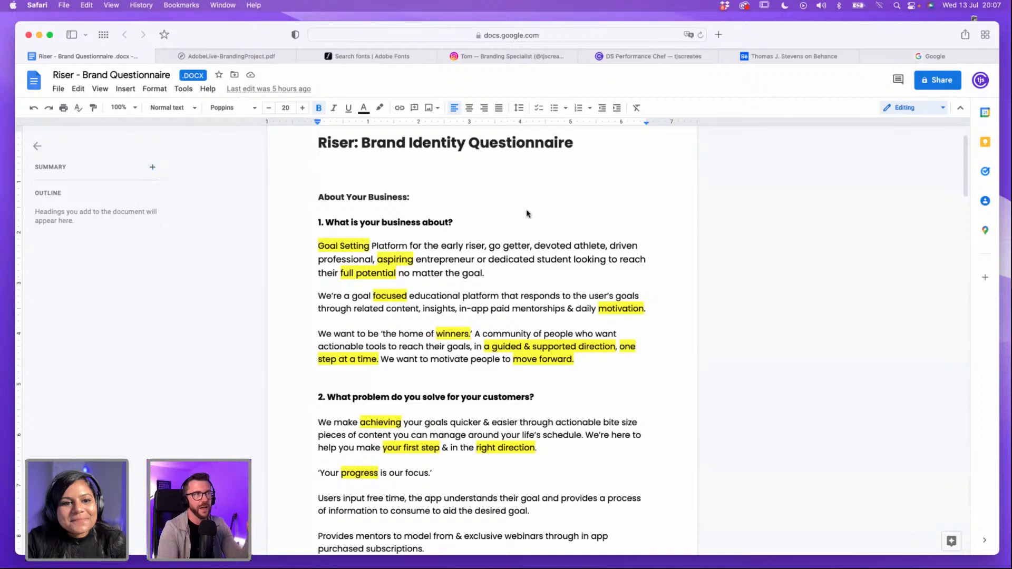
Step: Review the questionnaire answers on what the business is about and what problem it solves for customers
scroll(527, 213, up, 1)
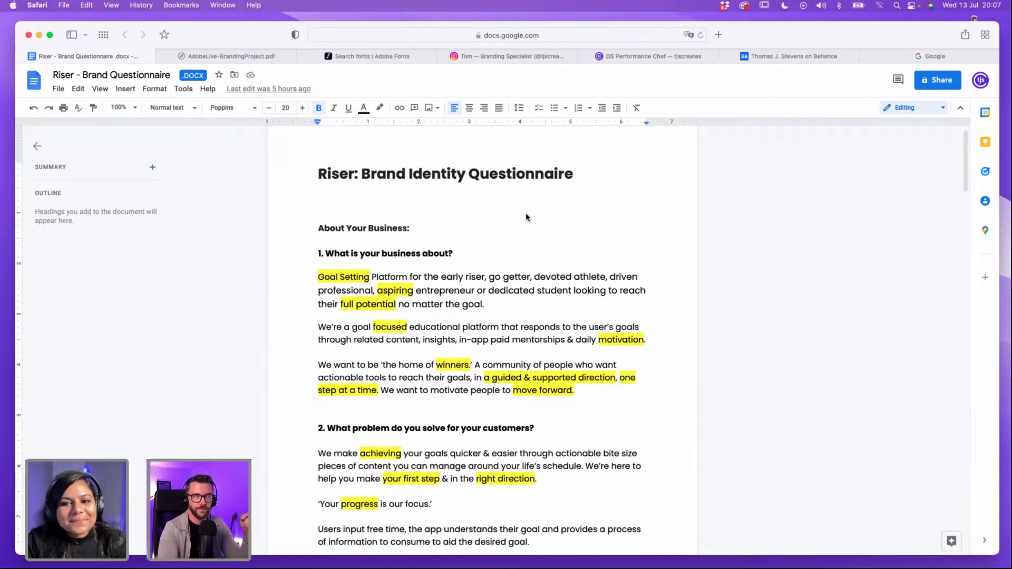
scroll(528, 215, down, 2)
scroll(527, 216, down, 1)
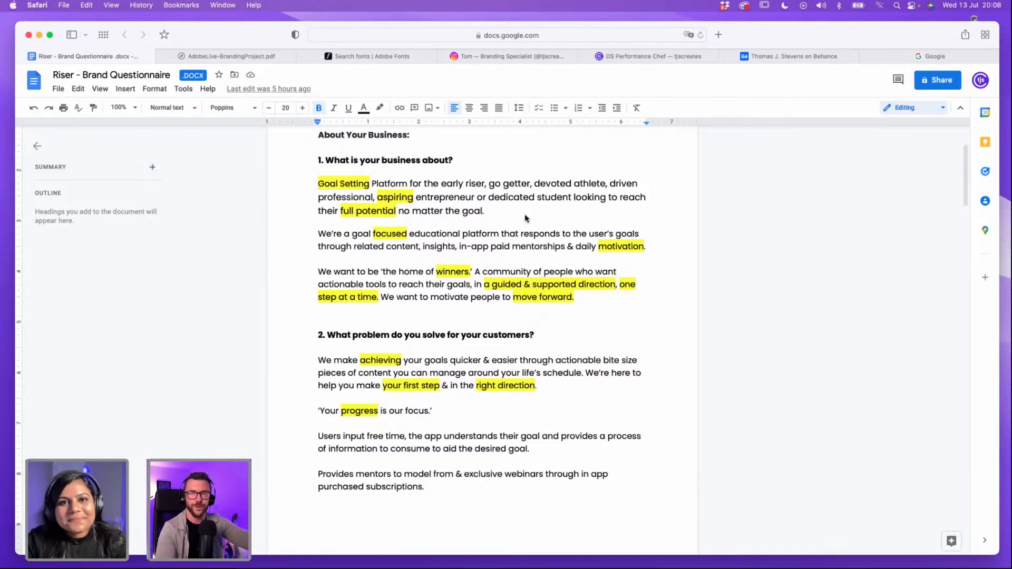
scroll(523, 218, down, 1)
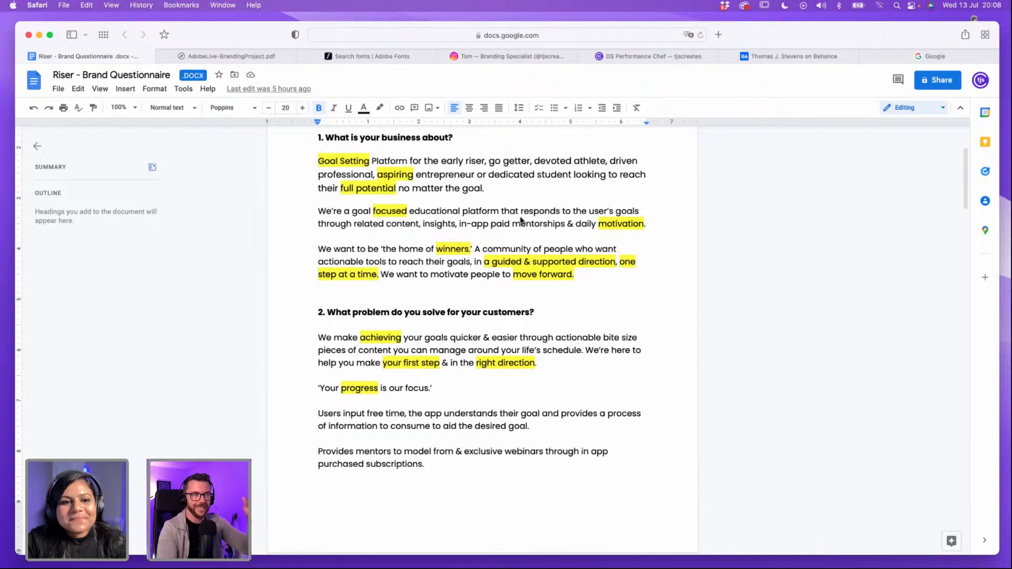
scroll(521, 220, down, 3)
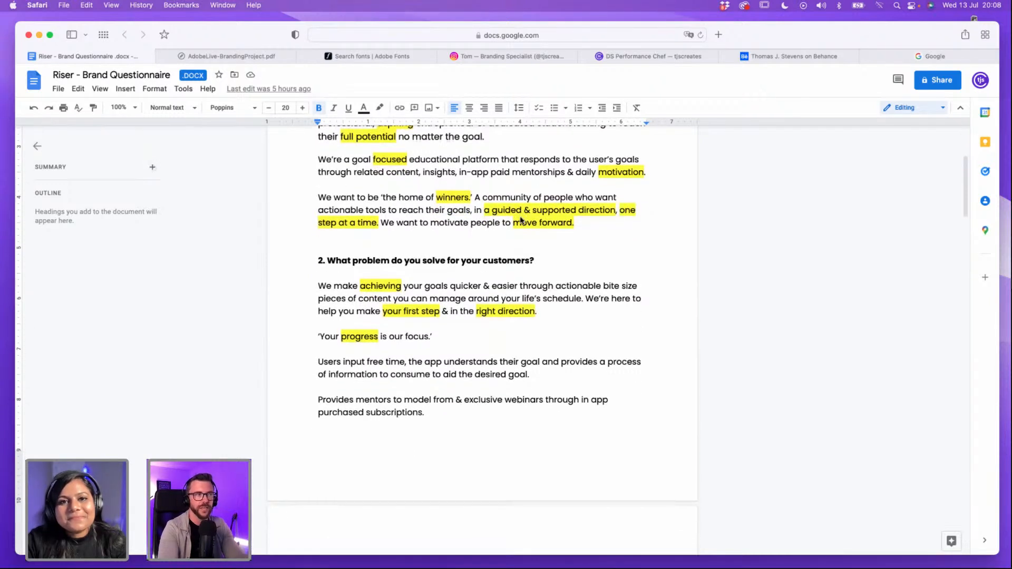
scroll(521, 220, up, 3)
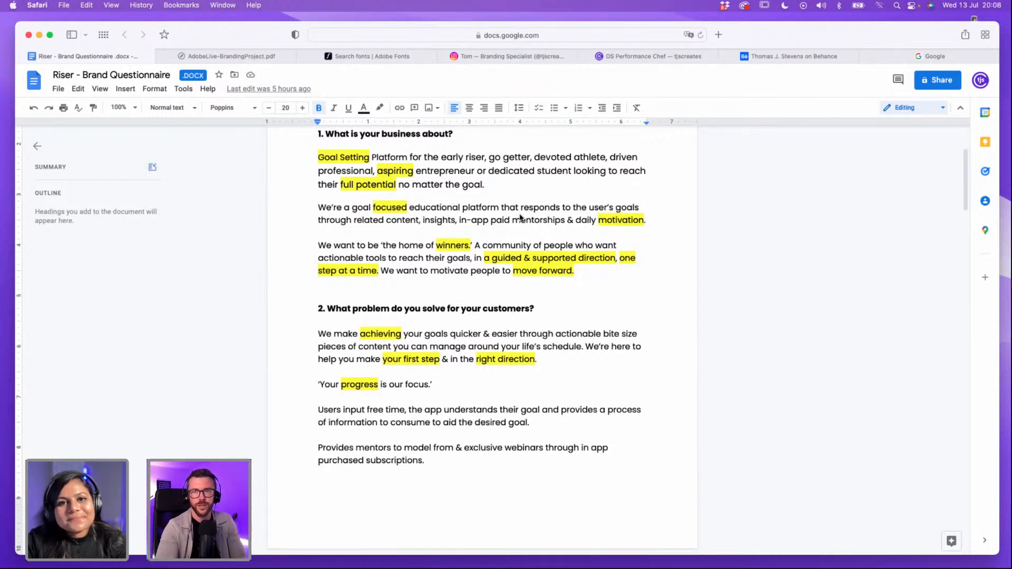
scroll(423, 234, down, 3)
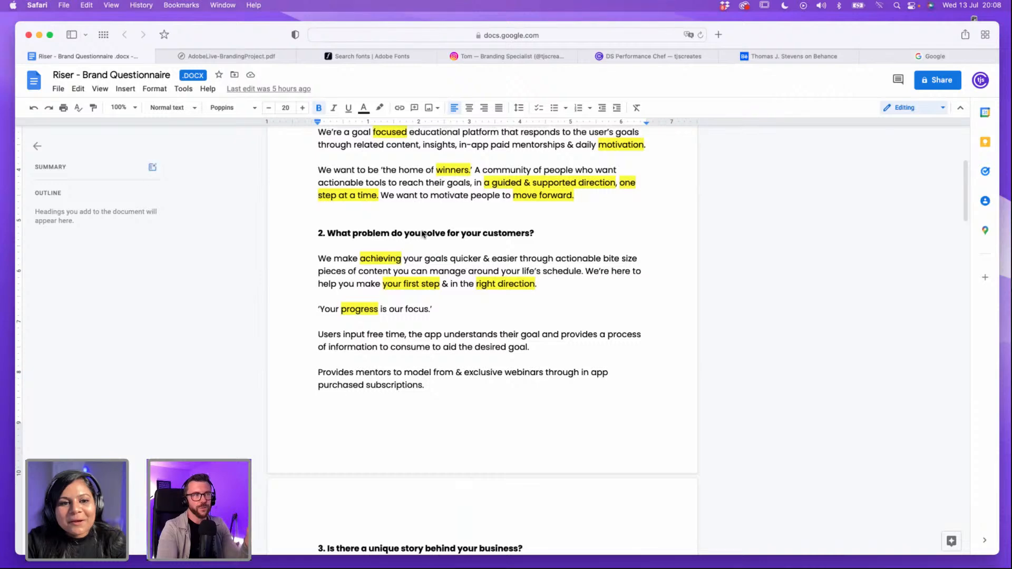
scroll(423, 235, down, 3)
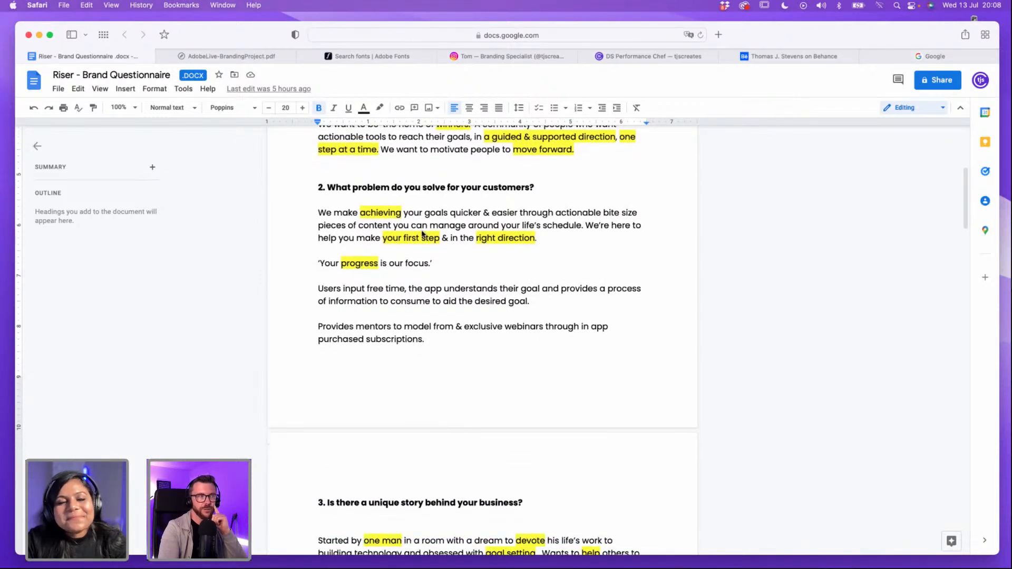
scroll(423, 235, up, 2)
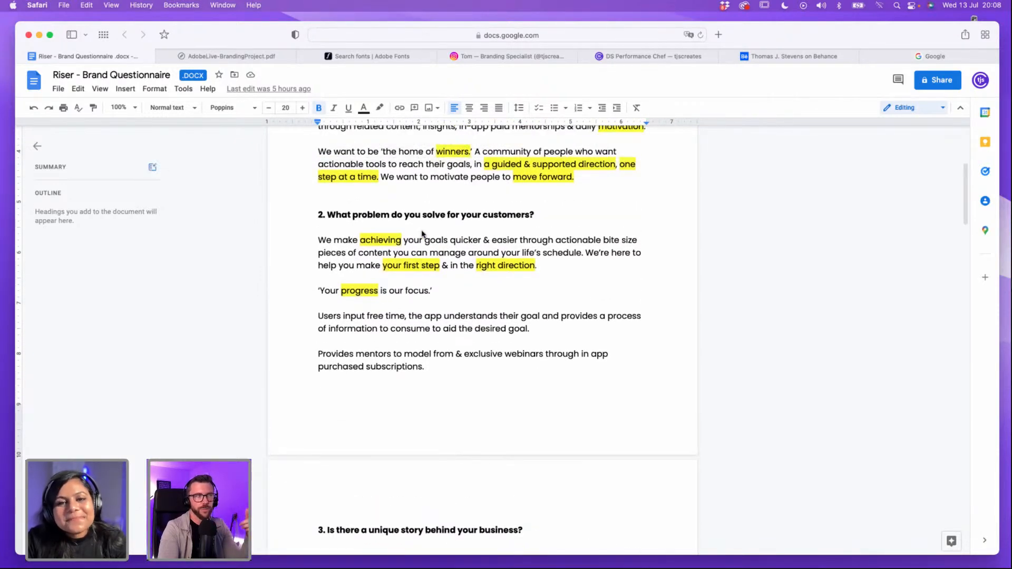
scroll(423, 235, up, 1)
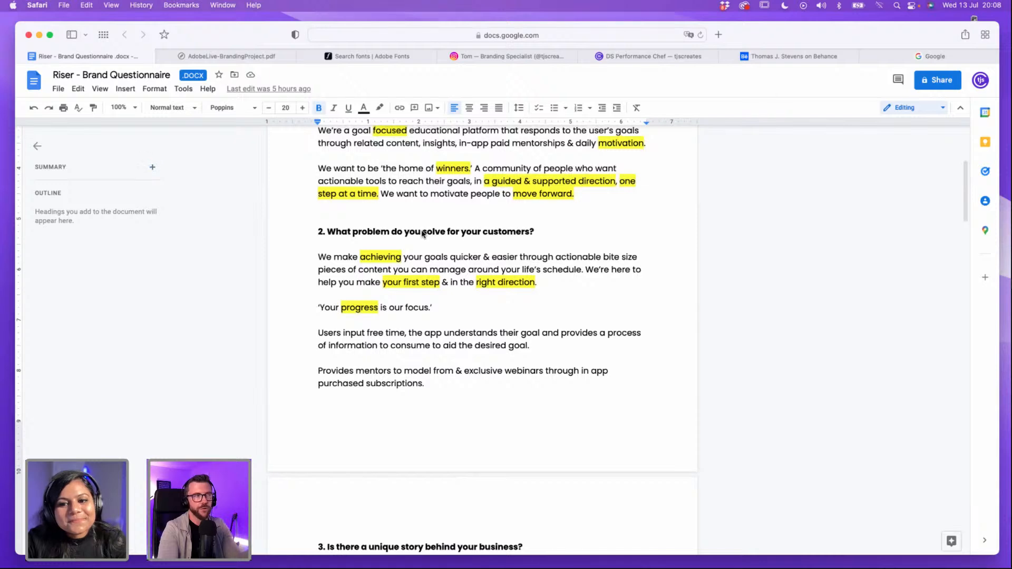
scroll(422, 235, up, 2)
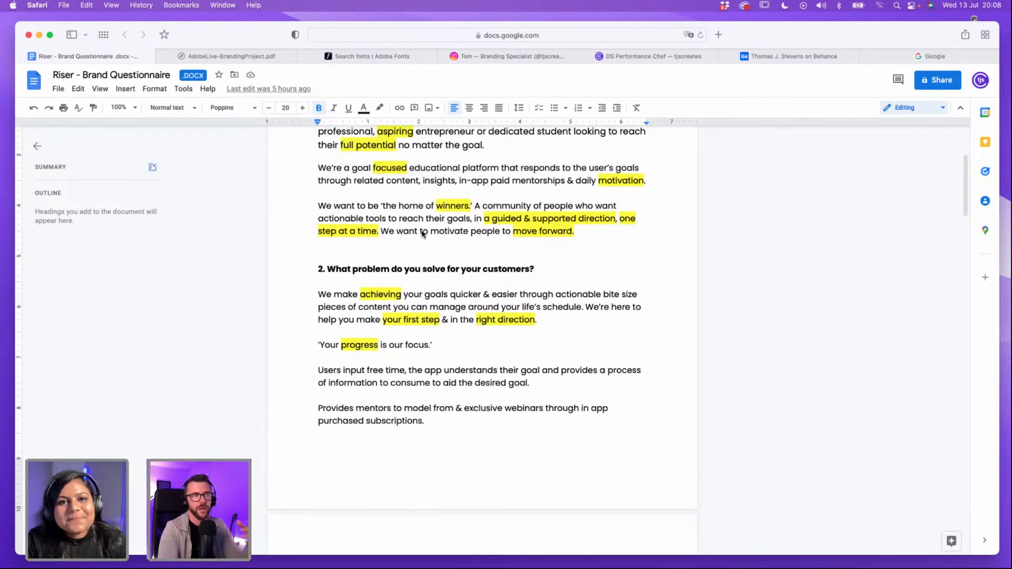
scroll(423, 234, up, 2)
Step: Read the questionnaire answers on the business's story, its uniqueness and the words that best describe the company
scroll(422, 235, down, 10)
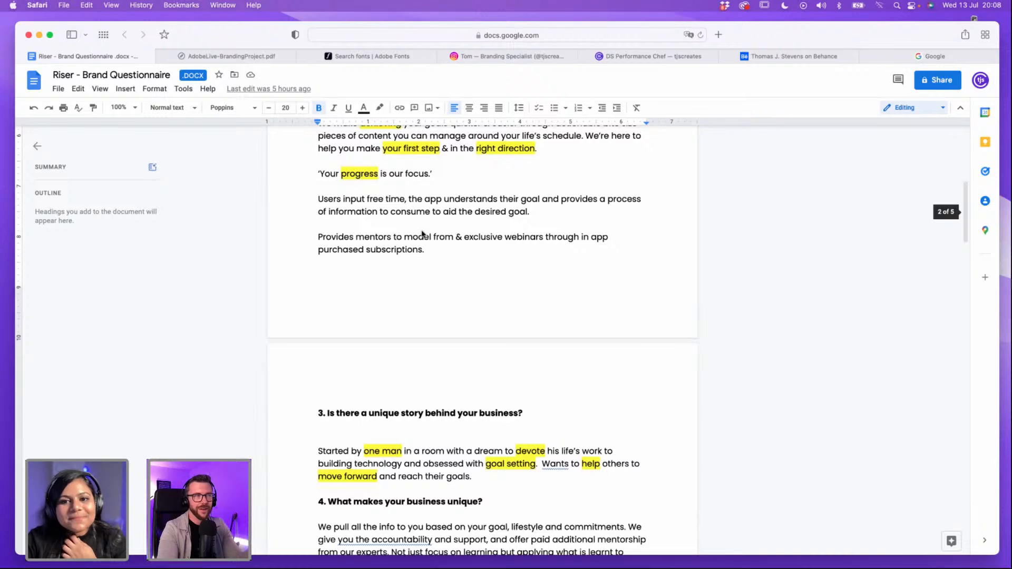
scroll(422, 235, down, 3)
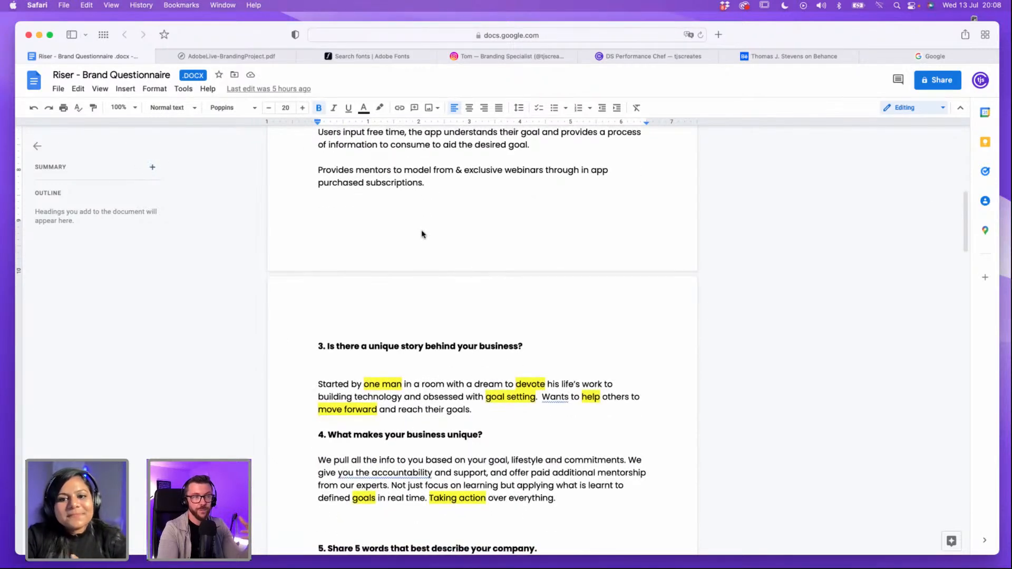
scroll(423, 235, down, 3)
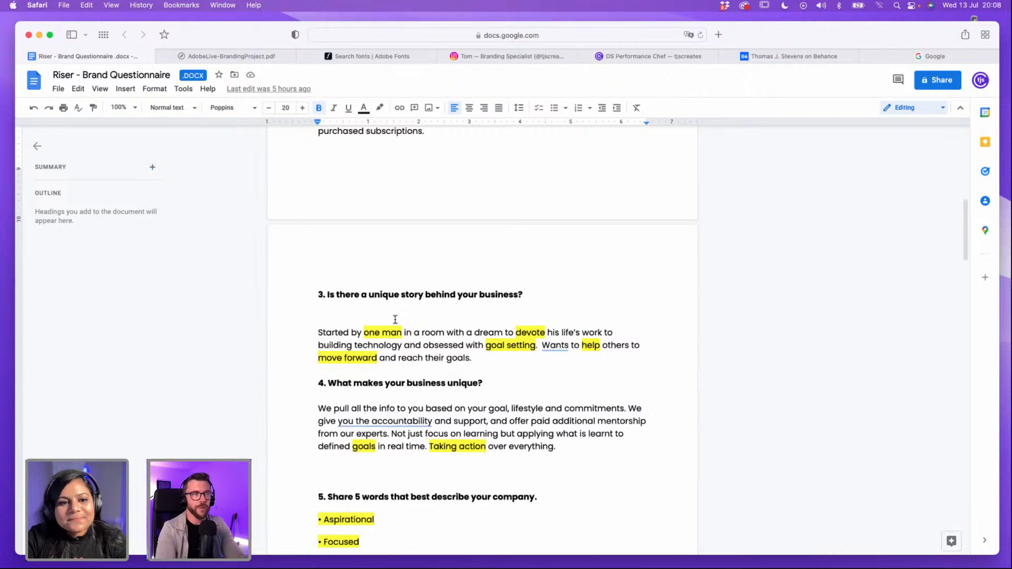
scroll(395, 319, down, 2)
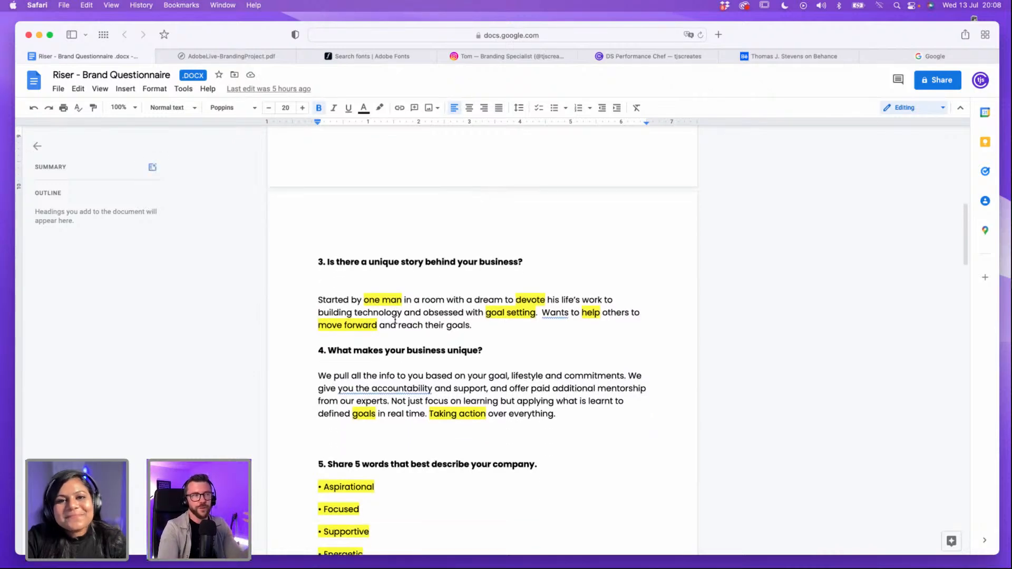
scroll(395, 319, down, 2)
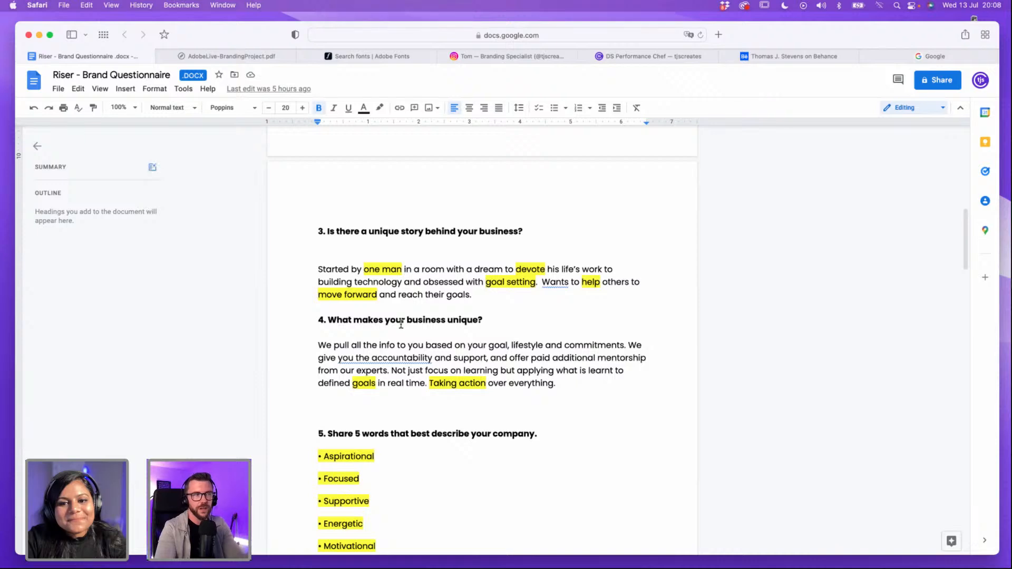
scroll(412, 316, down, 2)
scroll(414, 312, down, 1)
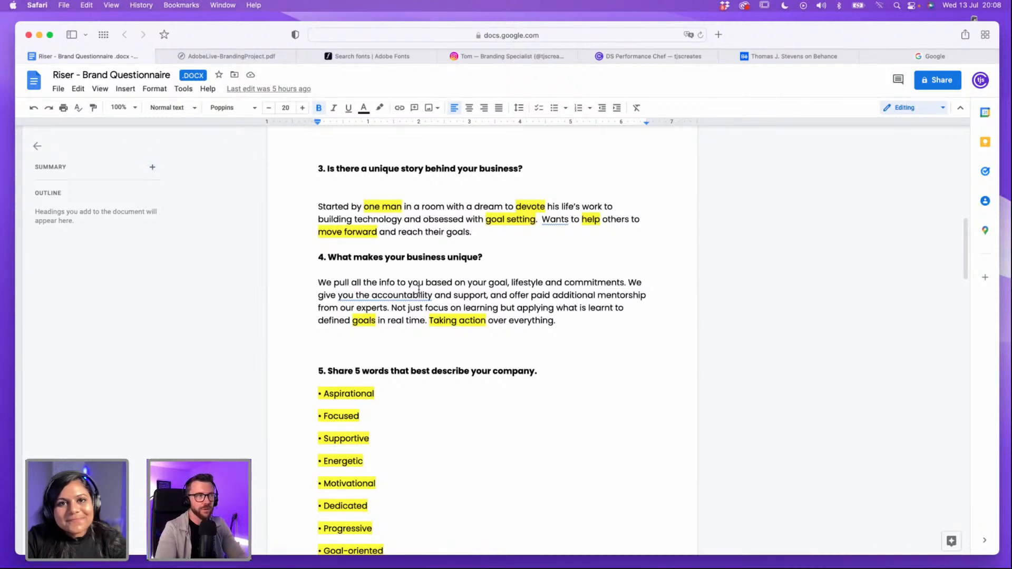
scroll(420, 292, down, 2)
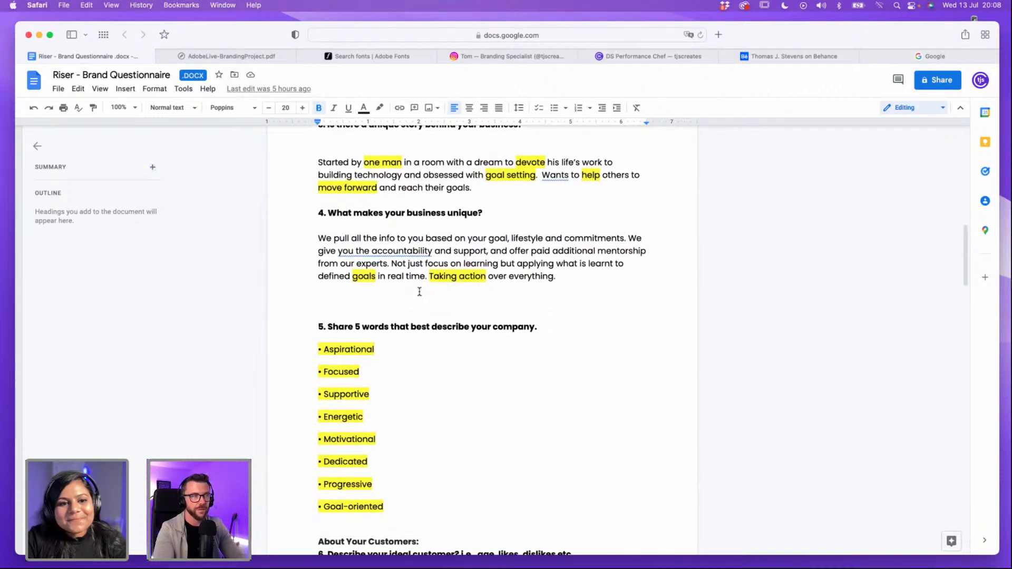
scroll(420, 291, down, 4)
scroll(419, 292, up, 3)
scroll(419, 291, up, 3)
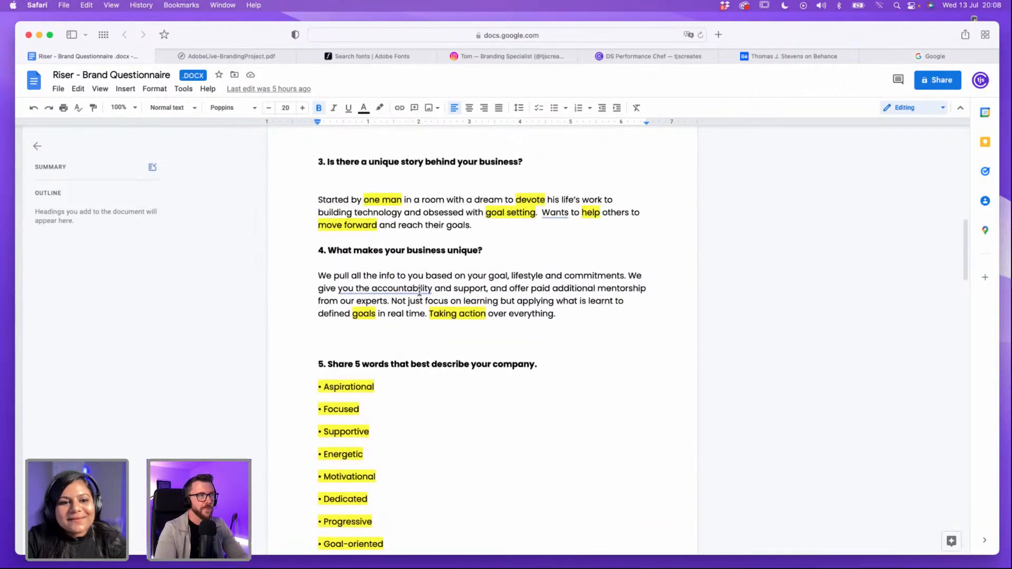
scroll(420, 291, down, 2)
scroll(420, 291, down, 1)
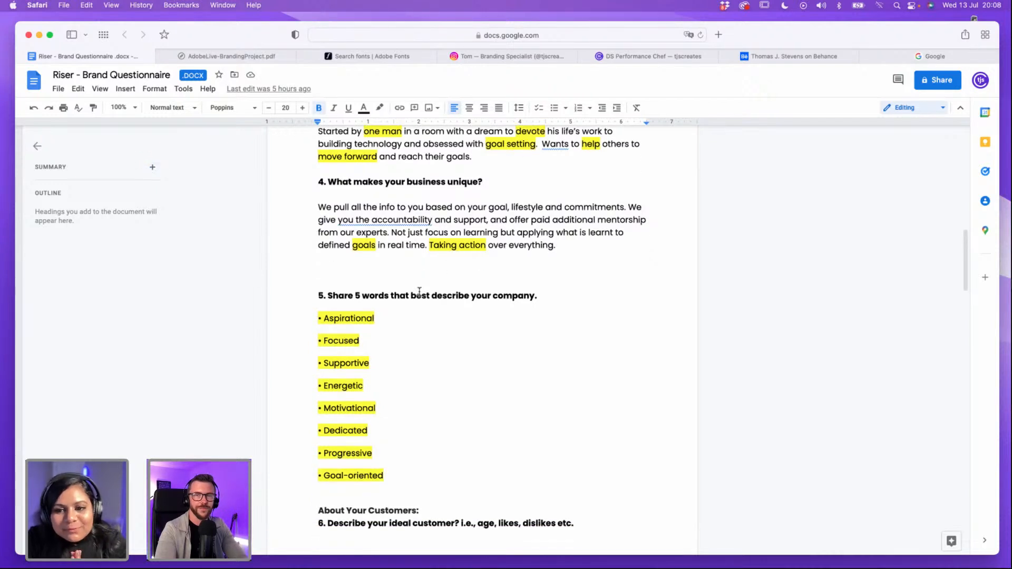
scroll(419, 292, down, 2)
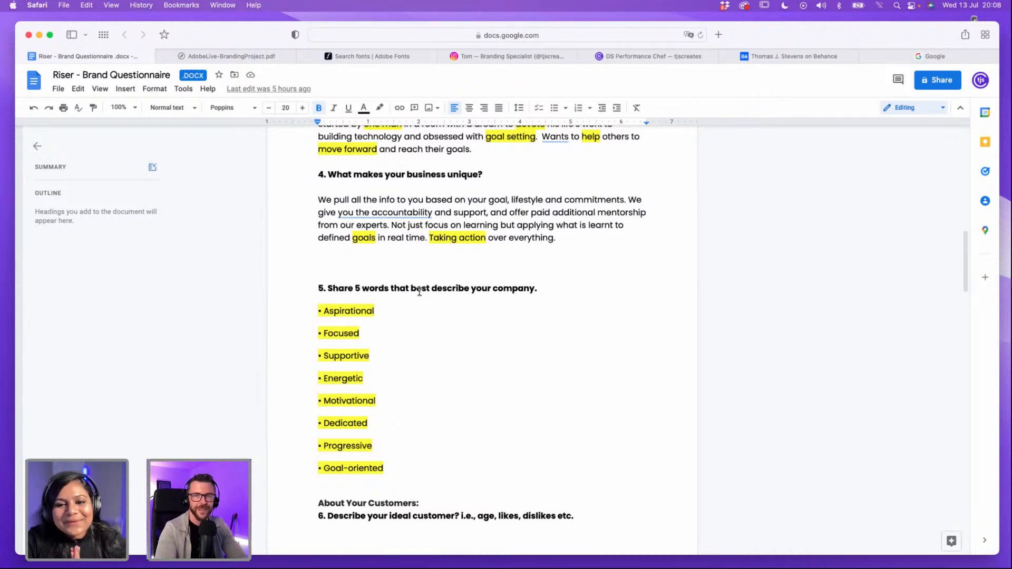
Step: Examine the questionnaire answers on the ideal customer, primary message and competitors, through to the closing notes on brand expansion and consistency
scroll(419, 291, down, 5)
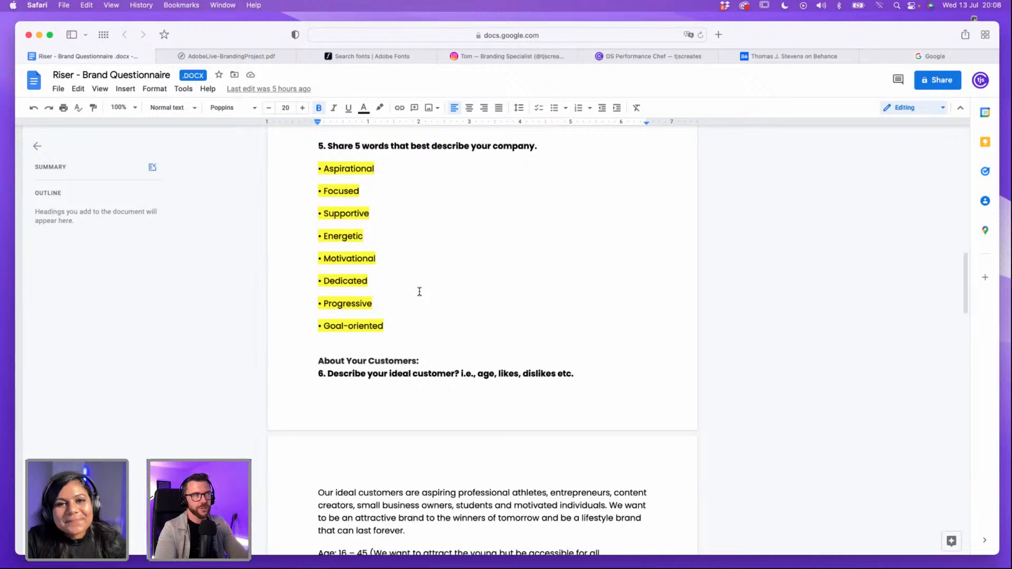
scroll(419, 292, down, 5)
scroll(419, 292, down, 2)
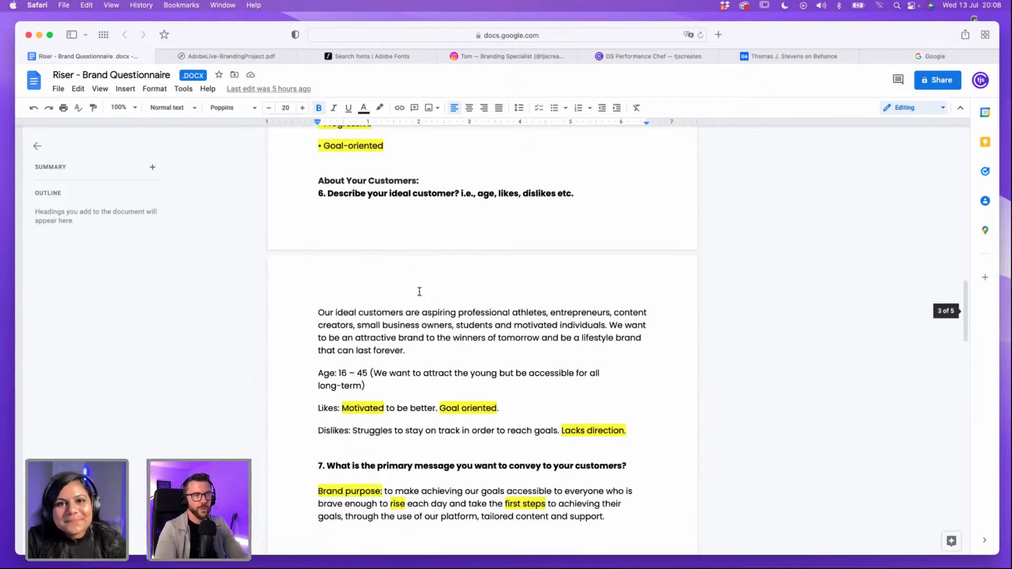
scroll(419, 291, down, 2)
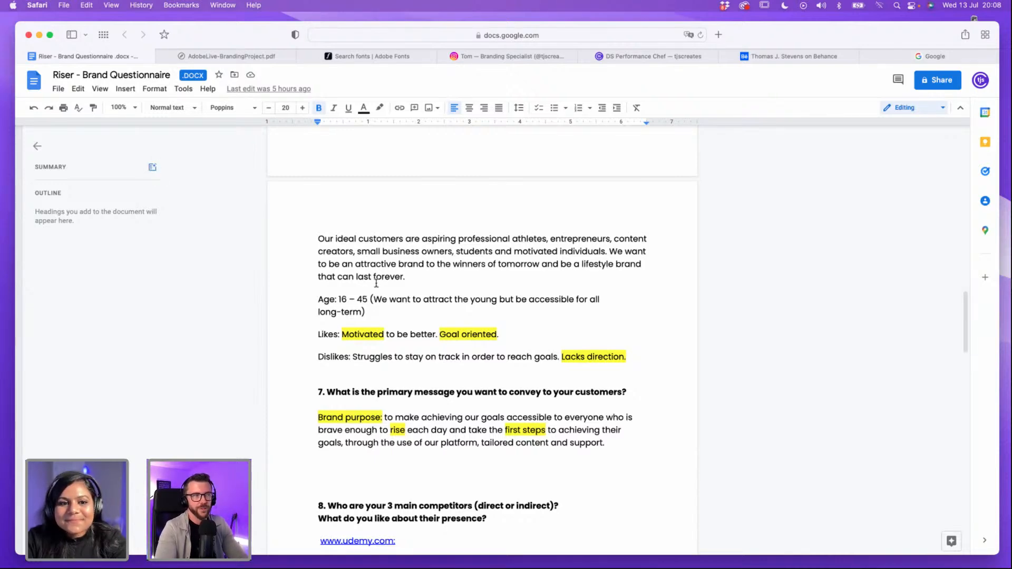
scroll(377, 284, down, 1)
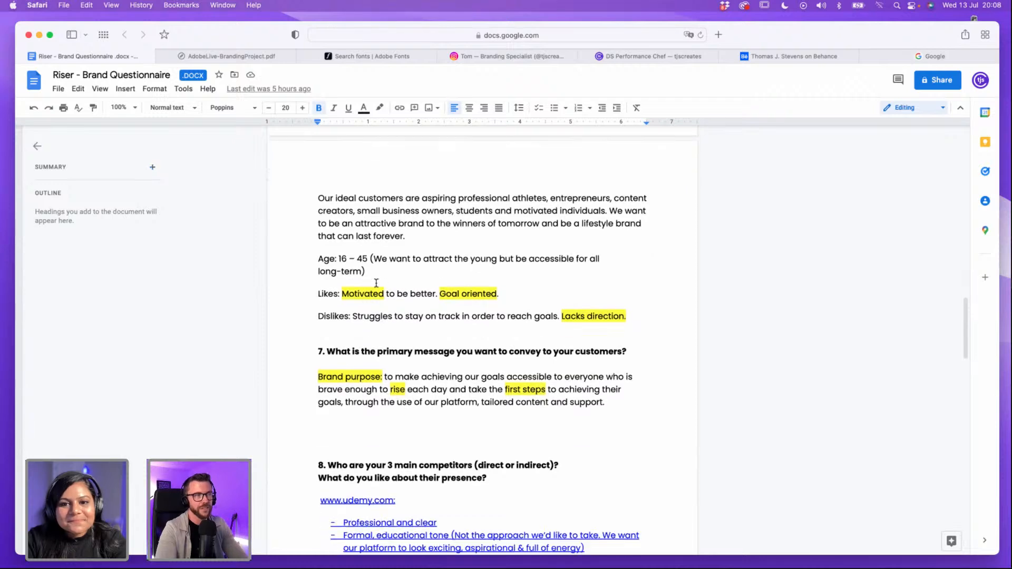
scroll(601, 268, down, 2)
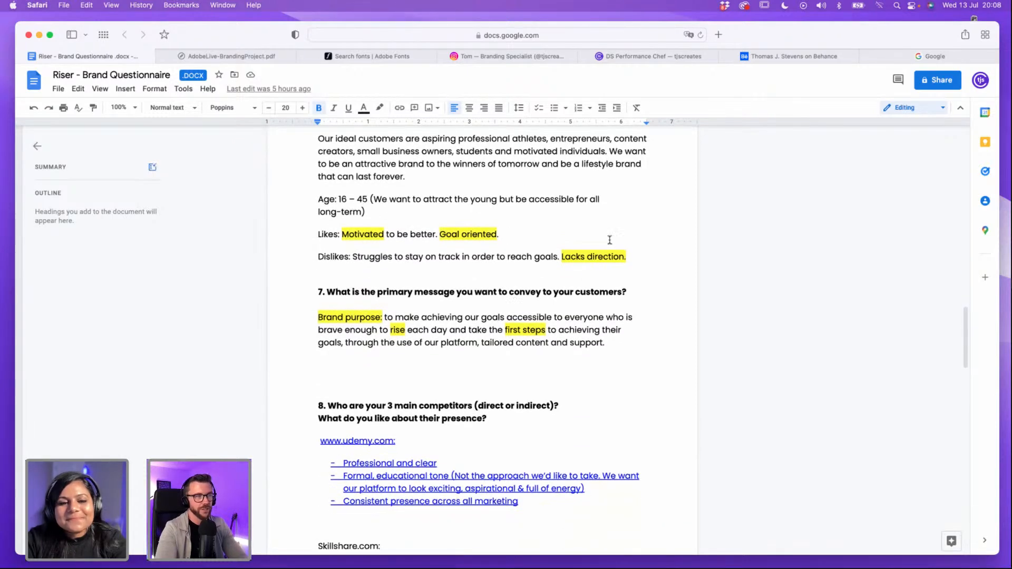
scroll(384, 301, down, 2)
scroll(384, 304, down, 4)
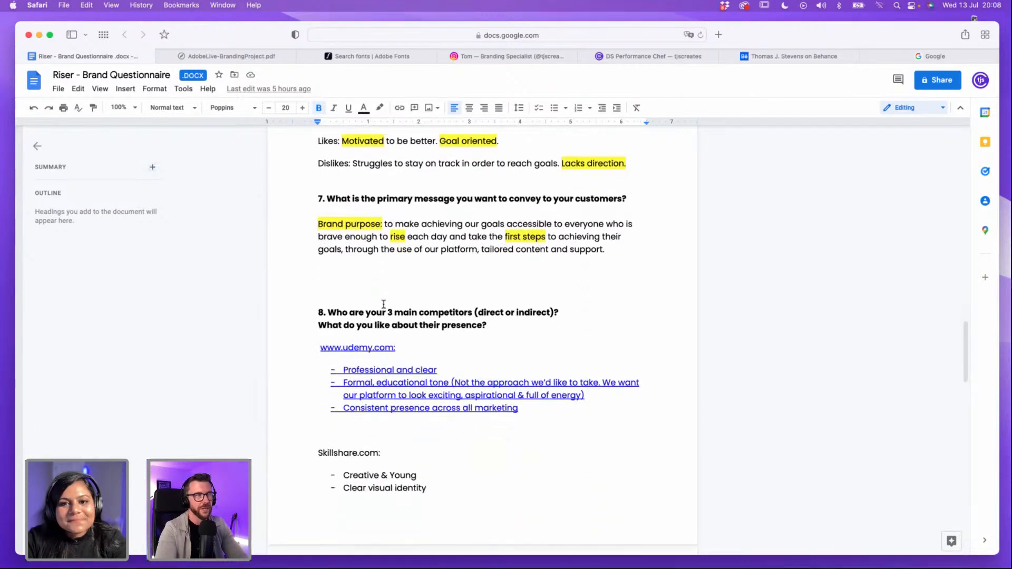
scroll(384, 304, down, 6)
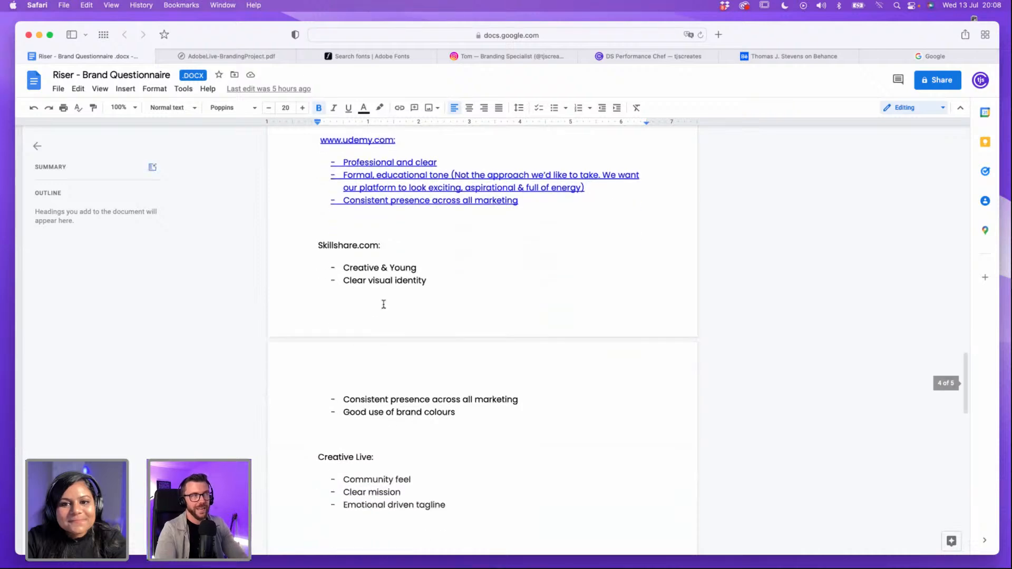
scroll(384, 304, down, 7)
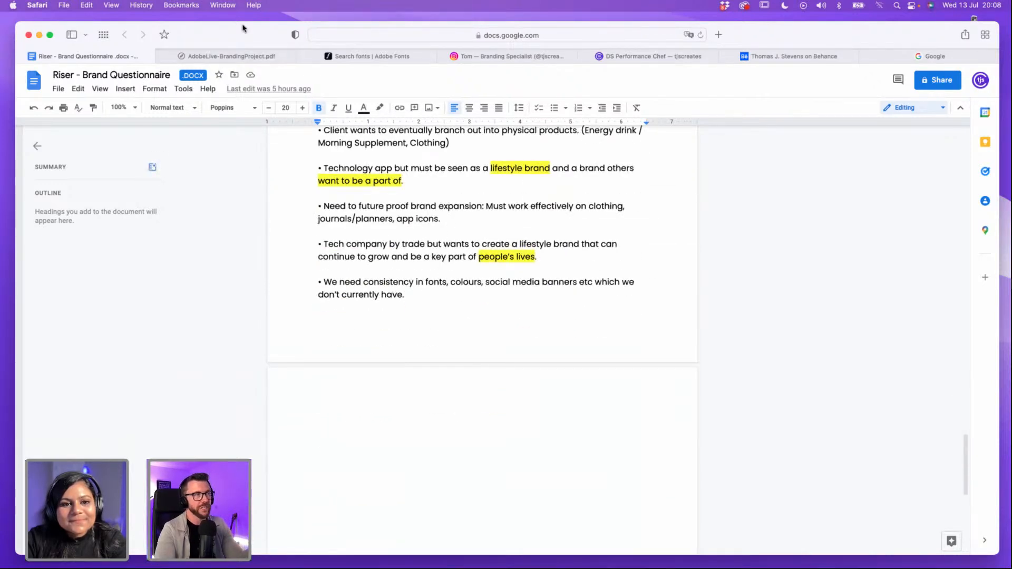
Step: Switch to AdobeLive-BrandingProject.pdf and review its word association, brand purpose and target audience slides
click(253, 57)
scroll(657, 315, down, 4)
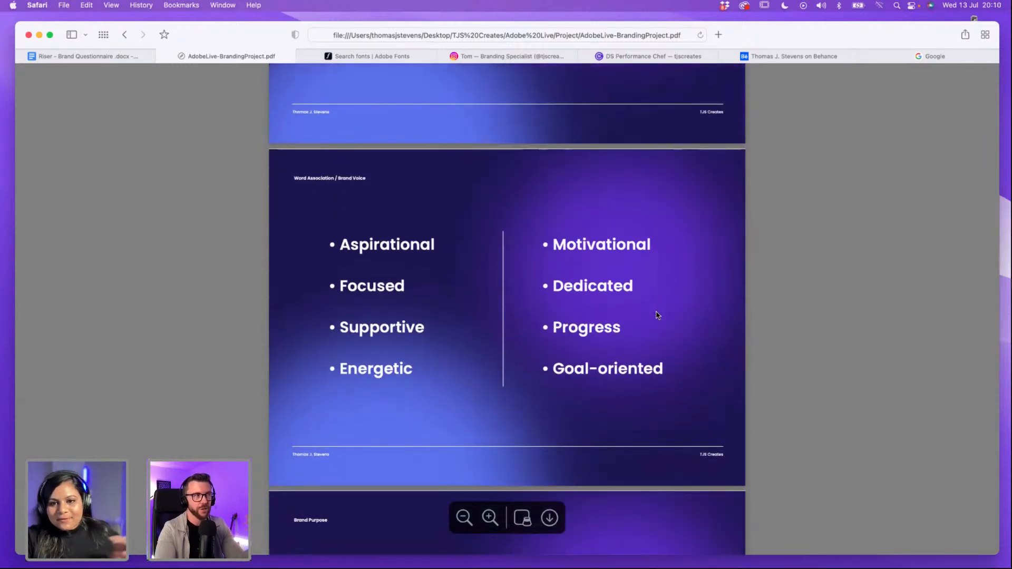
scroll(657, 315, down, 2)
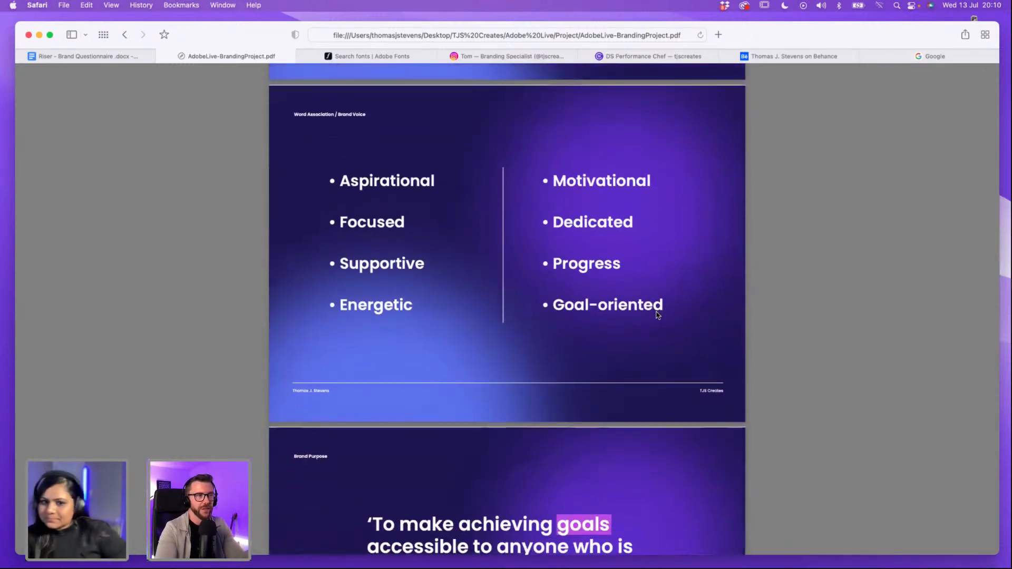
scroll(658, 315, down, 1)
scroll(657, 315, down, 3)
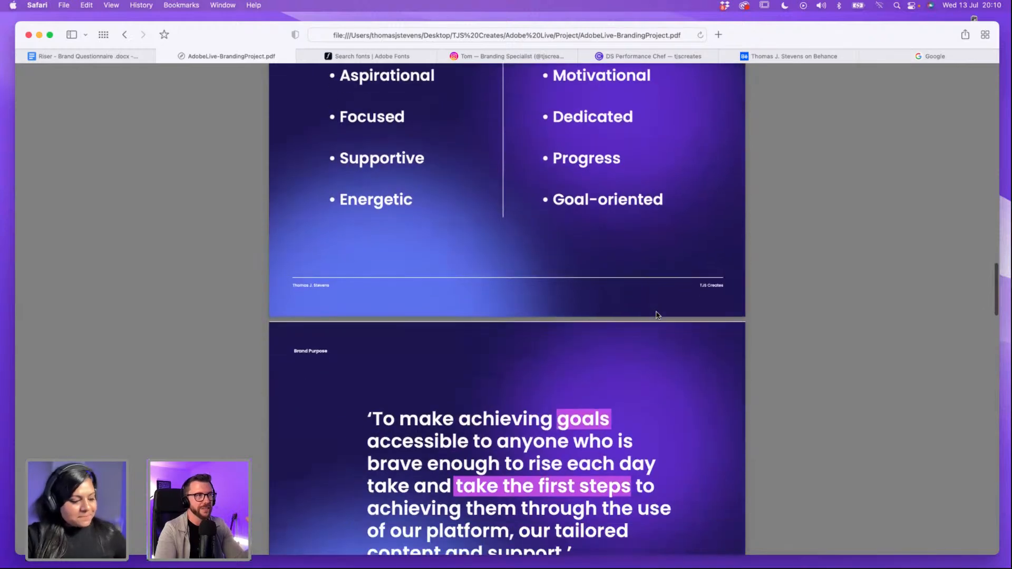
scroll(657, 315, down, 2)
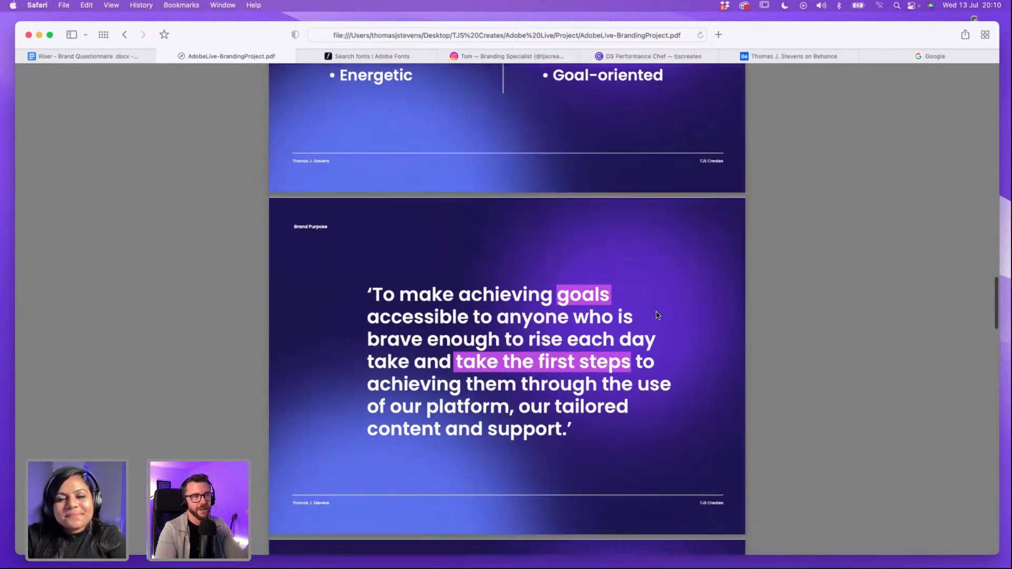
scroll(657, 314, down, 1)
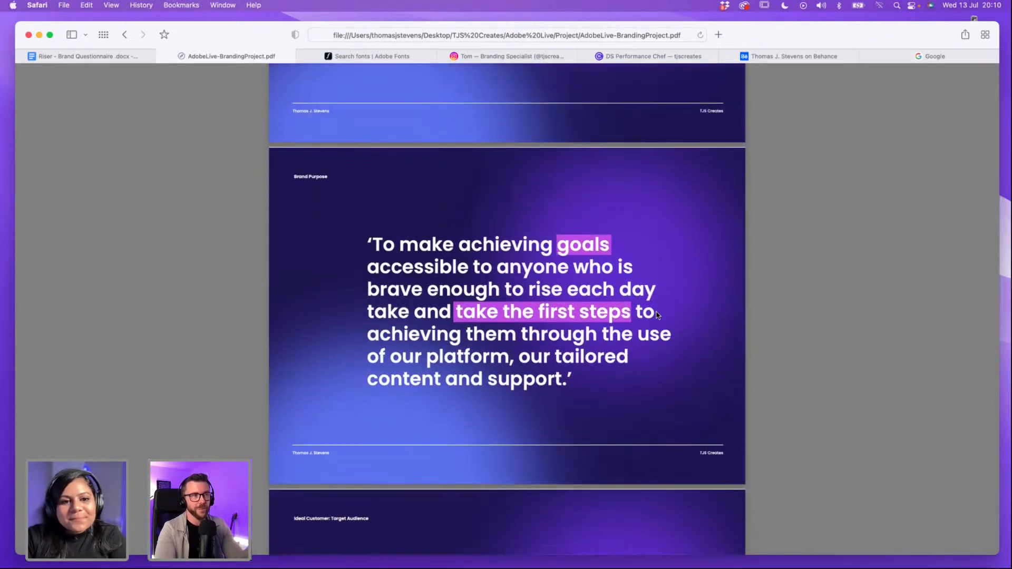
scroll(657, 315, down, 1)
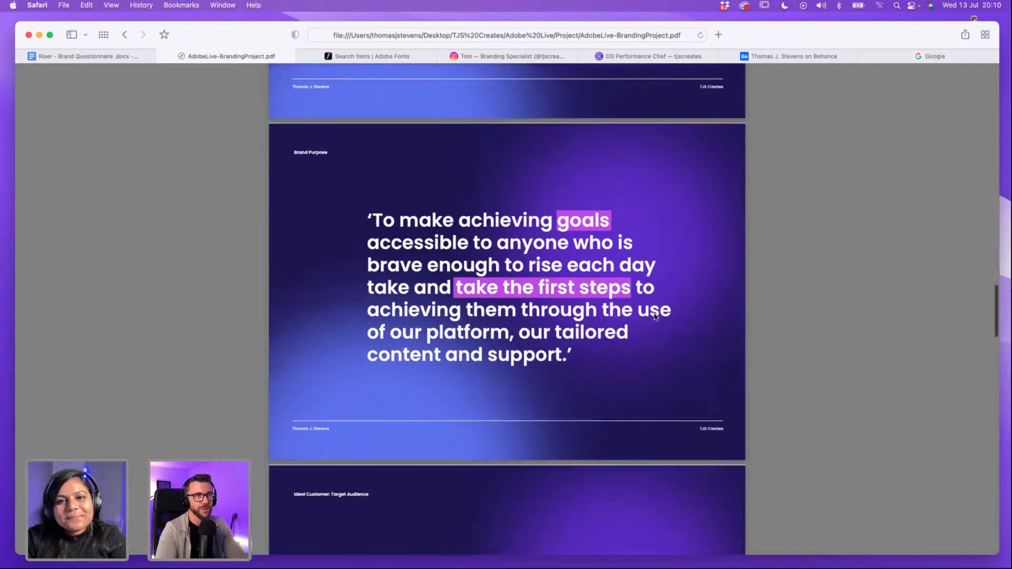
scroll(656, 316, down, 2)
scroll(656, 317, down, 5)
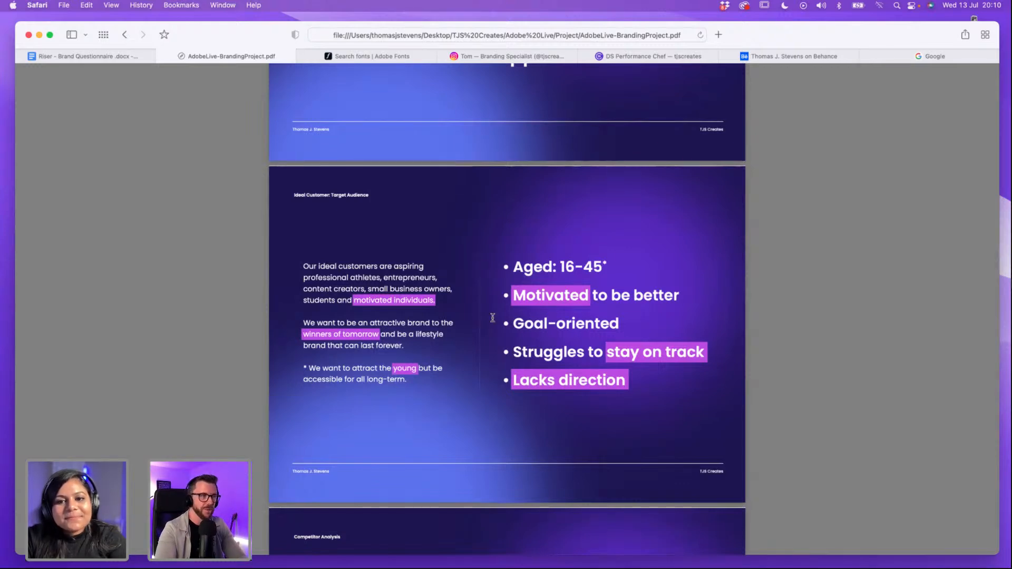
Step: Review the Ideal Customer: Target Audience slide against the neighbouring brand purpose statement and competitor analysis slide
scroll(493, 317, down, 2)
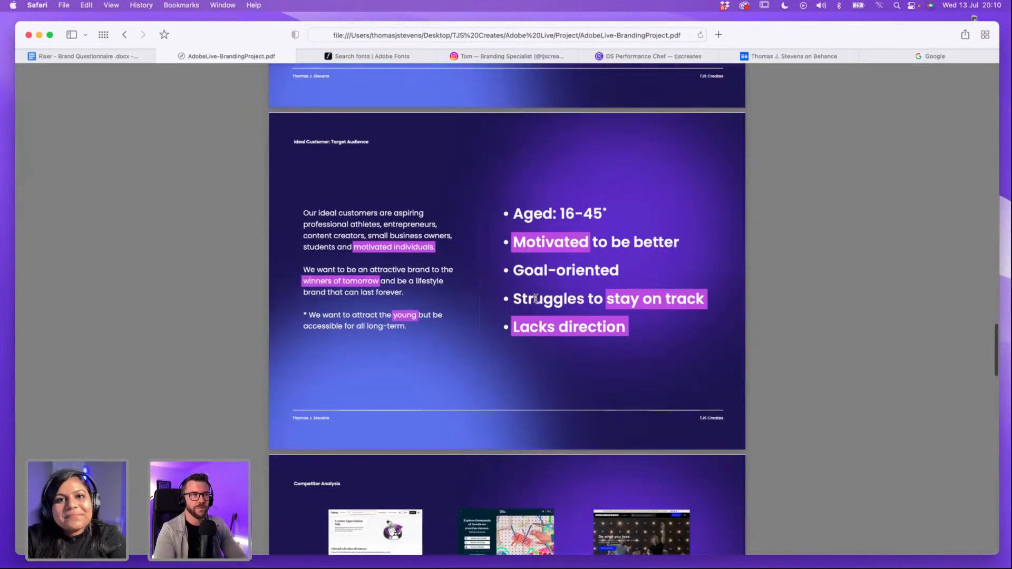
scroll(536, 298, down, 1)
scroll(536, 298, up, 2)
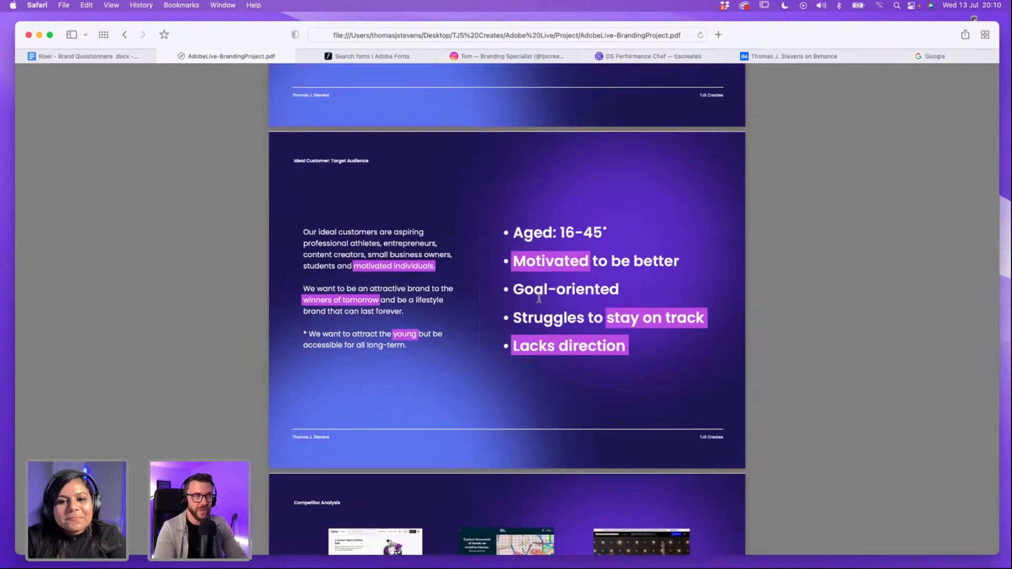
scroll(539, 299, down, 8)
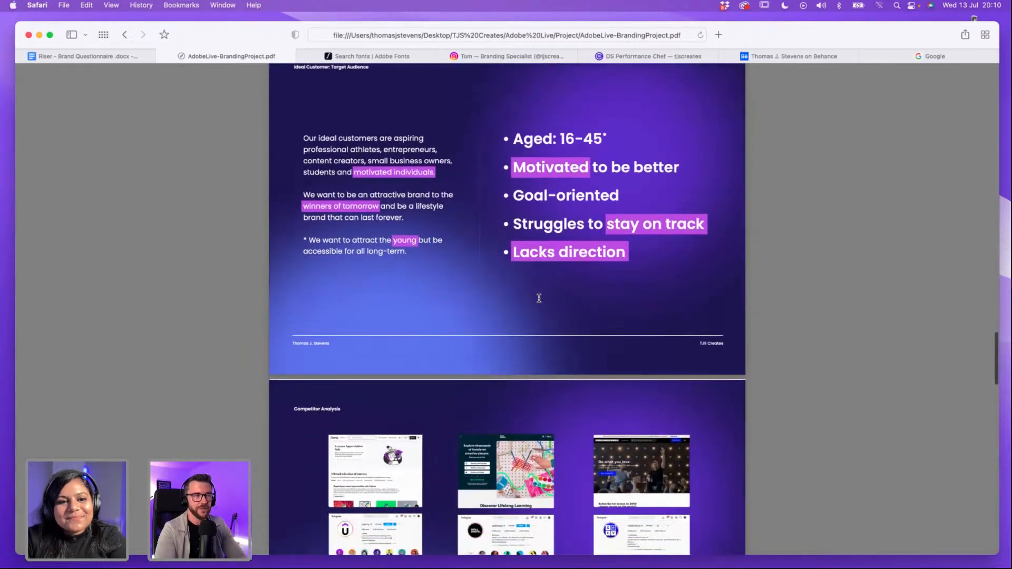
scroll(539, 299, down, 5)
scroll(539, 299, down, 1)
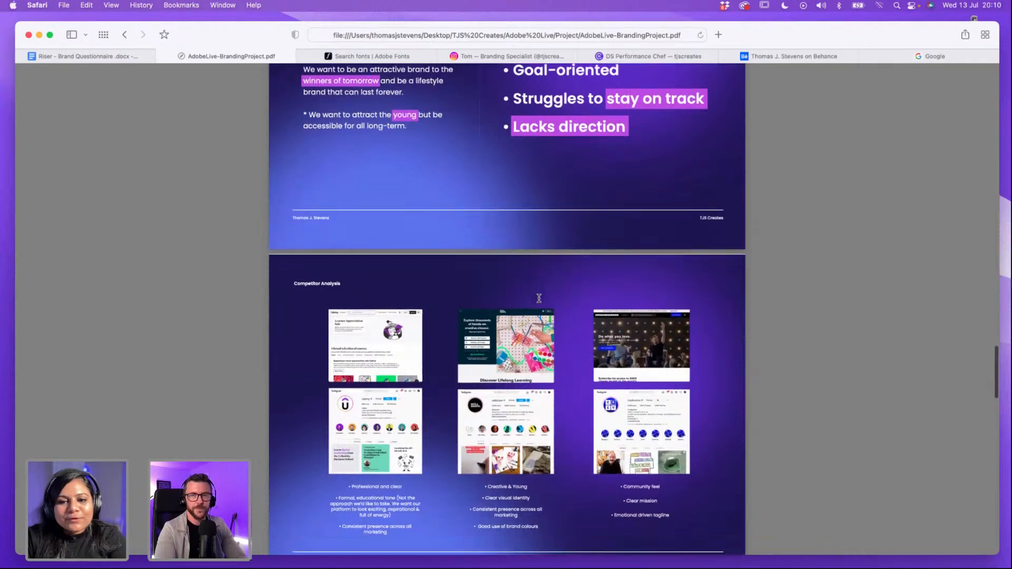
scroll(539, 300, up, 1)
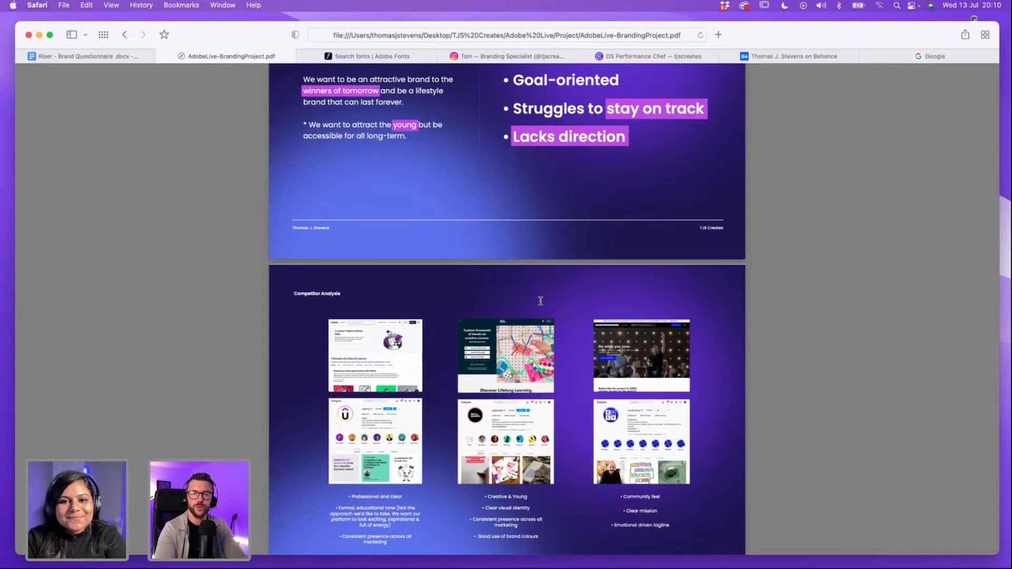
scroll(541, 301, up, 5)
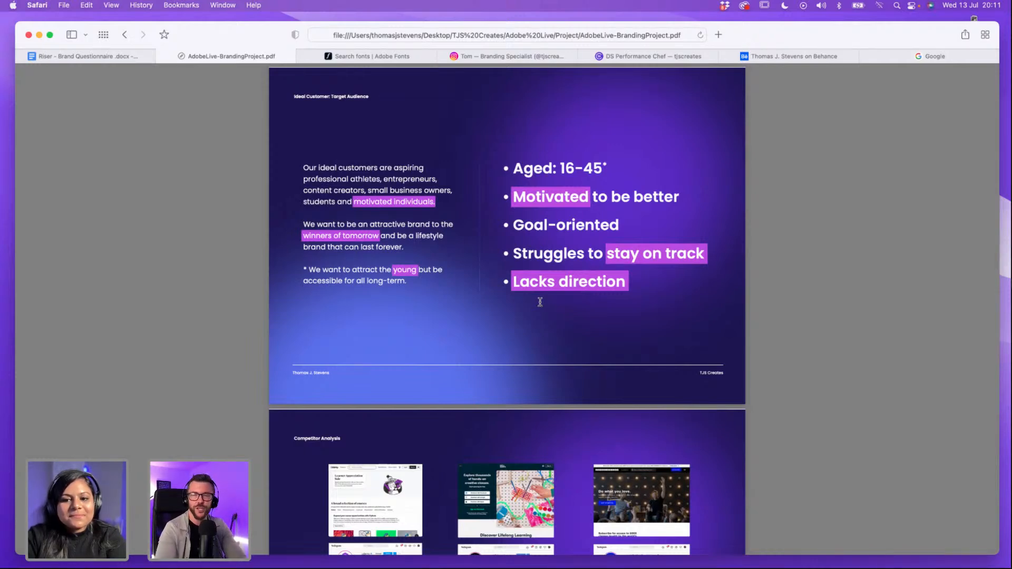
scroll(538, 300, up, 6)
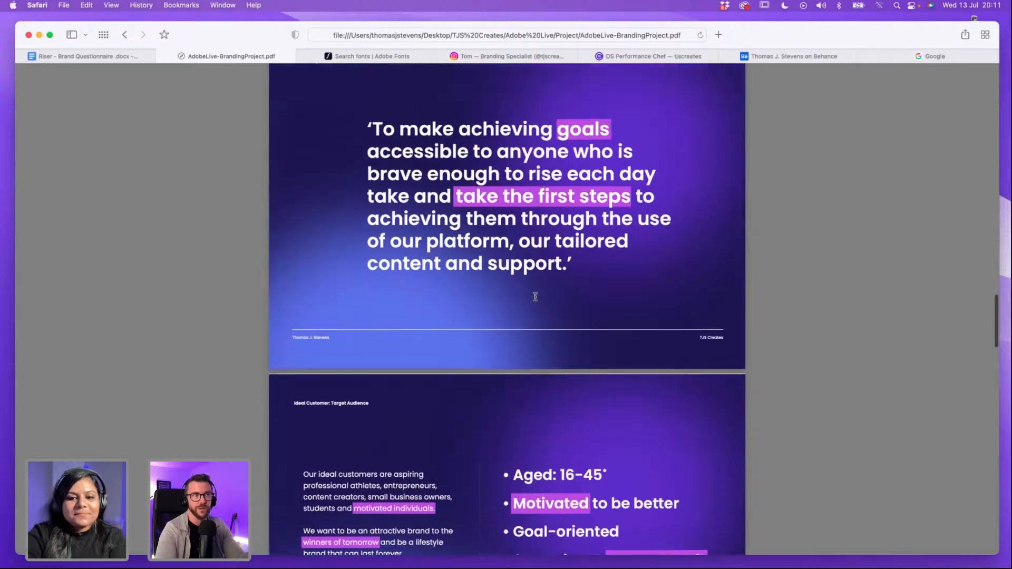
scroll(535, 297, down, 5)
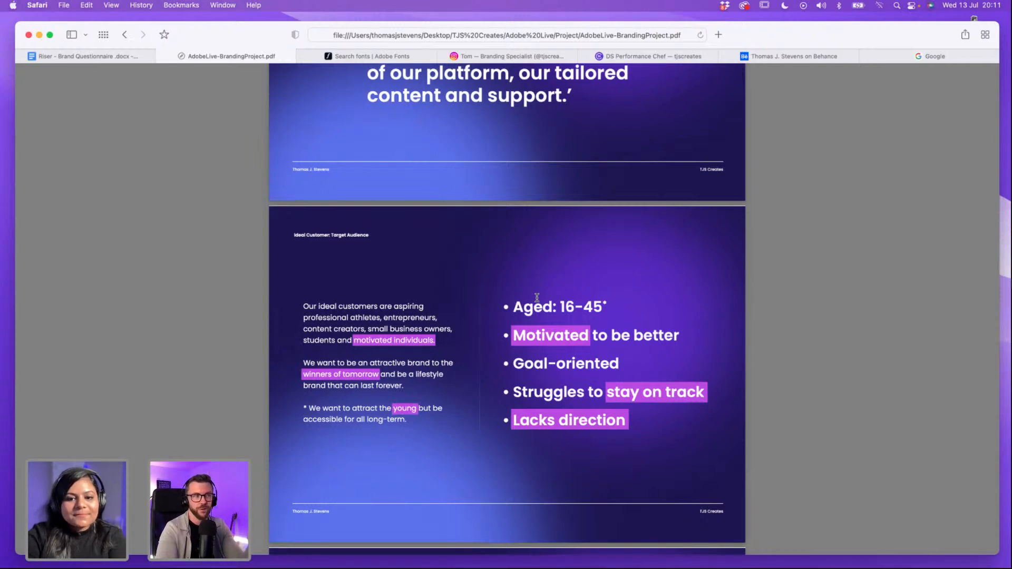
Step: Examine the Competitor Analysis slide, comparing the three competitors' websites, Instagram profiles and the notes on their tone and visual identity
scroll(537, 298, down, 10)
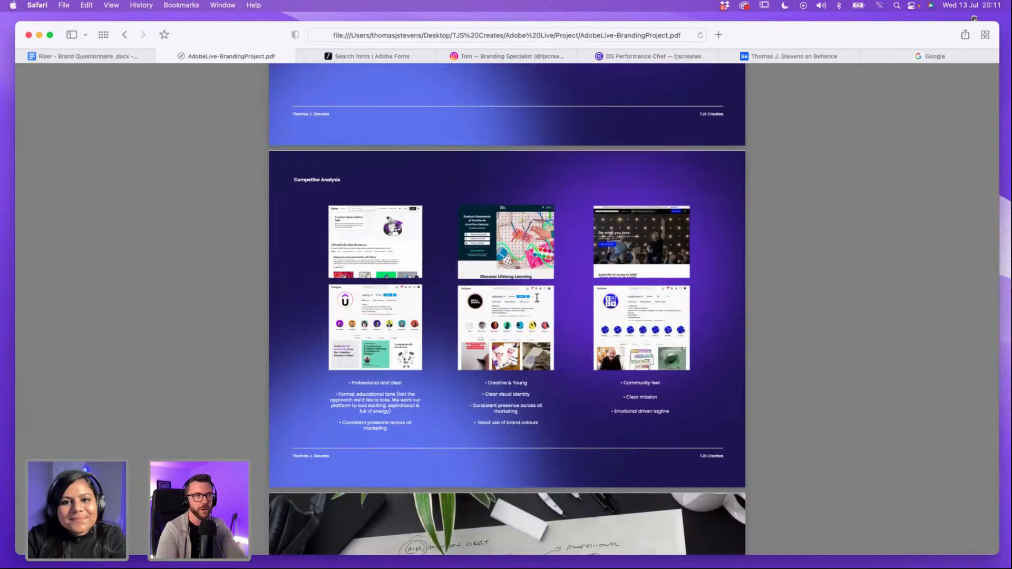
scroll(537, 298, down, 2)
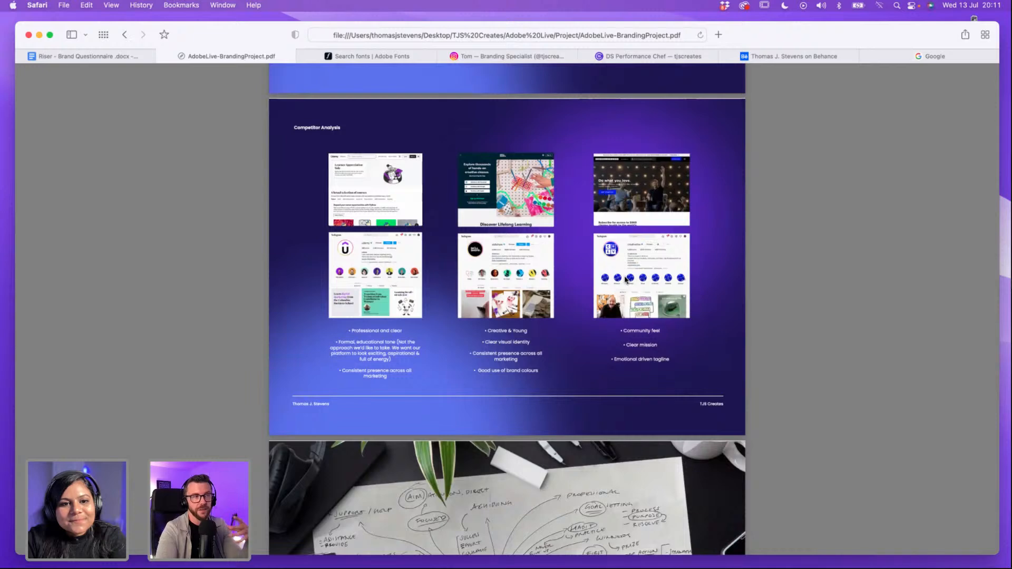
scroll(625, 280, down, 1)
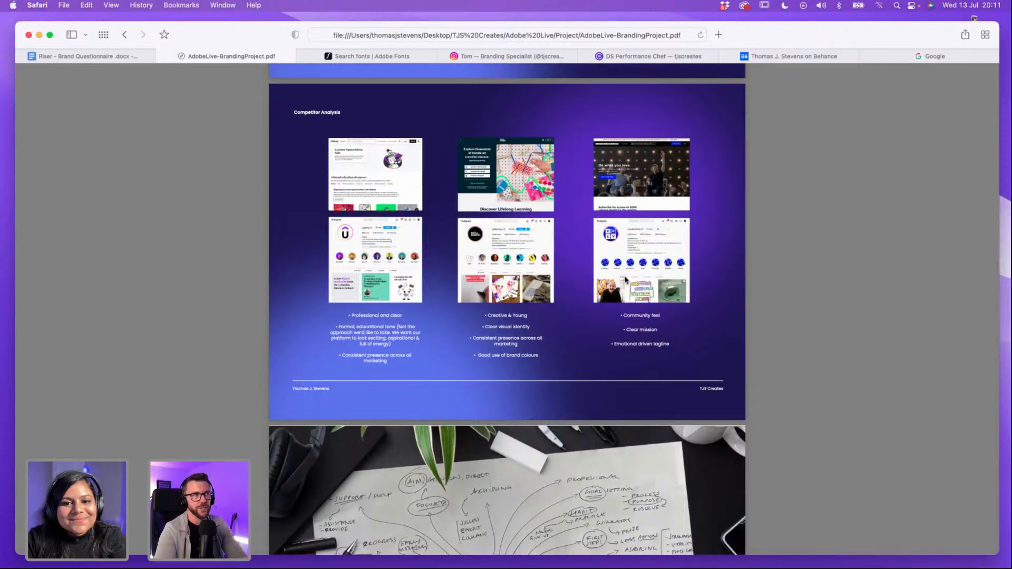
scroll(456, 230, down, 3)
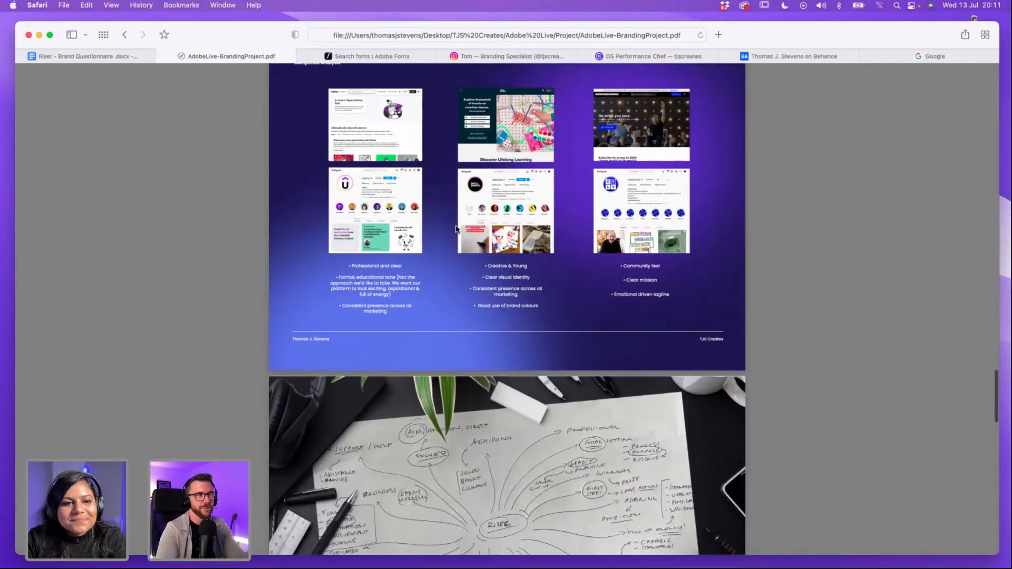
scroll(457, 229, up, 2)
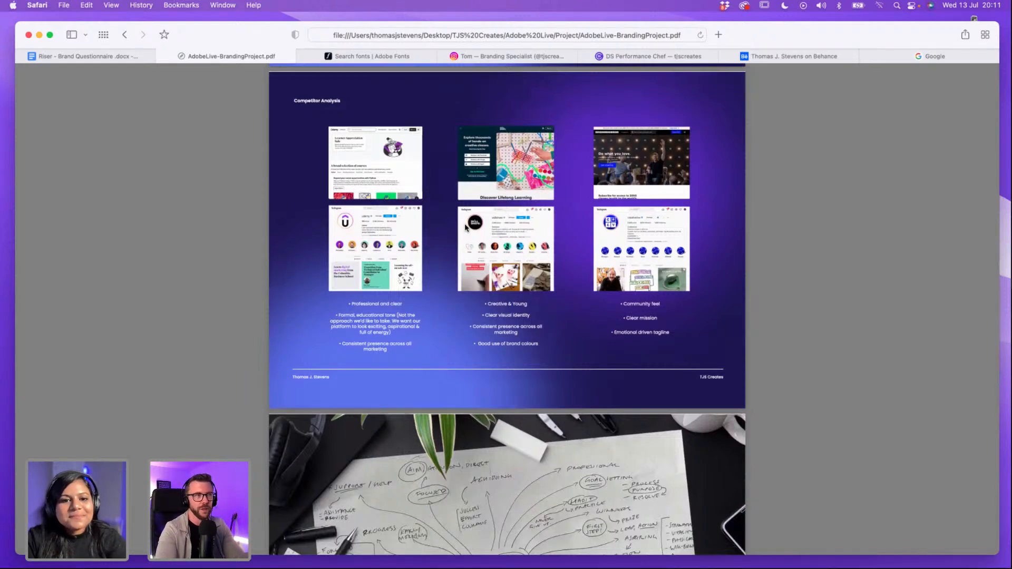
scroll(466, 227, down, 3)
scroll(466, 228, up, 2)
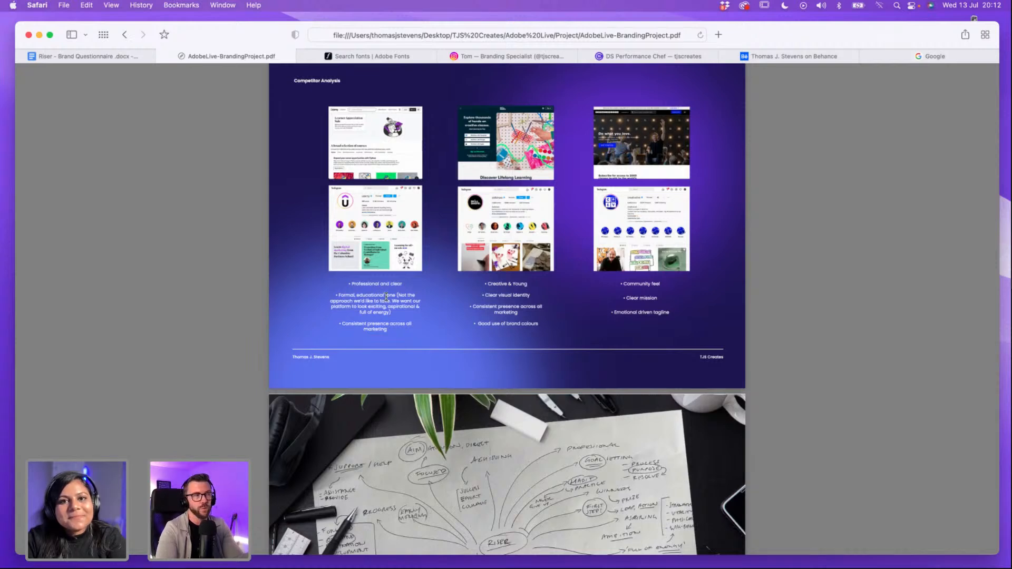
scroll(386, 297, down, 2)
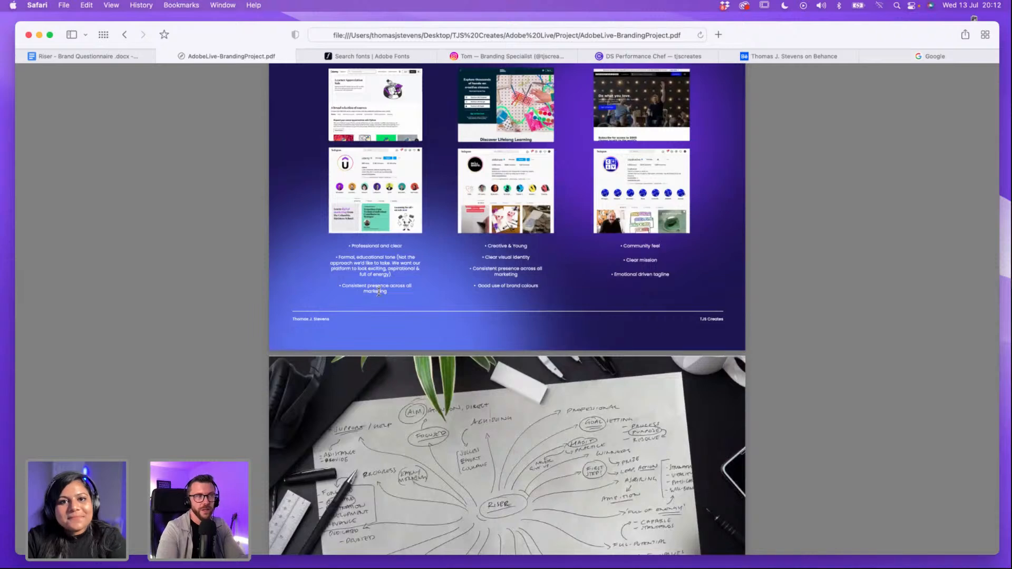
scroll(394, 292, up, 3)
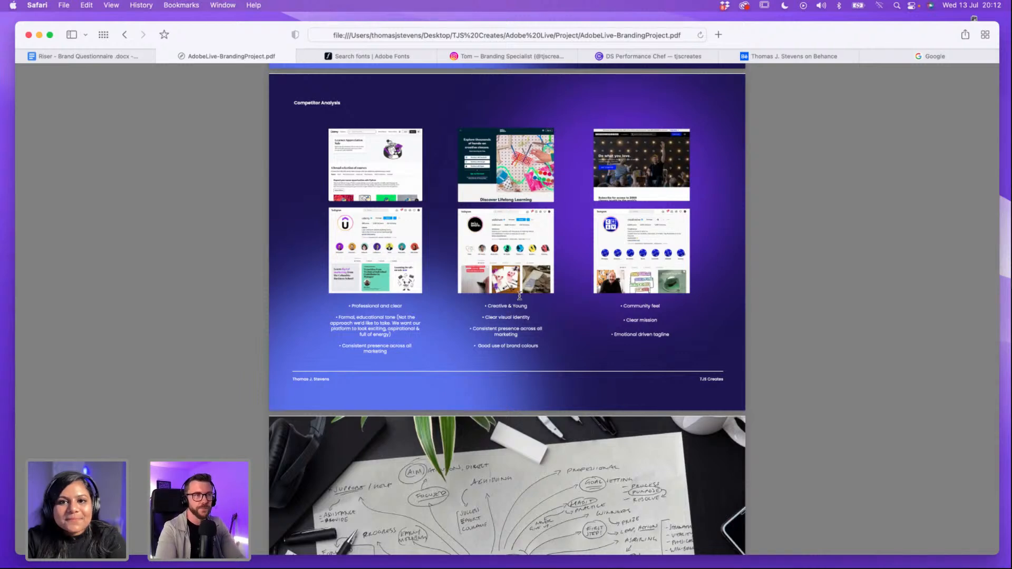
scroll(517, 252, down, 3)
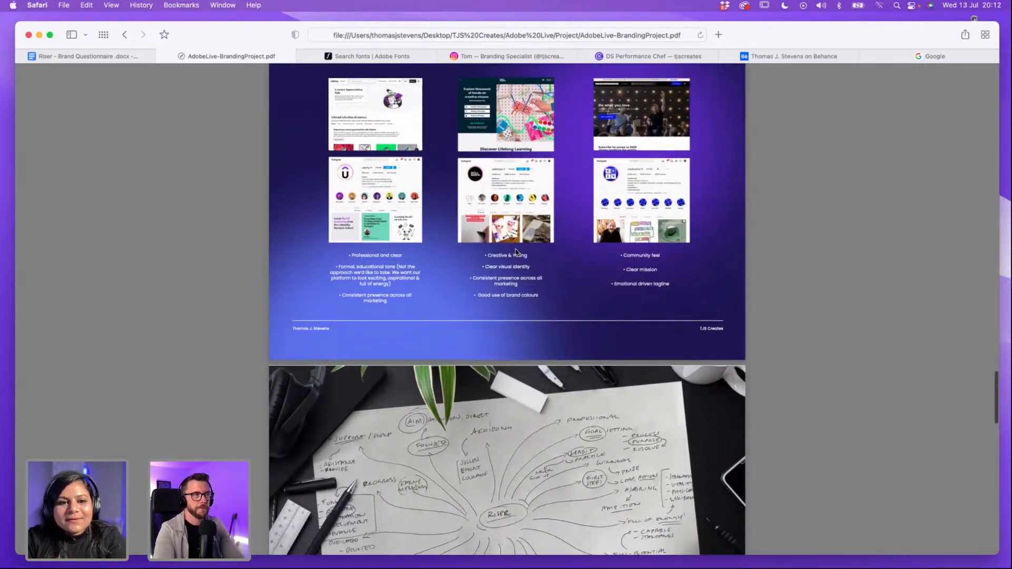
scroll(516, 252, down, 5)
scroll(516, 252, up, 5)
scroll(516, 252, up, 6)
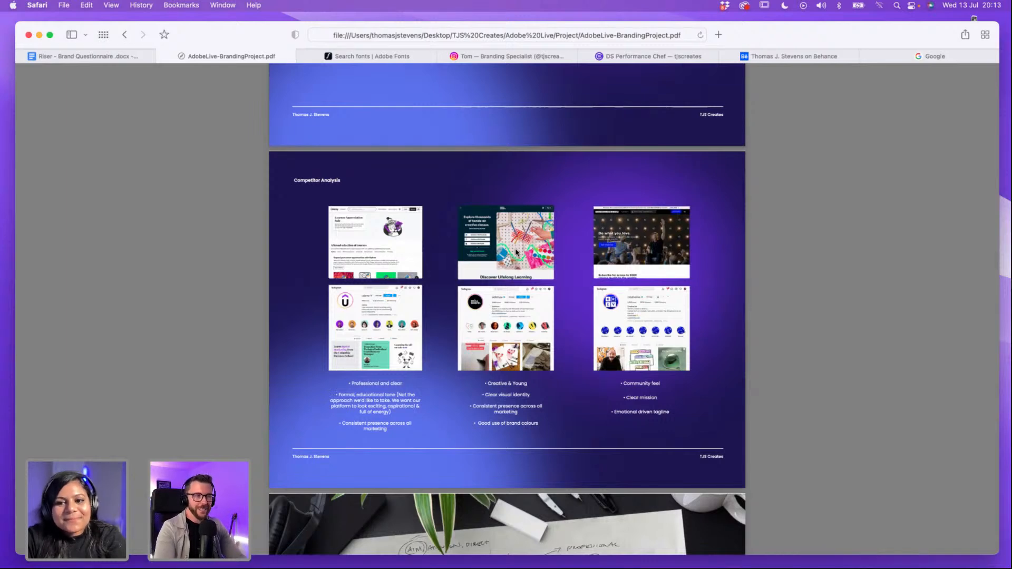
scroll(512, 258, down, 1)
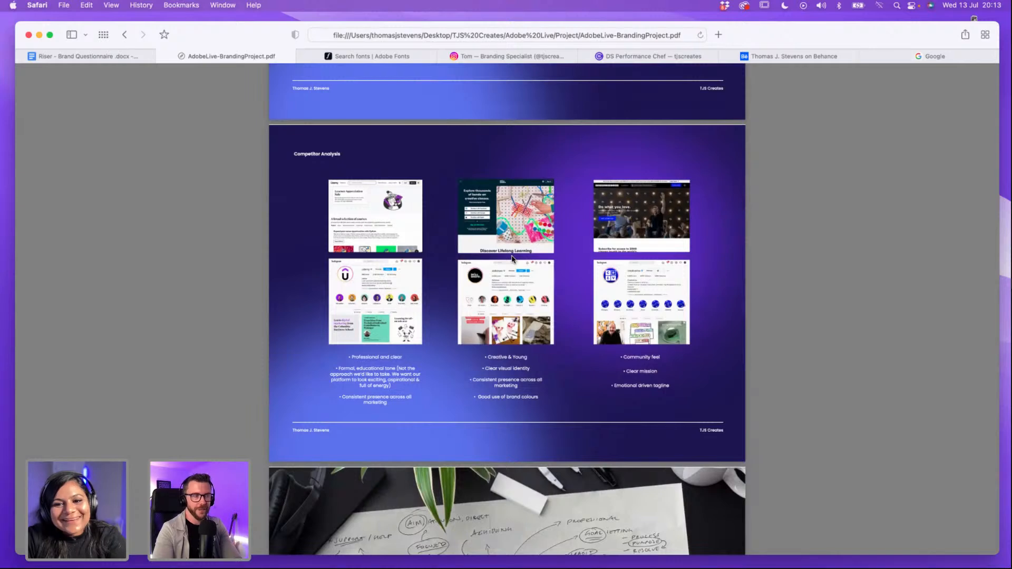
scroll(512, 258, down, 5)
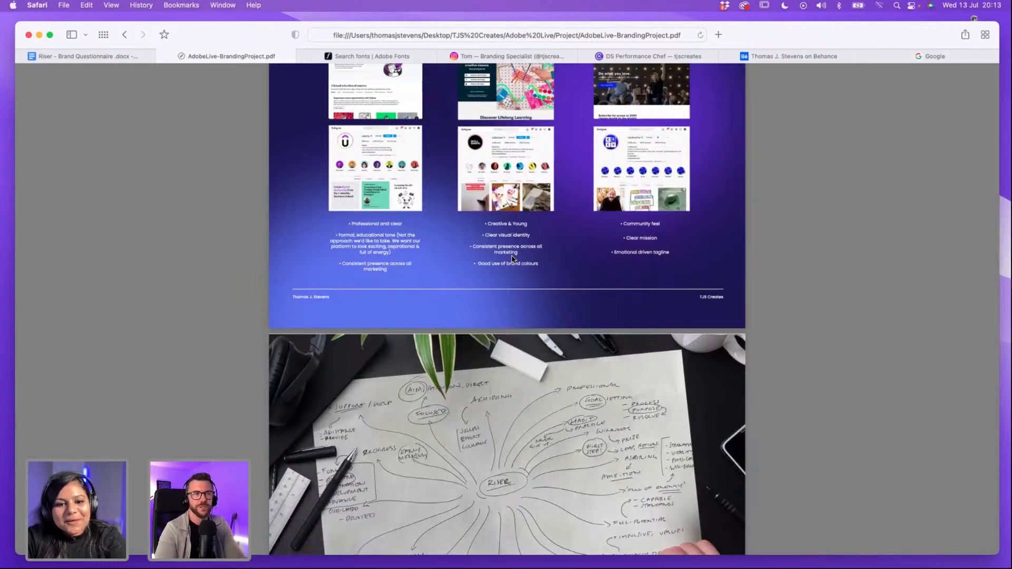
Step: Compare the target audience traits with the three competitors' strengths on the Competitor Analysis slide
scroll(512, 259, up, 10)
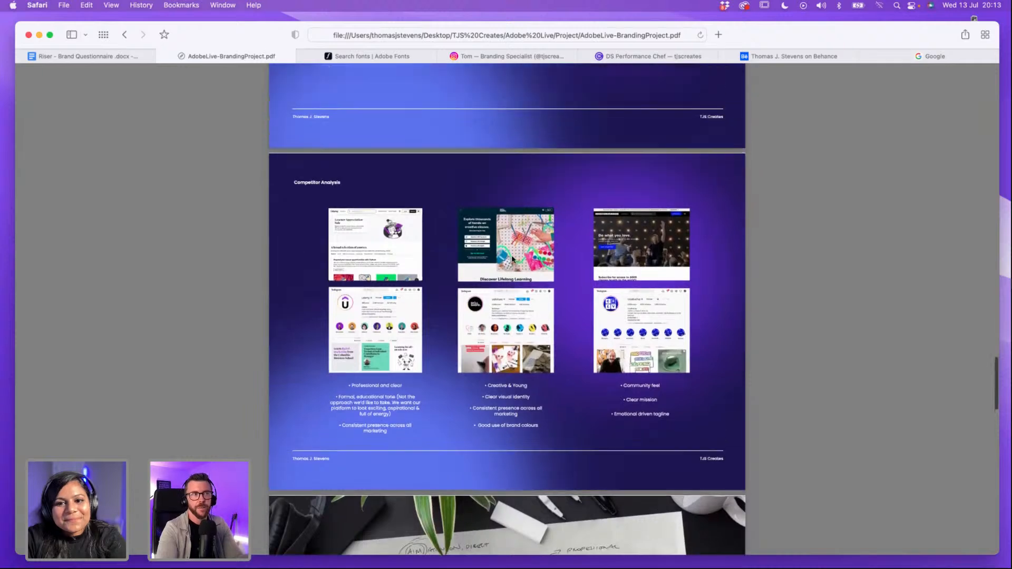
scroll(512, 259, up, 3)
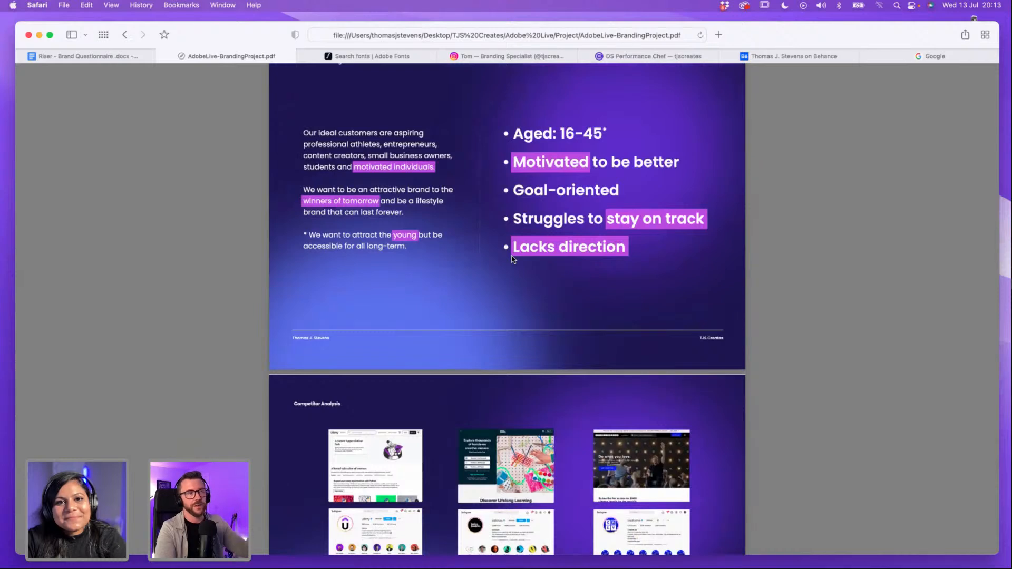
scroll(512, 258, down, 2)
scroll(512, 258, down, 3)
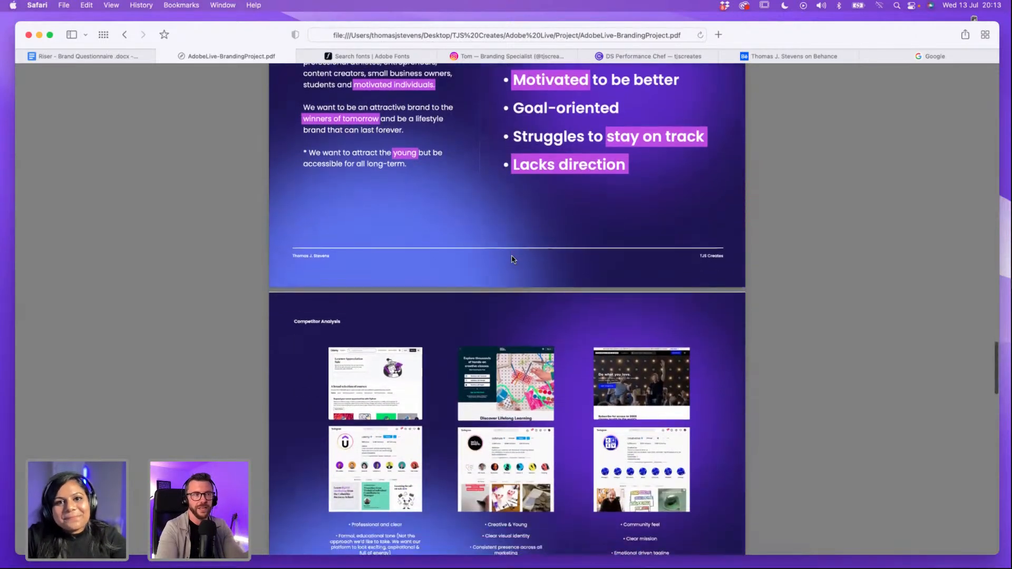
scroll(513, 259, down, 2)
scroll(513, 259, up, 1)
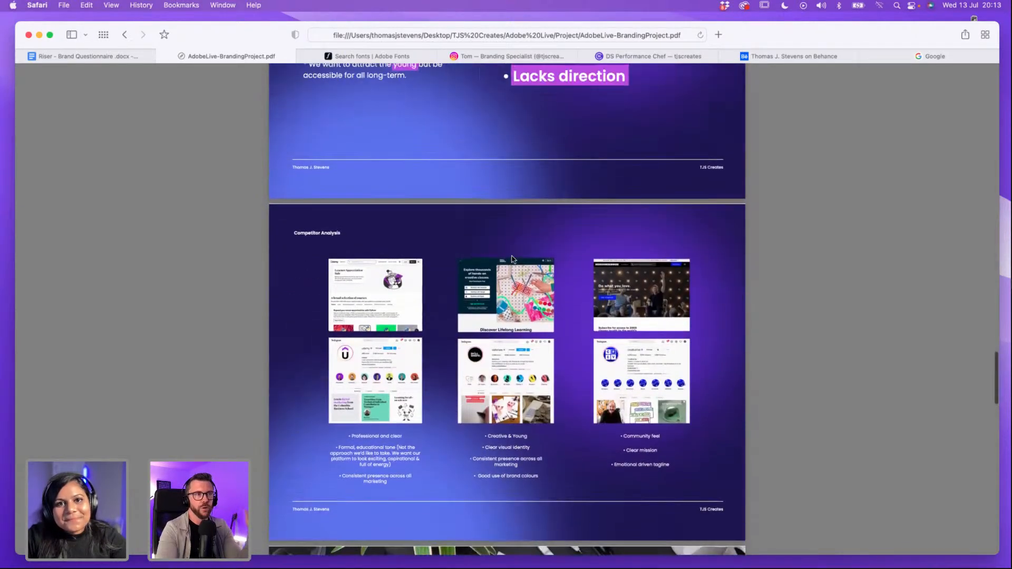
scroll(512, 259, up, 6)
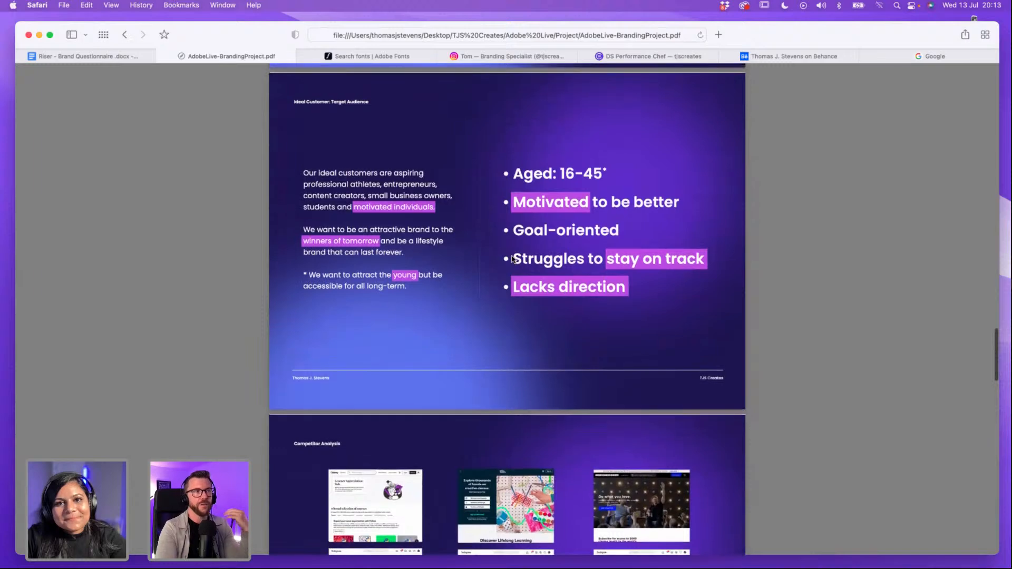
scroll(512, 259, down, 5)
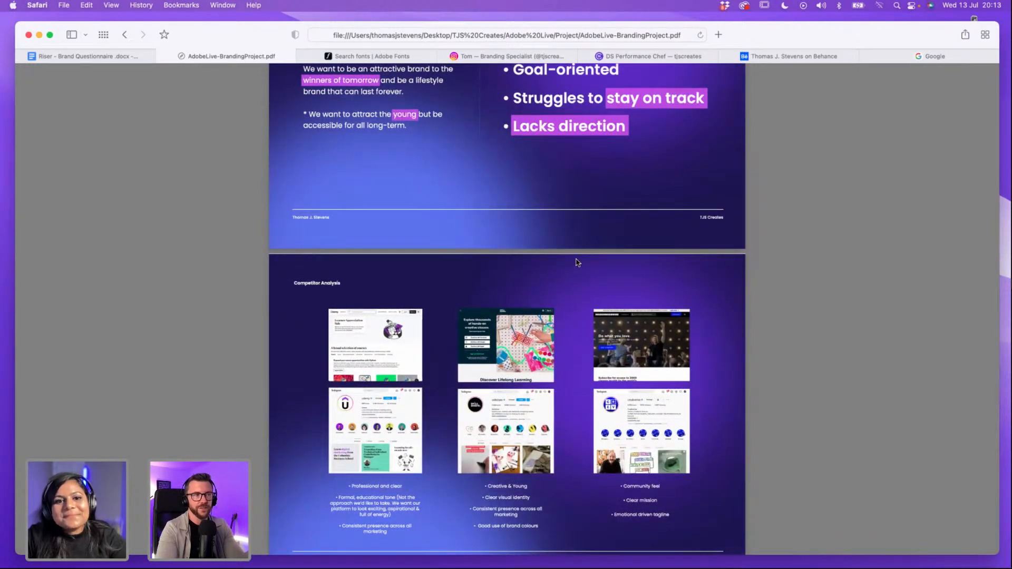
scroll(577, 262, down, 3)
scroll(578, 262, down, 3)
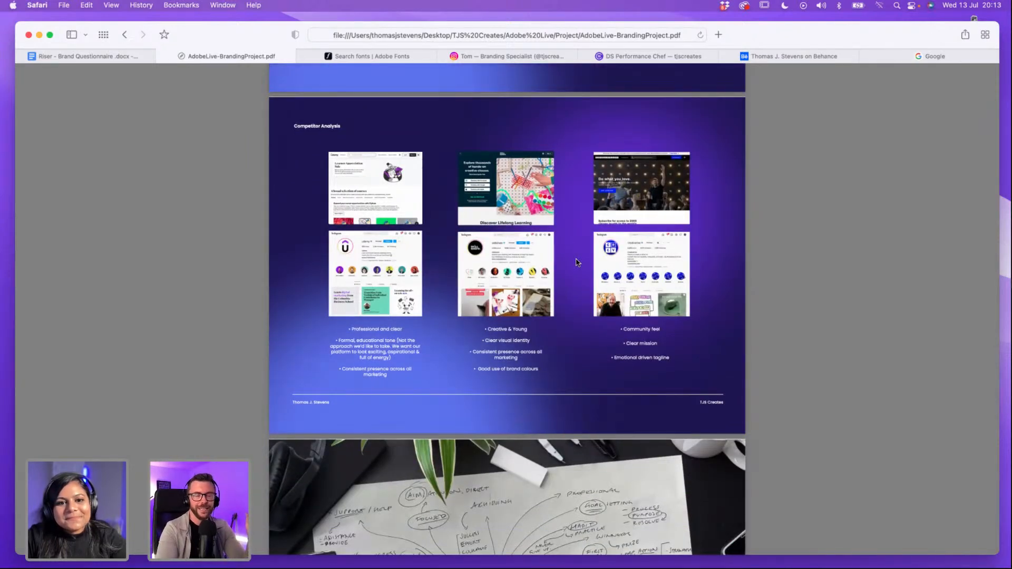
scroll(578, 262, up, 3)
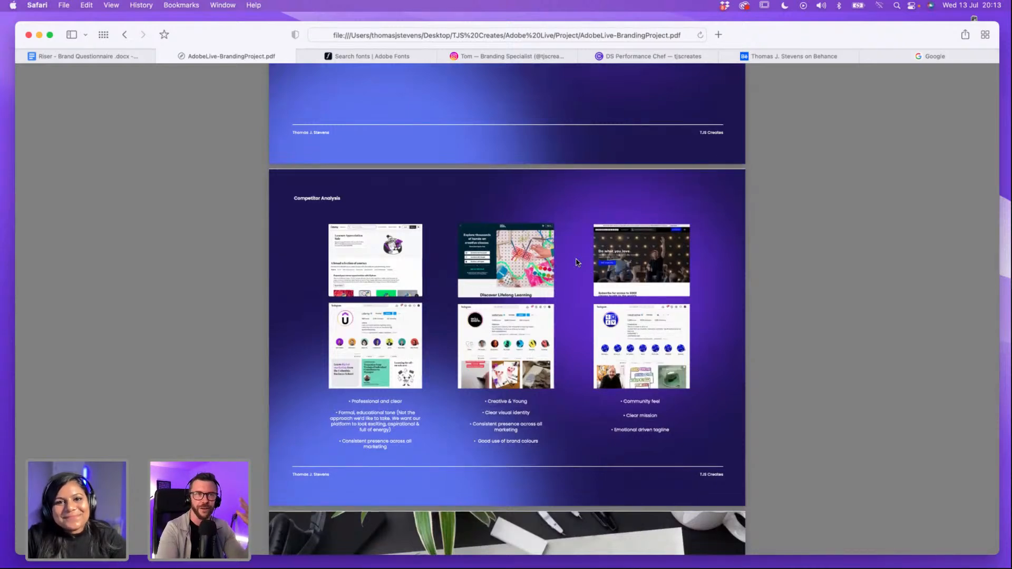
scroll(577, 262, up, 2)
scroll(576, 262, down, 3)
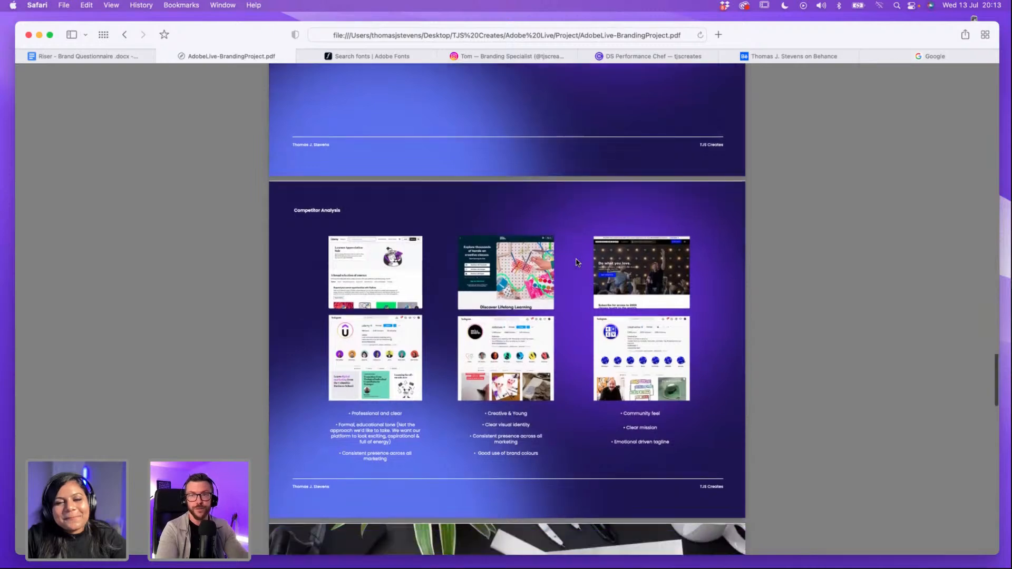
scroll(576, 262, down, 2)
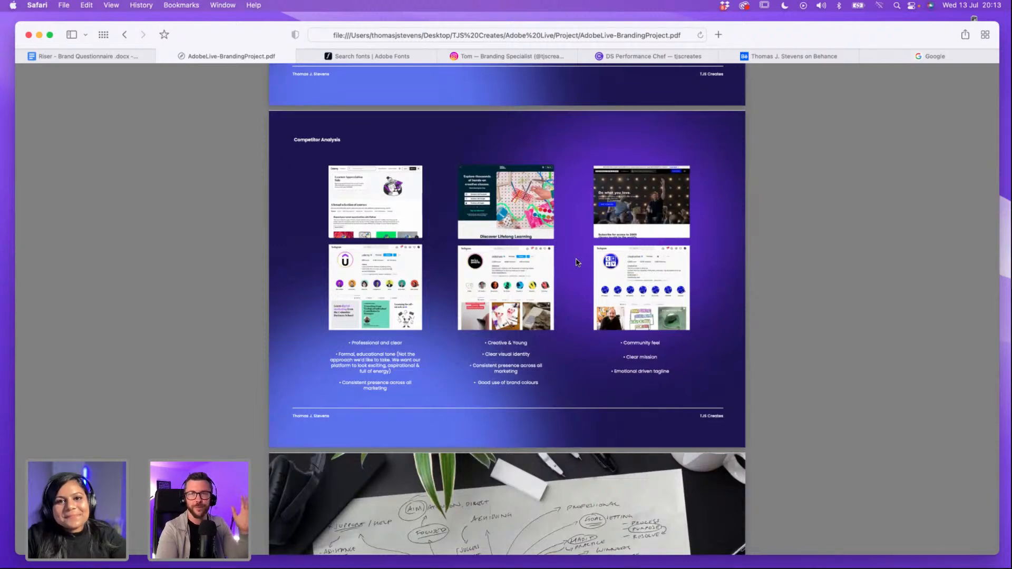
Step: Enlarge the Word Association Map page and examine the handwritten keywords branching out from Riser
scroll(576, 262, down, 10)
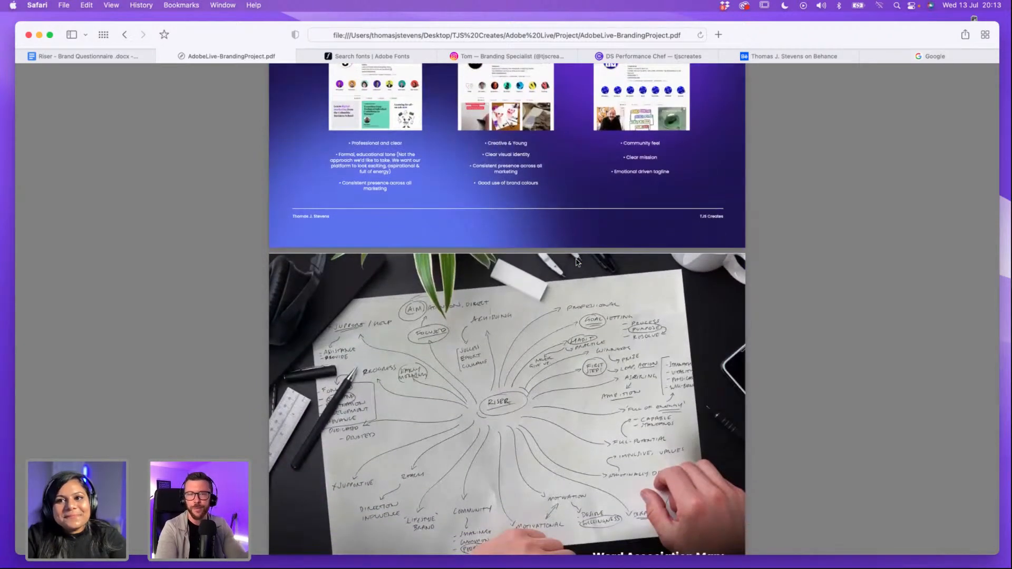
scroll(576, 262, down, 3)
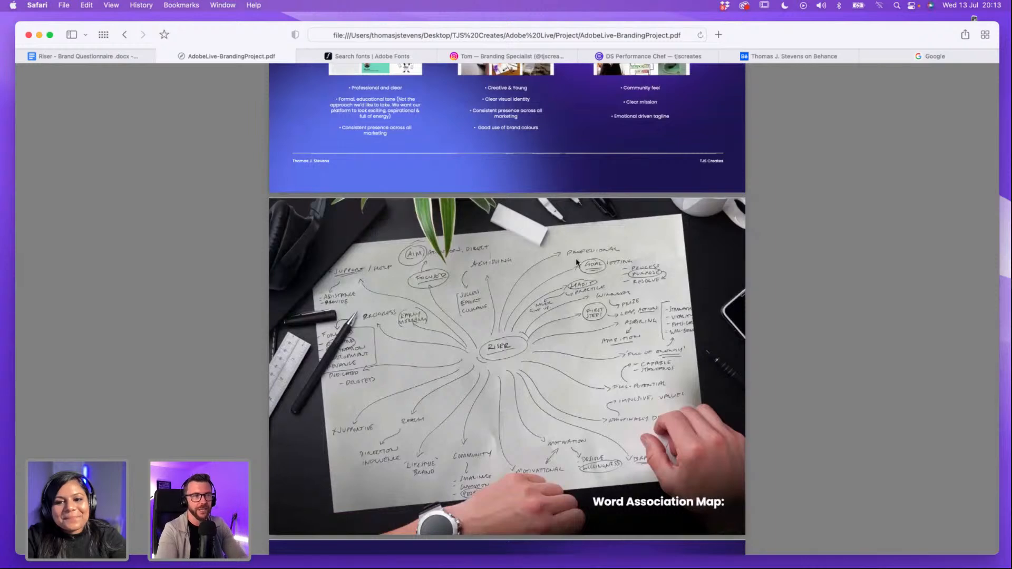
scroll(576, 262, down, 2)
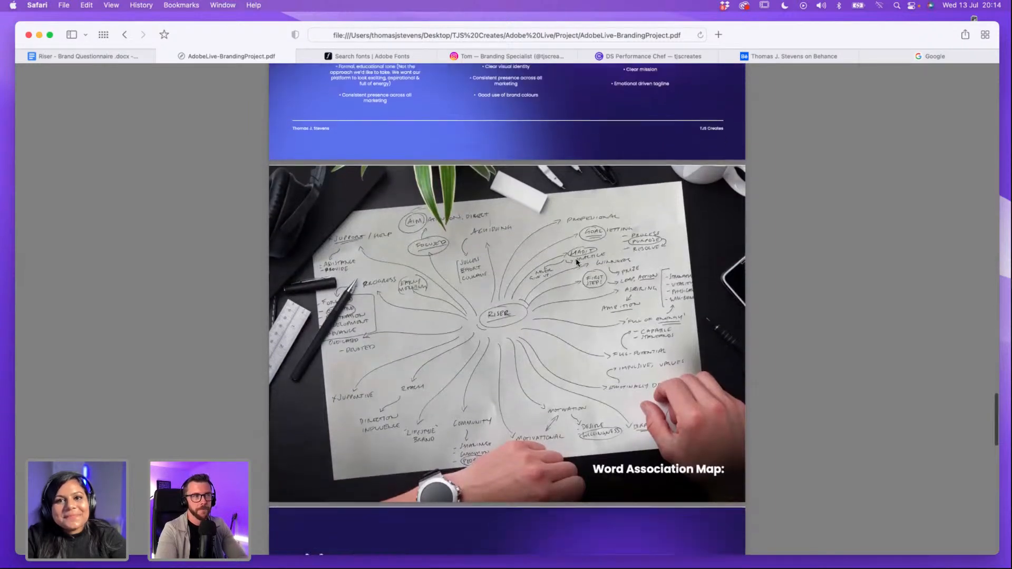
scroll(576, 262, down, 1)
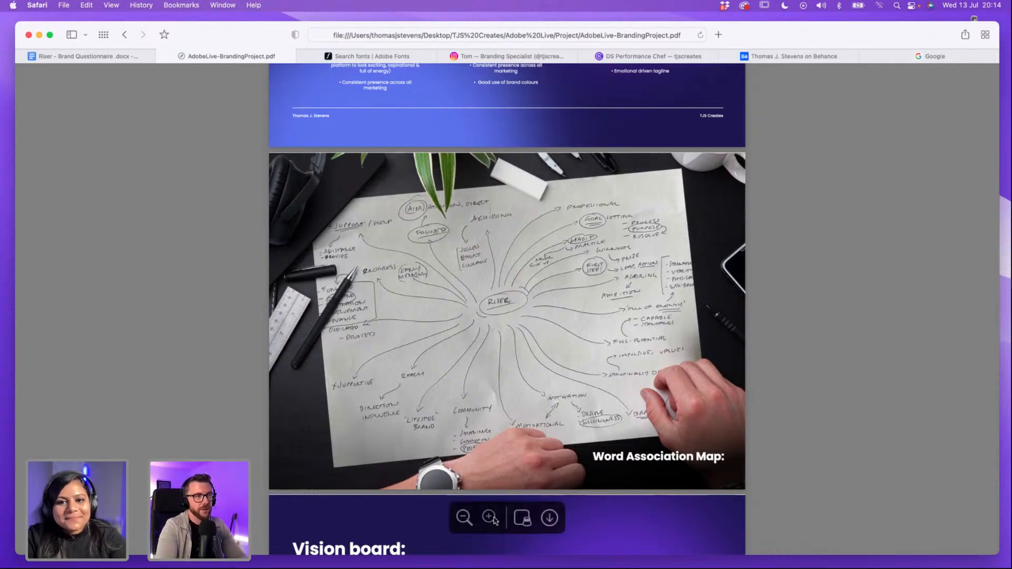
click(490, 518)
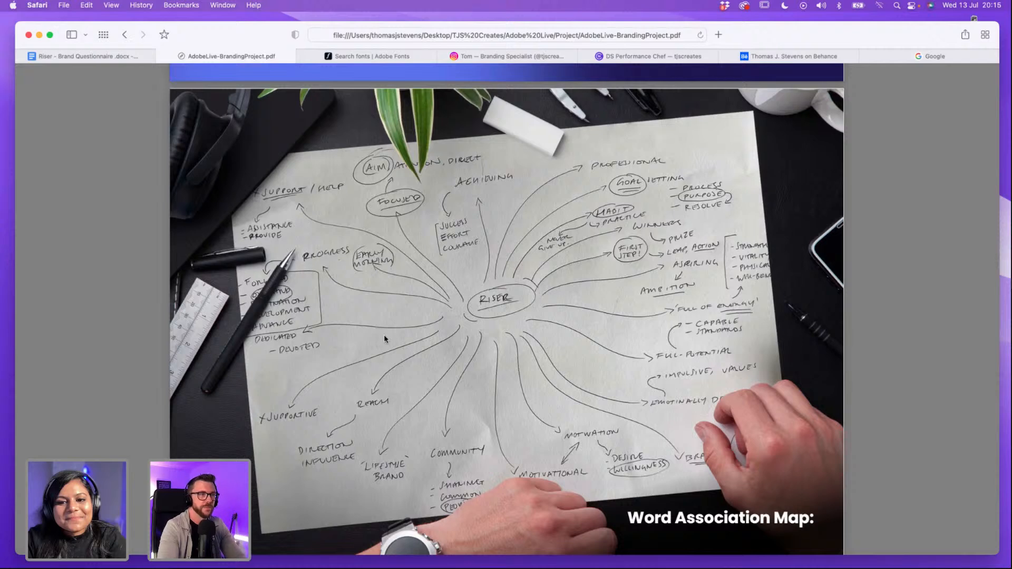
Step: Look over the whole Word Association Map, from the focus and goal branches down to the community and motivation branches
scroll(384, 339, down, 3)
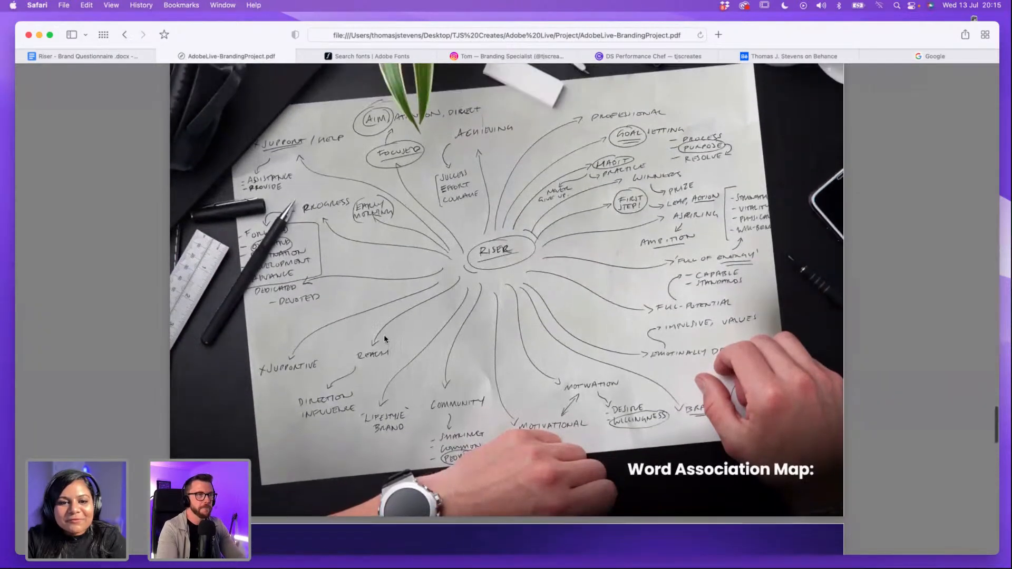
scroll(385, 339, up, 1)
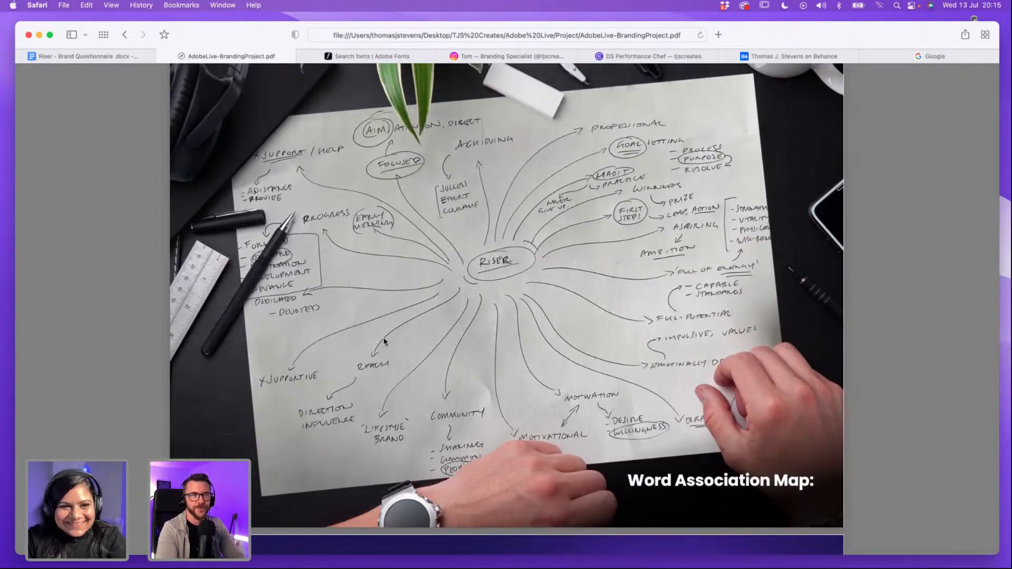
scroll(385, 341, up, 2)
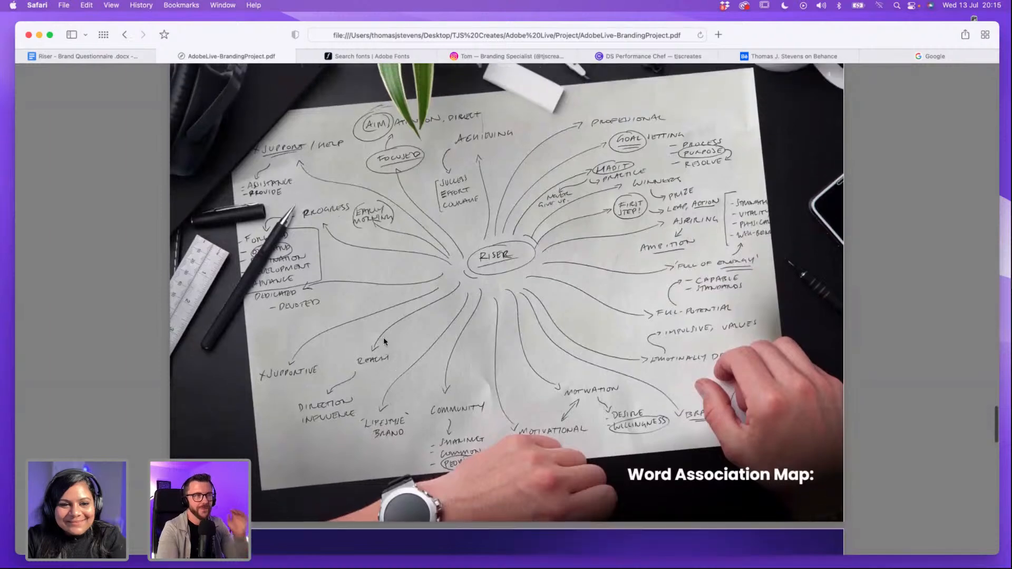
scroll(385, 340, down, 3)
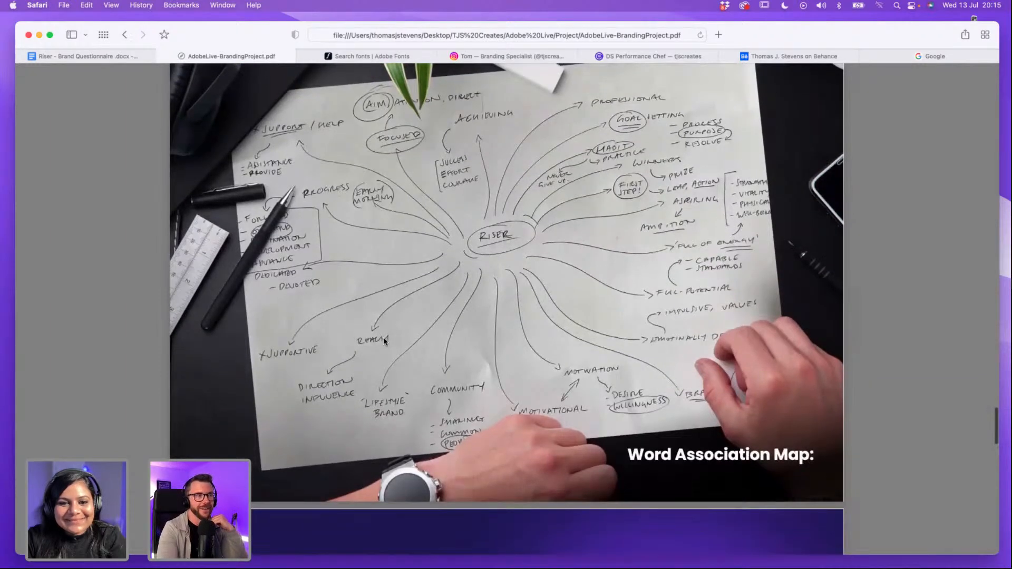
Step: Go to the Vision board slide and examine its photos of athletes, the dartboard, lightning bolt, sunrise and workspace as brand imagery
scroll(384, 341, down, 3)
scroll(384, 340, down, 10)
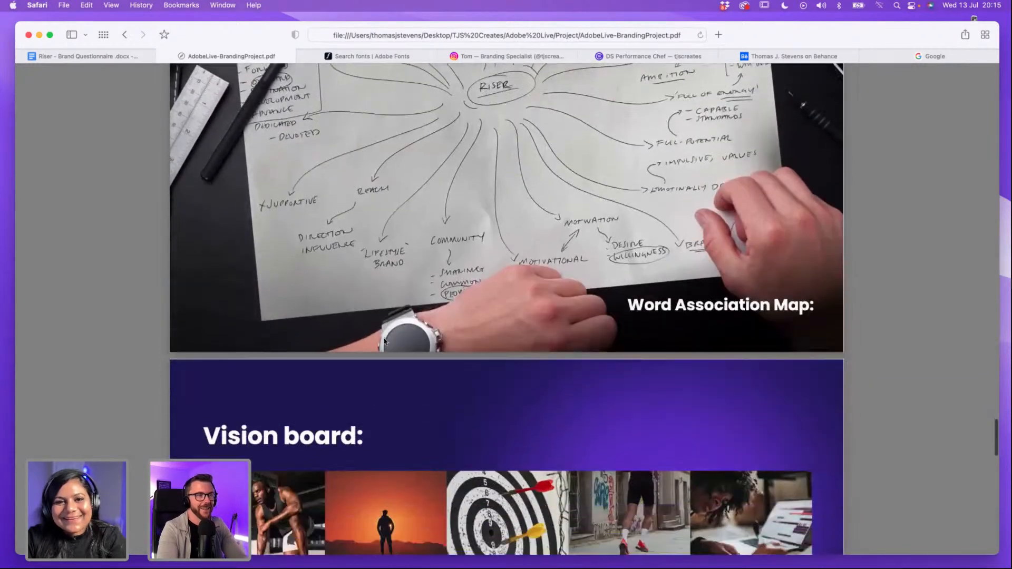
scroll(384, 340, down, 8)
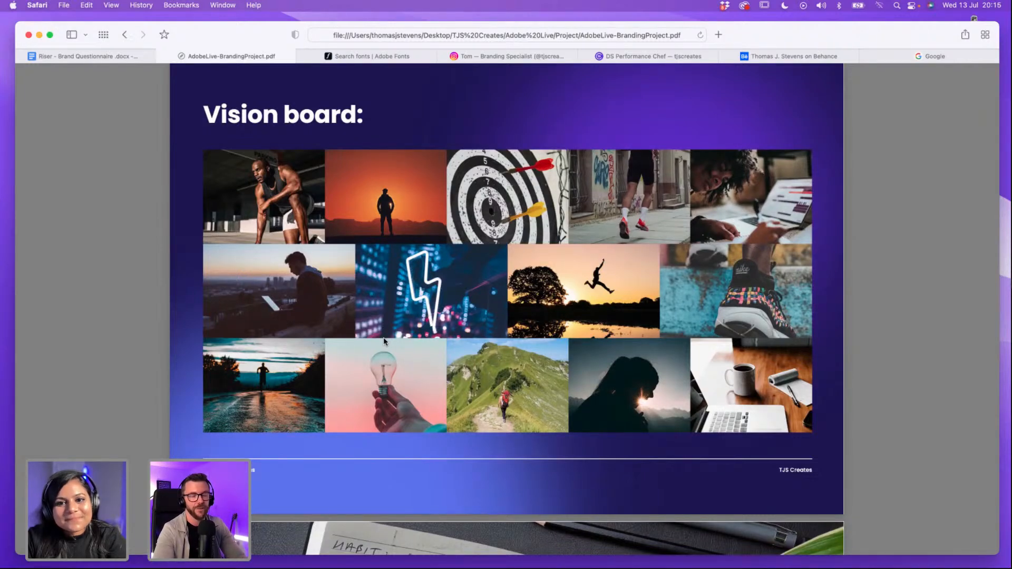
scroll(384, 341, up, 2)
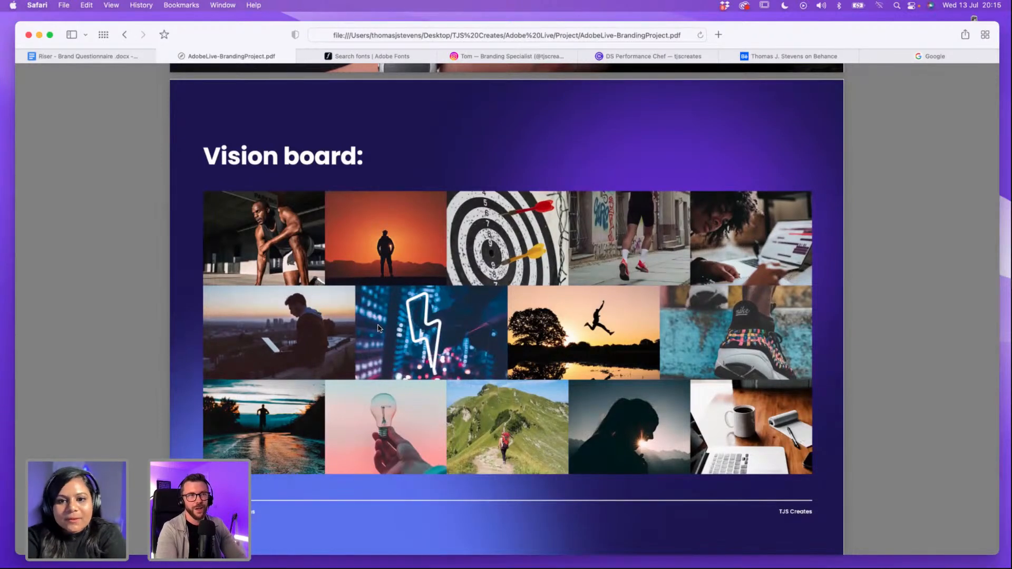
scroll(378, 329, down, 1)
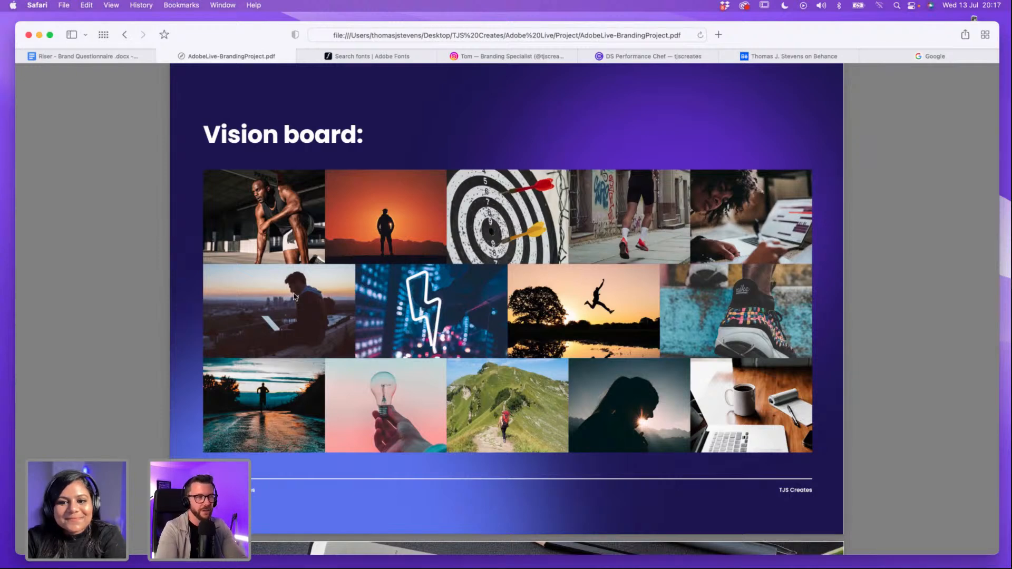
scroll(293, 302, down, 1)
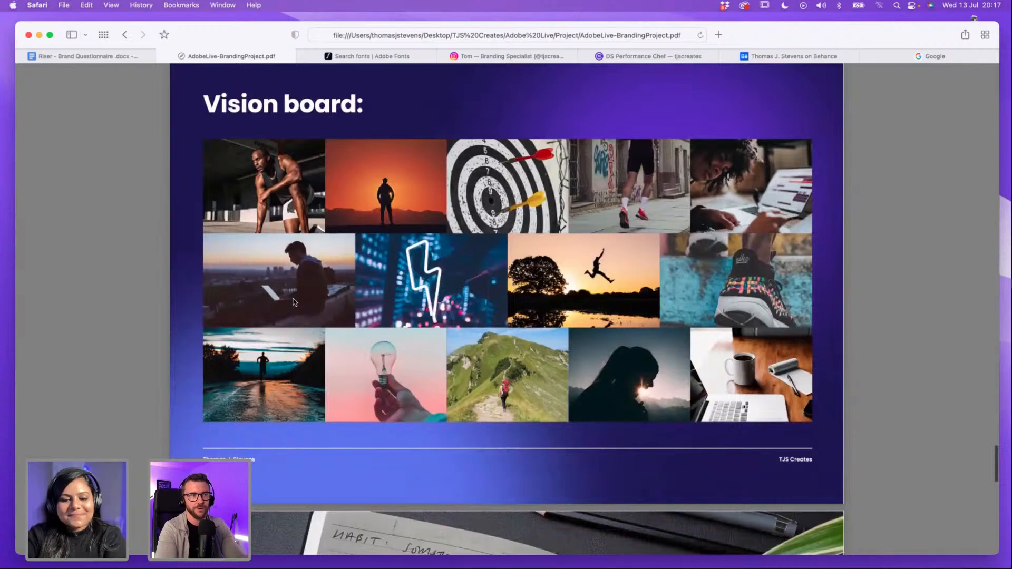
scroll(294, 302, down, 1)
scroll(294, 302, down, 1)
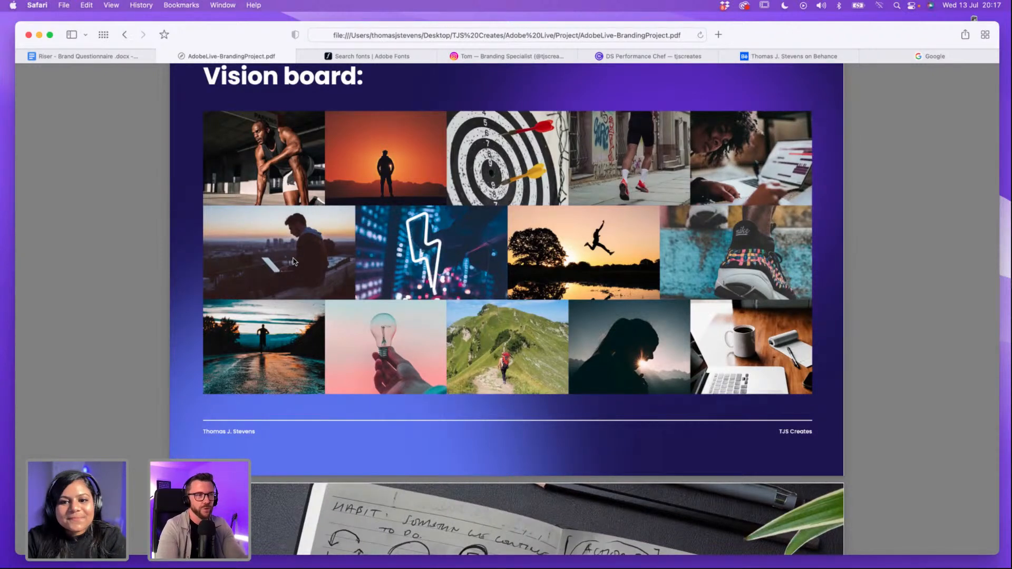
scroll(323, 270, up, 1)
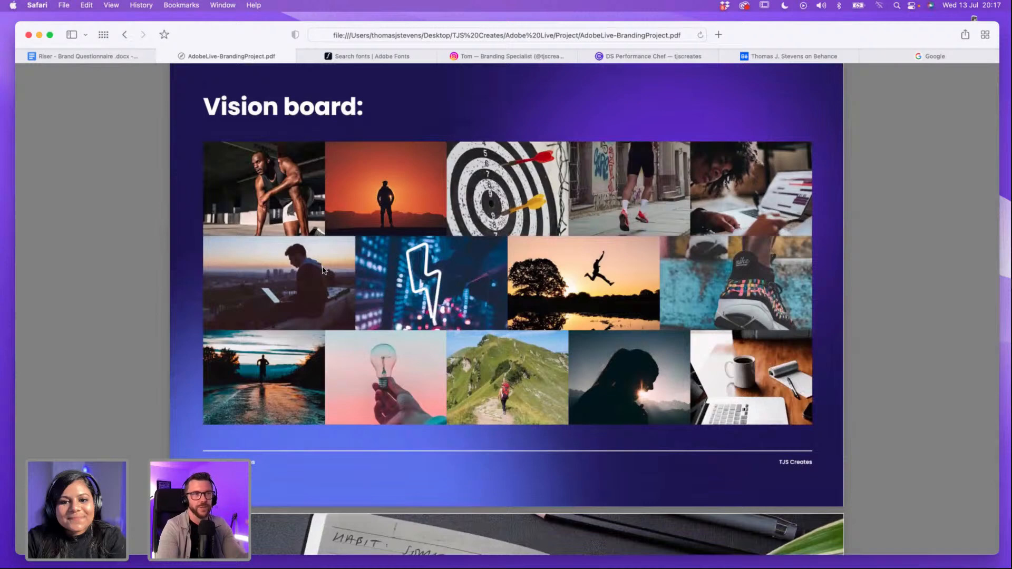
scroll(323, 271, down, 1)
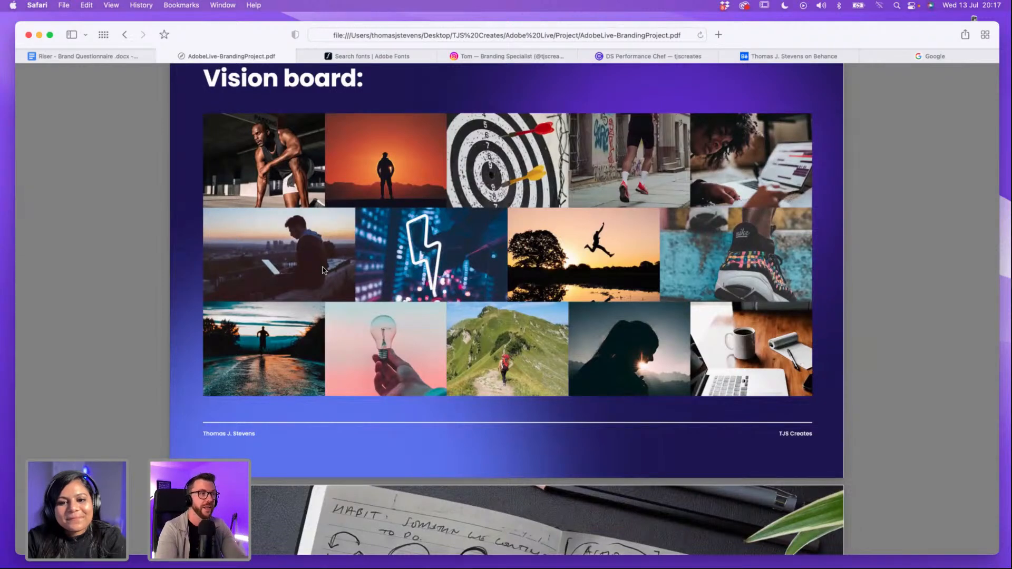
scroll(322, 271, down, 1)
scroll(323, 271, up, 3)
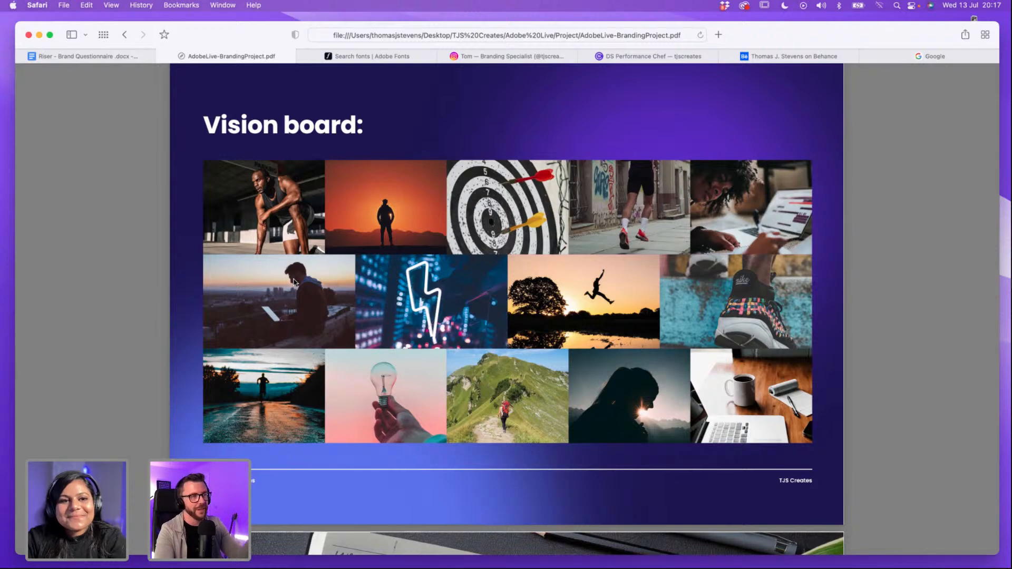
Step: Go on to the Rapid prototyping page of rough sketch work and view it against the preceding vision board
scroll(294, 282, down, 5)
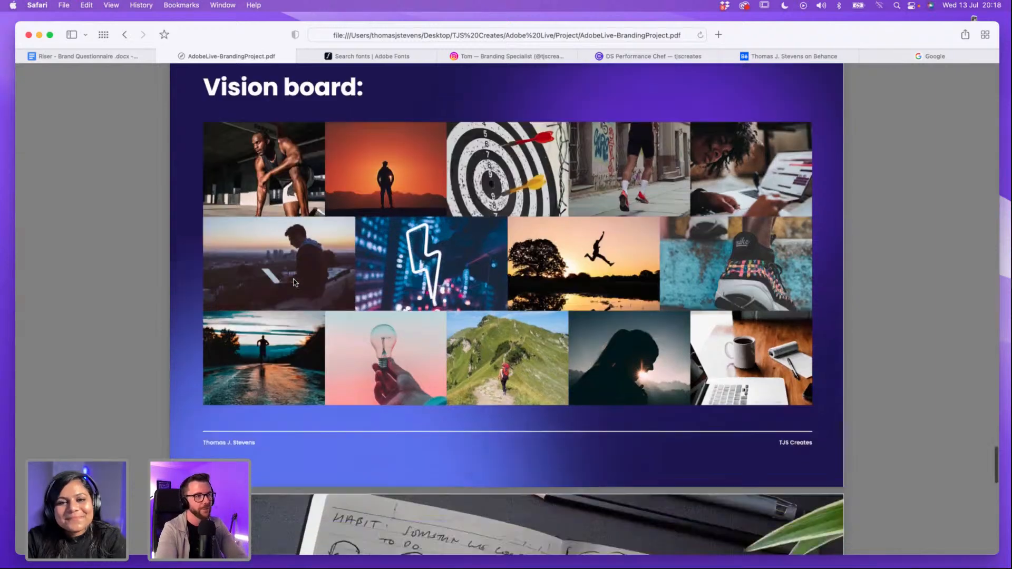
scroll(294, 282, down, 4)
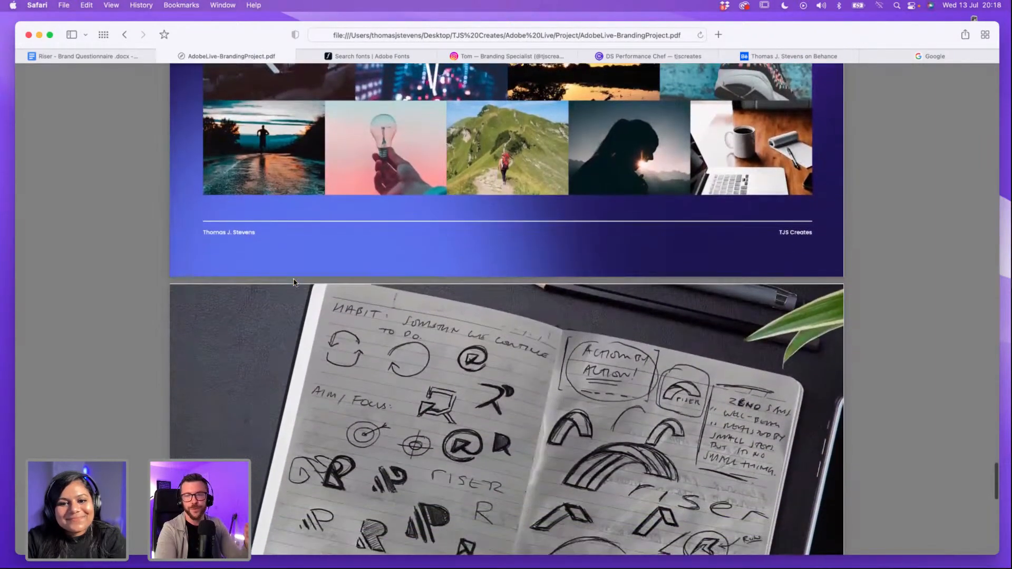
scroll(293, 282, down, 2)
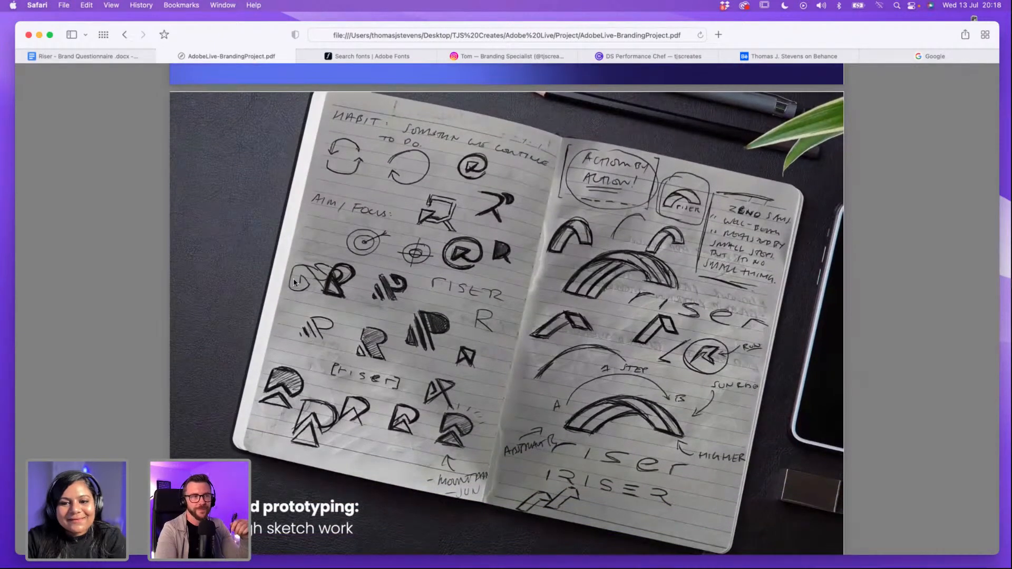
scroll(294, 282, down, 1)
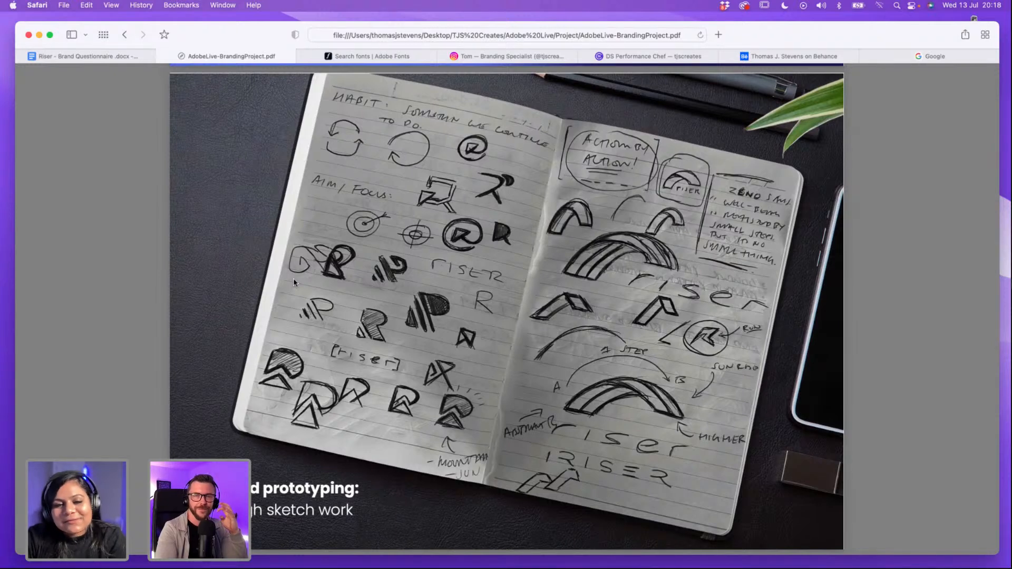
scroll(294, 281, up, 5)
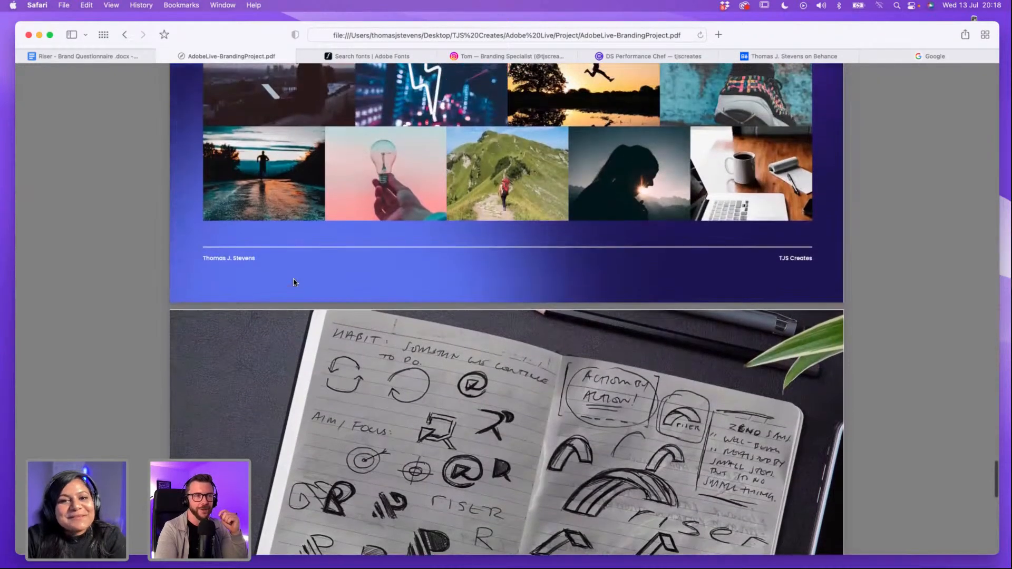
scroll(293, 283, down, 5)
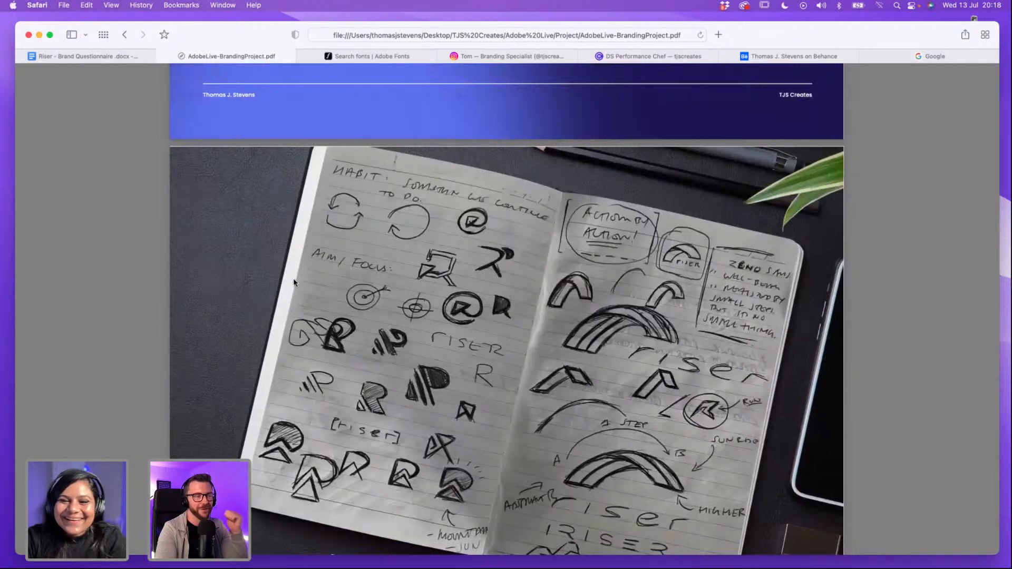
scroll(294, 282, down, 3)
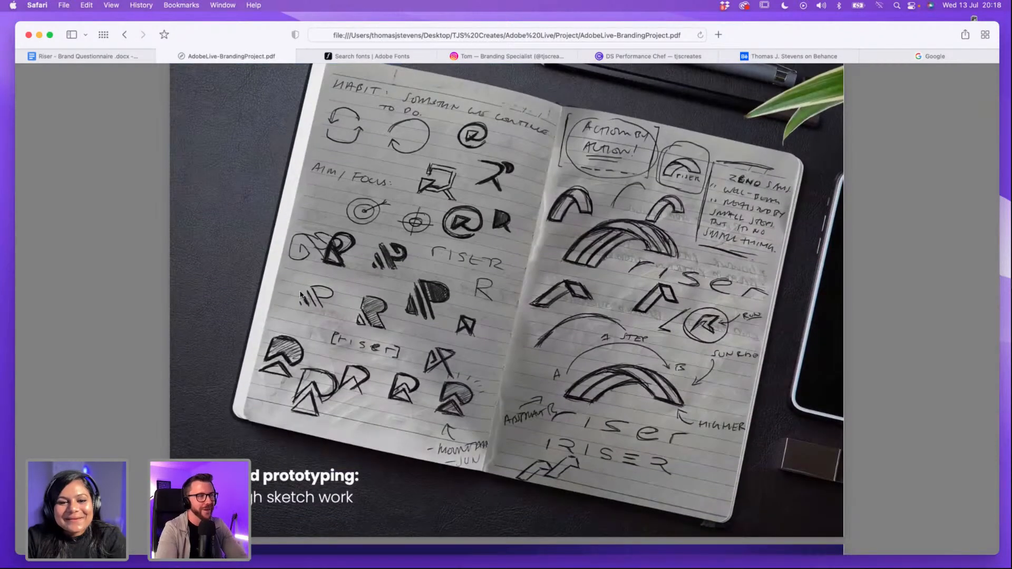
Step: Examine the Habit and Aim/Focus logo sketches, including the circular arrows, target symbols and letter R variations
scroll(300, 290, down, 2)
scroll(301, 294, up, 3)
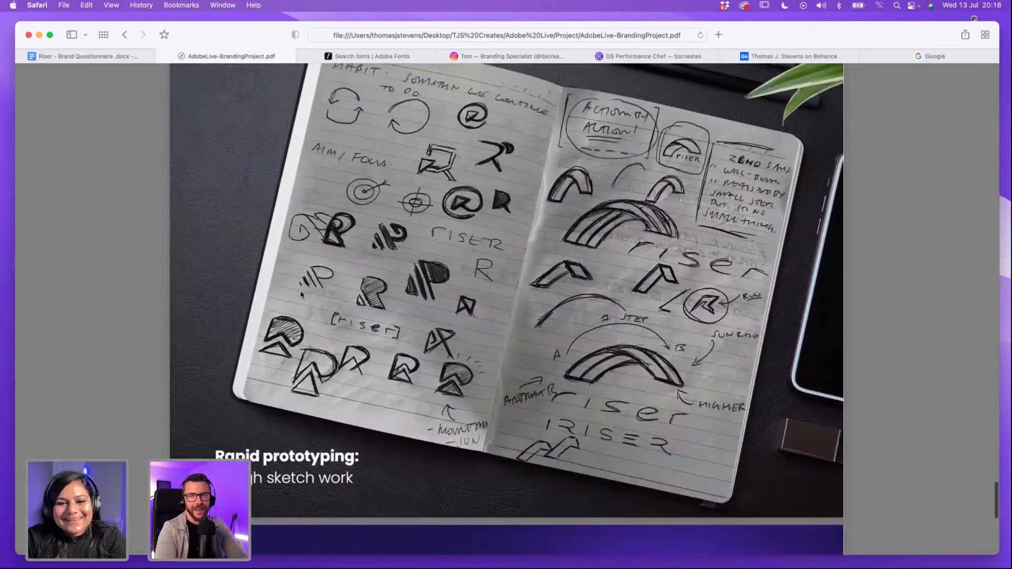
scroll(300, 294, up, 5)
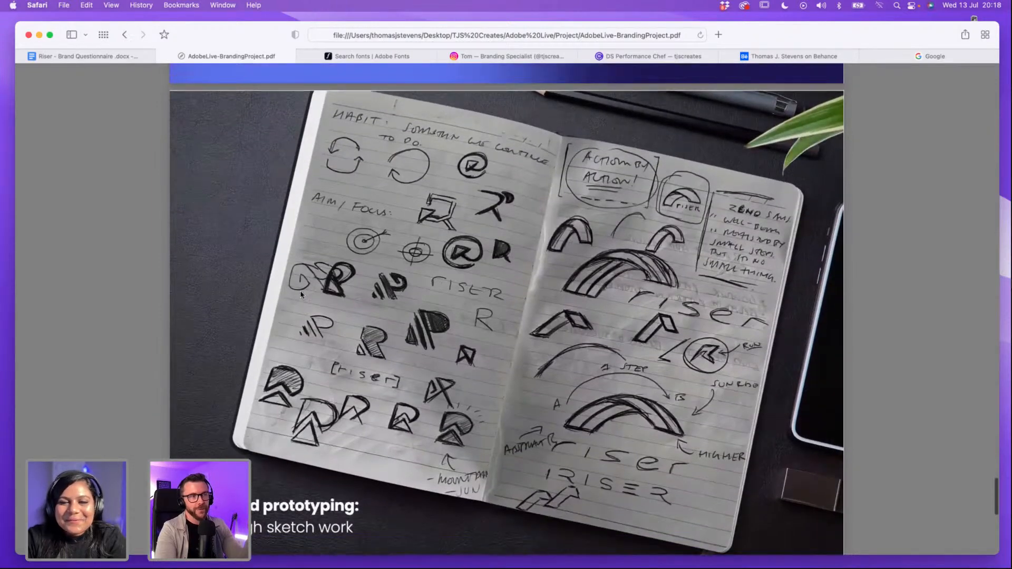
scroll(301, 293, down, 4)
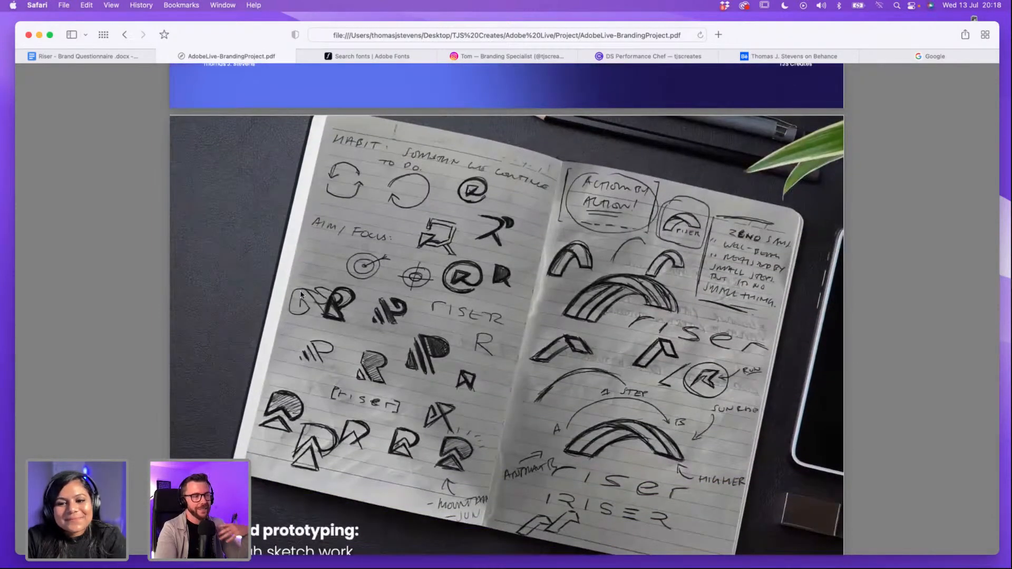
scroll(301, 294, down, 1)
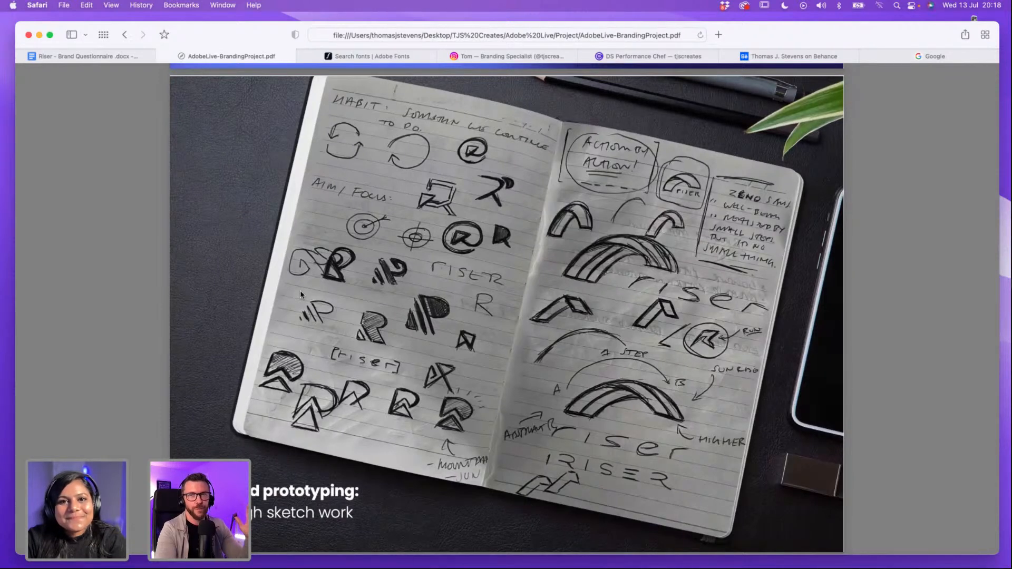
scroll(301, 293, down, 1)
scroll(300, 294, up, 1)
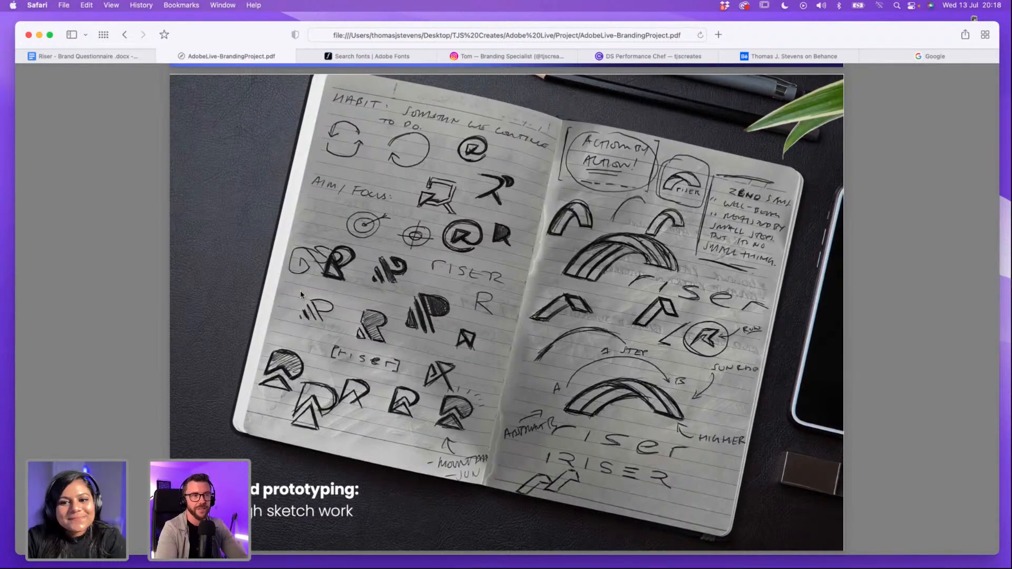
scroll(301, 294, down, 3)
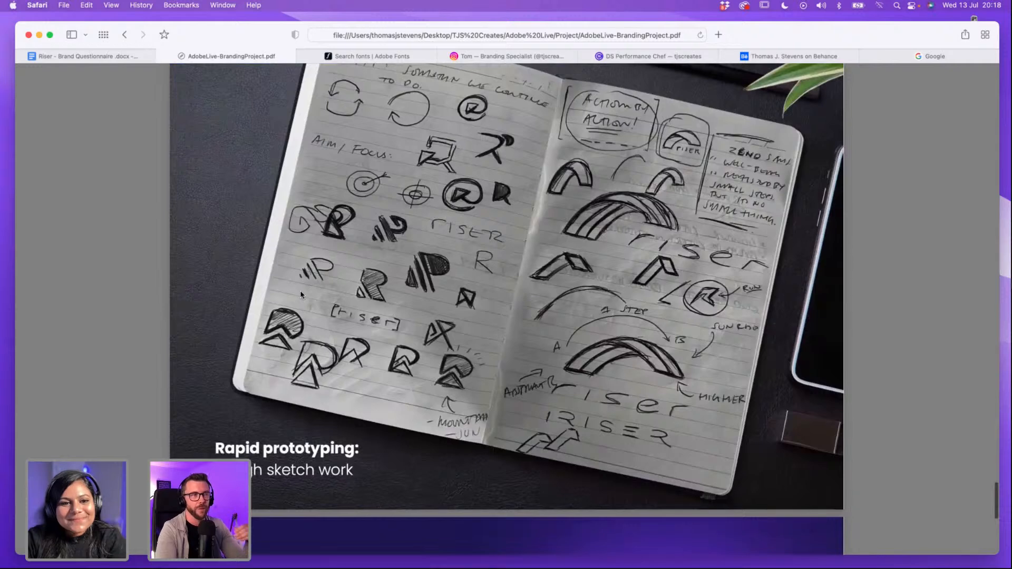
scroll(301, 294, up, 2)
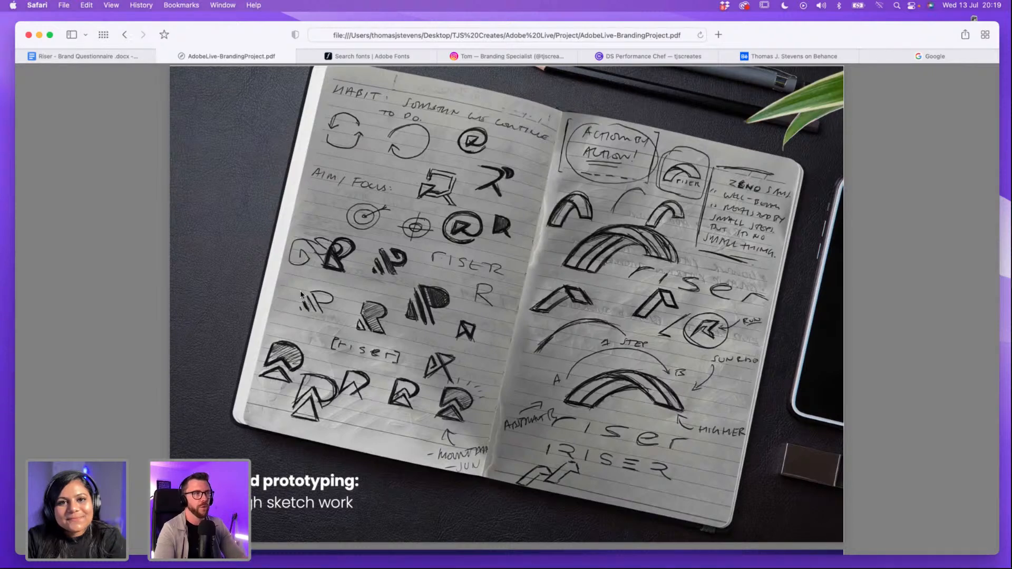
scroll(332, 261, up, 1)
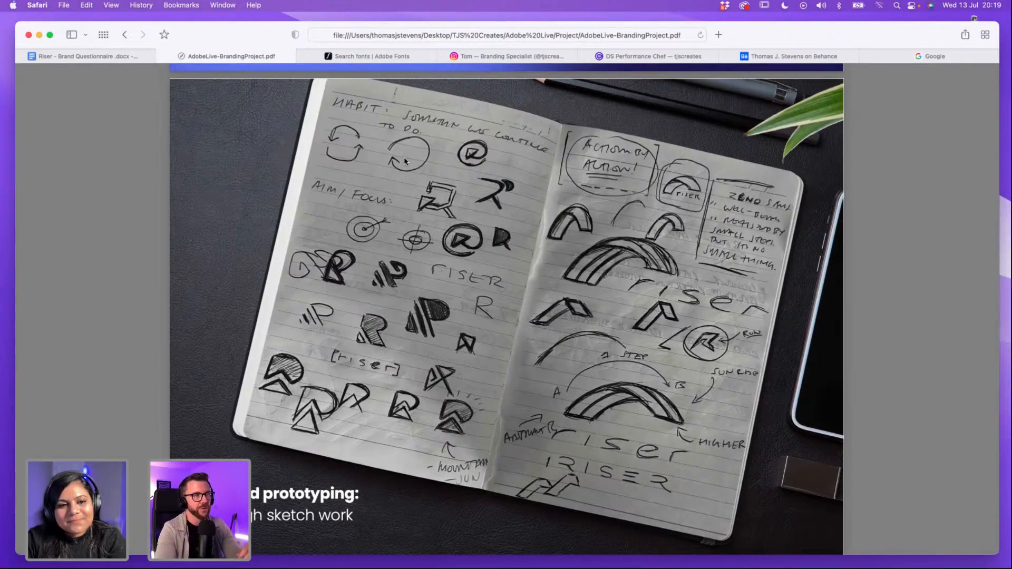
scroll(413, 186, down, 1)
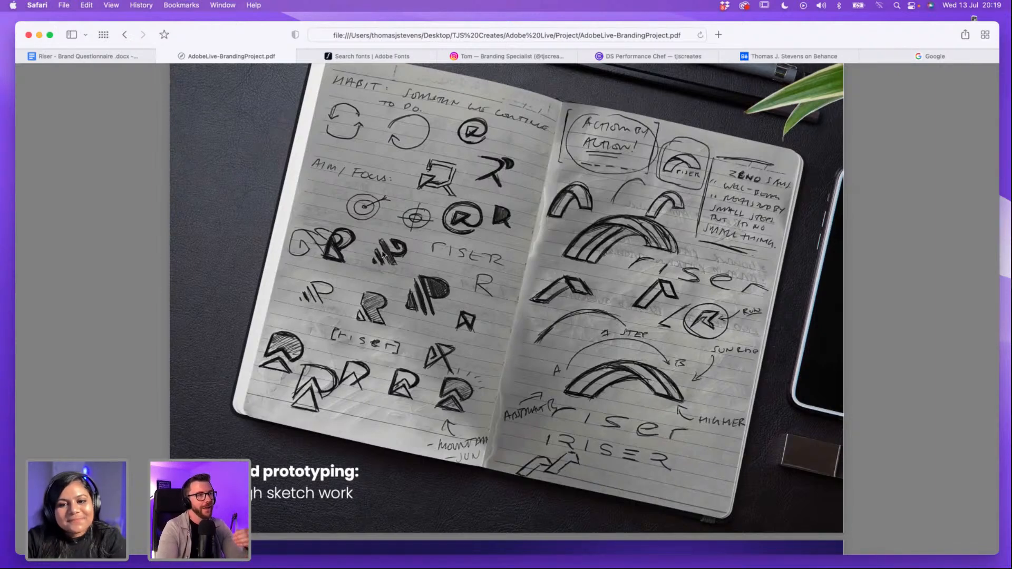
Step: Examine the Action by Action sketches, including the arch shapes, the A-to-B step curve and the riser lettering
scroll(518, 217, down, 2)
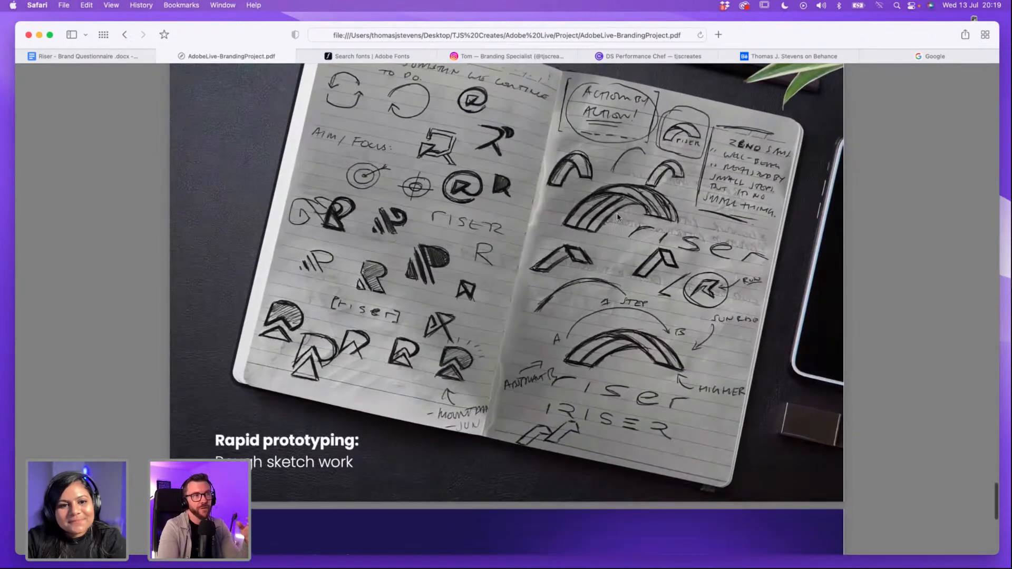
scroll(580, 220, up, 1)
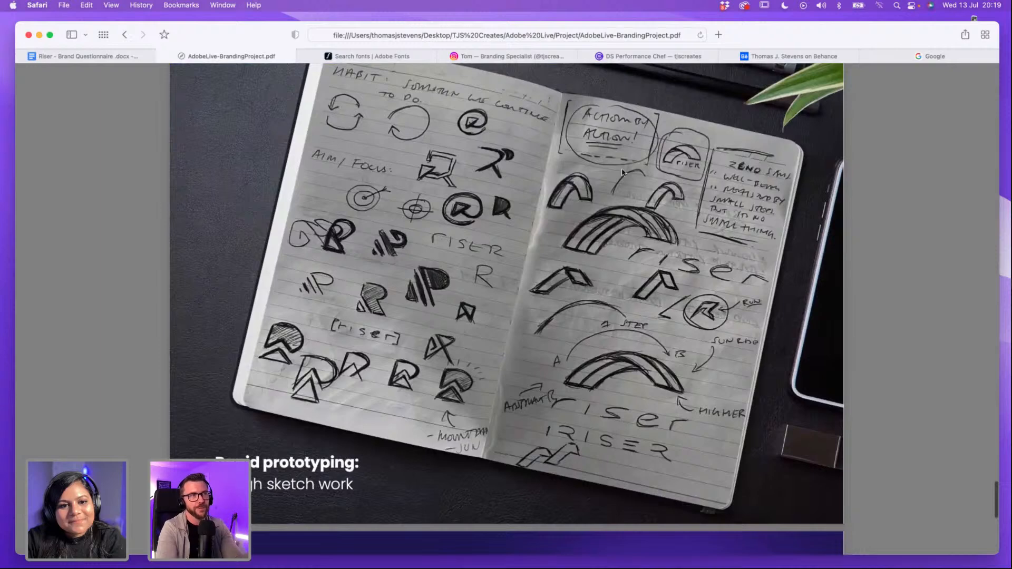
scroll(624, 209, down, 1)
scroll(602, 243, down, 3)
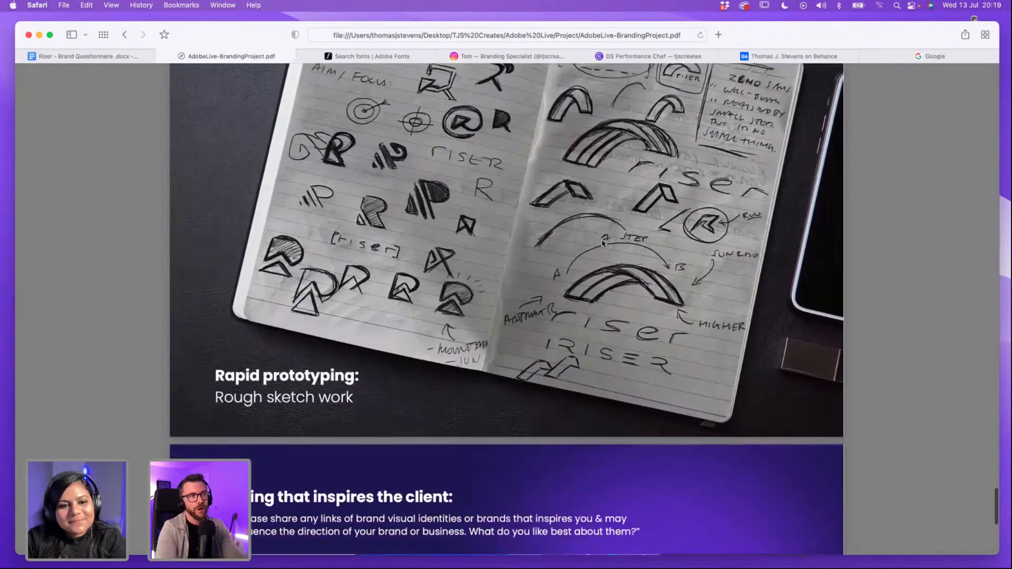
scroll(603, 242, down, 1)
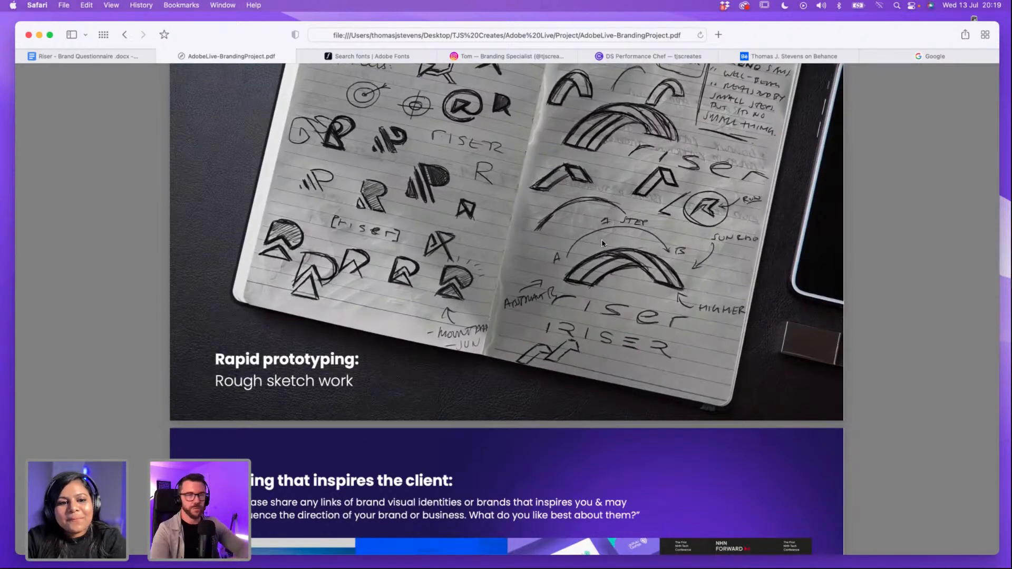
scroll(602, 239, up, 3)
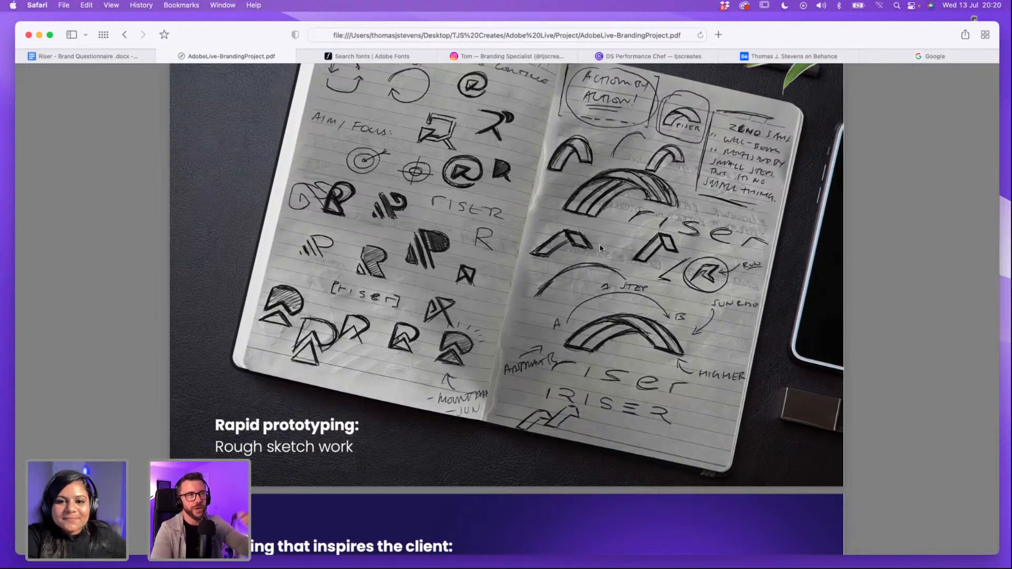
scroll(581, 281, up, 2)
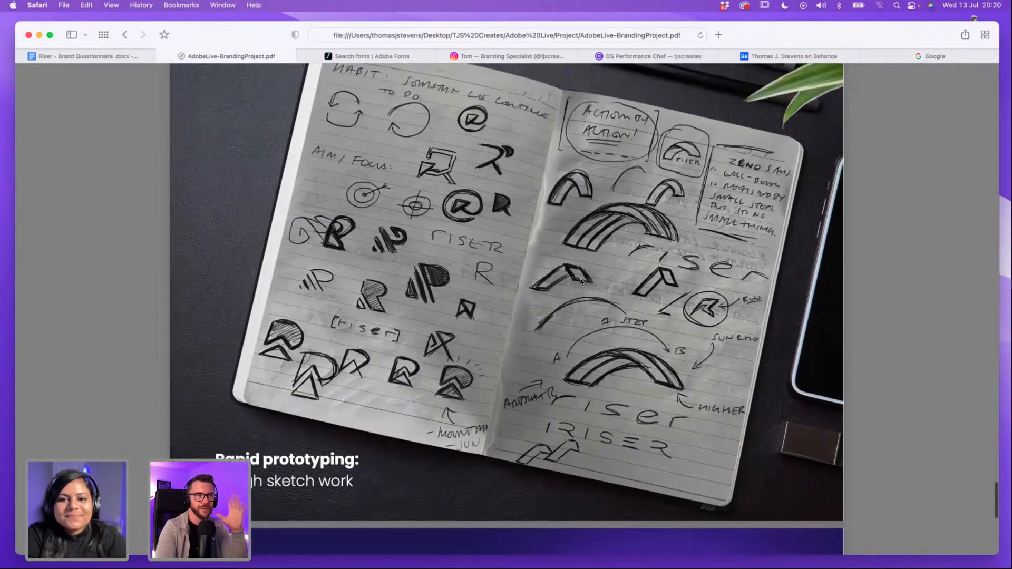
Step: Re-examine the Rapid prototyping sketchbook spread, comparing the letter R marks with the arch shapes and riser lettering
scroll(581, 282, down, 2)
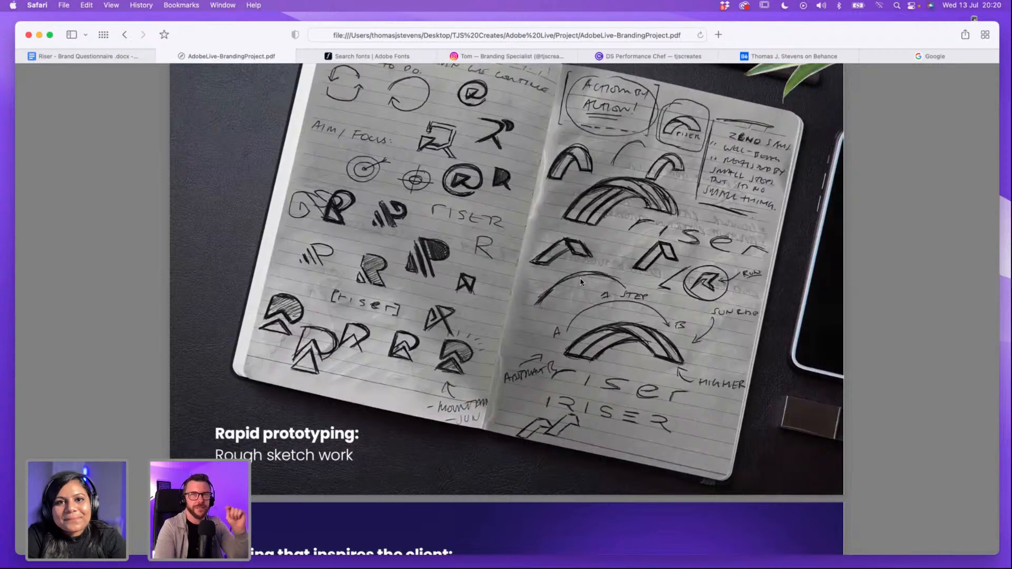
scroll(580, 281, down, 3)
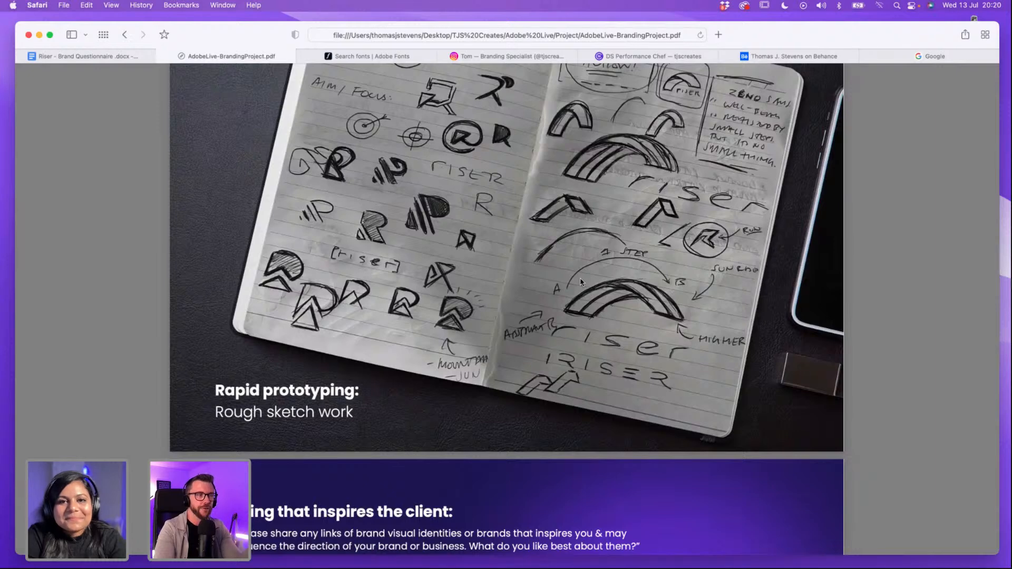
scroll(580, 281, down, 4)
scroll(581, 281, down, 5)
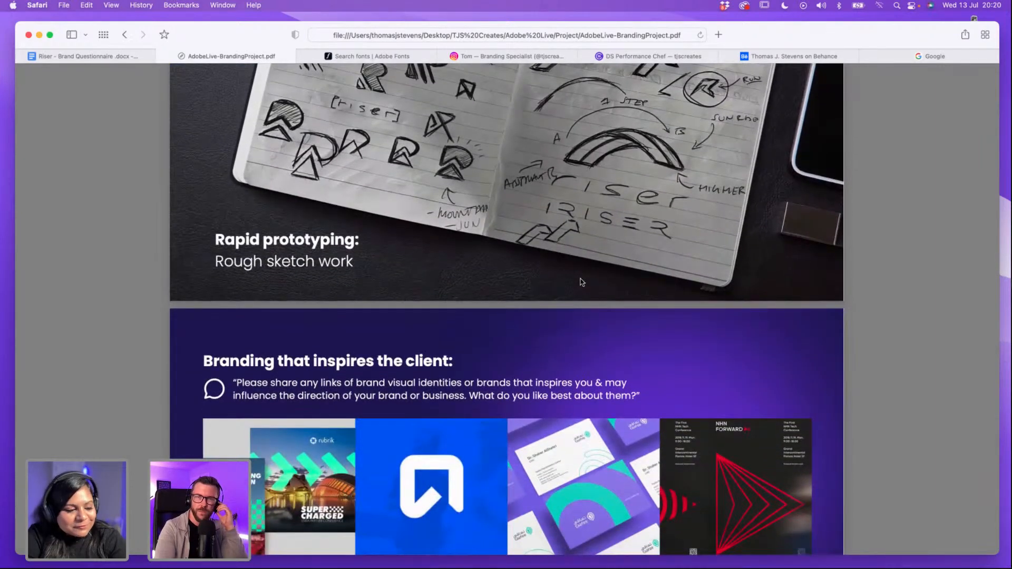
scroll(581, 282, up, 12)
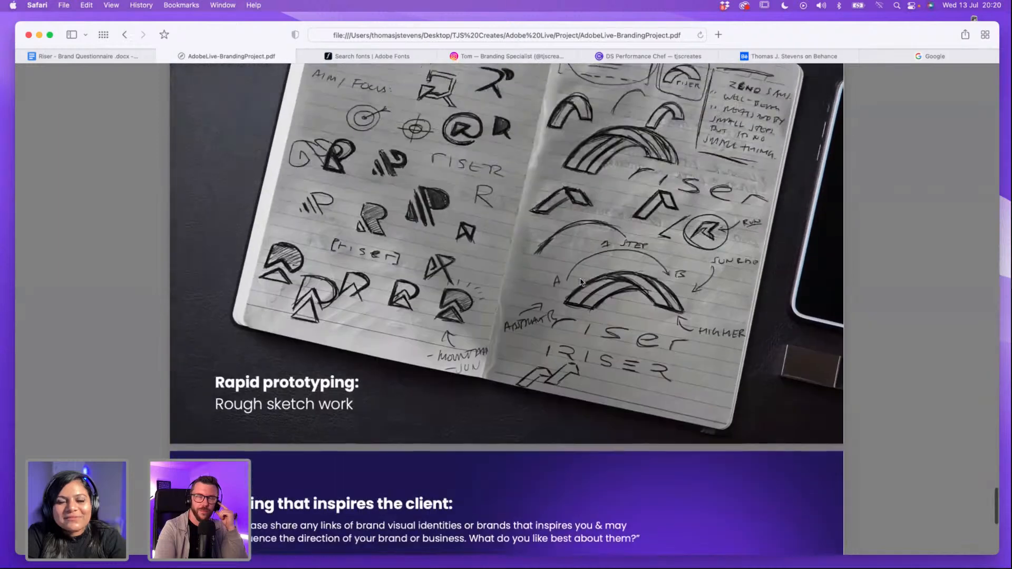
scroll(580, 282, down, 3)
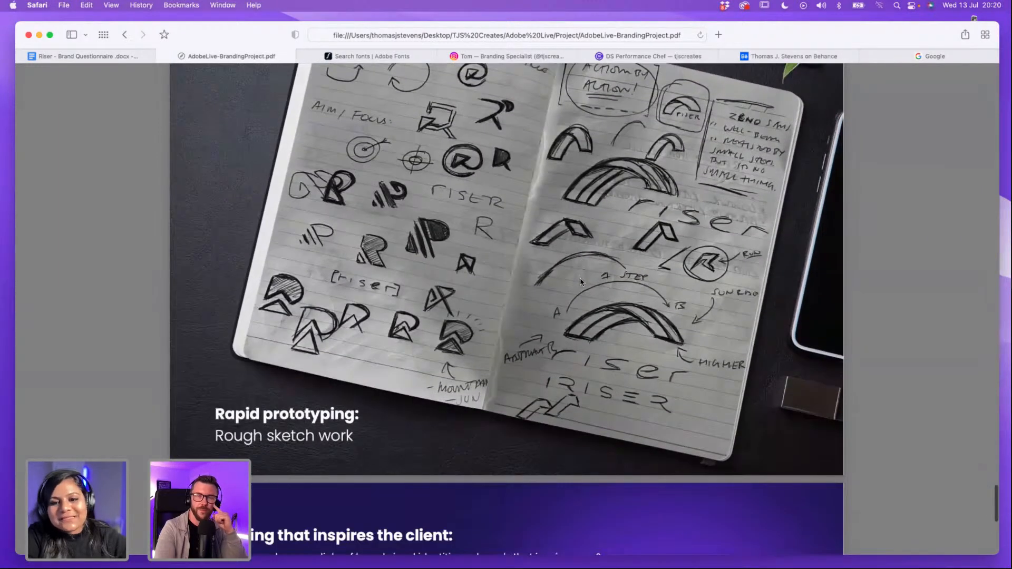
scroll(580, 282, down, 5)
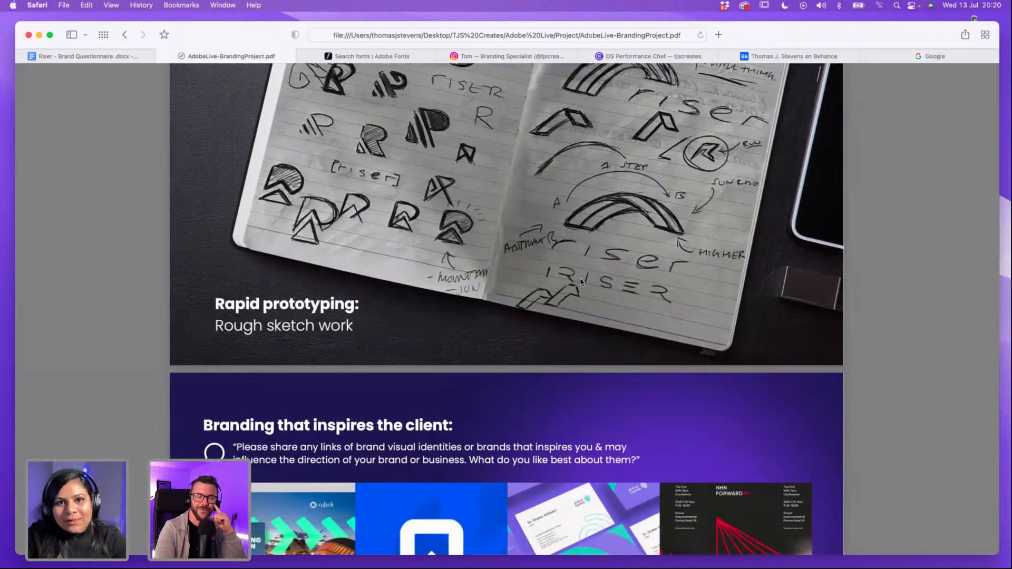
scroll(580, 281, up, 2)
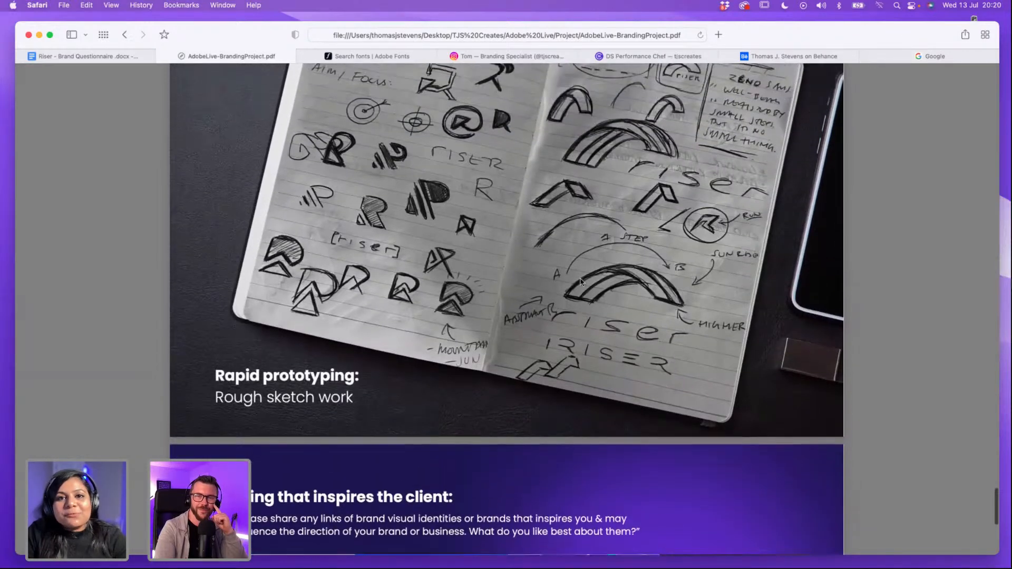
scroll(580, 282, up, 3)
scroll(581, 281, up, 3)
scroll(581, 281, up, 1)
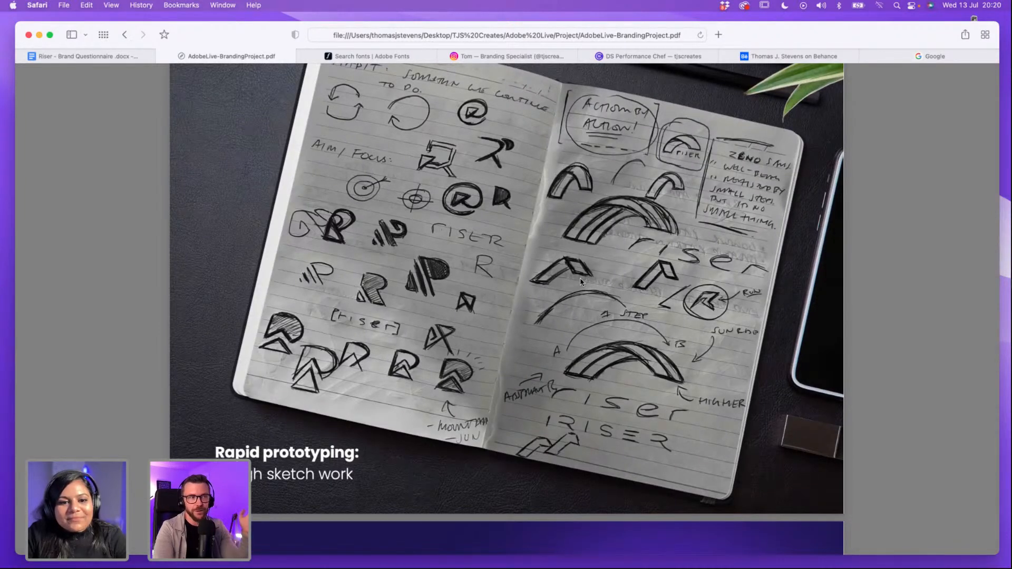
Step: Go on to the "Branding that inspires the client" slide and examine its grid of reference identities, including Rubrik, Nike and Brave
scroll(581, 282, down, 15)
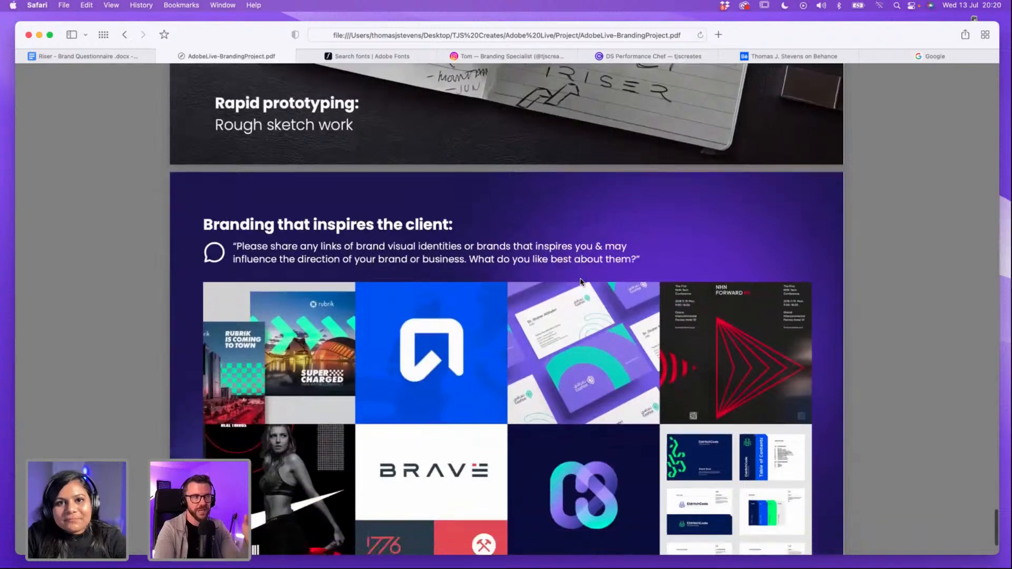
scroll(580, 281, down, 1)
scroll(581, 281, down, 3)
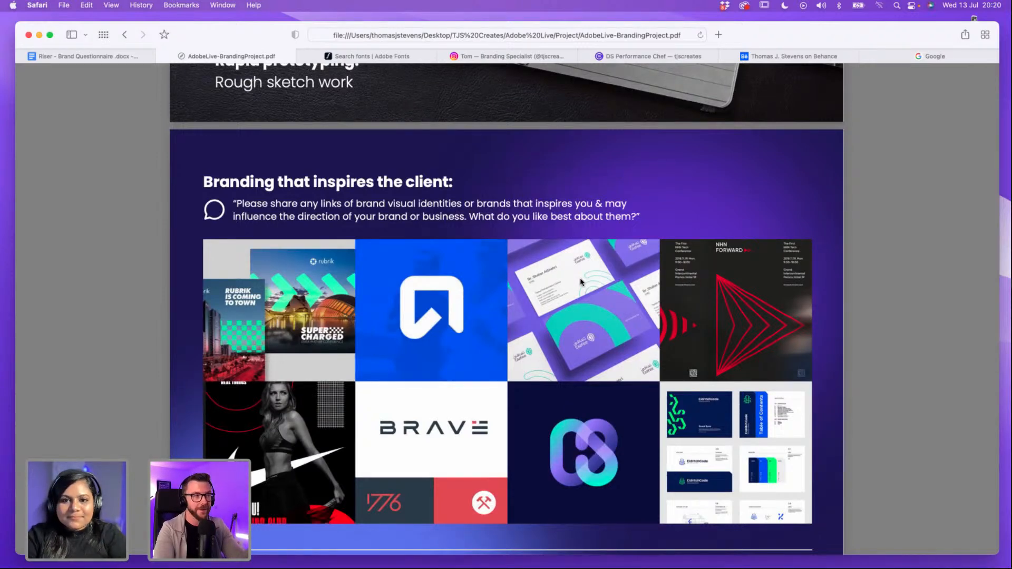
scroll(581, 281, down, 3)
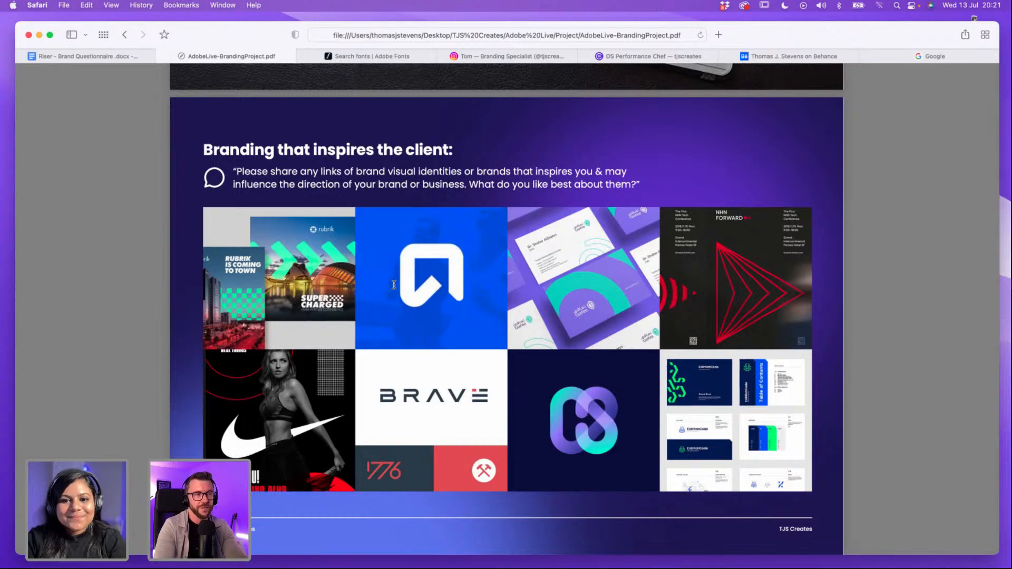
scroll(394, 285, down, 2)
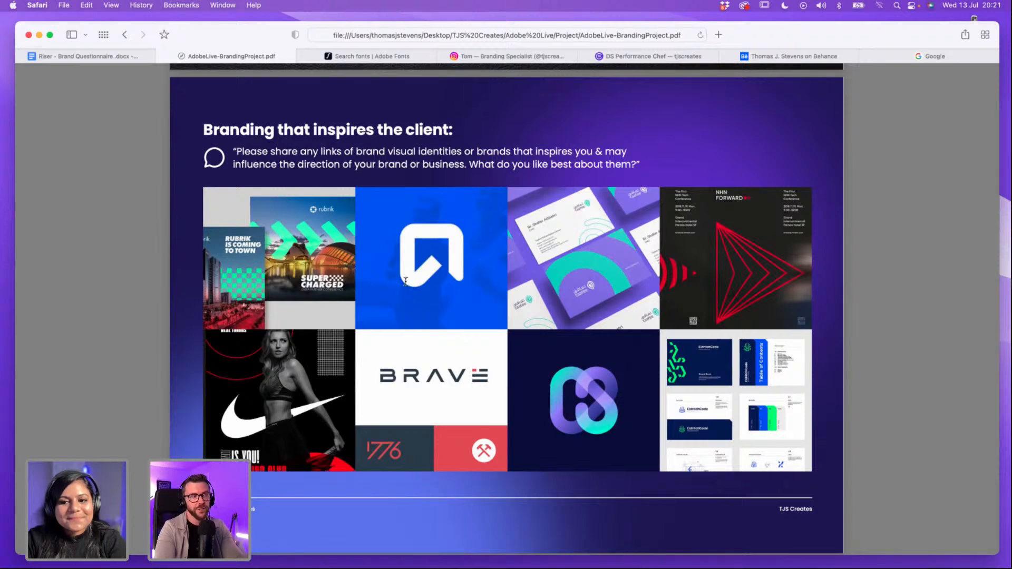
scroll(413, 294, down, 1)
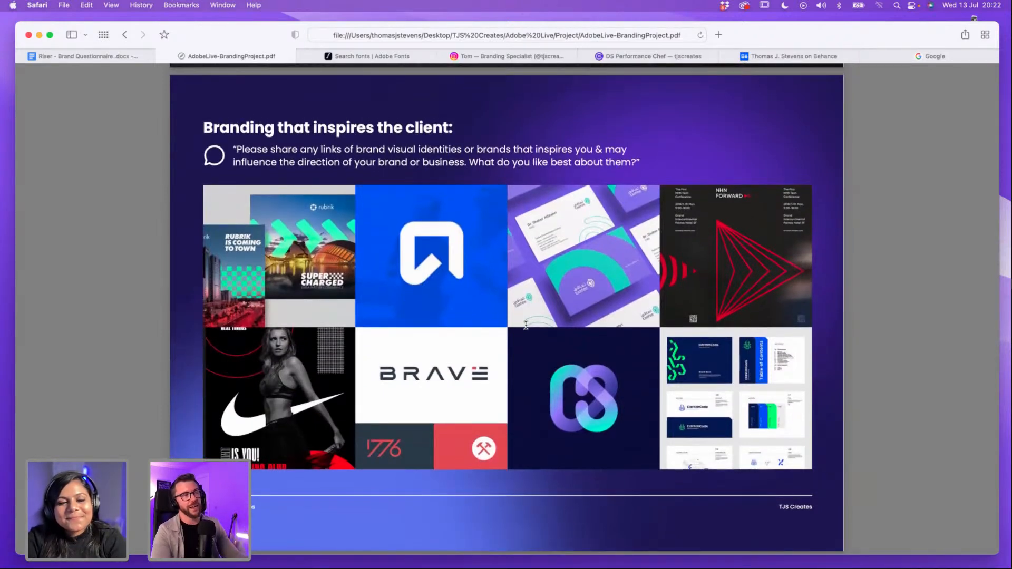
Step: Look back through the sketches, Vision board, Word Association Map and Competitor Analysis to the ideal customer slide
scroll(526, 325, up, 10)
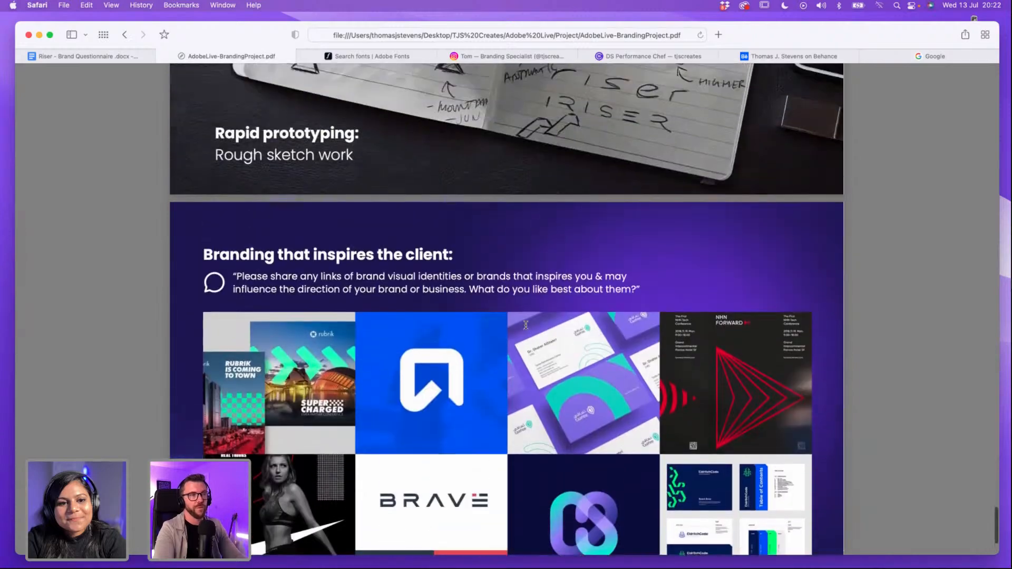
scroll(526, 326, up, 10)
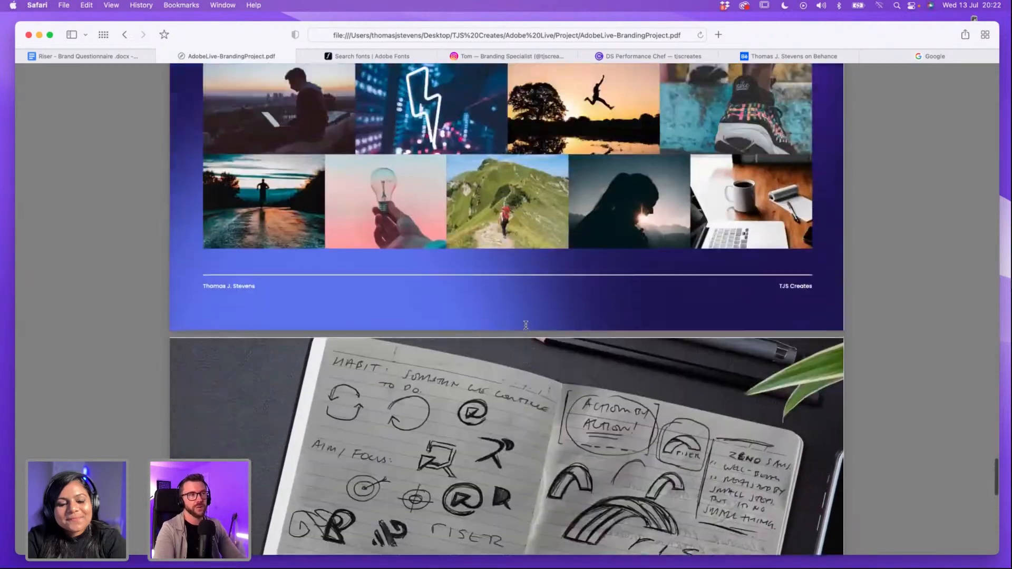
scroll(526, 325, down, 2)
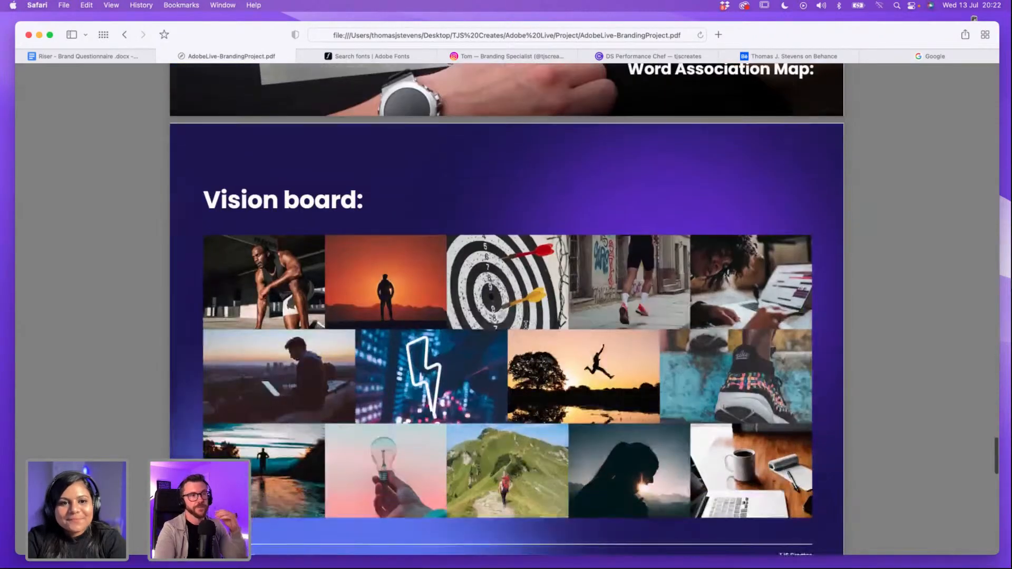
scroll(526, 326, up, 6)
scroll(526, 325, up, 15)
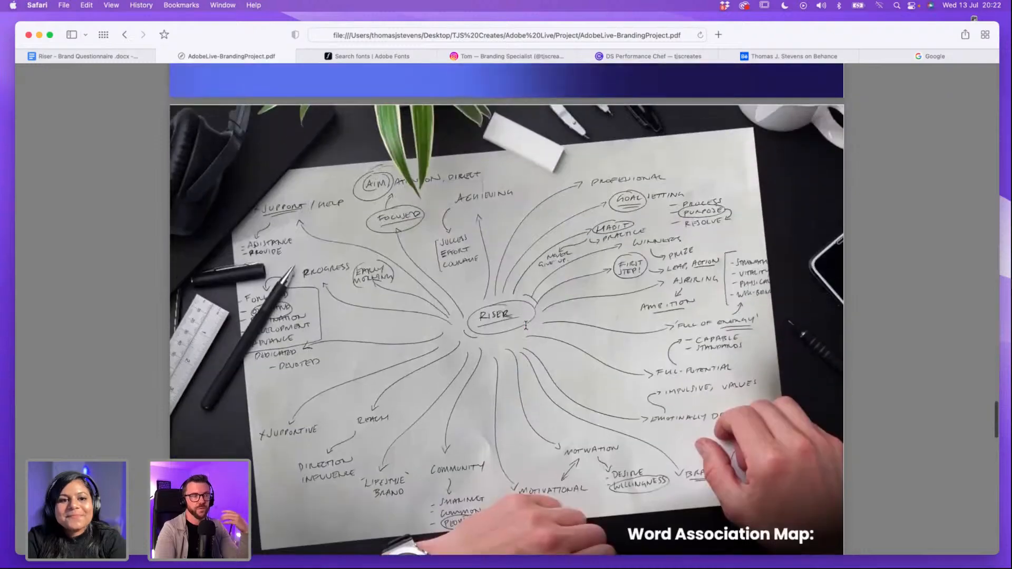
scroll(525, 325, up, 5)
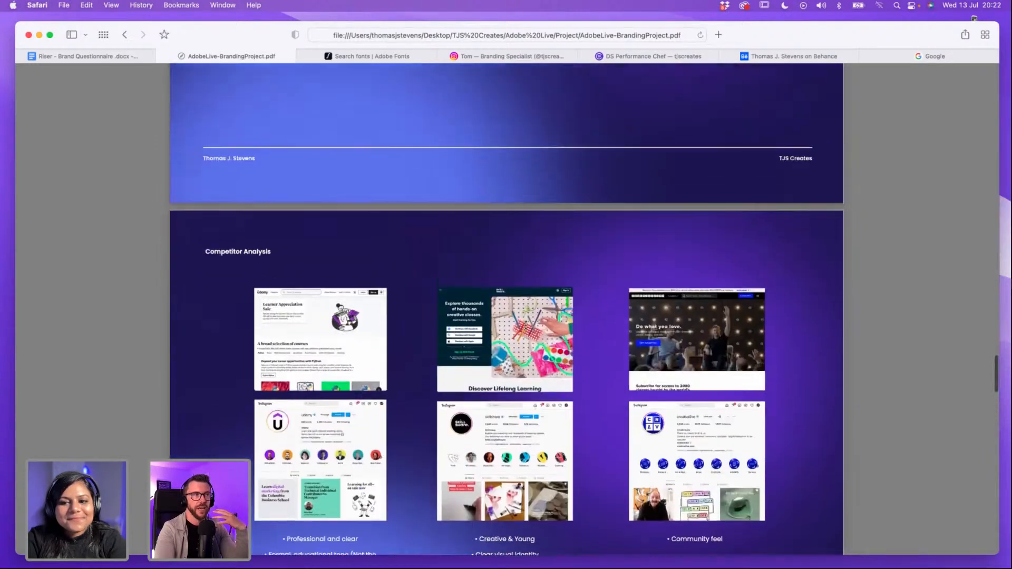
scroll(526, 326, down, 3)
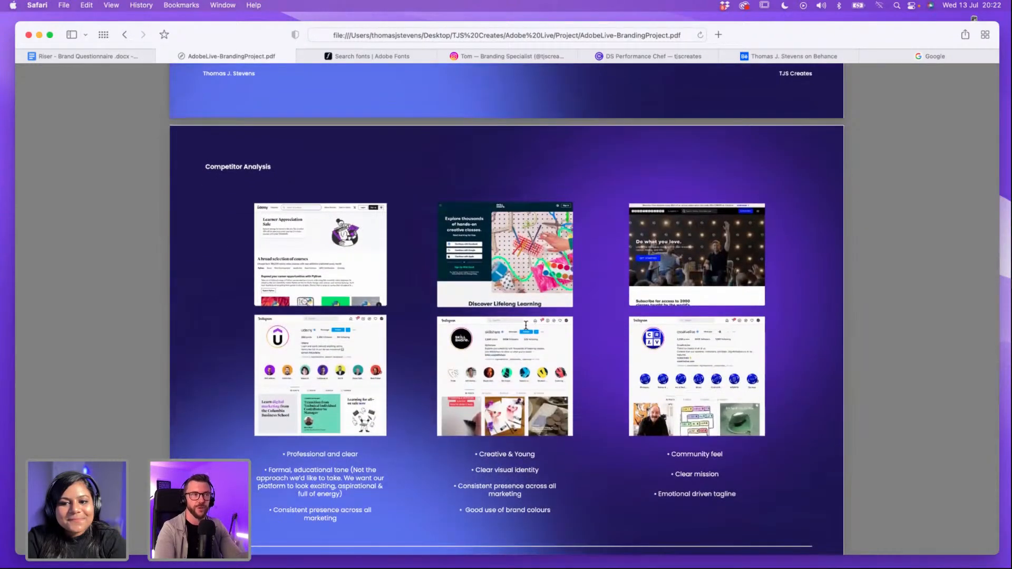
scroll(525, 325, up, 5)
scroll(525, 326, up, 6)
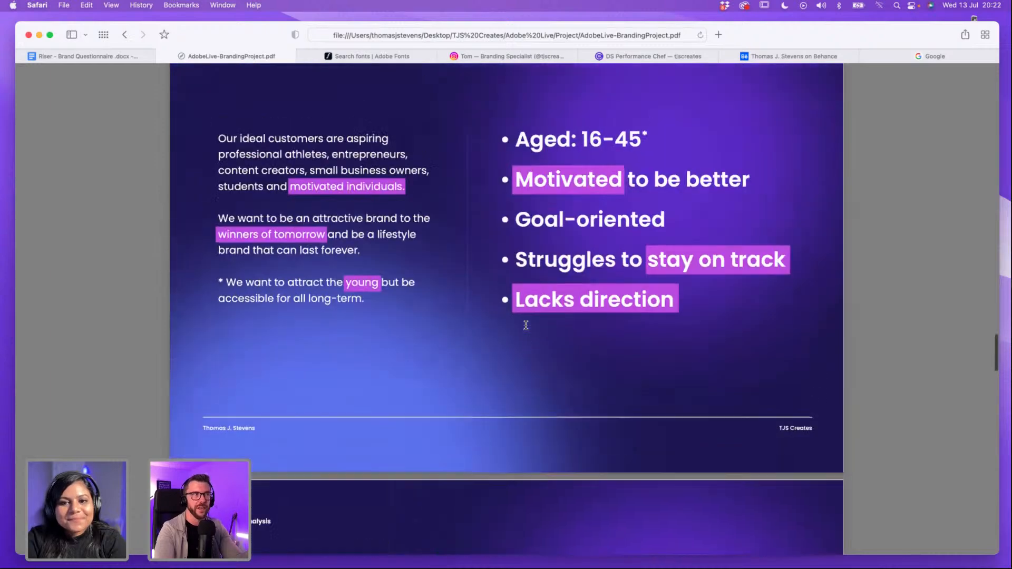
Step: Return to the "Branding that inspires the client" slide and study its logo, business card and poster examples again
scroll(525, 326, down, 20)
scroll(525, 326, down, 10)
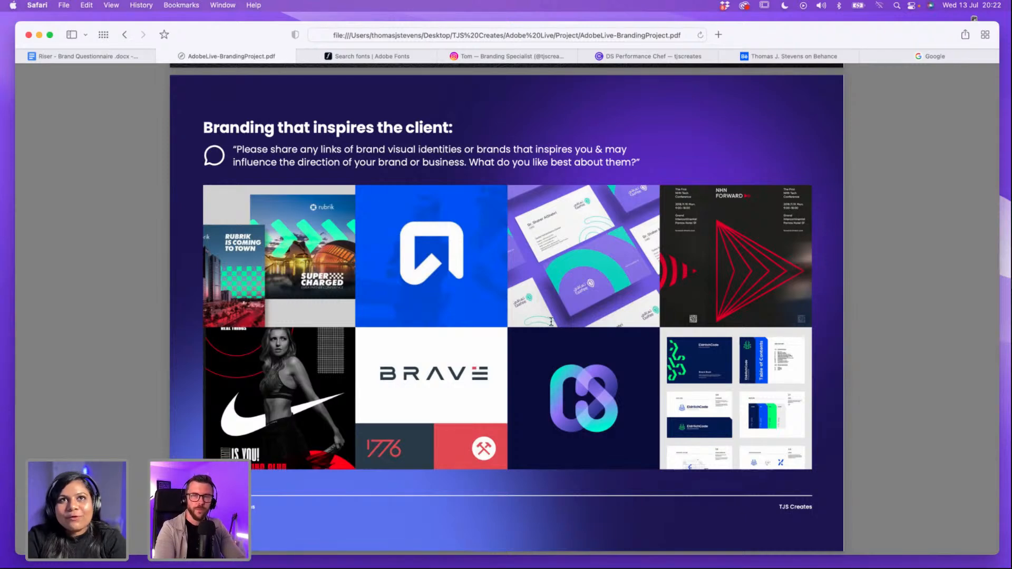
scroll(573, 321, up, 3)
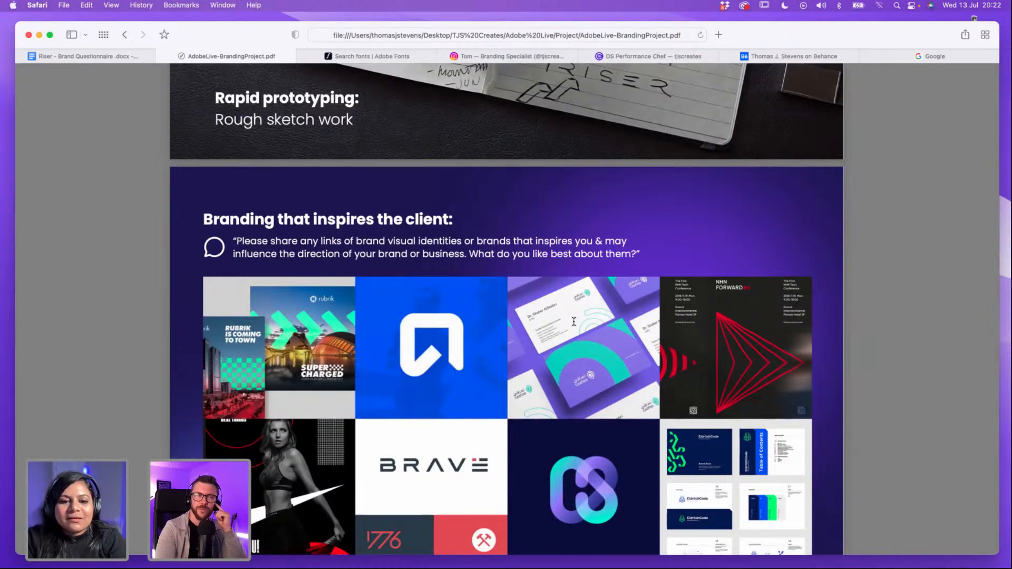
scroll(574, 321, down, 2)
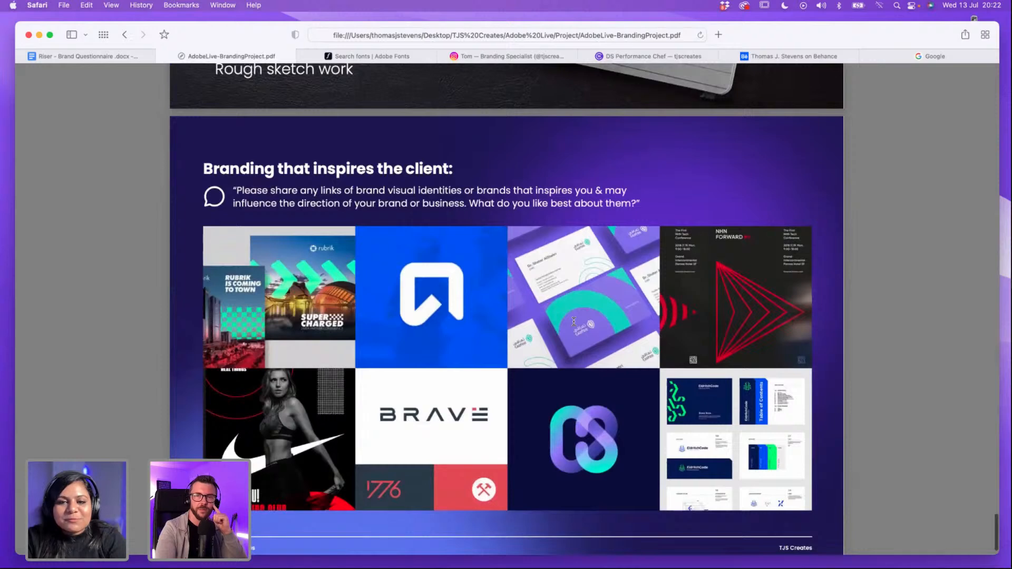
scroll(573, 321, down, 2)
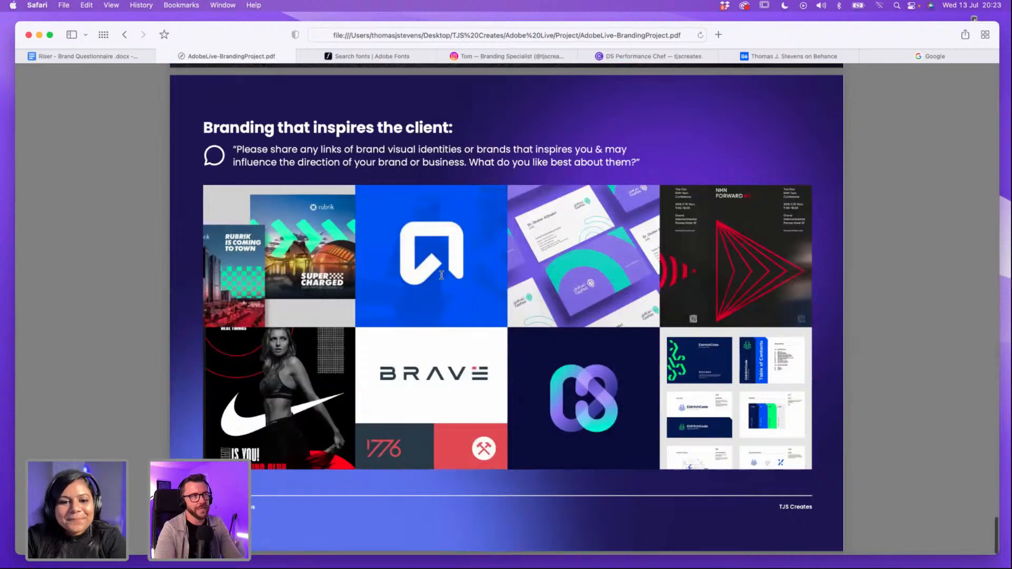
Step: Compare the rough sketch page with the client's inspiring brand examples, ending on the inspiration slide
scroll(437, 275, up, 4)
scroll(436, 275, up, 7)
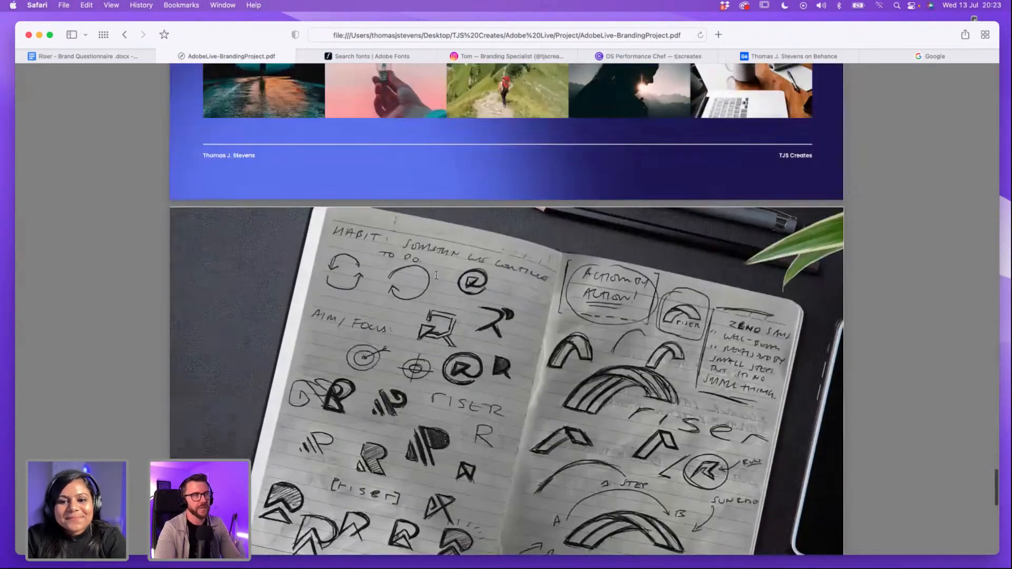
scroll(409, 281, down, 11)
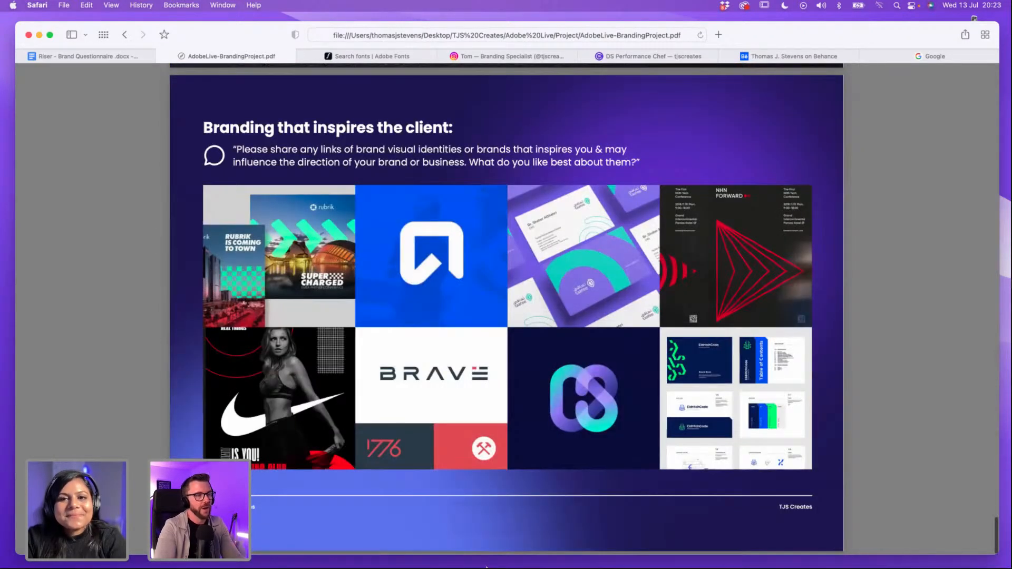
Step: Switch to Adobe Illustrator and enlarge the AdobeLive-Riser-Branding.ai view to 100% on the Riser brief and neighbouring sketches
mouse_move(580, 557)
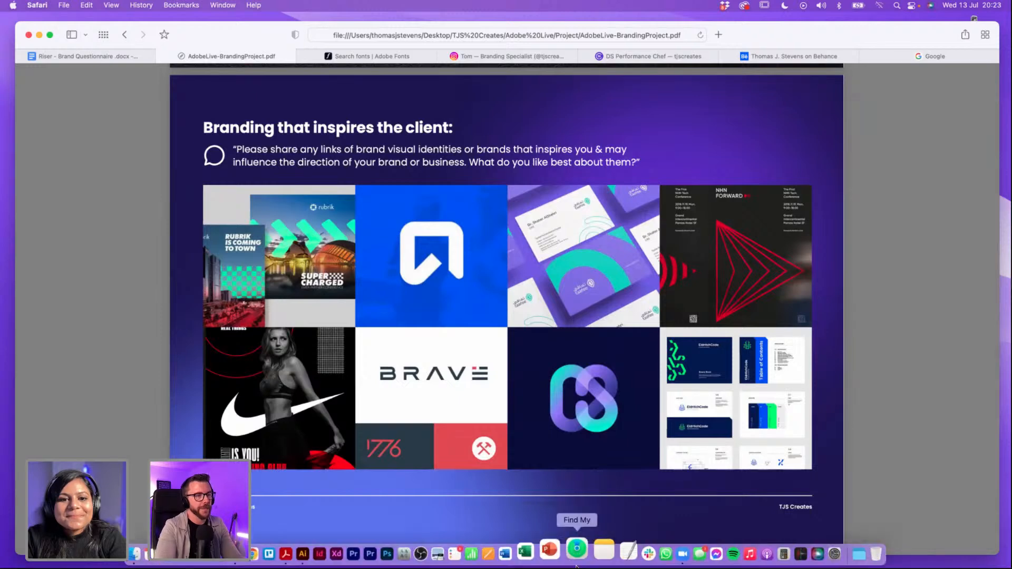
click(314, 550)
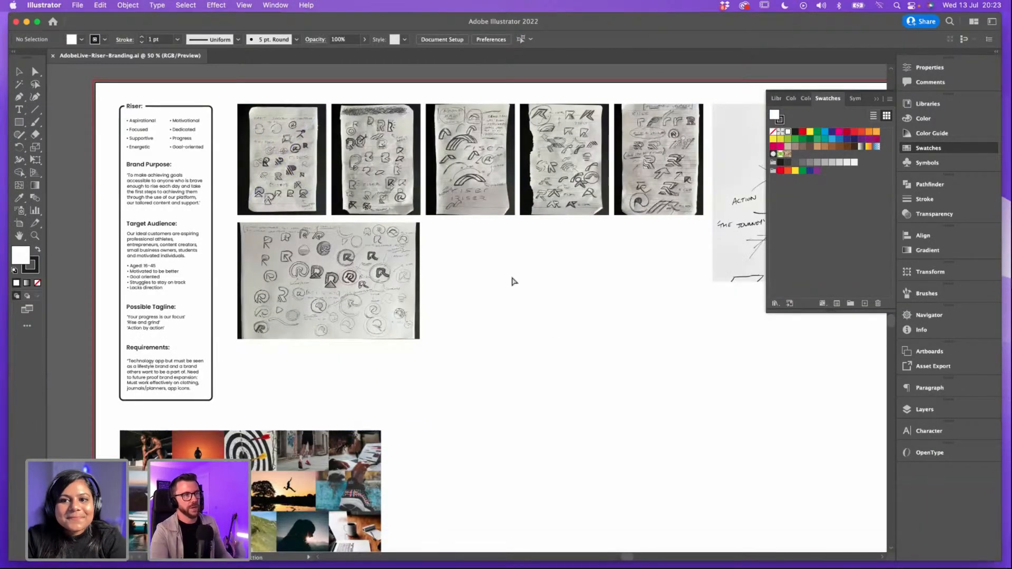
key(super+equal)
key(space)
drag(511, 276, 450, 239)
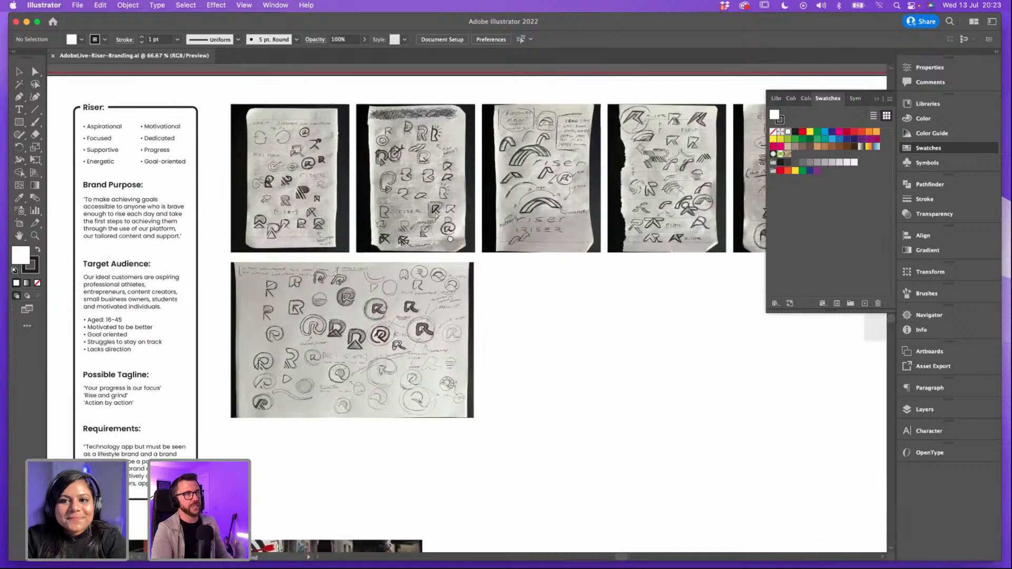
scroll(451, 239, left, 5)
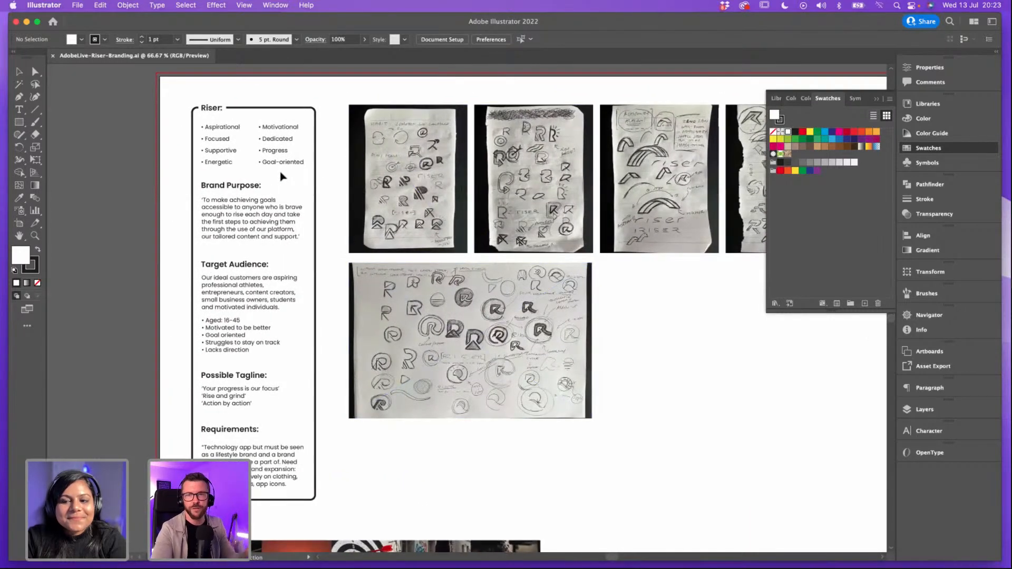
key(super+equal)
key(space)
drag(282, 176, 397, 243)
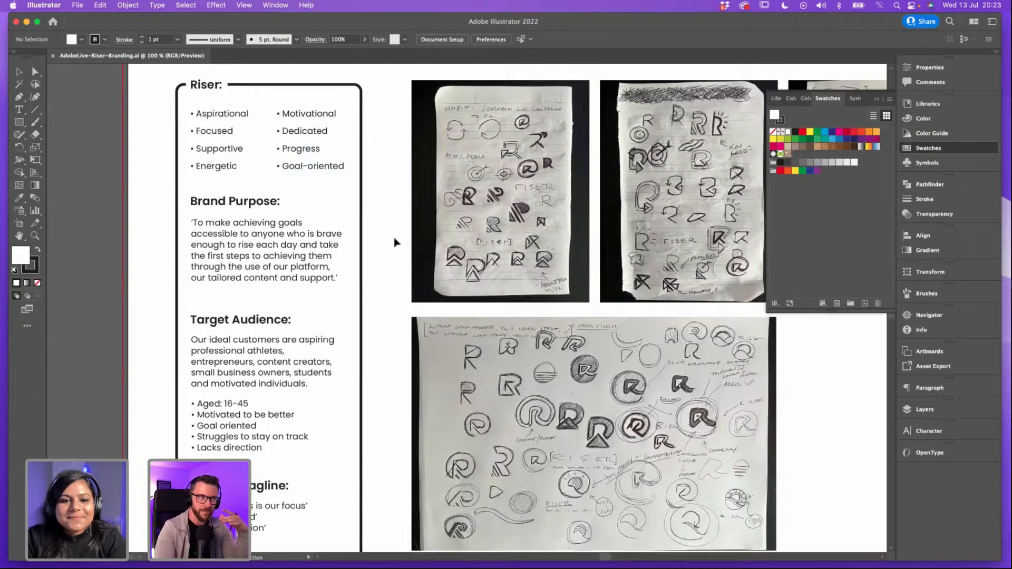
Step: Read the Riser brief summary from Brand Purpose through Target Audience and Possible Tagline to Requirements
scroll(397, 243, down, 2)
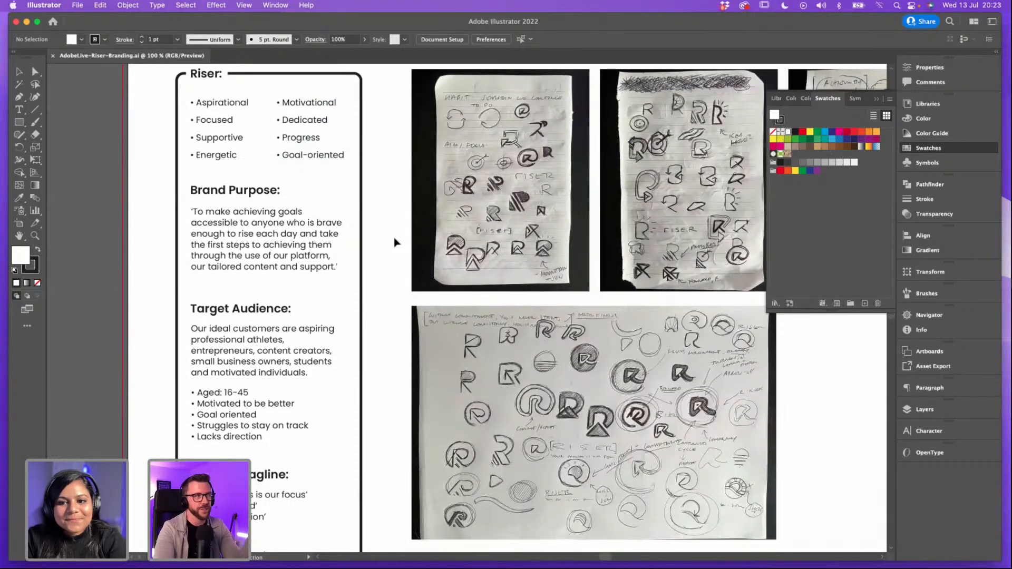
scroll(396, 242, down, 1)
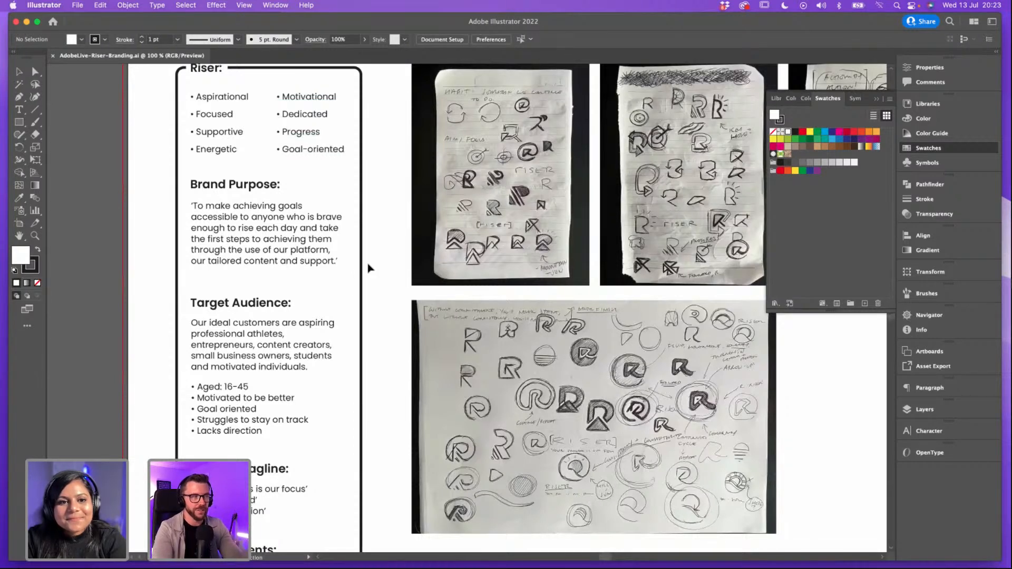
scroll(358, 288, down, 6)
scroll(251, 336, down, 7)
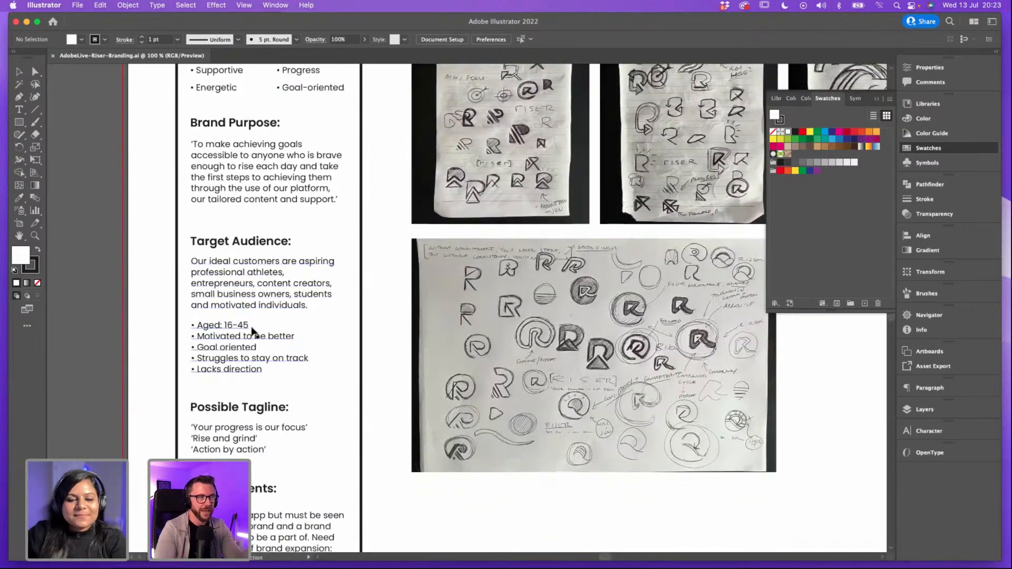
scroll(252, 332, down, 12)
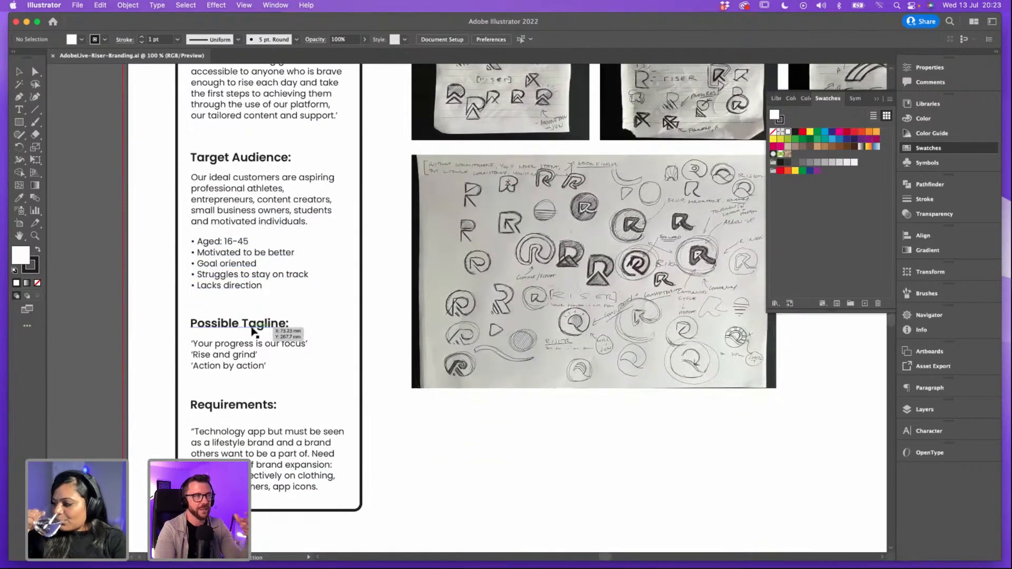
Step: Shorten the Possible Tagline text frame so it ends just above the Requirements heading
scroll(252, 332, down, 9)
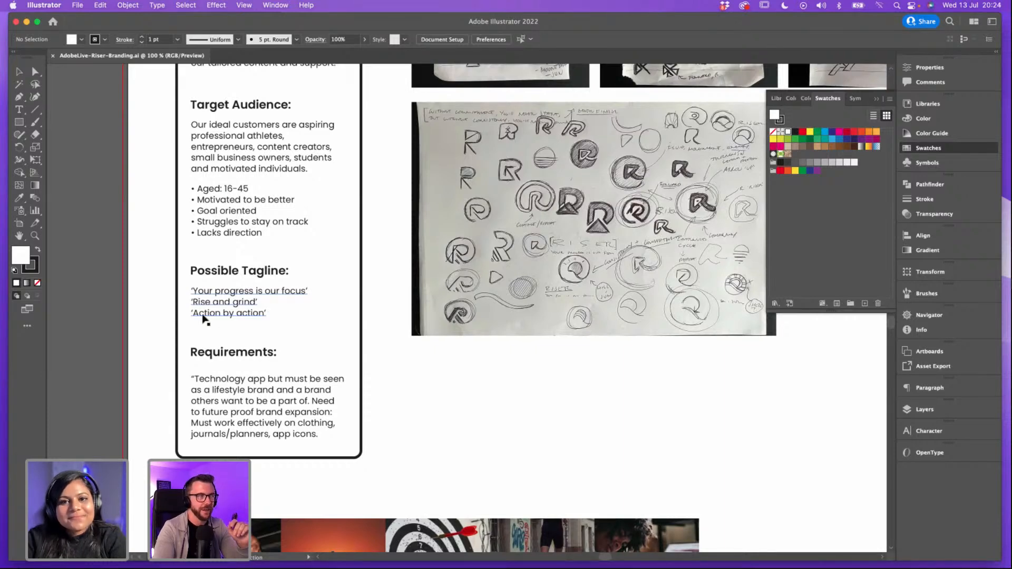
click(217, 313)
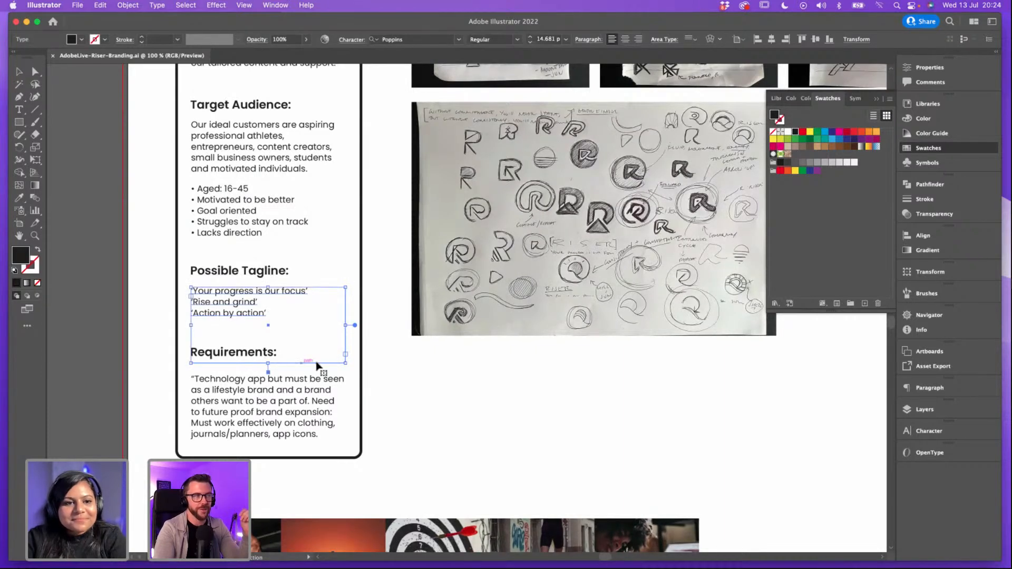
drag(346, 363, 345, 307)
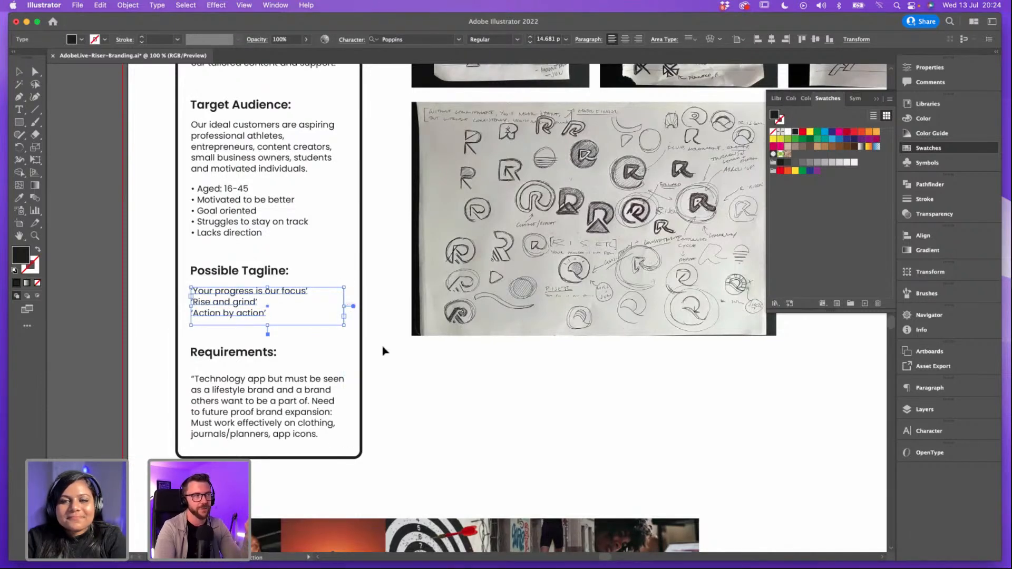
click(384, 351)
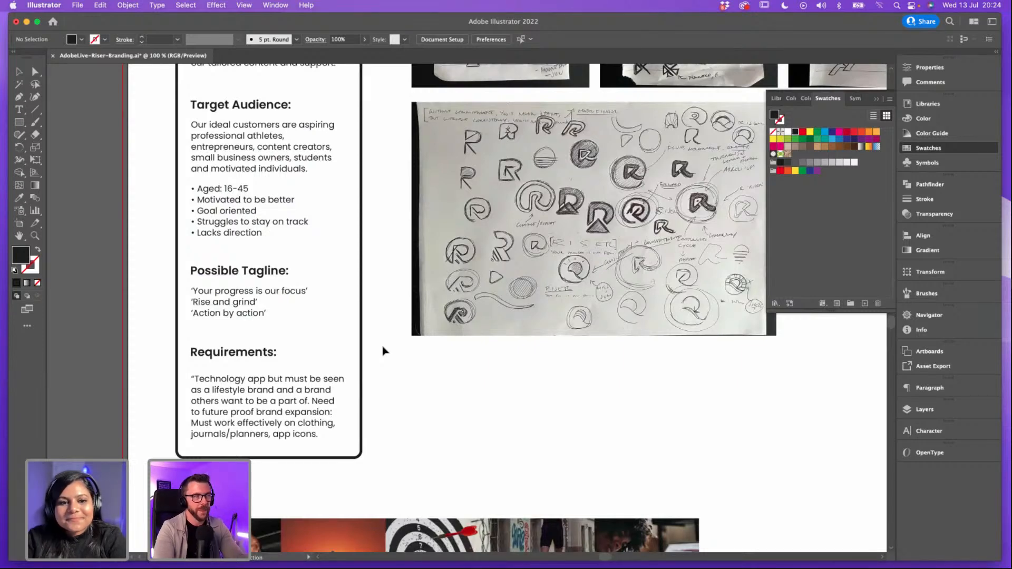
Step: Review the three possible taglines and the Requirements text, glancing at the mood board photos below the brief
click(266, 309)
click(397, 355)
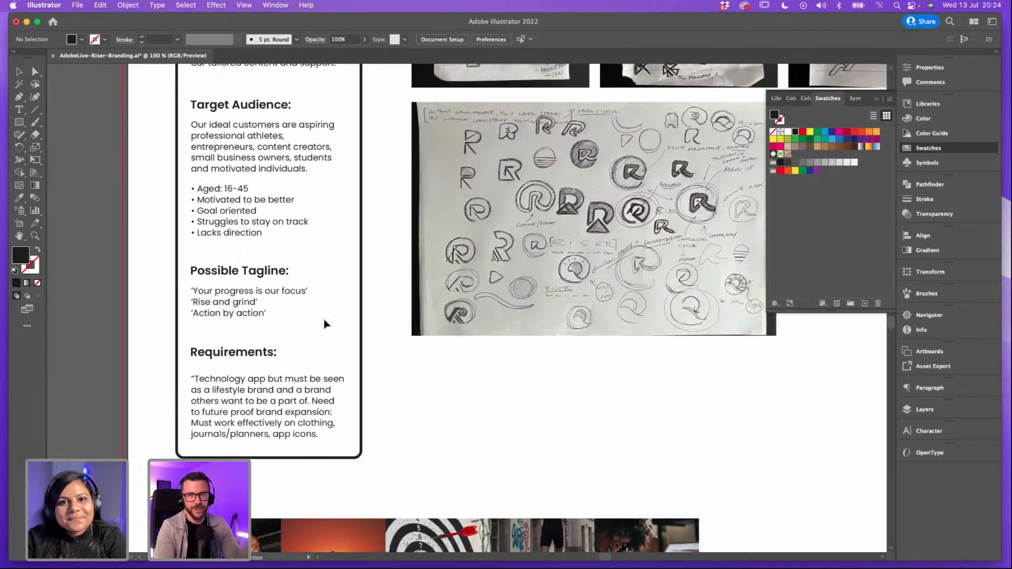
click(242, 305)
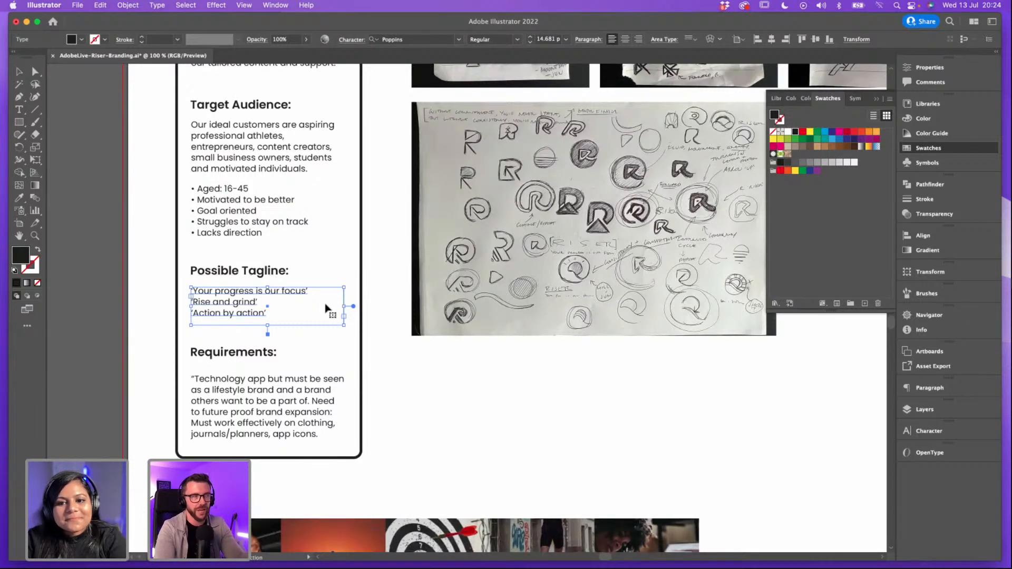
click(413, 366)
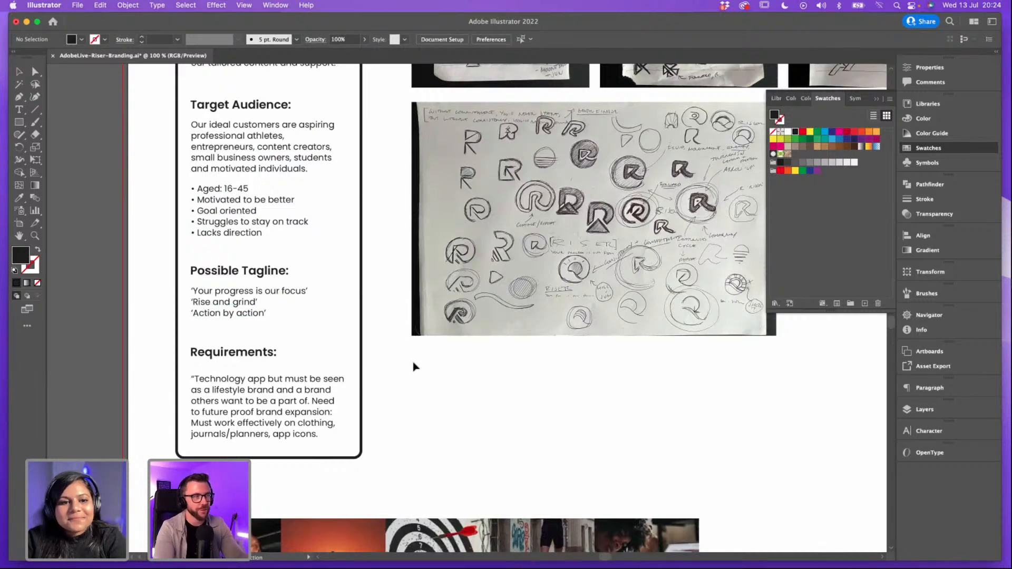
scroll(414, 366, right, 2)
scroll(413, 367, down, 1)
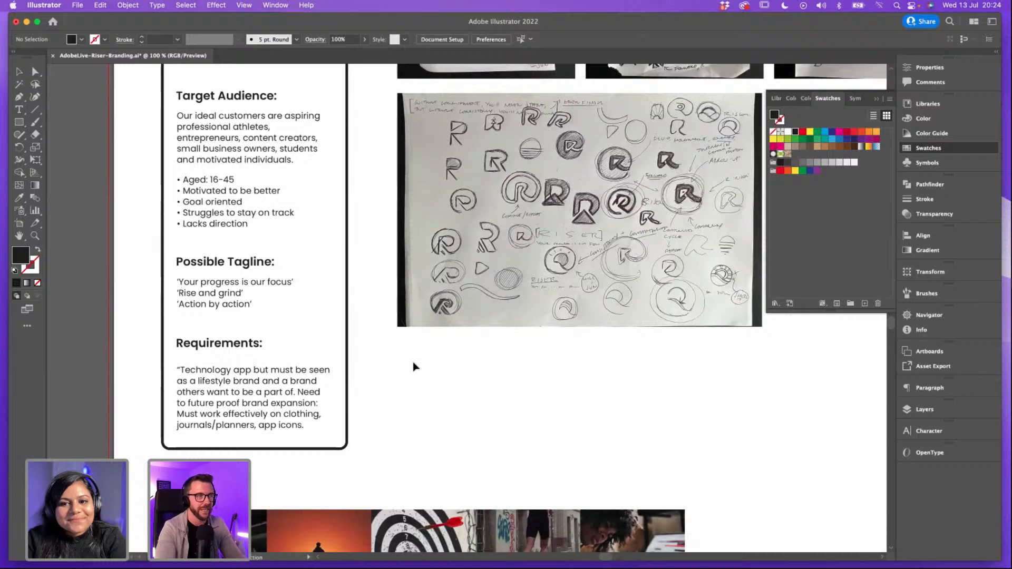
scroll(413, 366, down, 10)
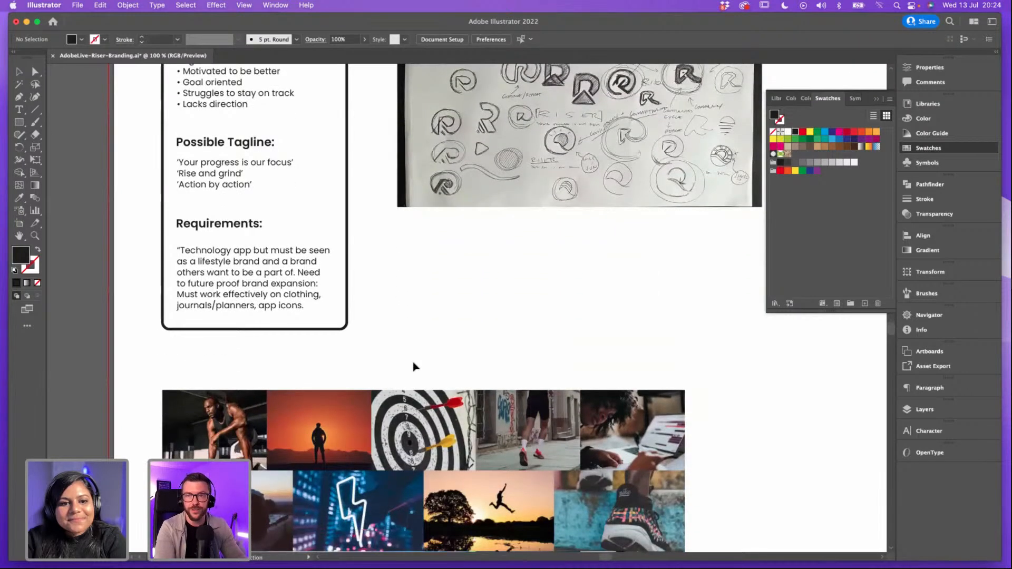
scroll(414, 335, down, 3)
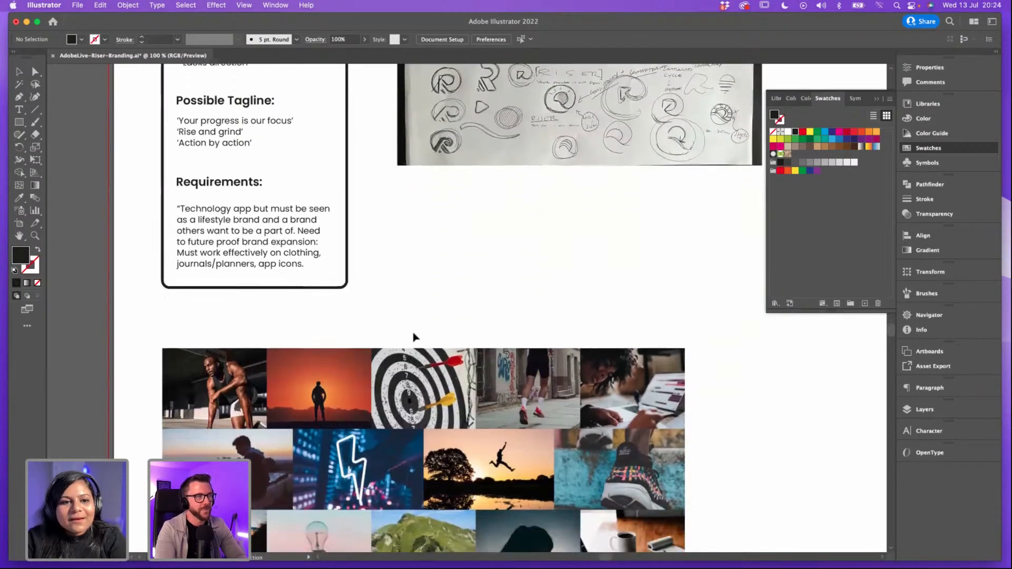
scroll(414, 336, up, 8)
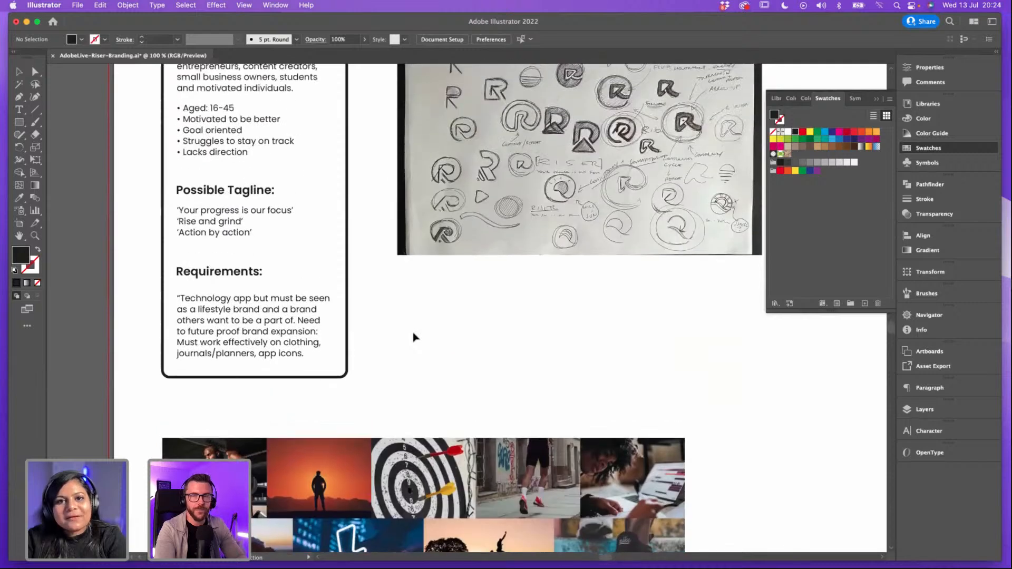
scroll(413, 337, up, 3)
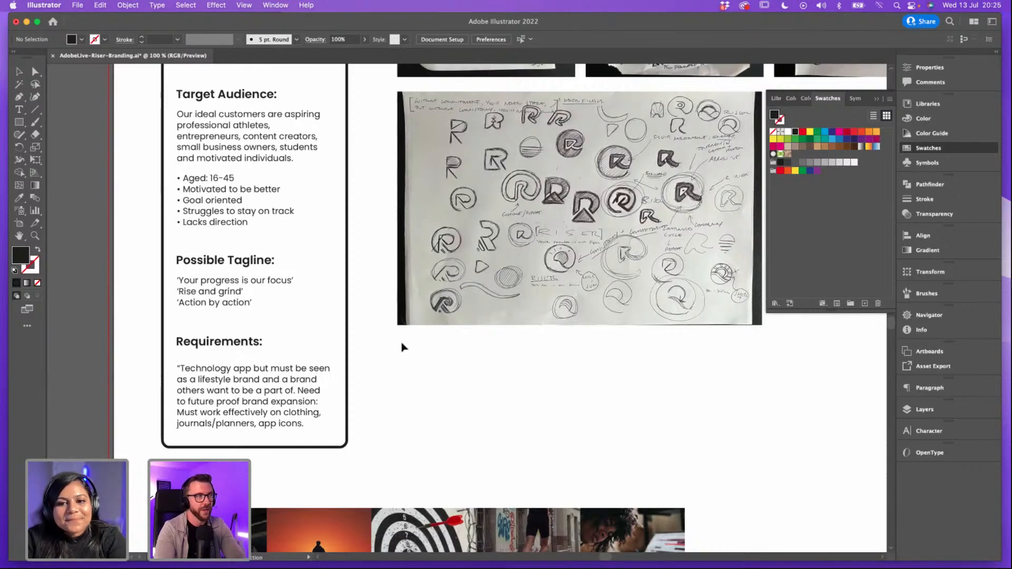
Step: Deselect the large sketch sheet and collapse the floating Swatches panel to clear the canvas
click(481, 301)
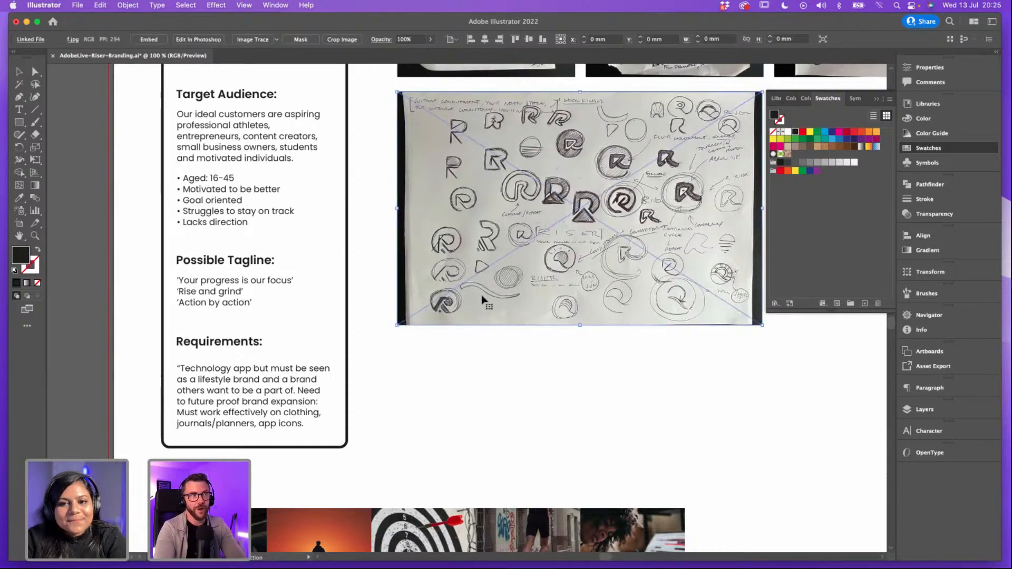
click(520, 359)
click(877, 98)
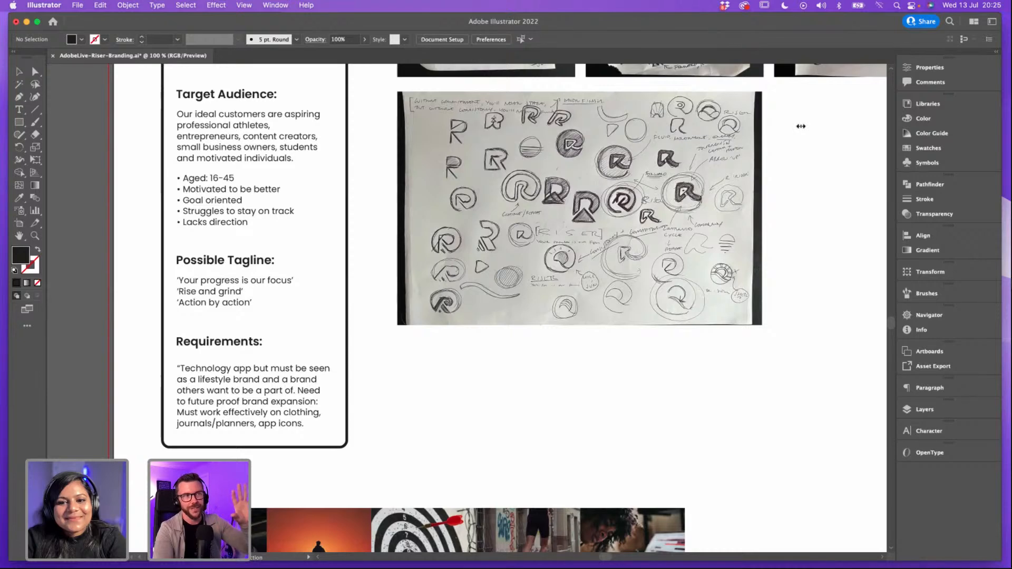
Step: Look over the handwritten Riser sketch pages beside the brief, enlarging the first two pages to 200%
scroll(612, 158, up, 5)
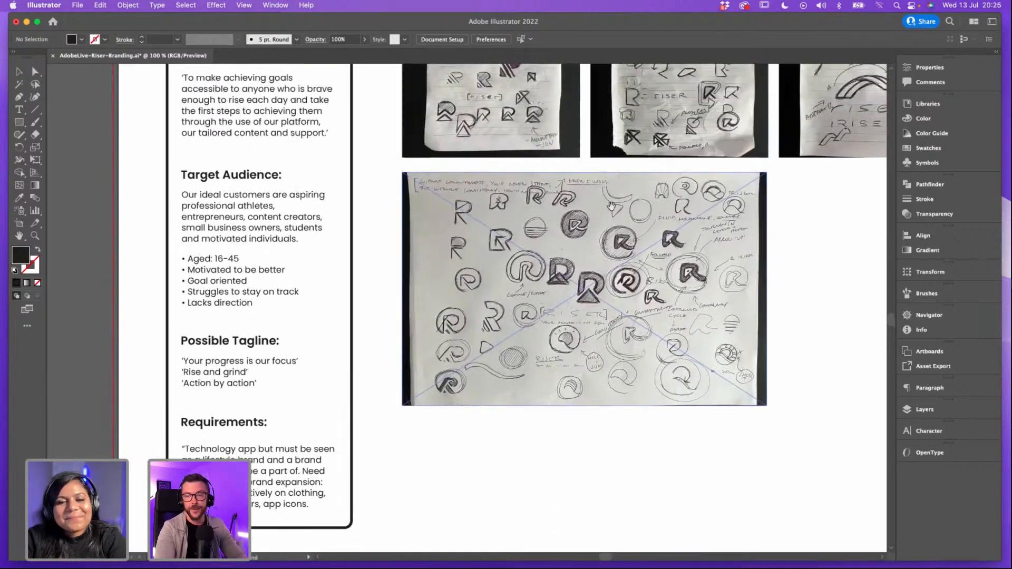
scroll(610, 254, up, 6)
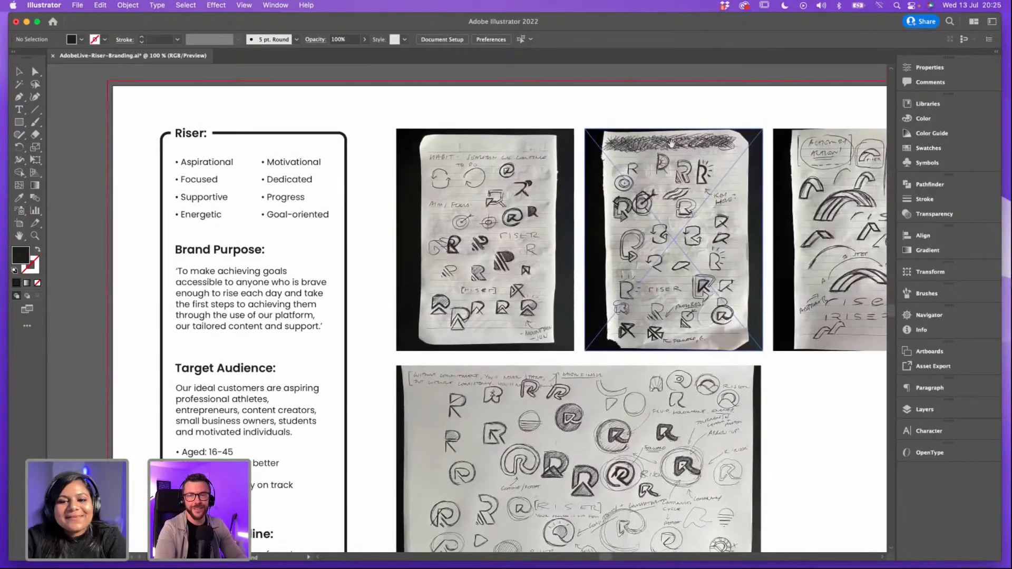
drag(605, 102, 590, 116)
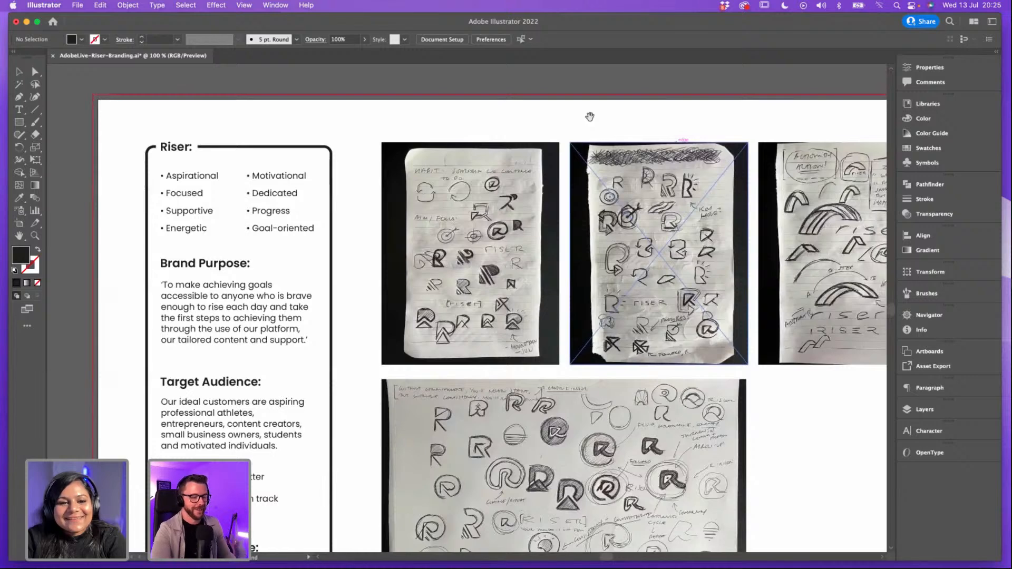
key(super+equal)
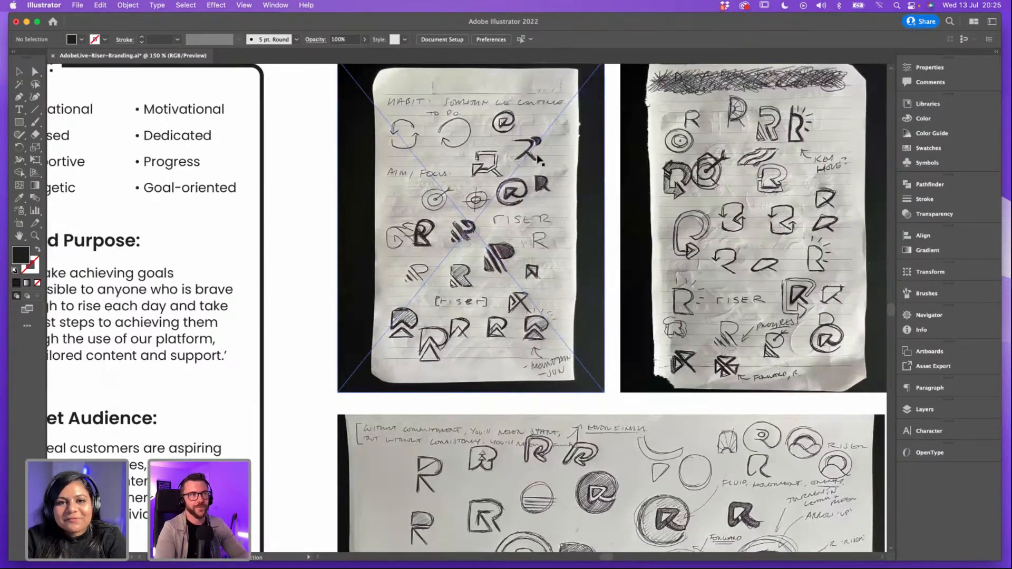
drag(483, 158, 573, 160)
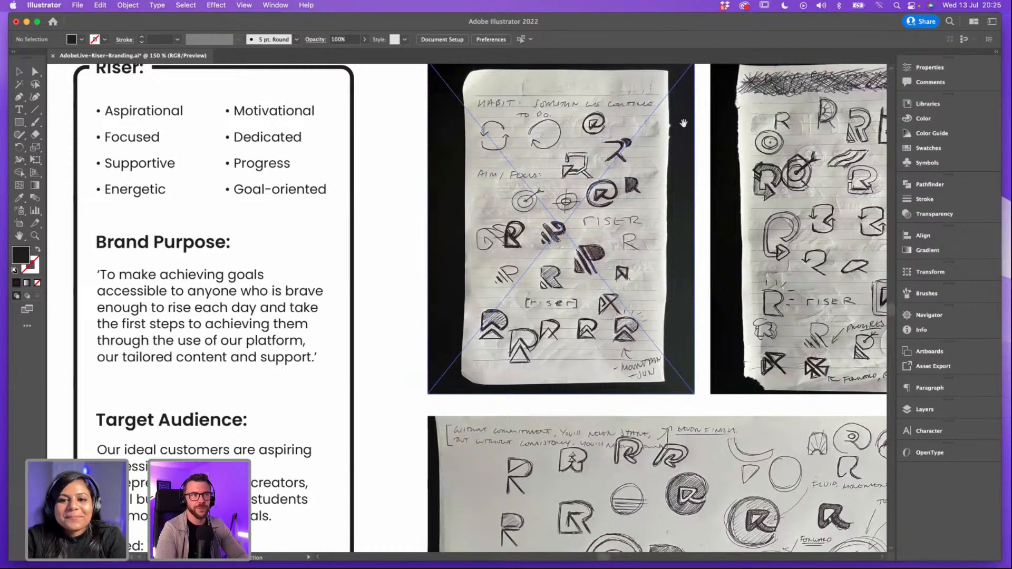
drag(715, 111, 593, 148)
drag(672, 111, 444, 125)
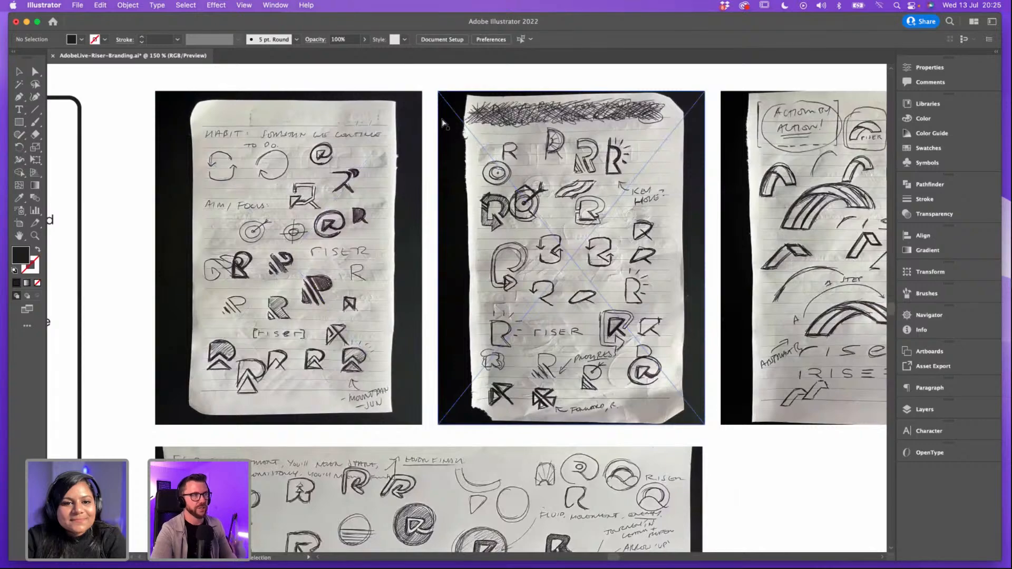
key(super+equal)
drag(426, 118, 481, 201)
scroll(481, 201, up, 1)
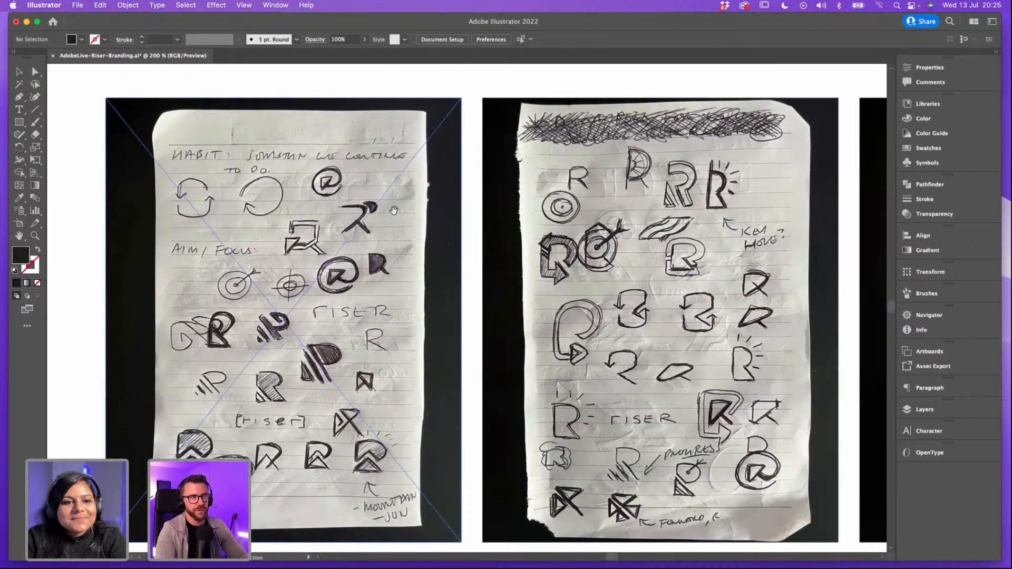
Step: Study the first sketch page from the habit and aim/focus ideas to the mountain-and-sun R marks, enlarging them to 300%
scroll(394, 217, down, 3)
scroll(394, 216, left, 3)
scroll(416, 253, down, 2)
scroll(416, 253, left, 1)
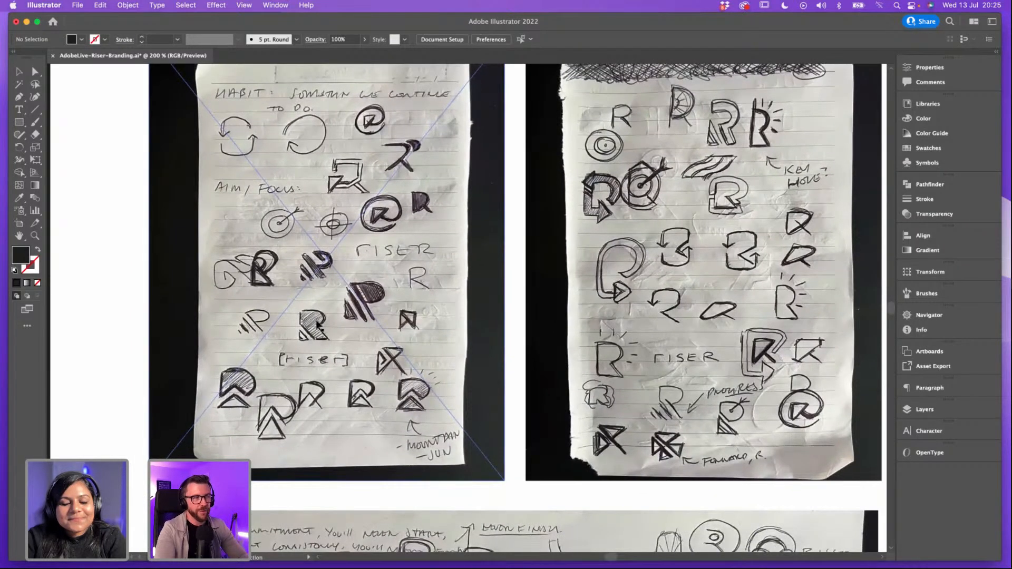
scroll(366, 341, down, 5)
scroll(367, 342, left, 5)
scroll(366, 342, down, 3)
scroll(366, 342, left, 3)
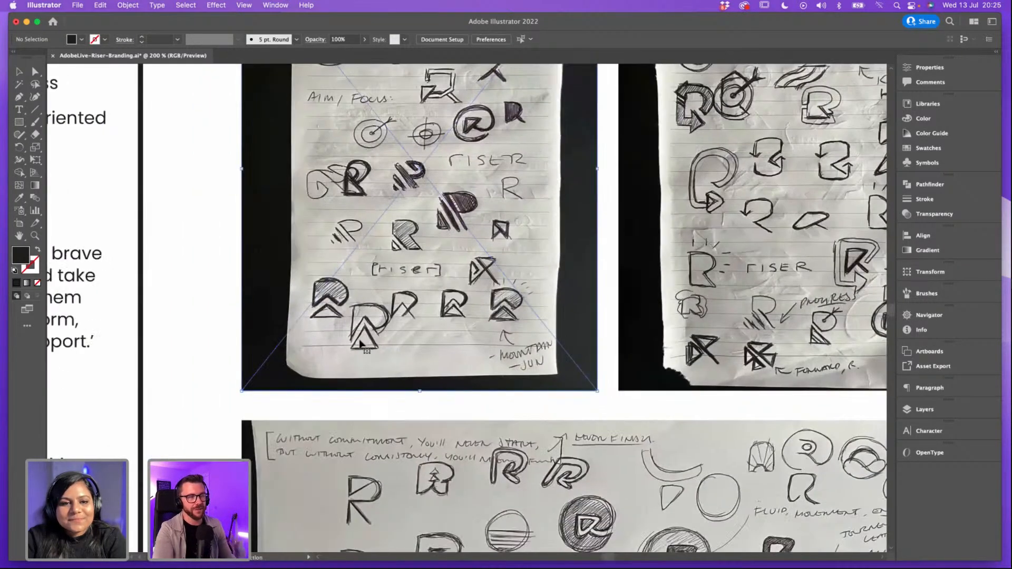
click(365, 345)
key(super+plus)
drag(389, 465, 375, 345)
scroll(375, 345, down, 10)
scroll(375, 345, right, 1)
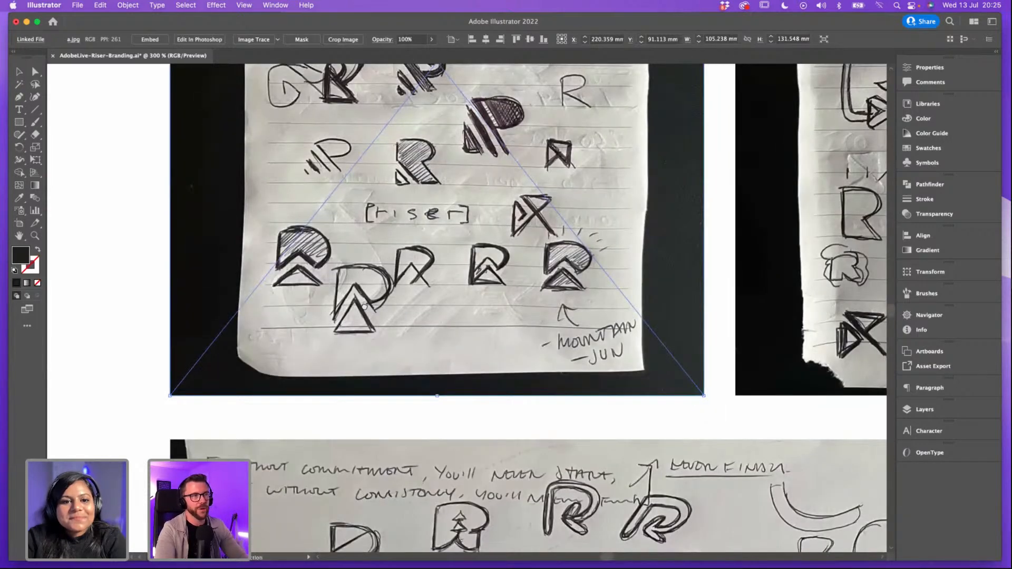
Step: Compare the second sketch page's target, arrow and keyhole R ideas with the neighbouring sketch pages
scroll(598, 172, up, 9)
scroll(598, 172, right, 14)
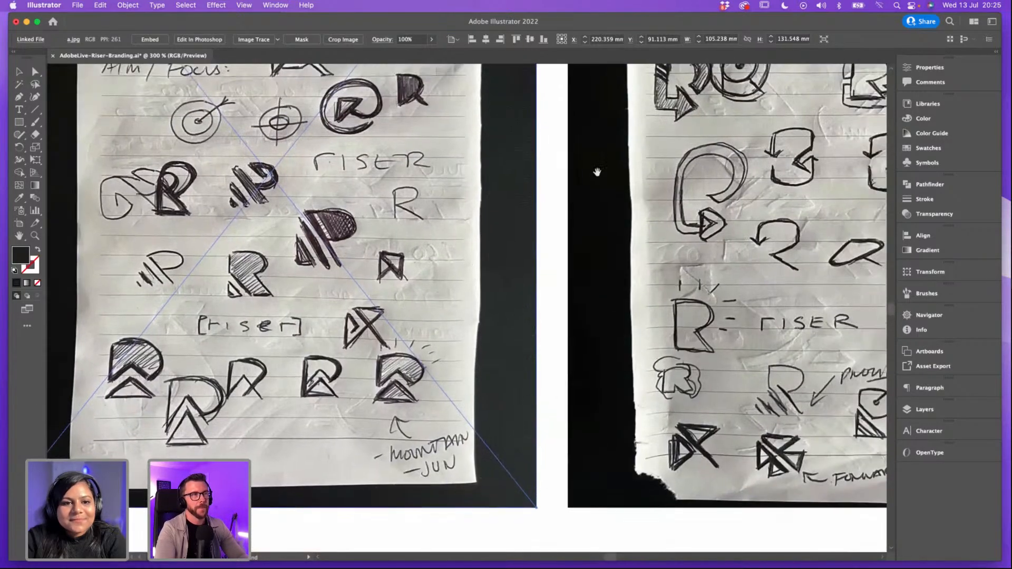
scroll(583, 232, up, 17)
scroll(583, 232, right, 20)
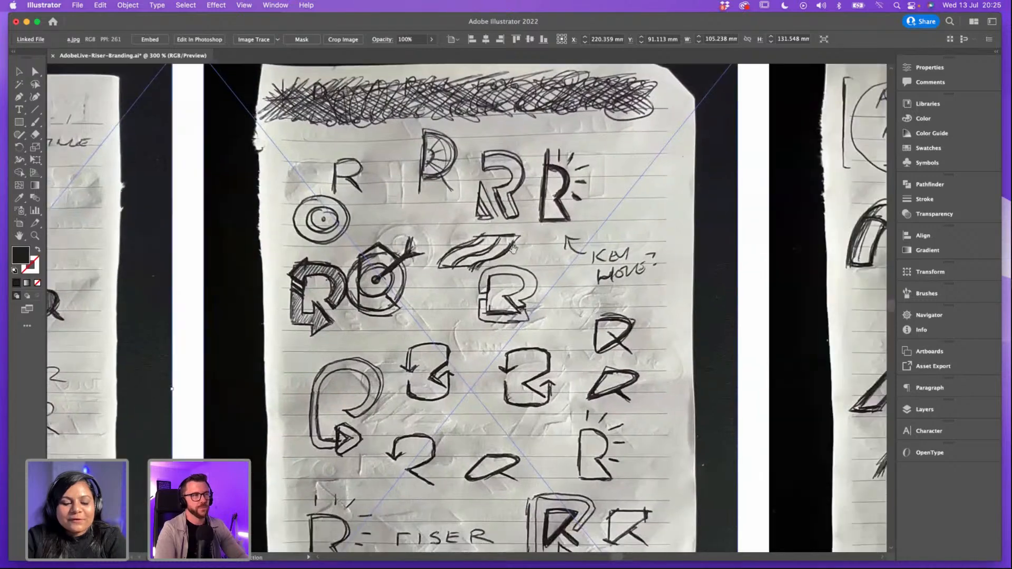
drag(513, 248, 522, 200)
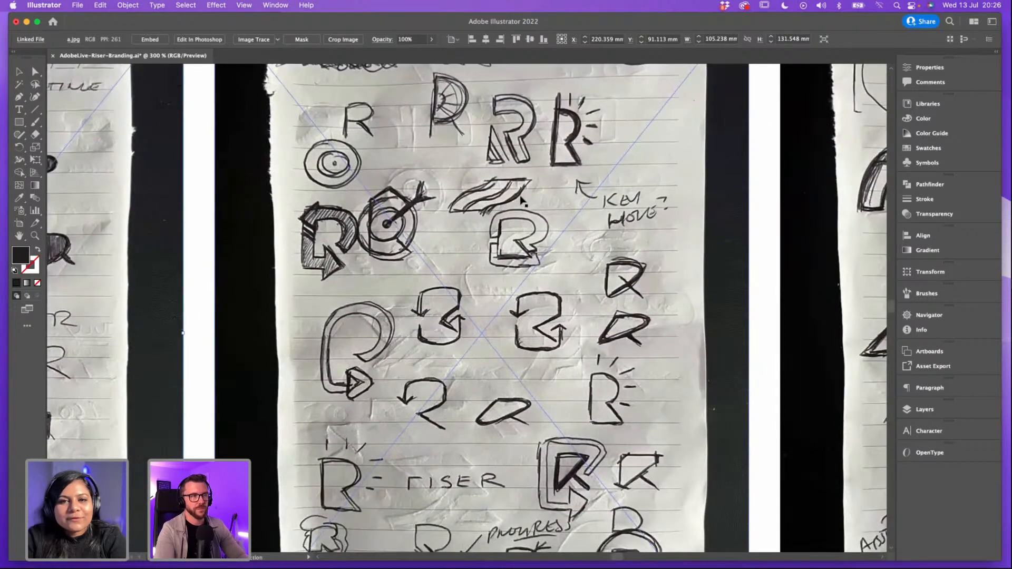
key(ctrl+minus)
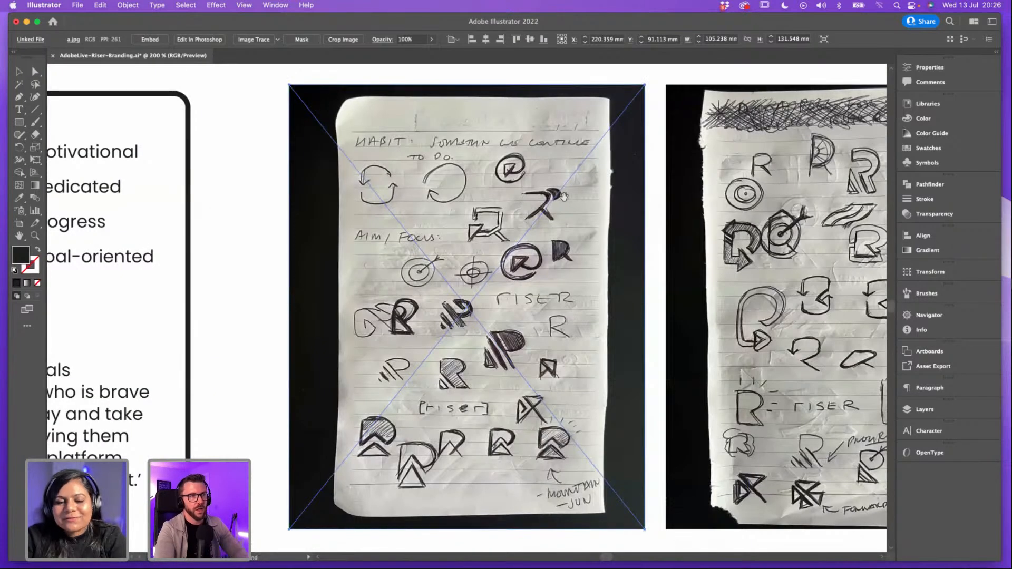
scroll(560, 196, right, 3)
scroll(541, 198, right, 15)
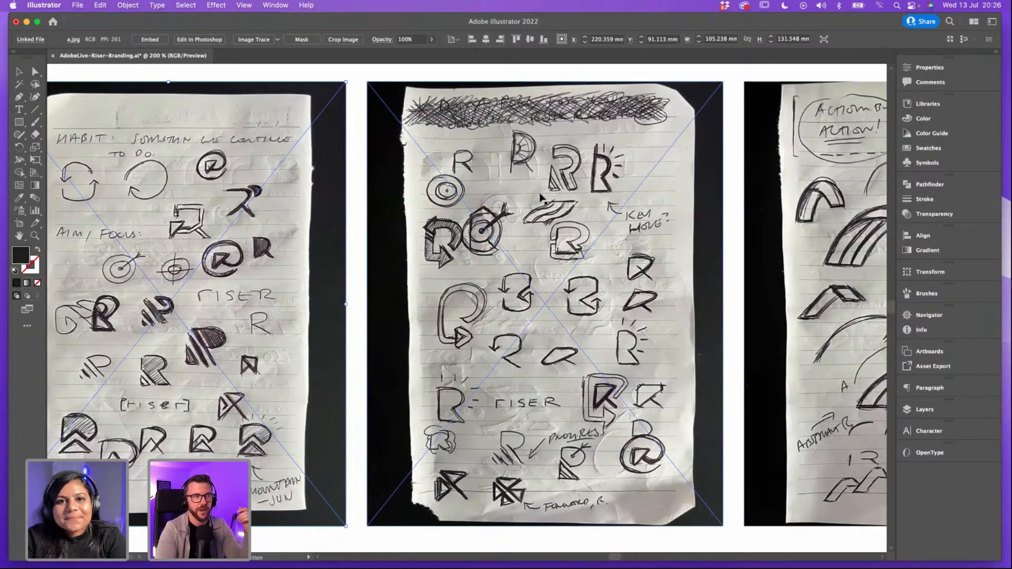
click(735, 212)
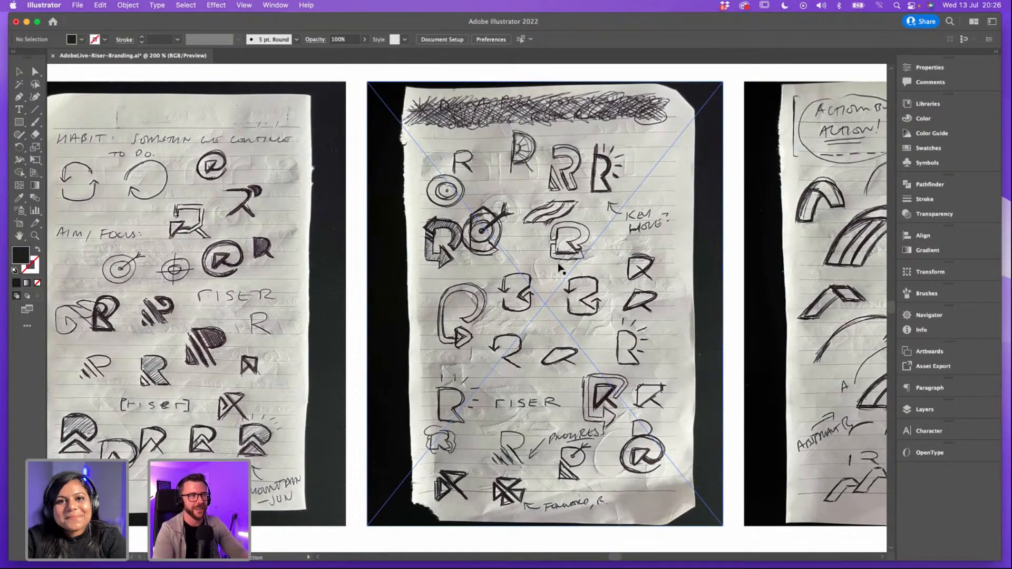
drag(570, 360, 555, 315)
scroll(555, 315, up, 3)
scroll(555, 315, right, 3)
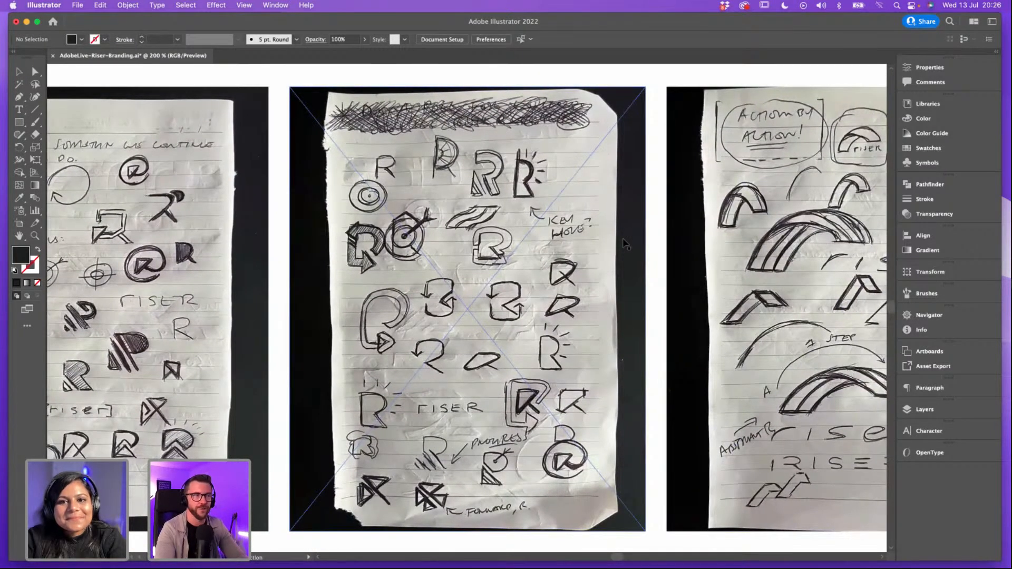
Step: Study the second sketch page at 300%, from the keyhole and looping-arrow R marks down to the progress and forward R ideas
key(space)
scroll(627, 269, down, 2)
scroll(627, 269, left, 1)
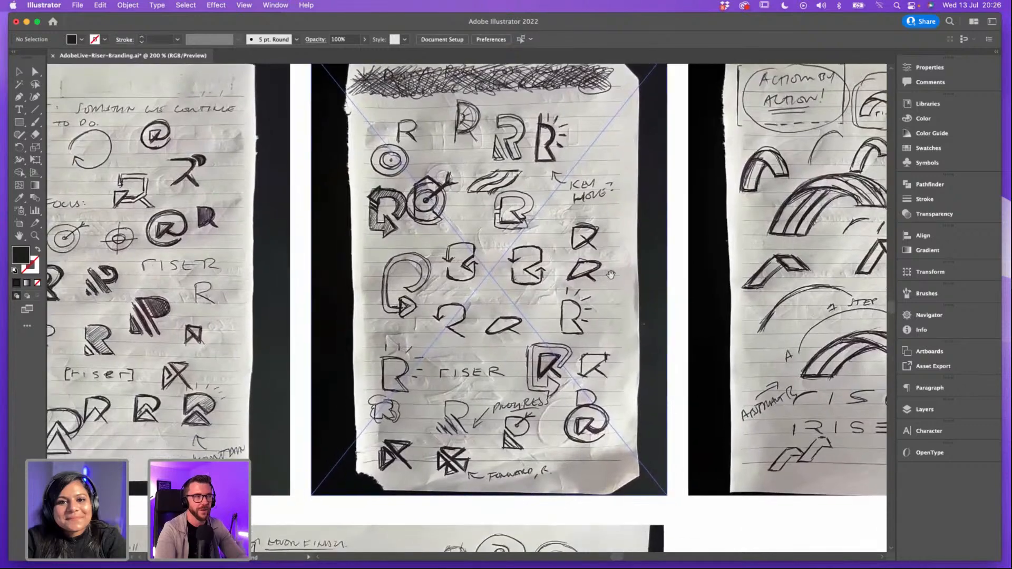
click(551, 315)
key(super+equal)
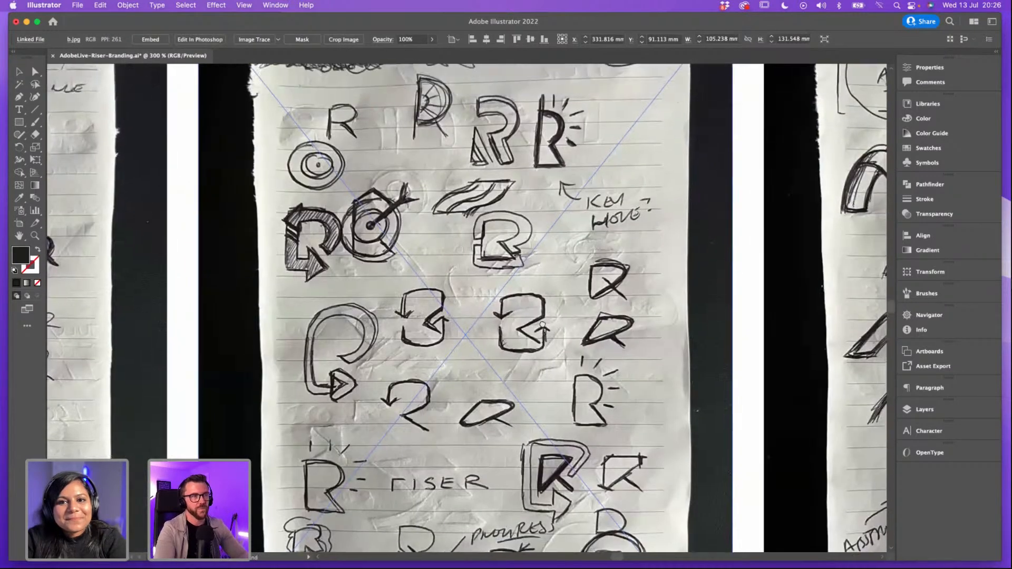
scroll(551, 315, up, 2)
scroll(529, 306, down, 5)
scroll(528, 306, left, 1)
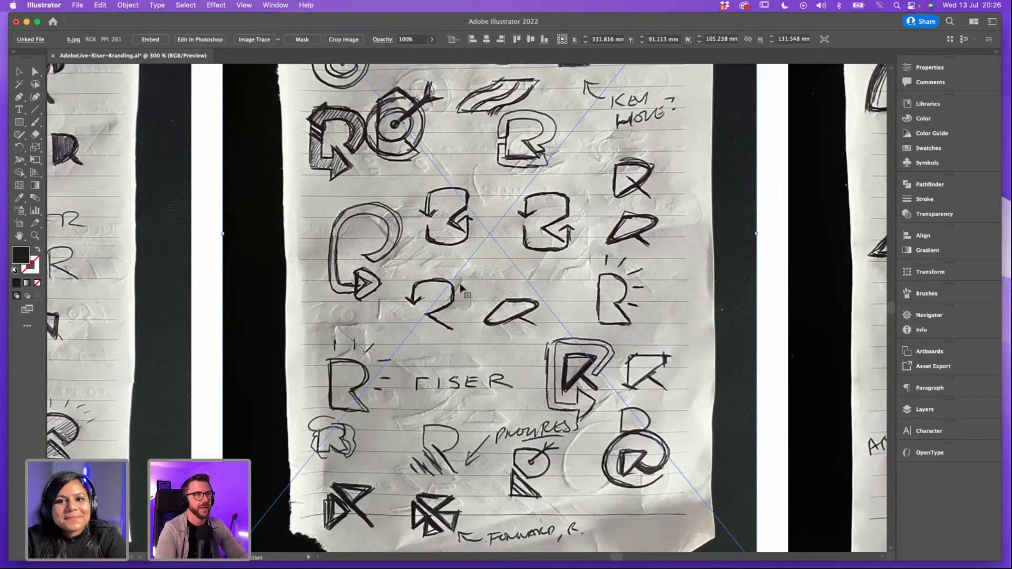
scroll(548, 311, down, 3)
scroll(547, 311, right, 1)
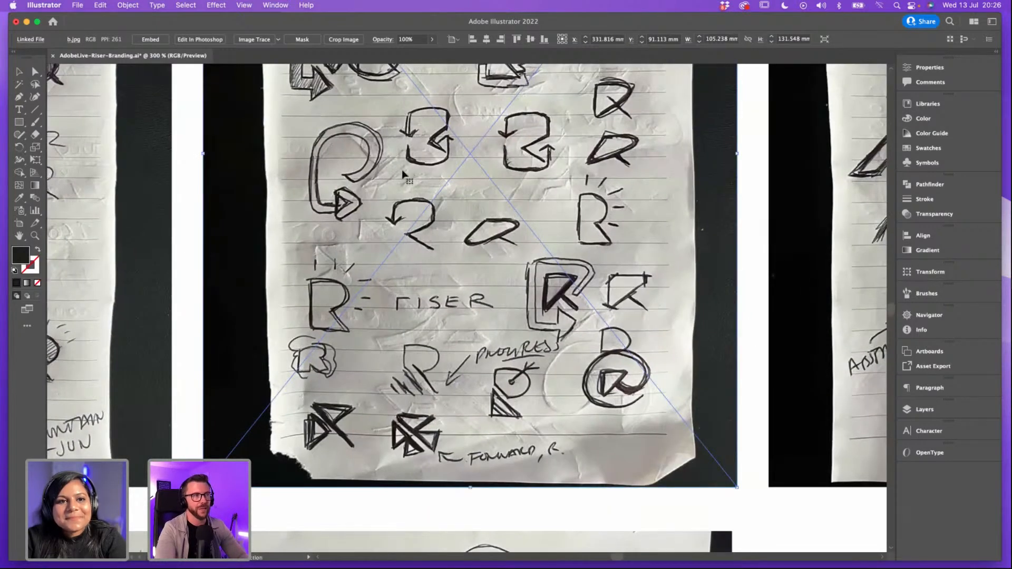
scroll(569, 334, right, 4)
scroll(569, 335, up, 3)
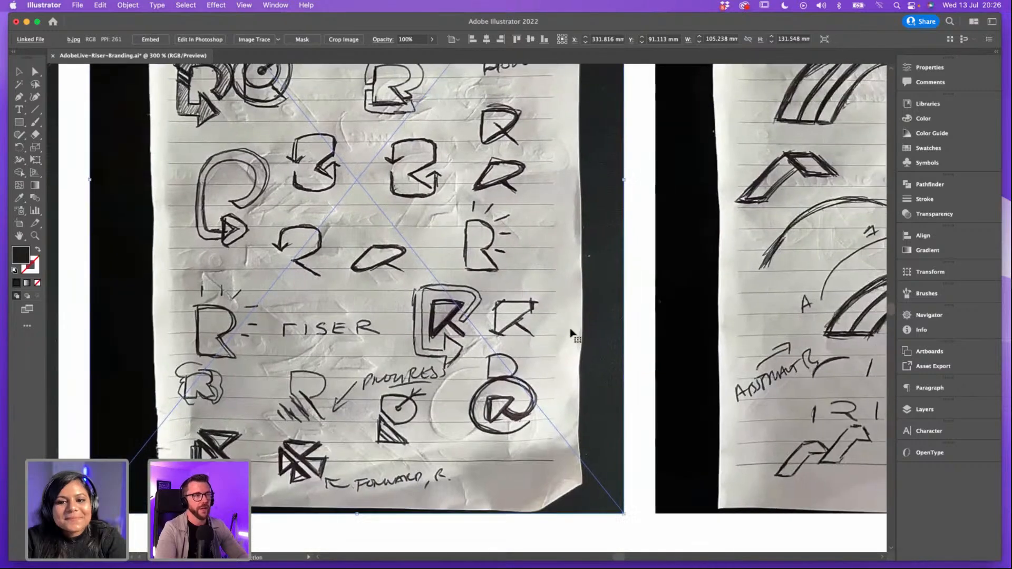
scroll(547, 364, up, 3)
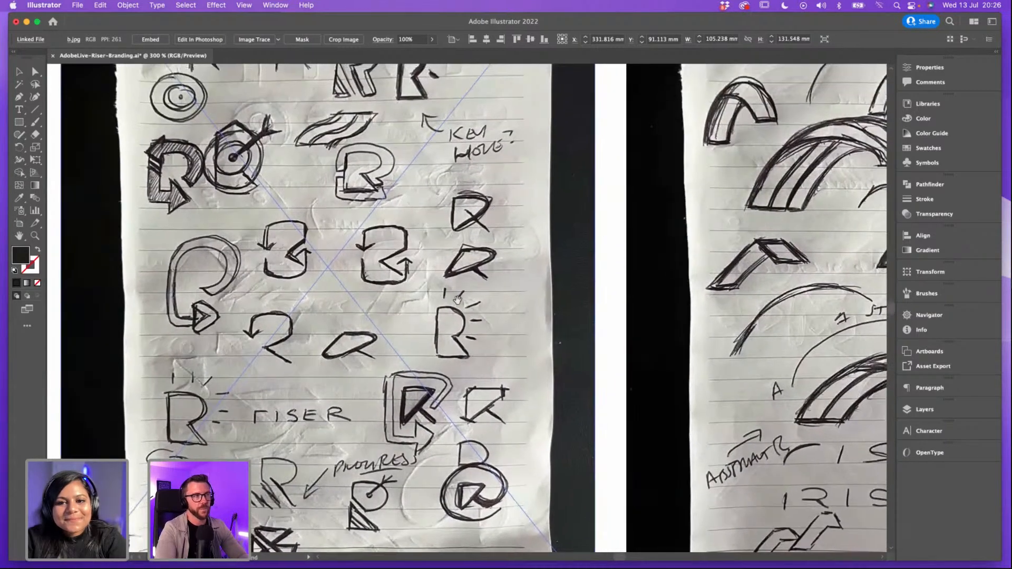
Step: Examine the third sketch page's action-by-action note, arch and sunrise marks and riser wordmarks, then reduce the view to 200%
scroll(500, 337, right, 4)
scroll(450, 306, right, 3)
scroll(450, 306, up, 1)
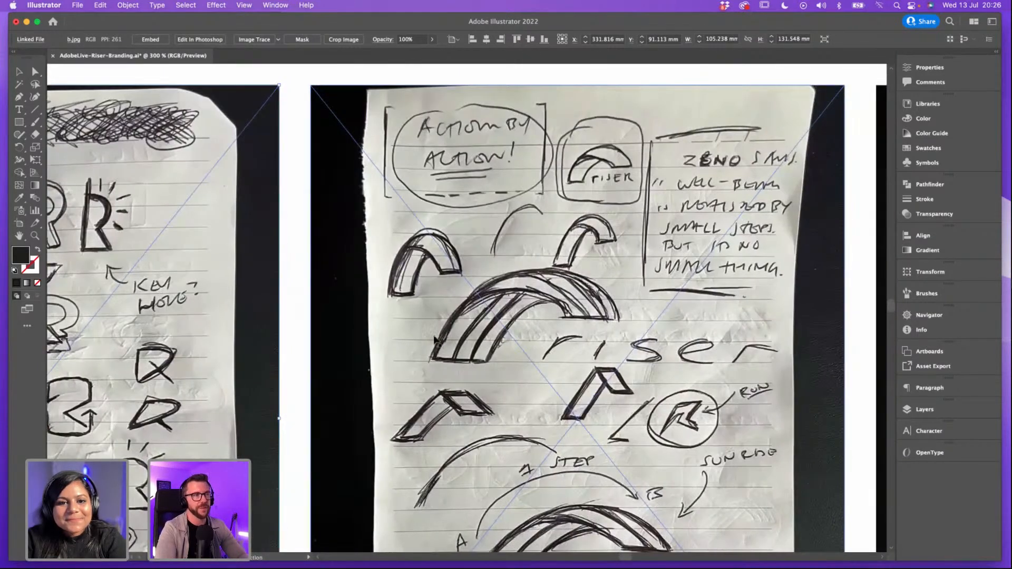
scroll(505, 302, down, 5)
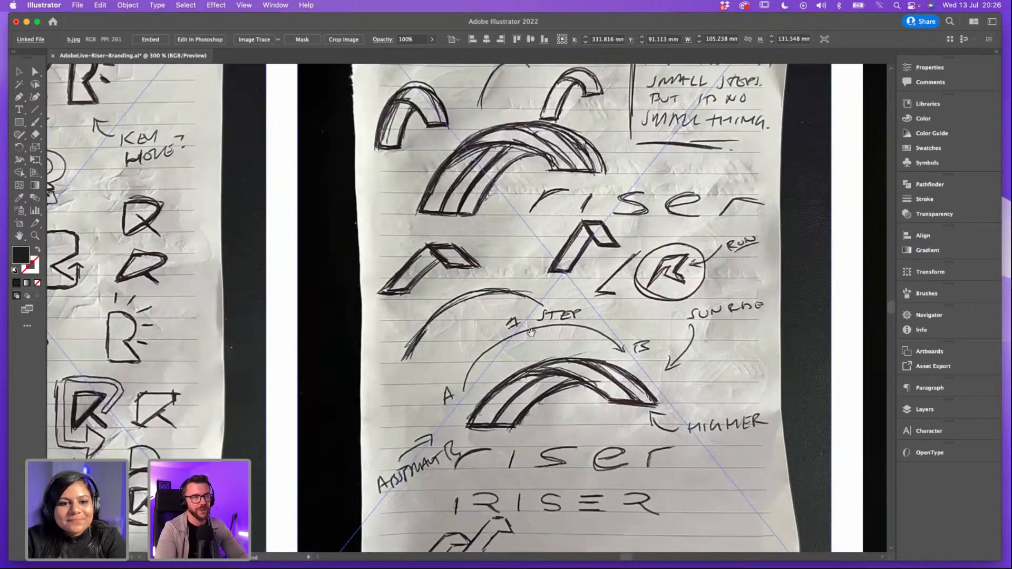
scroll(528, 258, down, 4)
scroll(413, 313, right, 7)
scroll(413, 312, up, 3)
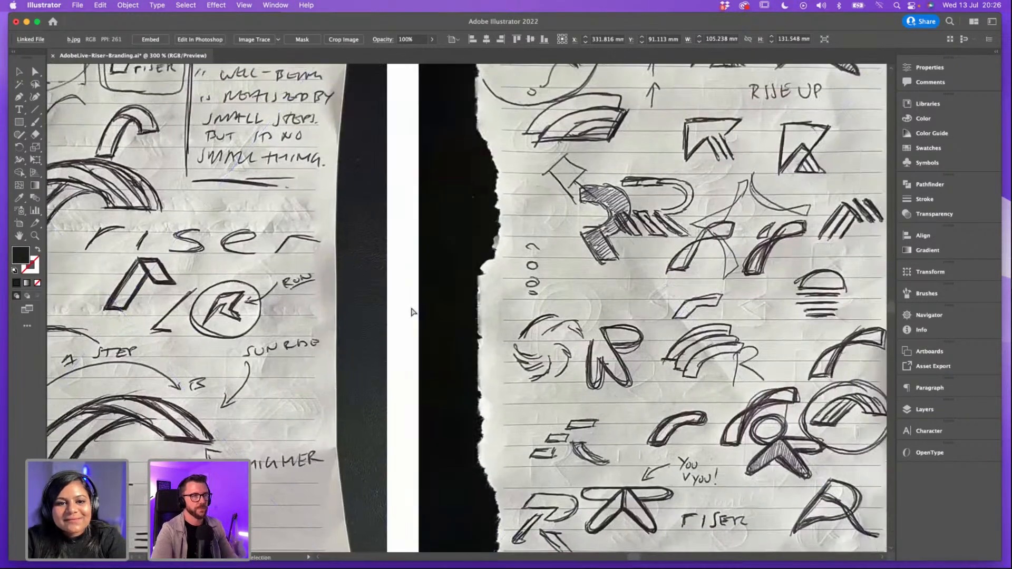
key(super+minus)
drag(378, 220, 353, 222)
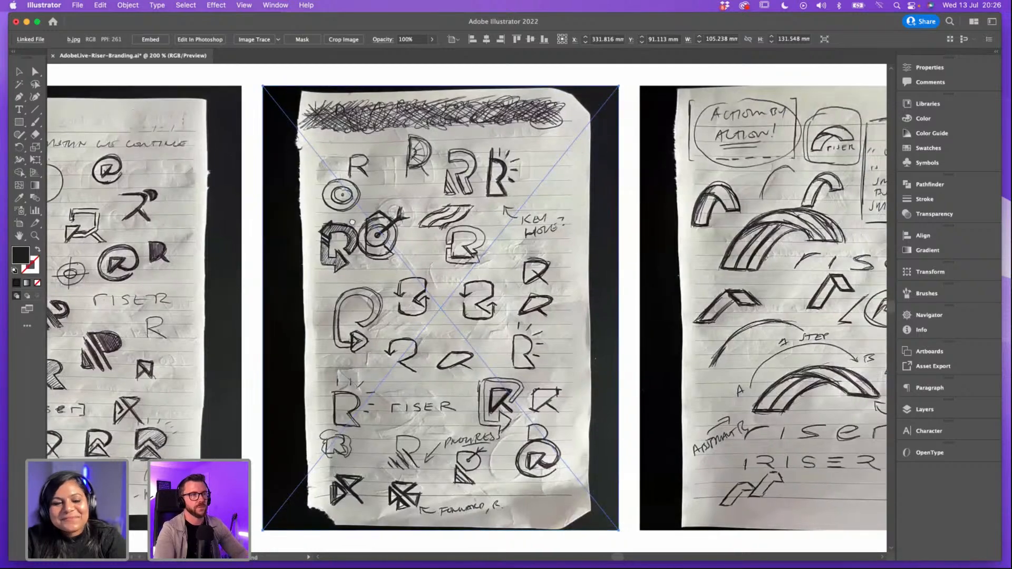
mouse_move(747, 193)
mouse_down()
mouse_move(560, 197)
mouse_move(591, 191)
mouse_up()
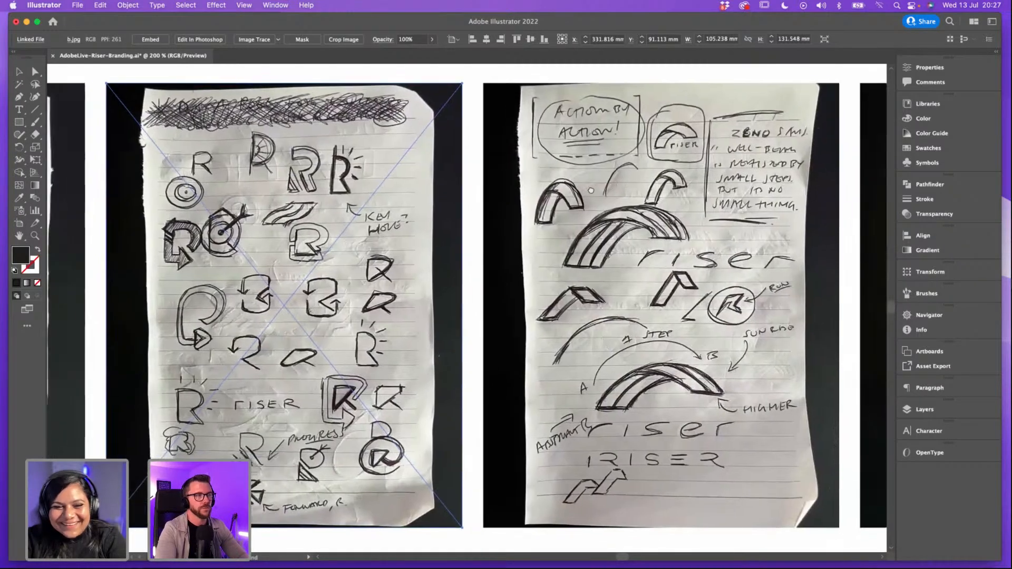
drag(667, 165, 501, 180)
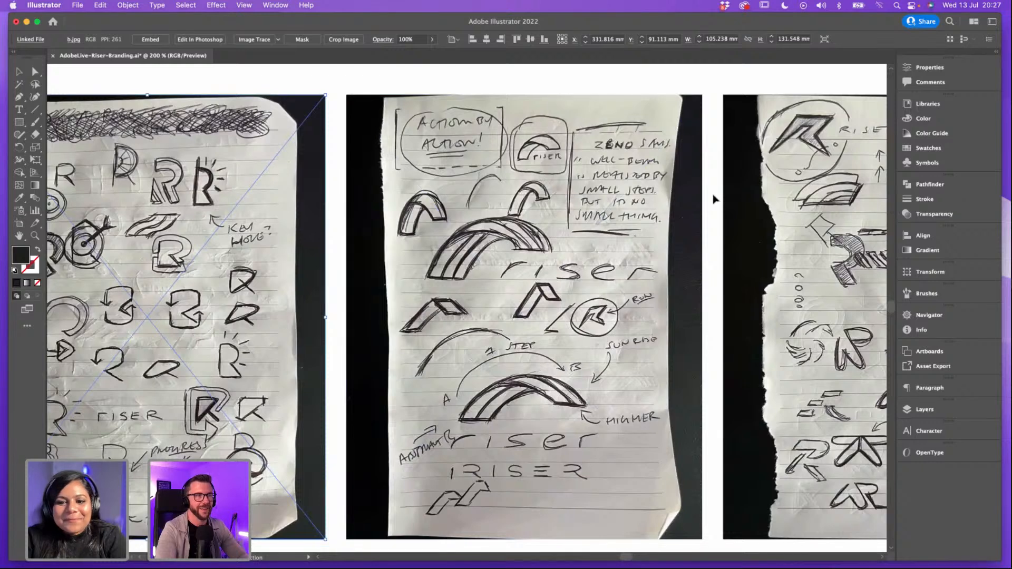
Step: Look over the whole fourth sketch page of rise-up R marks beside the arch sketches at 200%
mouse_move(715, 199)
mouse_down()
mouse_move(658, 183)
mouse_move(471, 187)
mouse_up()
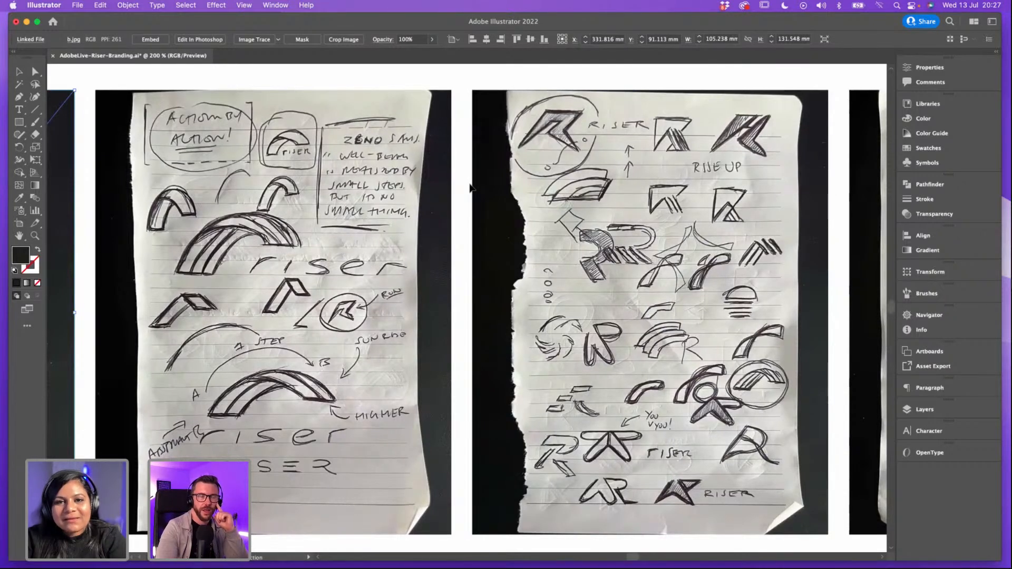
scroll(471, 188, down, 2)
scroll(471, 187, right, 3)
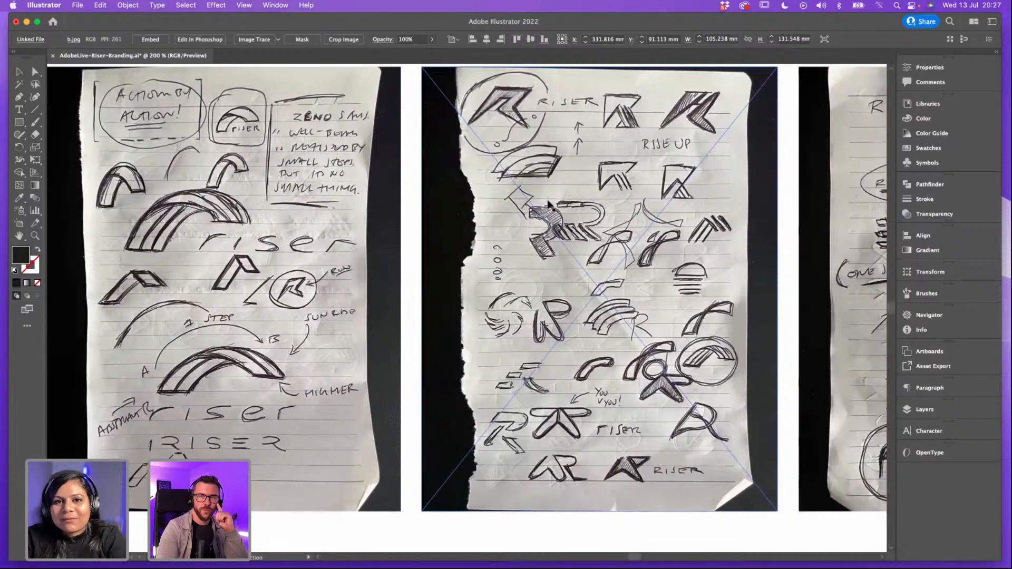
scroll(549, 204, right, 2)
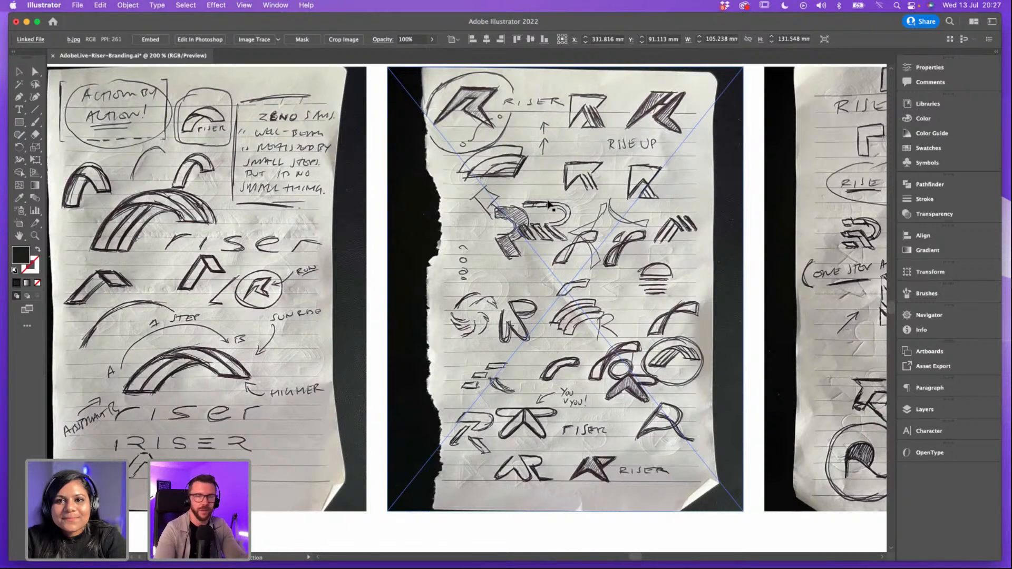
scroll(567, 213, up, 2)
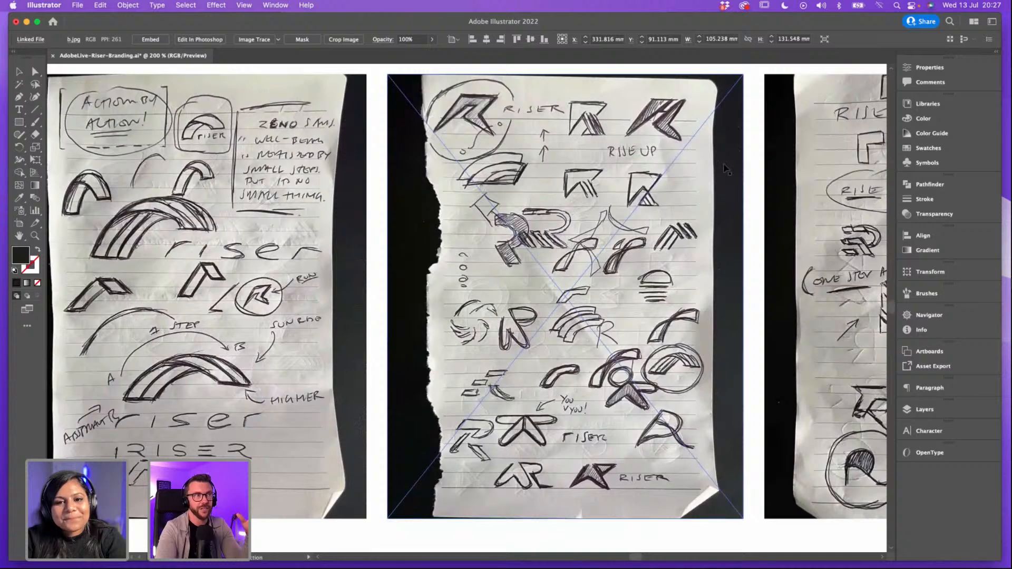
scroll(728, 170, up, 3)
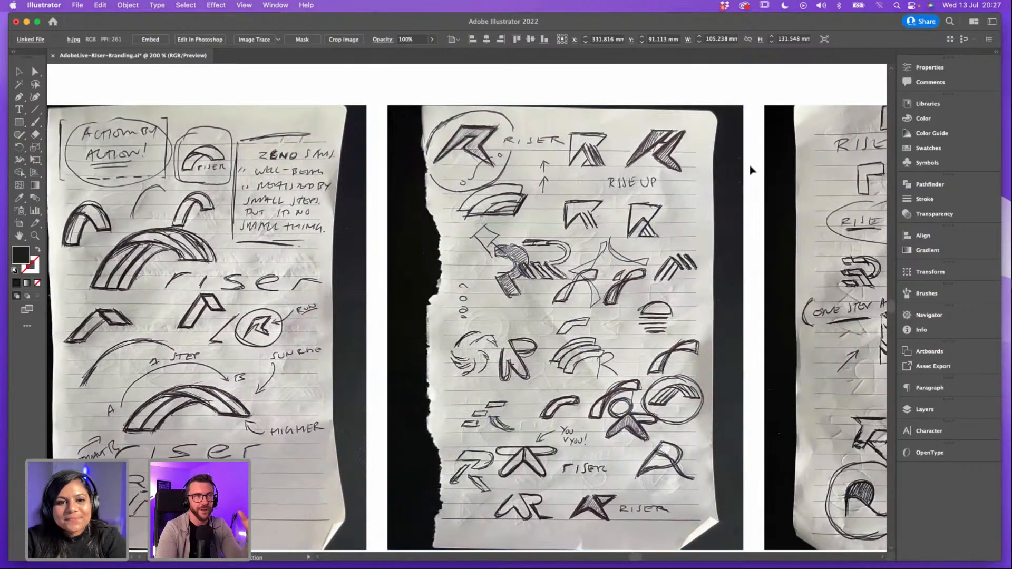
scroll(753, 169, down, 3)
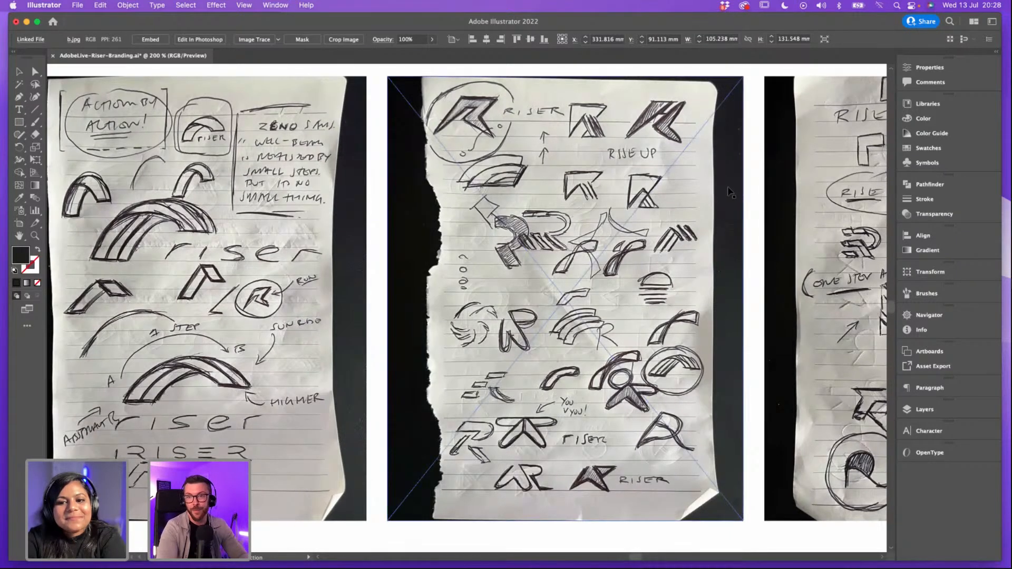
key(space)
drag(714, 195, 712, 197)
scroll(712, 196, up, 2)
scroll(712, 196, right, 2)
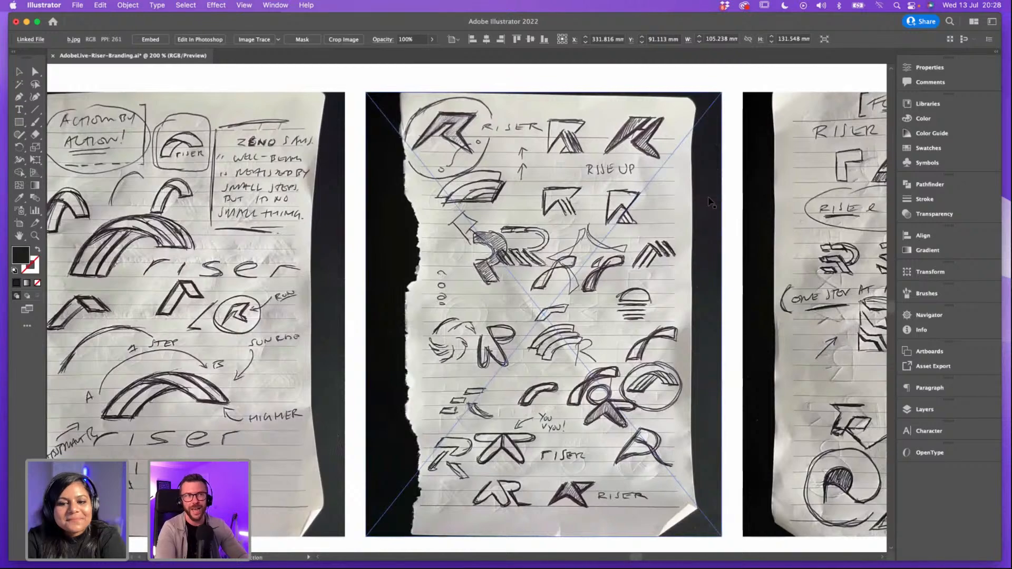
scroll(702, 211, up, 3)
scroll(685, 208, down, 3)
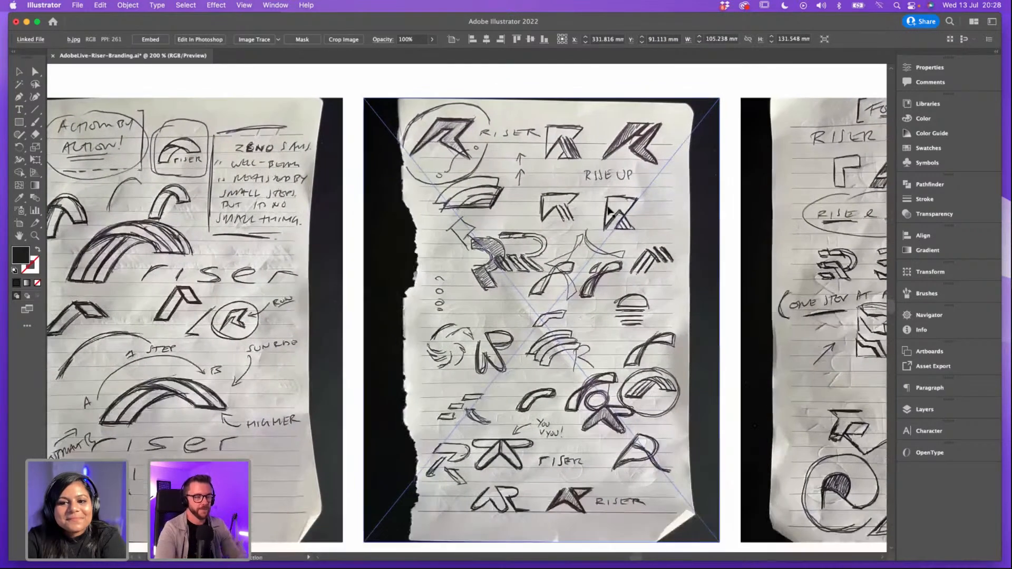
Step: Study the fourth sketch page's rise-up, striped, sunrise and figure-shaped R marks in detail at 300%
key(super+plus)
key(space)
drag(330, 71, 342, 226)
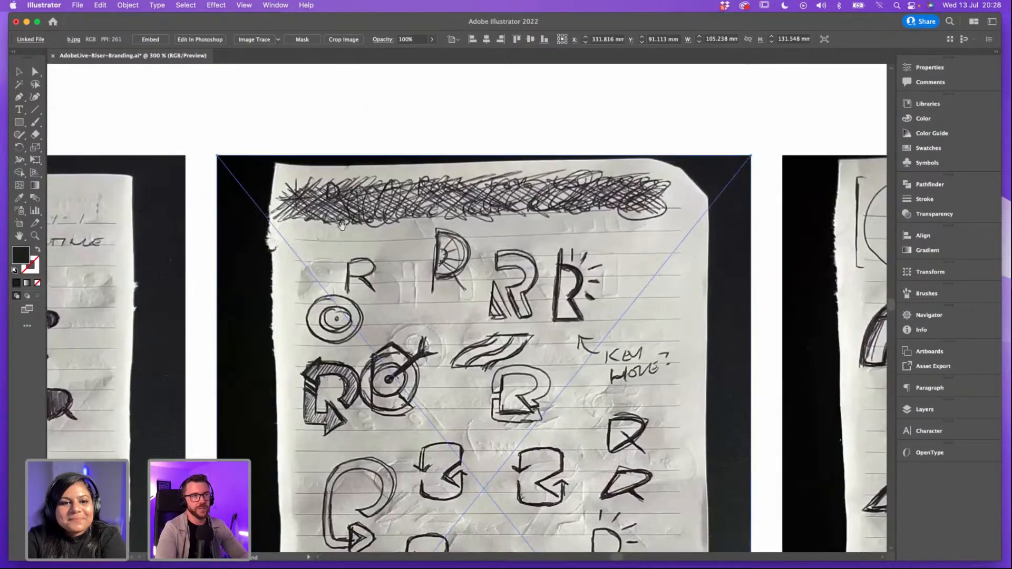
scroll(401, 216, right, 20)
scroll(401, 216, down, 2)
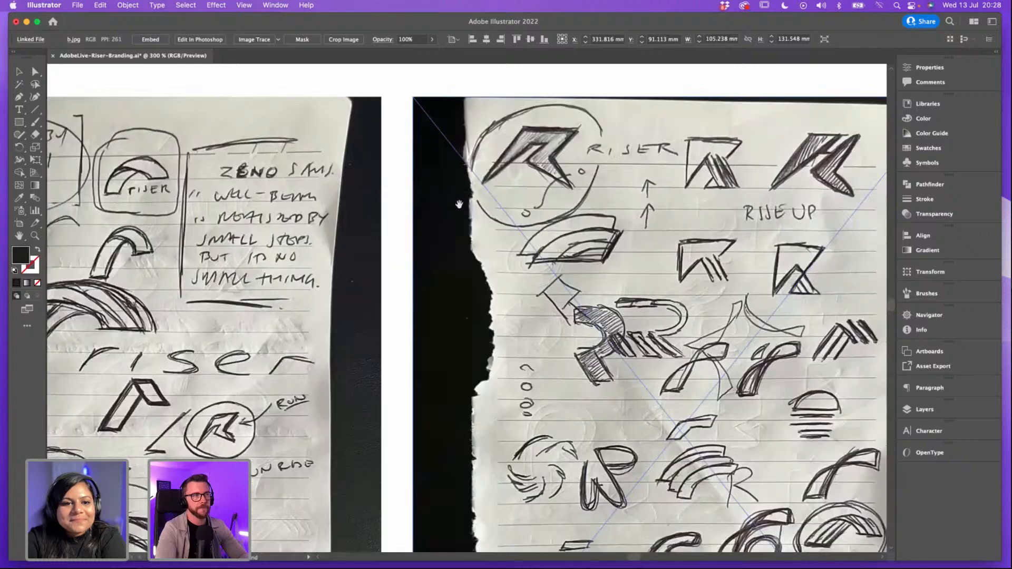
scroll(460, 204, right, 4)
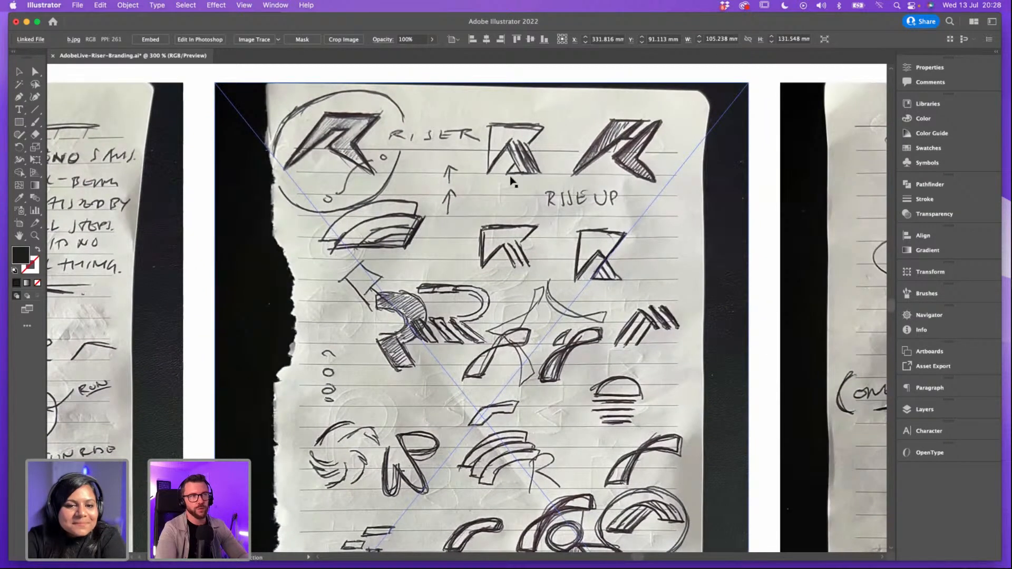
scroll(538, 188, right, 1)
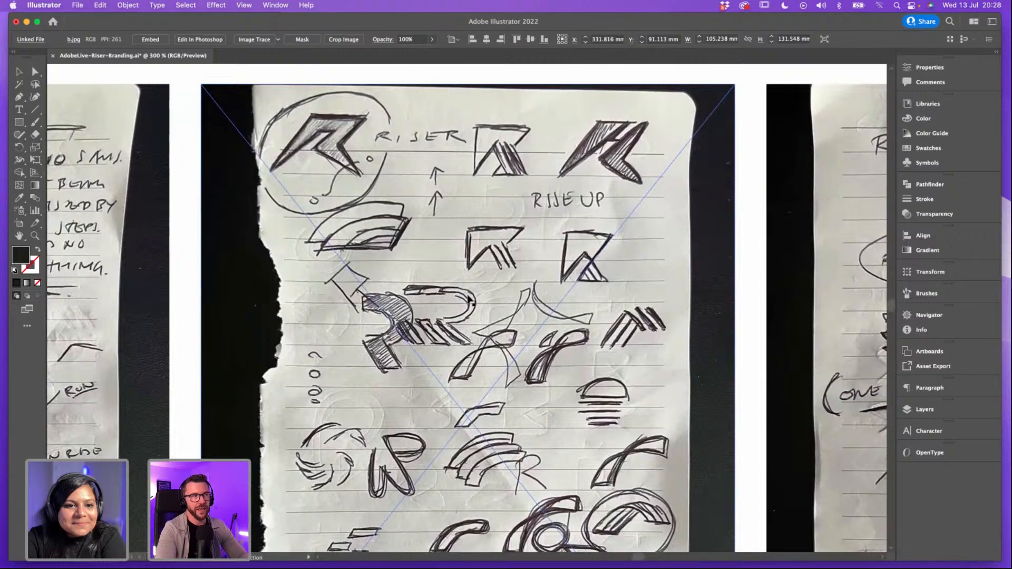
scroll(468, 299, down, 2)
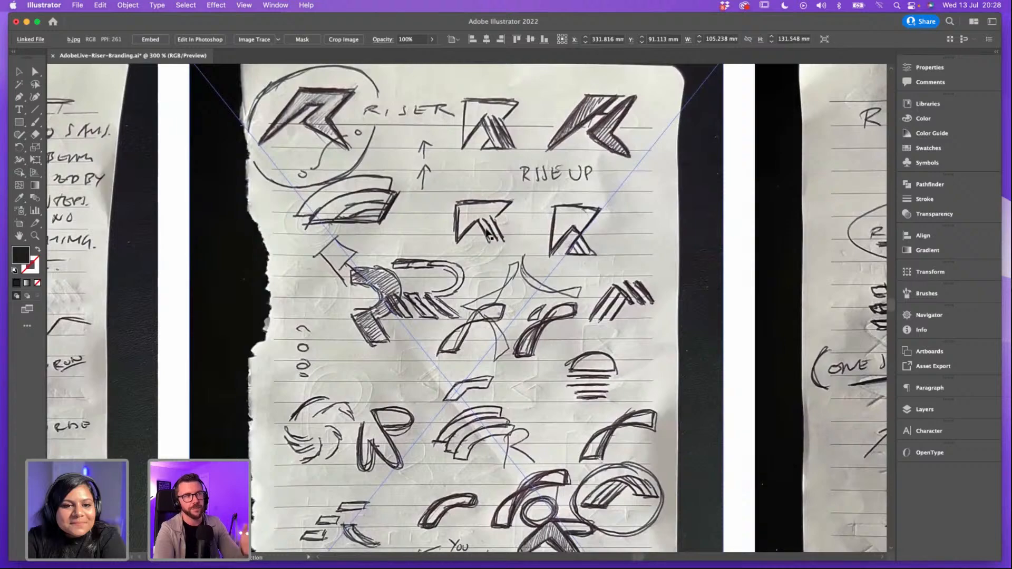
scroll(489, 238, down, 2)
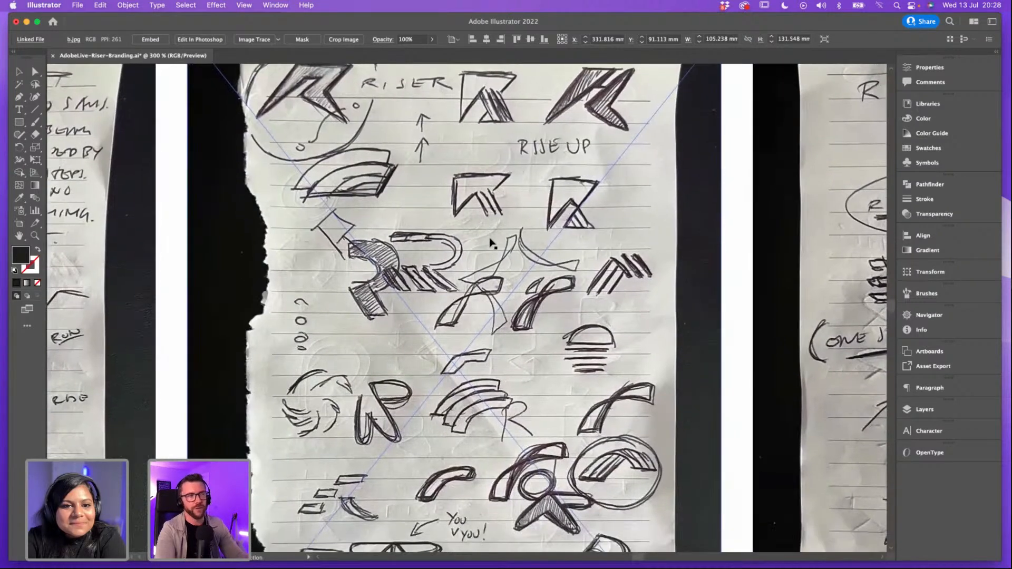
scroll(557, 303, down, 3)
scroll(557, 303, right, 2)
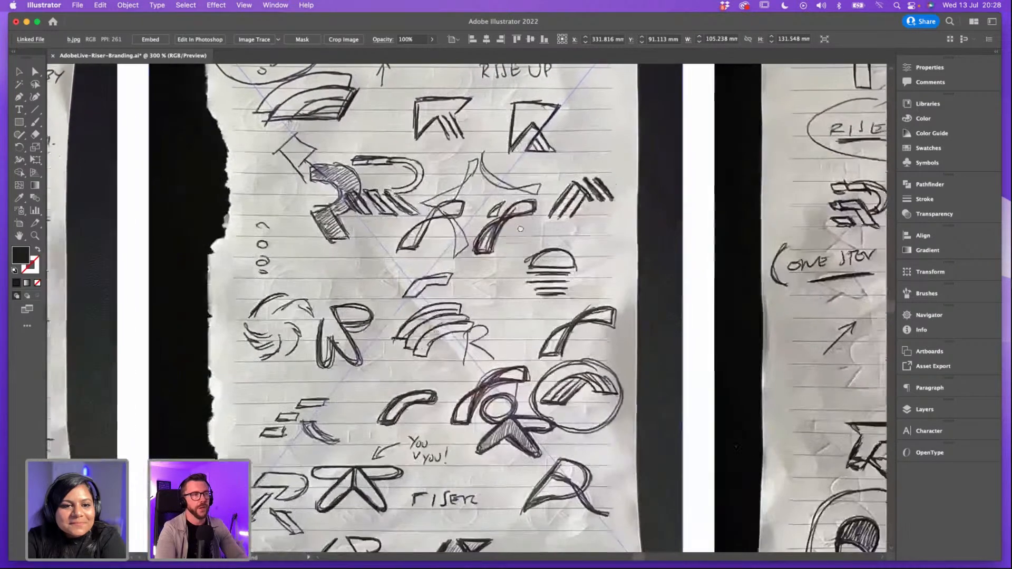
scroll(520, 229, down, 1)
scroll(588, 340, down, 1)
scroll(588, 340, right, 2)
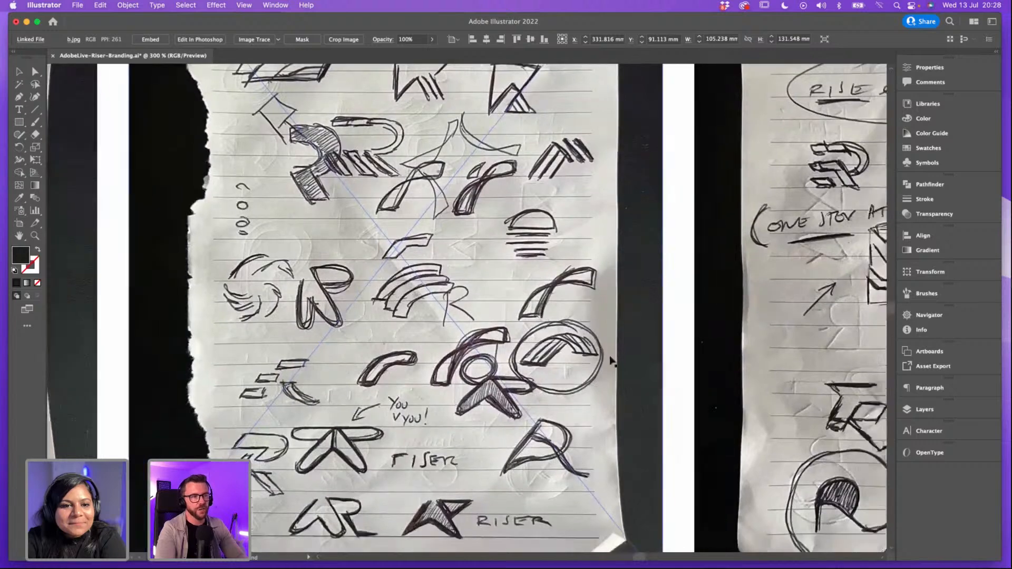
scroll(635, 362, up, 6)
scroll(634, 362, left, 2)
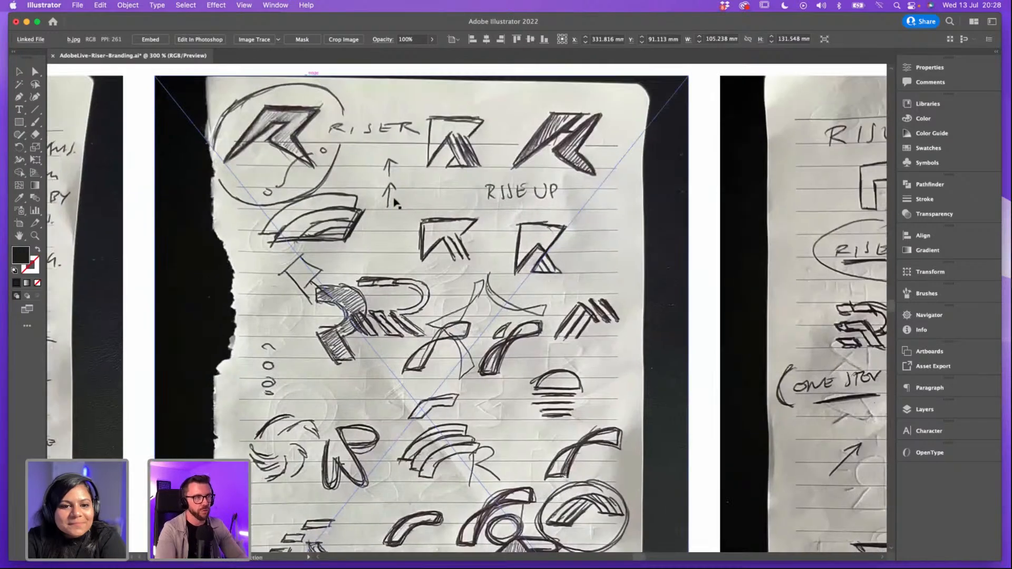
Step: Review the fifth sketch page's forward and upwards, rise and shine, and one step at a time R ideas at 200%
drag(362, 205, 143, 151)
drag(666, 187, 496, 224)
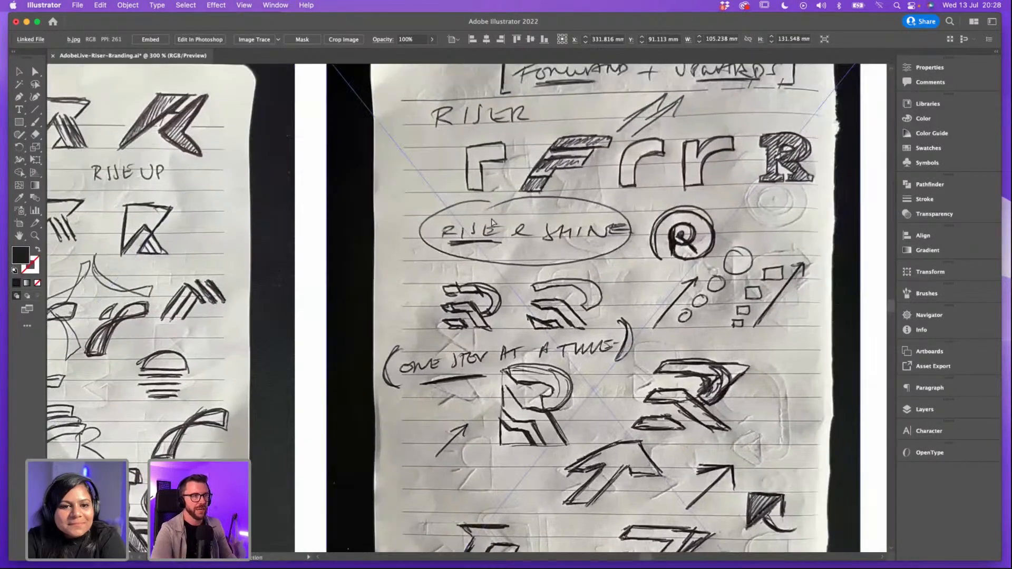
key(super+minus)
drag(879, 209, 515, 219)
drag(798, 210, 471, 227)
click(471, 226)
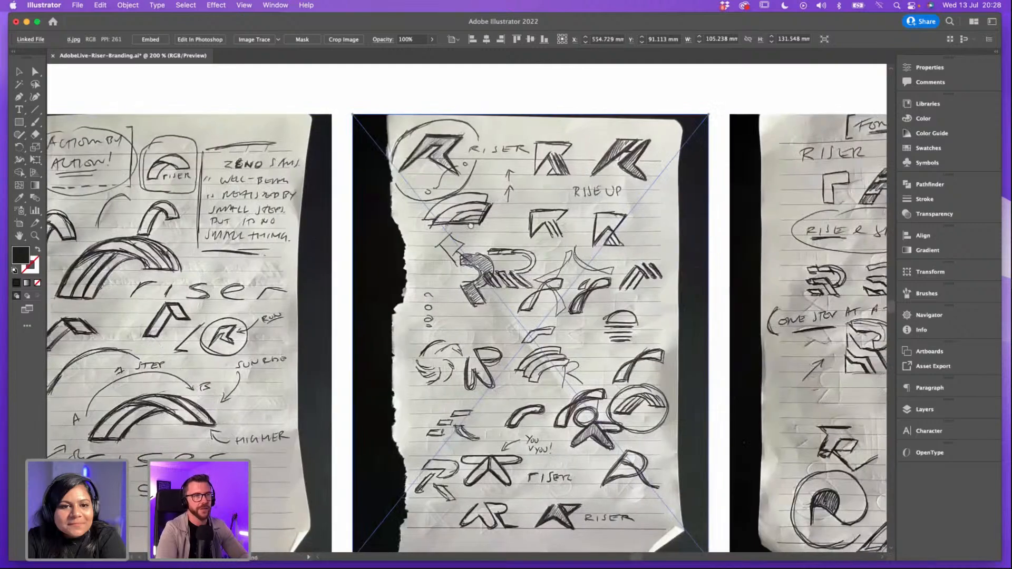
drag(758, 231, 616, 227)
click(616, 226)
drag(677, 229, 399, 223)
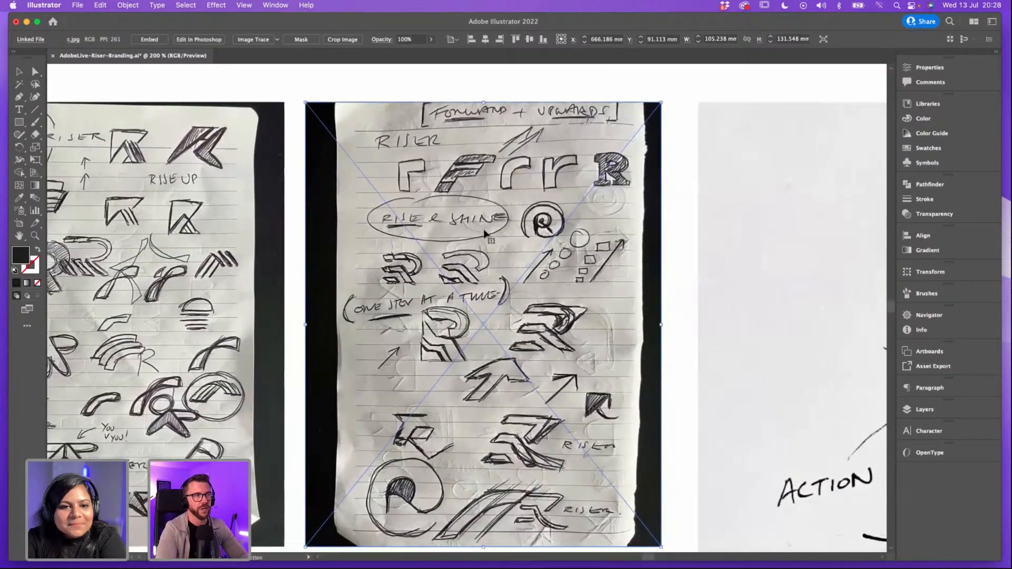
drag(495, 249, 489, 227)
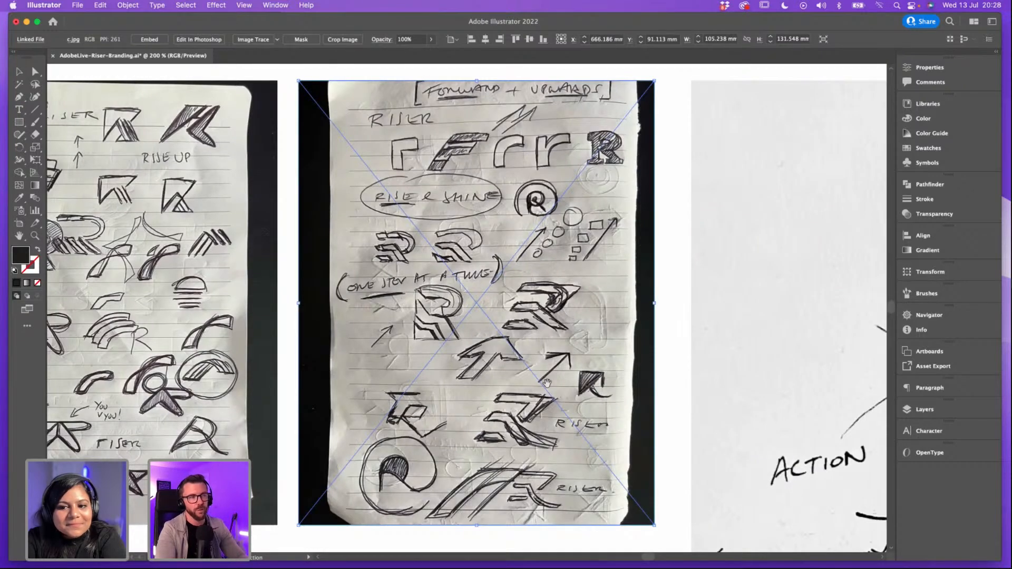
Step: Examine the large unlined sketch page's circled R, arrow, mountain and sun marks with their handwritten notes at 200%
scroll(527, 364, down, 2)
key(super+minus)
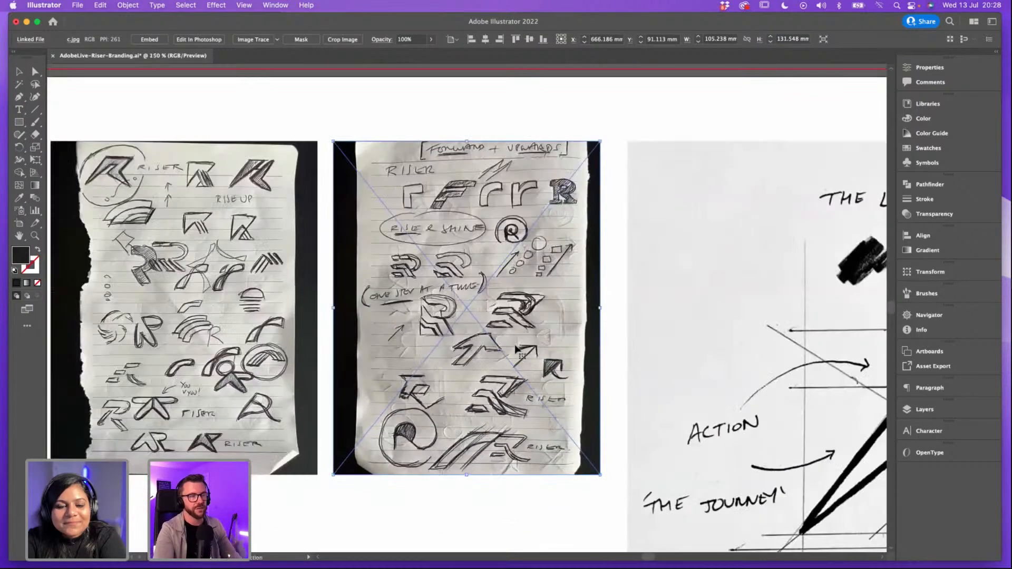
scroll(607, 227, down, 20)
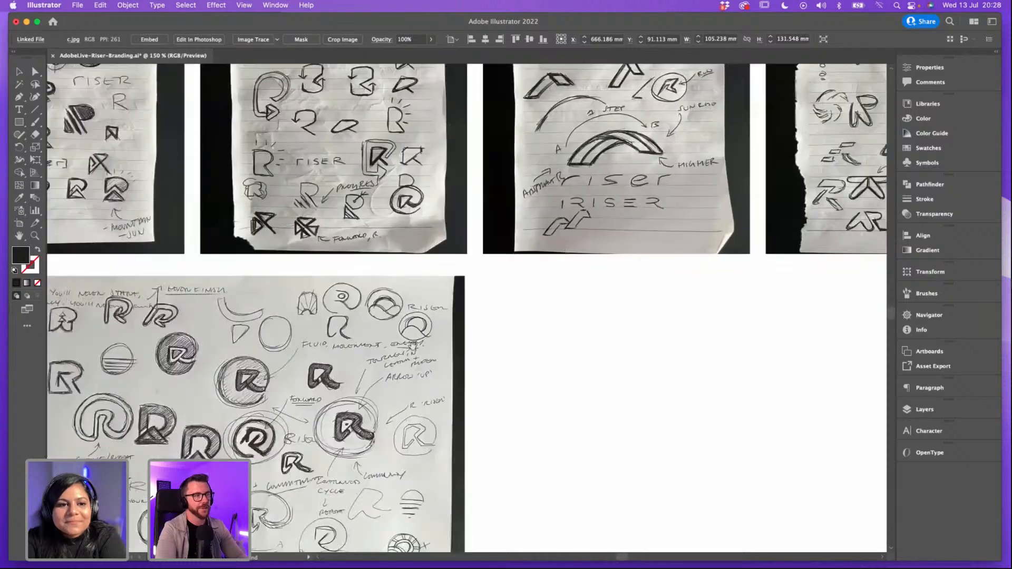
scroll(773, 317, down, 3)
key(super+plus)
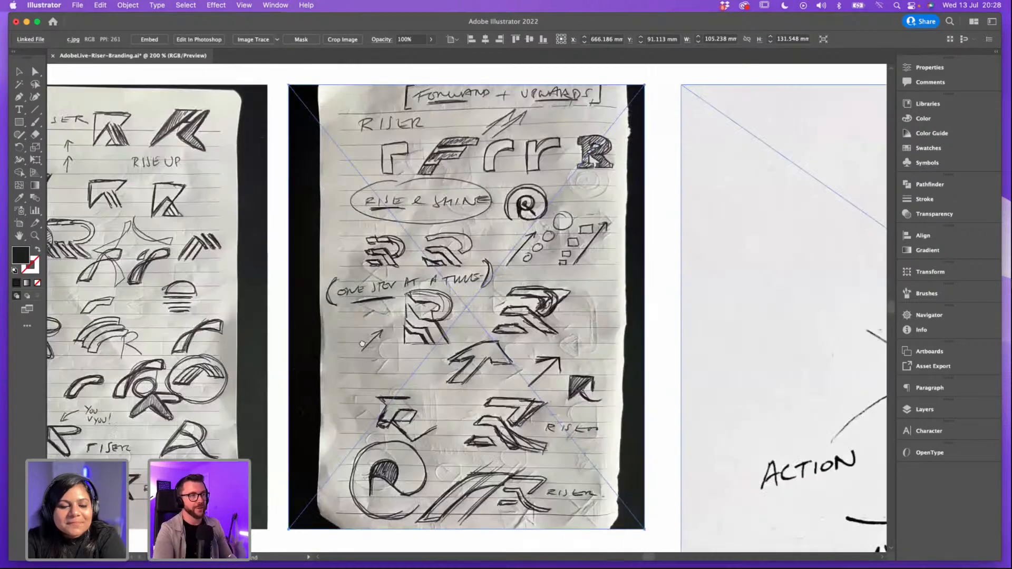
drag(363, 344, 586, 108)
drag(341, 325, 699, 95)
click(332, 283)
drag(332, 283, 679, 240)
scroll(679, 240, left, 10)
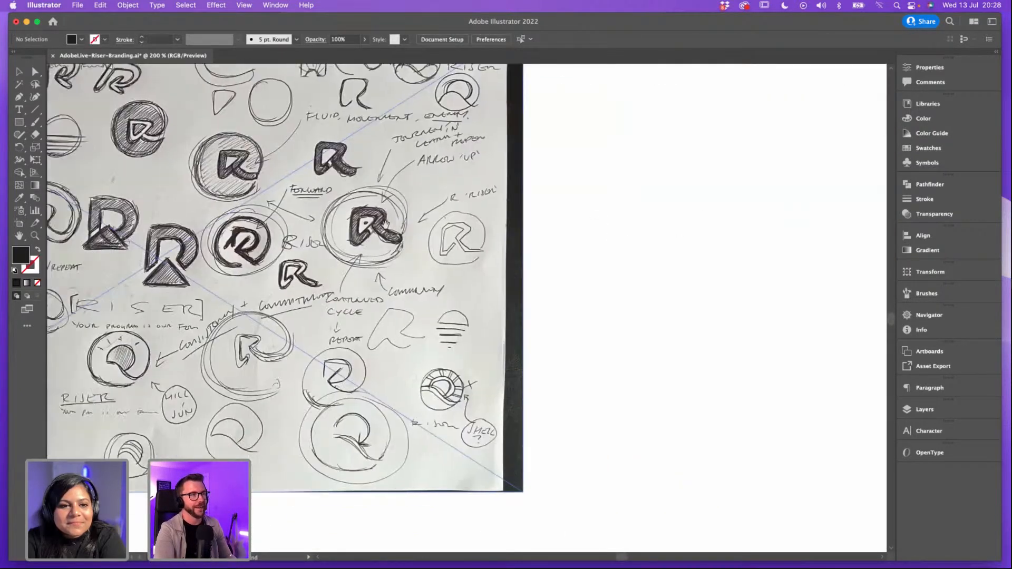
scroll(492, 215, down, 2)
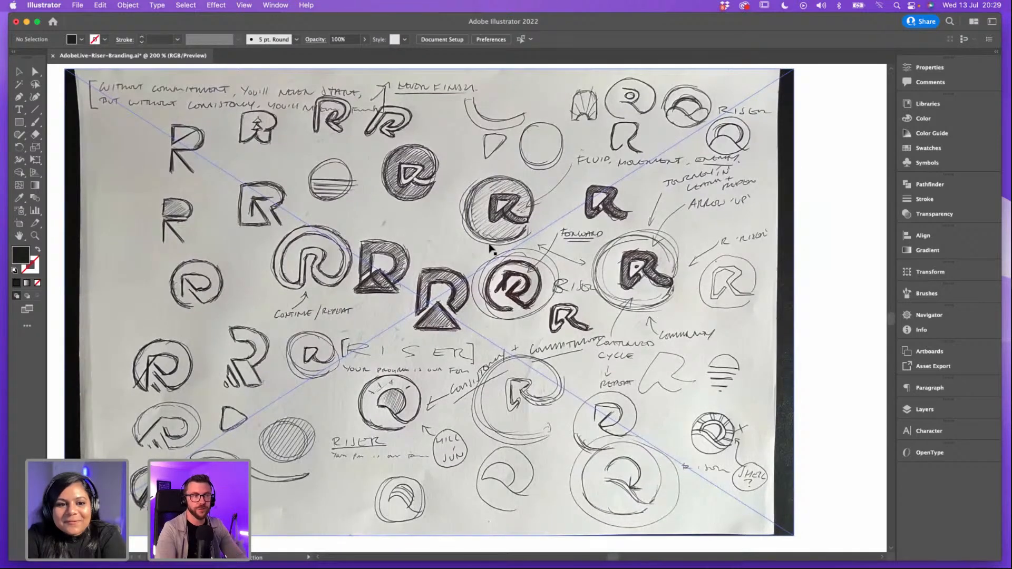
Step: Look over the large unlined sketch page together with the first, second and third lined sketch pages at 150%
key(super+minus)
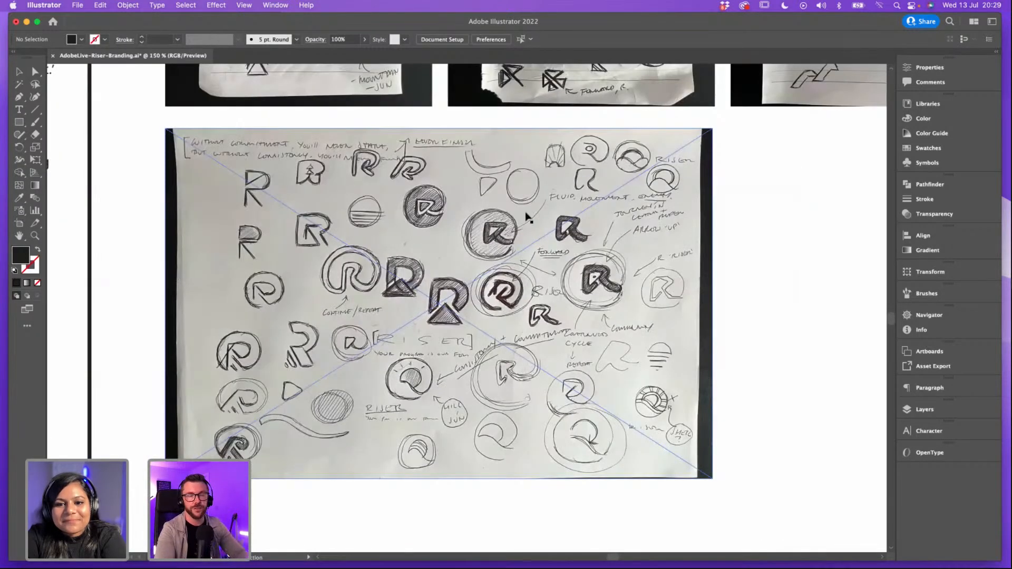
drag(493, 198, 545, 296)
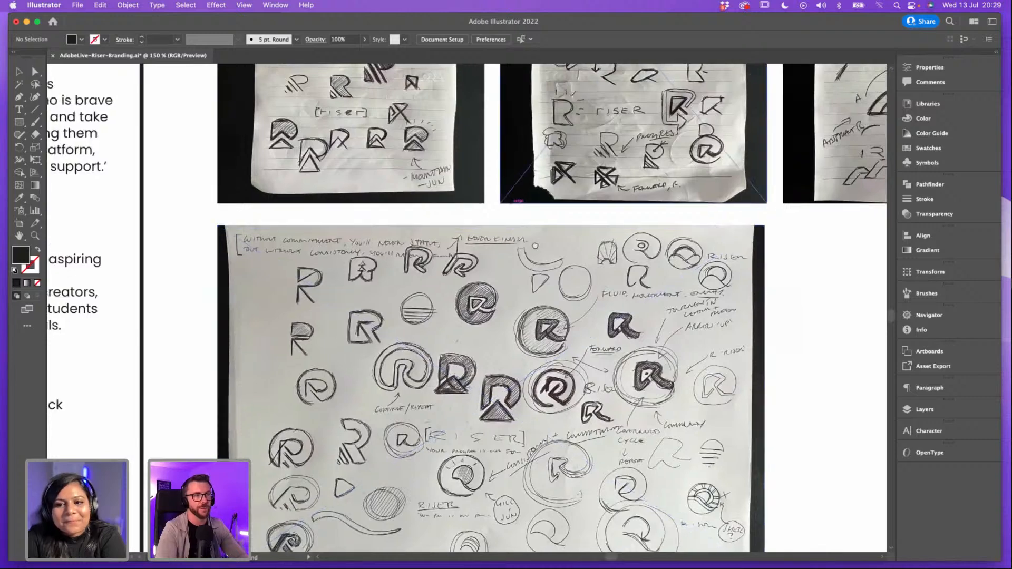
drag(364, 247, 652, 218)
drag(755, 319, 598, 319)
mouse_move(747, 299)
mouse_down()
mouse_move(675, 403)
mouse_move(599, 419)
mouse_up()
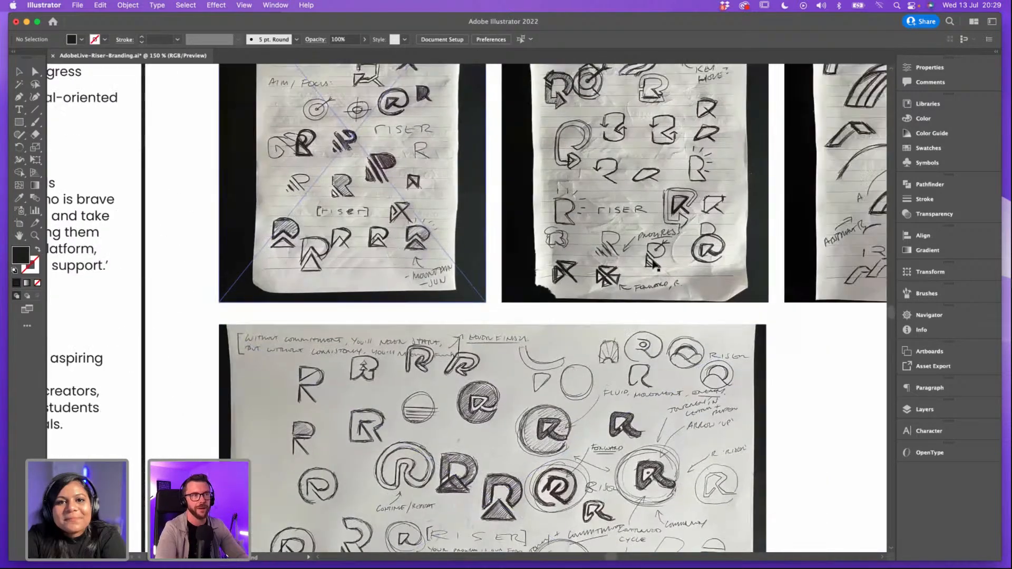
mouse_move(653, 263)
mouse_down()
mouse_move(490, 347)
mouse_move(580, 283)
mouse_up()
drag(677, 251, 520, 269)
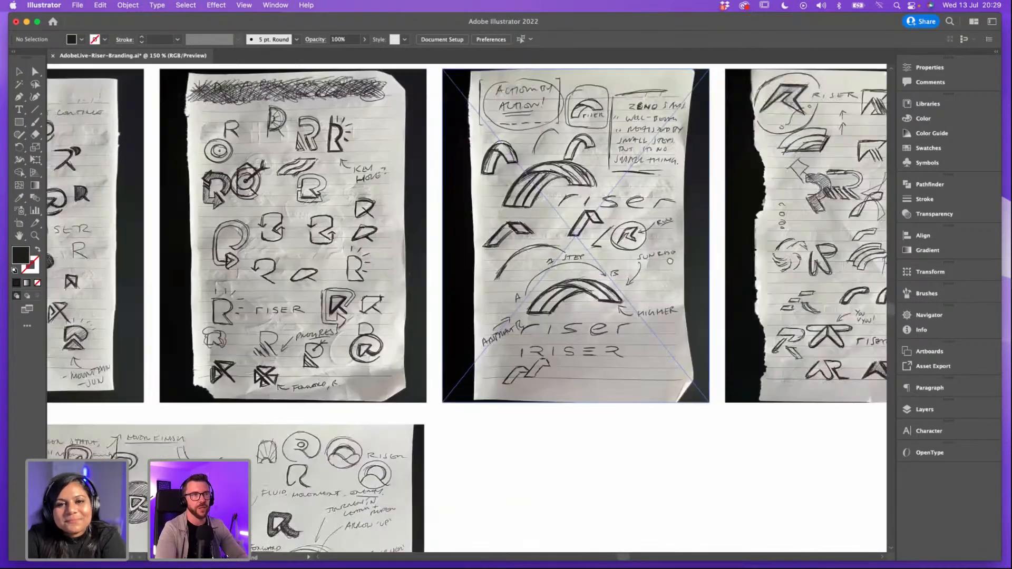
Step: Compare the third, fourth and fifth lined sketch pages side by side at 150%
mouse_move(833, 258)
mouse_down()
mouse_move(544, 268)
mouse_move(699, 266)
mouse_move(568, 263)
mouse_move(548, 278)
mouse_move(456, 268)
mouse_up()
drag(567, 272, 443, 268)
drag(371, 234, 427, 258)
scroll(477, 267, left, 4)
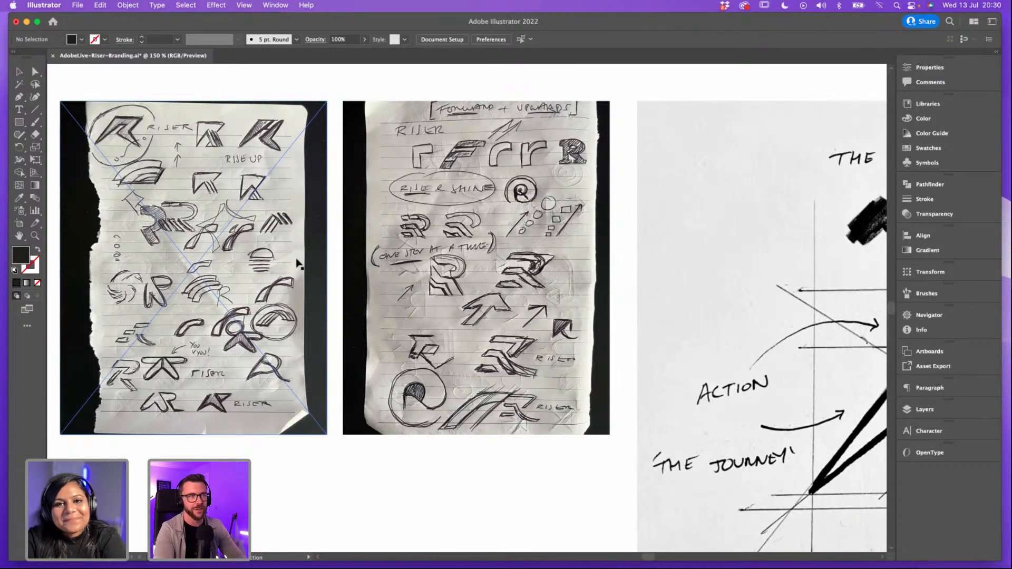
drag(500, 223, 603, 229)
scroll(604, 229, left, 5)
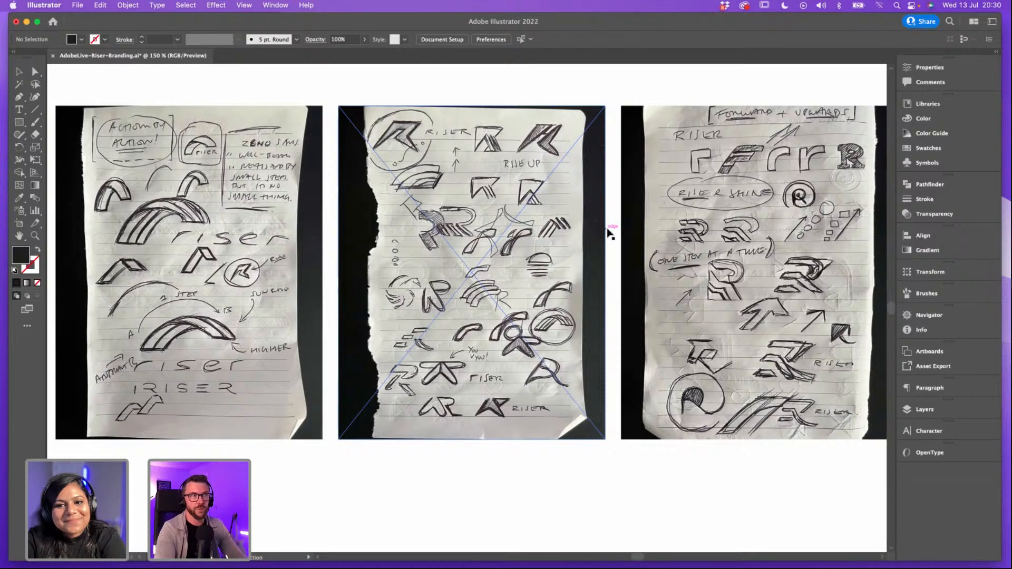
click(696, 206)
drag(713, 199, 650, 208)
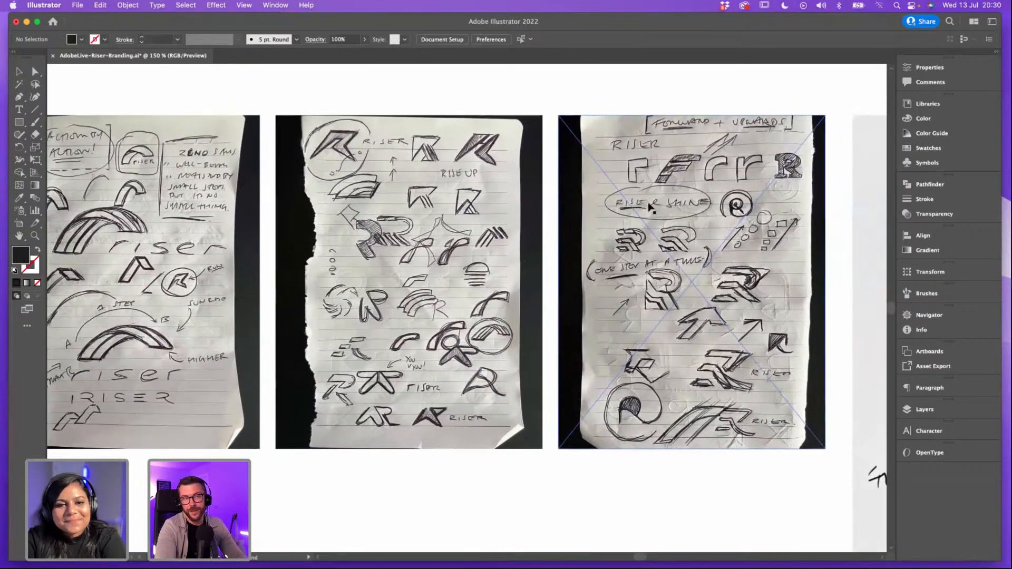
Step: Review the forward and upwards page beside the annotated R drawing, then survey the row of lined sketch pages at 100%
scroll(622, 206, right, 2)
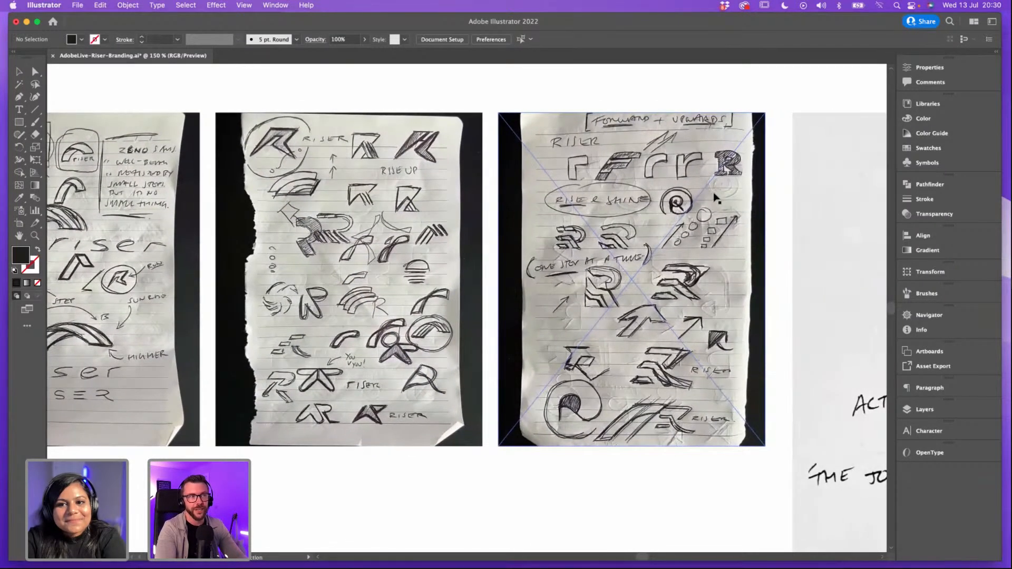
drag(717, 195, 679, 200)
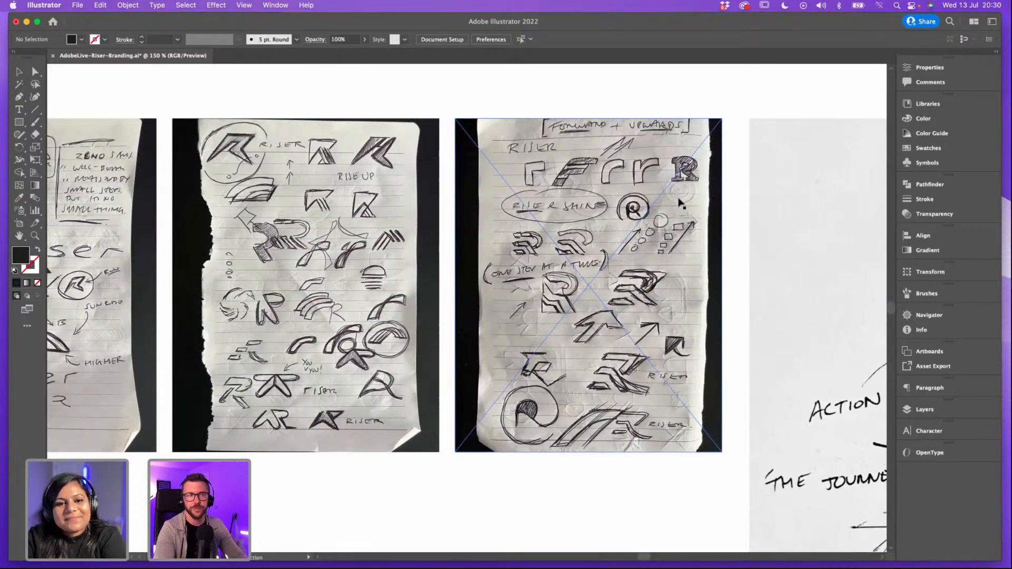
scroll(586, 218, right, 3)
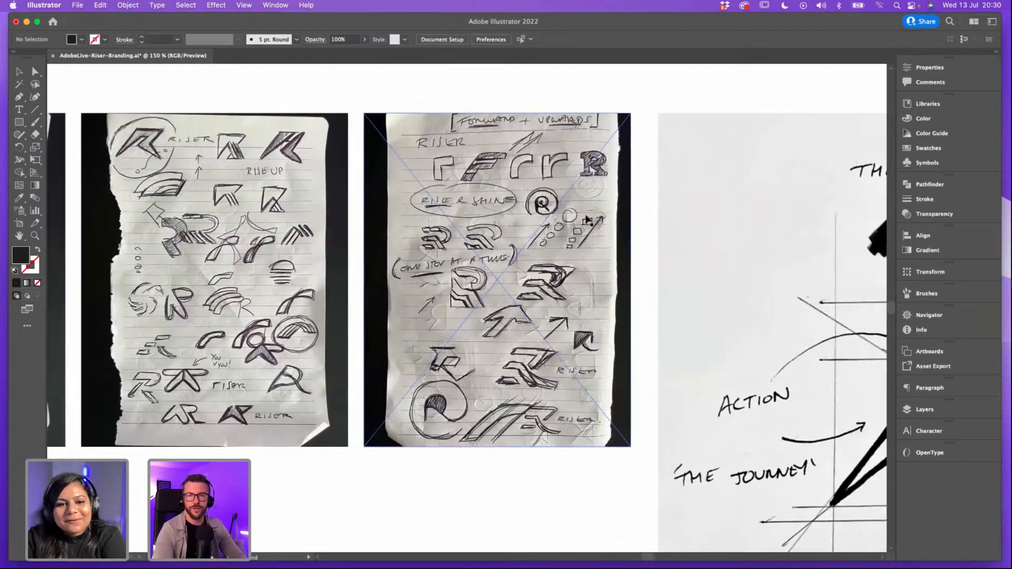
scroll(586, 217, right, 4)
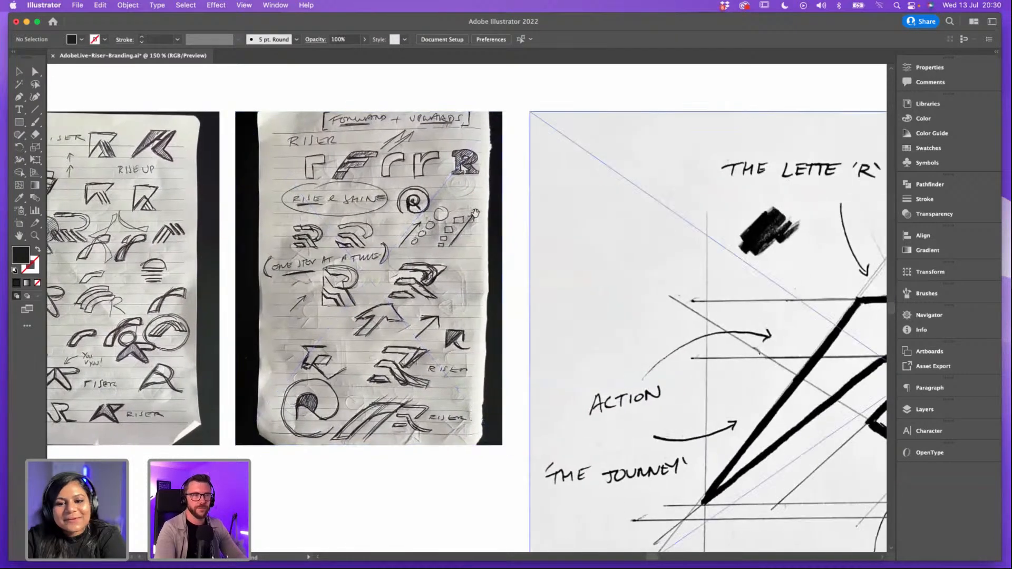
key(super+minus)
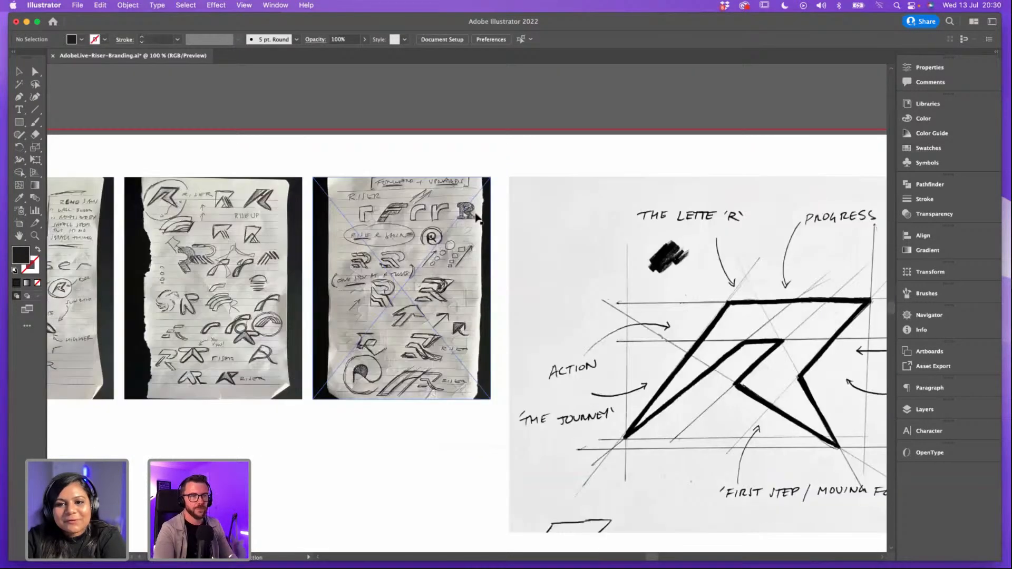
scroll(429, 201, left, 3)
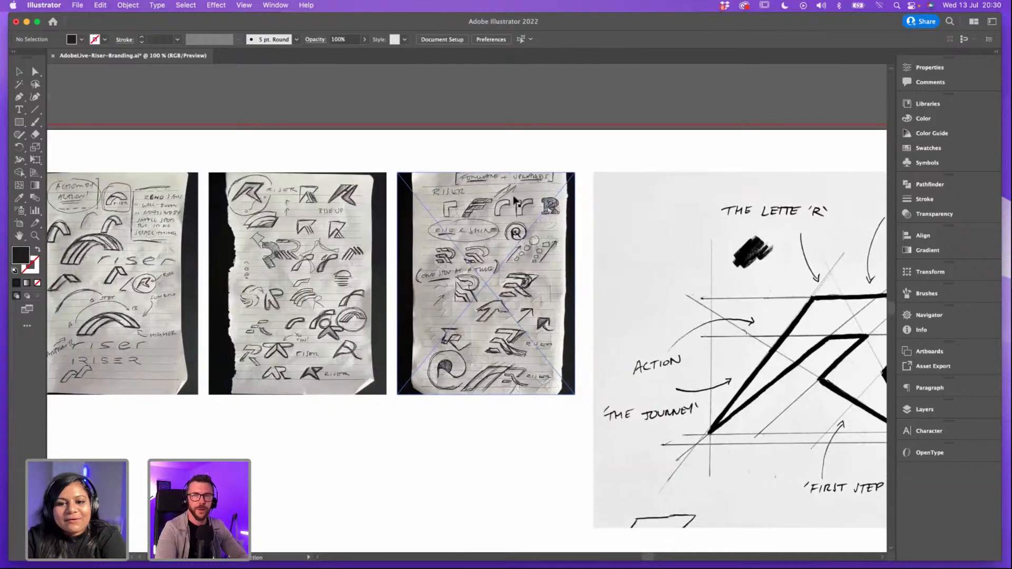
scroll(522, 199, left, 6)
scroll(522, 200, down, 2)
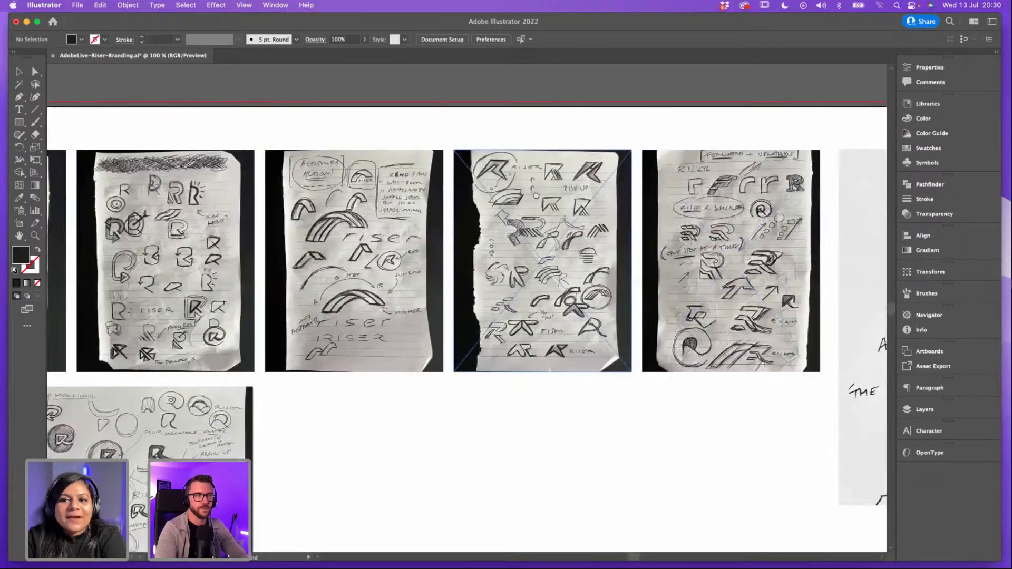
Step: Follow the lined sketch pages along to the large annotated R drawing and view it whole at 100%
scroll(537, 196, right, 5)
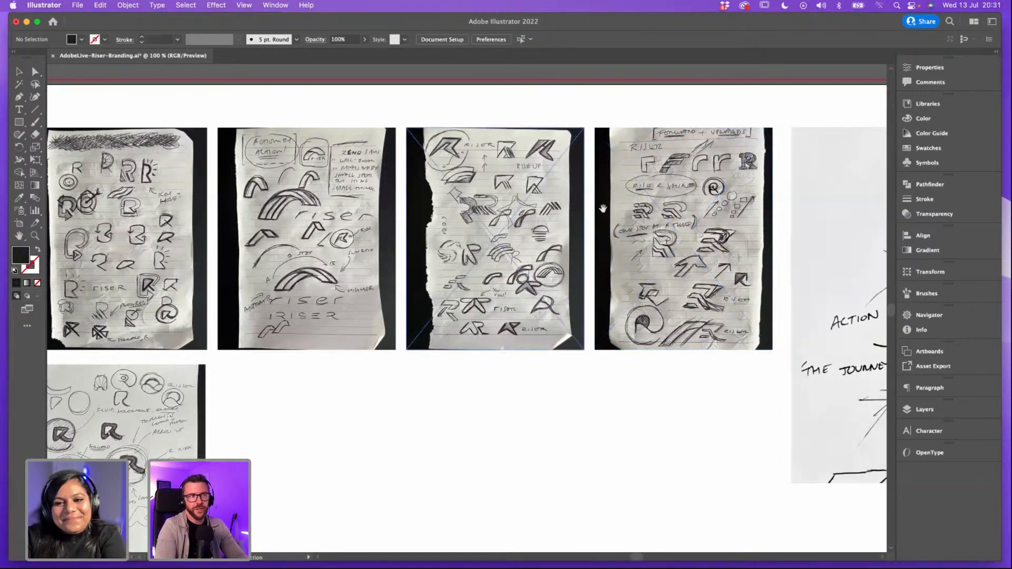
scroll(604, 206, right, 3)
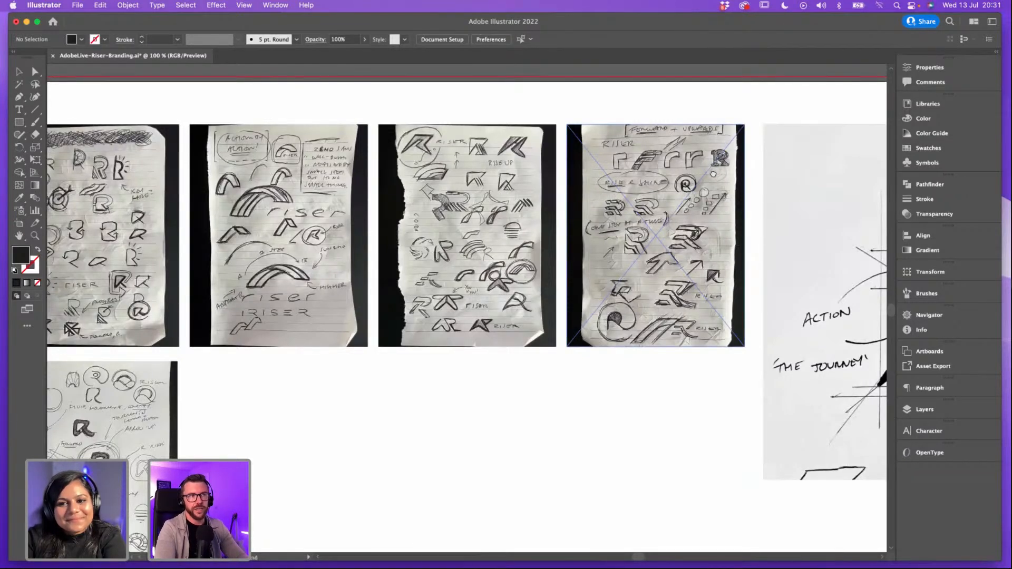
scroll(638, 182, right, 5)
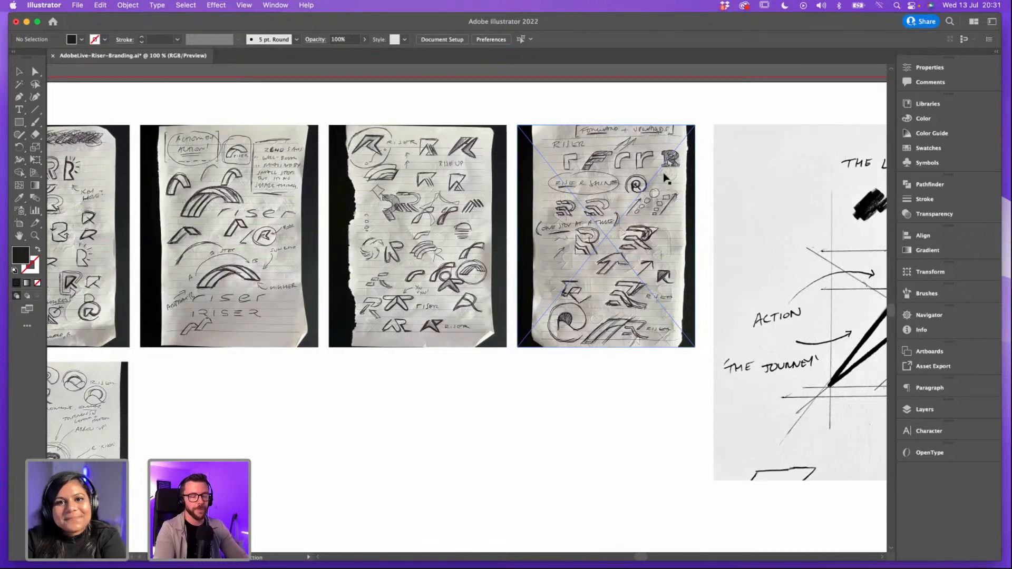
scroll(665, 182, right, 5)
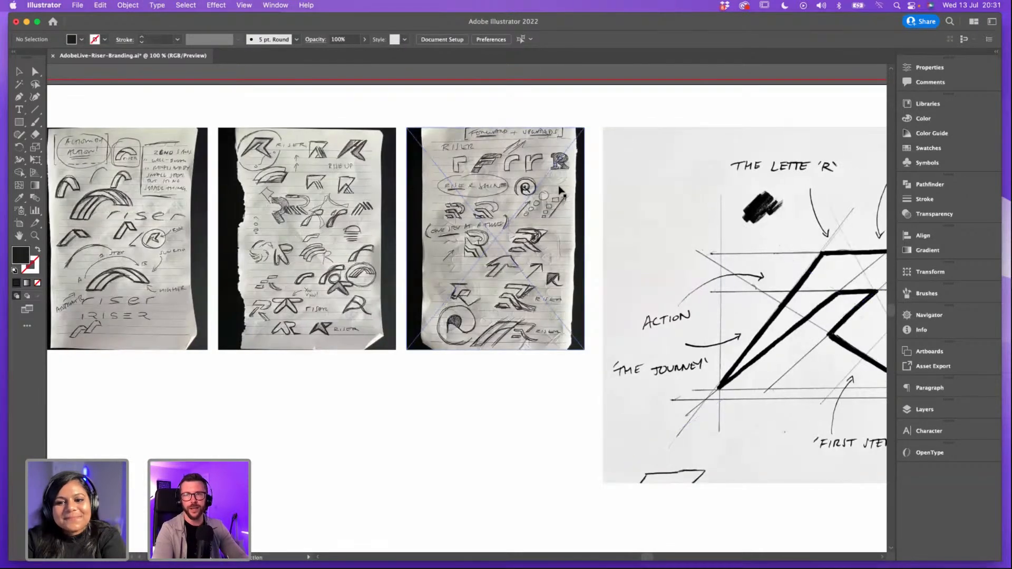
scroll(580, 189, right, 3)
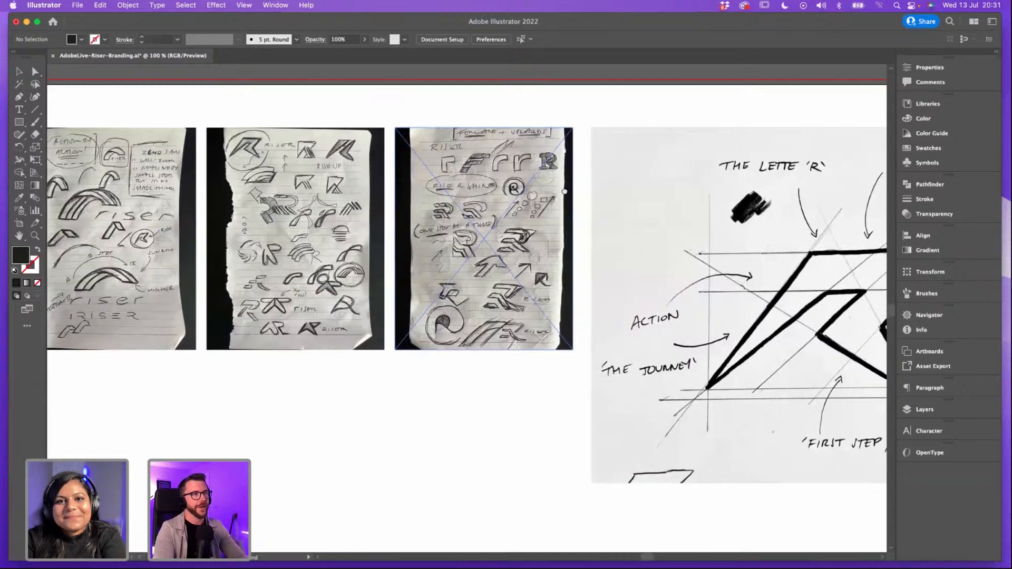
scroll(500, 186, right, 5)
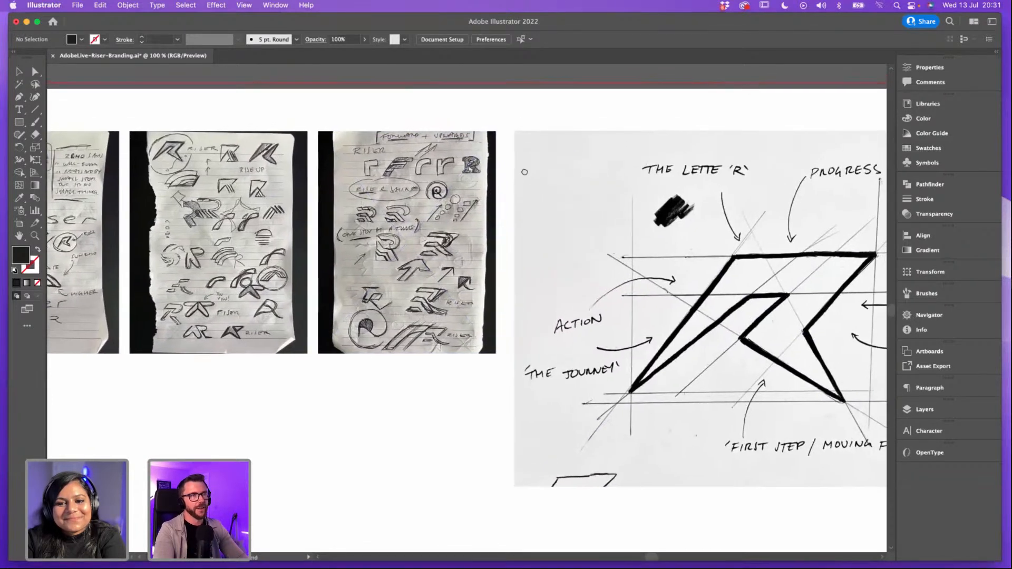
scroll(382, 183, up, 1)
scroll(382, 182, right, 3)
scroll(382, 183, down, 1)
click(420, 175)
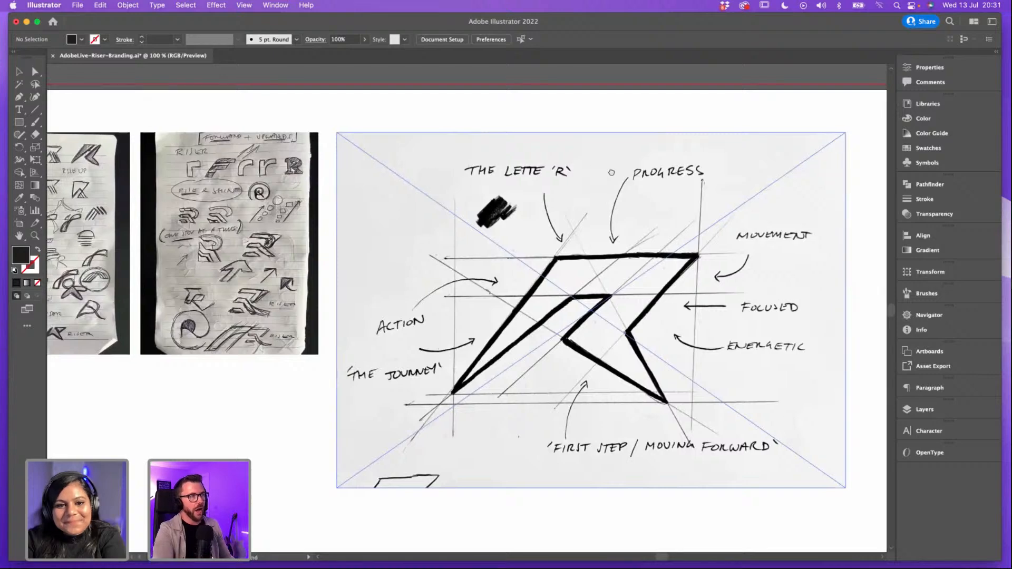
Step: Revisit the fourth sketch page's circled R mark and the third page's arch and circled R sketches at 200%
scroll(323, 176, left, 9)
click(323, 177)
key(super+equal)
key(super+equal)
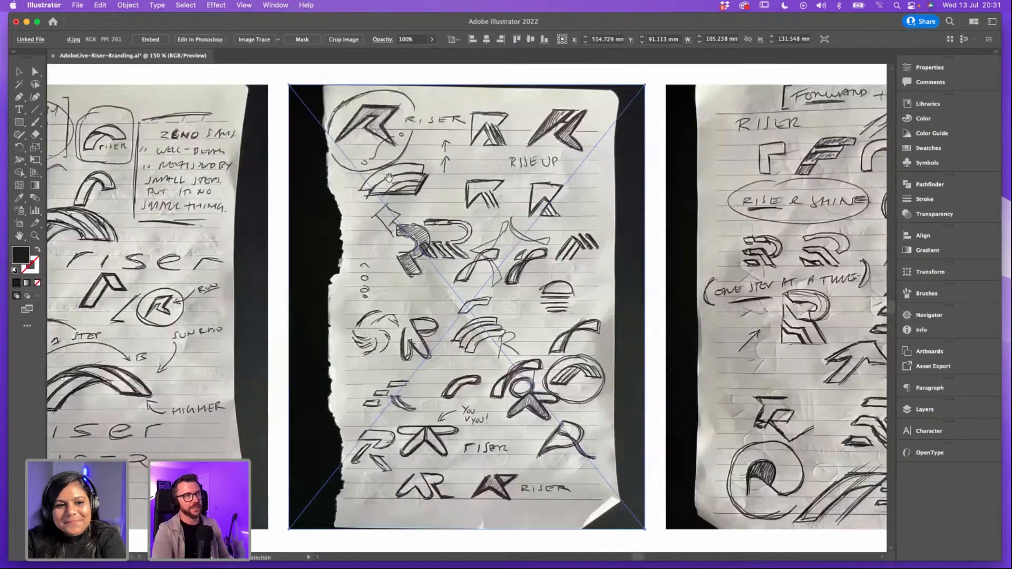
scroll(554, 182, left, 2)
scroll(553, 182, down, 3)
scroll(554, 182, right, 3)
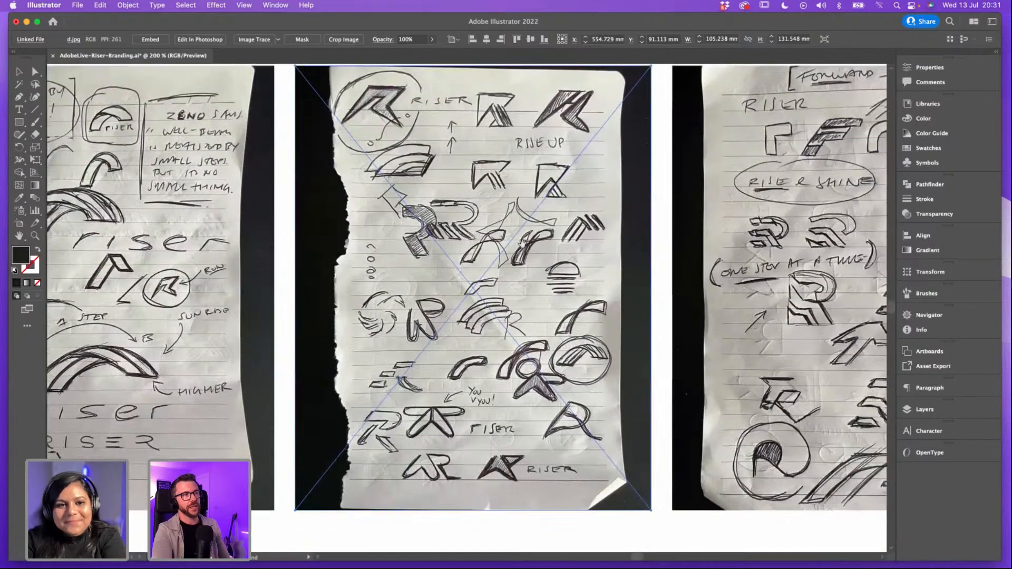
scroll(633, 208, left, 5)
drag(533, 252, 682, 294)
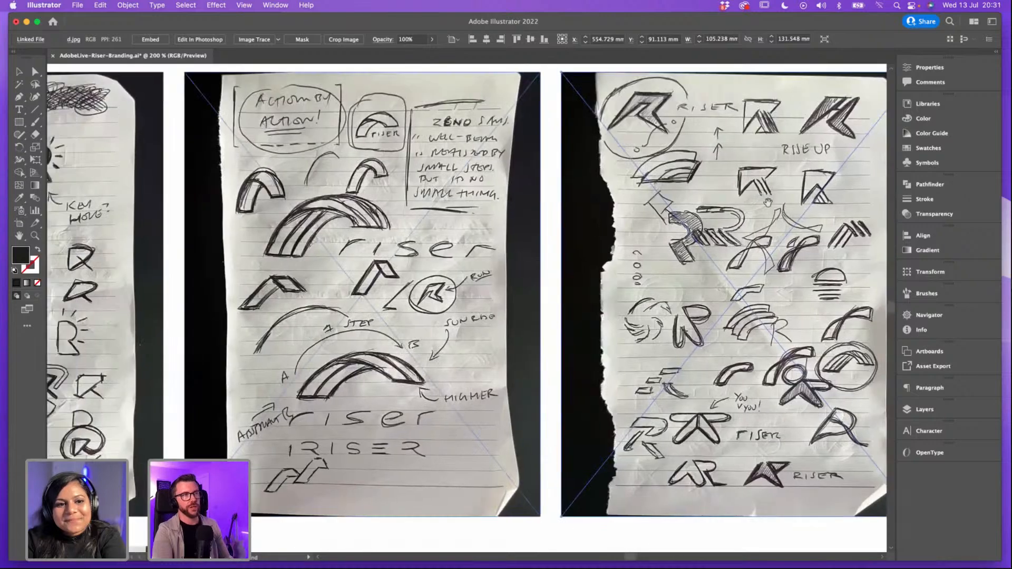
Step: Select the large annotated R drawing beyond the fifth sketch page and view it whole at 100%
drag(768, 203, 508, 221)
drag(880, 211, 388, 186)
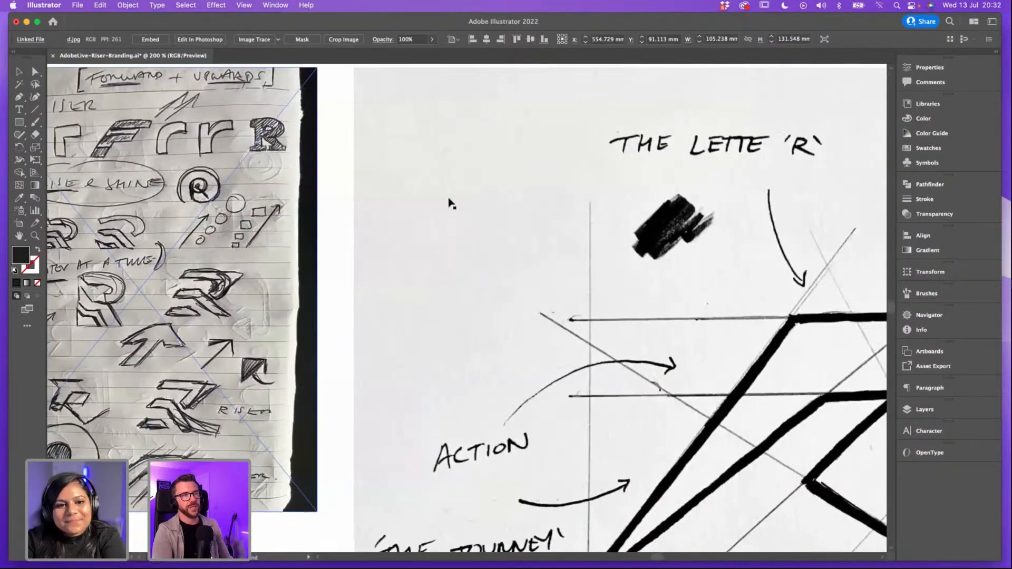
drag(680, 226, 492, 213)
click(493, 213)
key(super+minus)
key(super+minus)
scroll(489, 207, left, 2)
scroll(489, 208, down, 1)
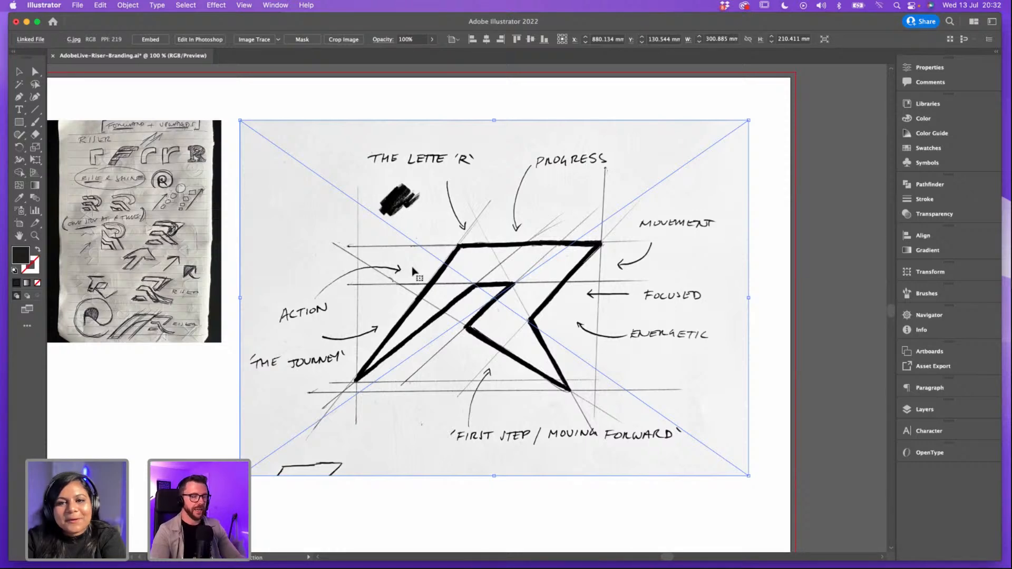
Step: Study the annotated R drawing's construction lines and its action, journey, progress and movement notes at 100%, then deselect it
key(super+minus)
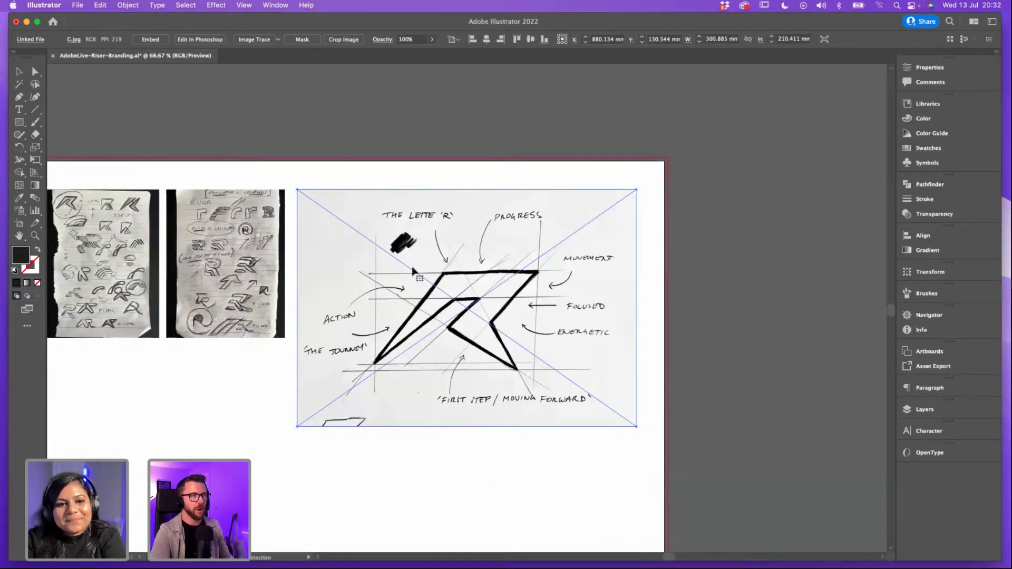
key(super+equal)
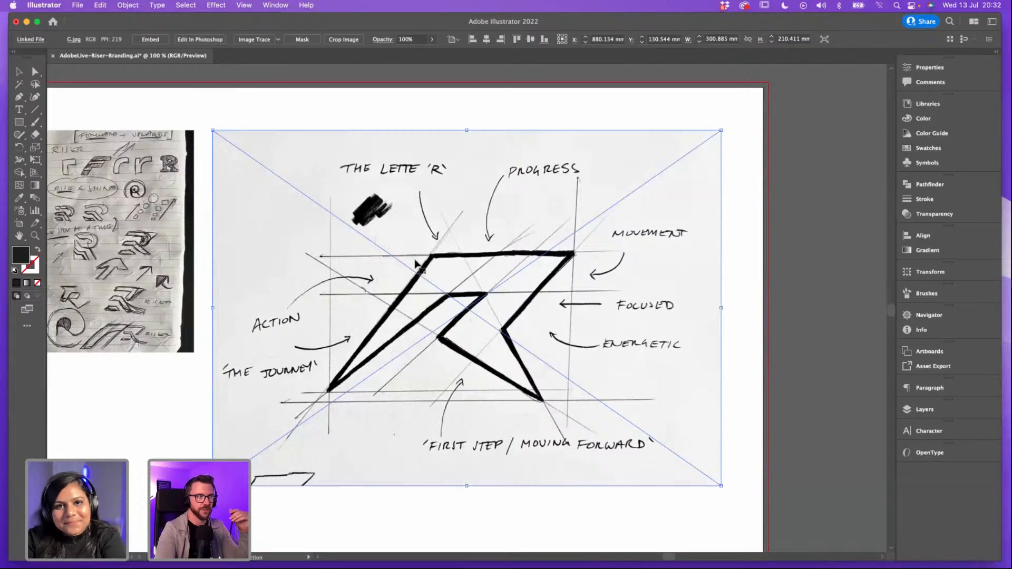
scroll(409, 269, down, 4)
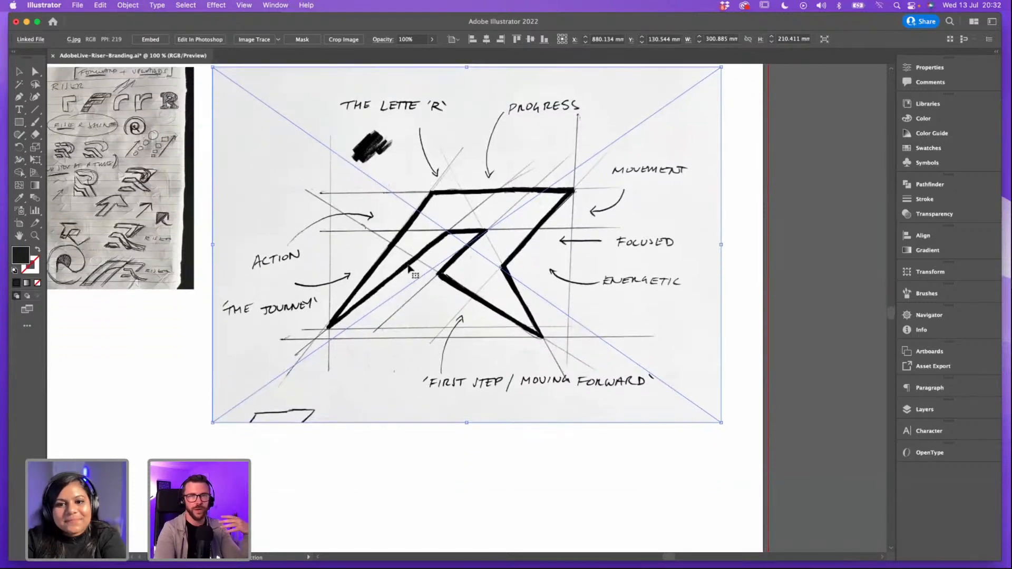
scroll(409, 269, up, 1)
click(160, 357)
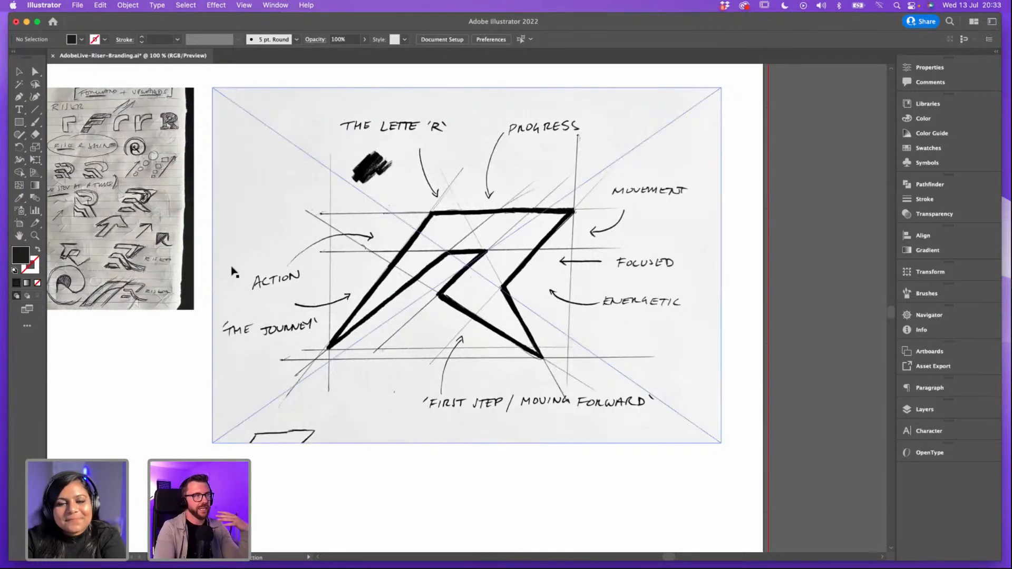
Step: Examine the annotated R drawing's construction lines and notes at 150%, and deselect it
scroll(232, 272, left, 2)
scroll(431, 287, right, 3)
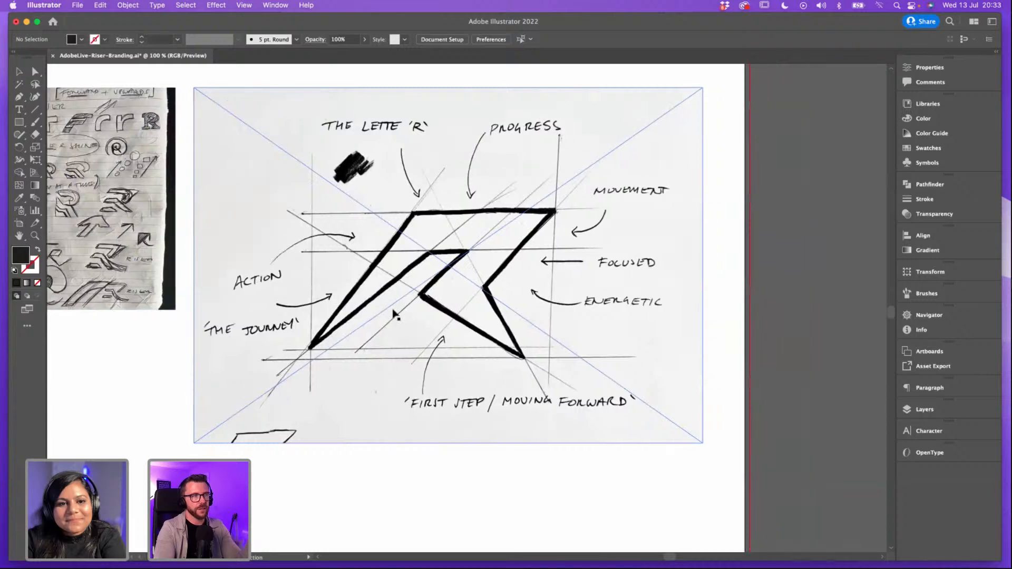
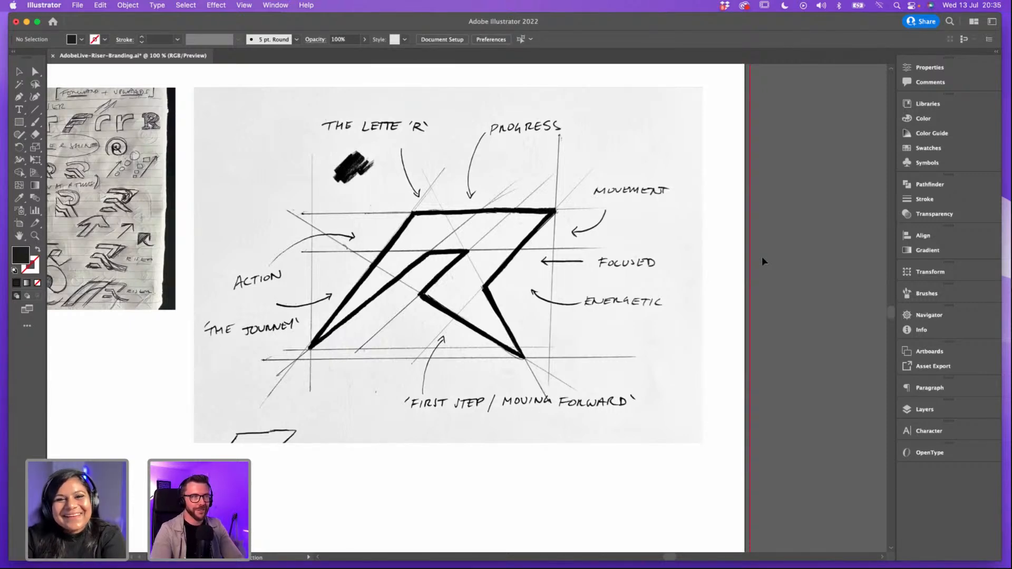
click(500, 348)
key(super+=)
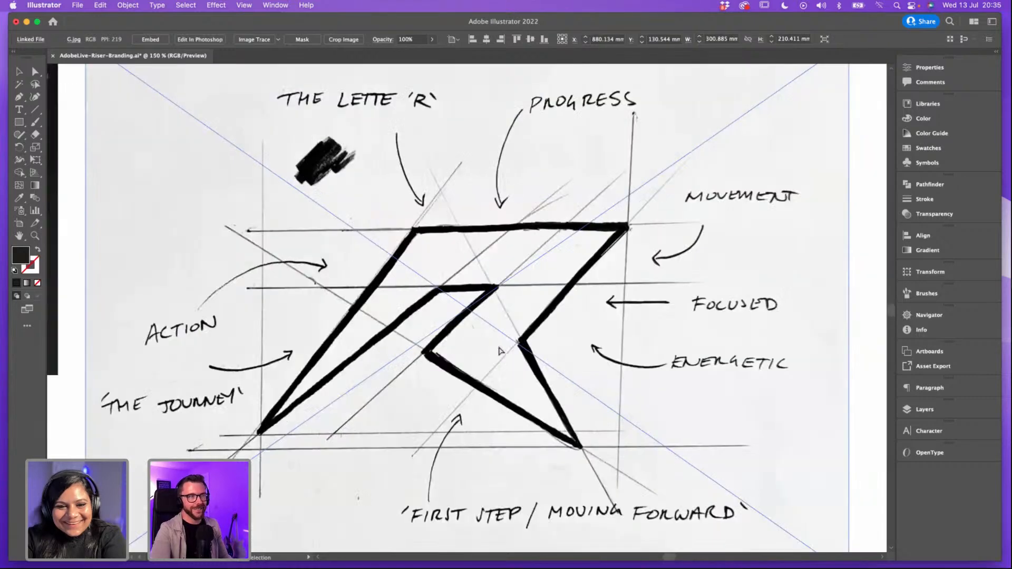
key(super+-)
click(170, 415)
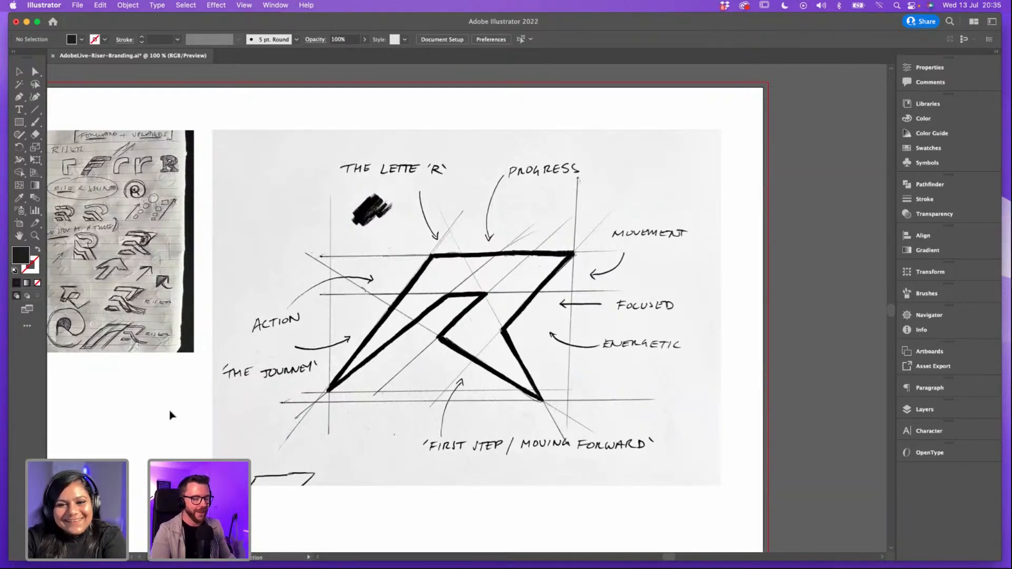
Step: View the annotated R drawing beside the neighbouring sketch pages at 66.67%
key(super+minus)
key(super+plus)
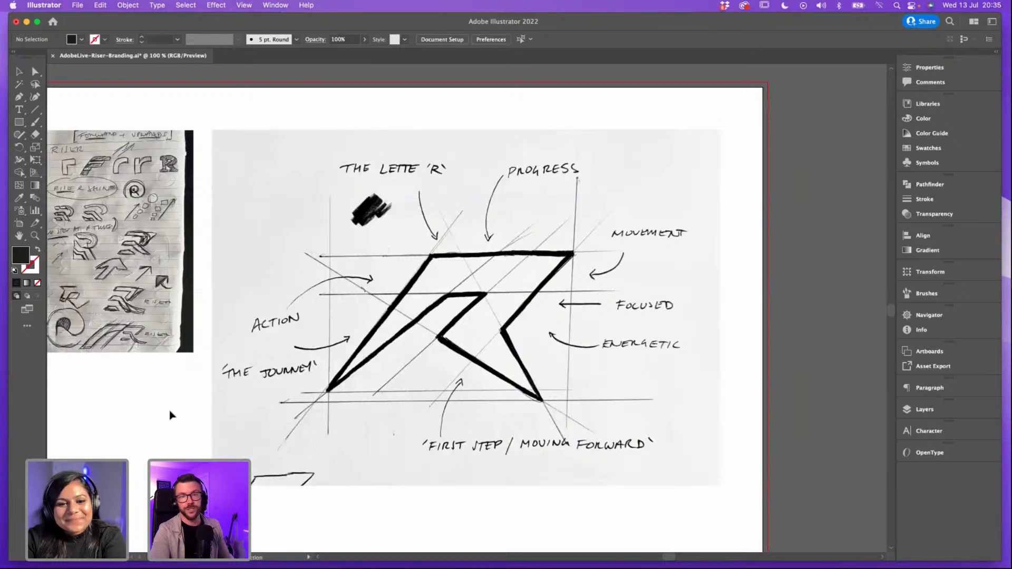
key(super+minus)
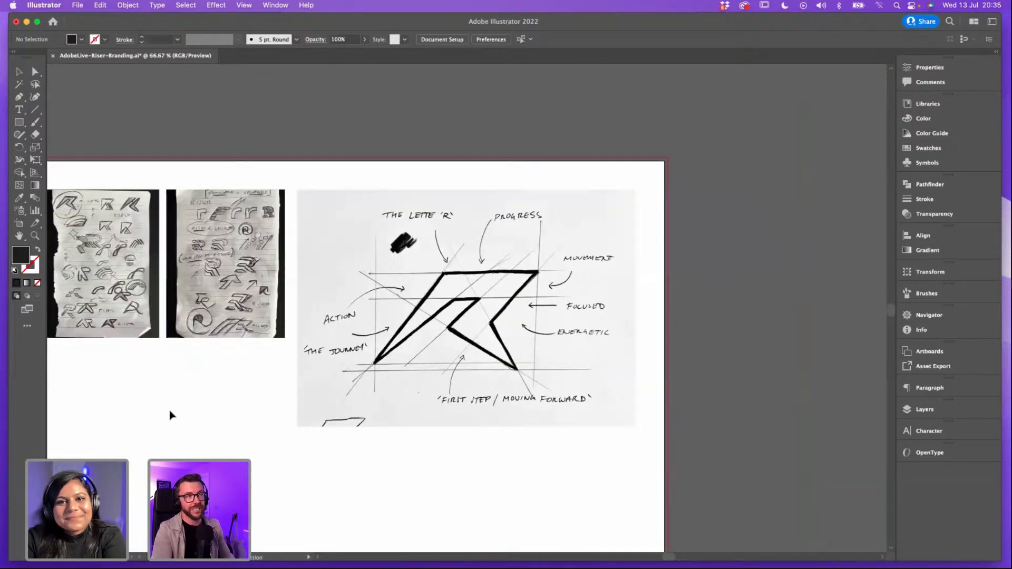
drag(223, 307, 541, 287)
mouse_move(271, 296)
mouse_down()
mouse_move(695, 225)
mouse_move(674, 177)
mouse_up()
drag(757, 226, 251, 303)
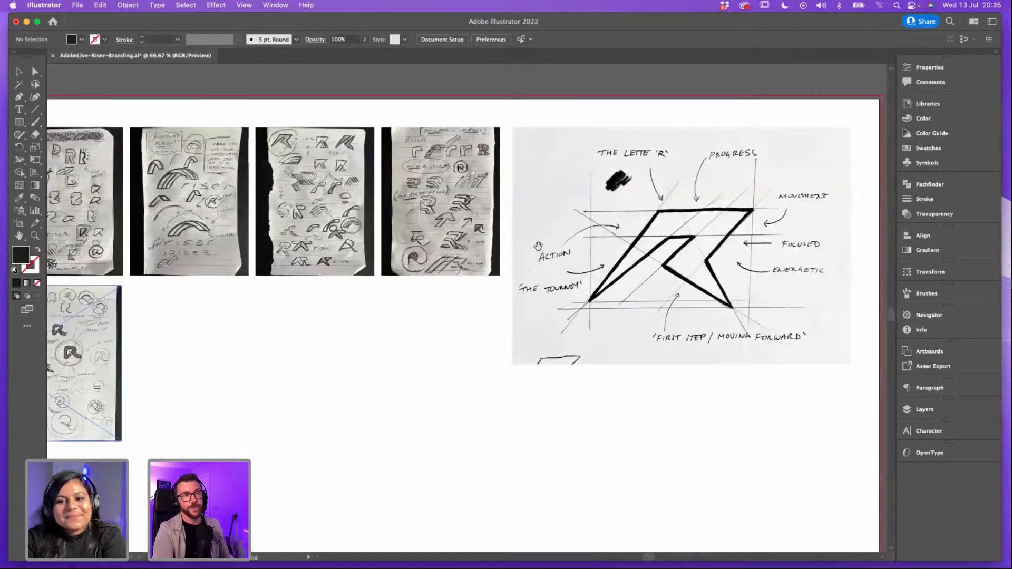
drag(538, 246, 338, 257)
click(492, 255)
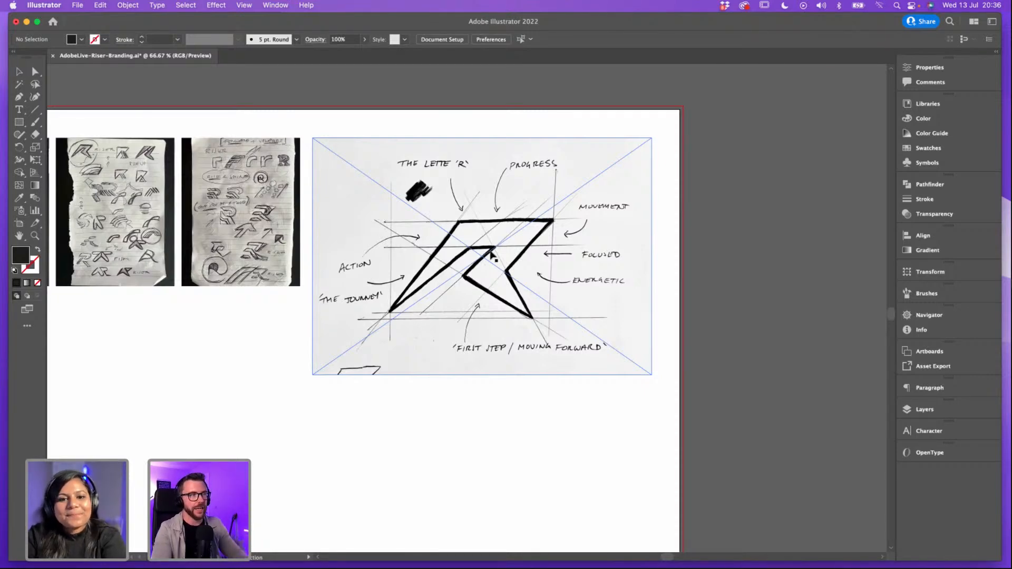
click(334, 395)
scroll(295, 351, up, 1)
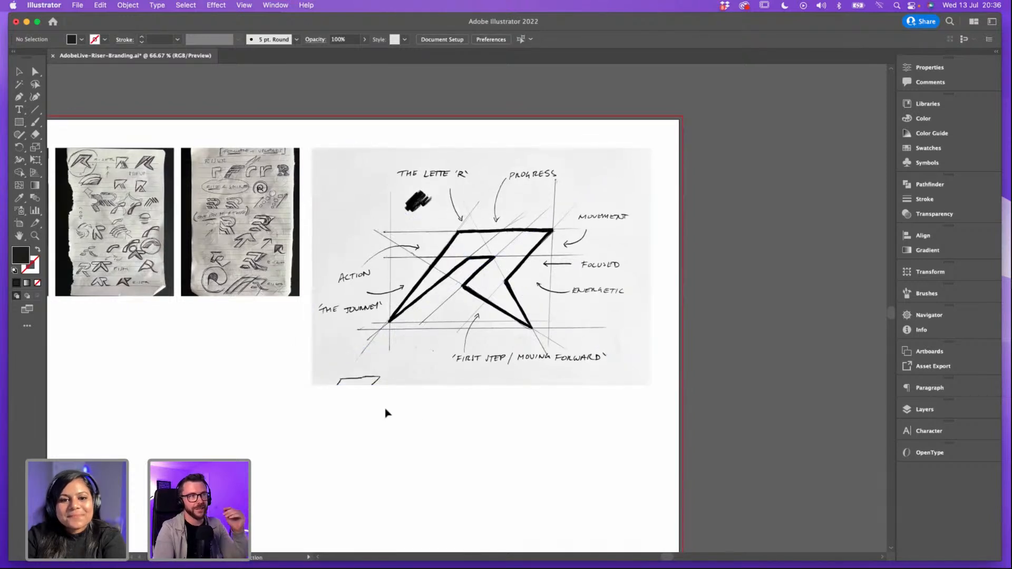
click(412, 350)
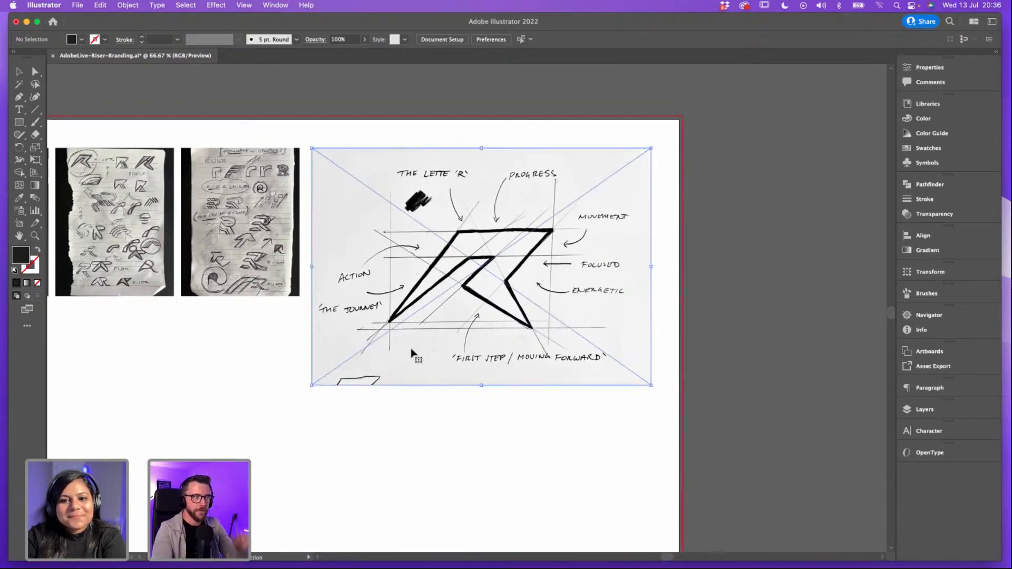
click(385, 417)
drag(310, 381, 329, 380)
scroll(368, 341, left, 6)
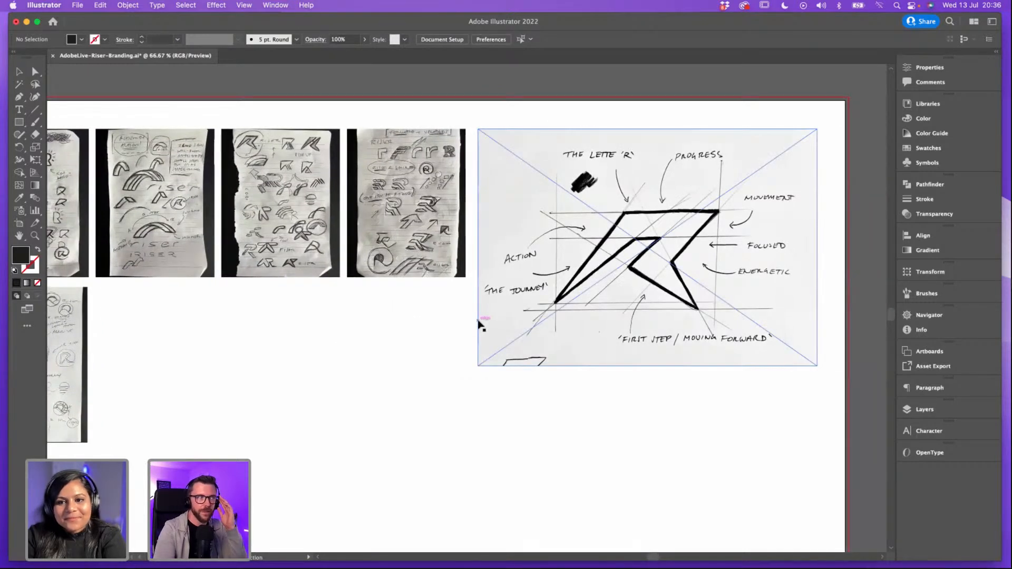
scroll(483, 325, right, 1)
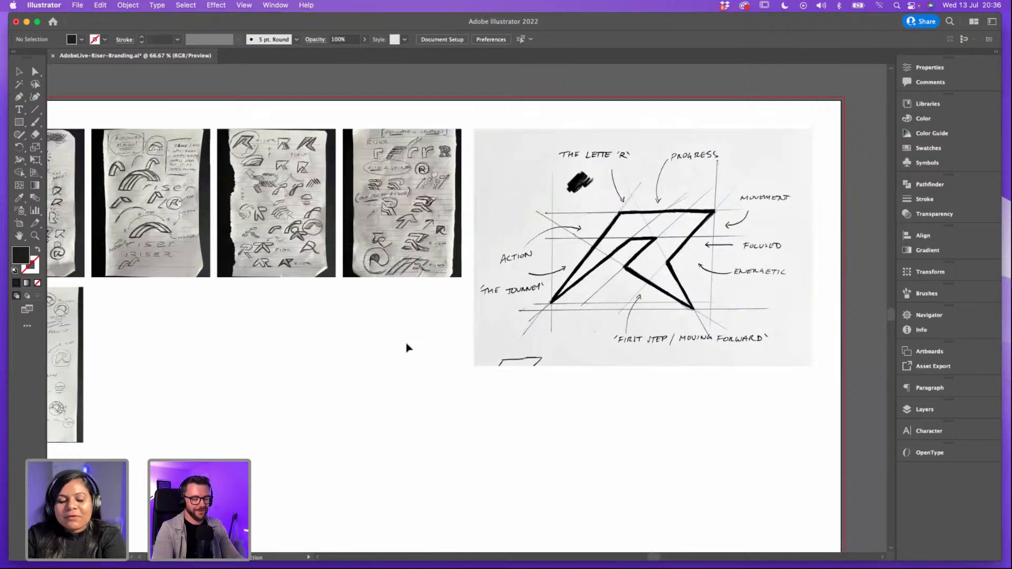
Step: View all the sketch pages together with the annotated R drawing at 50%, leaving nothing selected
key(super+minus)
drag(407, 348, 519, 322)
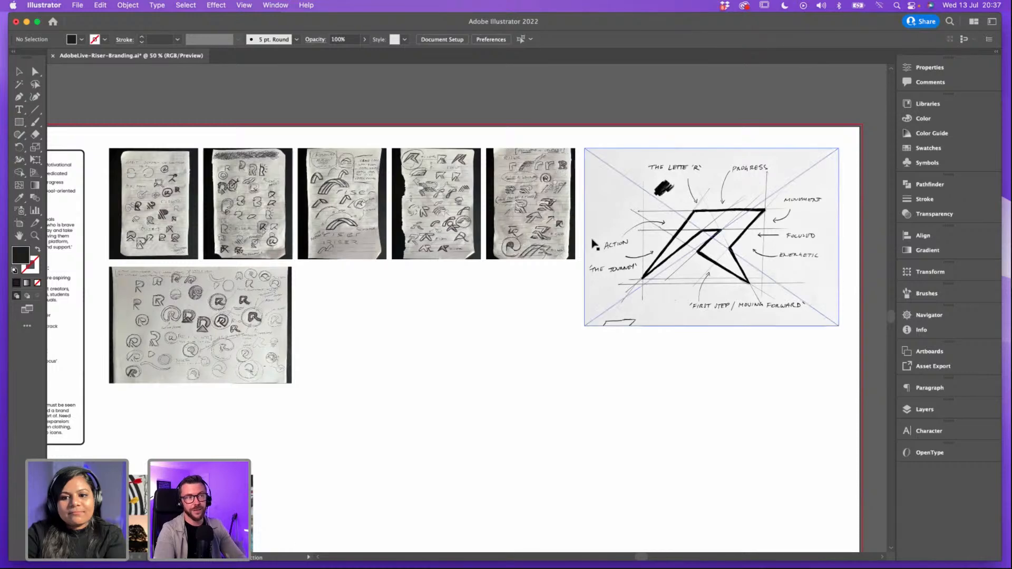
click(632, 279)
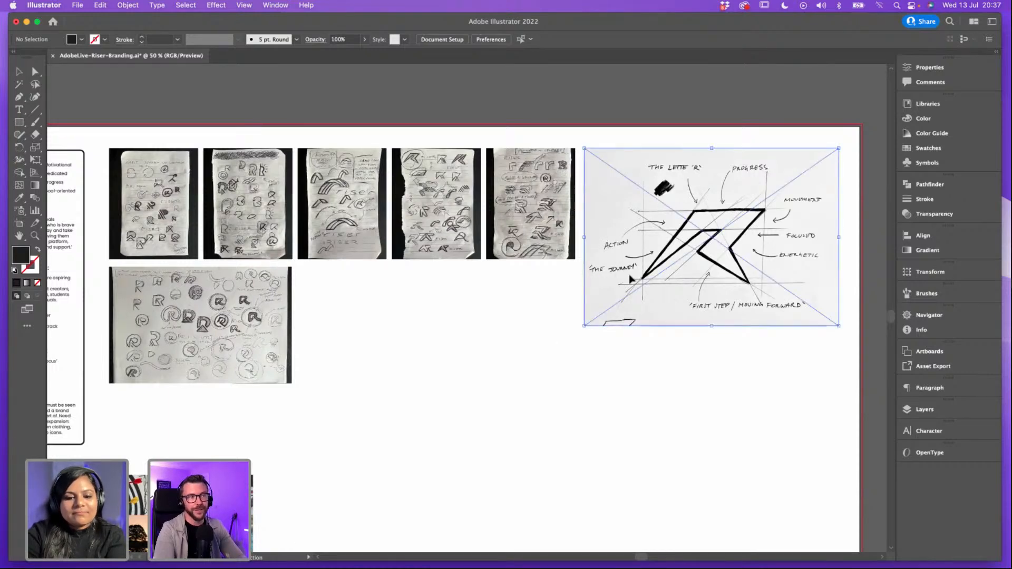
click(583, 326)
click(569, 332)
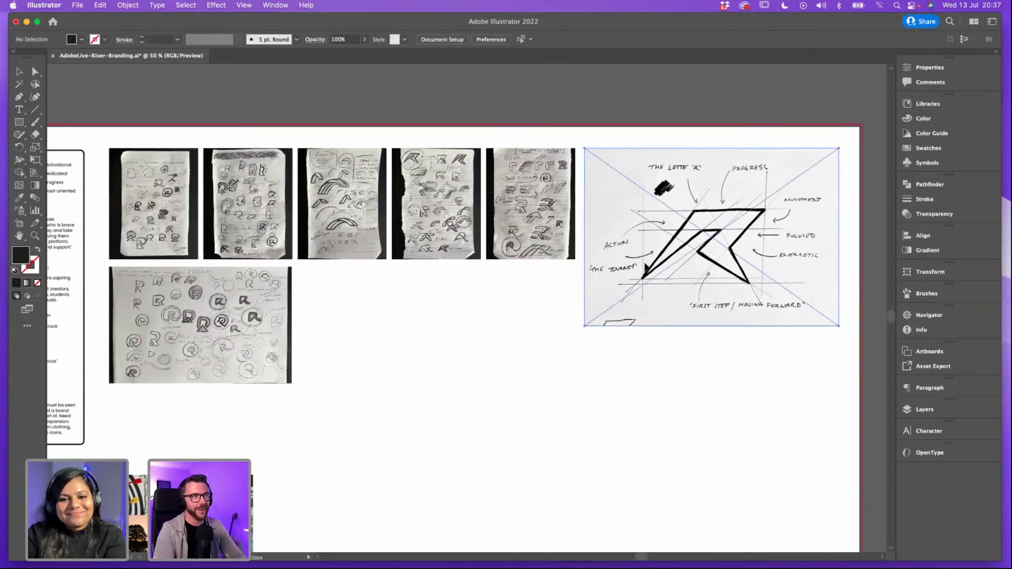
click(524, 320)
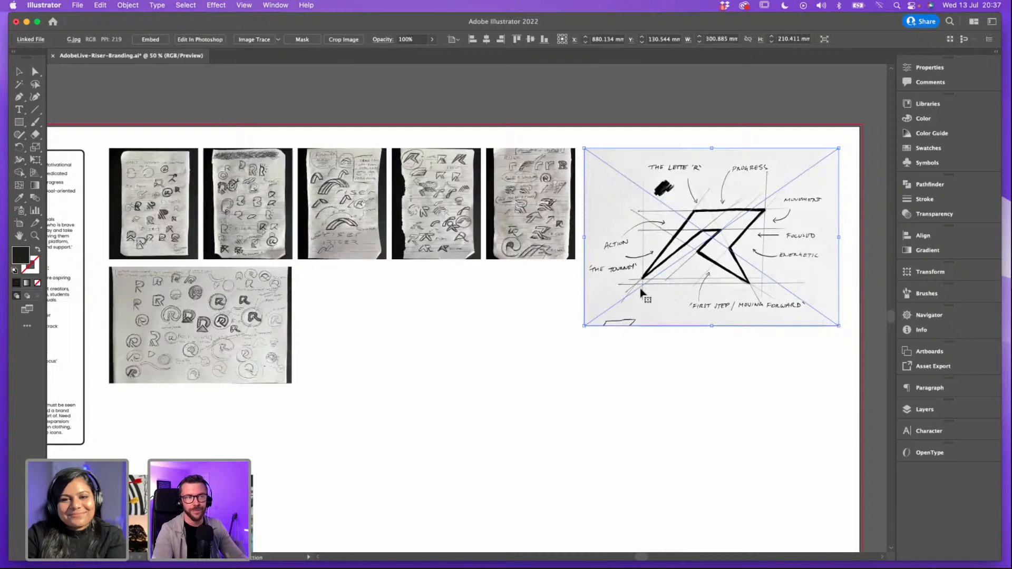
click(569, 335)
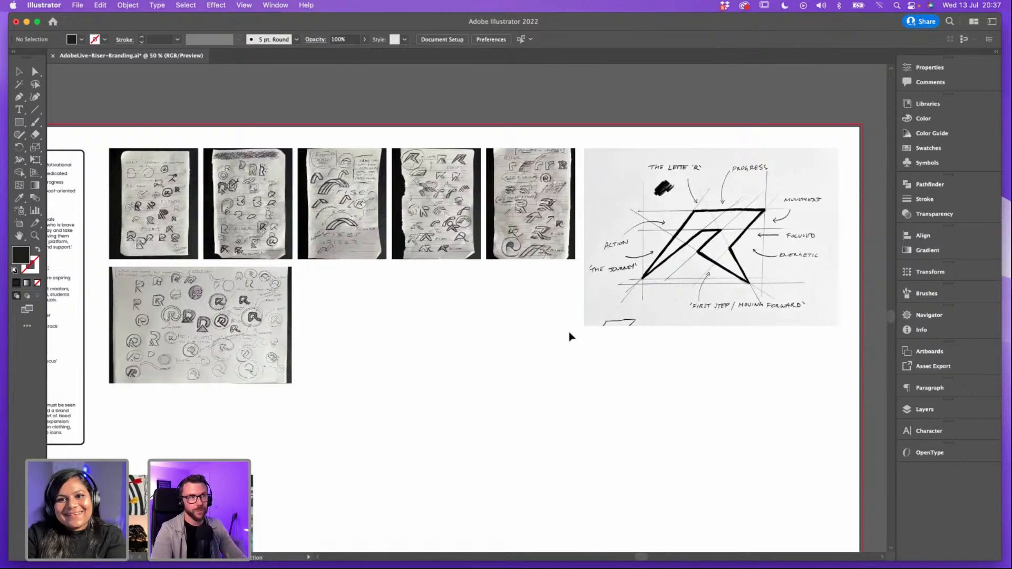
Step: Select the annotated R drawing and look back over the row of sketch pages at 66.67%, ending at the drawing
click(592, 296)
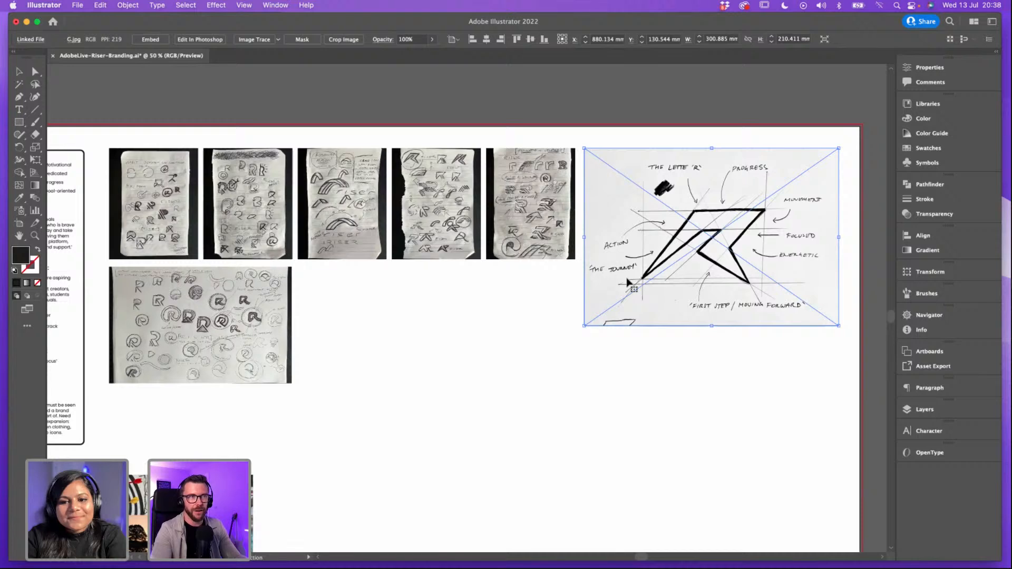
key(super+equal)
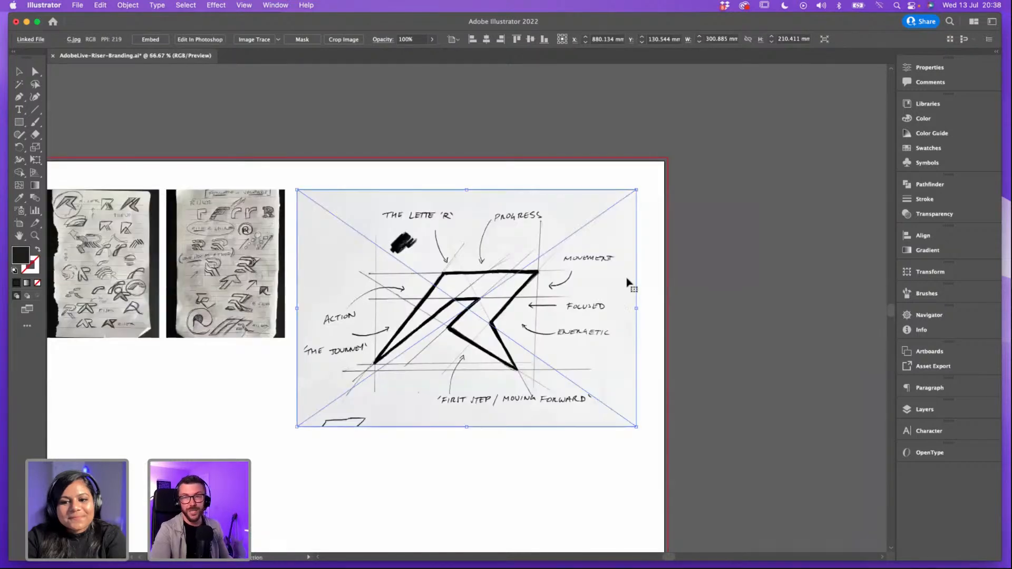
scroll(580, 275, left, 5)
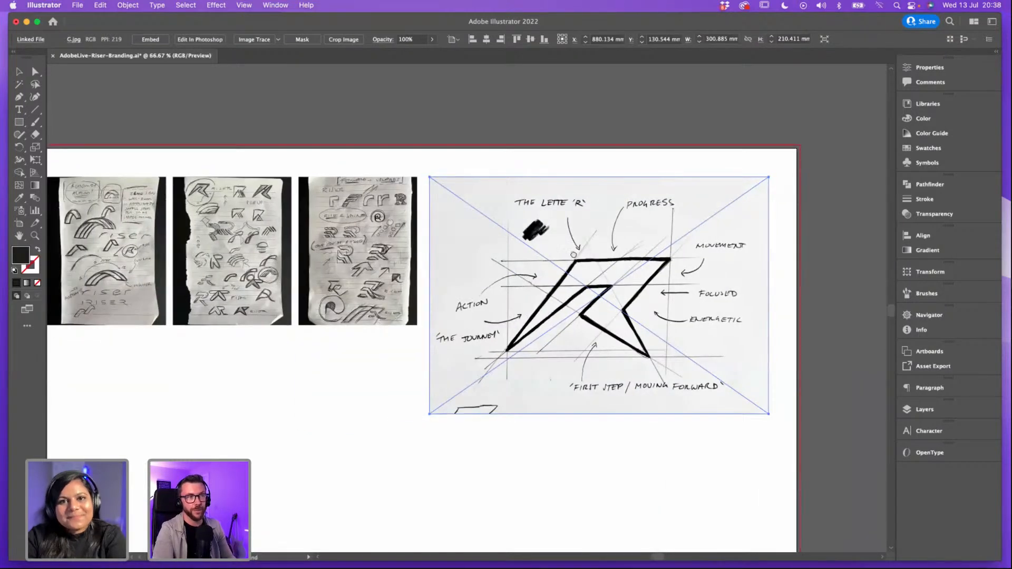
scroll(527, 262, down, 2)
scroll(527, 262, left, 2)
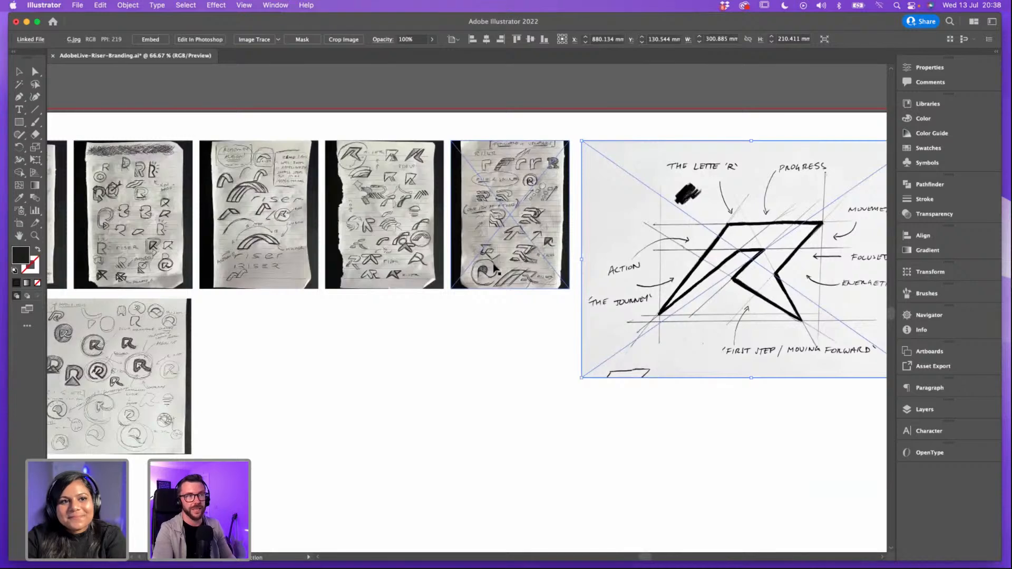
scroll(516, 264, left, 5)
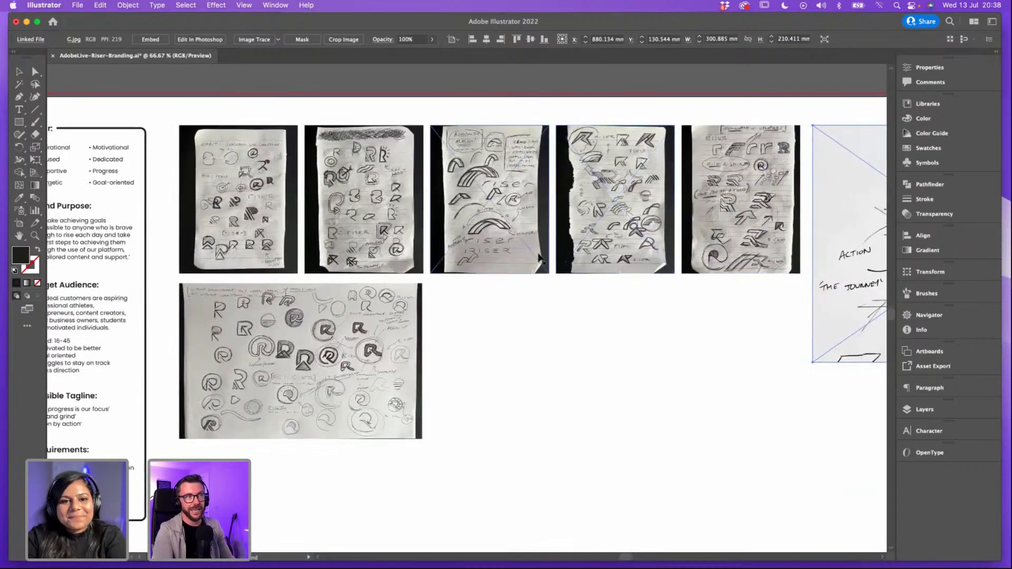
scroll(559, 245, right, 2)
scroll(559, 245, down, 1)
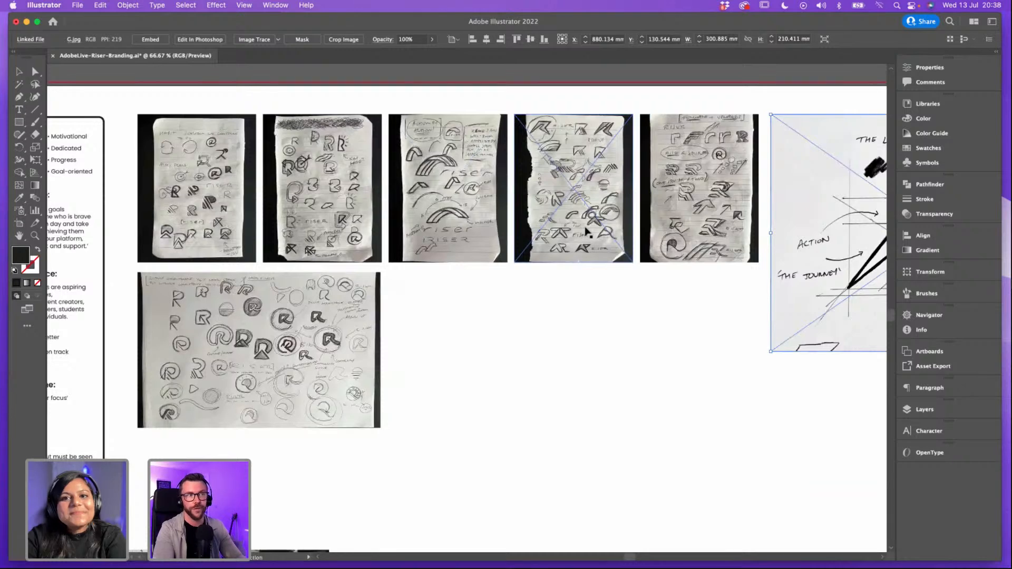
scroll(685, 237, right, 3)
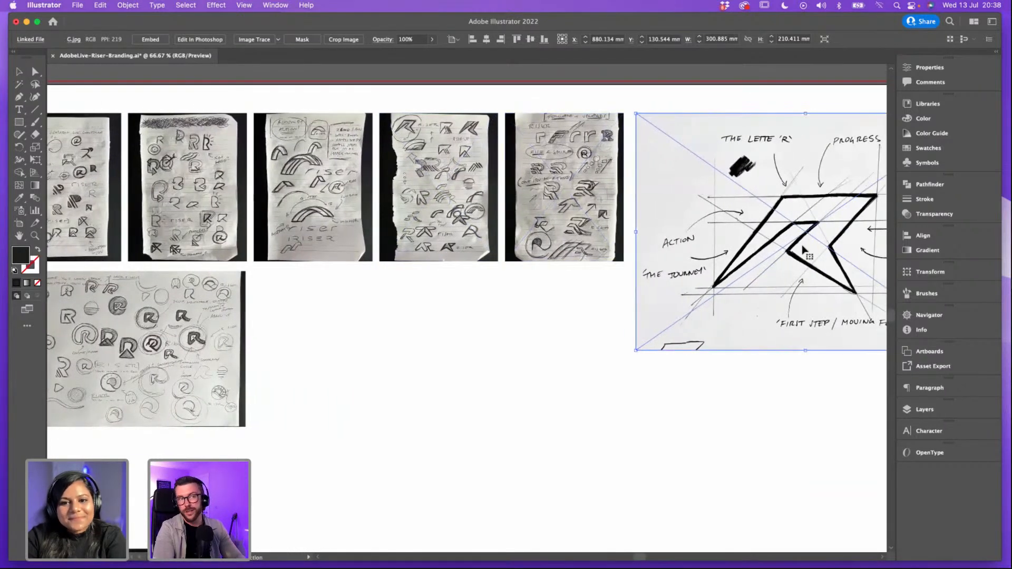
scroll(794, 248, right, 2)
scroll(725, 250, right, 1)
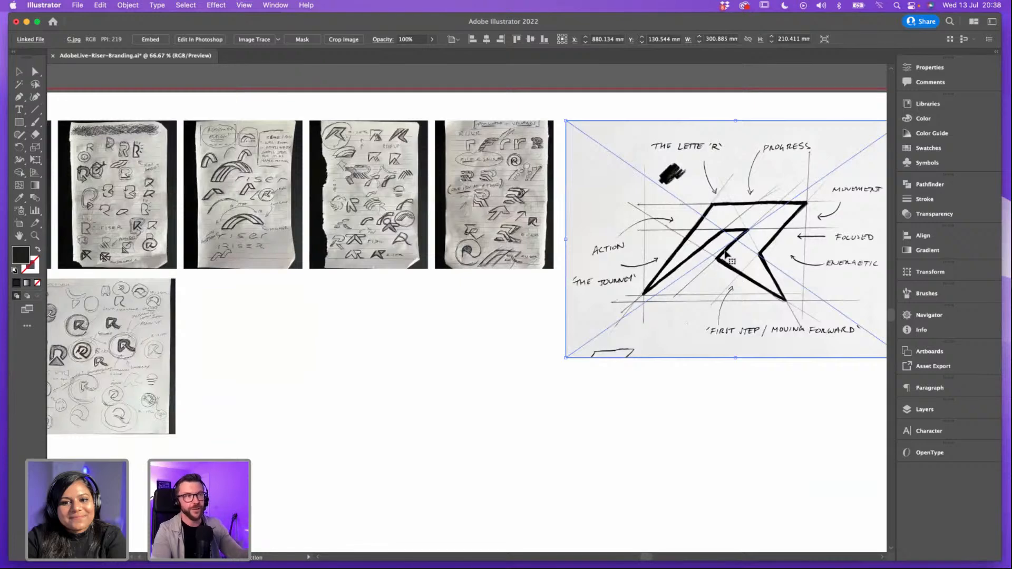
Step: Duplicate the annotated R drawing into the space below the fourth and fifth sketch pages and show the copy at 100%
key(super+minus)
key(super+equal)
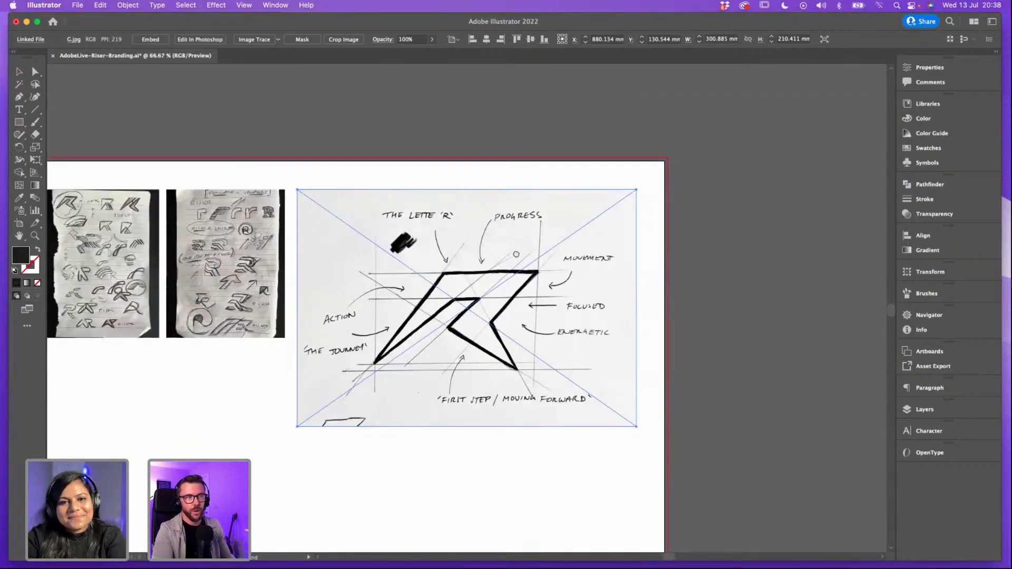
drag(561, 233, 591, 210)
scroll(591, 210, left, 5)
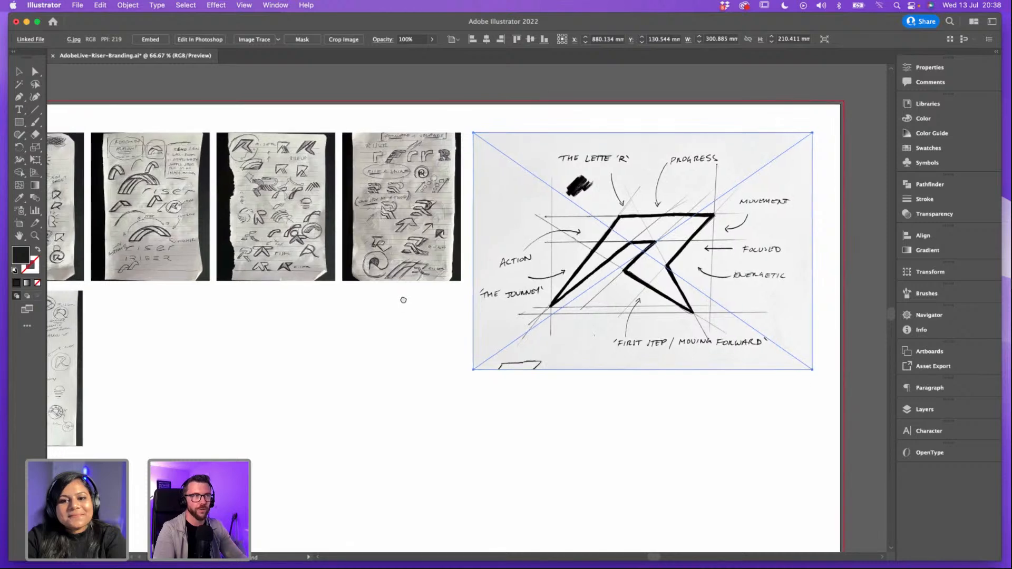
scroll(402, 296, left, 2)
drag(416, 293, 455, 288)
click(467, 307)
click(695, 265)
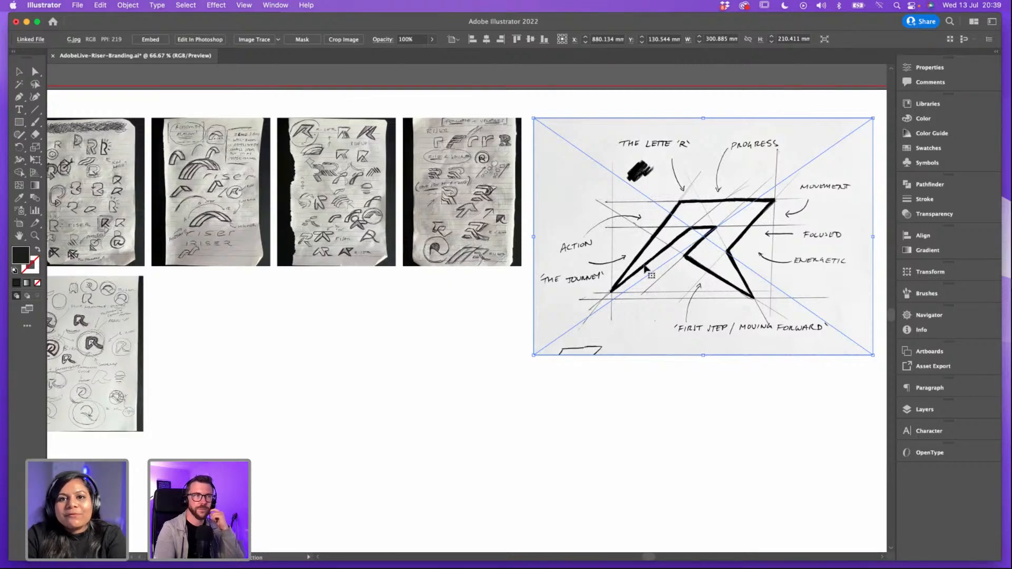
drag(697, 257, 389, 414)
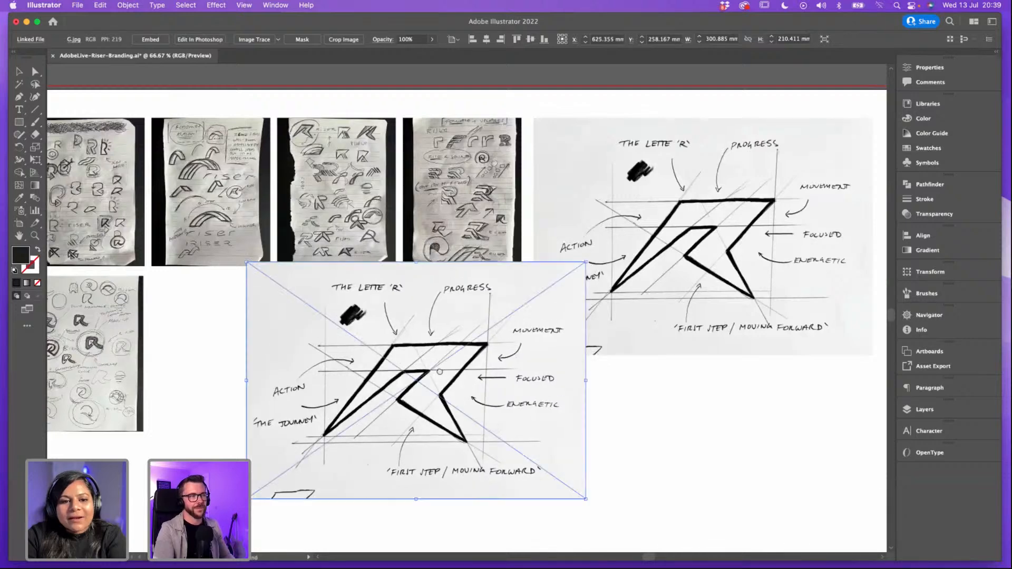
drag(465, 320, 506, 208)
key(super+plus)
drag(468, 303, 450, 291)
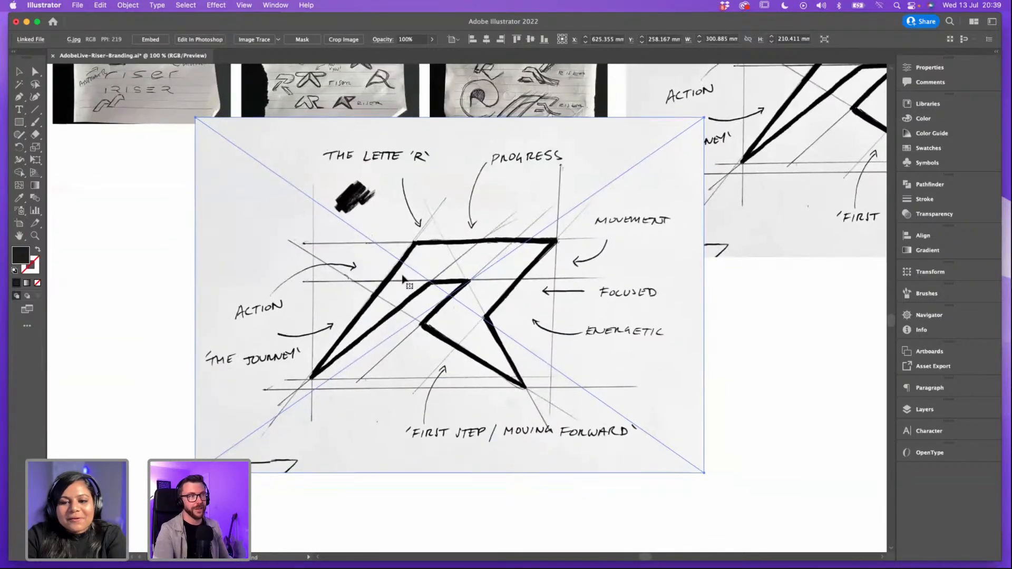
Step: Draw a rectangle around the R mark on the copied drawing and use it as a clipping mask for the image
key(m)
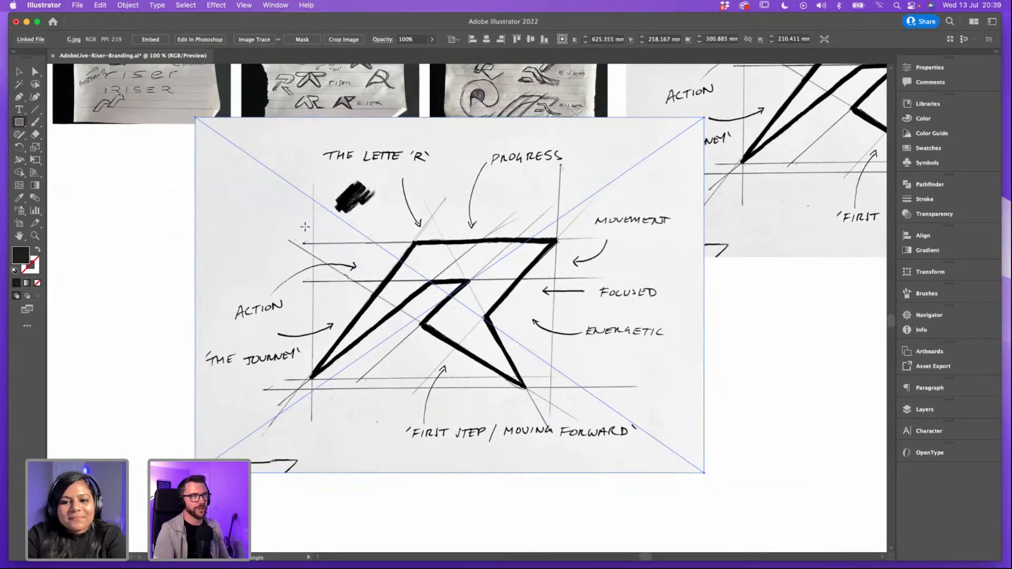
drag(305, 227, 566, 396)
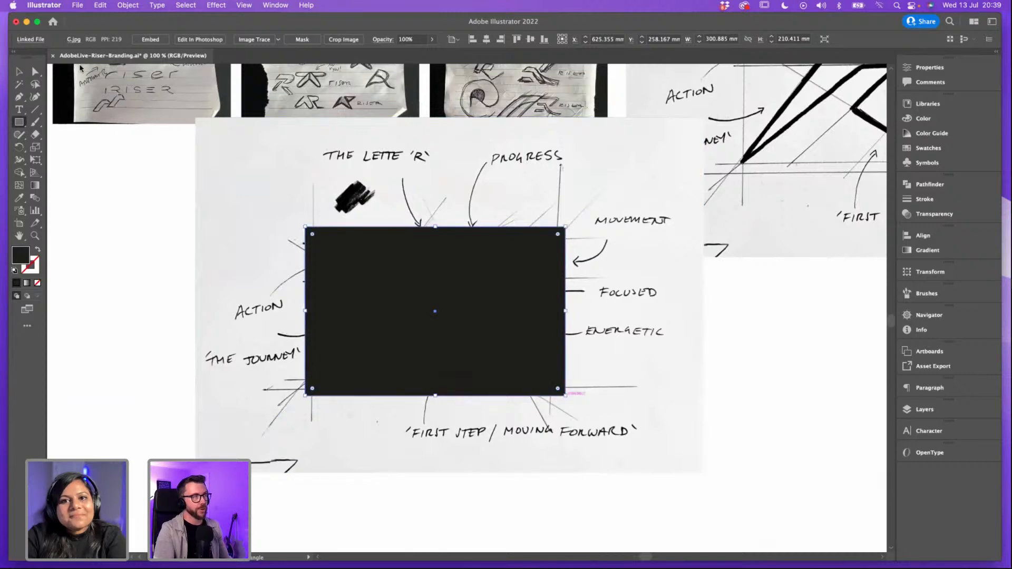
click(19, 71)
shift+click(464, 178)
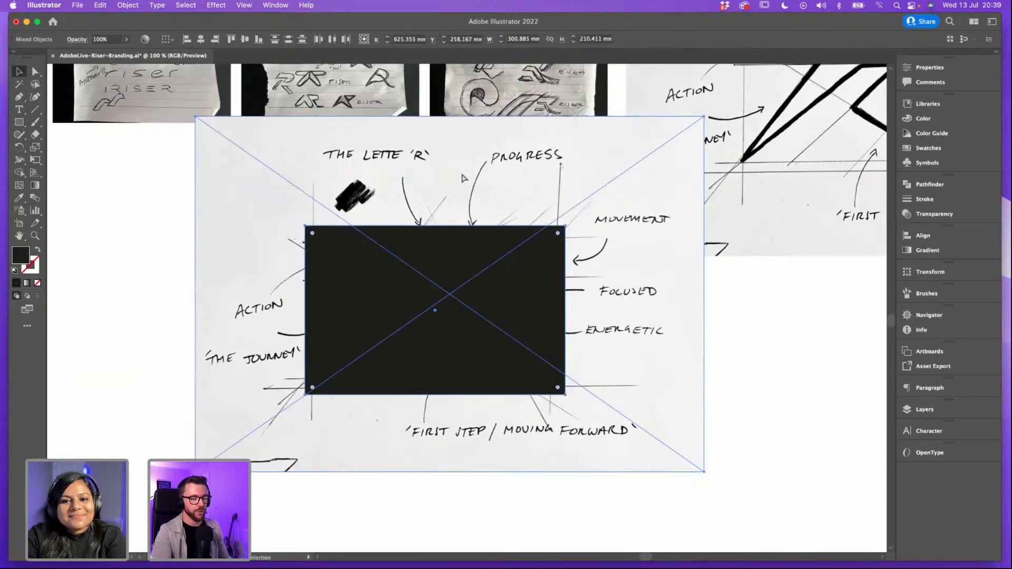
key(super+7)
Step: Isolate the clip group and scale the image inside it down from its centre to about 286 × 200 mm
double_click(497, 275)
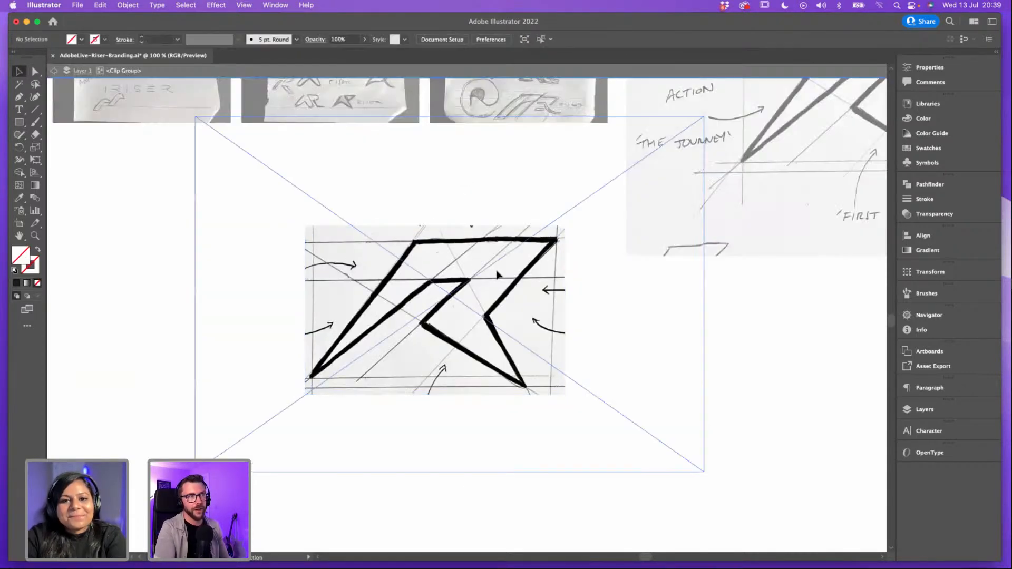
click(497, 274)
drag(704, 116, 688, 121)
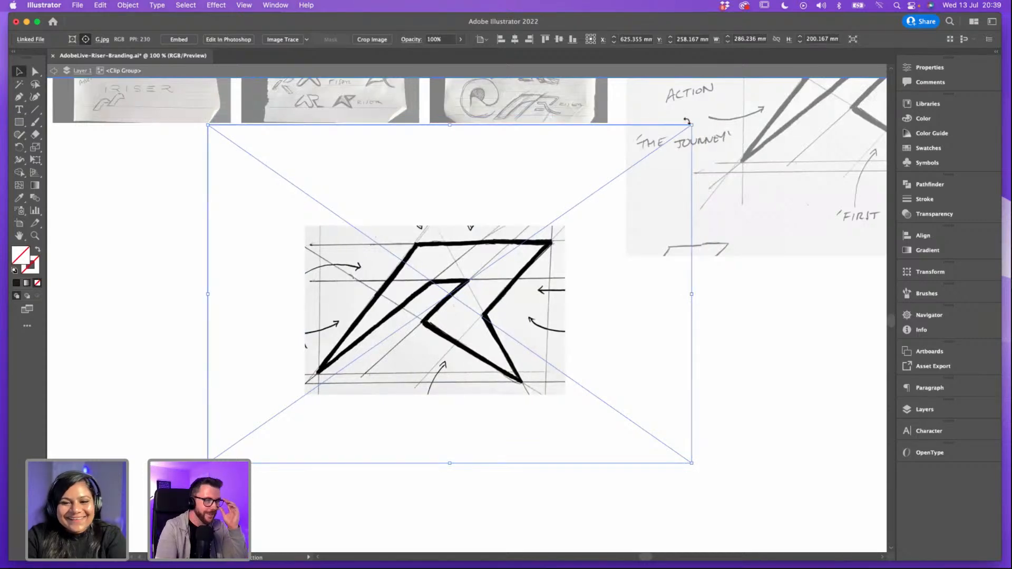
Step: Exit the clip group's isolation mode and select the cropped R drawing, showing it with the sketch pages at 50%
double_click(755, 353)
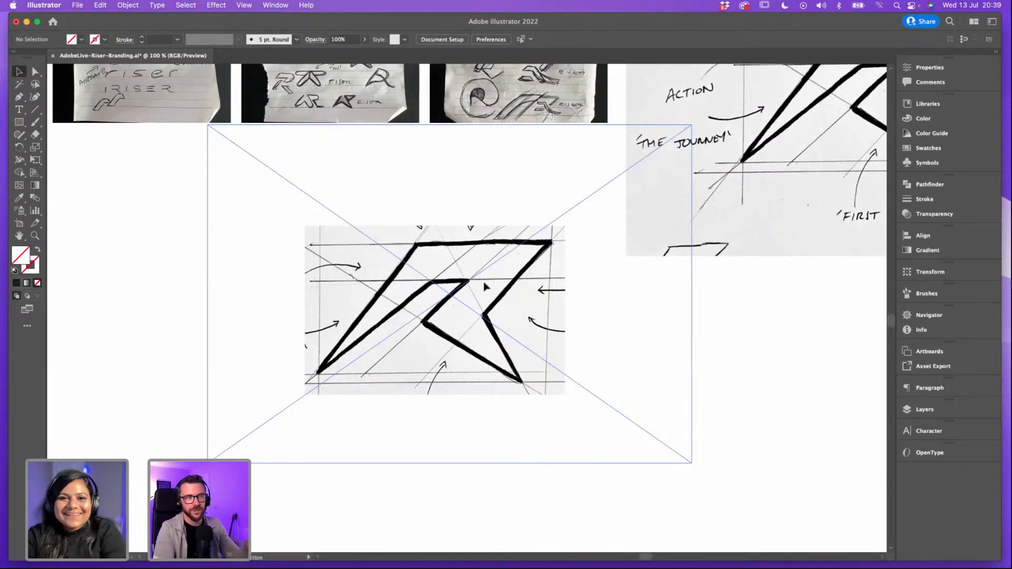
click(488, 301)
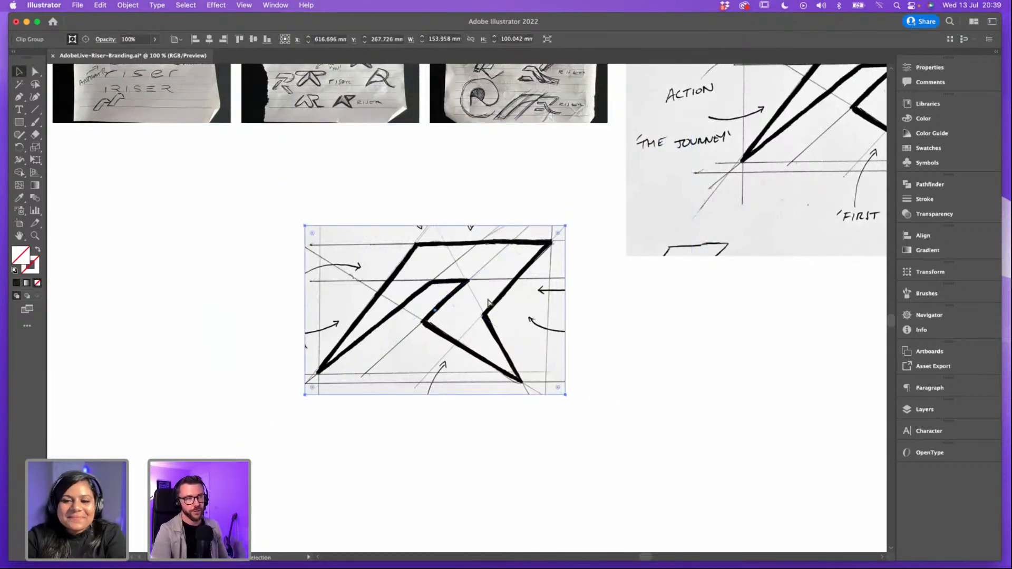
key(super+minus)
key(super+equal)
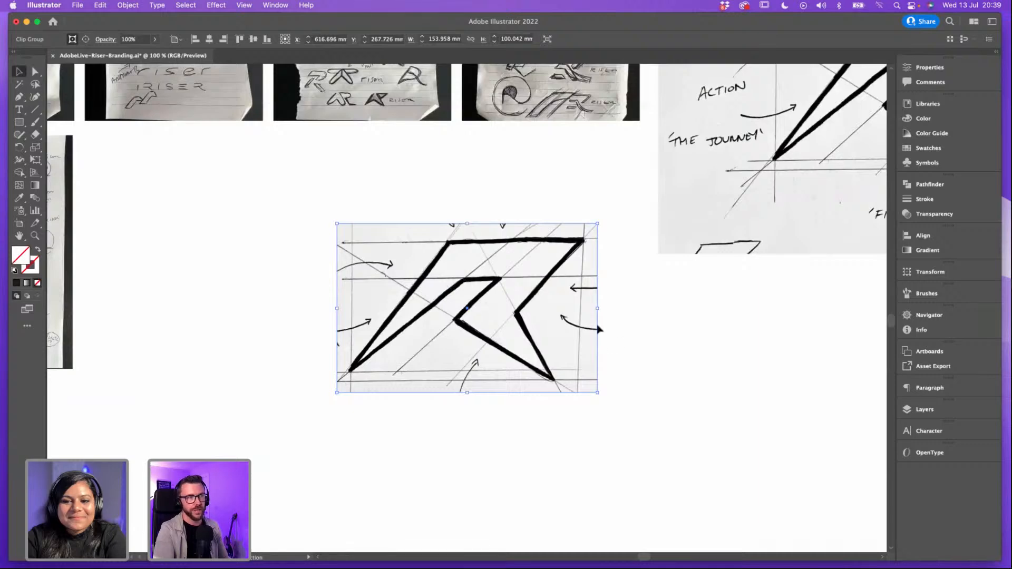
click(600, 326)
click(523, 318)
key(super+equal)
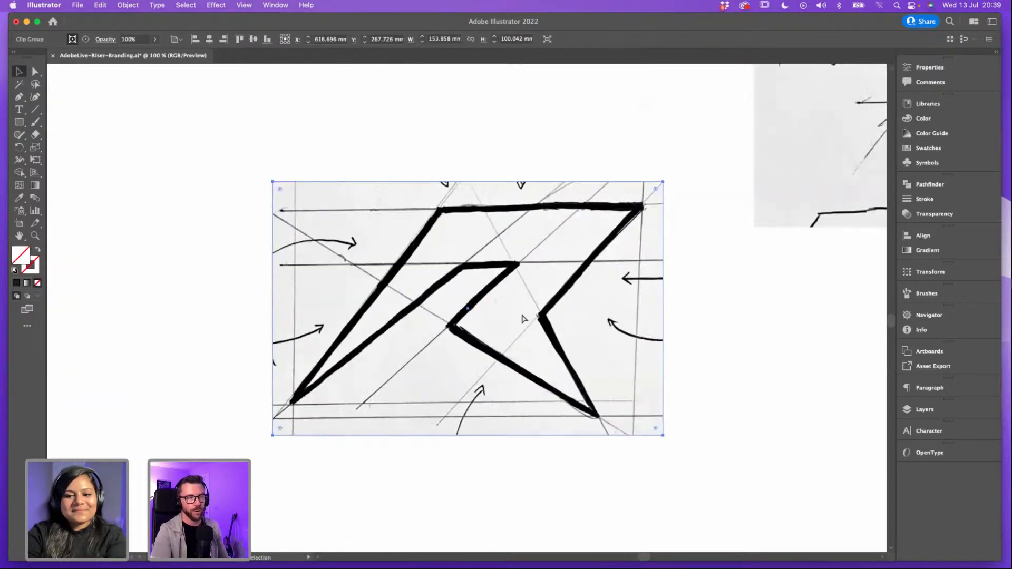
key(super+minus)
key(super+minus)
key(super+minus)
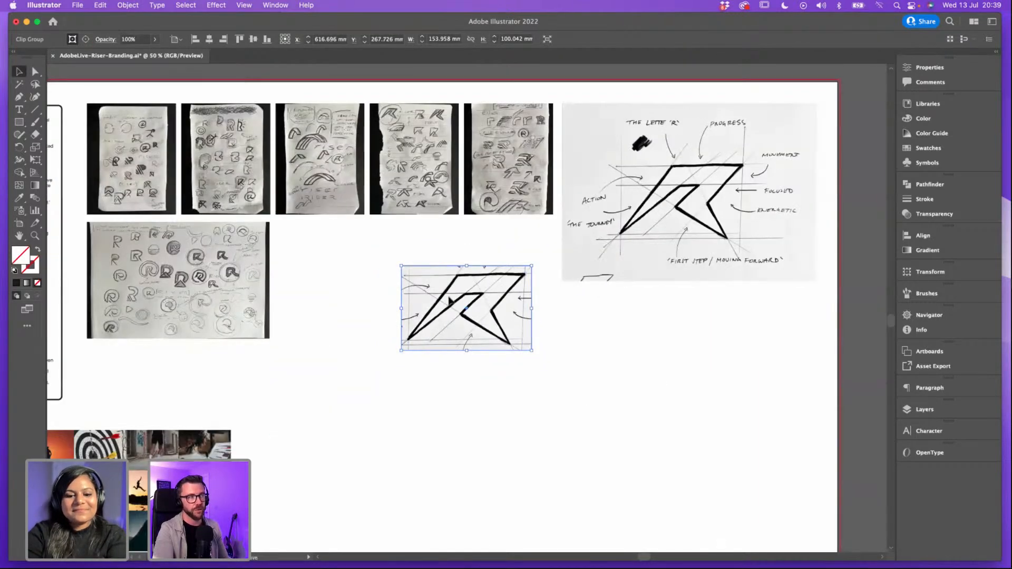
Step: Enlarge the cropped R drawing to about 186 × 121 mm and place it in the empty space beneath the sketch pages
drag(450, 301, 341, 261)
drag(420, 310, 484, 351)
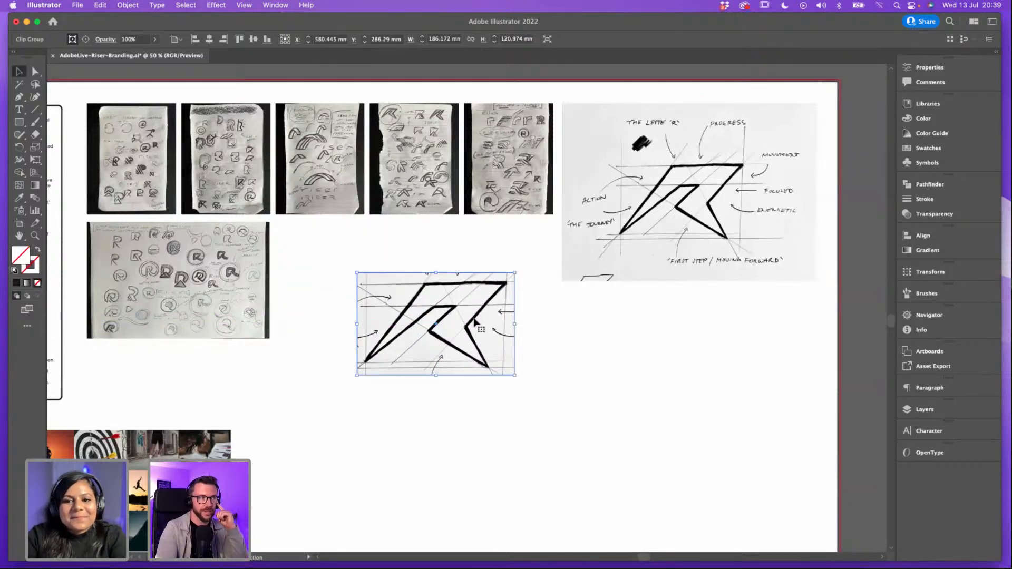
drag(487, 344, 450, 350)
key(super+plus)
drag(469, 300, 473, 340)
click(617, 327)
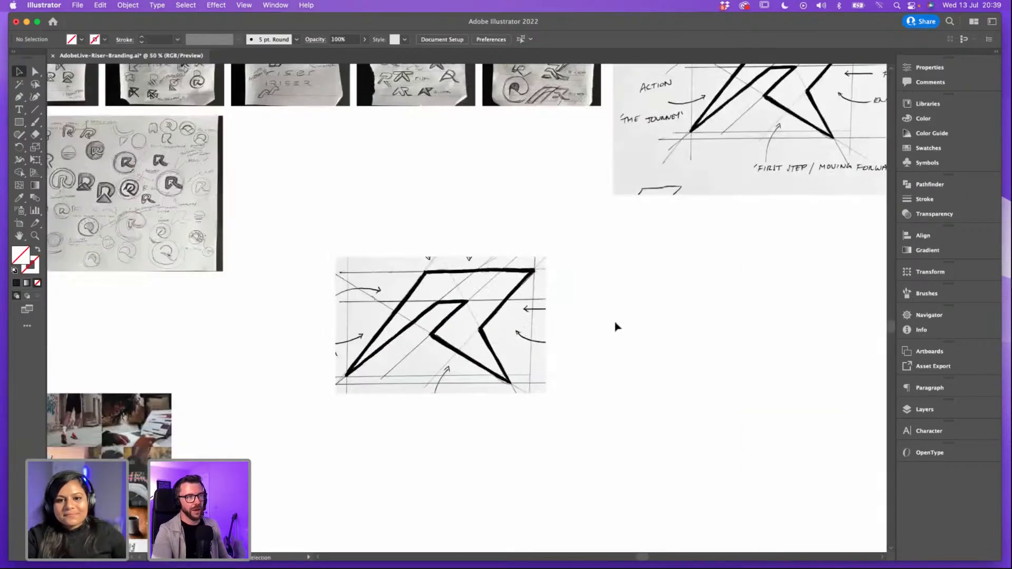
Step: Show the document grid and move the cropped R drawing slightly down and across into clear space
drag(615, 328, 576, 318)
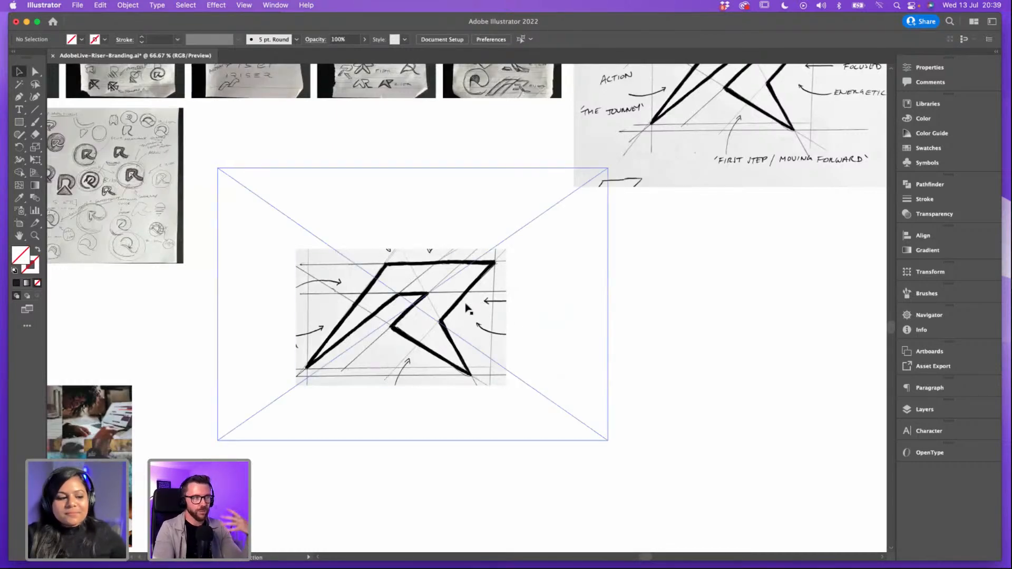
click(449, 315)
key(super+2)
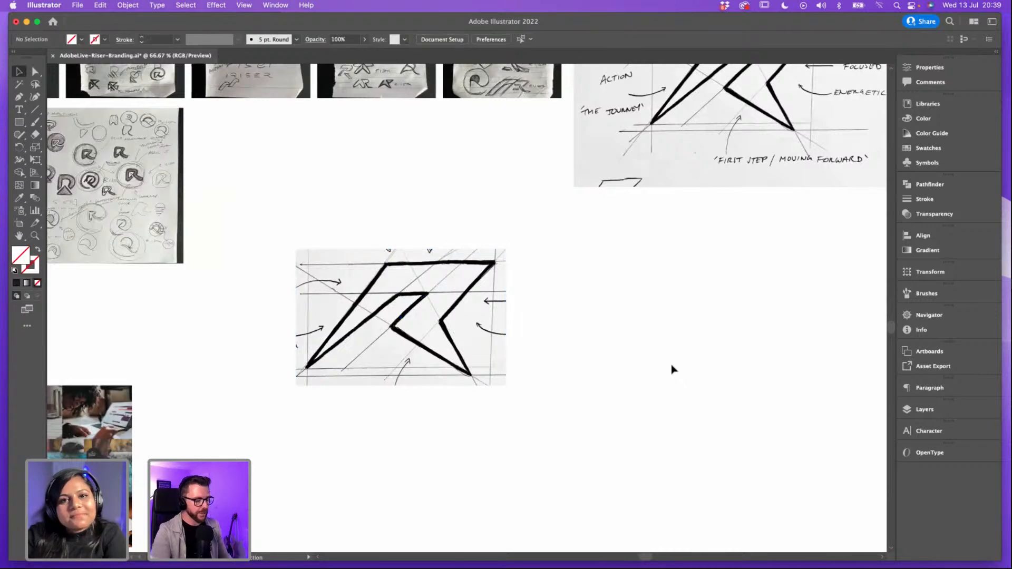
key(super+apostrophe)
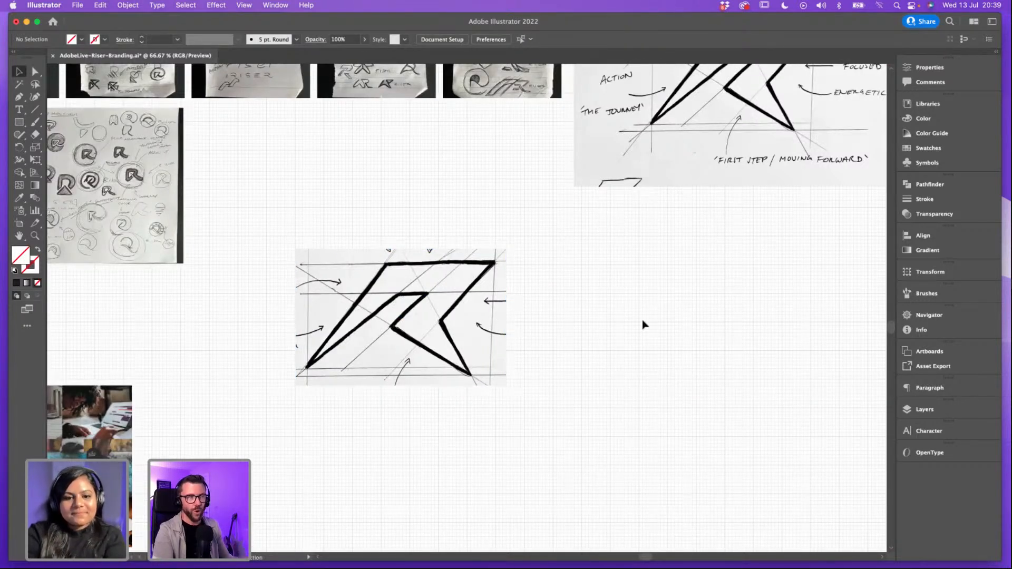
mouse_move(396, 310)
mouse_down()
mouse_move(403, 335)
mouse_move(417, 316)
mouse_up()
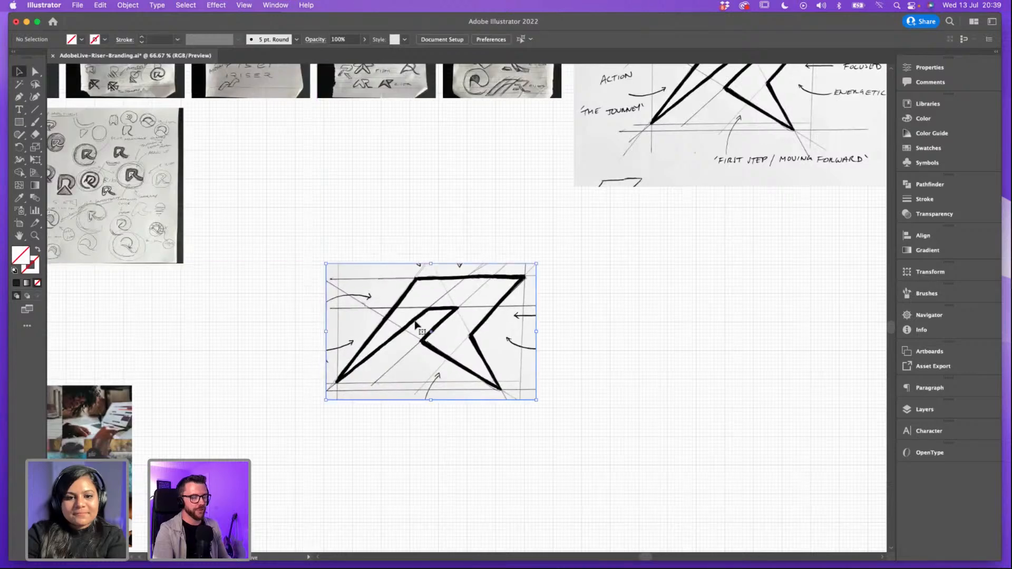
key(super+equal)
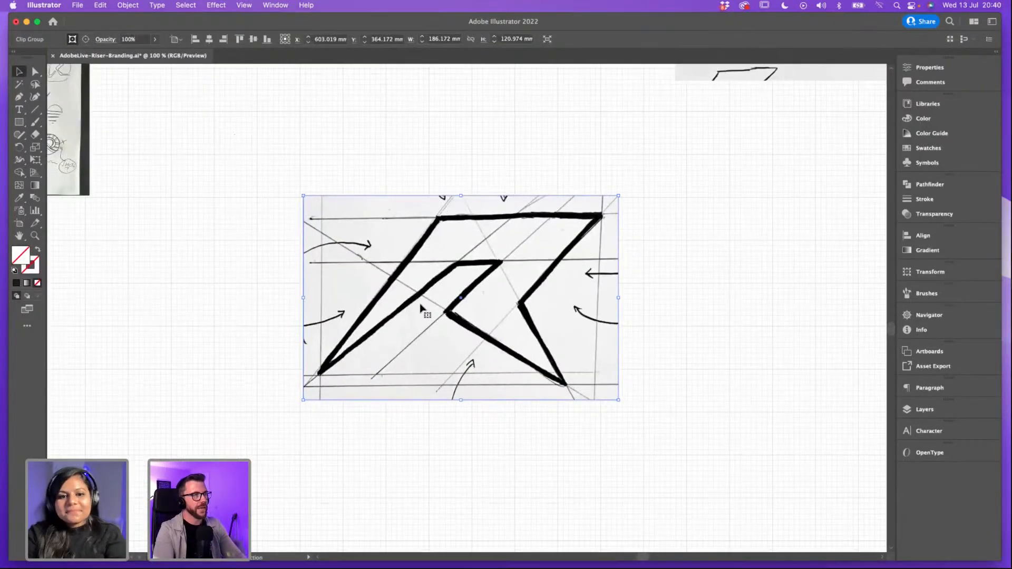
Step: Set the opacity of the cropped R drawing to 30%
click(155, 40)
drag(153, 52, 126, 56)
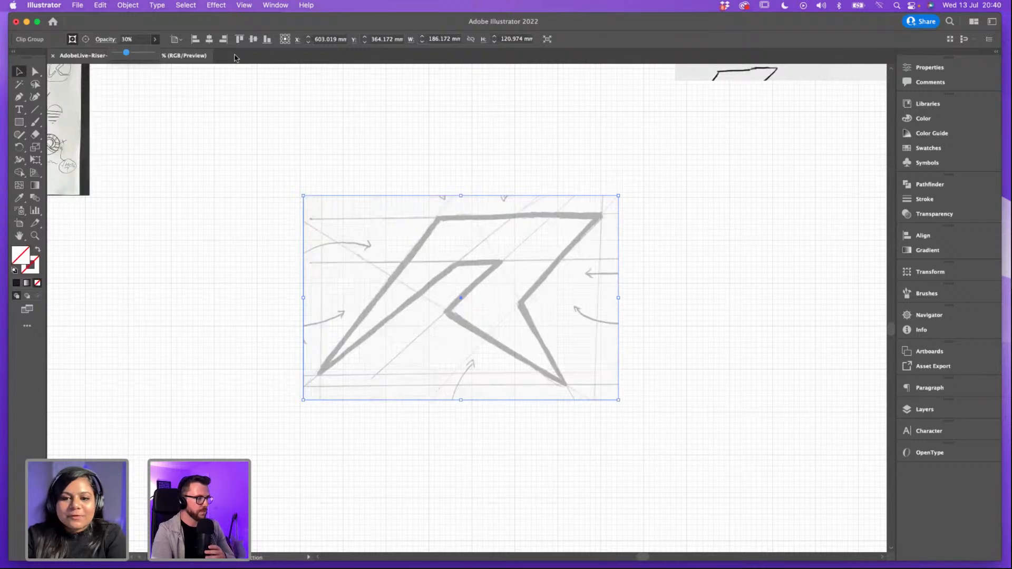
click(524, 158)
Step: Scale the faded R drawing down to about 150 × 98 mm and position it on the grid
mouse_move(493, 233)
mouse_down()
mouse_move(496, 240)
mouse_move(497, 228)
mouse_move(522, 226)
mouse_up()
drag(642, 192, 594, 222)
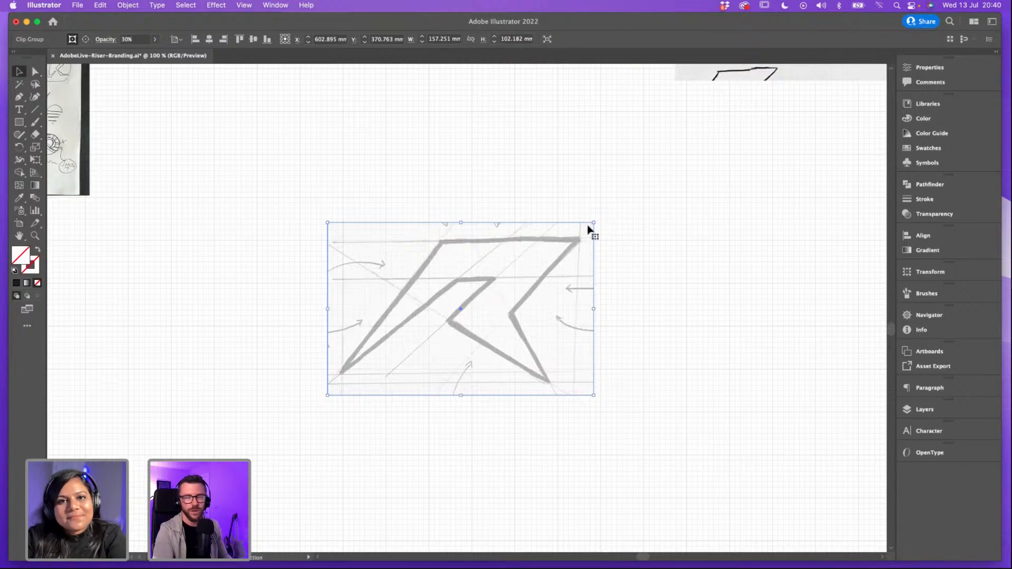
drag(329, 394, 330, 389)
drag(431, 276, 426, 279)
drag(586, 222, 589, 225)
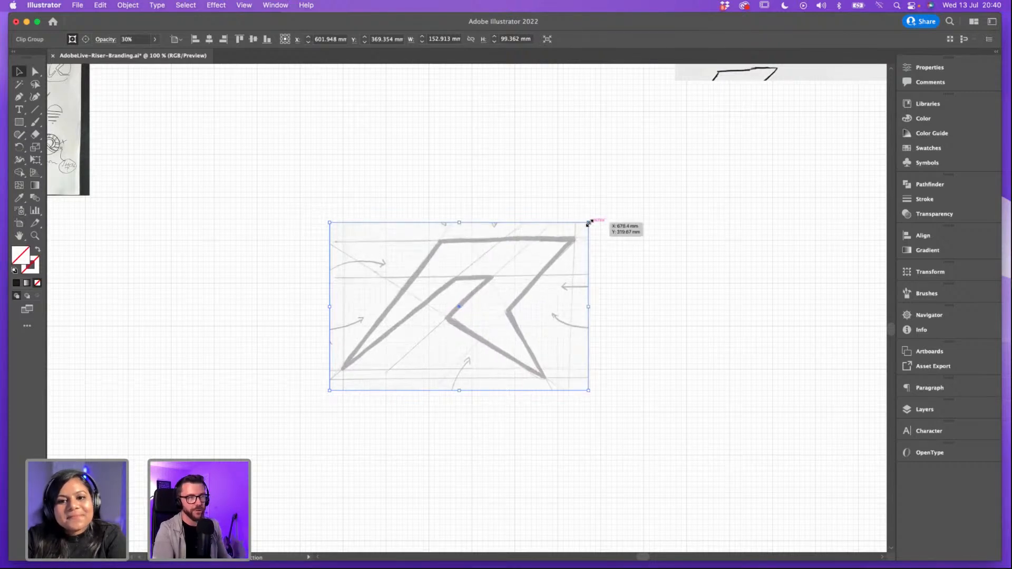
drag(589, 224, 584, 225)
click(656, 242)
Step: Draw a straight line along the R's long outer diagonal and extend its lower end past the corner, about 71 × 91 mm overall
key(super+equal)
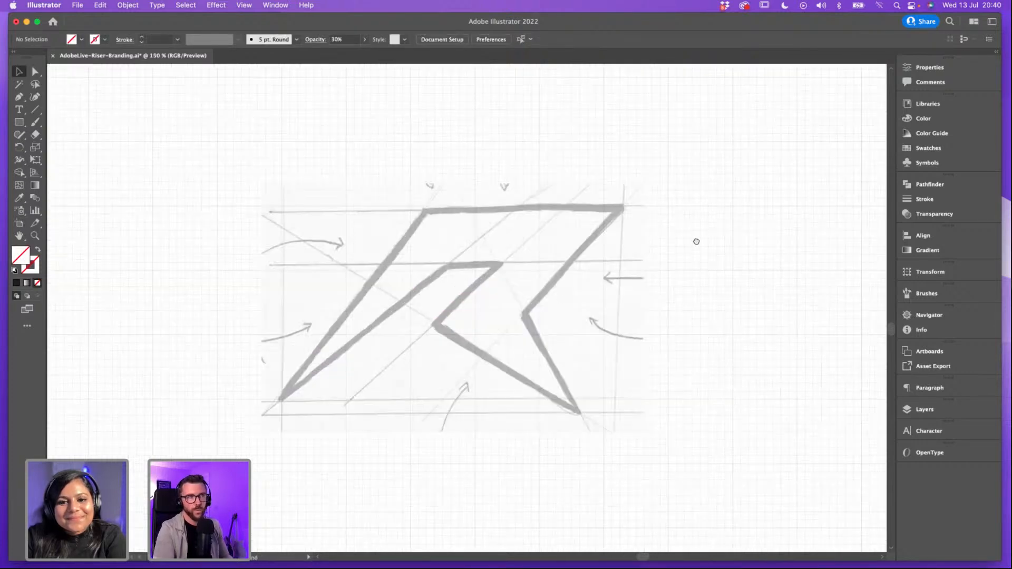
scroll(702, 256, down, 2)
scroll(677, 253, left, 2)
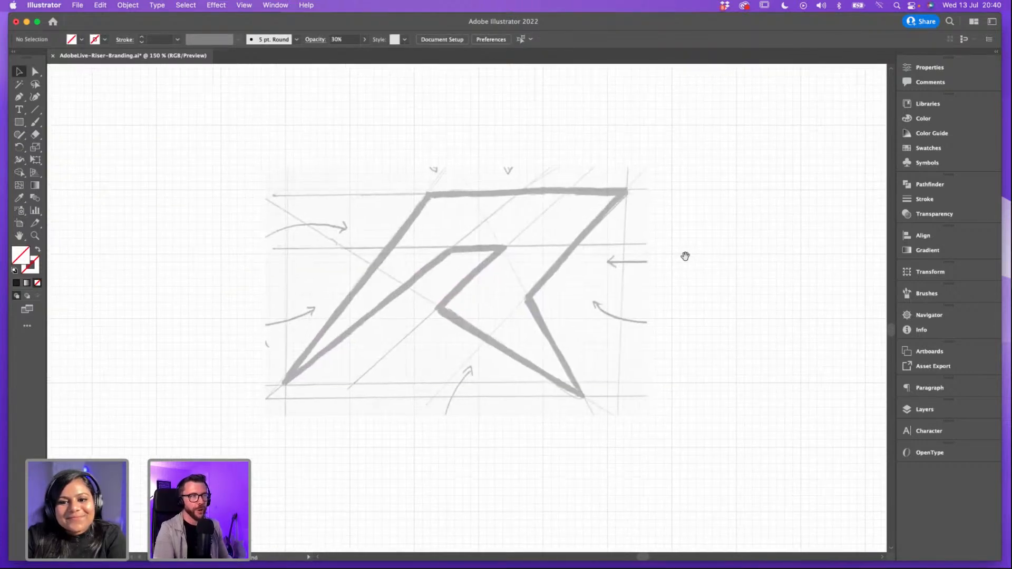
click(36, 110)
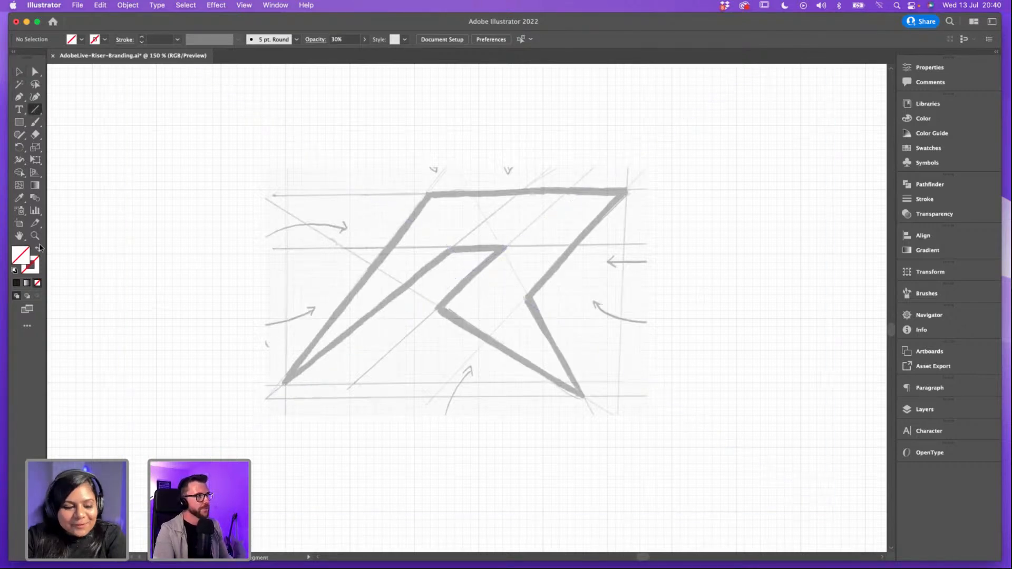
click(19, 283)
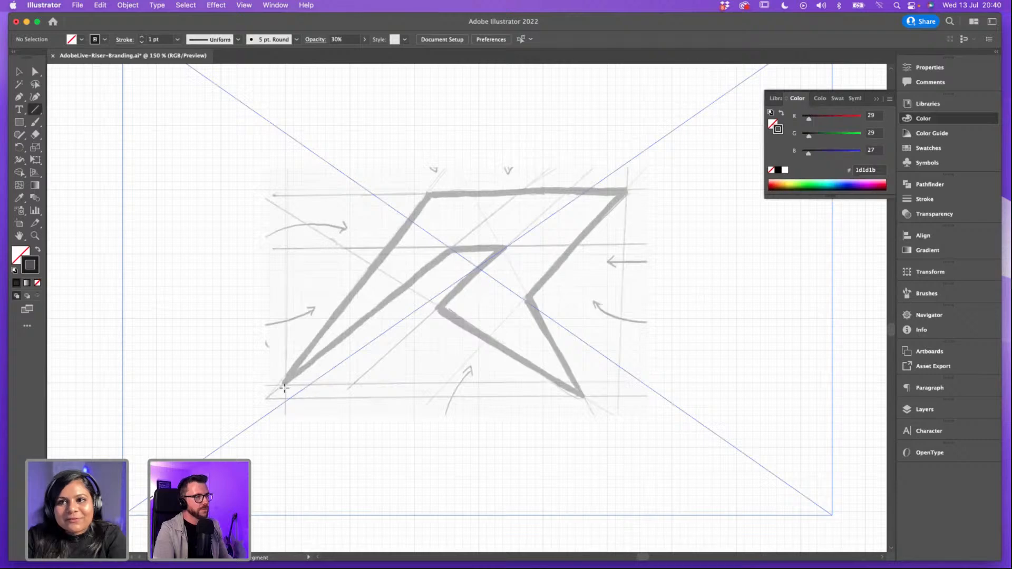
click(19, 71)
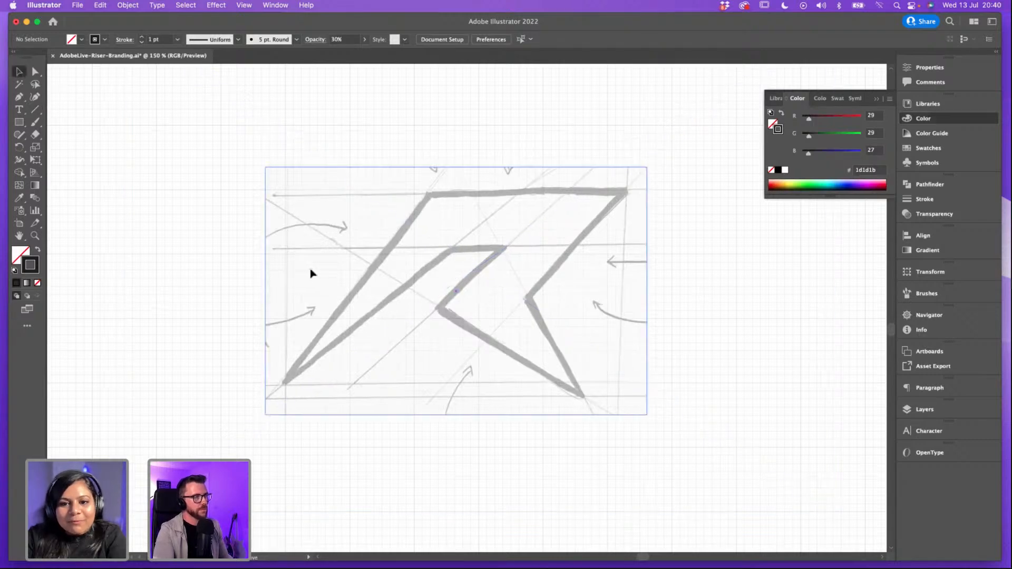
drag(302, 270, 305, 273)
click(35, 109)
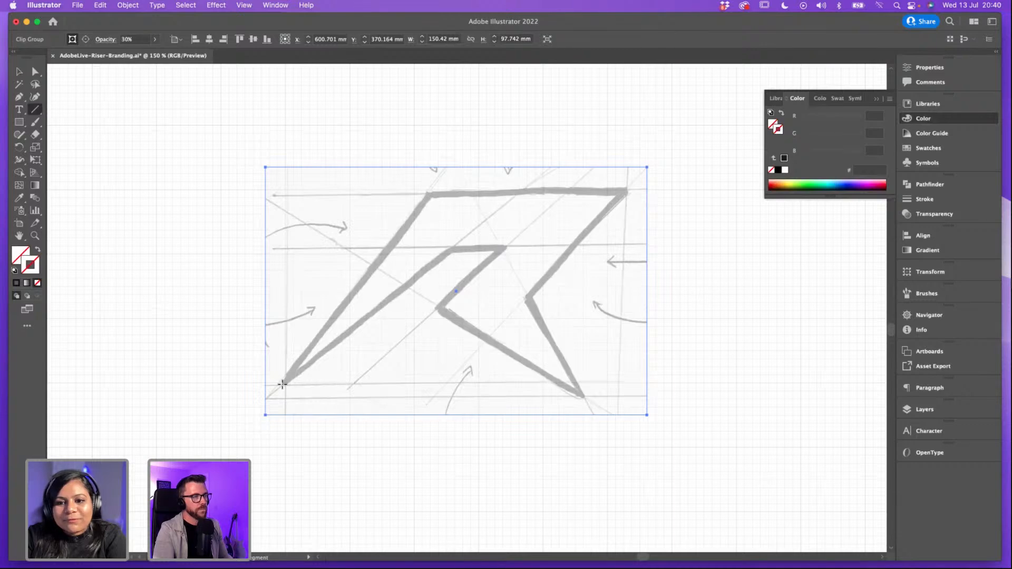
drag(280, 388, 446, 175)
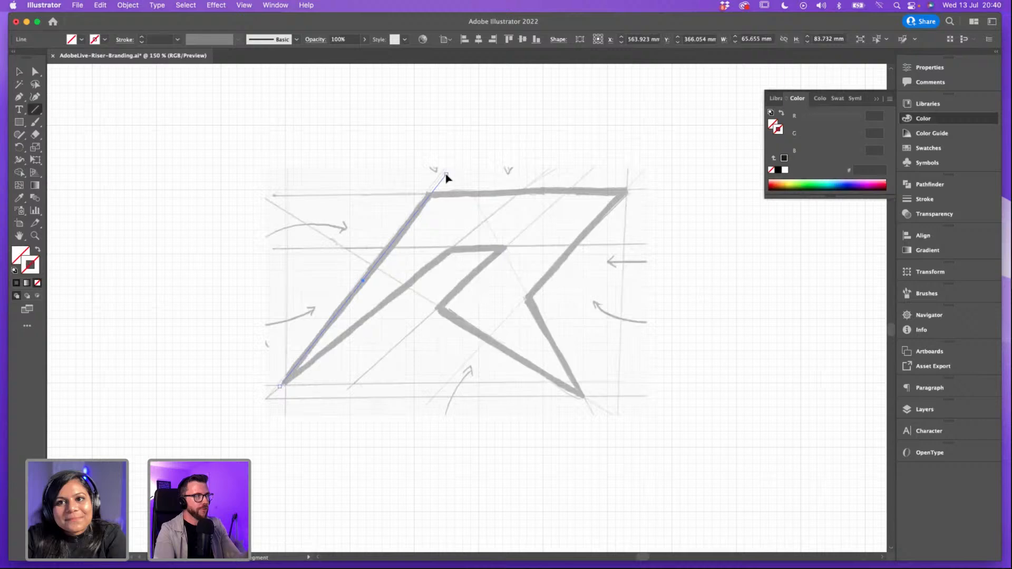
click(35, 71)
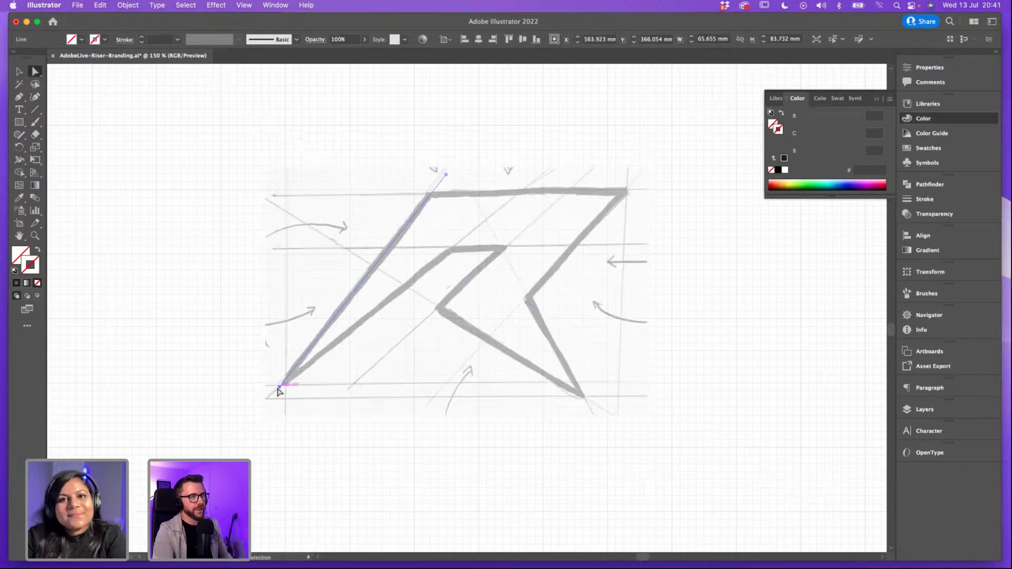
drag(278, 388, 266, 408)
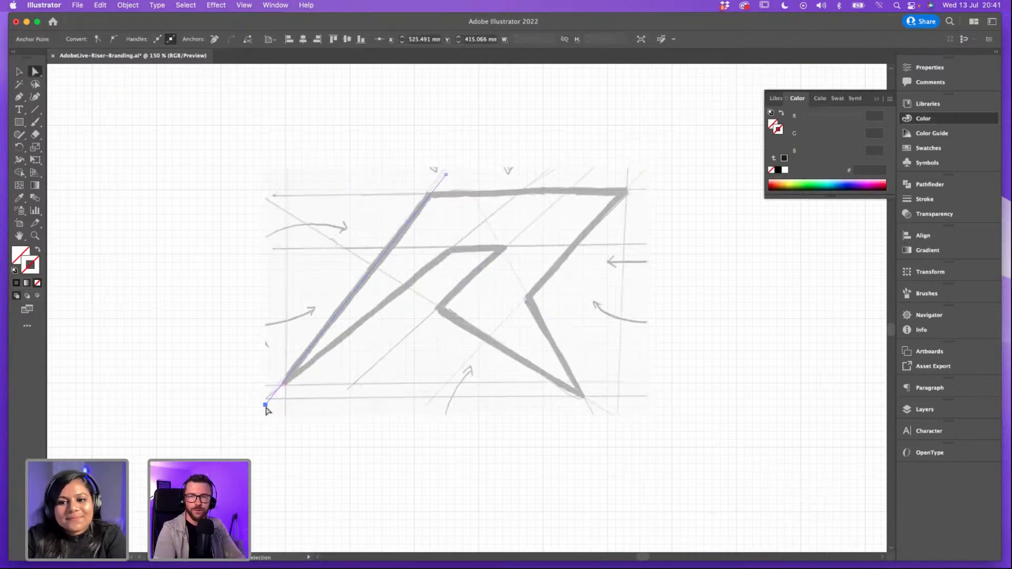
Step: Give the diagonal line a black 1 pt stroke with no fill
click(19, 197)
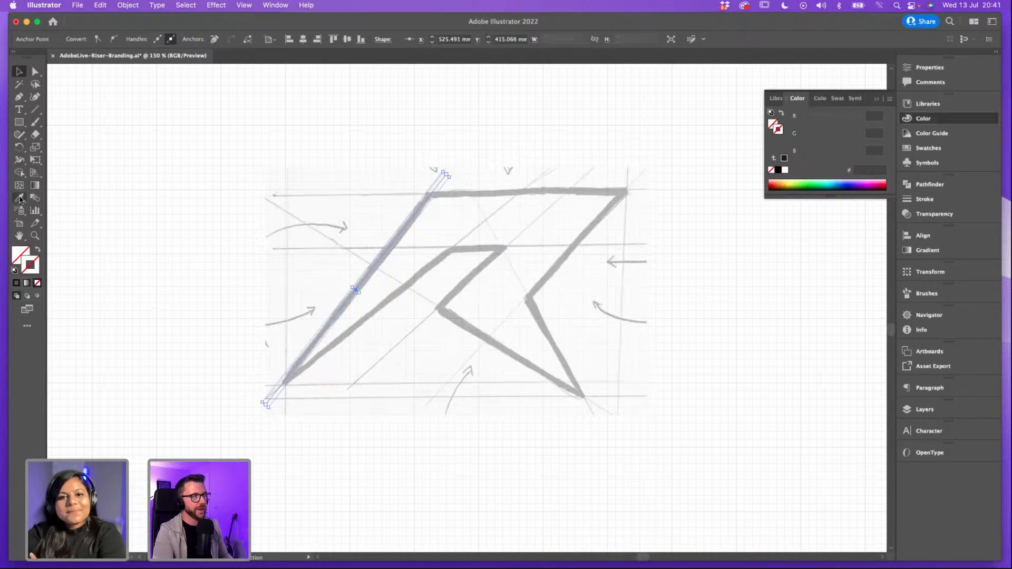
click(779, 170)
click(8, 74)
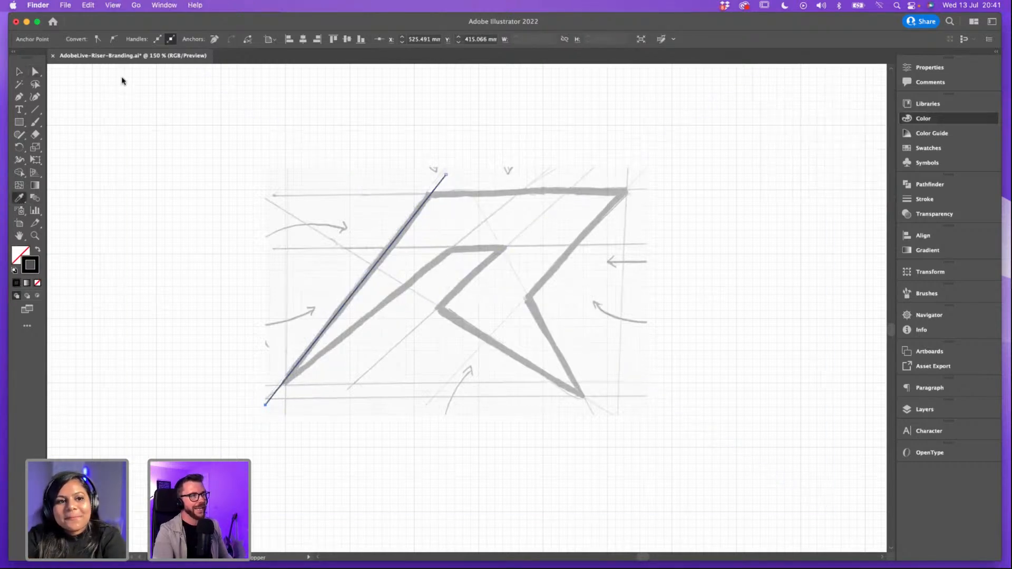
click(18, 73)
click(219, 96)
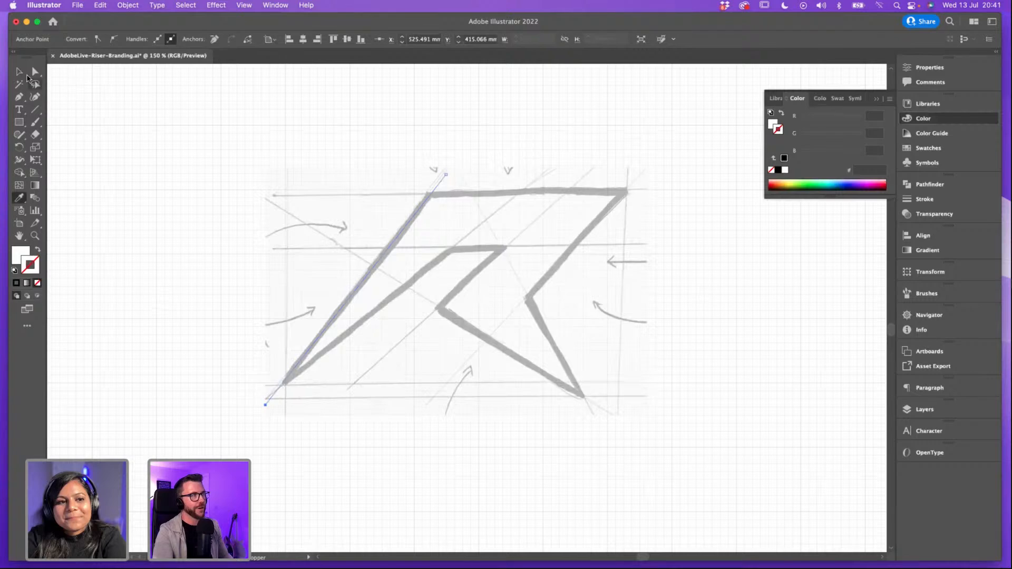
click(20, 72)
key(super+z)
click(368, 122)
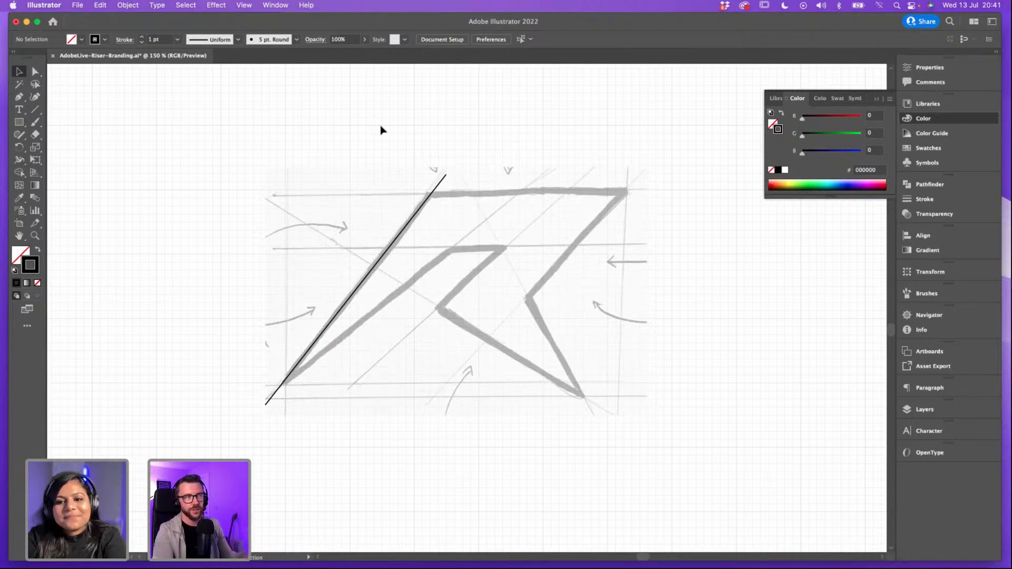
Step: Draw a horizontal line about 87 mm long along the top edge of the R
click(430, 195)
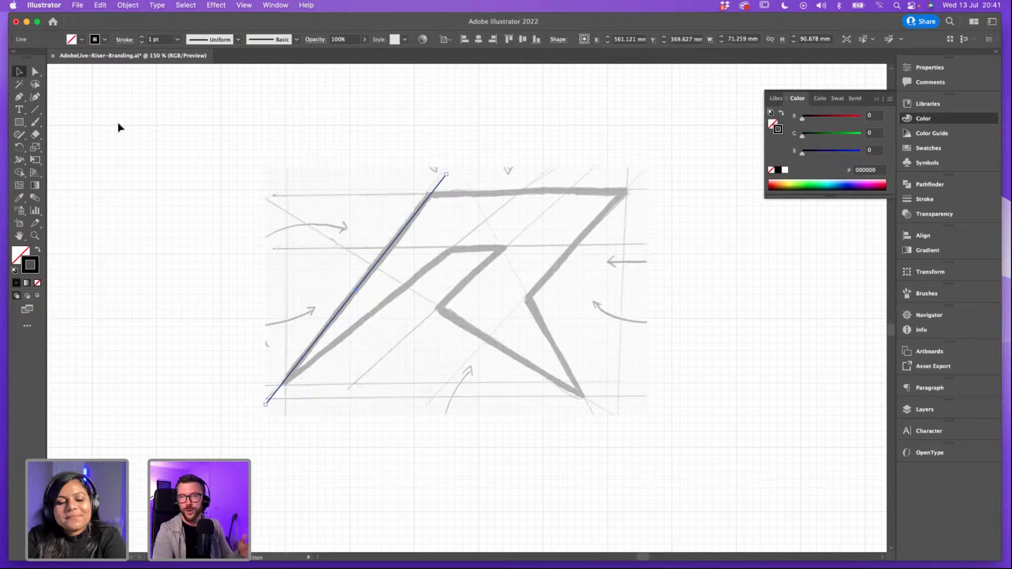
click(35, 109)
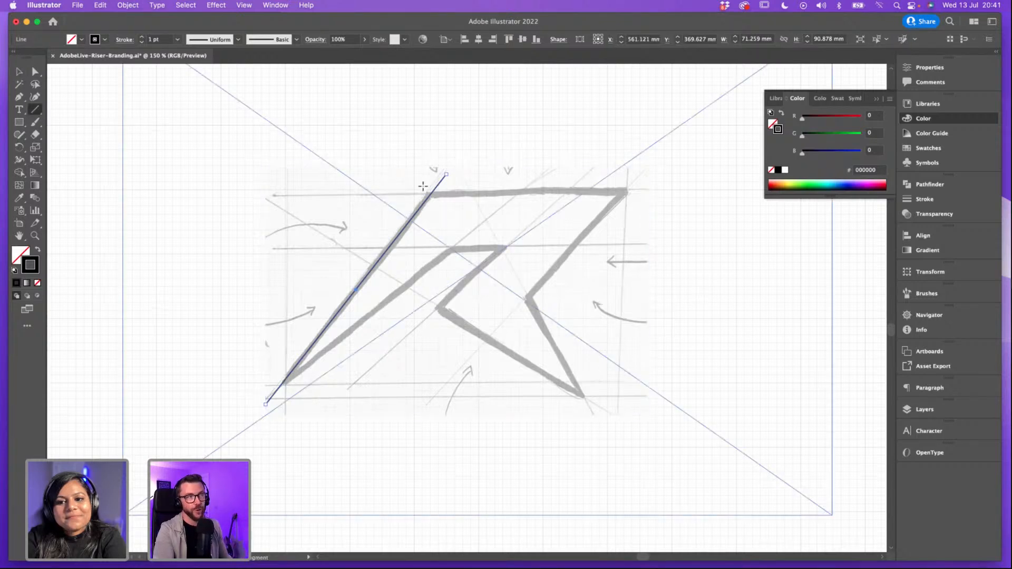
drag(419, 195, 639, 195)
click(19, 71)
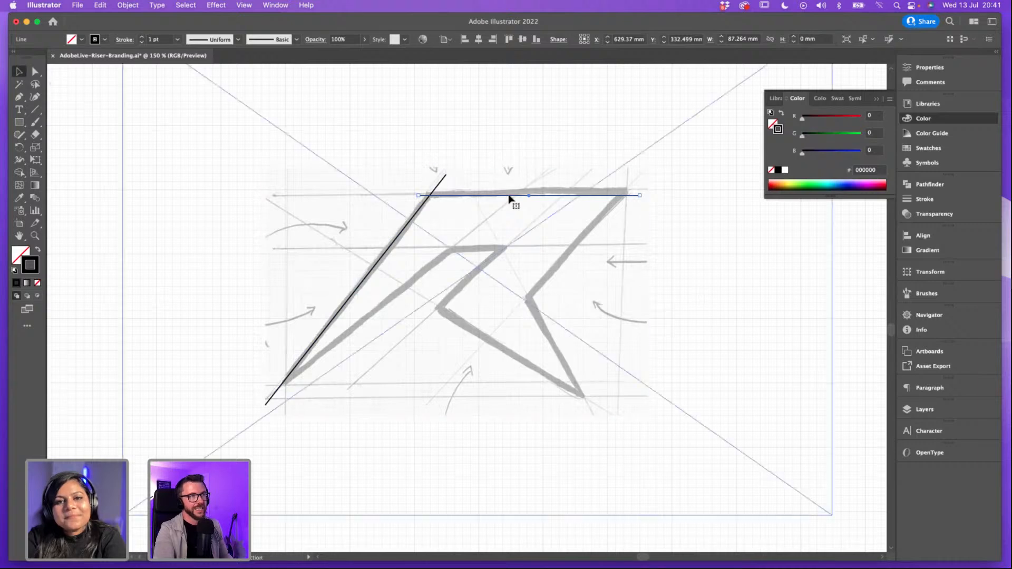
Step: Nudge the horizontal line up so that it sits within the thick top stroke of the sketched R
drag(508, 196, 509, 196)
key(Up)
key(Up)
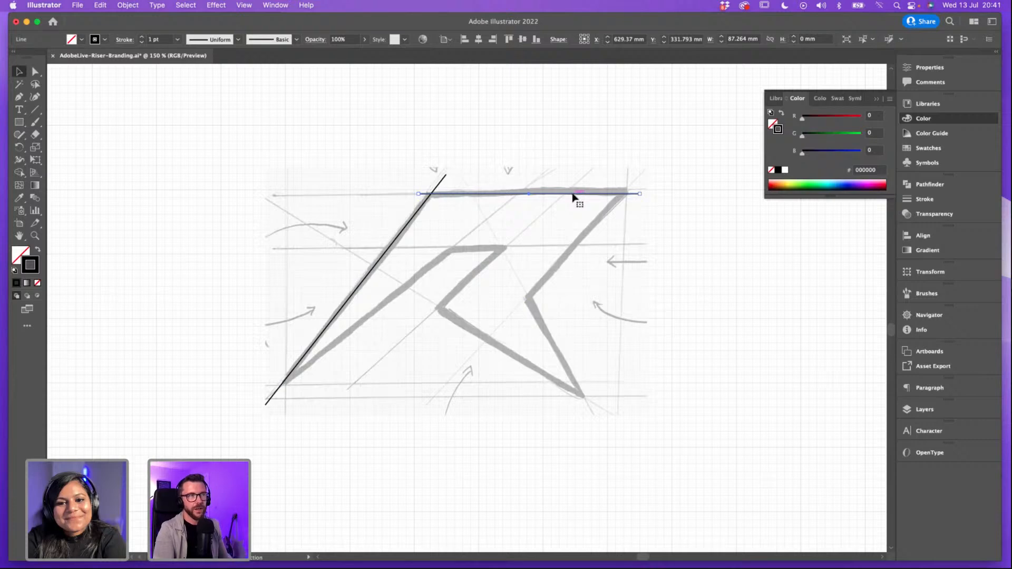
key(Up)
key(Up)
key(Up)
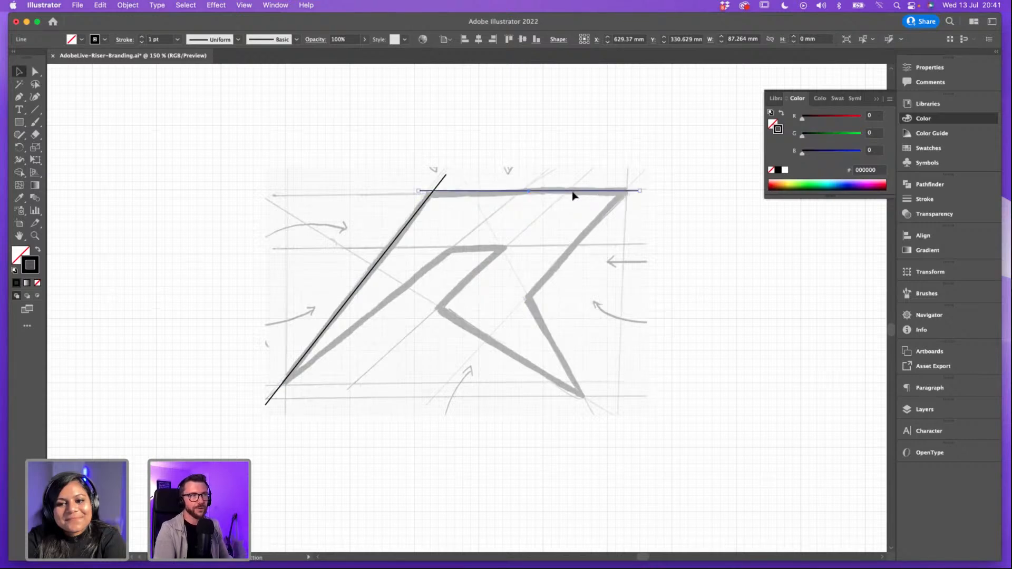
drag(573, 192, 573, 194)
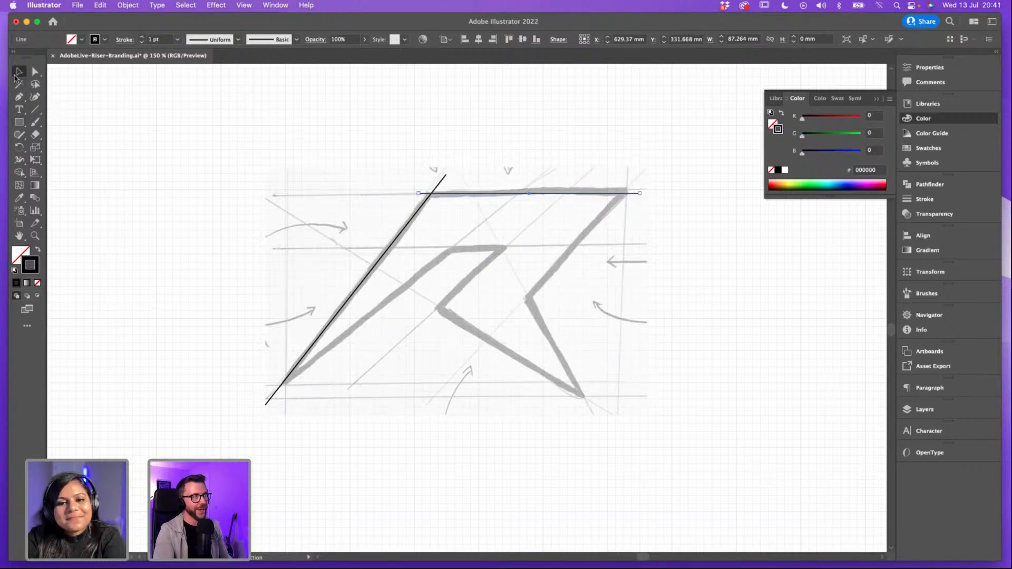
Step: Draw a line along the R's inner long diagonal and extend both ends past its corners, about 114 × 92 mm overall
click(19, 72)
click(362, 286)
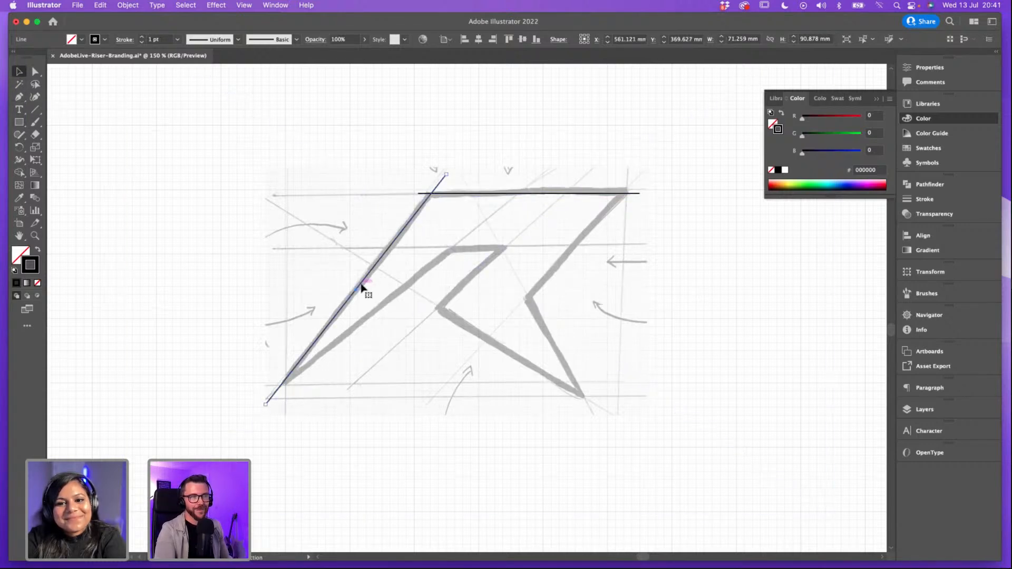
click(33, 109)
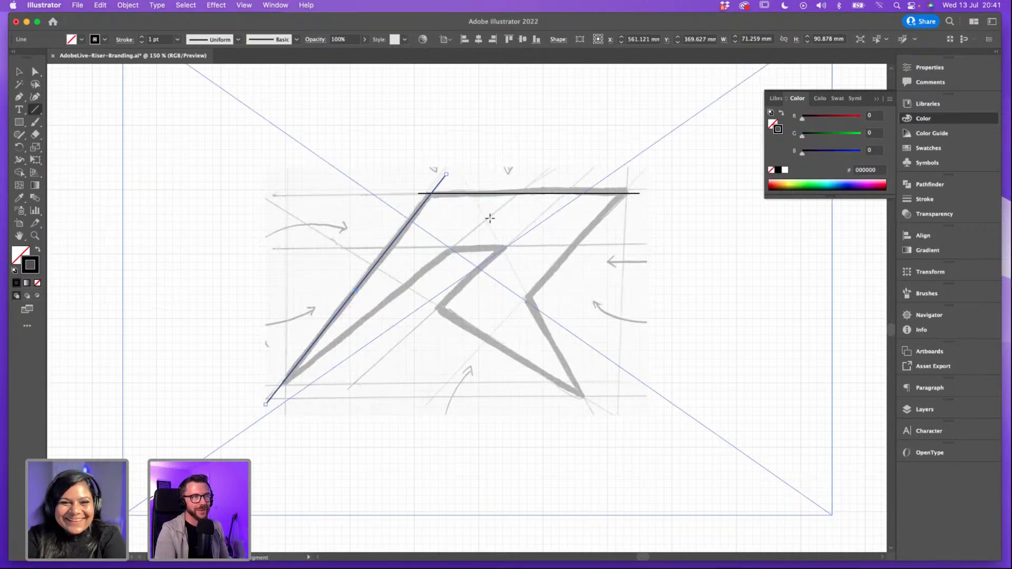
drag(491, 218, 266, 396)
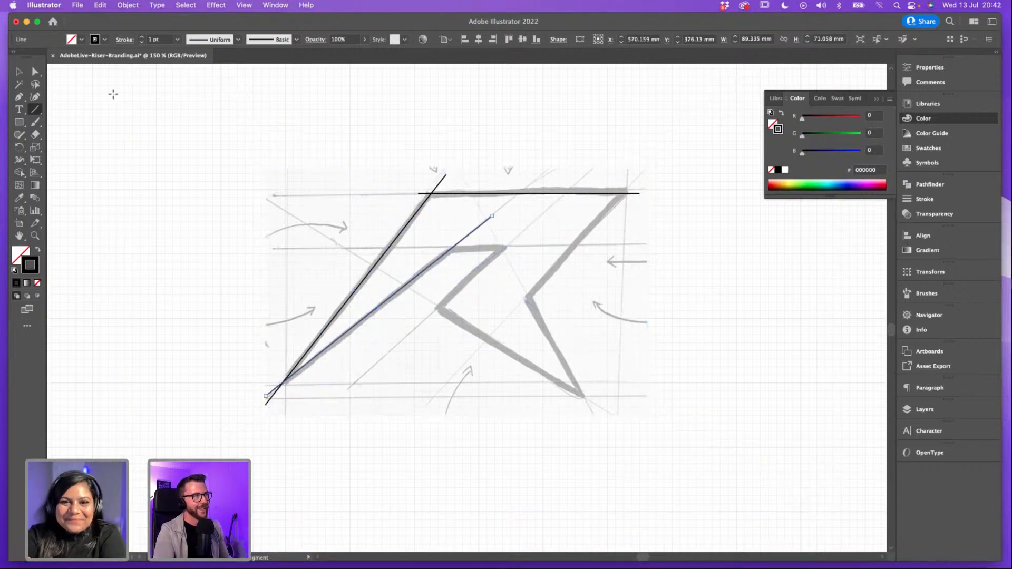
key(v)
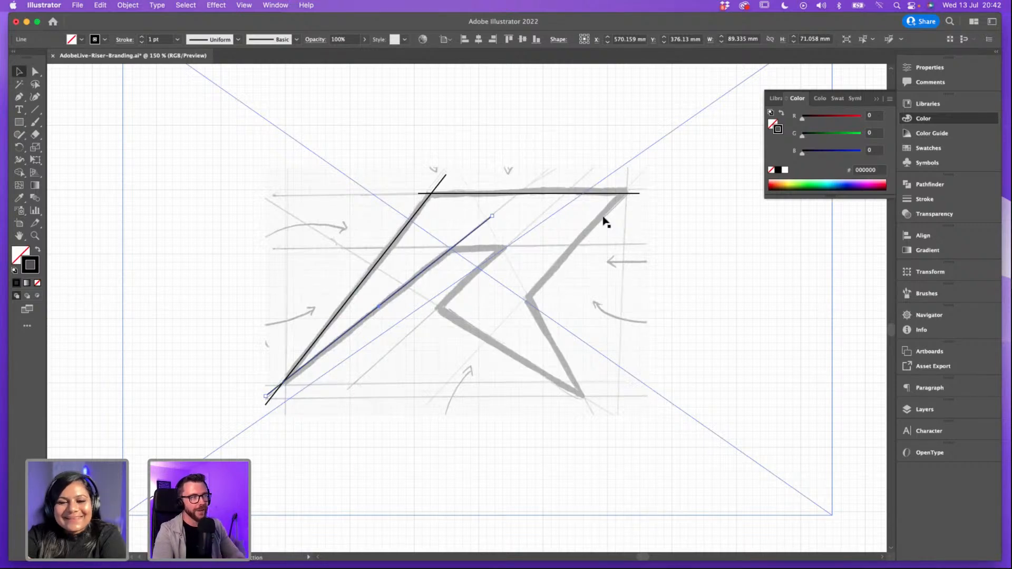
drag(266, 396, 260, 408)
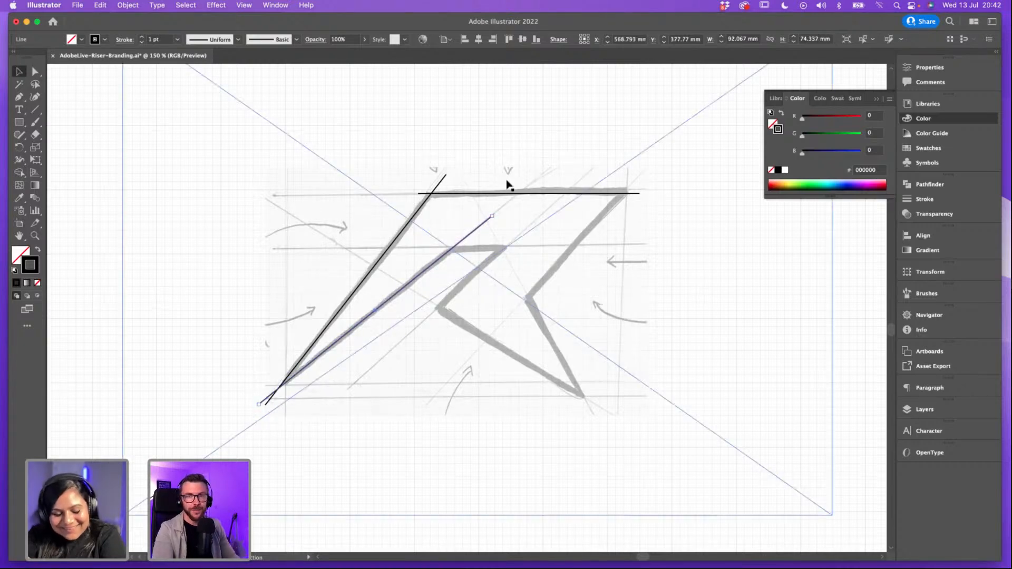
drag(491, 218, 548, 174)
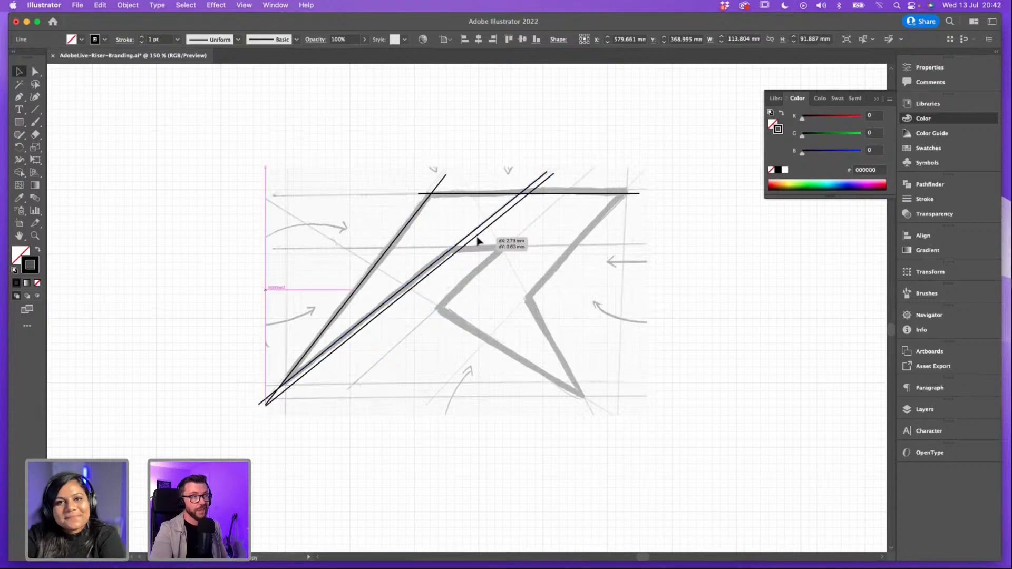
Step: Draw a line about 55 × 53 mm along the short inner diagonal of the R and slide it down along the stroke
key(backslash)
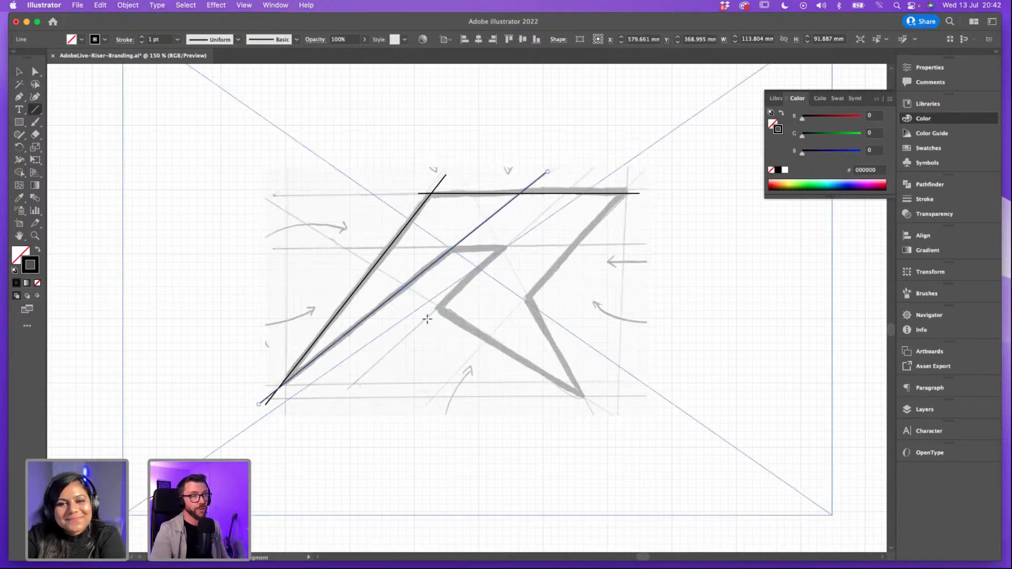
drag(434, 315, 573, 182)
click(36, 72)
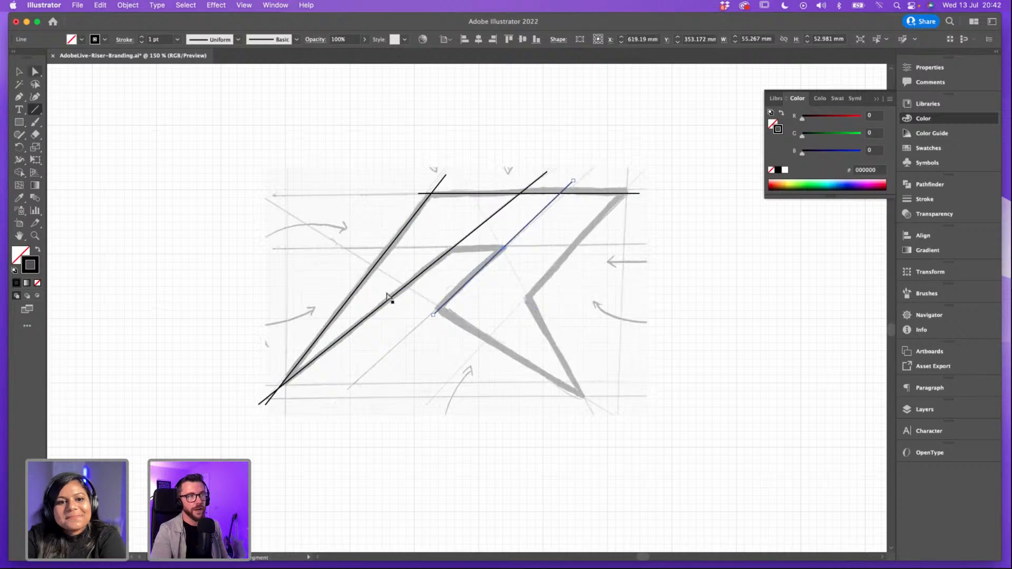
drag(430, 316, 423, 326)
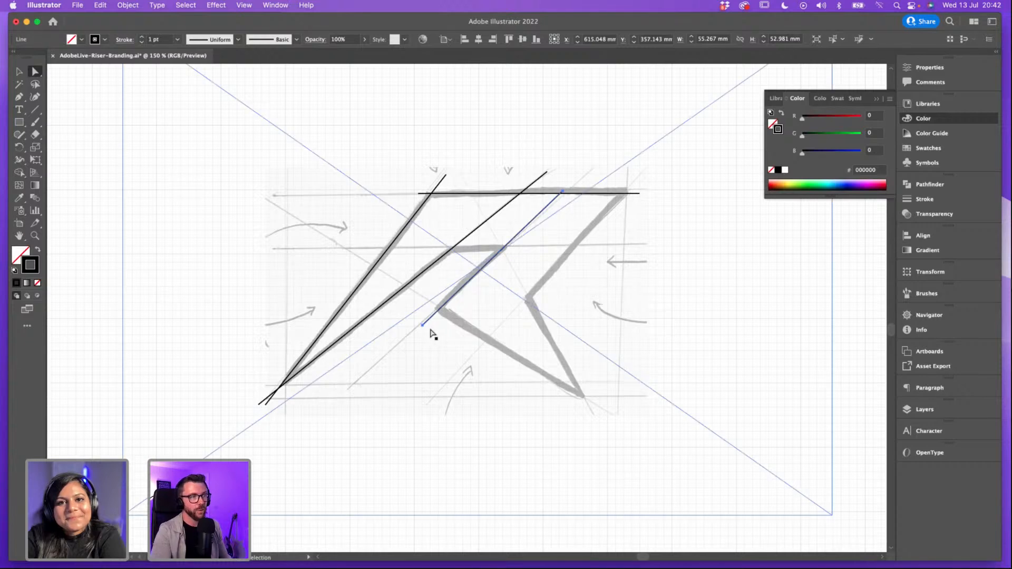
drag(423, 325, 409, 335)
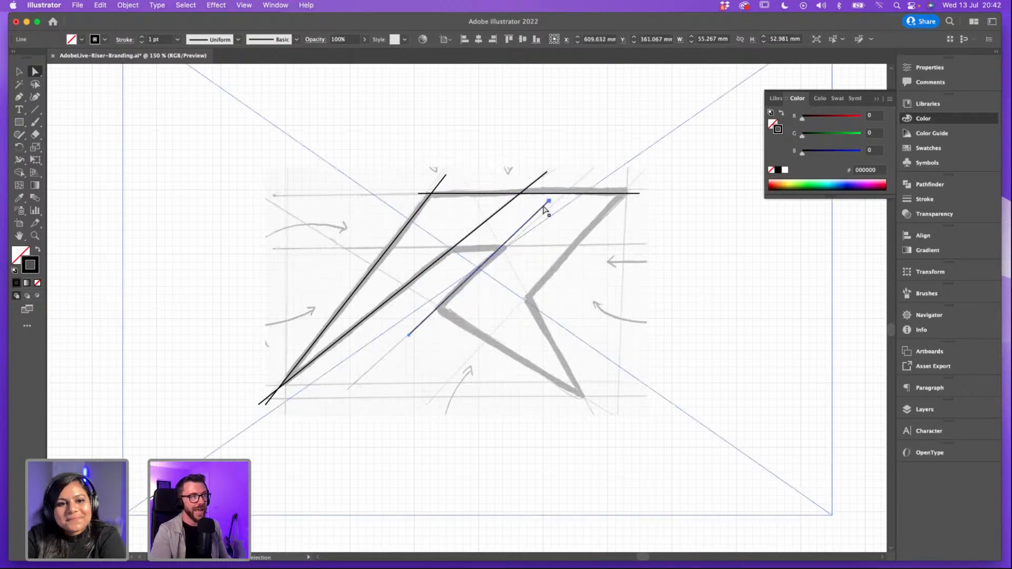
Step: Extend the upper end of the short inner diagonal line past the horizontal top line, about 70 × 65 mm overall
key(super+=)
key(super+=)
drag(552, 200, 521, 184)
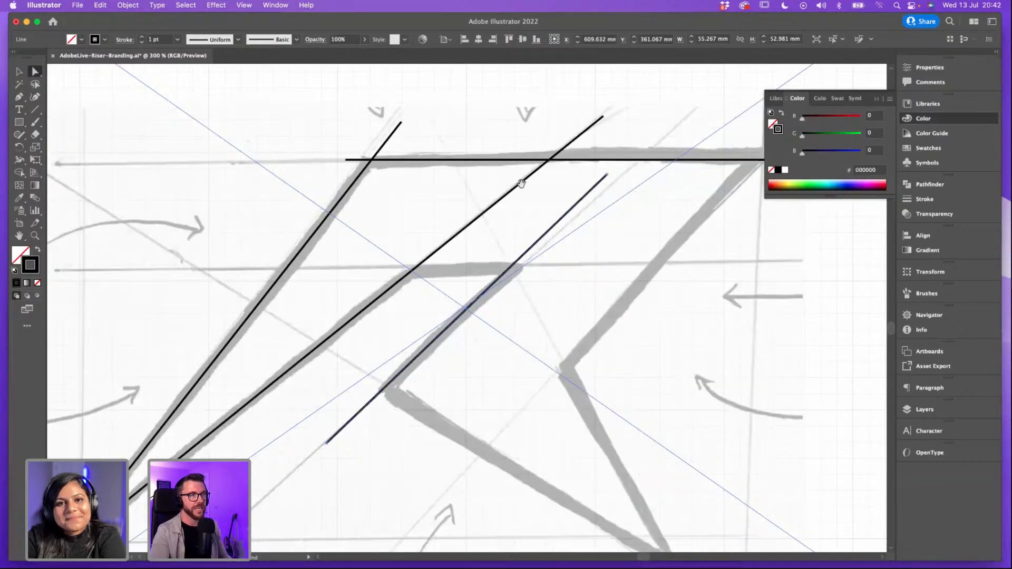
drag(574, 161, 649, 104)
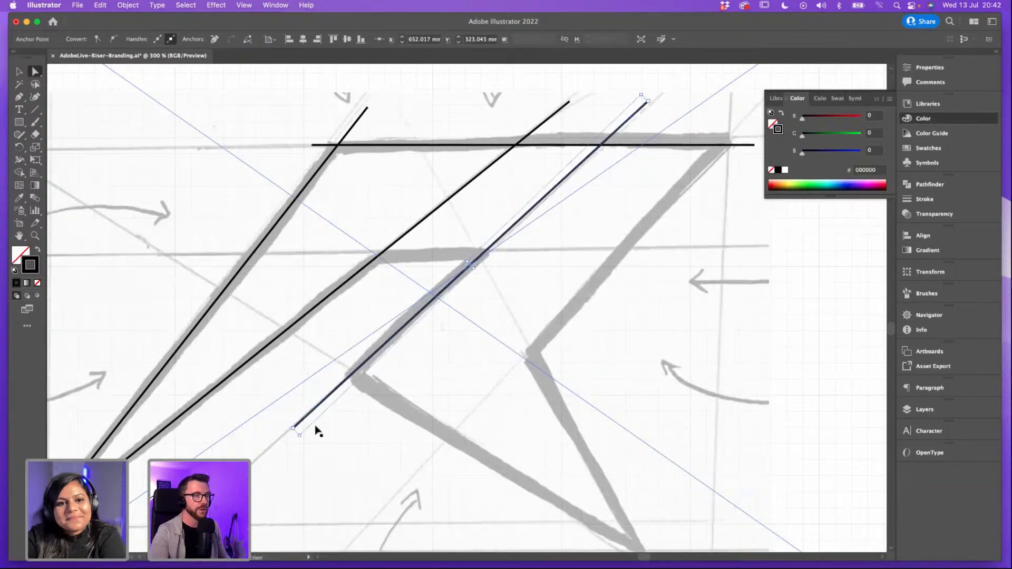
key(super+minus)
key(super+minus)
scroll(339, 372, down, 1)
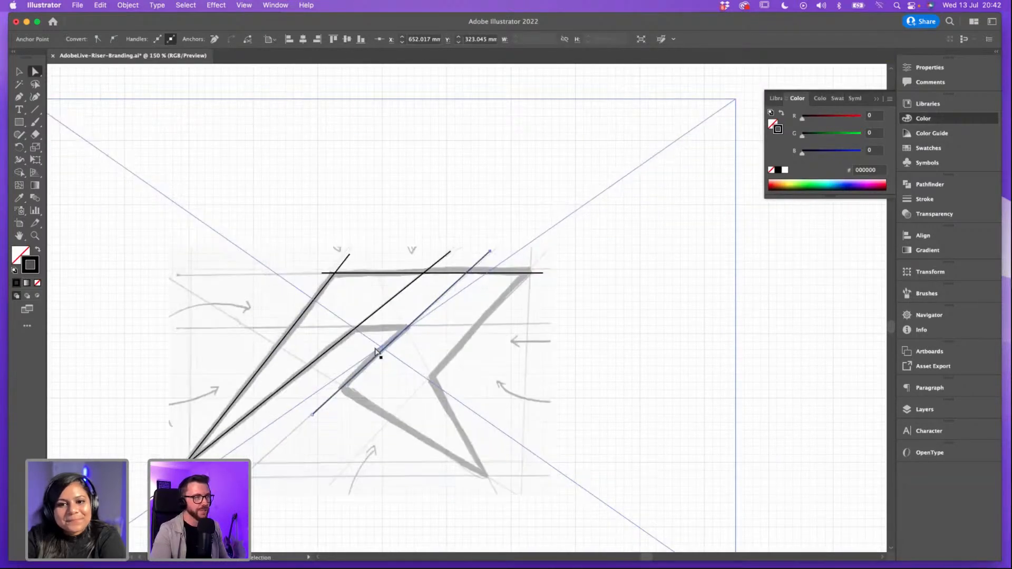
Step: Nudge the short inner diagonal line slightly left so that it follows the sketched stroke
click(19, 71)
click(511, 194)
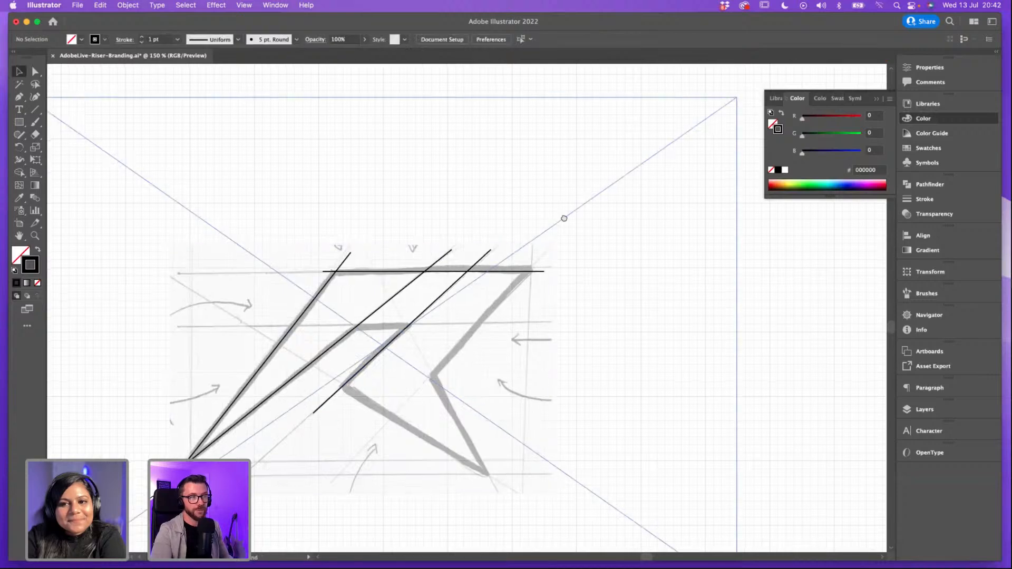
scroll(580, 242, left, 3)
scroll(580, 243, down, 2)
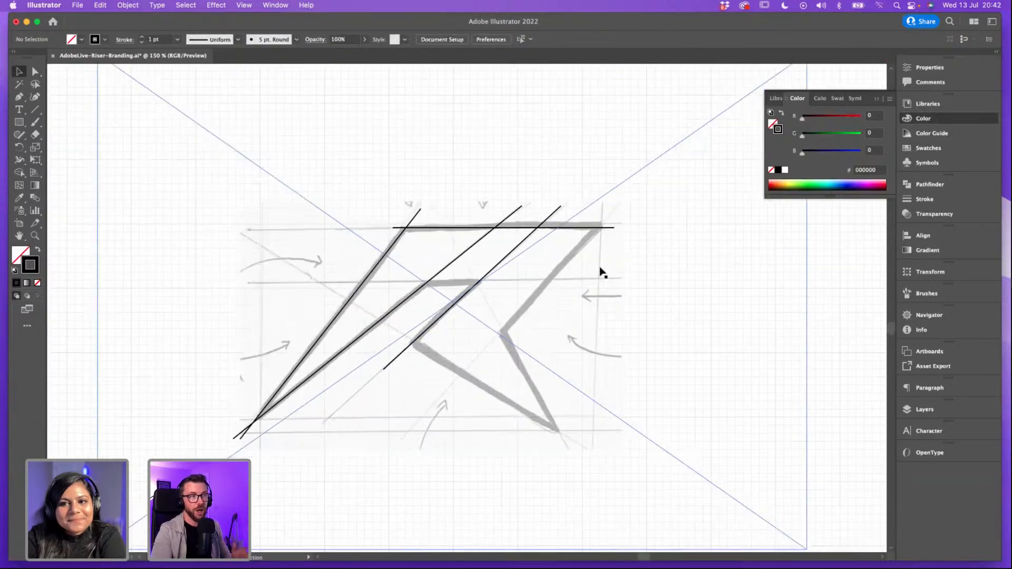
click(467, 294)
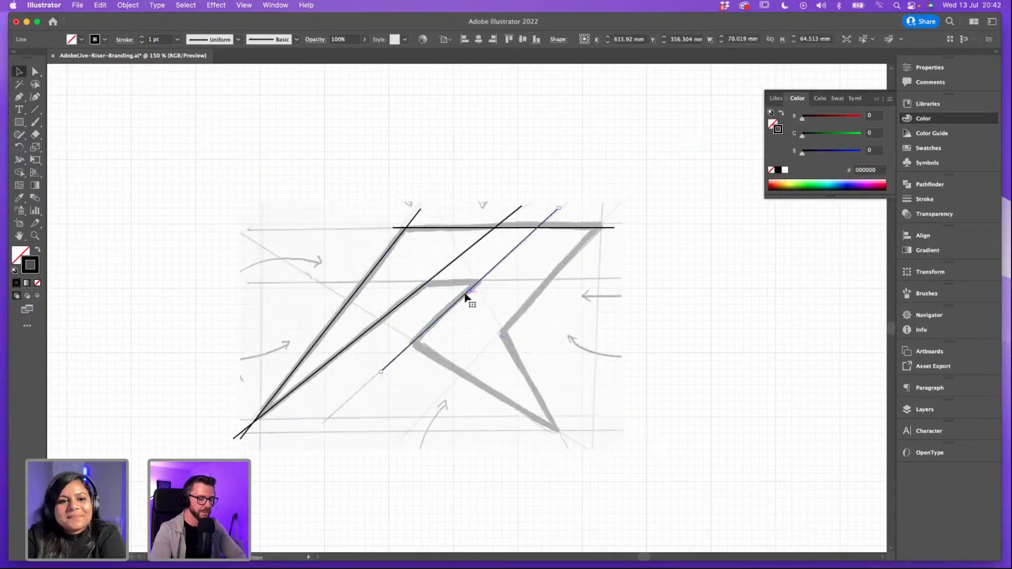
key(Left)
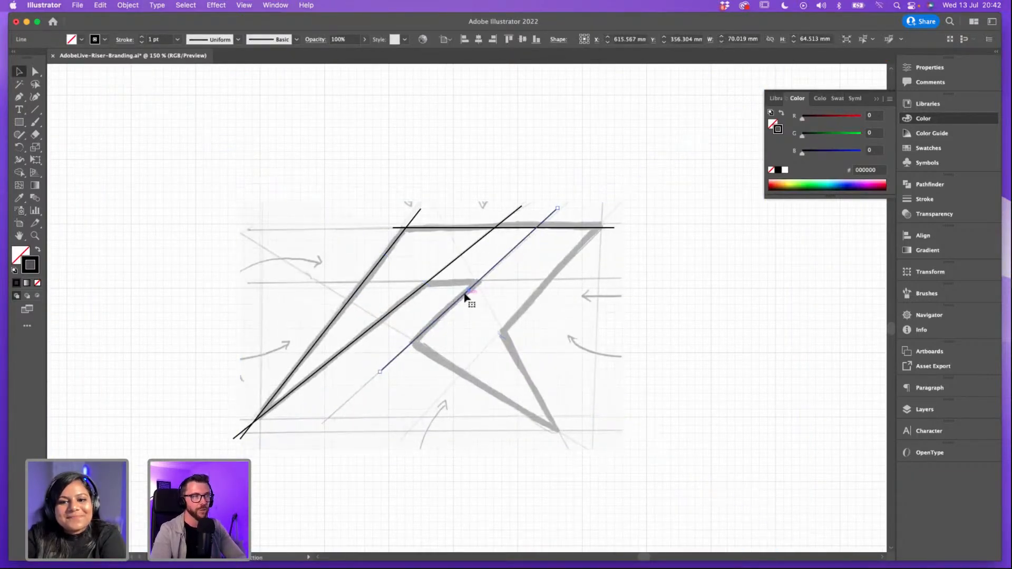
click(34, 72)
click(413, 115)
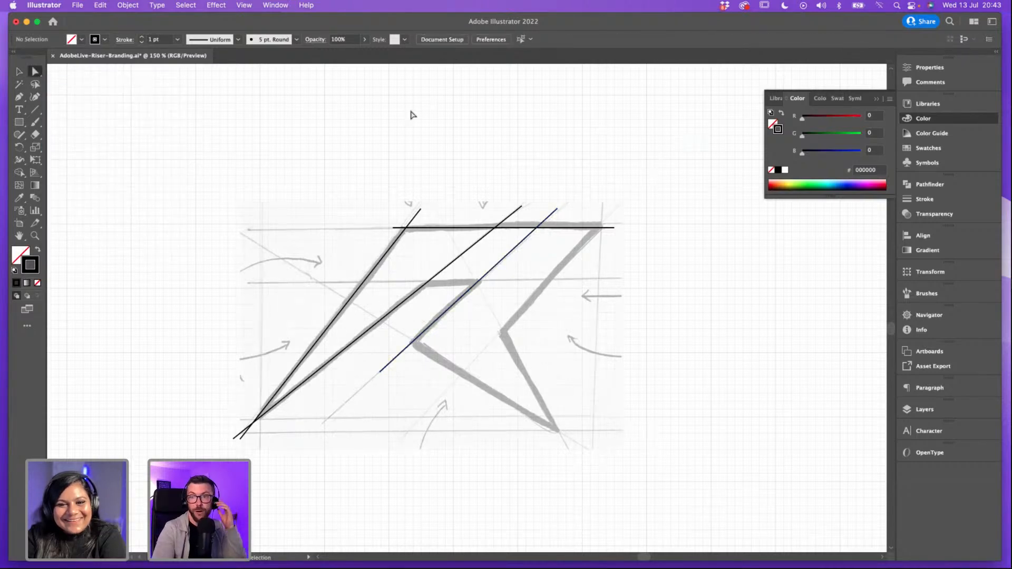
key(super+semicolon)
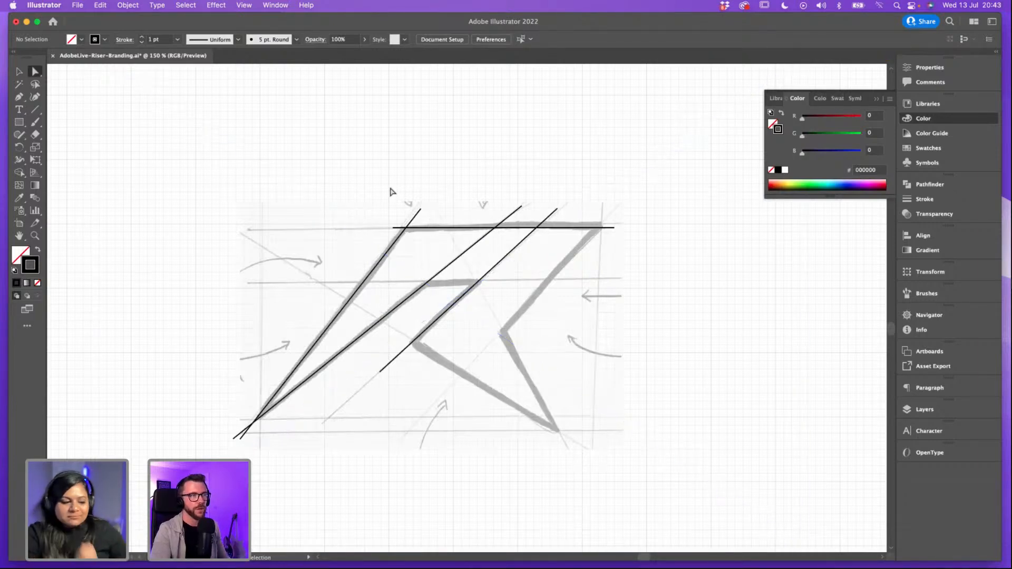
click(499, 263)
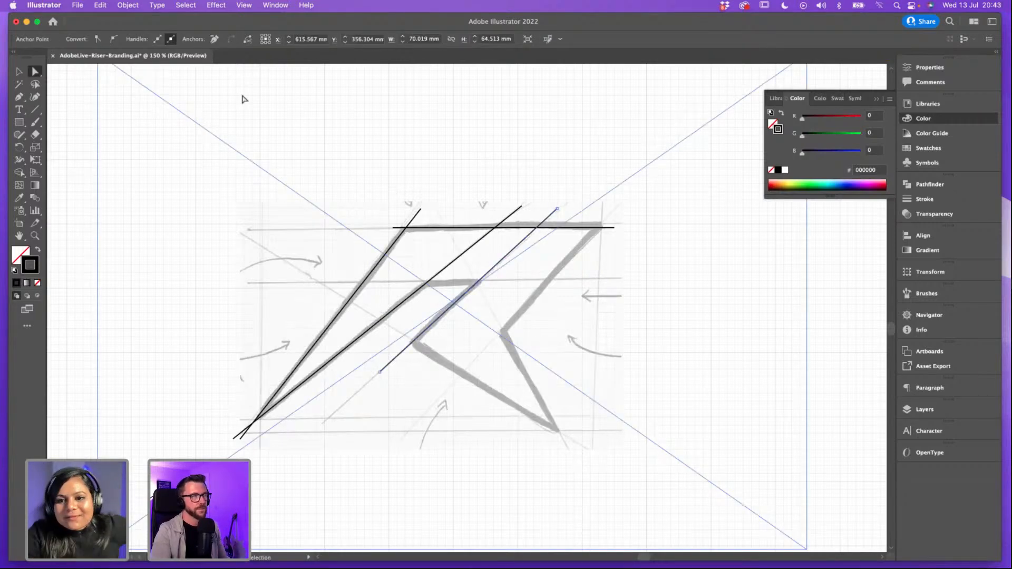
Step: Draw a line about 46 × 51 mm along the R's right-hand diagonal and shift it up past the top corner
click(36, 110)
drag(605, 219, 490, 347)
key(a)
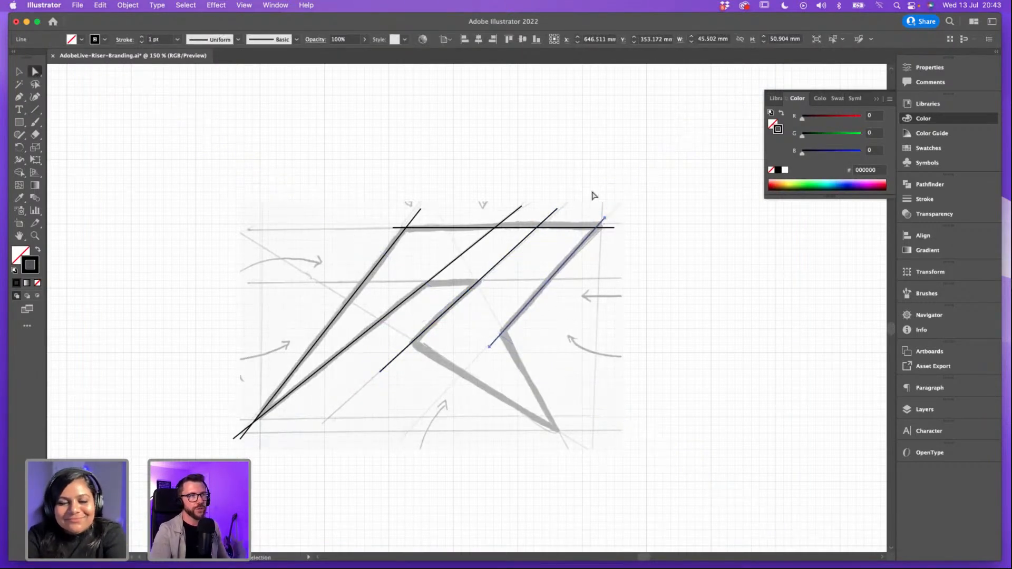
drag(604, 222, 610, 213)
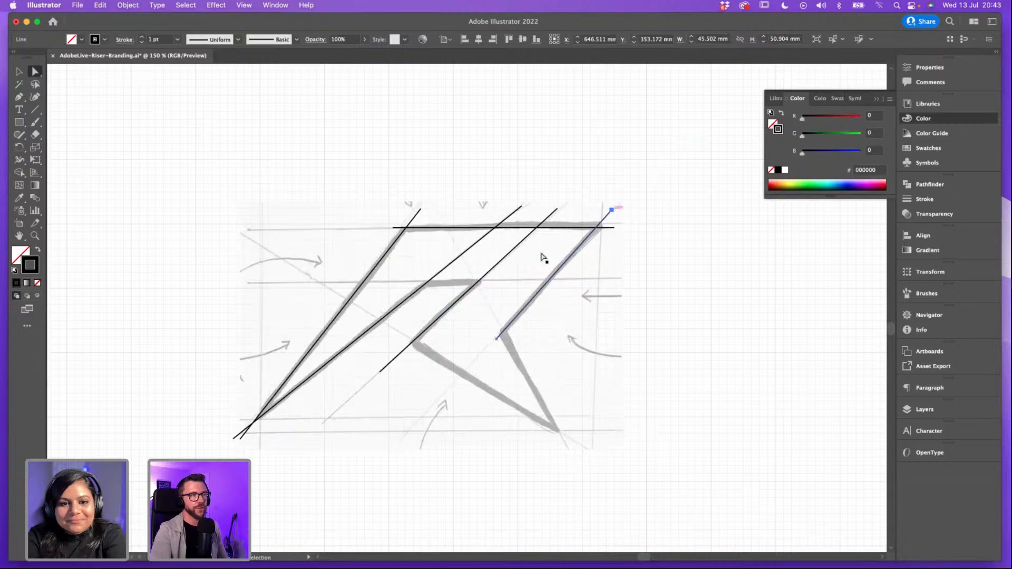
click(458, 167)
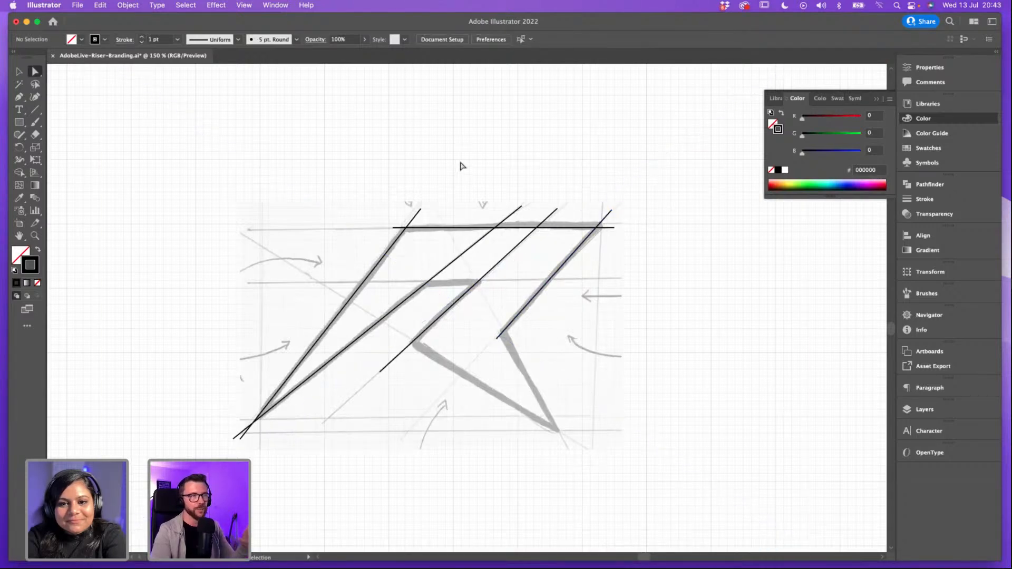
Step: Extend the lower end of the right-hand diagonal line past the inner corner and across the R's leg
click(34, 109)
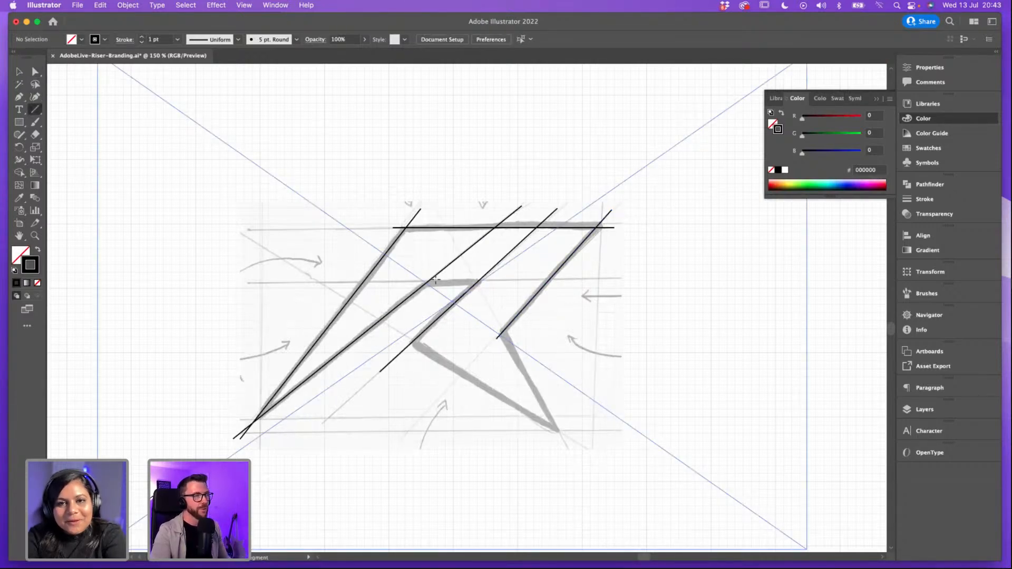
key(a)
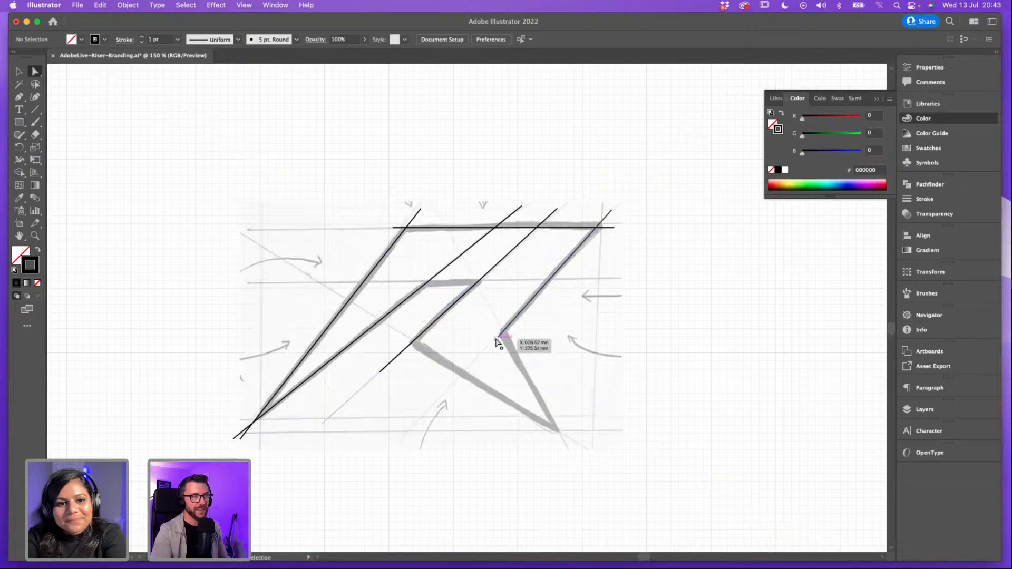
drag(497, 340, 409, 437)
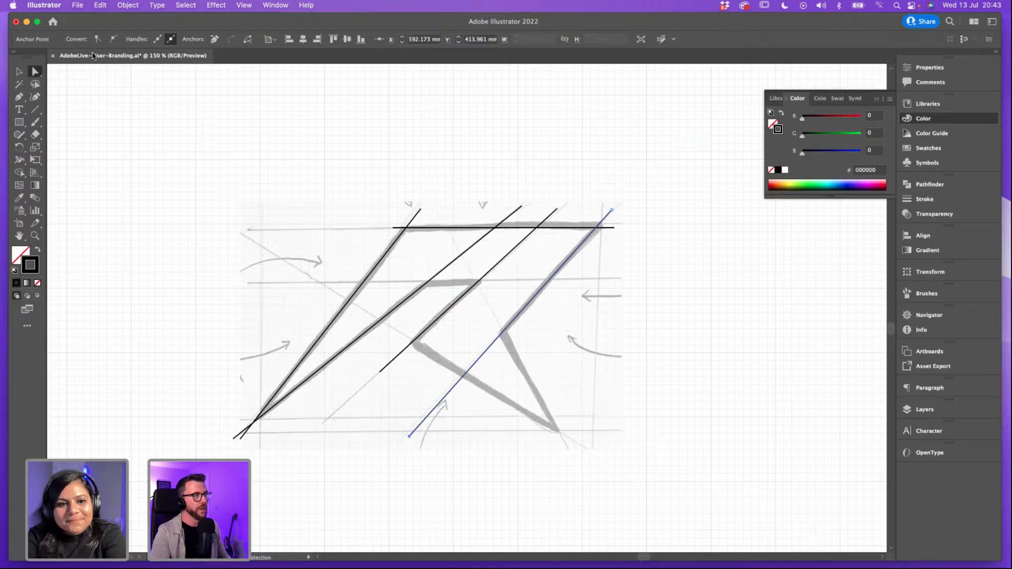
Step: Draw a line along the right edge of the R's leg up beyond the top line, and extend its lower end past the leg's tip
click(34, 110)
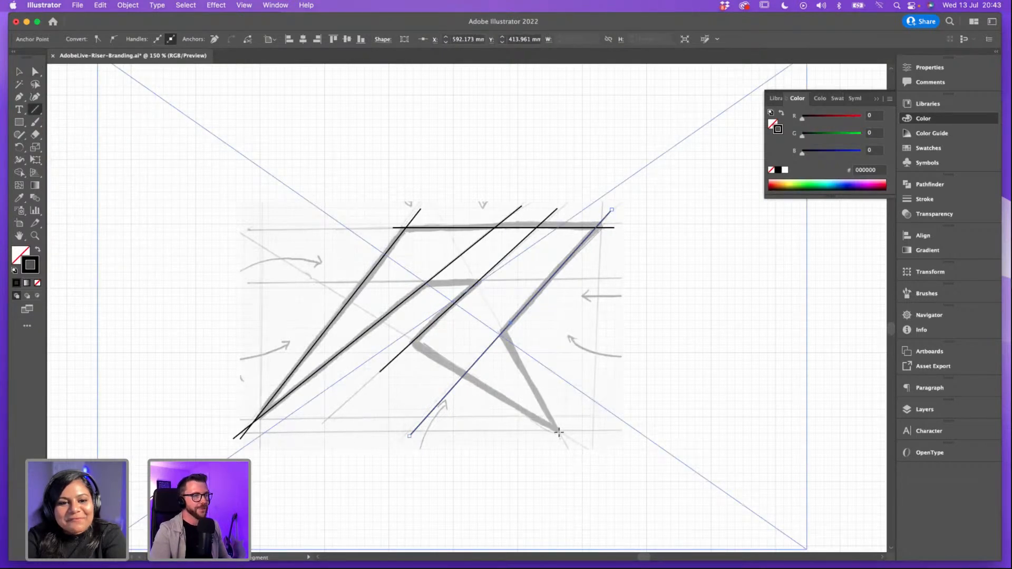
mouse_move(559, 433)
mouse_down()
mouse_move(514, 332)
mouse_move(475, 290)
mouse_move(417, 185)
mouse_up()
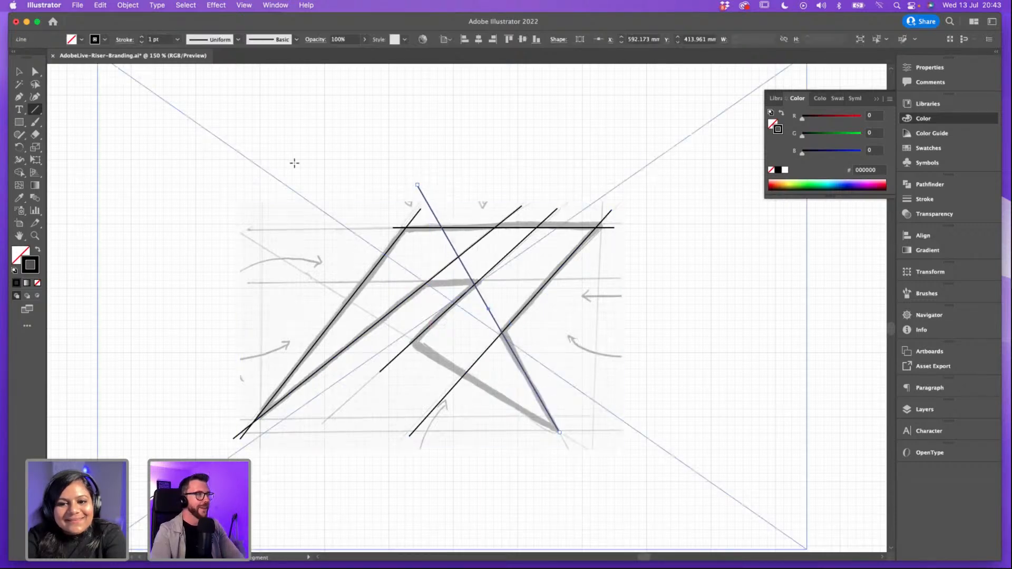
key(a)
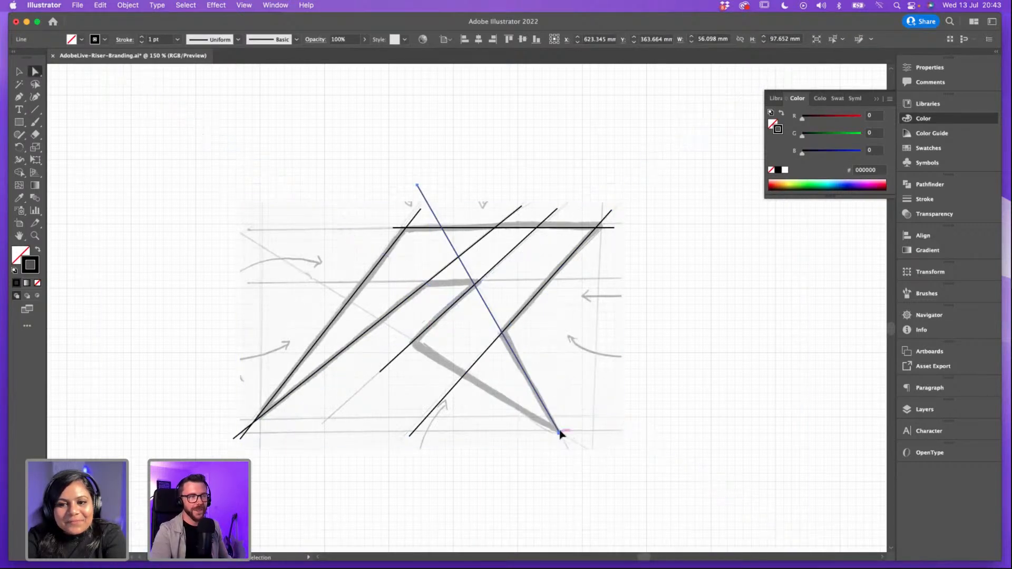
drag(560, 433, 573, 459)
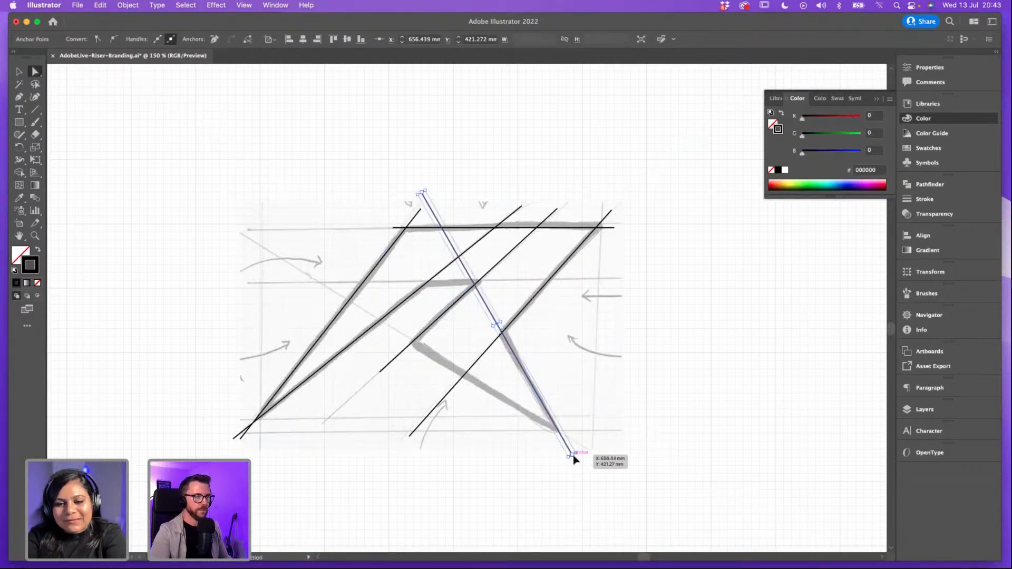
key(super+equal)
drag(517, 305, 488, 396)
key(super+minus)
key(super+minus)
click(532, 257)
scroll(608, 362, up, 4)
scroll(617, 364, left, 3)
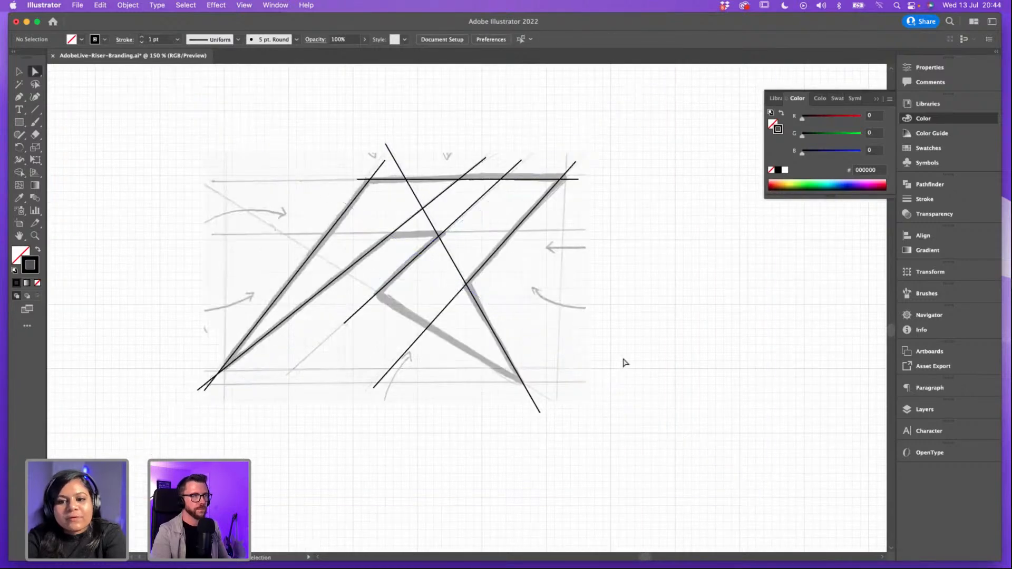
click(531, 179)
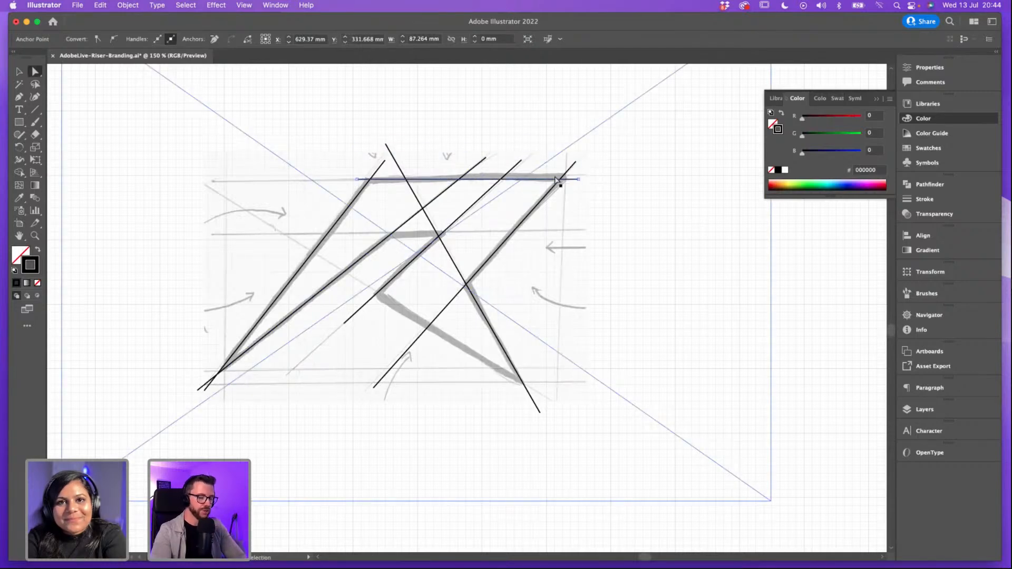
drag(557, 180, 578, 183)
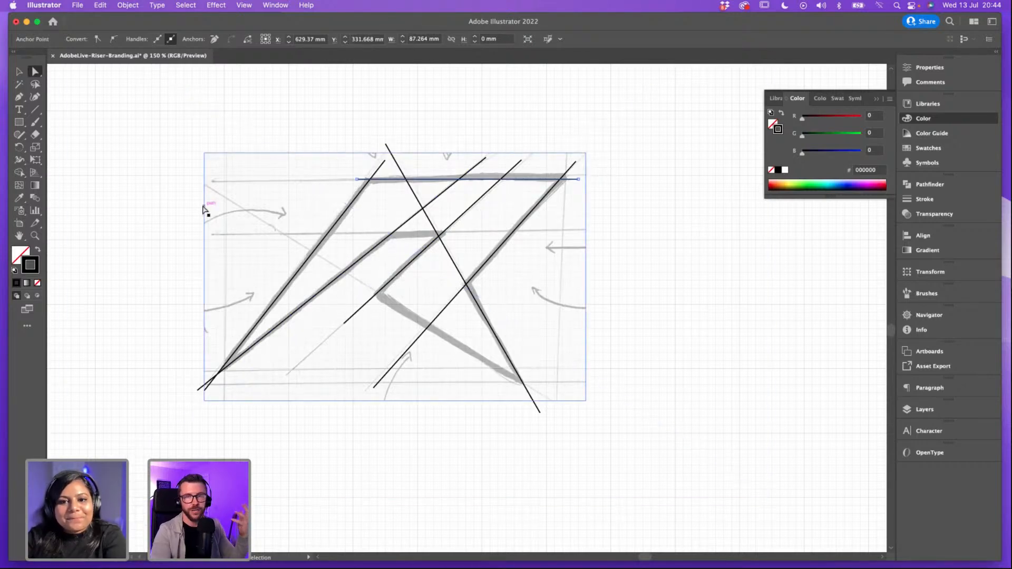
click(659, 285)
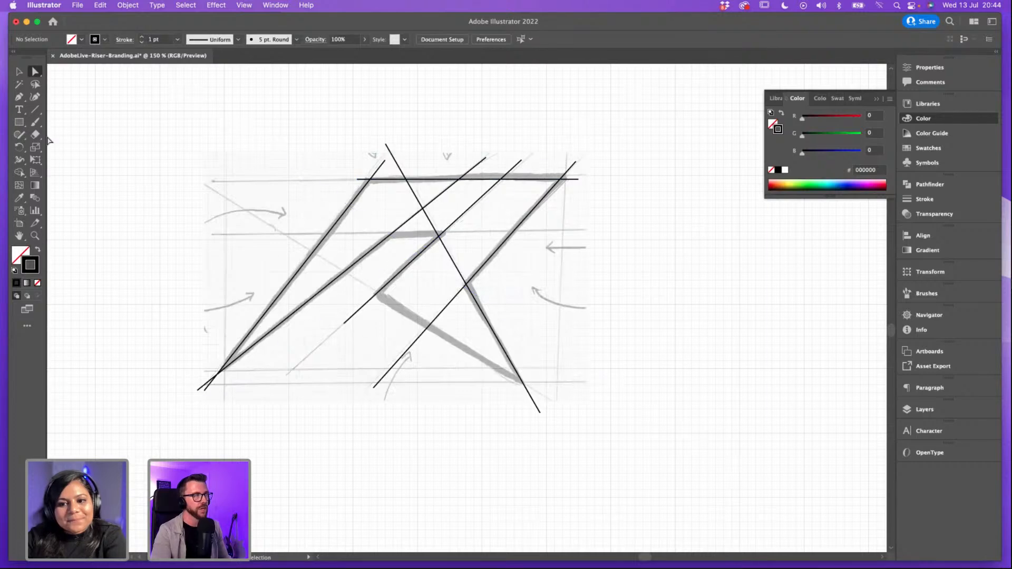
Step: Draw a line about 101 × 61 mm along the lower edge of the R's leg, extend its lower end past the tip and shorten its upper end
click(35, 110)
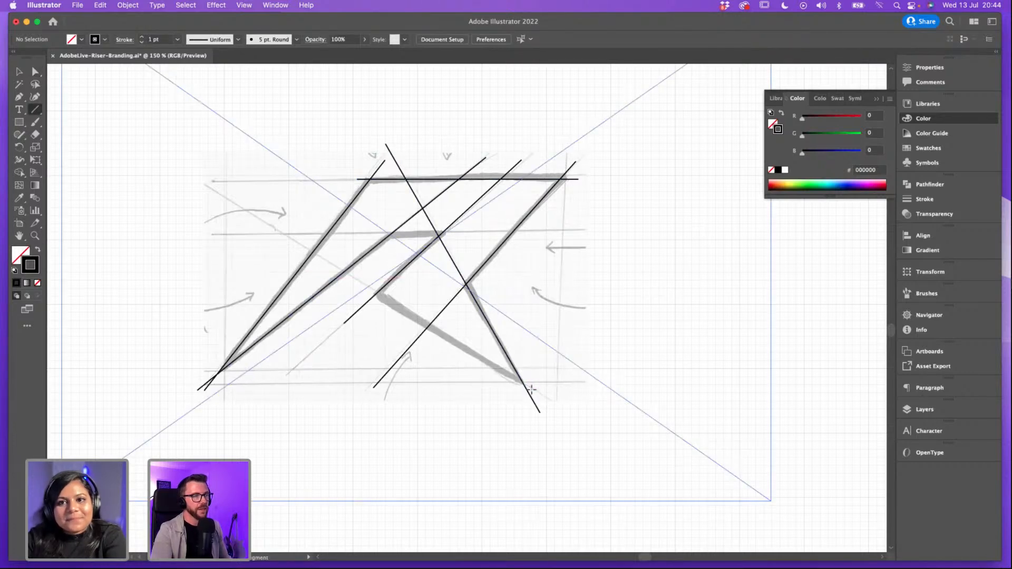
drag(531, 388, 276, 233)
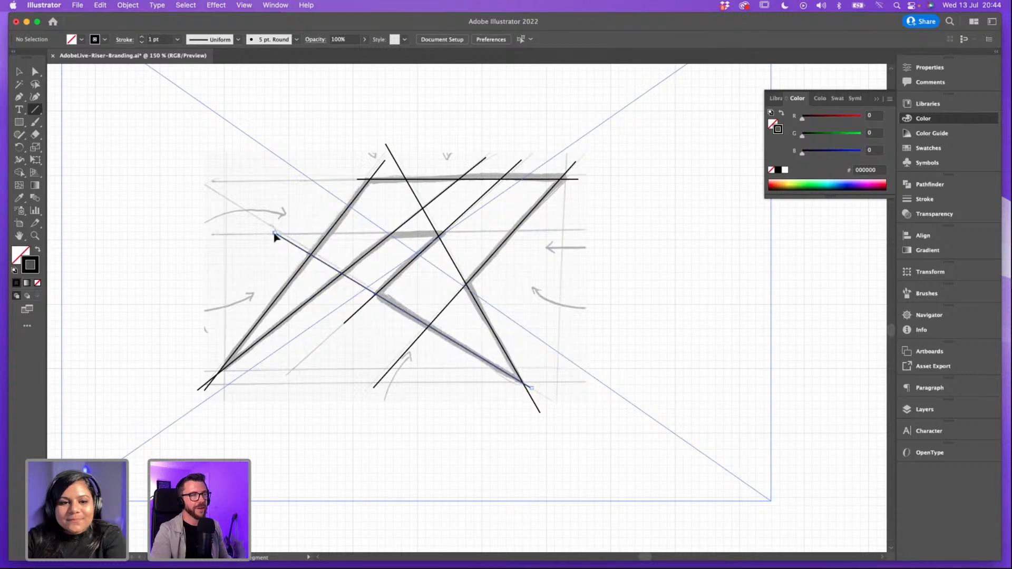
click(31, 72)
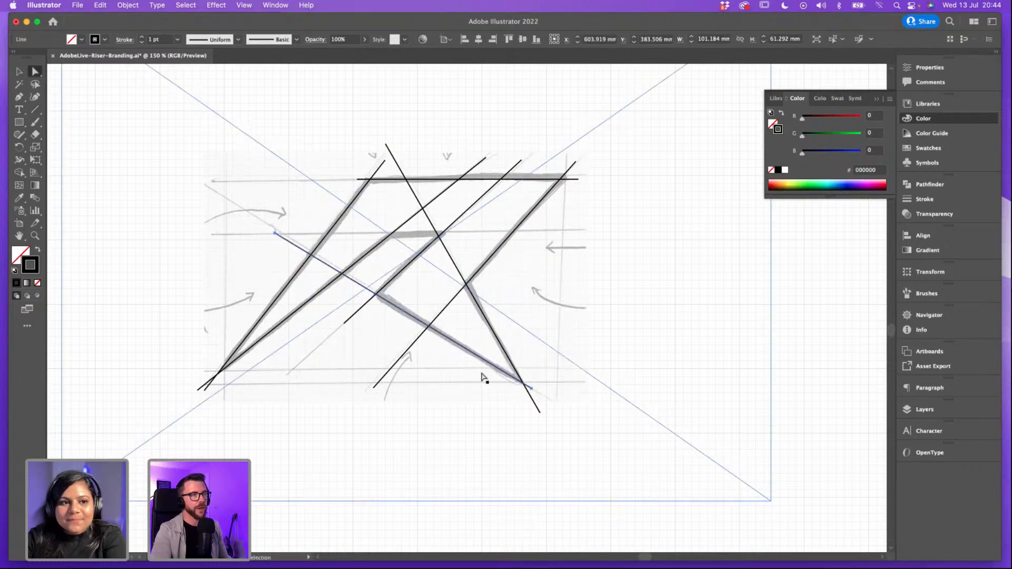
click(532, 388)
drag(547, 400, 555, 403)
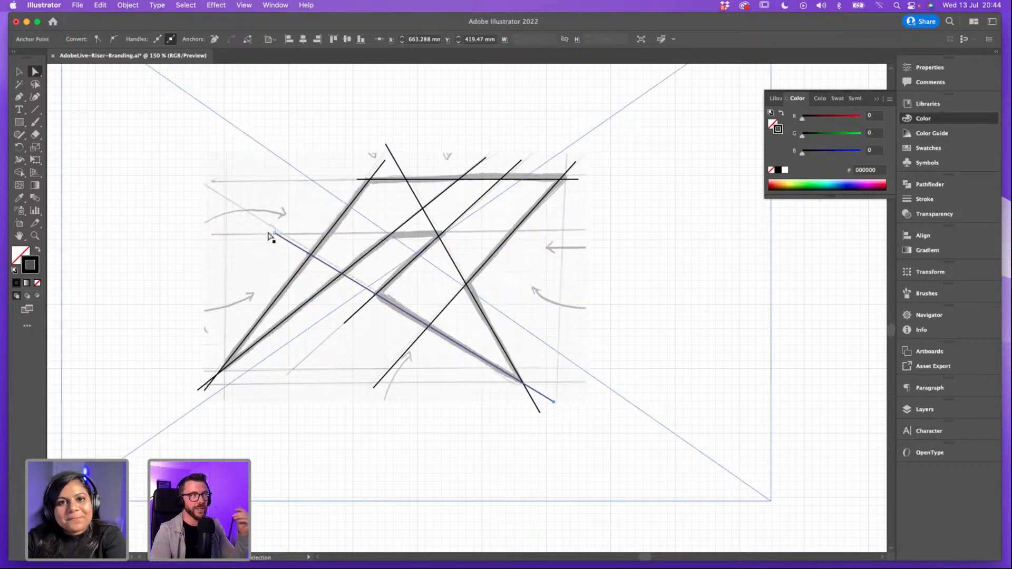
drag(276, 233, 289, 246)
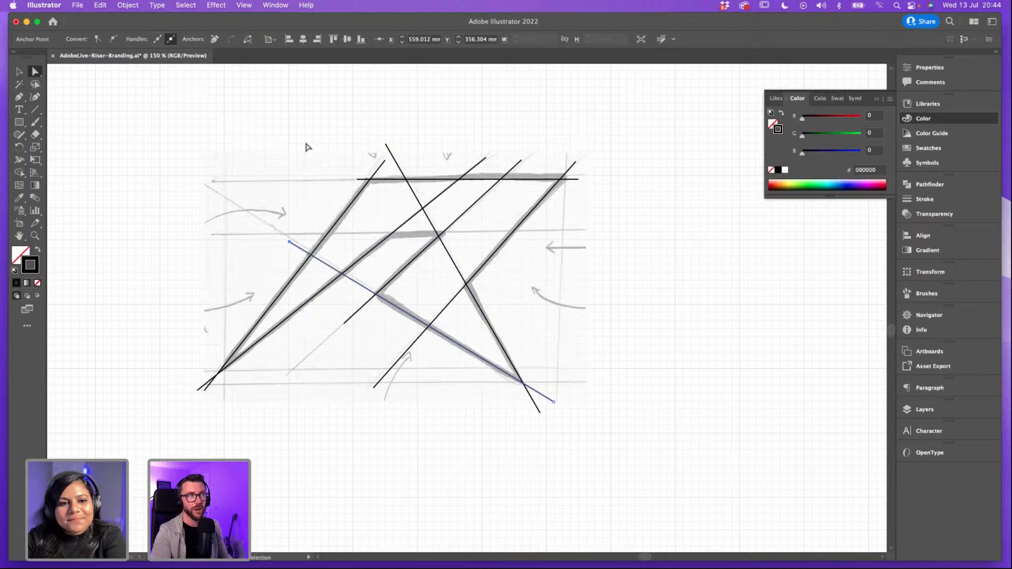
click(391, 126)
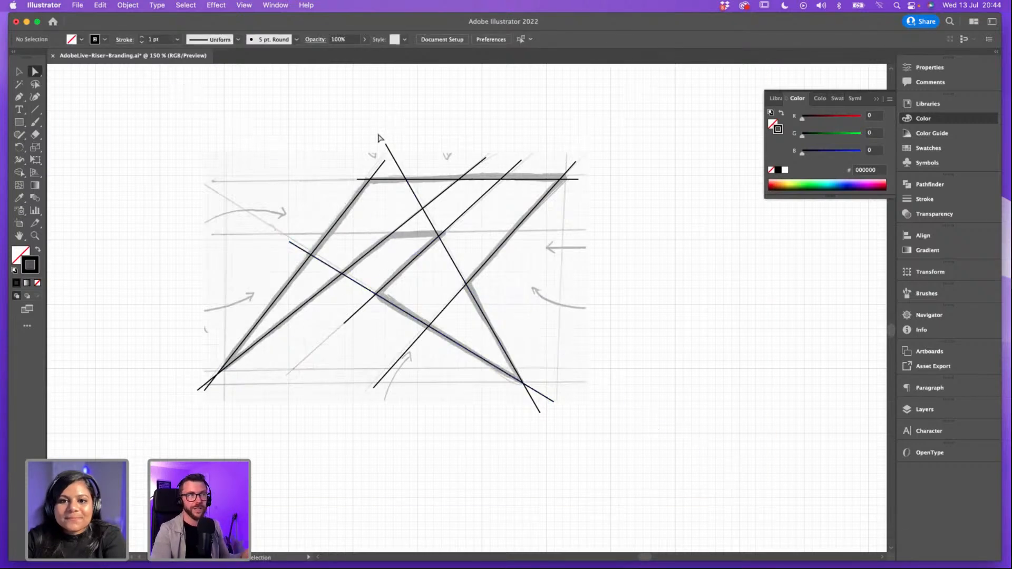
Step: Copy the top horizontal line straight down onto the R's inner horizontal edge and lengthen the copy to about 105 mm, past the outer diagonal
click(465, 181)
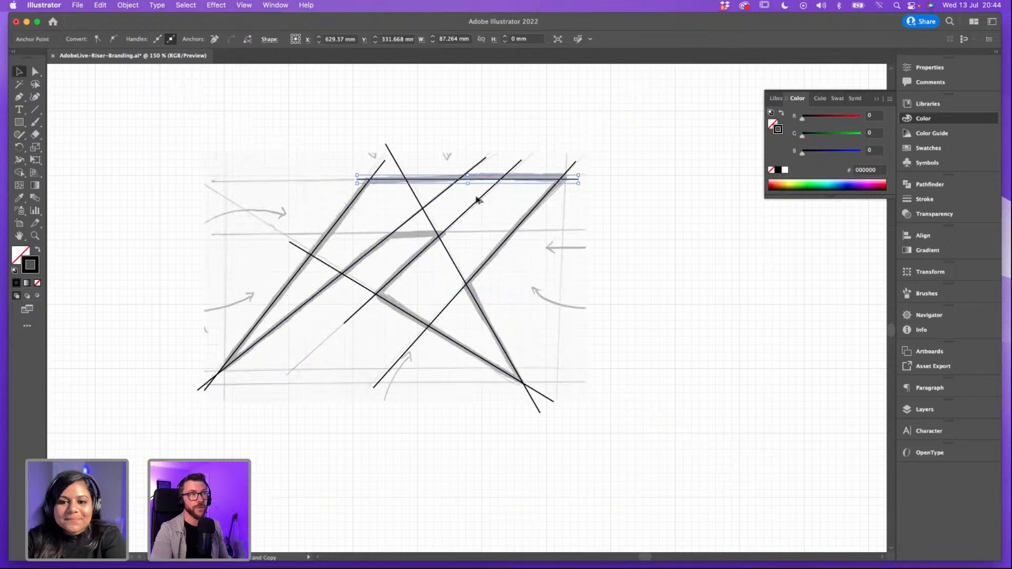
drag(469, 181, 469, 238)
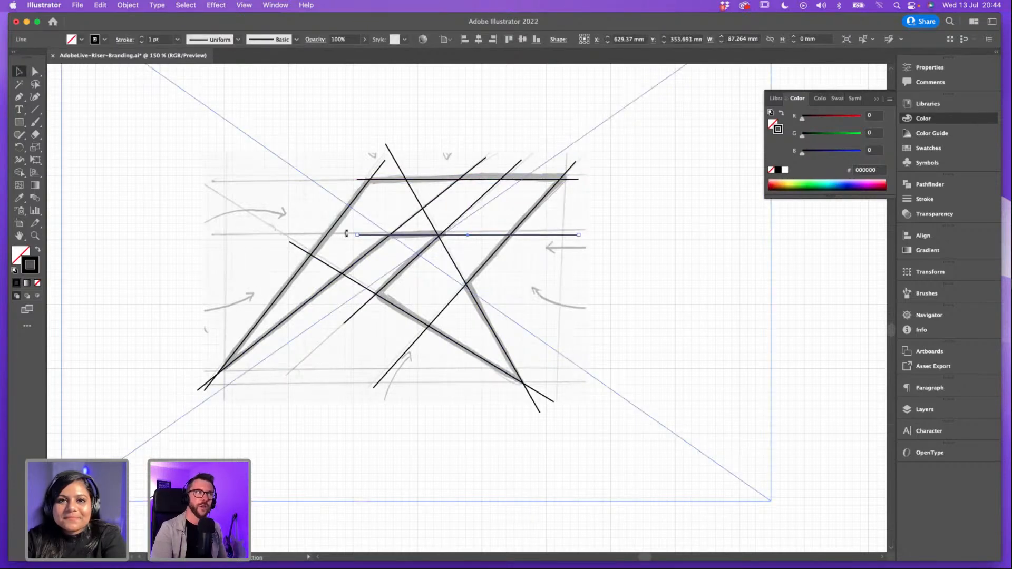
drag(346, 238, 312, 235)
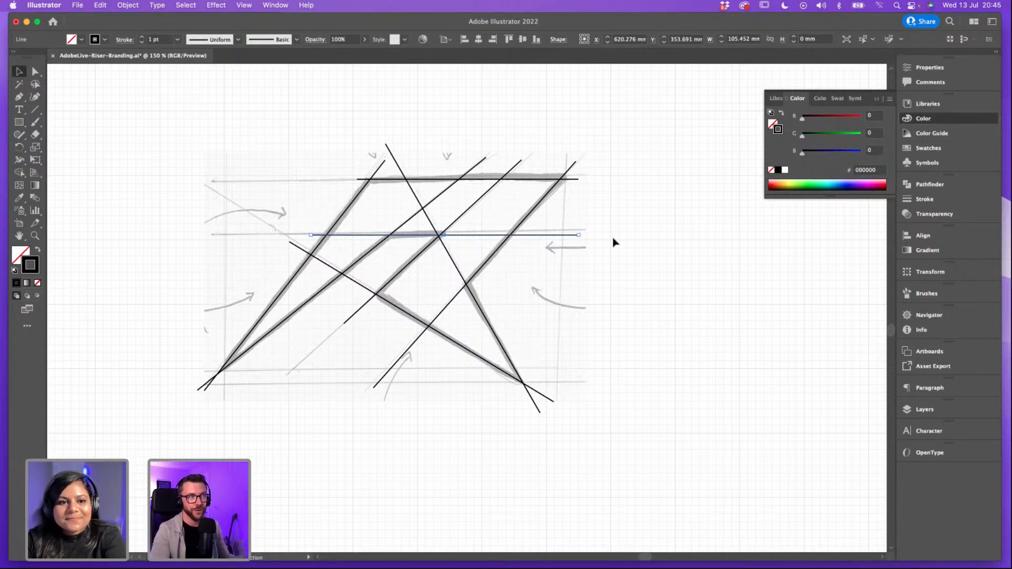
Step: Shift the top horizontal line slightly left so that it overlaps both outer corners of the R
scroll(614, 243, up, 3)
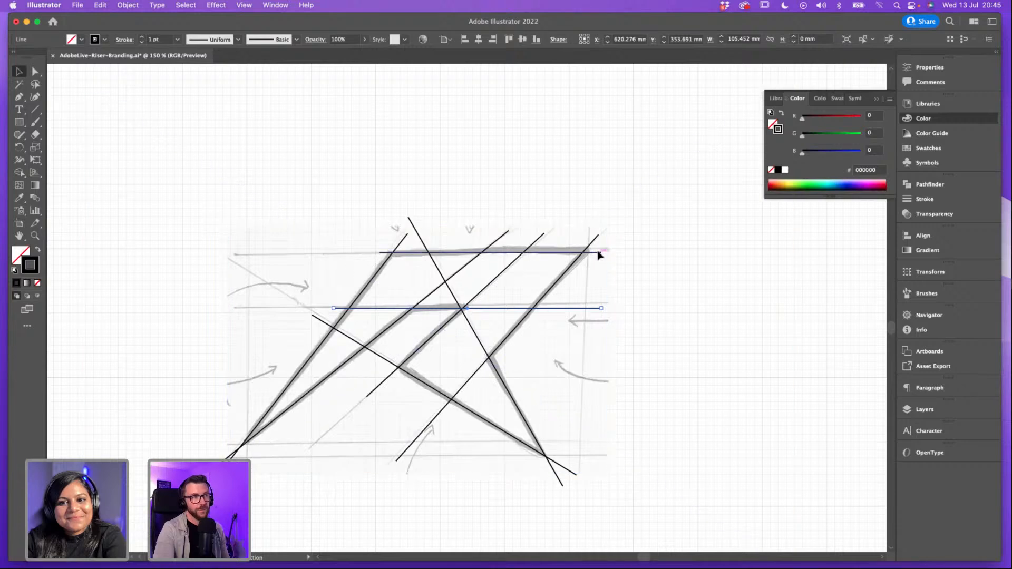
click(599, 254)
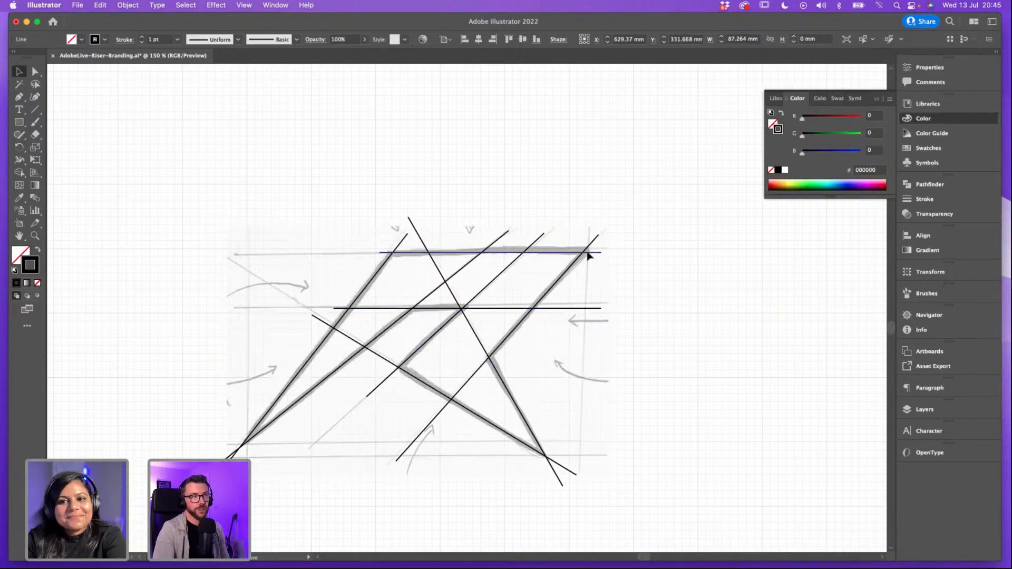
drag(587, 255, 583, 254)
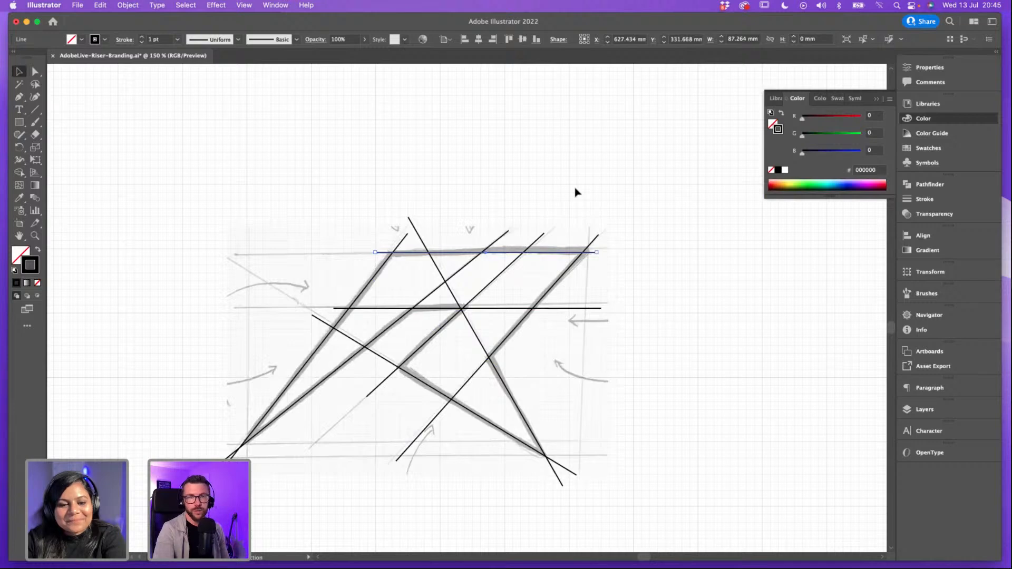
key(super+plus)
drag(575, 189, 579, 83)
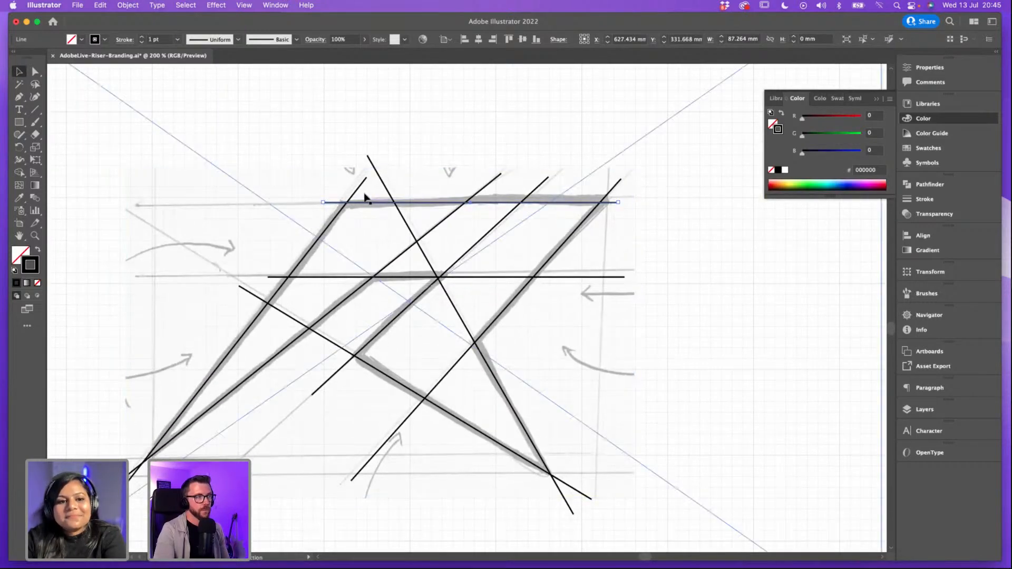
click(337, 380)
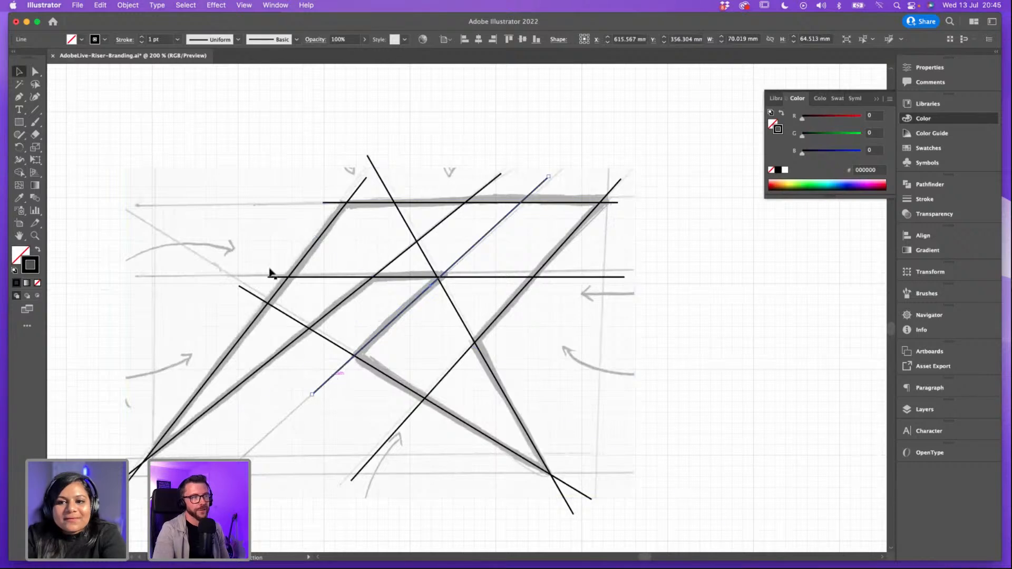
key(a)
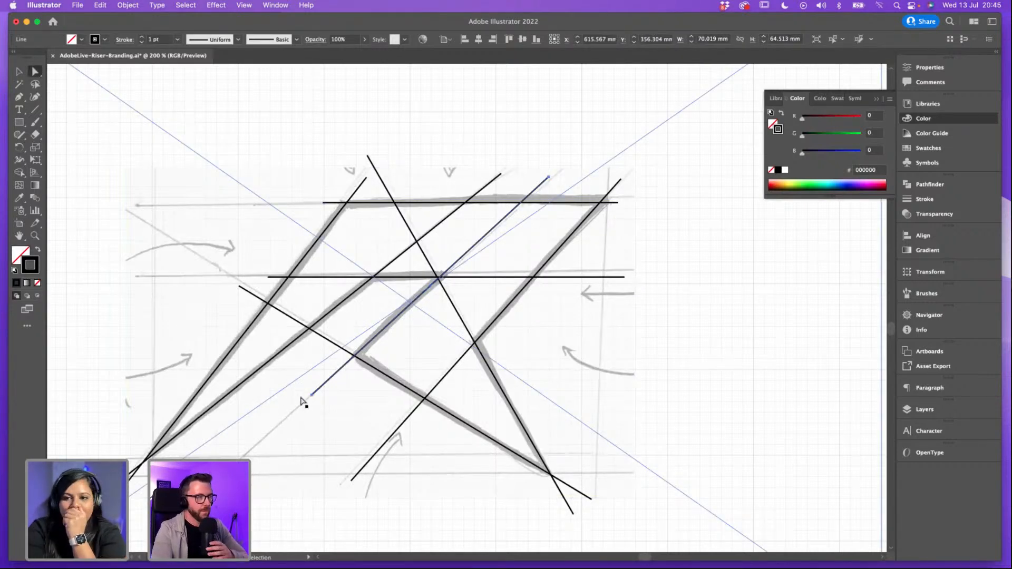
click(311, 395)
Step: Move the sketch image onto Layer 2, beneath the construction lines on Layer 1
click(631, 359)
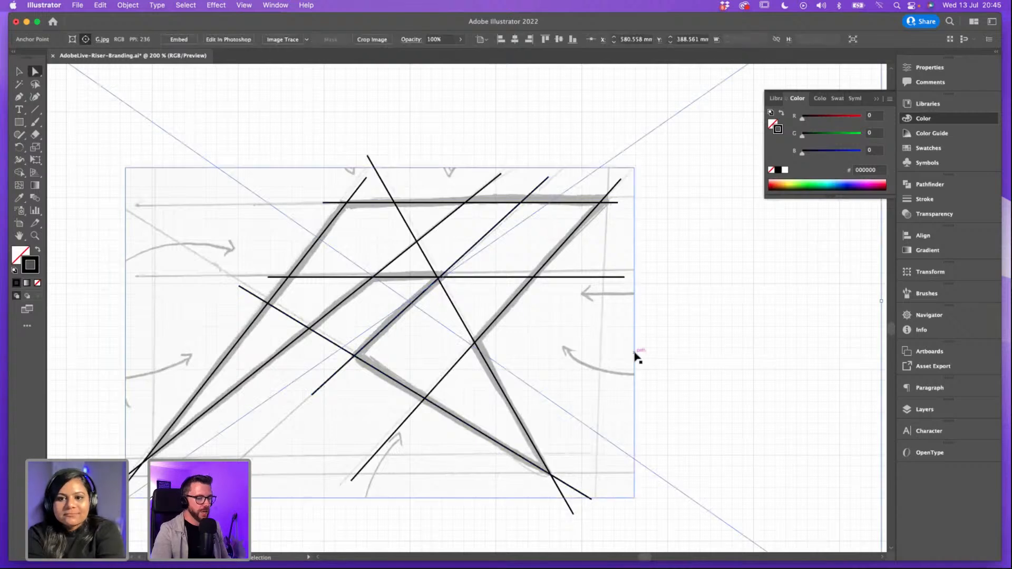
scroll(632, 356, left, 3)
scroll(635, 353, right, 3)
scroll(635, 354, down, 2)
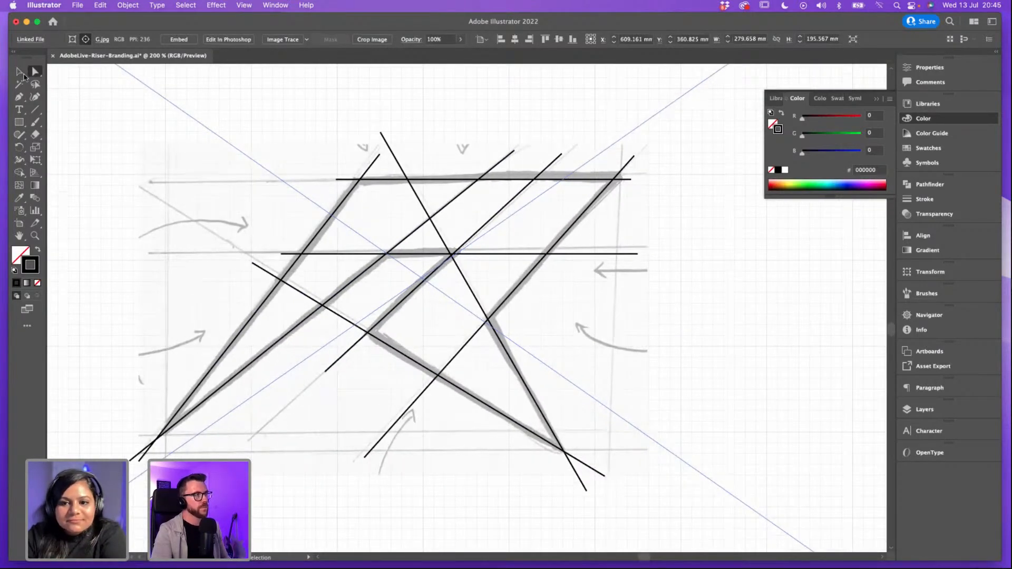
key(v)
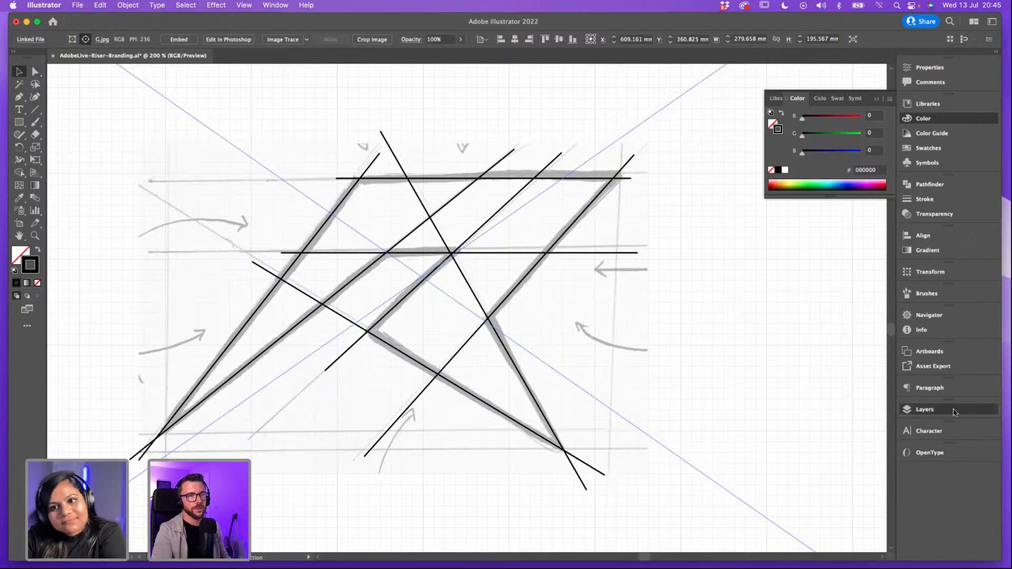
click(919, 410)
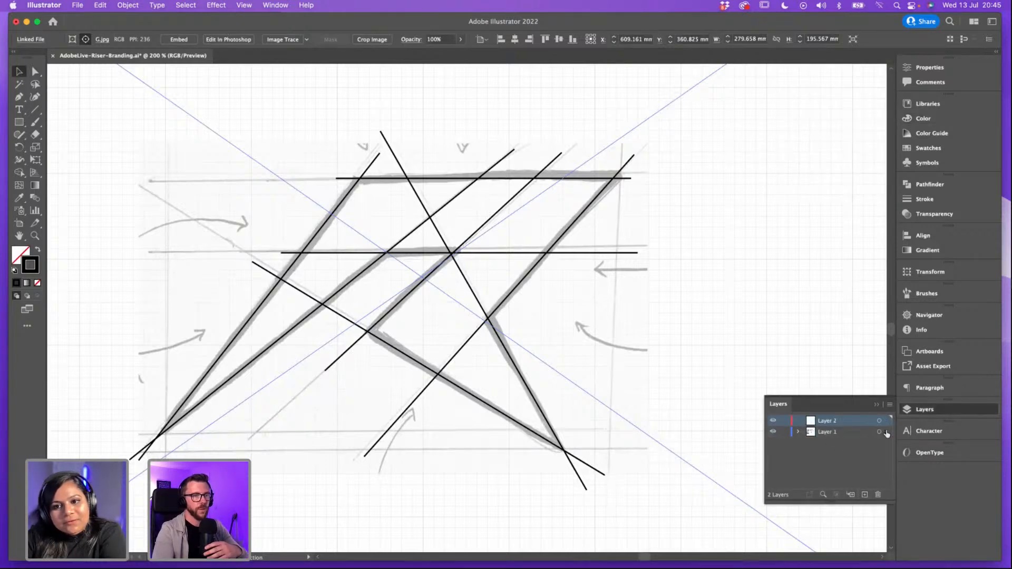
drag(886, 432, 844, 440)
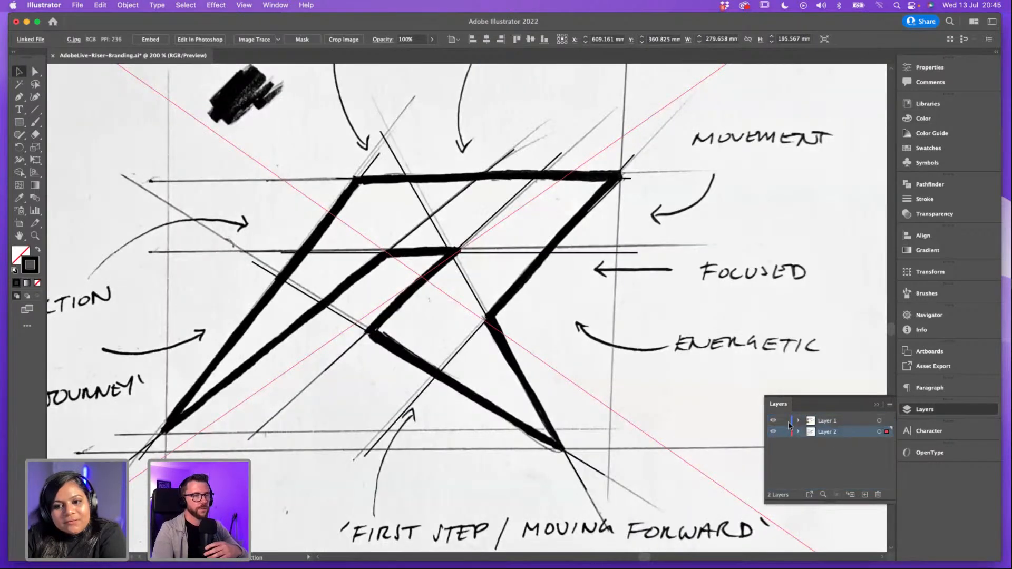
Step: Lock Layer 1 and reduce the opacity of the sketch image on Layer 2 to 7%
click(784, 433)
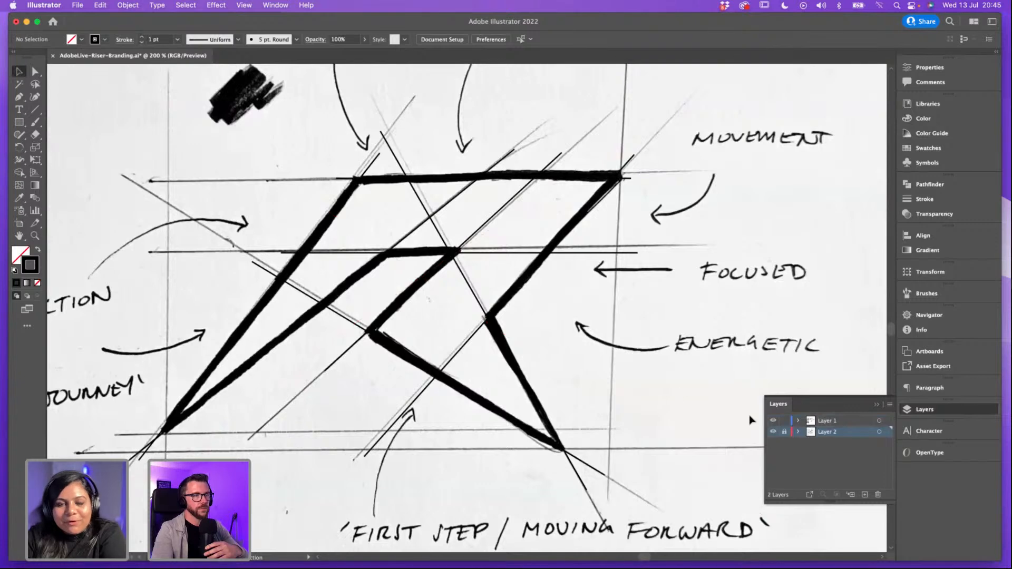
click(784, 421)
click(785, 432)
click(580, 387)
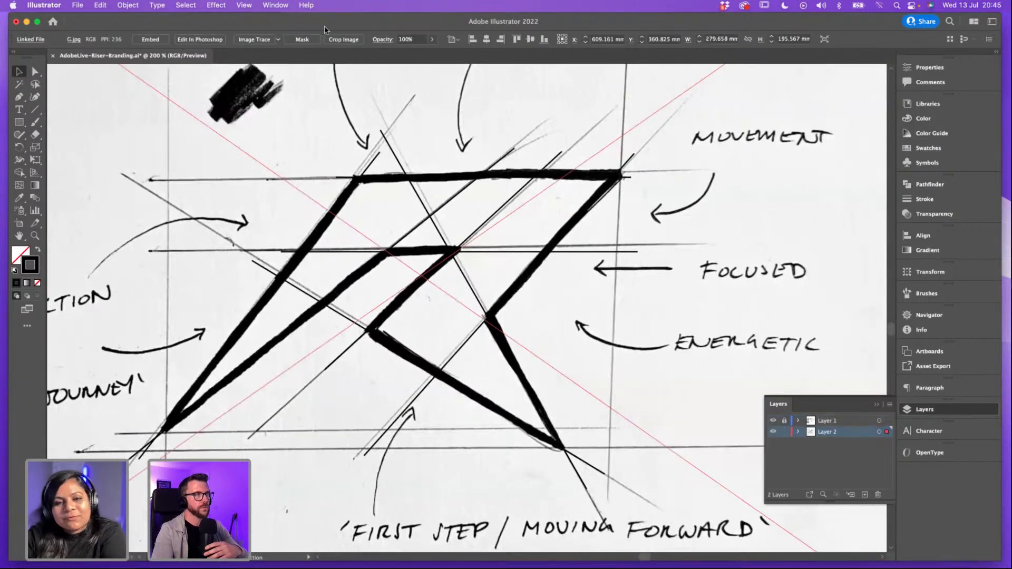
click(432, 40)
drag(431, 52, 394, 55)
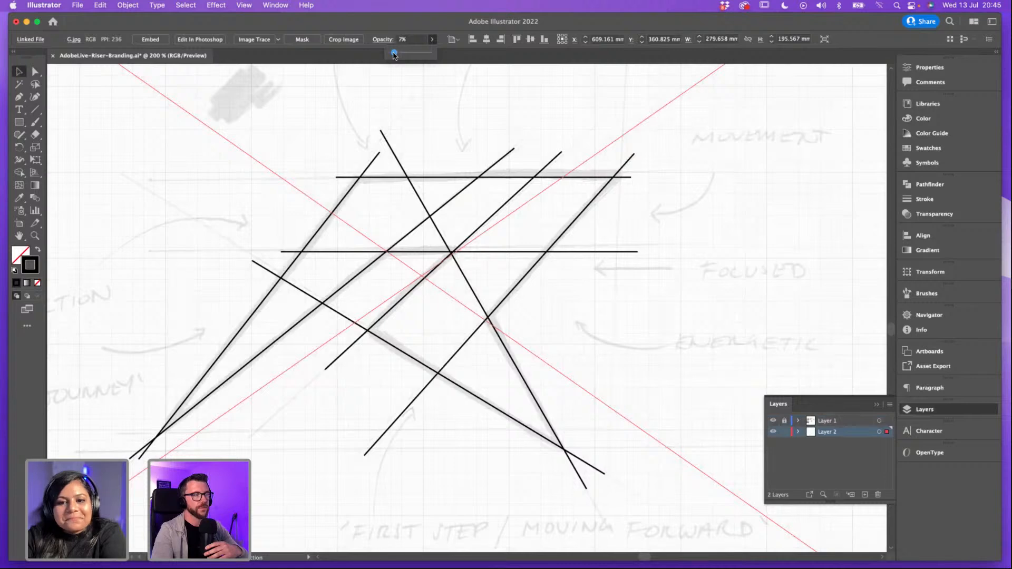
Step: Deselect the sketch image, lock Layer 2, and unlock Layer 1 as the active layer
click(688, 137)
click(785, 432)
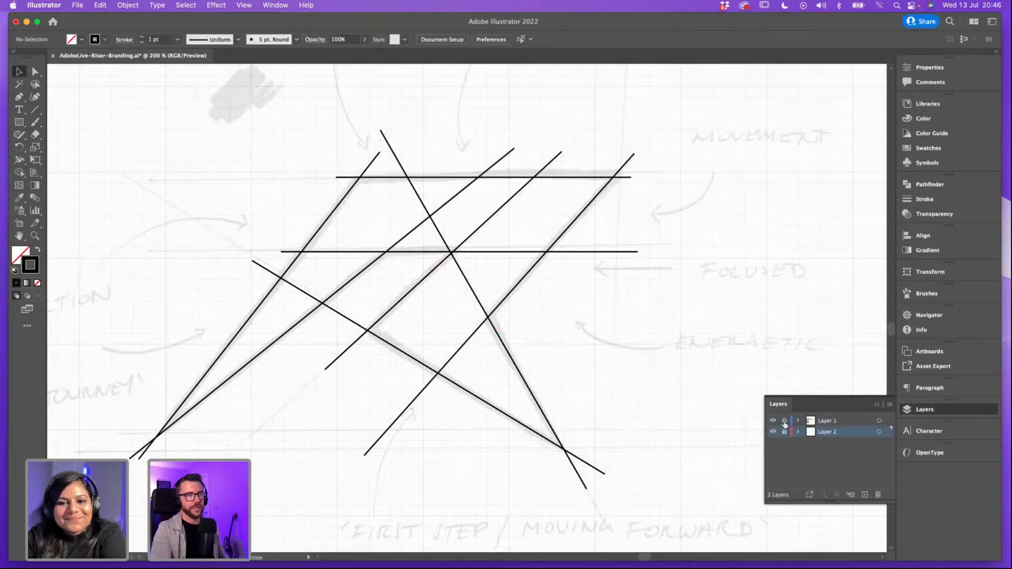
click(844, 422)
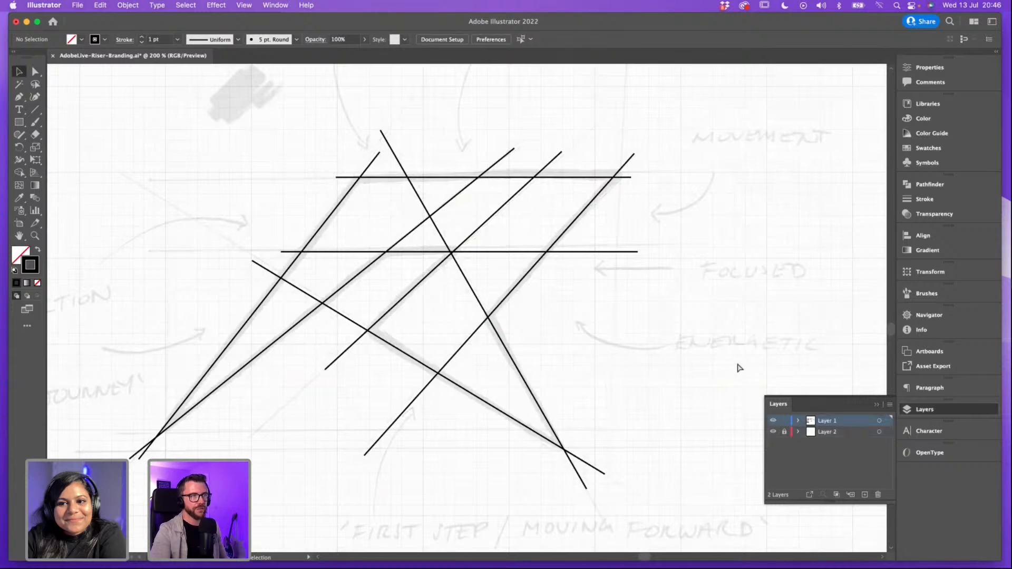
key(super+minus)
drag(646, 228, 661, 213)
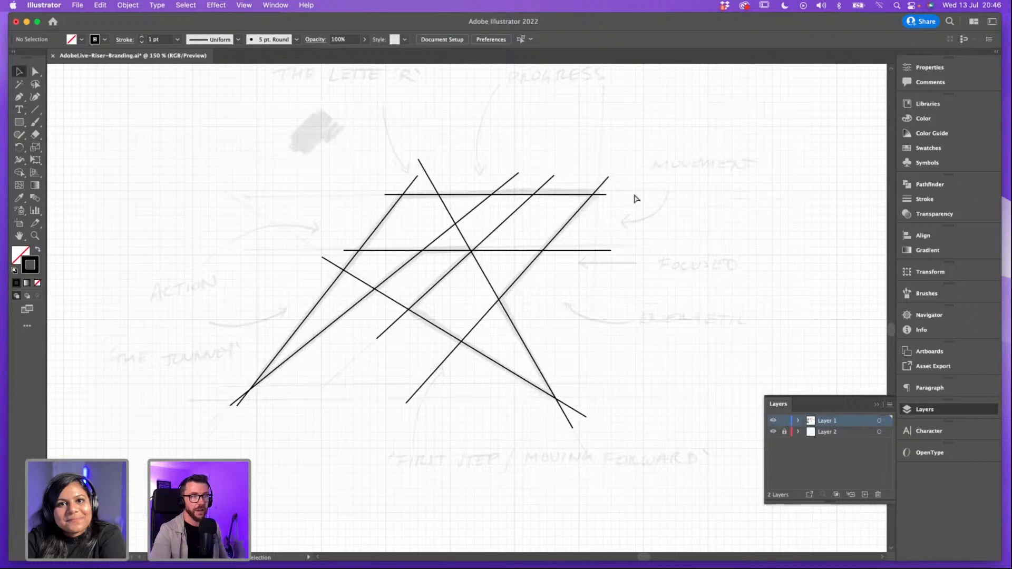
key(super+equal)
key(super+minus)
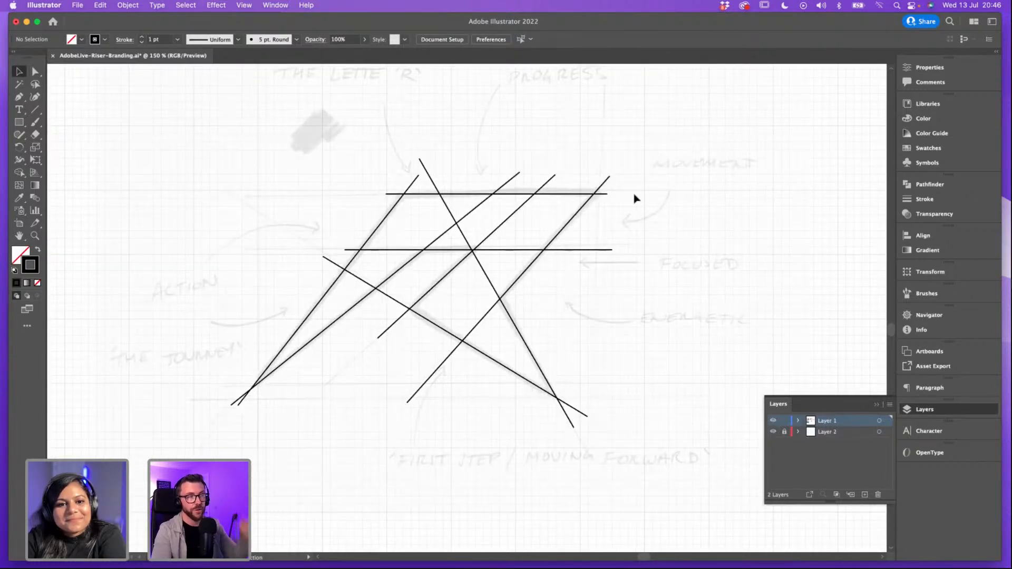
key(super+equal)
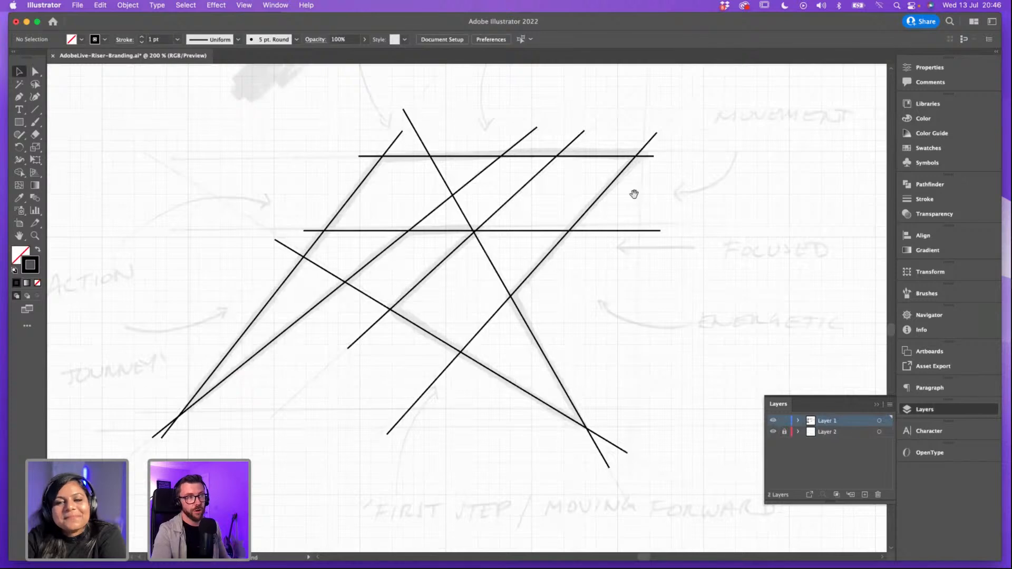
scroll(626, 222, up, 2)
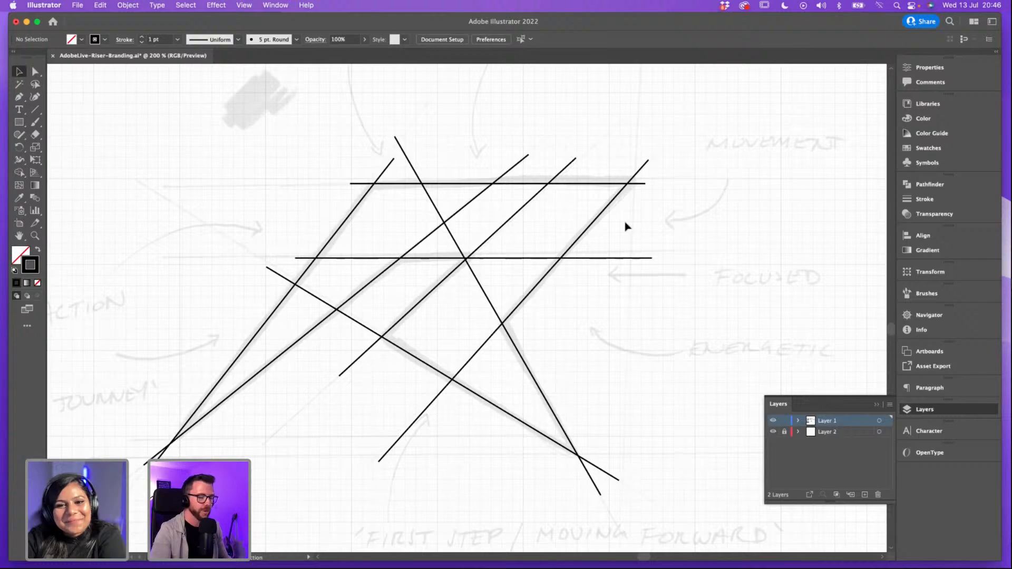
key(super+minus)
key(super+equal)
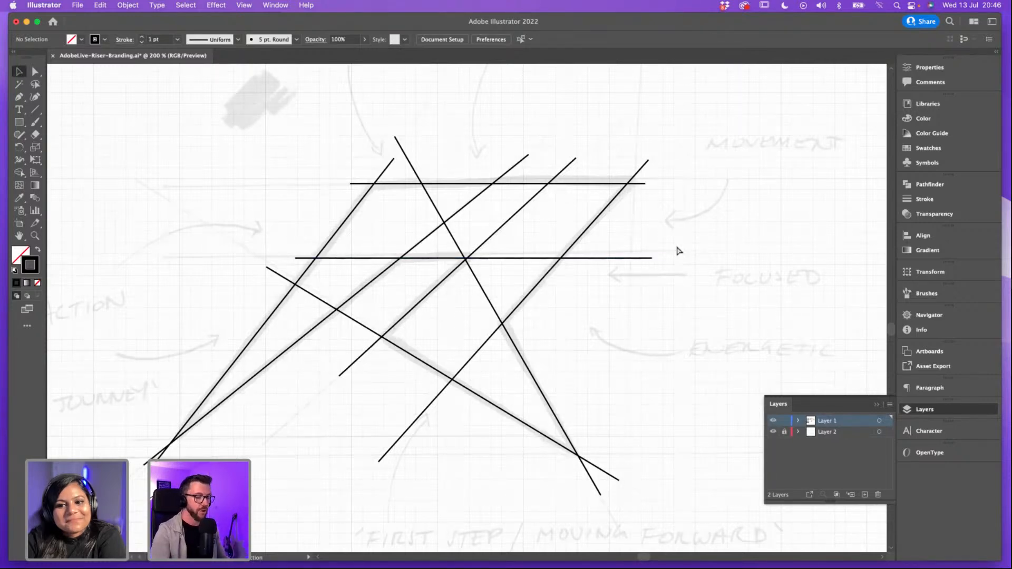
key(super+minus)
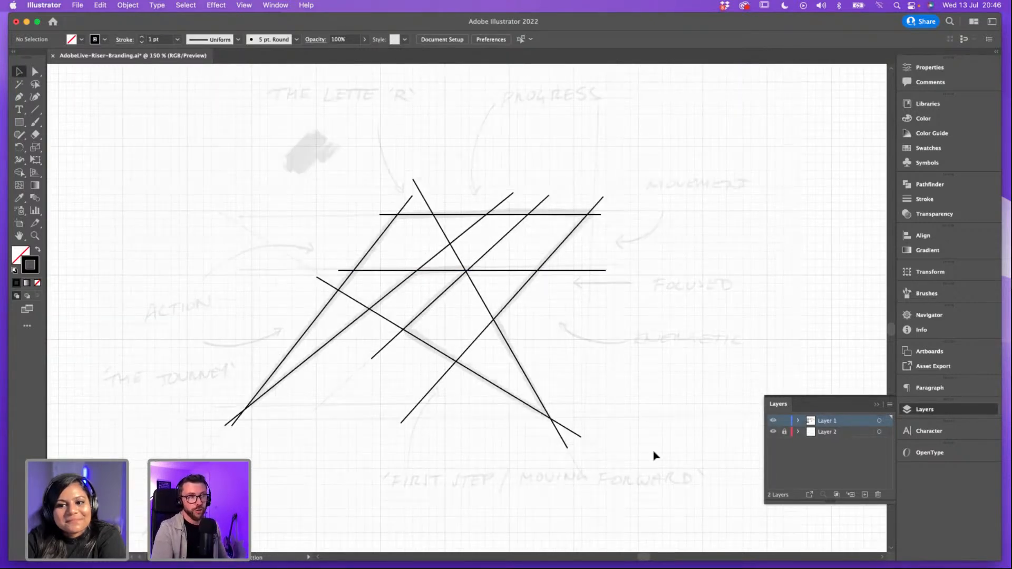
Step: Select all the construction lines and merge the regions inside the R's outline into one shape with the Shape Builder tool
drag(656, 454, 294, 165)
click(723, 335)
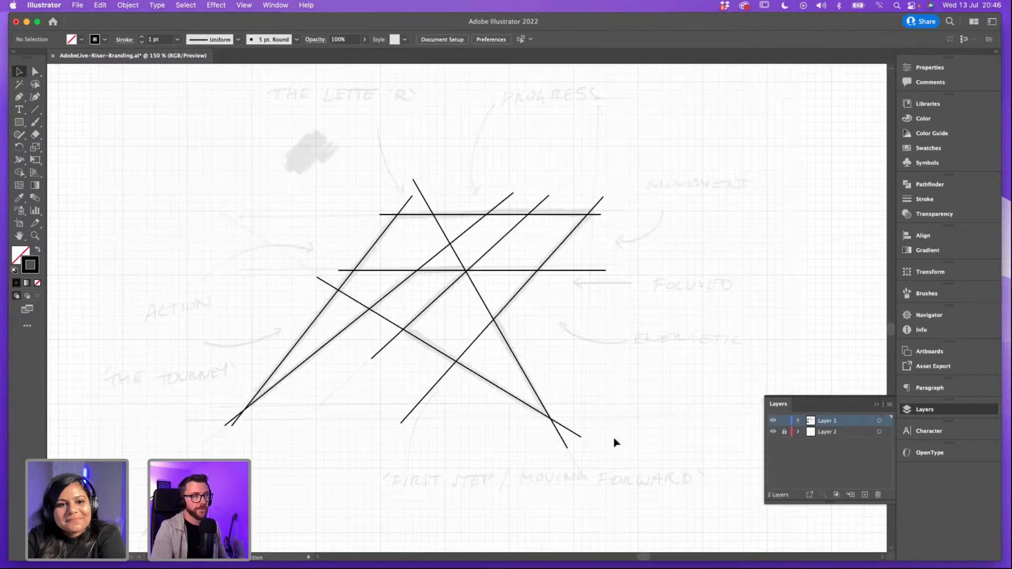
drag(615, 443, 259, 82)
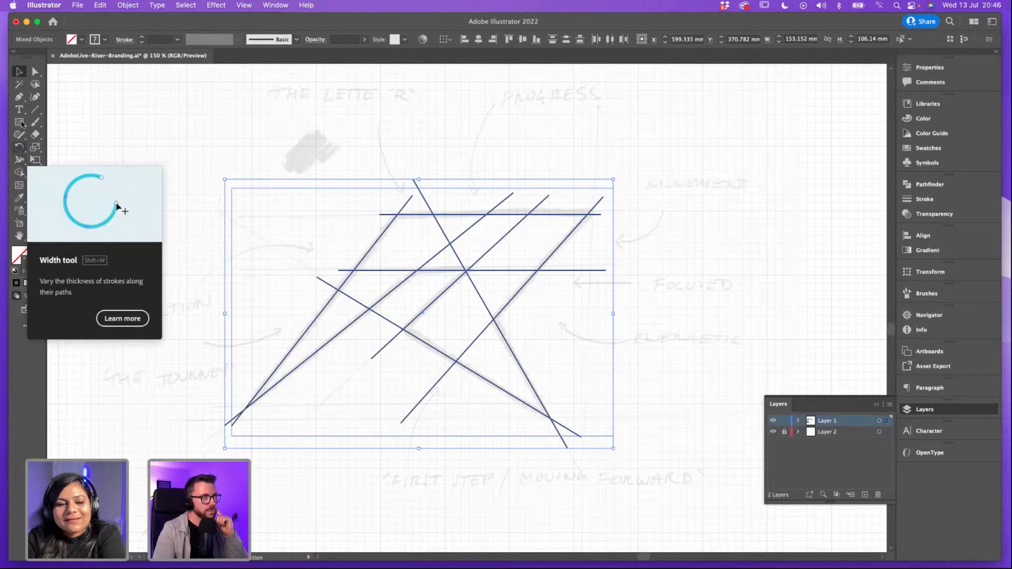
click(18, 173)
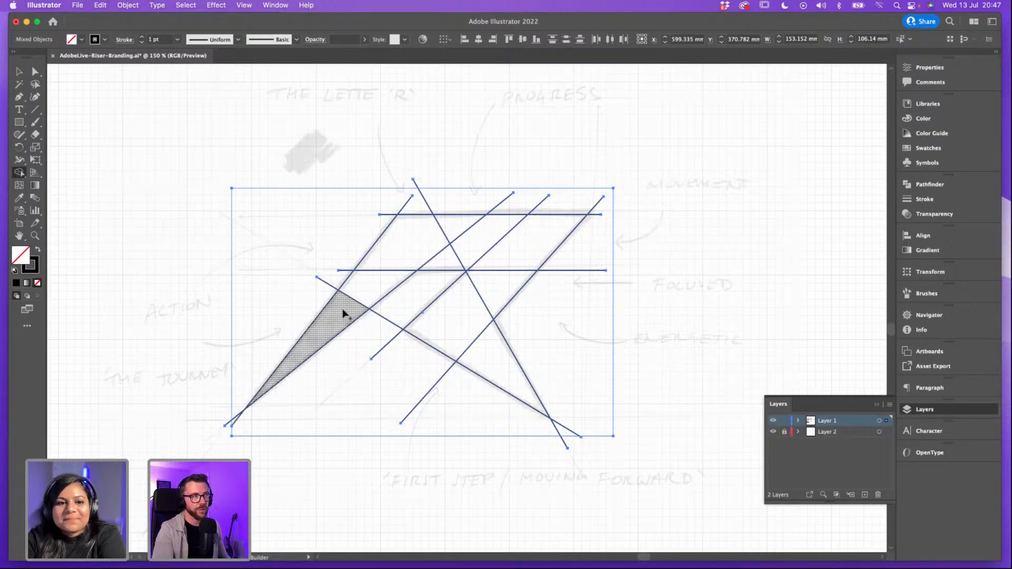
mouse_move(343, 314)
mouse_down()
mouse_move(393, 244)
mouse_move(408, 233)
mouse_move(416, 240)
mouse_move(414, 227)
mouse_move(527, 230)
mouse_move(406, 241)
mouse_move(499, 258)
mouse_move(510, 249)
mouse_move(453, 327)
mouse_move(480, 346)
mouse_up()
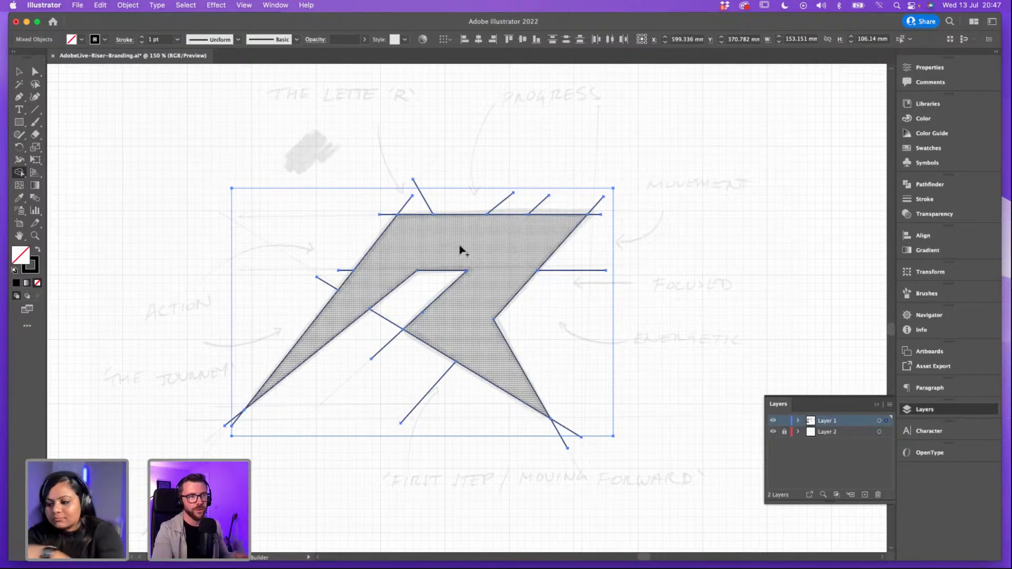
Step: Undo the Shape Builder merges inside the R's outline to restore the separate, uncut construction lines
click(19, 71)
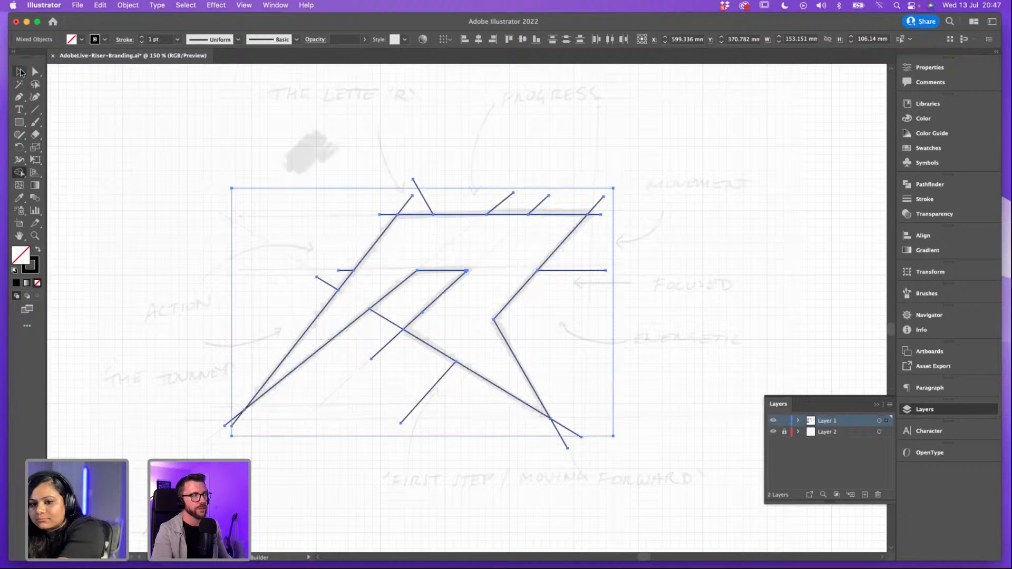
click(604, 142)
click(443, 293)
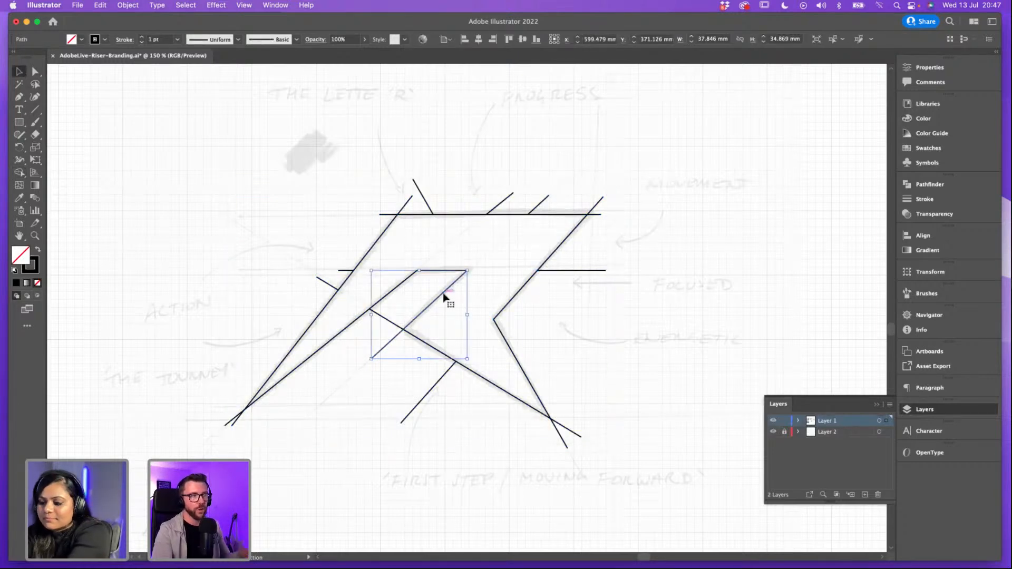
key(super+a)
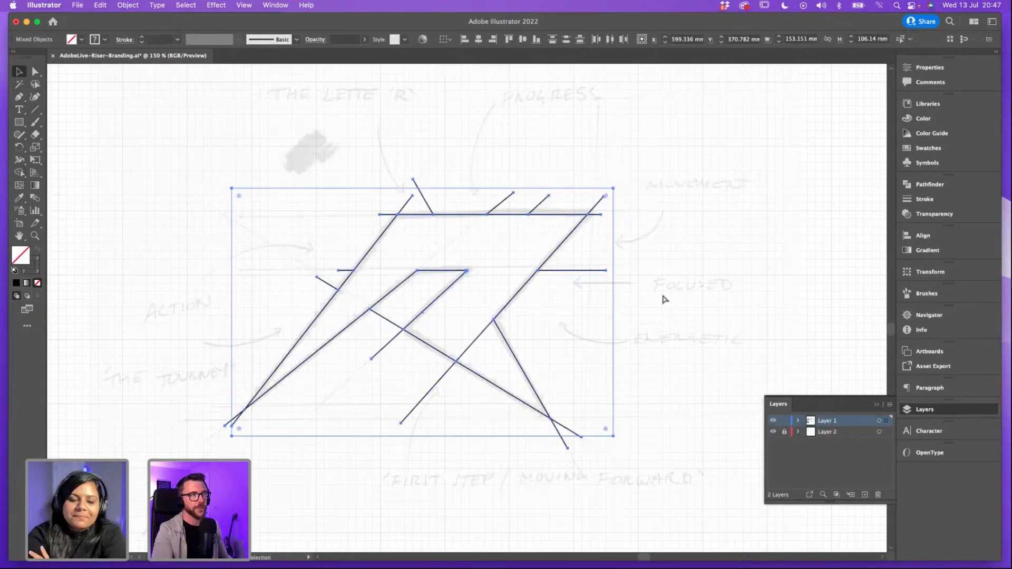
key(super+z)
key(super+z)
key(super+z)
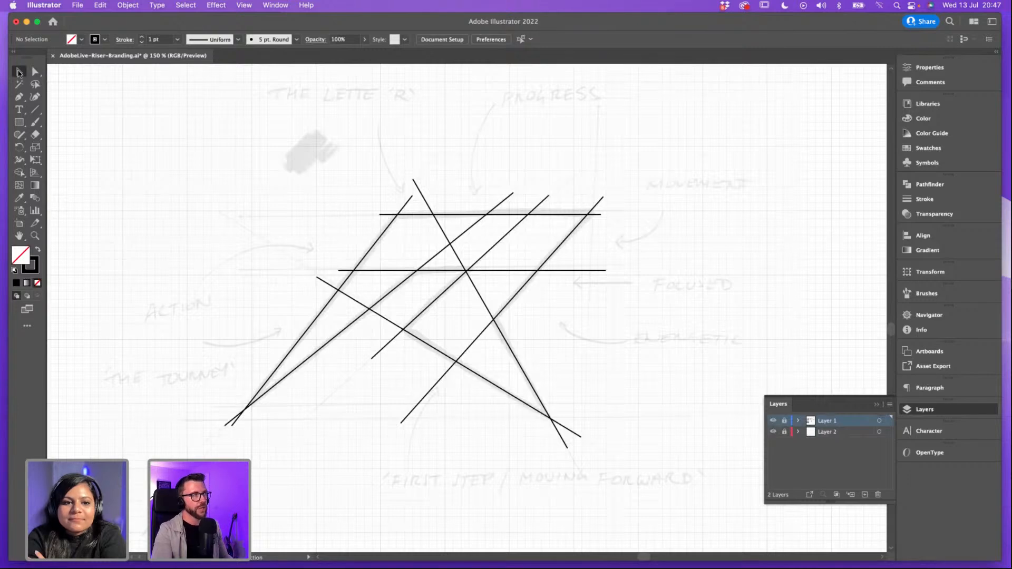
Step: Unlock Layer 1 and select all the construction lines for use with the Shape Builder tool
click(785, 420)
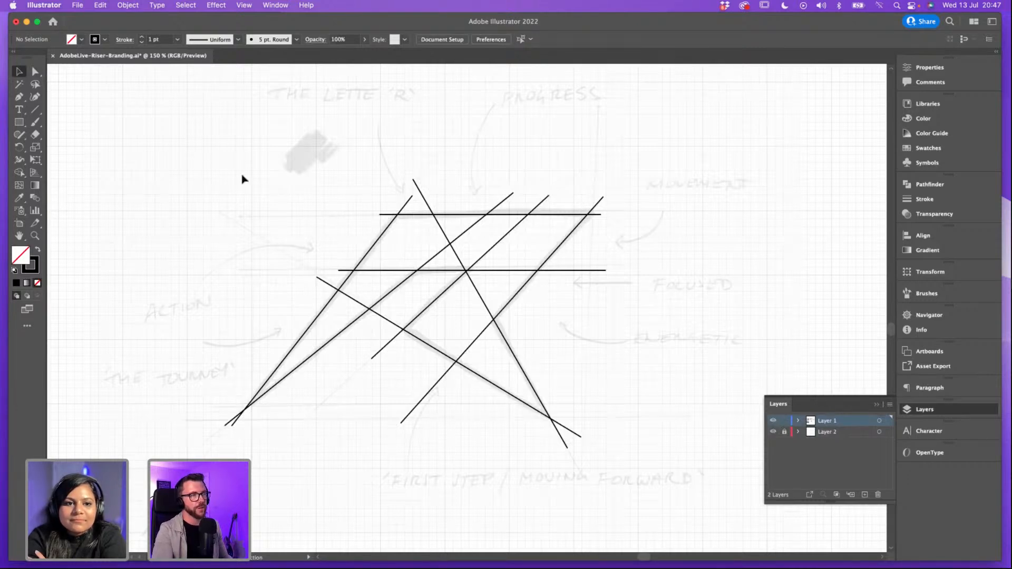
drag(242, 175, 663, 466)
key(shift+m)
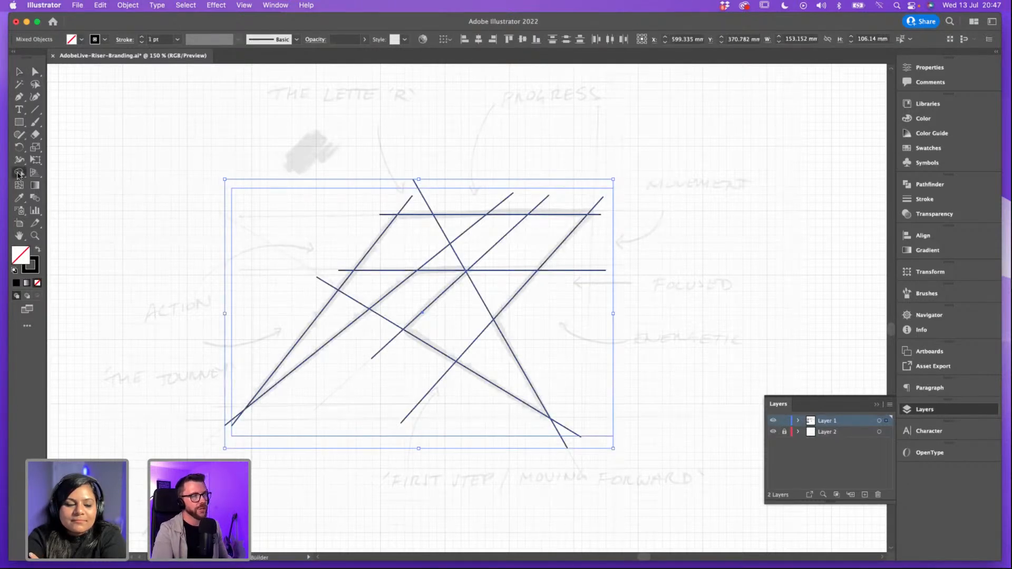
Step: Merge the regions of the R's long left leg and top bar into one shape, including the leftover inner segment
key(super)
key(super+plus)
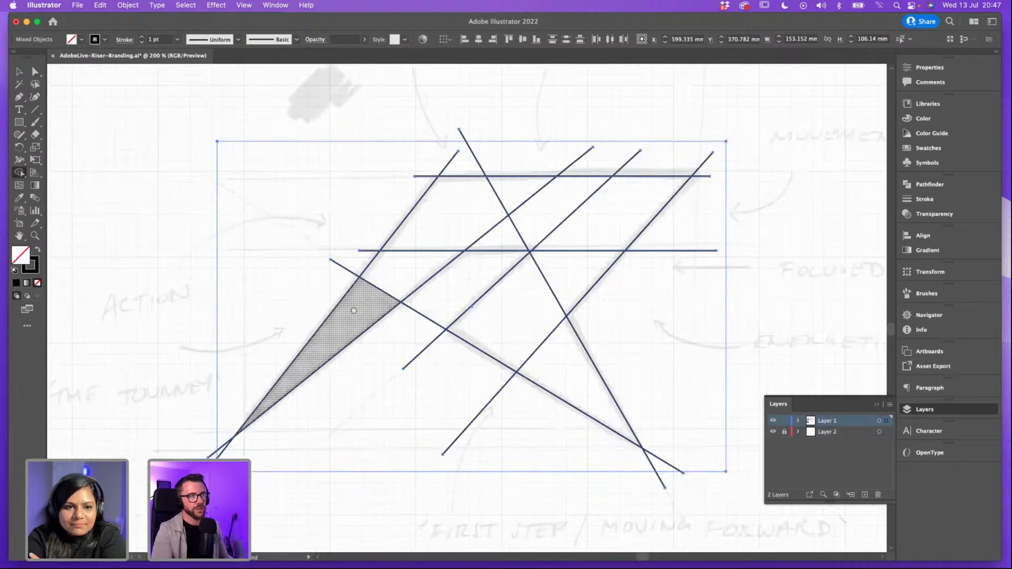
scroll(348, 314, right, 1)
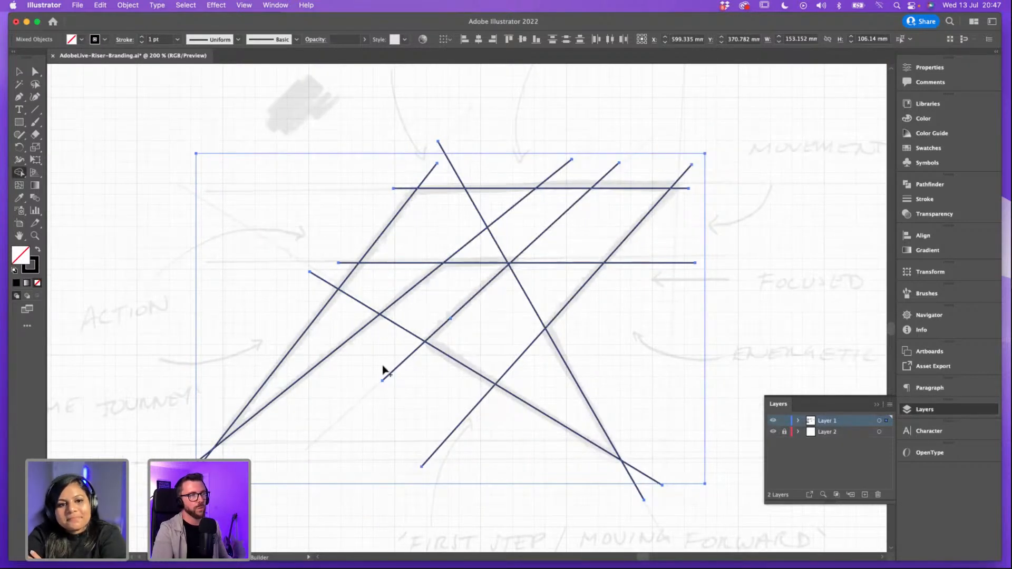
scroll(567, 269, right, 3)
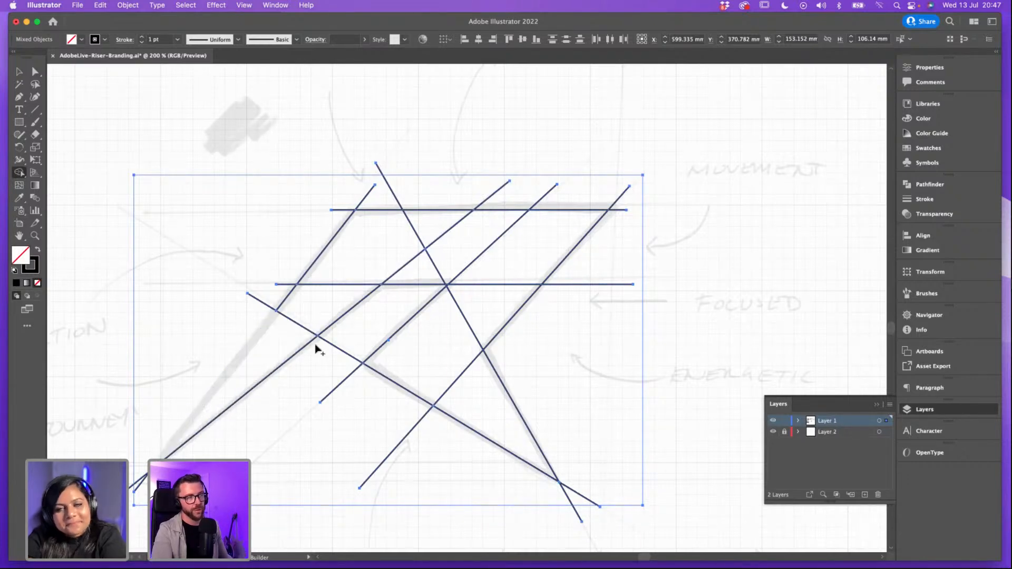
click(268, 356)
mouse_move(267, 352)
mouse_down()
mouse_move(384, 235)
mouse_move(520, 232)
mouse_move(464, 240)
mouse_move(427, 264)
mouse_move(458, 260)
mouse_up()
key(super+z)
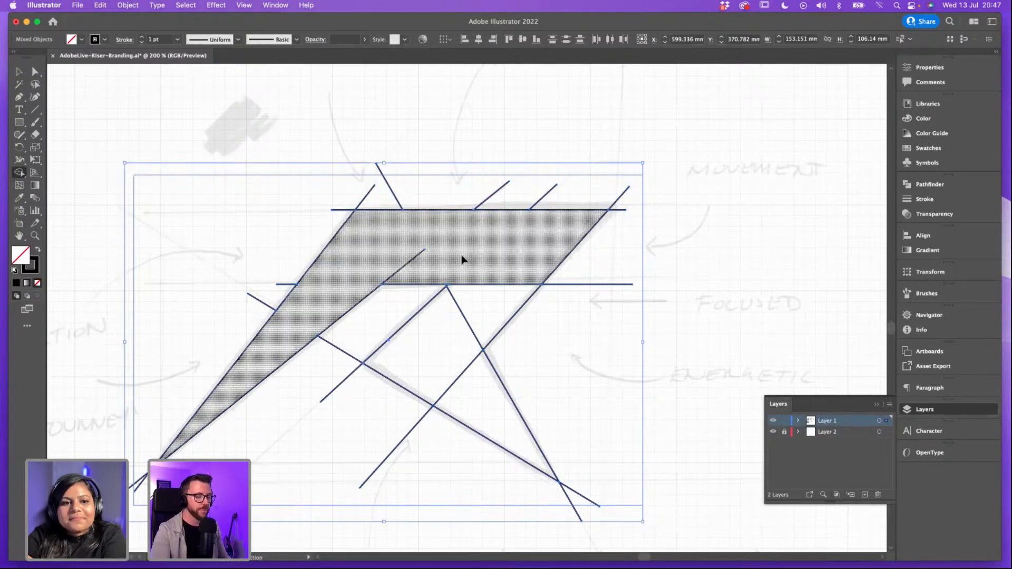
key(super+equal)
scroll(446, 245, up, 2)
scroll(446, 245, right, 2)
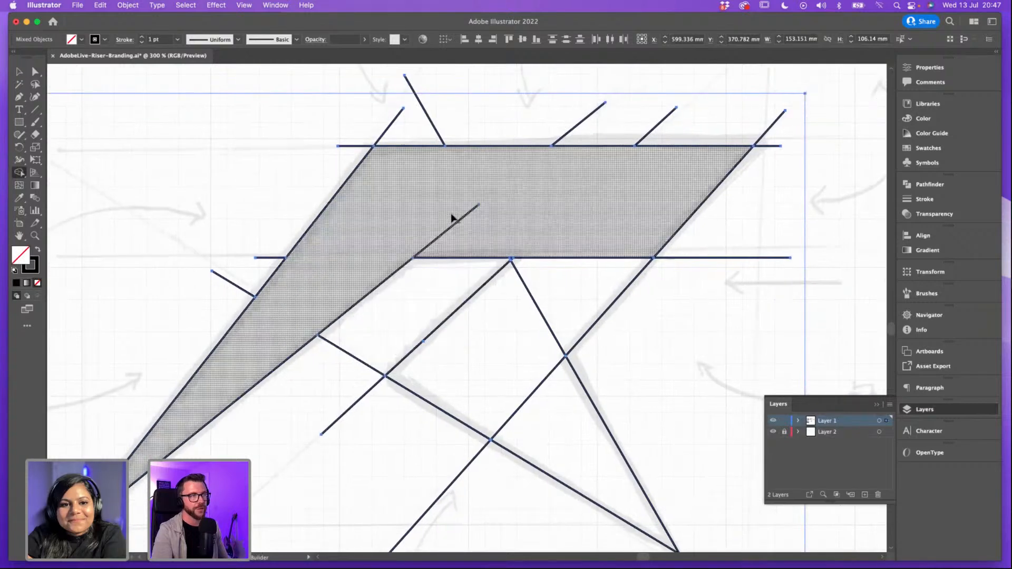
click(476, 236)
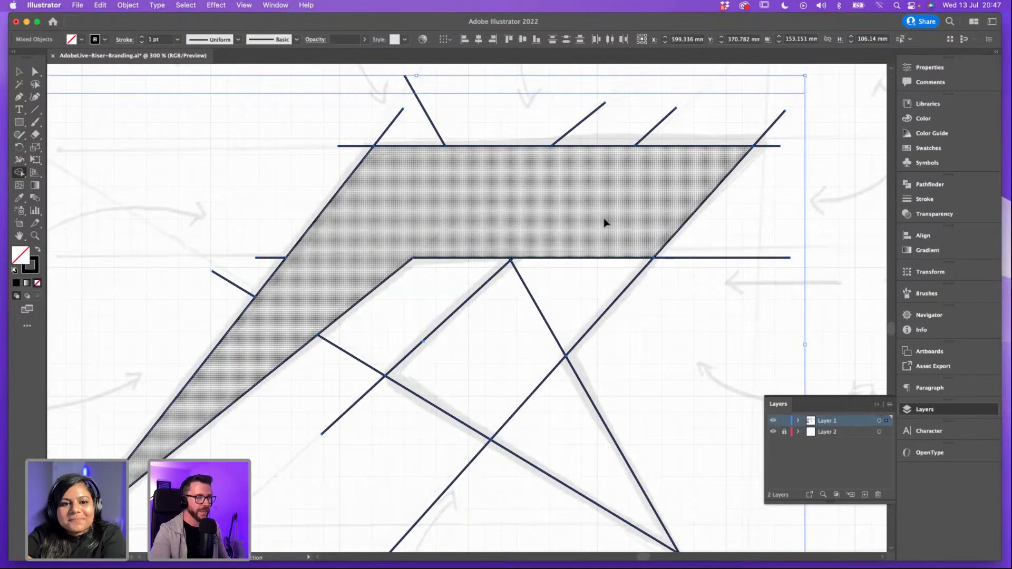
Step: Merge the regions of the R's lower-right leg with the top bar using the Shape Builder tool
key(super+minus)
key(super+minus)
mouse_move(507, 303)
mouse_down()
mouse_move(460, 311)
mouse_move(463, 339)
mouse_move(488, 357)
mouse_move(508, 209)
mouse_move(399, 234)
mouse_up()
Step: Remove the overhanging line ends around the R's upper-left corner and left edge with the Shape Builder tool
mouse_move(340, 262)
mouse_down()
mouse_move(323, 290)
mouse_move(384, 214)
mouse_move(434, 203)
mouse_move(414, 207)
mouse_up()
key(super)
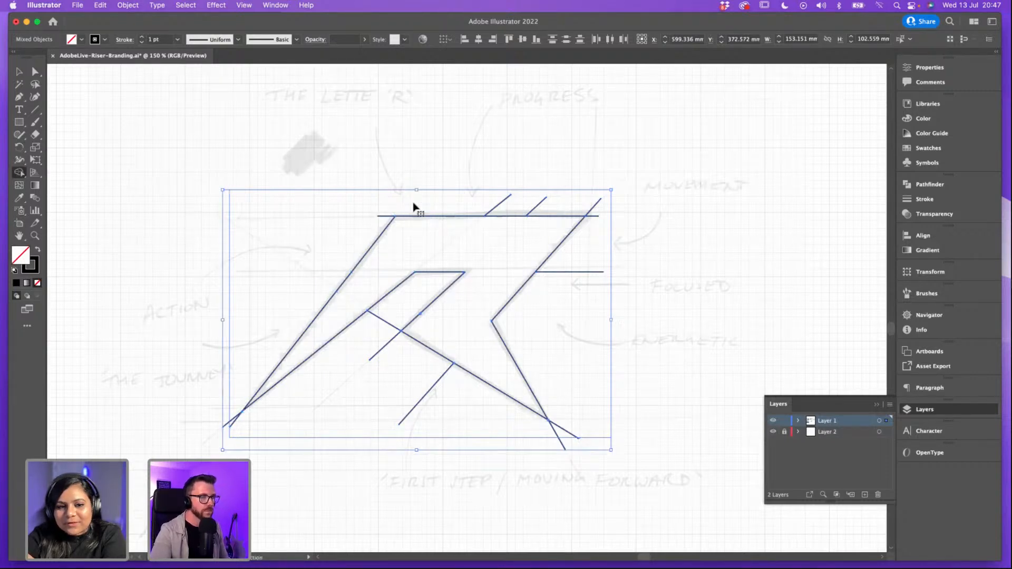
key(super+equal)
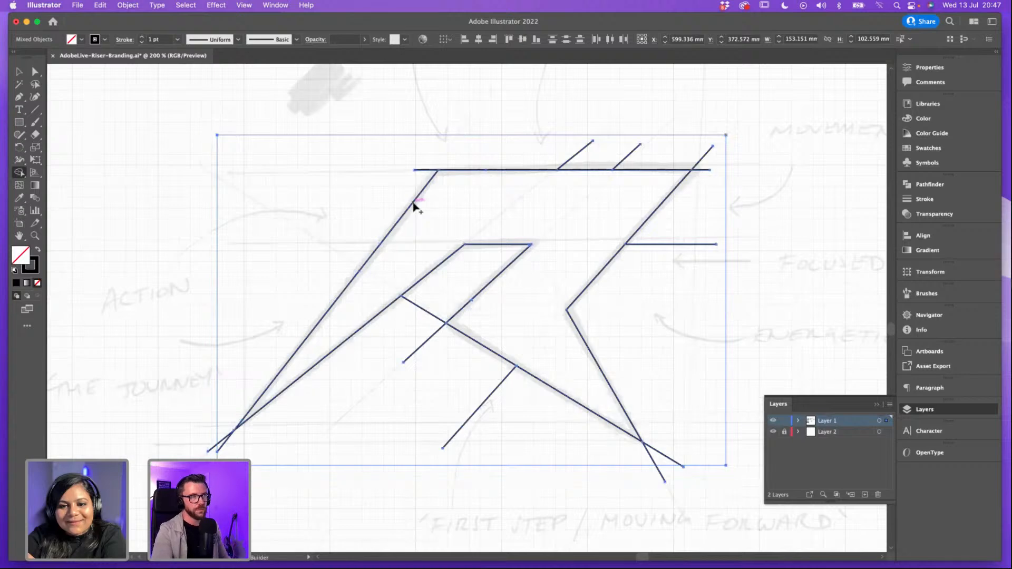
scroll(386, 201, up, 3)
scroll(386, 200, right, 3)
alt+click(377, 212)
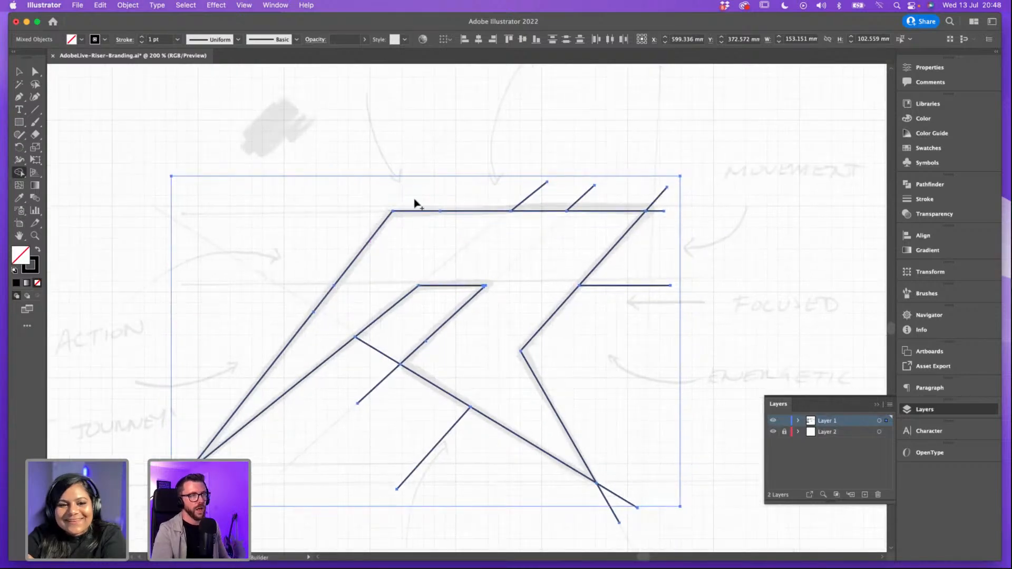
Step: Remove the remaining overhanging line ends along the R's top edge, right side, lower leg and inner notch
mouse_move(485, 188)
mouse_down()
mouse_move(652, 203)
mouse_move(662, 195)
mouse_up()
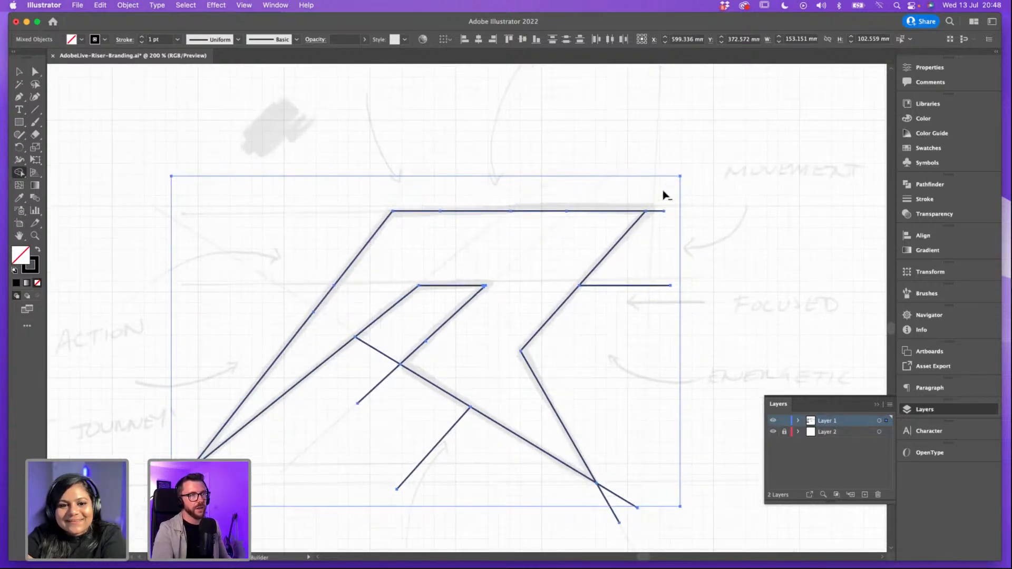
drag(640, 280, 621, 307)
drag(609, 473, 580, 501)
drag(448, 452, 419, 429)
drag(391, 339, 379, 372)
drag(380, 394, 377, 363)
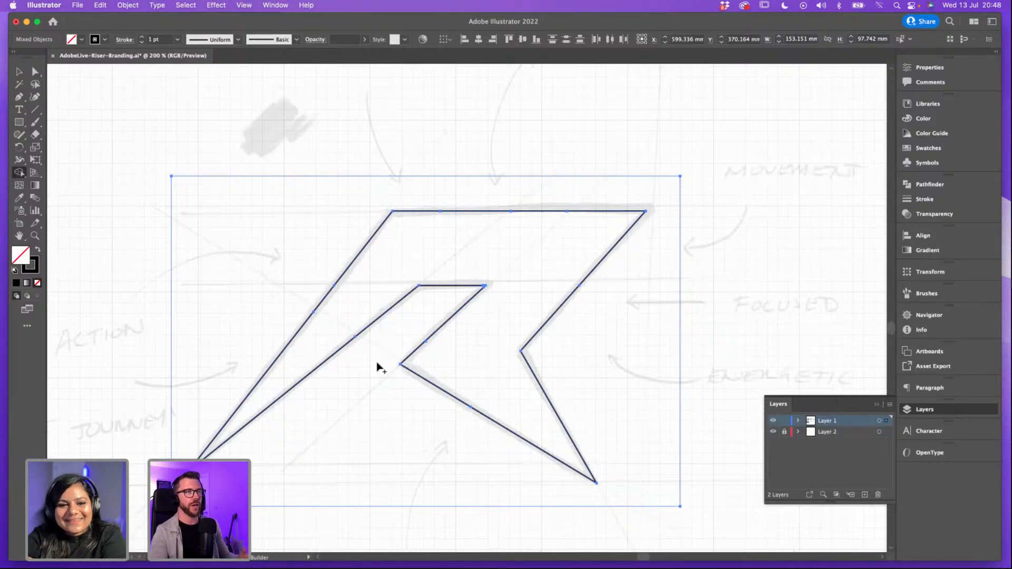
Step: Undo all the Shape Builder merges and line removals, back to the full crossing construction lines with Layer 1 locked
key(super+z)
key(super+z)
key(super+z)
key(super+z)
key(super+z)
key(super+z)
key(super+z)
key(super+z)
key(super+z)
key(super+z)
key(super+z)
key(super+z)
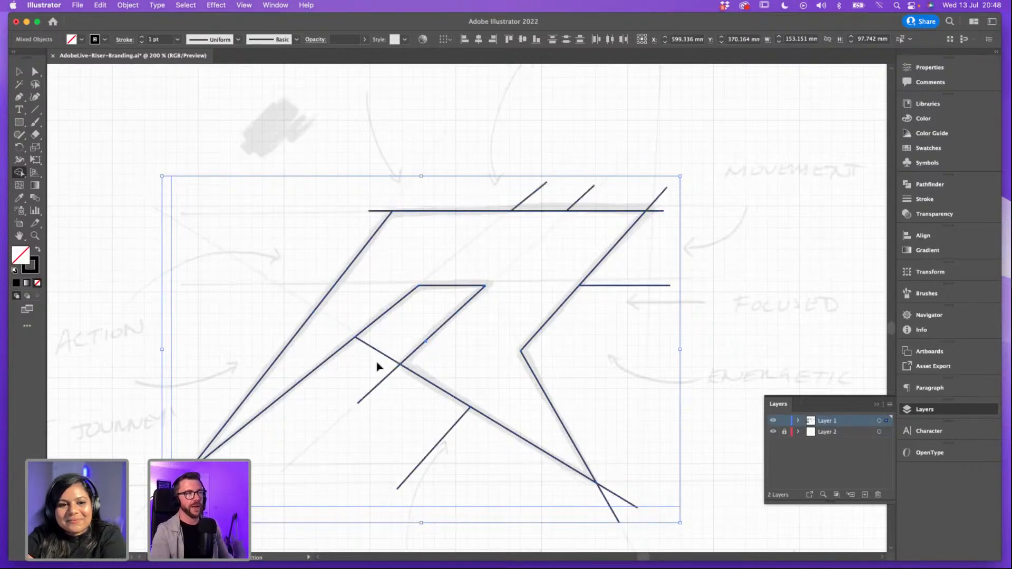
key(super+z)
key(super+z)
key(super+z)
key(super+z)
key(super+z)
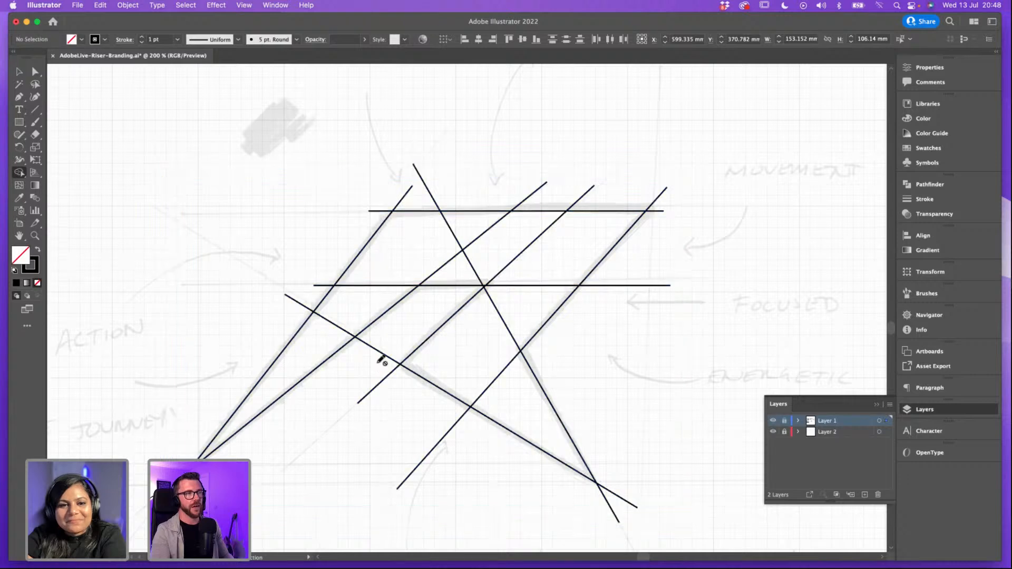
key(super+minus)
key(super+minus)
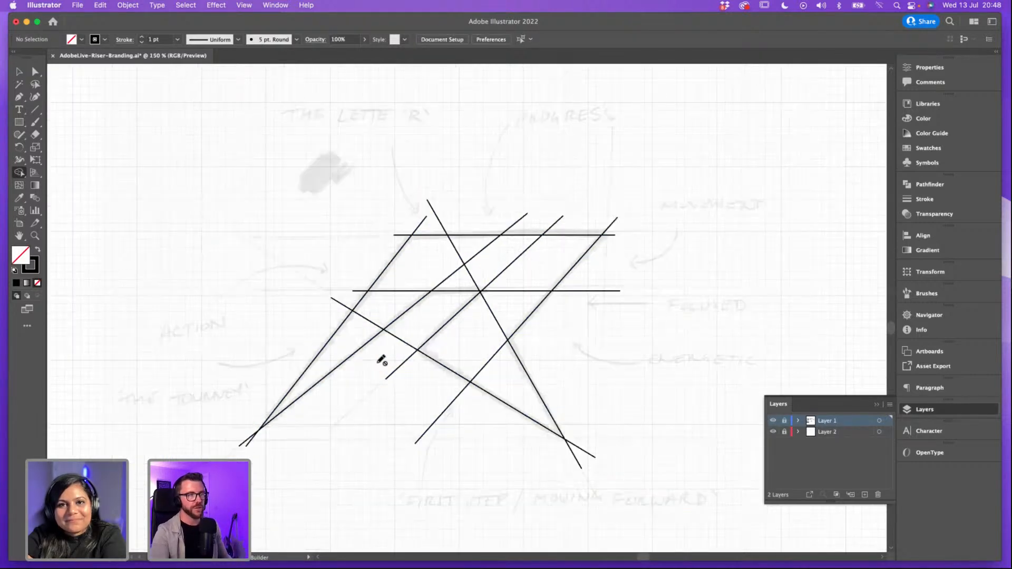
Step: Try to merge the crossing lines' inner regions into an R with the Shape Builder tool, and undo the attempt
key(v)
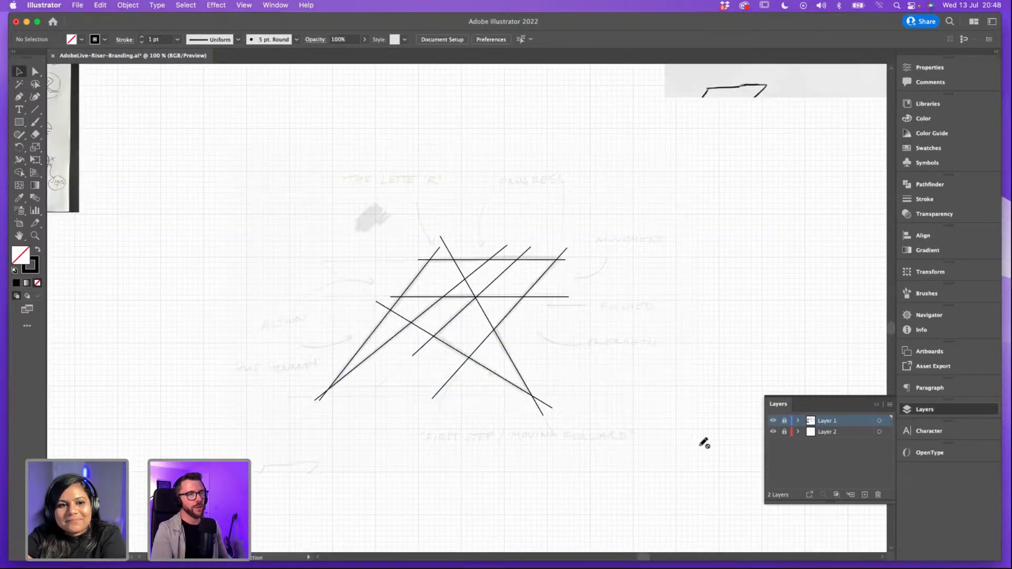
mouse_move(675, 433)
mouse_down()
mouse_move(204, 206)
mouse_move(98, 178)
mouse_up()
key(super+plus)
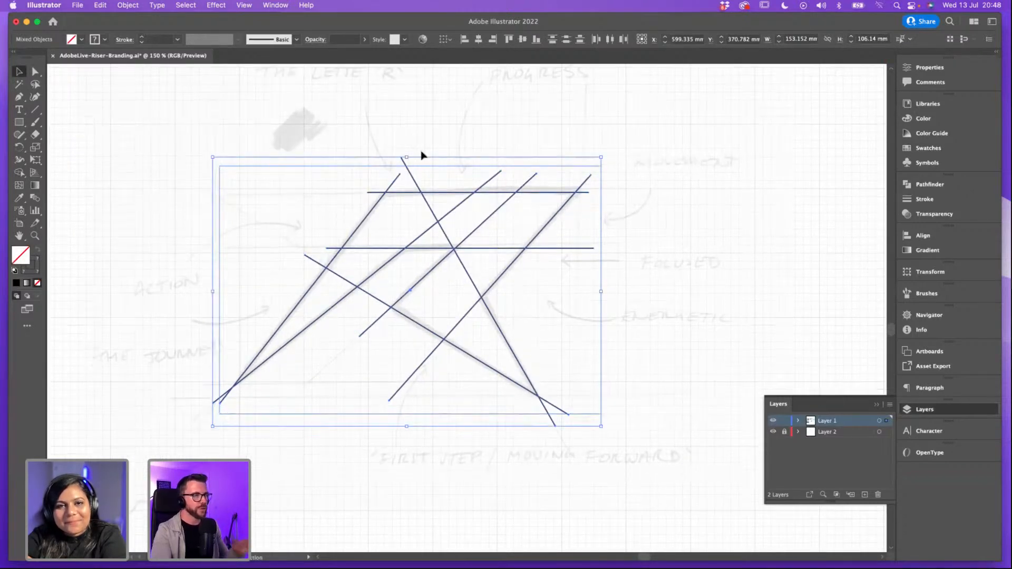
click(19, 173)
mouse_move(387, 242)
mouse_down()
mouse_move(415, 212)
mouse_move(434, 235)
mouse_move(481, 214)
mouse_move(496, 229)
mouse_move(454, 297)
mouse_up()
key(super+z)
key(super+shift+z)
key(super+z)
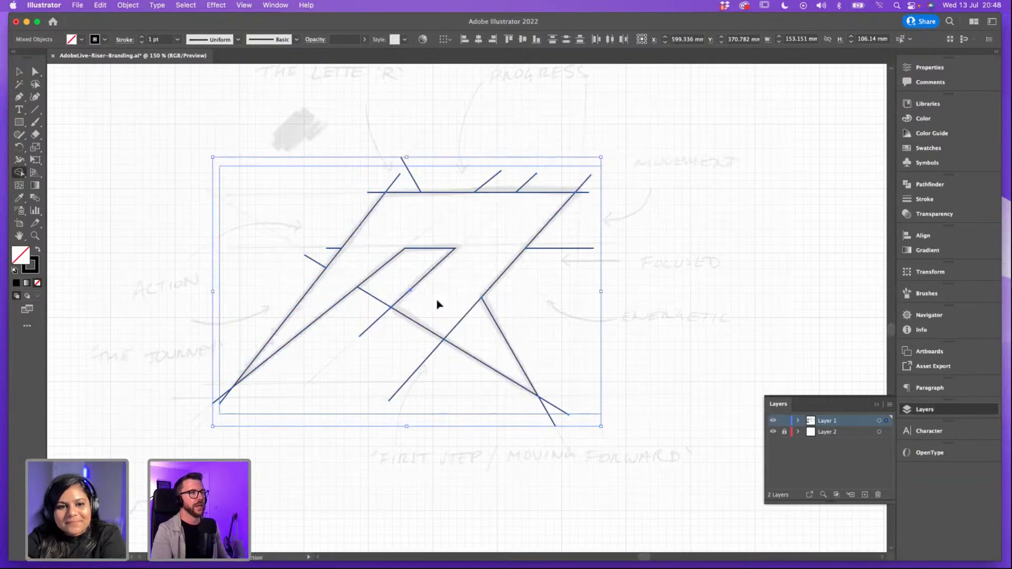
key(super+shift+a)
key(v)
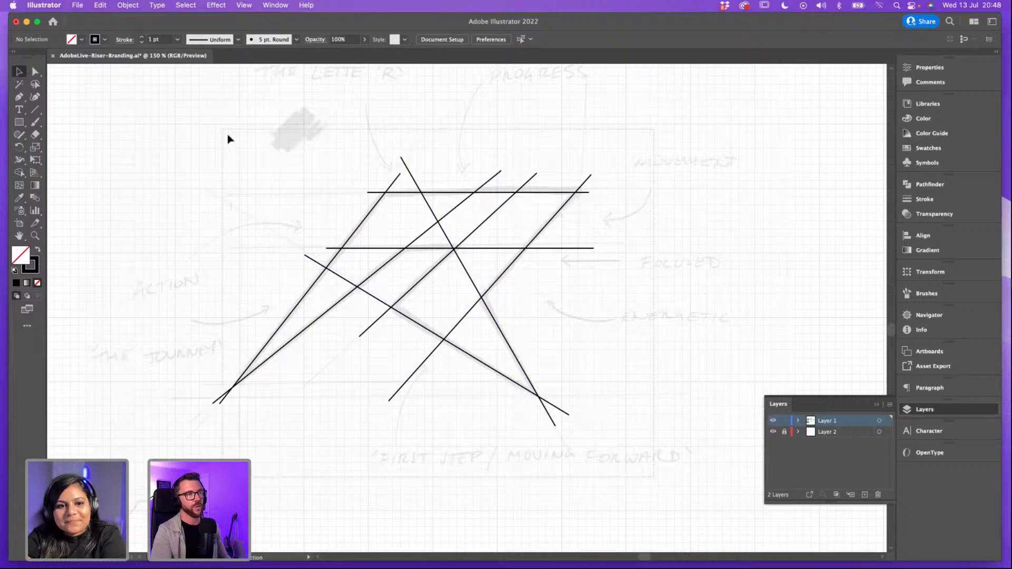
key(super+a)
key(super+minus)
key(super+minus)
key(super+minus)
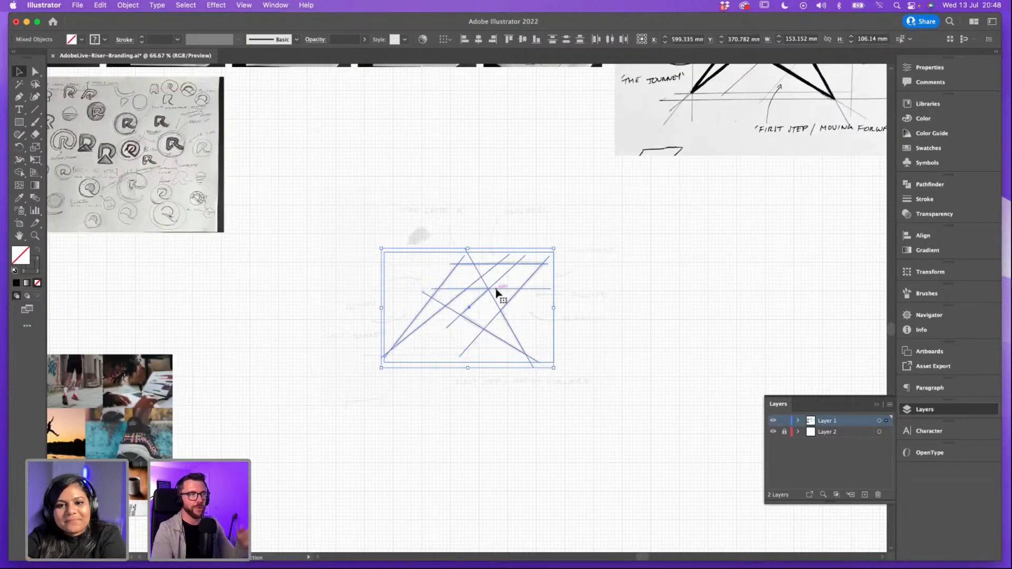
drag(496, 291, 331, 289)
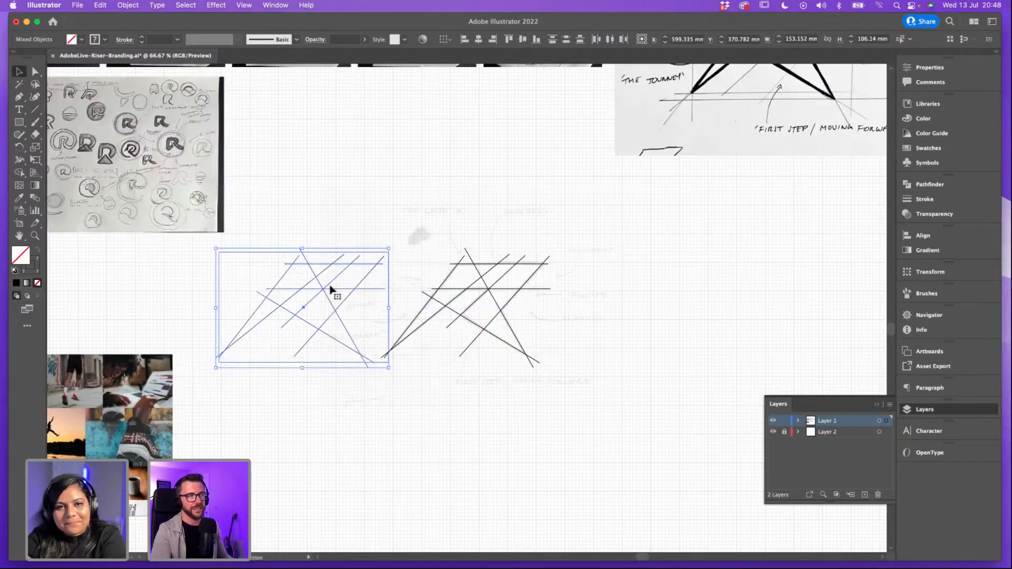
key(super+equal)
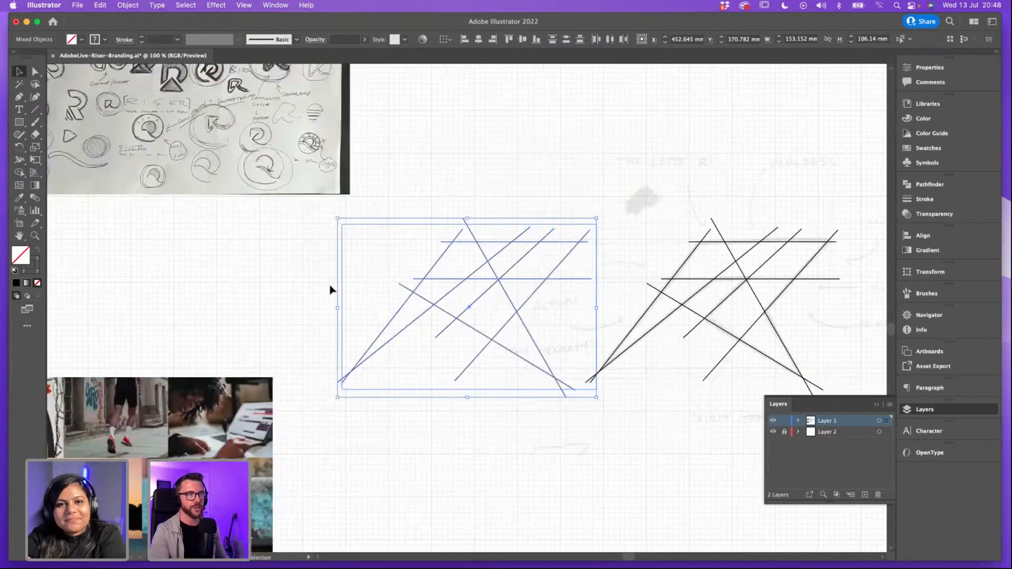
scroll(525, 232, right, 3)
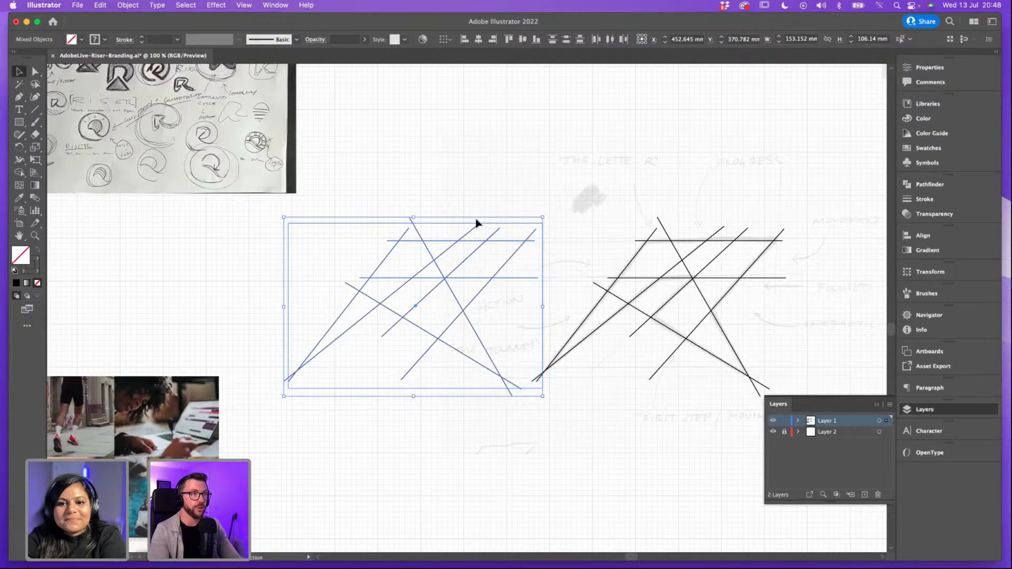
key(Delete)
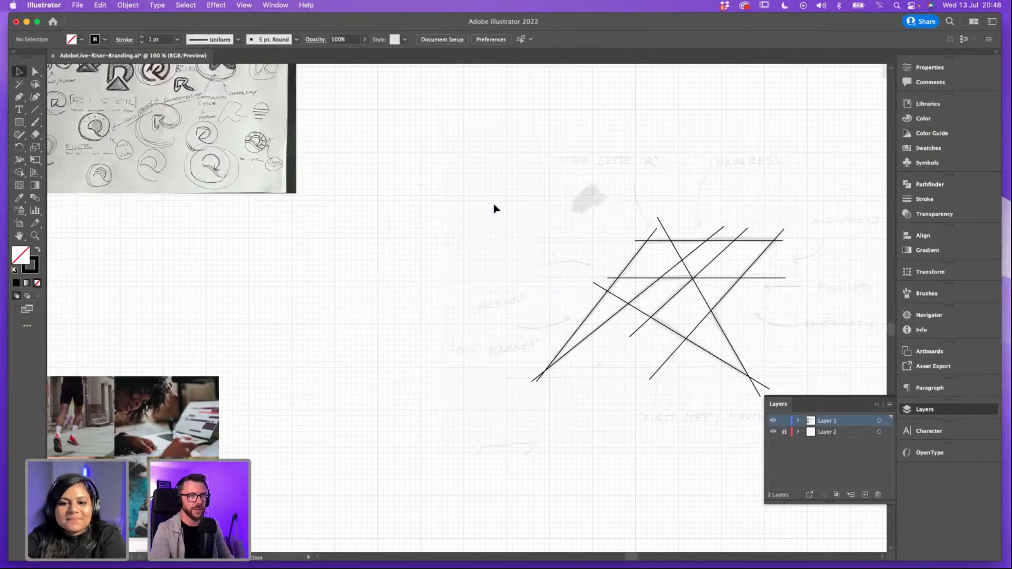
Step: Select the crossing lines and merge the regions that form the angular R with the Shape Builder tool
scroll(606, 165, right, 5)
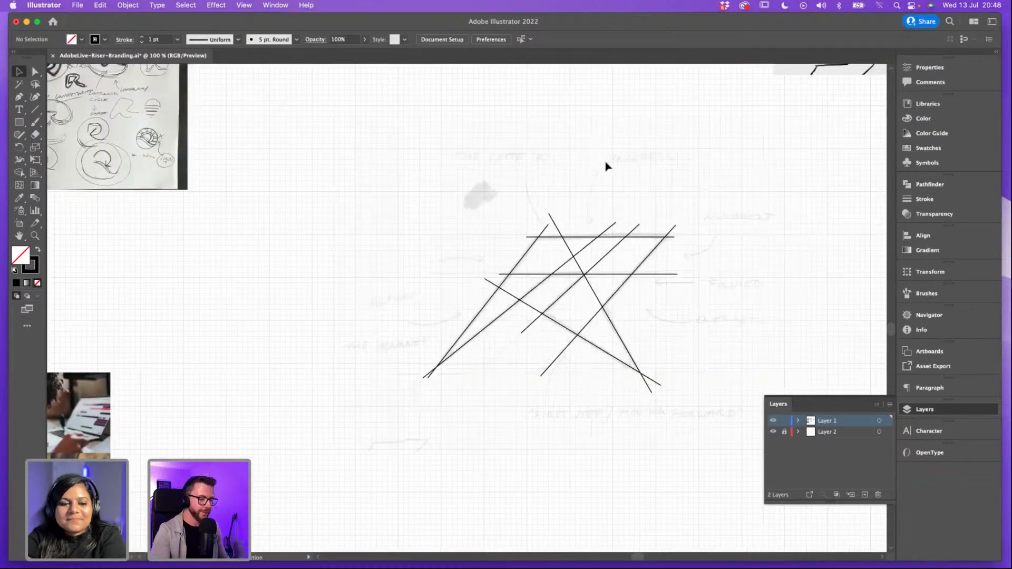
key(super+=)
drag(606, 163, 457, 176)
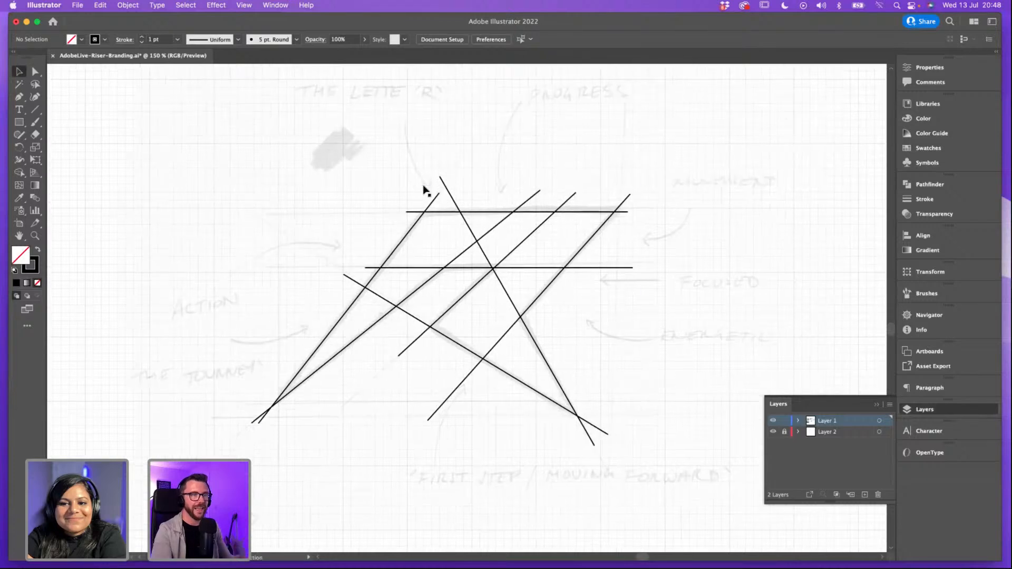
drag(375, 154, 585, 403)
click(19, 172)
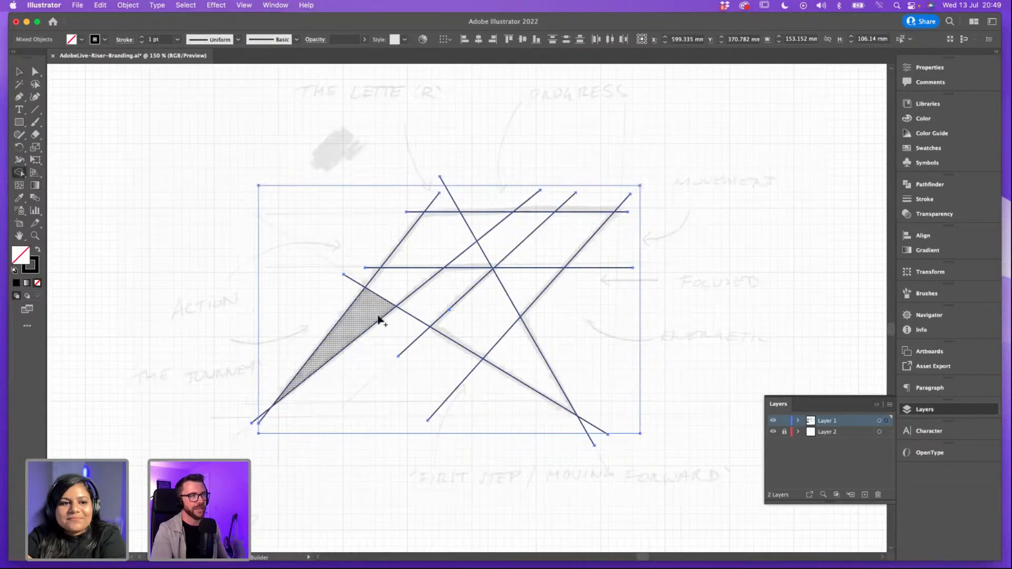
mouse_move(435, 230)
mouse_down()
mouse_move(485, 232)
mouse_move(476, 253)
mouse_move(553, 248)
mouse_up()
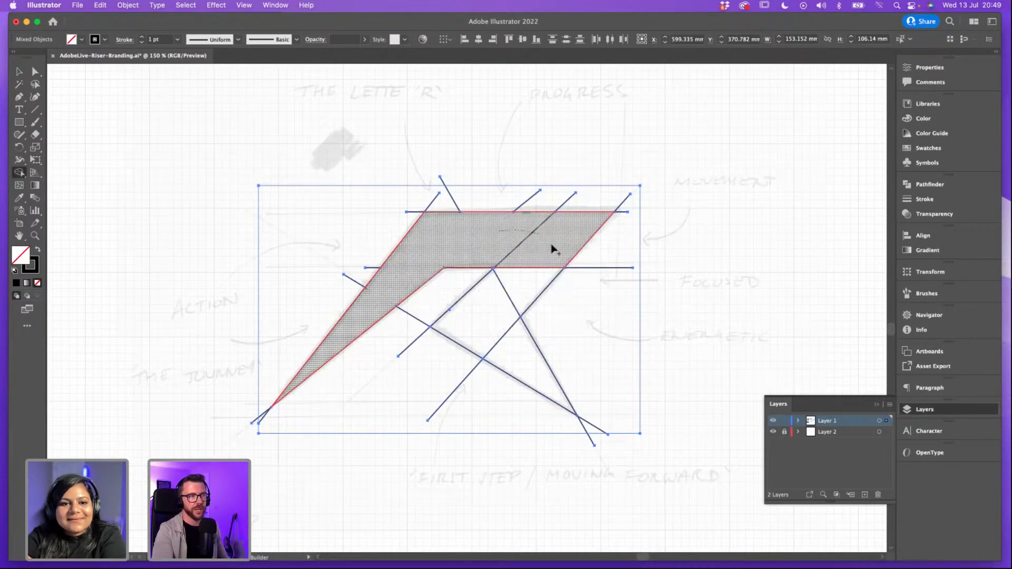
mouse_move(521, 291)
mouse_down()
mouse_move(492, 316)
mouse_move(517, 355)
mouse_up()
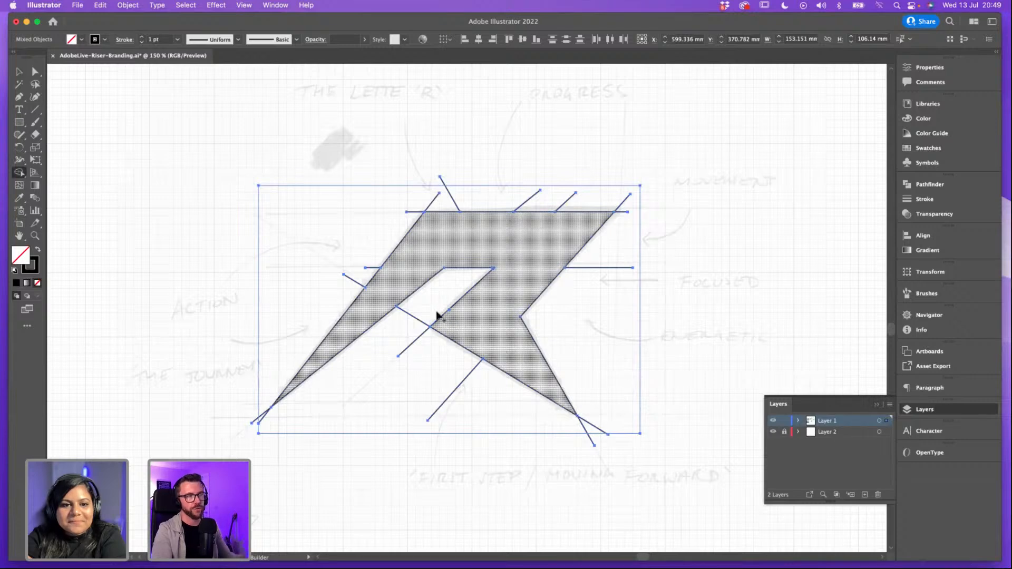
Step: Remove the leftover line segments around the R's inner gap, leg and upper edges with the Shape Builder tool
mouse_move(422, 307)
mouse_down()
mouse_move(405, 333)
mouse_move(426, 364)
mouse_move(535, 421)
mouse_up()
drag(580, 448, 629, 391)
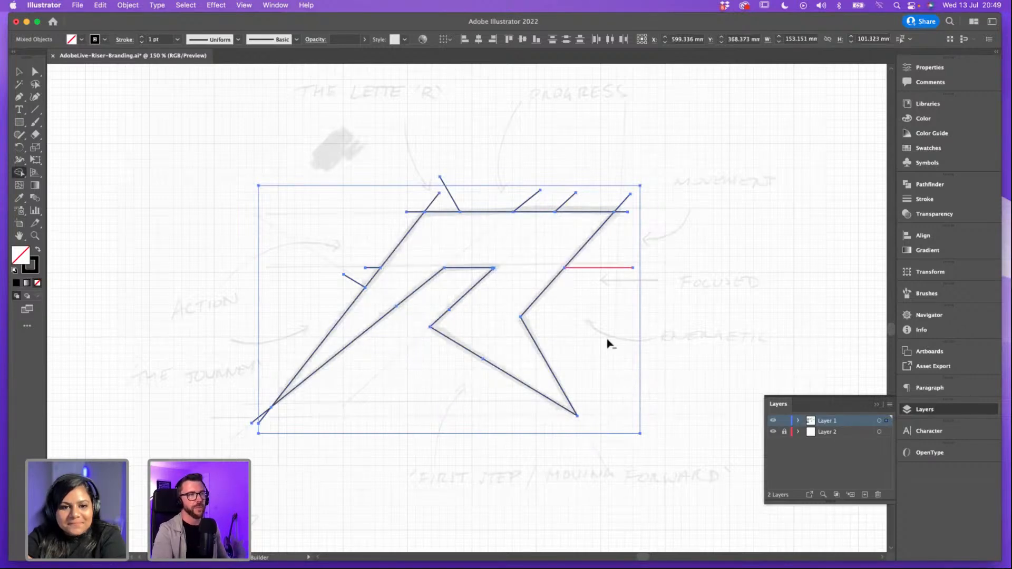
mouse_move(610, 344)
mouse_down()
mouse_move(622, 209)
mouse_move(615, 193)
mouse_move(410, 203)
mouse_move(427, 192)
mouse_move(353, 286)
mouse_up()
key(v)
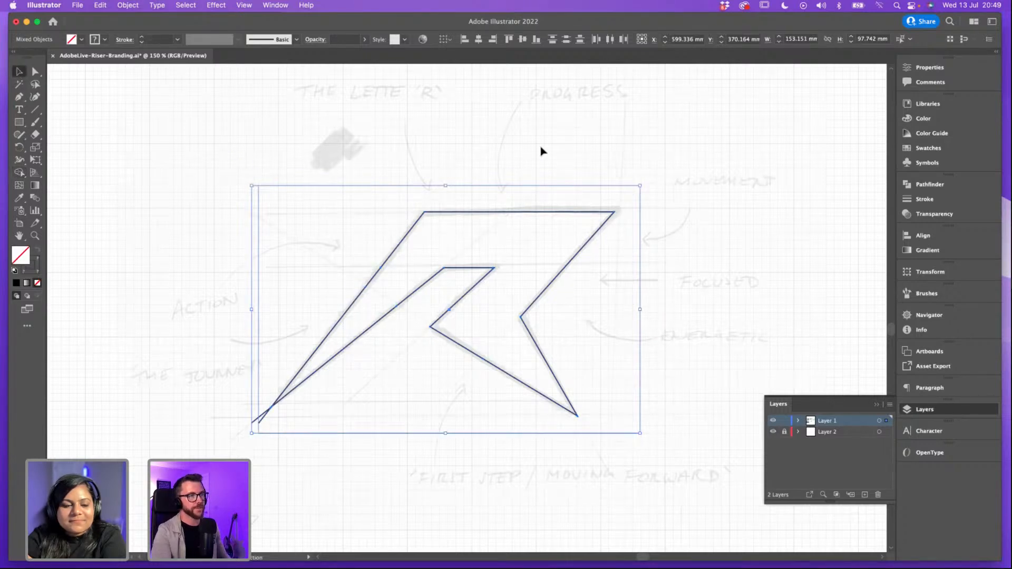
Step: Reselect the R linework and trim off the two crossing stubs at its lower-left tip with the Shape Builder tool
click(516, 186)
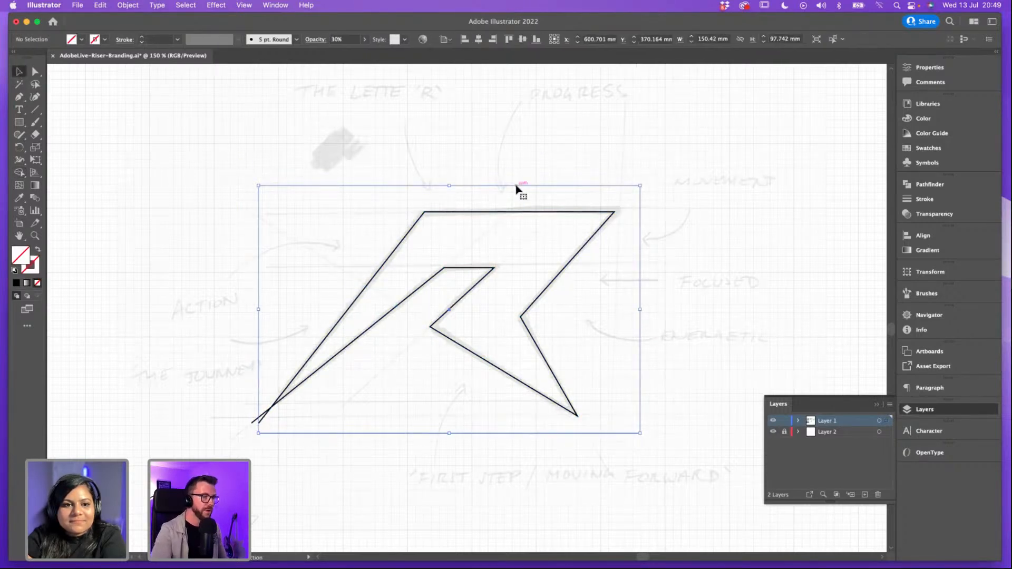
click(516, 187)
drag(625, 480, 262, 204)
click(17, 173)
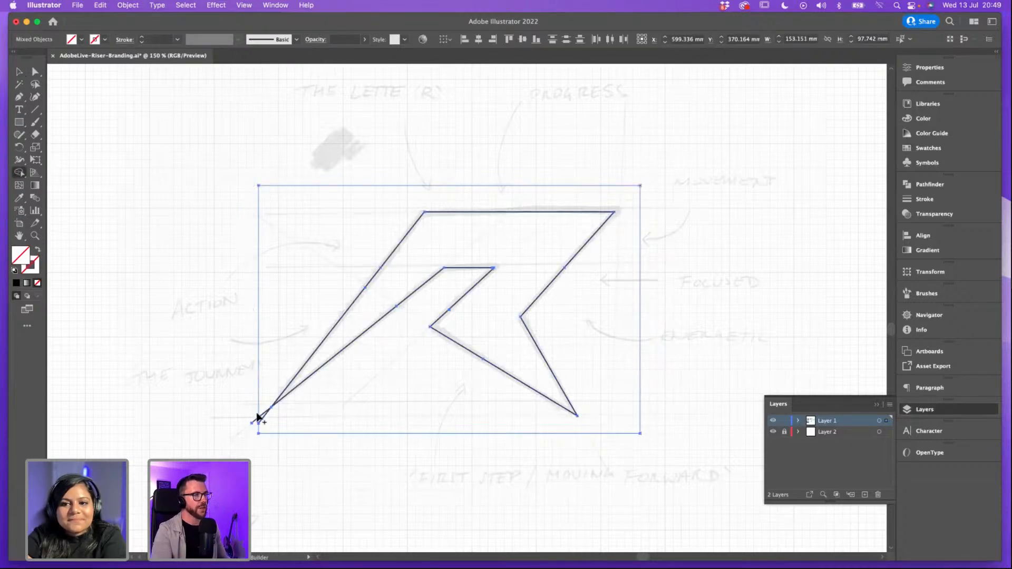
drag(264, 420, 263, 417)
click(19, 71)
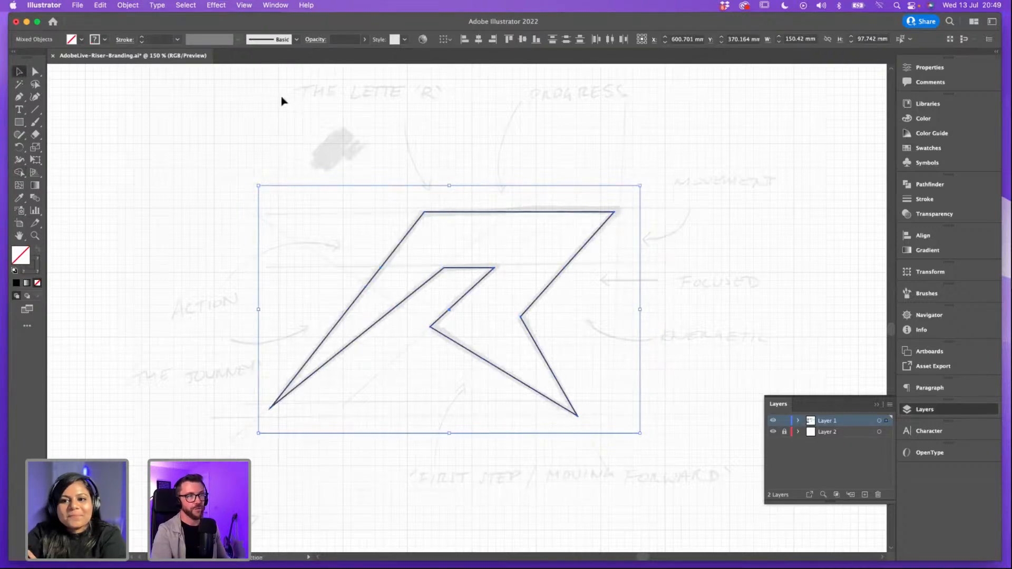
click(283, 101)
click(530, 307)
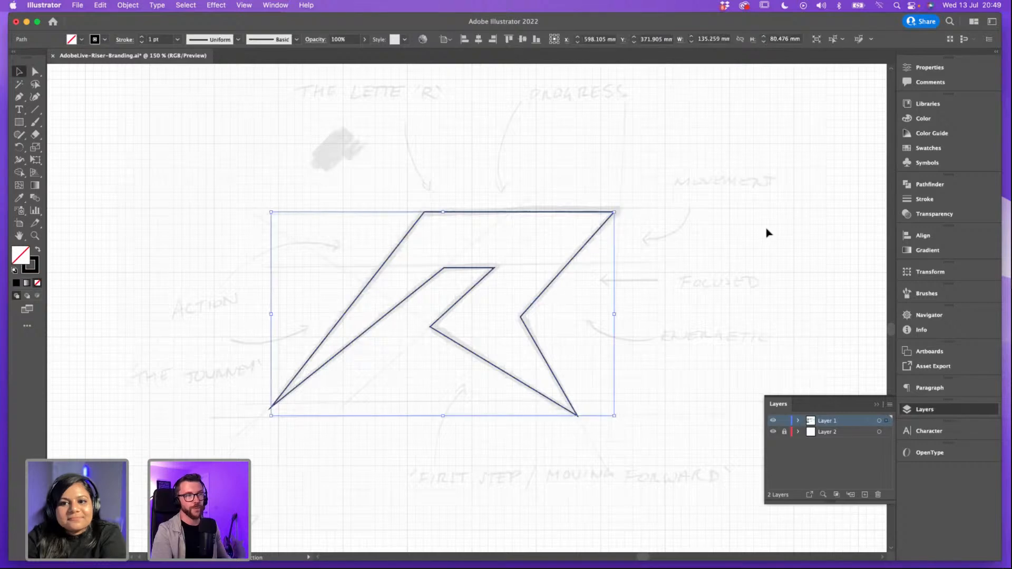
click(768, 232)
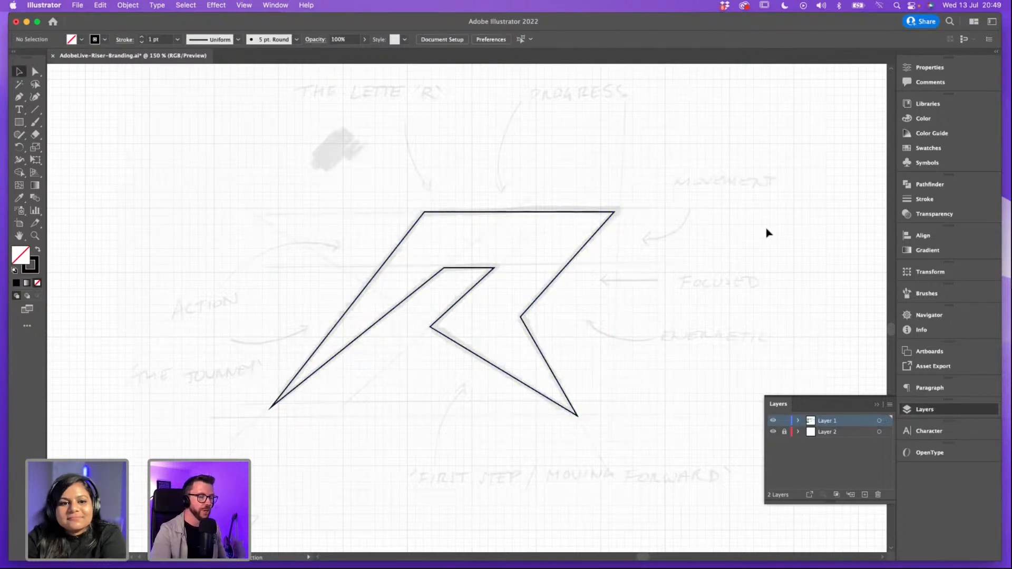
Step: Hide the sketch reference on Layer 2 and unlock Layer 1
key(super+minus)
key(super+plus)
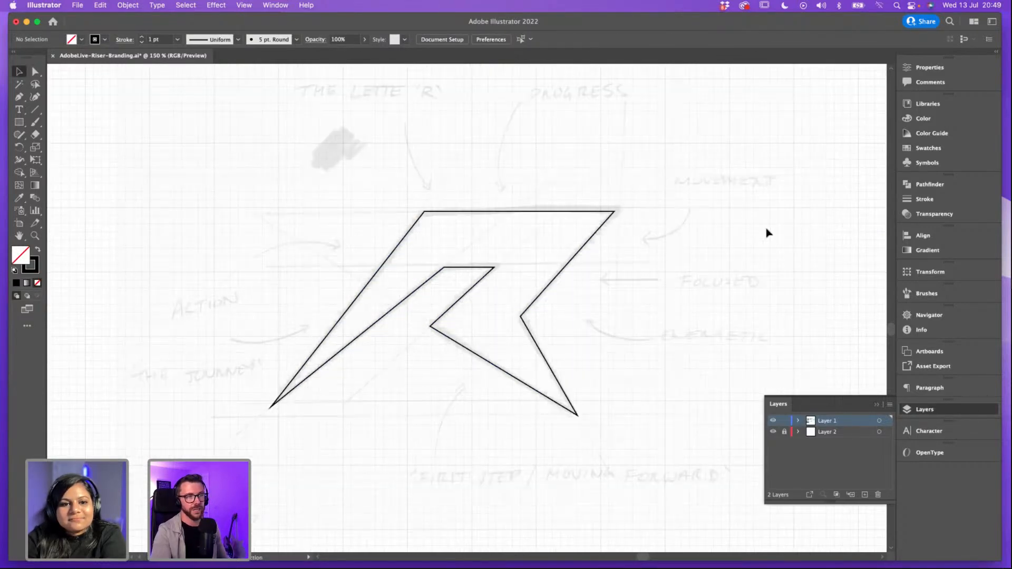
scroll(643, 244, right, 3)
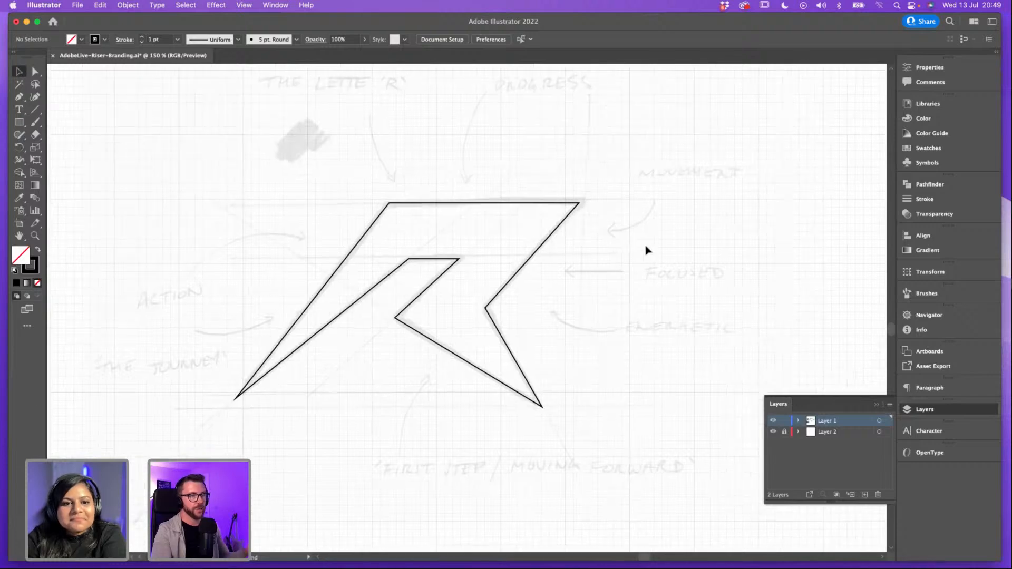
click(773, 432)
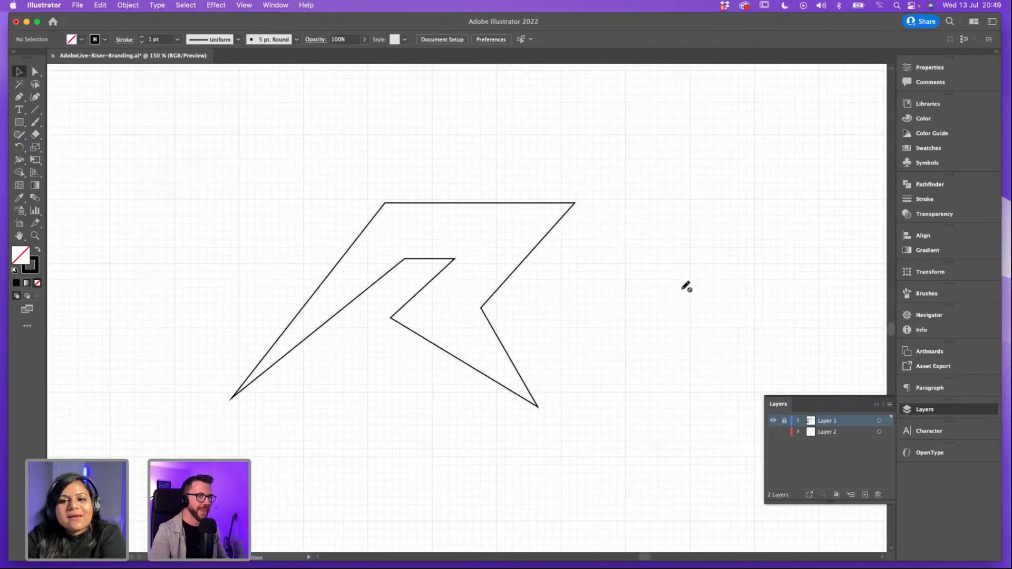
key(super+minus)
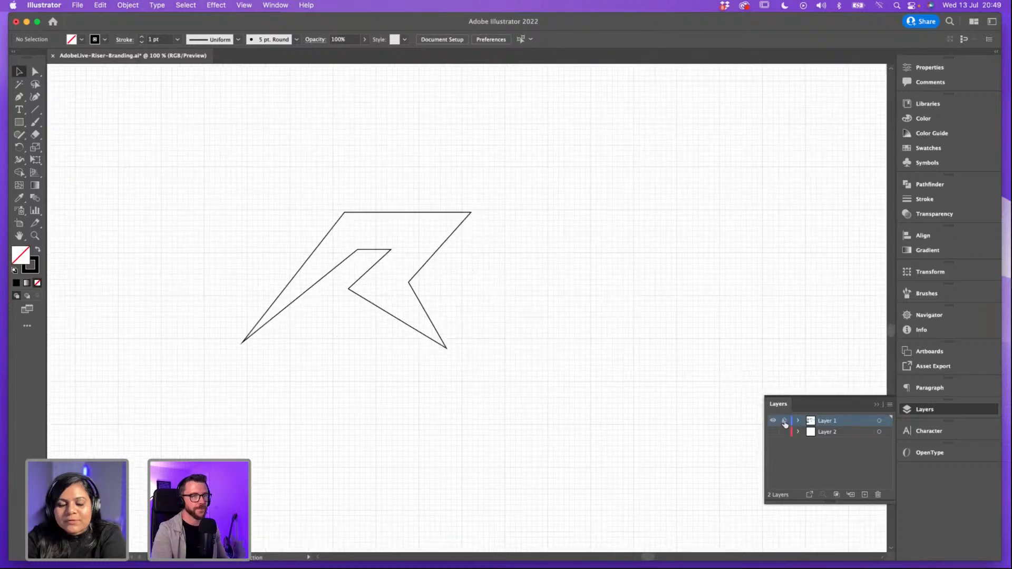
click(785, 421)
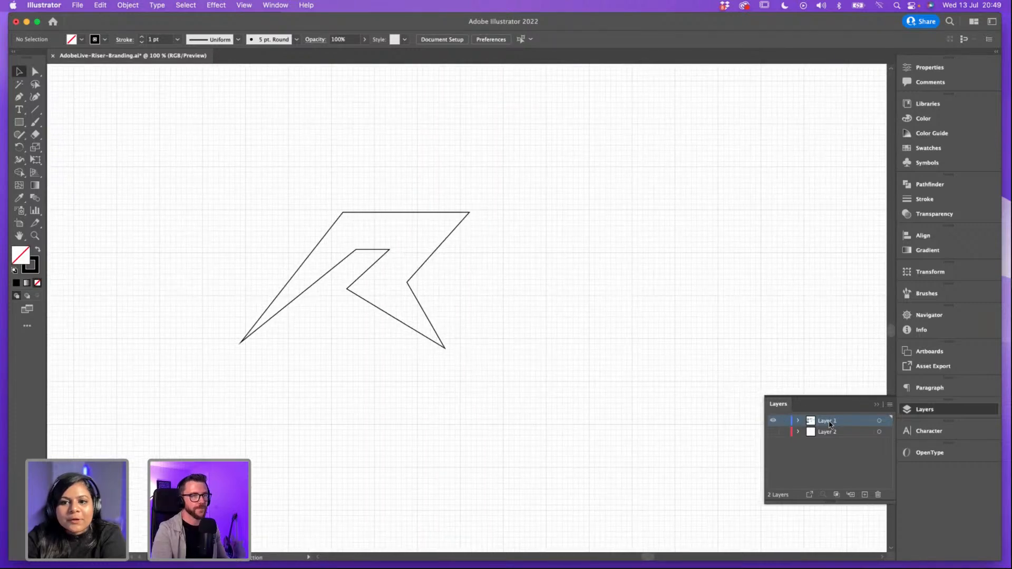
Step: Duplicate the R outline and place the copy to the right, level with the original
click(426, 261)
drag(431, 260, 689, 268)
click(786, 256)
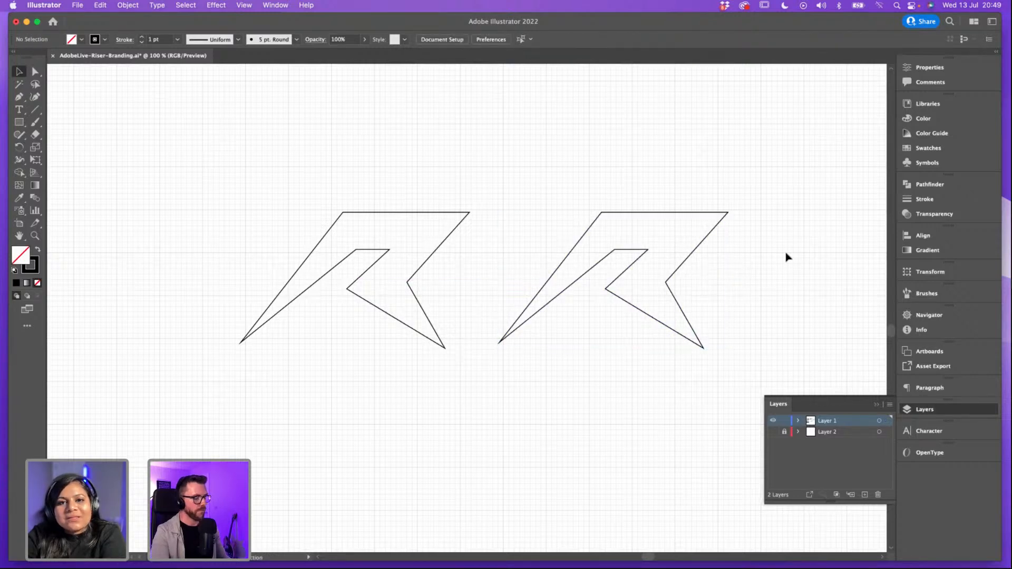
key(super+equal)
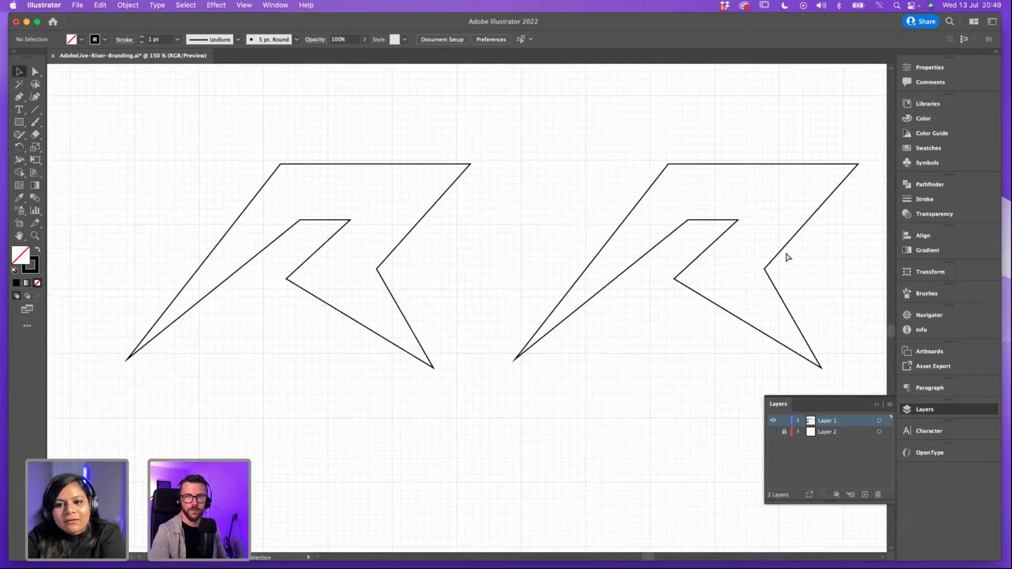
key(super+minus)
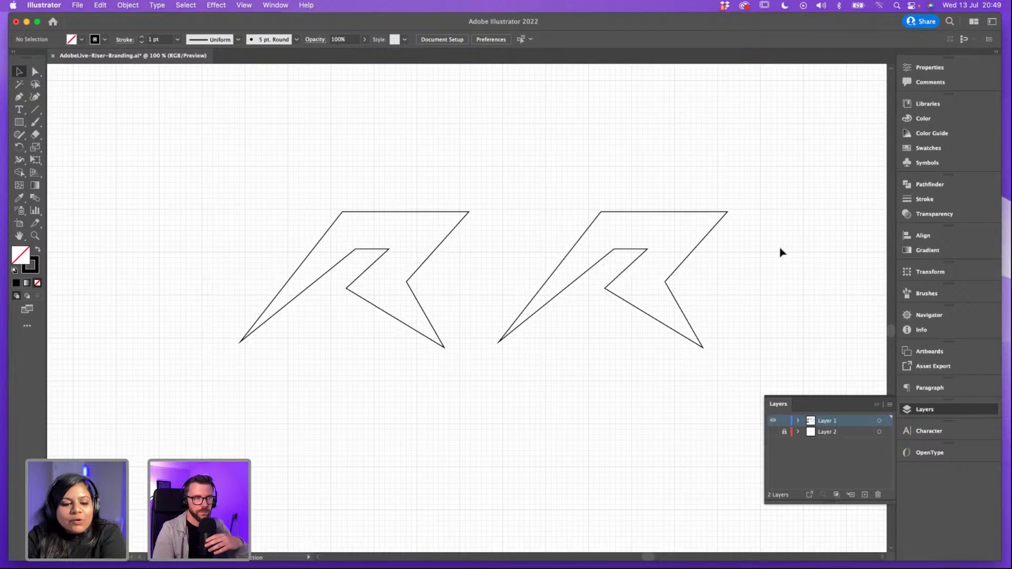
key(super+equal)
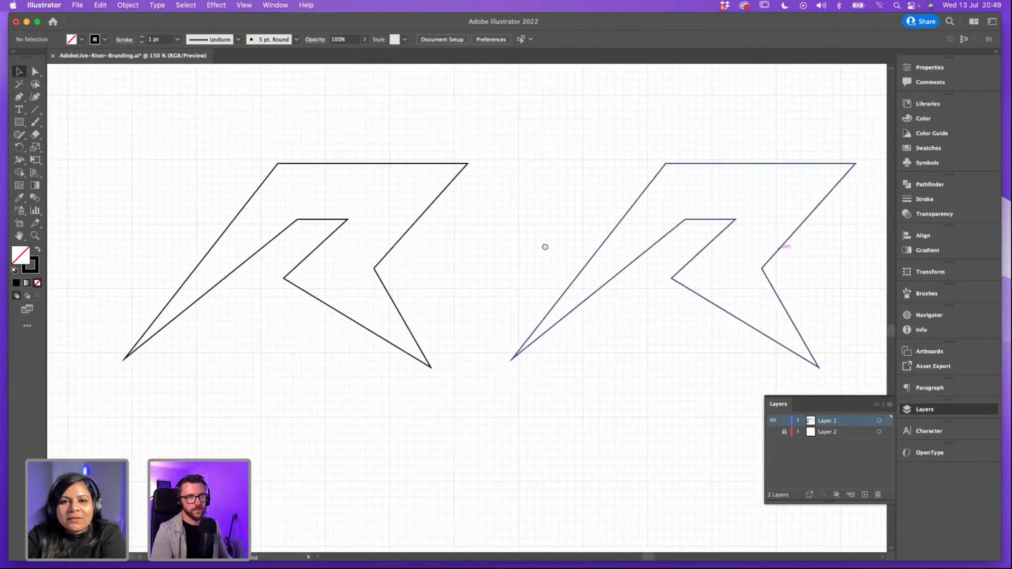
scroll(543, 244, right, 5)
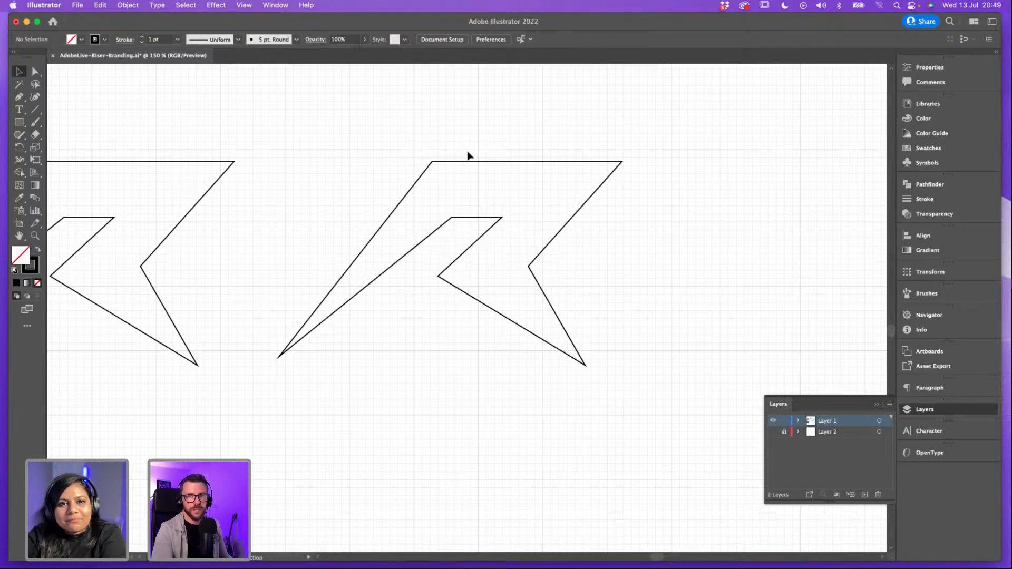
click(35, 109)
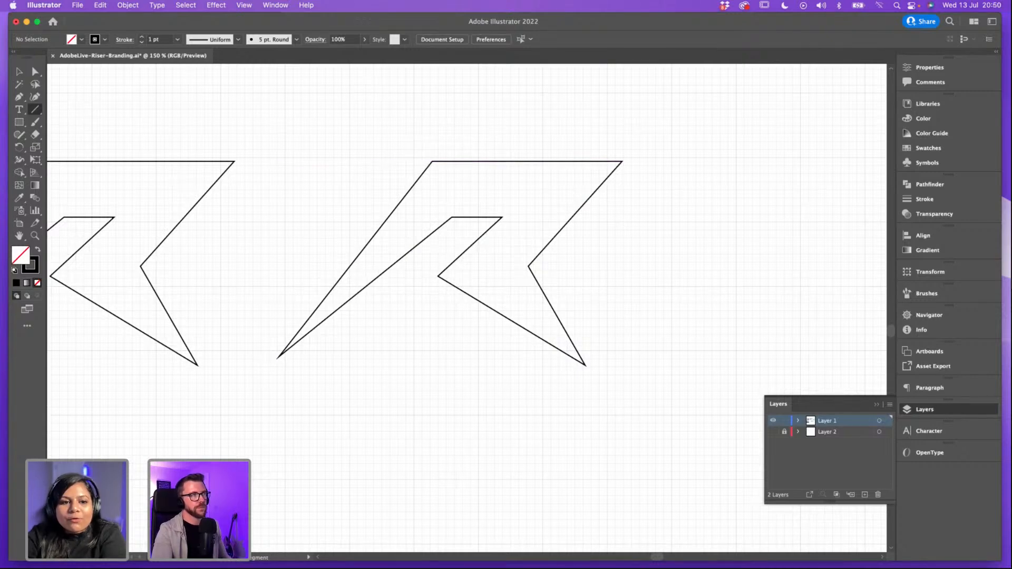
key(v)
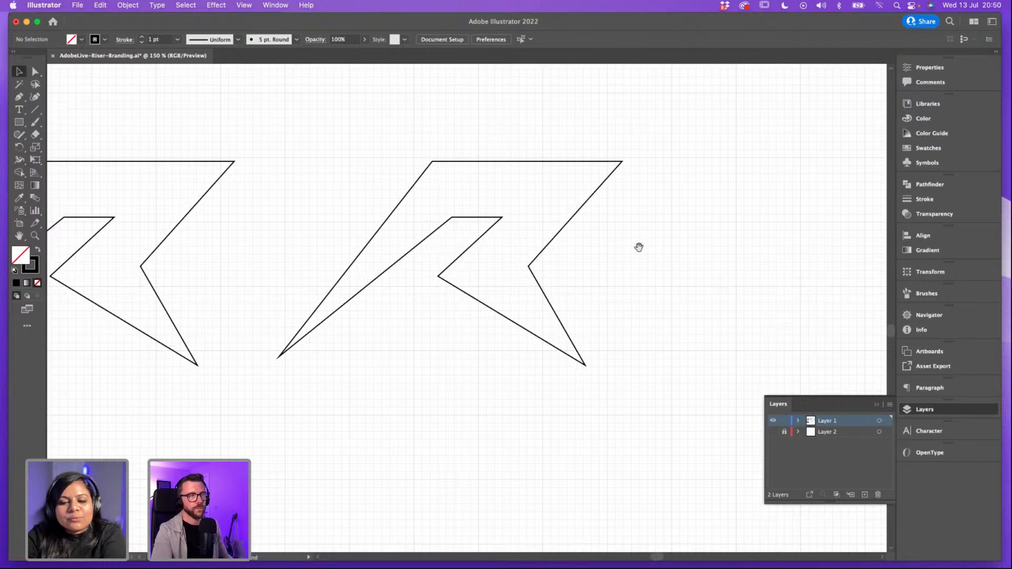
drag(639, 248, 643, 262)
key(super+equal)
key(super+minus)
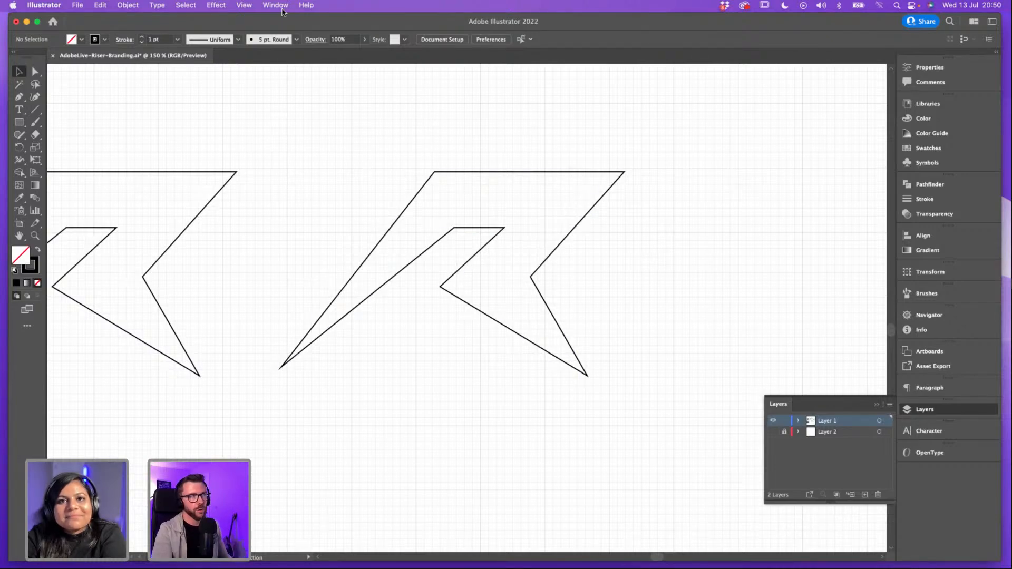
click(128, 6)
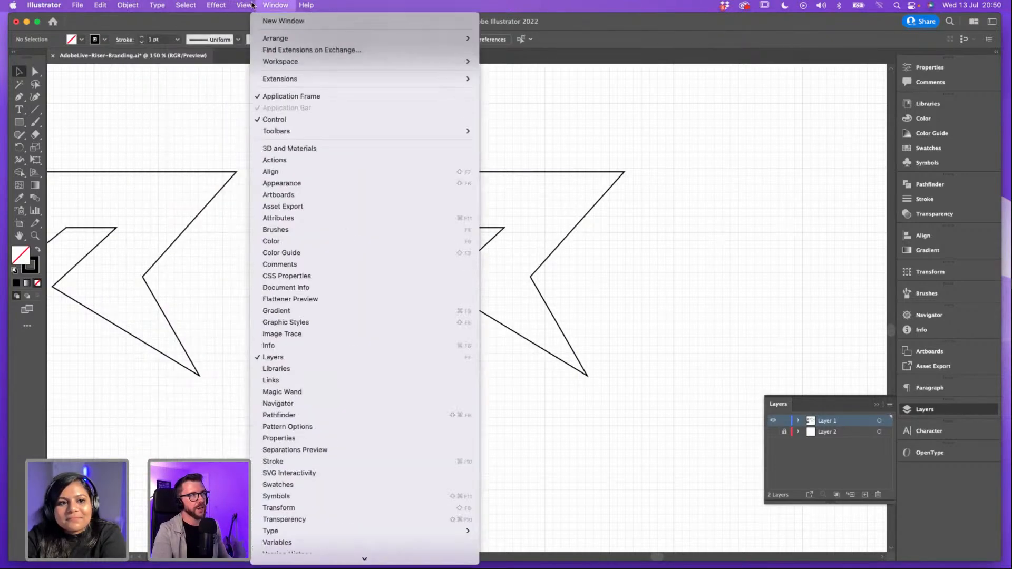
Step: Switch to outline view and draw a line about 77 mm wide by 97 mm high along the copied R's outer diagonal, extending past its top corner
key(super+y)
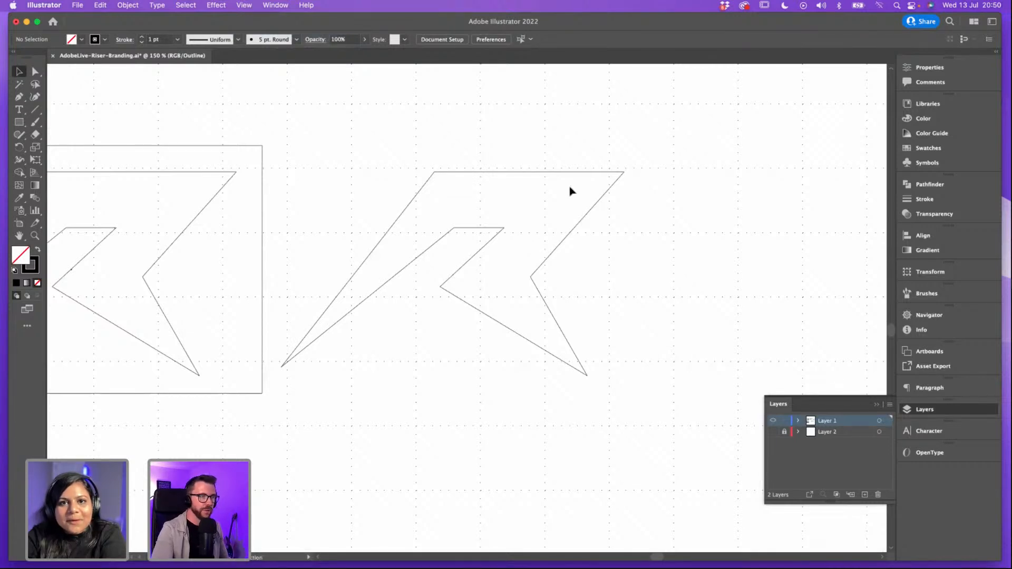
key(super+equal)
drag(570, 186, 606, 195)
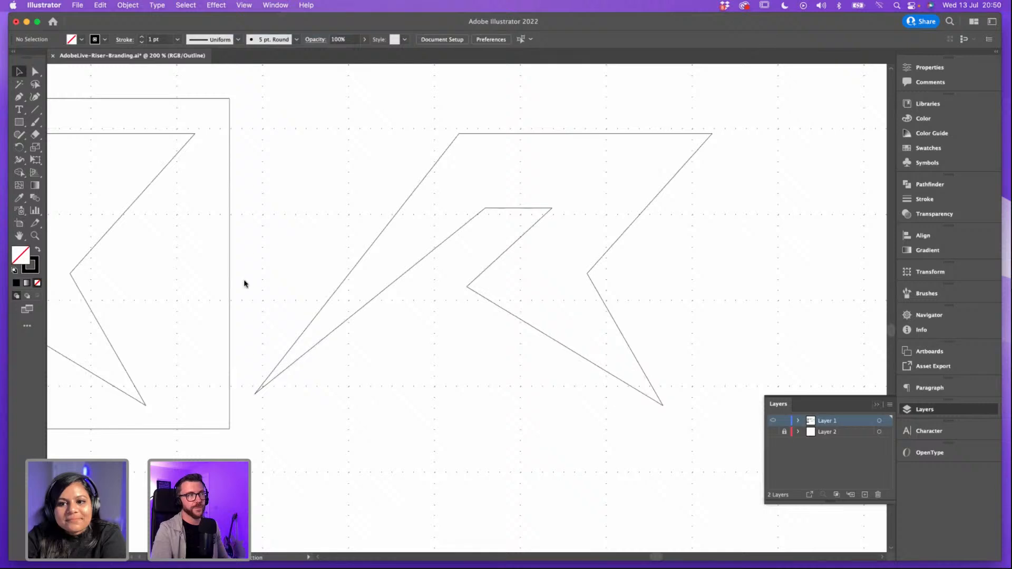
click(35, 110)
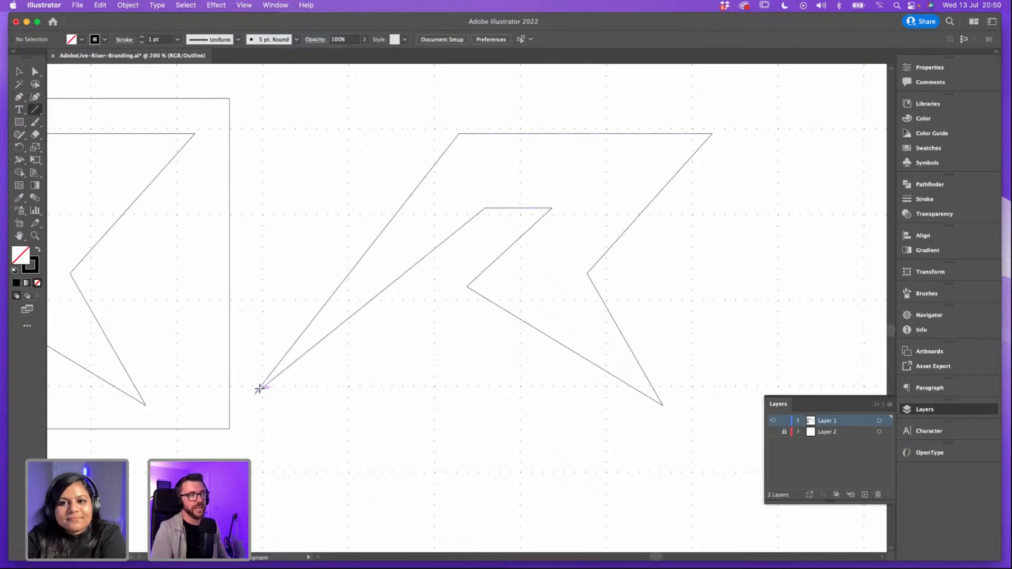
drag(254, 393, 513, 287)
scroll(543, 154, down, 6)
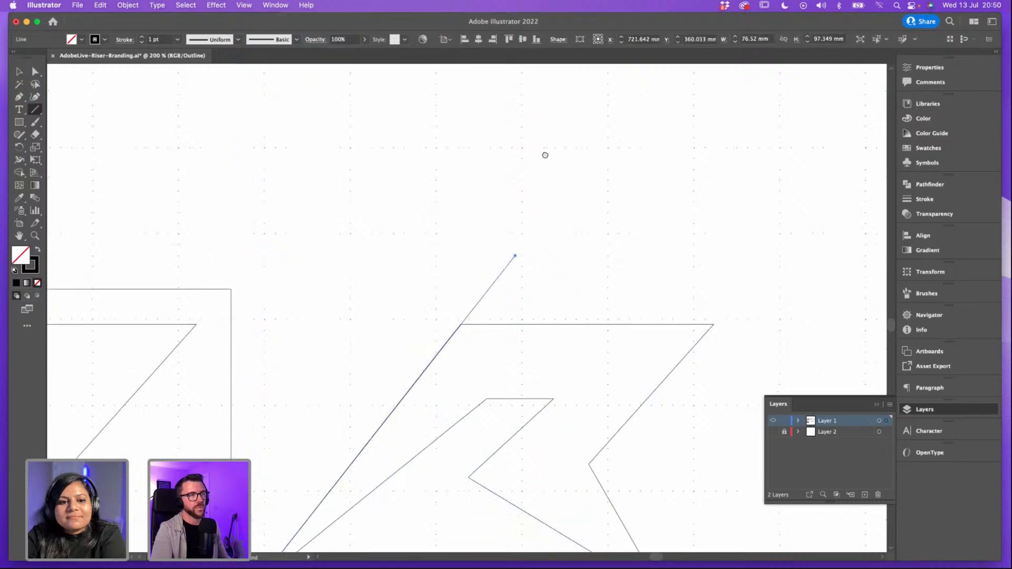
click(35, 71)
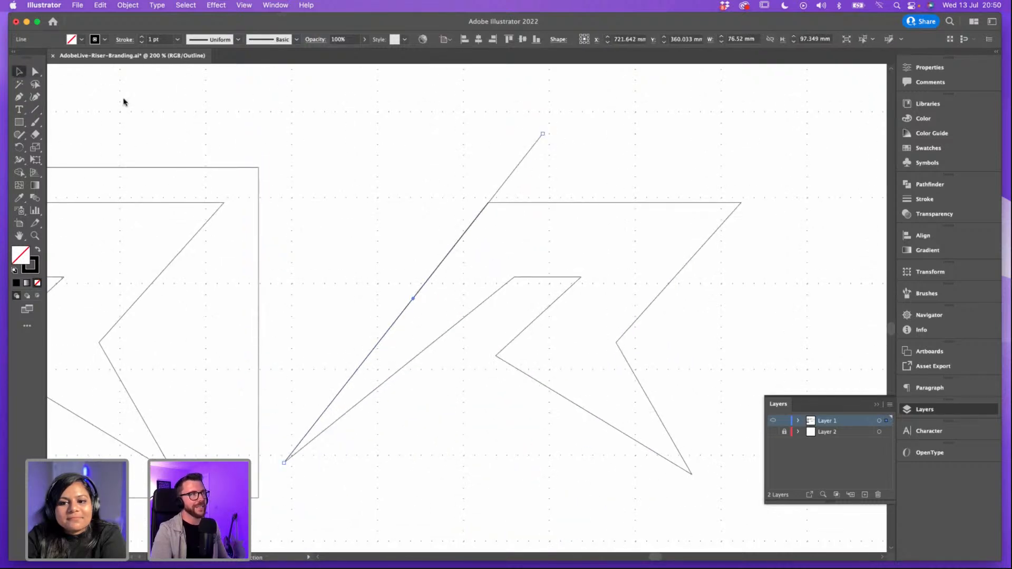
Step: Realign the line with the R's outer diagonal and shorten its upper end to just above the top edge
drag(543, 135, 507, 149)
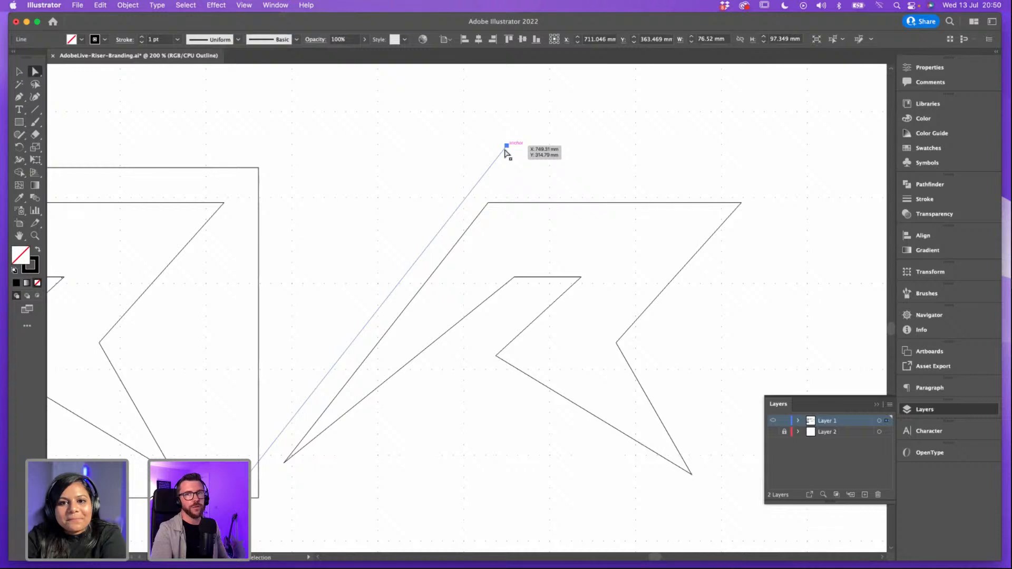
drag(498, 164, 527, 160)
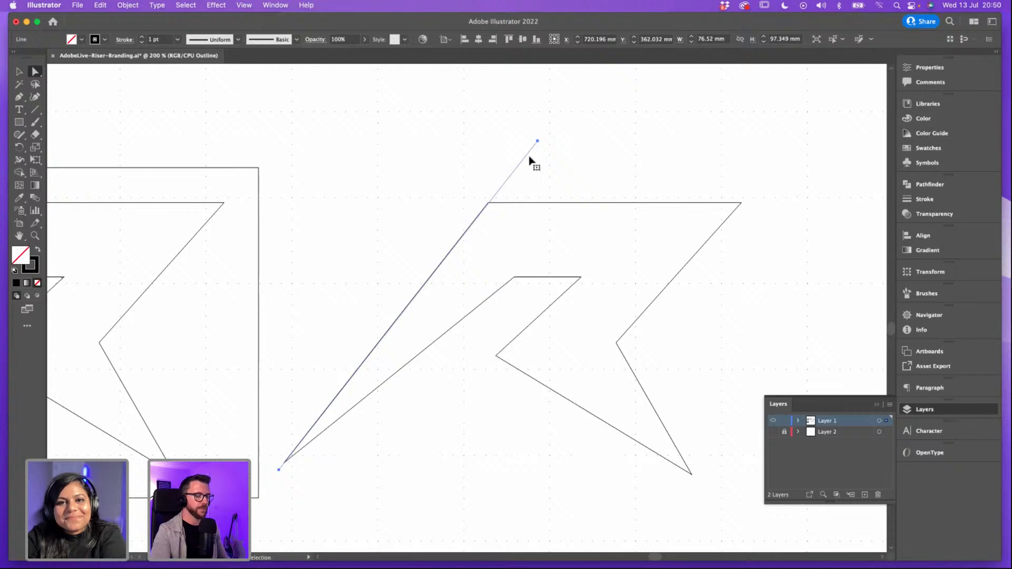
key(super+equal)
scroll(547, 180, up, 5)
scroll(547, 181, right, 4)
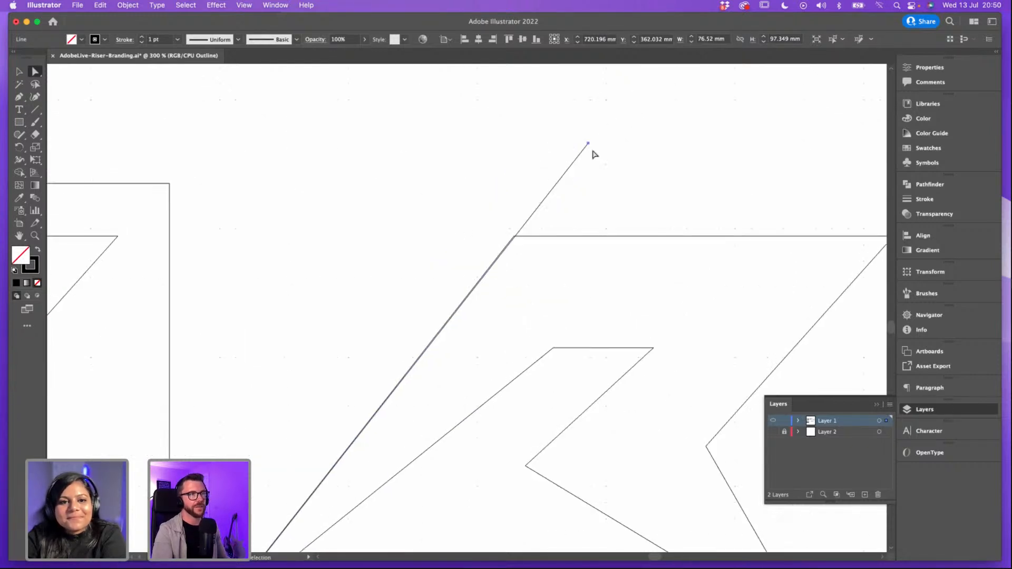
drag(589, 145, 532, 215)
scroll(570, 226, down, 3)
scroll(570, 226, right, 3)
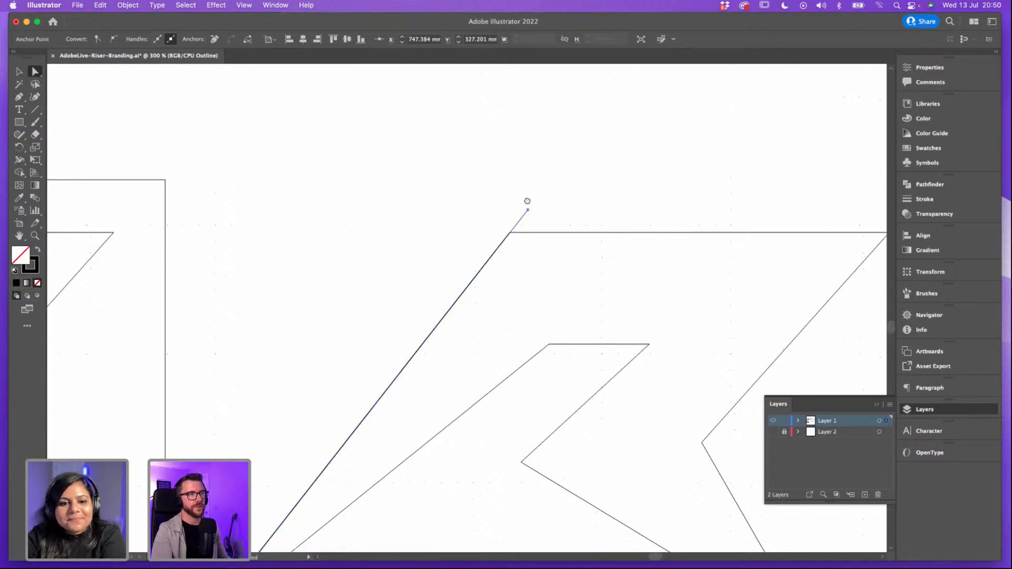
Step: Return to preview mode and draw a horizontal line about 163 mm long along the copied R's top edge
click(247, 4)
click(253, 31)
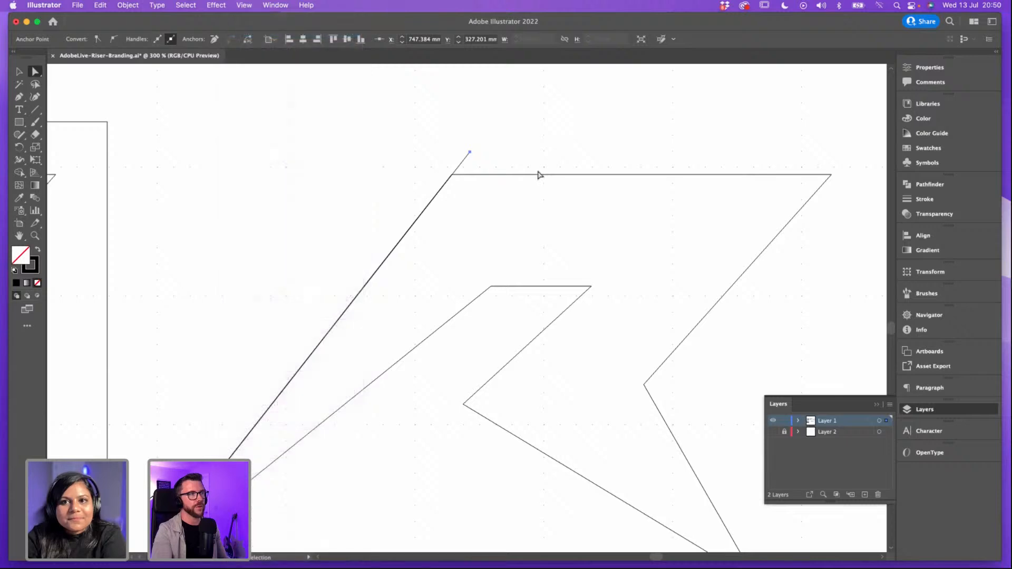
click(547, 139)
click(463, 162)
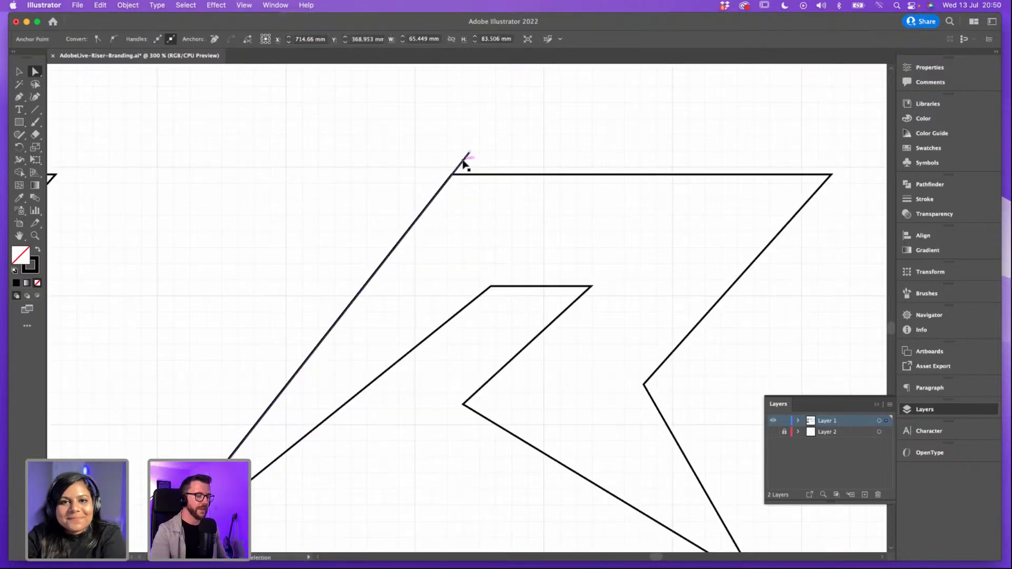
key(super+minus)
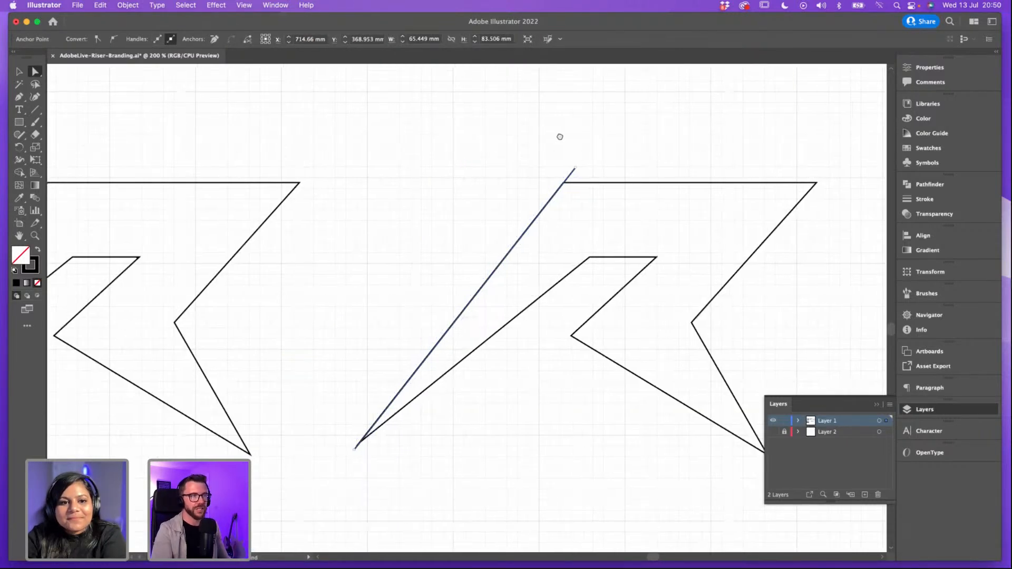
scroll(560, 137, right, 2)
click(35, 109)
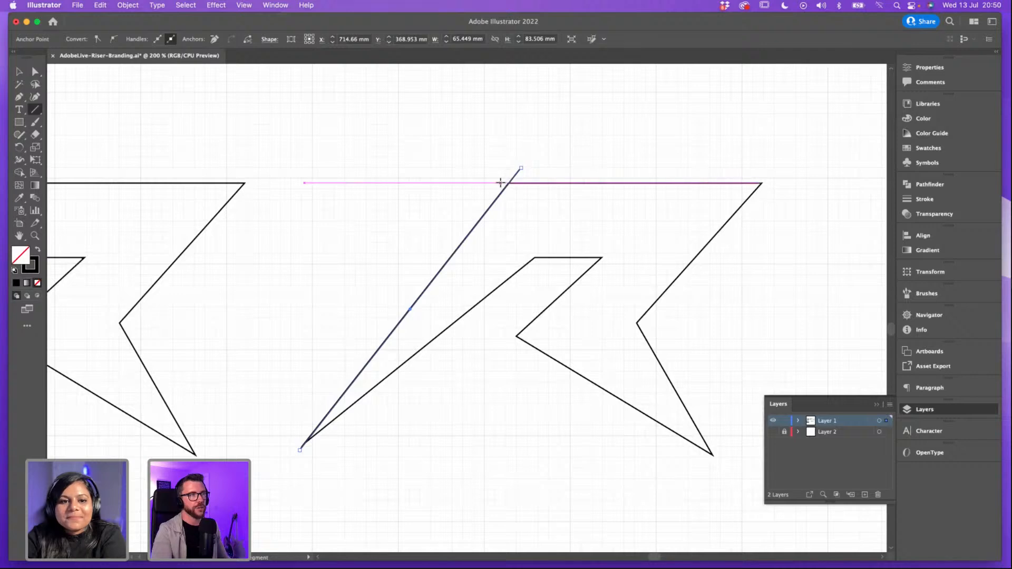
drag(501, 182, 775, 183)
Step: Slide the horizontal line along the R's top edge and shorten both ends, leaving an overhang beyond each corner
click(19, 71)
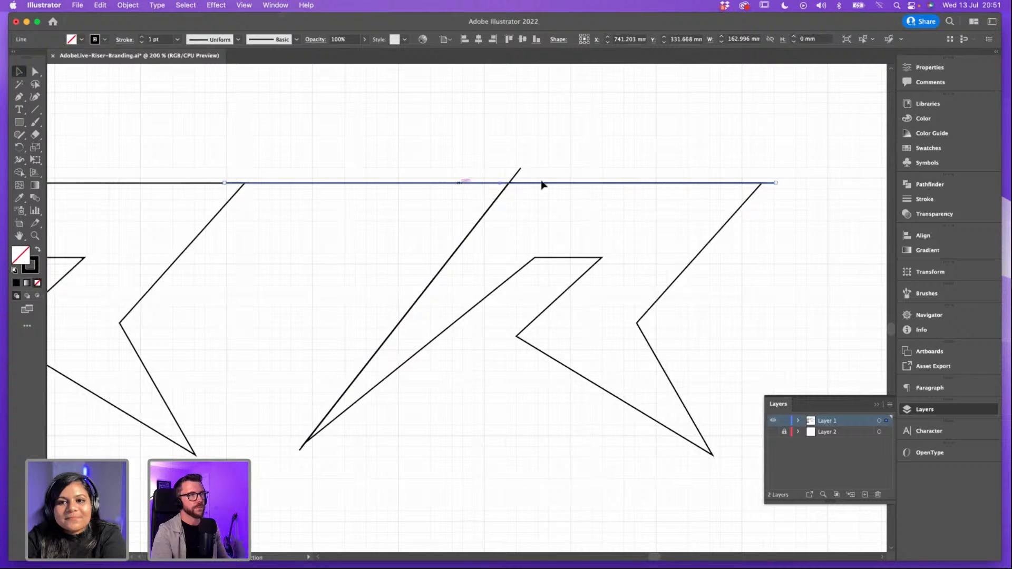
drag(542, 184, 554, 187)
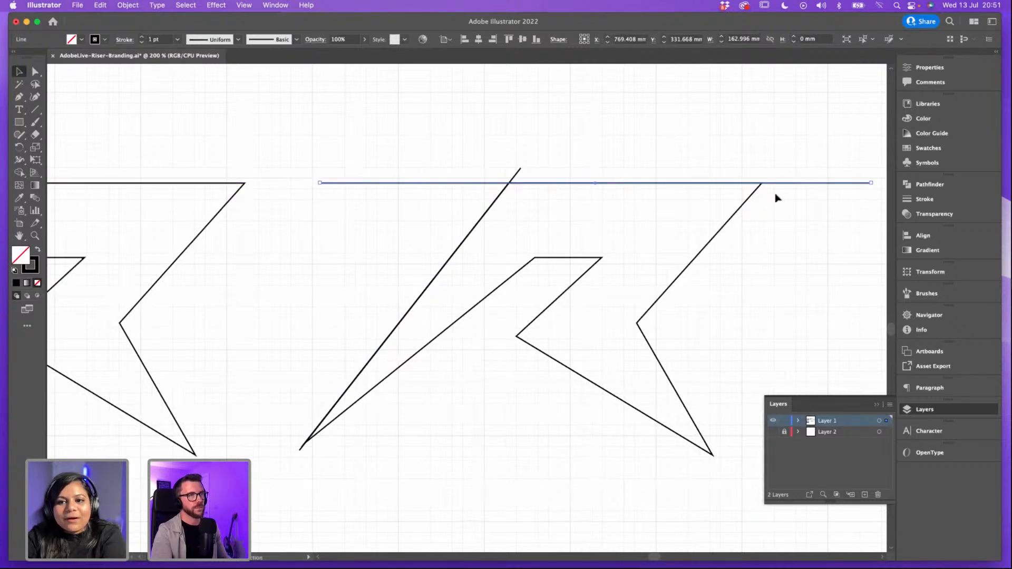
scroll(823, 192, right, 1)
drag(852, 186, 784, 184)
drag(312, 184, 362, 184)
click(633, 133)
click(509, 175)
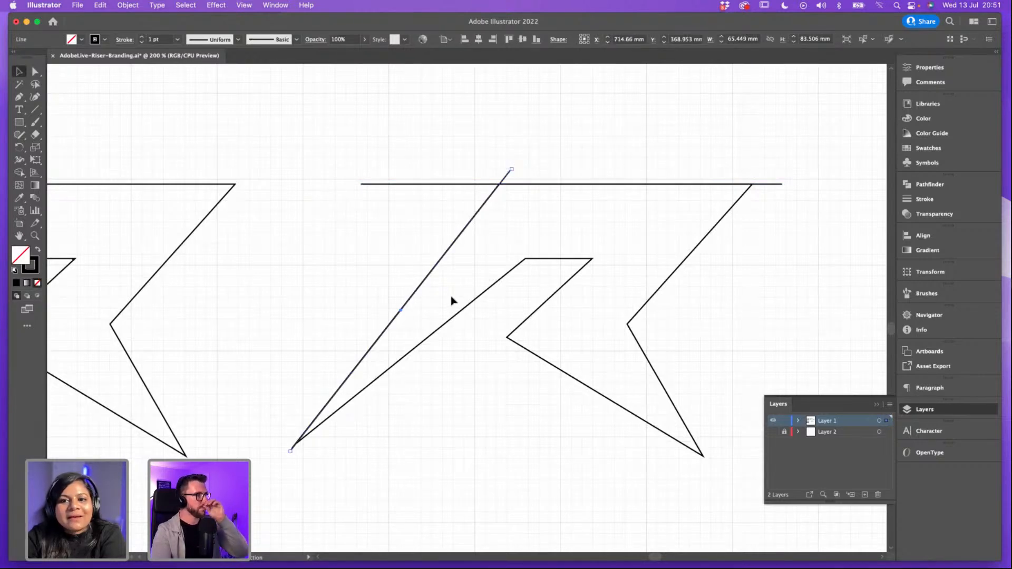
Step: Draw a line along the R's inner diagonal past its lower-left tip and extend the upper end above the top edge
click(35, 109)
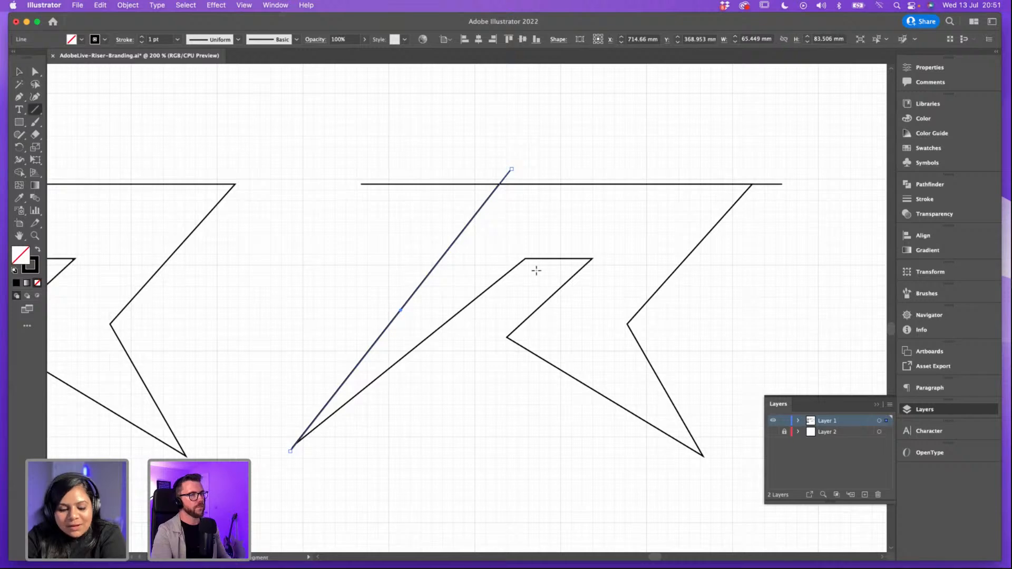
drag(526, 259, 261, 473)
key(a)
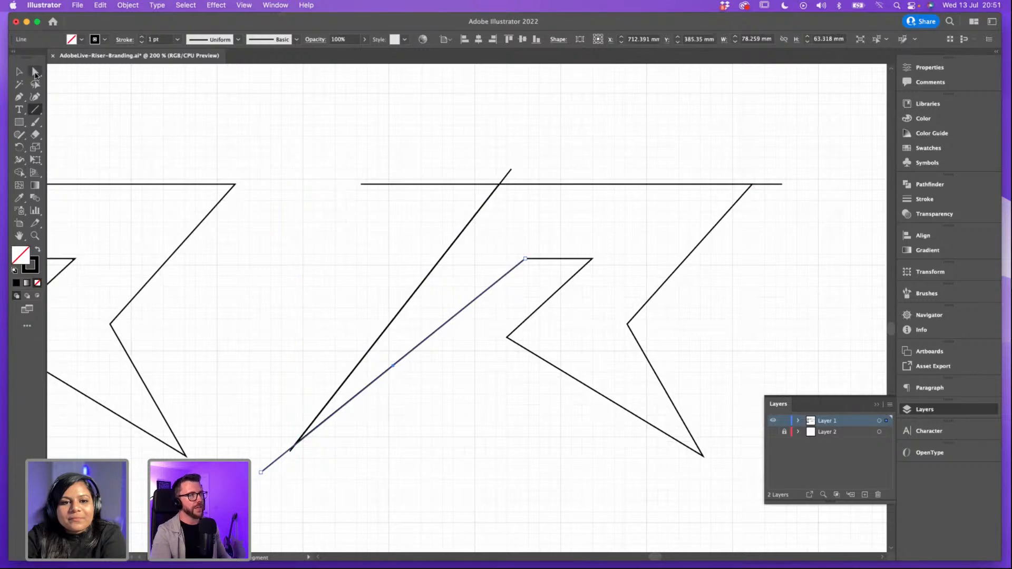
drag(525, 258, 637, 169)
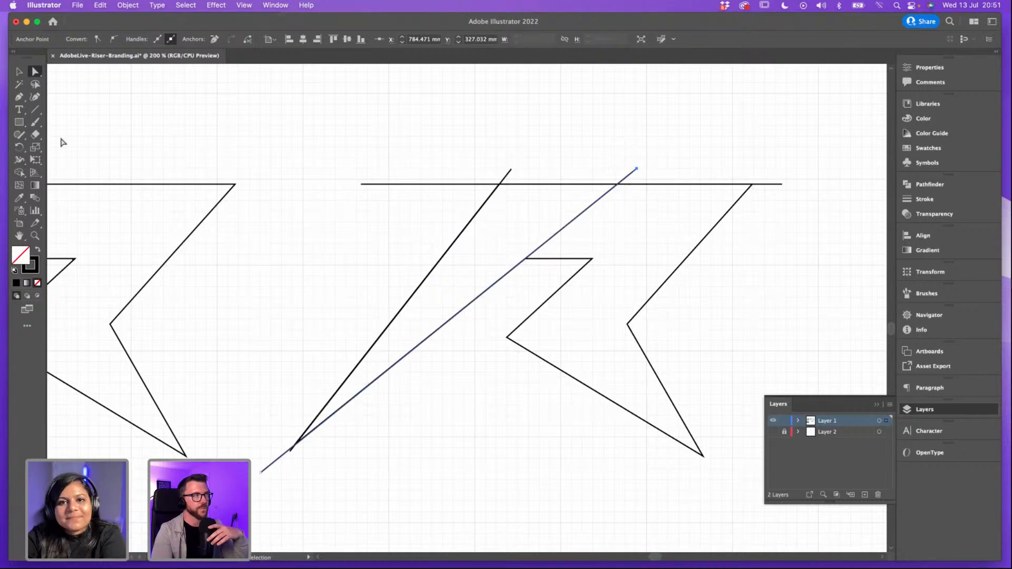
Step: Extend the lower end of the outer diagonal line past the R's lower-left tip, crossing the inner diagonal line
click(18, 71)
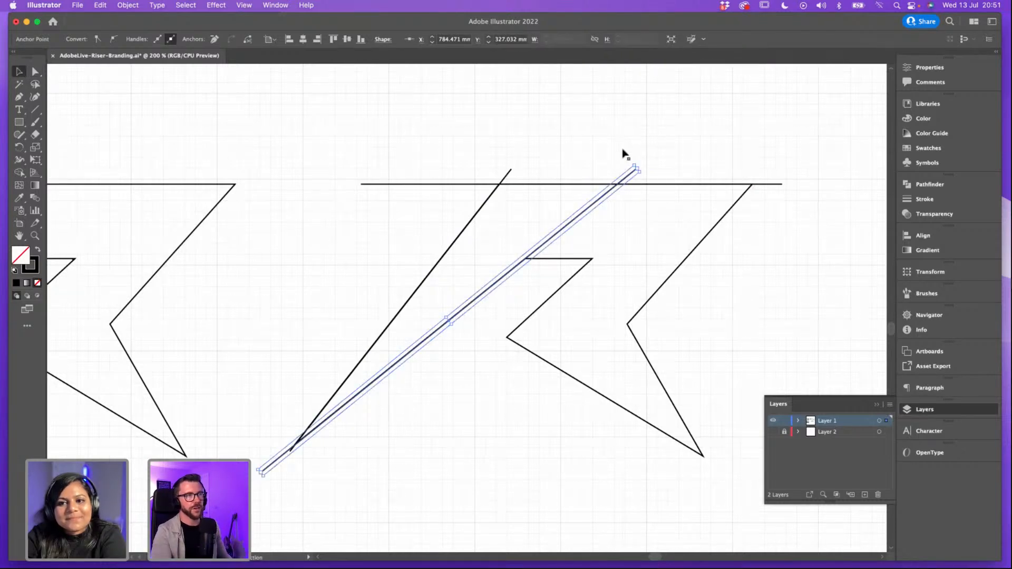
click(626, 178)
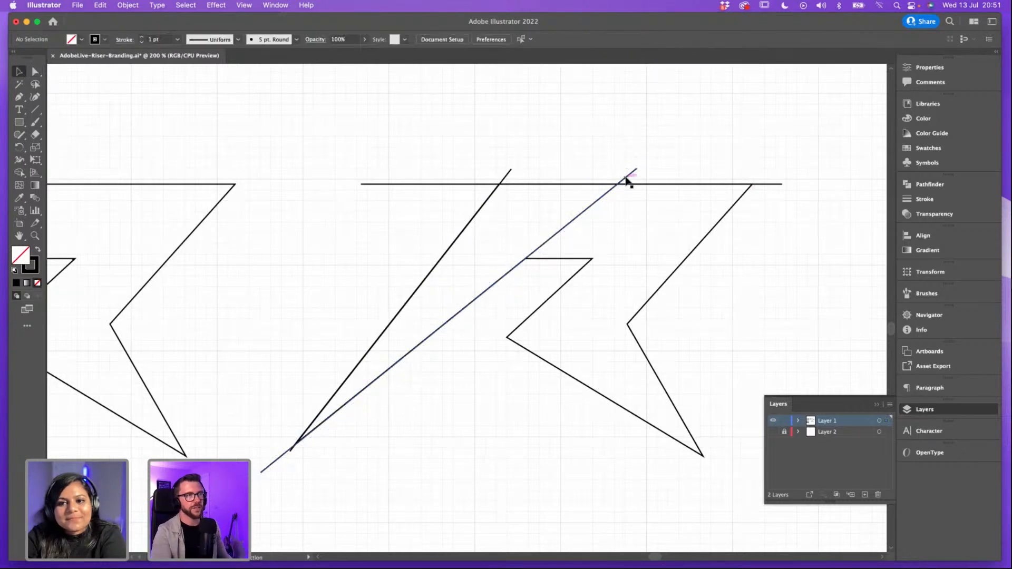
click(509, 174)
drag(289, 453, 265, 483)
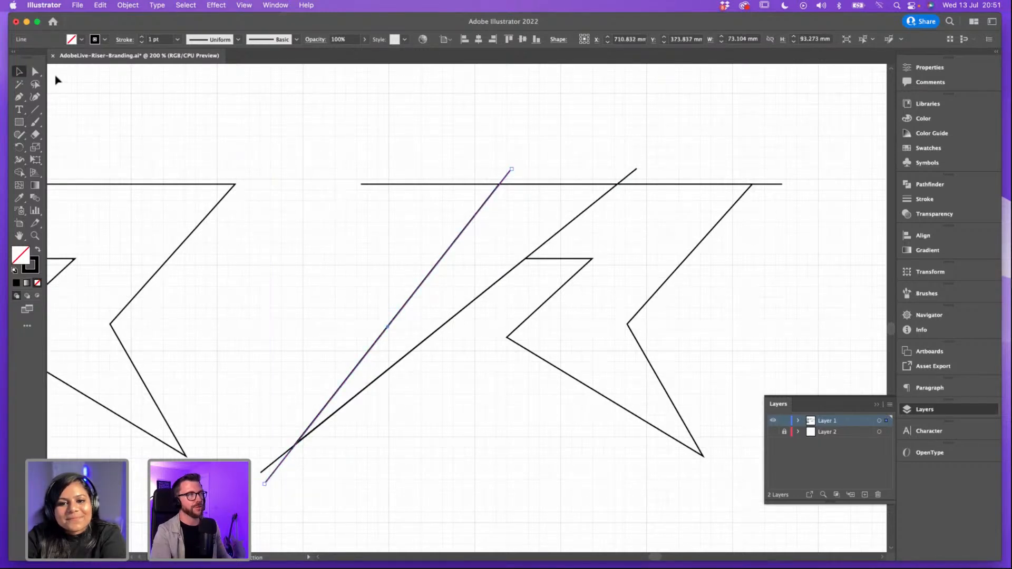
click(613, 113)
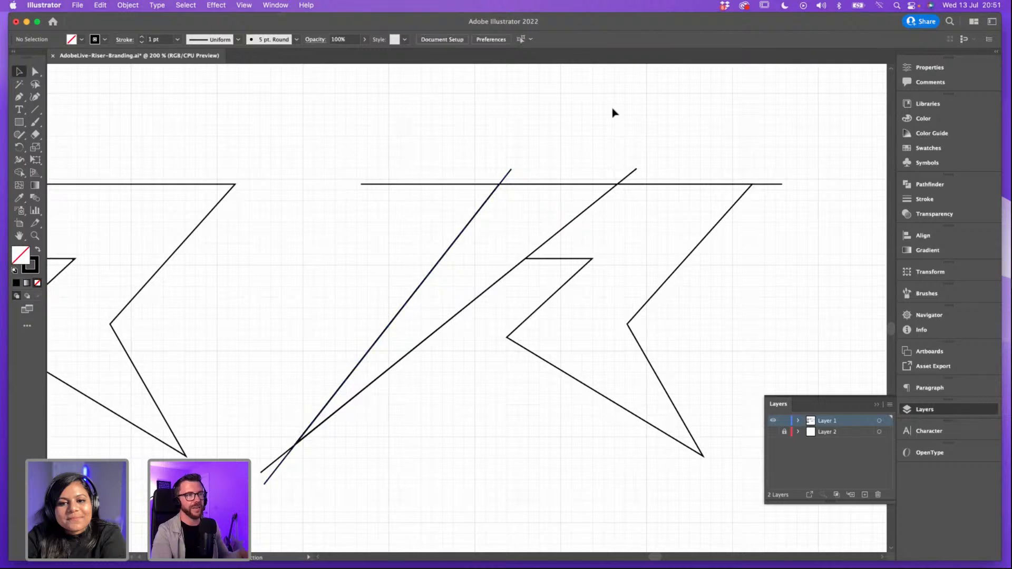
Step: Duplicate the inner diagonal line and place the parallel copy to the right, through the R's inner notch corner
click(572, 226)
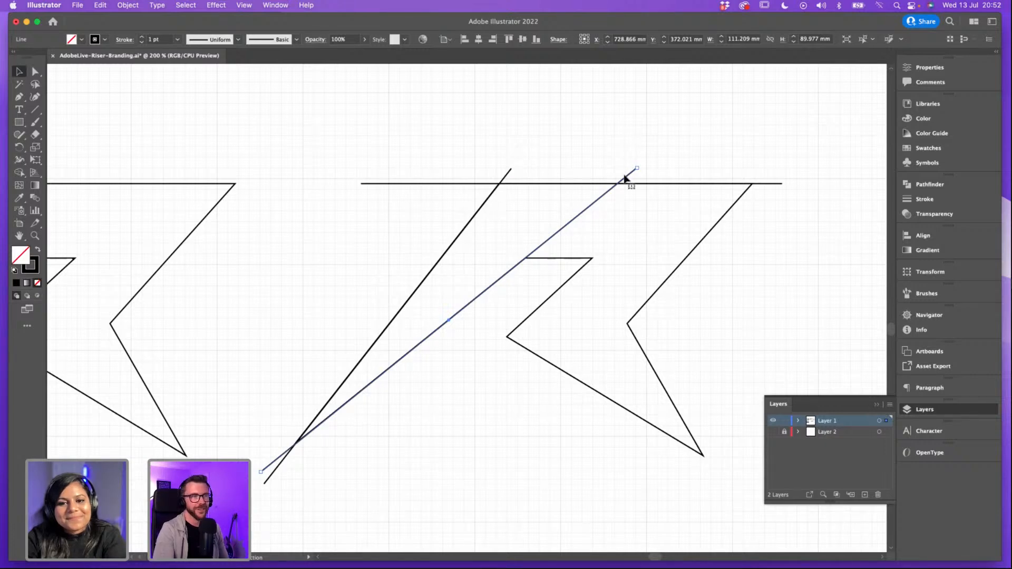
drag(624, 178, 704, 168)
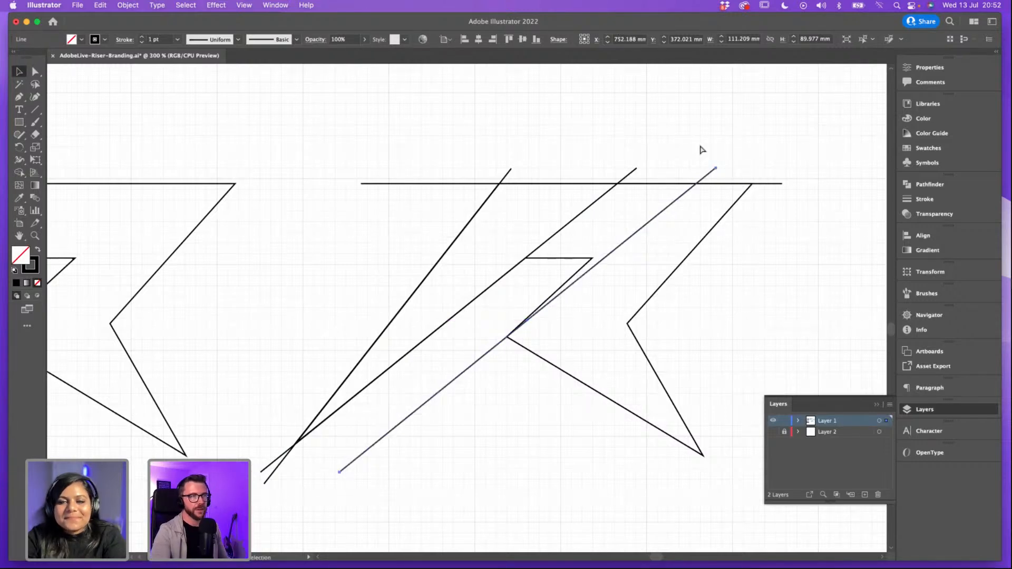
key(super+plus)
key(super+minus)
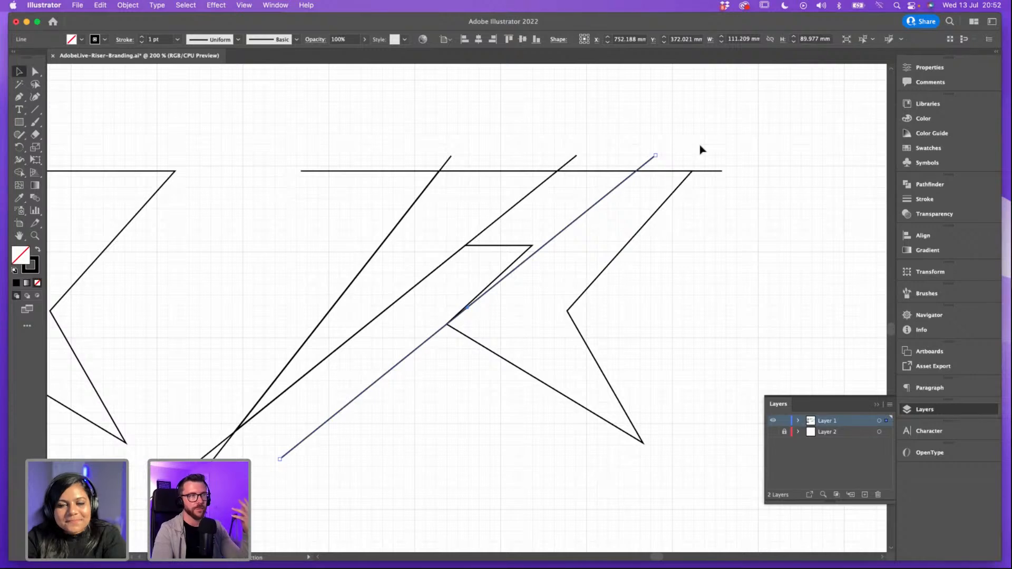
key(super+plus)
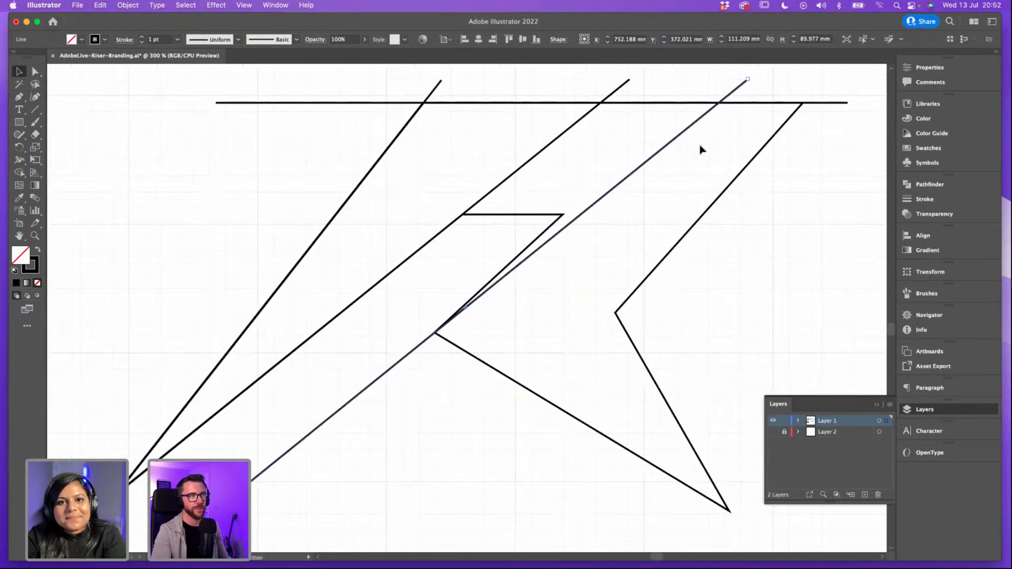
key(super+minus)
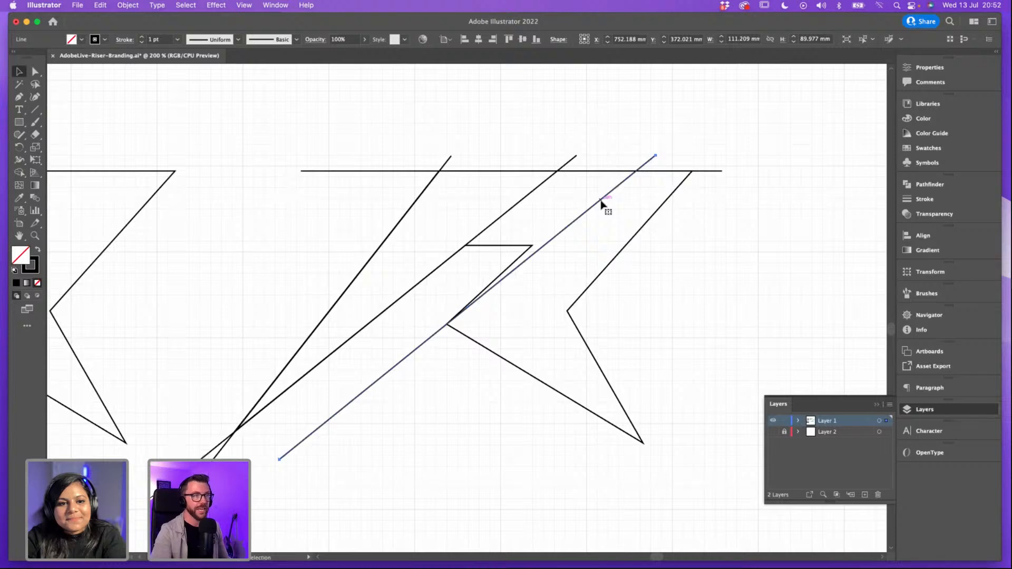
key(super+plus)
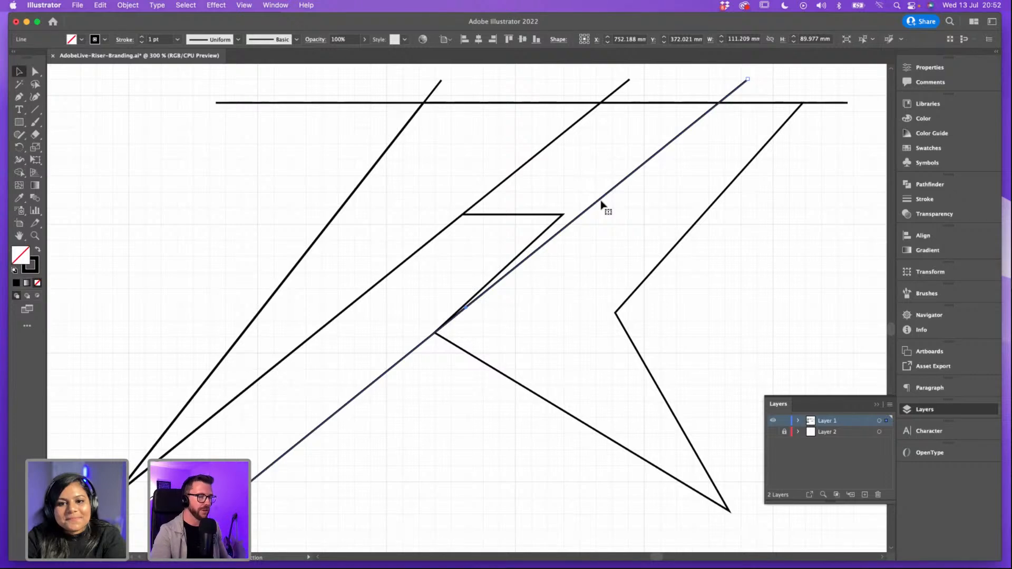
click(493, 193)
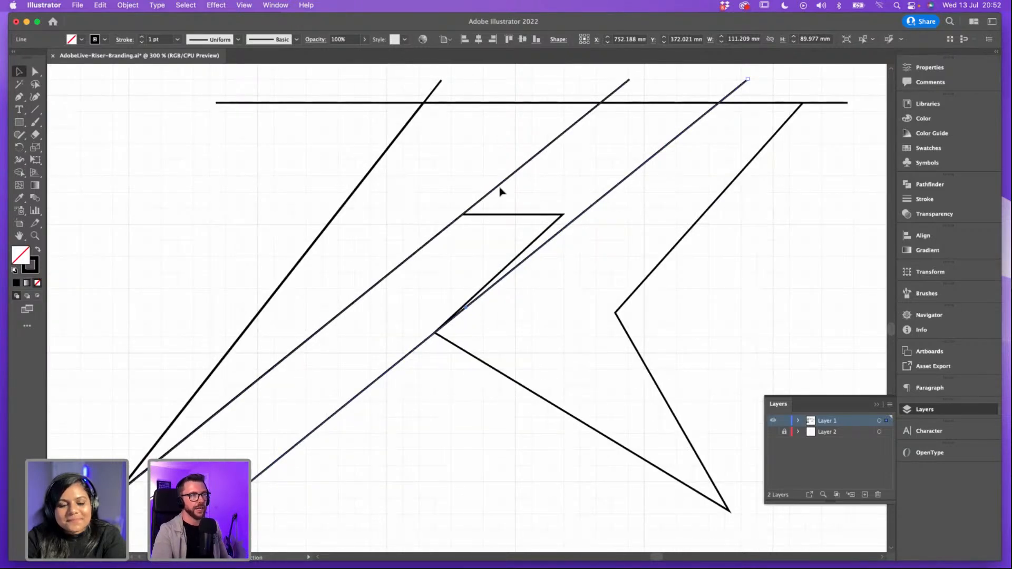
scroll(457, 163, right, 3)
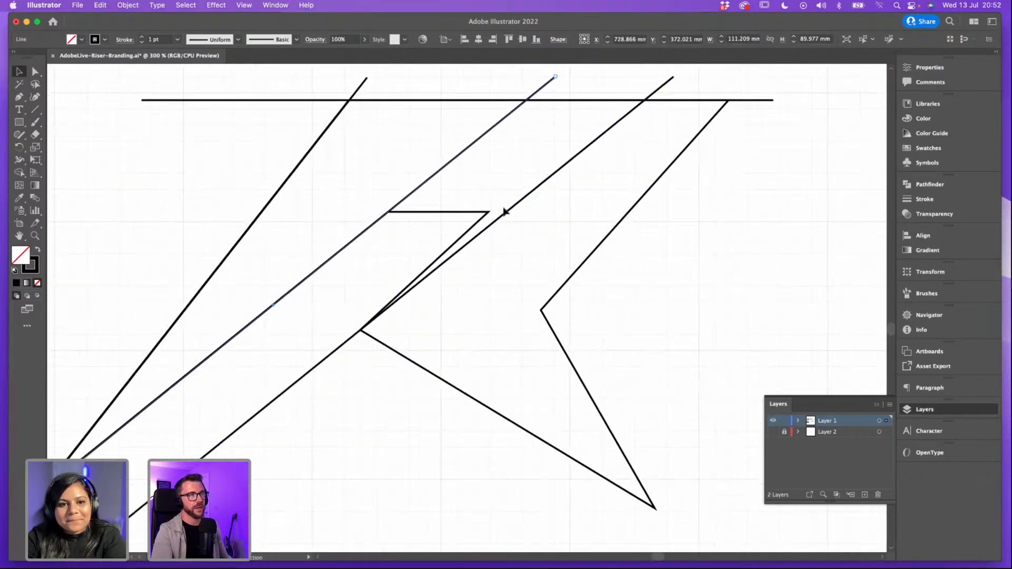
click(506, 209)
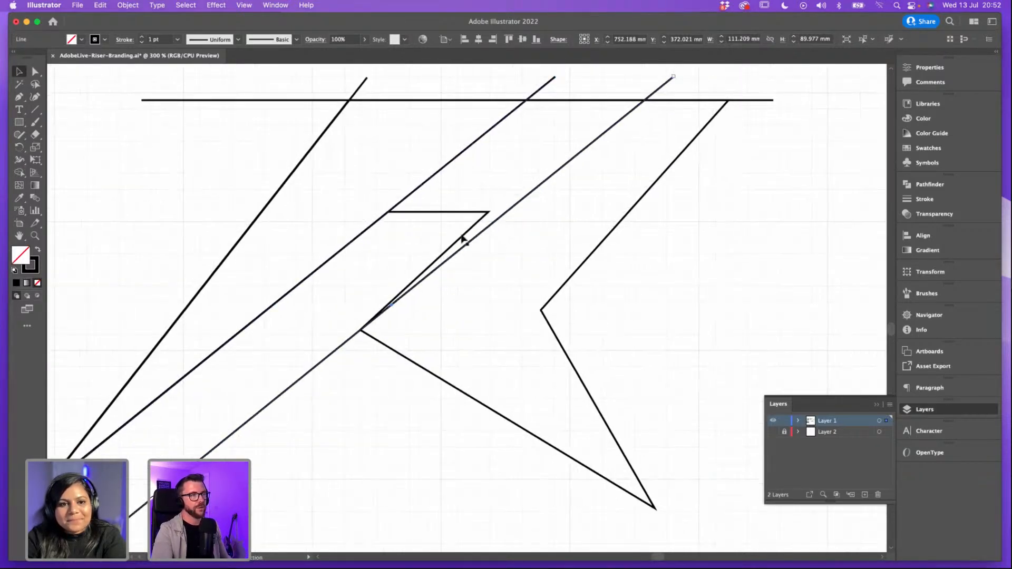
Step: Move the upper-right anchor of the R's inner cutout horizontally to the right, onto the parallel diagonal construction line
click(488, 215)
click(36, 71)
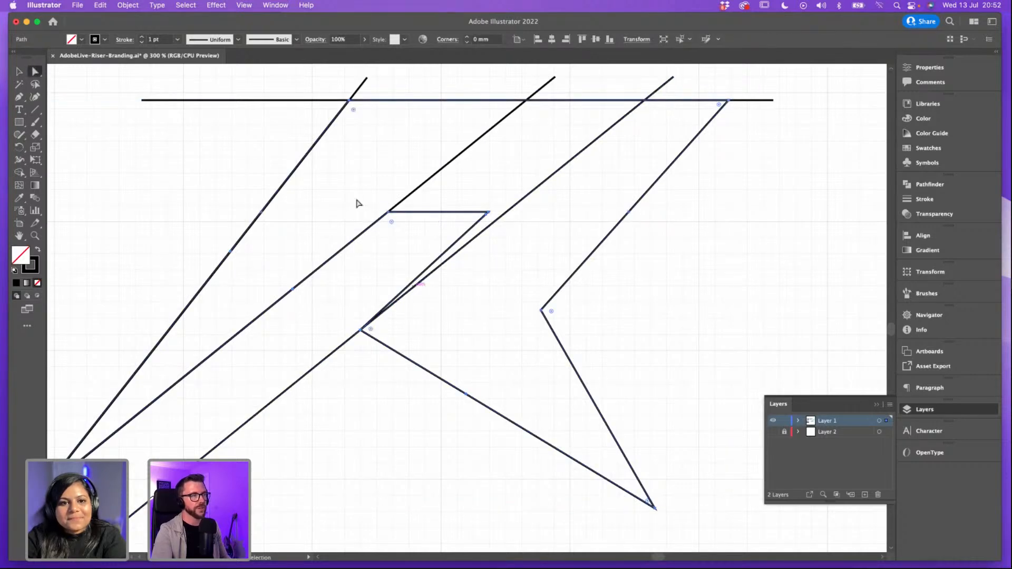
click(488, 213)
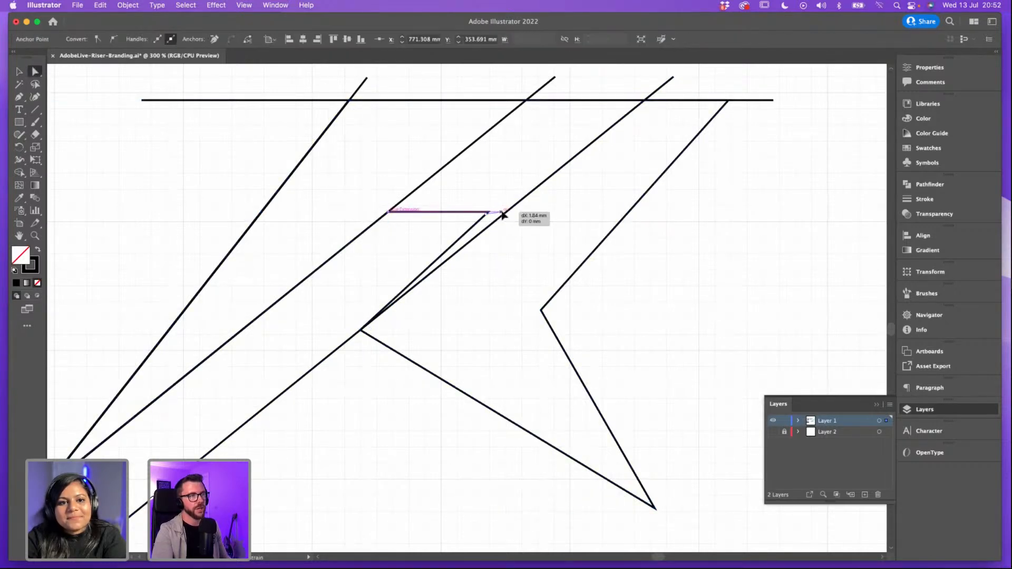
click(19, 96)
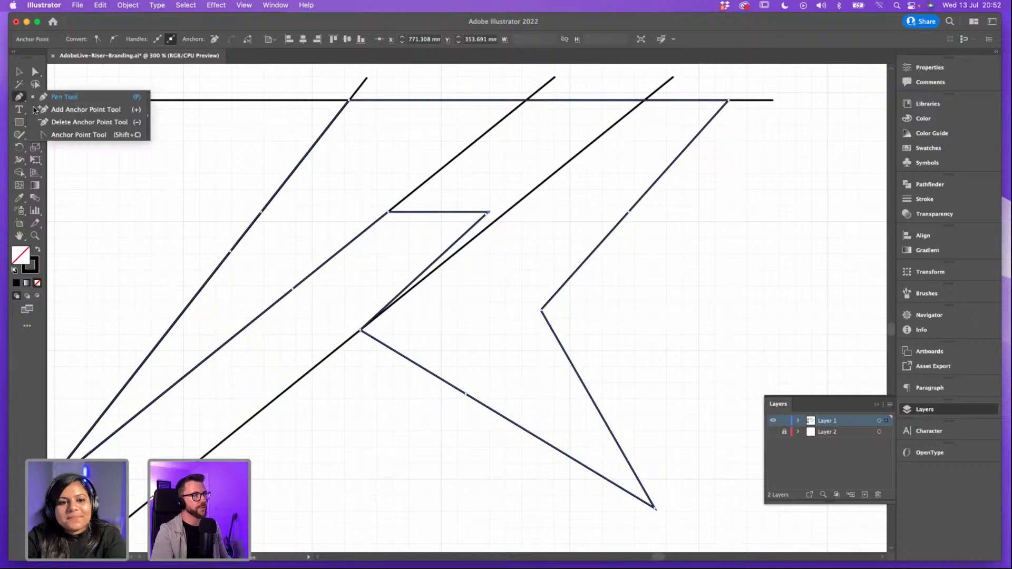
click(50, 131)
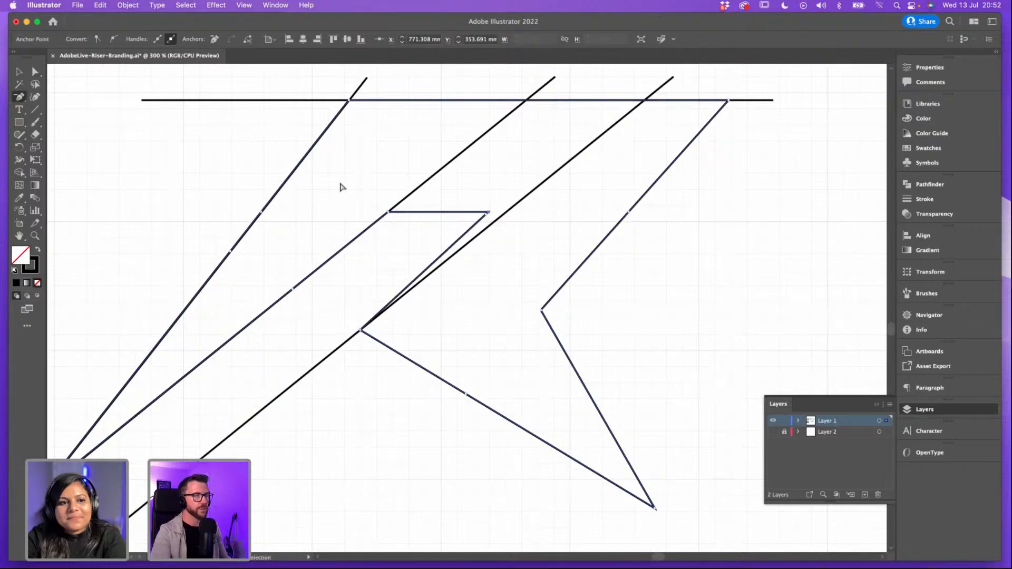
key(super+equal)
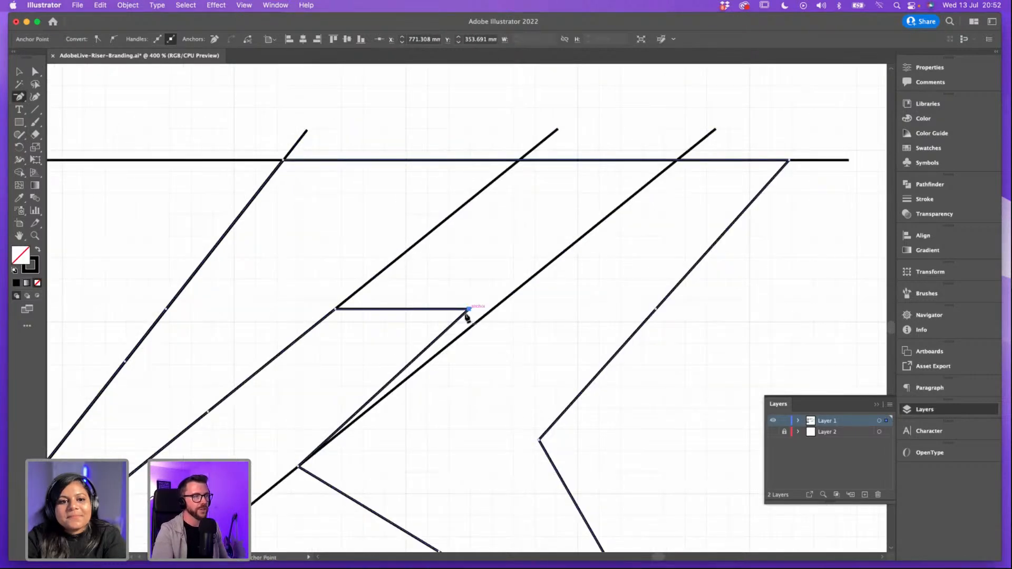
scroll(502, 296, down, 3)
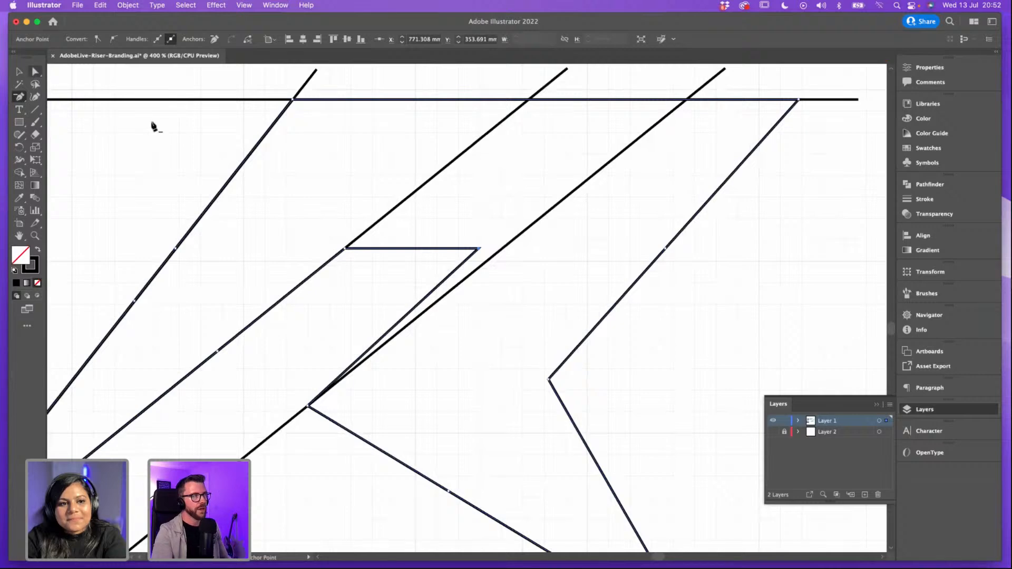
key(a)
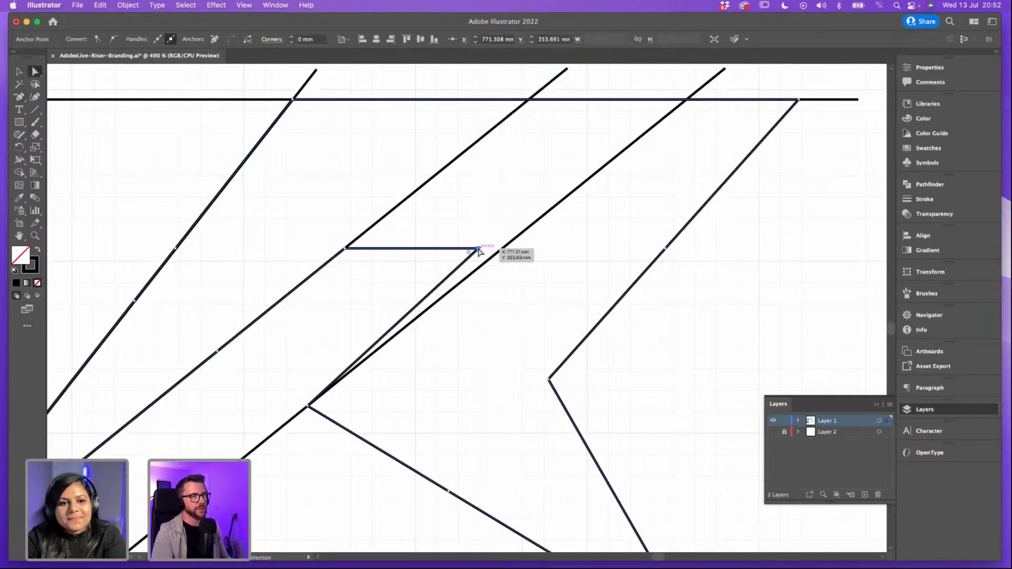
drag(479, 249, 501, 249)
click(512, 198)
key(super+minus)
key(super+minus)
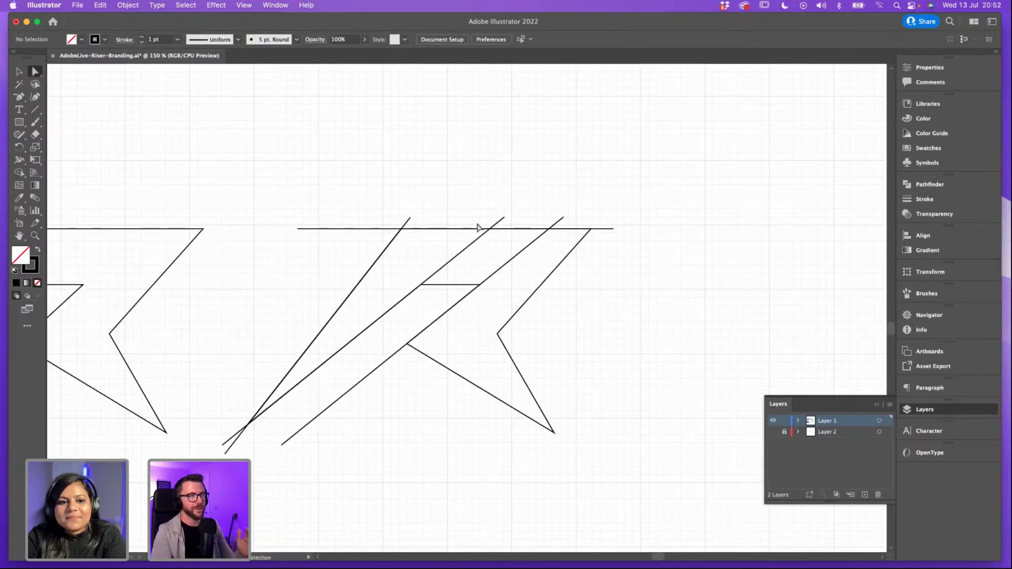
Step: Duplicate the right parallel diagonal line and place the copy further right, through the notch corner on the R's outer right side
key(v)
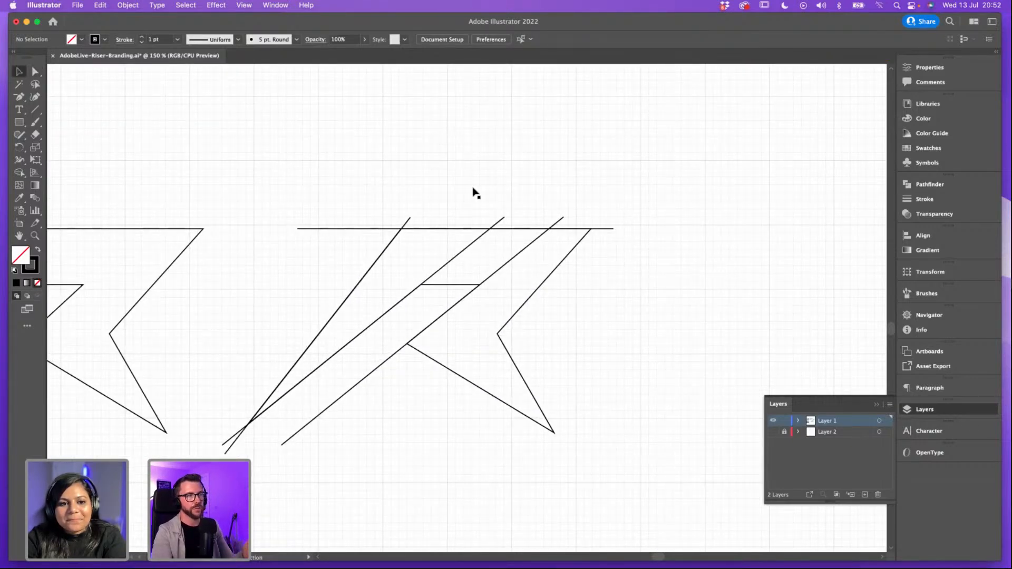
scroll(532, 260, left, 5)
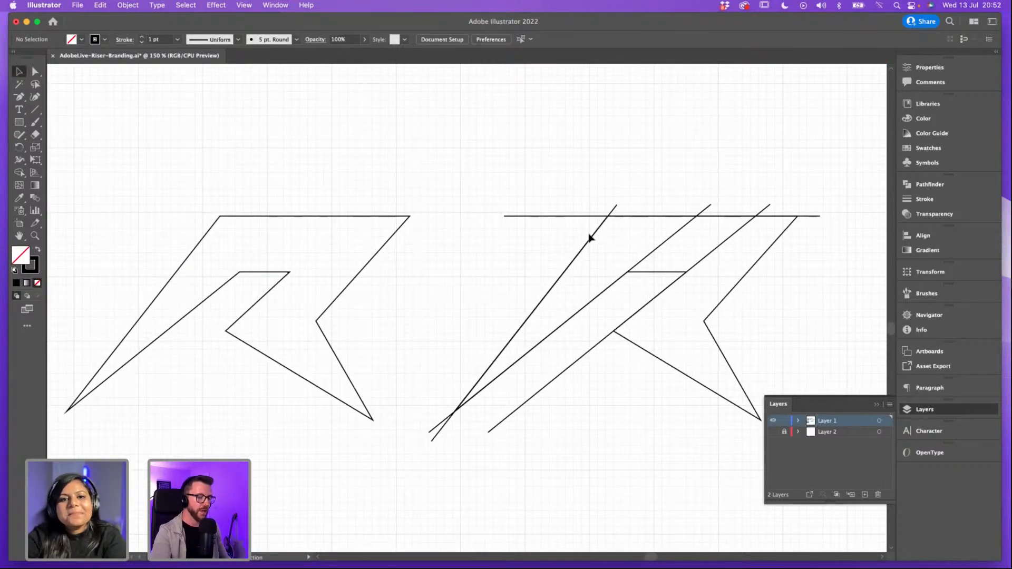
key(super+minus)
scroll(522, 224, right, 2)
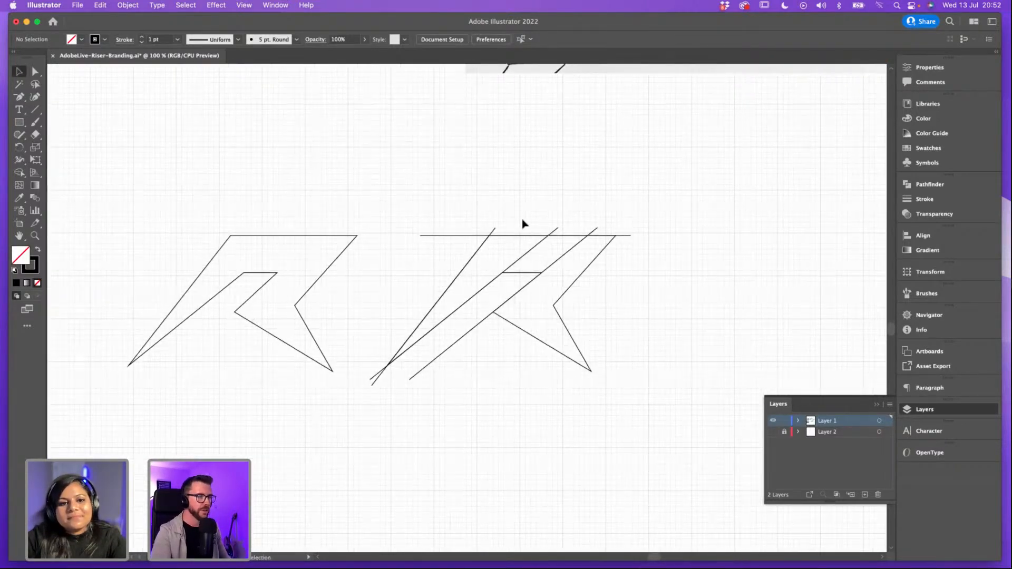
key(super+plus)
key(super+plus)
scroll(469, 260, left, 3)
click(583, 252)
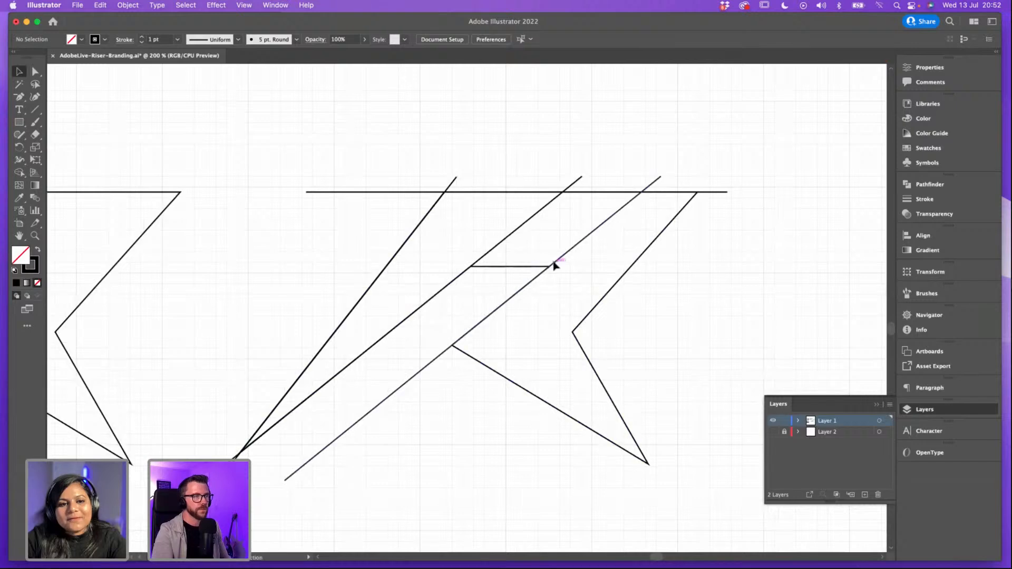
drag(556, 264, 660, 259)
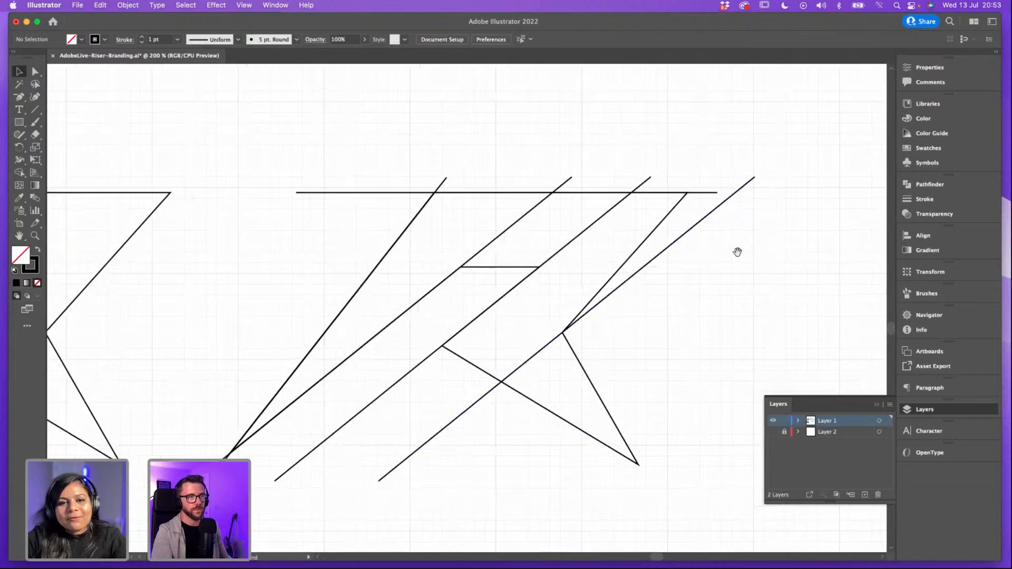
scroll(738, 251, right, 1)
click(677, 200)
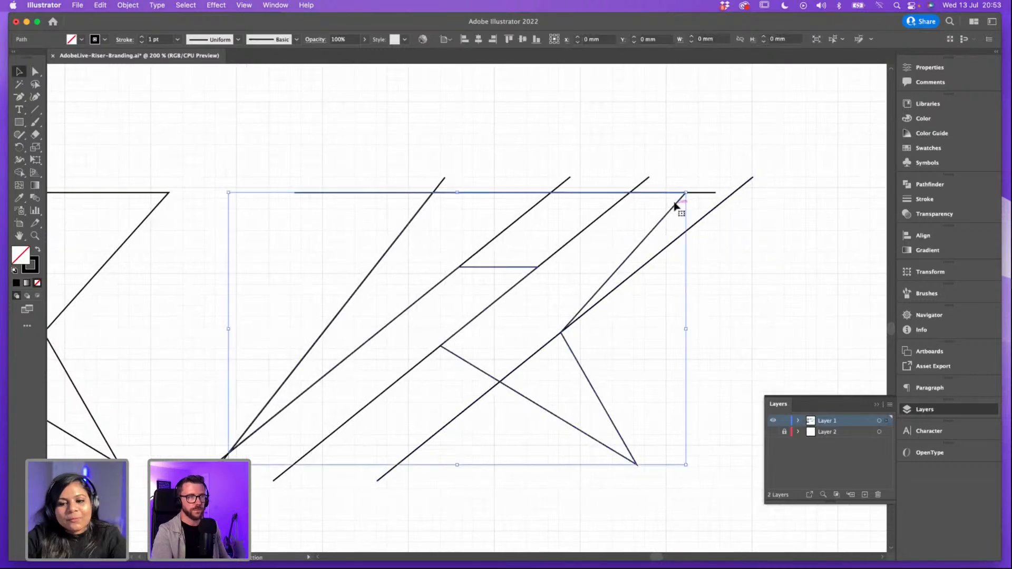
click(36, 72)
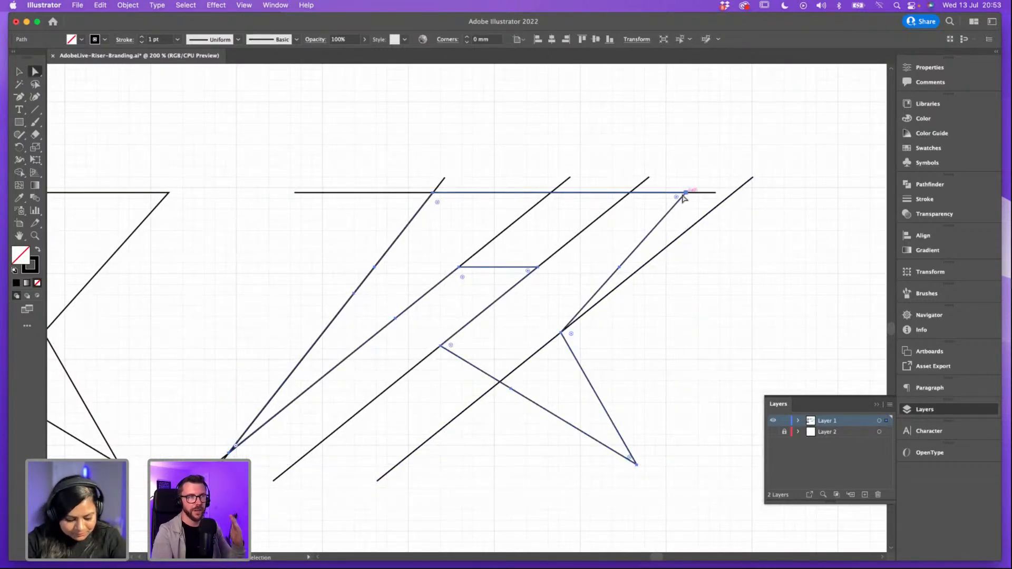
drag(686, 195, 732, 194)
key(super+z)
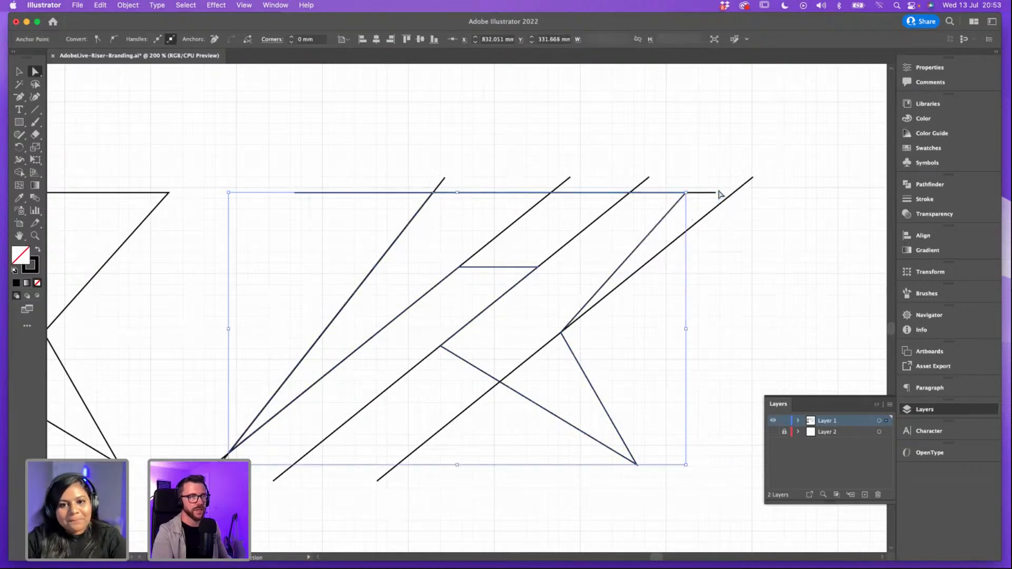
Step: Move the R's upper-right corner anchor horizontally along the top edge onto the rightmost diagonal construction line, and deselect the outline
key(p)
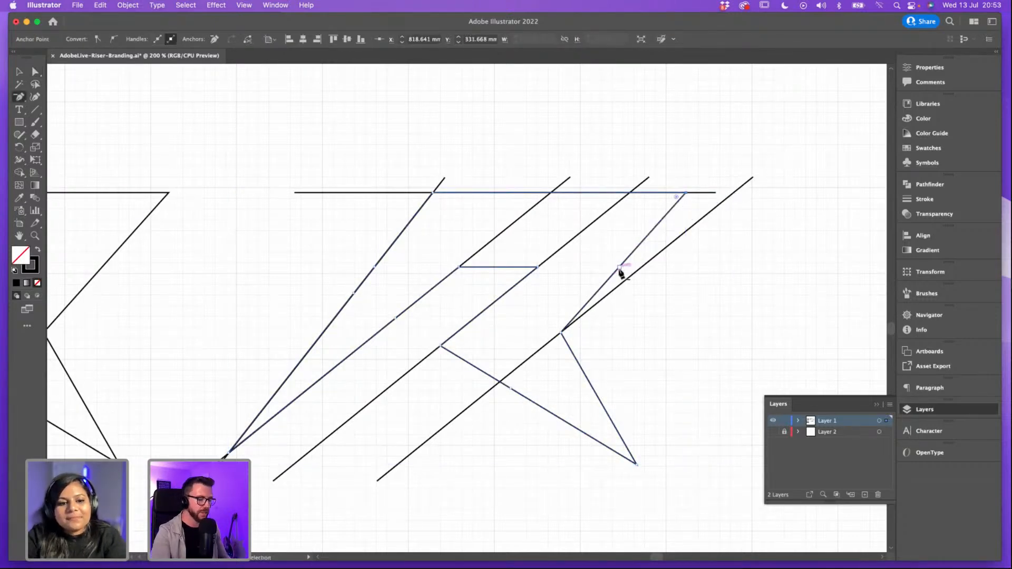
key(super+equal)
key(super+equal)
drag(619, 274, 680, 161)
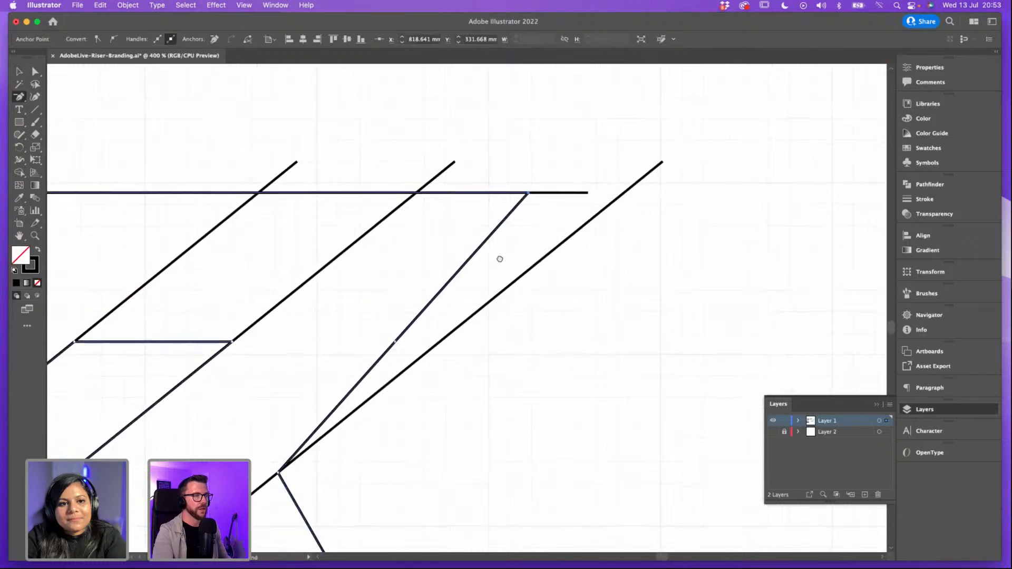
drag(500, 258, 593, 177)
click(35, 72)
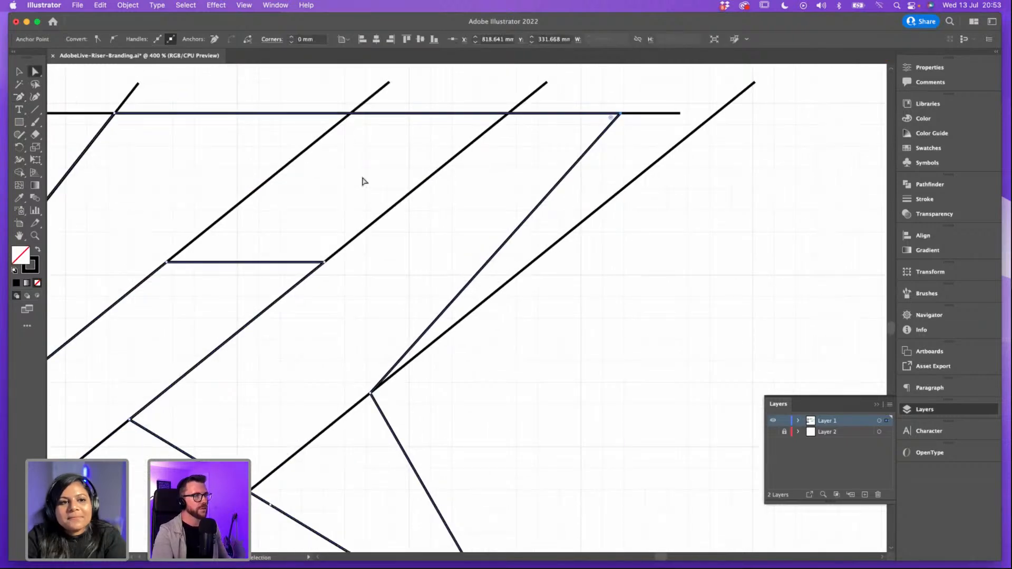
scroll(650, 213, up, 1)
scroll(649, 212, up, 2)
drag(615, 140, 712, 139)
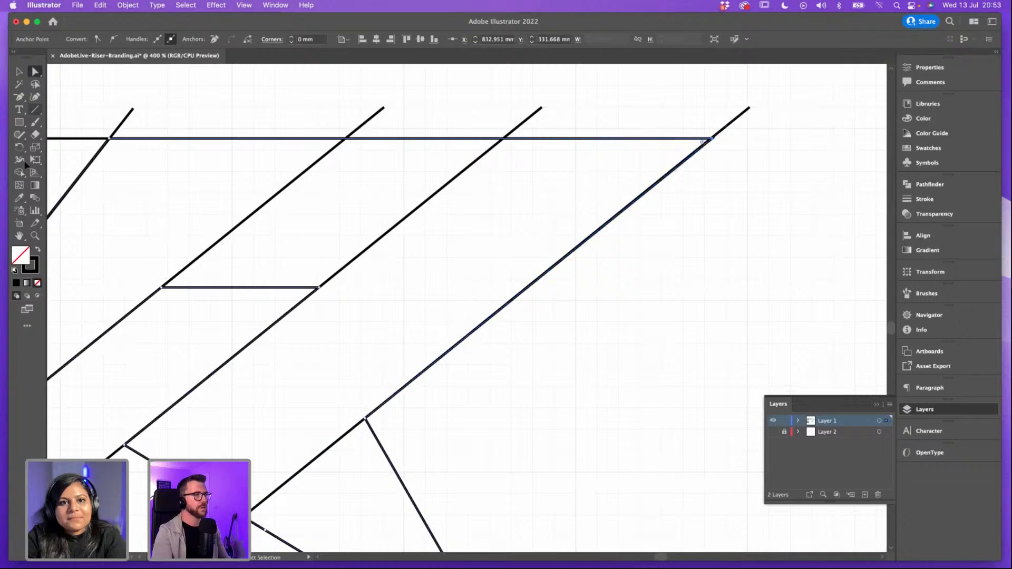
click(23, 74)
click(609, 397)
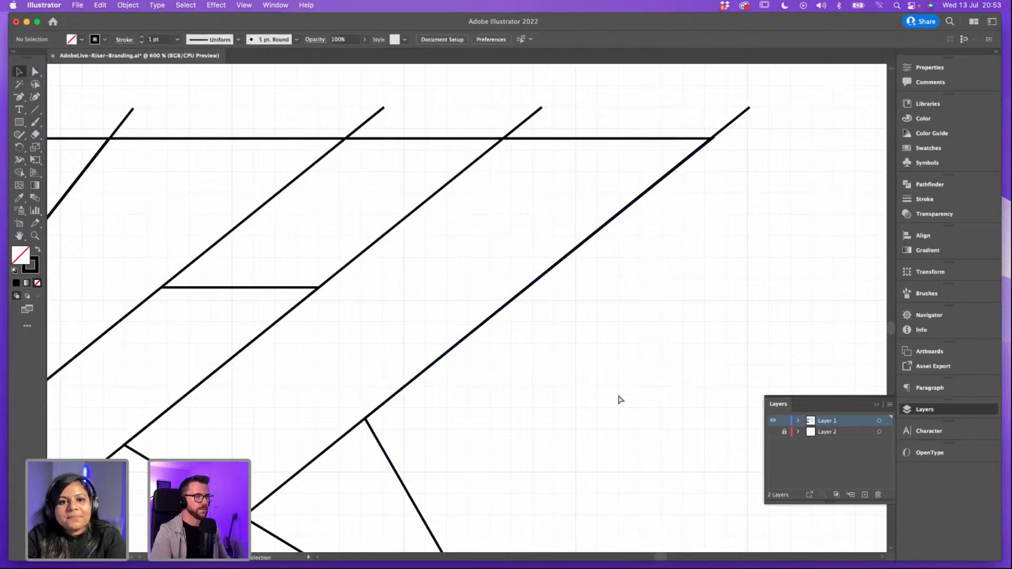
Step: Examine the R's adjusted right edge against its construction line up close, and compare the whole shape with the original R
key(super+equal)
key(super+equal)
key(super+equal)
key(super+minus)
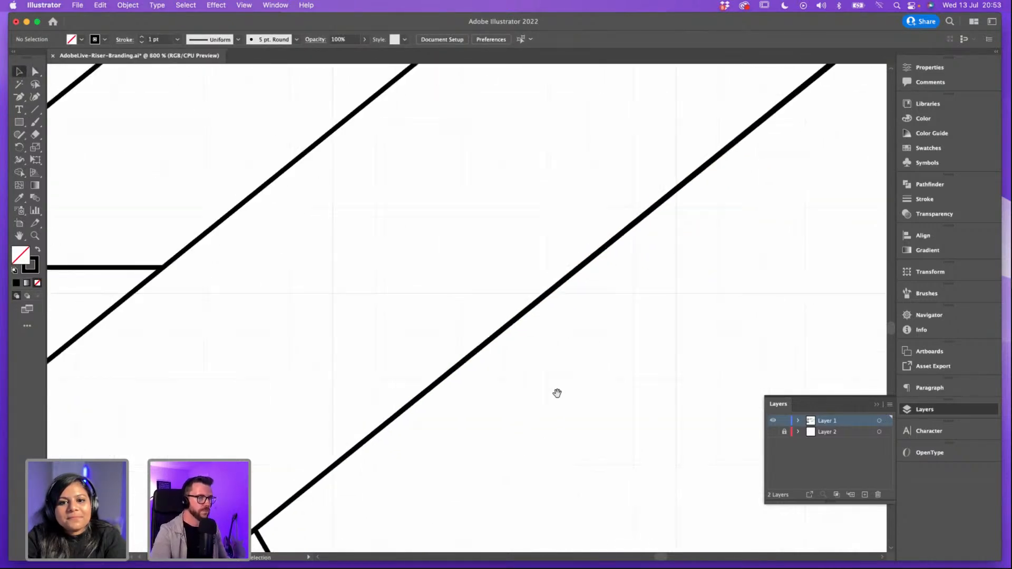
key(super+minus)
key(super+minus)
key(super+minus)
key(super+minus)
key(super+minus)
key(super+minus)
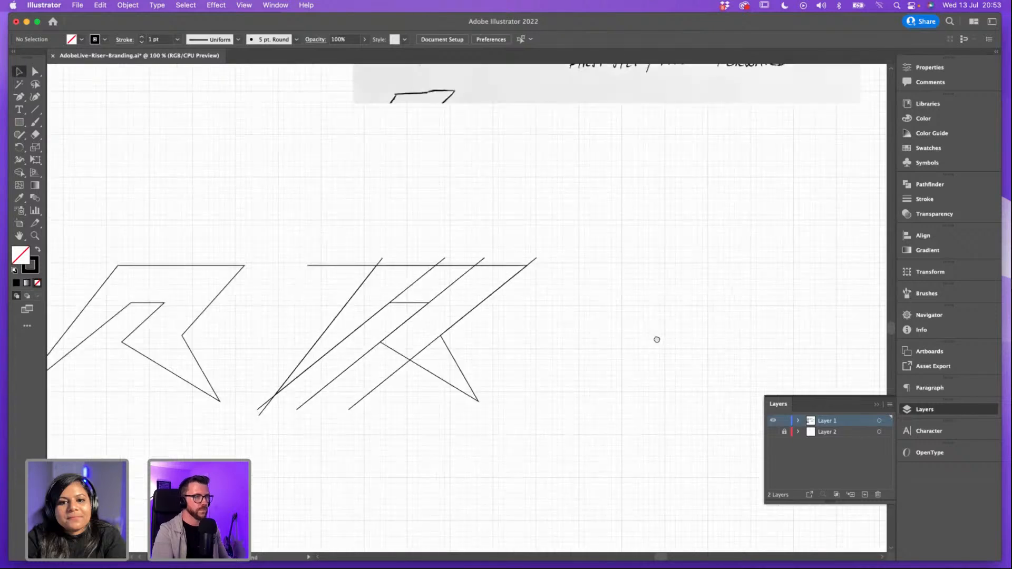
drag(657, 340, 658, 342)
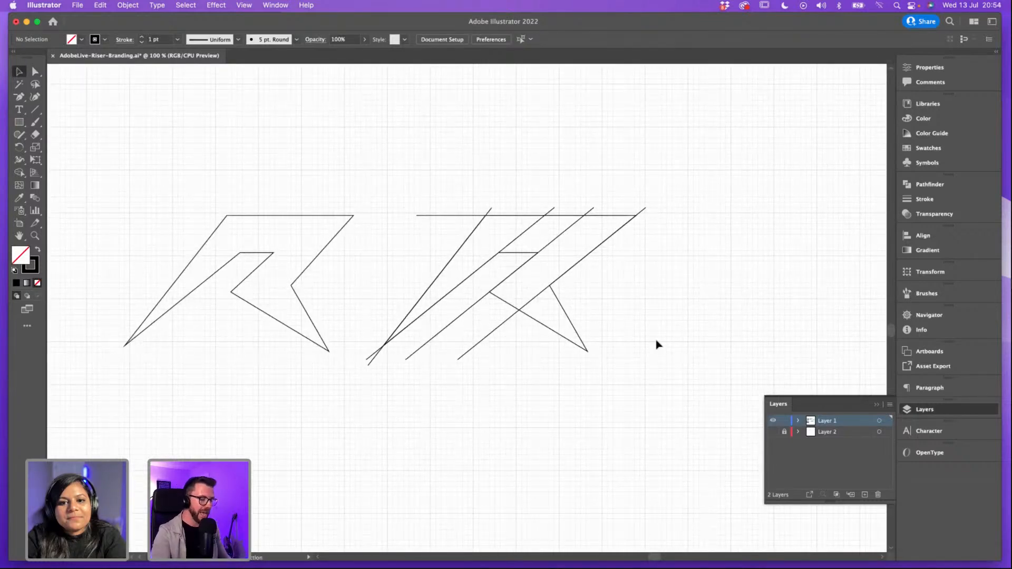
Step: Draw a line from the R's top-left corner to its lower-right leg tip and extend both ends beyond them, spanning about 71 by 95 mm
key(super+equal)
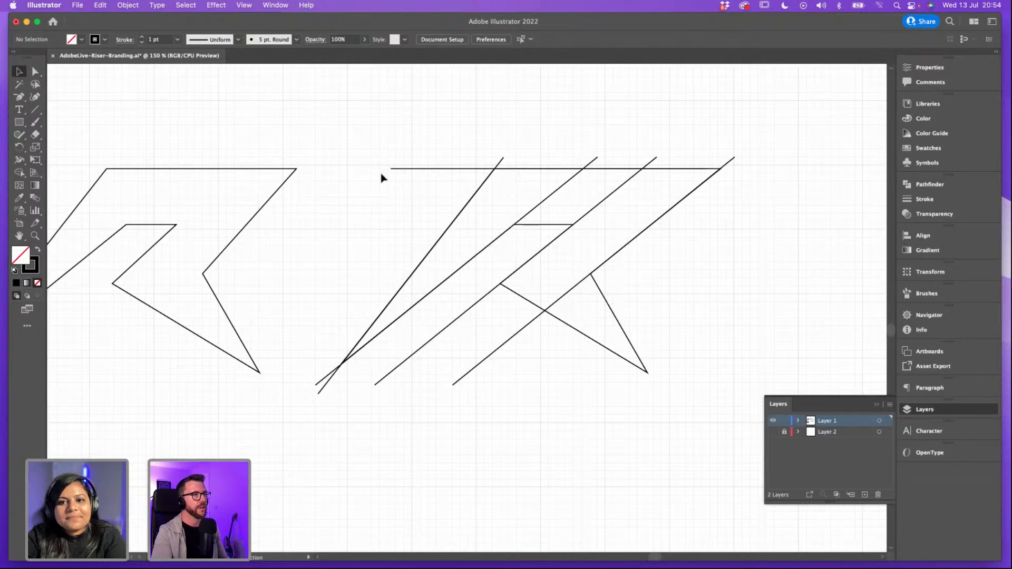
click(35, 109)
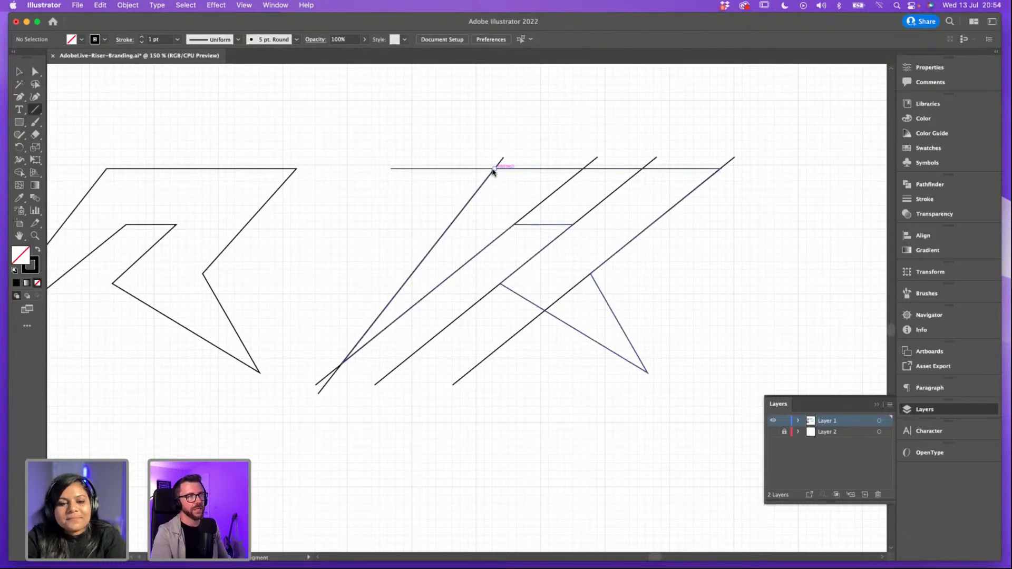
drag(494, 169, 648, 373)
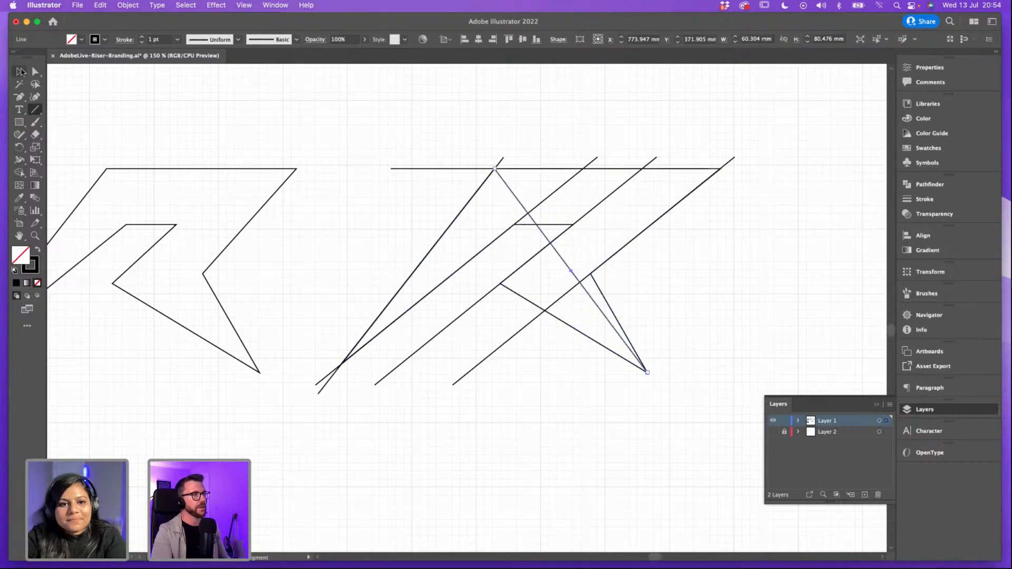
click(20, 71)
drag(495, 170, 476, 144)
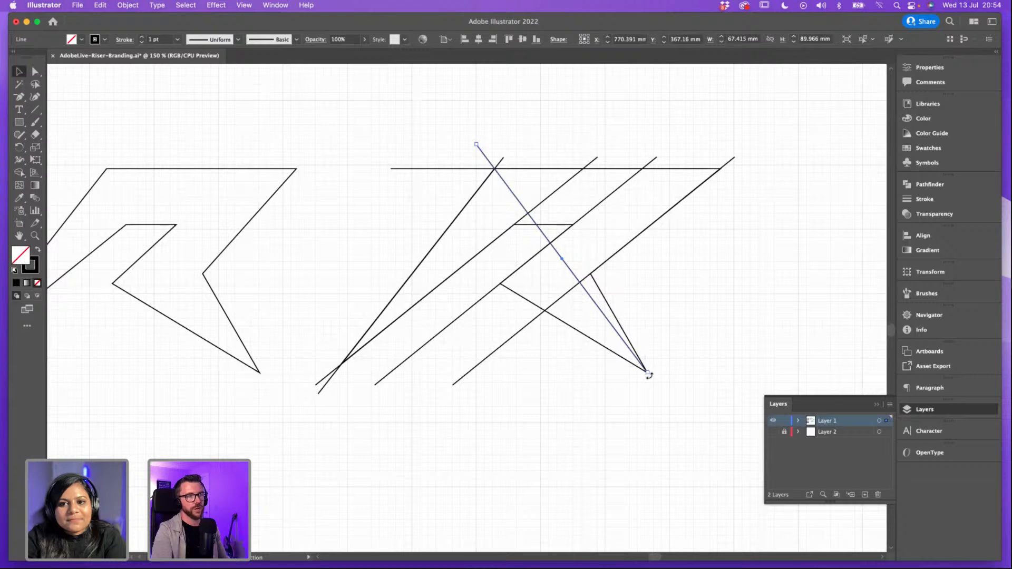
drag(649, 375, 655, 386)
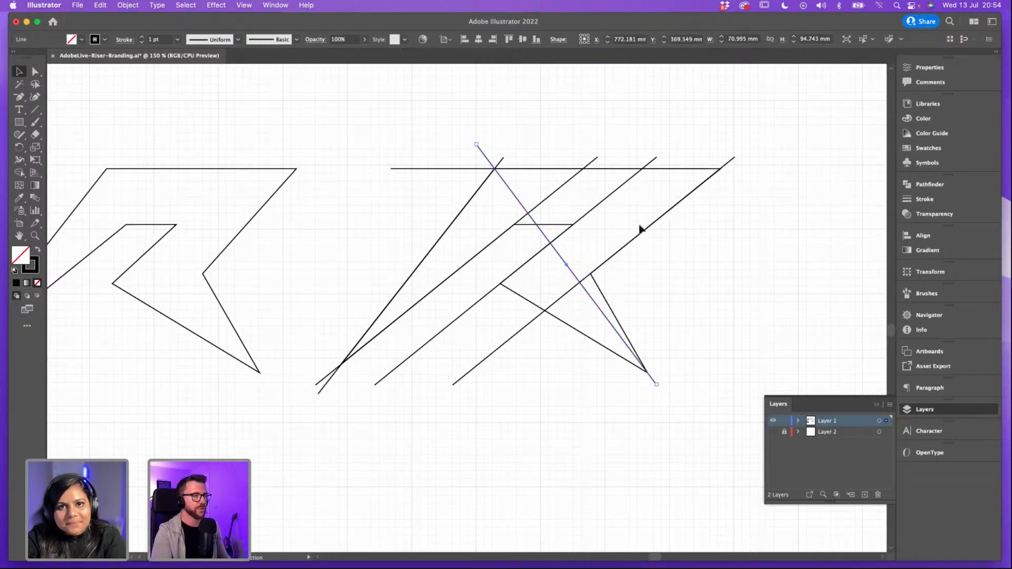
key(super+equal)
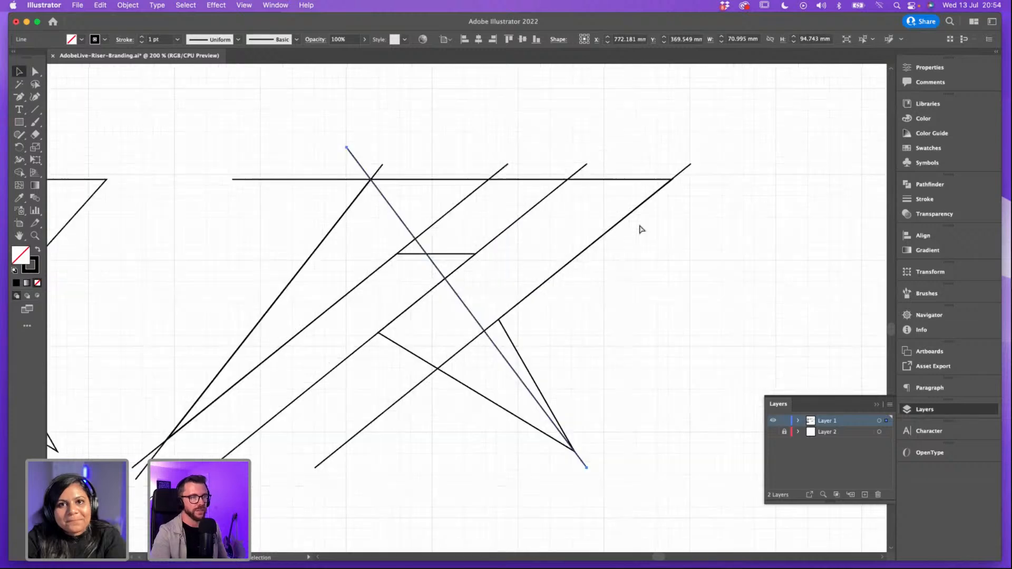
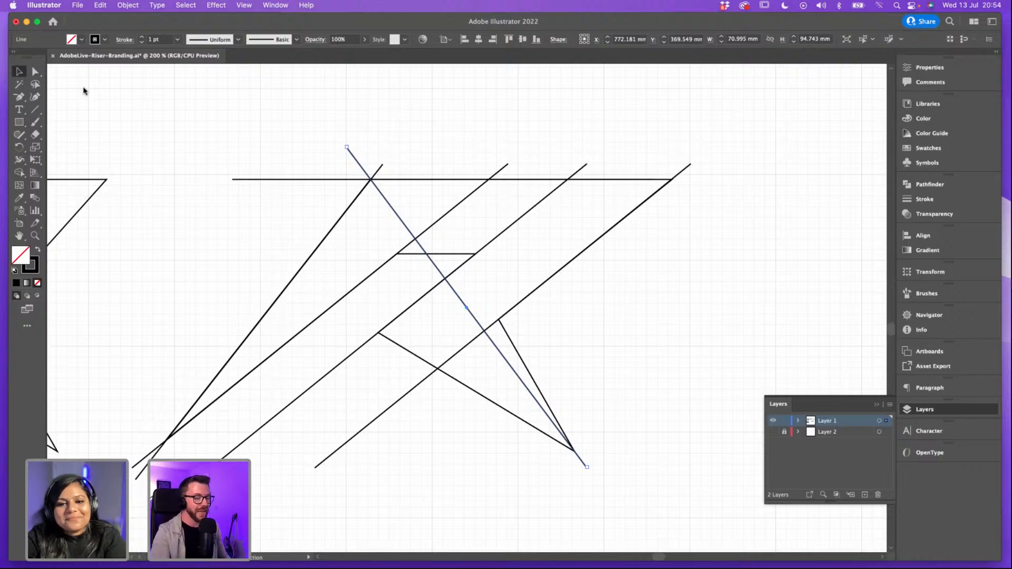
key(super+minus)
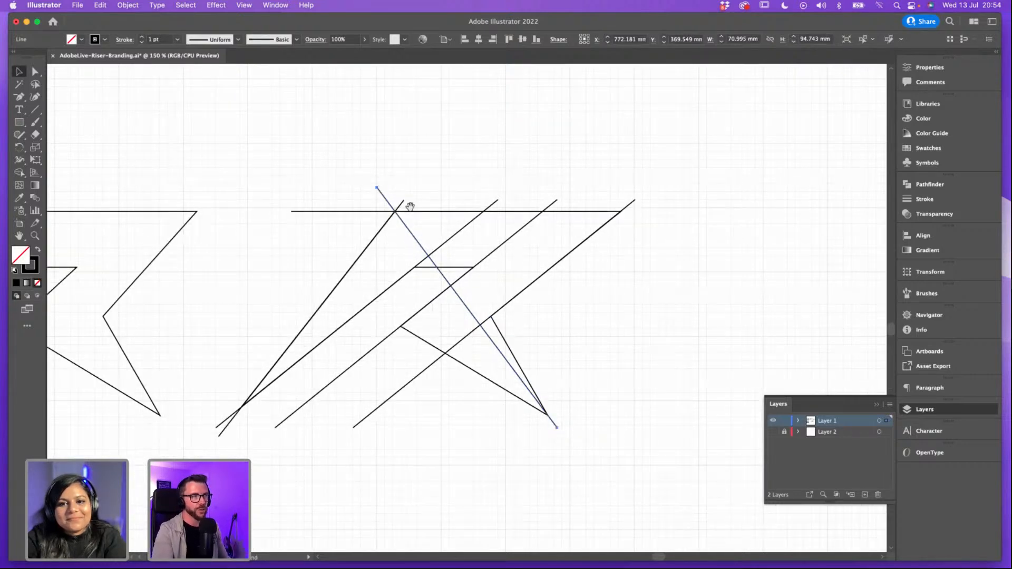
scroll(552, 412, down, 1)
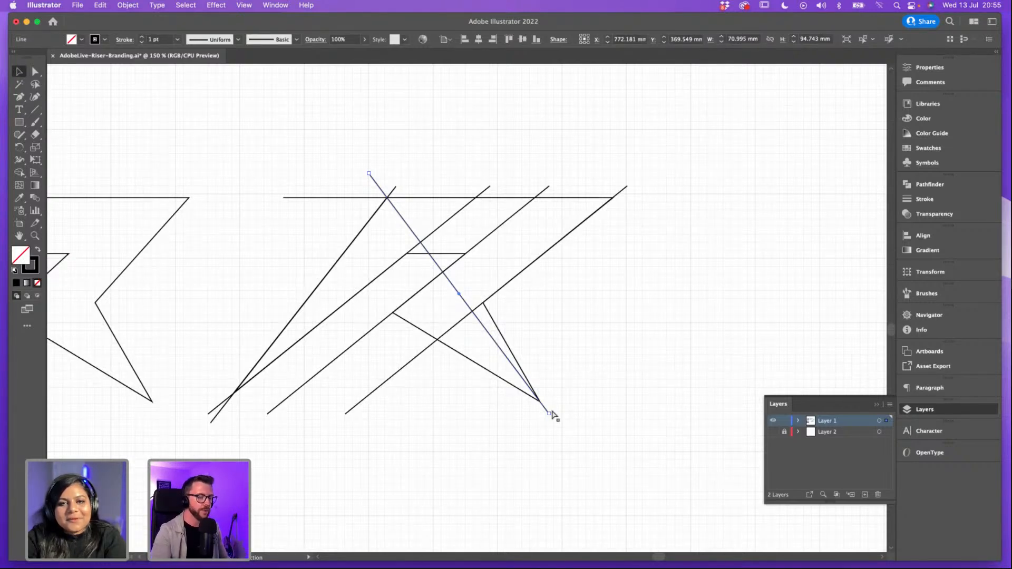
key(super+equal)
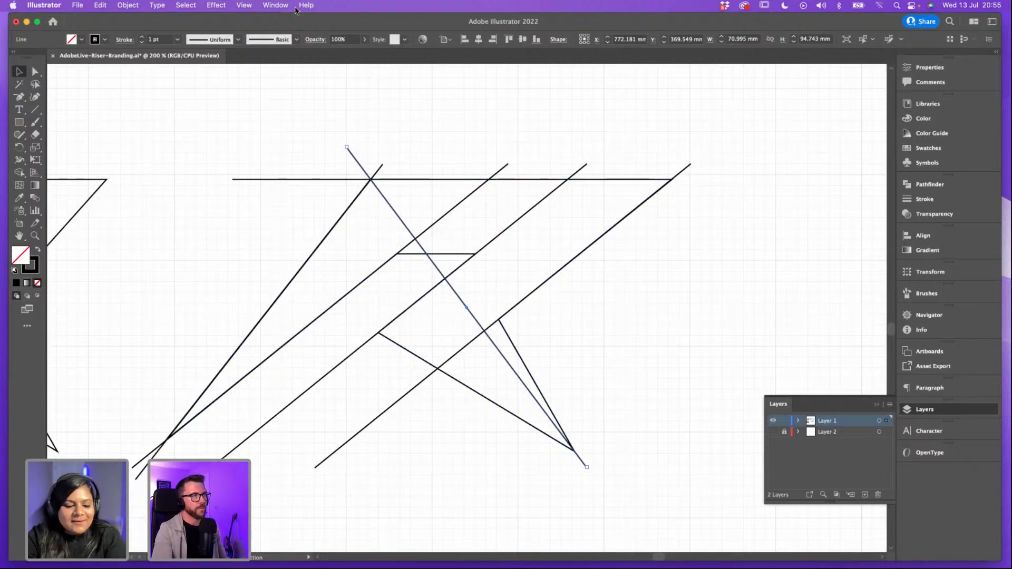
Step: Show the rulers and place a horizontal guide through the R's inner notch corner on its left side
click(244, 5)
mouse_move(312, 437)
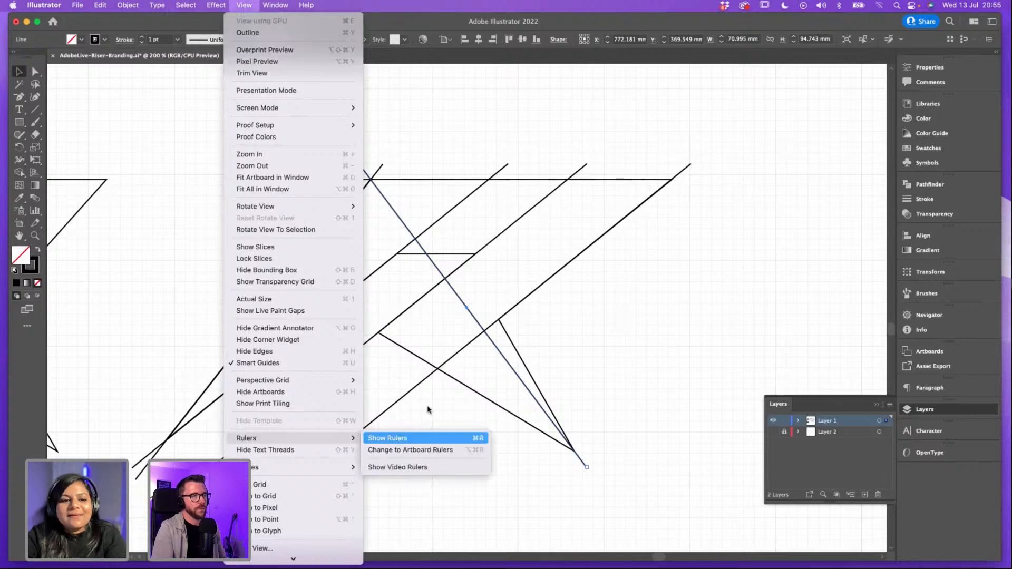
key(super+r)
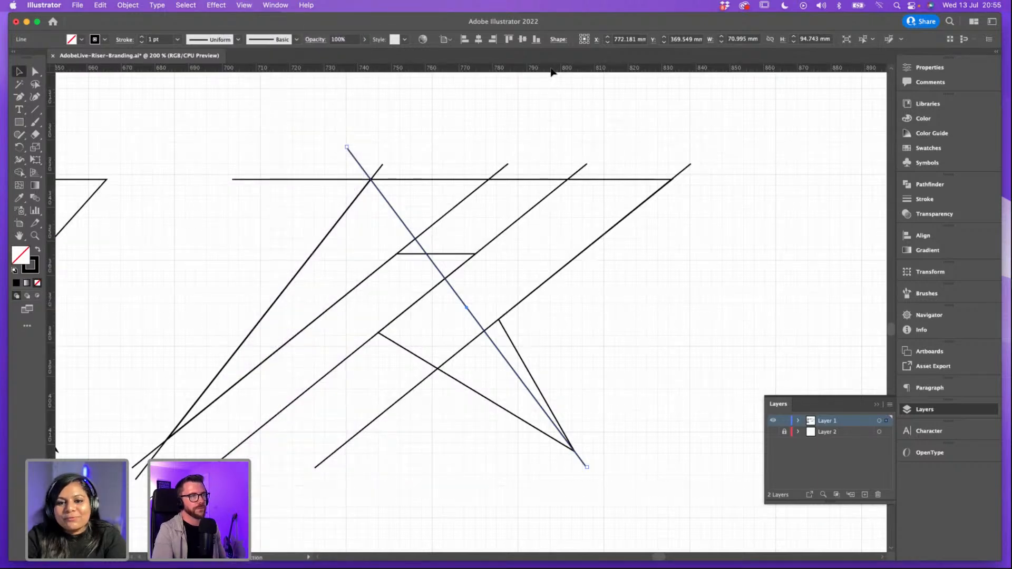
drag(549, 68, 579, 333)
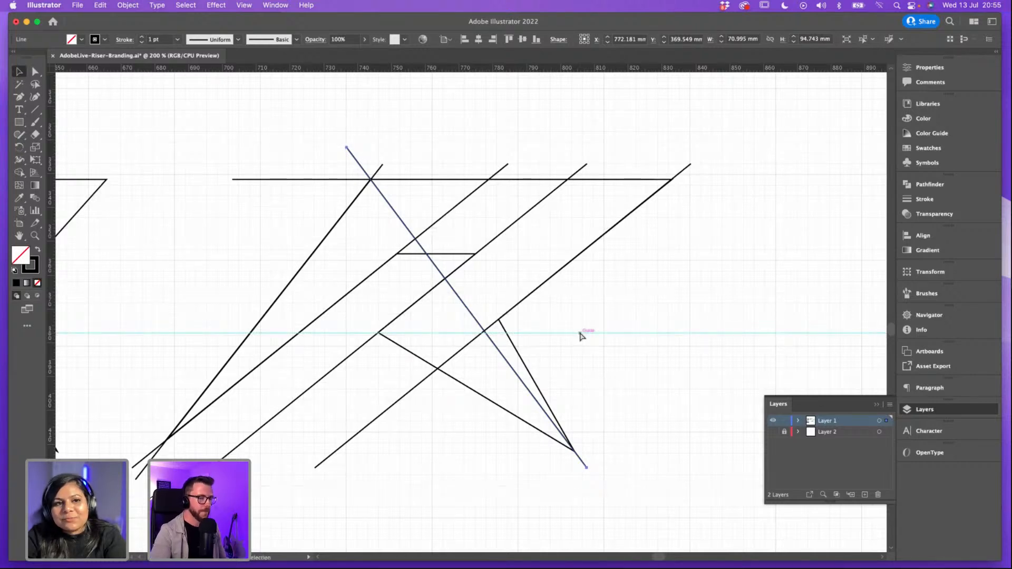
key(super+equal)
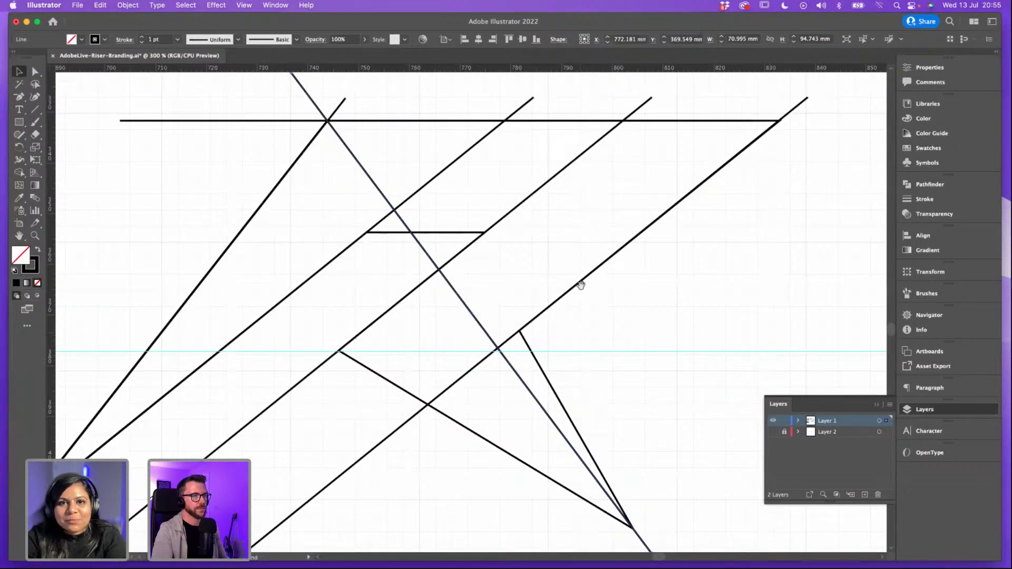
scroll(580, 283, down, 3)
scroll(603, 294, up, 3)
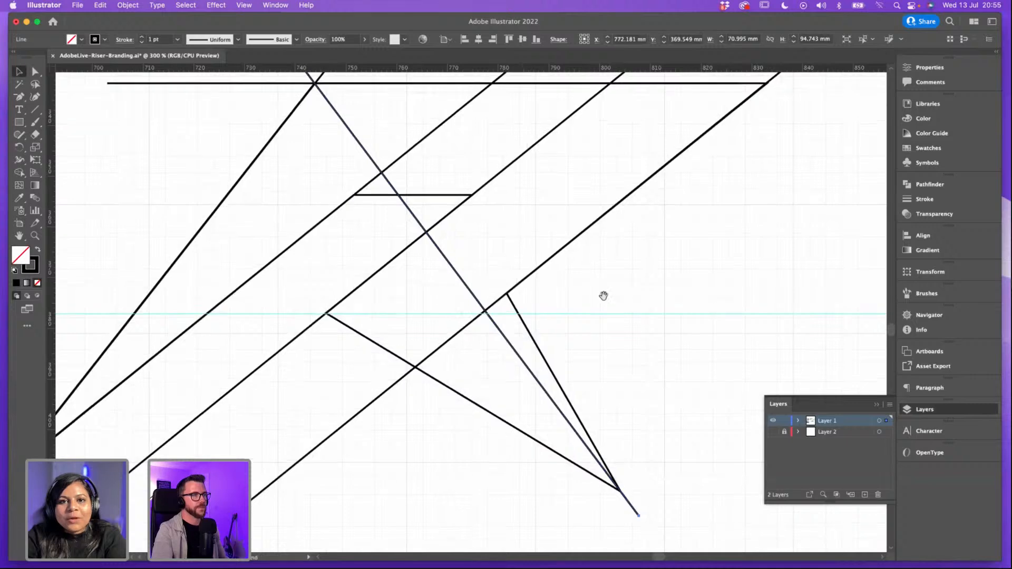
Step: Deselect the long diagonal and place a vertical guide through its crossing with the rightmost parallel construction line
click(129, 124)
drag(52, 242, 485, 254)
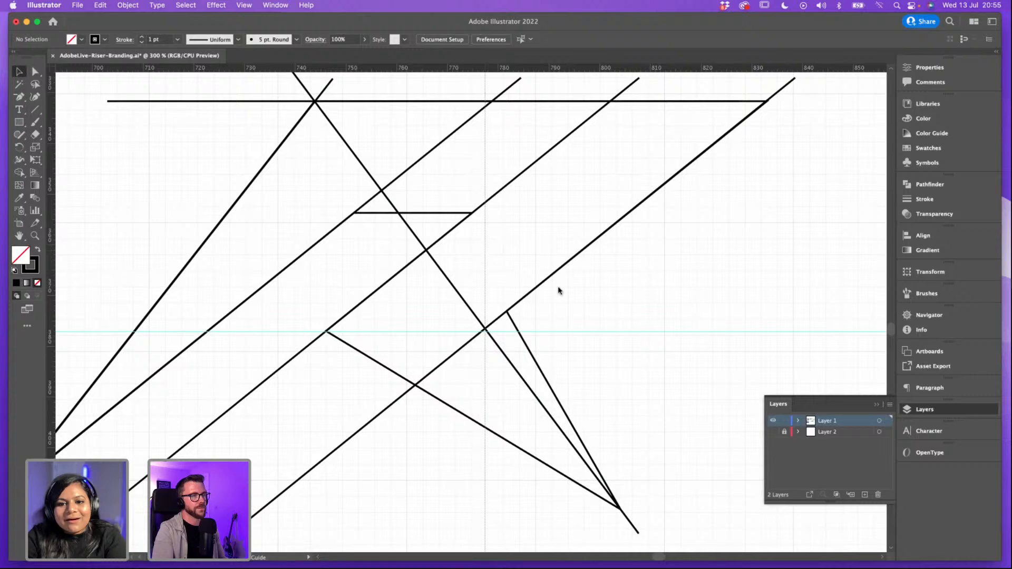
key(super+minus)
key(super+minus)
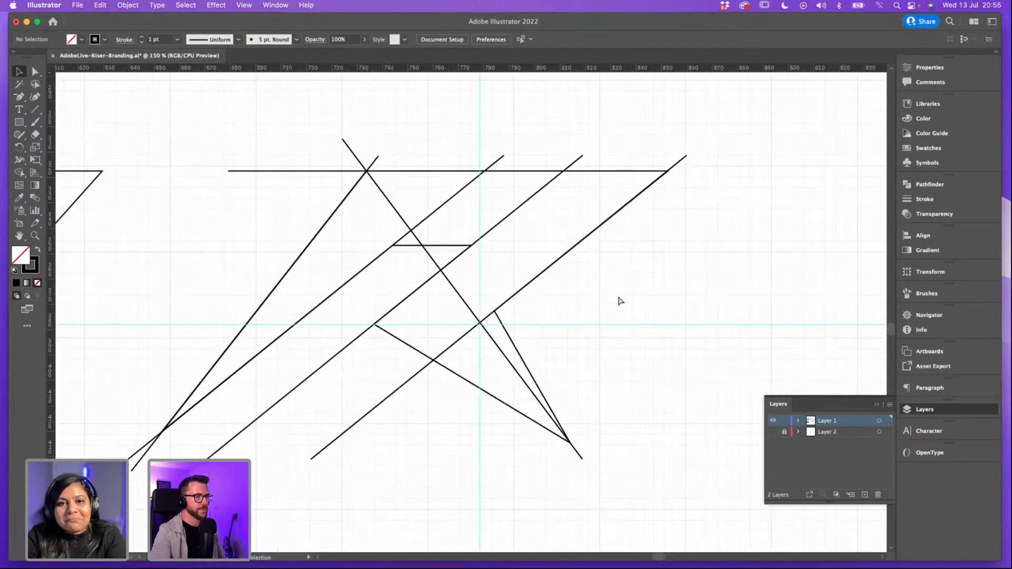
key(super+equal)
key(super+equal)
key(super+equal)
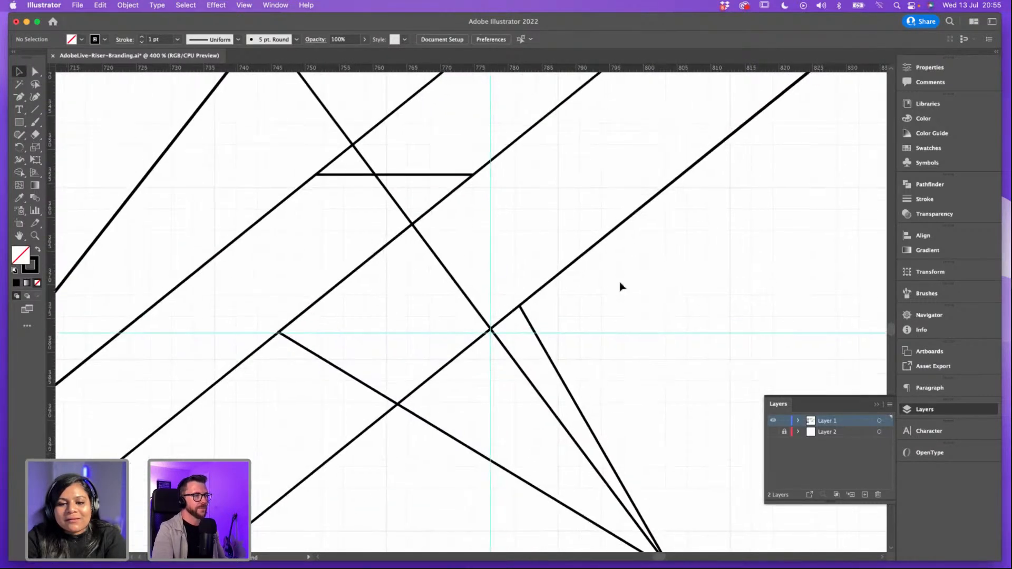
Step: Hide the guides and clear the selection
click(501, 326)
key(super+minus)
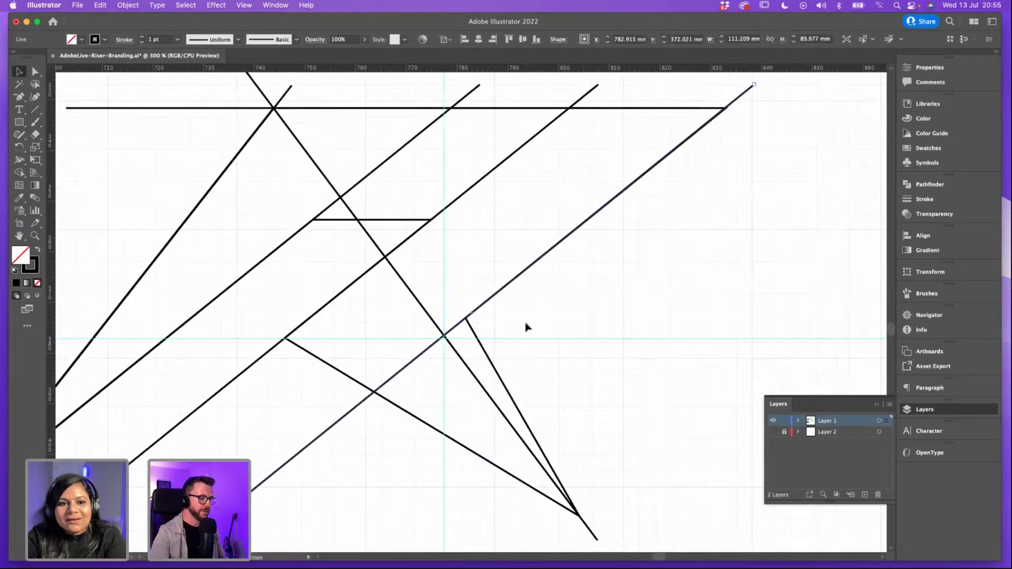
key(super+semicolon)
click(484, 336)
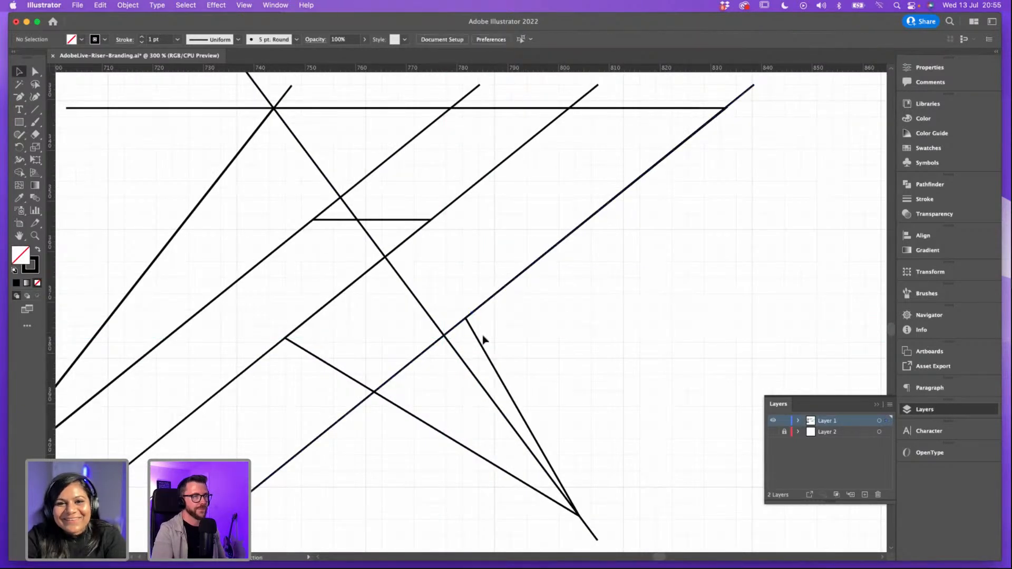
Step: Move the rightmost diagonal construction line onto a new layer and lock that layer
click(476, 335)
click(444, 342)
click(433, 346)
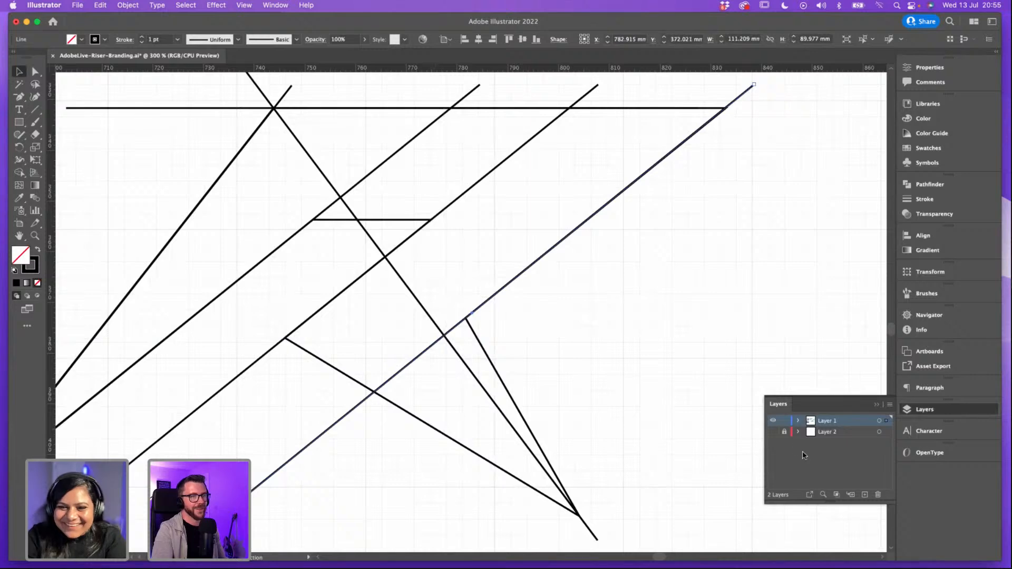
click(865, 494)
drag(886, 431, 887, 421)
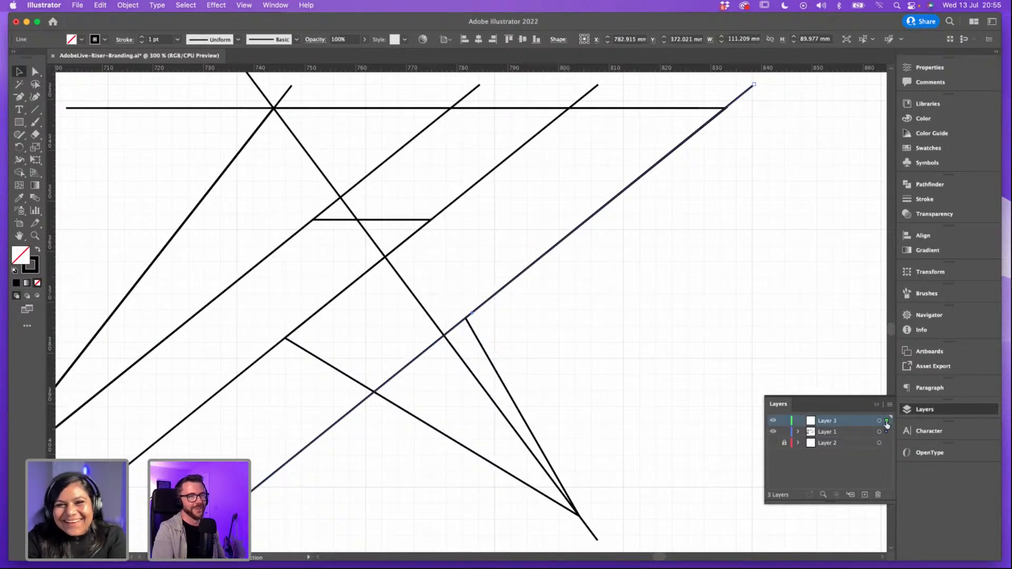
click(785, 421)
Step: Select the R outline, switch the artwork to Outline view and show the guides
click(470, 324)
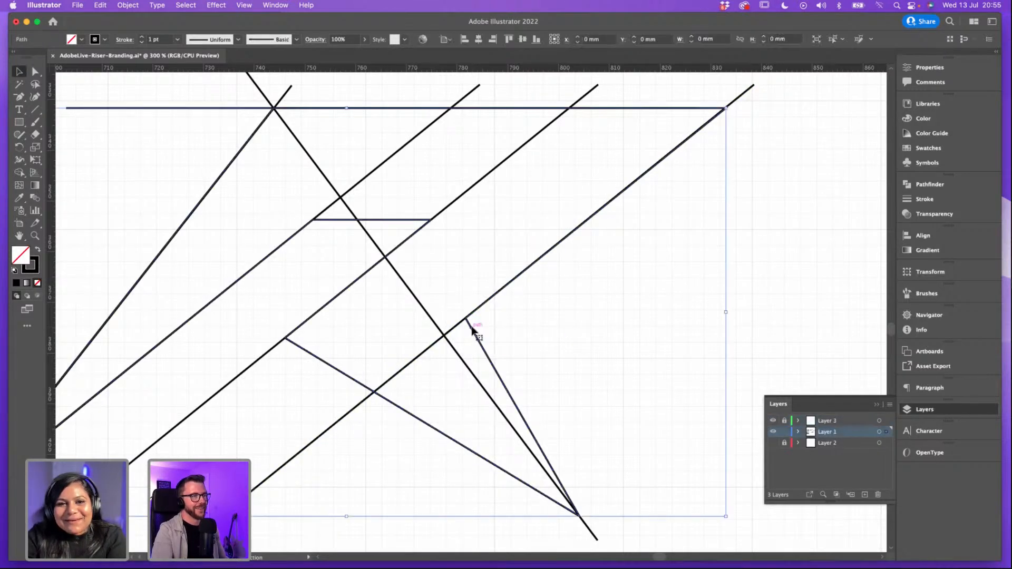
click(243, 5)
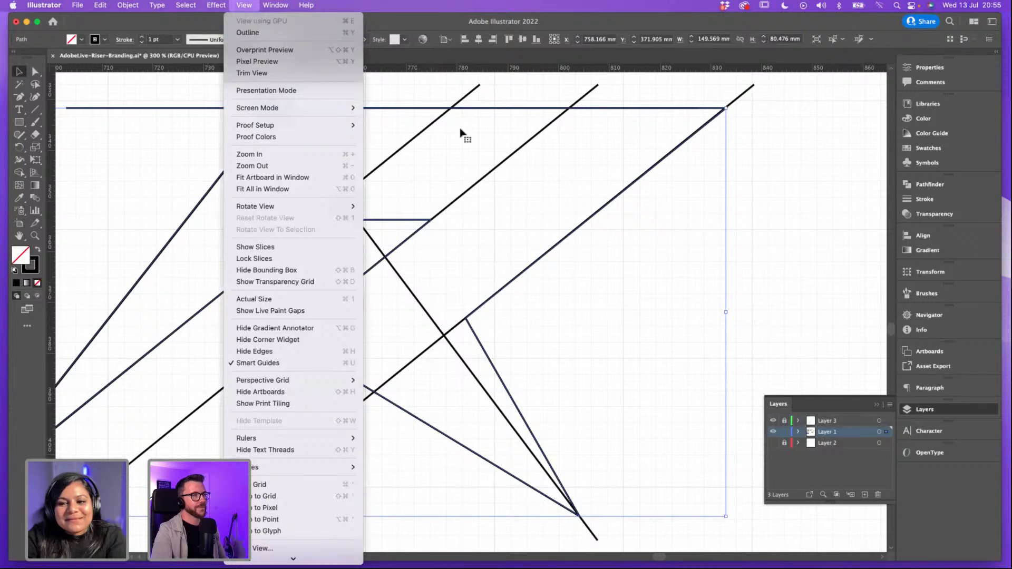
key(super+y)
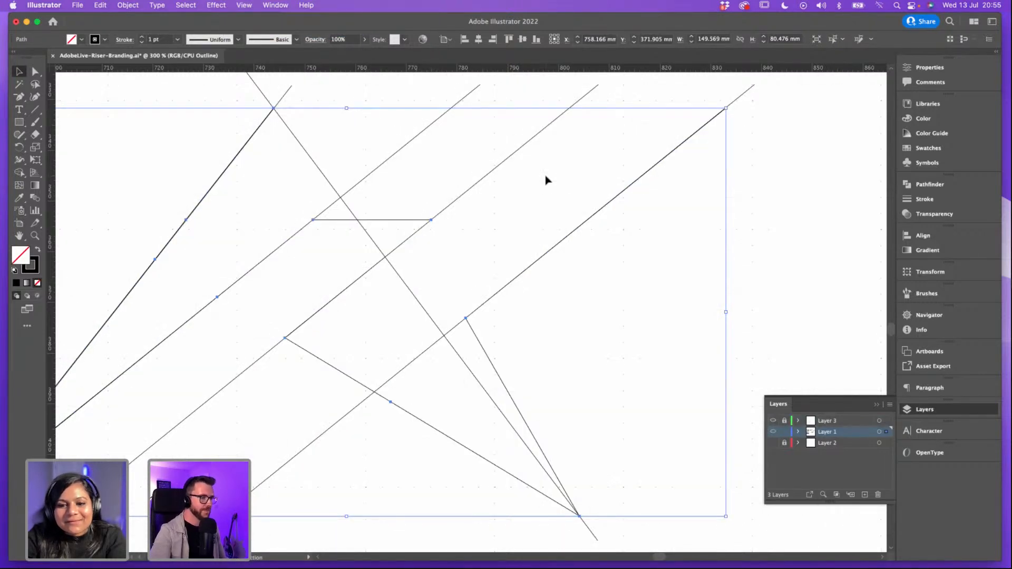
key(super+;)
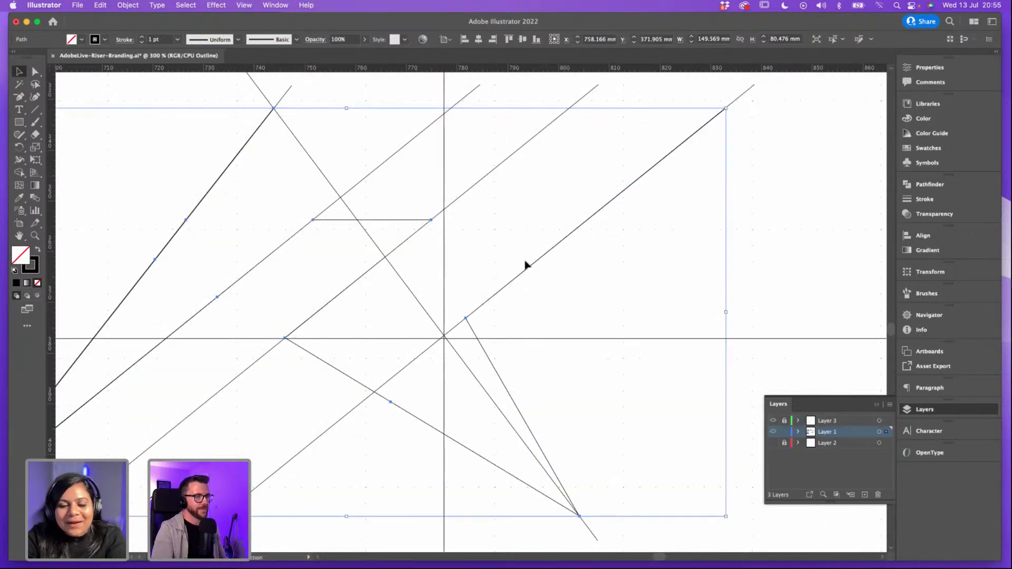
Step: Move the R's outer right notch anchor to where the horizontal guide meets the long diagonal, about X 777.85, Y 377.12 mm
click(466, 319)
key(a)
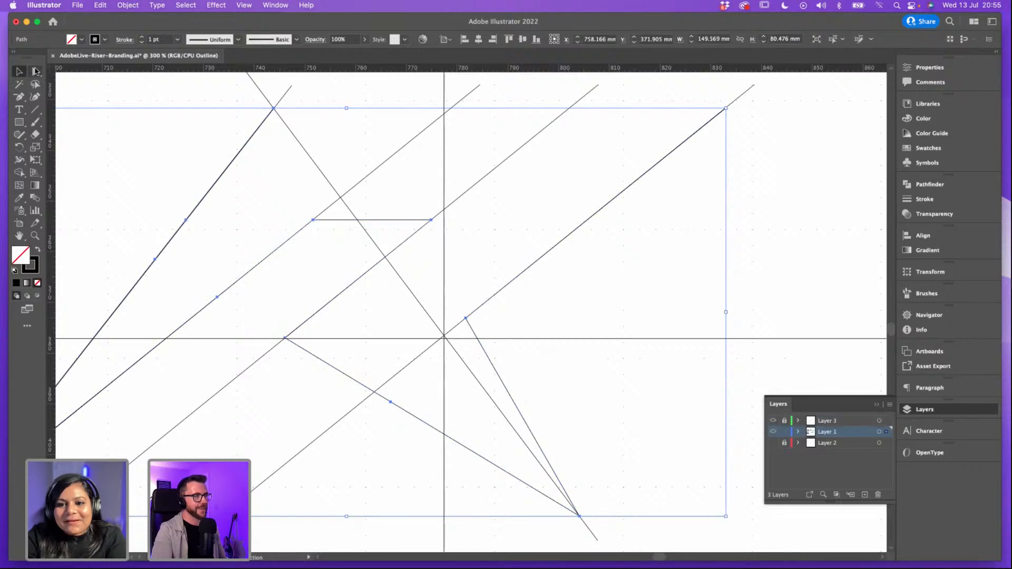
click(466, 319)
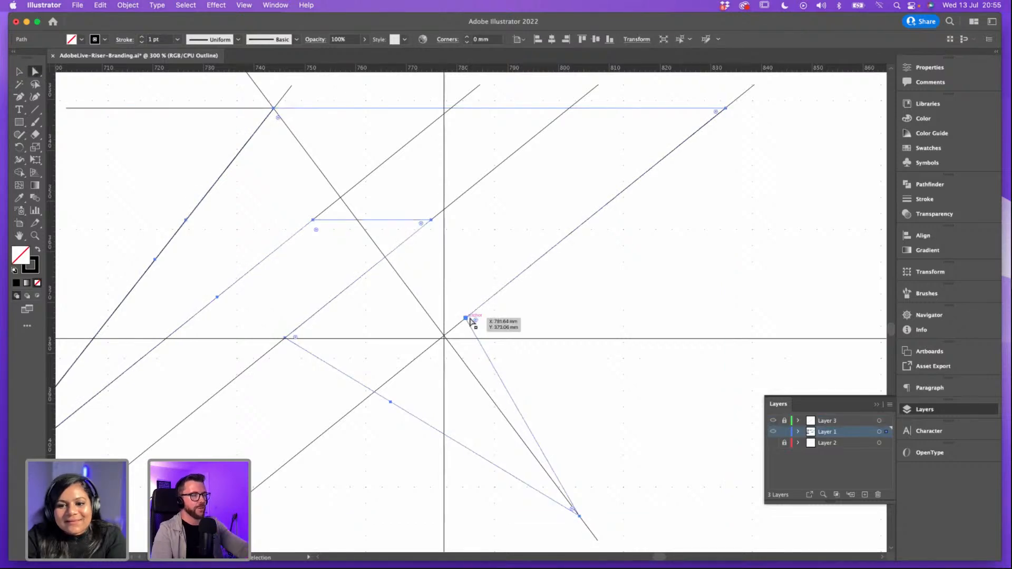
key(super+plus)
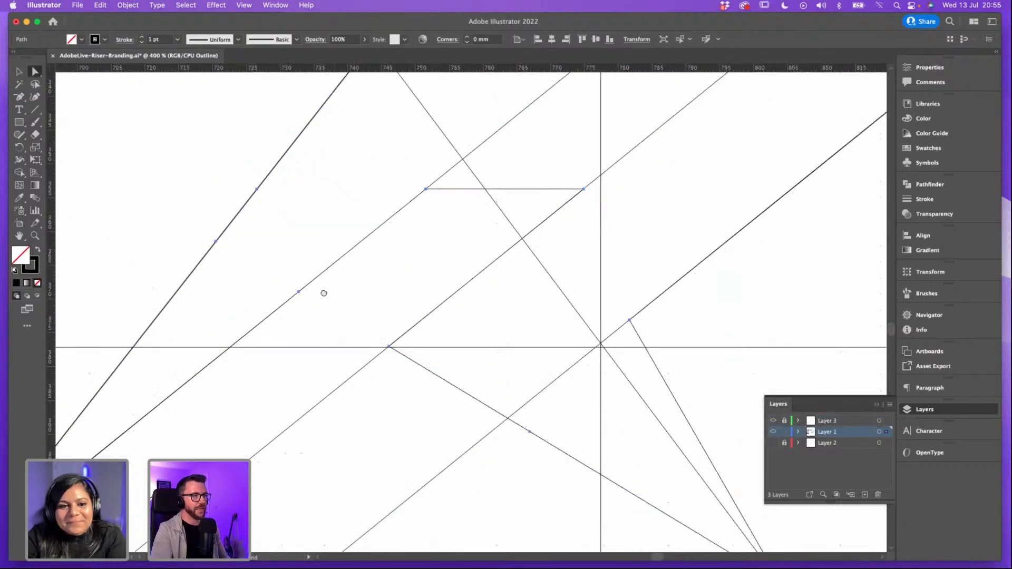
scroll(324, 294, down, 3)
scroll(438, 269, right, 4)
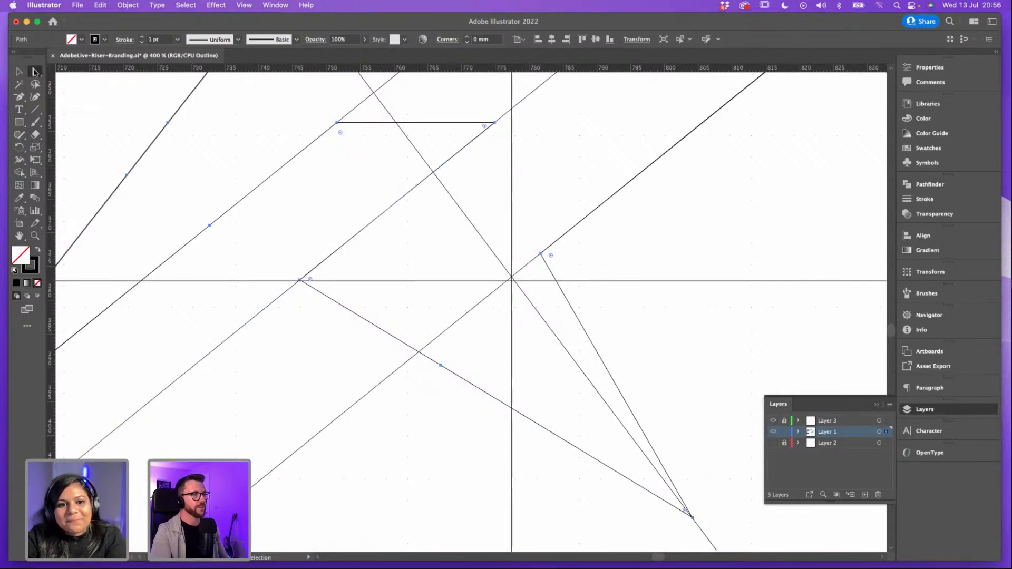
drag(541, 255, 520, 285)
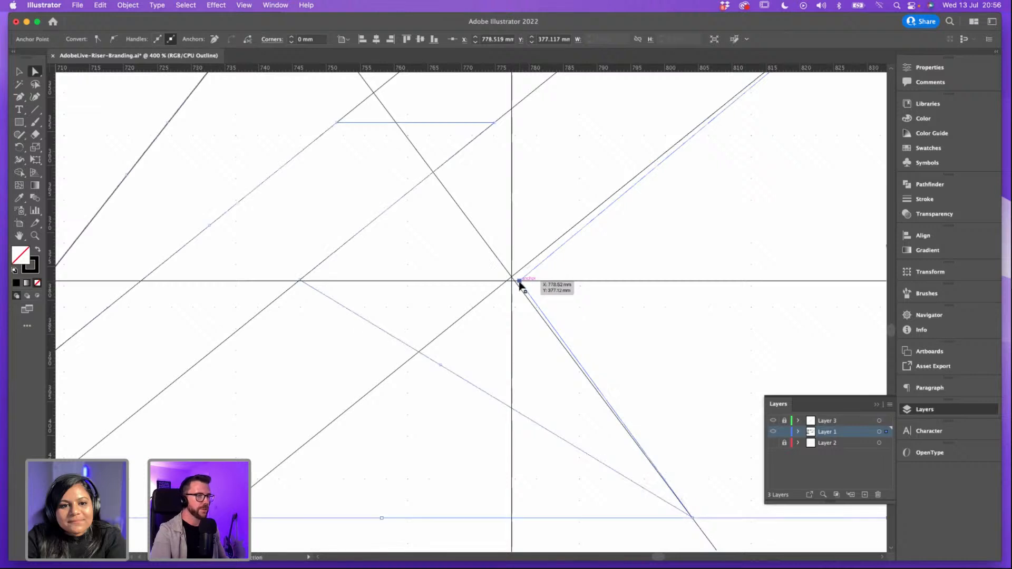
key(super+plus)
key(super+plus)
key(super+plus)
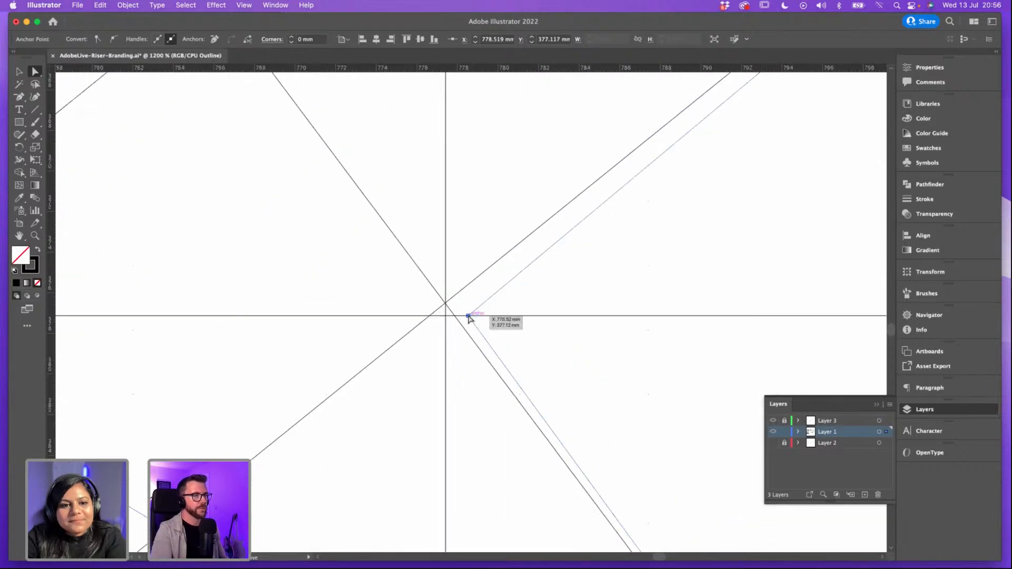
drag(469, 318, 455, 316)
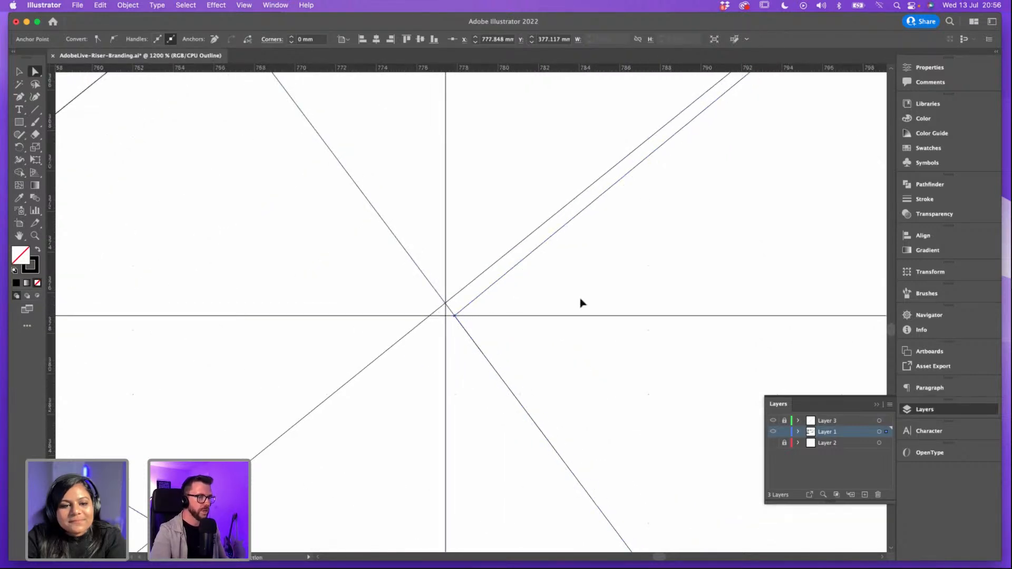
Step: Return the artwork to Preview view with the guides hidden and deselect the R outline
key(super+minus)
key(super+minus)
key(super+minus)
key(super+minus)
key(super+minus)
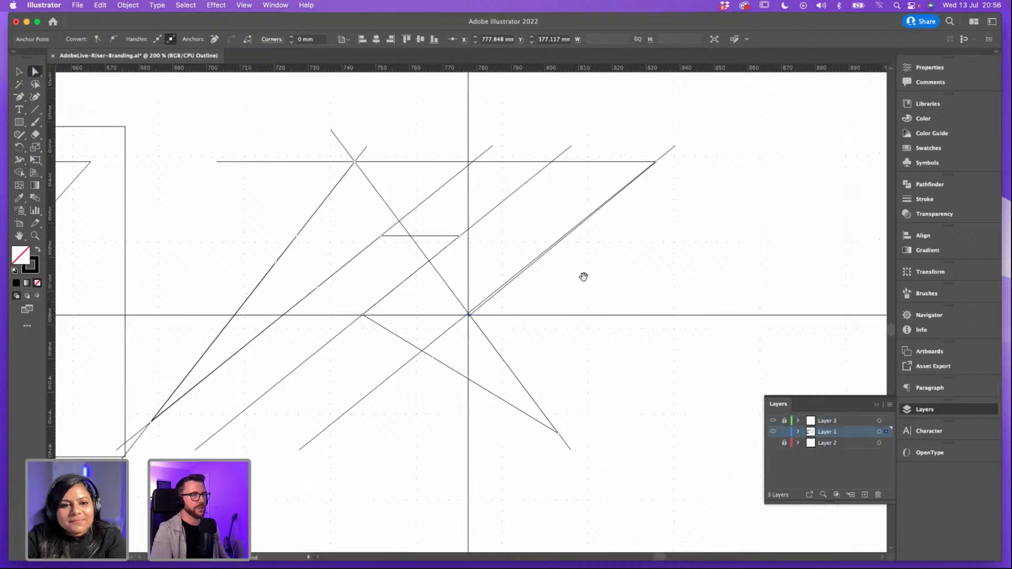
click(244, 5)
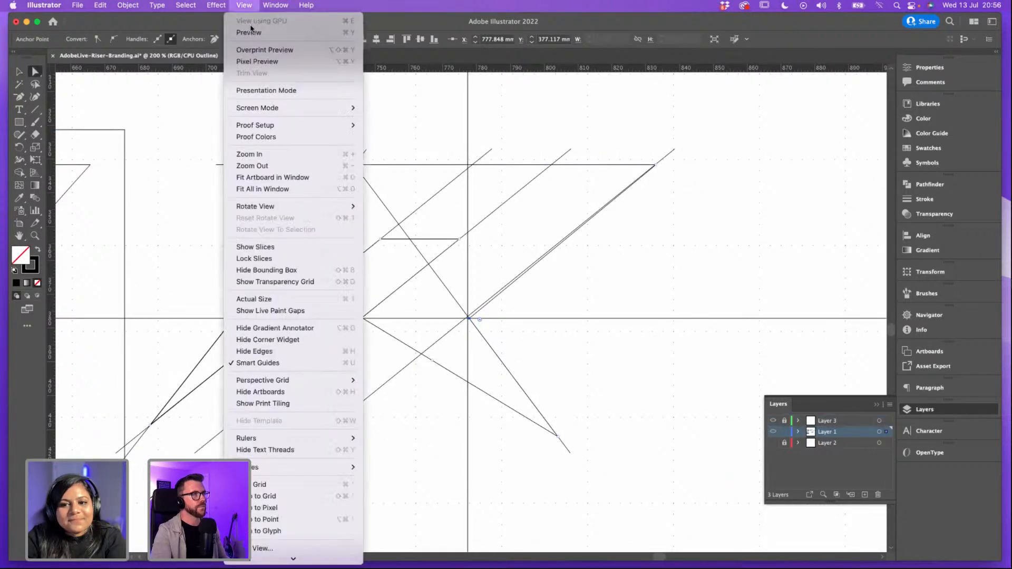
key(super+y)
click(709, 241)
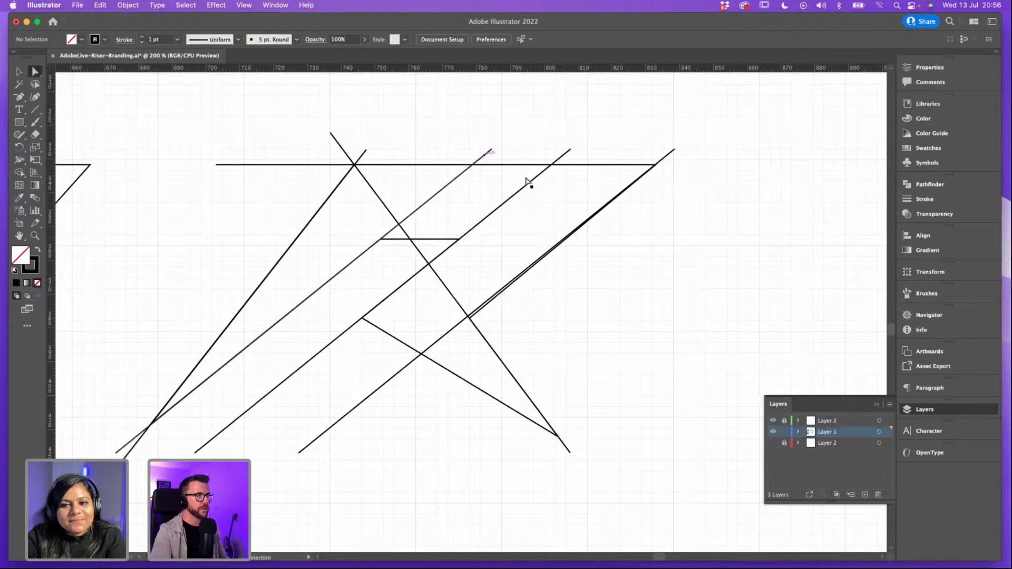
key(v)
click(386, 209)
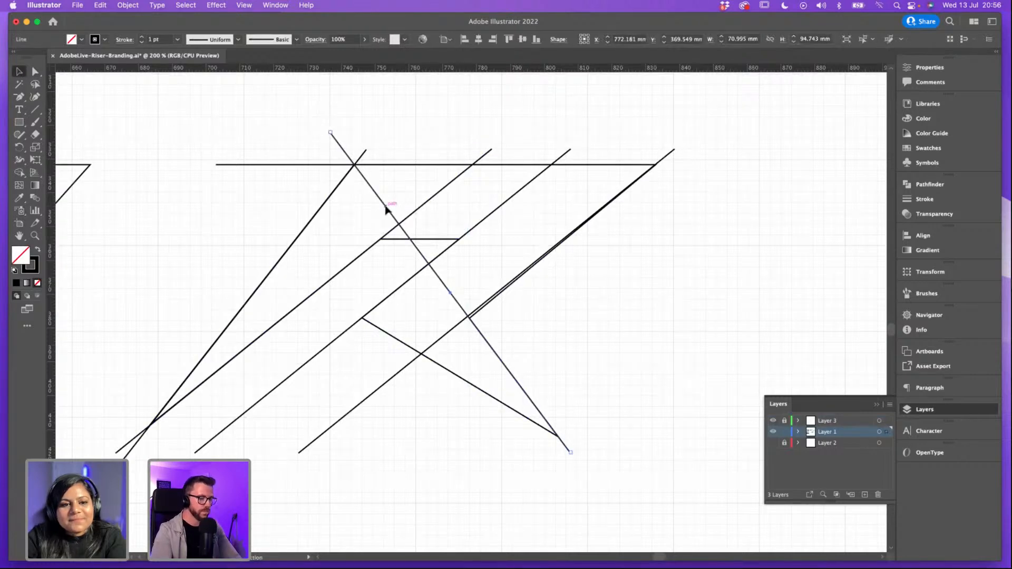
key(Delete)
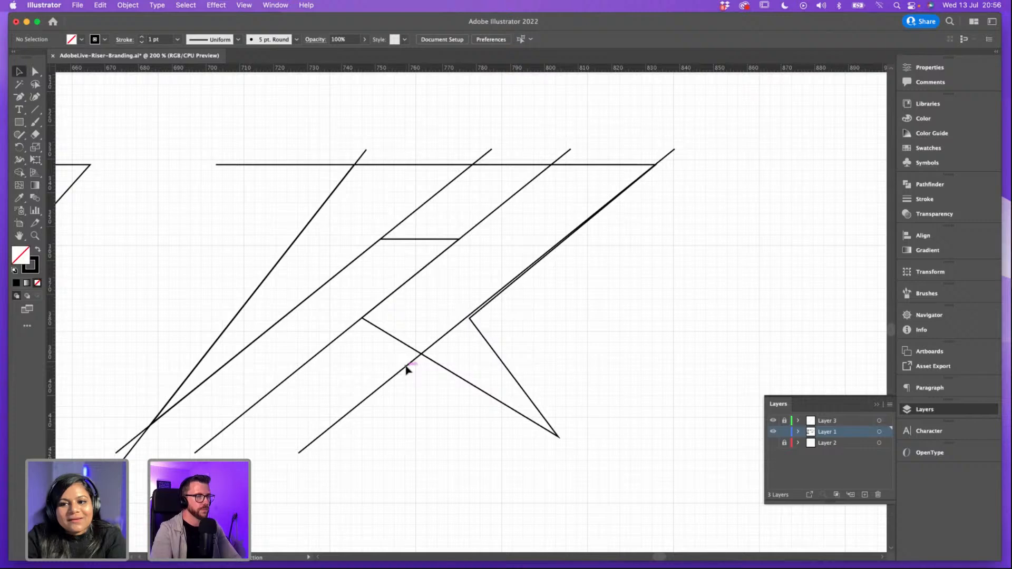
key(super+z)
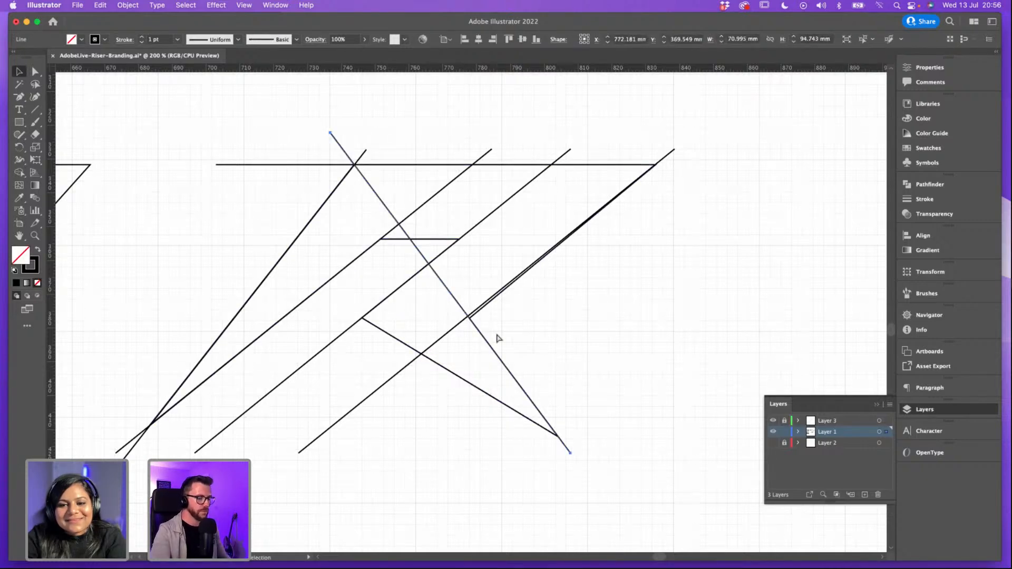
key(super+equal)
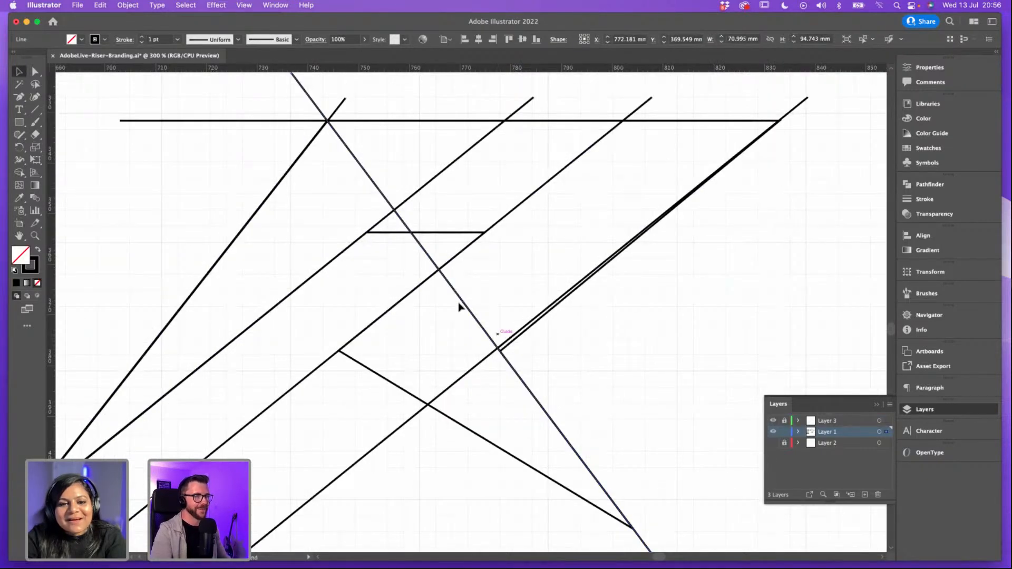
Step: Unlock Layer 3 and shift the rightmost diagonal construction line horizontally by -7.46 mm so it passes through the R's outer notch anchor
scroll(459, 307, down, 2)
scroll(459, 307, right, 2)
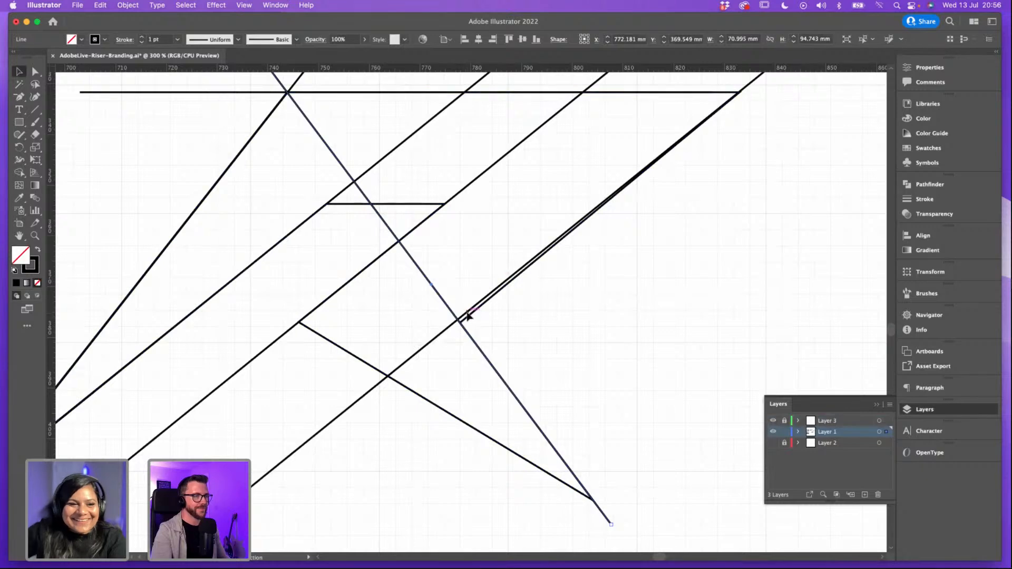
click(468, 316)
key(super+a)
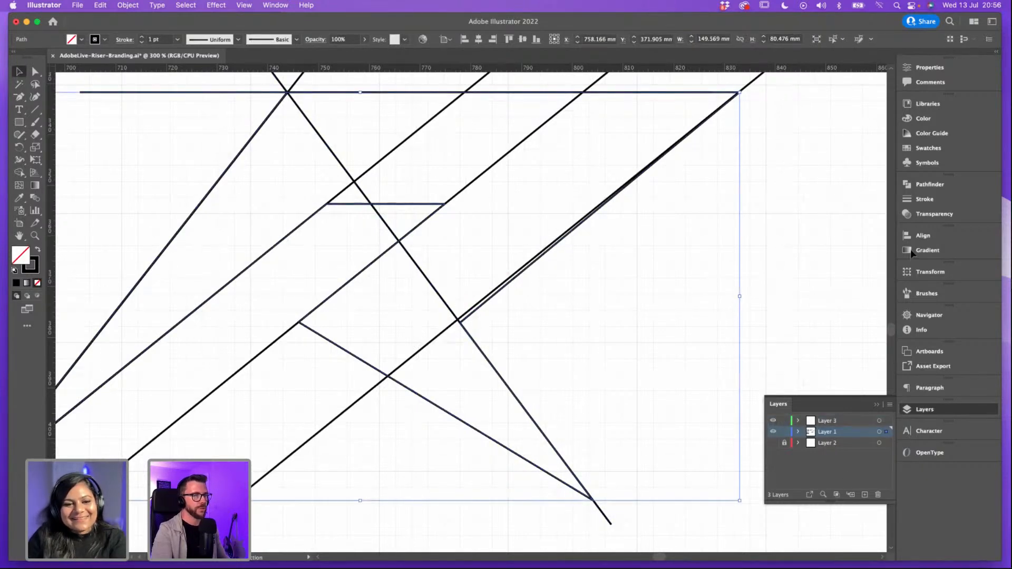
click(575, 285)
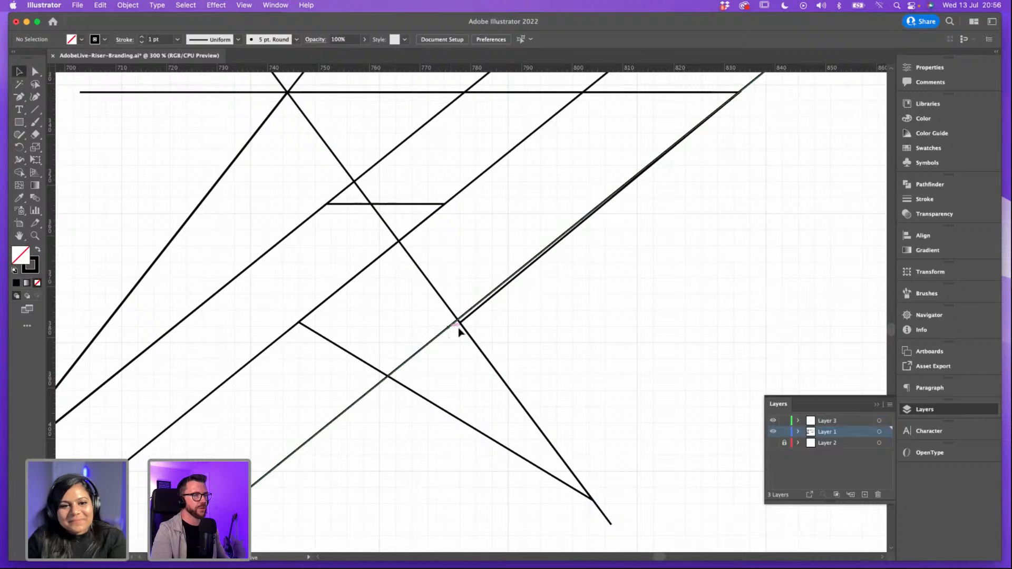
mouse_move(458, 330)
mouse_down()
mouse_move(501, 320)
mouse_move(464, 323)
mouse_up()
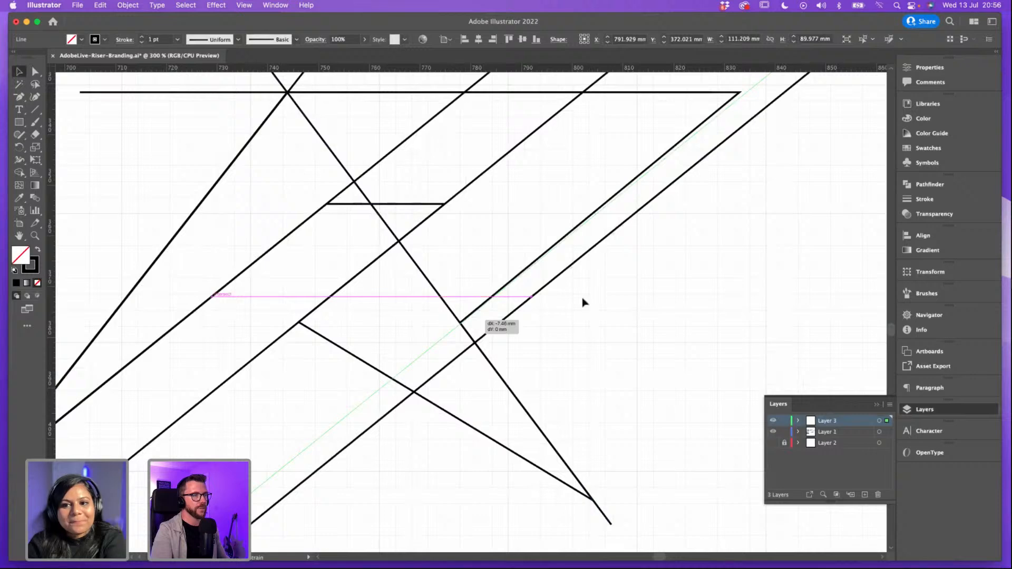
scroll(691, 260, up, 3)
scroll(691, 260, right, 2)
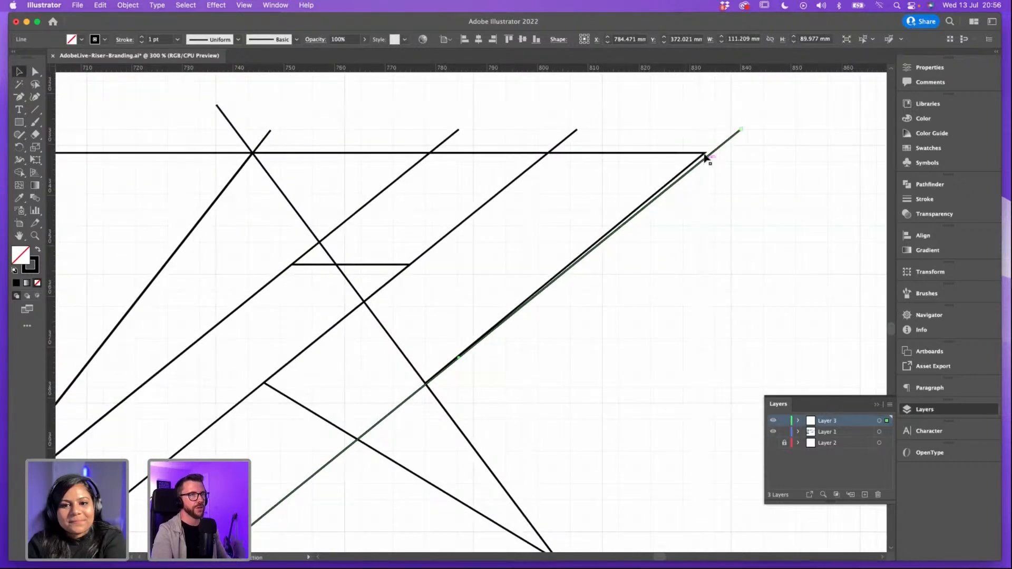
Step: Move the R's upper-right corner anchor to where the top horizontal line meets the rightmost diagonal construction line, then deselect
click(705, 158)
click(35, 71)
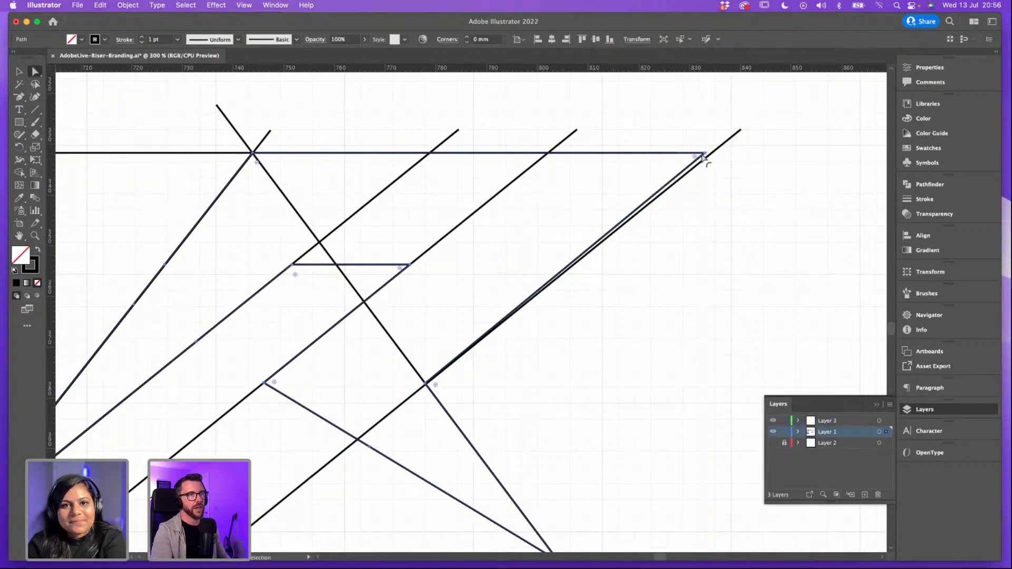
drag(705, 158, 791, 169)
click(667, 280)
scroll(670, 286, down, 1)
scroll(669, 287, left, 1)
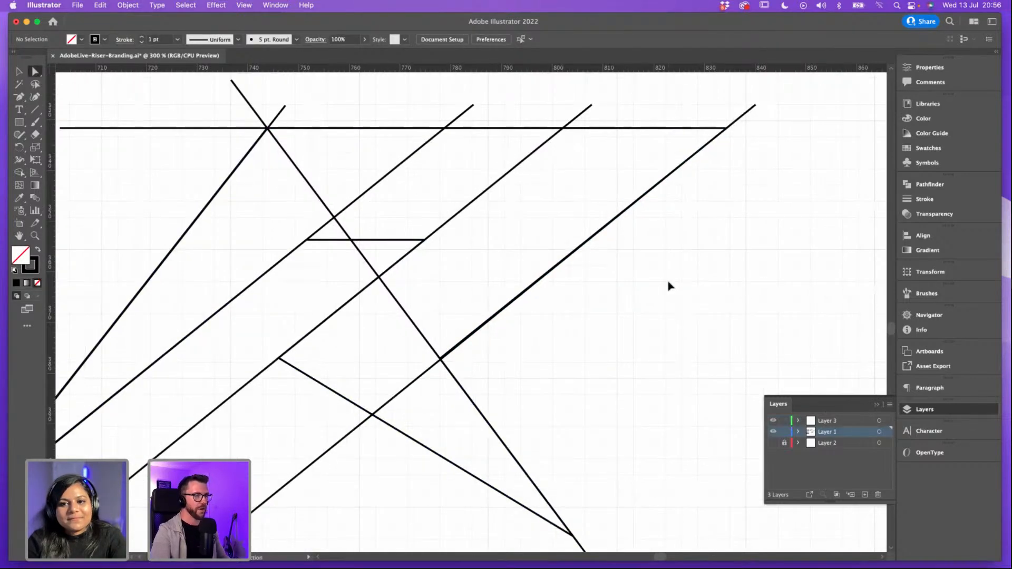
Step: Lay the rightmost diagonal construction line over the R's inner long diagonal edge to compare their angles, and undo the move
key(super+minus)
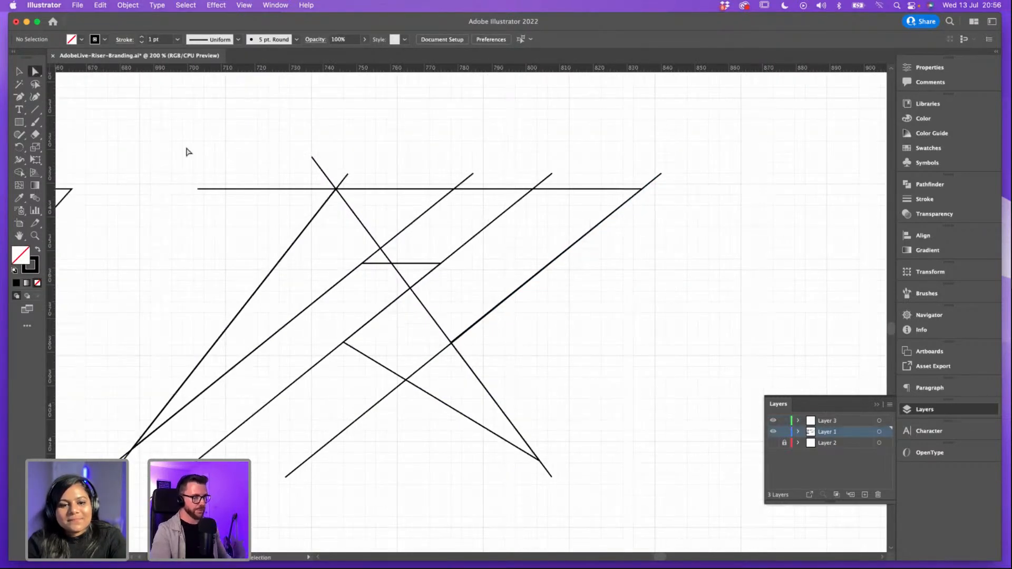
click(19, 72)
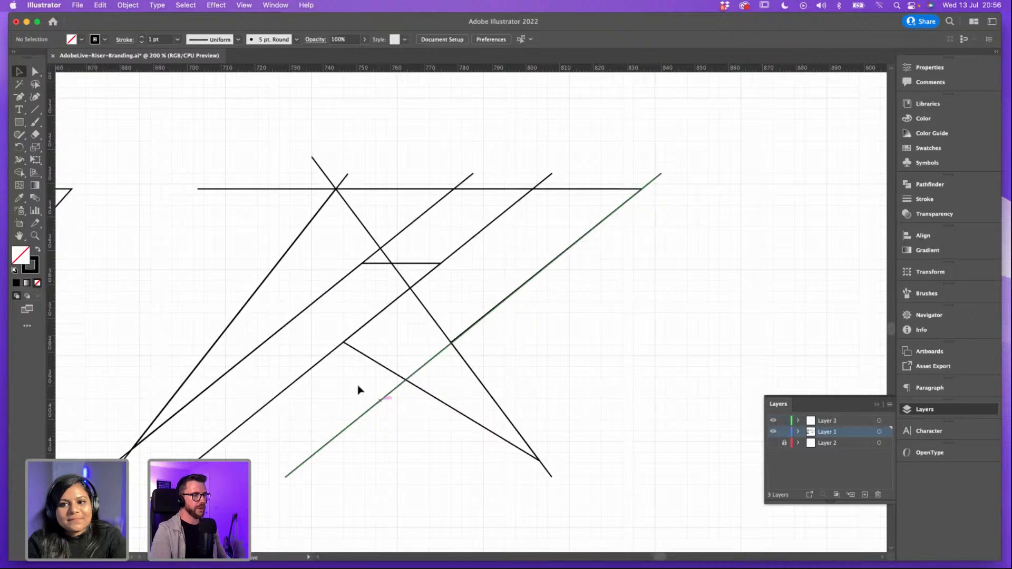
drag(358, 390, 279, 330)
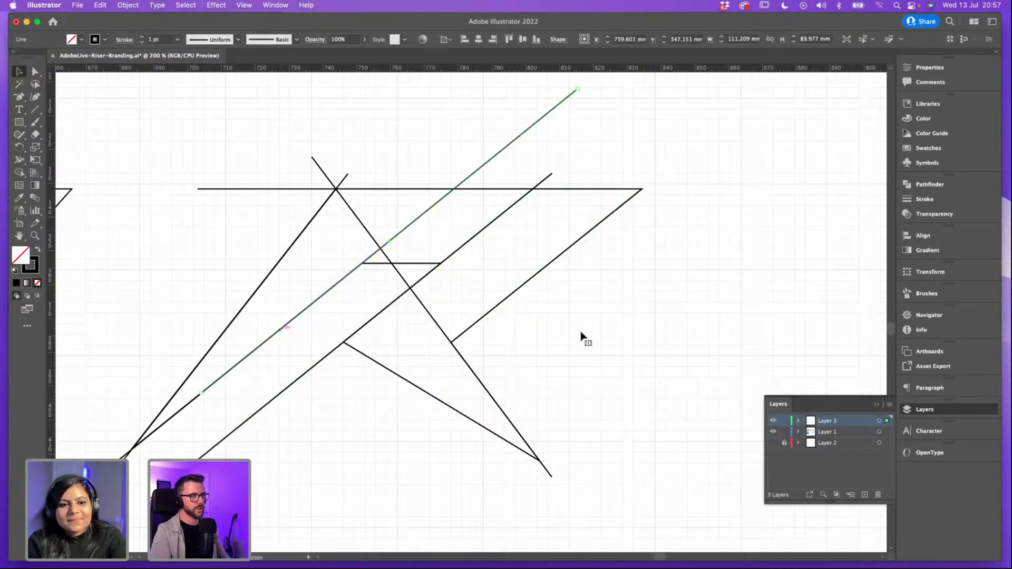
key(super+z)
key(super+z)
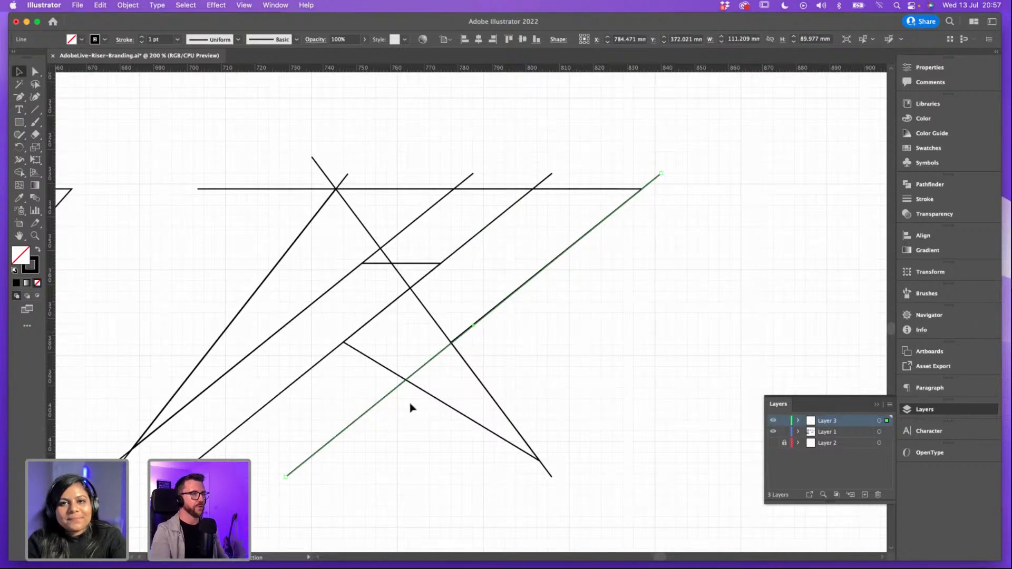
Step: Hide the grid and place a horizontally aligned copy of the refined R outline on the empty area beside the construction lines
click(444, 402)
click(437, 399)
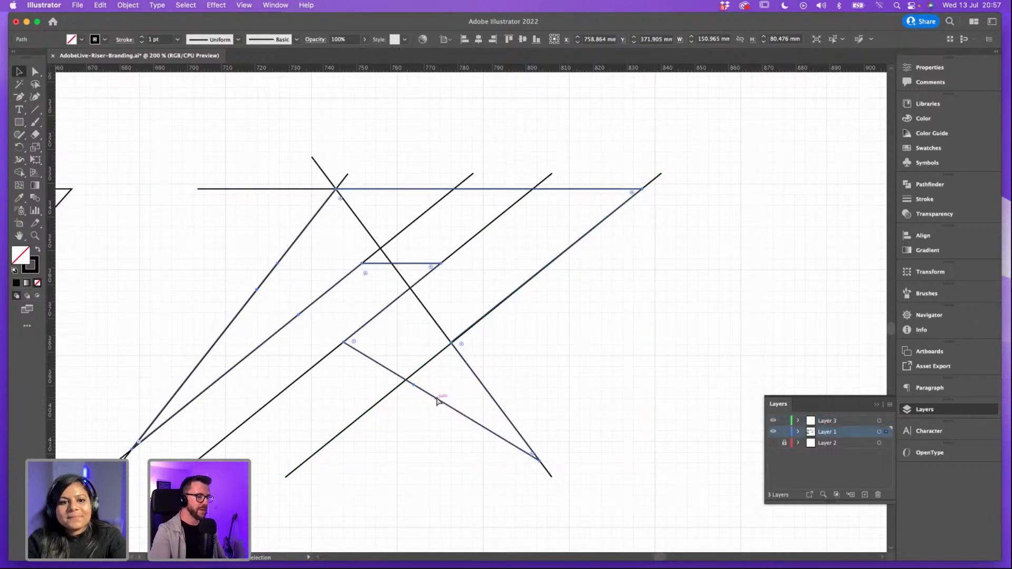
key(super+minus)
key(super+minus)
drag(487, 387, 416, 388)
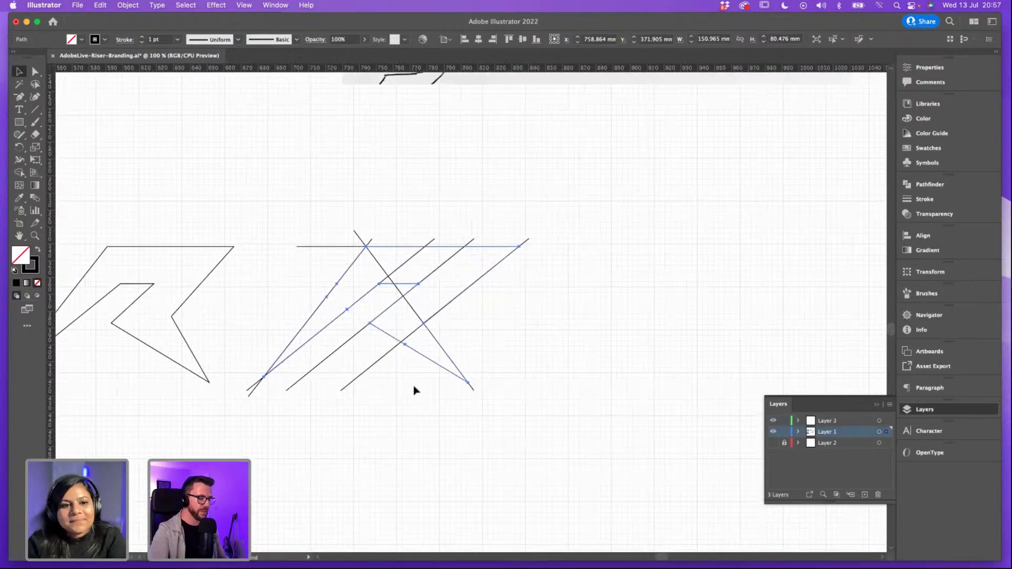
key(super+')
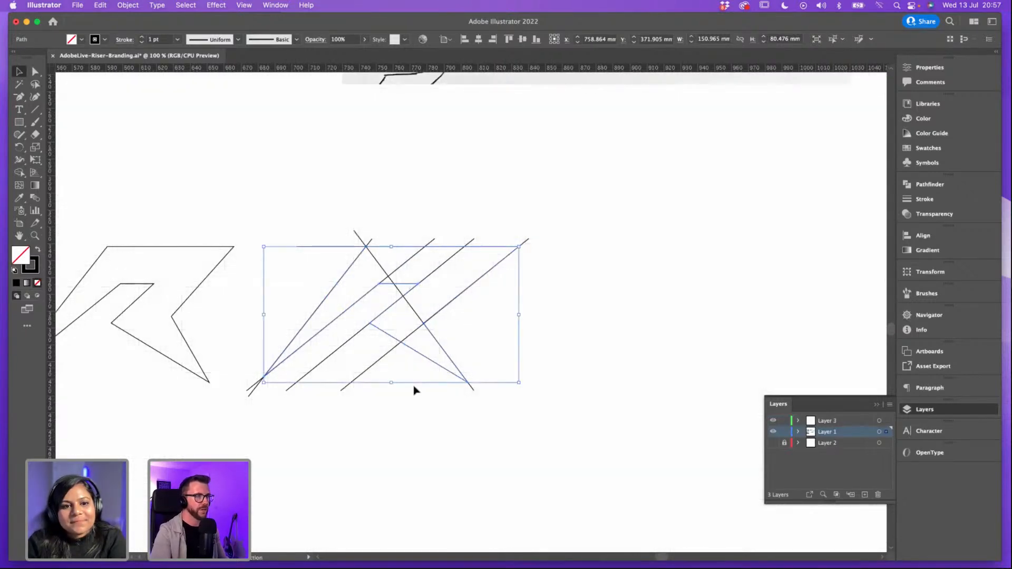
click(603, 375)
click(424, 357)
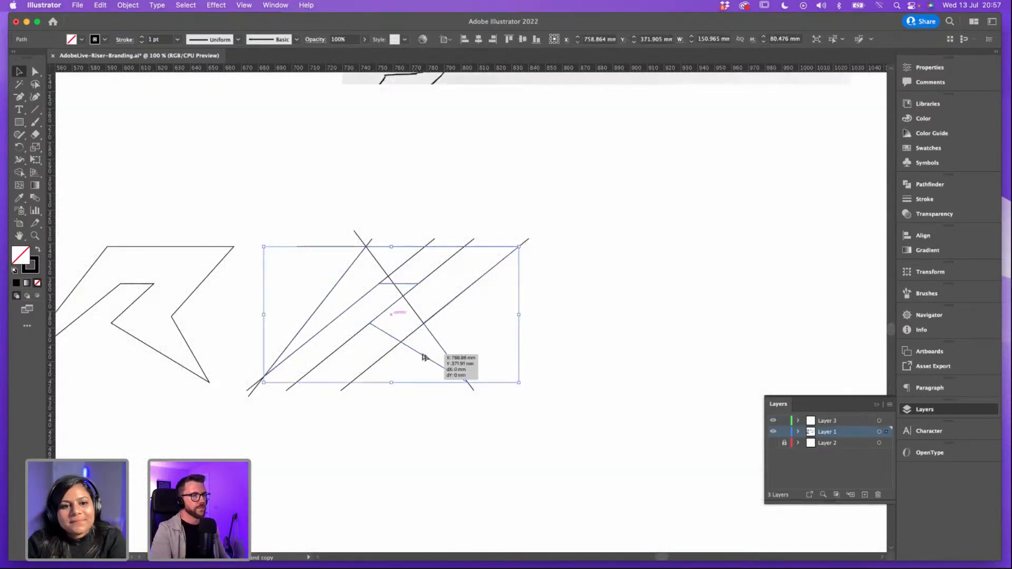
drag(423, 357, 683, 358)
key(super+shift+a)
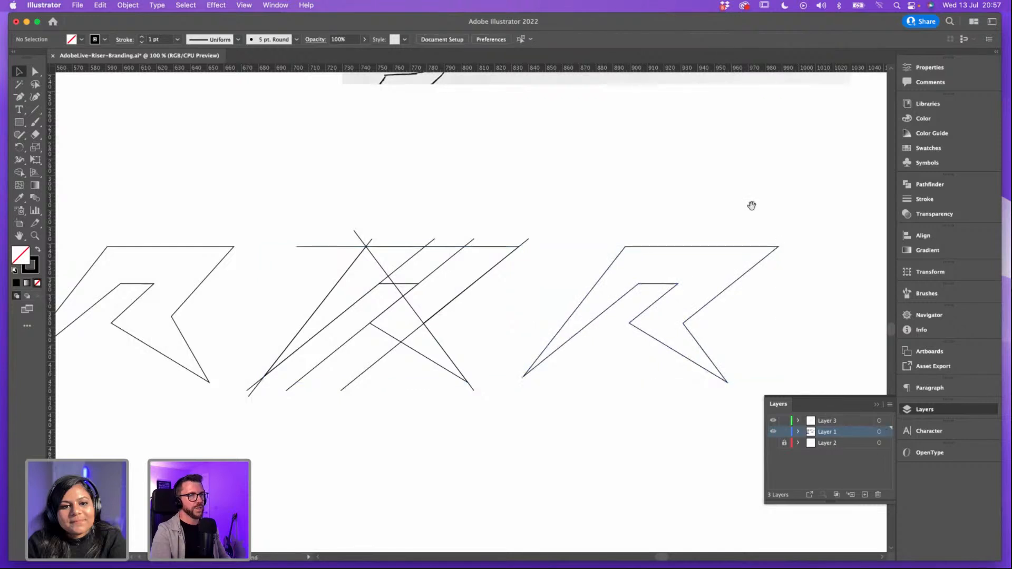
Step: Duplicate the original R outline and place the copy just above the refined R copy, below the annotated sketch
drag(752, 206, 767, 170)
drag(164, 276, 649, 413)
scroll(574, 416, right, 5)
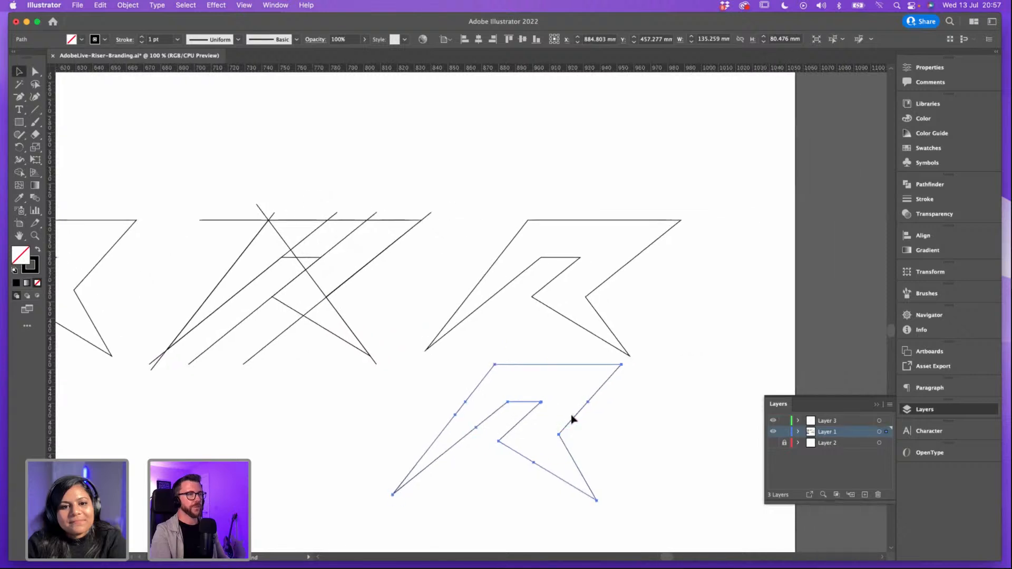
drag(574, 419, 622, 132)
scroll(593, 217, up, 1)
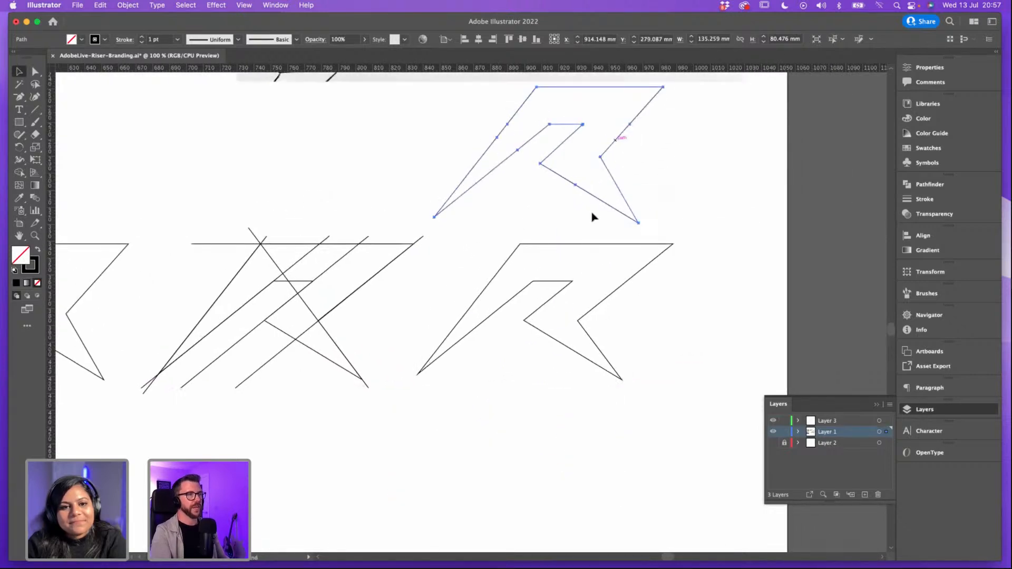
scroll(593, 216, up, 3)
drag(587, 238, 603, 246)
click(708, 253)
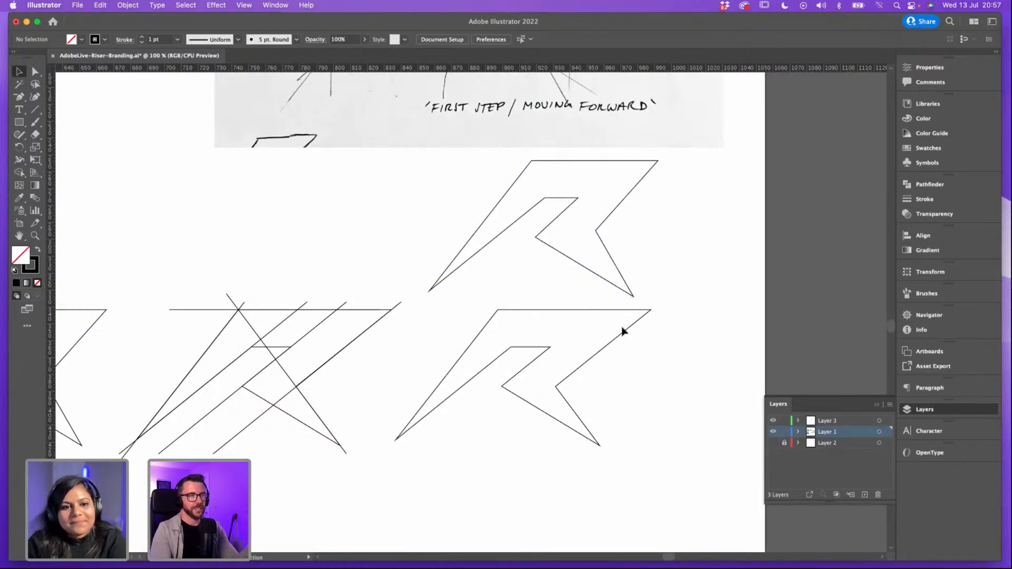
Step: Compare the shapes of the original R copy and the refined R copy below it, up close and from a distance
click(592, 359)
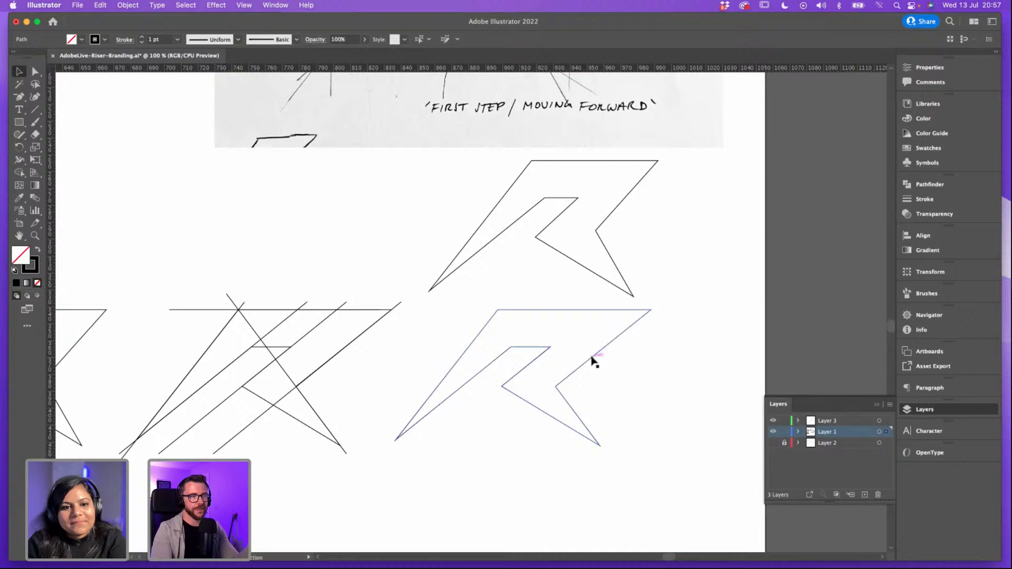
click(679, 351)
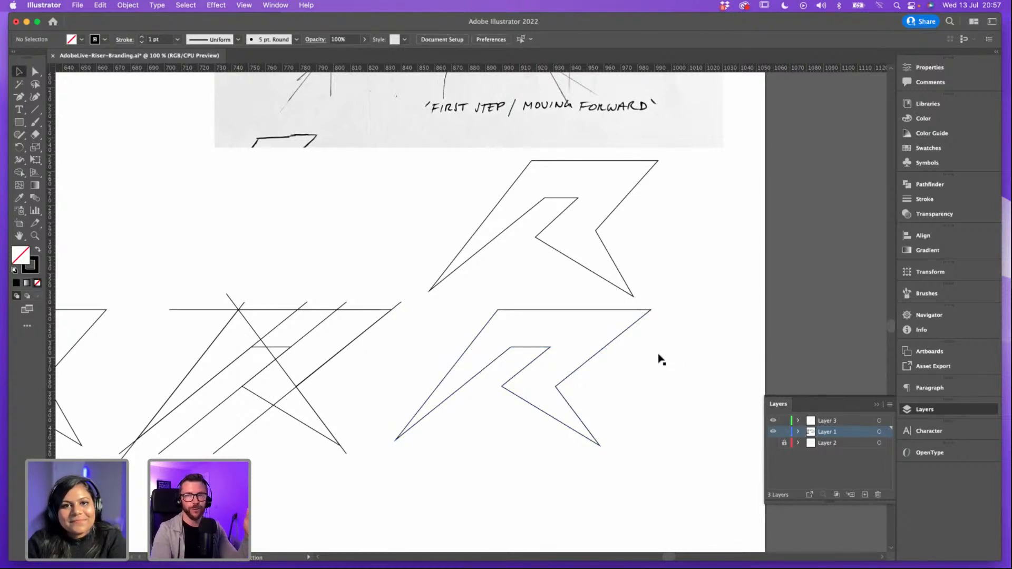
click(598, 232)
click(701, 225)
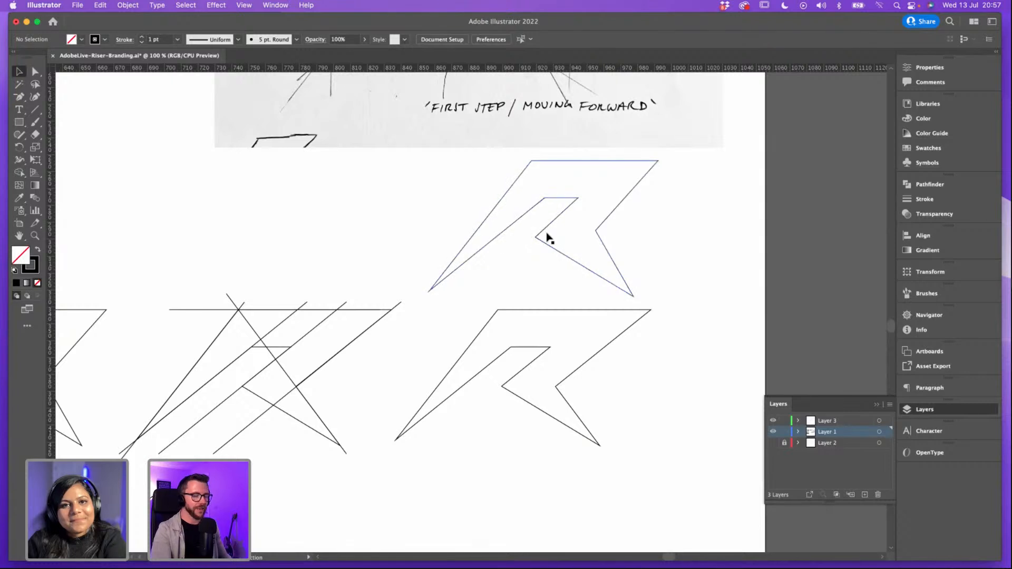
key(super+equal)
drag(647, 192, 603, 229)
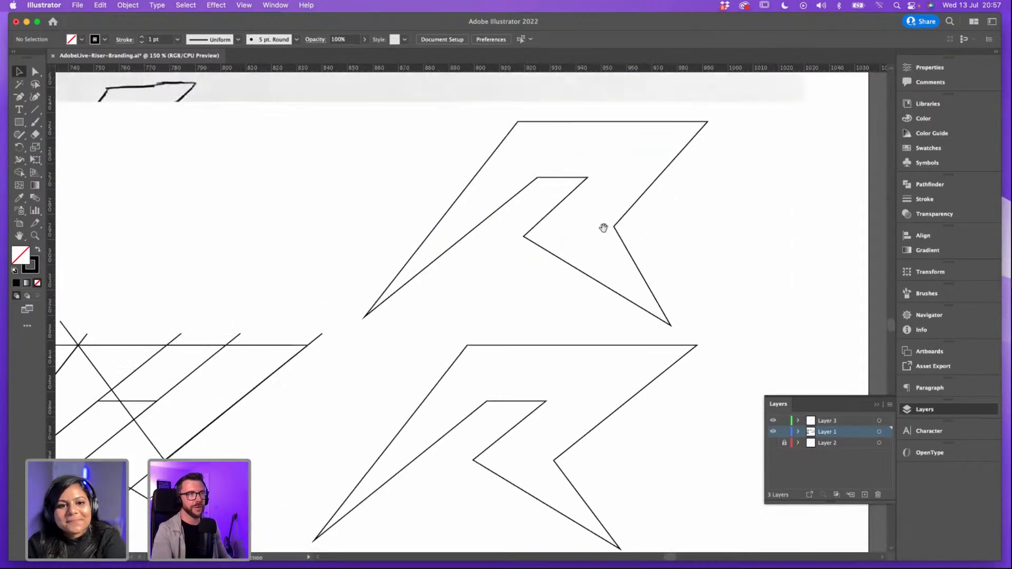
mouse_move(665, 378)
mouse_down()
mouse_move(658, 310)
mouse_move(660, 391)
mouse_move(659, 380)
mouse_up()
key(super+minus)
key(super+minus)
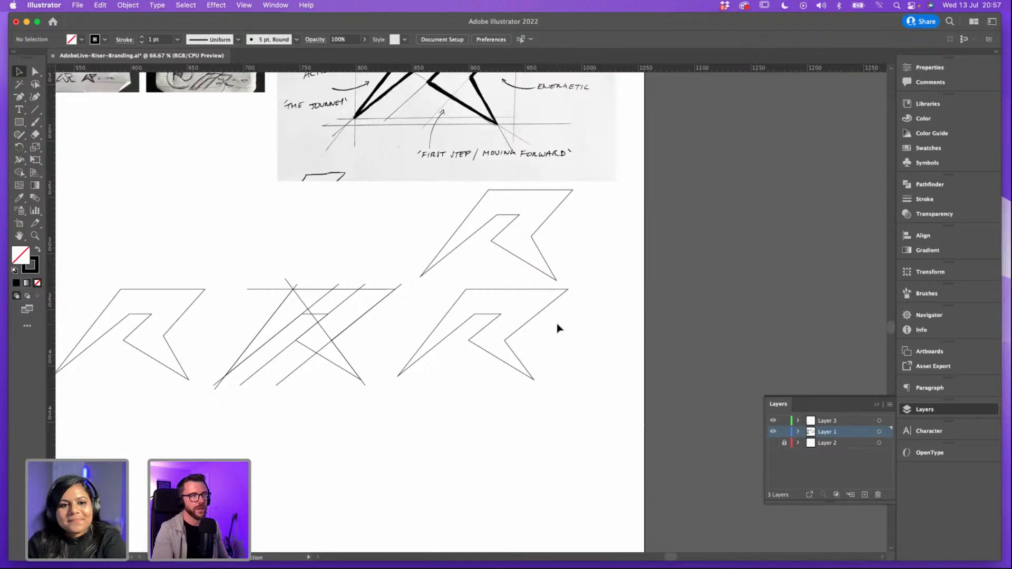
key(super+plus)
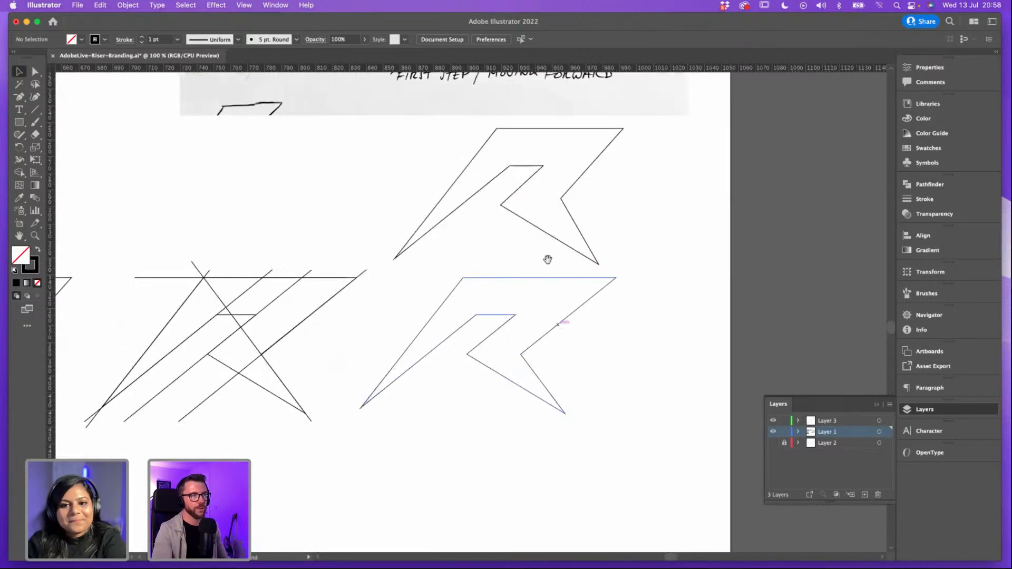
Step: Review the annotated R sketch and the earlier pages of hand-drawn Riser logo ideas, and return to the R outlines
drag(548, 247, 553, 442)
scroll(547, 390, up, 5)
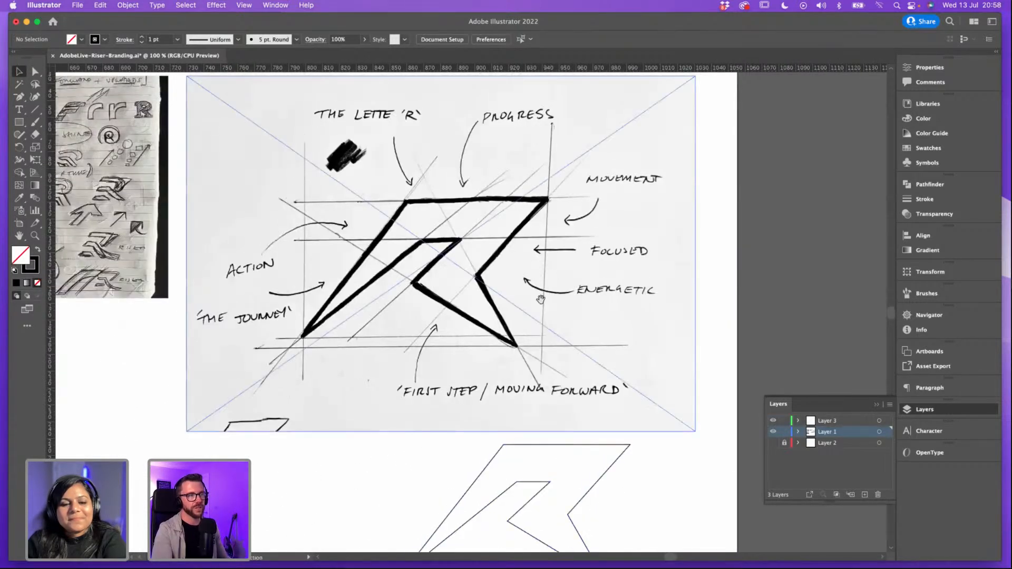
scroll(470, 309, left, 10)
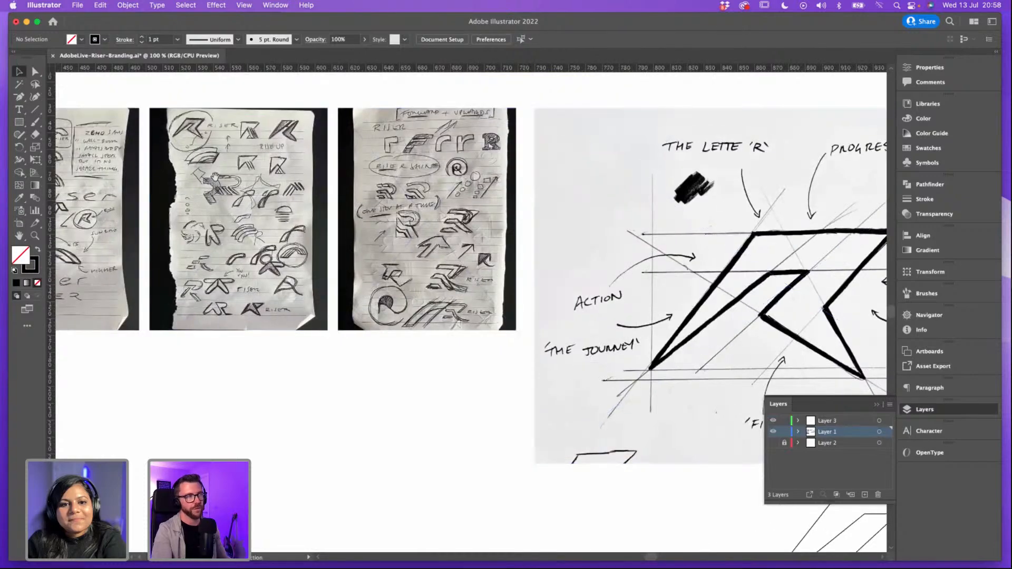
scroll(566, 227, left, 15)
scroll(566, 228, down, 2)
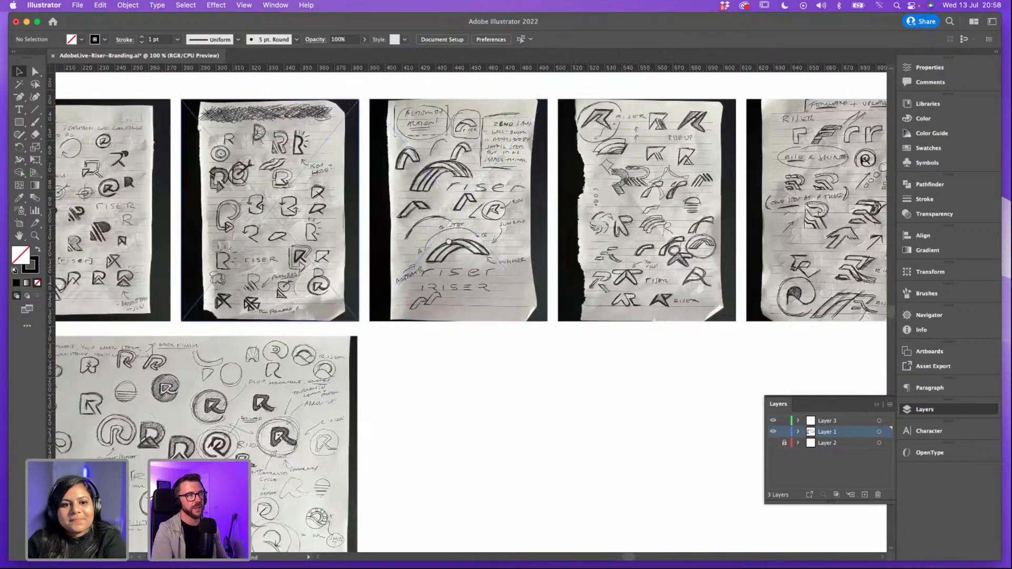
scroll(566, 228, left, 5)
scroll(580, 237, down, 4)
scroll(607, 248, right, 8)
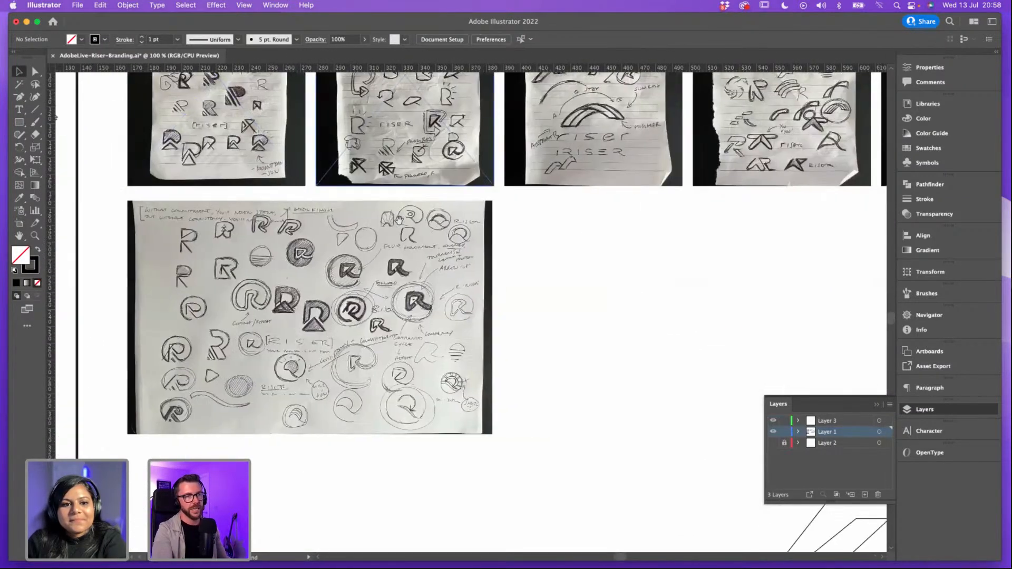
scroll(634, 262, right, 13)
scroll(634, 261, down, 5)
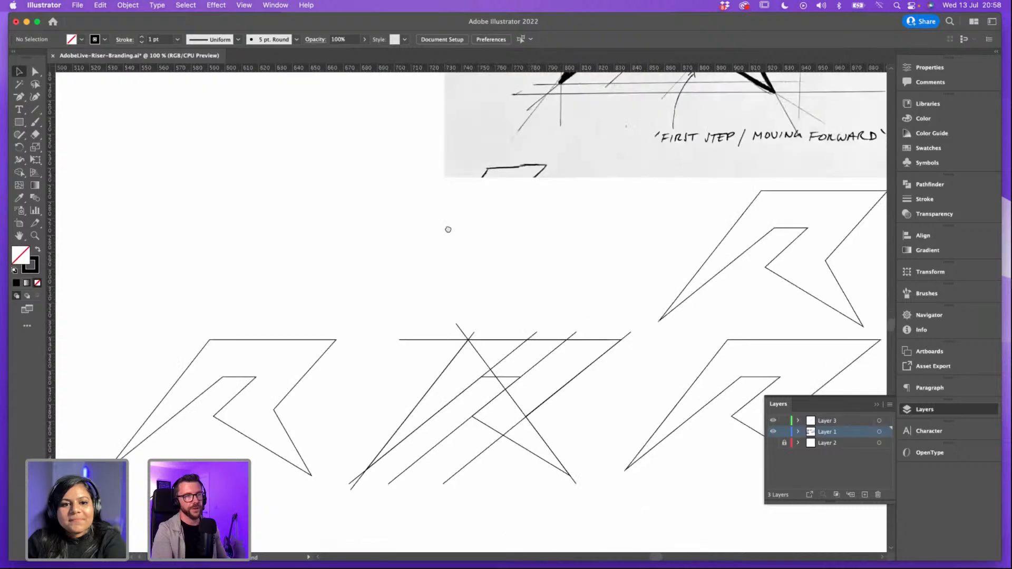
scroll(629, 255, right, 3)
scroll(629, 255, down, 2)
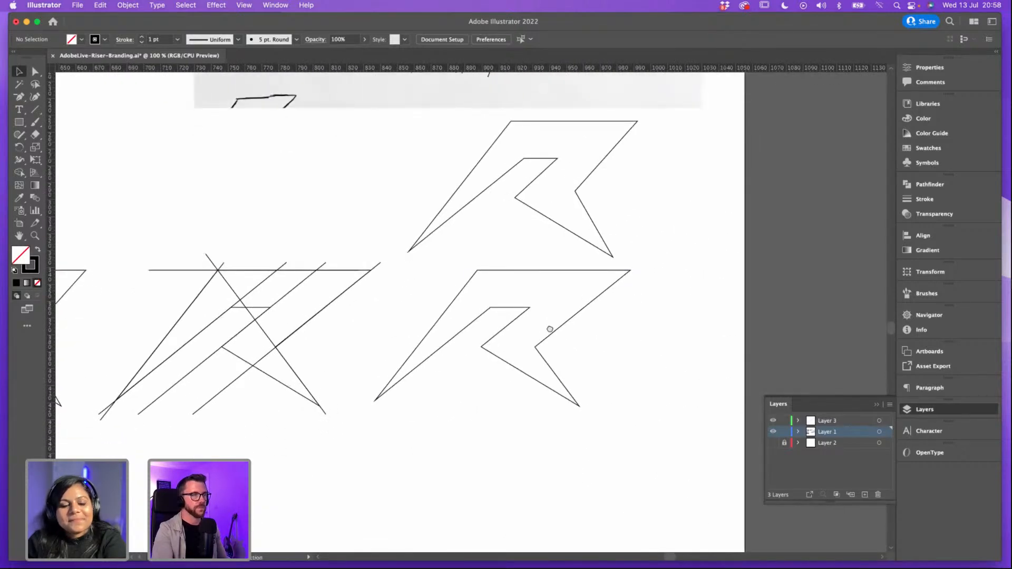
Step: Move the refined R copy slightly away from the original R copy above it, to about X 913.89, Y 375.39 mm
click(550, 329)
click(654, 264)
scroll(669, 314, down, 2)
scroll(669, 314, left, 1)
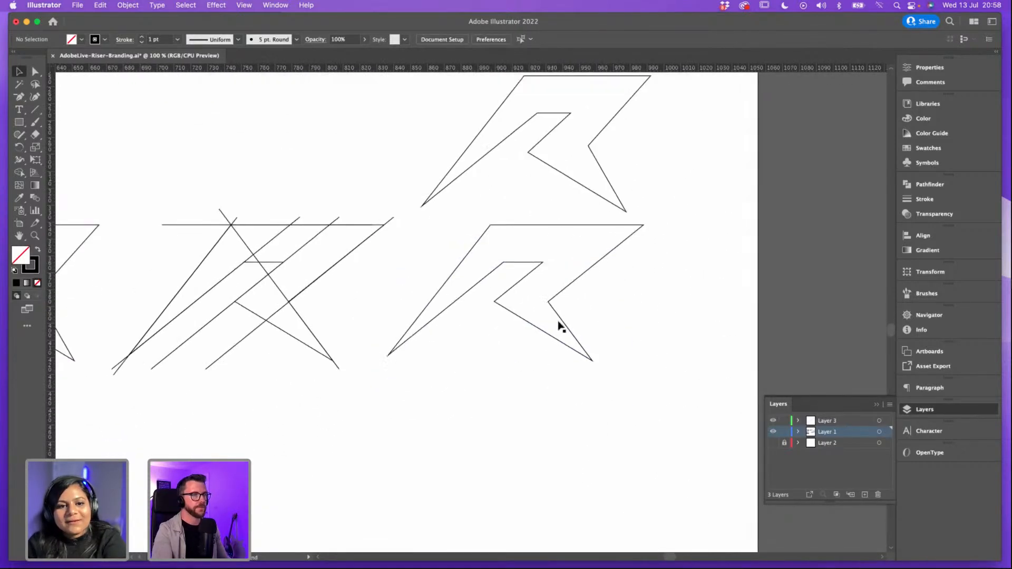
drag(561, 327, 564, 333)
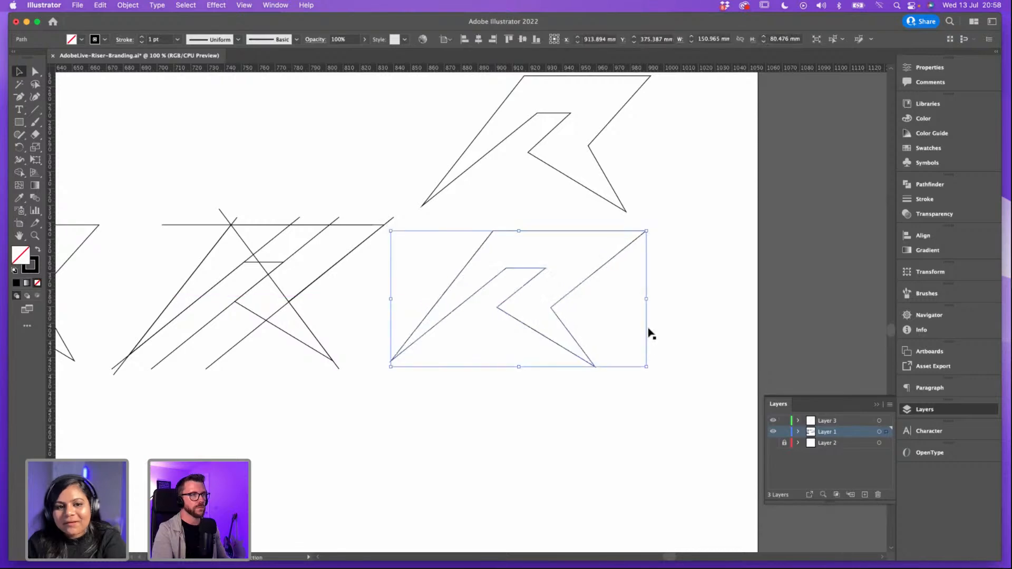
click(654, 332)
scroll(653, 317, right, 2)
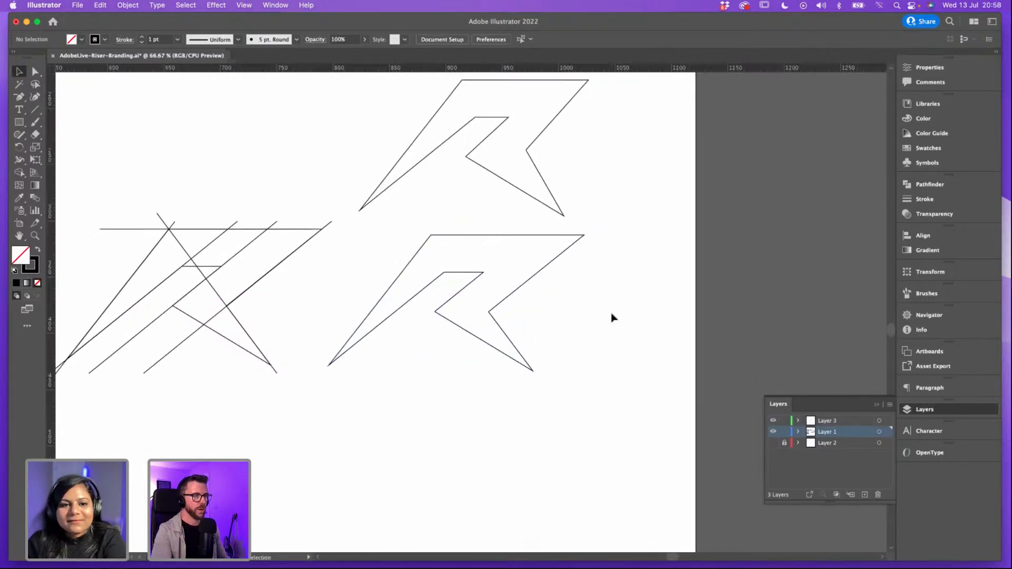
scroll(612, 317, down, 3)
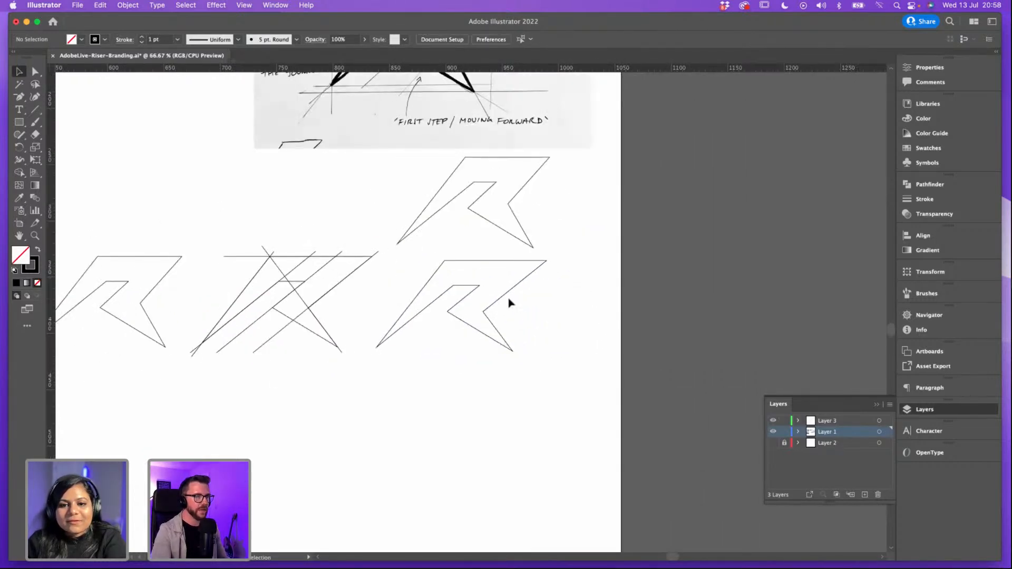
Step: Show the document grid and move the refined R copy slightly down and to the left, to about X 907.83, Y 377.12 mm
key(super+apostrophe)
scroll(512, 304, up, 2)
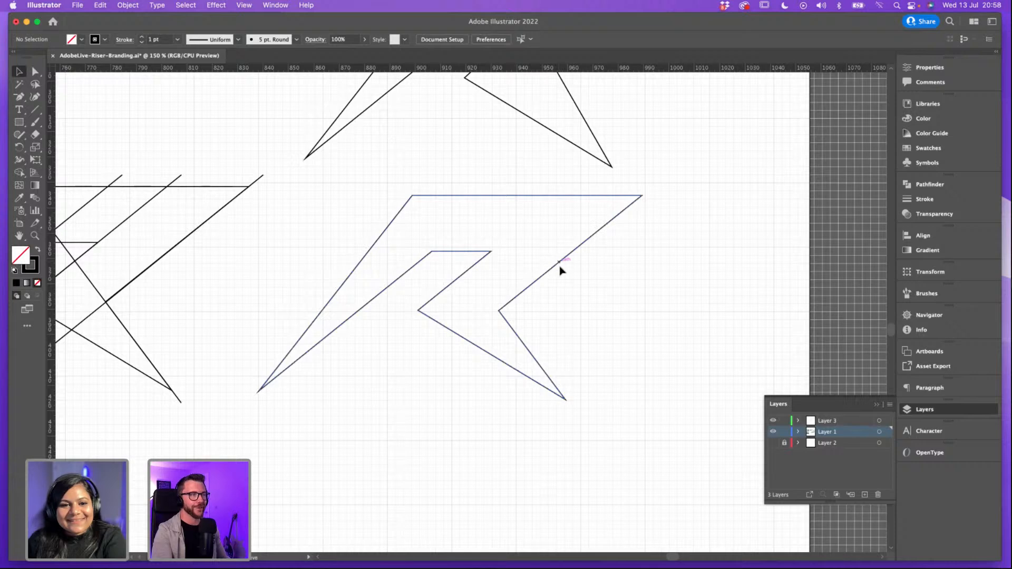
mouse_move(560, 270)
mouse_down()
mouse_move(558, 262)
mouse_move(544, 274)
mouse_up()
click(669, 258)
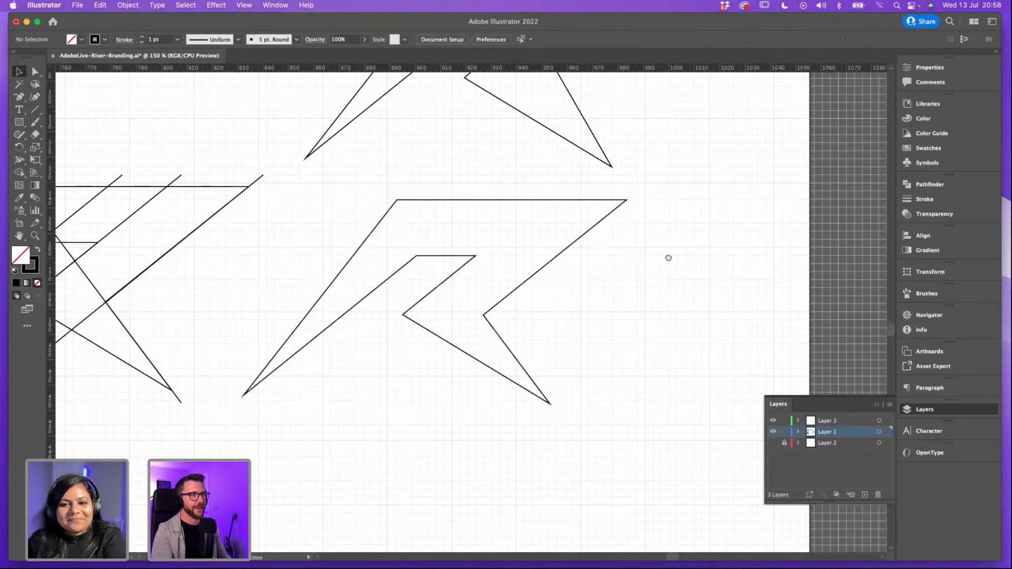
scroll(668, 258, down, 3)
scroll(669, 258, left, 2)
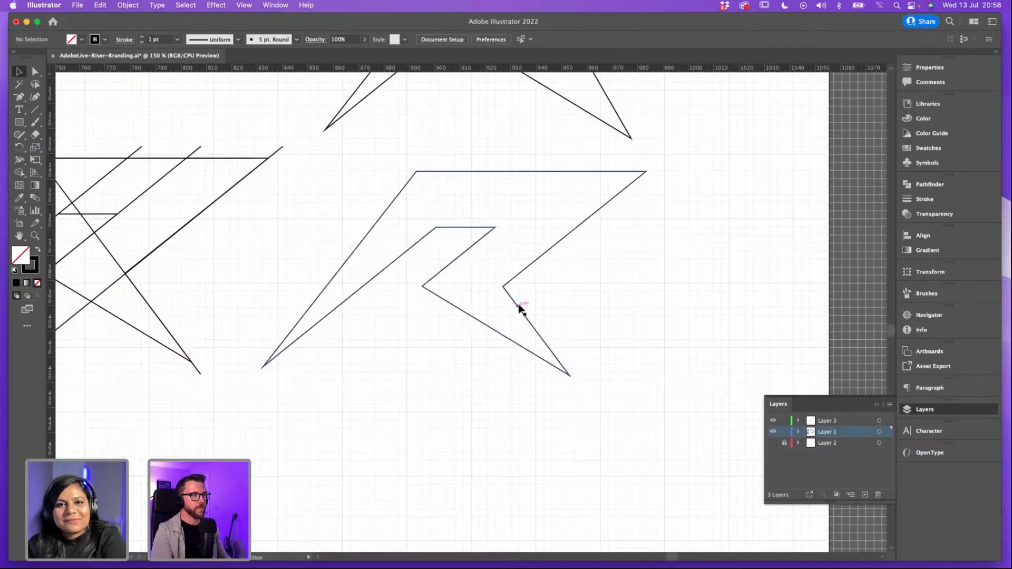
click(520, 308)
click(722, 266)
Step: Draw a horizontal line about 25 mm long from the refined R's outer slanted edge to the upper corner of its inner cutout
click(35, 109)
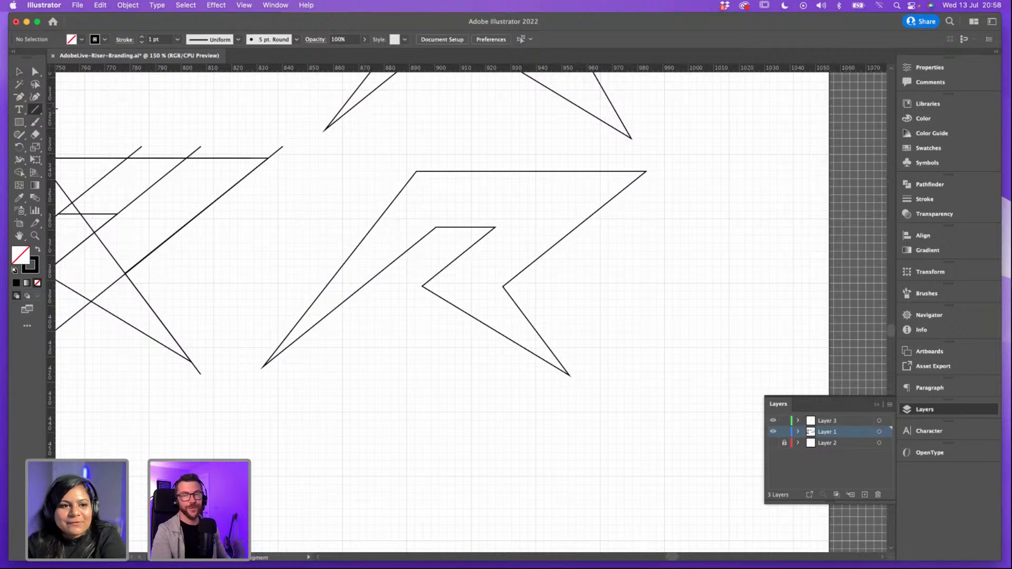
drag(374, 227, 436, 227)
key(v)
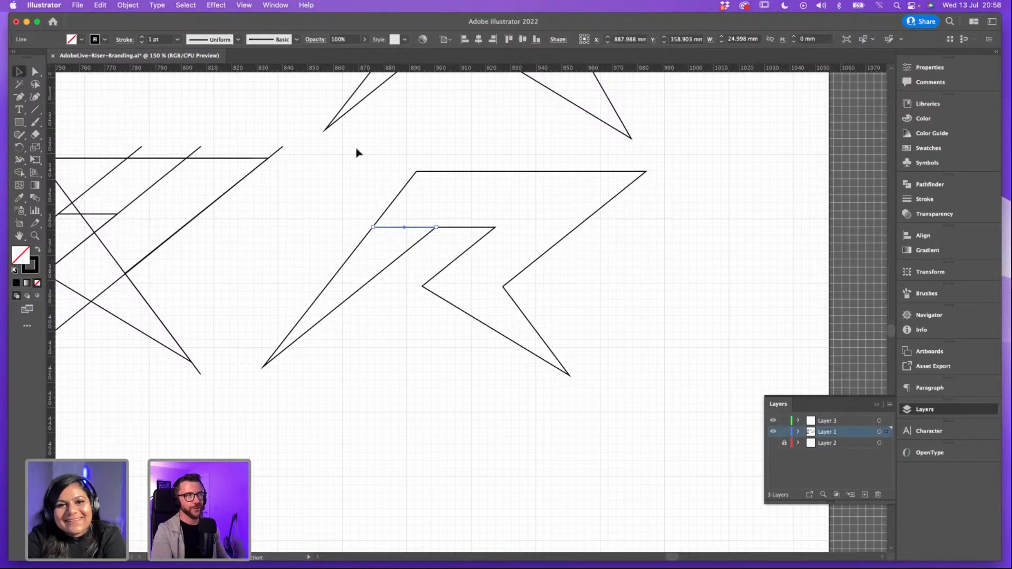
click(638, 266)
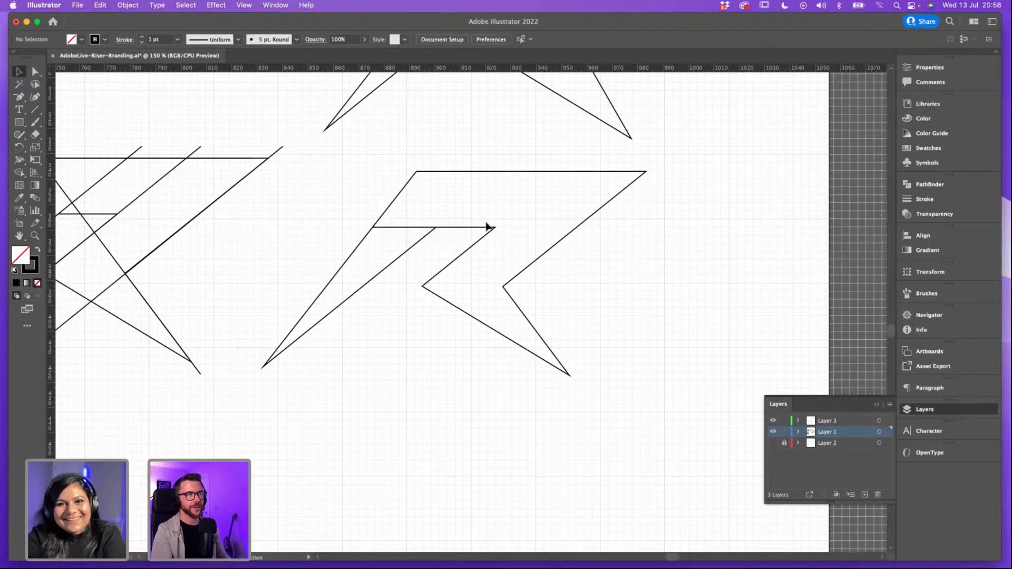
Step: Move the 25 mm line onto the cutout's top edge, starting at the cutout's upper inner corner, at about X 912.77, Y 359.03 mm
drag(419, 227, 490, 206)
key(super+=)
key(super+=)
drag(525, 266, 403, 269)
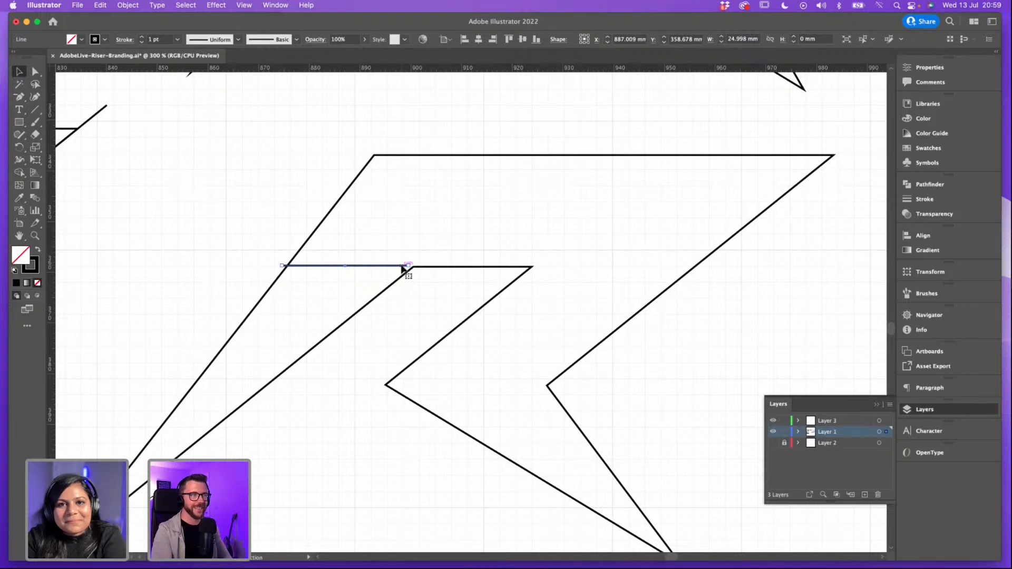
drag(379, 267, 383, 270)
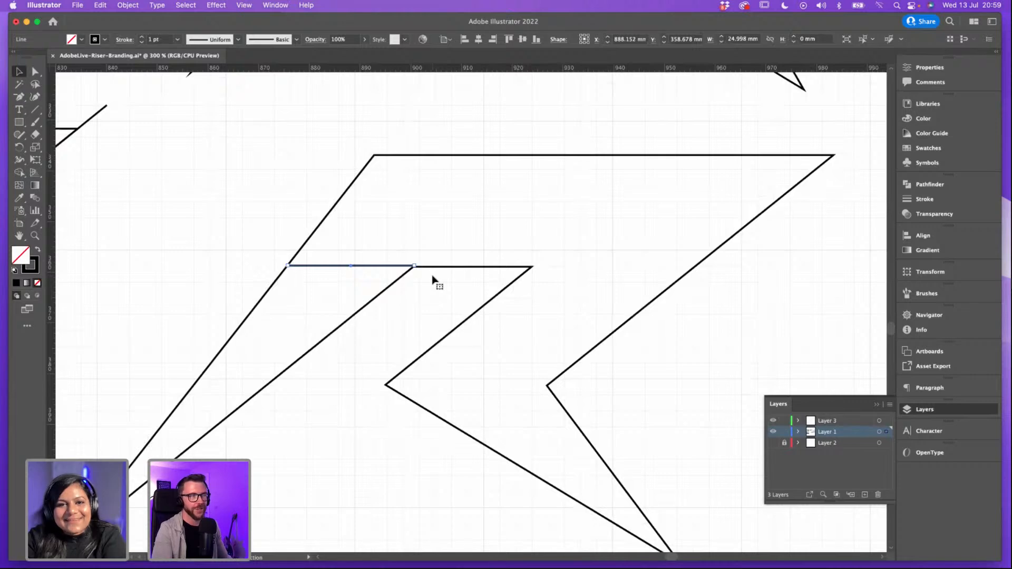
key(Down)
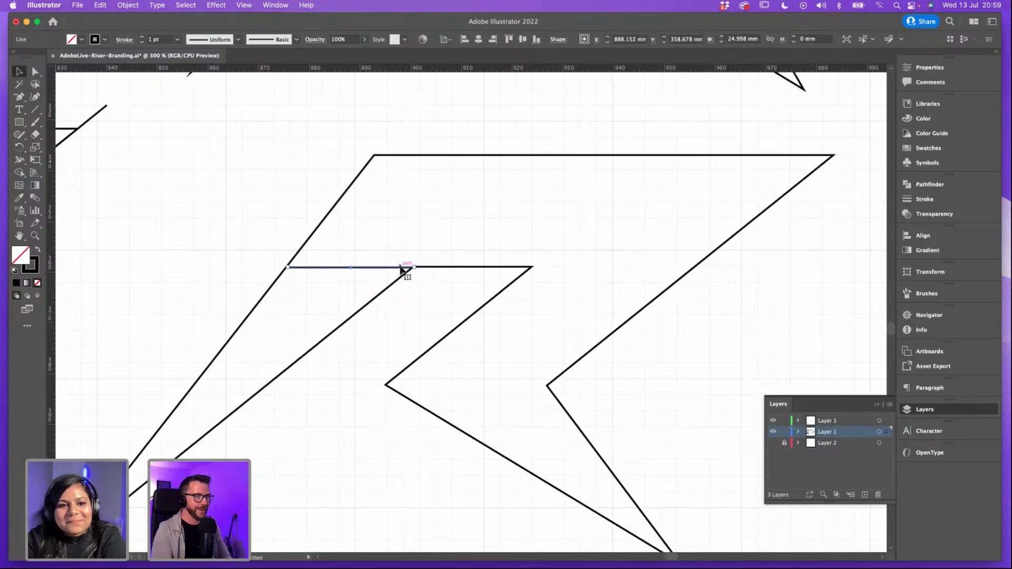
drag(399, 270, 515, 271)
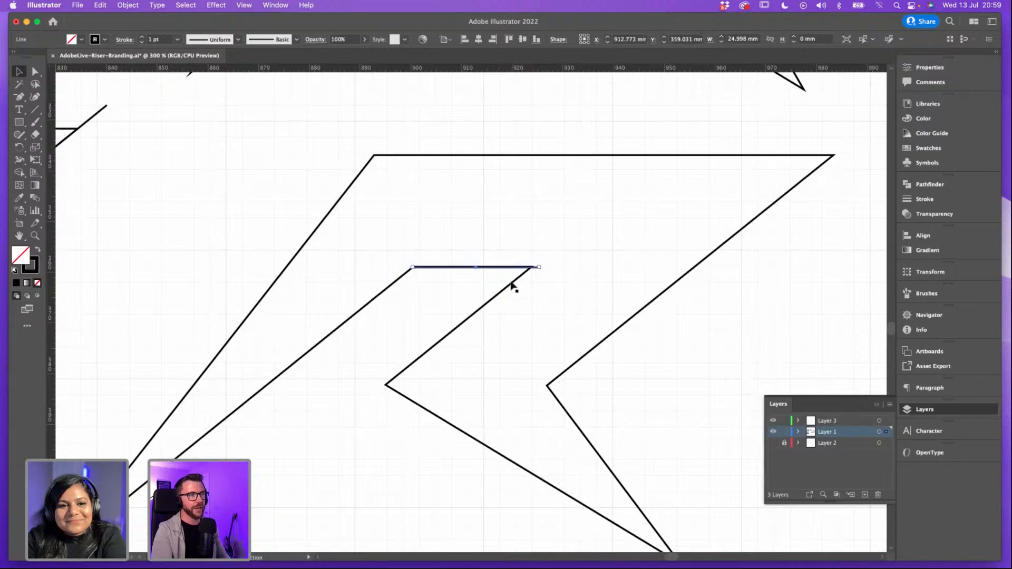
click(512, 287)
Step: Draw a diagonal line about 104.4 mm wide and 84.8 mm high from the R's lower tip along the cutout's slanted edge
key(super+minus)
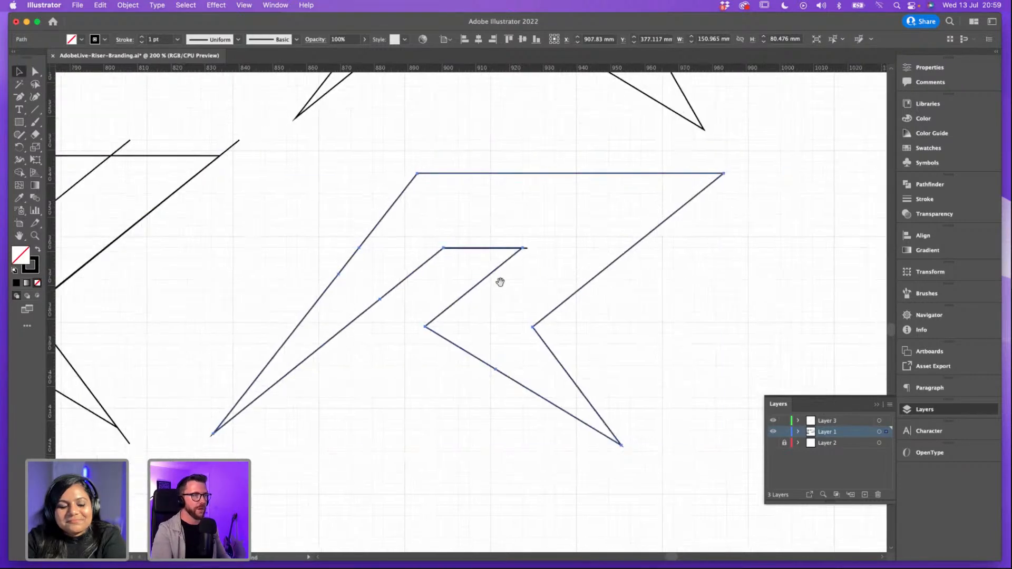
drag(500, 282, 487, 273)
click(34, 111)
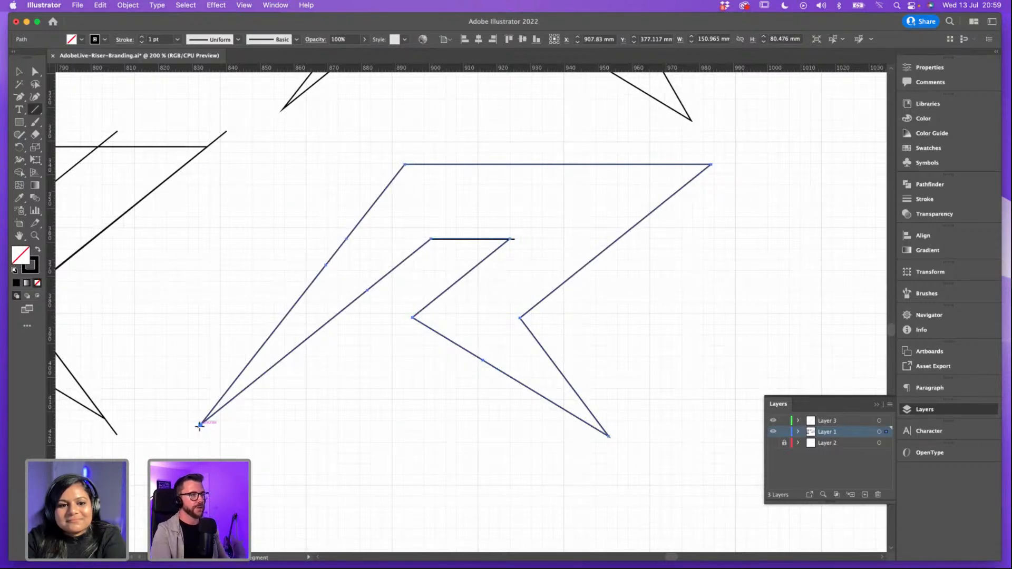
drag(200, 425, 554, 138)
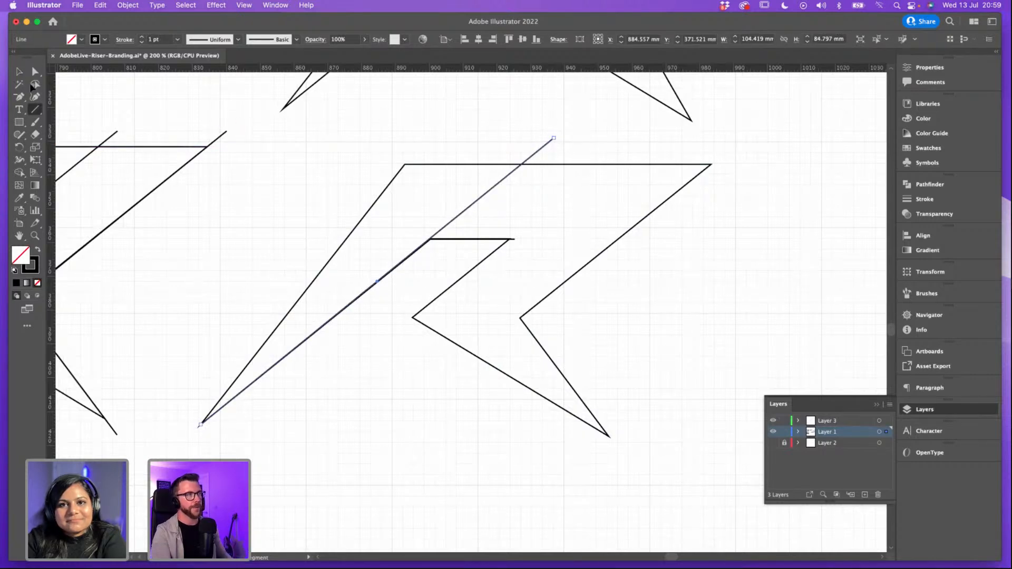
Step: Shift the diagonal line horizontally to the far end of the 25 mm line, at about X 909.92 mm, and check its alignment up close
key(v)
drag(463, 215, 543, 212)
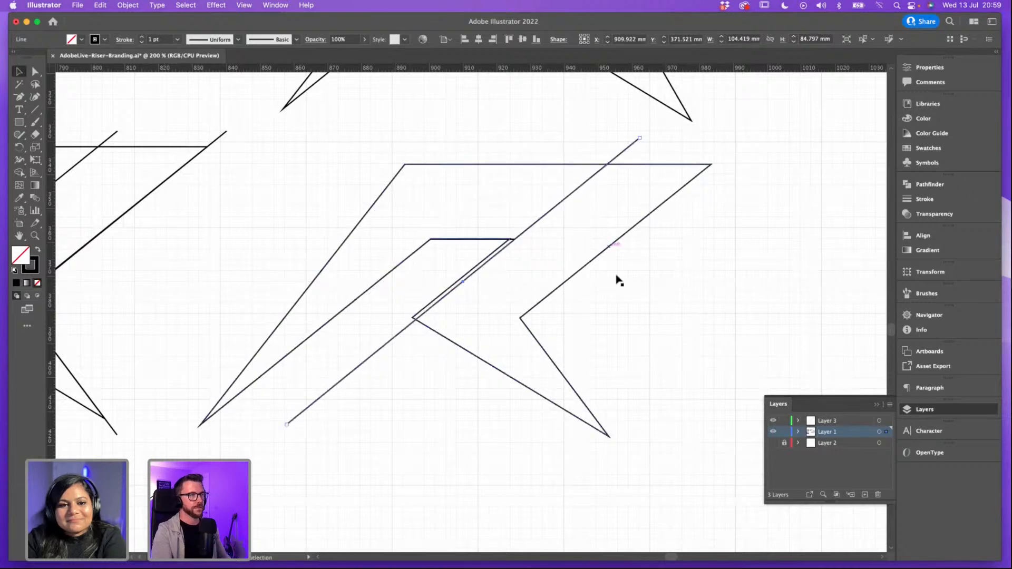
key(super+equal)
key(super+equal)
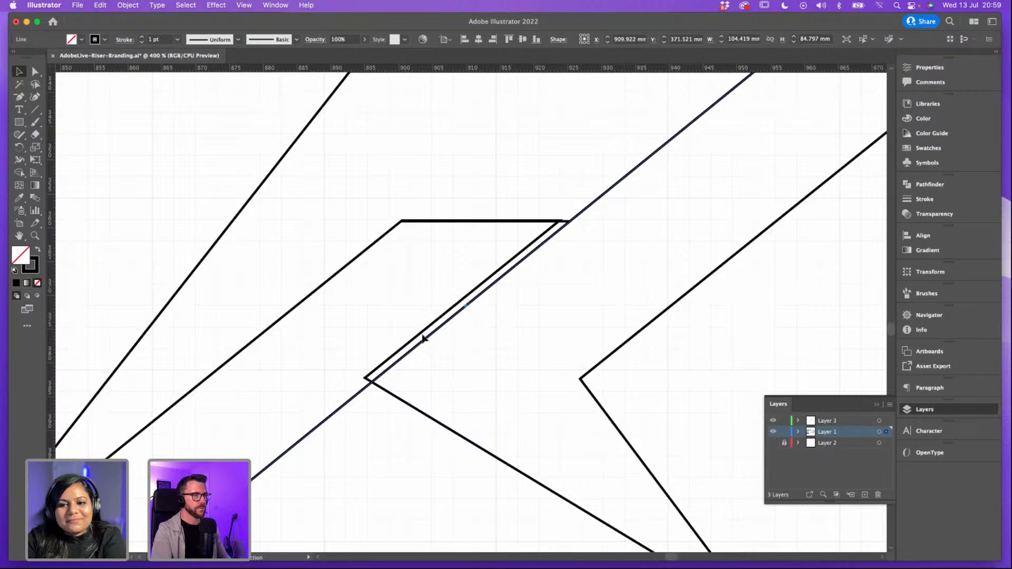
key(shift+super+a)
key(super+minus)
key(super+minus)
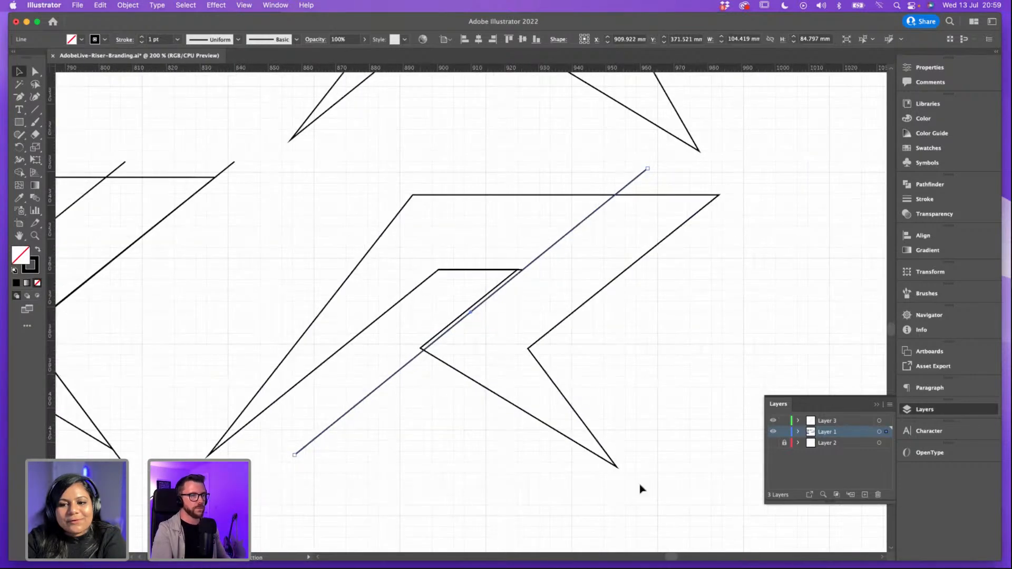
drag(662, 499, 359, 178)
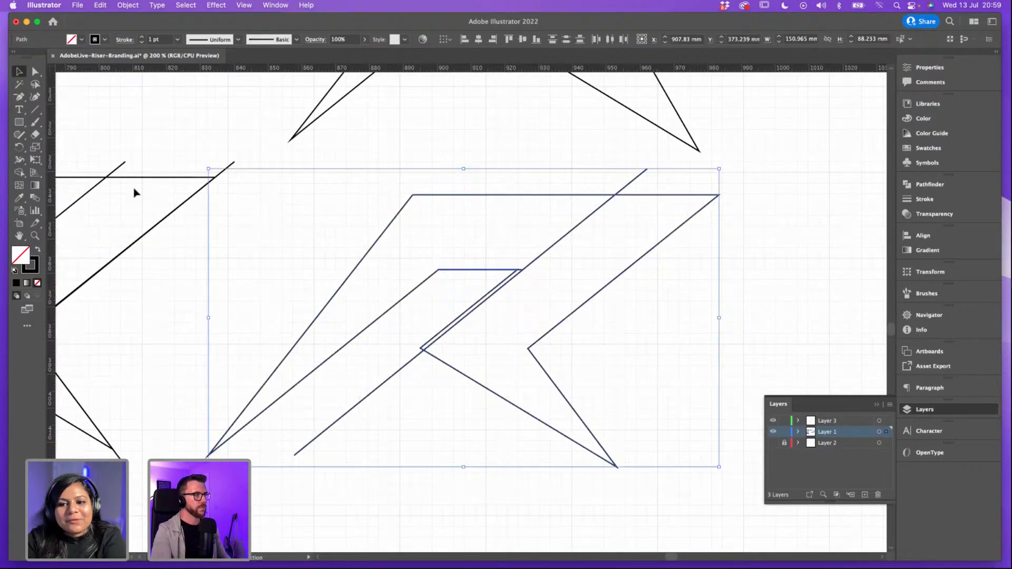
click(19, 173)
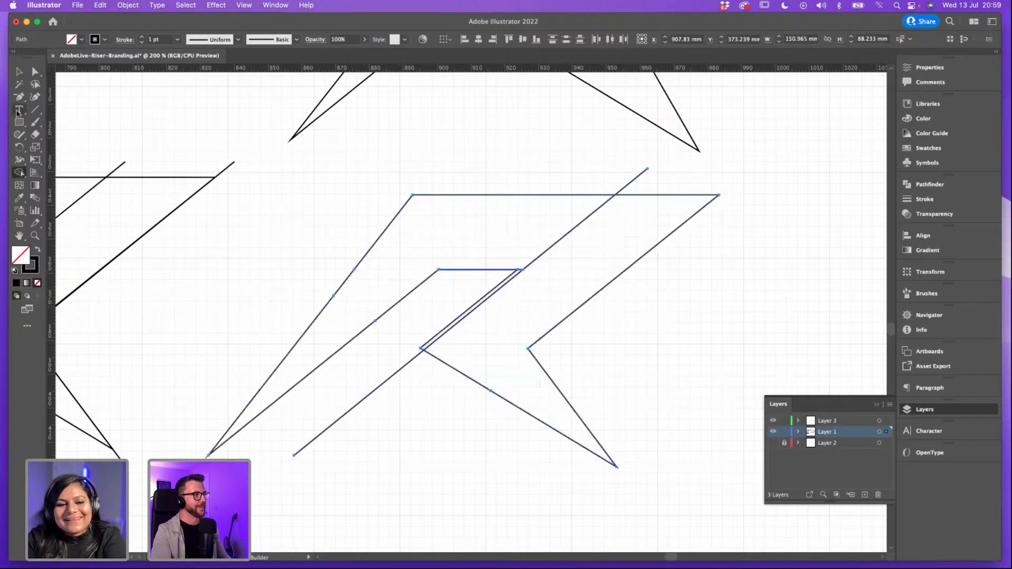
click(19, 71)
drag(670, 502, 234, 211)
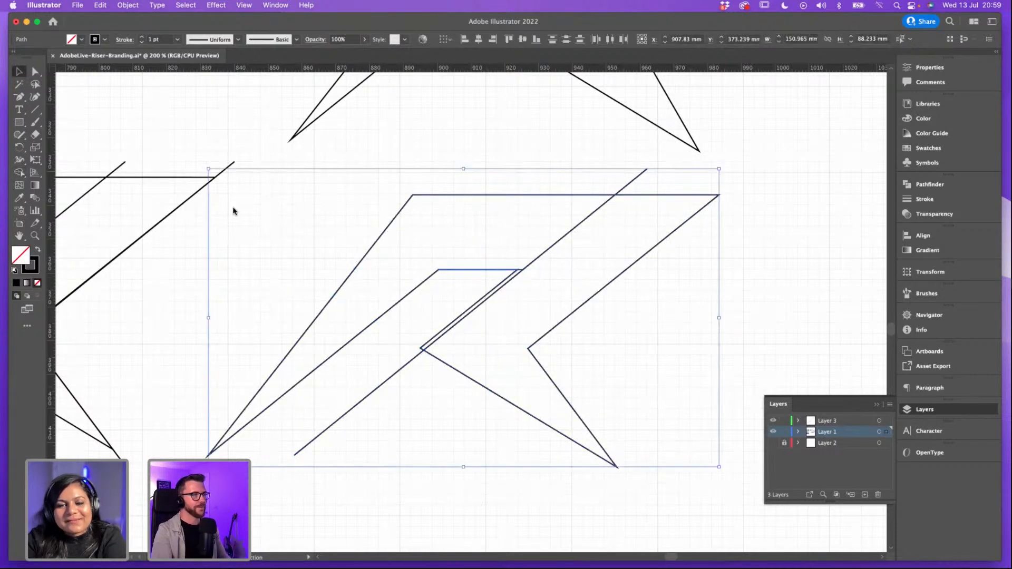
click(517, 403)
Step: Extend both ends of the horizontal line past the R's outer edges, making it about 96.6 mm long
click(505, 270)
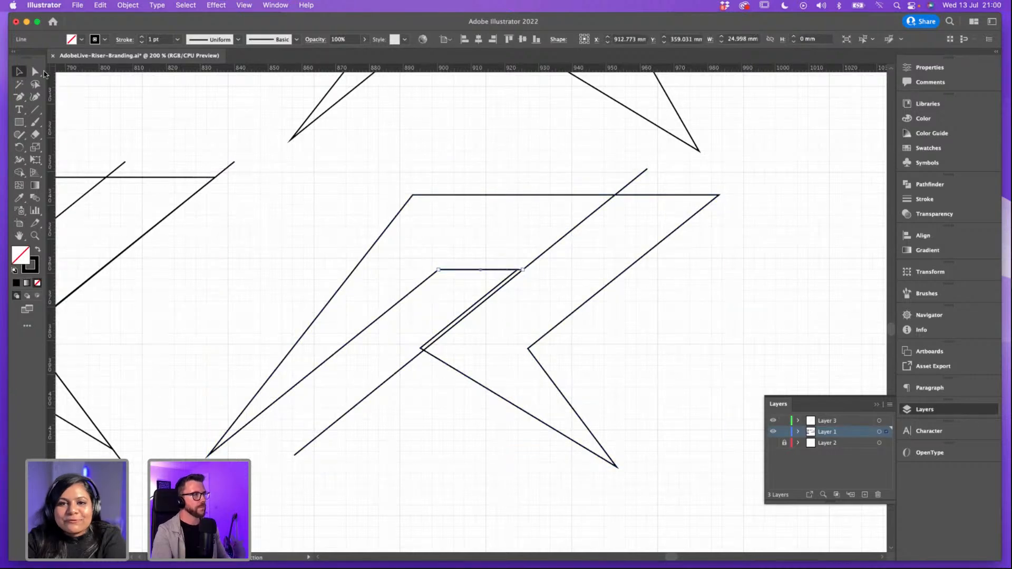
click(35, 71)
drag(522, 270, 667, 273)
drag(440, 270, 337, 270)
click(19, 71)
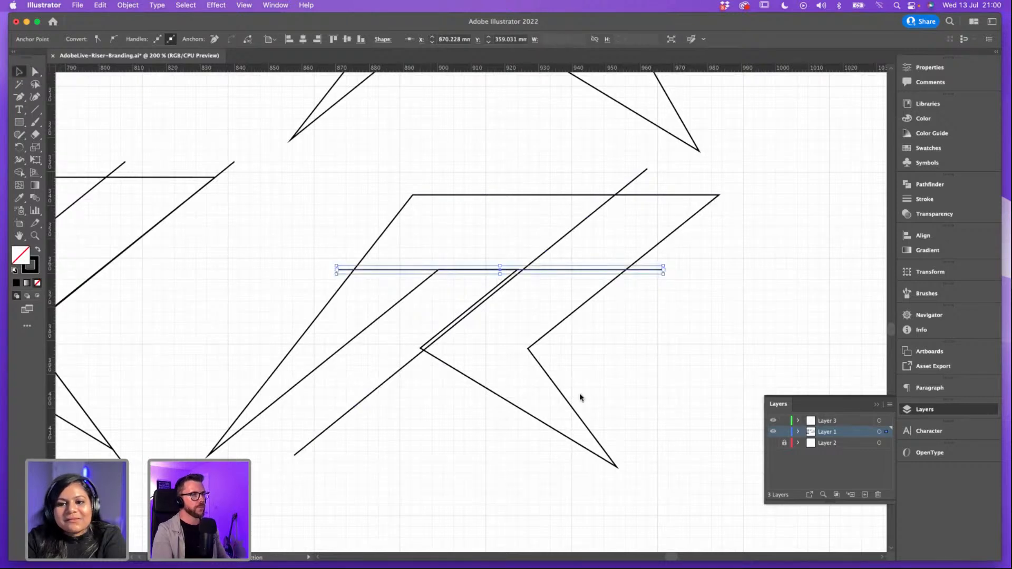
Step: Select the R with its construction lines and use Shape Builder to trim the thin sliver beside the cutout's diagonal and the line's lower tail
click(645, 498)
drag(655, 500, 307, 140)
drag(640, 496, 324, 218)
key(shift+m)
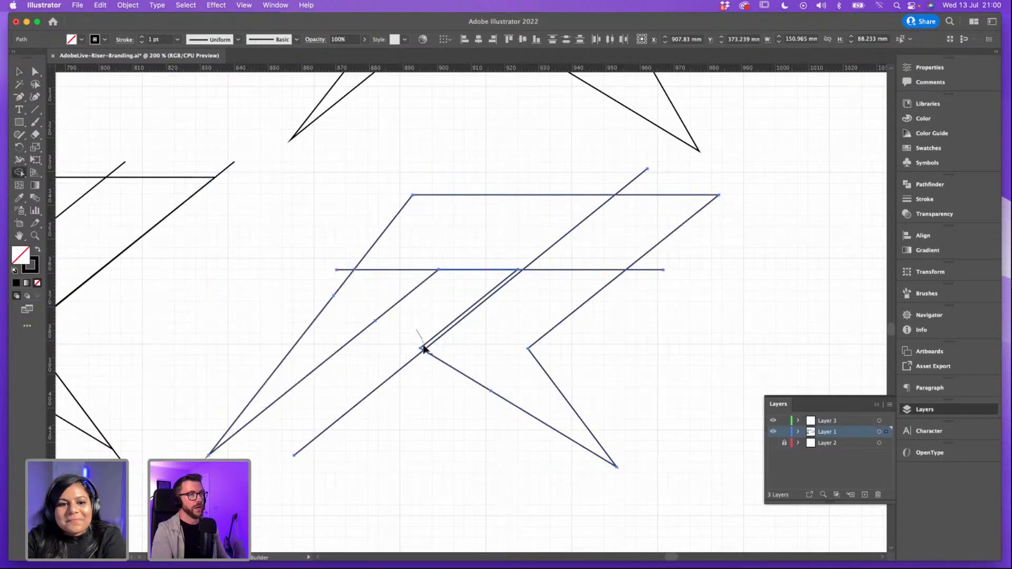
drag(423, 348, 422, 347)
alt+click(420, 364)
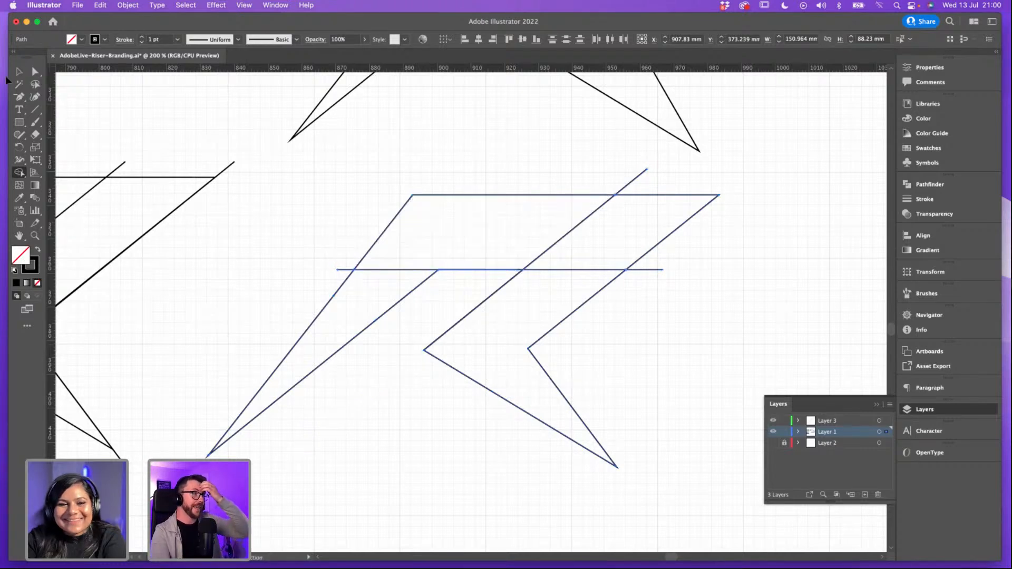
Step: Try deleting the long horizontal construction line and adjusting the R's corner at the end of the cutout's top edge
click(19, 71)
click(728, 315)
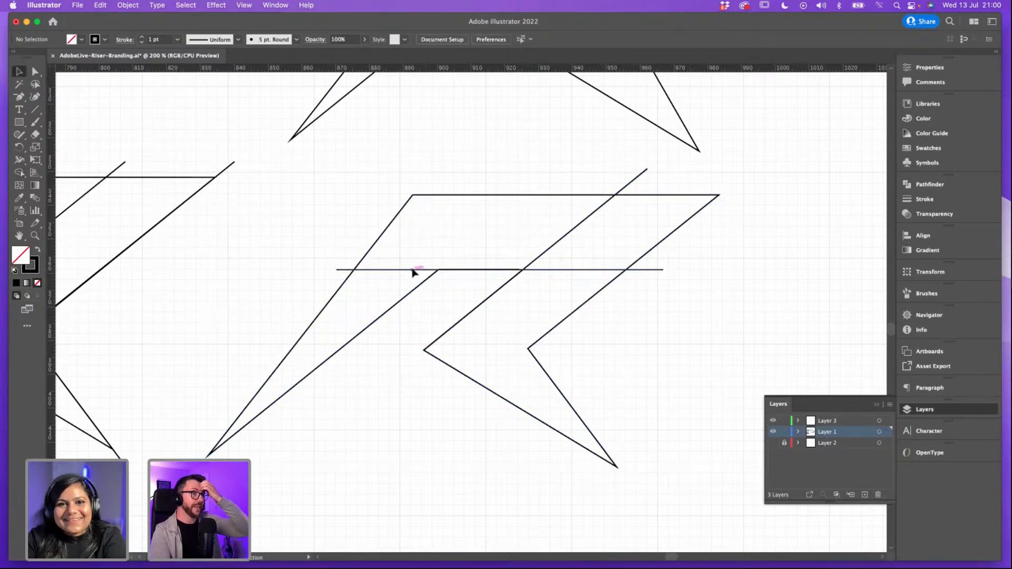
click(413, 271)
key(Delete)
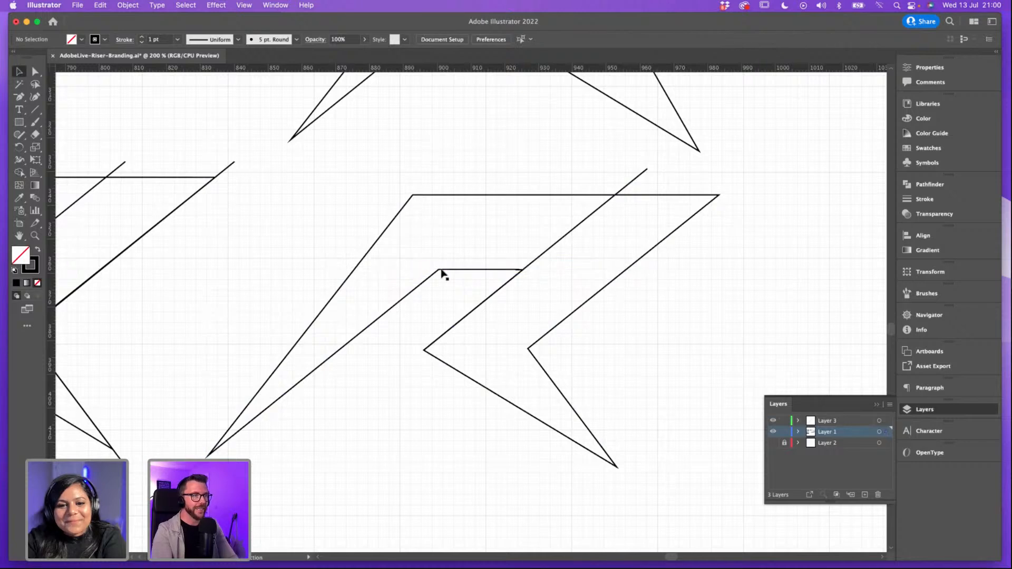
click(518, 270)
drag(517, 272, 518, 289)
key(super+z)
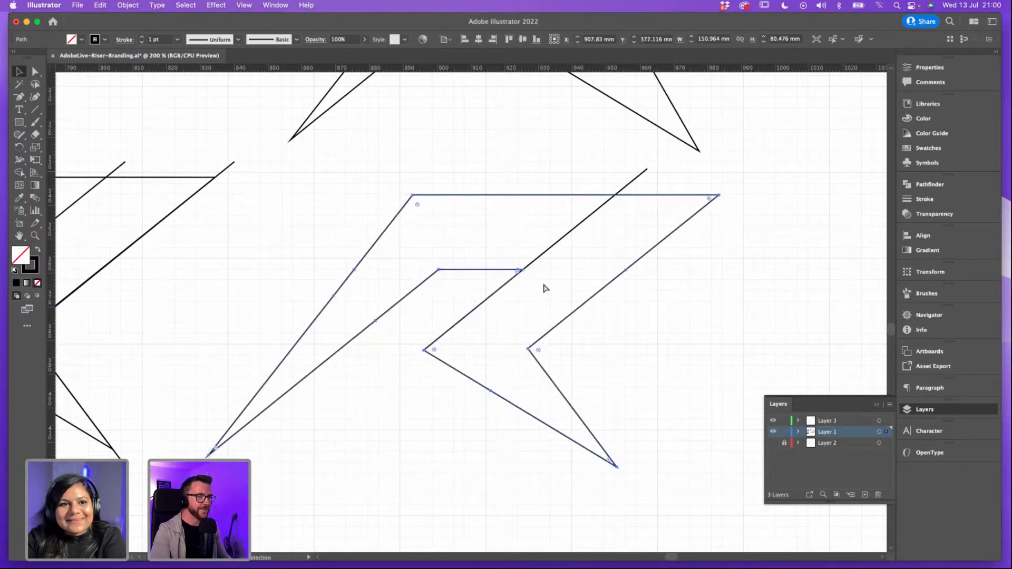
Step: Undo the deletion of the horizontal construction line and the Shape Builder removal of the diagonal line's lower tail
scroll(544, 287, up, 5)
scroll(490, 328, up, 4)
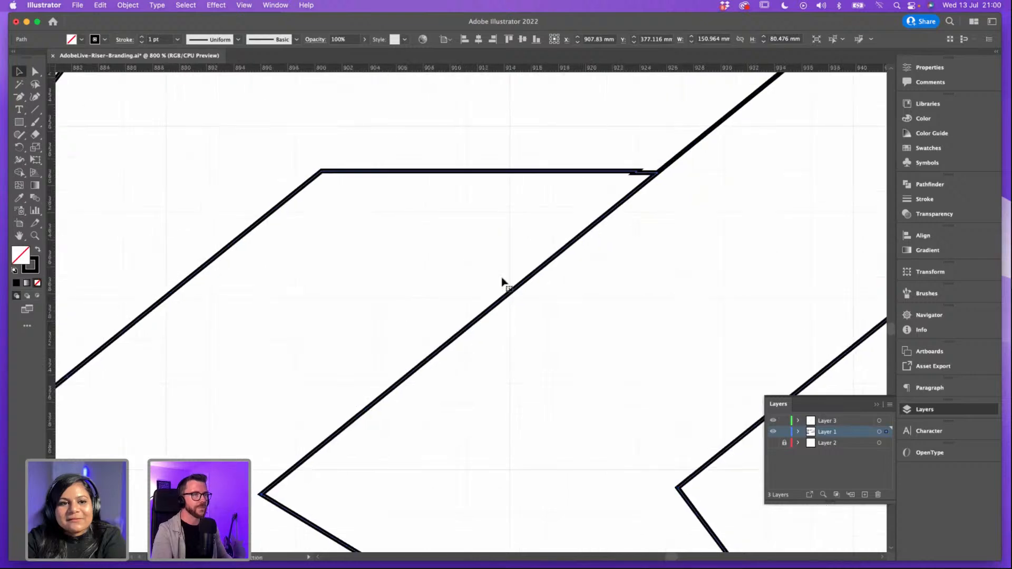
key(super+z)
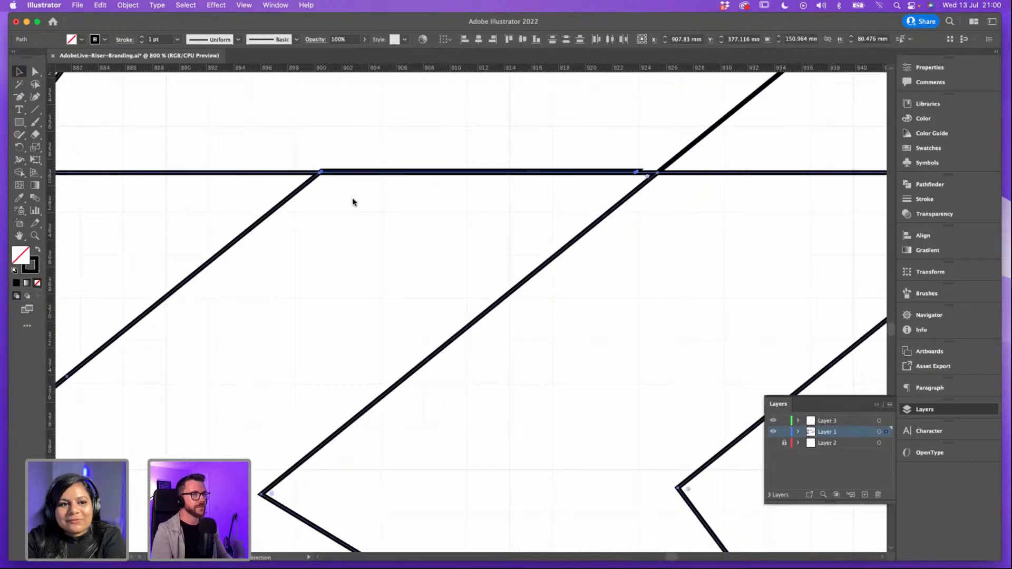
key(super+z)
click(530, 209)
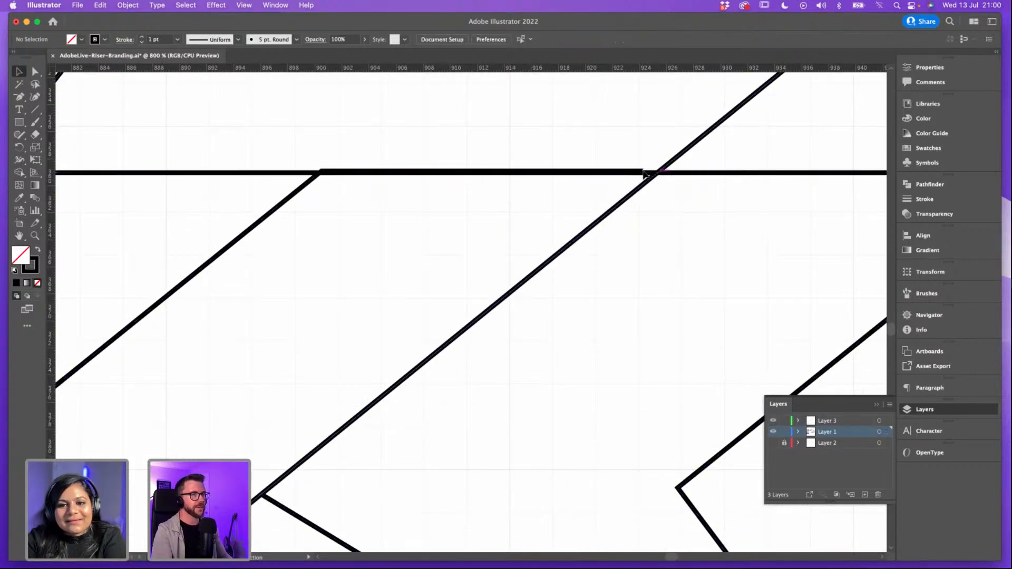
Step: Move the horizontal line below the cutout's top edge, to about Y 362.2 mm, and delete the stray anchor point near that edge's pointed corner
drag(721, 174, 687, 217)
key(super+z)
click(19, 97)
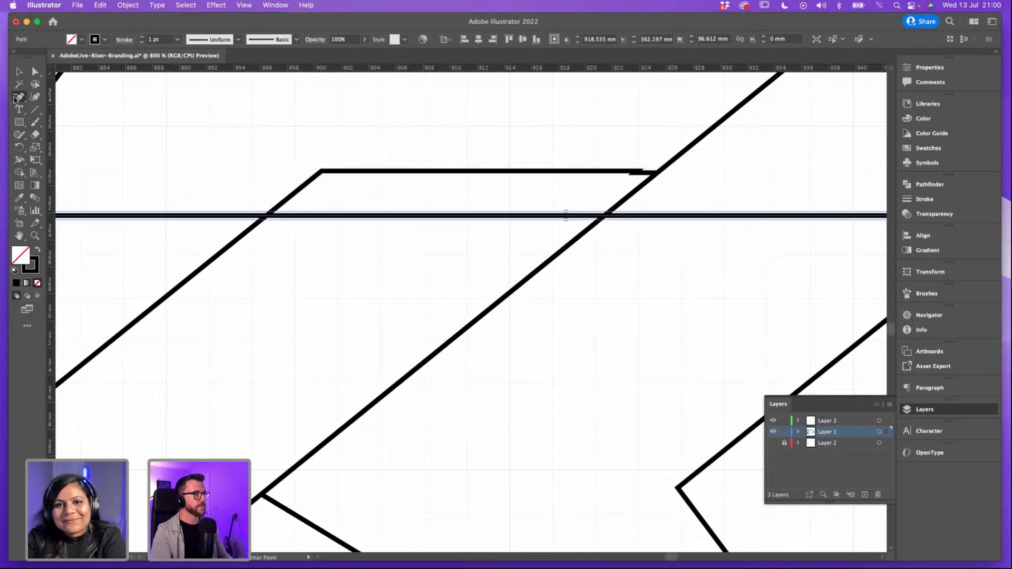
click(636, 173)
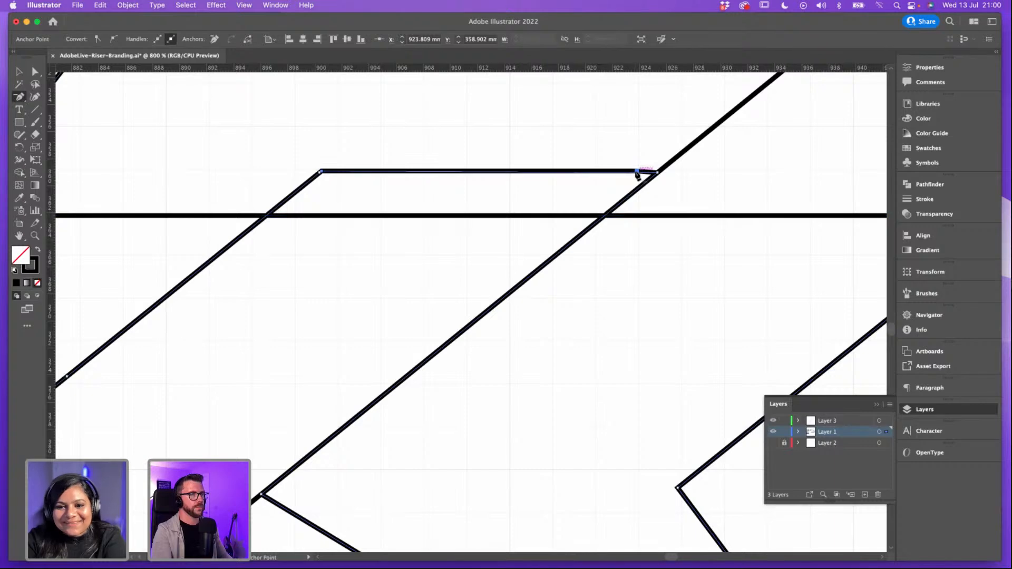
click(19, 71)
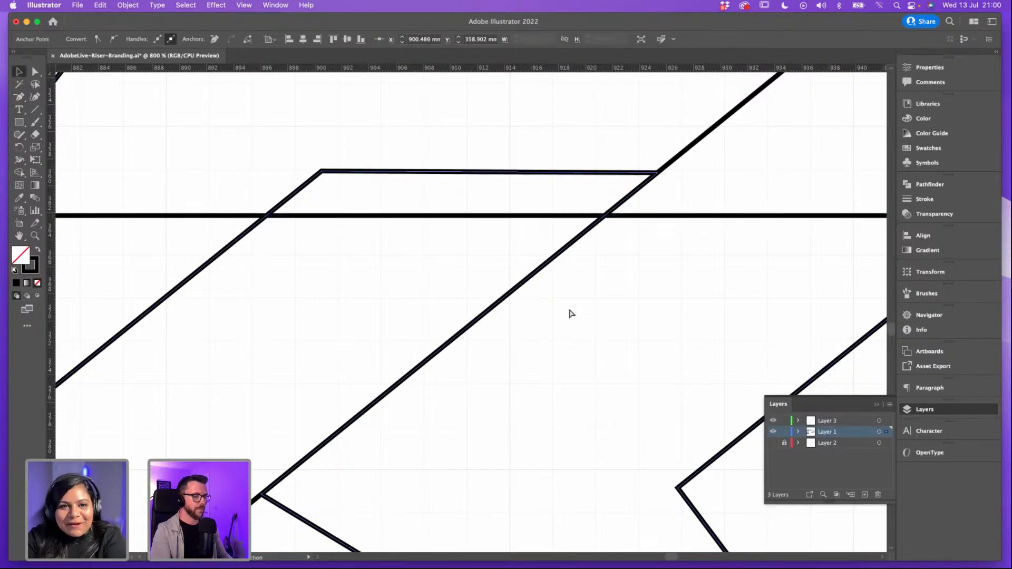
Step: Move the horizontal line back up onto the cutout's top edge, to about Y 358.89 mm
key(super+minus)
key(super+minus)
key(super+minus)
key(super+minus)
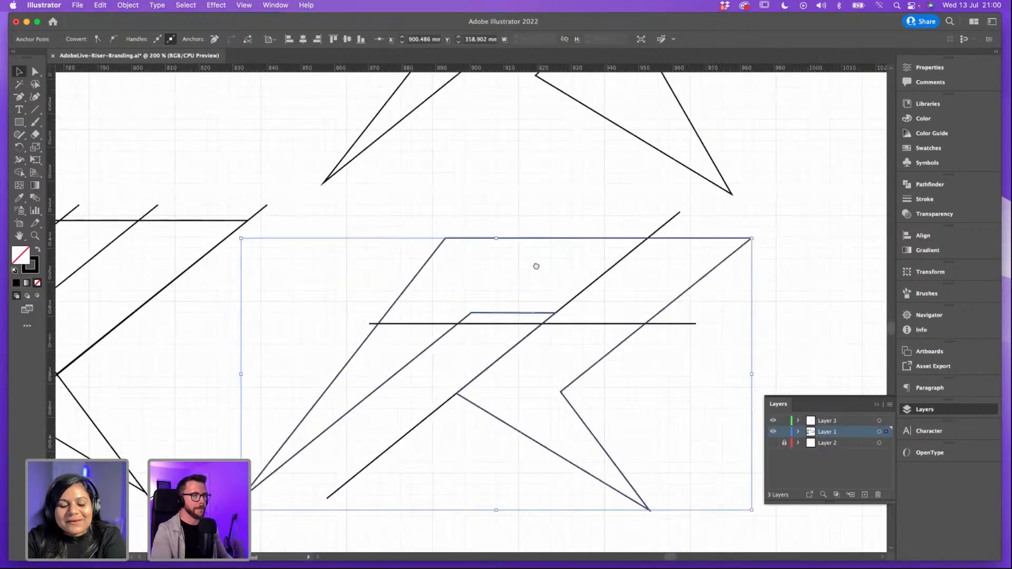
scroll(535, 266, down, 2)
scroll(535, 266, right, 2)
click(532, 279)
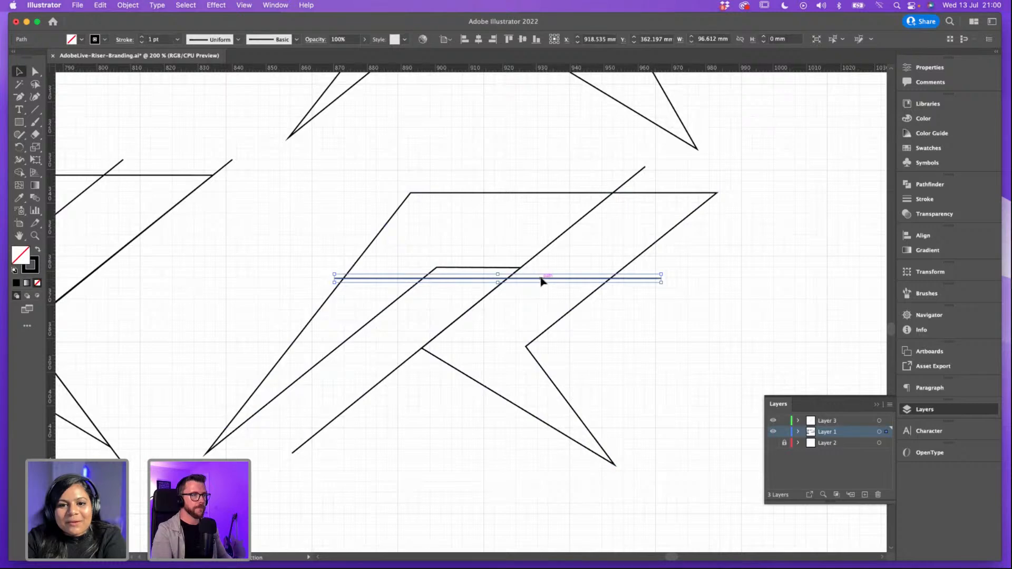
drag(543, 281, 615, 277)
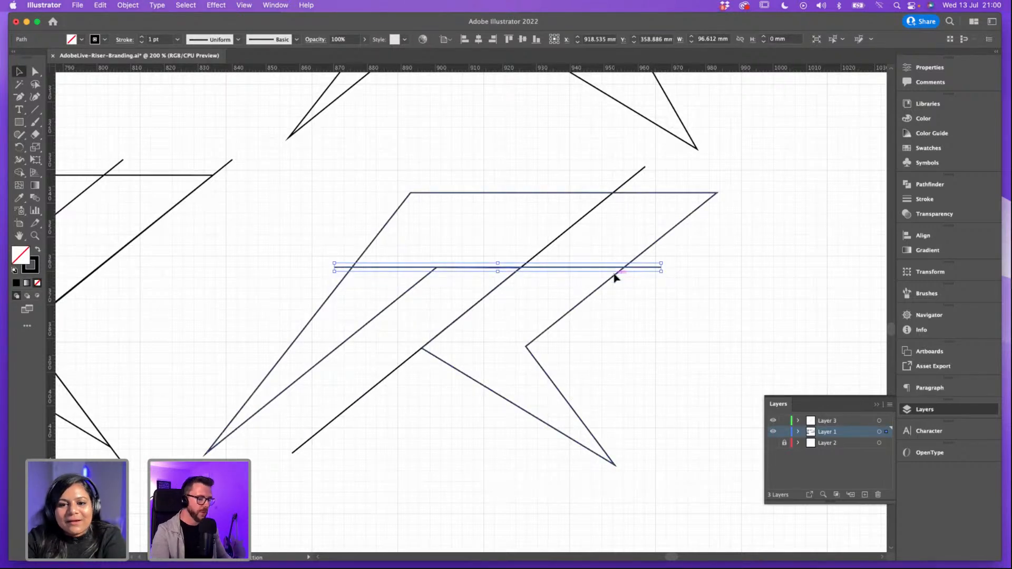
Step: Examine how the horizontal construction line sits against the cutout's top edge
key(super+plus)
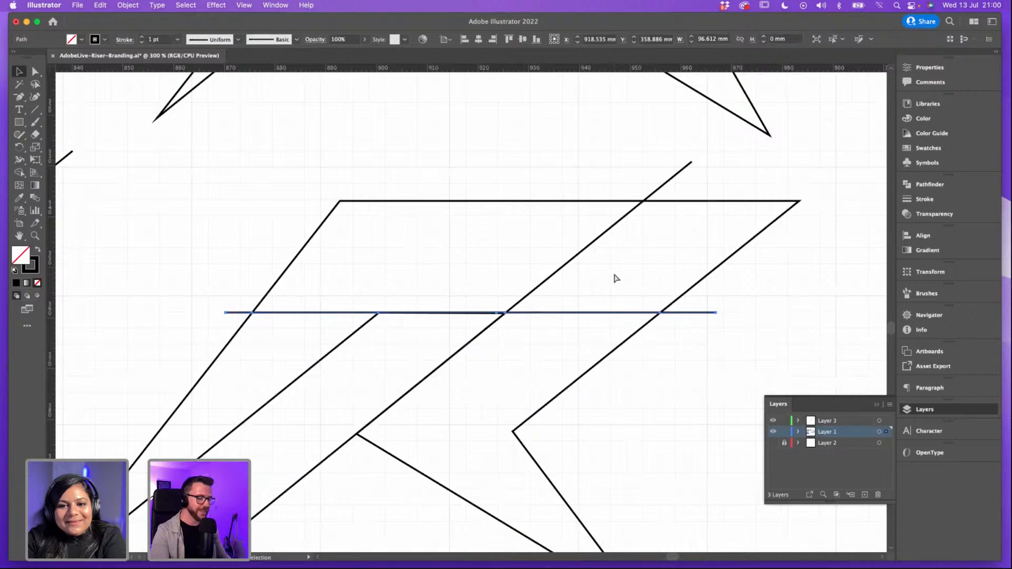
key(super+plus)
key(super+minus)
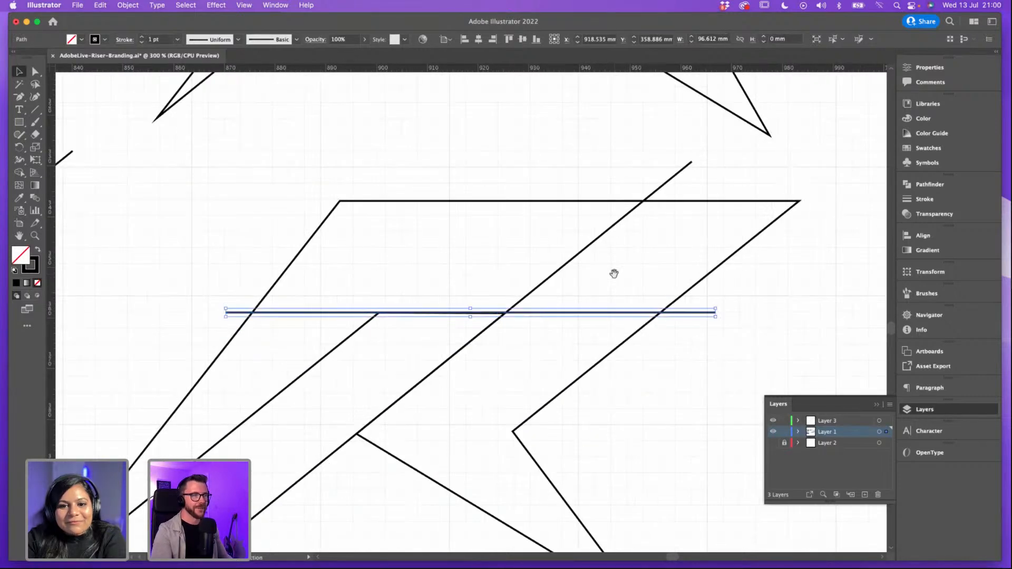
drag(576, 261, 536, 226)
click(749, 283)
drag(751, 255, 762, 226)
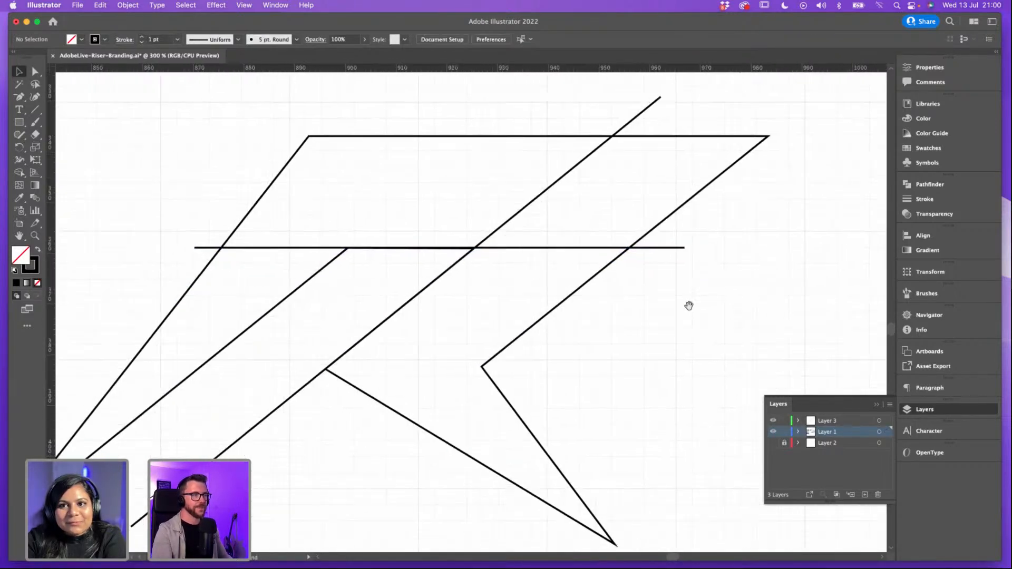
drag(701, 305, 702, 303)
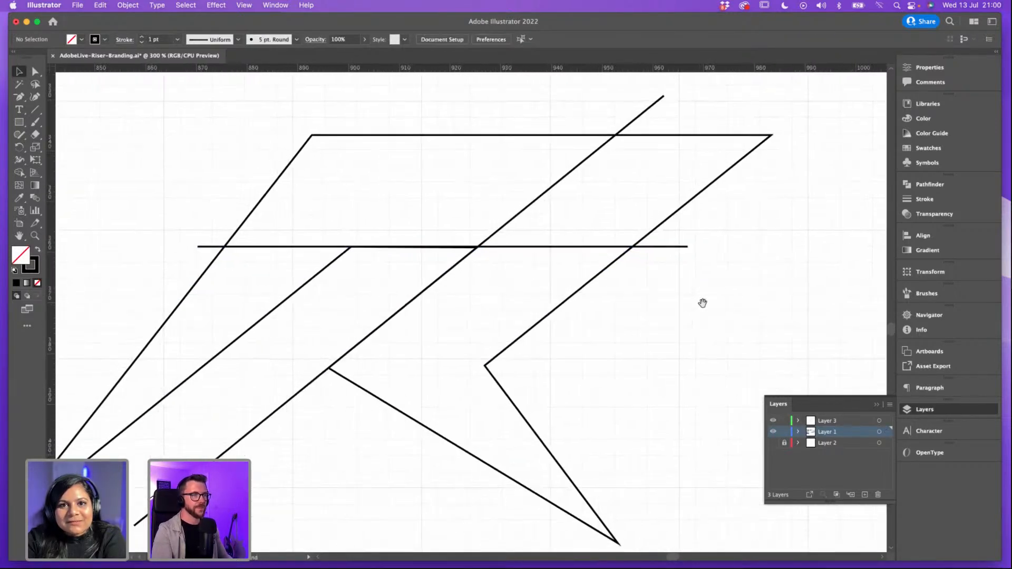
click(680, 247)
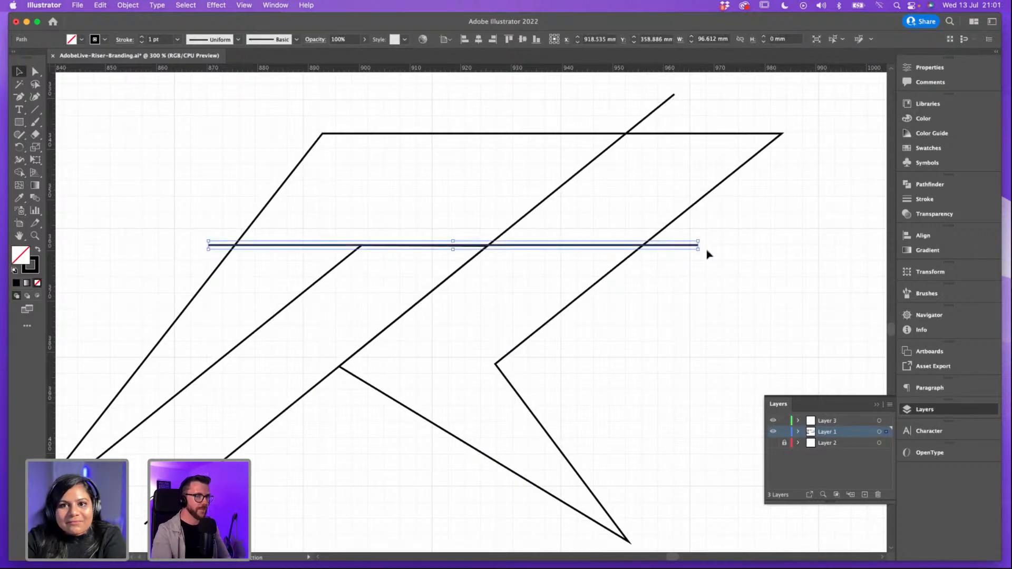
click(747, 254)
click(679, 247)
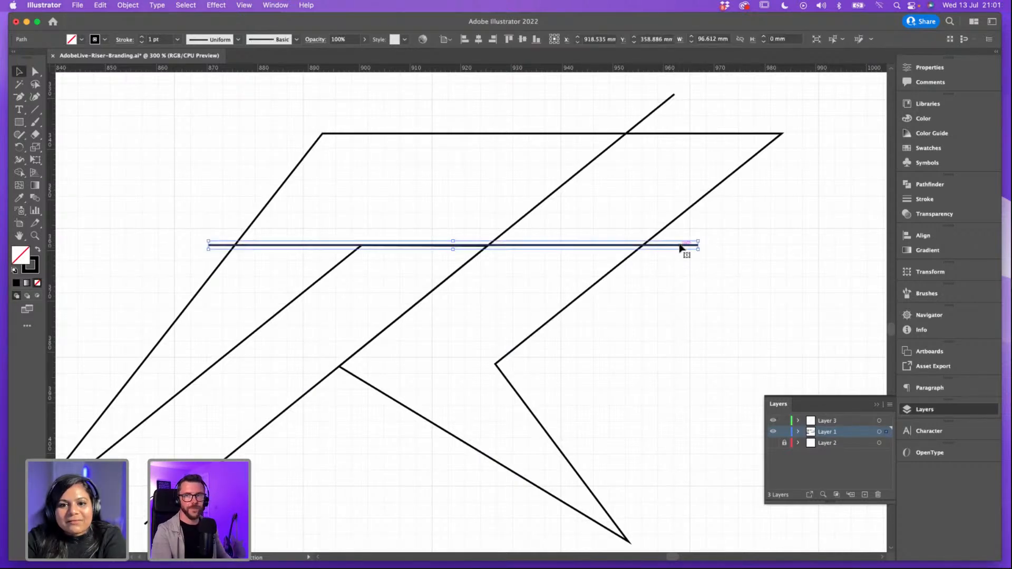
click(730, 258)
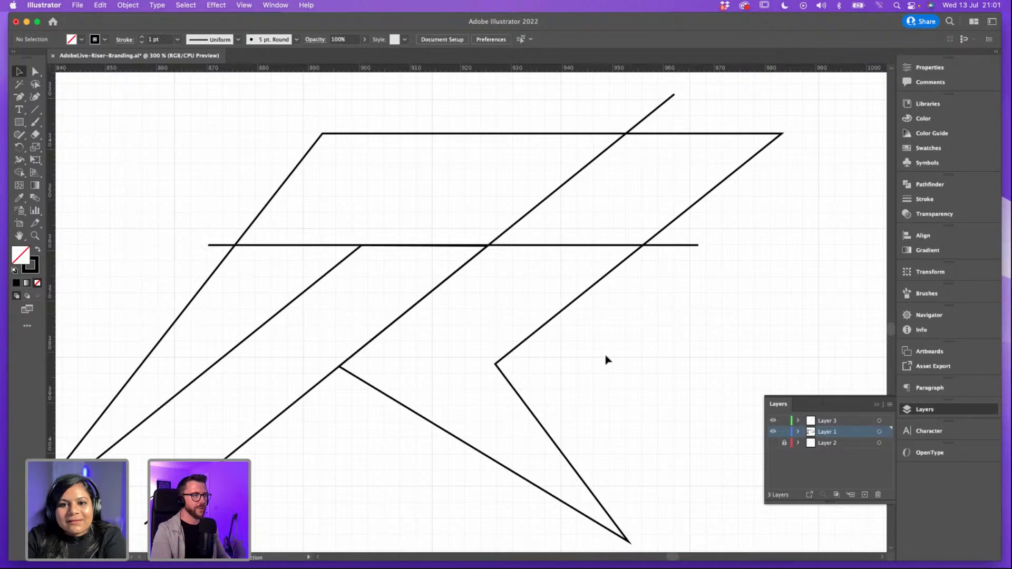
Step: Delete the horizontal construction line and place a horizontal ruler guide level with the corners where the R's leg begins
click(400, 247)
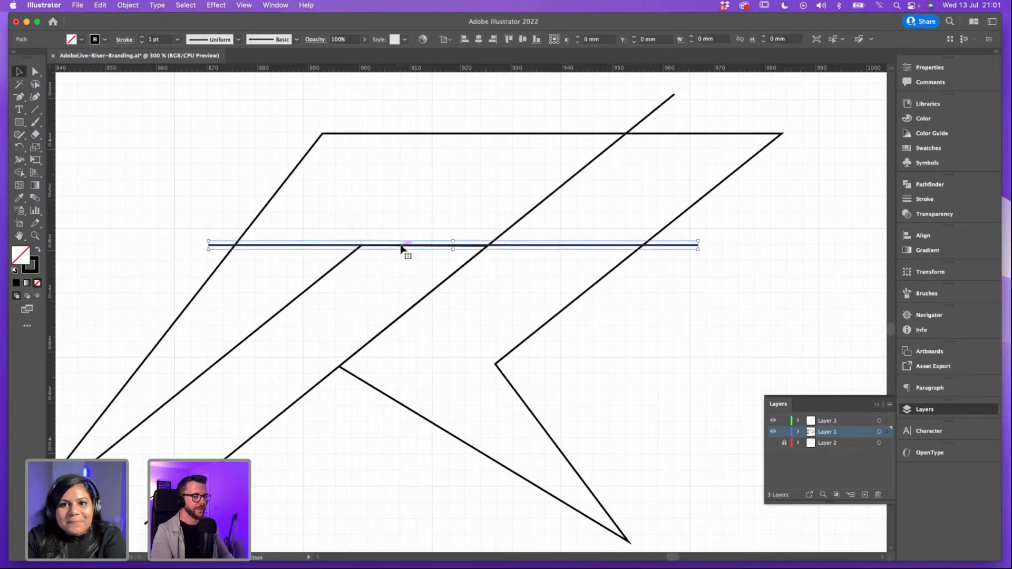
key(Delete)
drag(521, 70, 508, 368)
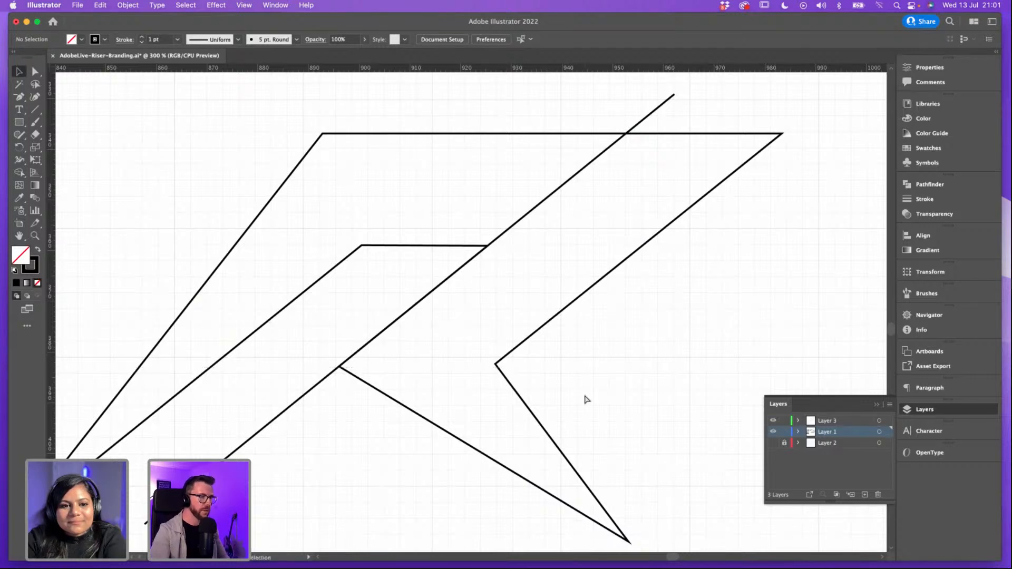
drag(583, 393, 580, 363)
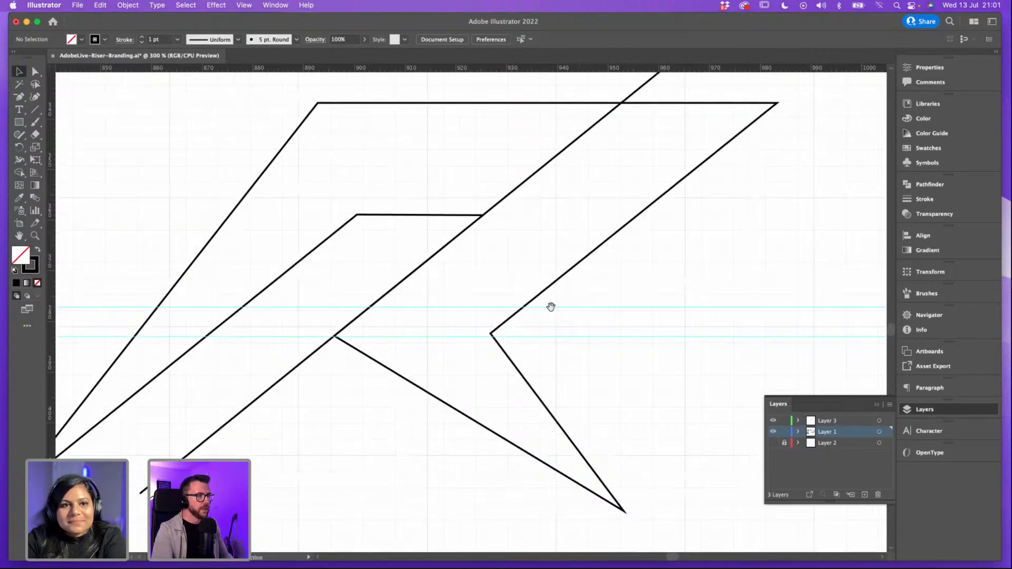
key(super+plus)
key(super+plus)
drag(401, 320, 404, 305)
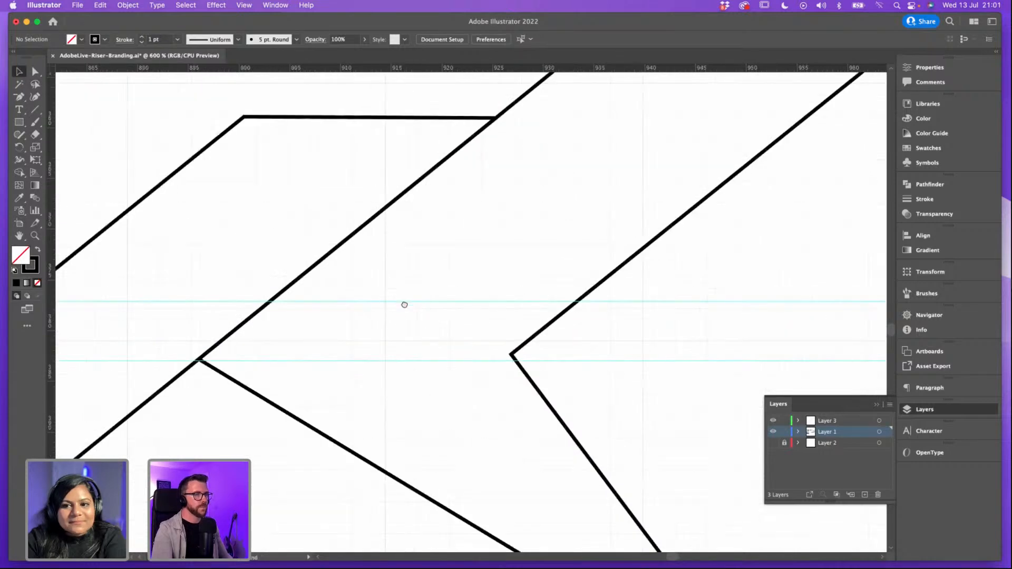
Step: Switch to Outline view, unlock the guides and align the lower horizontal guide with the leg's left corner, at about Y 382.84 mm
click(240, 5)
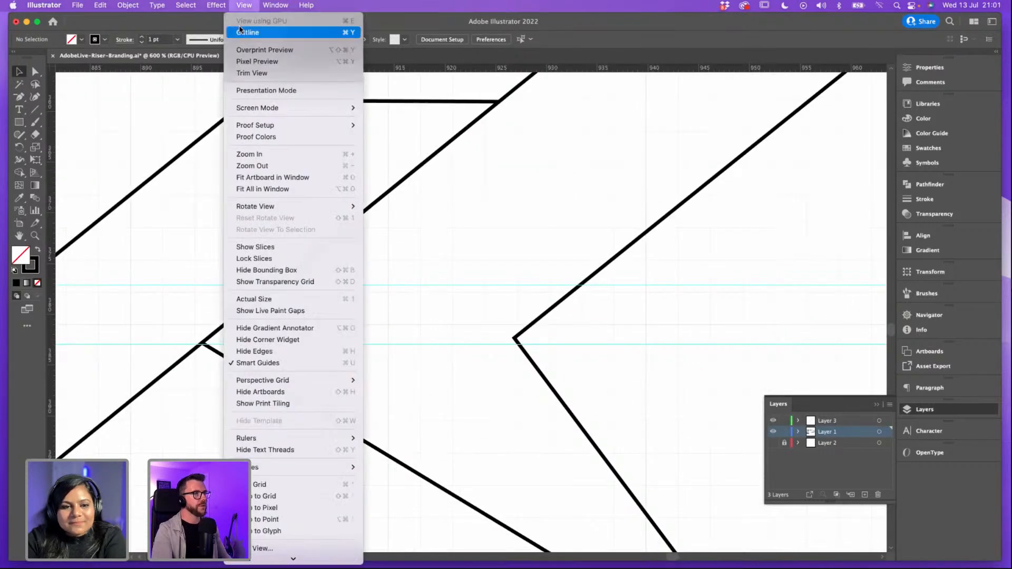
click(253, 32)
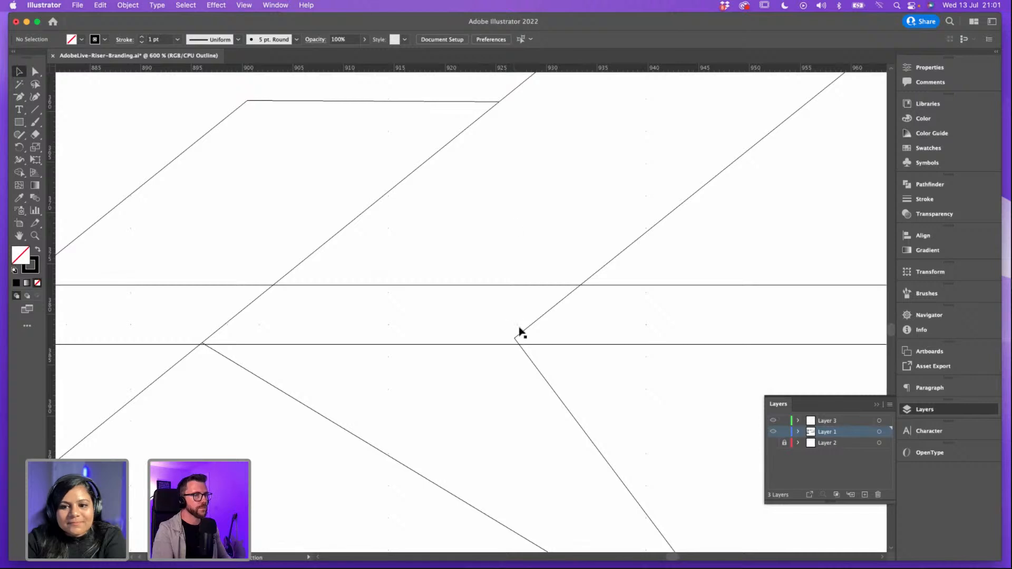
drag(461, 78, 384, 344)
right_click(416, 345)
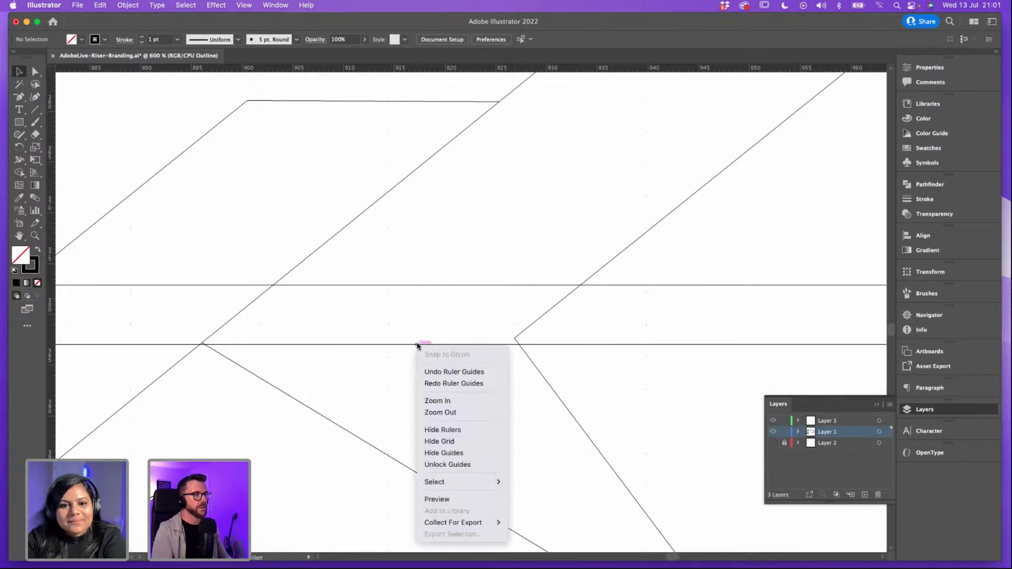
click(448, 465)
drag(285, 343, 547, 310)
key(super+plus)
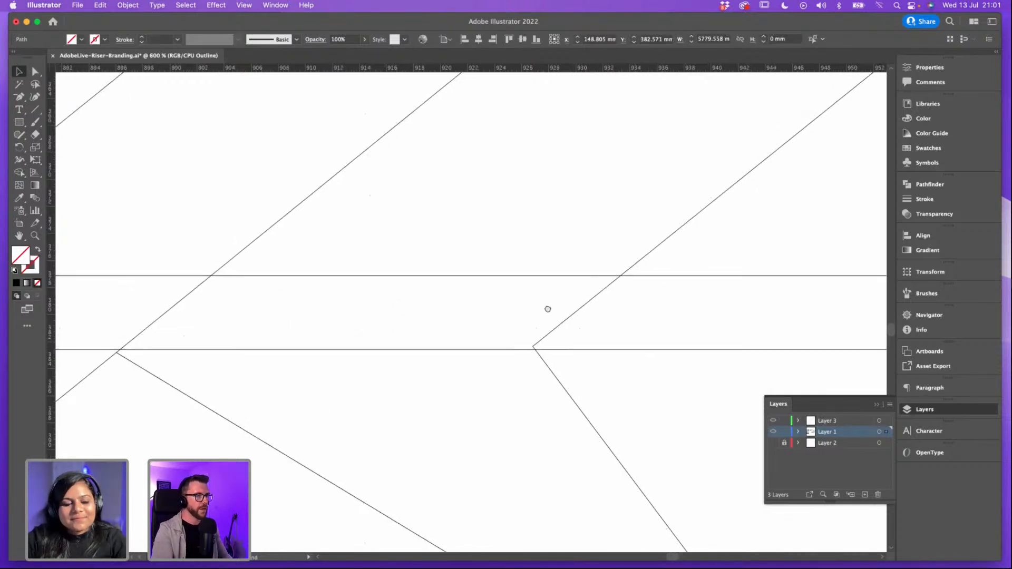
drag(400, 319, 398, 327)
scroll(402, 323, right, 5)
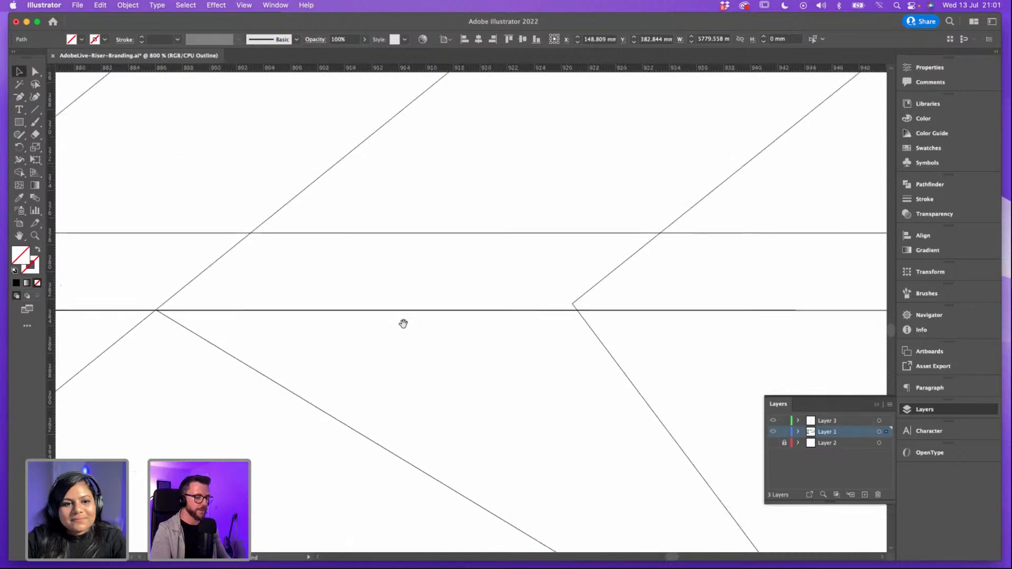
Step: Add a vertical ruler guide through the R's right-hand notch corner, at about X 926.95 mm
key(super+minus)
drag(427, 285, 413, 324)
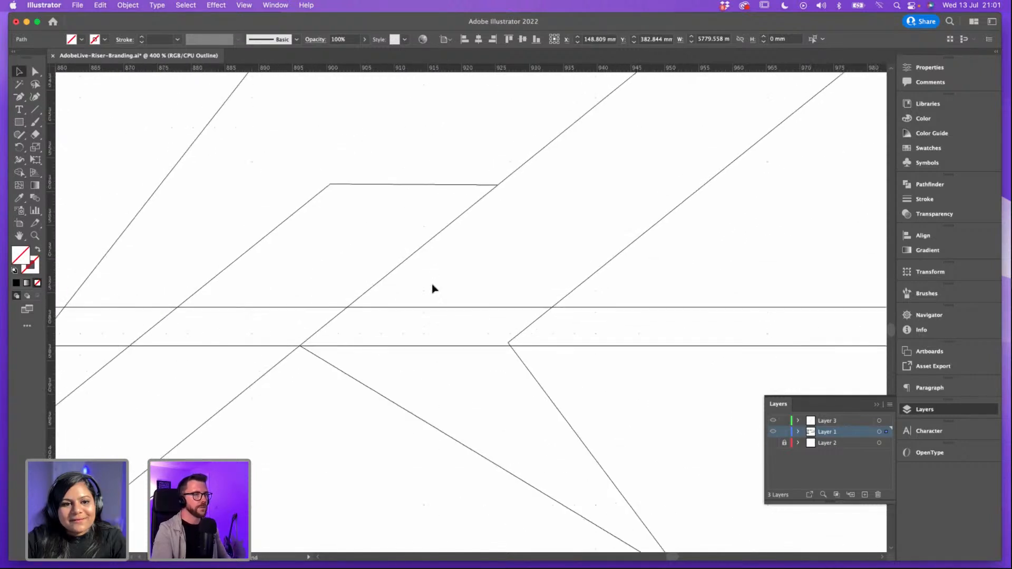
scroll(402, 188, up, 5)
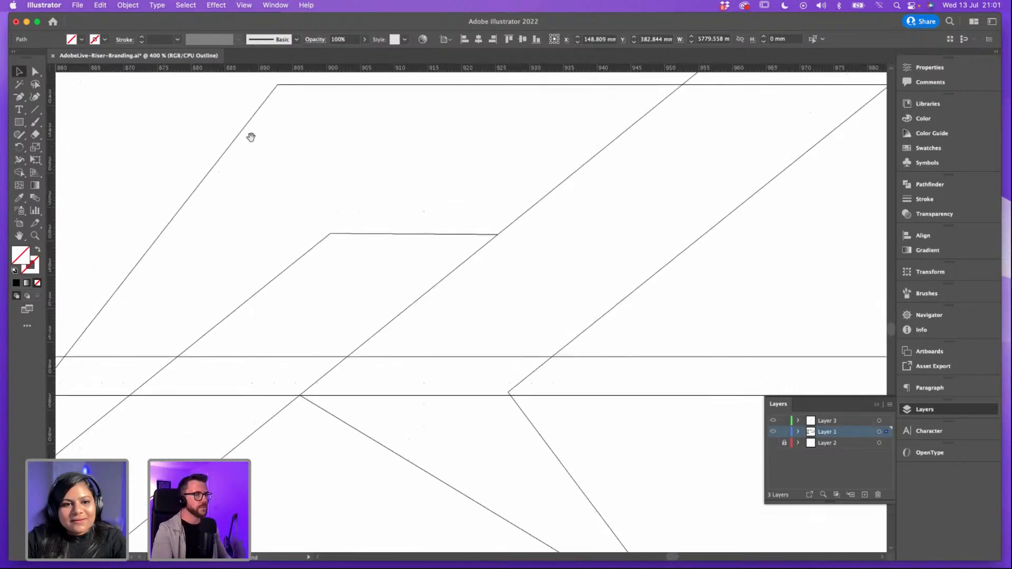
drag(51, 248, 509, 279)
click(554, 330)
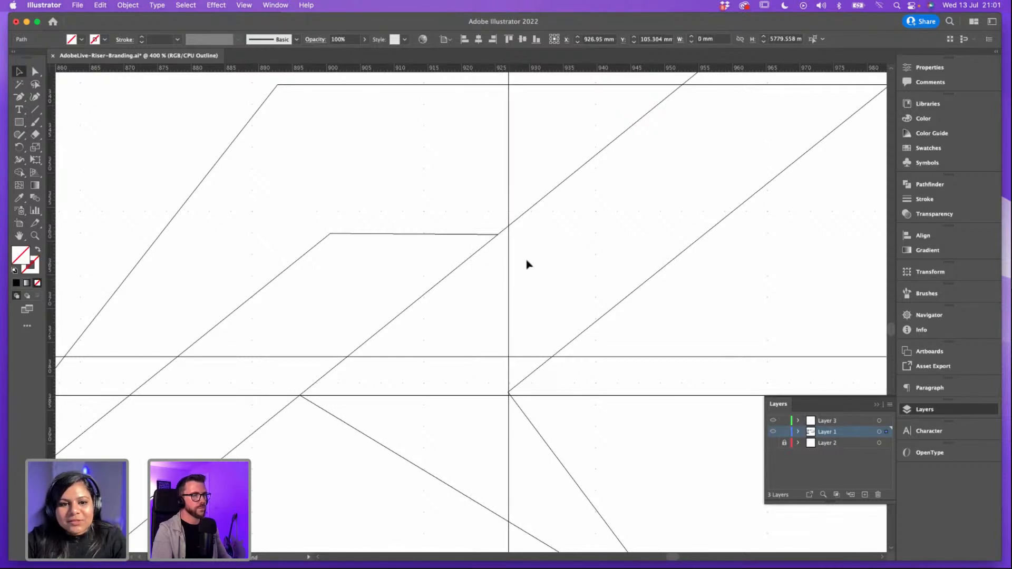
Step: Lock the guides and move the R's right-hand notch anchor point down to the intersection of the vertical and lower horizontal guides
scroll(526, 264, down, 3)
scroll(527, 264, right, 1)
key(a)
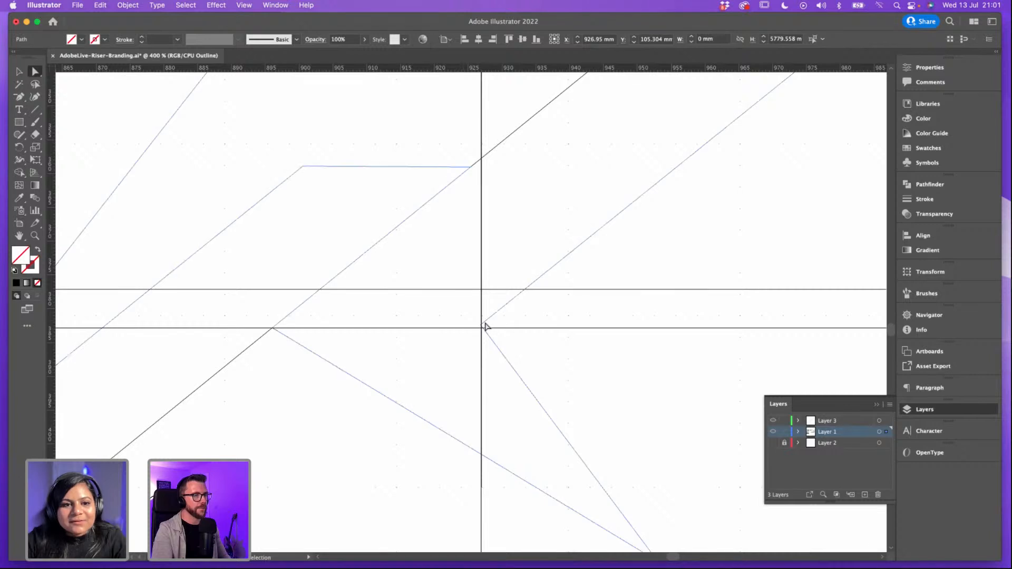
click(483, 326)
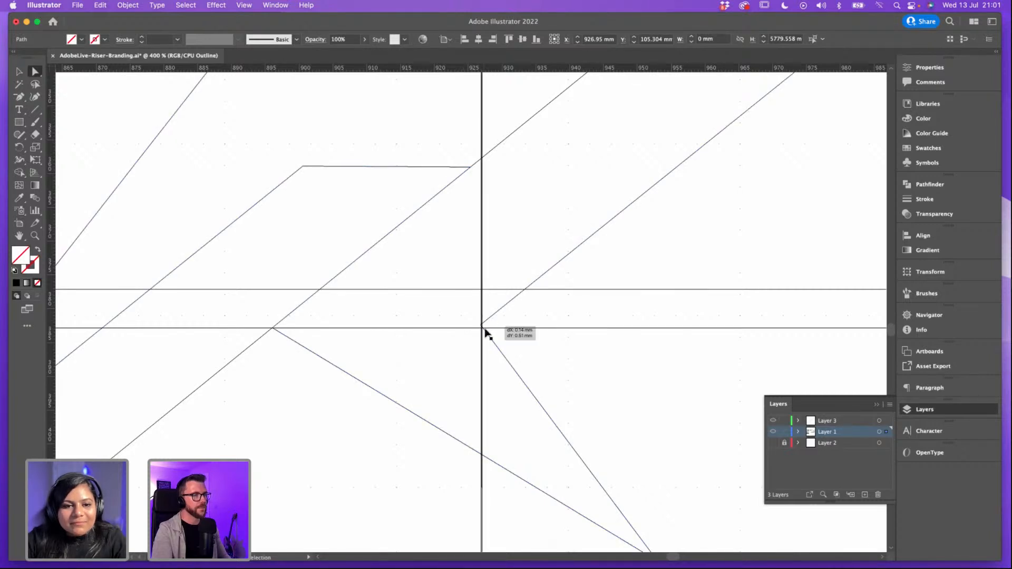
scroll(482, 279, up, 3)
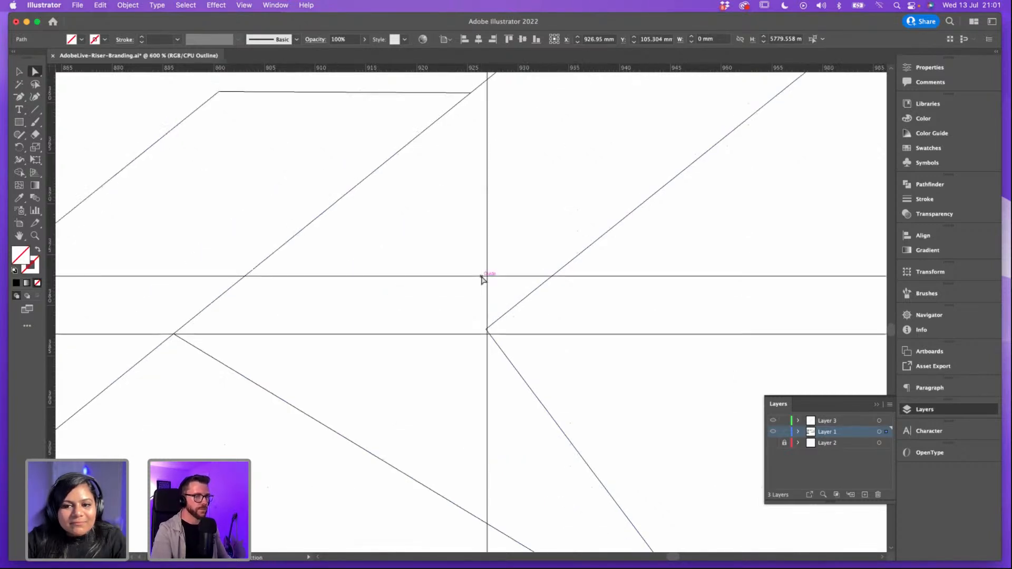
right_click(492, 232)
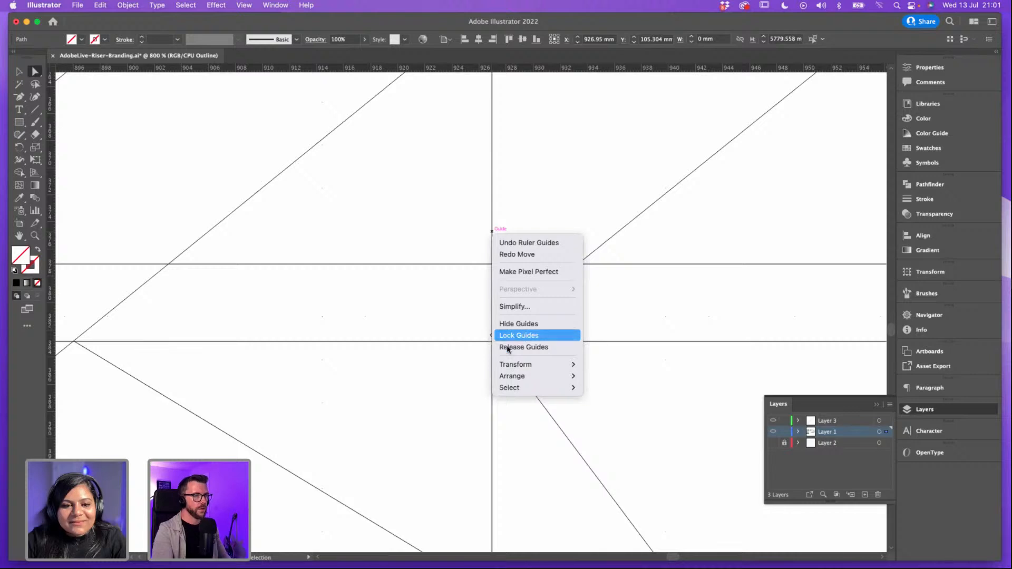
click(506, 338)
drag(492, 337, 493, 342)
click(520, 355)
Step: Switch the artwork from Outline view back to Preview
scroll(546, 359, down, 5)
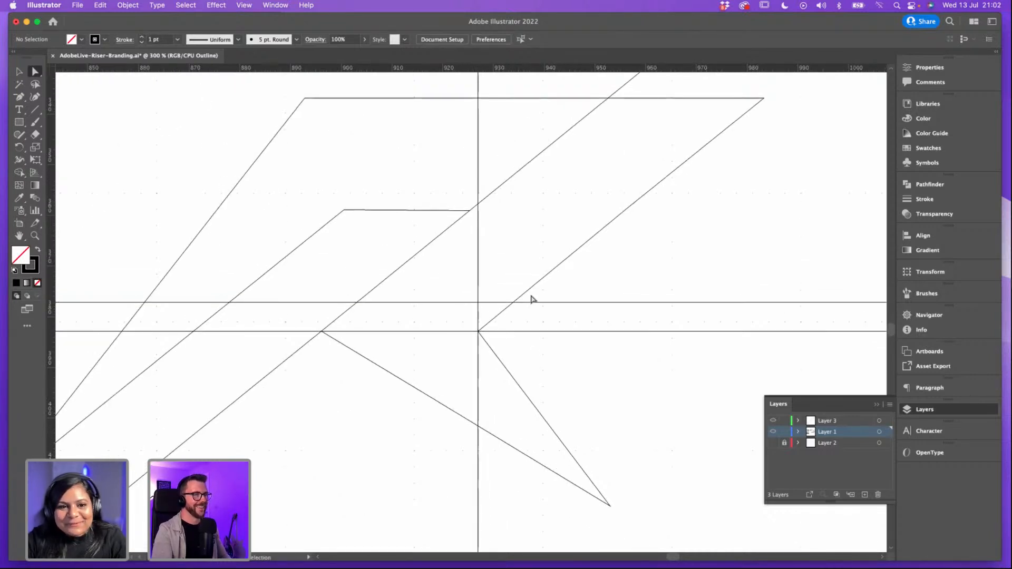
key(v)
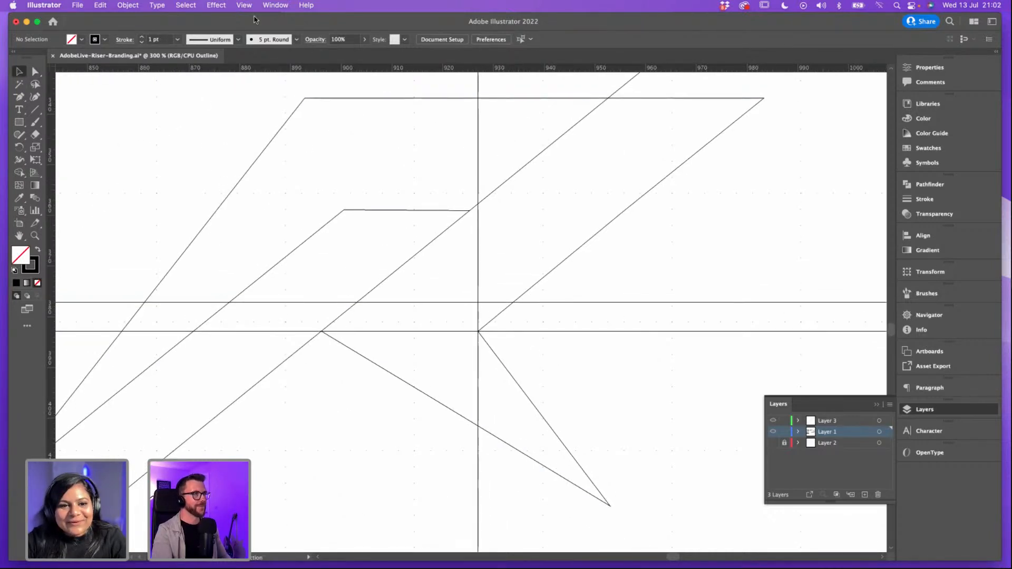
click(246, 6)
click(251, 32)
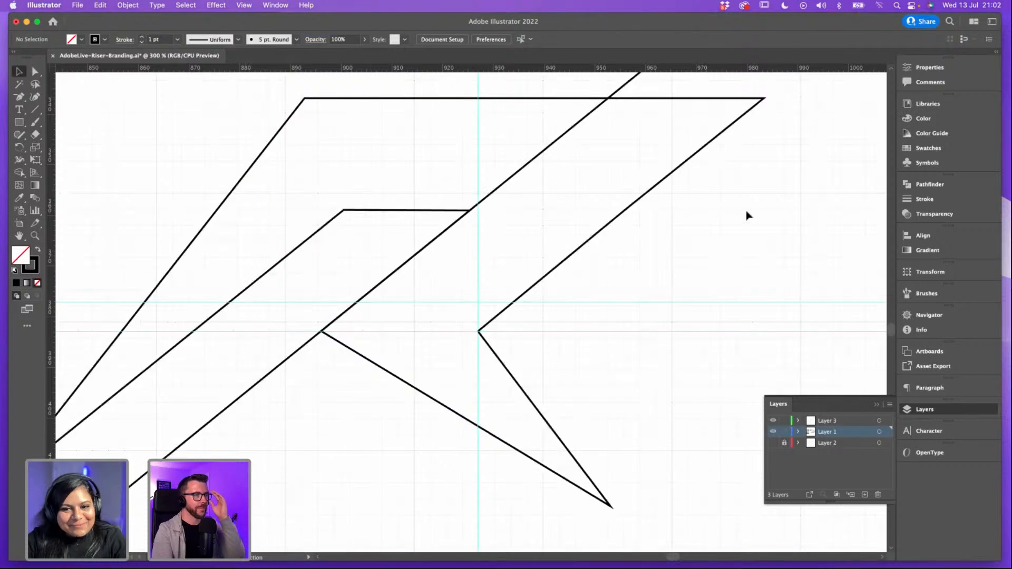
click(283, 364)
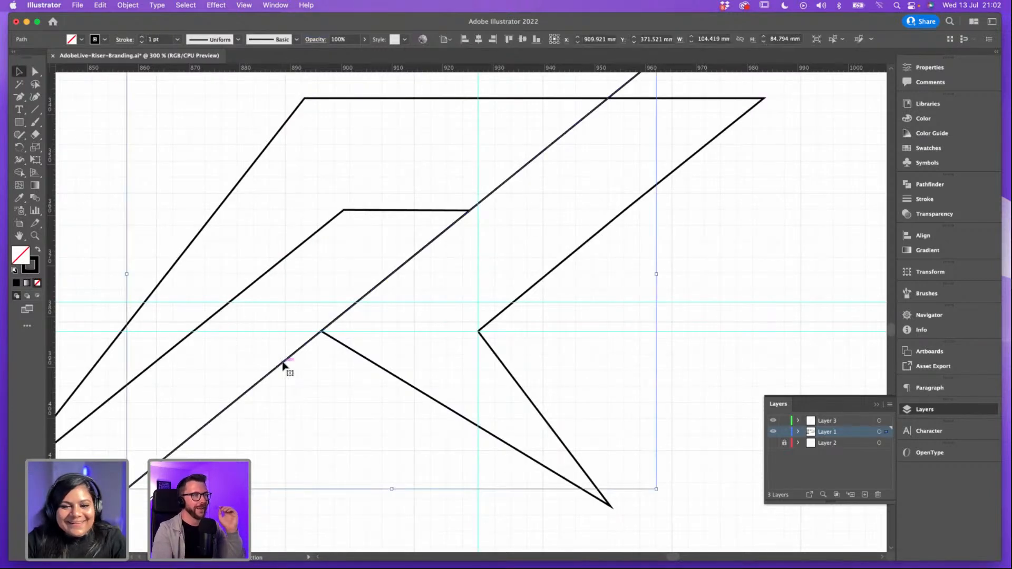
key(Delete)
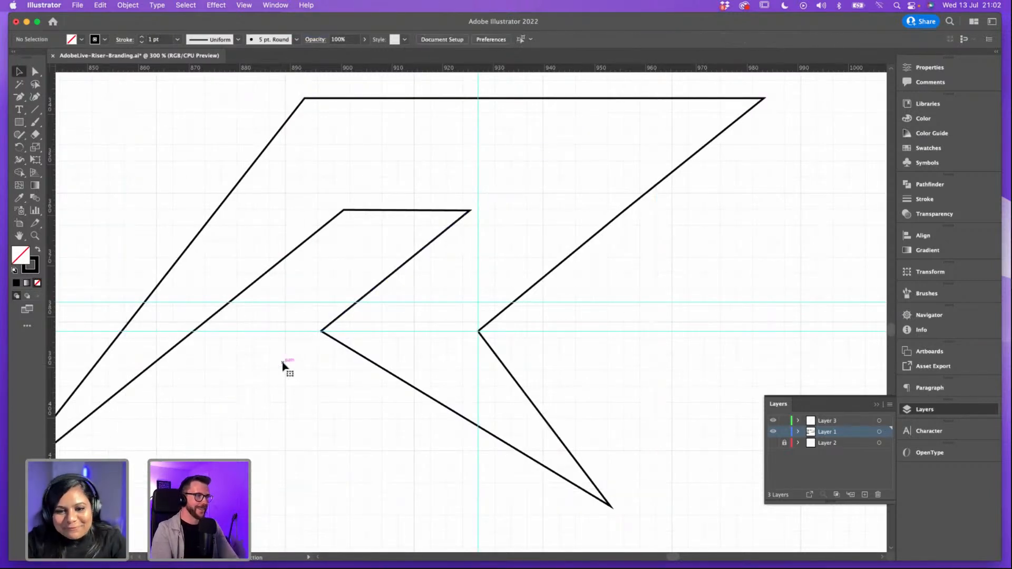
key(super+z)
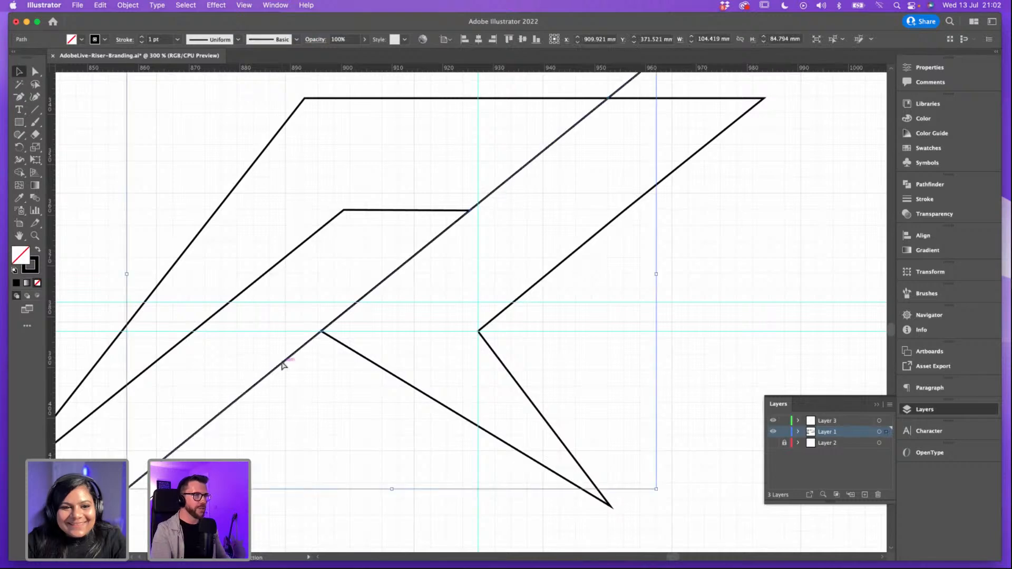
Step: Overlay copies of the diagonal construction line on the R's outer right edge and the cutout's long edge to compare angles, and remove them
drag(525, 166, 683, 162)
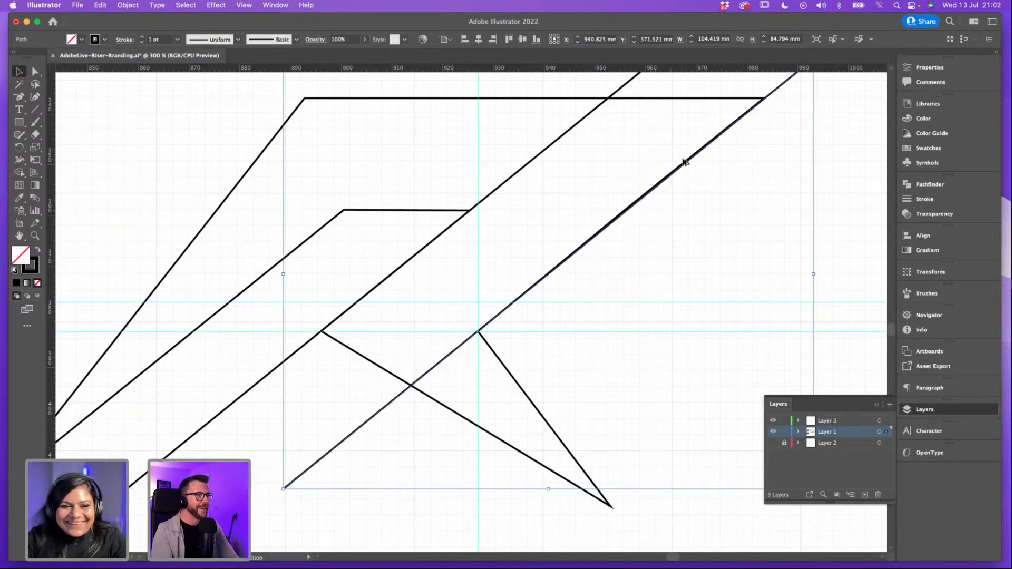
drag(399, 399, 254, 312)
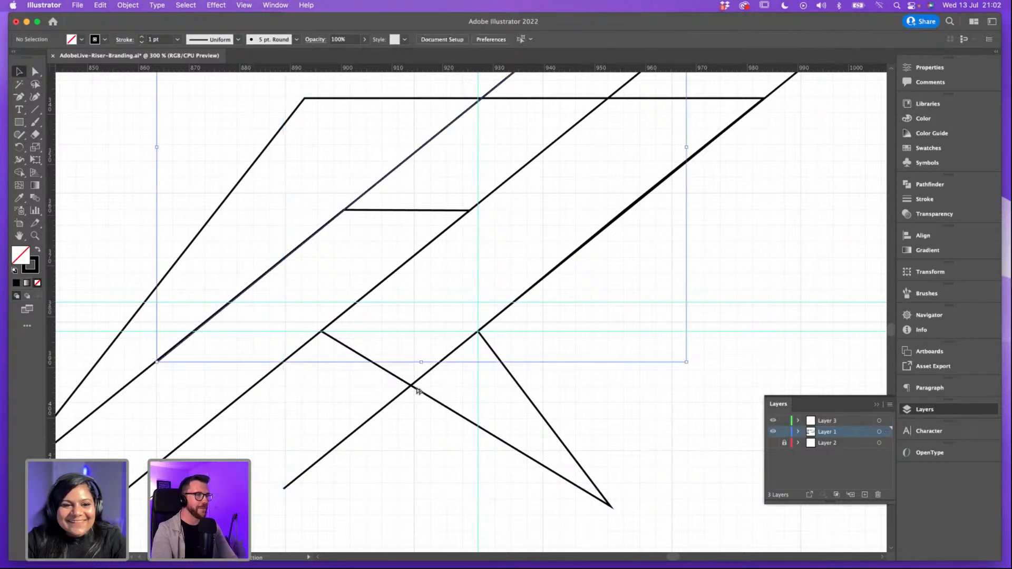
key(super+z)
click(399, 399)
key(Delete)
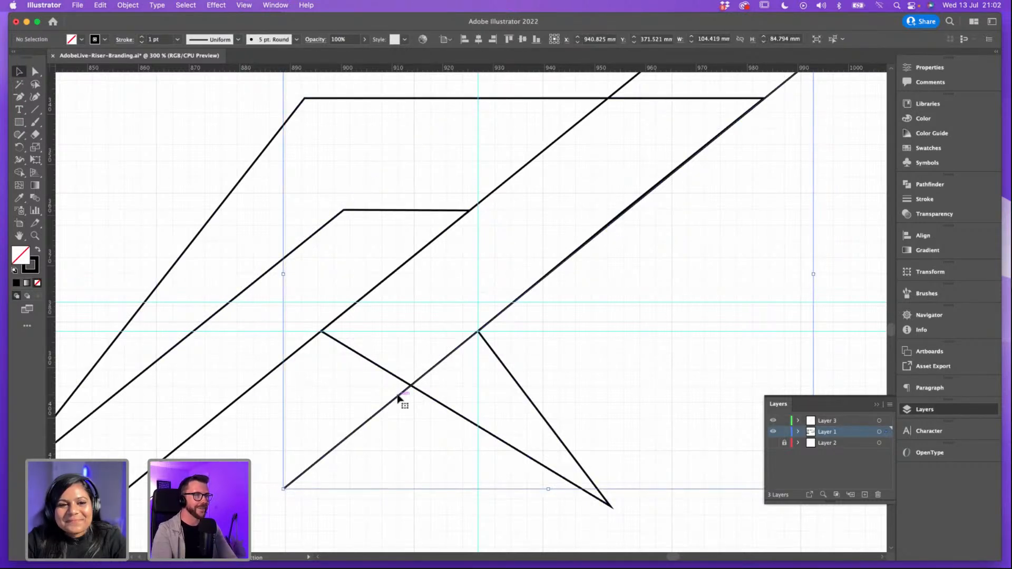
Step: Delete the original diagonal construction line running through the cutout's right edge
click(295, 354)
key(Delete)
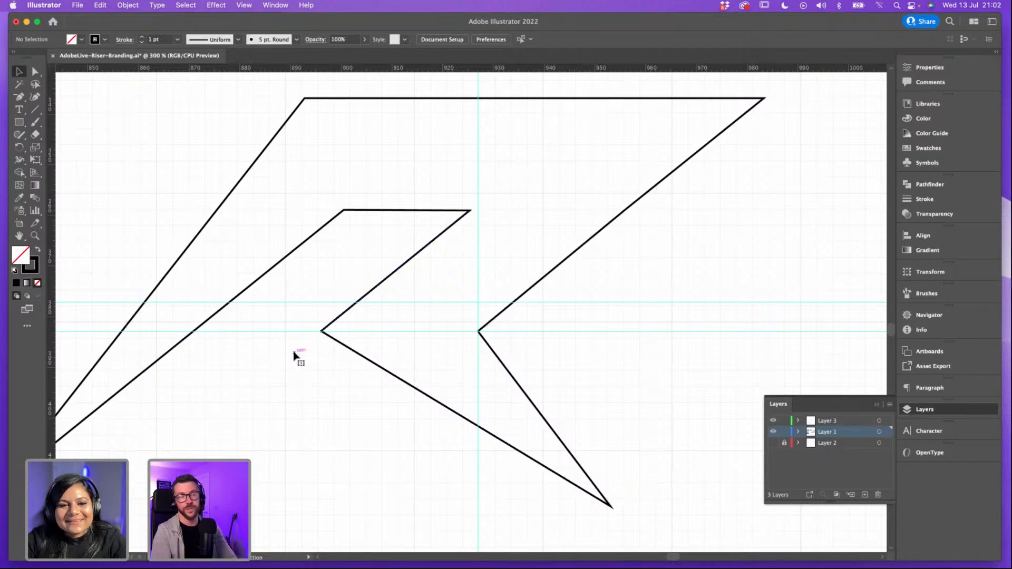
key(super+minus)
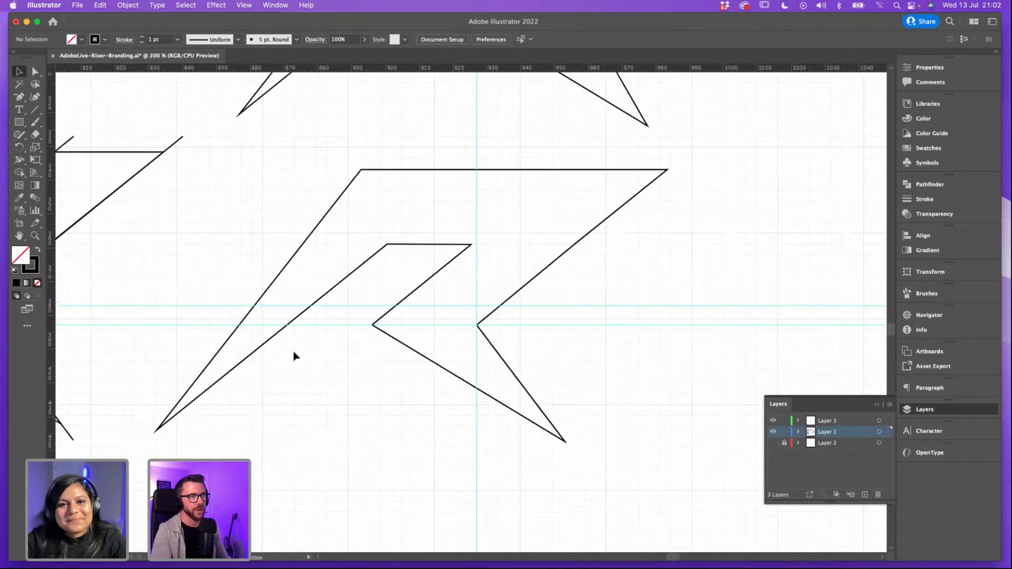
drag(368, 306, 361, 329)
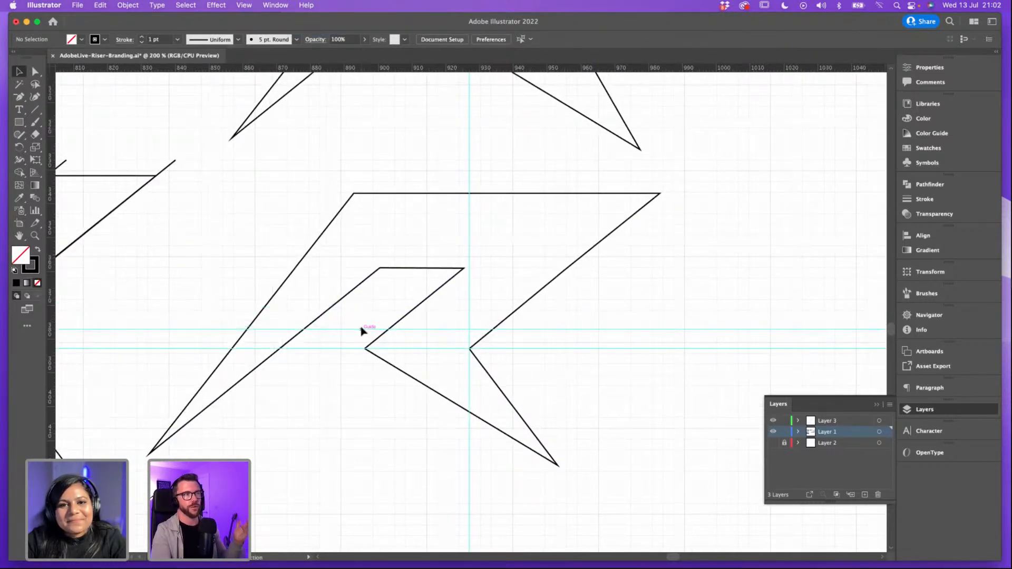
Step: Hide the guides and the grid around the R outlines
scroll(354, 303, down, 3)
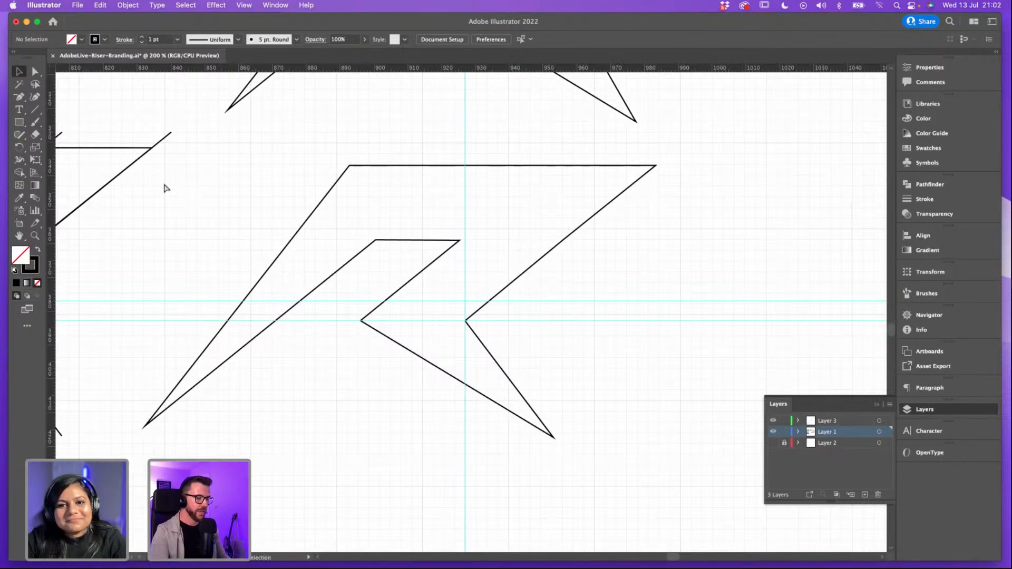
key(super+minus)
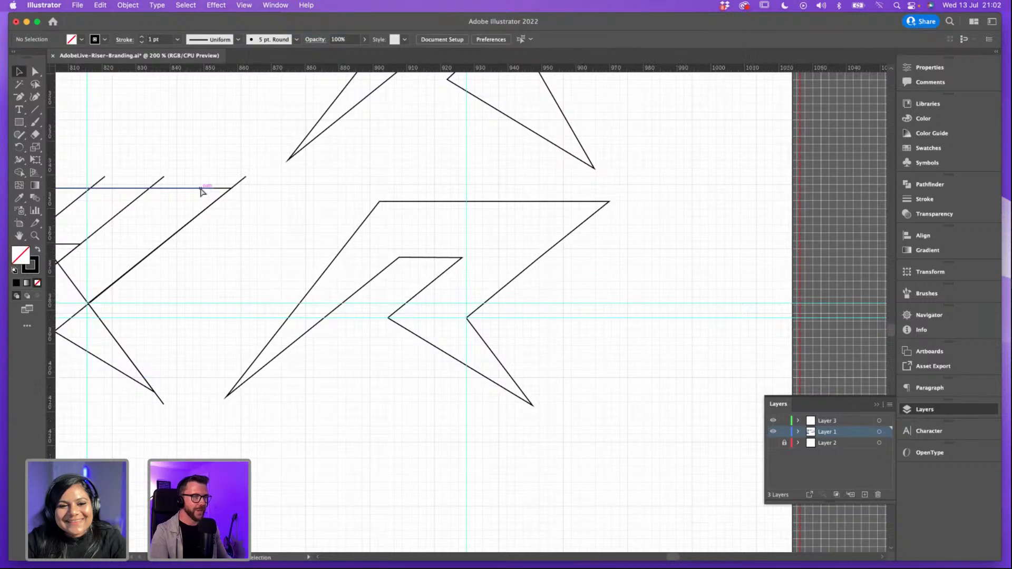
key(super+equal)
scroll(271, 221, down, 4)
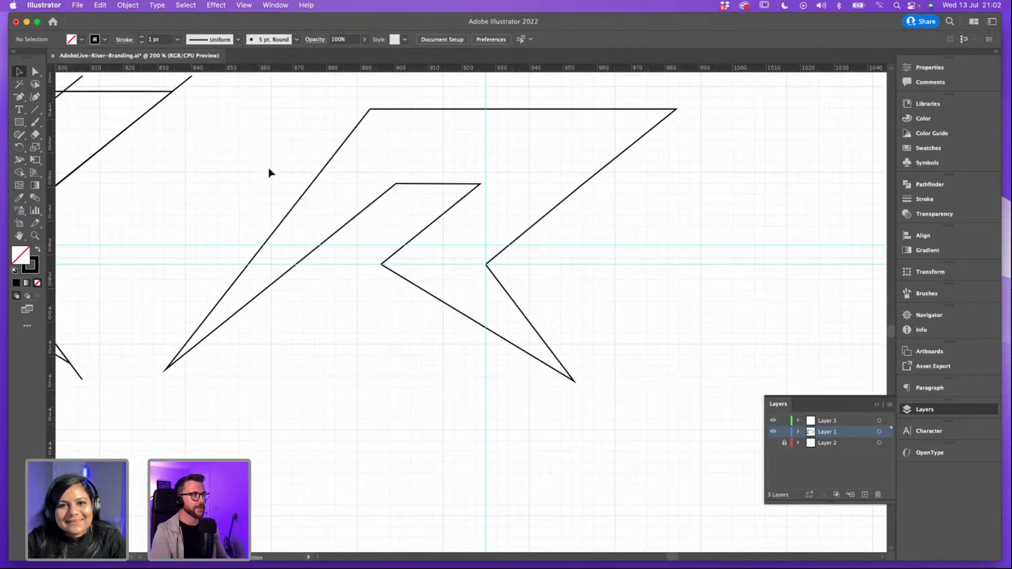
scroll(248, 179, up, 2)
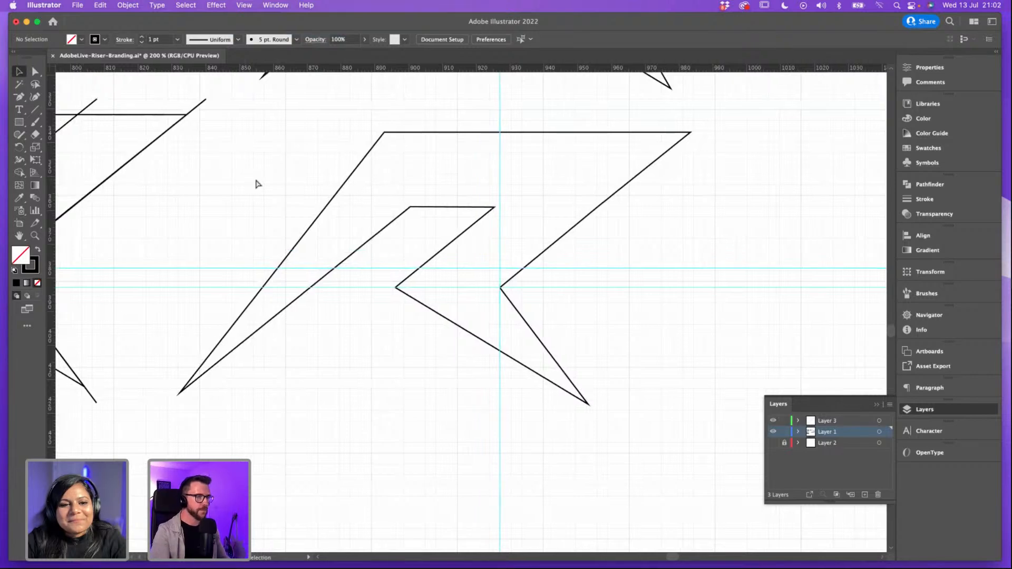
key(super+minus)
key(super+minus)
scroll(524, 289, up, 2)
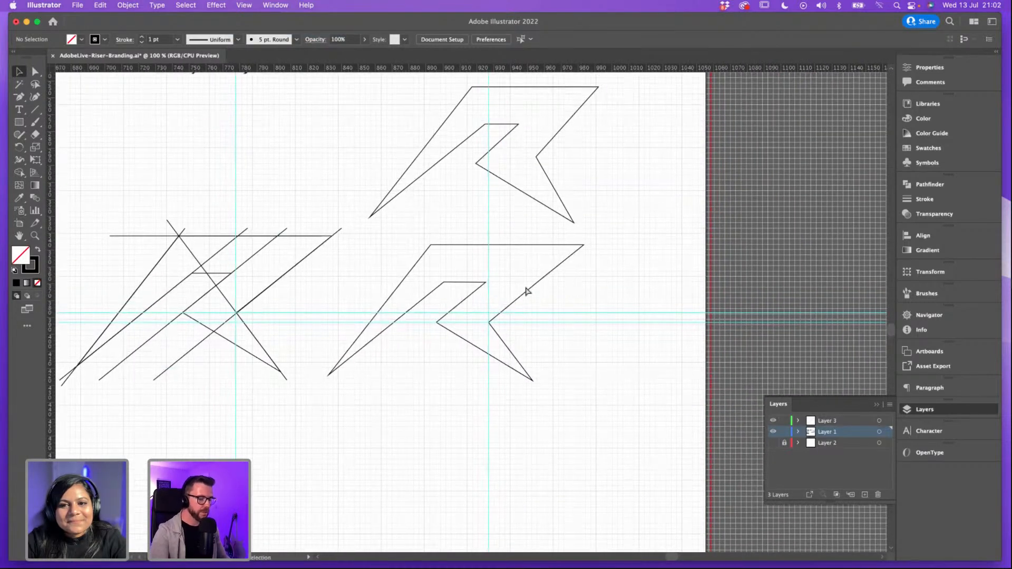
key(super+semicolon)
key(super+apostrophe)
Step: Place a copy of the refined R outline in the empty artboard area below the row of outlines
click(527, 290)
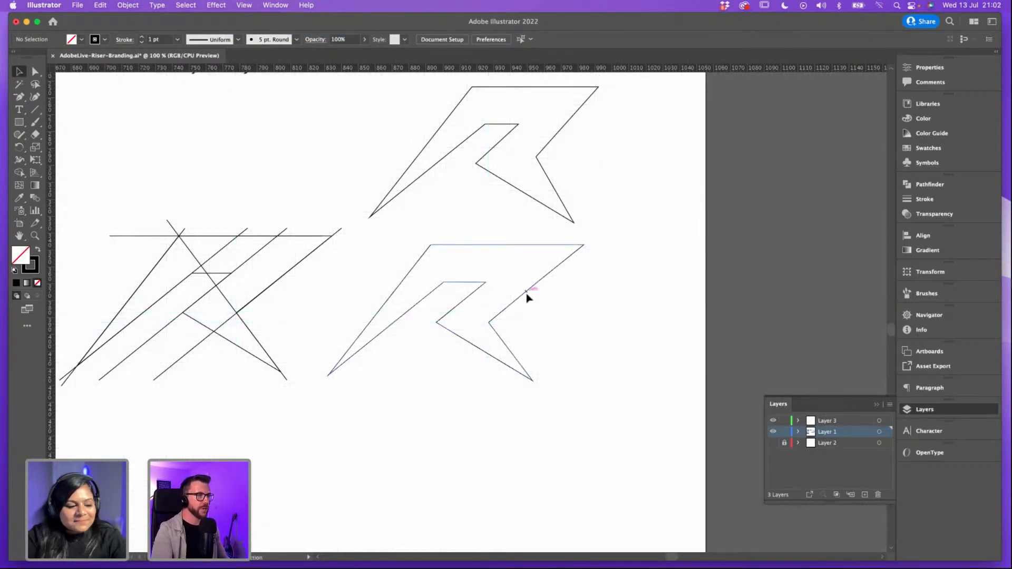
scroll(580, 269, left, 3)
scroll(580, 269, down, 2)
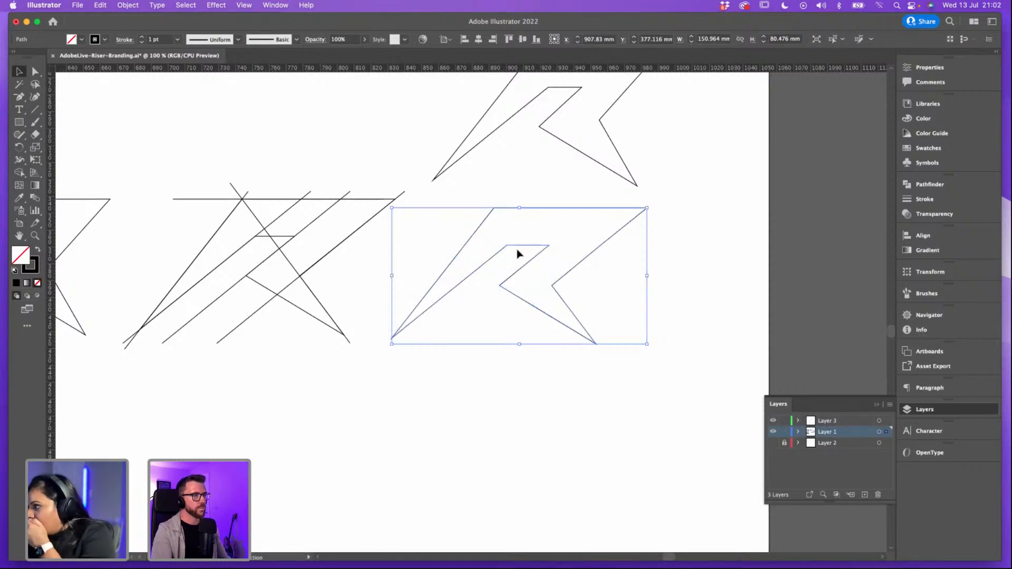
drag(491, 276, 639, 239)
key(super+minus)
key(super+minus)
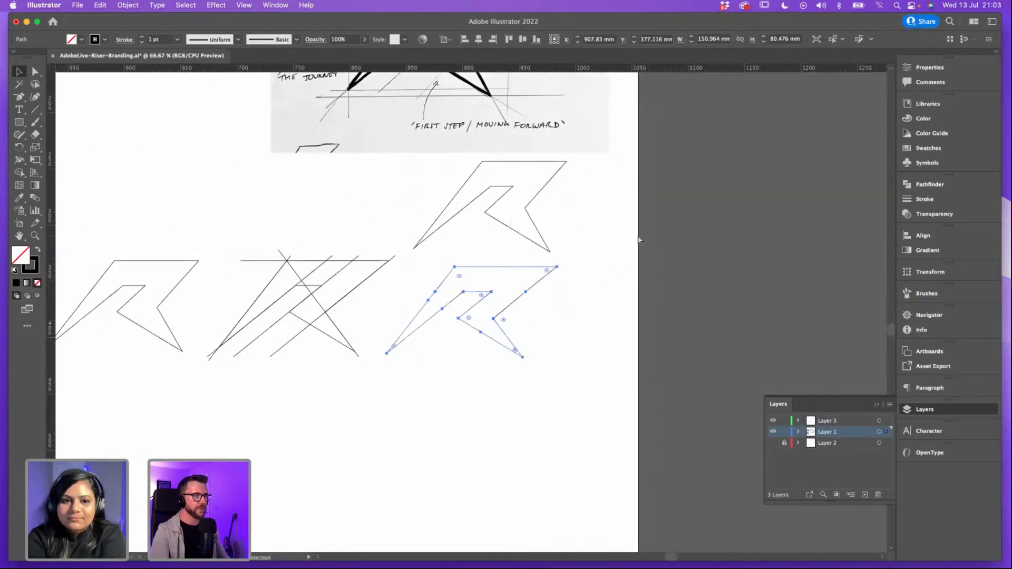
key(super+minus)
key(super+minus)
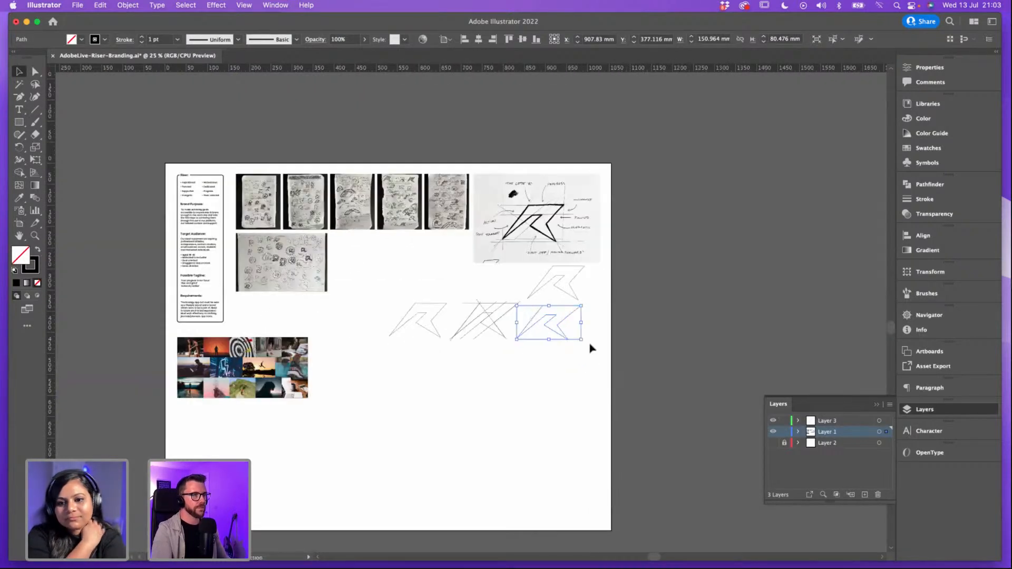
click(602, 362)
drag(562, 331, 415, 393)
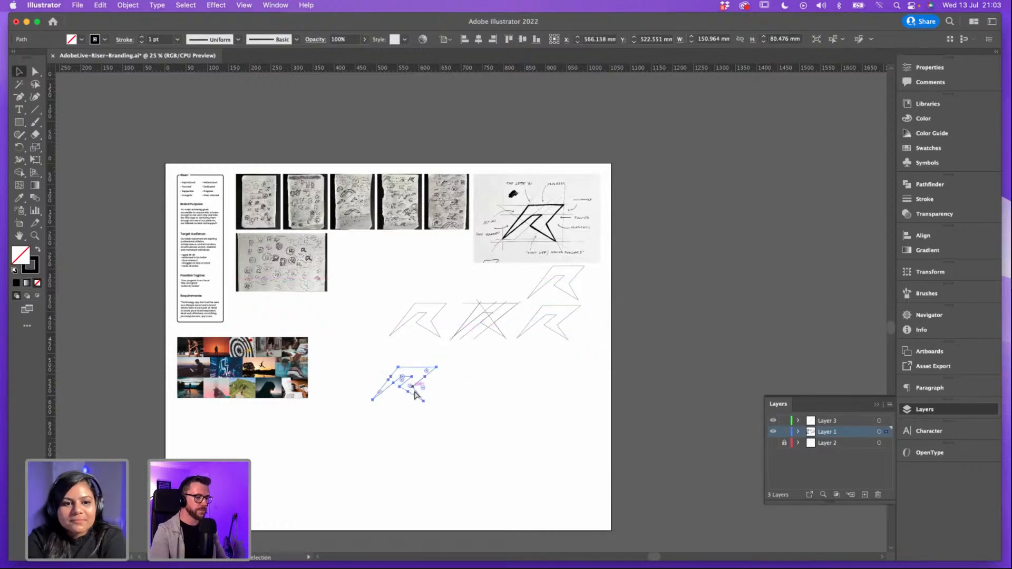
Step: Swap the copied R's fill and stroke to make it solid black with no stroke
key(super+plus)
key(super+plus)
key(super+plus)
key(super+plus)
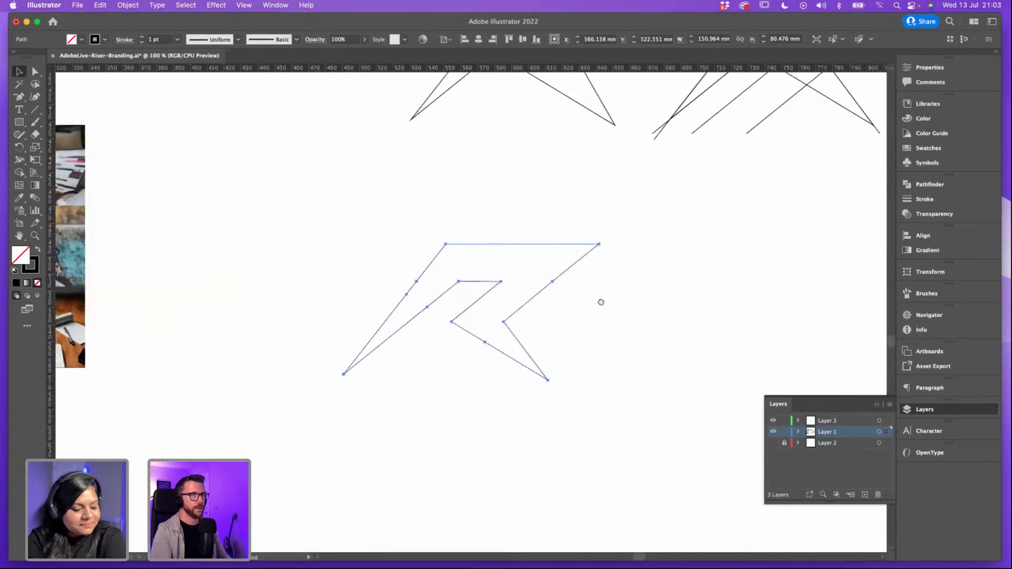
key(super+plus)
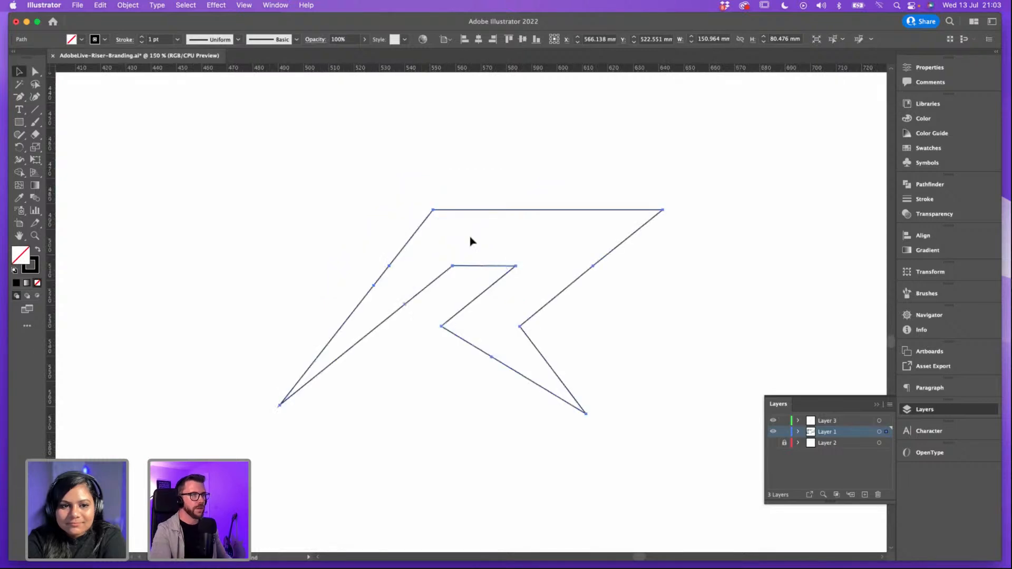
click(674, 165)
click(565, 291)
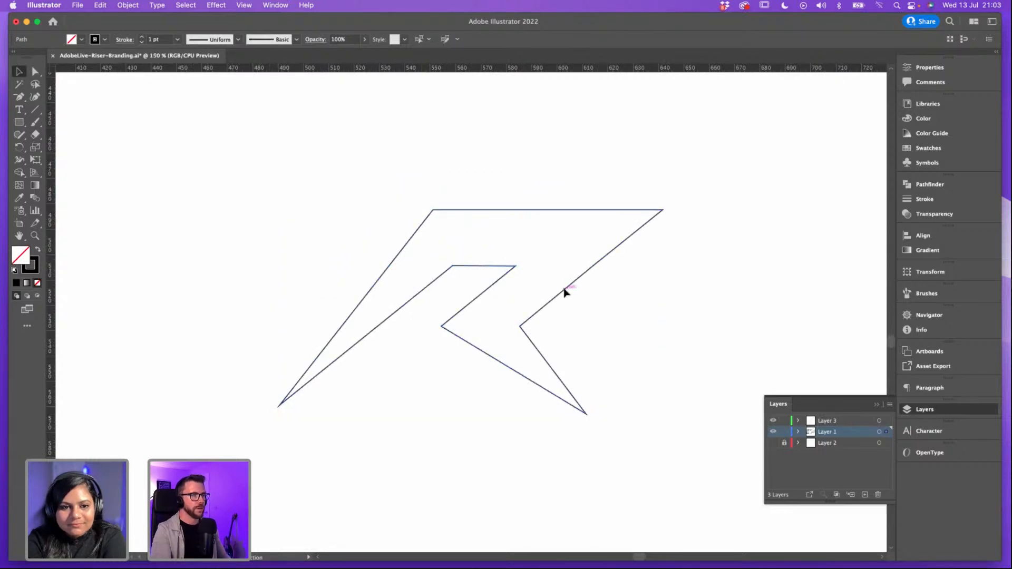
click(37, 251)
click(382, 153)
drag(637, 167, 599, 155)
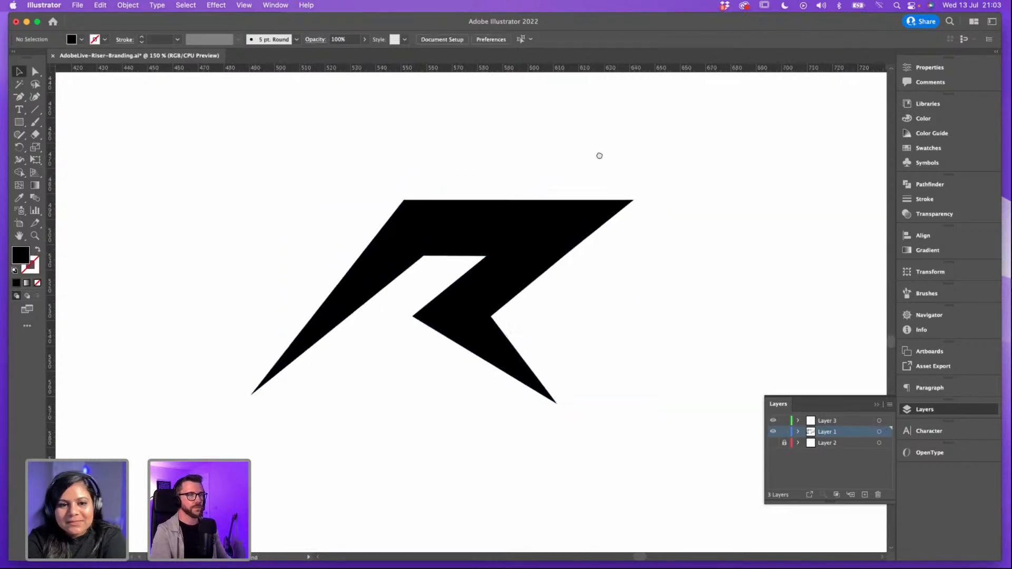
Step: Show the grid again and review the solid black R at smaller and larger sizes
key(super+apostrophe)
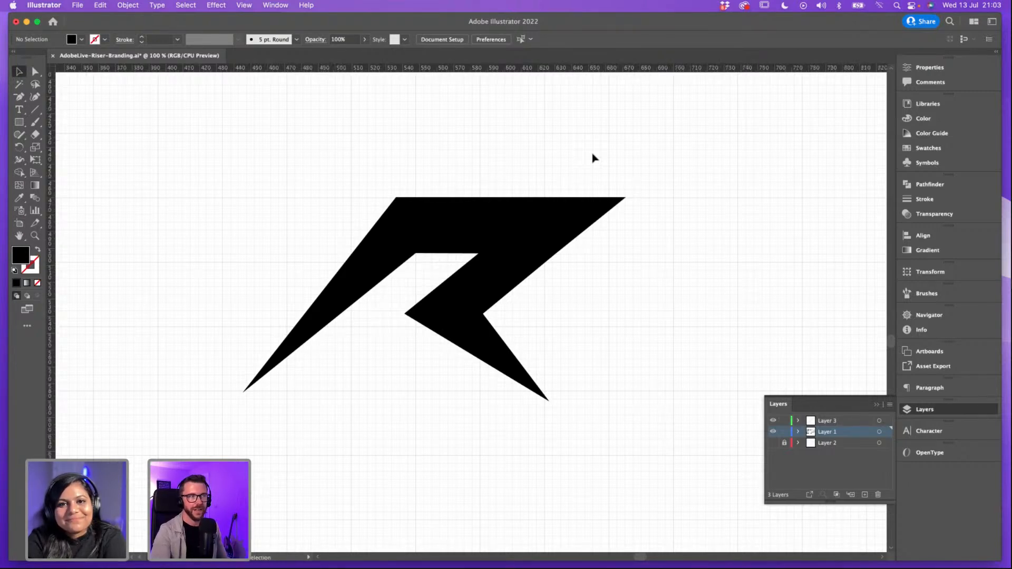
key(super+minus)
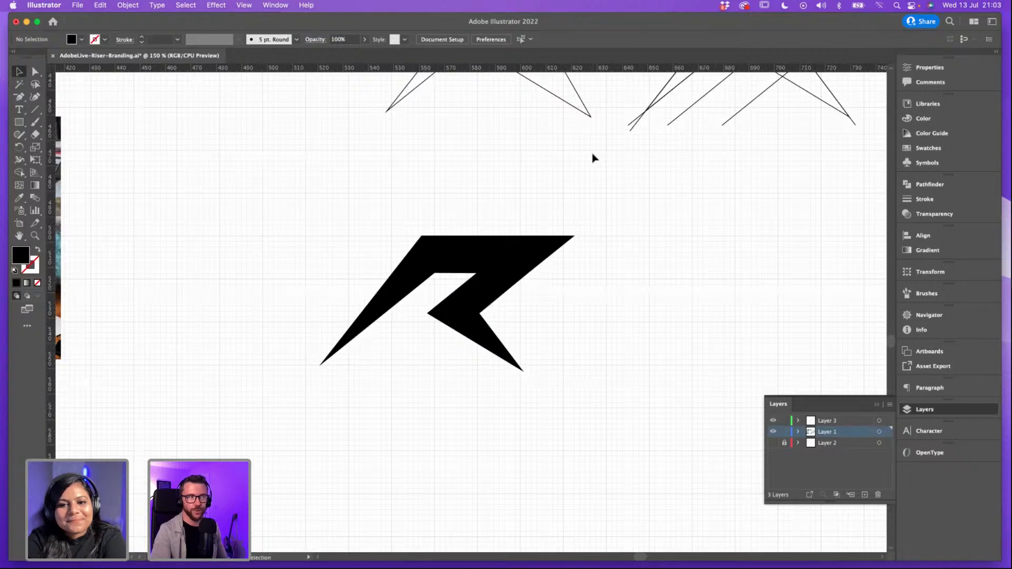
key(super+equal)
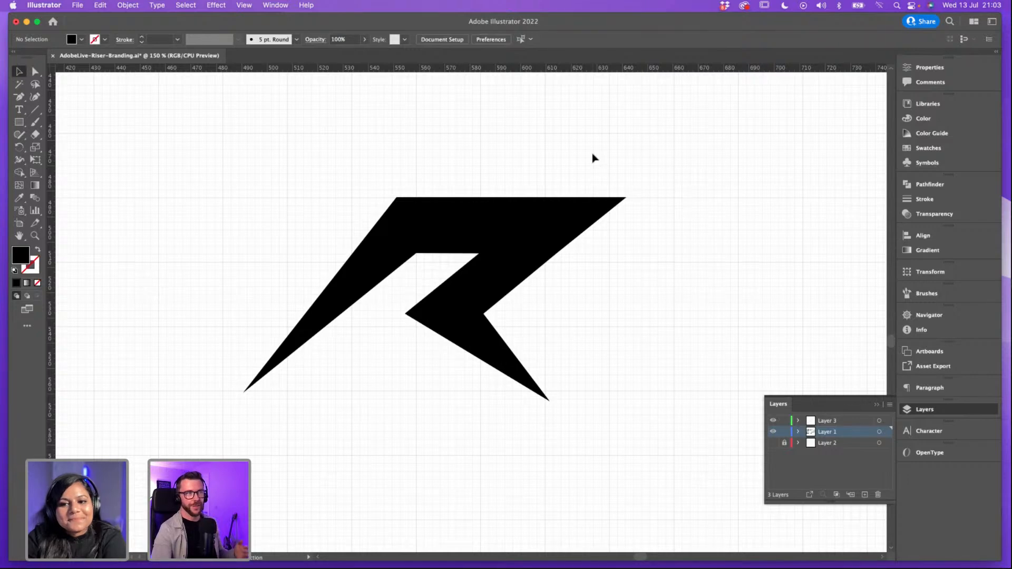
key(super+minus)
key(super+minus)
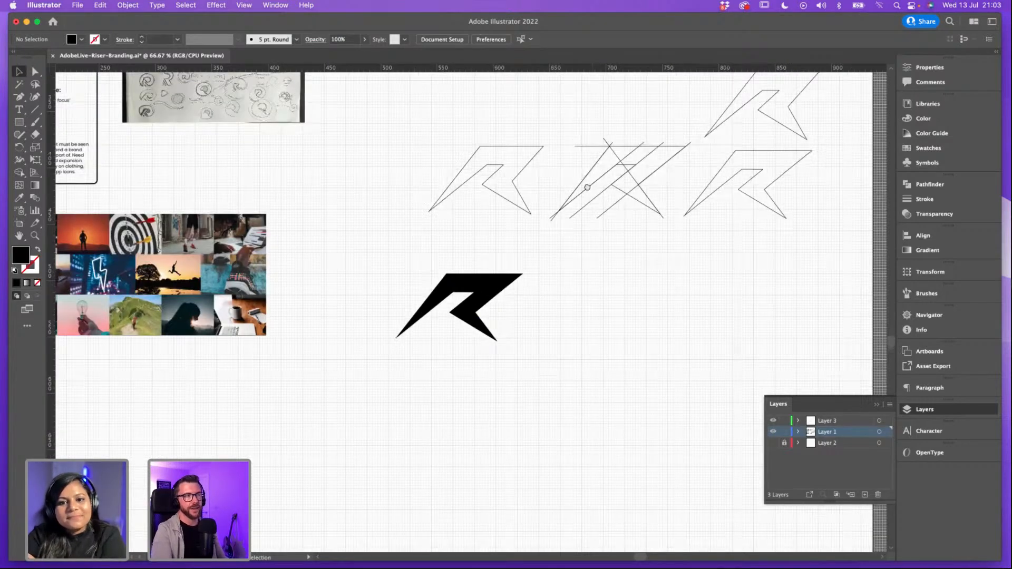
key(super+plus)
Step: Draw a rectangle about 151 x 28 mm across the lower tips of the black R
click(539, 234)
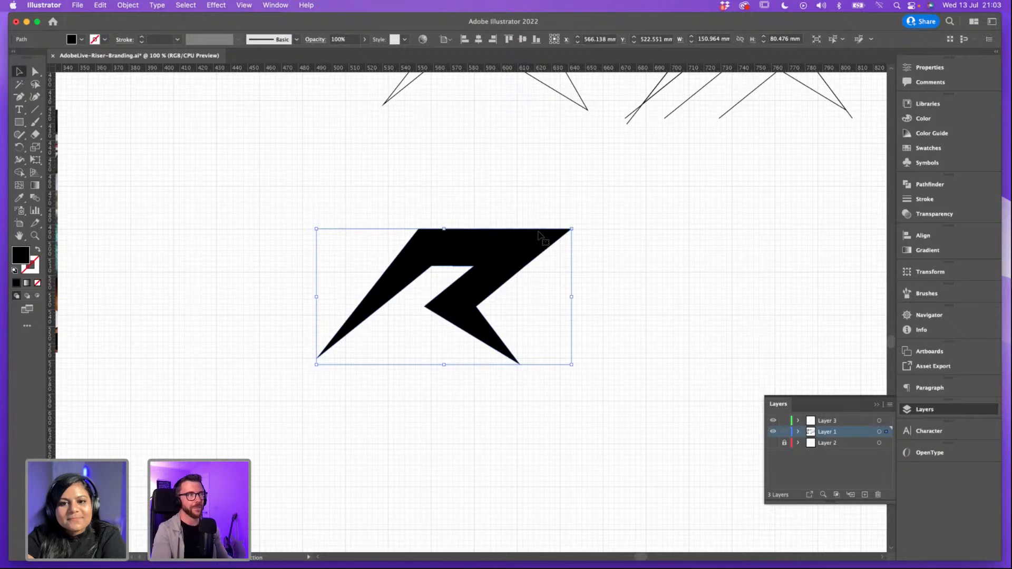
click(19, 122)
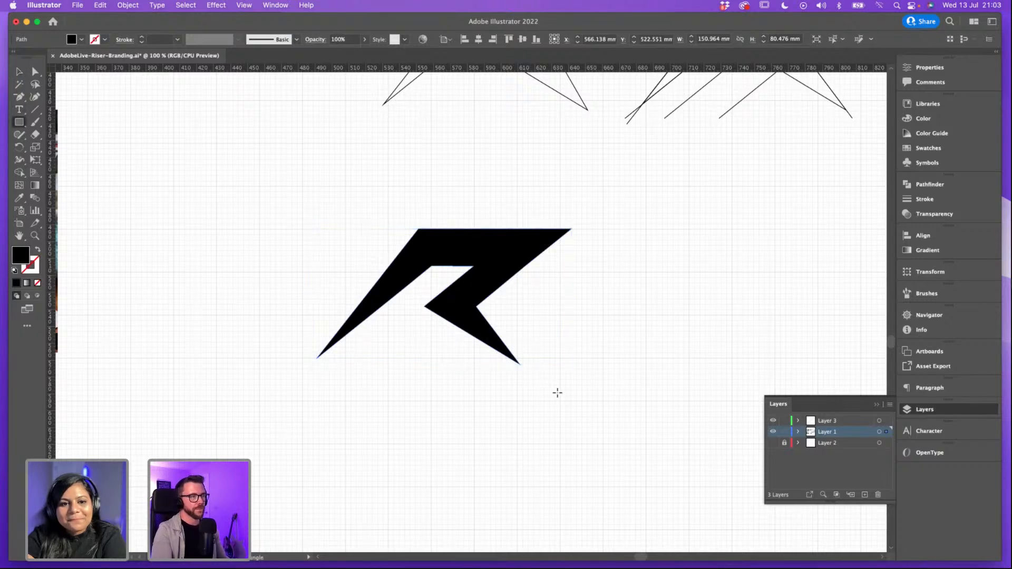
drag(558, 392, 302, 344)
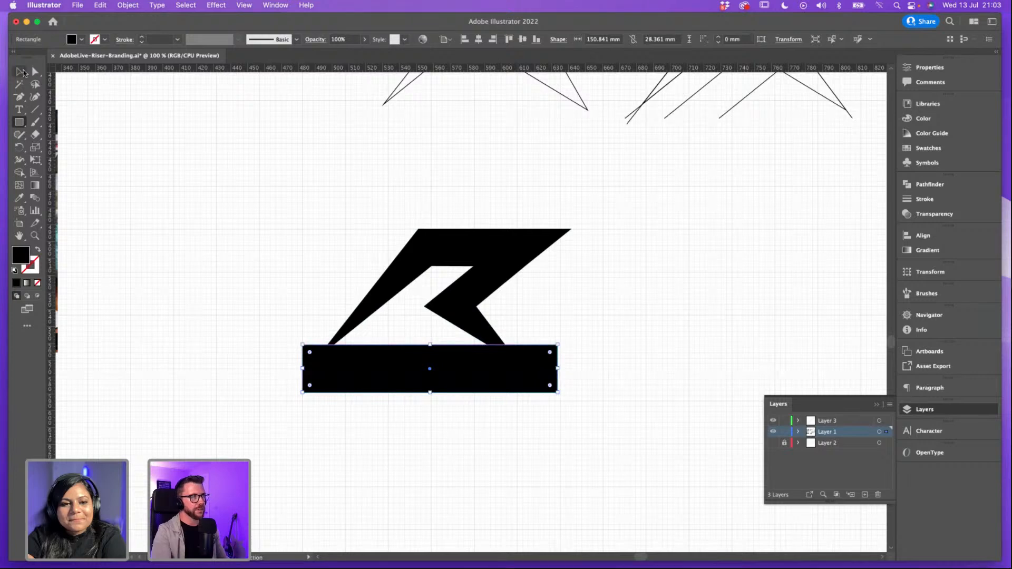
click(21, 71)
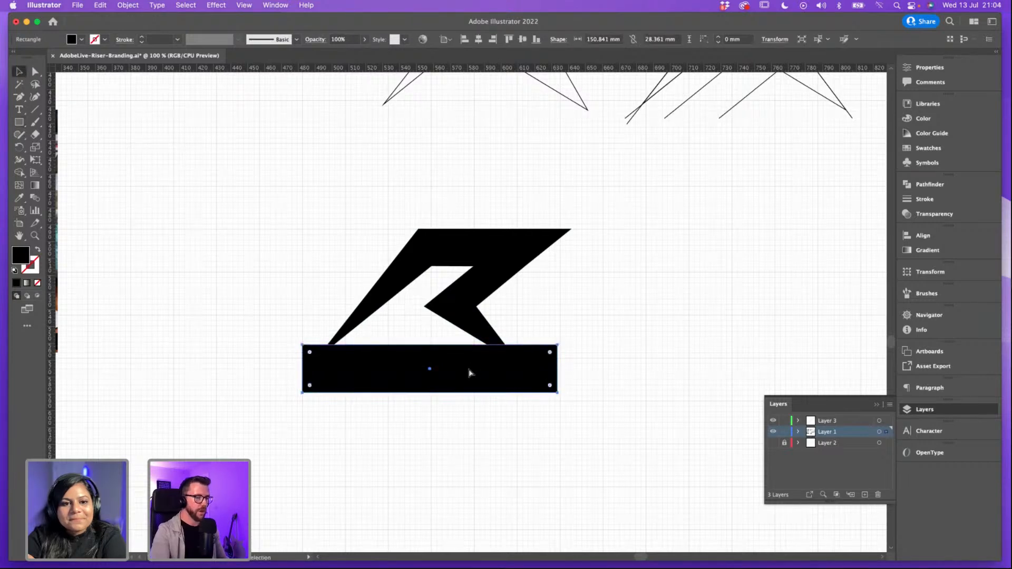
Step: Give the rectangle a black stroke with no fill and lower it slightly over the R's tips
key(super+plus)
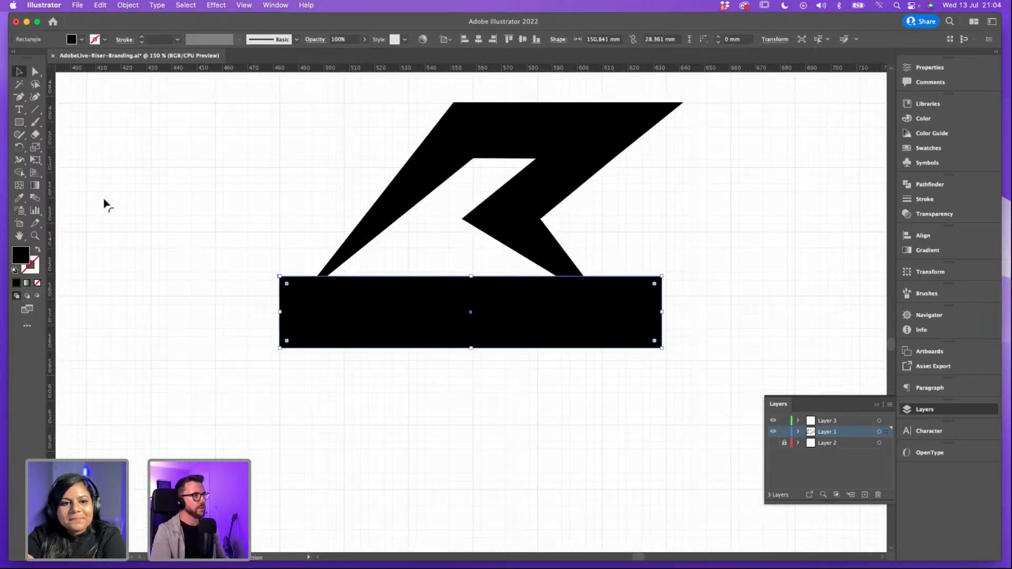
click(37, 250)
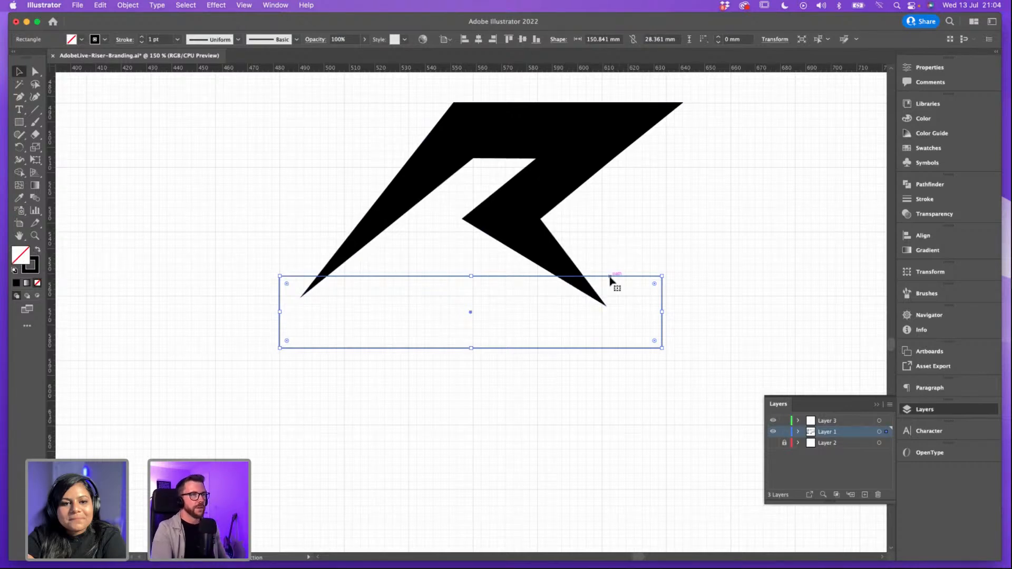
drag(612, 277, 611, 285)
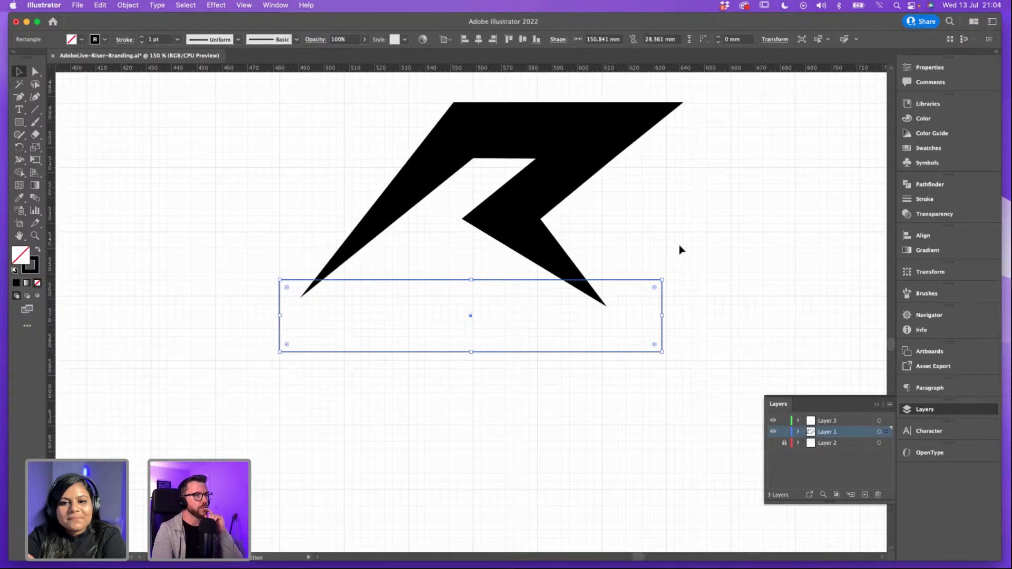
Step: Cut off both lower tips of the R along the rectangle's upper edge with Shape Builder, removing the rectangle too
drag(684, 348, 400, 152)
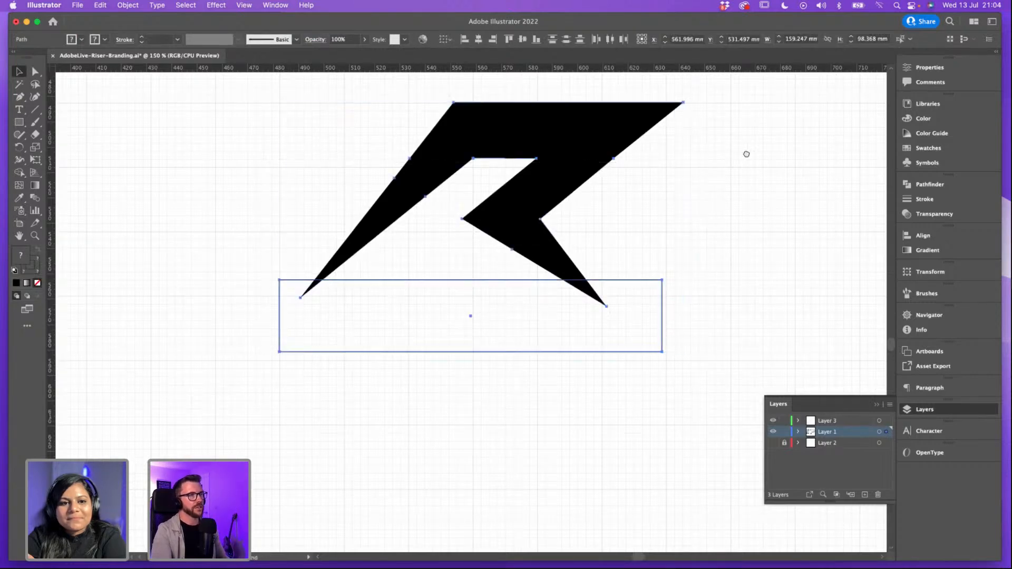
key(super+1)
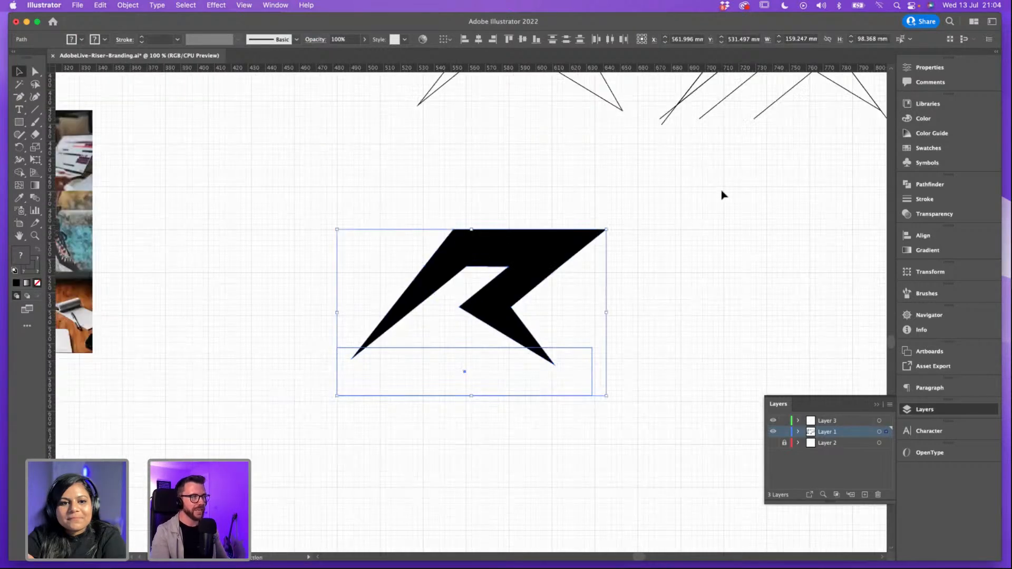
drag(689, 199, 706, 188)
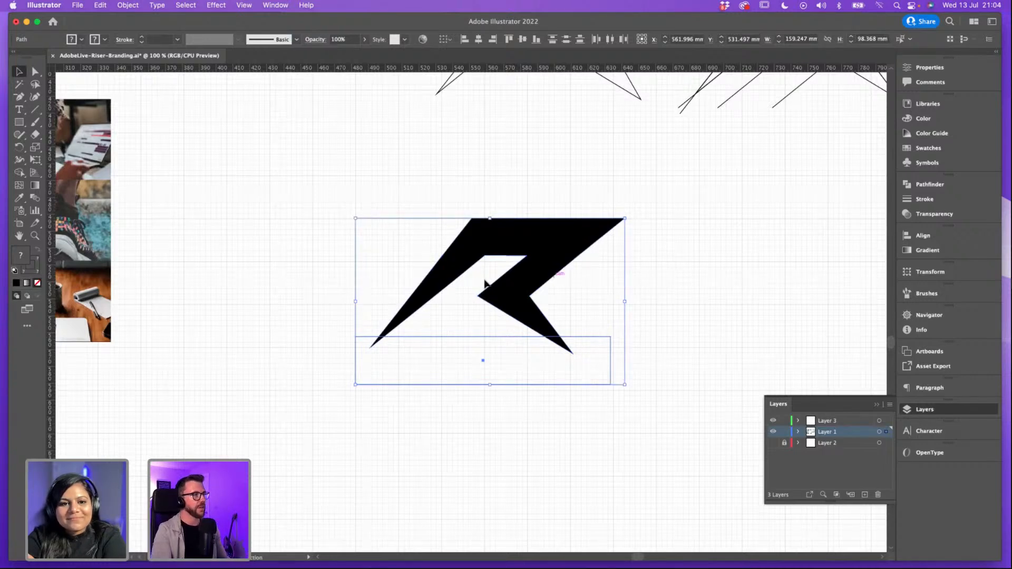
click(19, 172)
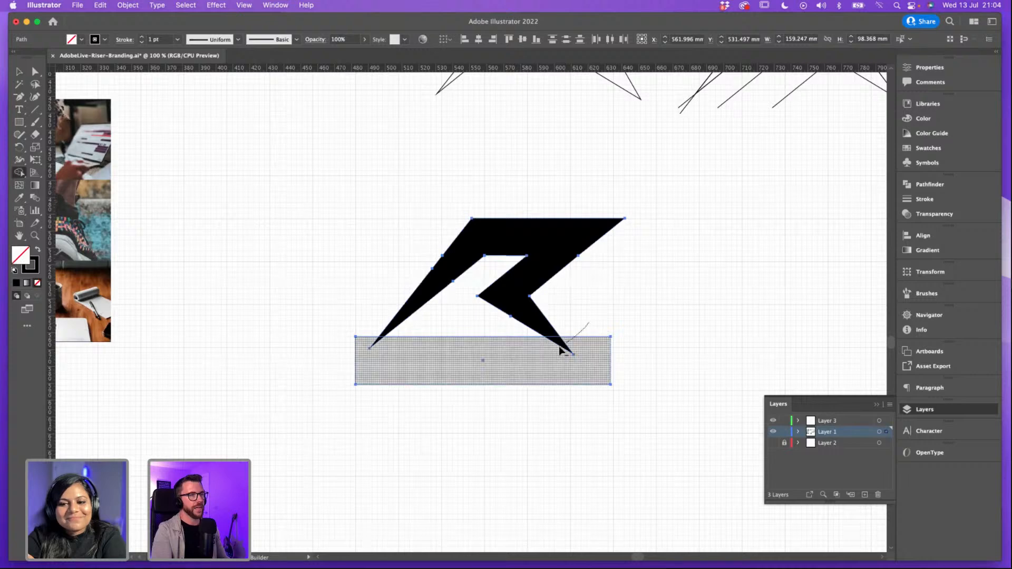
drag(623, 347, 624, 348)
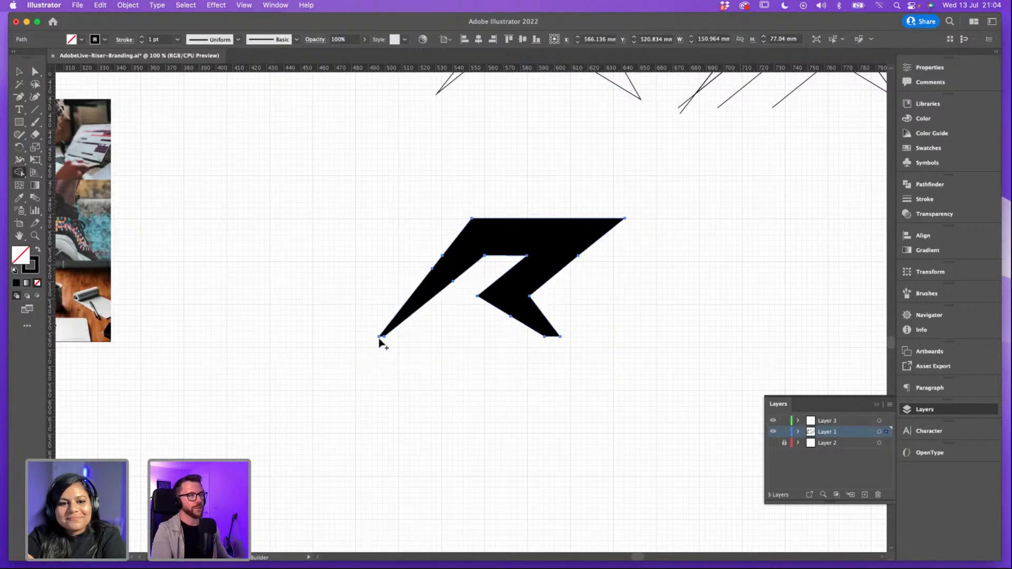
click(19, 71)
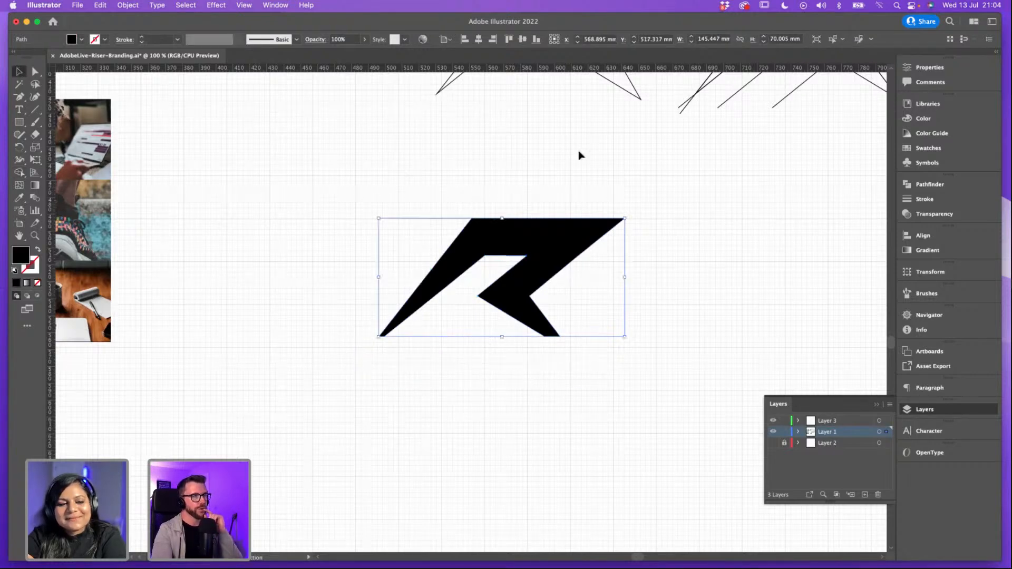
click(606, 154)
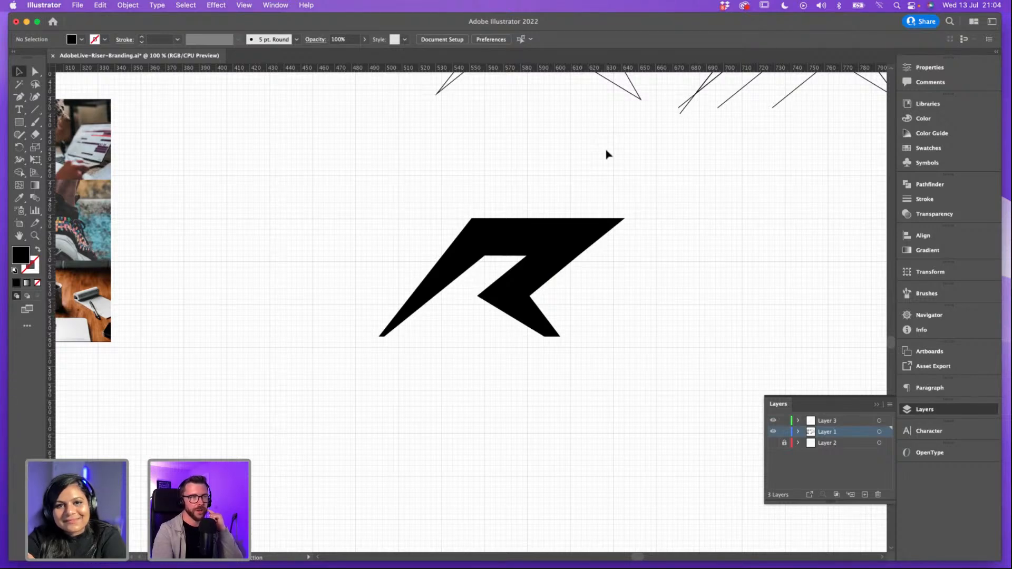
Step: Review the flat-cut black R alongside the vision board photos and the brand requirements note
click(580, 234)
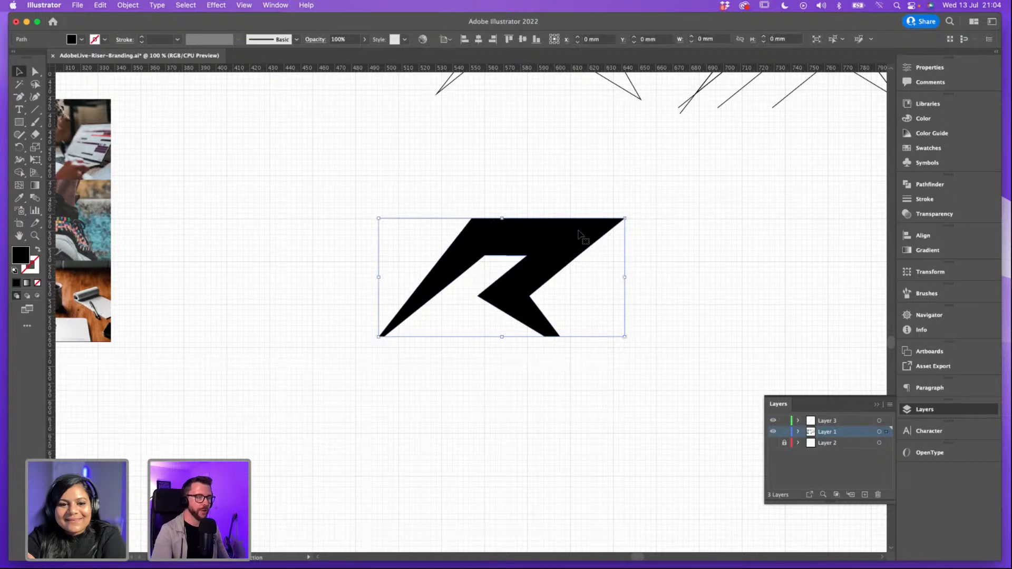
key(a)
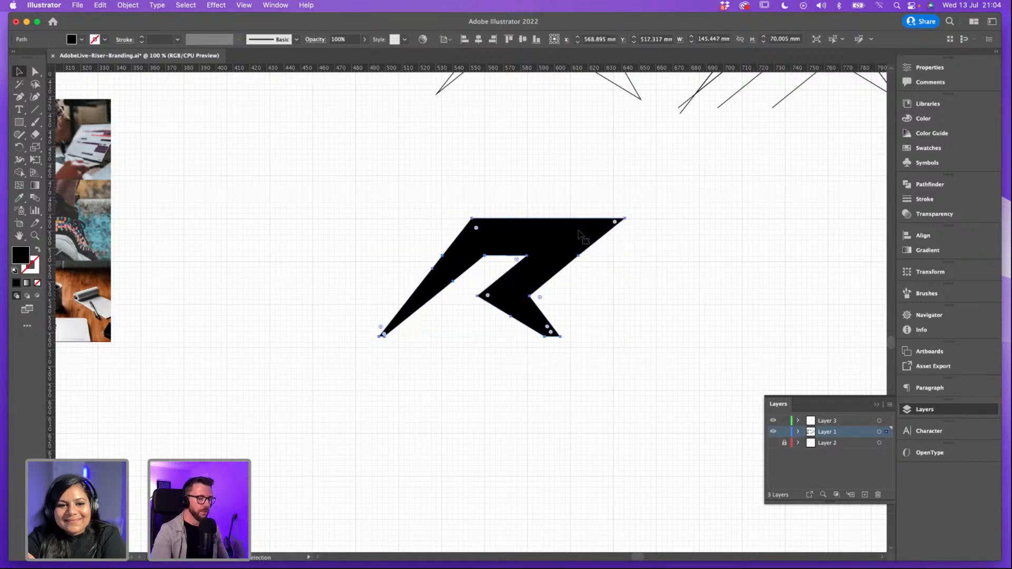
key(super+minus)
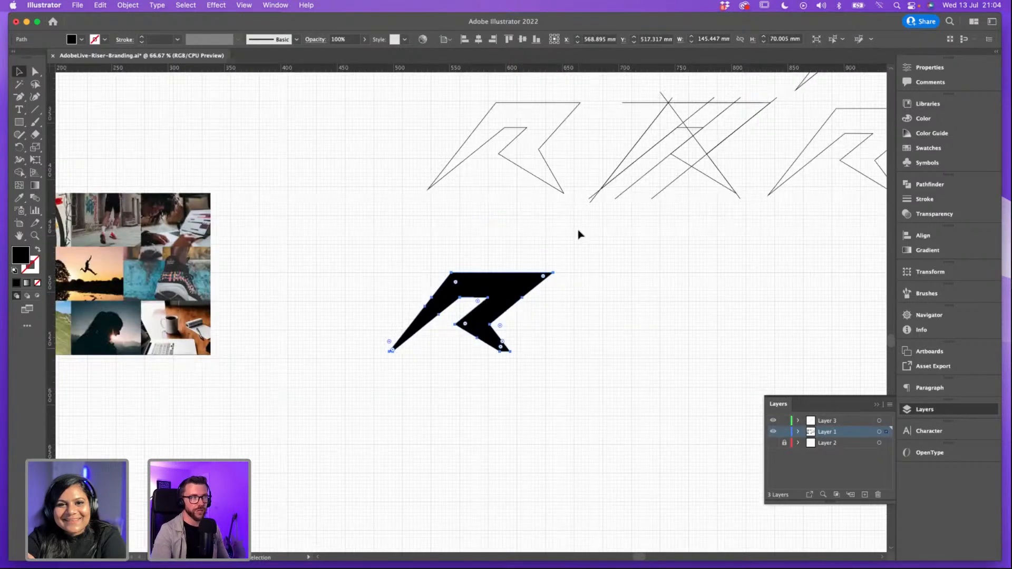
scroll(464, 260, left, 5)
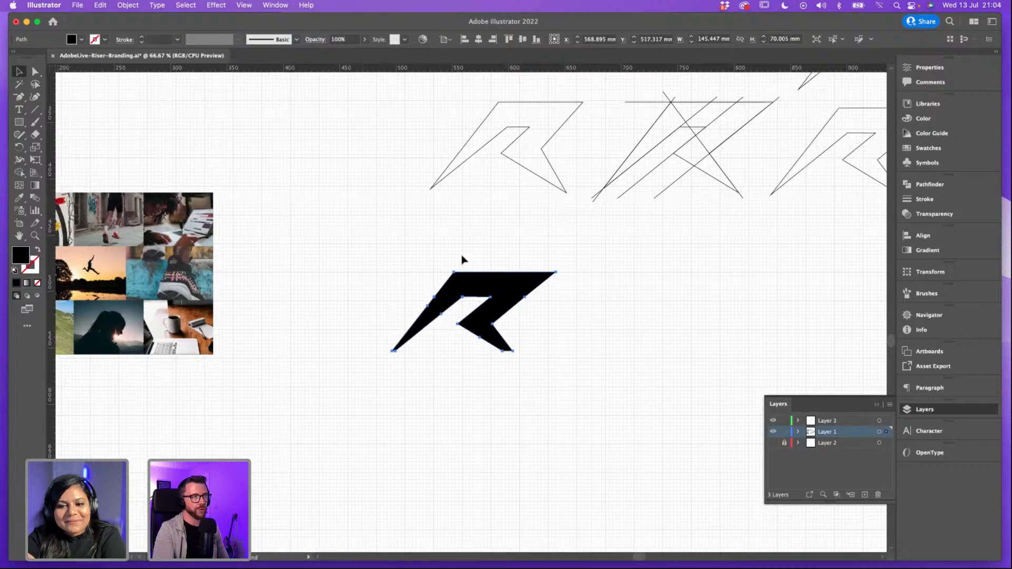
click(346, 266)
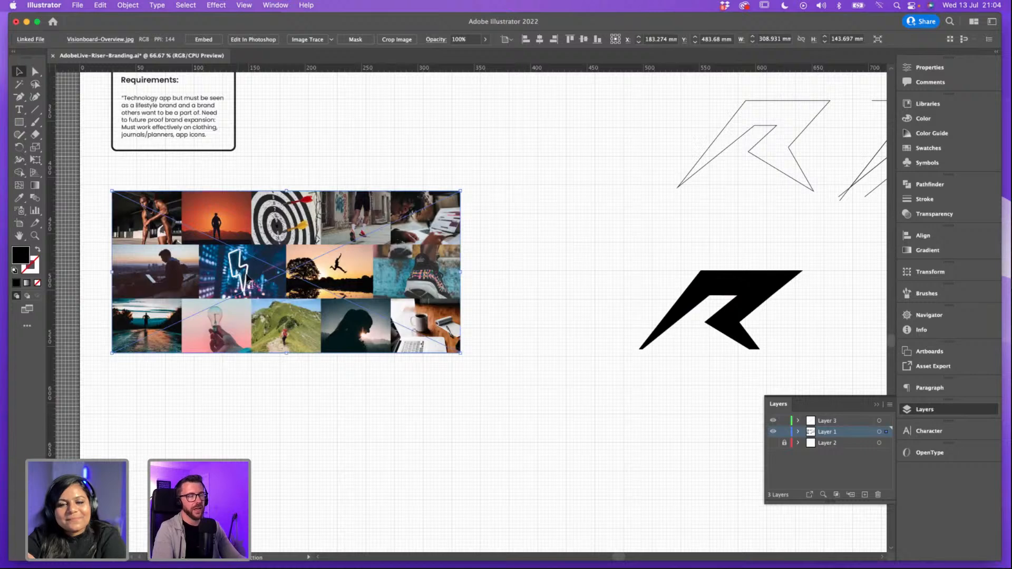
scroll(278, 295, left, 1)
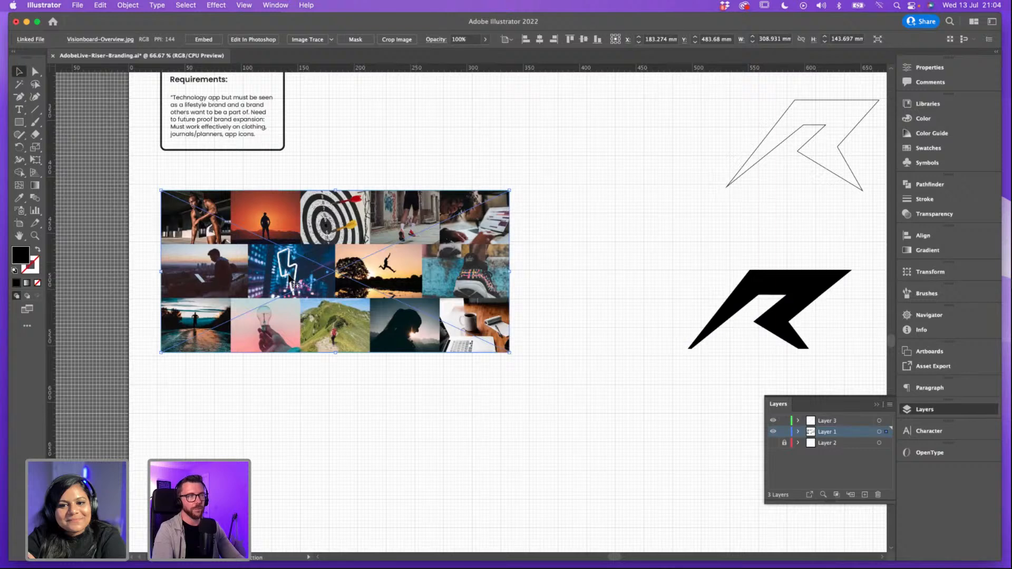
scroll(338, 266, right, 1)
scroll(337, 267, up, 1)
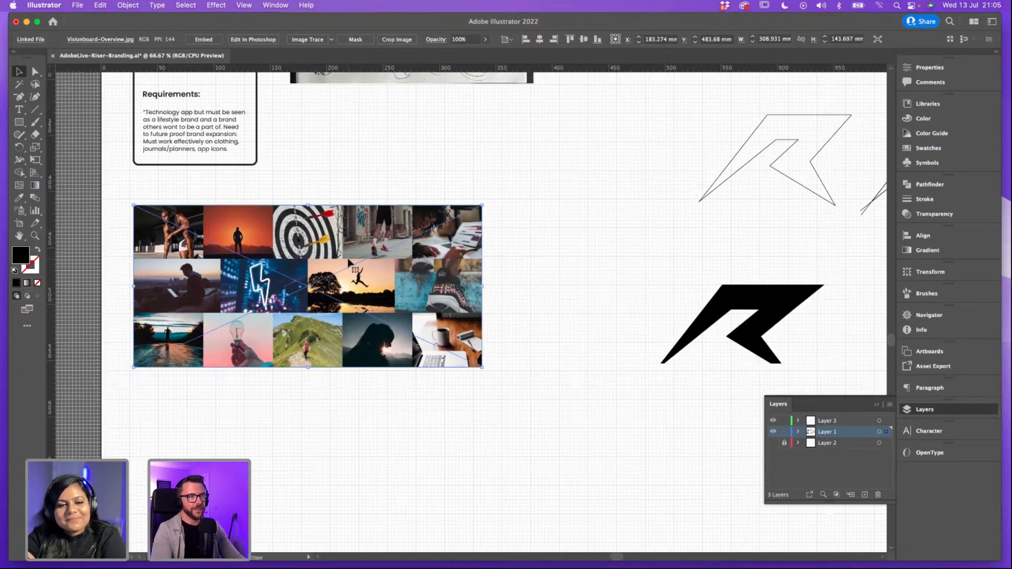
scroll(501, 211, right, 1)
scroll(500, 210, up, 1)
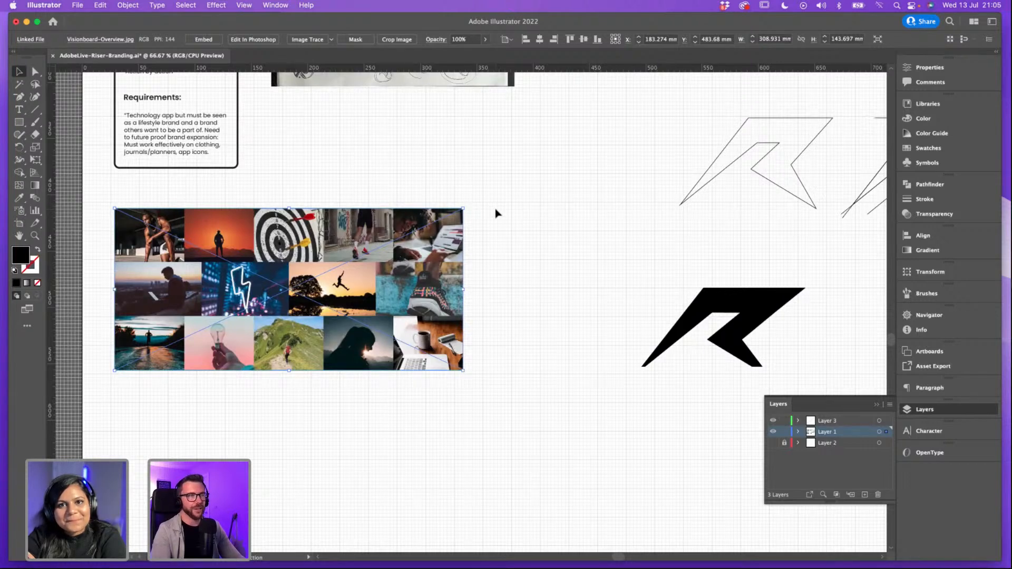
scroll(495, 209, right, 1)
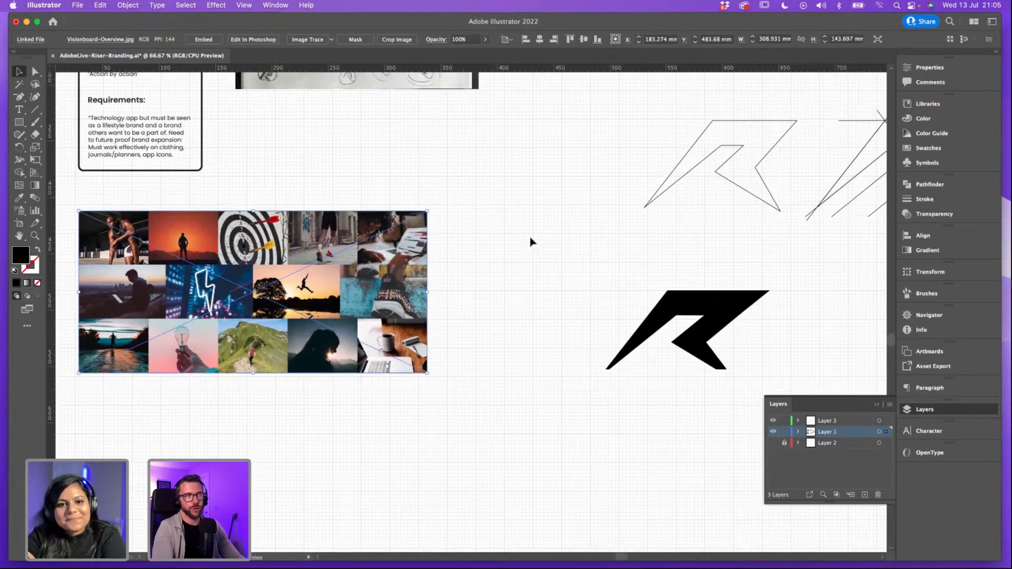
click(639, 257)
scroll(627, 248, right, 1)
scroll(628, 247, up, 1)
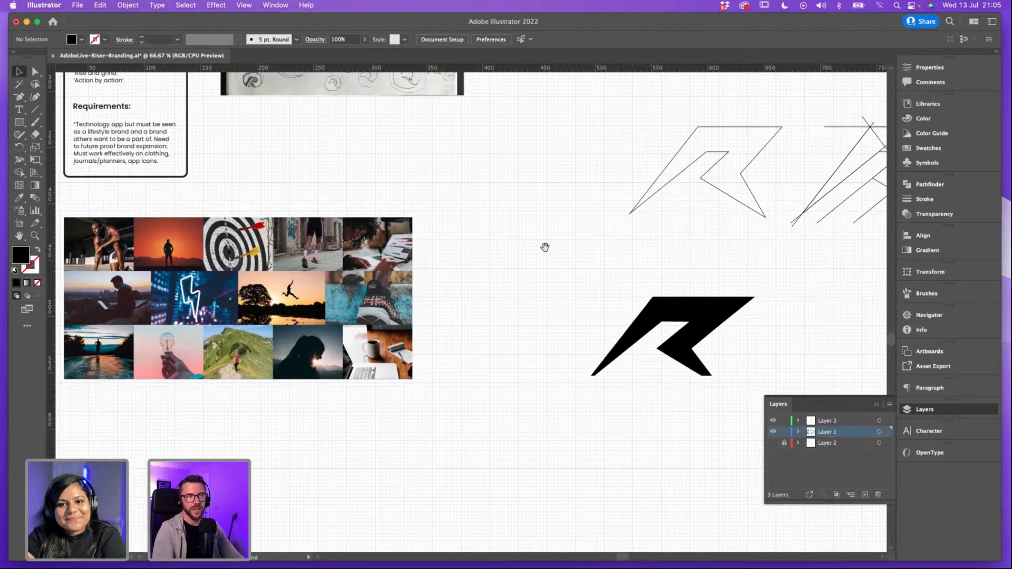
scroll(547, 252, right, 3)
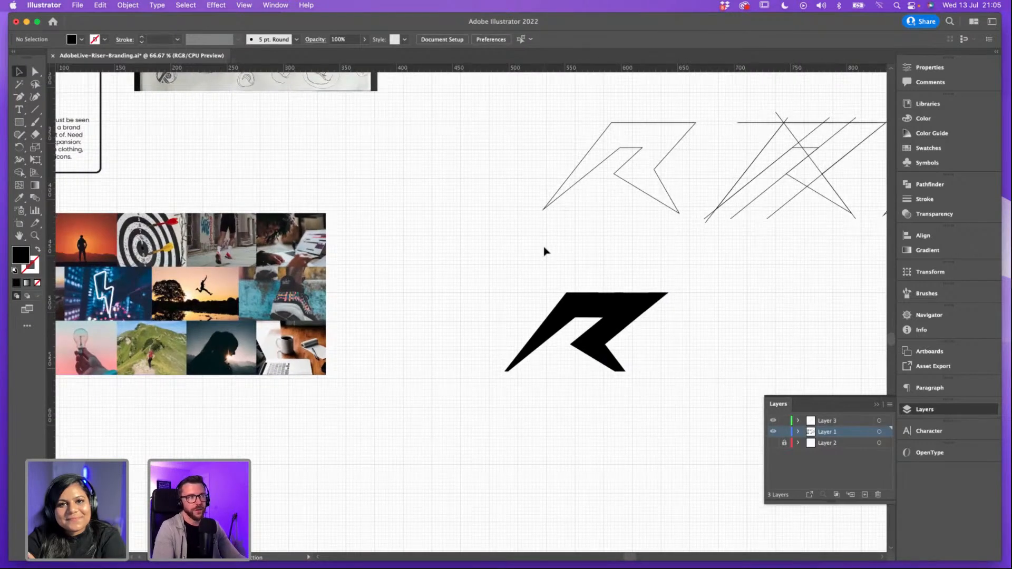
scroll(492, 244, right, 2)
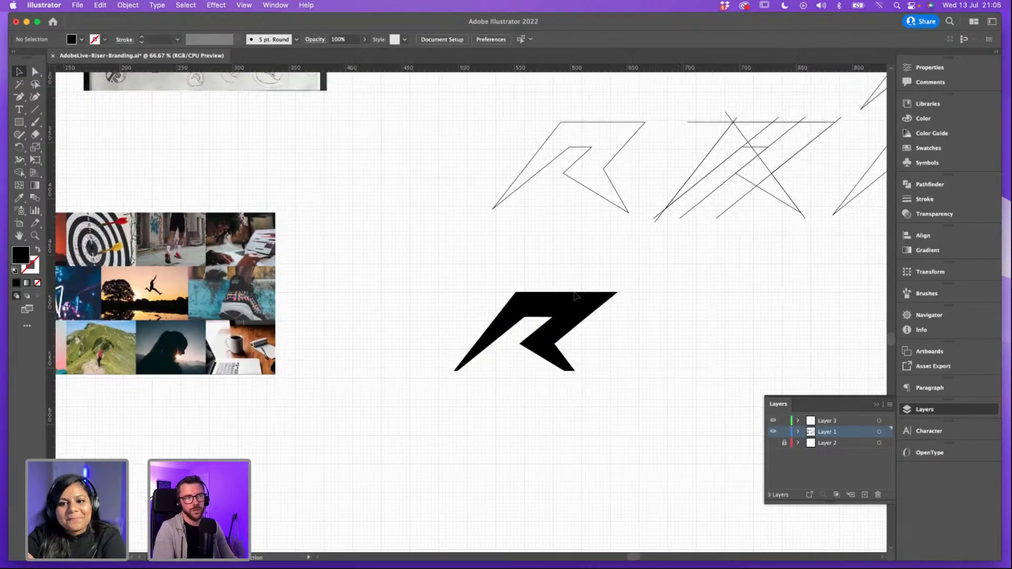
Step: Inspect the edges and anchor points of the solid black R up close, especially along its inner counter
click(575, 297)
key(super+=)
key(super+=)
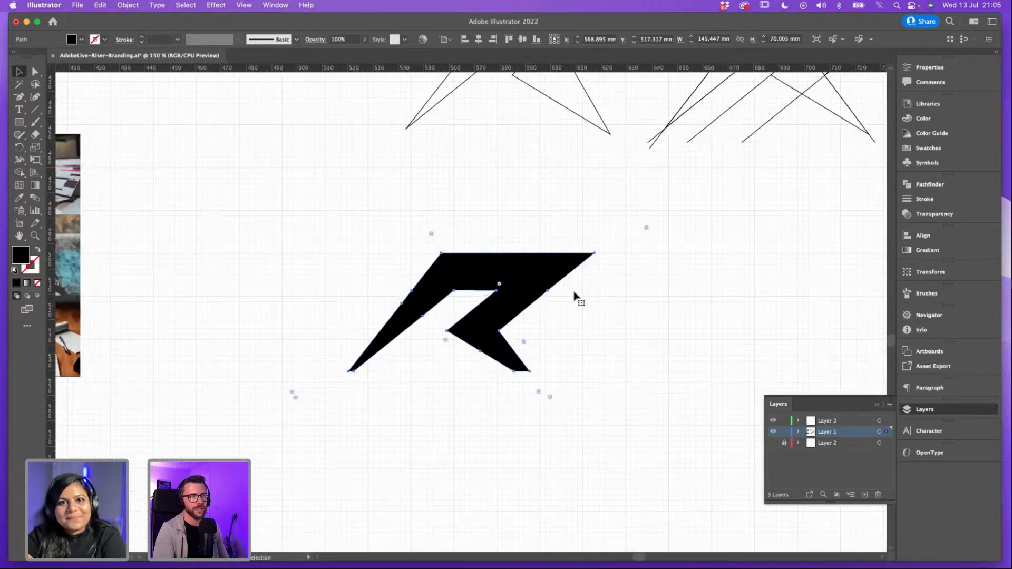
click(780, 256)
click(583, 249)
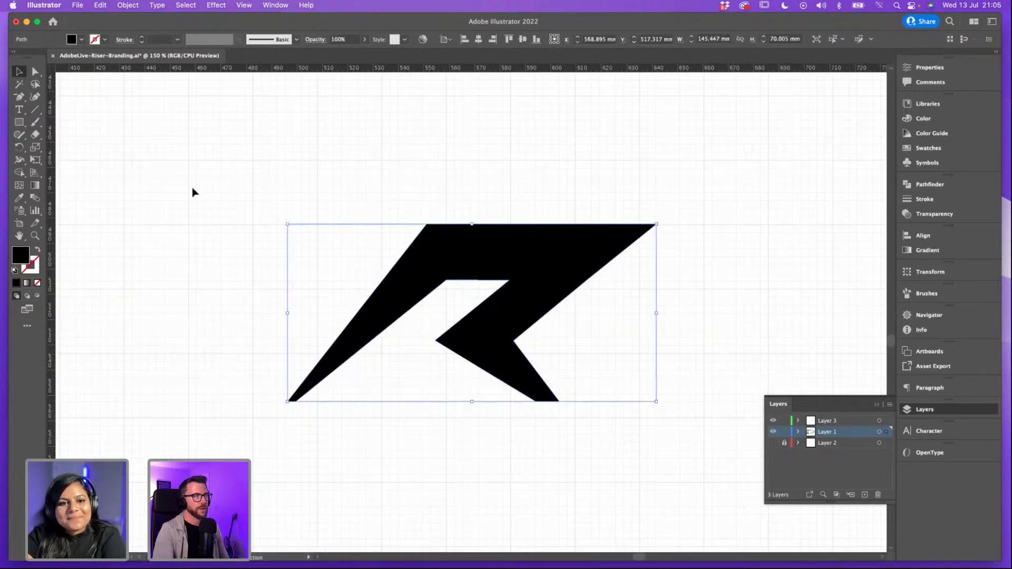
click(19, 97)
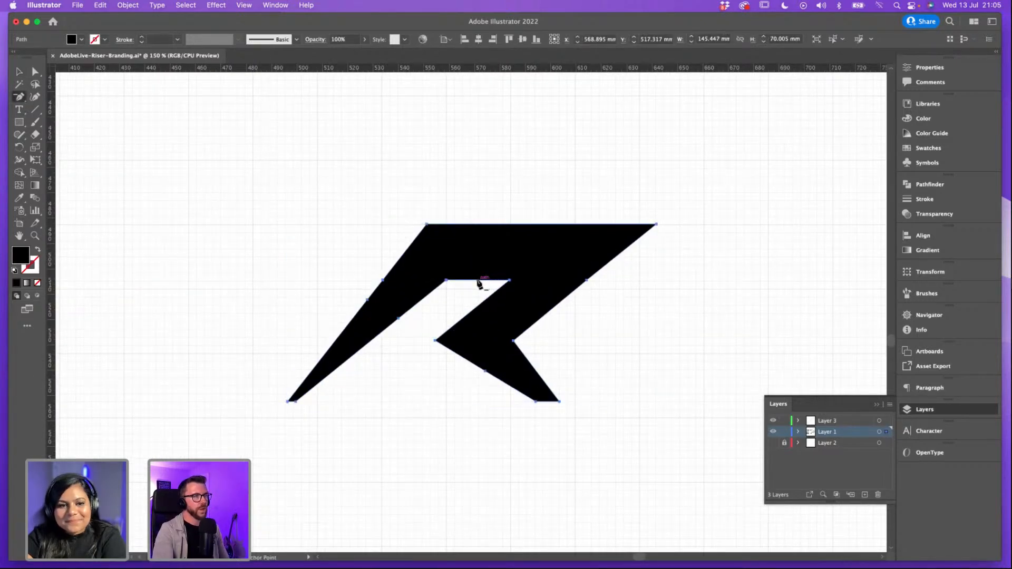
key(v)
click(325, 121)
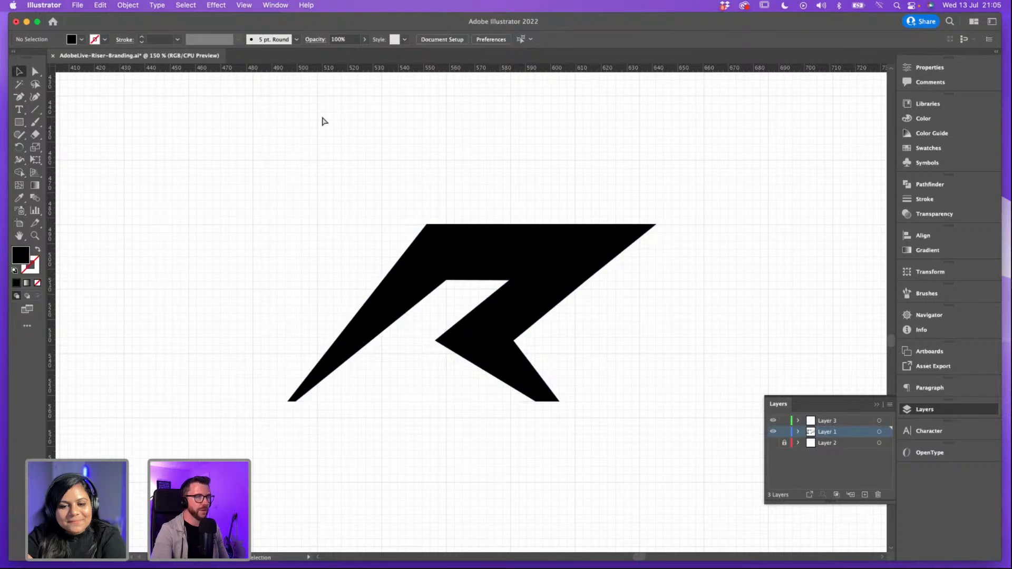
Step: Compare the solid black R with the outline and construction-line versions of the letter above it
key(super+minus)
mouse_move(570, 179)
mouse_down()
mouse_move(511, 217)
mouse_move(471, 266)
mouse_up()
drag(502, 214, 458, 263)
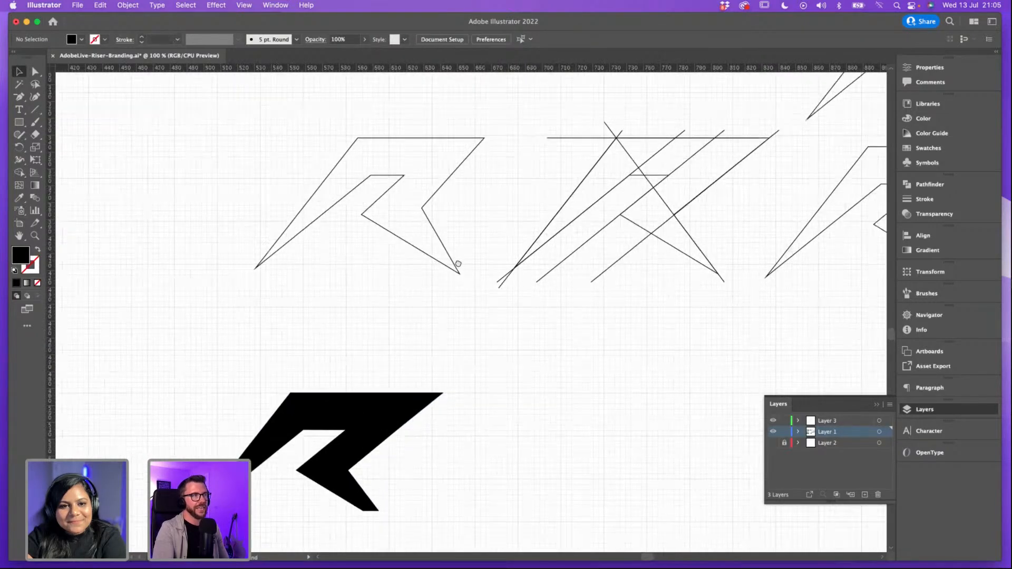
drag(579, 226, 470, 228)
drag(414, 287, 388, 271)
drag(268, 414, 273, 381)
drag(527, 296, 592, 283)
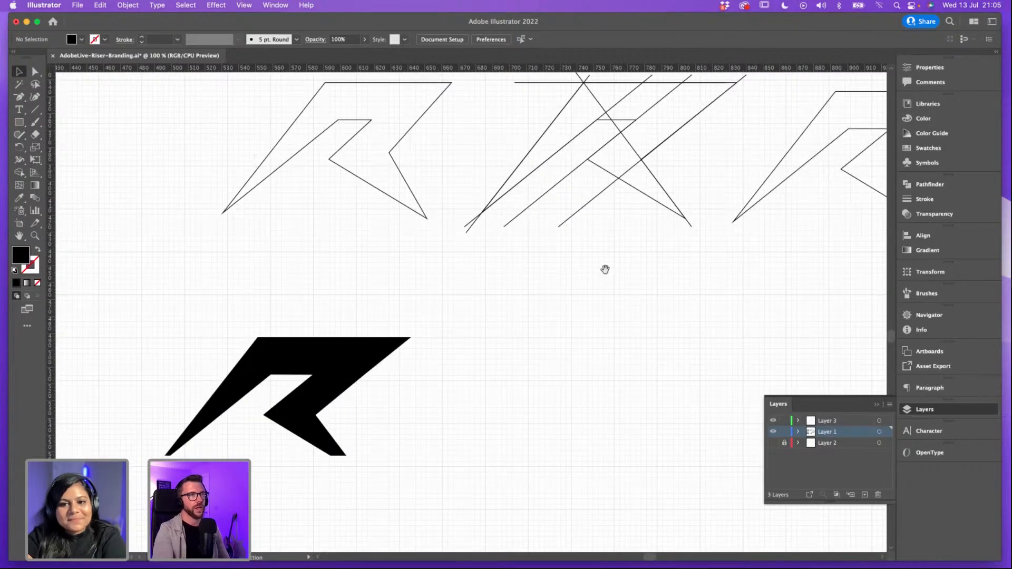
scroll(751, 248, right, 5)
scroll(751, 249, up, 3)
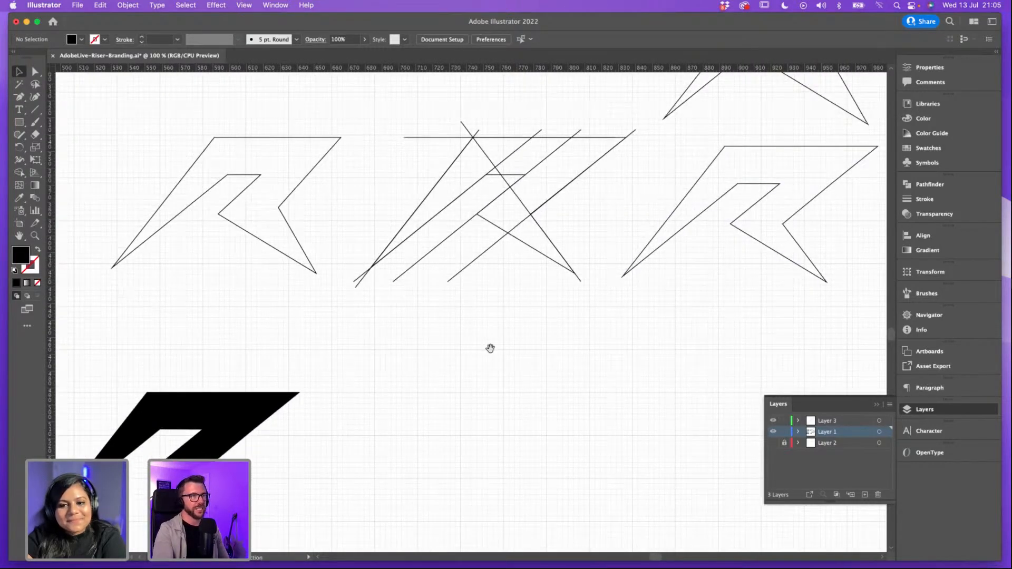
scroll(502, 301, down, 3)
scroll(502, 301, left, 8)
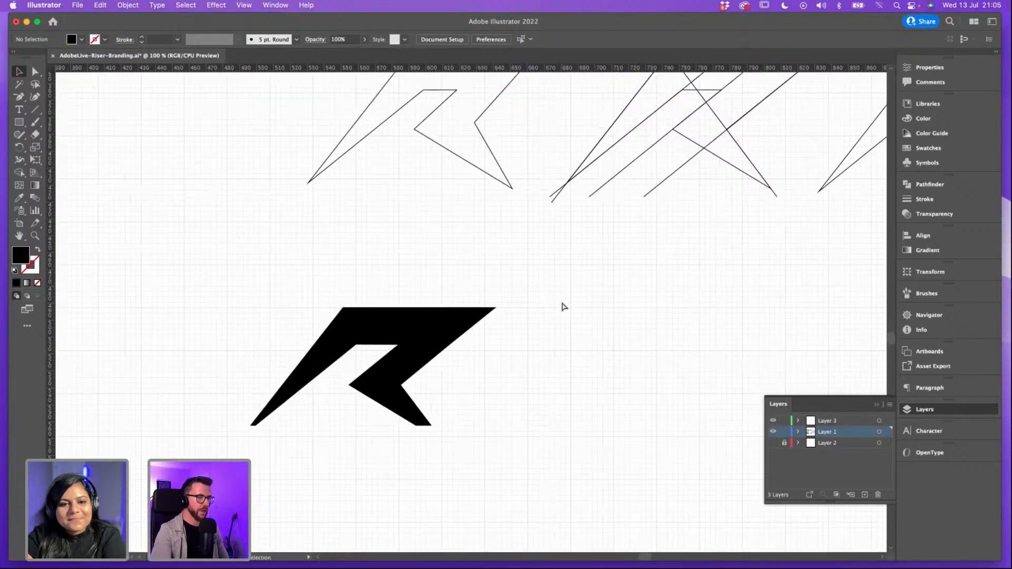
Step: Hide the grid with the solid black R selected
key(super+minus)
scroll(510, 319, left, 3)
click(510, 320)
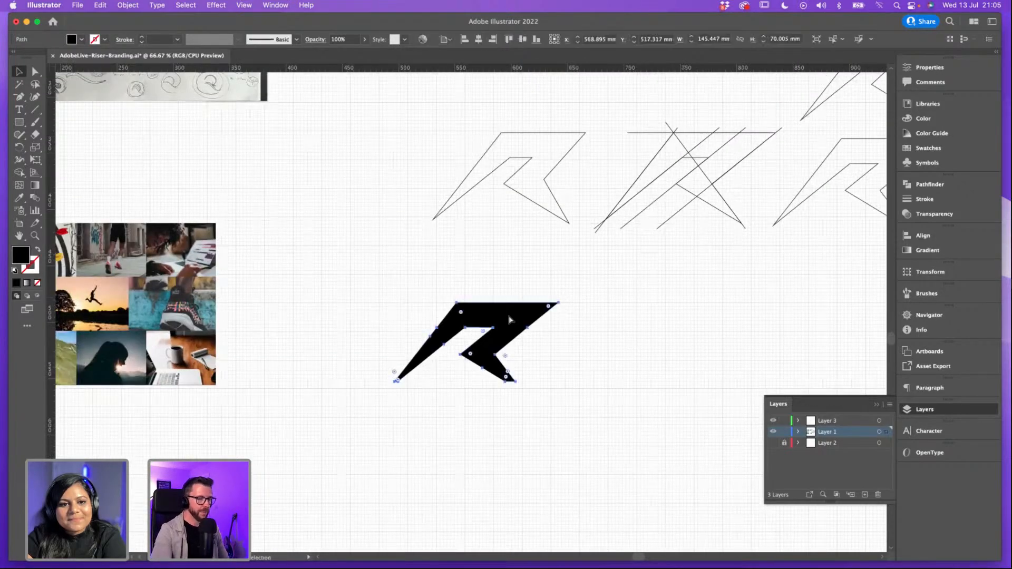
key(super+plus)
key(super+apostrophe)
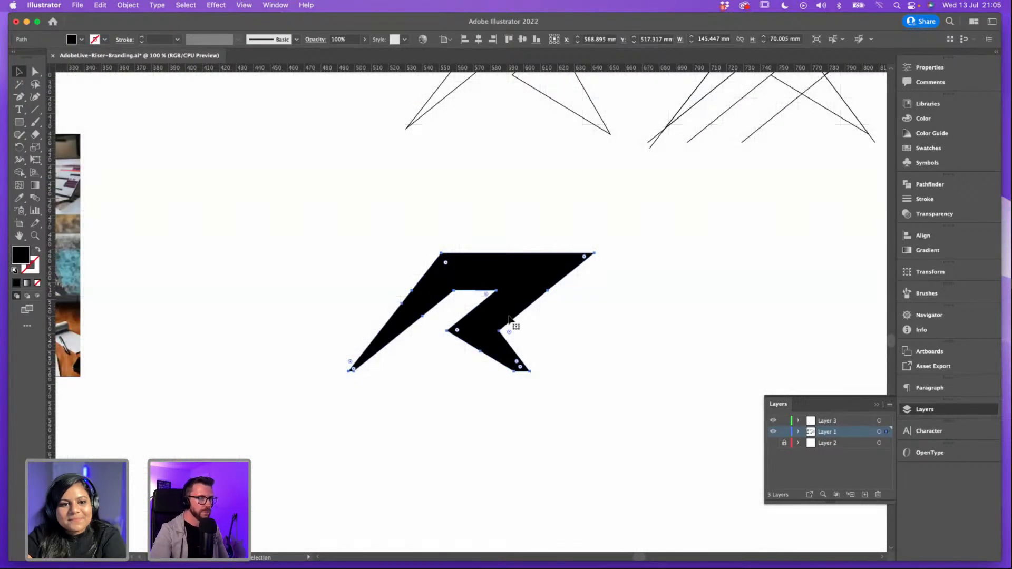
Step: Scale the black R down to about 38 mm tall and place a copy beside it at the same height
drag(592, 370, 575, 345)
click(506, 276)
scroll(426, 270, right, 4)
drag(426, 270, 573, 271)
drag(534, 384, 269, 274)
Step: Draw a square of about 114 mm around the first black R and send it to the back
click(20, 122)
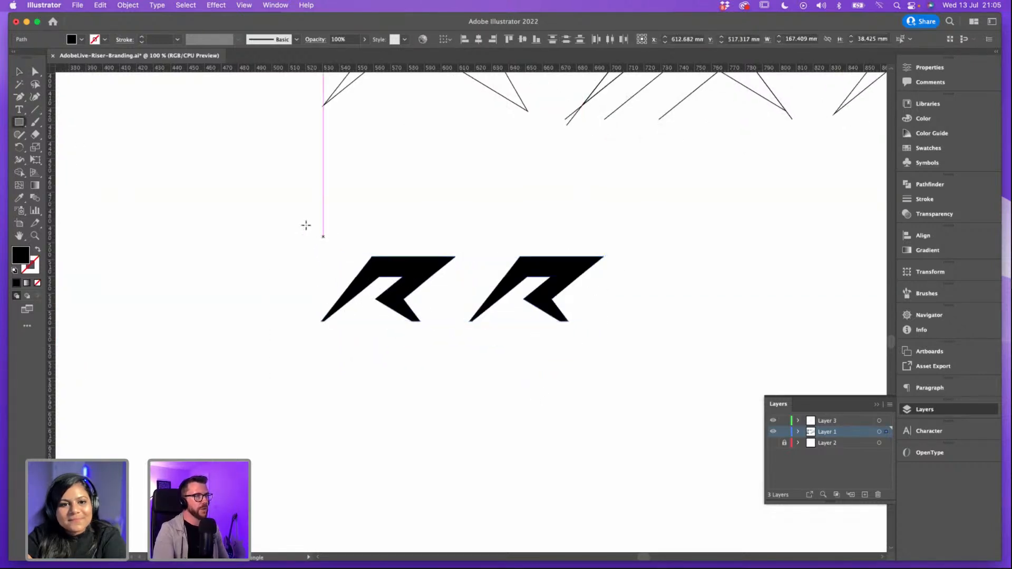
drag(280, 205, 474, 399)
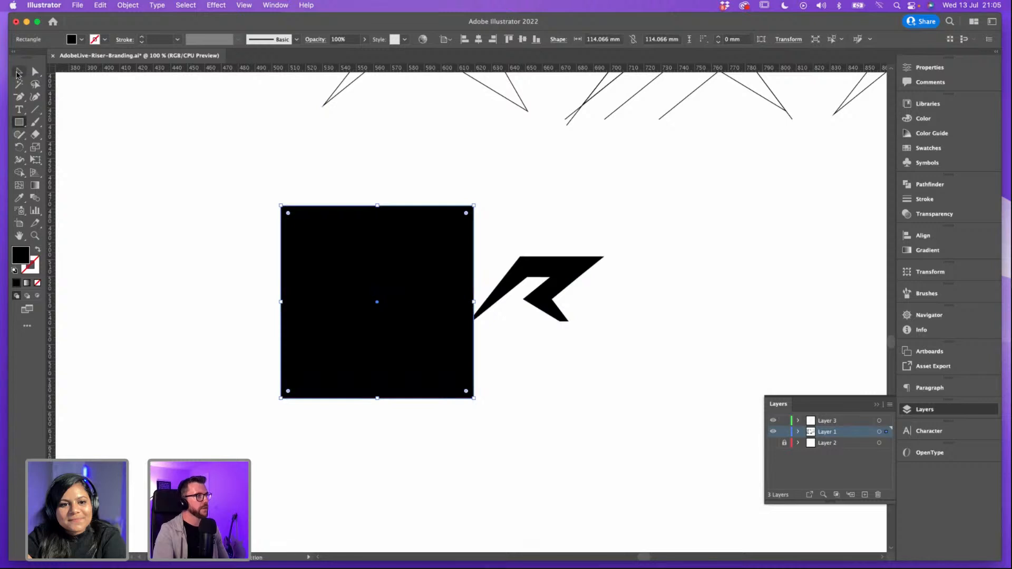
click(20, 72)
click(128, 5)
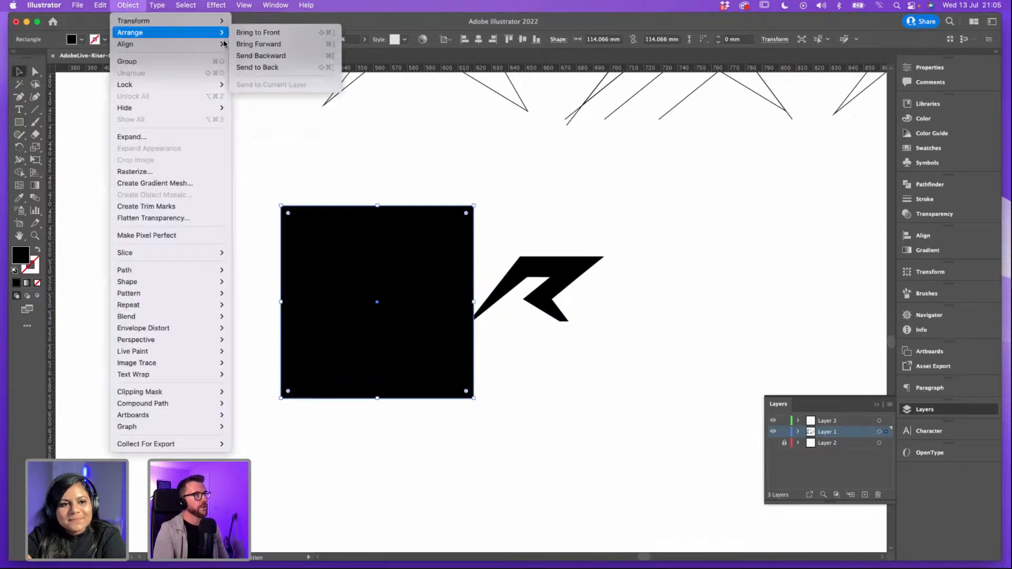
mouse_move(211, 32)
click(258, 67)
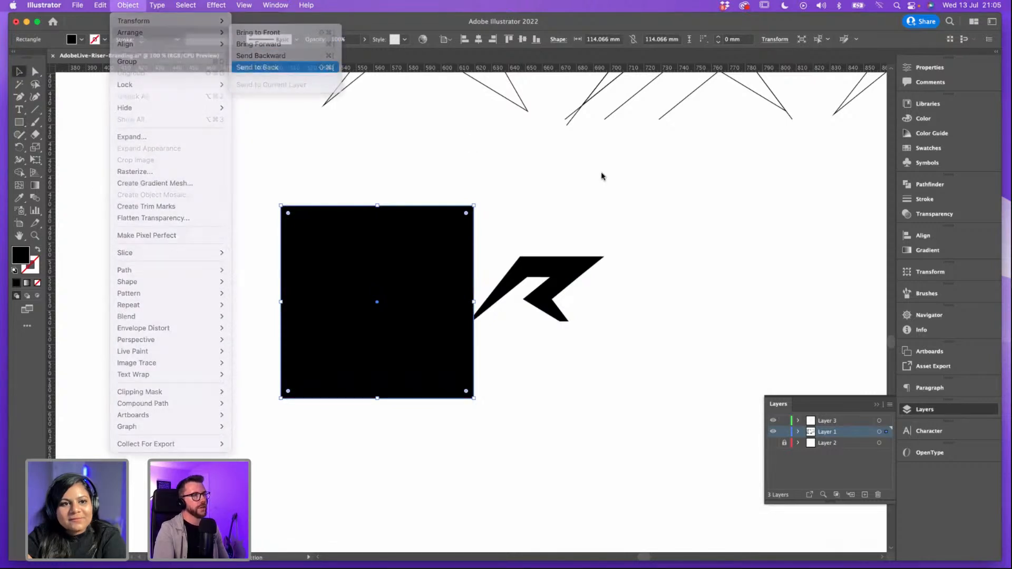
Step: Fill the square with the lightest grey swatch and enlarge the R on it to about 85 x 41 mm
key(super+shift+a)
click(375, 241)
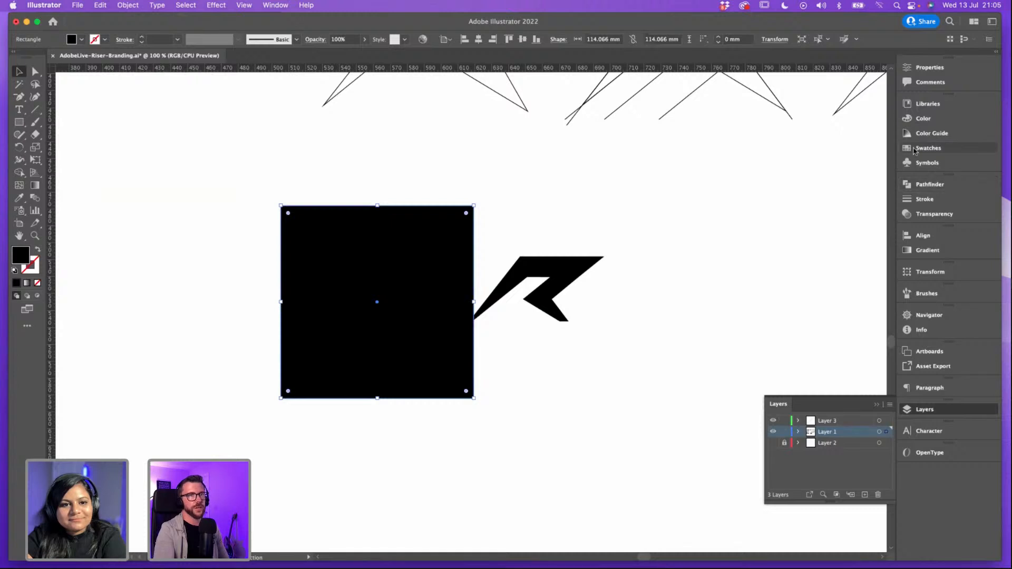
click(910, 148)
click(854, 163)
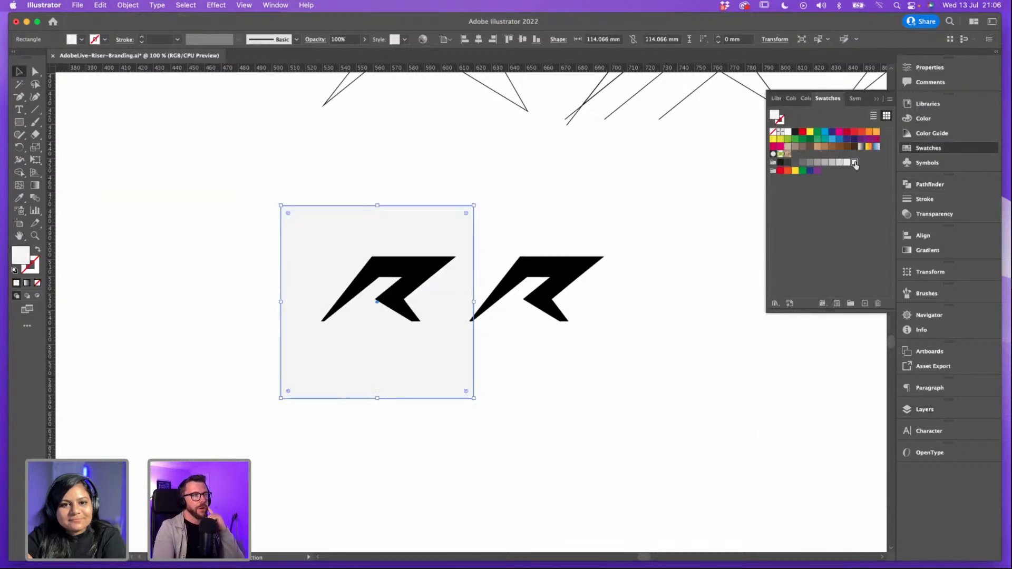
drag(456, 257, 449, 264)
Step: Move the spare black R below the grey square and place a copy of the square with its R alongside
drag(531, 283, 477, 466)
click(425, 219)
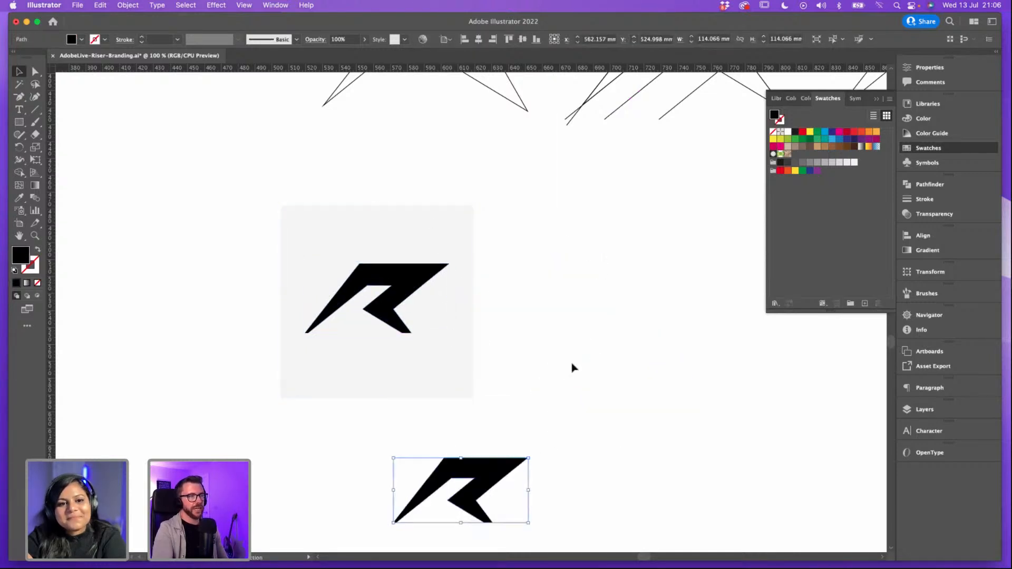
drag(571, 365, 580, 230)
click(517, 450)
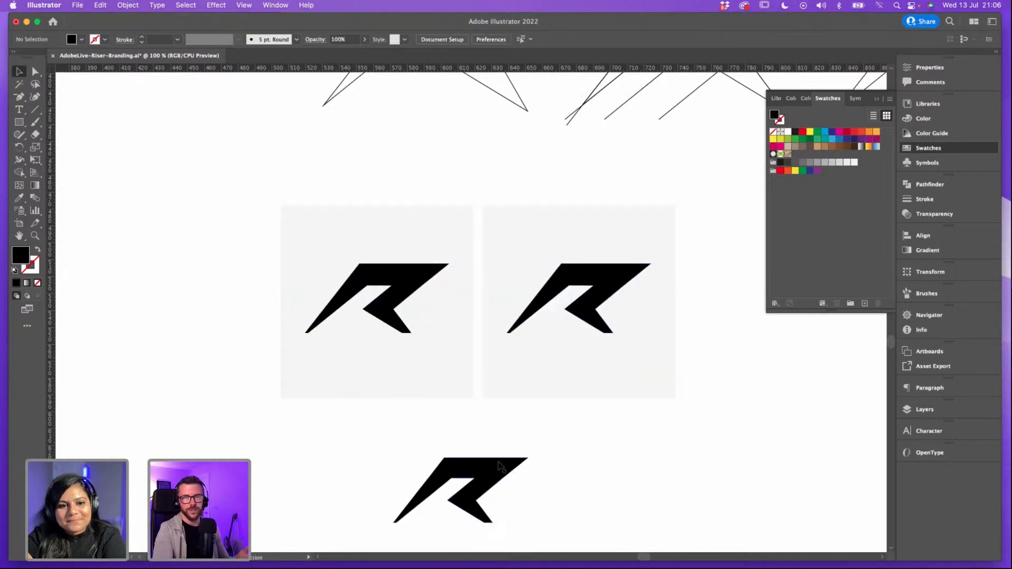
Step: Examine the edges and anchor points of the R on both grey squares at high magnification
click(624, 291)
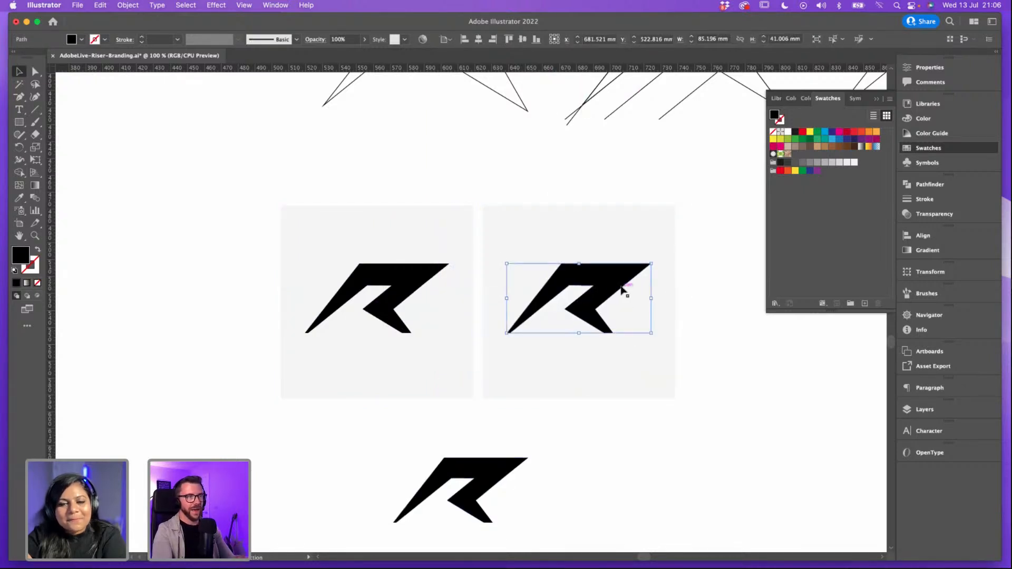
key(a)
key(super+equal)
key(super+equal)
key(super+equal)
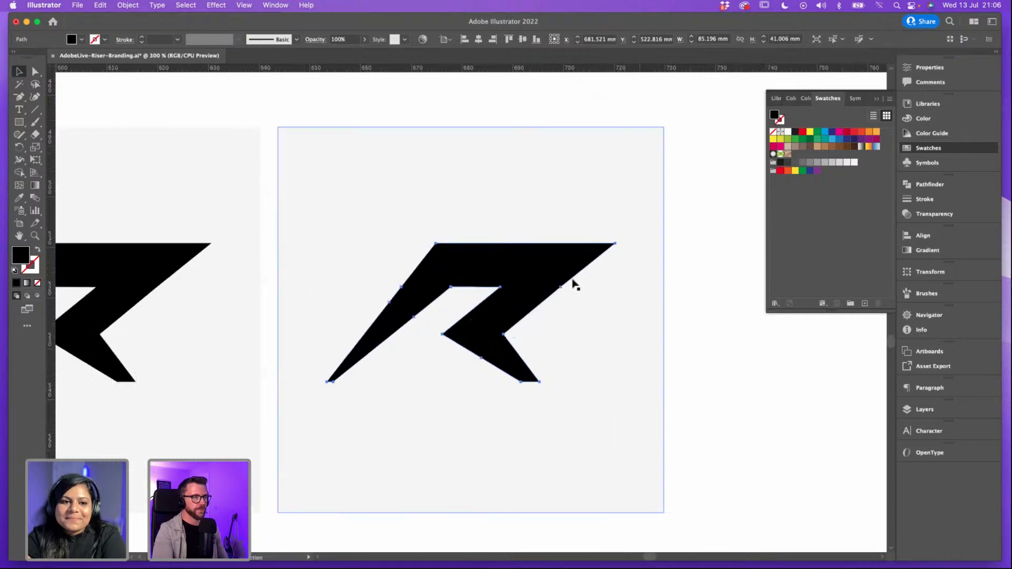
key(super+equal)
scroll(617, 279, left, 10)
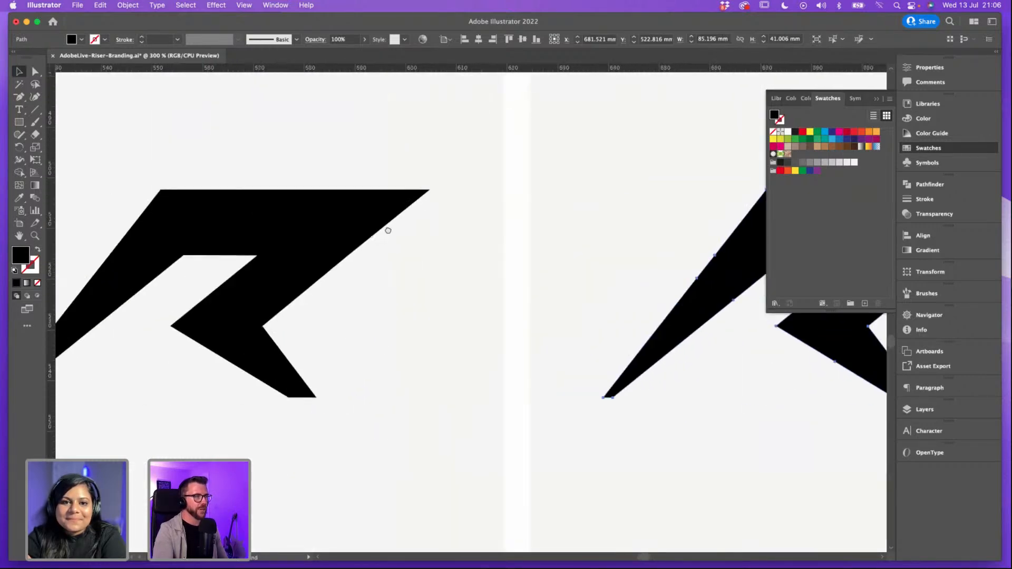
scroll(388, 230, left, 4)
key(v)
click(388, 230)
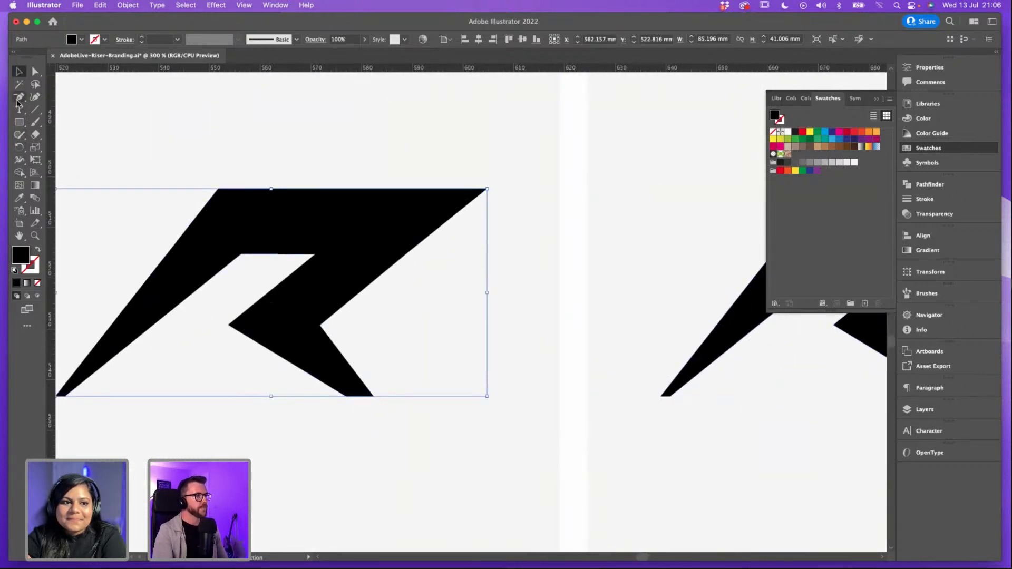
click(18, 98)
click(18, 71)
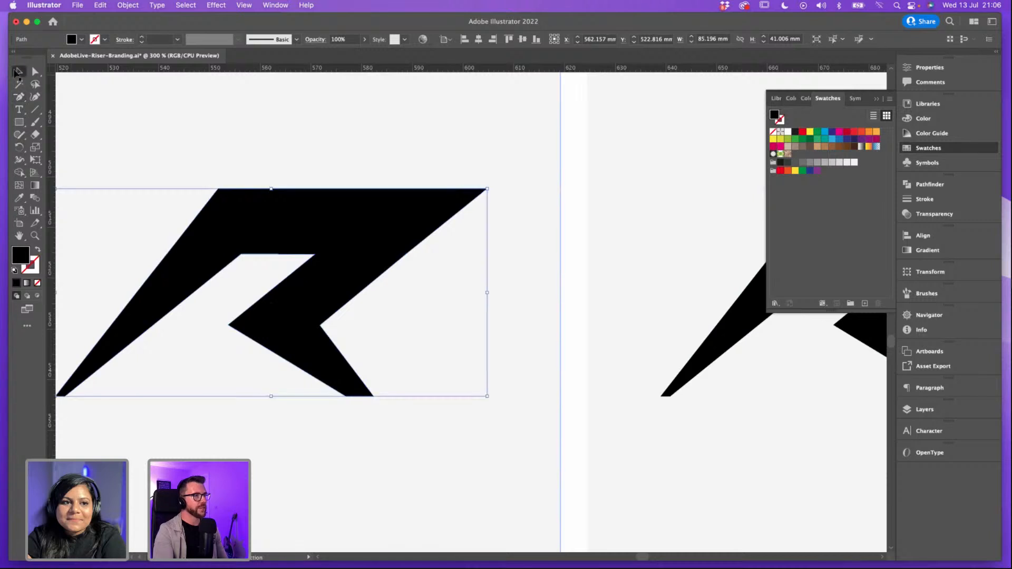
Step: Fill the second light grey square with the black sampled from the R on it
click(575, 386)
key(super+minus)
key(super+minus)
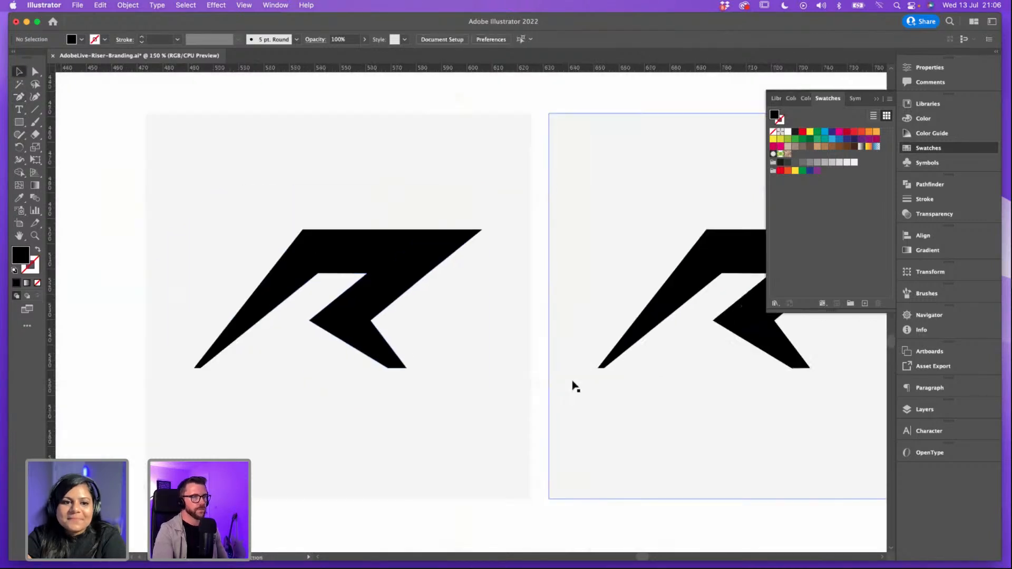
drag(425, 364, 247, 332)
click(495, 169)
click(19, 198)
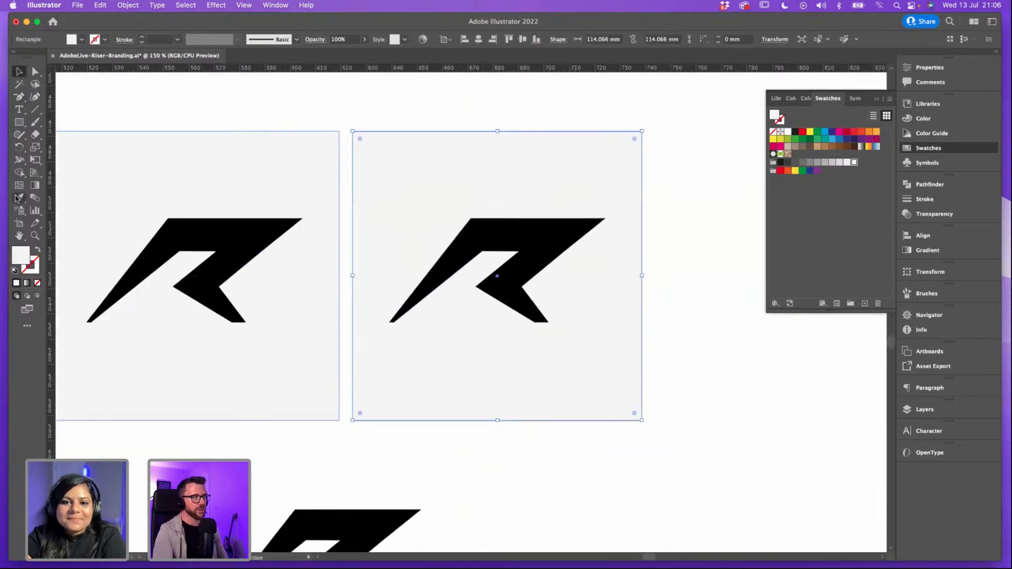
click(514, 221)
click(19, 72)
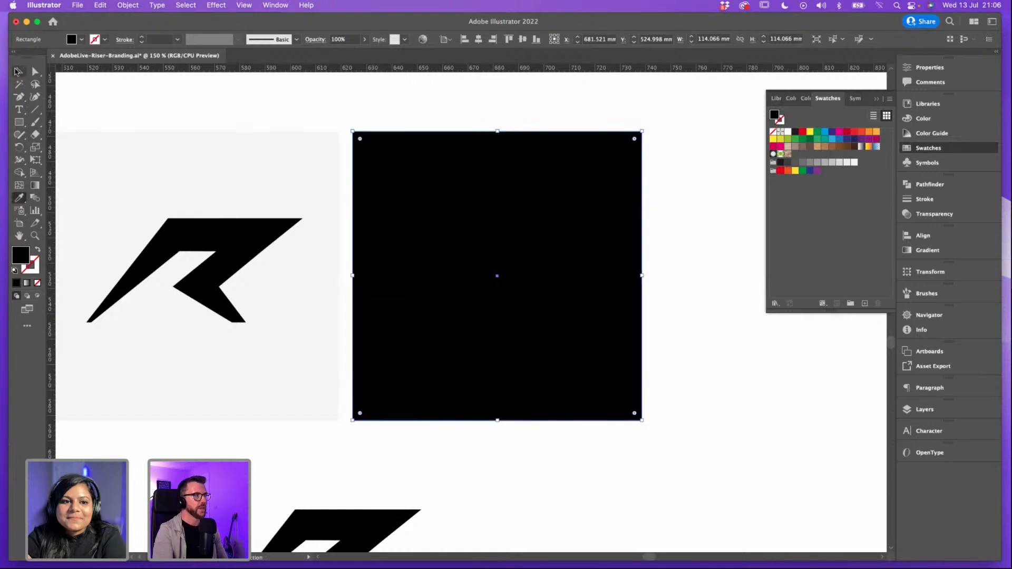
Step: Fill the R on the black square with white
click(530, 244)
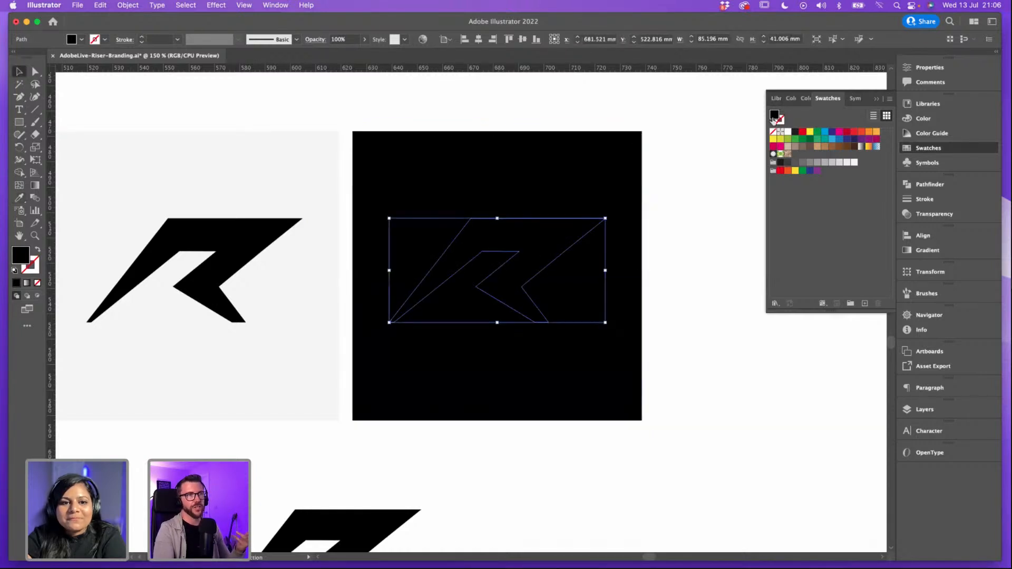
click(788, 132)
click(722, 213)
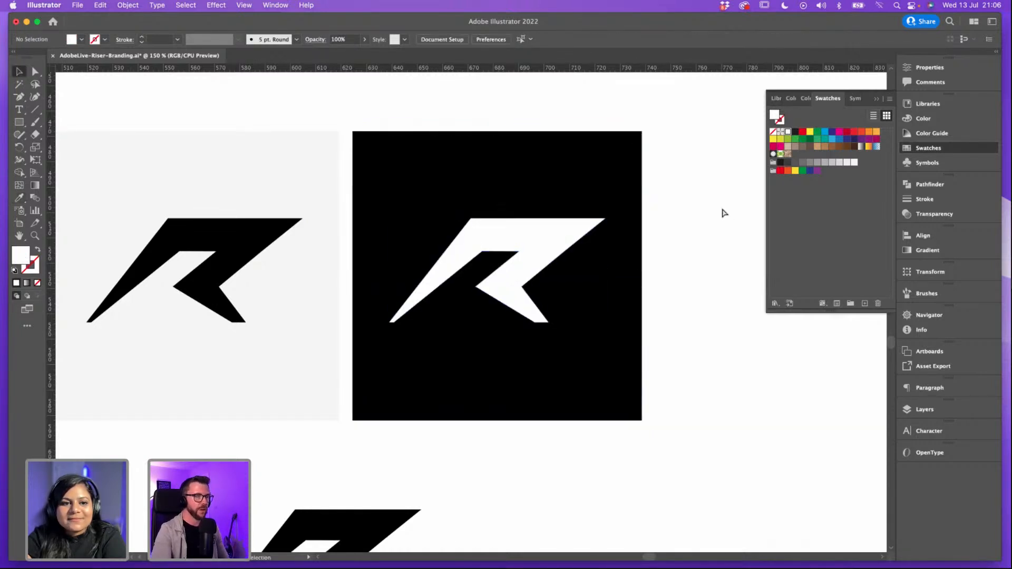
Step: Delete the spare black R below the two squares
key(super+minus)
key(super+minus)
key(super+minus)
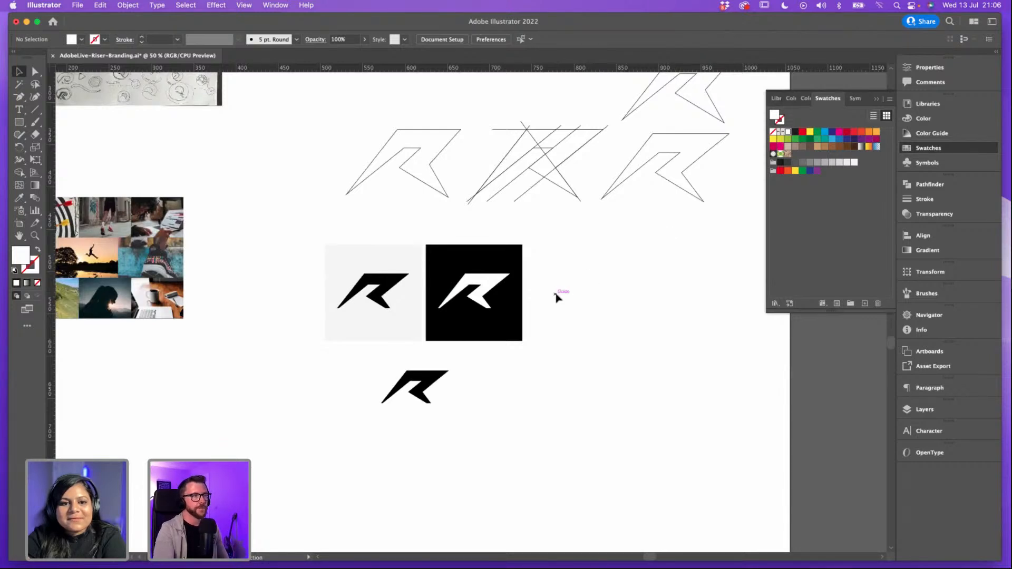
scroll(557, 296, down, 2)
click(427, 377)
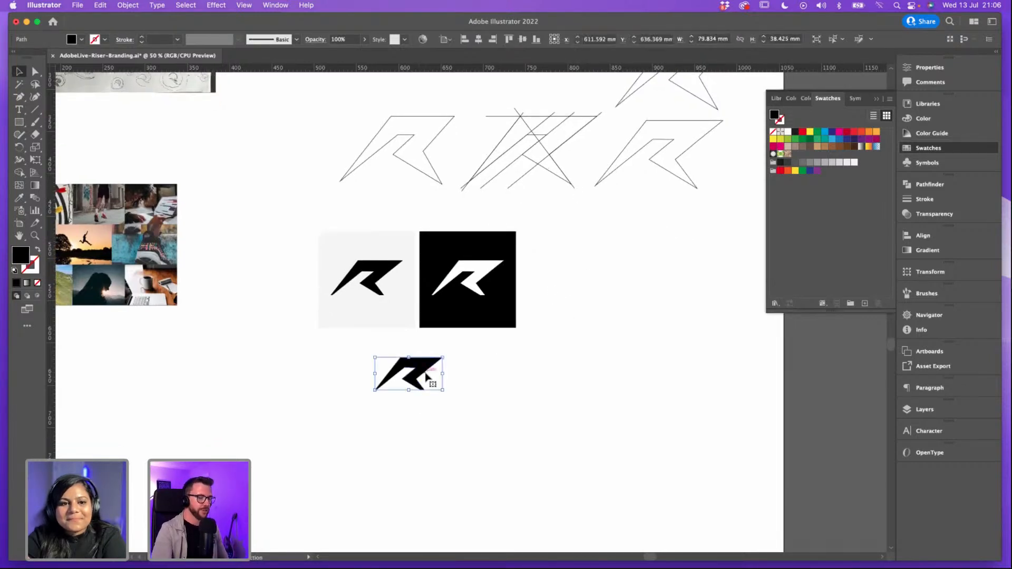
key(Delete)
key(super+plus)
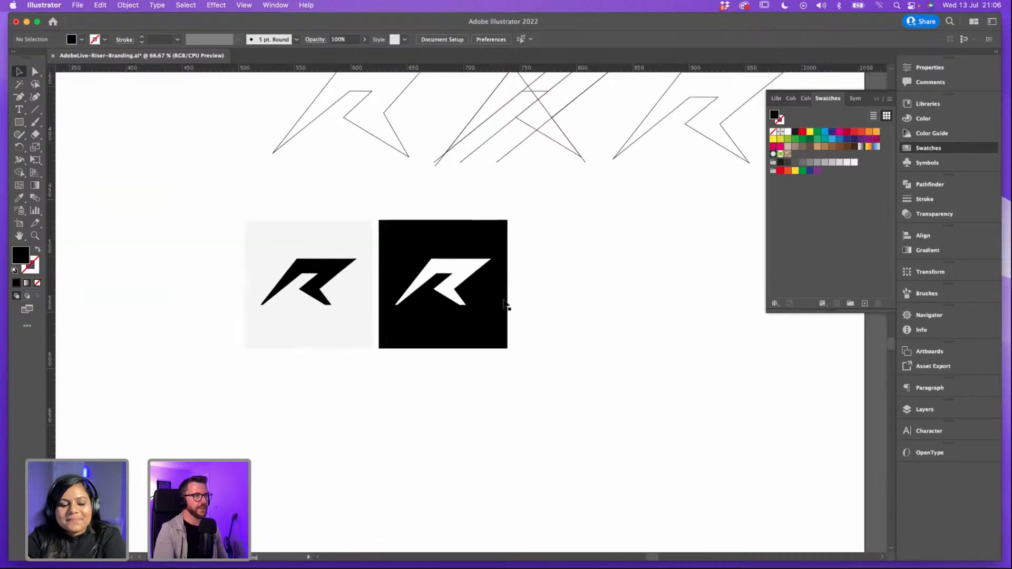
Step: Place a copy of the light grey square with its black R on the far side of the black square
drag(588, 247, 570, 253)
drag(564, 316, 595, 315)
click(670, 301)
key(super+=)
Step: Swap the fill and stroke of the R on the third square so it becomes a black outline
click(592, 268)
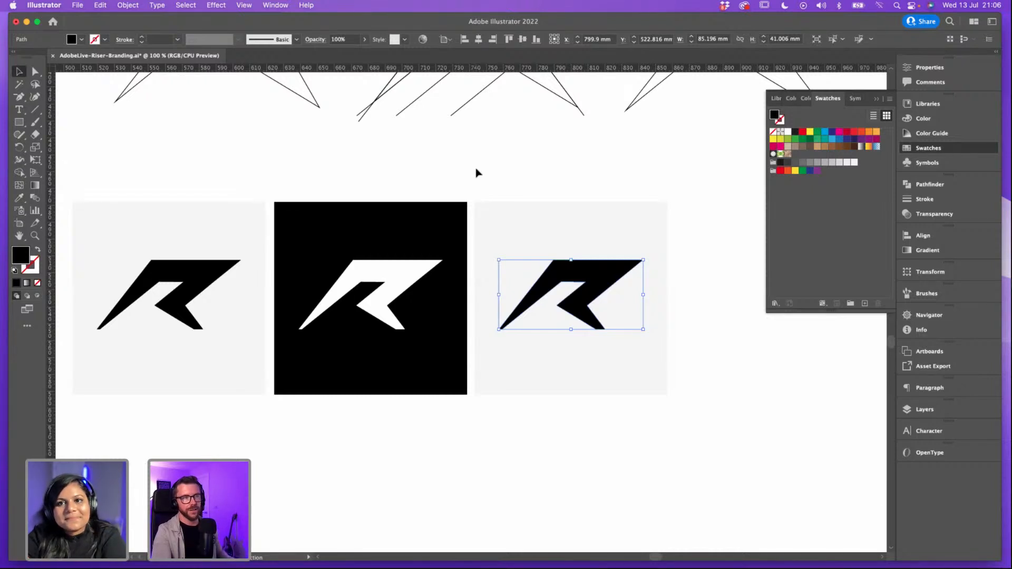
click(37, 249)
click(605, 181)
Step: Set the stroke weight of the outlined R to 6 pt
click(578, 284)
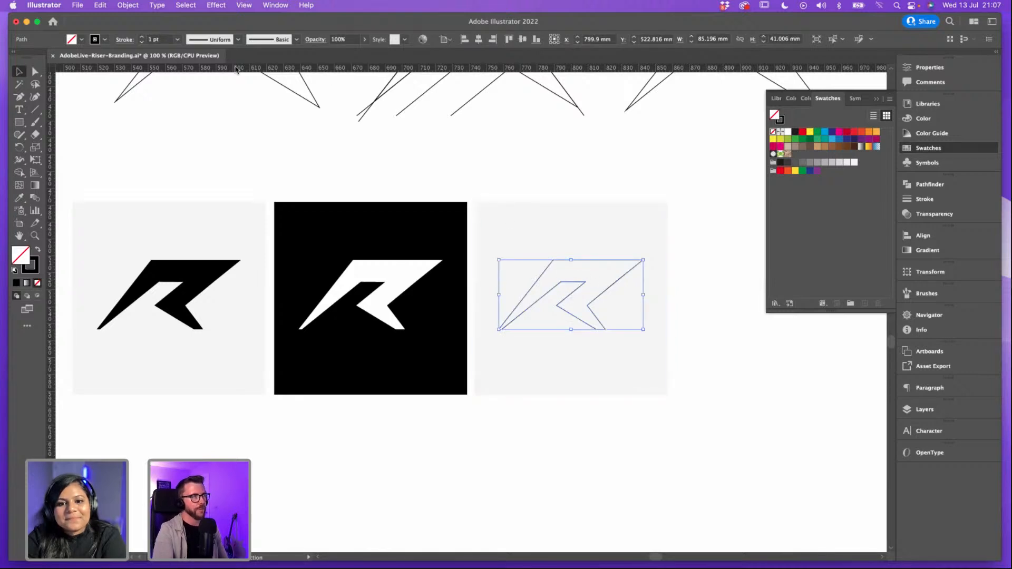
click(140, 37)
click(141, 37)
click(141, 38)
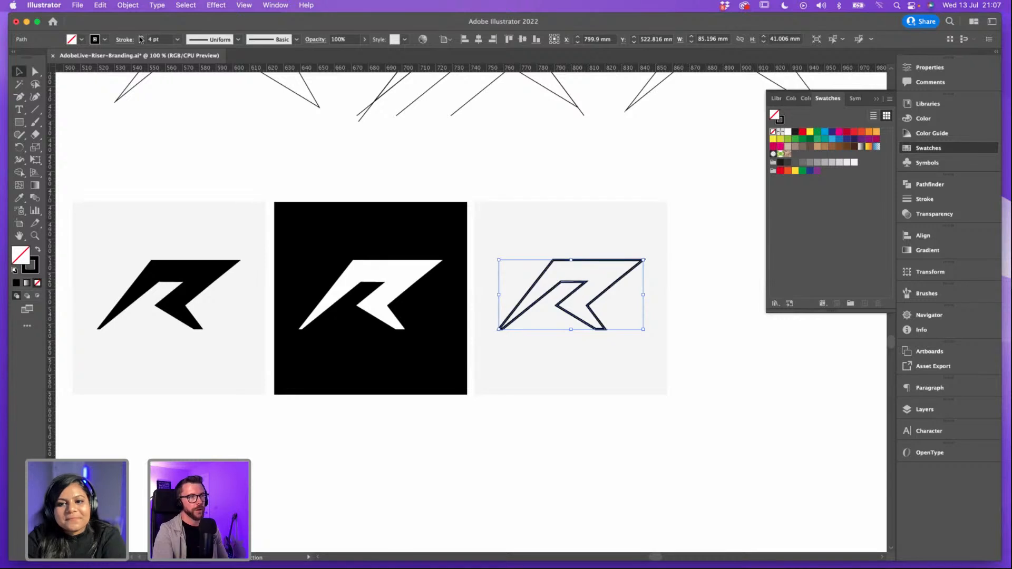
click(141, 37)
click(141, 37)
click(588, 161)
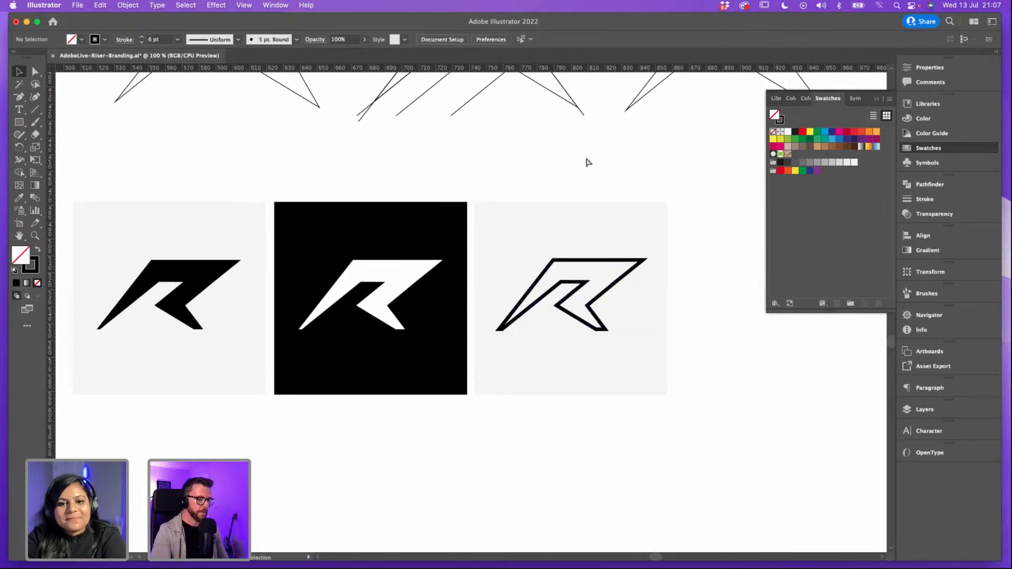
Step: Try a 7 pt stroke weight on the outlined R and return it to 6 pt
key(super+equal)
scroll(620, 310, right, 5)
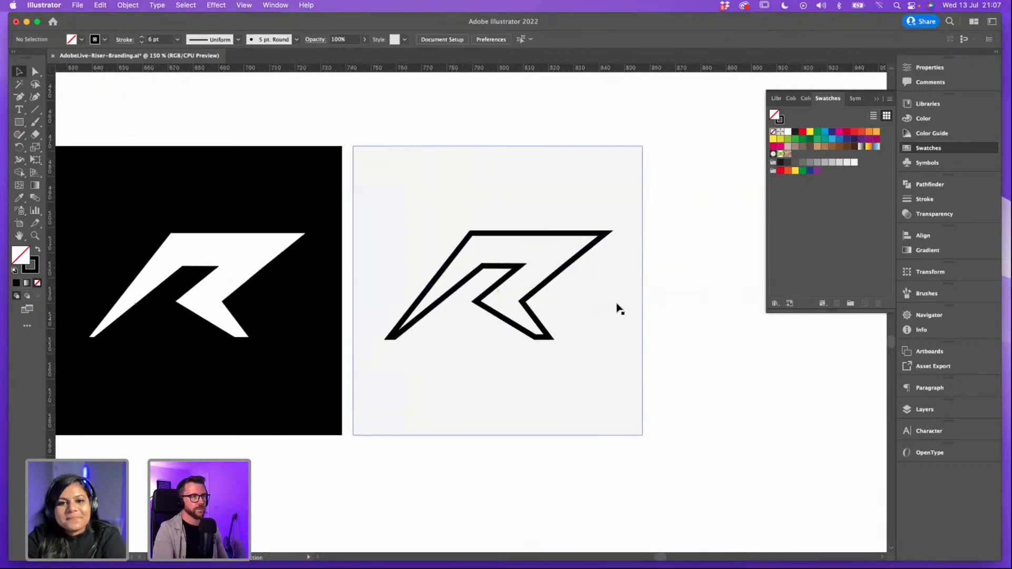
key(super+minus)
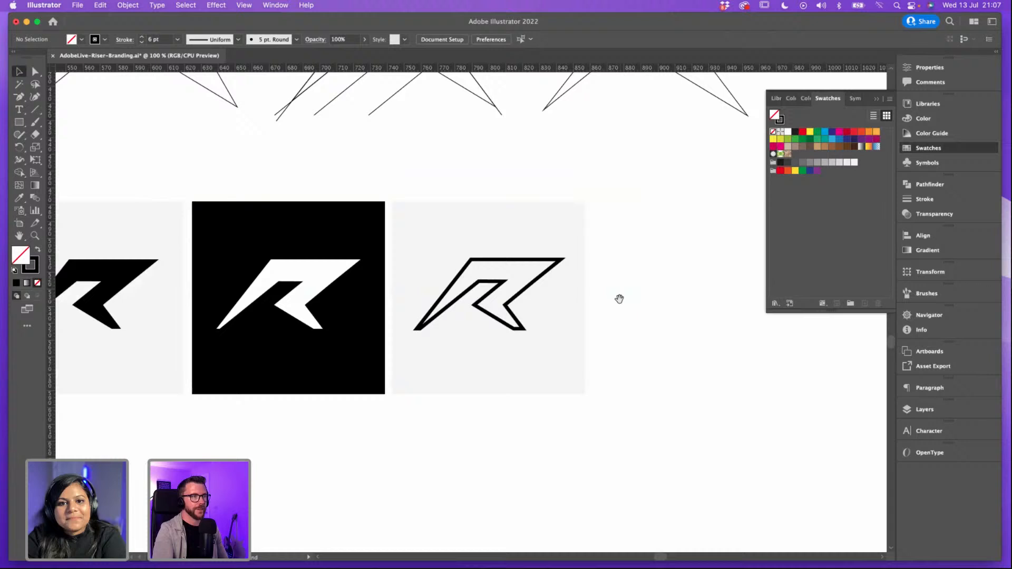
click(517, 297)
click(517, 297)
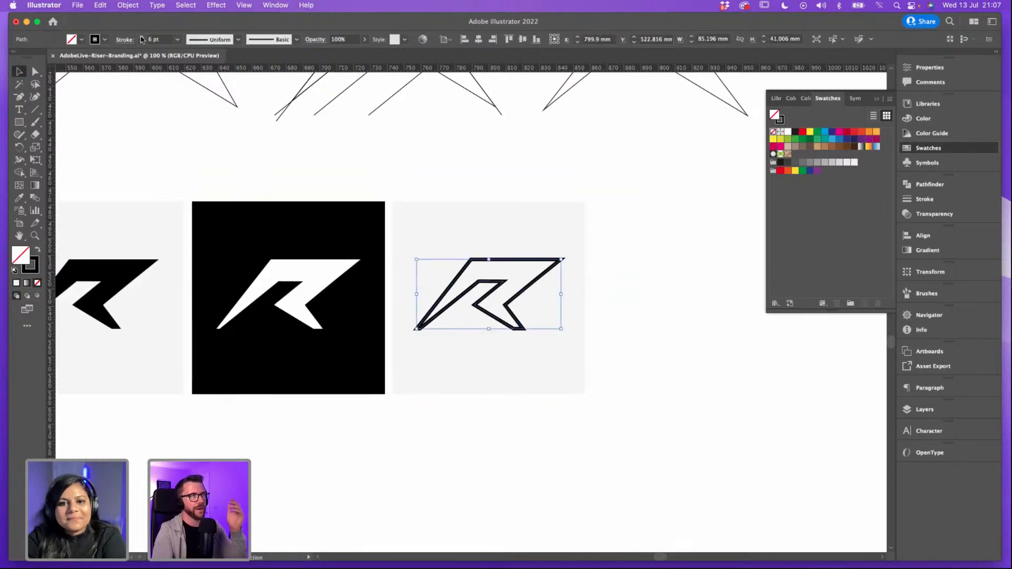
click(141, 38)
click(634, 267)
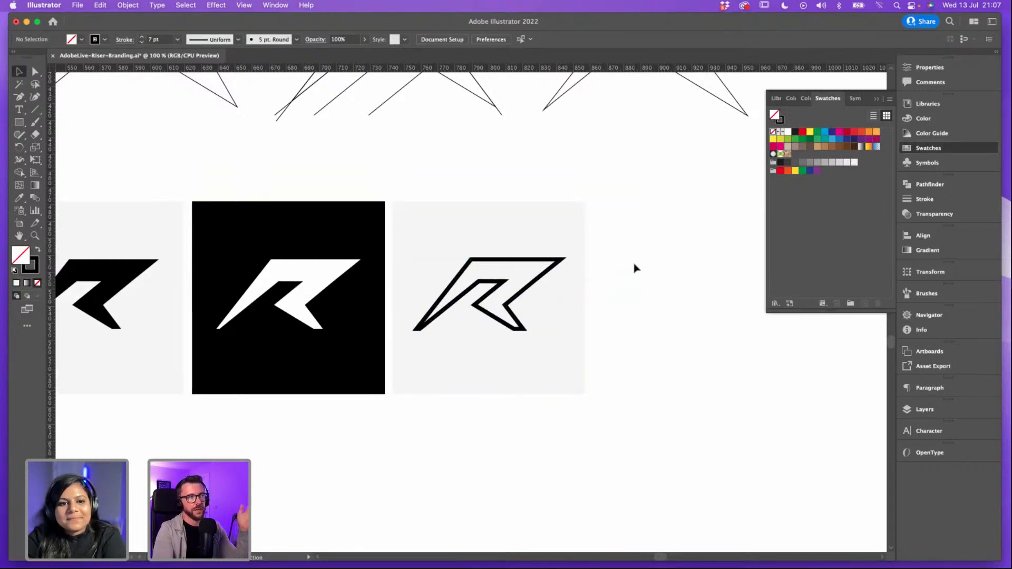
click(515, 297)
click(141, 41)
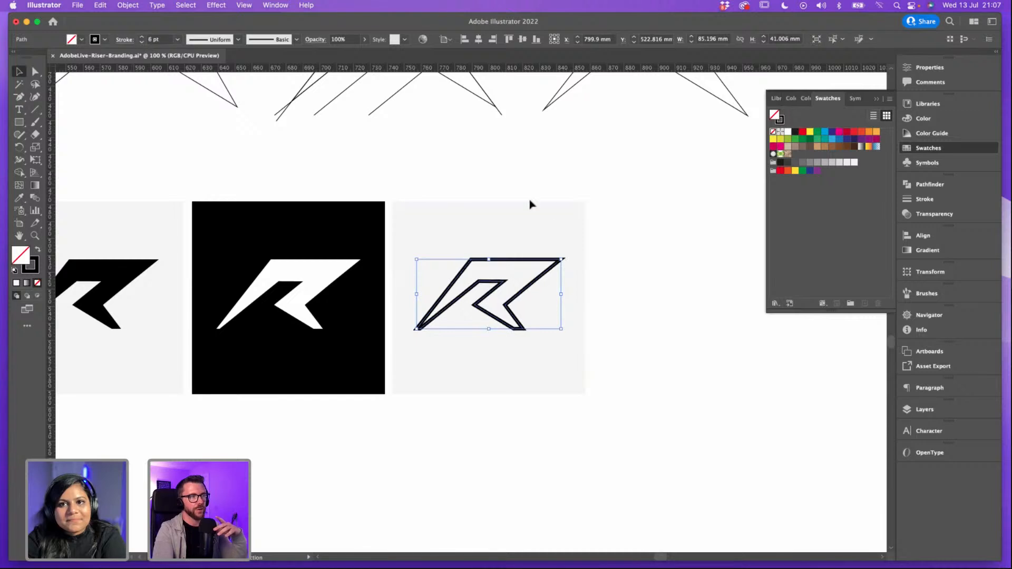
click(553, 182)
Step: Expand the fill and stroke of the outlined R into a filled shape
click(546, 278)
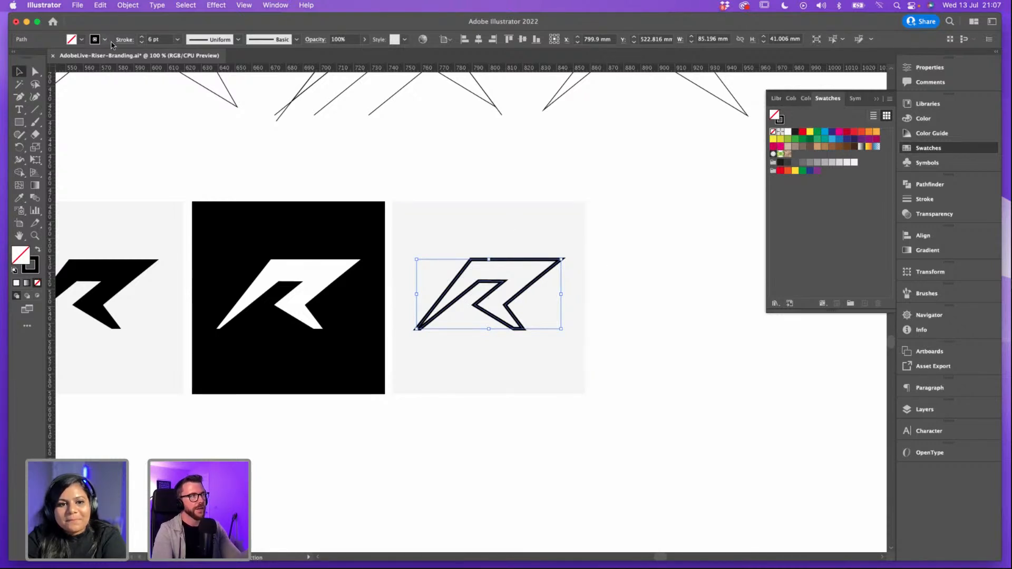
click(130, 6)
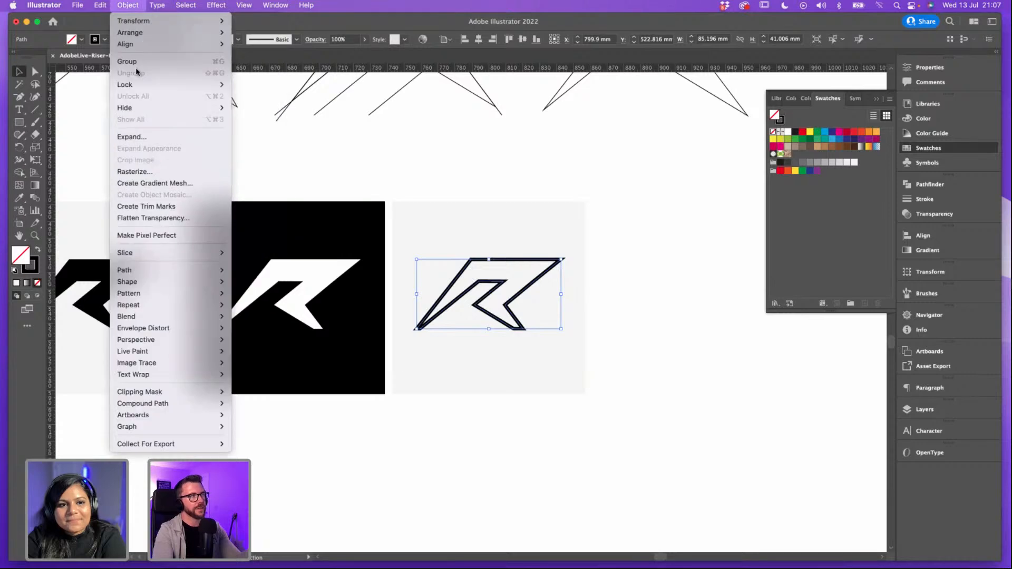
key(Return)
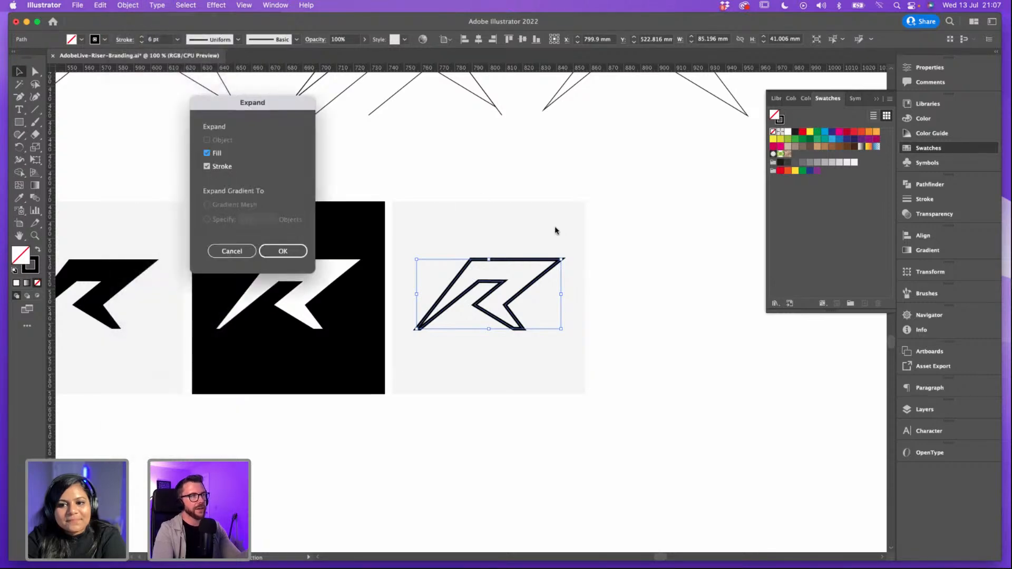
click(283, 250)
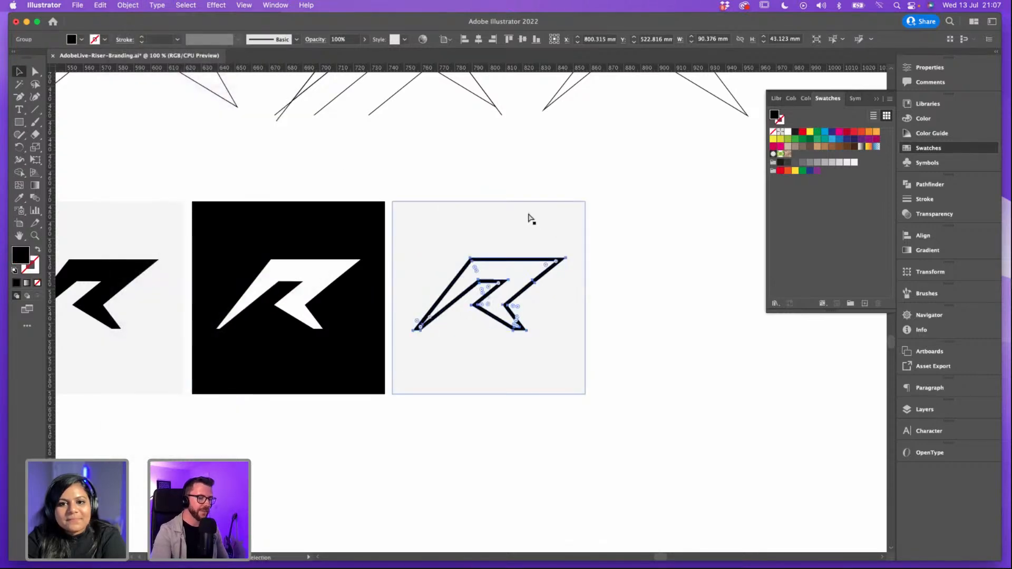
key(super+=)
key(super+=)
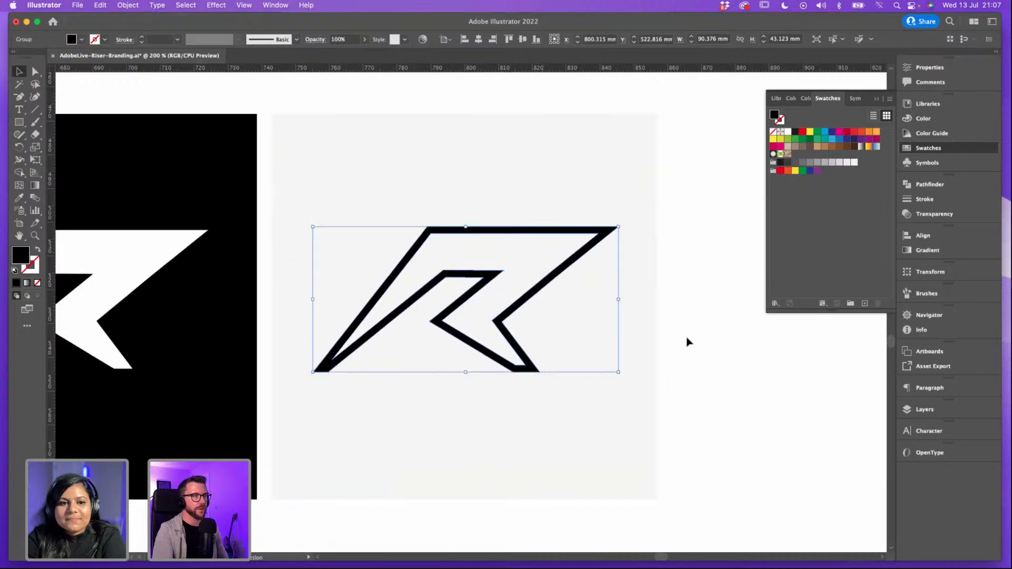
click(689, 342)
Step: Place a copy of the third light grey square at the end of the row, without the R
key(super+minus)
key(super+minus)
key(super+minus)
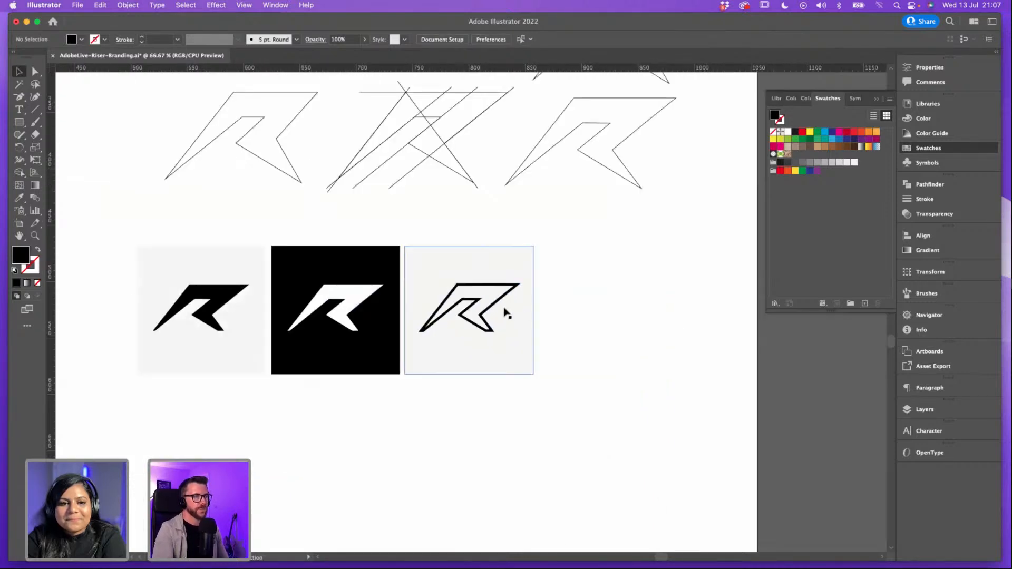
click(482, 315)
click(519, 259)
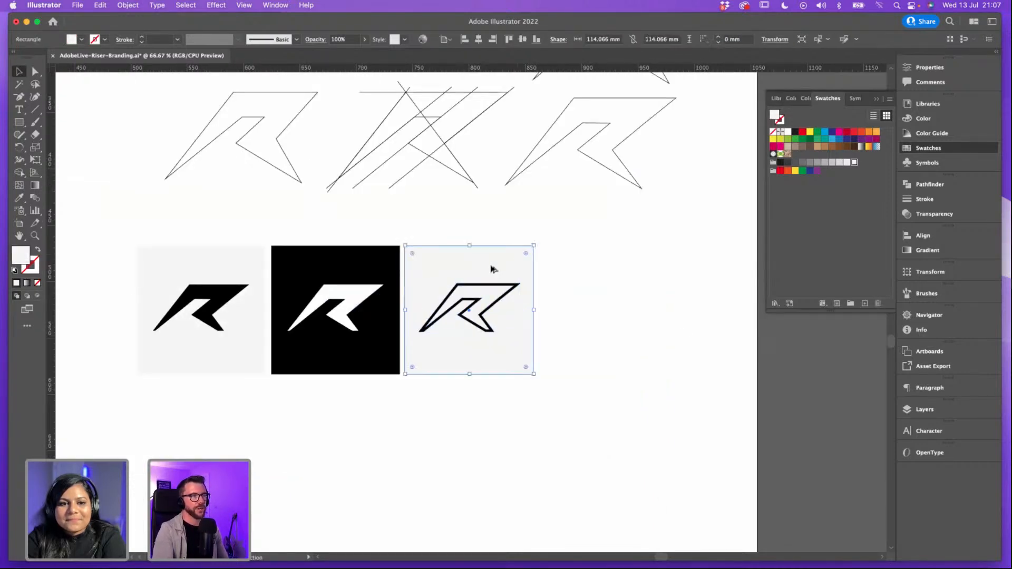
drag(518, 259, 638, 270)
drag(505, 306, 506, 306)
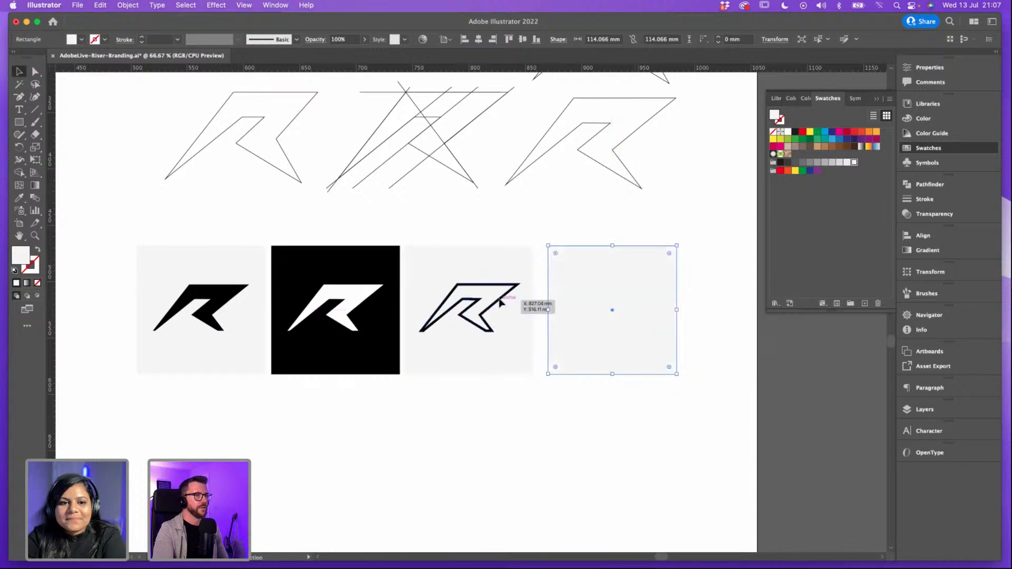
Step: Fill the fourth square with the black sampled from the second square and move it slightly closer to the third
click(369, 256)
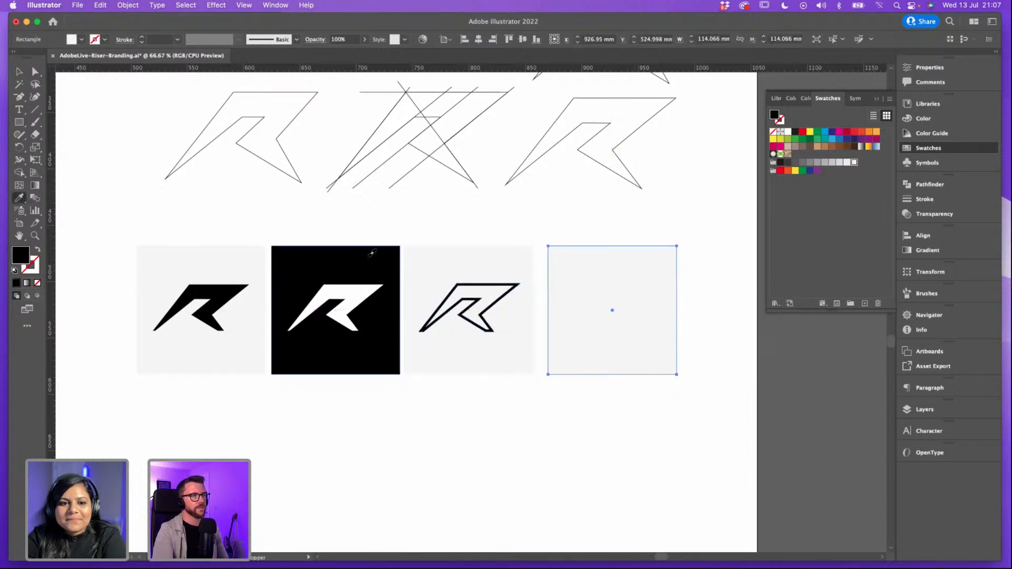
click(25, 68)
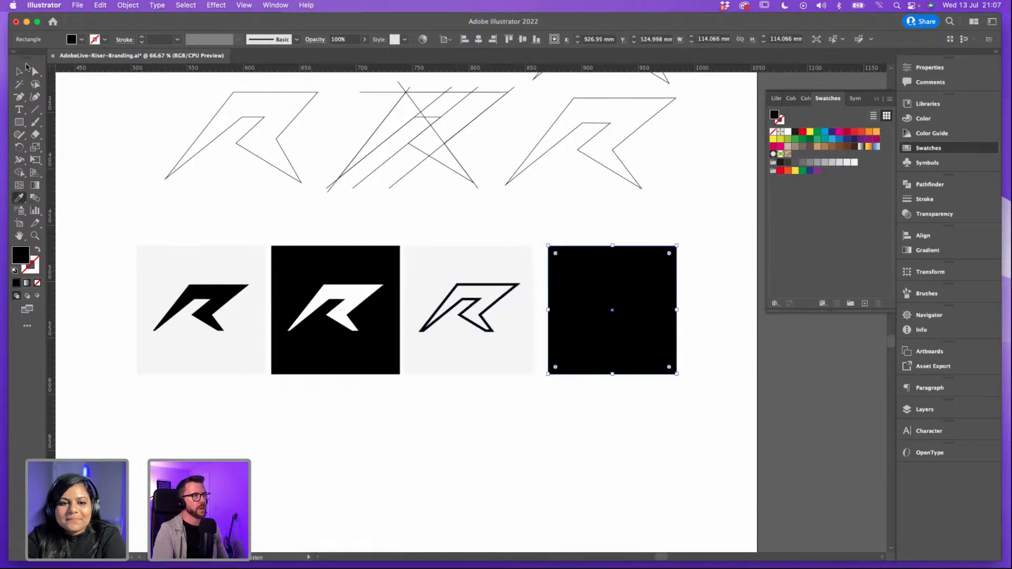
drag(633, 274, 625, 275)
Step: Copy the outlined R onto the fourth square and fill it with the white sampled from the solid R
drag(505, 296, 642, 289)
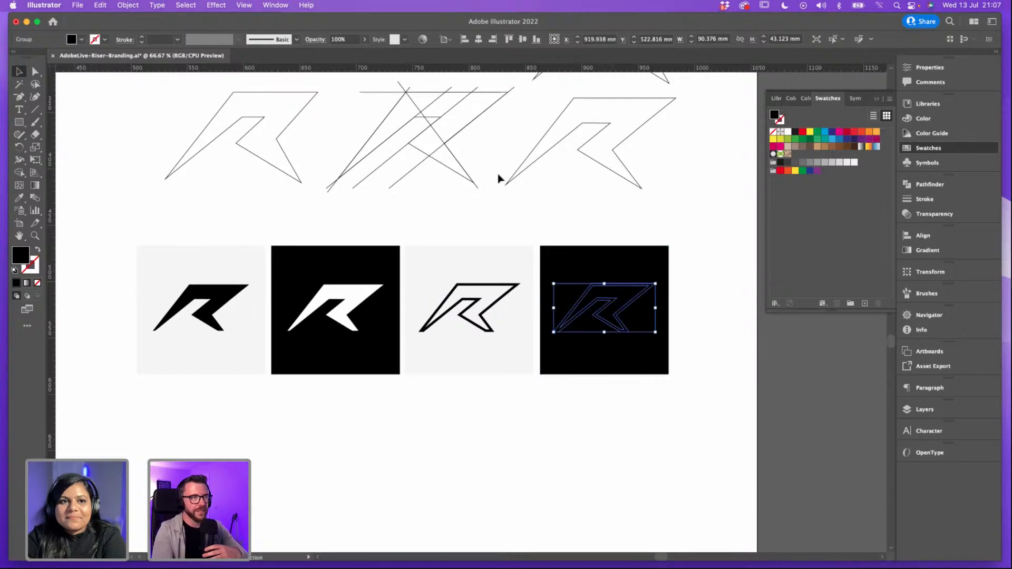
click(19, 198)
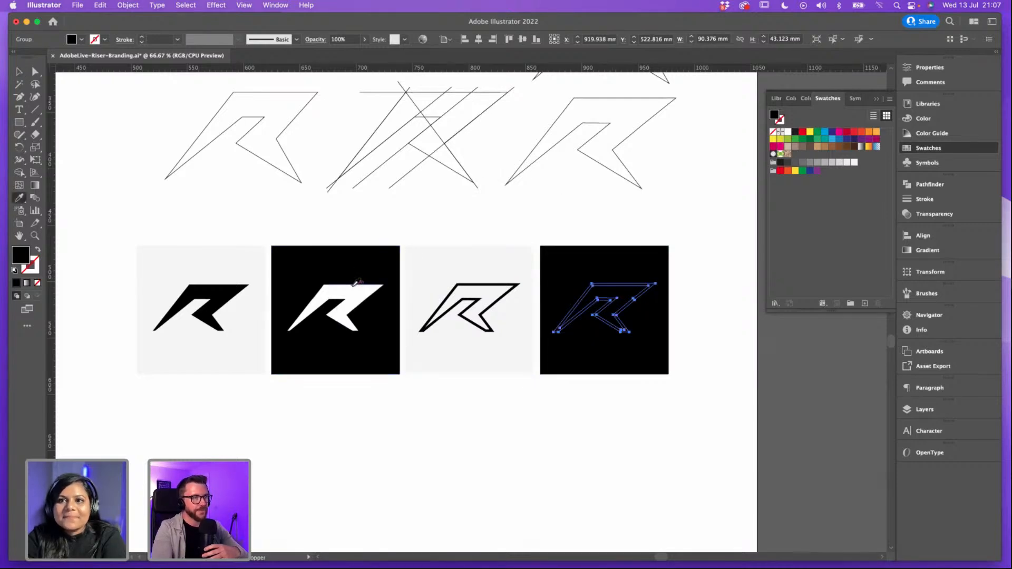
click(352, 290)
click(19, 72)
click(659, 221)
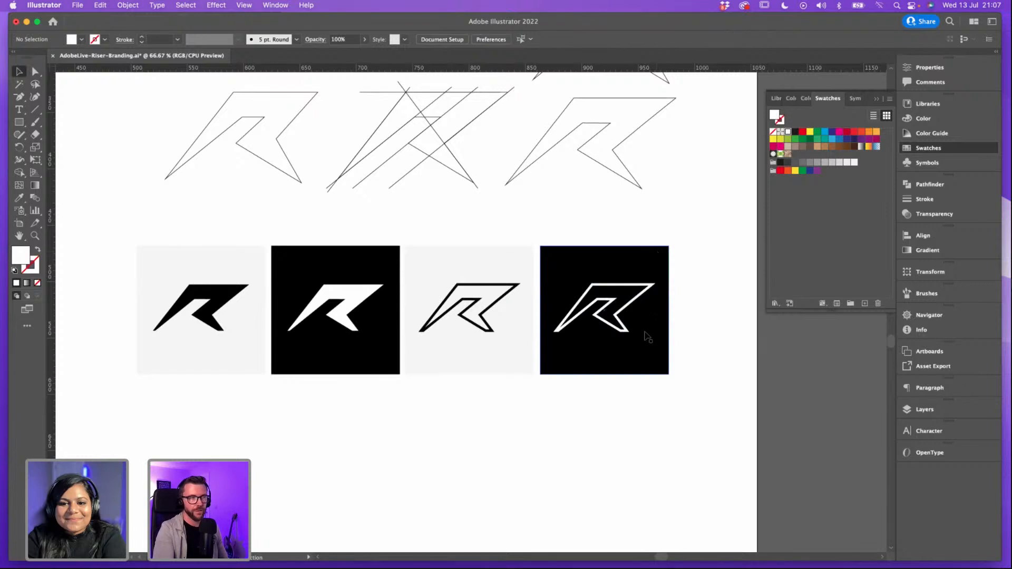
Step: Examine the white outlined R up close and compare the four logo squares side by side
click(637, 305)
key(super+plus)
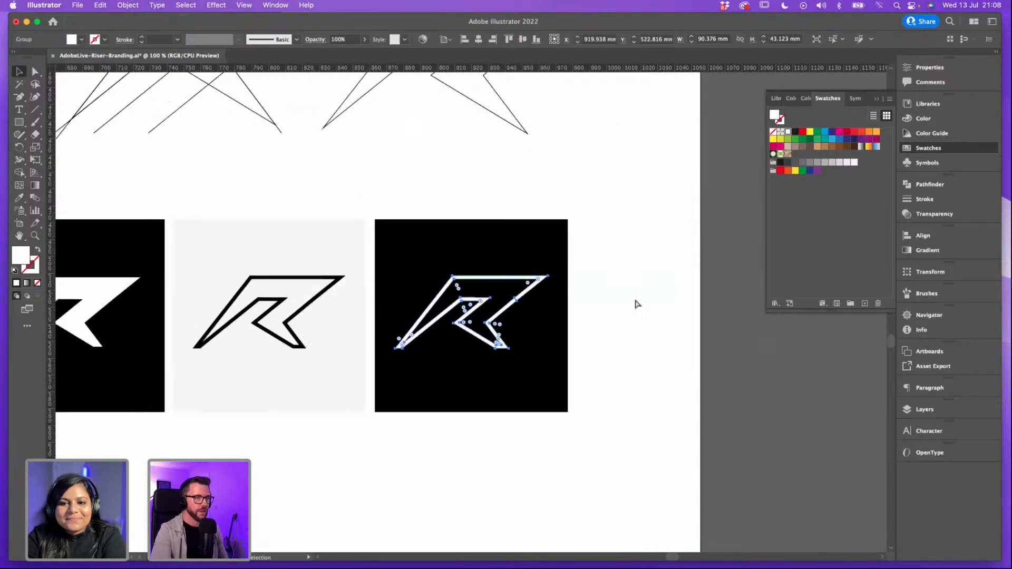
key(super+plus)
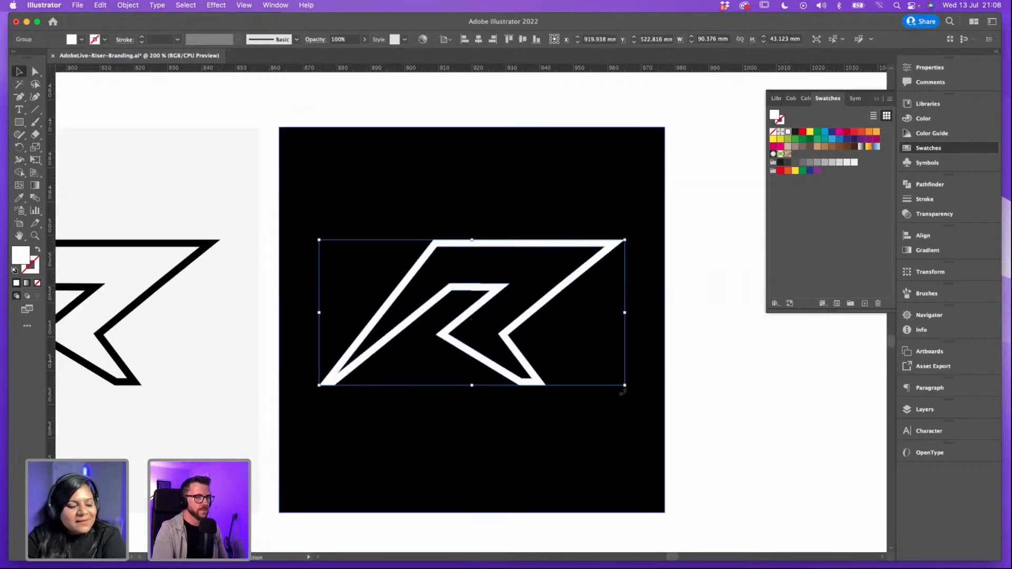
click(685, 384)
key(super+minus)
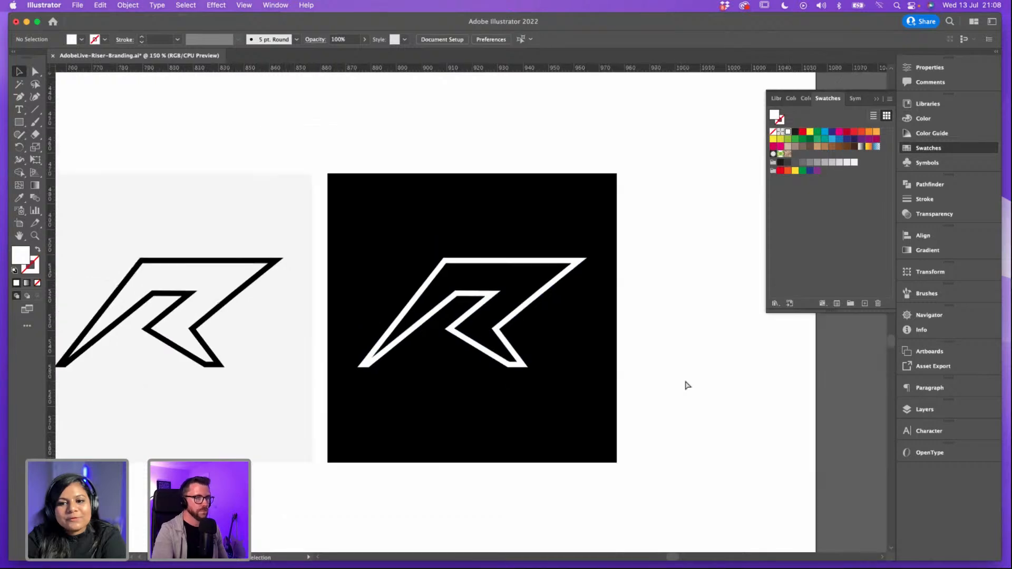
key(super+minus)
drag(575, 351, 608, 348)
key(super+minus)
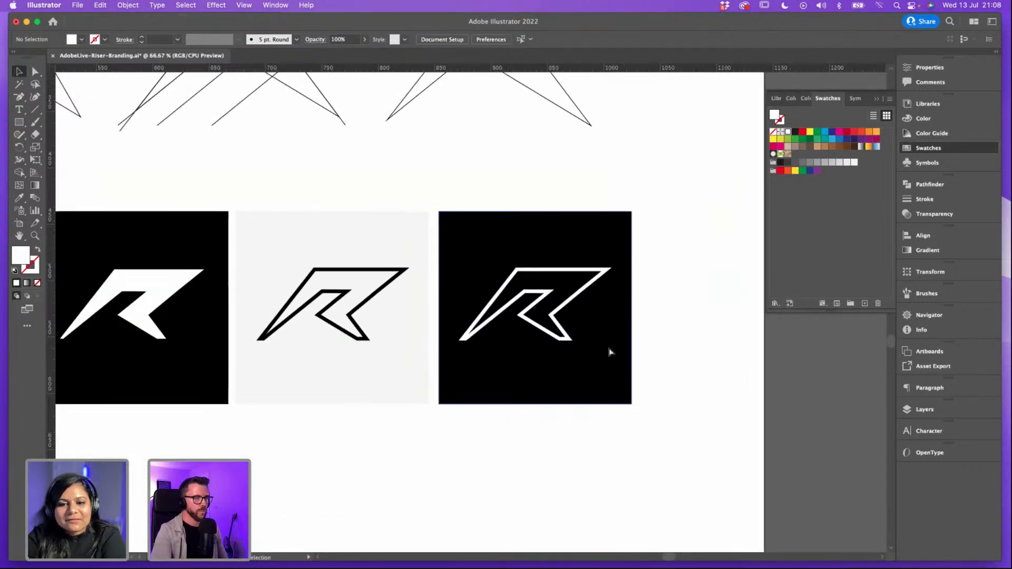
key(super+minus)
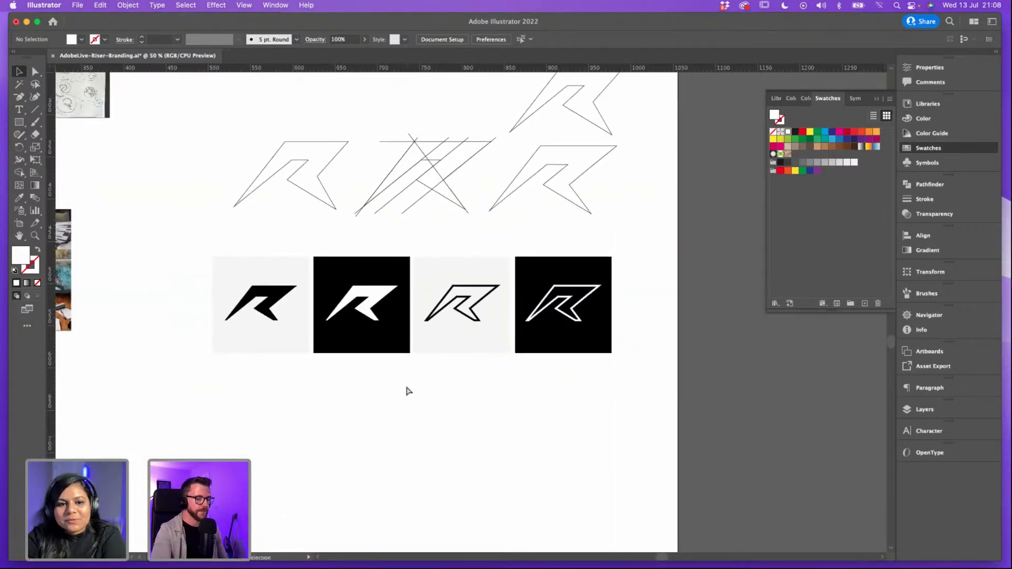
Step: Place a copy of the solid black R from the first light grey square in the empty area below the squares
key(super+plus)
drag(408, 386, 529, 291)
key(super+minus)
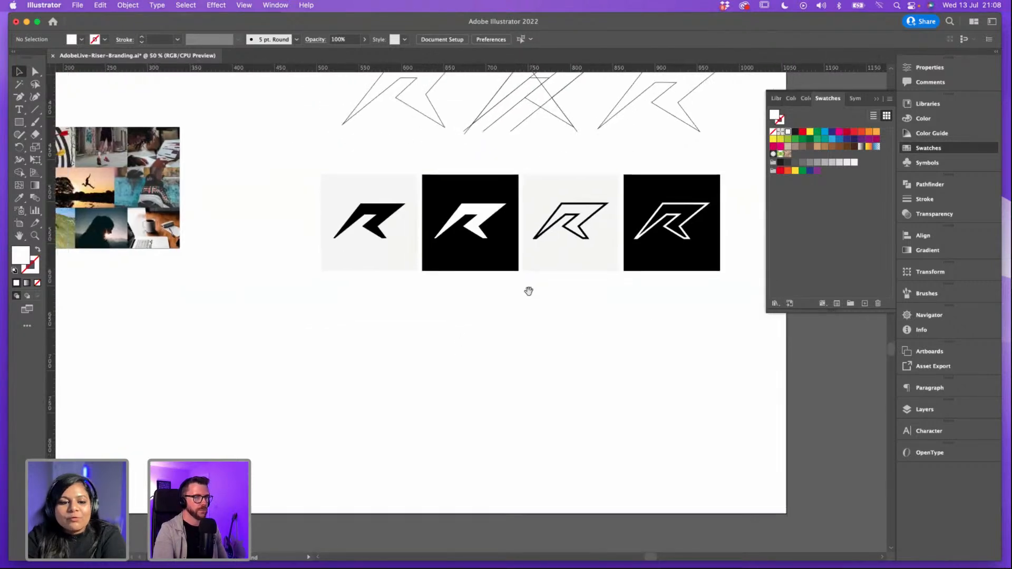
click(389, 211)
drag(387, 211, 298, 324)
key(super+minus)
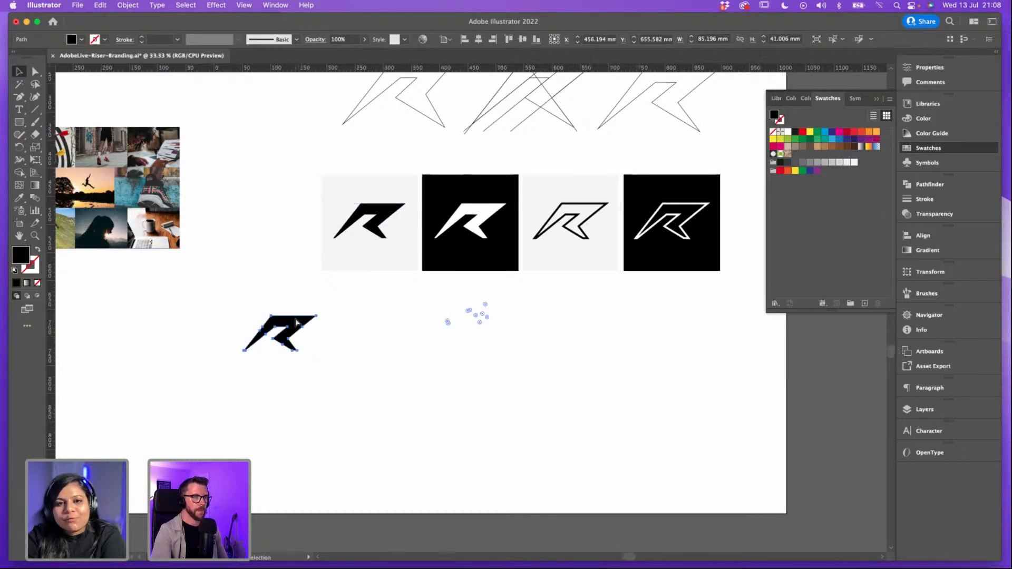
Step: Move the row of four logo squares slightly up, closer to the R line drawings
scroll(249, 344, up, 3)
scroll(249, 344, left, 4)
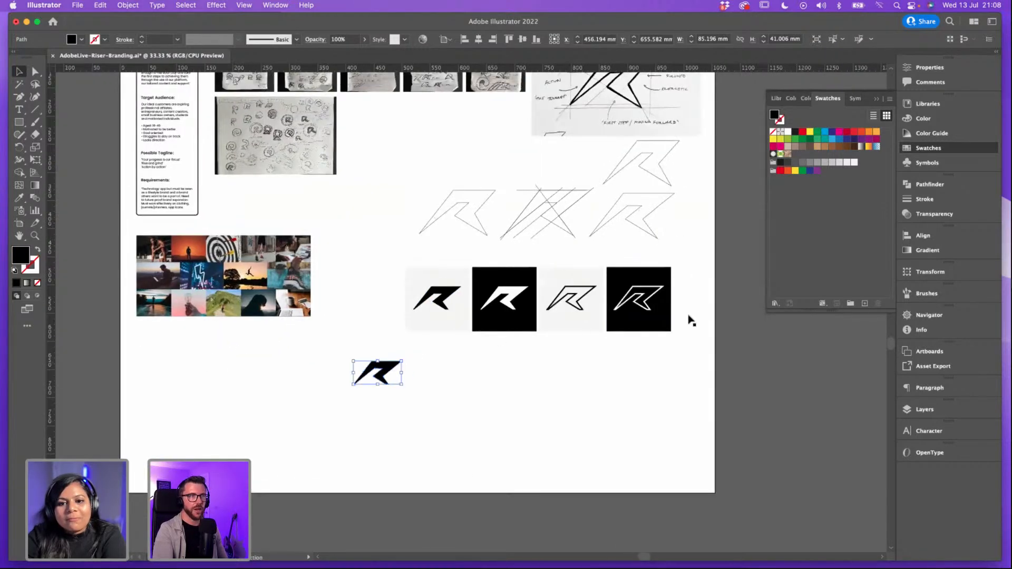
drag(430, 289, 436, 275)
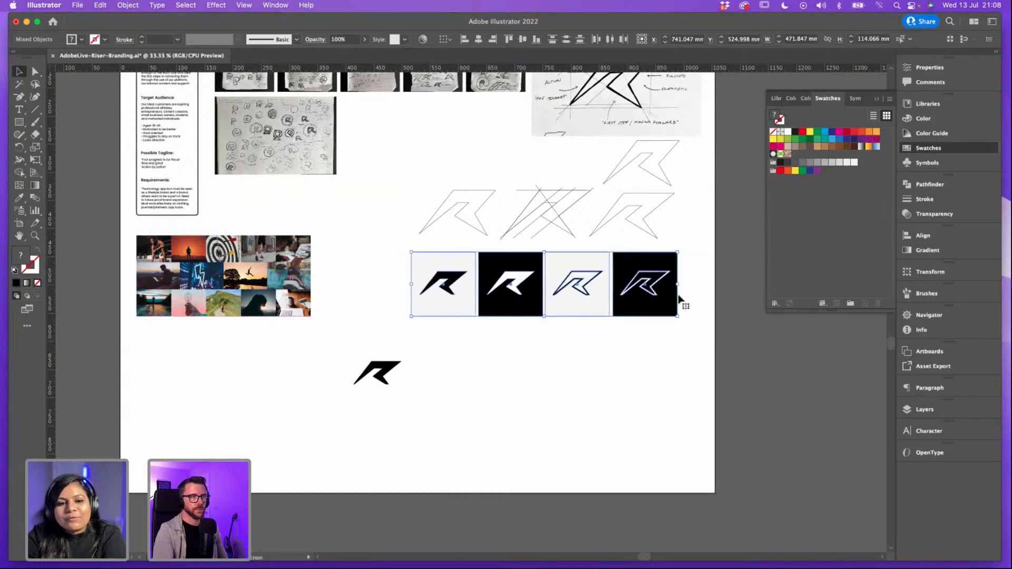
click(694, 220)
scroll(695, 252, up, 2)
scroll(694, 253, up, 2)
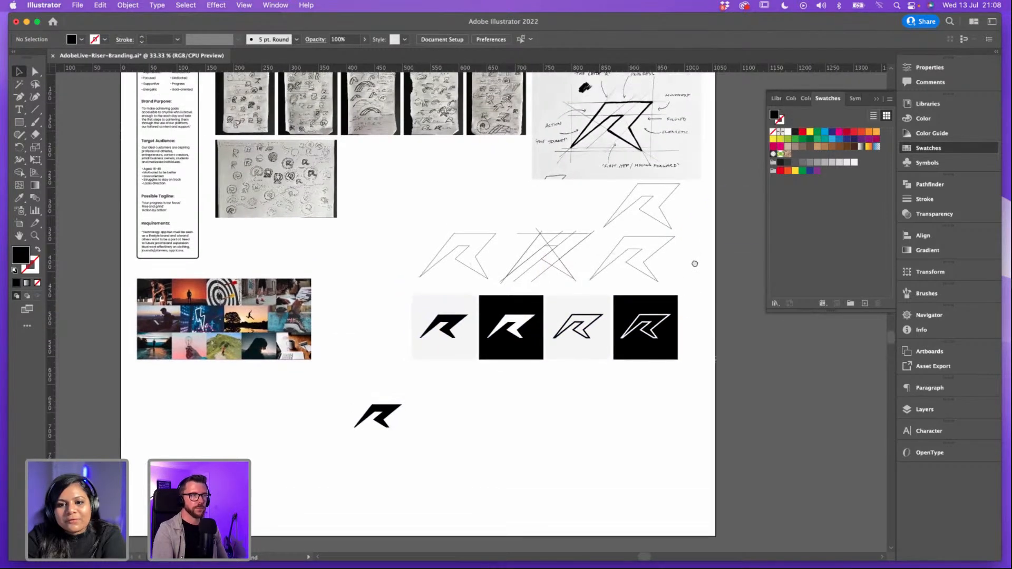
drag(695, 263, 692, 239)
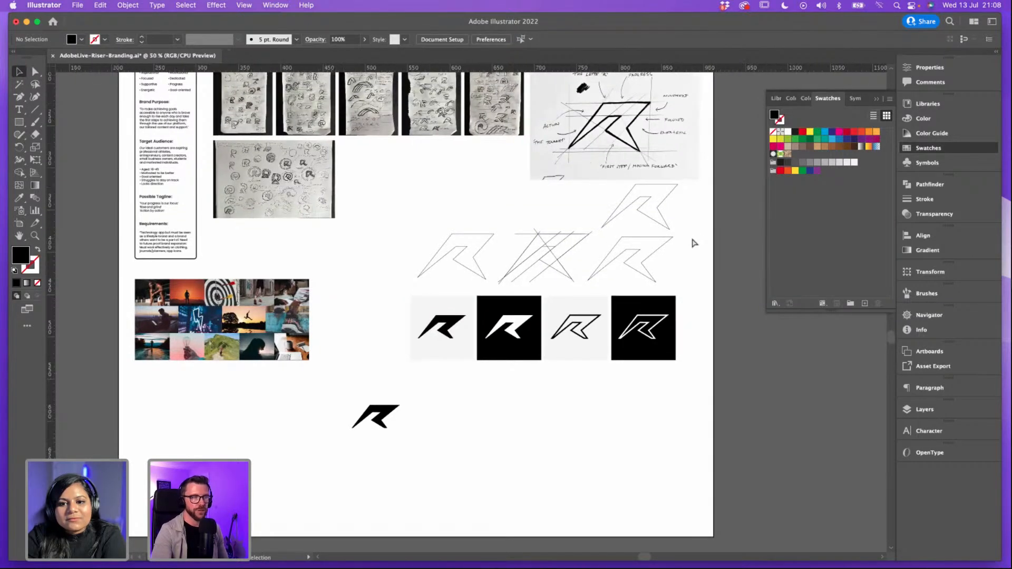
Step: Enlarge the loose black R copy proportionally to about 115 mm wide
key(super+equal)
key(super+equal)
scroll(522, 295, down, 8)
scroll(523, 295, left, 4)
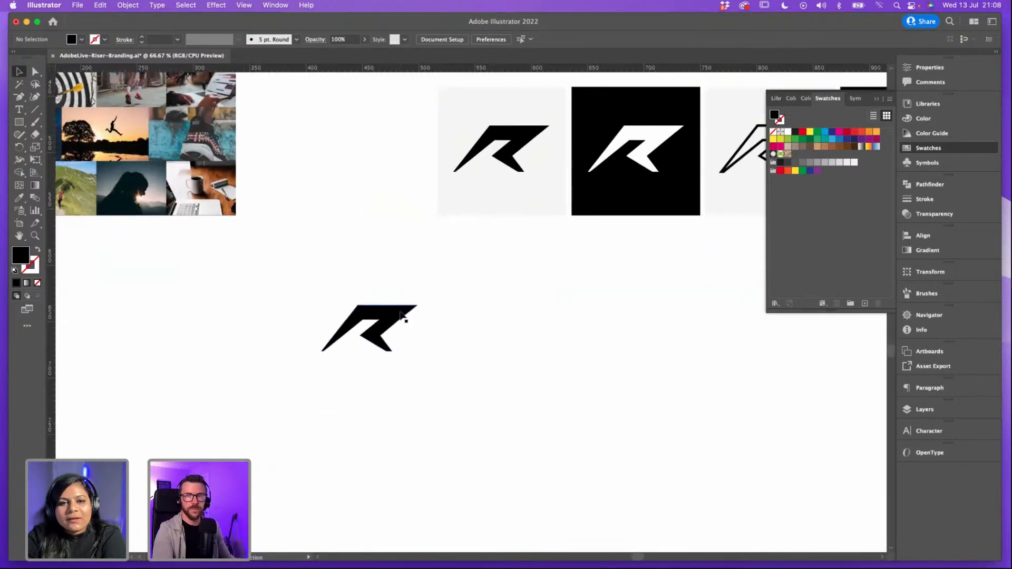
scroll(454, 314, down, 1)
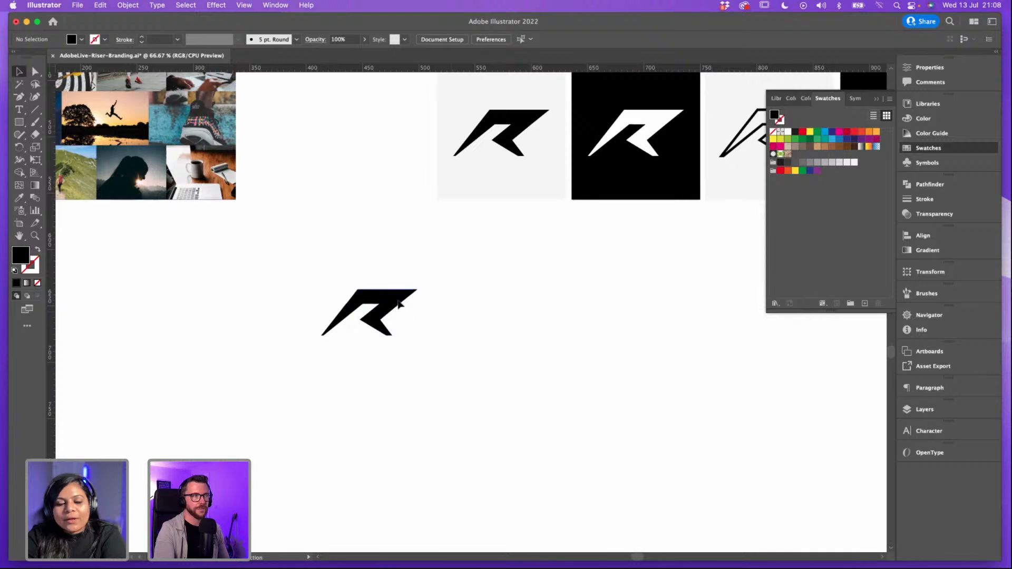
click(402, 309)
key(super+plus)
drag(421, 310, 385, 296)
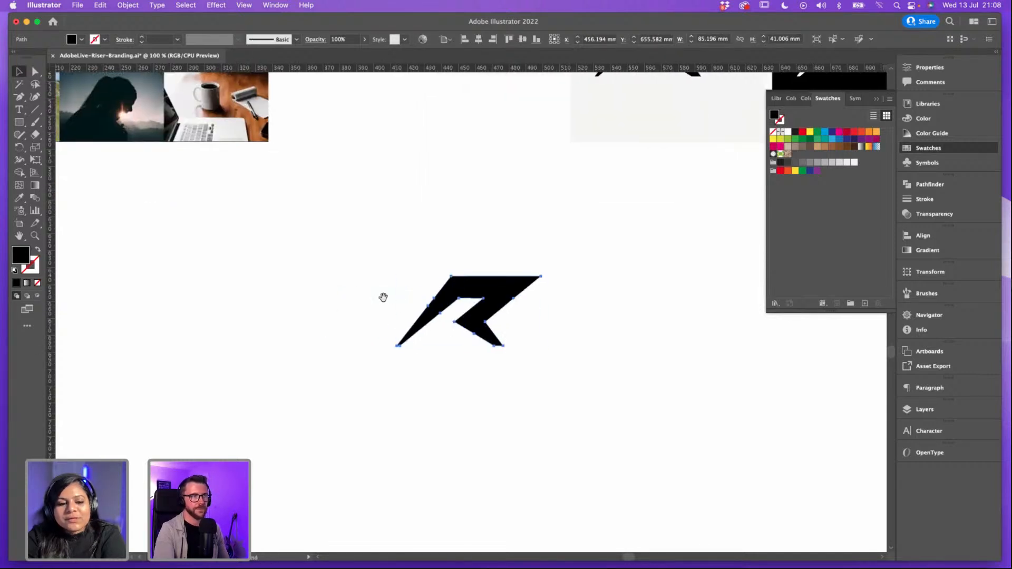
drag(495, 333, 520, 355)
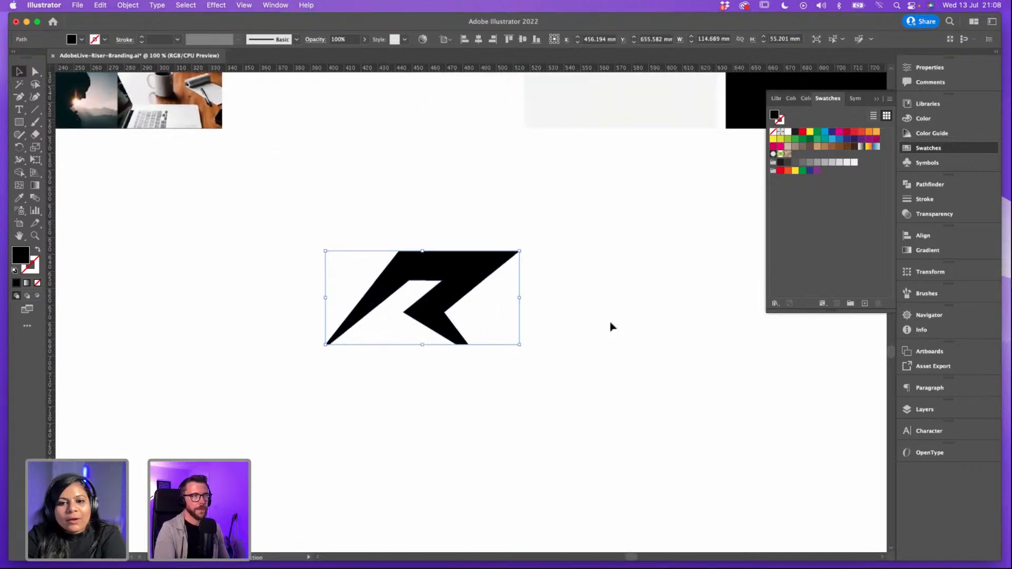
Step: Scale the loose black R down proportionally to about 75 mm wide
click(611, 327)
drag(592, 339, 520, 360)
drag(543, 243, 426, 278)
click(269, 321)
drag(329, 399, 261, 366)
Step: Duplicate the loose black R, rotate the copy 180°, and fit it against the original's right side so the shapes interlock
click(318, 302)
drag(226, 317, 336, 351)
drag(338, 328, 335, 325)
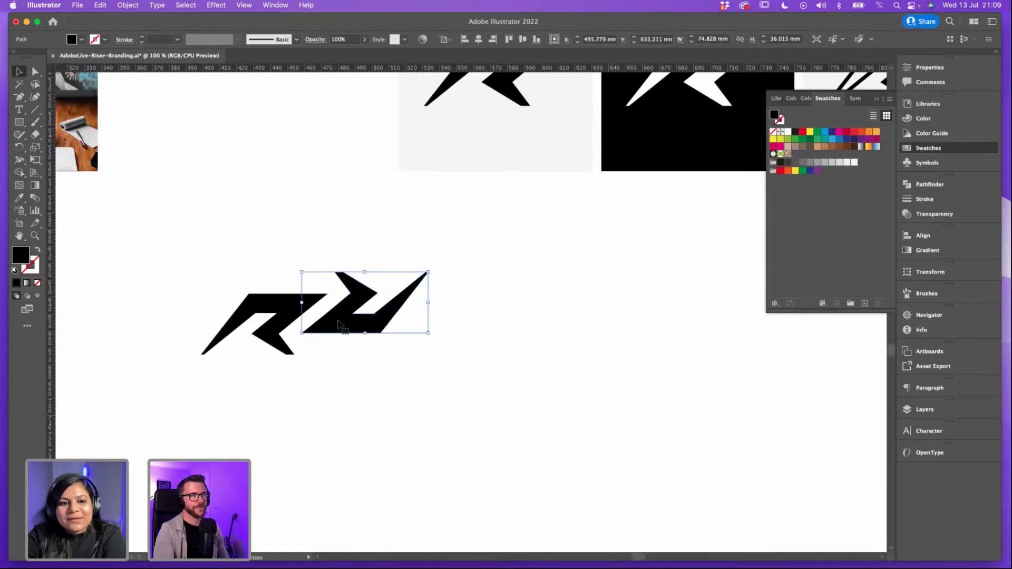
Step: Duplicate the interlocking R pair to the right to continue the row, and save the document
click(300, 308)
shift+click(341, 319)
drag(344, 322, 523, 330)
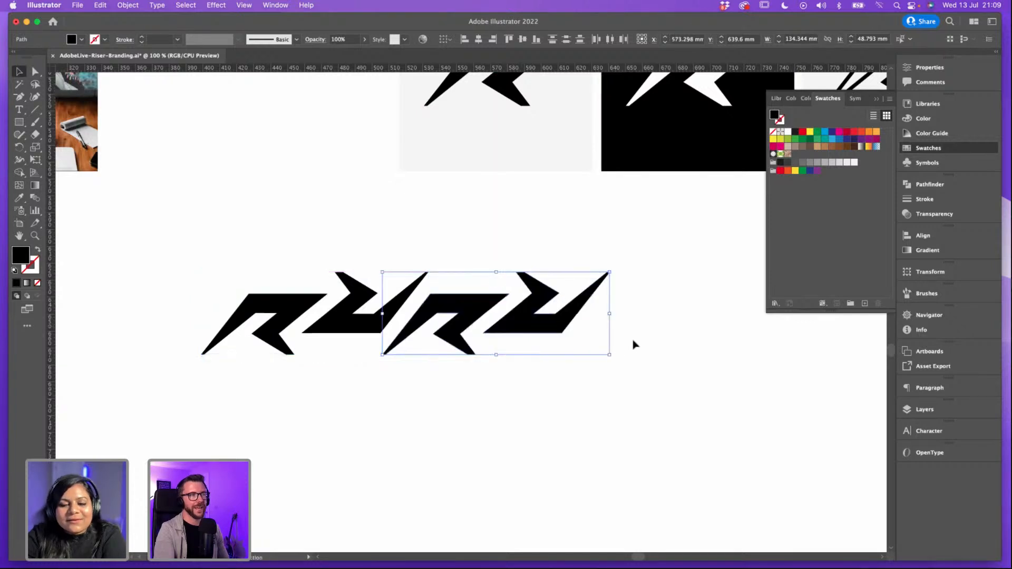
scroll(601, 334, right, 5)
scroll(601, 334, down, 1)
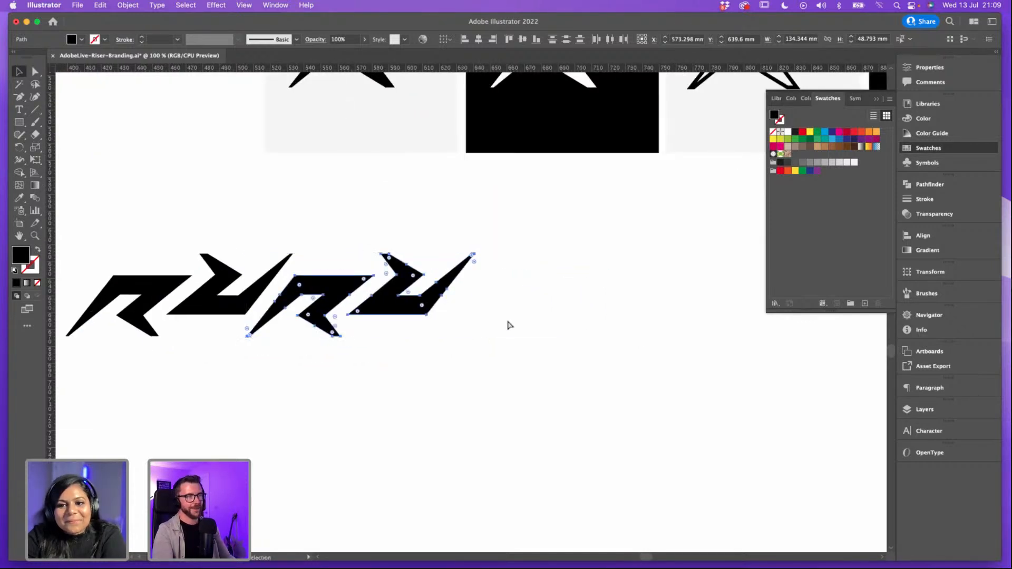
key(super+s)
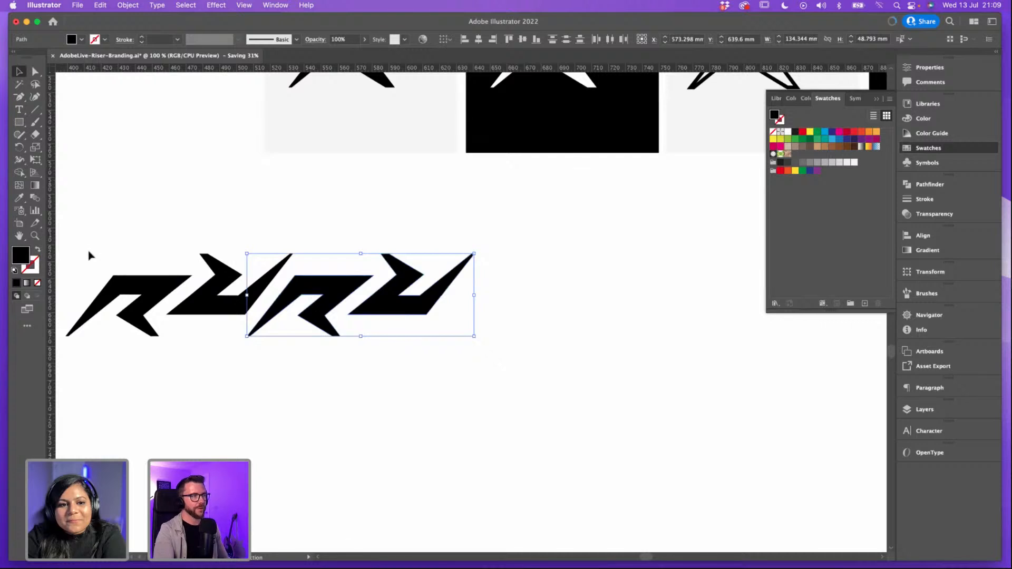
Step: Duplicate the four interlocking R shapes to the right to form a row of eight
drag(116, 239, 758, 326)
key(super+minus)
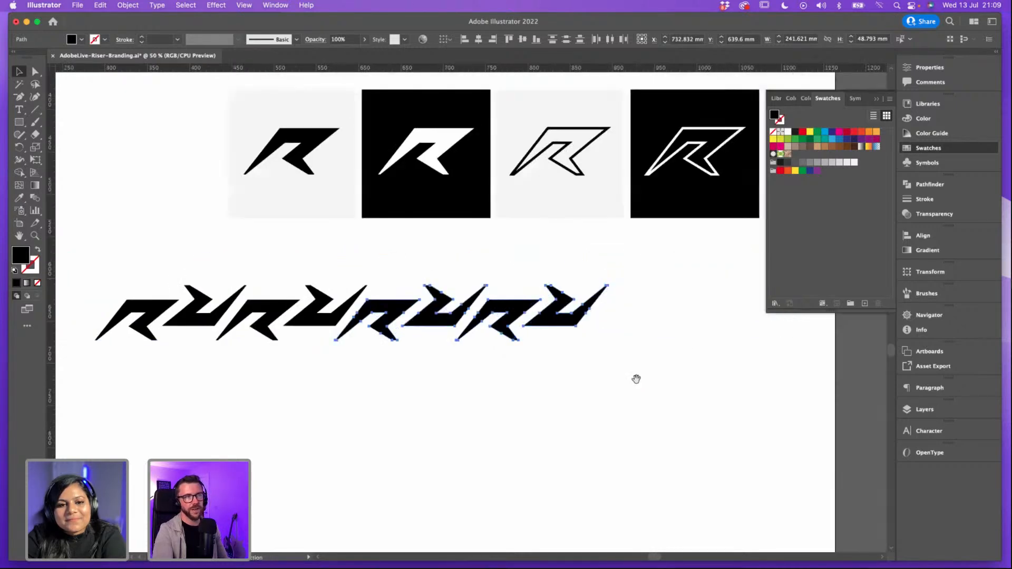
key(super+minus)
key(super+plus)
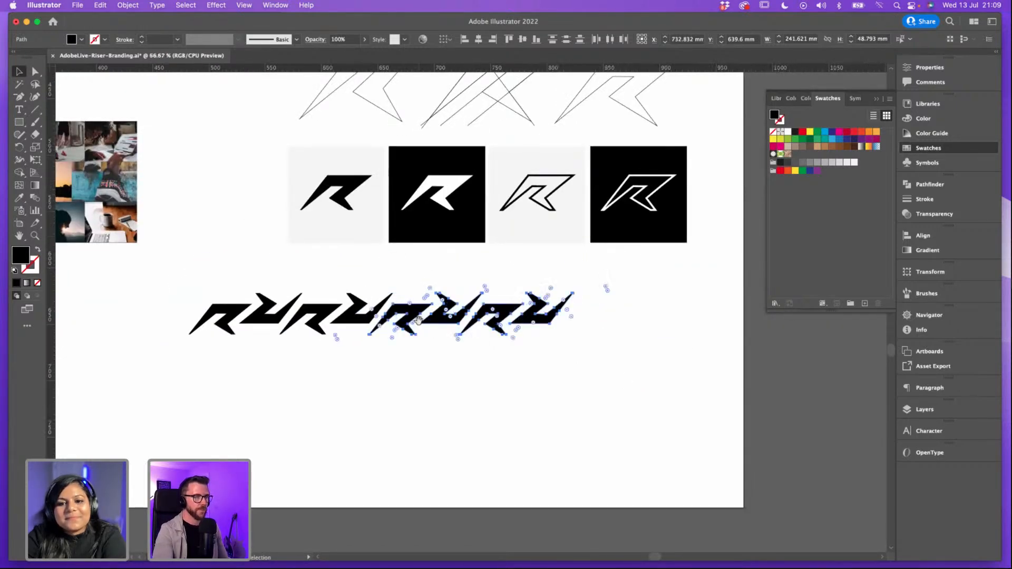
drag(424, 325, 558, 291)
scroll(558, 290, left, 5)
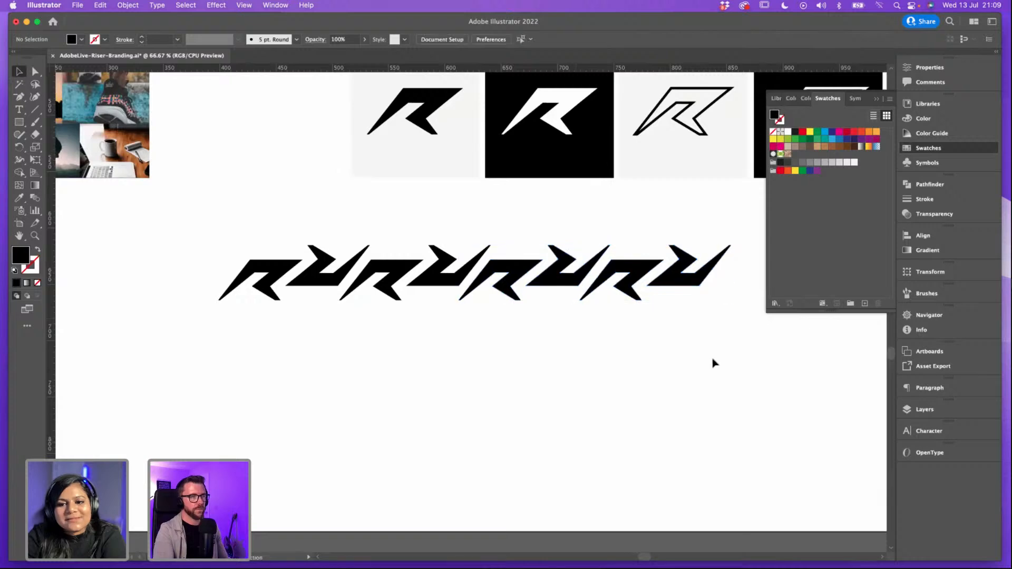
Step: Duplicate the row of eight R shapes directly below to form a second row
drag(714, 362, 227, 252)
drag(303, 285, 310, 327)
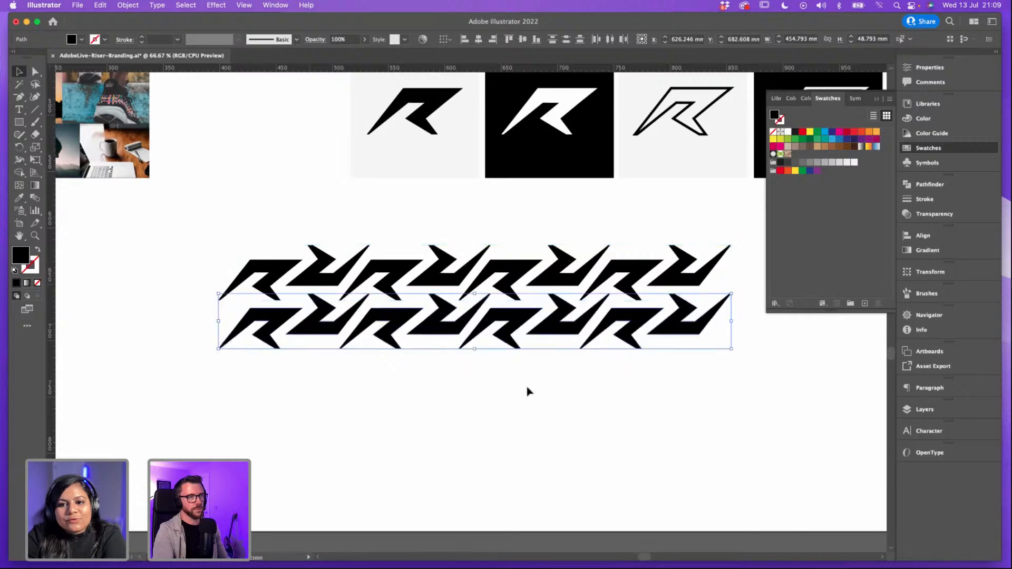
click(531, 395)
key(super+minus)
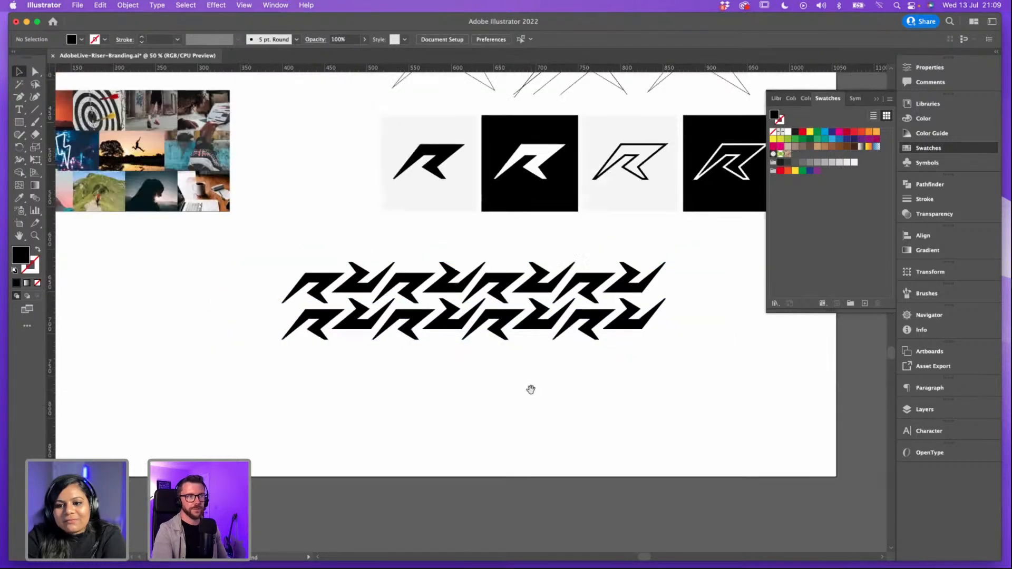
Step: Group the two rows of R shapes and duplicate the group below to make four rows
scroll(662, 355, right, 1)
drag(348, 295, 314, 355)
key(super+z)
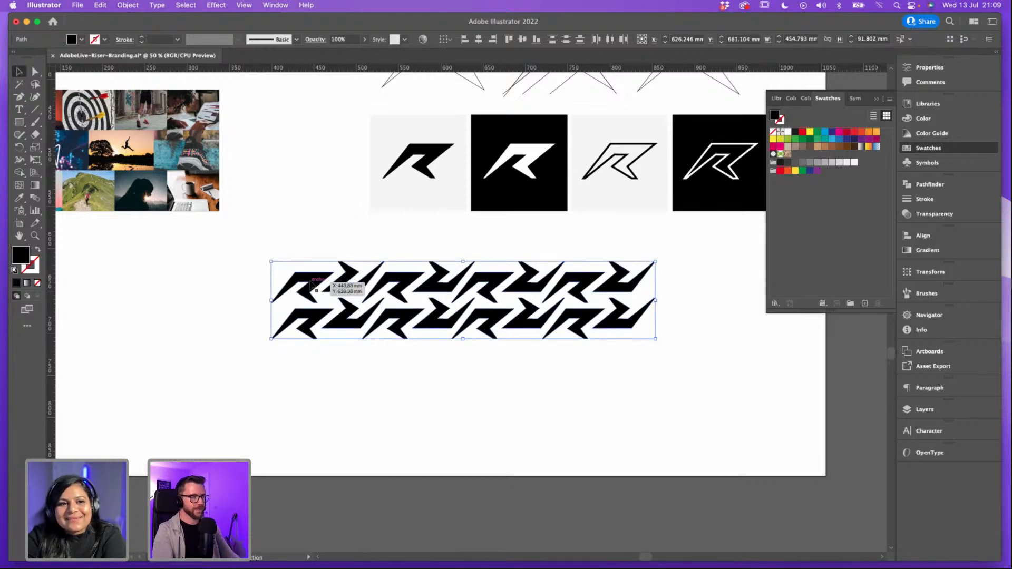
key(super+g)
drag(325, 288, 323, 361)
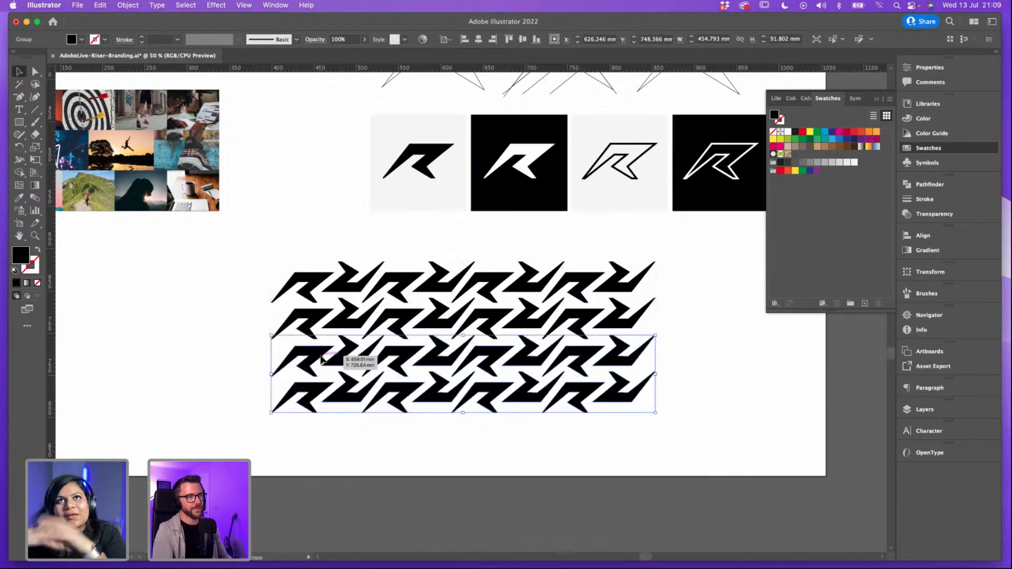
Step: Scale the four-row R pattern down proportionally to about 331 mm wide and place it below the logo squares
click(707, 343)
drag(707, 343, 641, 318)
mouse_move(673, 406)
mouse_down()
mouse_move(598, 342)
mouse_move(212, 220)
mouse_up()
drag(609, 391, 553, 340)
drag(484, 289, 599, 271)
click(609, 291)
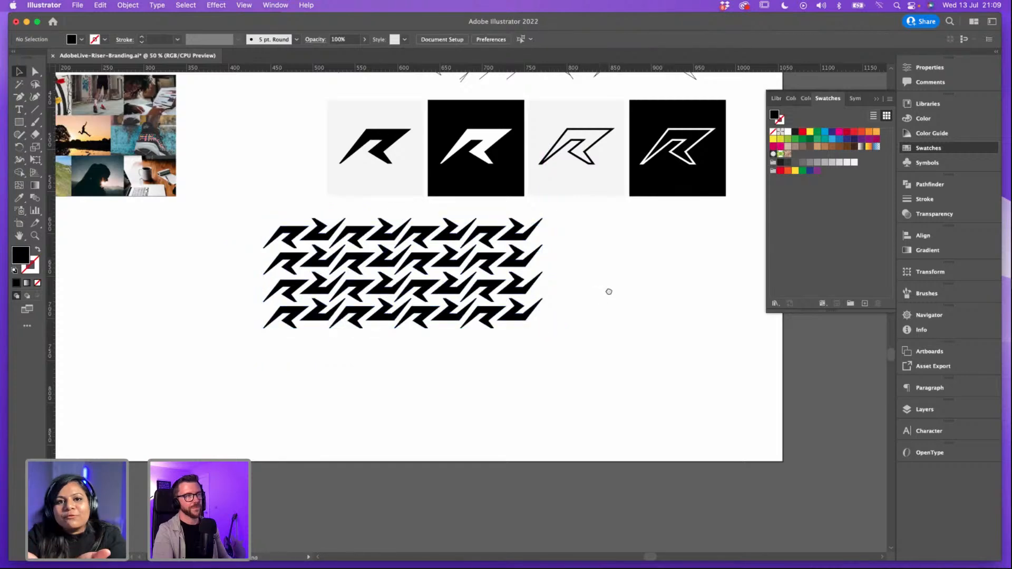
Step: Add a copy of the two-row group beneath the pattern to extend it to six rows
drag(595, 335, 296, 345)
click(587, 317)
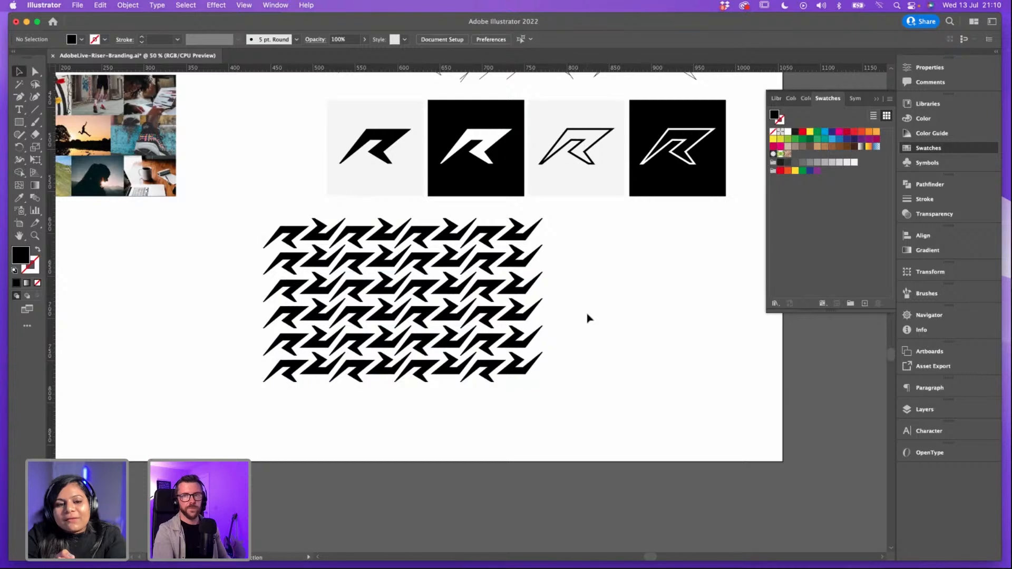
drag(574, 308, 574, 331)
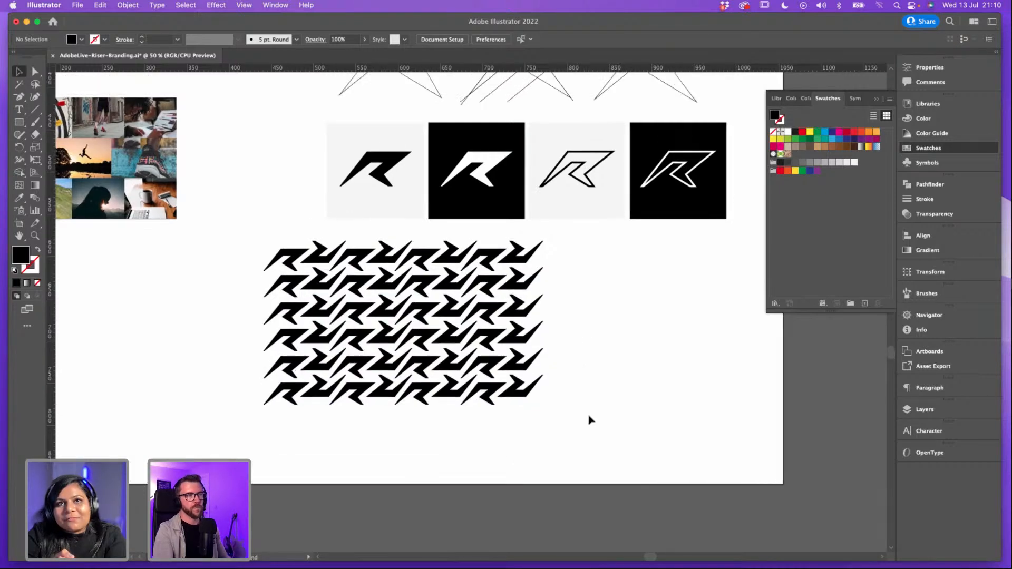
Step: Move the whole six-row R pattern slightly right and up beneath the logo squares
drag(589, 418, 262, 233)
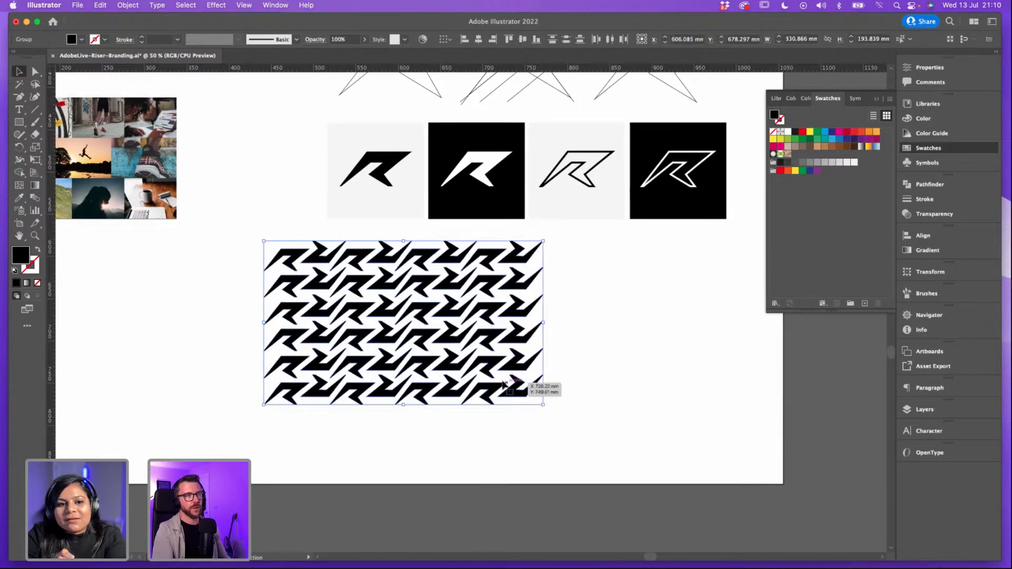
drag(515, 365, 532, 362)
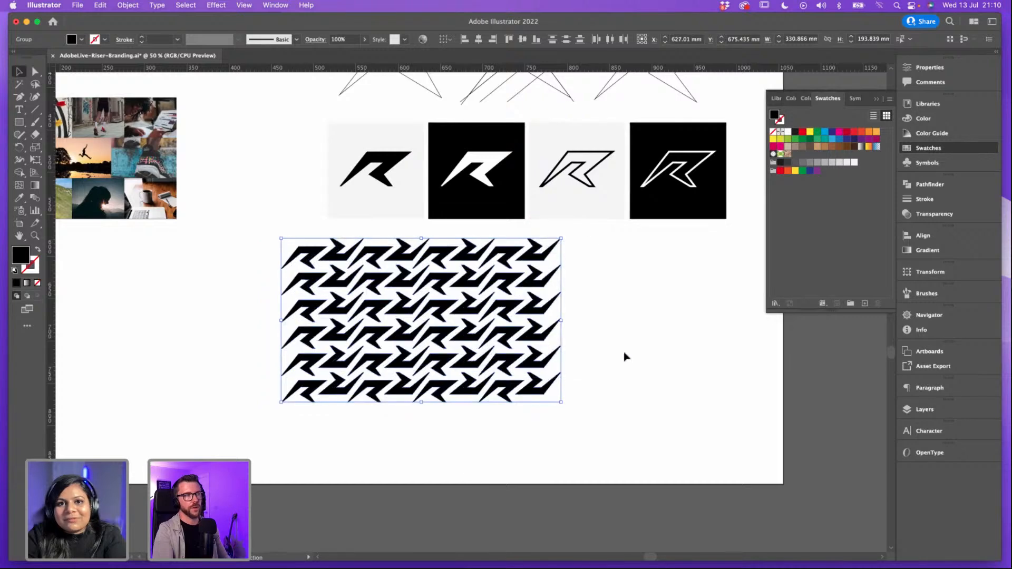
click(625, 353)
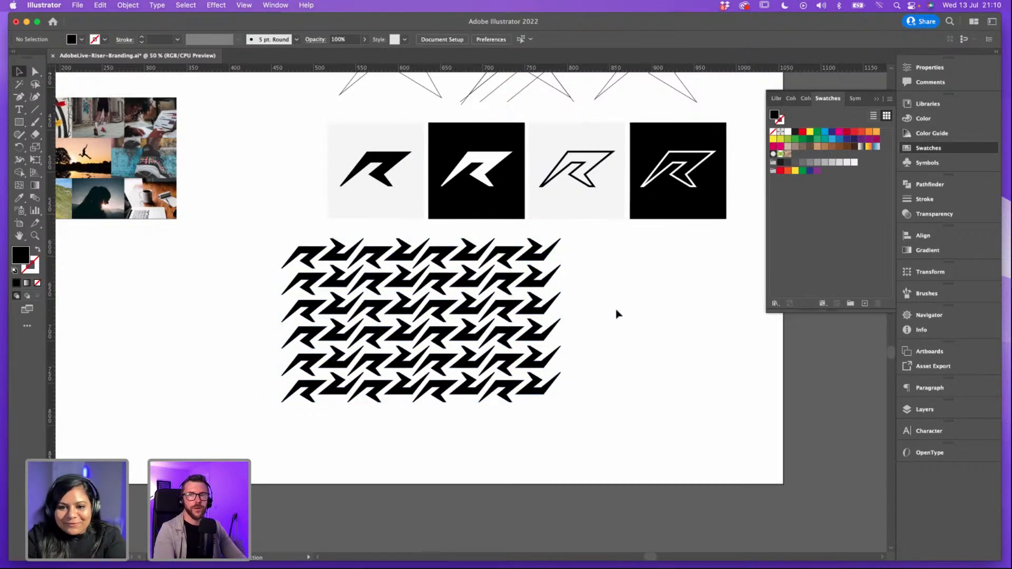
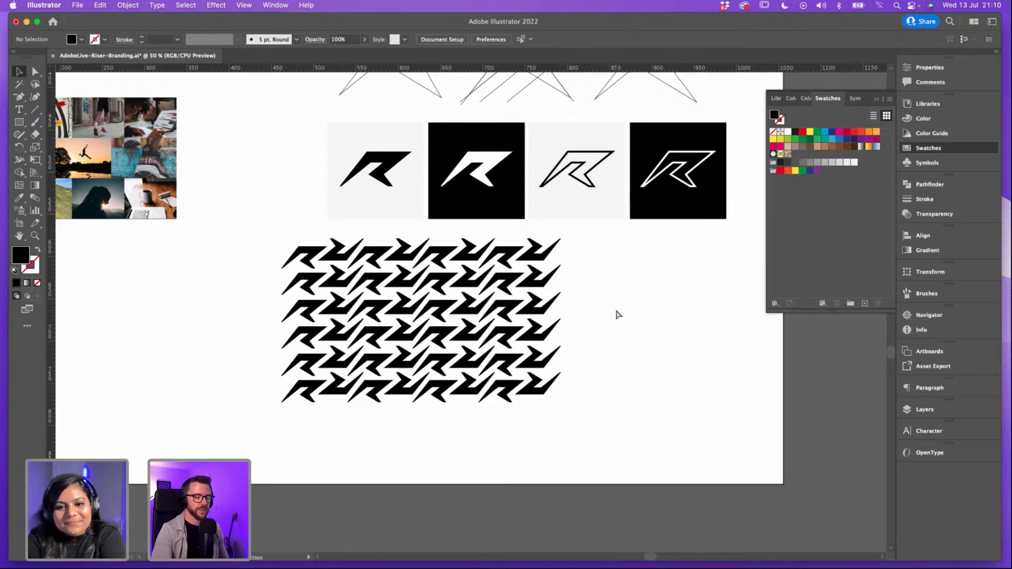
Step: Examine the repeating R pattern at different zoom levels and compare it with the logo squares, line drawings and sketches
key(super+minus)
key(super+equal)
key(super+equal)
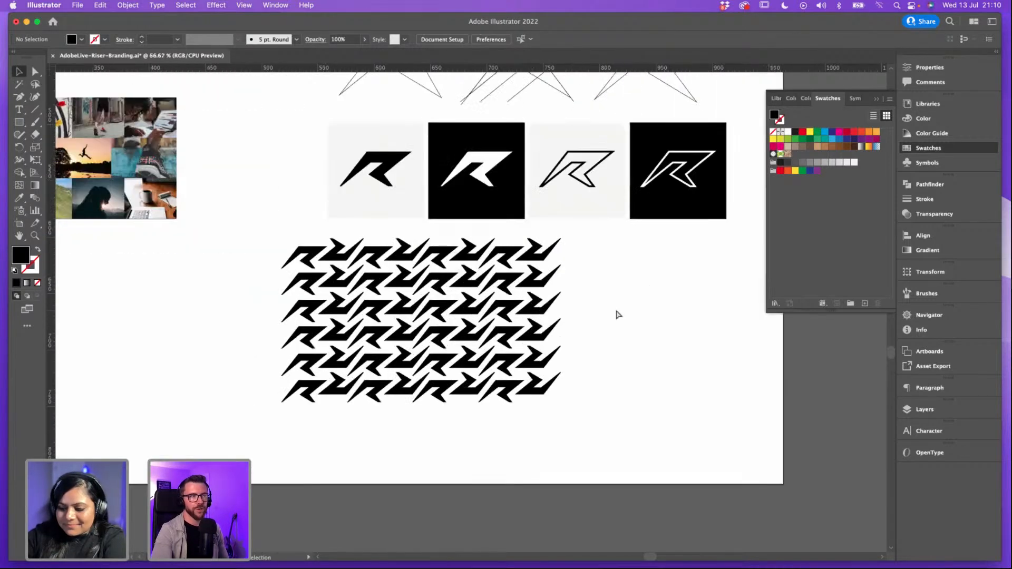
key(super+equal)
key(super+minus)
key(super+equal)
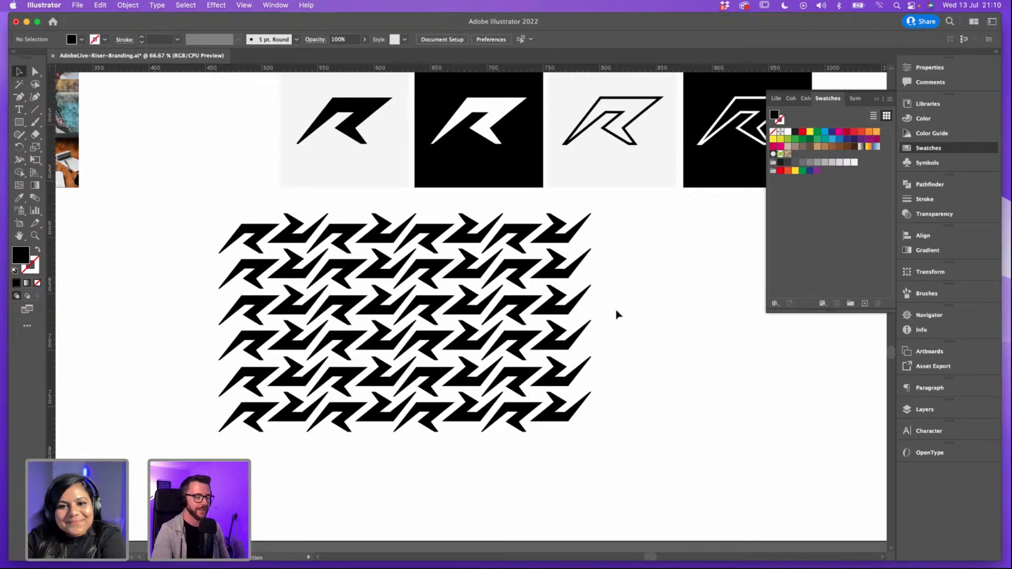
key(super+minus)
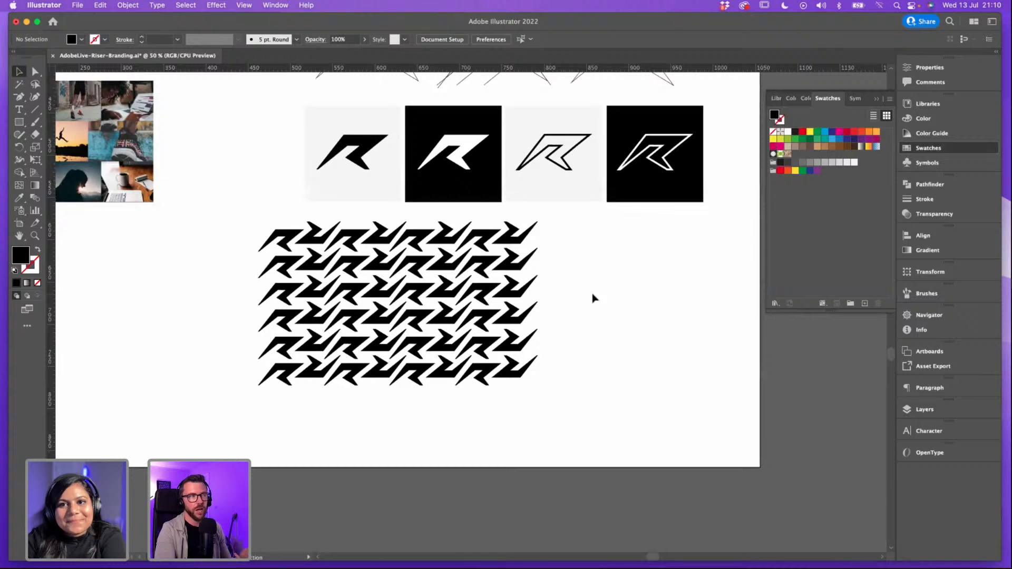
drag(593, 293, 643, 327)
drag(569, 262, 515, 262)
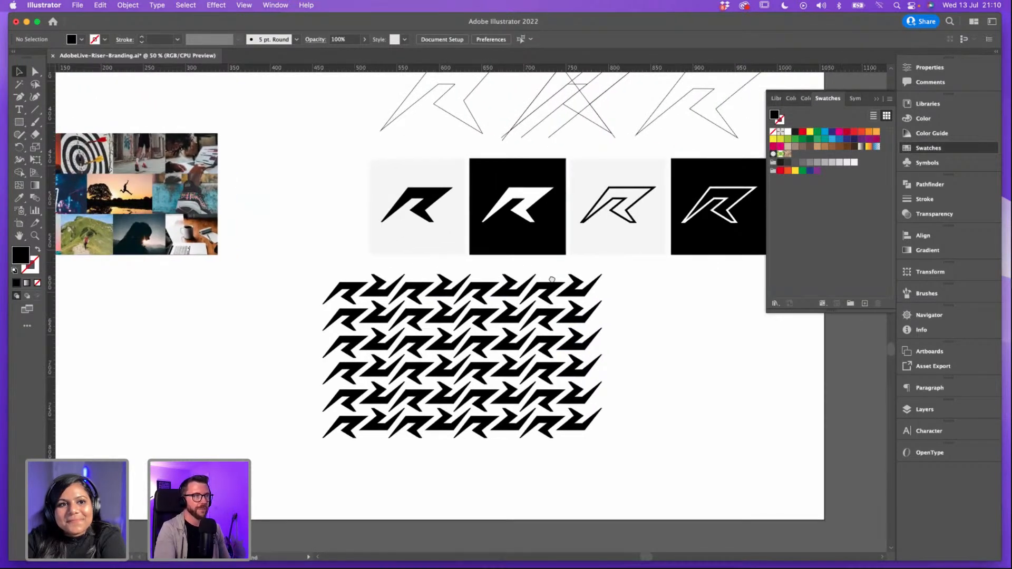
scroll(549, 283, up, 7)
scroll(548, 282, left, 3)
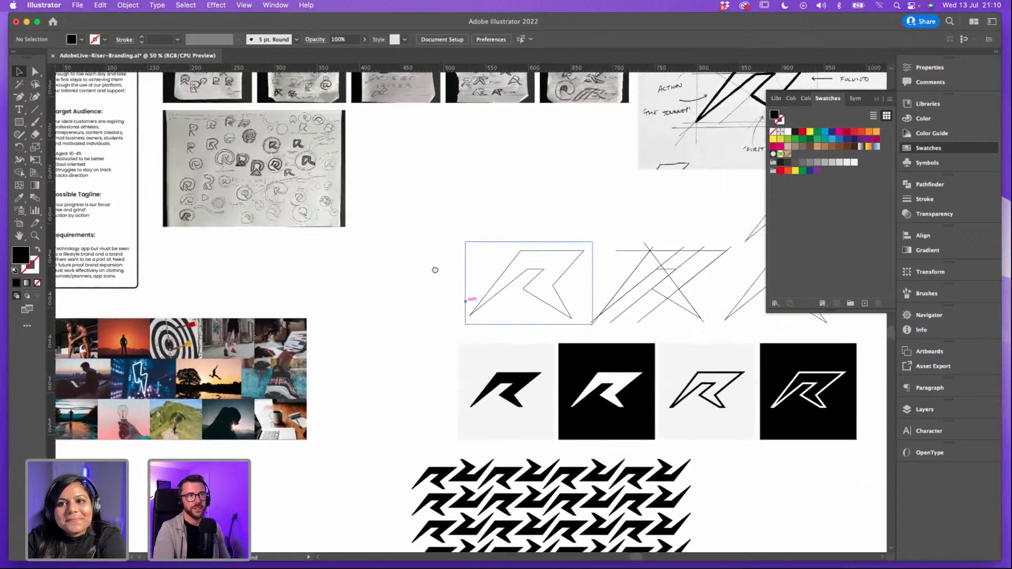
scroll(435, 270, down, 3)
scroll(435, 270, right, 3)
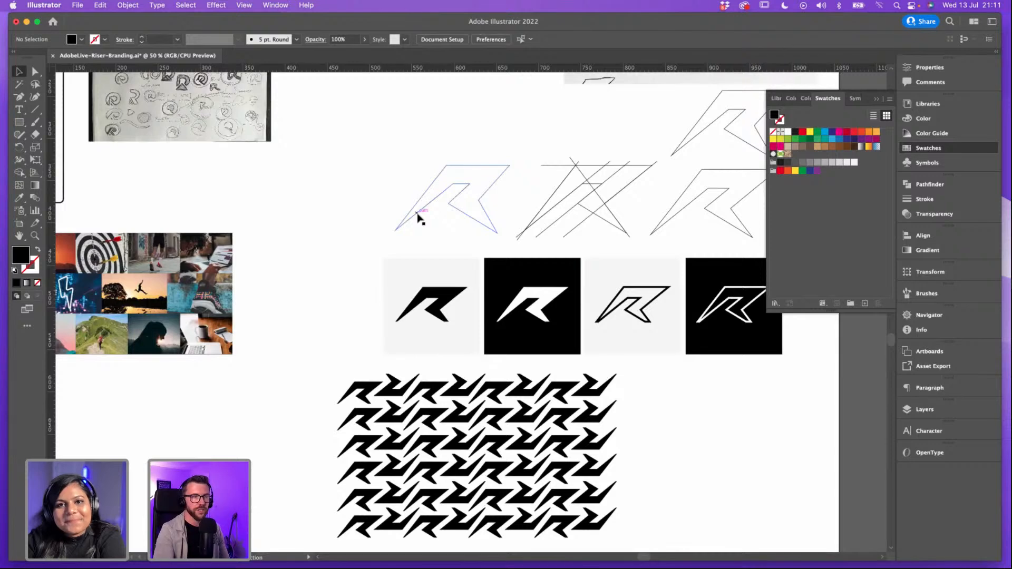
scroll(406, 166, down, 3)
scroll(405, 165, right, 1)
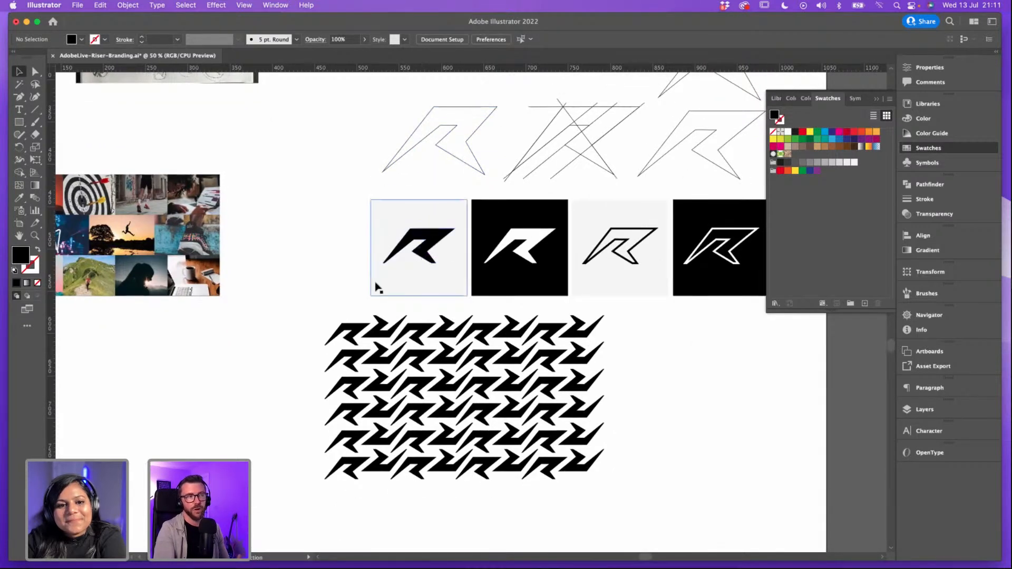
Step: Inspect the six-row R pattern closely and at reduced size against the row of logo squares above it
scroll(343, 275, down, 1)
scroll(343, 275, down, 3)
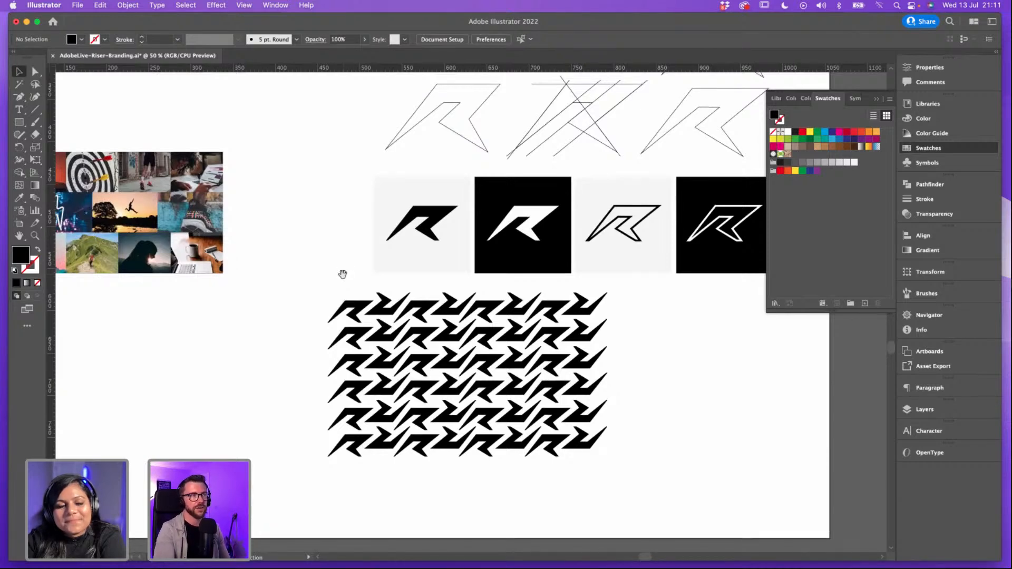
drag(343, 276, 356, 274)
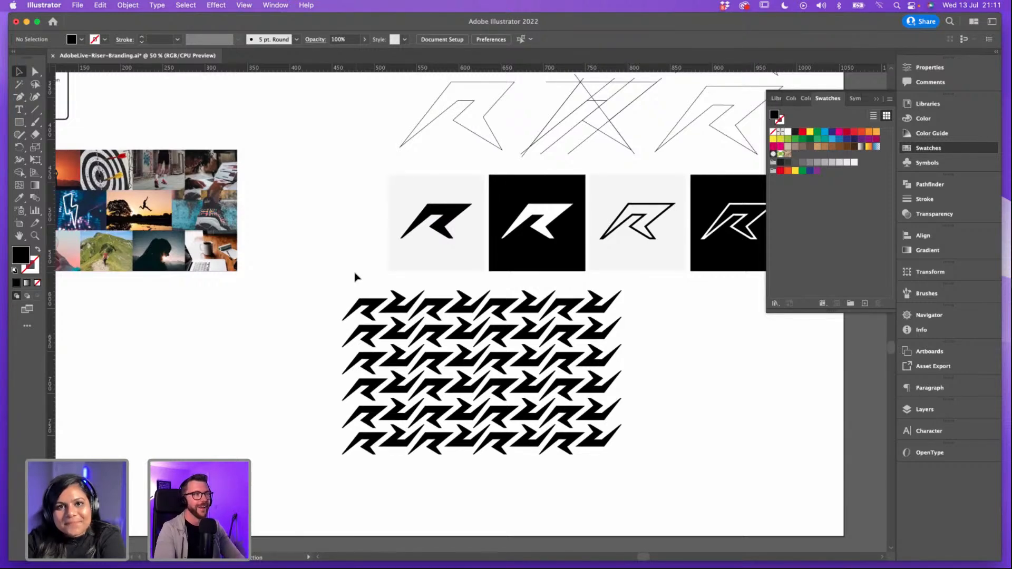
drag(333, 282, 673, 452)
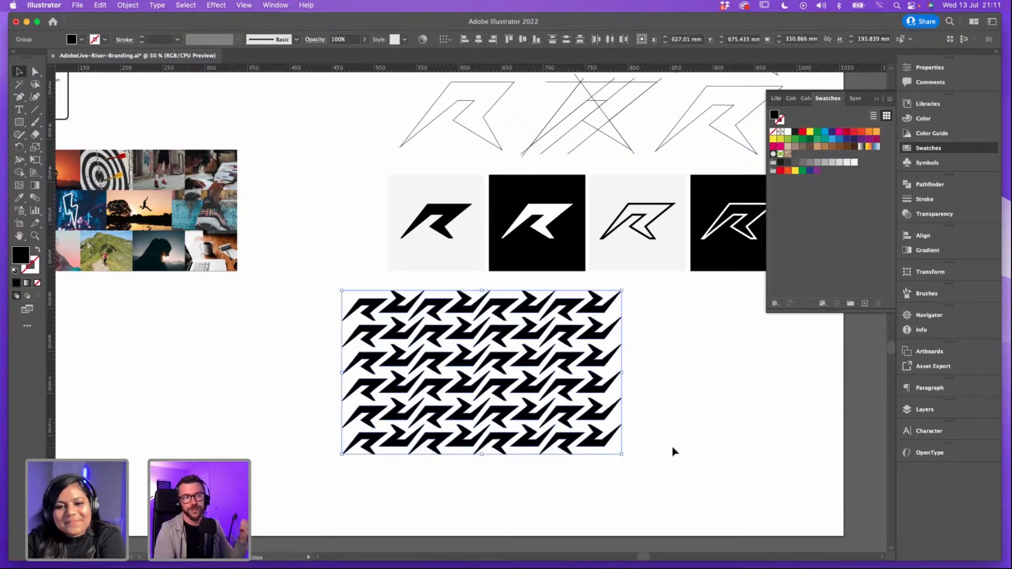
click(672, 445)
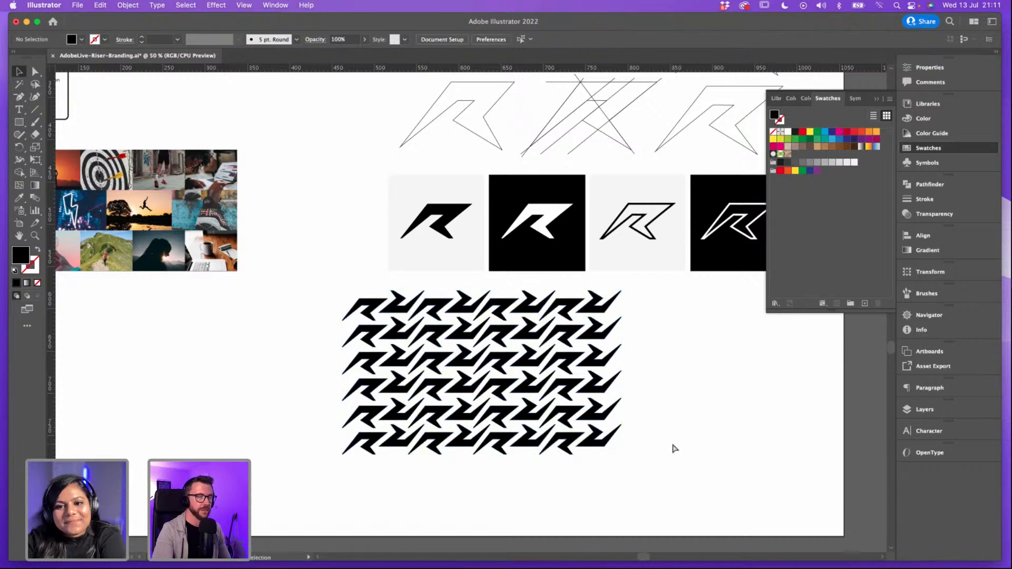
key(super+minus)
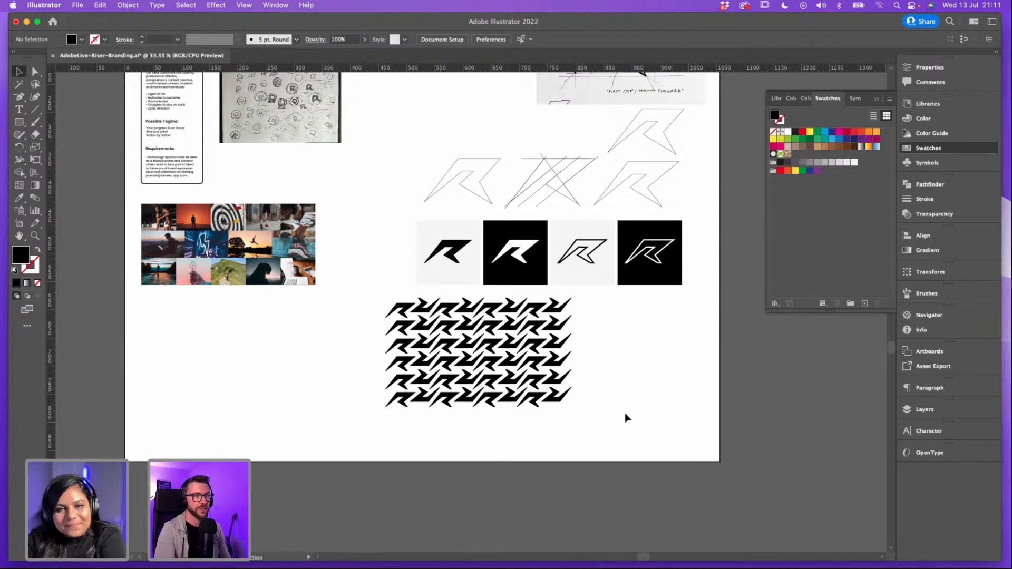
key(super+plus)
key(super+plus)
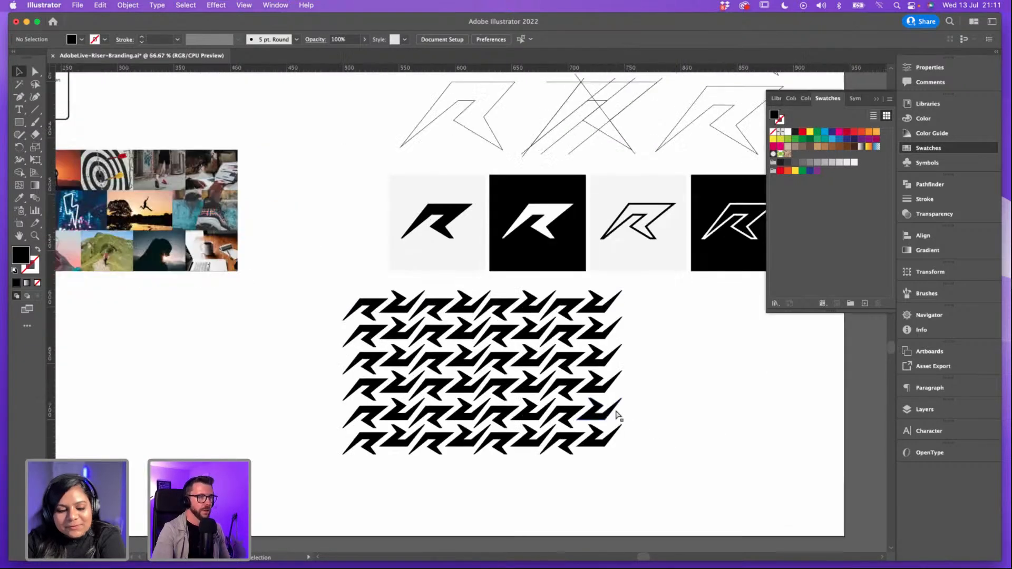
scroll(567, 372, right, 3)
scroll(567, 373, down, 2)
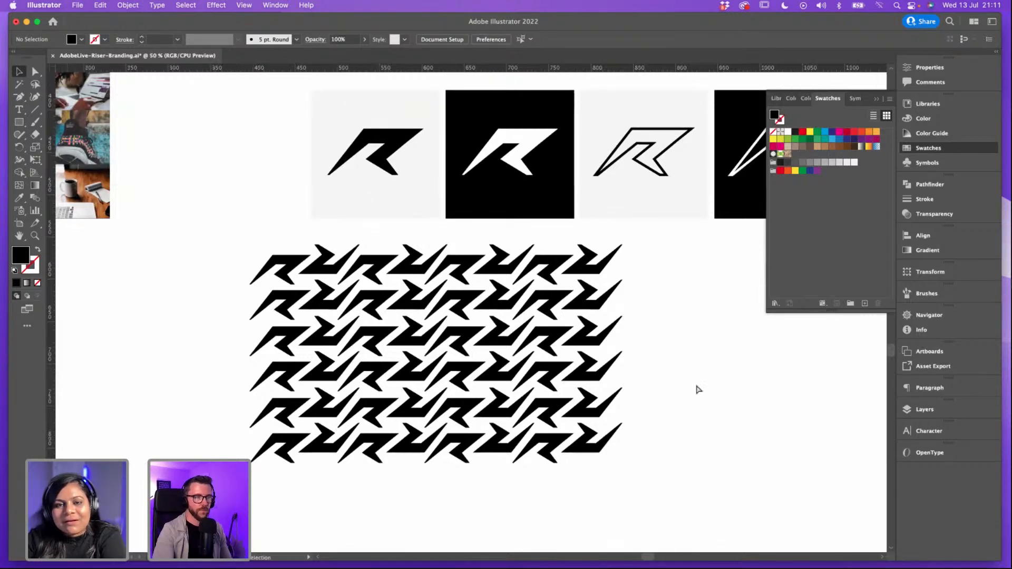
key(super+minus)
scroll(678, 366, up, 3)
scroll(679, 366, left, 3)
scroll(653, 380, up, 1)
scroll(653, 380, left, 1)
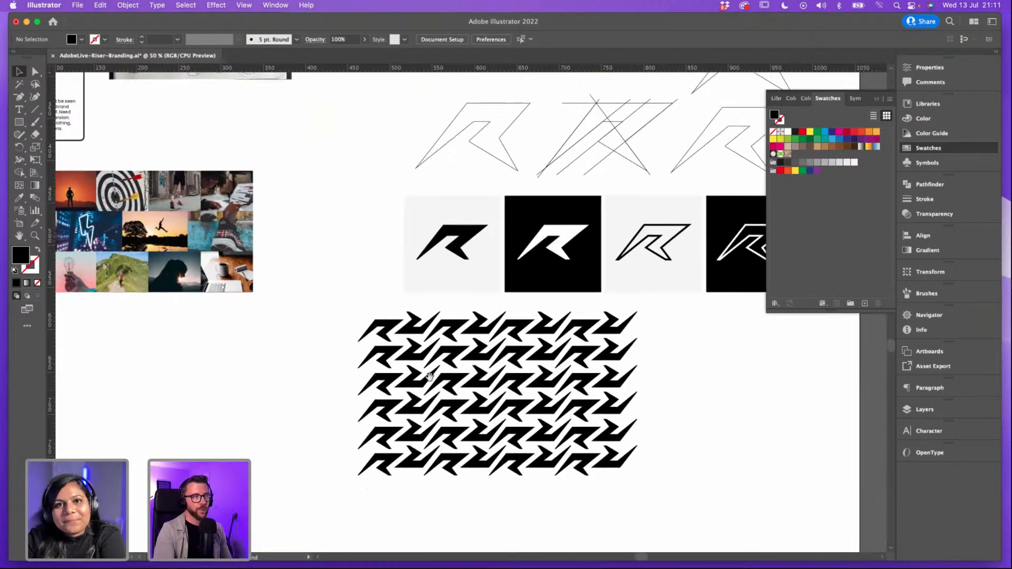
scroll(430, 378, right, 3)
scroll(431, 377, down, 1)
scroll(435, 359, left, 3)
scroll(435, 358, down, 1)
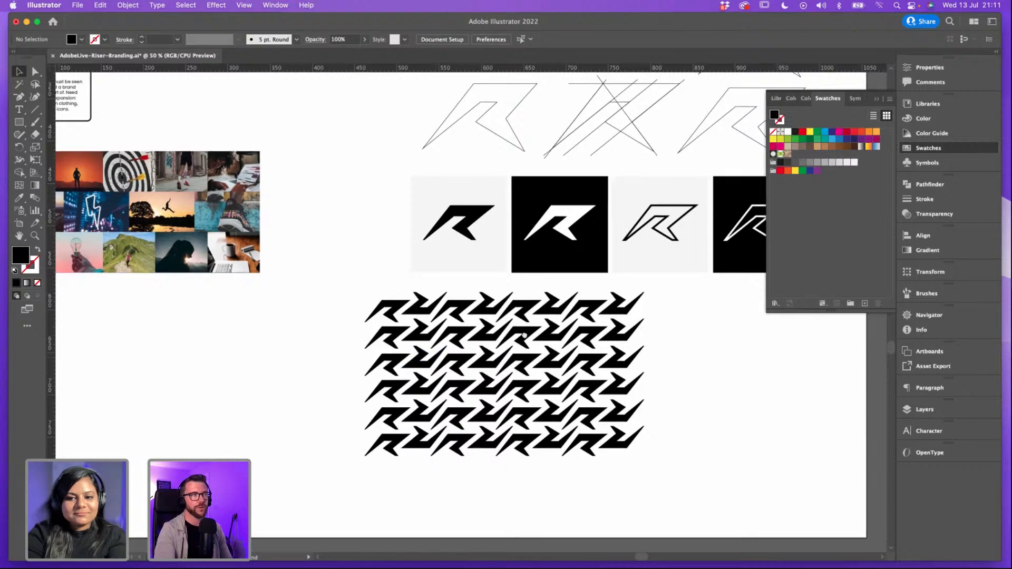
Step: Review the Riser brief, mood board and scanned logo sketch pages, and collapse the open Swatches panel
scroll(340, 273, left, 10)
scroll(339, 273, up, 4)
scroll(400, 224, up, 5)
scroll(406, 263, left, 1)
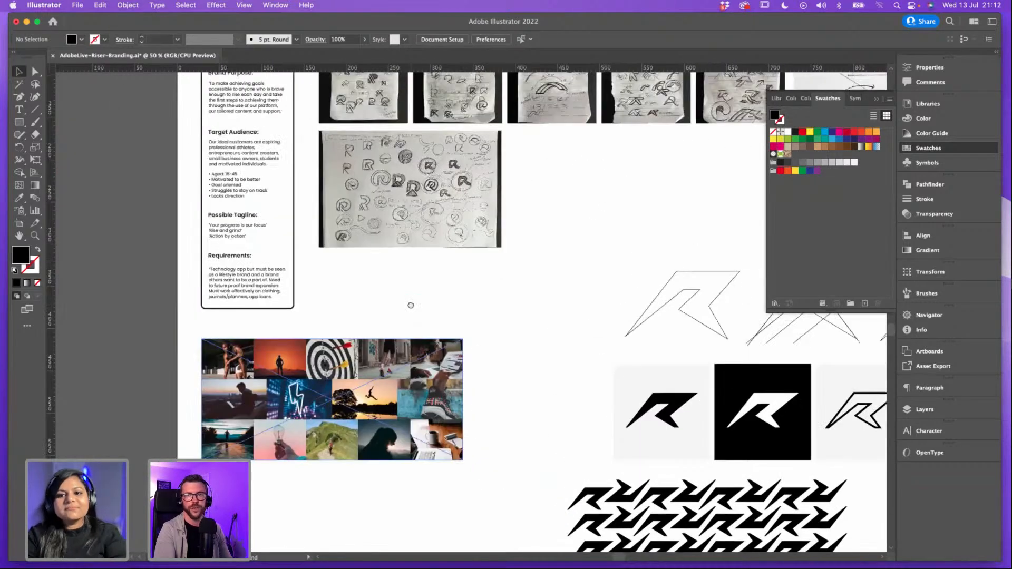
scroll(527, 329, up, 4)
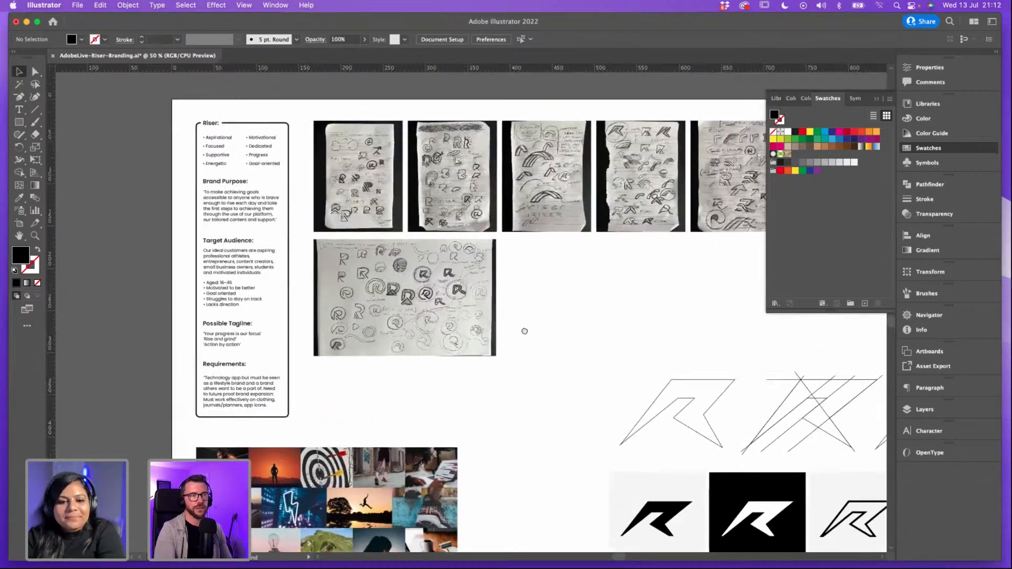
scroll(497, 320, right, 2)
drag(497, 321, 483, 317)
click(662, 231)
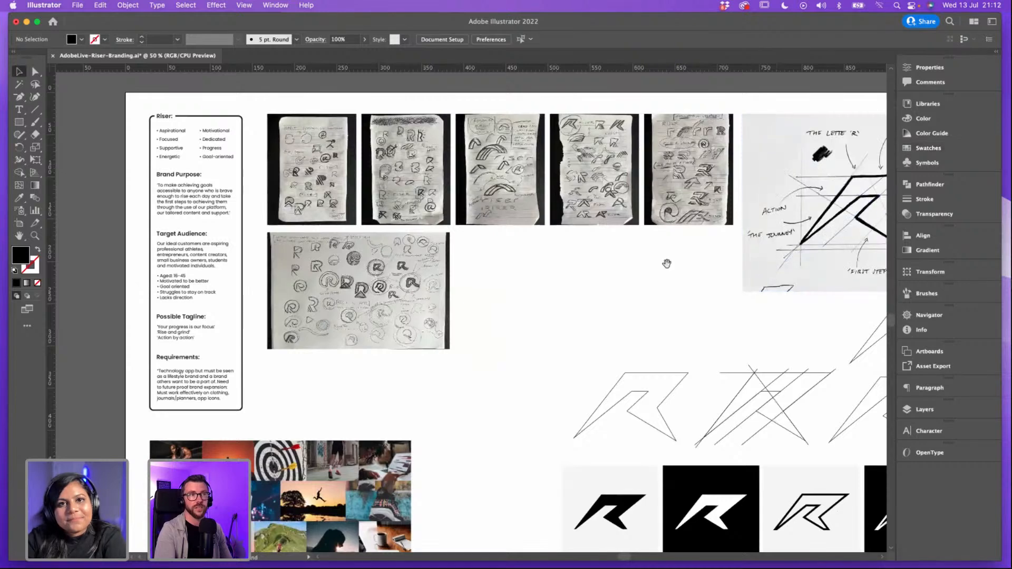
Step: Review the logo's development from the annotated R sketch through the line drawings and logo squares to the repeating pattern
drag(667, 263, 609, 222)
scroll(610, 222, down, 2)
scroll(610, 222, right, 2)
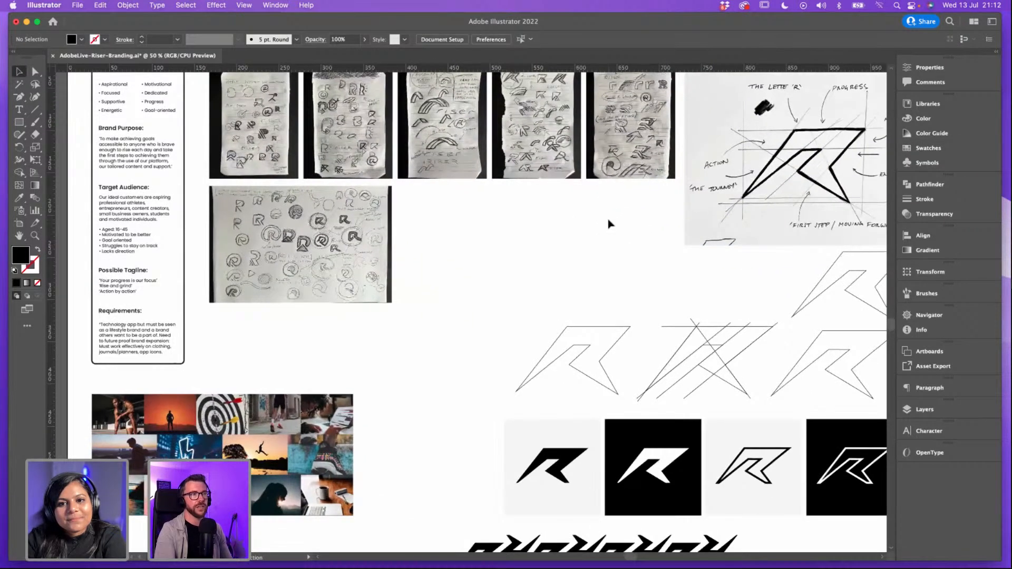
scroll(572, 224, down, 2)
scroll(572, 224, right, 2)
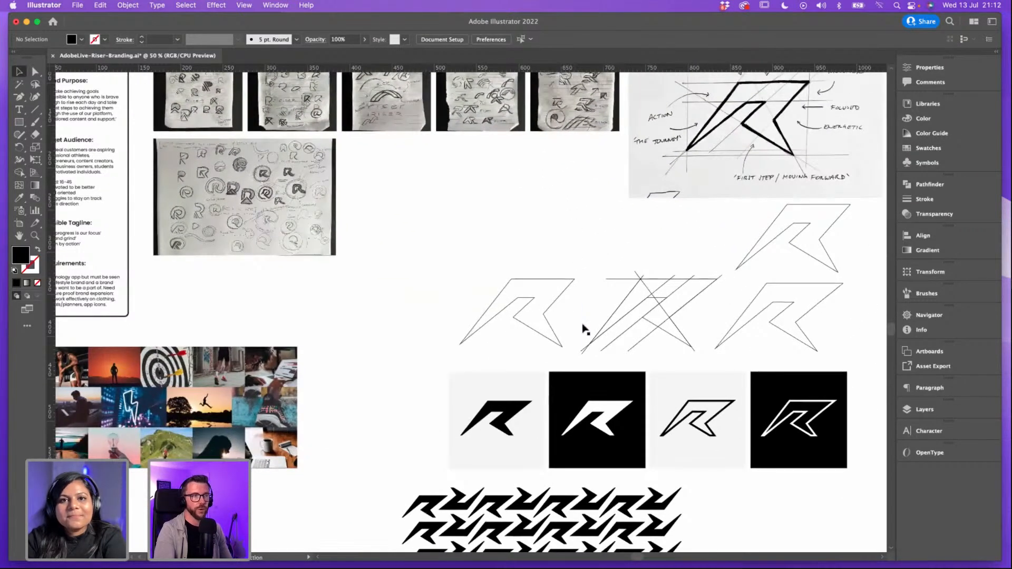
scroll(580, 295, down, 2)
scroll(692, 346, down, 3)
scroll(692, 346, right, 2)
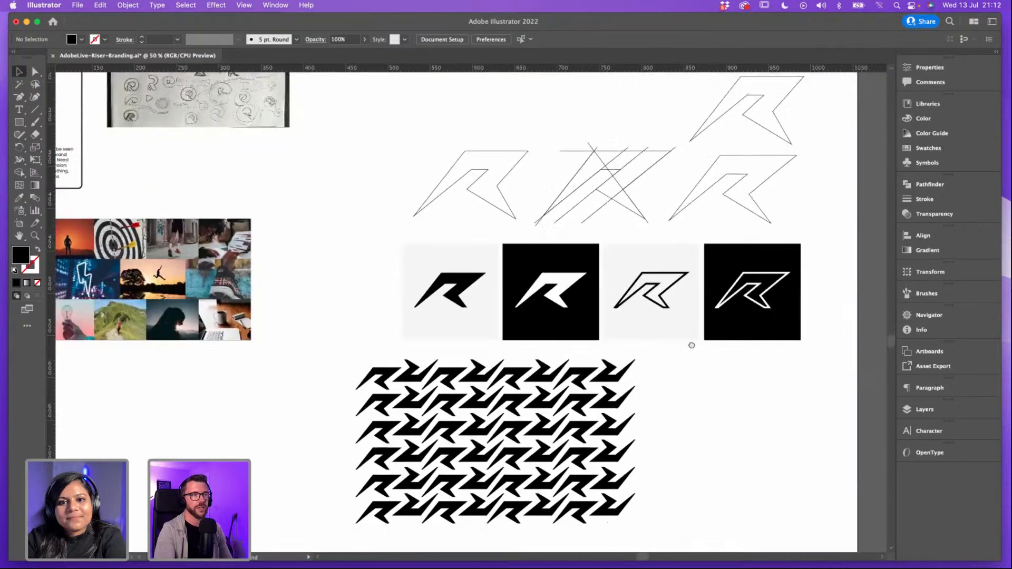
scroll(691, 346, down, 1)
scroll(694, 362, down, 3)
scroll(694, 362, left, 1)
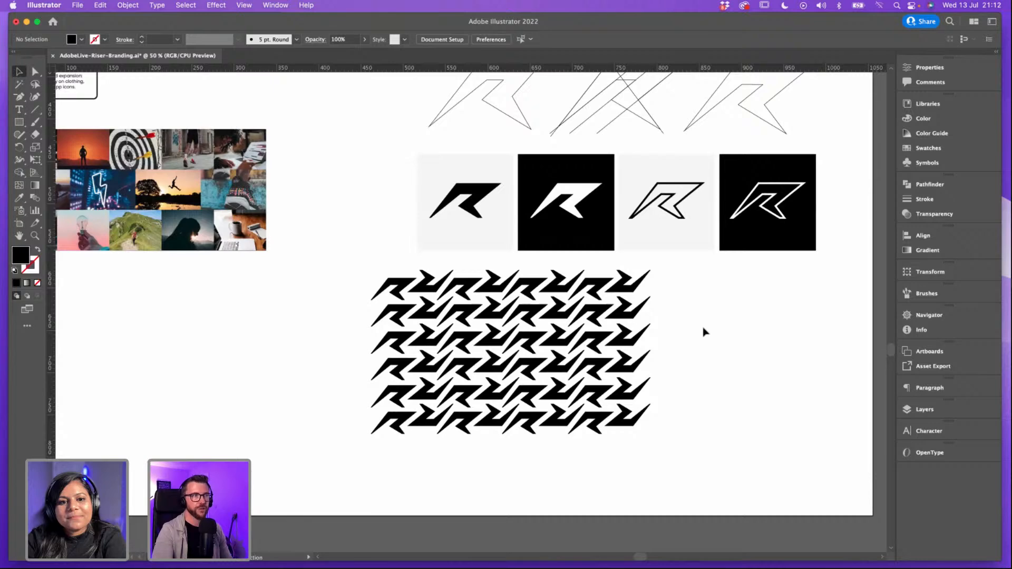
Step: Examine the repeating R pattern at a larger zoom alongside the solid and outlined logo squares
scroll(661, 328, left, 2)
key(super+equal)
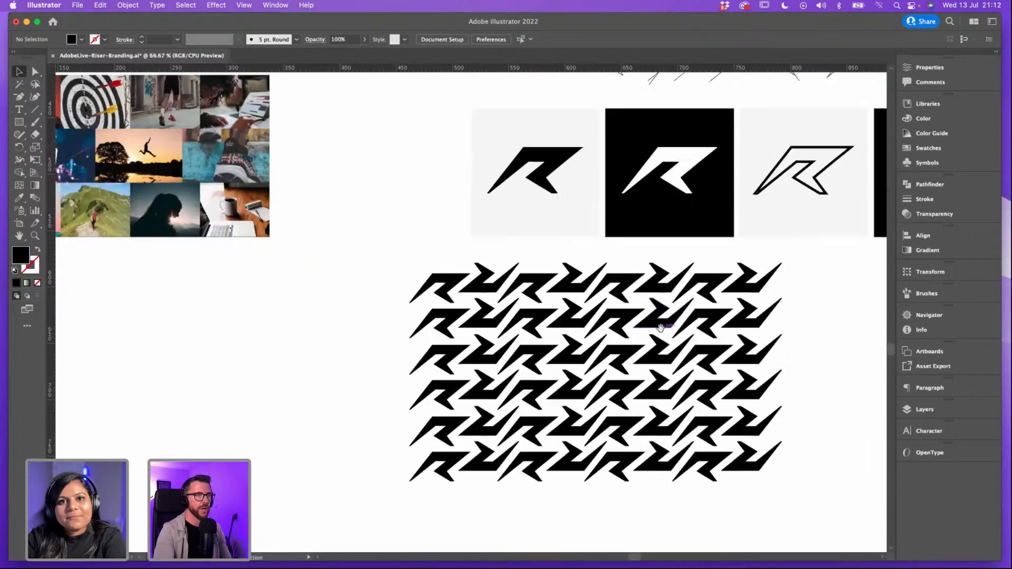
scroll(661, 328, up, 4)
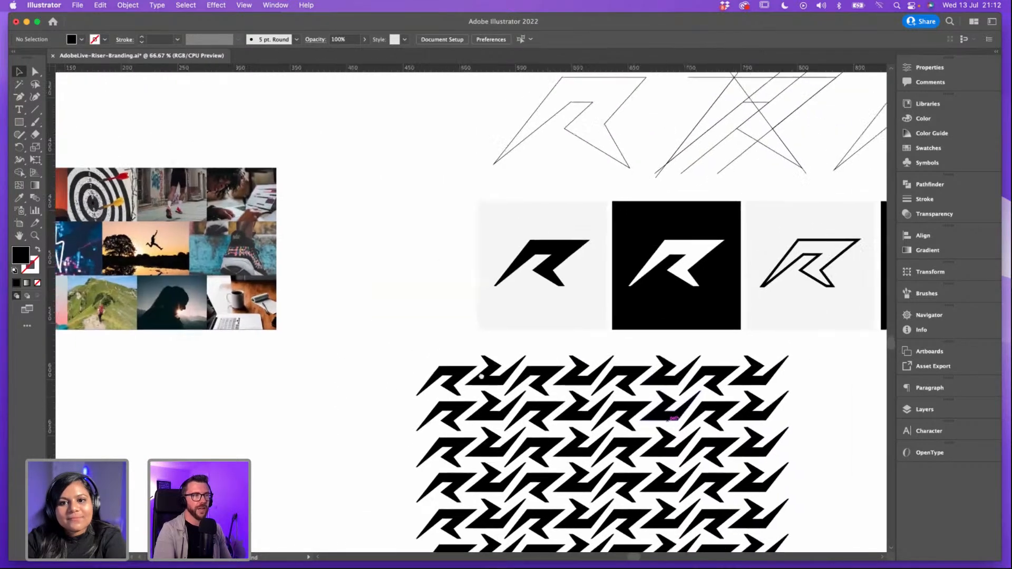
scroll(600, 289, down, 3)
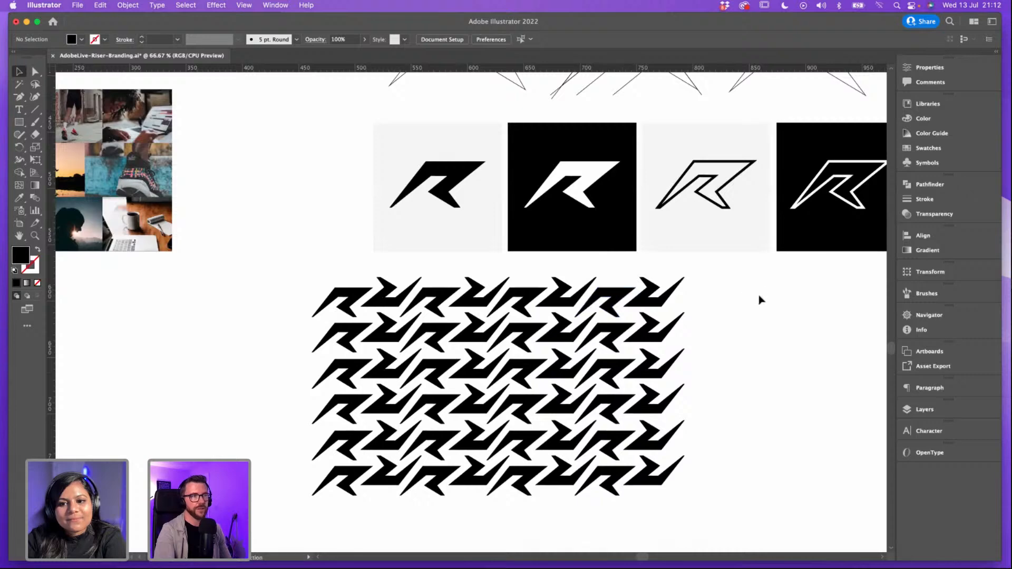
scroll(742, 298, up, 1)
scroll(742, 298, right, 1)
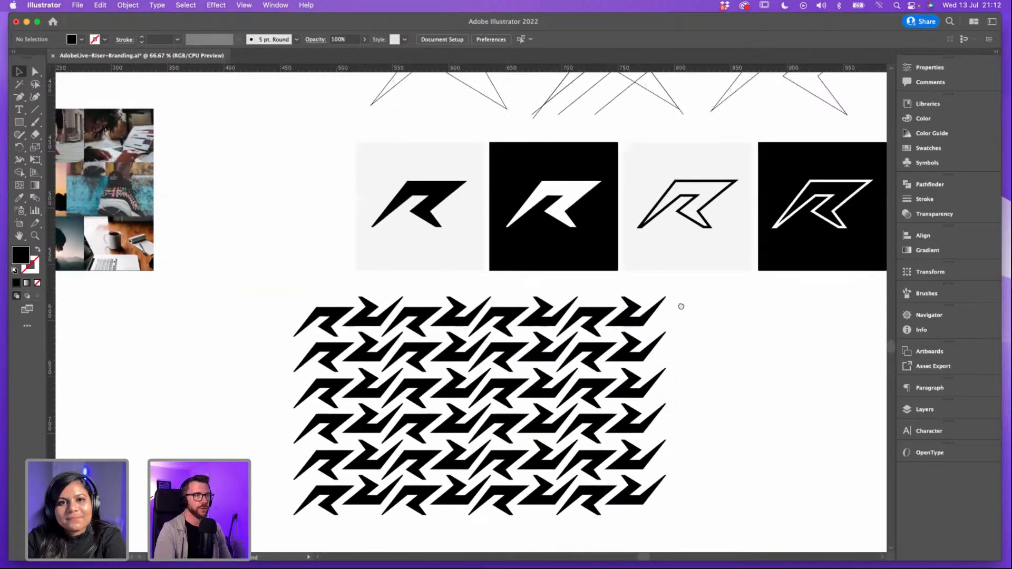
scroll(683, 309, right, 2)
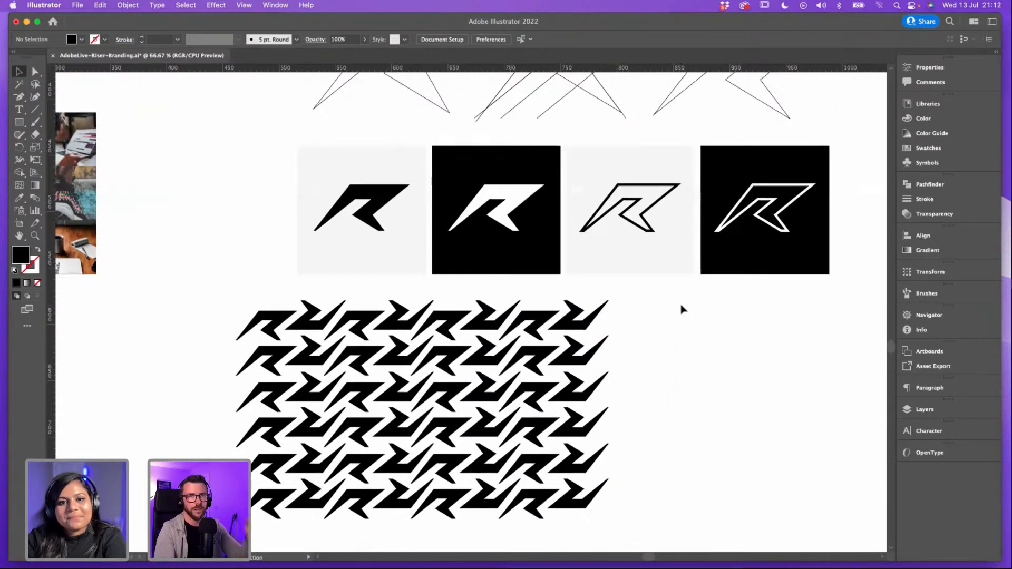
key(super+minus)
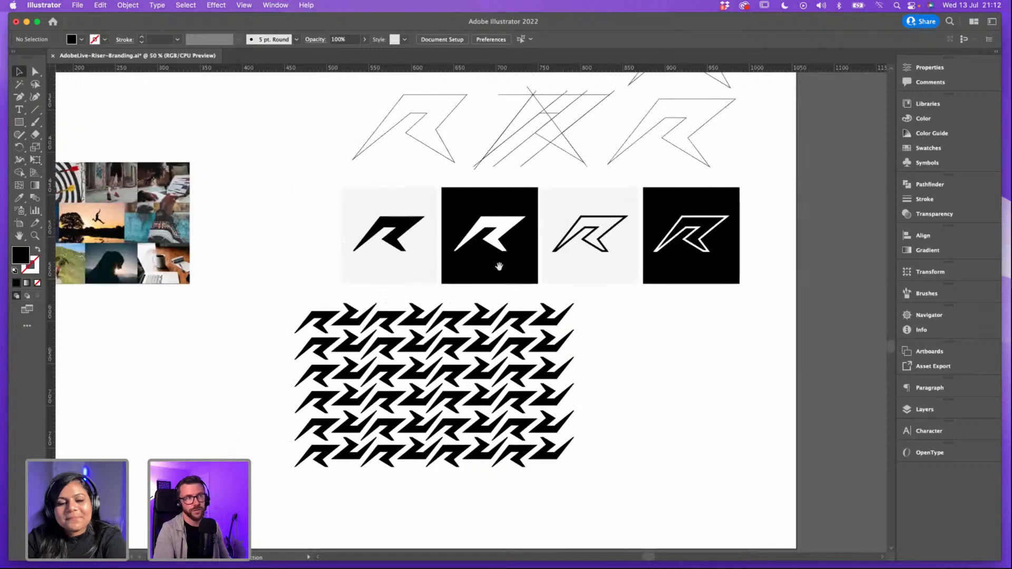
Step: Compare the logo squares and R pattern with the mood board photos, written brief and sketch pages
scroll(554, 306, up, 2)
scroll(554, 306, left, 2)
scroll(594, 338, up, 1)
scroll(595, 337, left, 1)
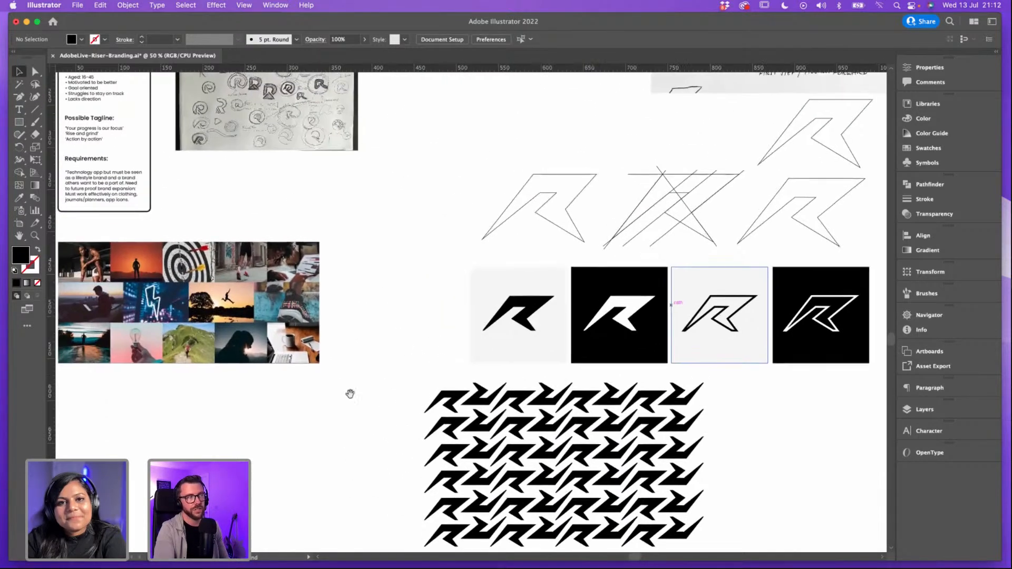
scroll(350, 395, up, 5)
scroll(350, 395, left, 4)
scroll(436, 421, down, 2)
scroll(436, 421, right, 1)
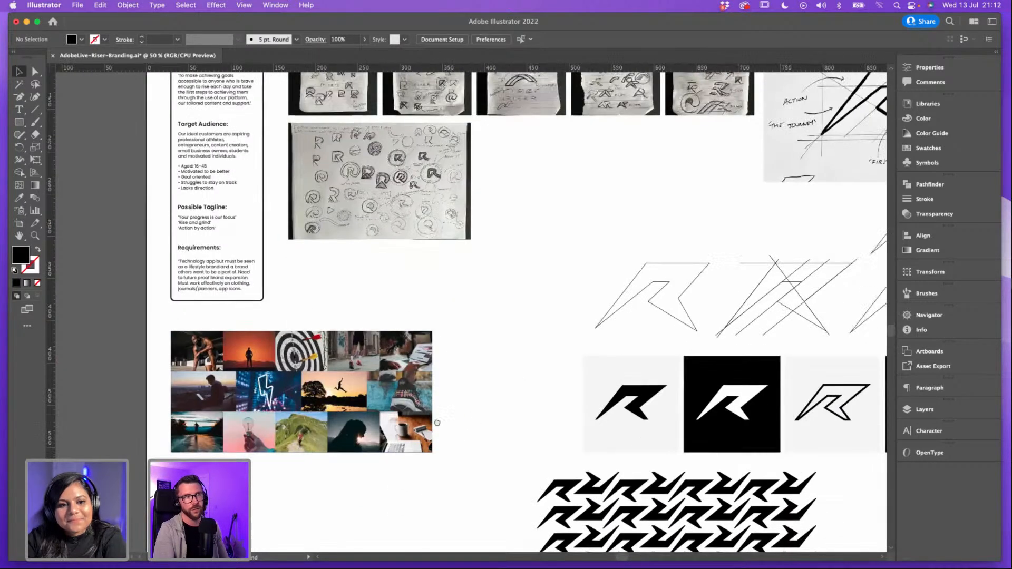
Step: Look over the brand brief, logo sketches, mood board, construction lines and logo tiles on the branding artboard
scroll(436, 228, up, 2)
scroll(436, 228, right, 1)
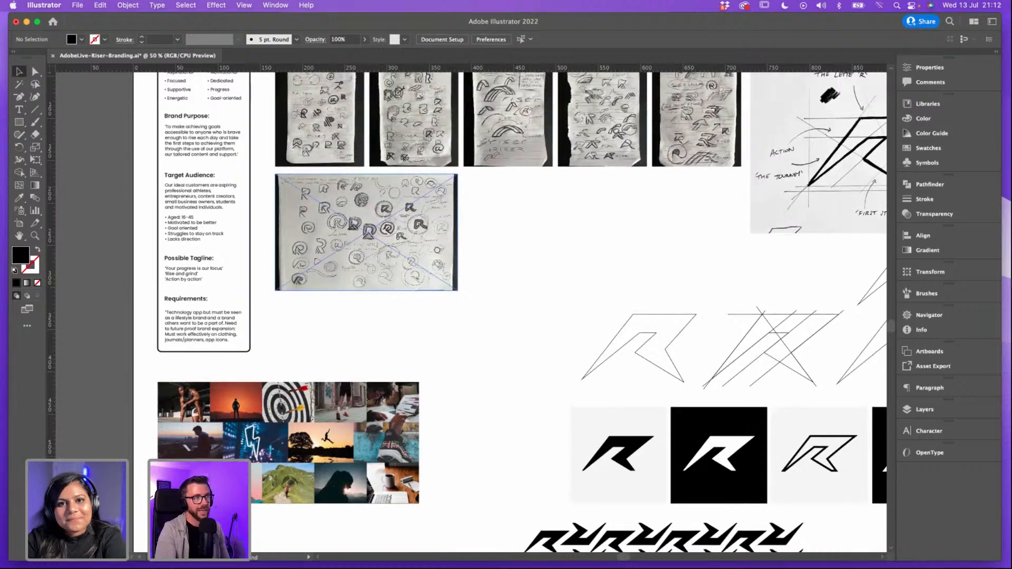
scroll(464, 258, up, 3)
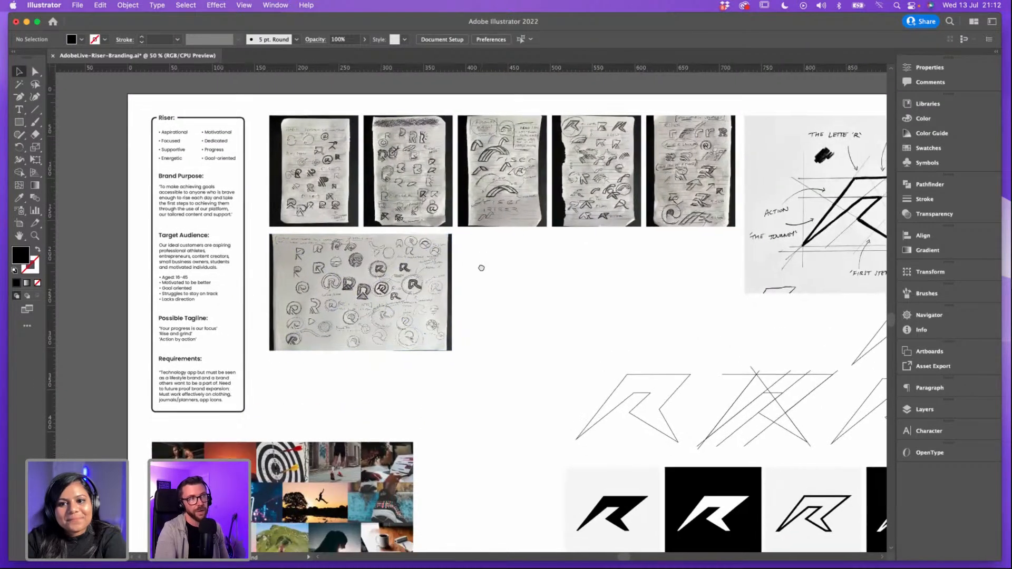
scroll(480, 264, down, 2)
scroll(479, 264, right, 1)
scroll(469, 272, down, 1)
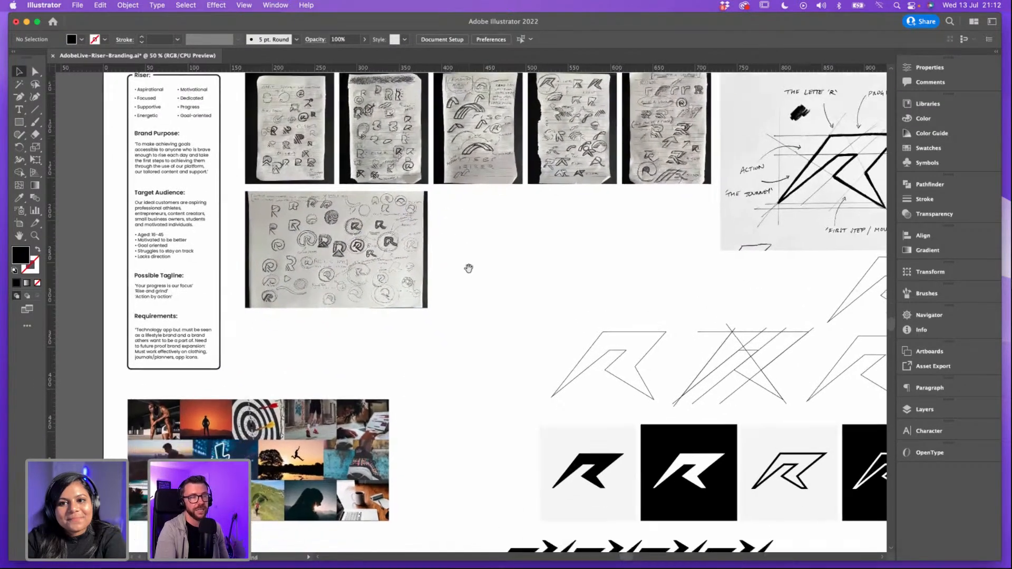
scroll(448, 290, down, 5)
scroll(448, 290, right, 2)
scroll(418, 260, down, 4)
scroll(418, 260, right, 2)
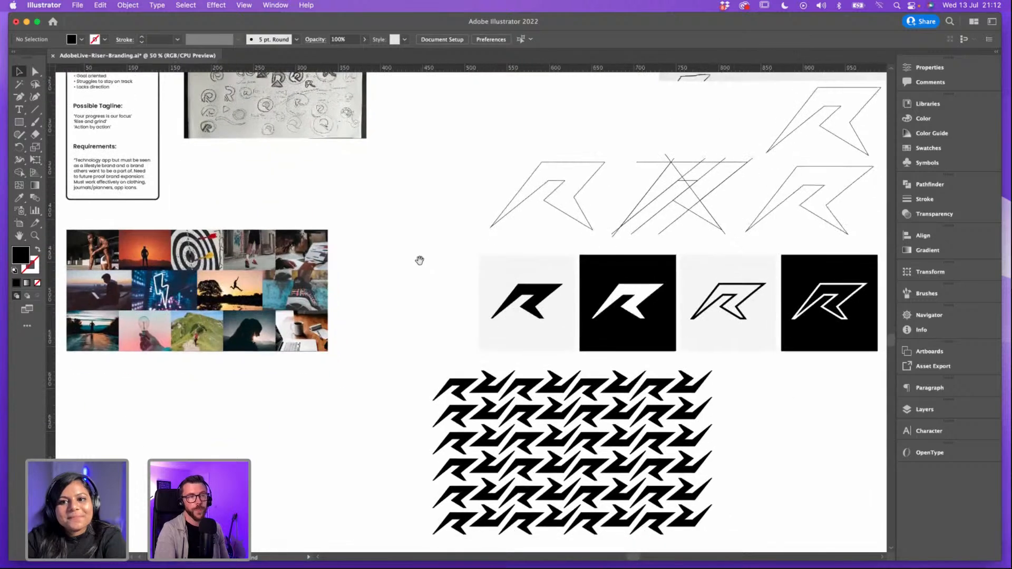
scroll(411, 342, down, 1)
scroll(411, 342, down, 2)
scroll(411, 342, right, 1)
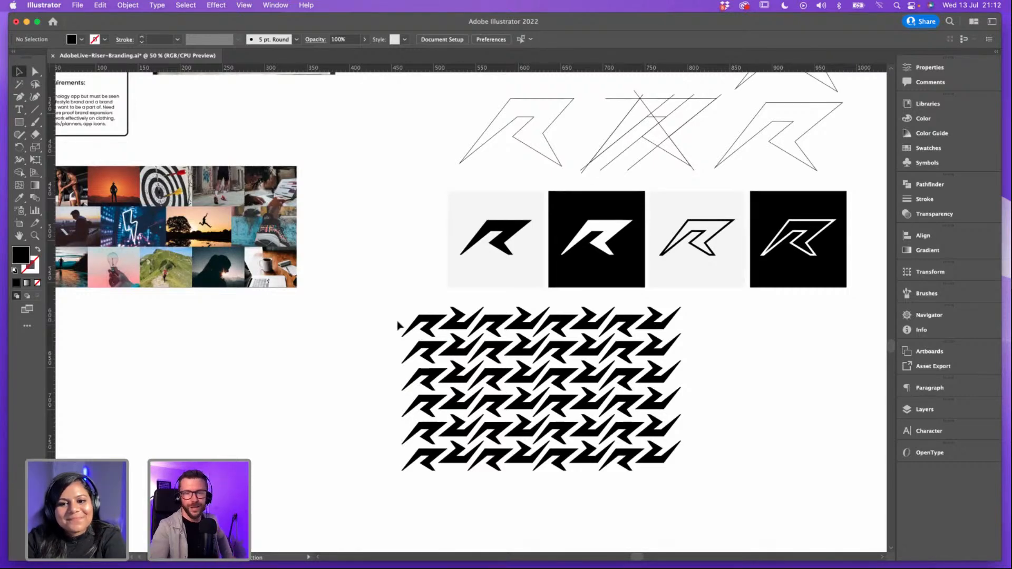
Step: Examine the repeating logo pattern beneath the logo tiles up close and in context
key(super+equal)
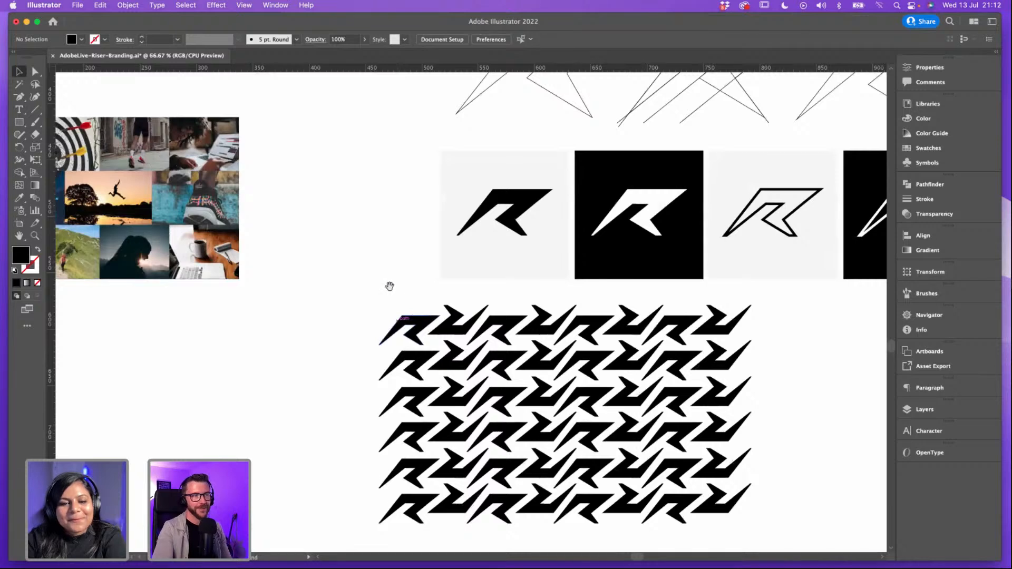
scroll(388, 286, down, 1)
scroll(389, 287, right, 1)
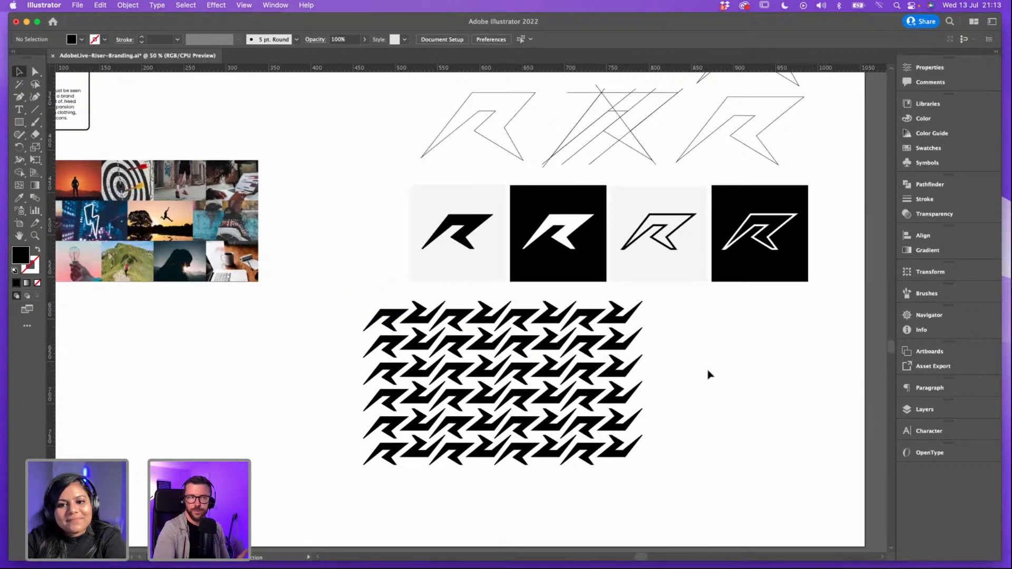
scroll(709, 374, down, 1)
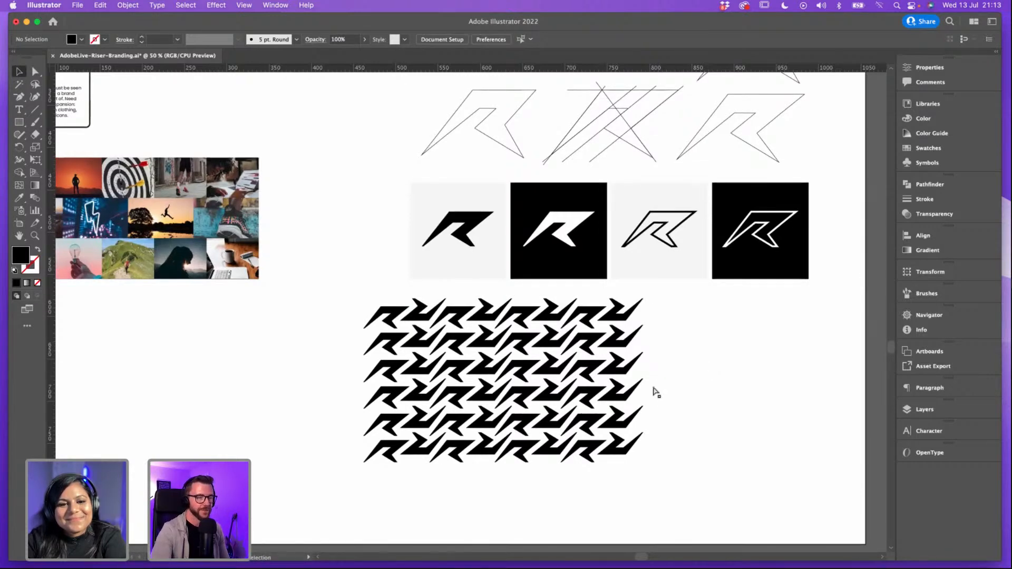
key(super+=)
key(super+-)
drag(637, 327, 619, 262)
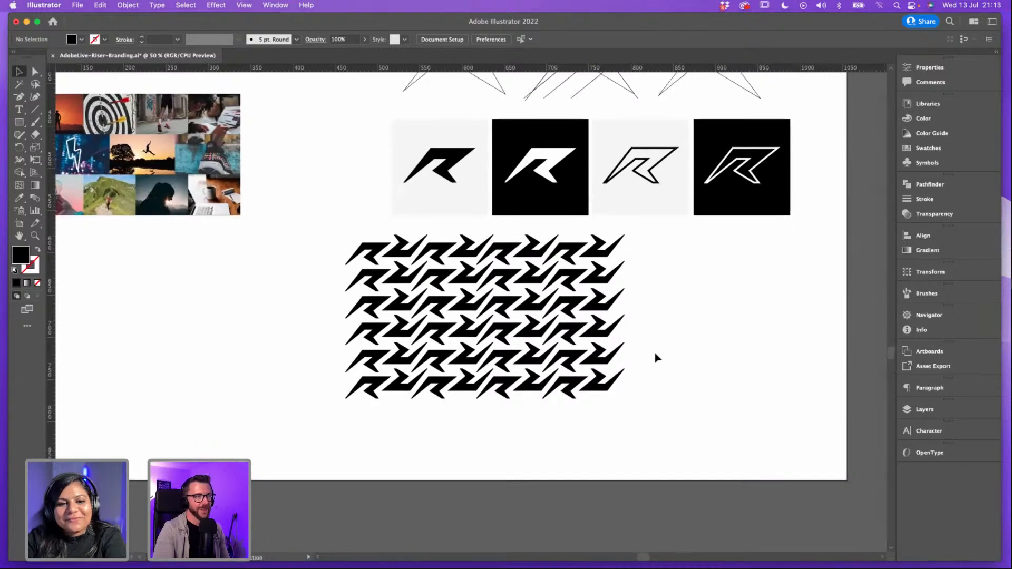
drag(604, 340, 639, 372)
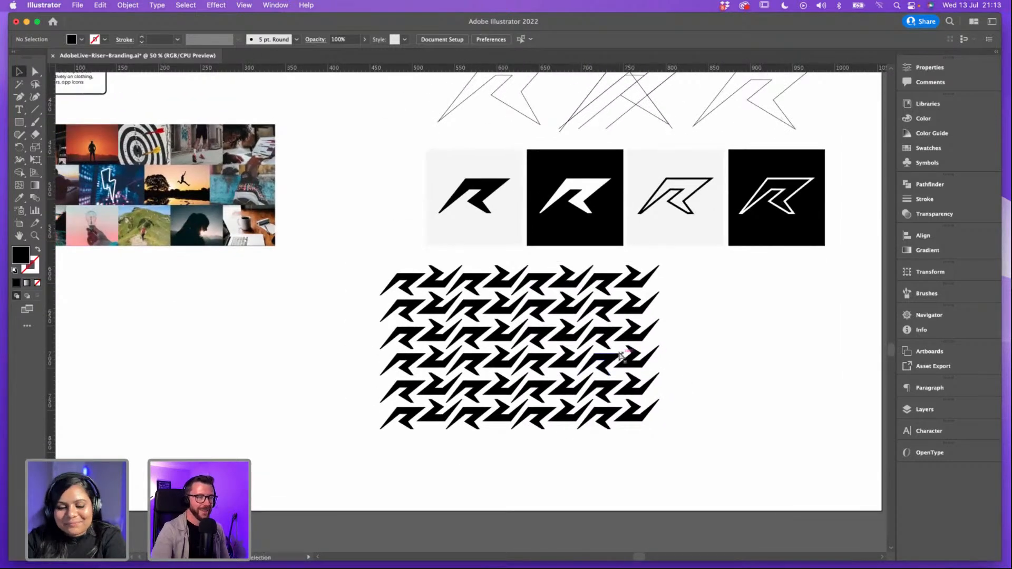
key(super+=)
scroll(624, 369, up, 2)
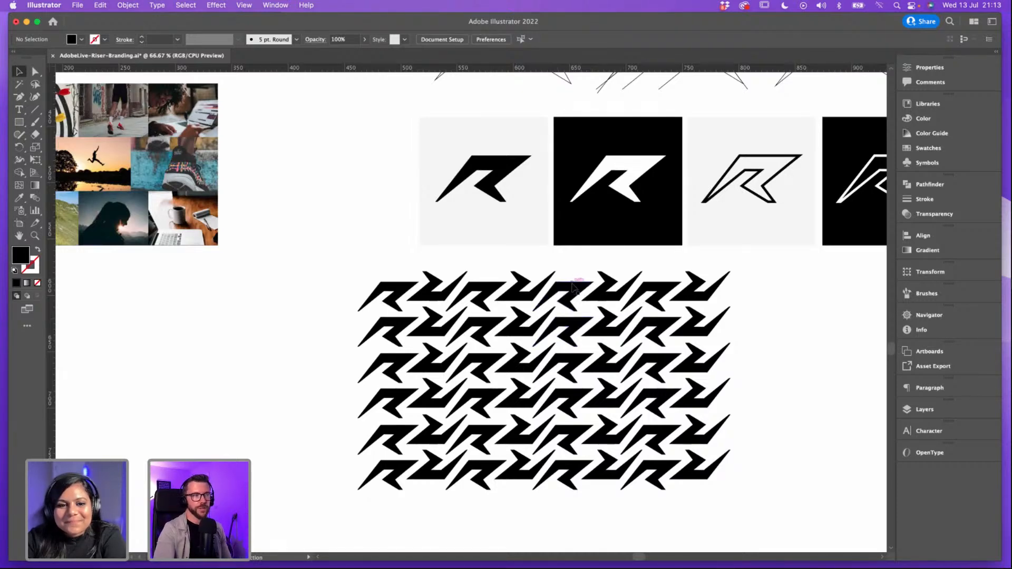
key(super+minus)
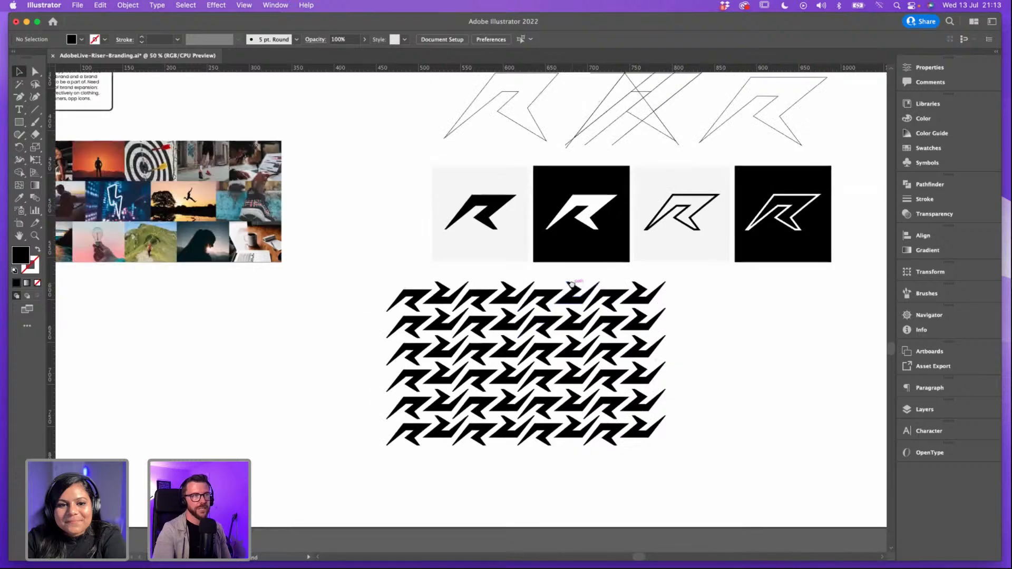
Step: Try a copy of the solid black logo rotated 180 degrees between the mood board and the logo tiles
drag(572, 285, 477, 320)
drag(425, 233, 230, 274)
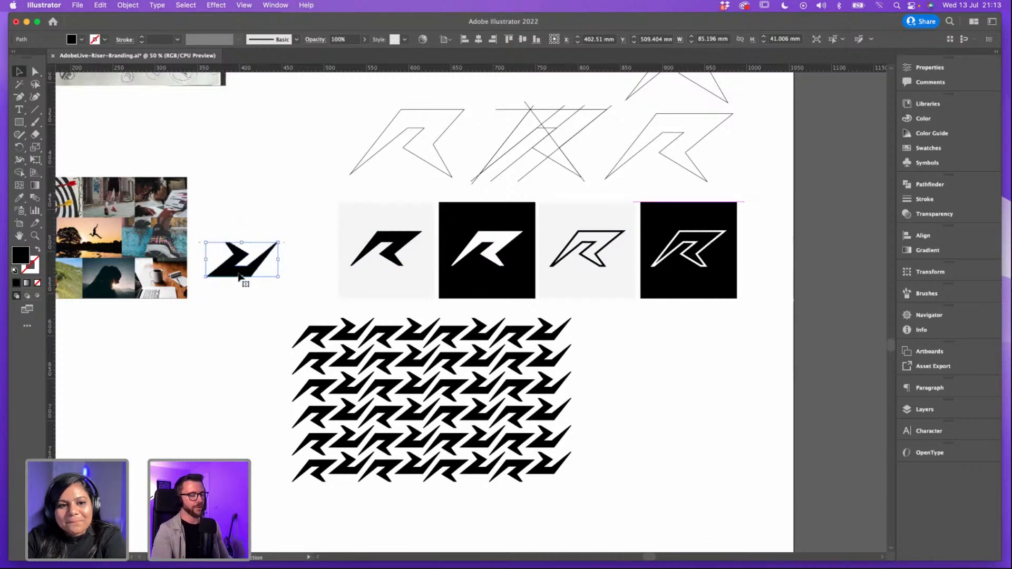
key(super+z)
key(BackSpace)
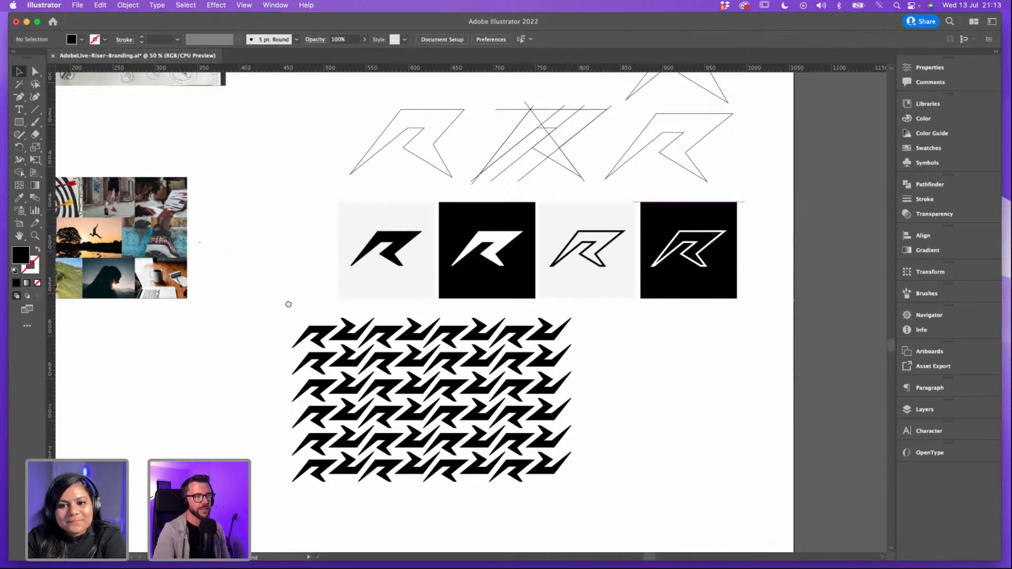
Step: Examine how the upright and inverted logos interlock across the rows of the pattern
scroll(296, 287, down, 2)
key(super+equal)
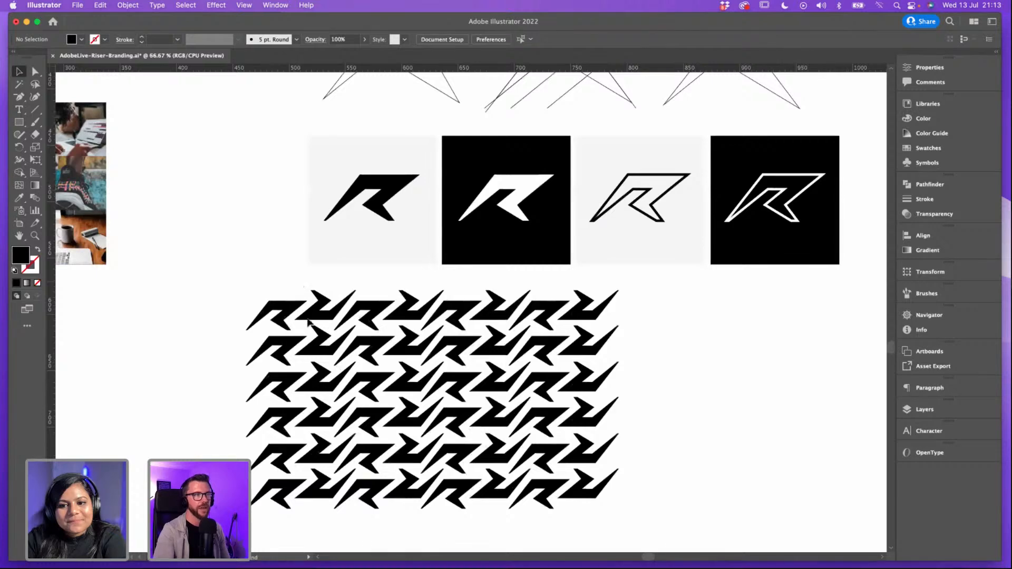
scroll(298, 285, down, 2)
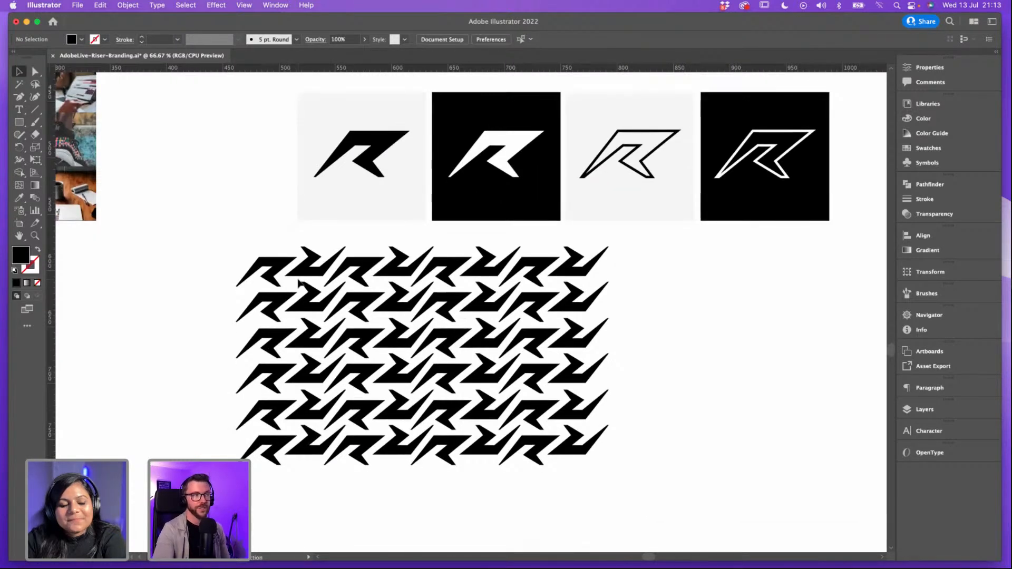
key(super+minus)
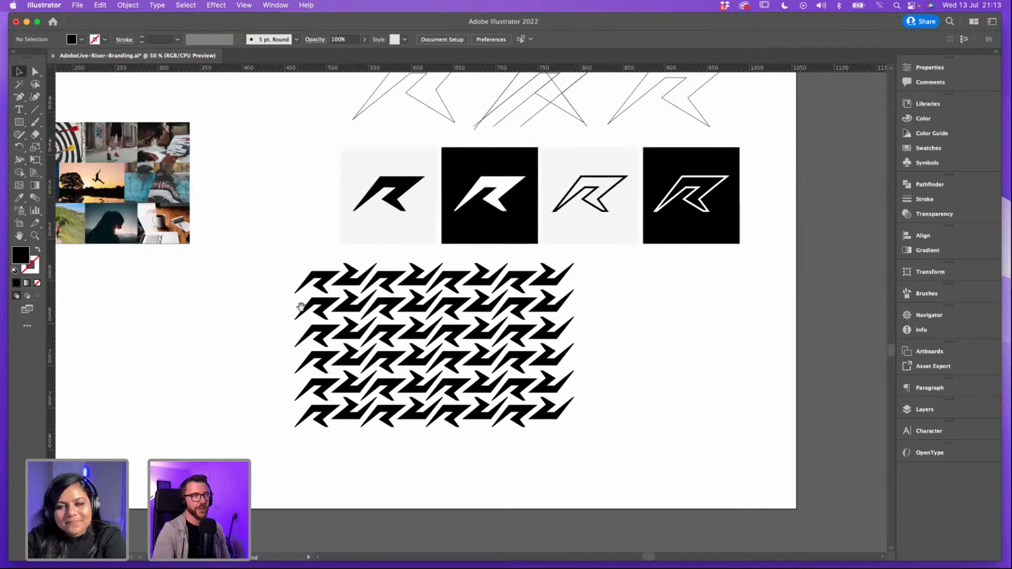
scroll(373, 295, left, 3)
scroll(374, 295, left, 1)
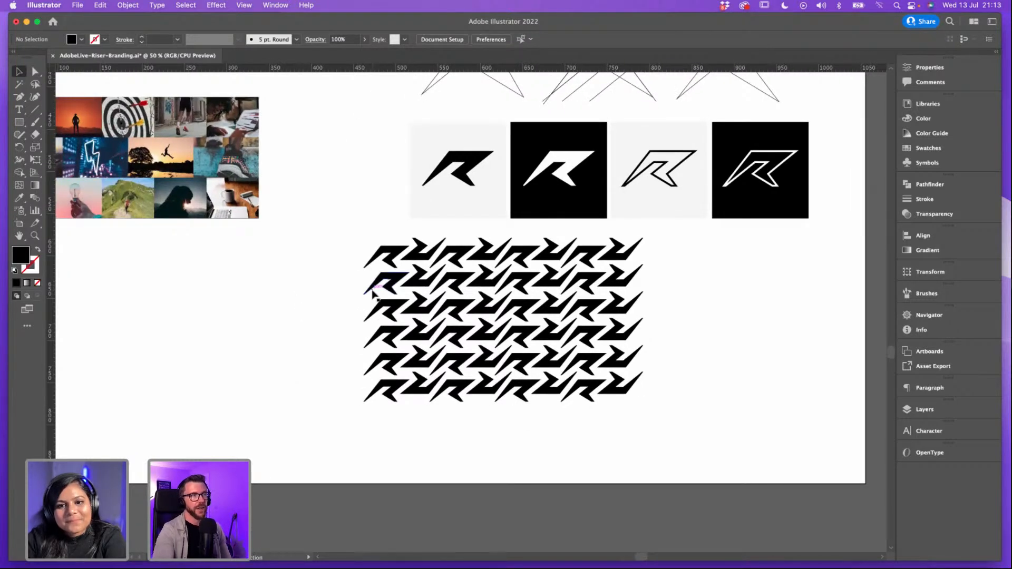
drag(321, 326, 337, 337)
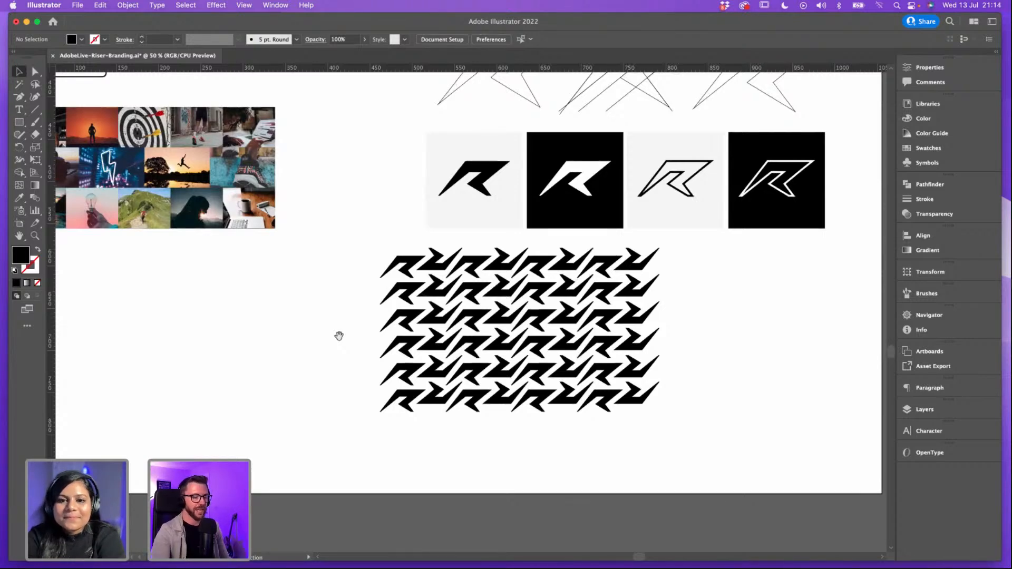
key(super+minus)
key(super+plus)
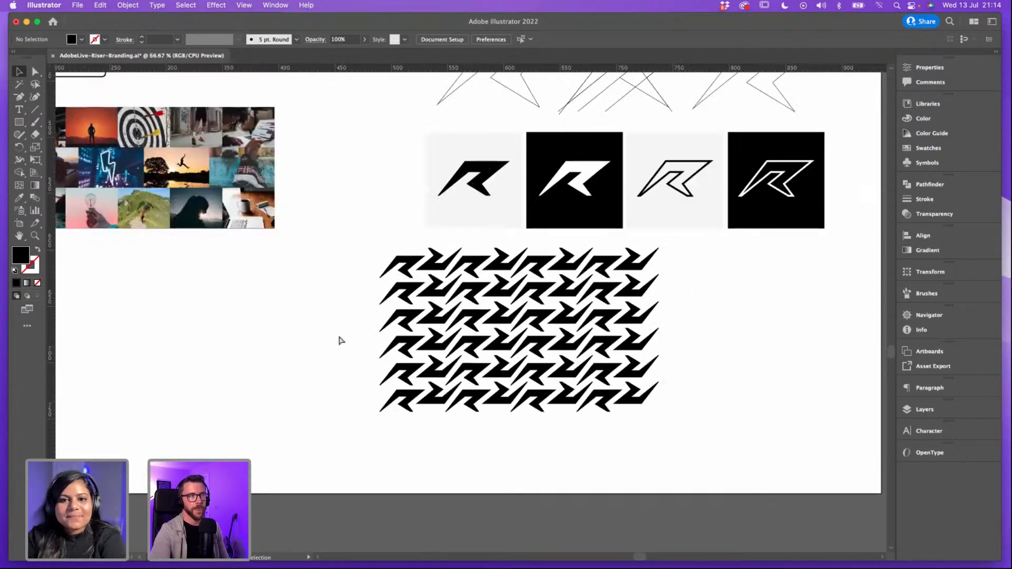
key(super+minus)
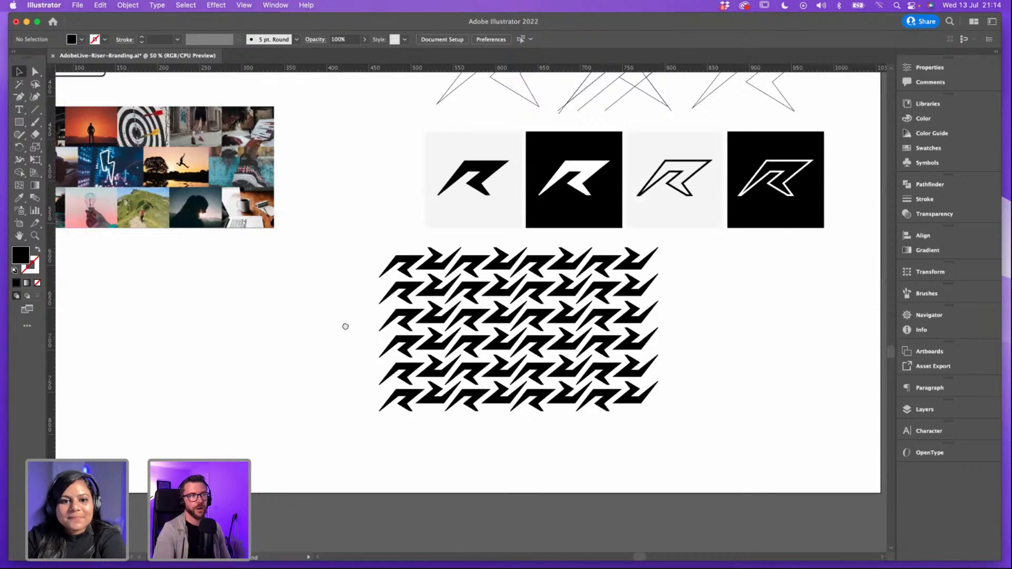
scroll(346, 325, up, 2)
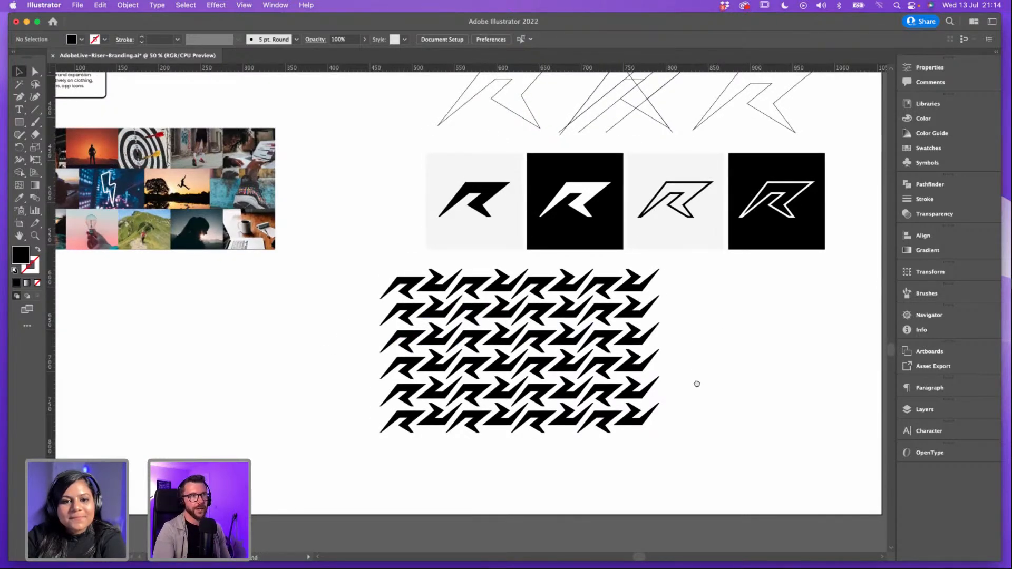
Step: Scale the logo pattern down to about 240 × 141 mm and position it just beneath the logo tiles
scroll(697, 384, up, 5)
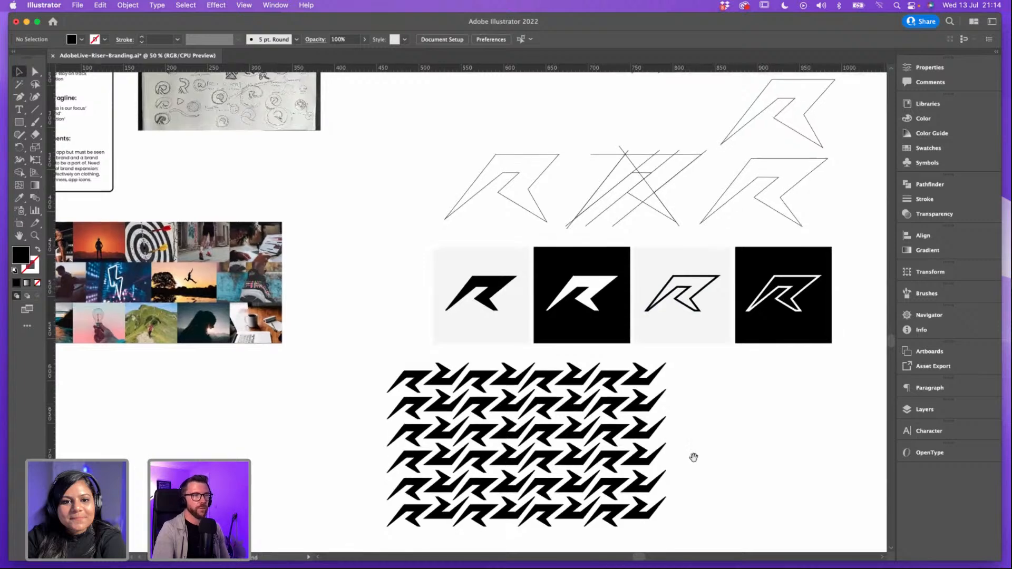
scroll(694, 456, down, 3)
drag(405, 311, 445, 294)
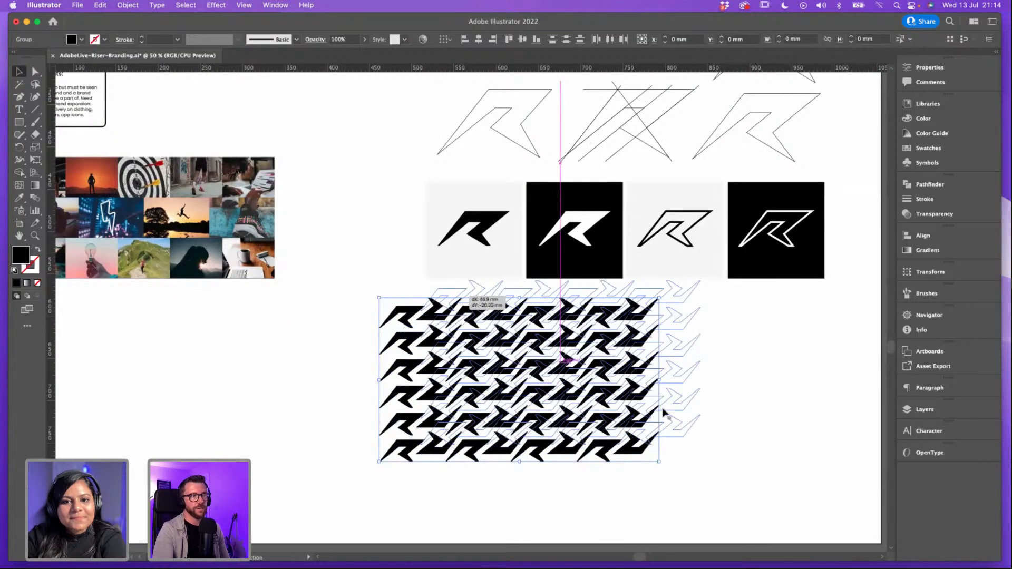
drag(700, 445, 660, 405)
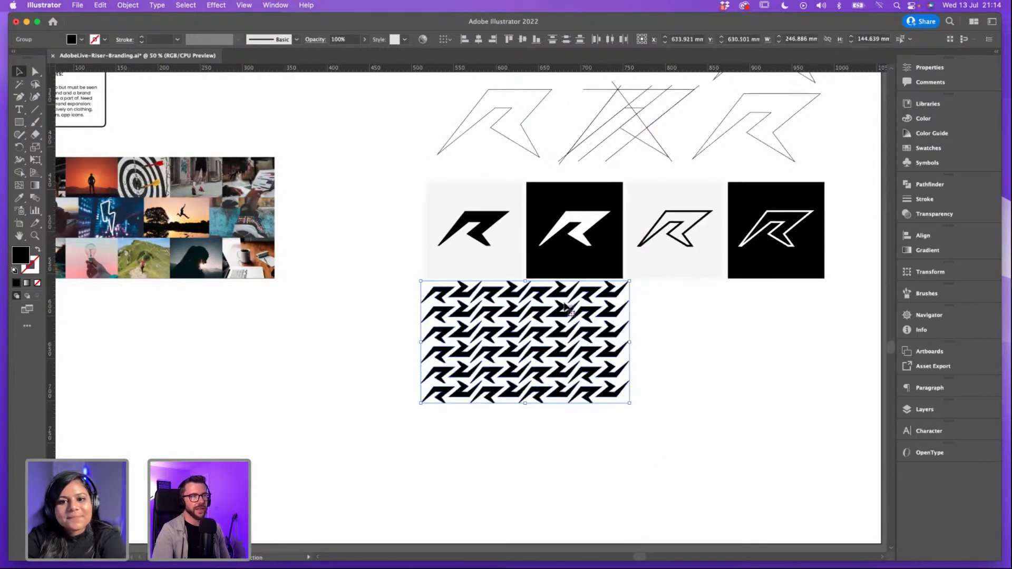
drag(574, 288, 571, 302)
drag(627, 416, 624, 416)
scroll(647, 374, up, 2)
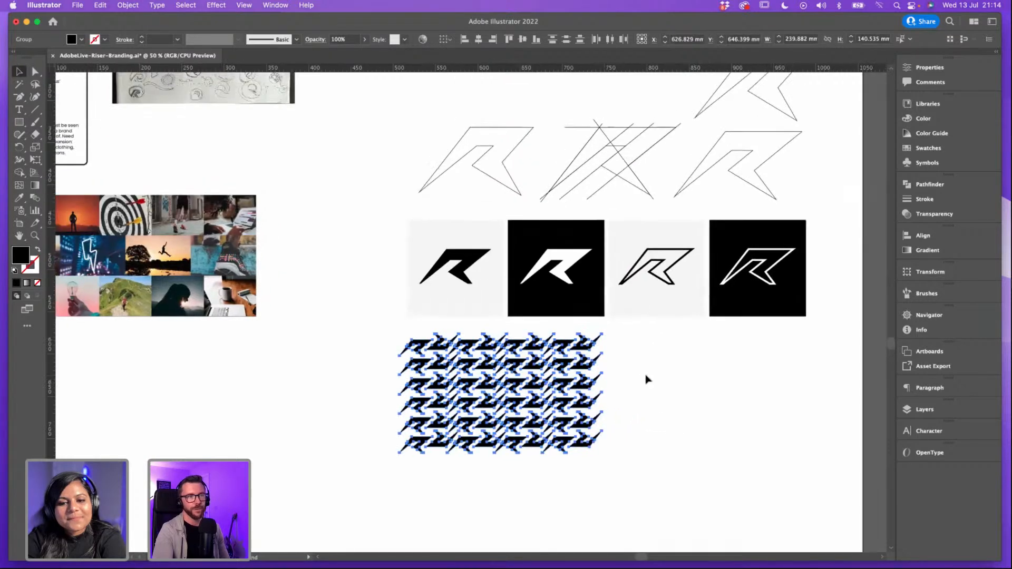
scroll(491, 275, left, 3)
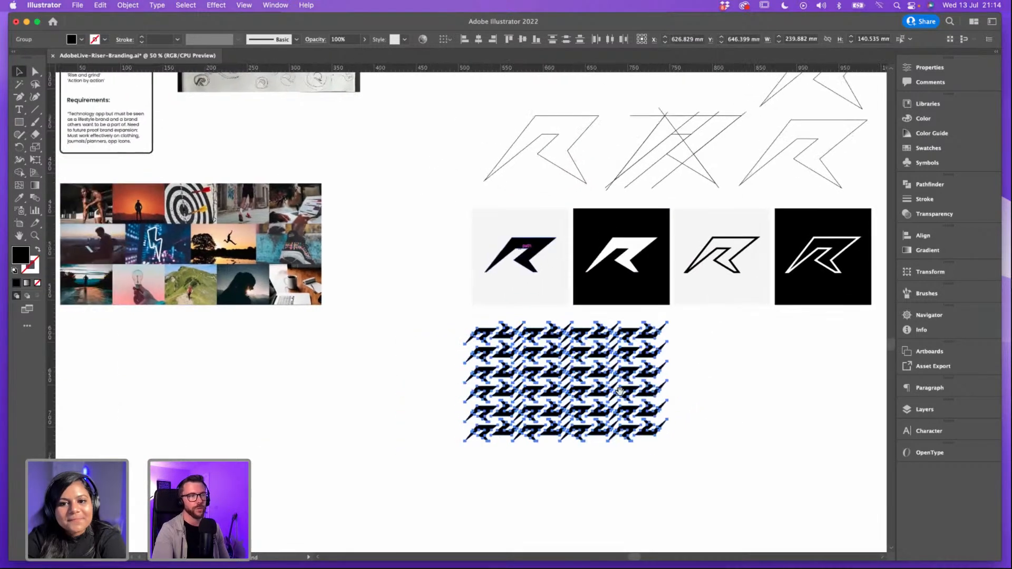
click(678, 400)
scroll(678, 385, down, 1)
scroll(434, 364, up, 3)
scroll(434, 363, left, 2)
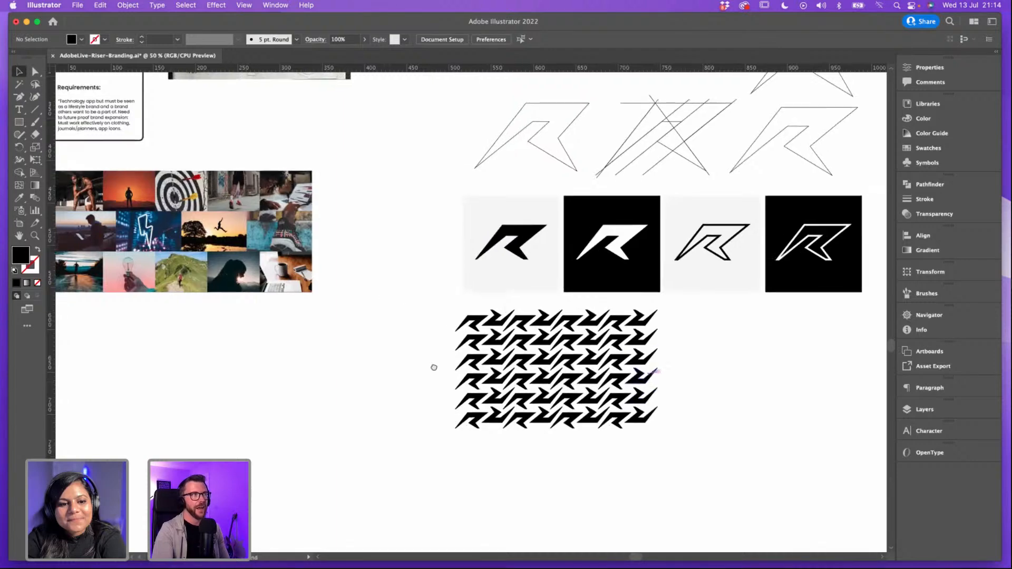
Step: Place a copy of the solid black logo in the empty area below the mood board
scroll(431, 341, up, 6)
scroll(432, 341, right, 3)
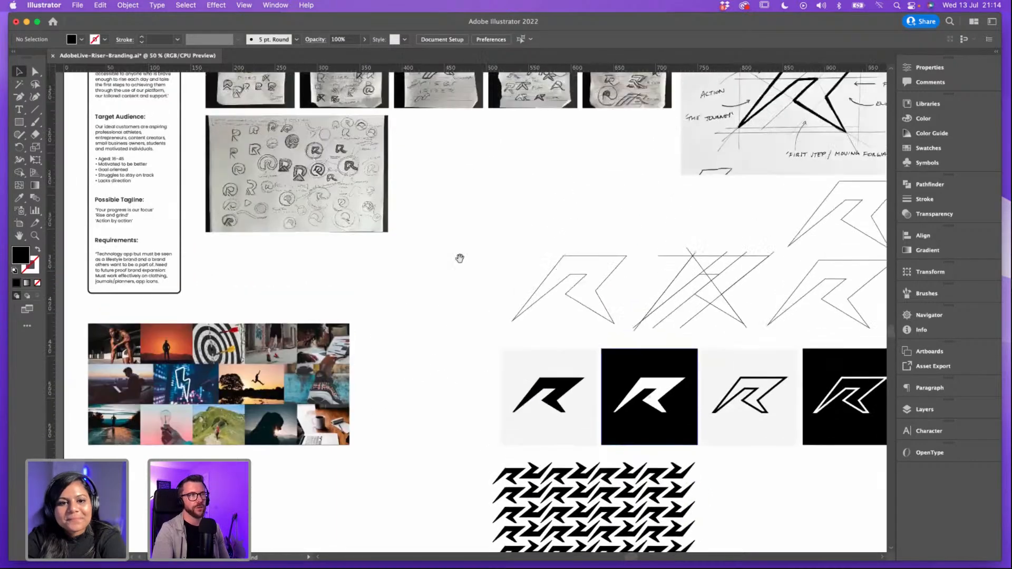
scroll(458, 201, down, 10)
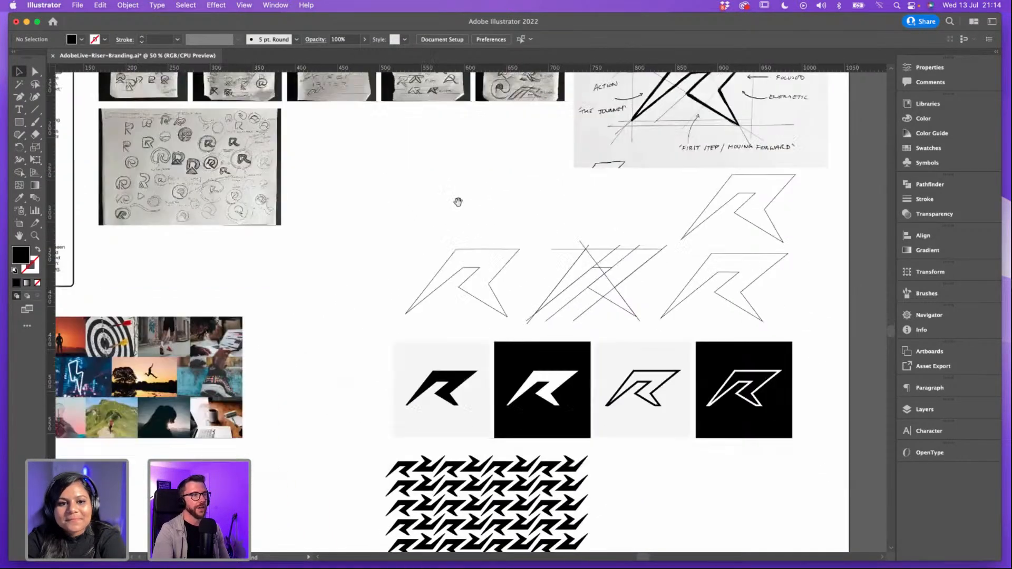
scroll(470, 236, left, 3)
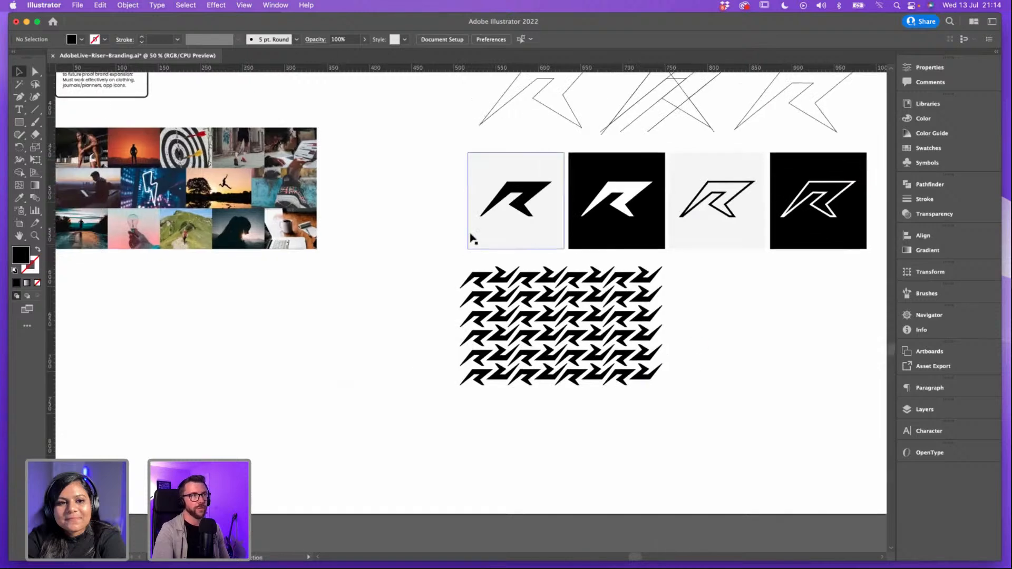
scroll(528, 222, left, 3)
drag(604, 191, 315, 319)
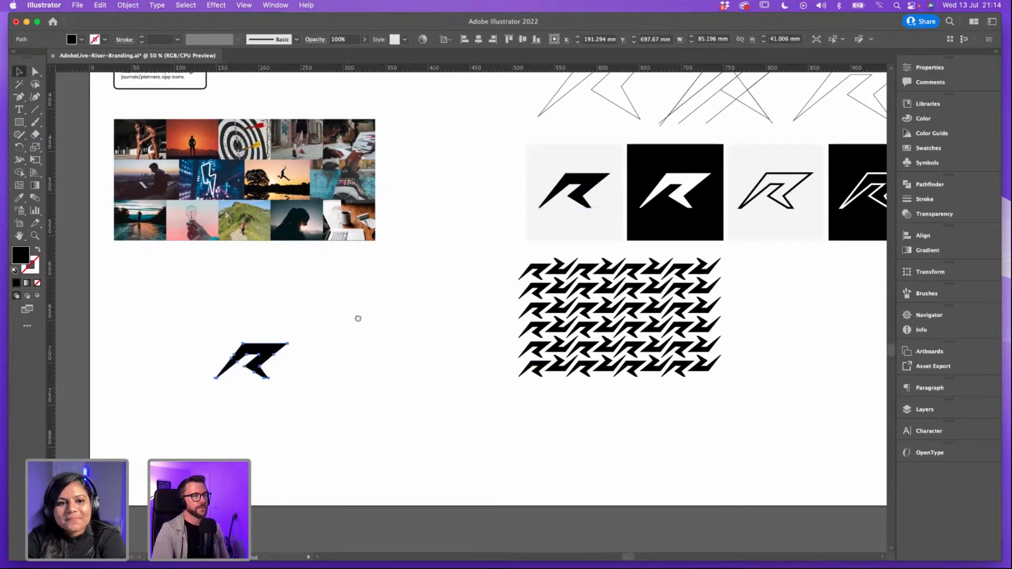
Step: Scale the logo copy below the mood board to about 67 × 32 mm and save the document
scroll(357, 317, left, 2)
drag(327, 365, 262, 324)
key(super+equal)
key(super+equal)
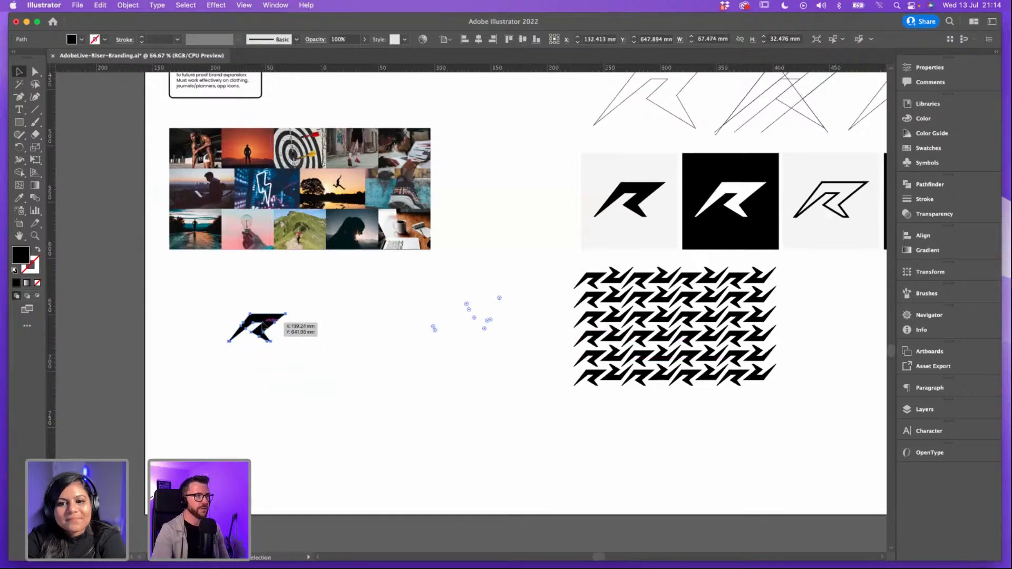
drag(594, 283, 463, 277)
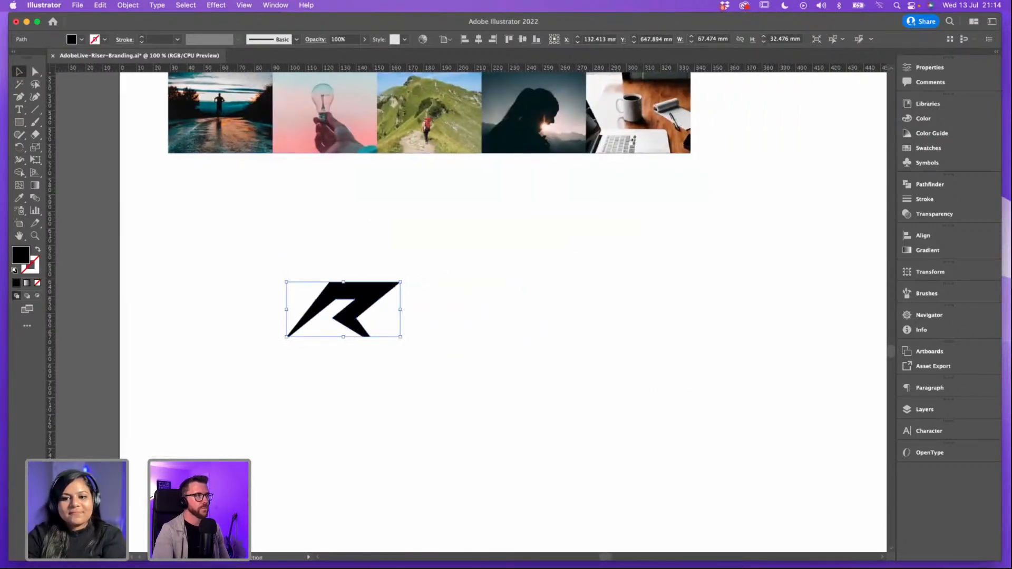
click(73, 5)
click(100, 106)
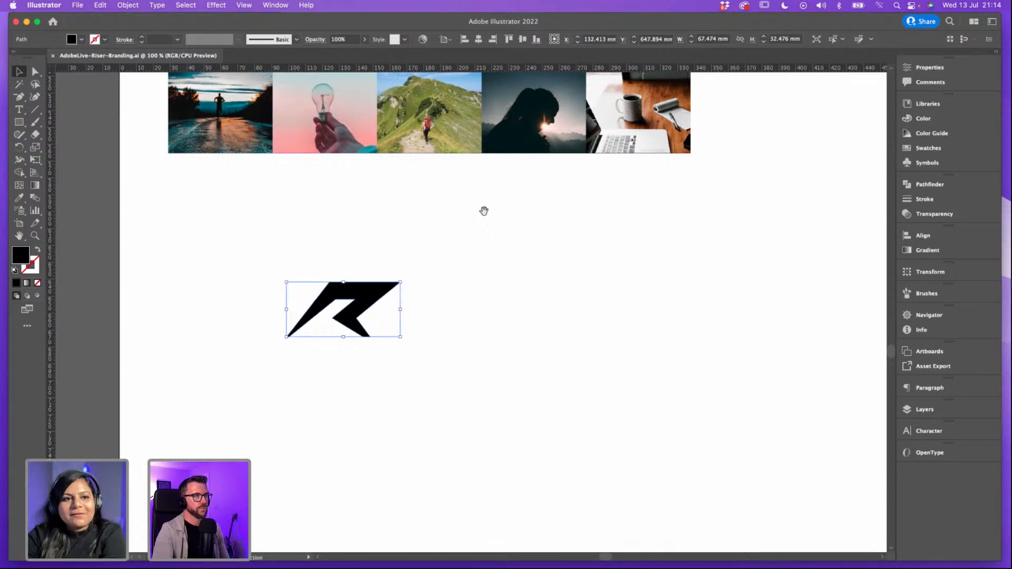
Step: Add a text frame reading RISER beside the black logo copy below the mood board
scroll(485, 211, right, 5)
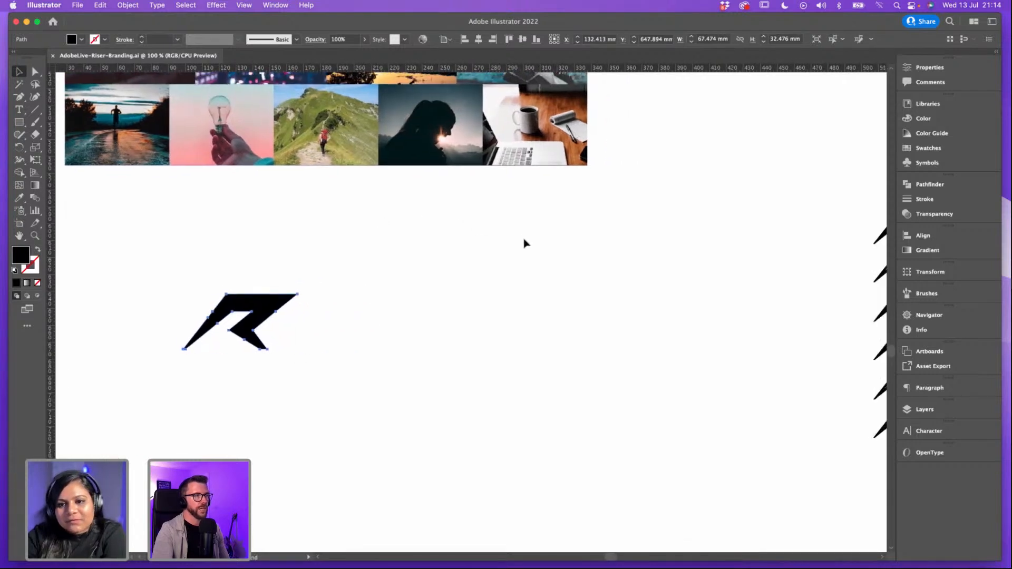
key(super+shift+a)
click(19, 109)
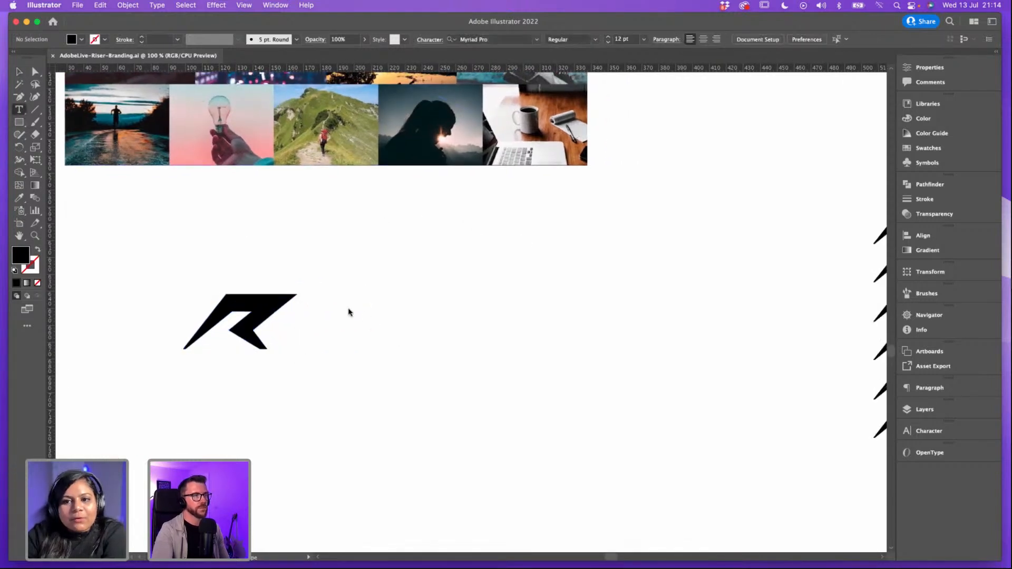
drag(316, 294, 554, 364)
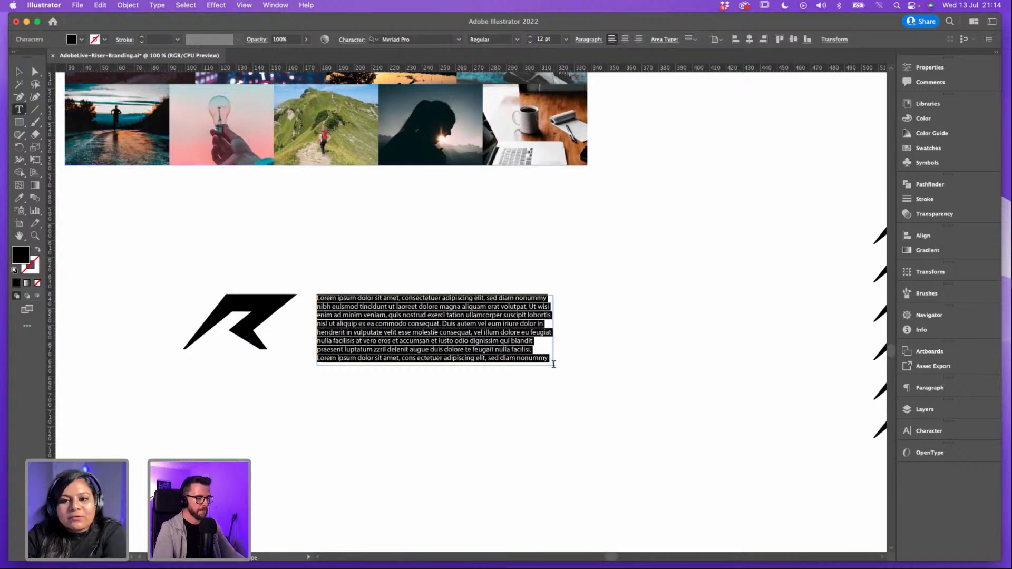
text(RISER)
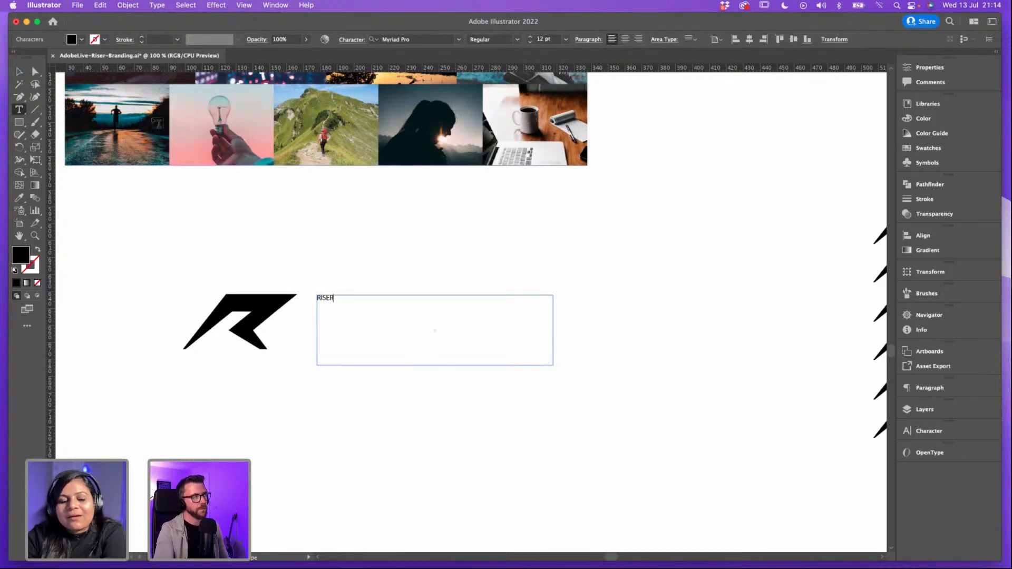
key(Escape)
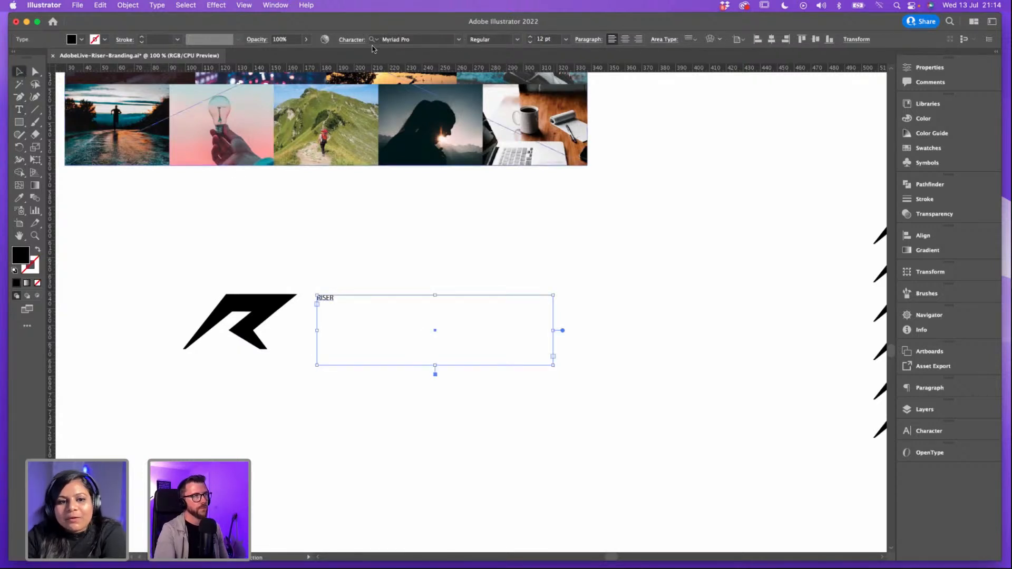
Step: Set the RISER text to 72 pt and shift it slightly down beside the logo
click(566, 39)
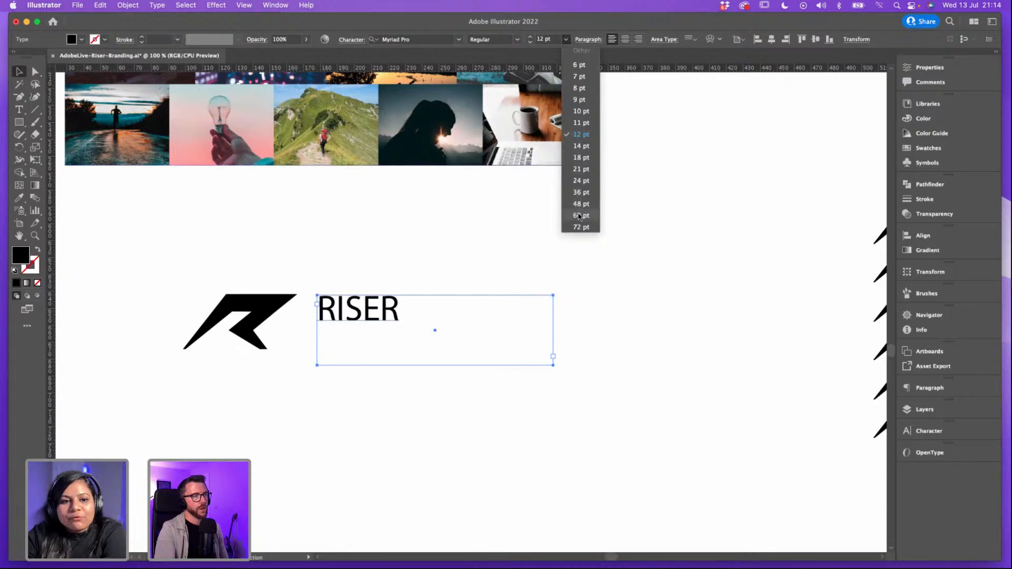
click(583, 228)
drag(435, 315, 433, 324)
Step: Scale the logo down to about 47 × 23 mm next to the RISER text and nudge the text down to line up with it
click(286, 334)
drag(293, 345, 290, 314)
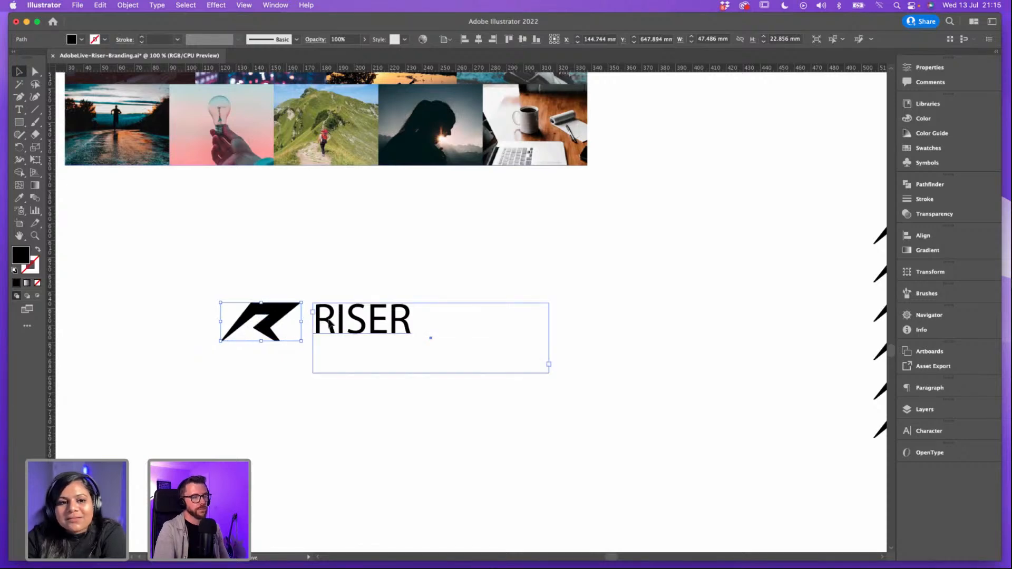
click(329, 320)
key(Down)
key(Down)
key(Down)
key(Down)
key(Down)
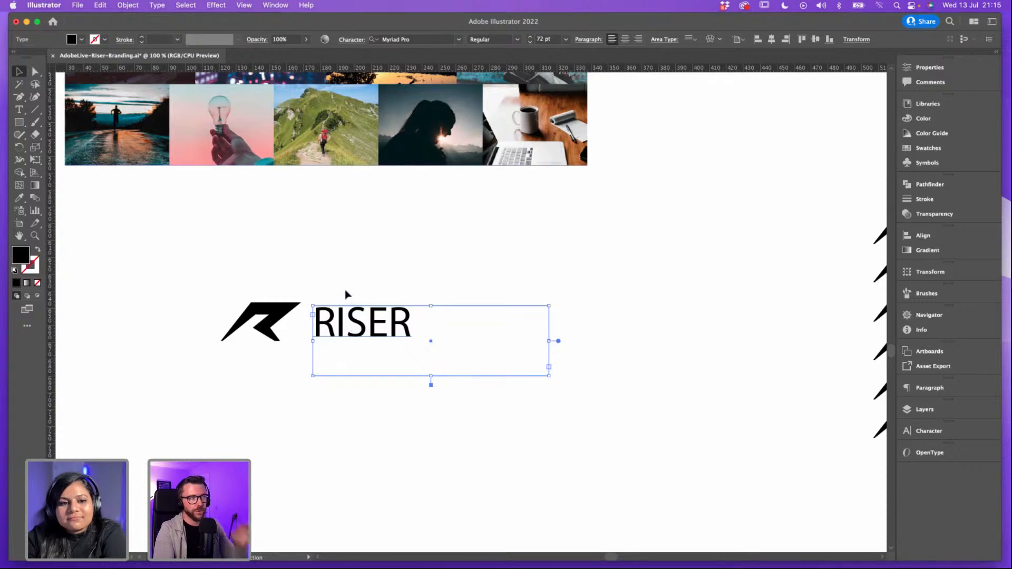
click(459, 40)
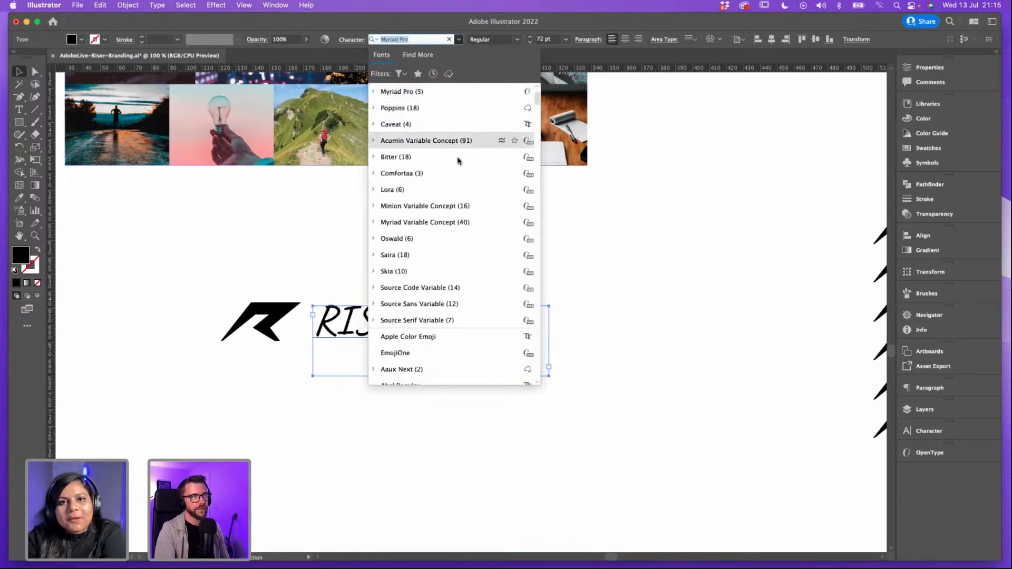
scroll(458, 161, down, 5)
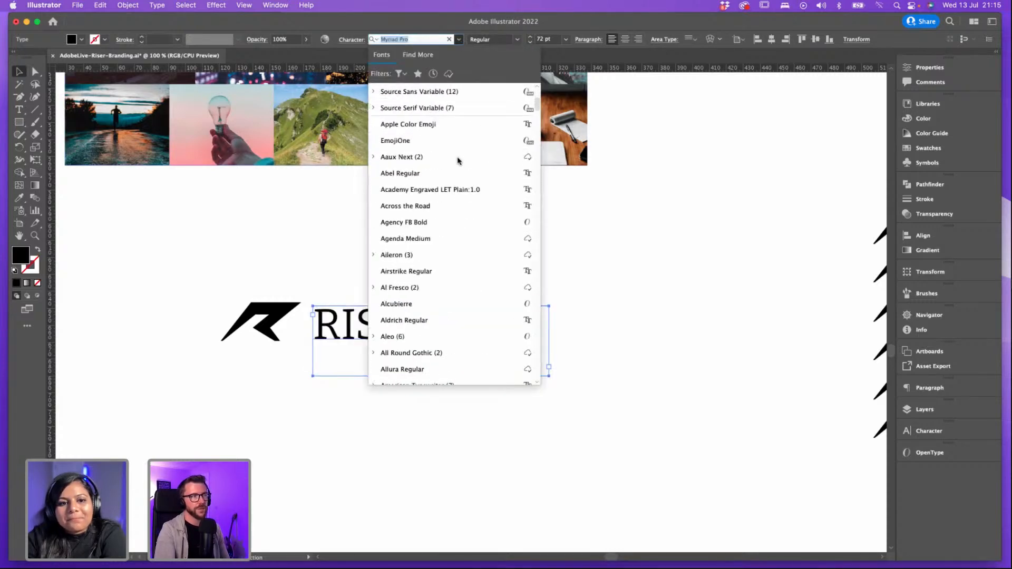
click(333, 199)
Step: Preview fonts on the RISER text and set it in Agency FB Bold
scroll(333, 199, right, 5)
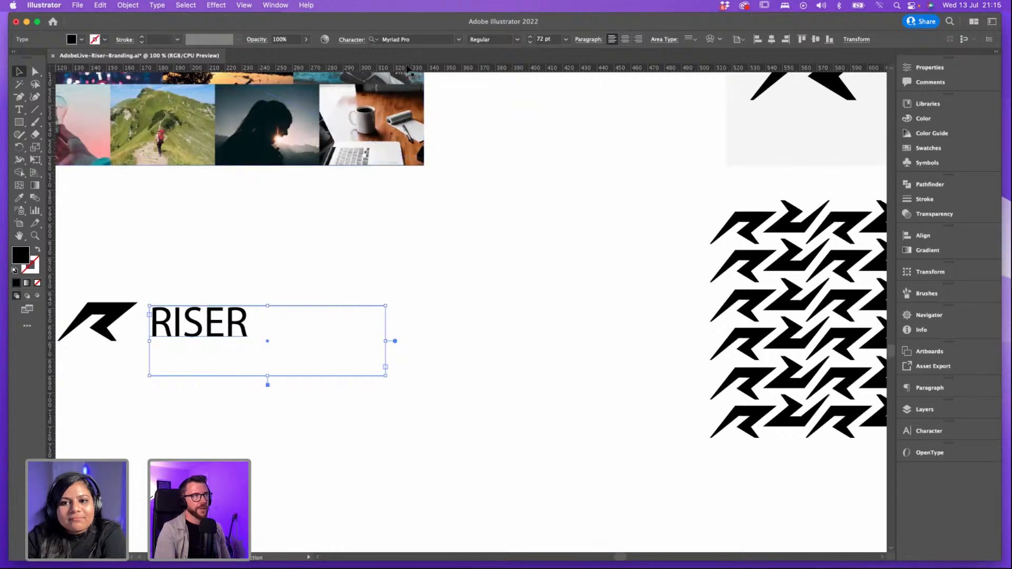
scroll(431, 90, left, 2)
click(459, 40)
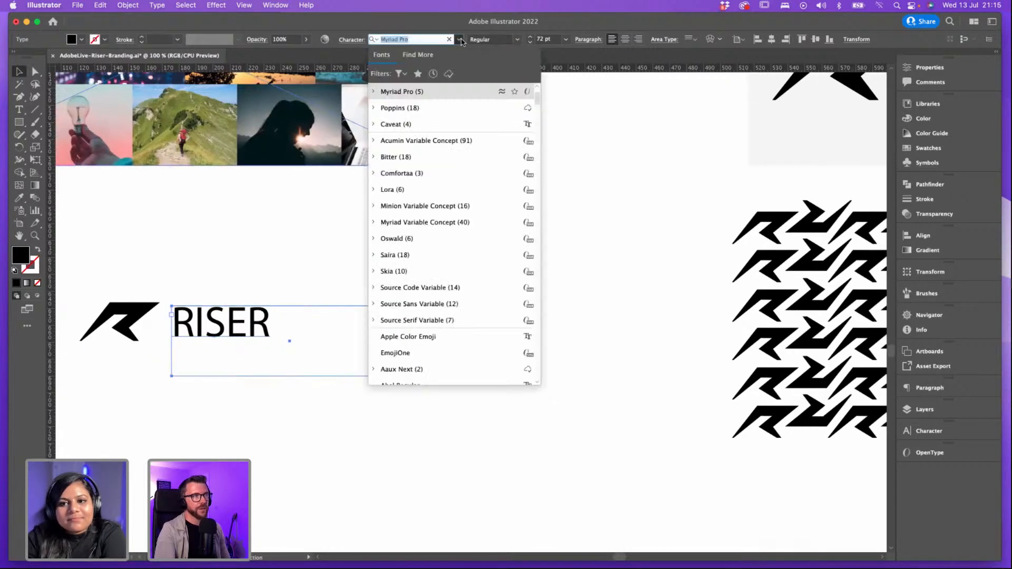
scroll(453, 261, down, 4)
scroll(452, 263, up, 3)
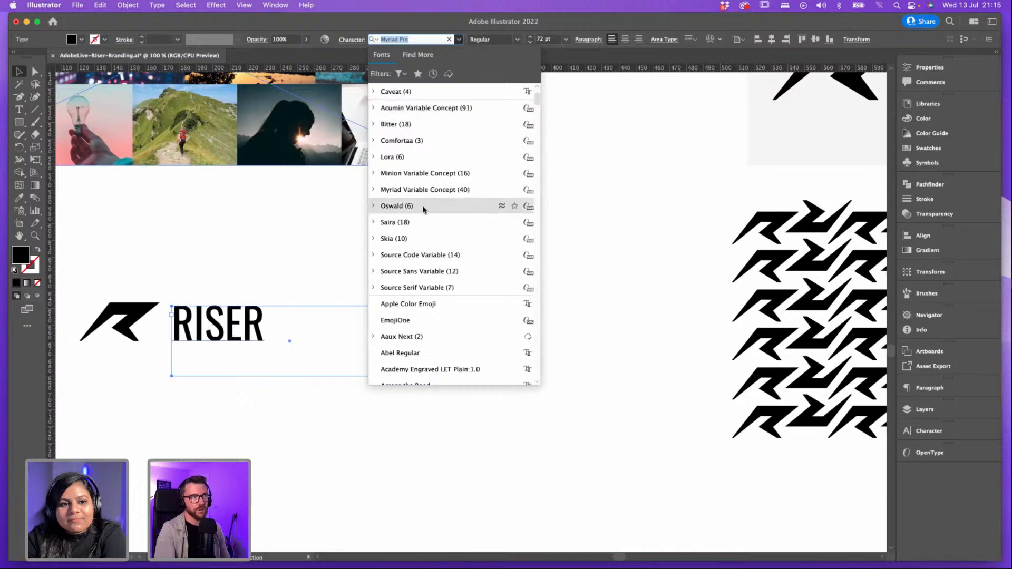
scroll(419, 243, down, 2)
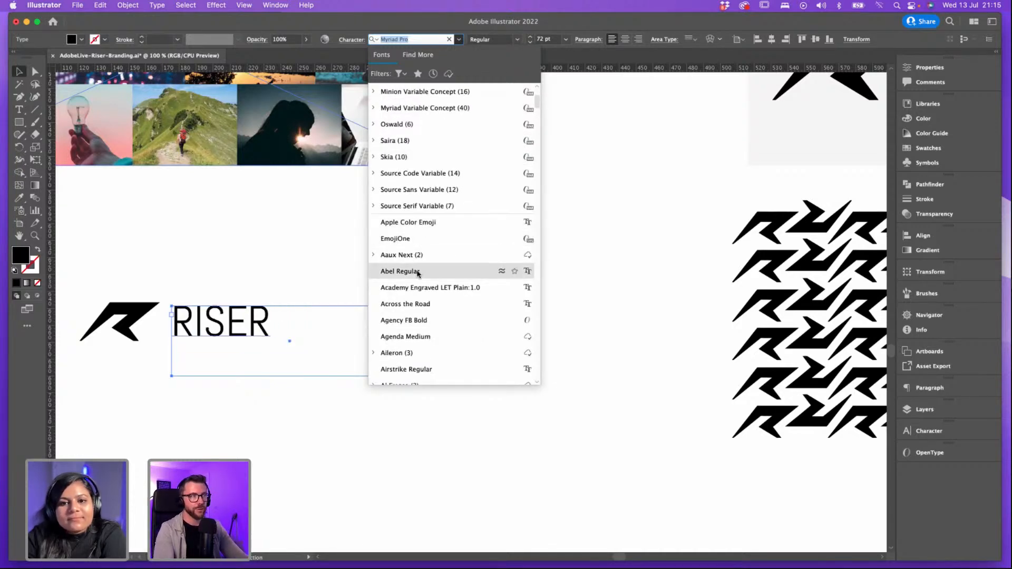
scroll(415, 237, down, 1)
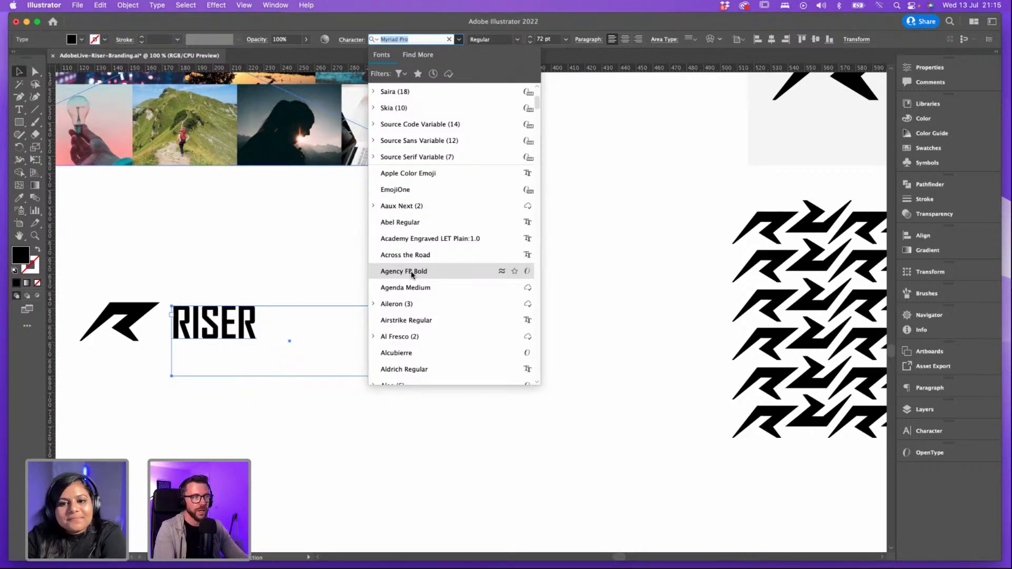
click(412, 275)
Step: Move the RISER text slightly closer to the logo, then duplicate logo and text about 39 mm straight below and select the copy's text
scroll(257, 245, left, 5)
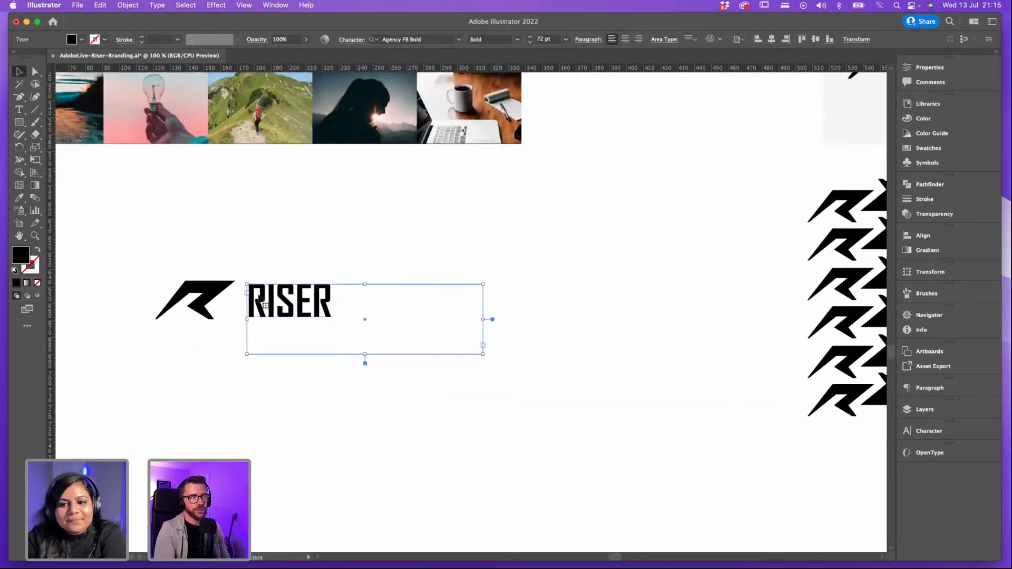
drag(260, 298, 219, 351)
shift+click(219, 290)
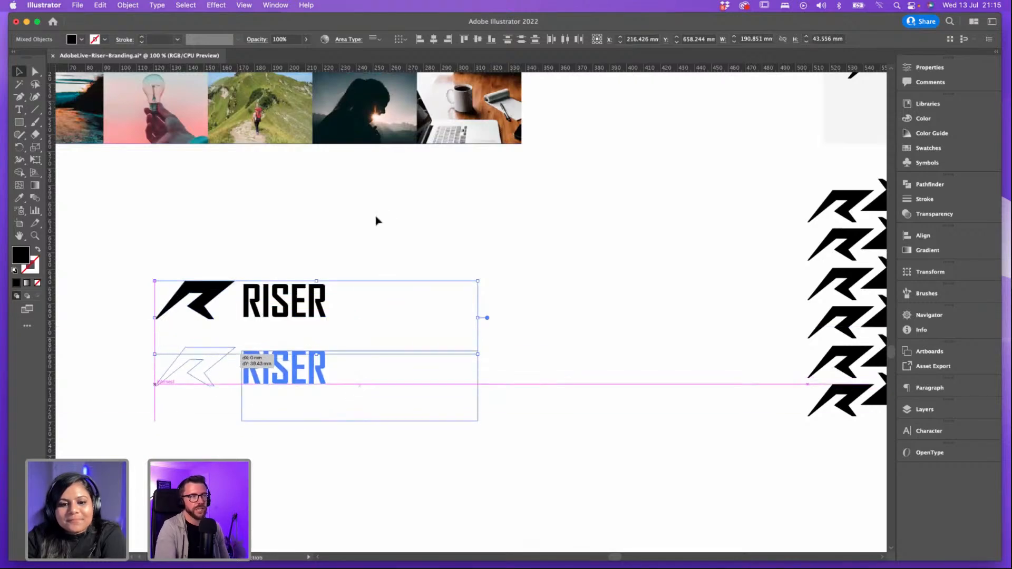
scroll(359, 228, left, 2)
click(333, 355)
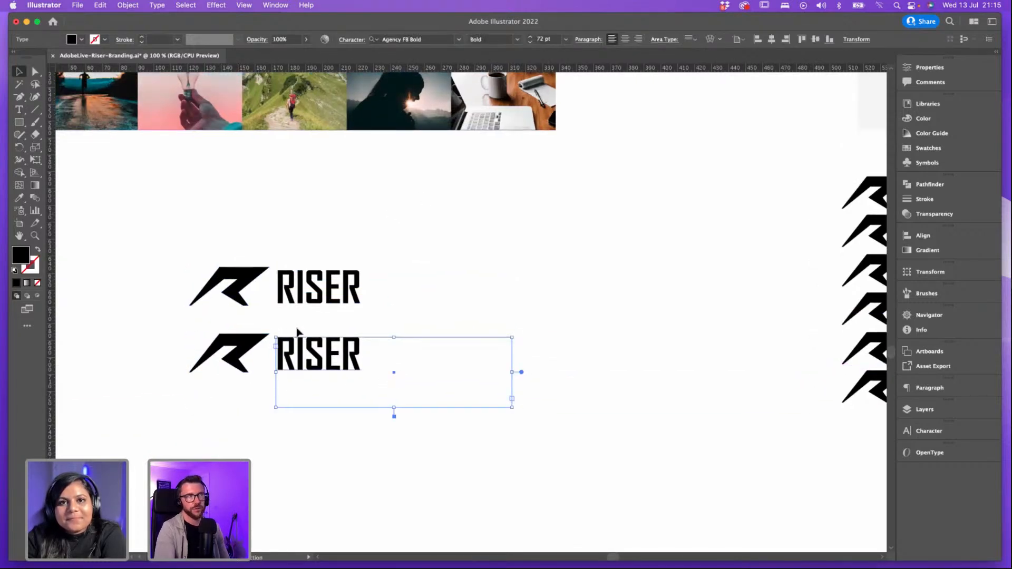
click(460, 42)
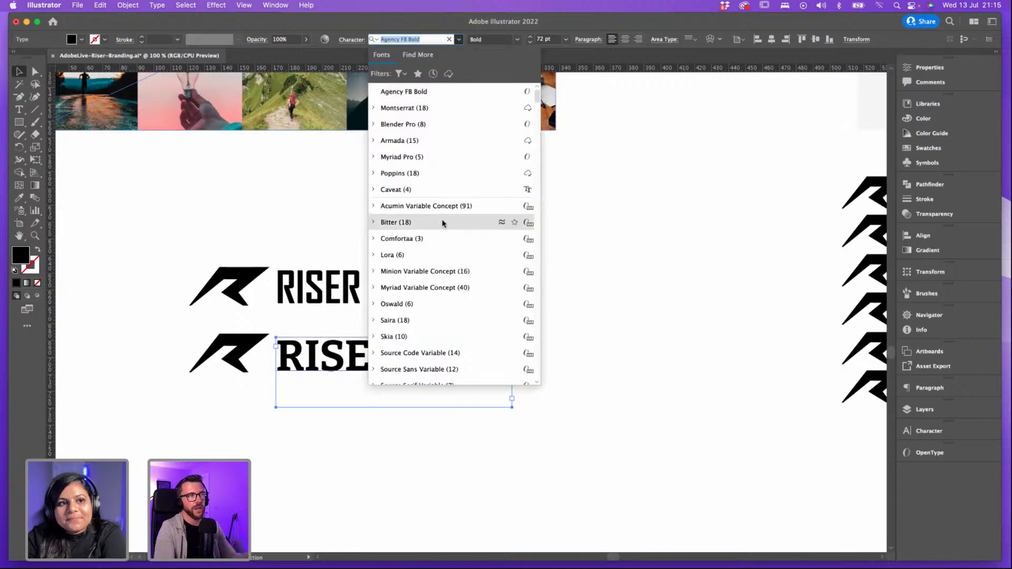
scroll(422, 221, down, 3)
key(Escape)
Step: Preview alternative fonts on the lower RISER text and set it in Armada Regular
scroll(301, 205, right, 5)
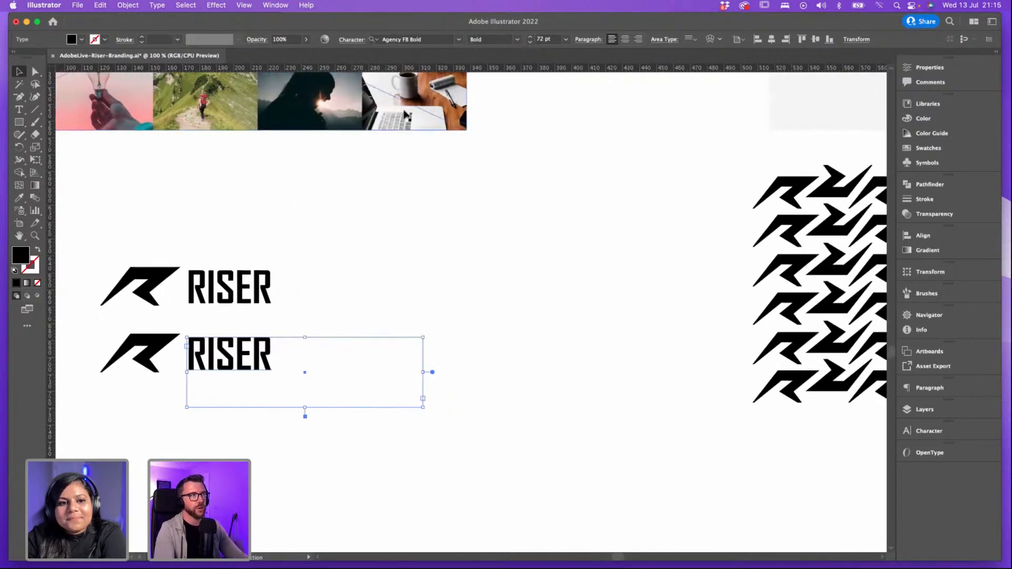
scroll(409, 171, down, 2)
scroll(409, 174, down, 2)
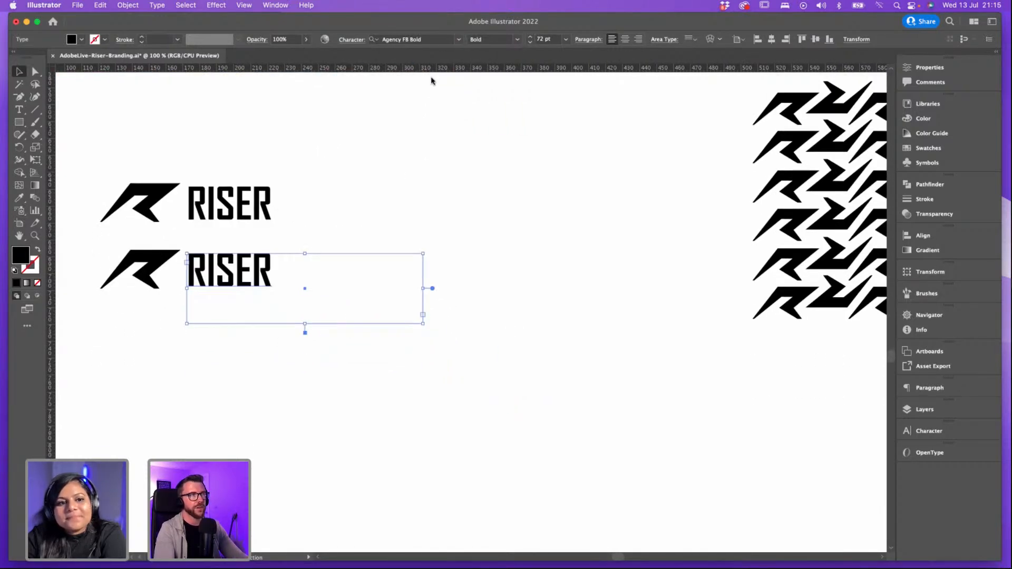
click(459, 42)
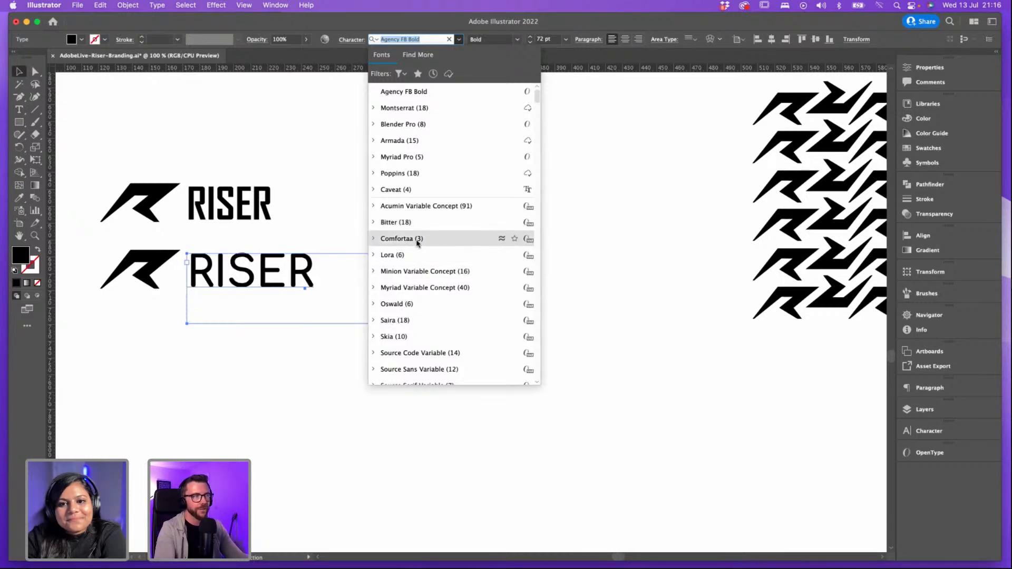
scroll(415, 312, down, 3)
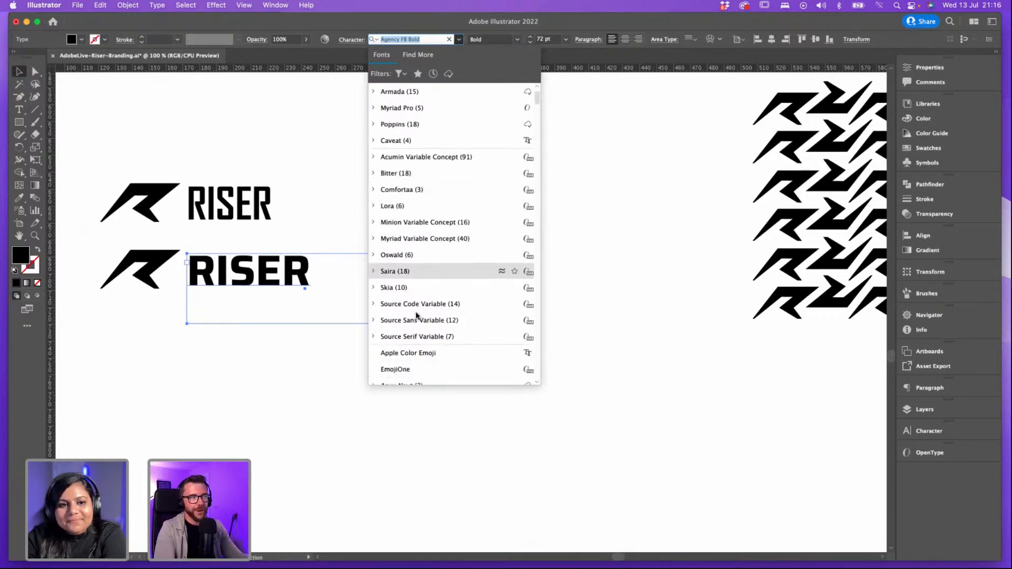
scroll(403, 303, down, 5)
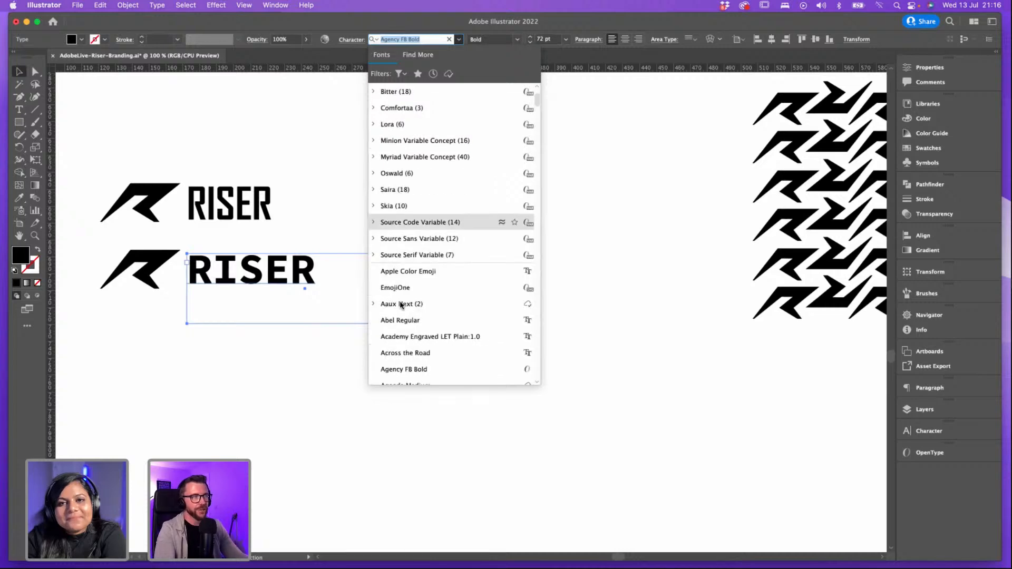
scroll(393, 305, down, 7)
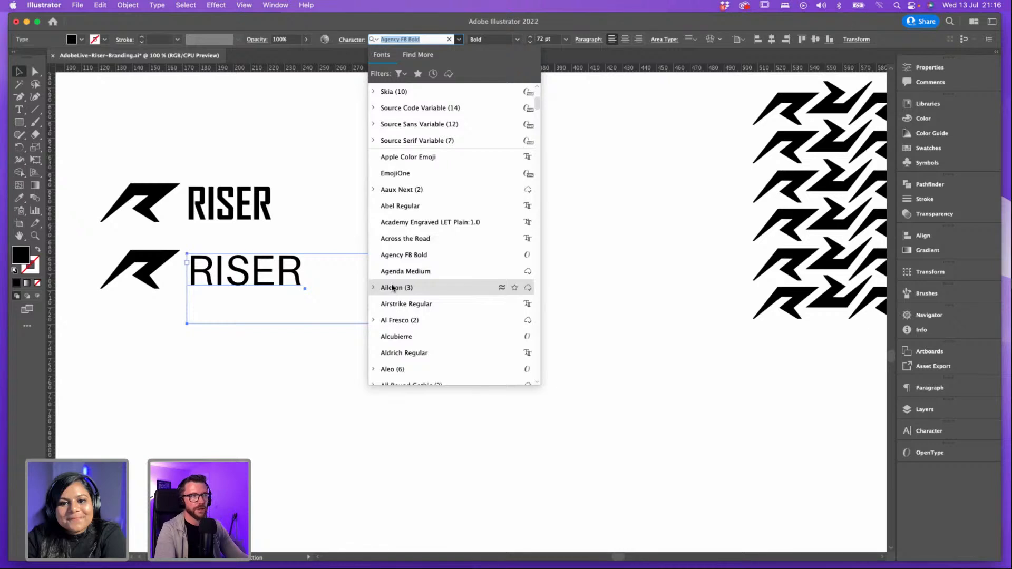
scroll(390, 321, down, 3)
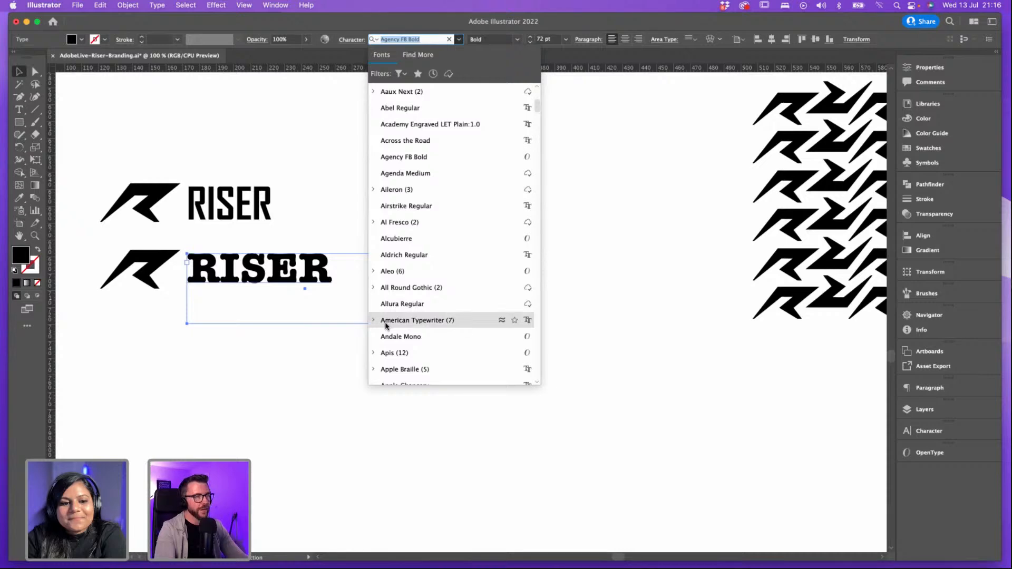
scroll(386, 326, down, 3)
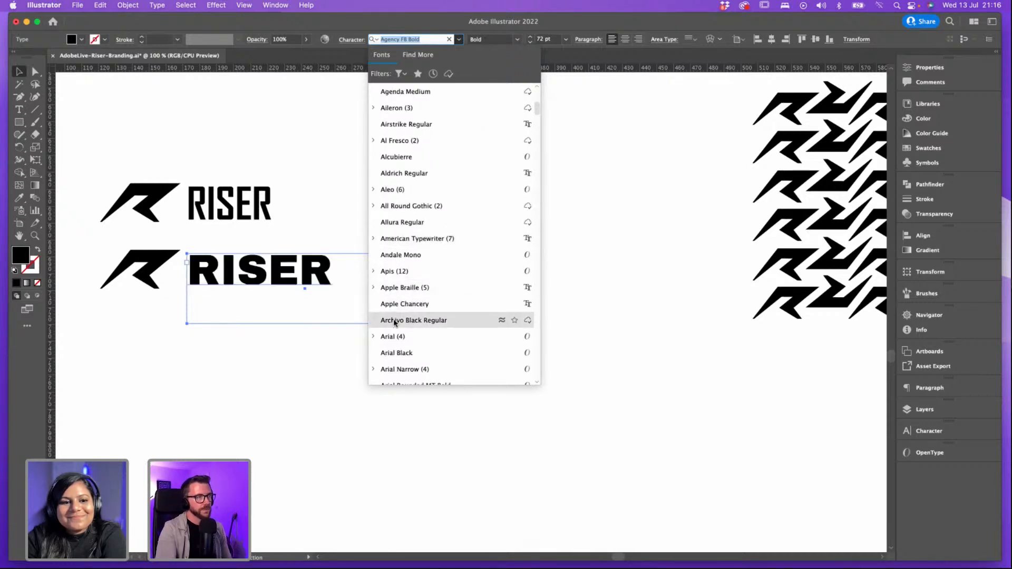
scroll(394, 319, down, 3)
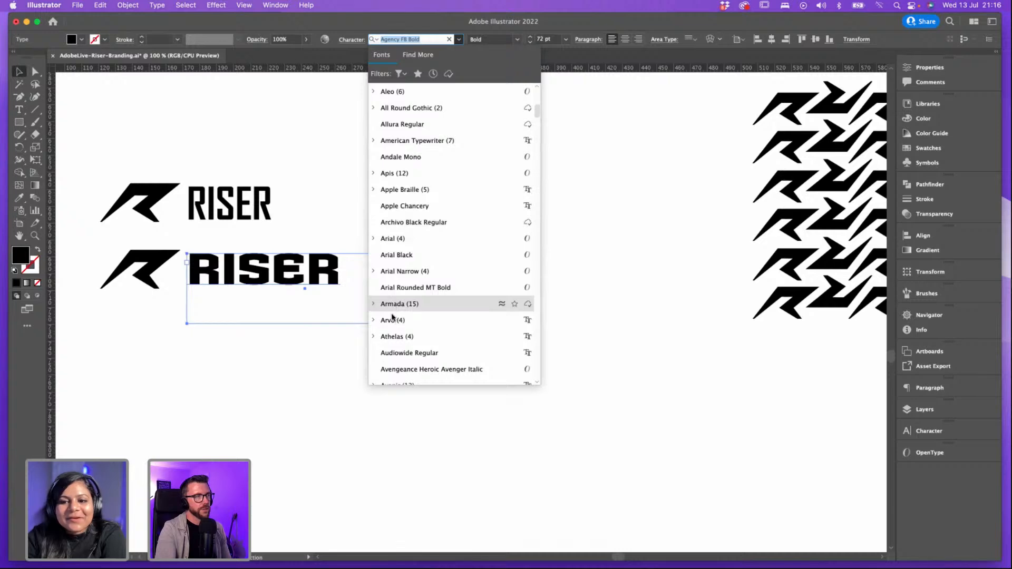
click(374, 304)
scroll(406, 343, down, 3)
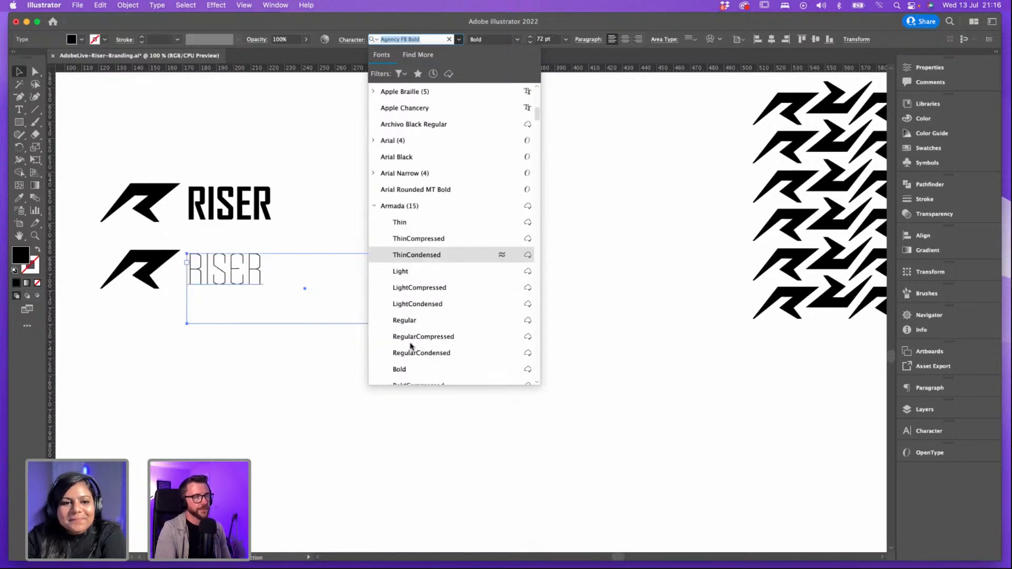
scroll(411, 346, down, 3)
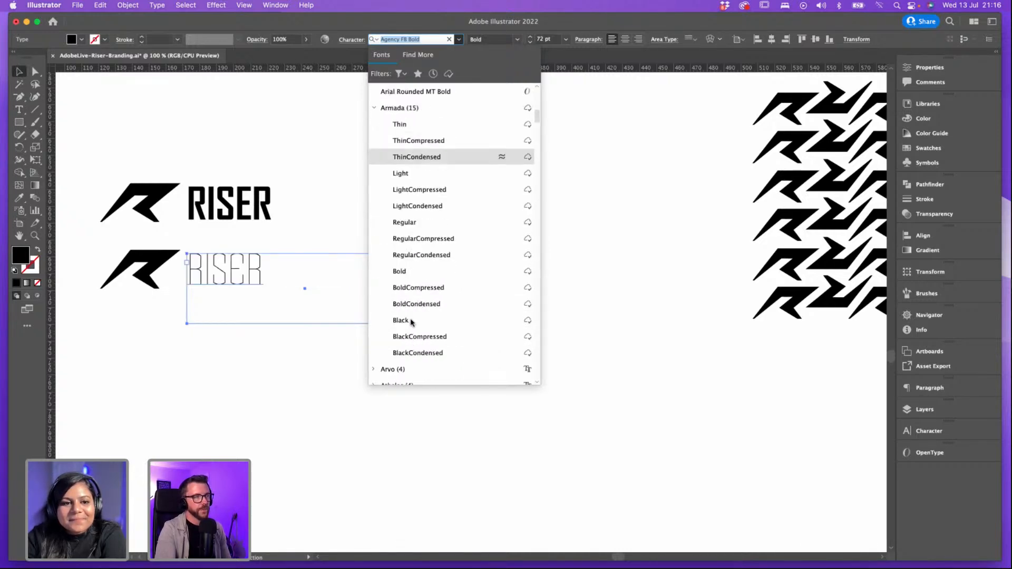
click(409, 222)
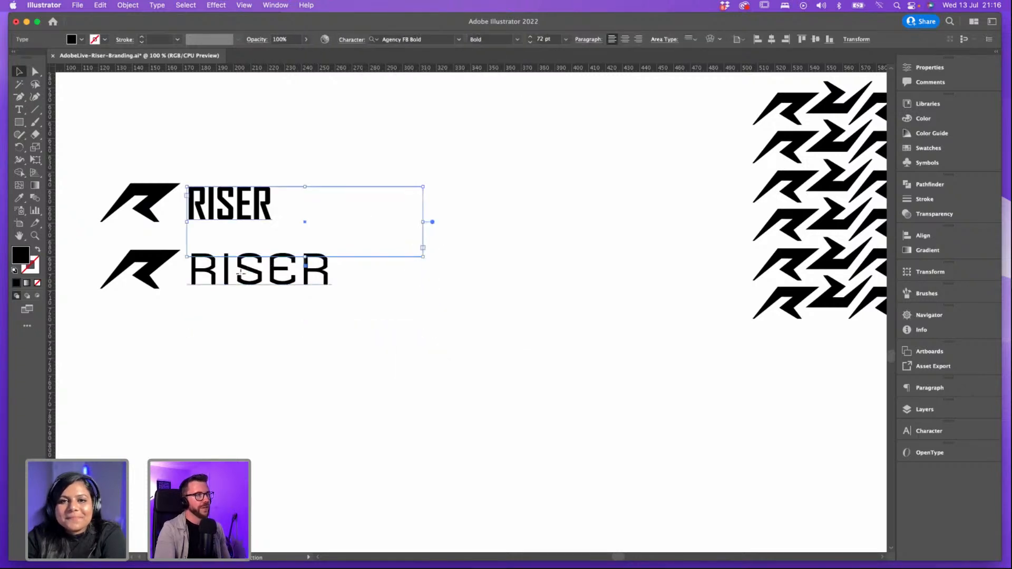
Step: Shrink the text frame of the upper RISER wordmark closer around the word, keeping it tall enough to display the text
click(253, 203)
drag(427, 261, 346, 219)
click(310, 208)
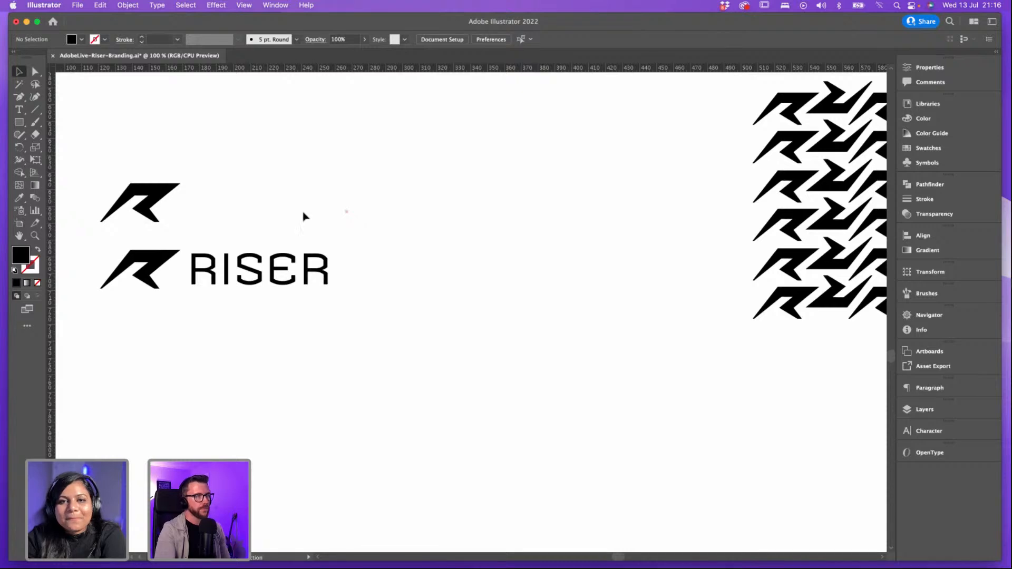
click(245, 217)
drag(349, 219, 351, 226)
click(356, 235)
Step: Reduce the lower RISER text to 68 pt
click(294, 282)
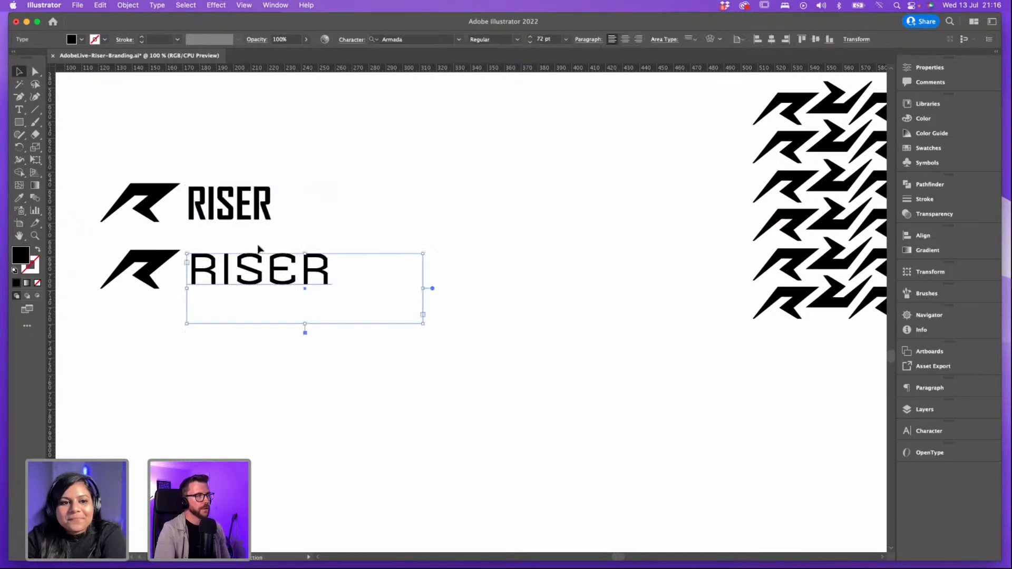
click(528, 42)
click(529, 43)
click(529, 42)
click(529, 42)
Step: Shift the lower RISER text slightly left and its logo further left to widen the gap between them
drag(442, 212, 563, 222)
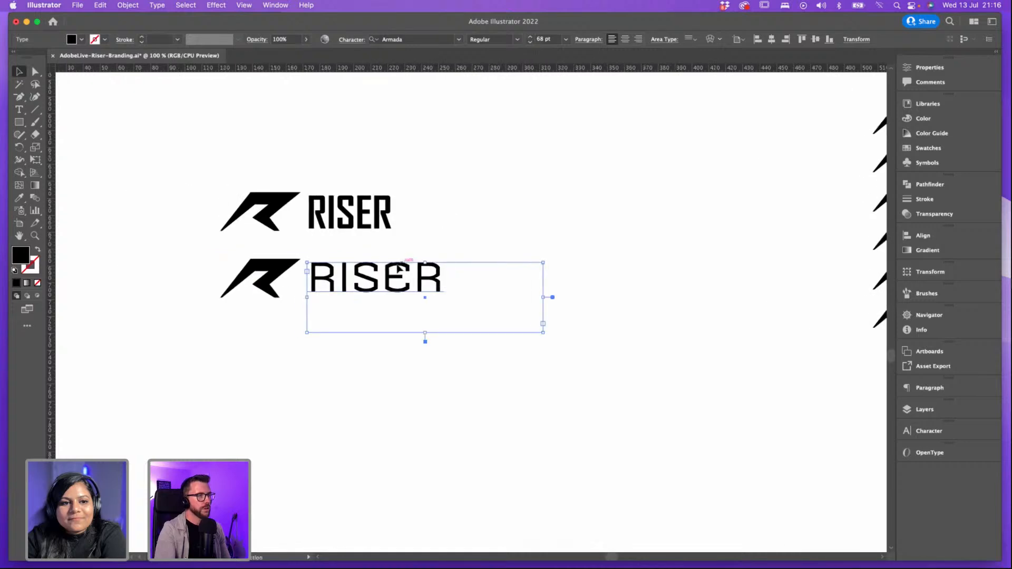
drag(399, 269, 395, 269)
drag(288, 267, 279, 268)
drag(415, 255, 422, 242)
click(396, 277)
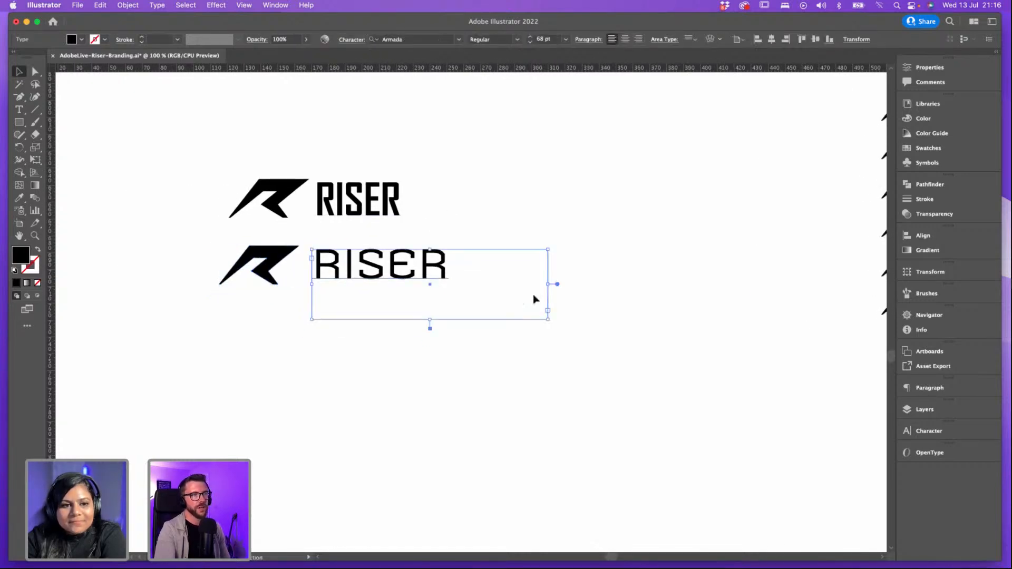
Step: Shrink the text frame of the lower RISER wordmark slightly and duplicate its logo and wordmark directly below as a third lockup
drag(548, 319, 538, 299)
shift+click(273, 263)
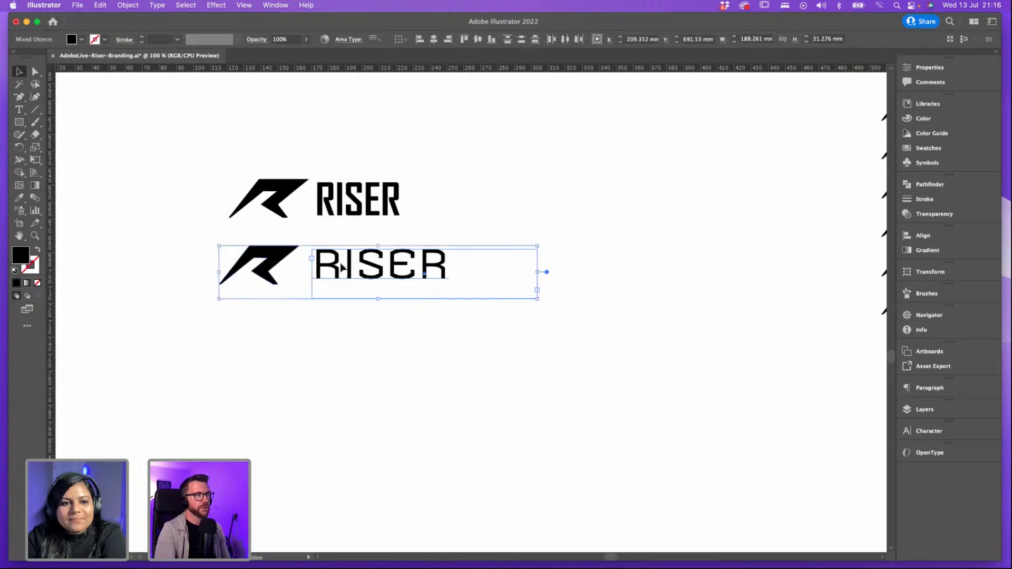
drag(361, 264, 361, 331)
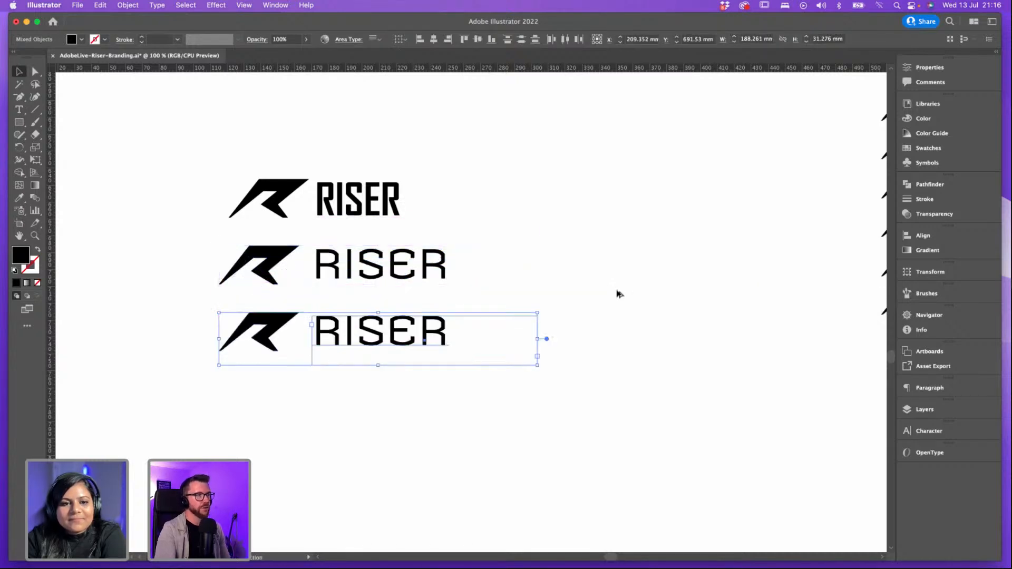
click(585, 297)
scroll(396, 316, down, 2)
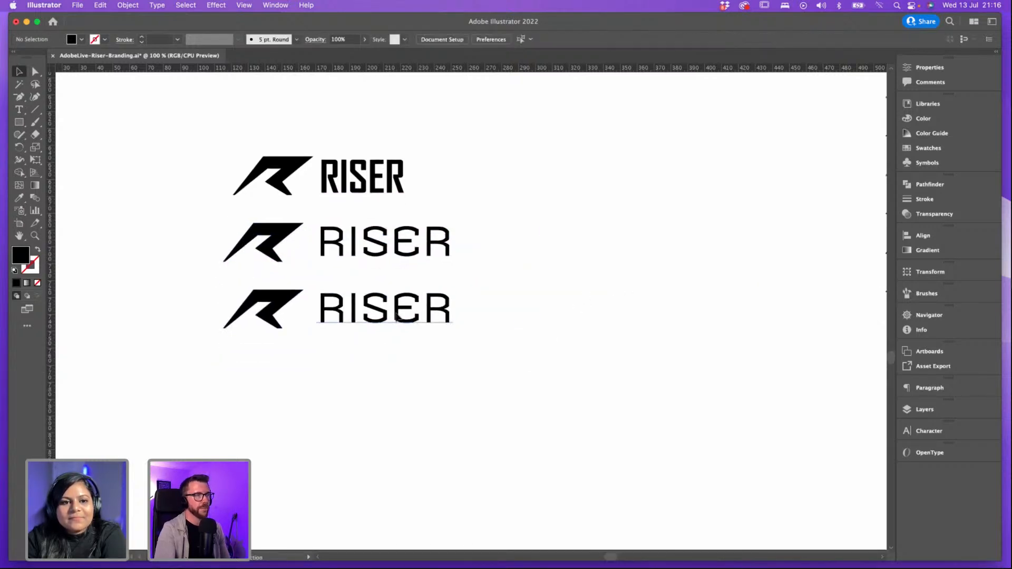
Step: Preview fonts on the third RISER wordmark, set it in Bank Gothic BT Regular, and shift it down to sit centred beside its logo
click(360, 311)
click(460, 40)
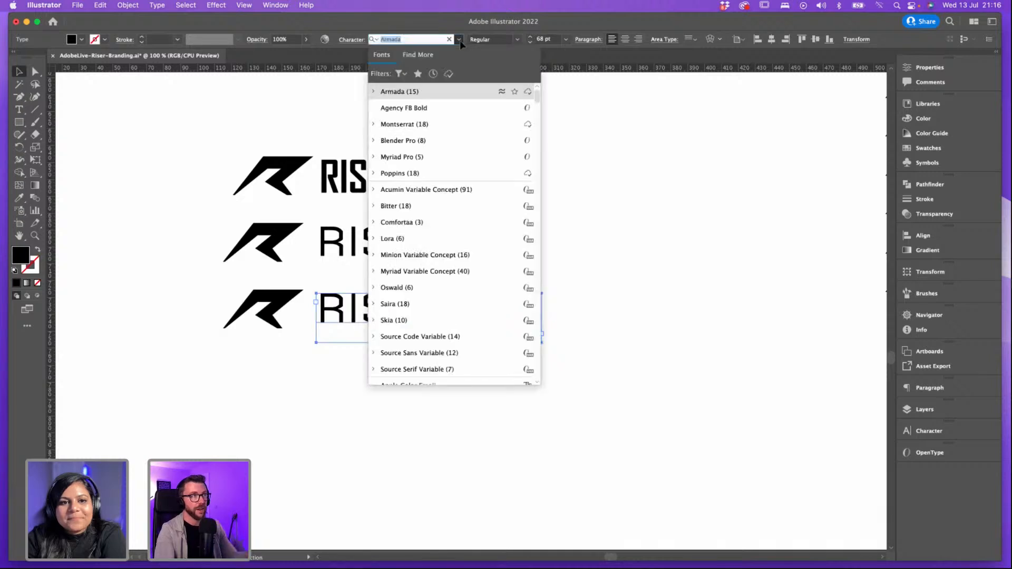
key(Escape)
scroll(301, 273, right, 5)
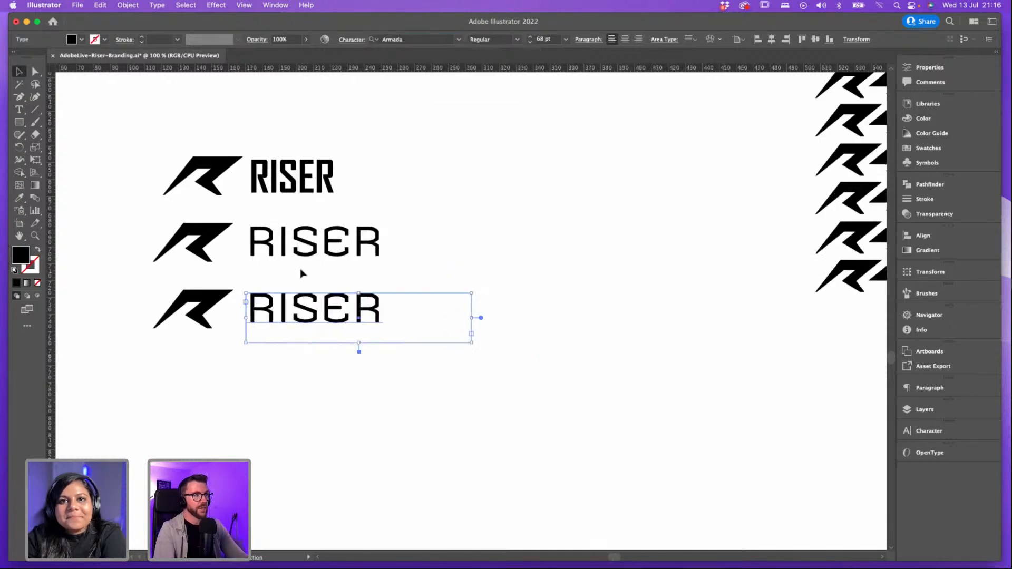
click(453, 39)
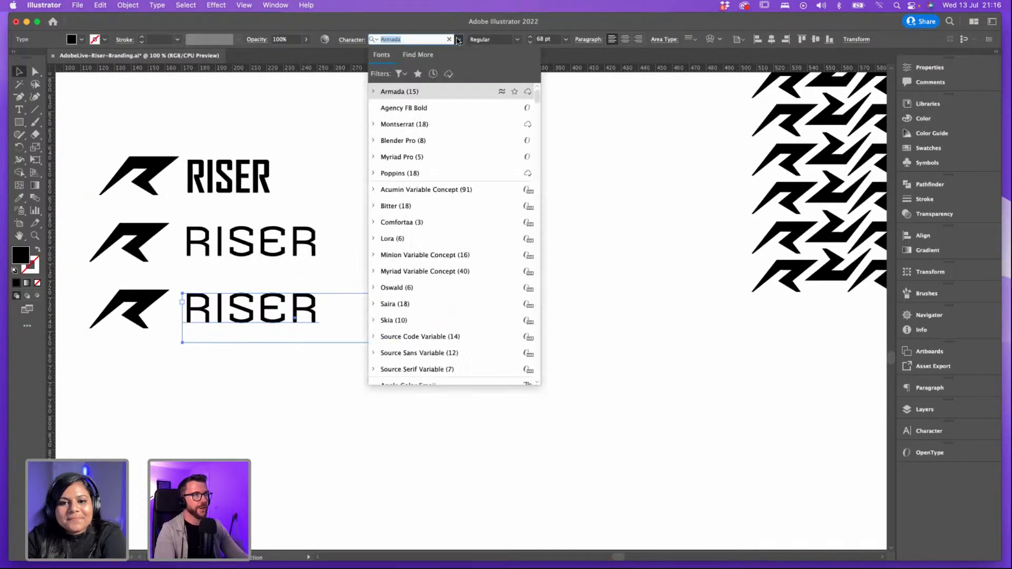
scroll(465, 297, down, 5)
scroll(466, 301, down, 5)
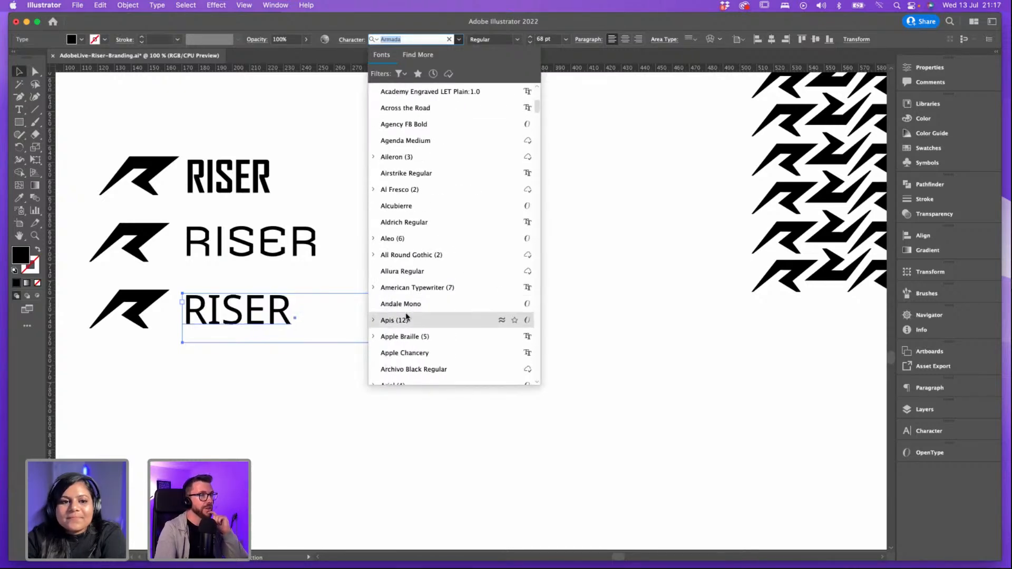
scroll(406, 316, down, 5)
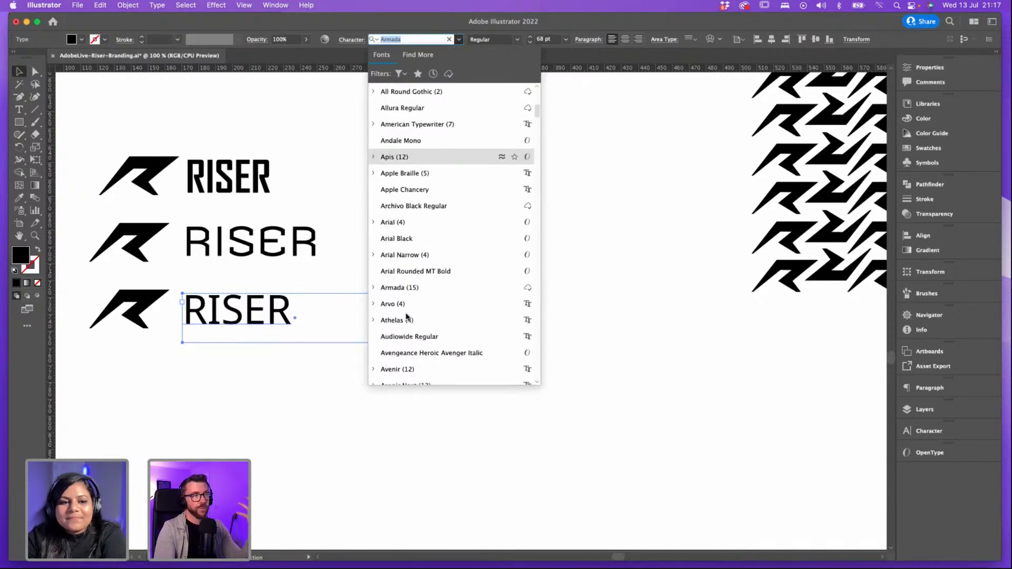
scroll(406, 317, down, 3)
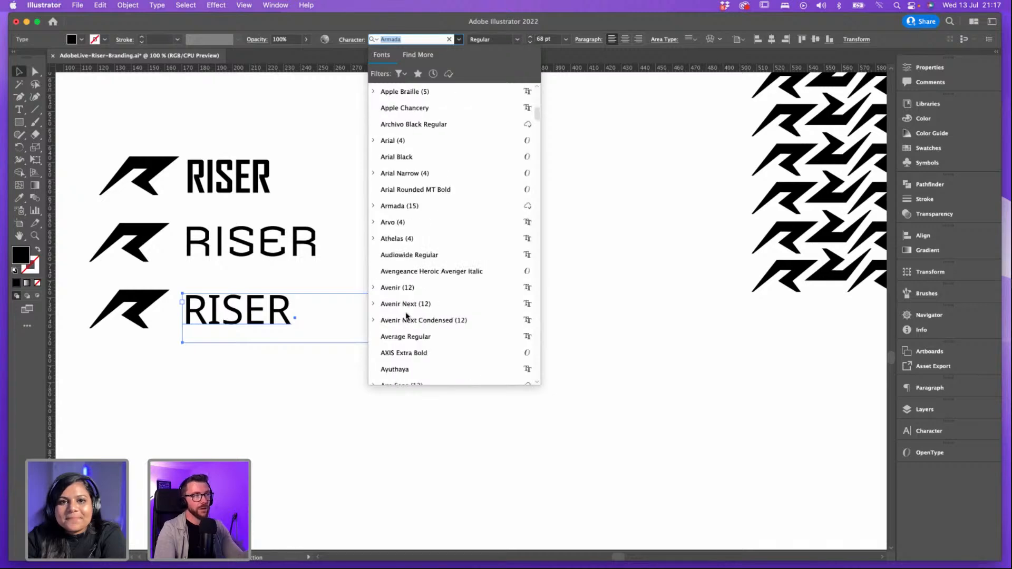
scroll(405, 318, up, 2)
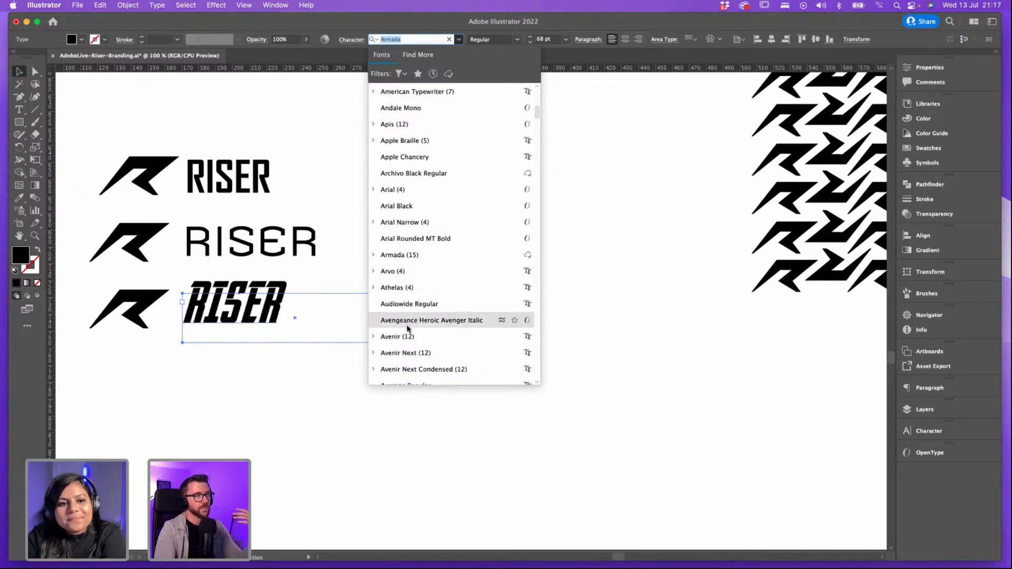
scroll(408, 349, down, 2)
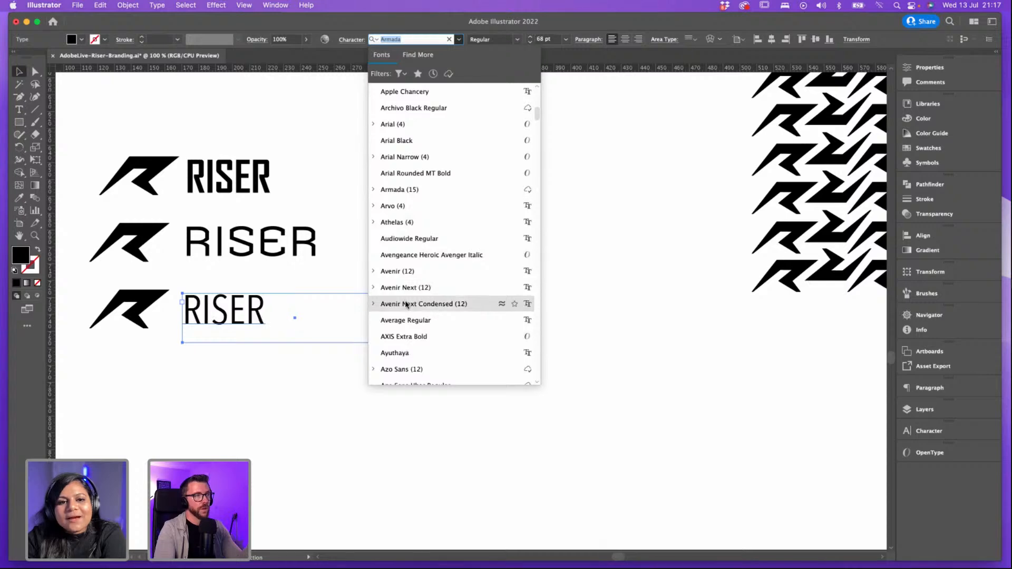
scroll(406, 333, down, 2)
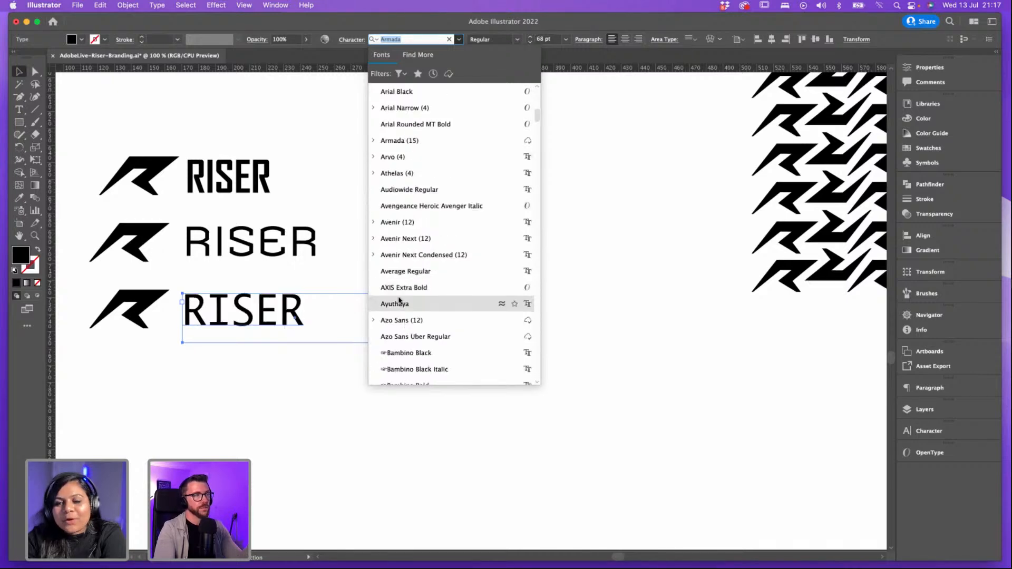
scroll(411, 322, down, 3)
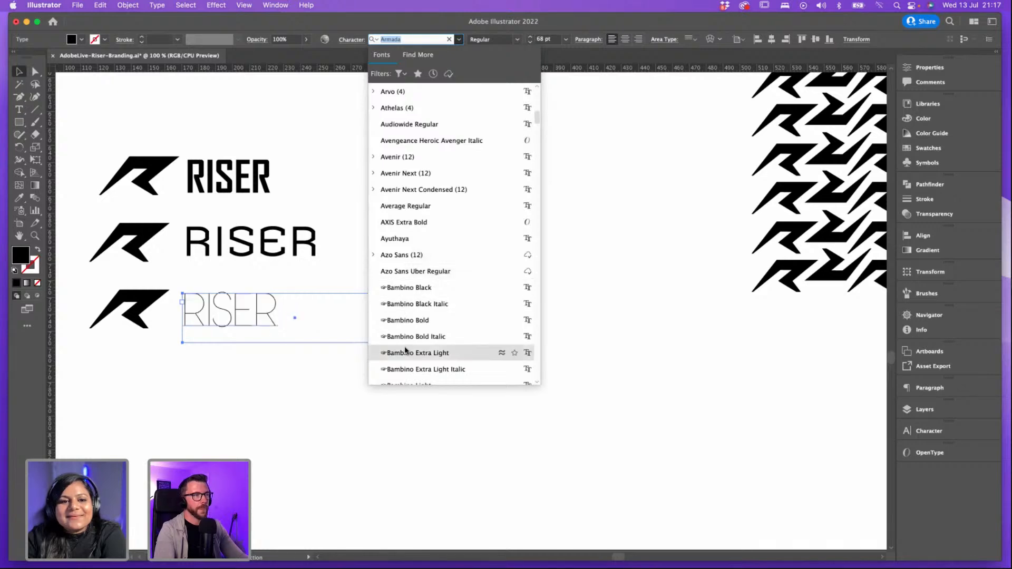
scroll(405, 348, down, 8)
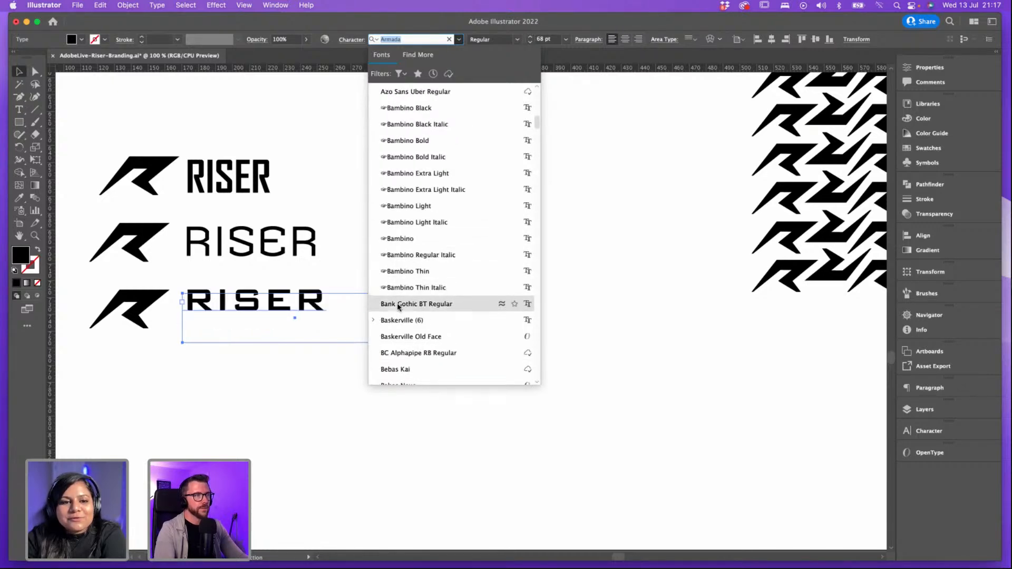
click(400, 304)
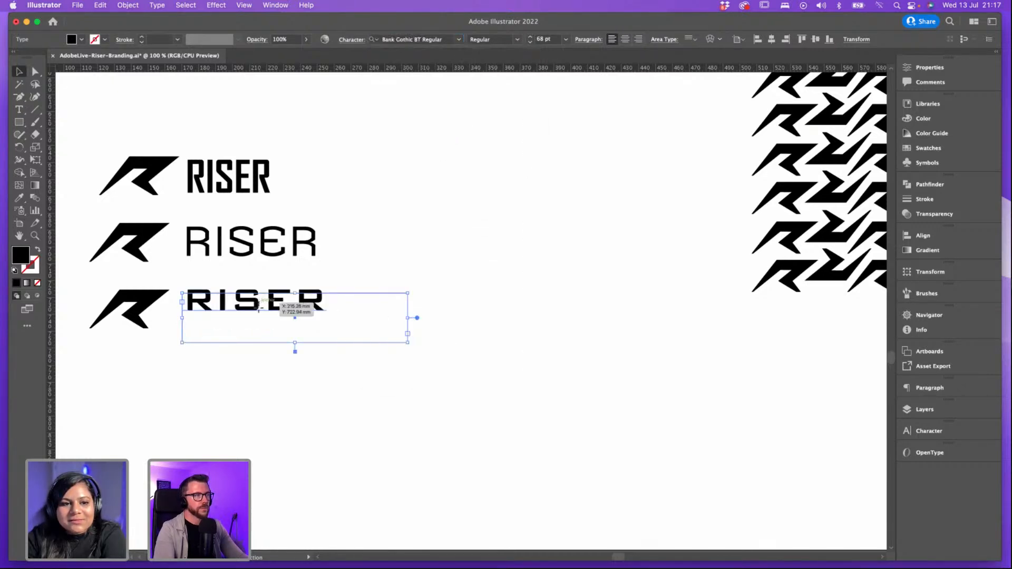
drag(259, 303, 259, 311)
click(476, 296)
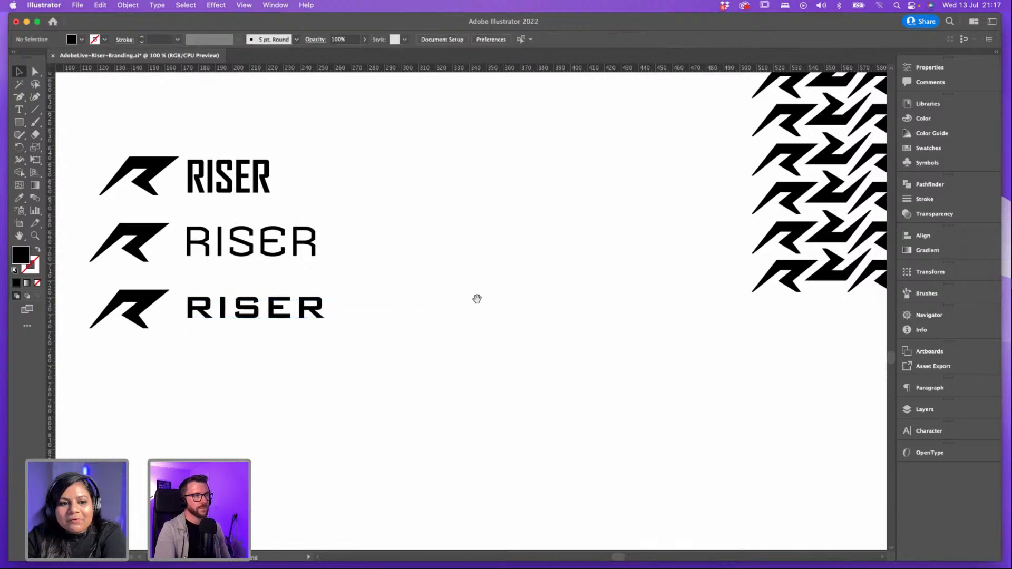
Step: Duplicate the third logo and wordmark straight down, at the same spacing, to make a fourth lockup
scroll(478, 256, down, 2)
click(194, 267)
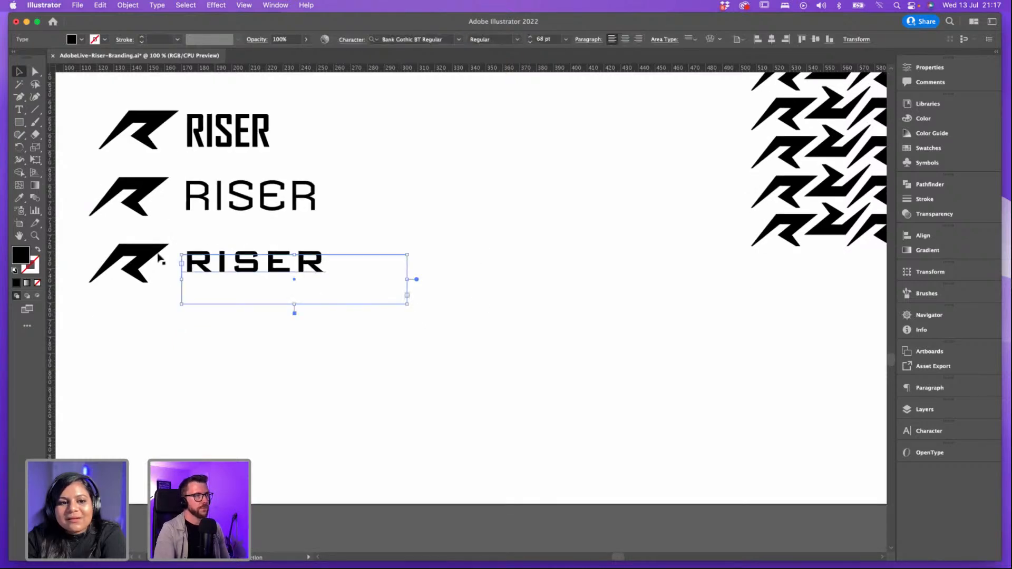
shift+click(158, 256)
shift+click(154, 198)
click(323, 355)
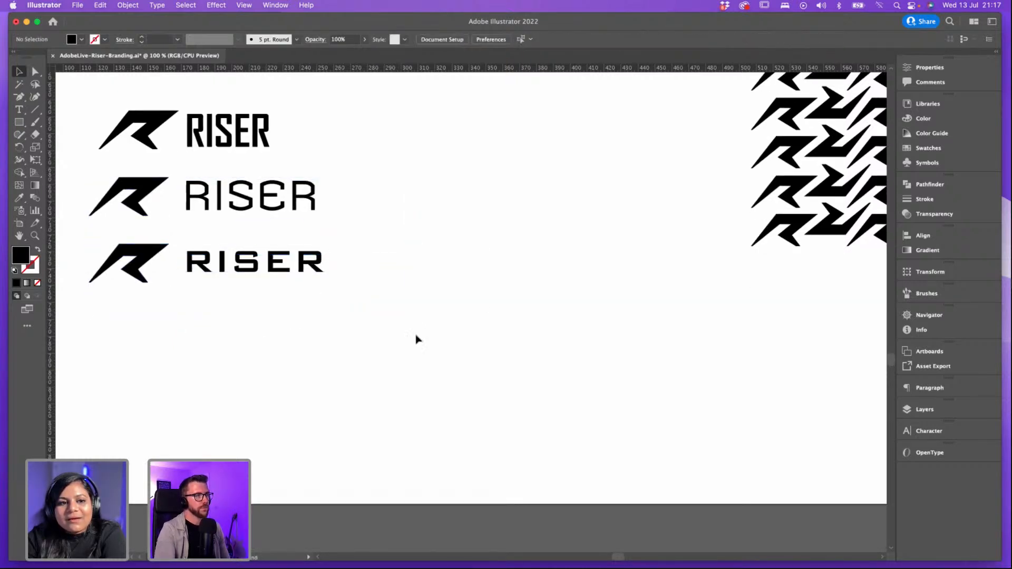
scroll(416, 339, left, 3)
scroll(416, 339, up, 1)
drag(413, 333, 201, 337)
click(535, 316)
drag(522, 274, 561, 299)
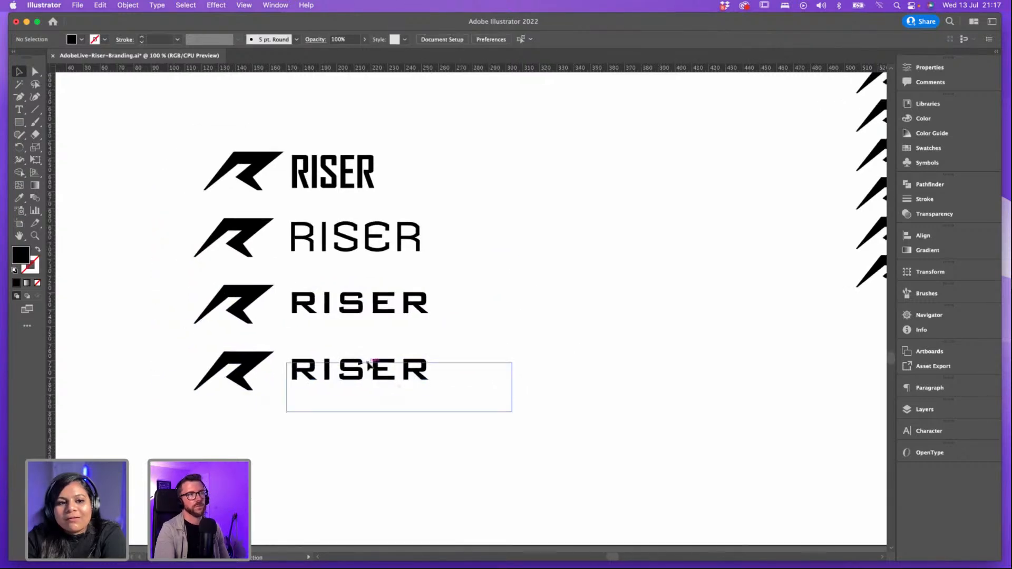
Step: Preview fonts on the fourth RISER wordmark, set it in Blender Pro Book, and shift it slightly up to align with its logo
click(368, 362)
click(458, 40)
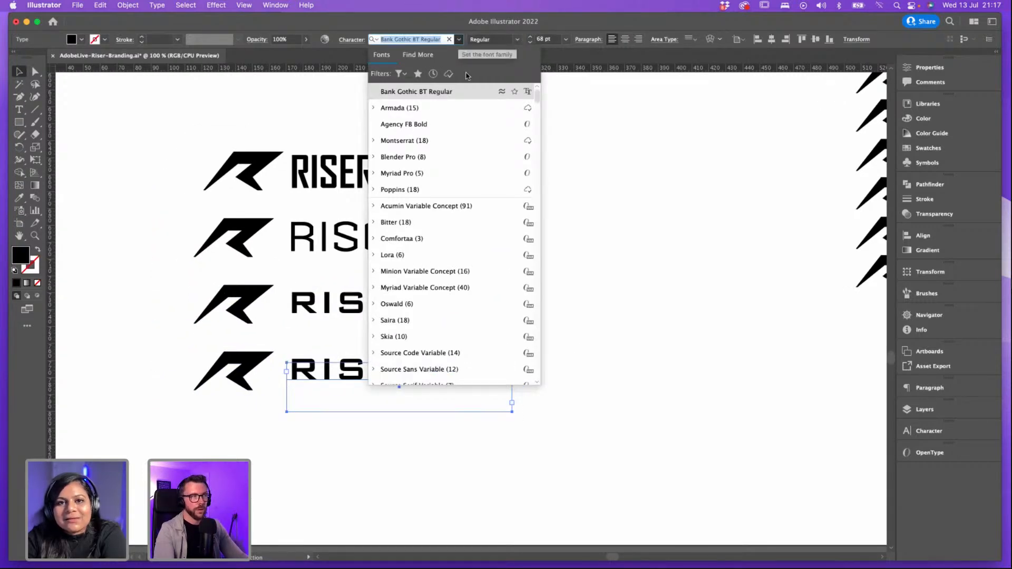
scroll(387, 246, right, 3)
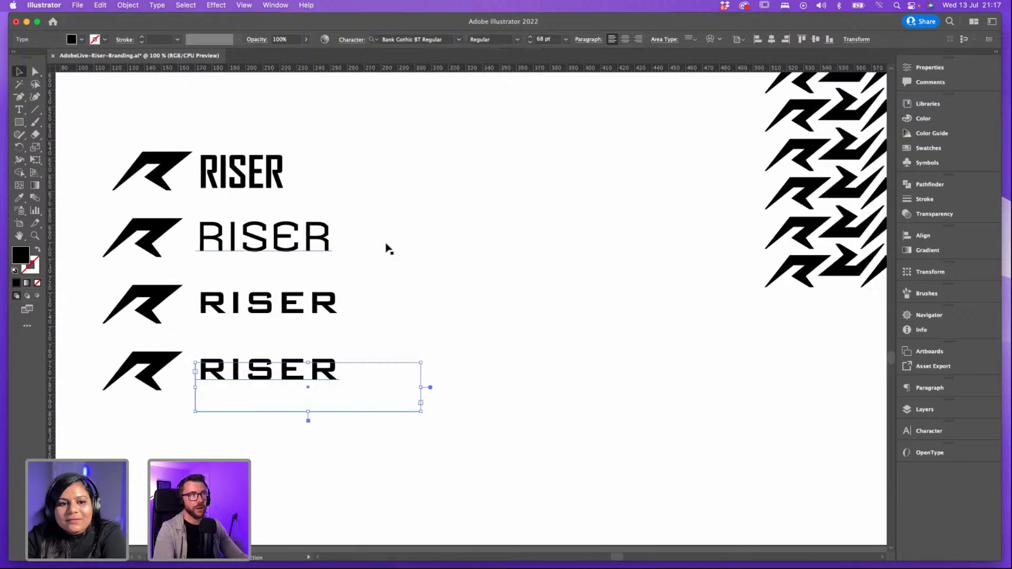
click(459, 39)
scroll(466, 287, down, 10)
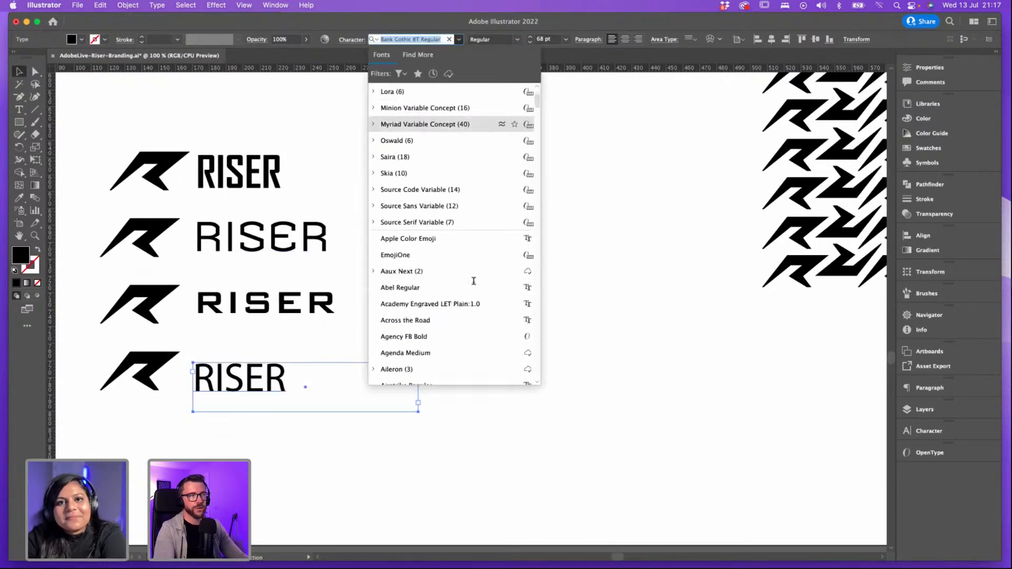
scroll(459, 293, down, 3)
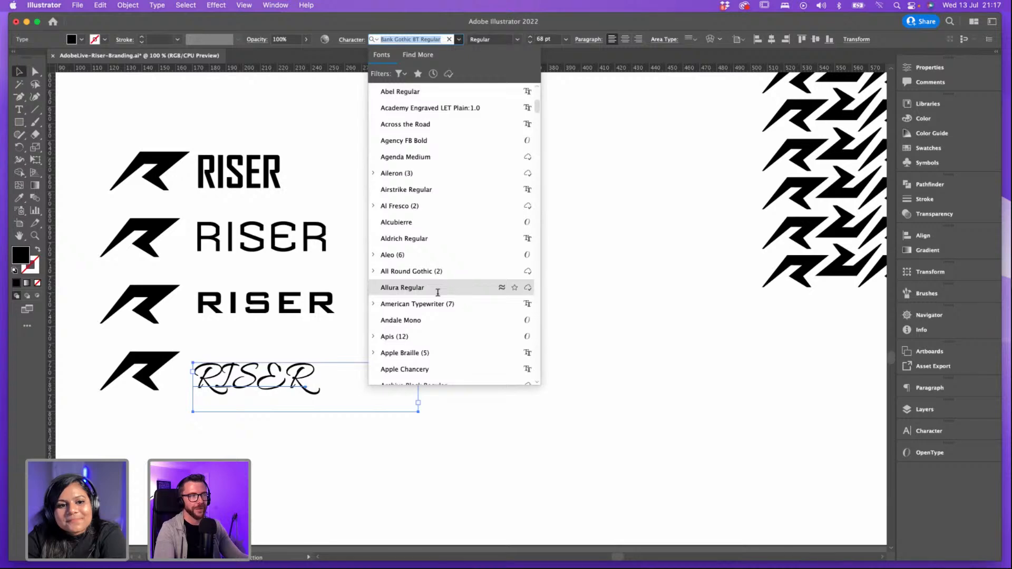
scroll(438, 293, down, 20)
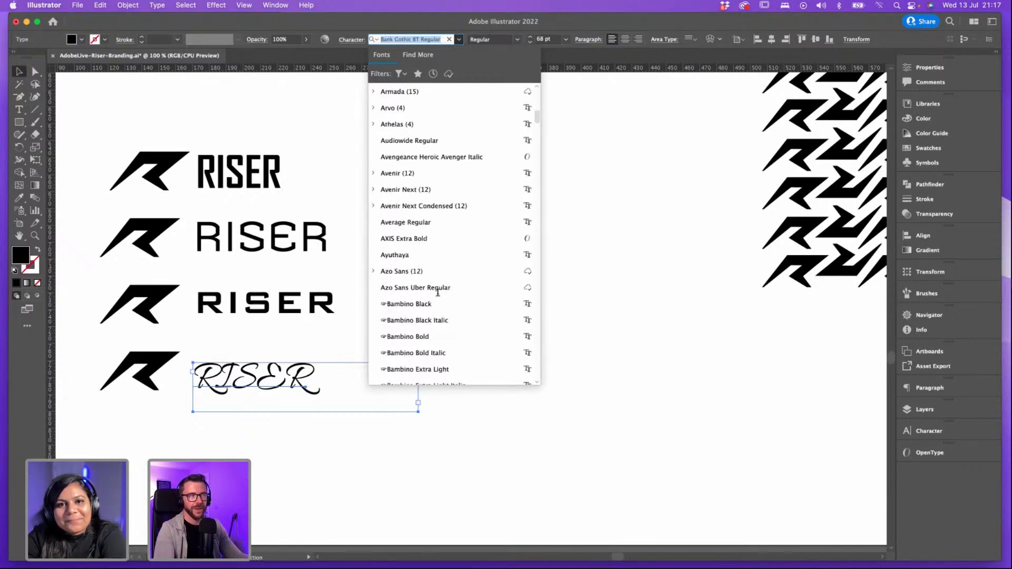
scroll(426, 310, down, 20)
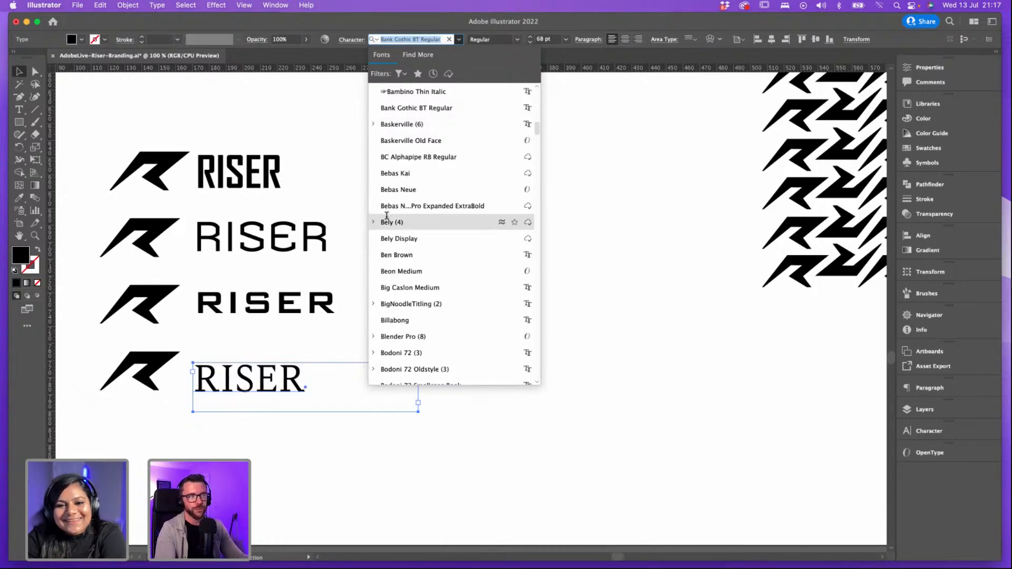
scroll(388, 240, down, 3)
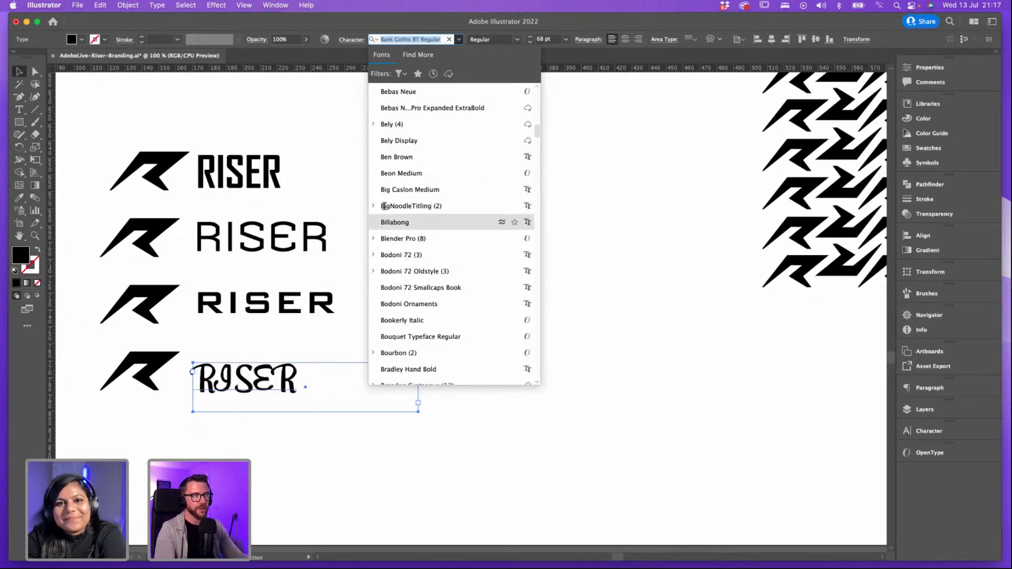
click(387, 239)
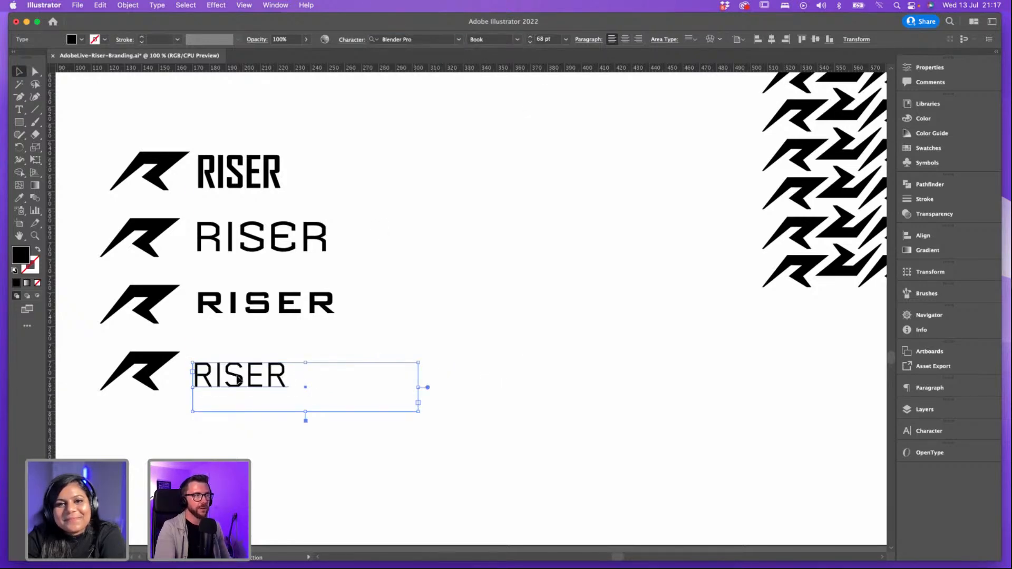
drag(237, 378, 237, 372)
click(397, 302)
Step: Duplicate the Blender Pro logo and wordmark directly below at the same spacing to make a fifth lockup
drag(397, 303, 427, 291)
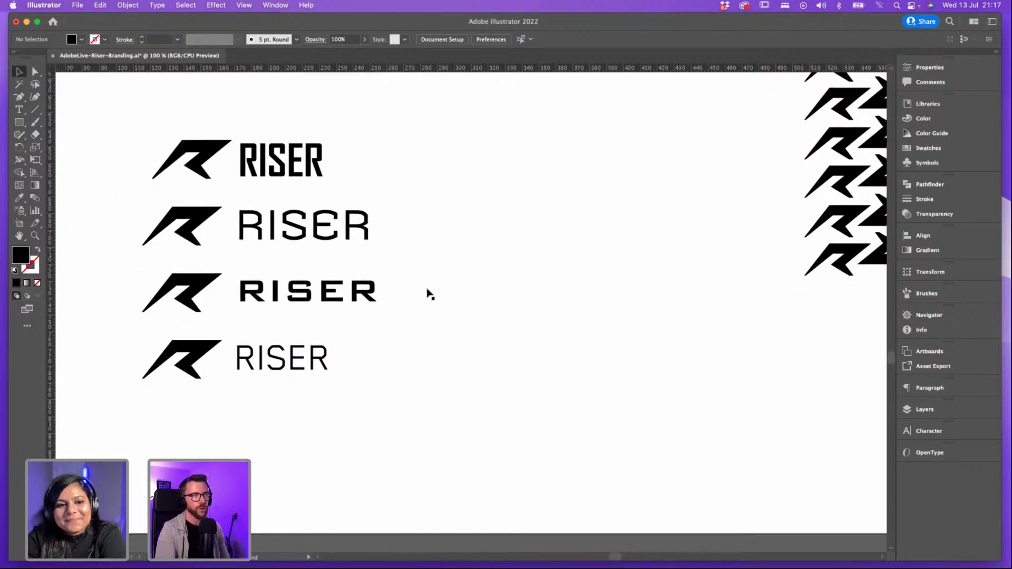
click(287, 354)
click(216, 364)
click(271, 365)
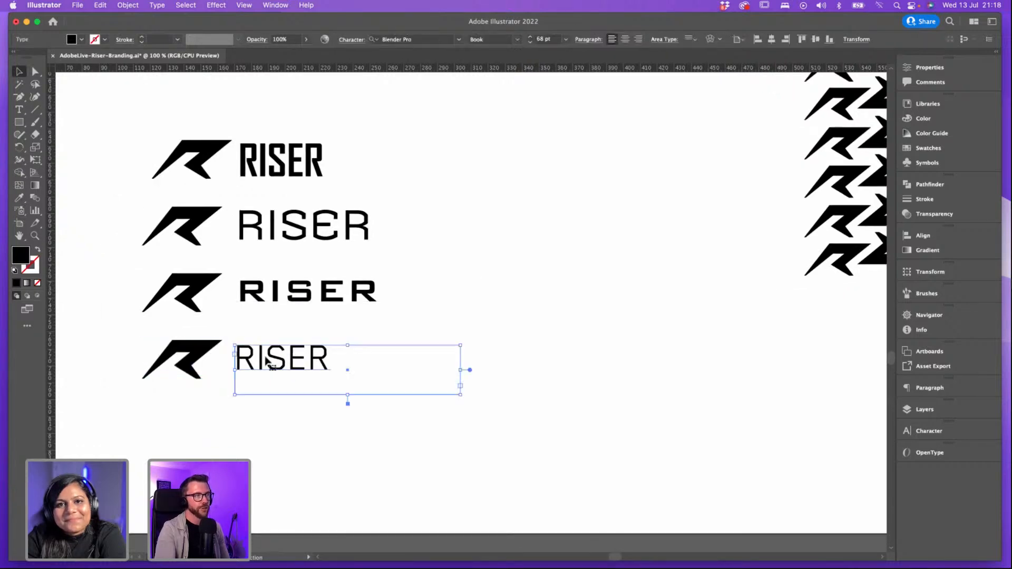
click(311, 413)
drag(313, 409, 183, 352)
drag(185, 360, 289, 436)
Step: Preview fonts on the fifth RISER wordmark and set it in Avenir Next Regular
click(289, 436)
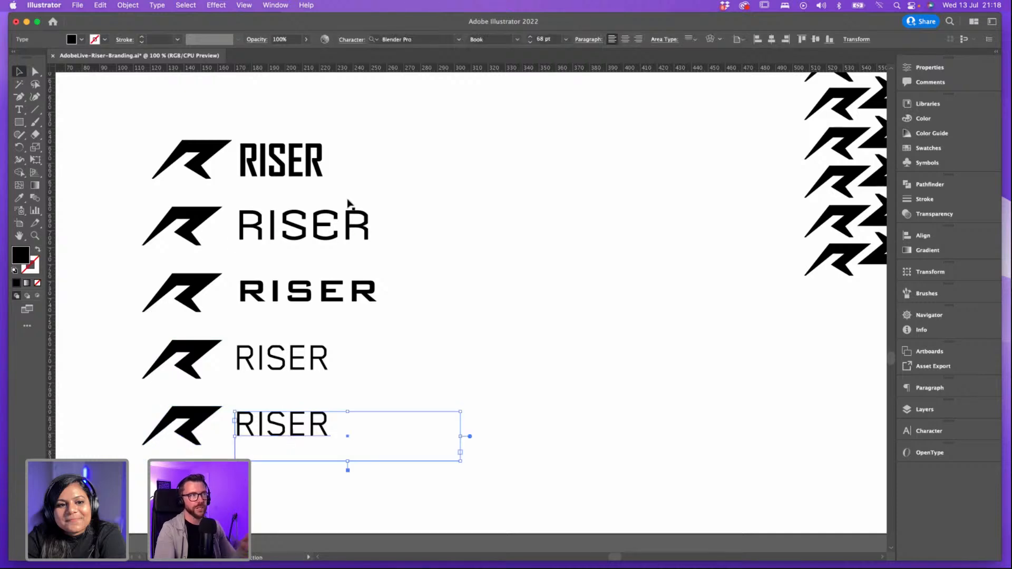
click(459, 39)
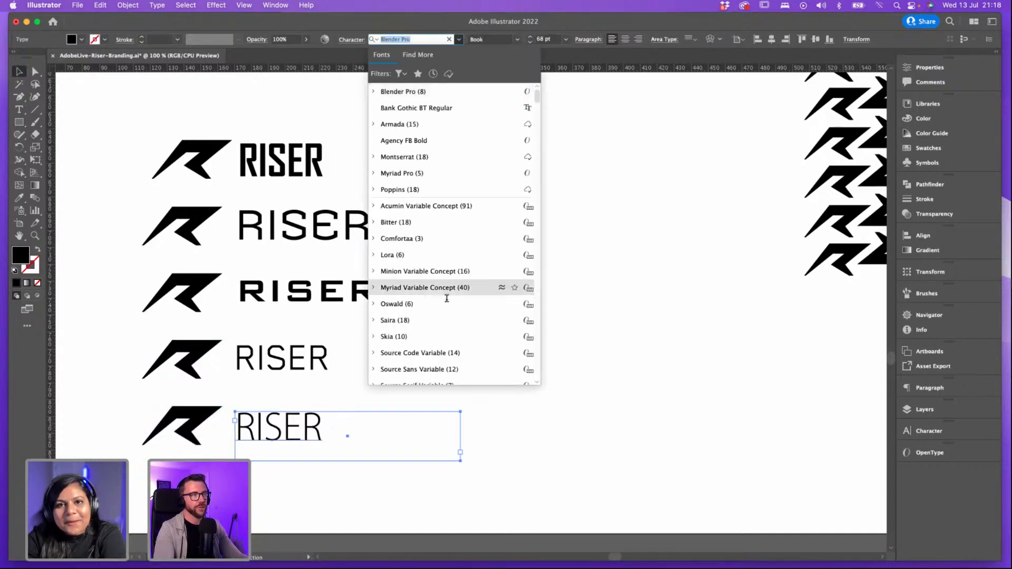
scroll(446, 296, down, 5)
scroll(446, 298, down, 1)
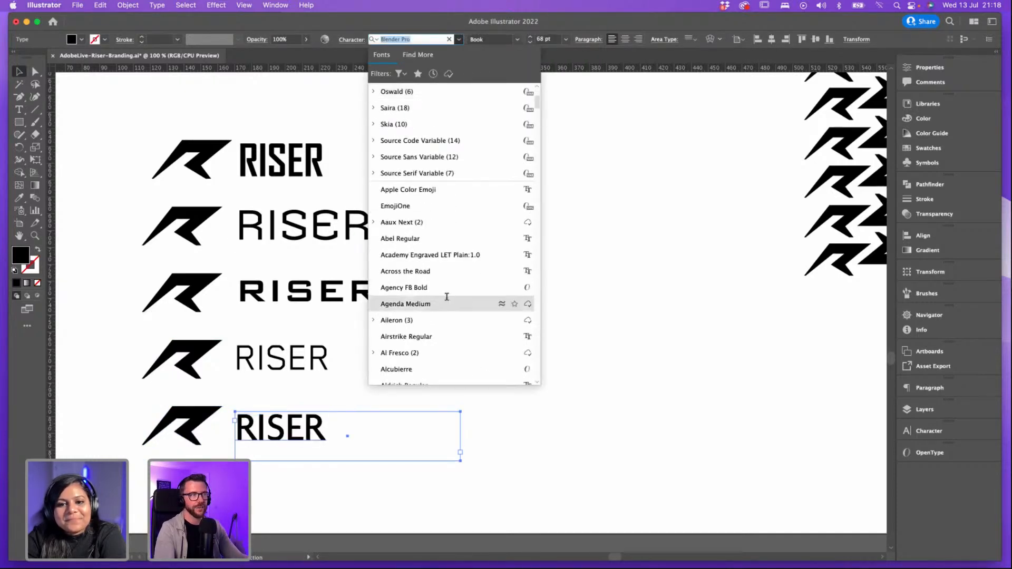
scroll(445, 297, down, 7)
scroll(420, 308, down, 12)
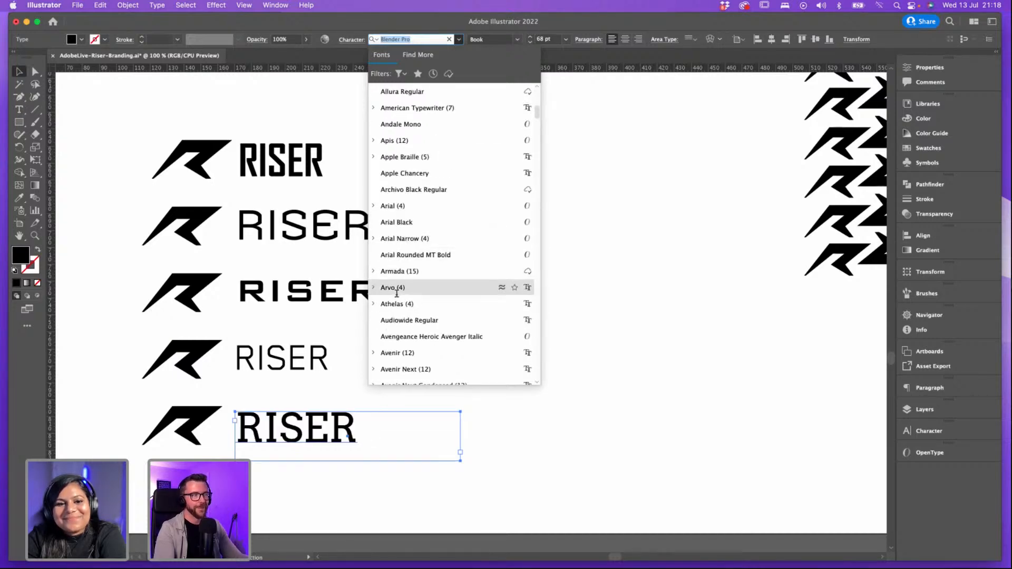
scroll(396, 294, down, 4)
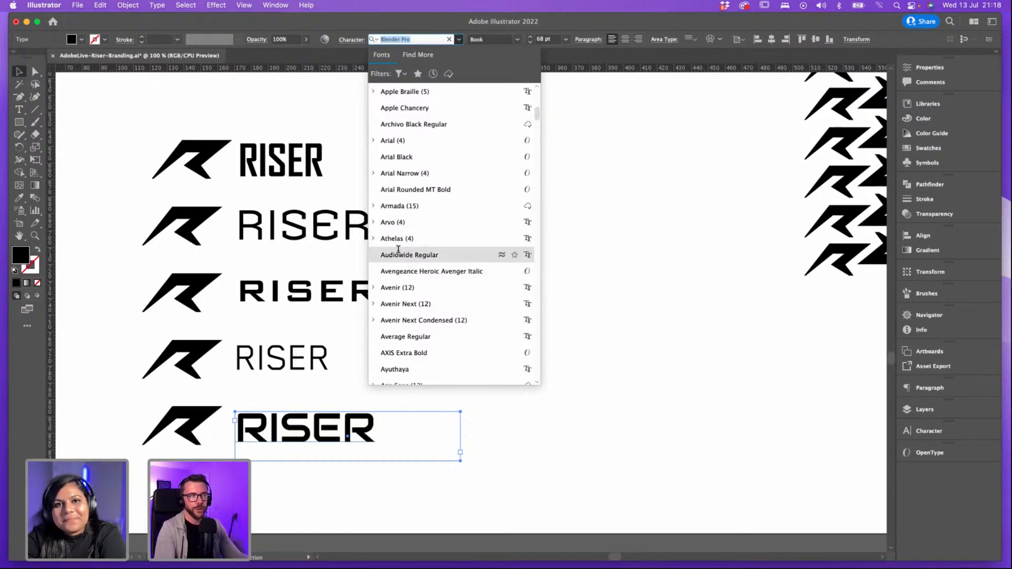
scroll(392, 302, down, 1)
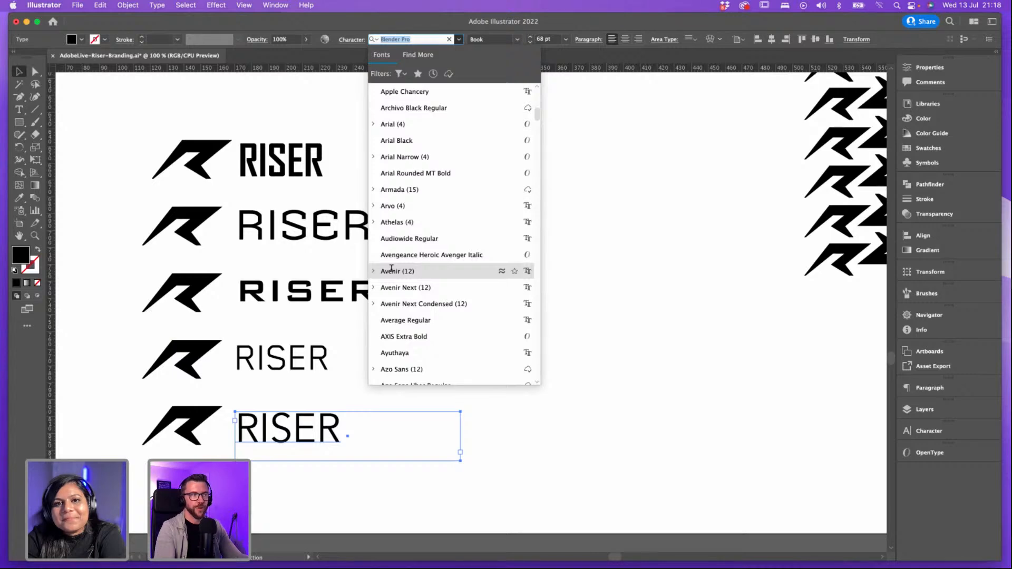
scroll(391, 269, down, 2)
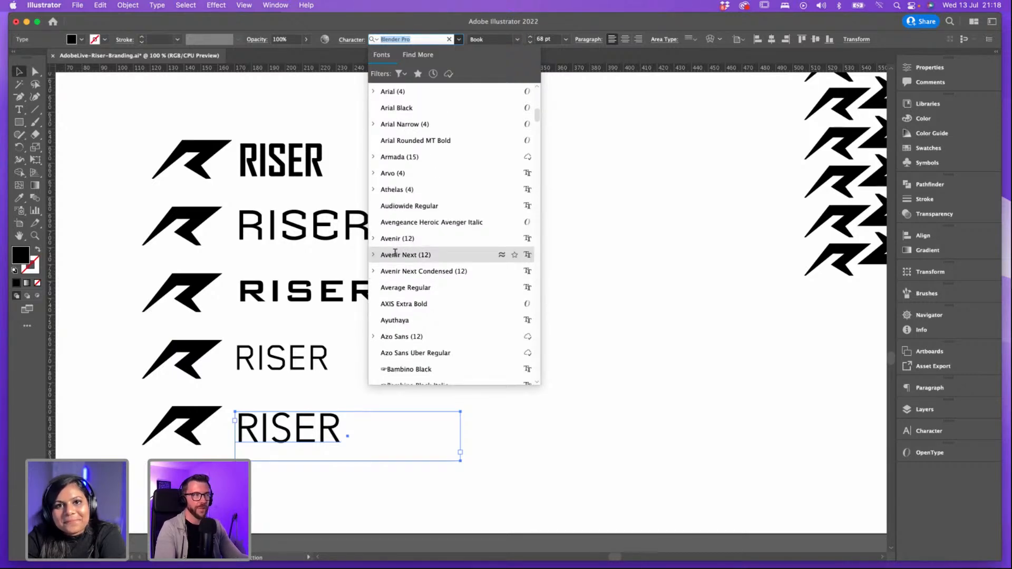
click(395, 254)
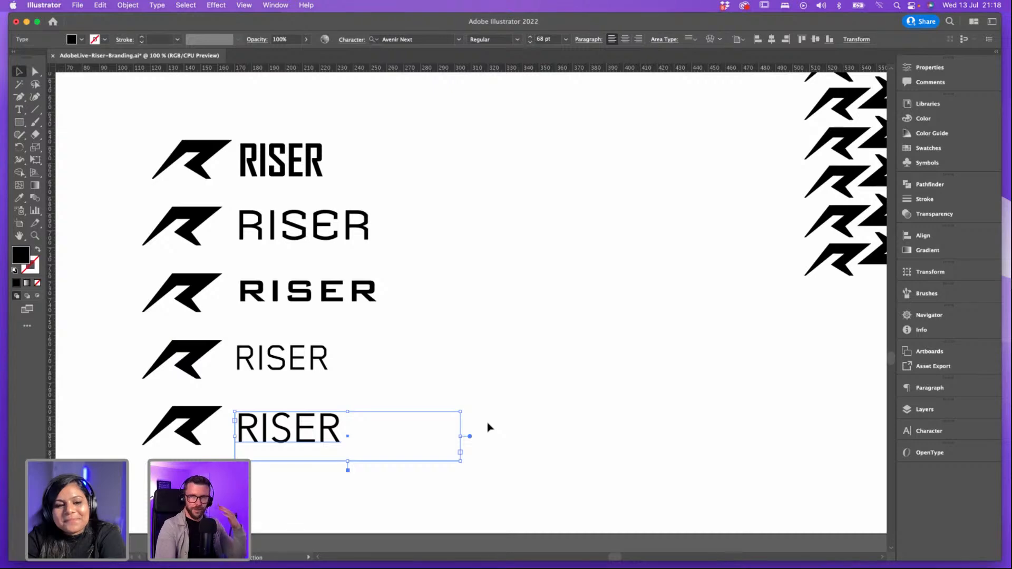
Step: Duplicate the Avenir Next logo and wordmark to the right of the first lockup, starting a second column level with it
click(488, 454)
drag(460, 442, 489, 163)
shift+click(211, 425)
click(493, 163)
Step: Set the font size of the second column's RISER wordmark to 64 pt and deselect it
click(542, 159)
click(530, 37)
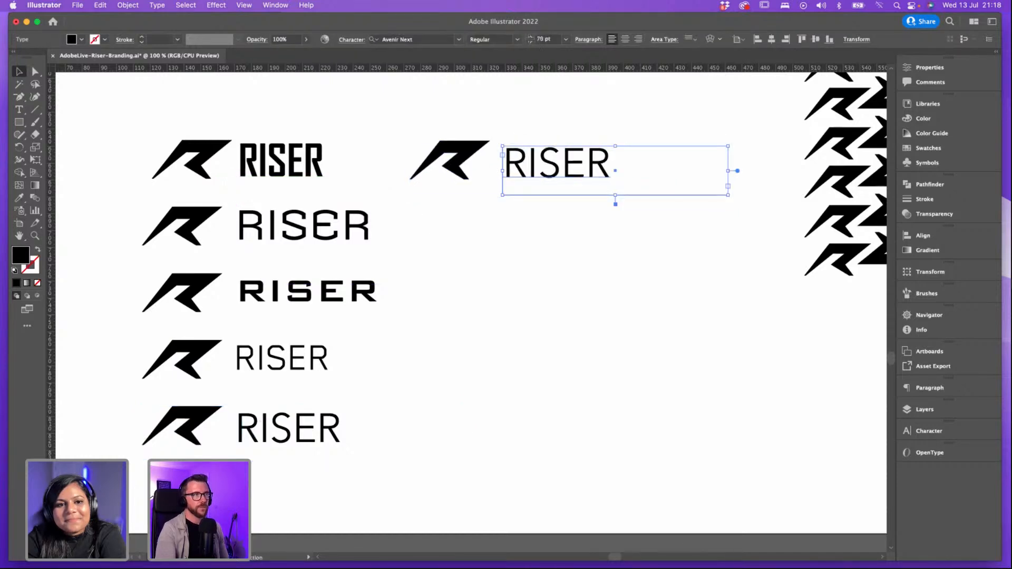
click(530, 37)
click(530, 43)
click(530, 43)
click(530, 42)
click(530, 42)
click(530, 42)
click(529, 42)
click(451, 392)
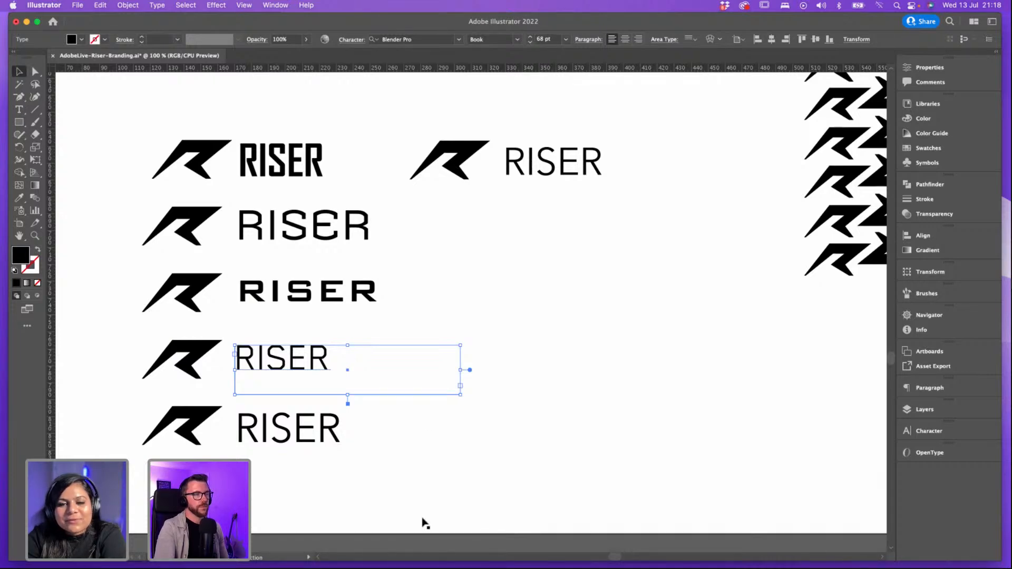
click(535, 359)
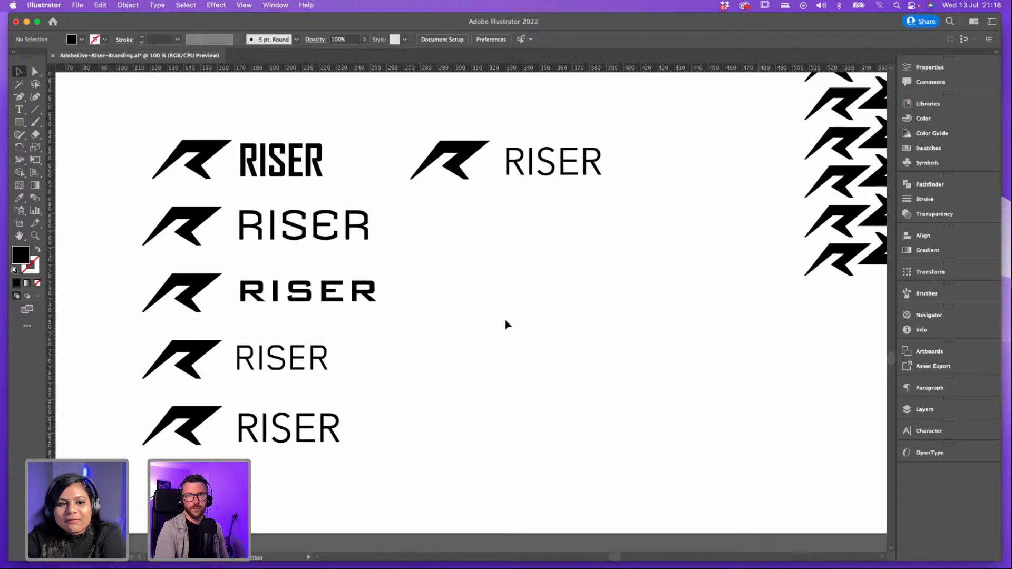
click(360, 233)
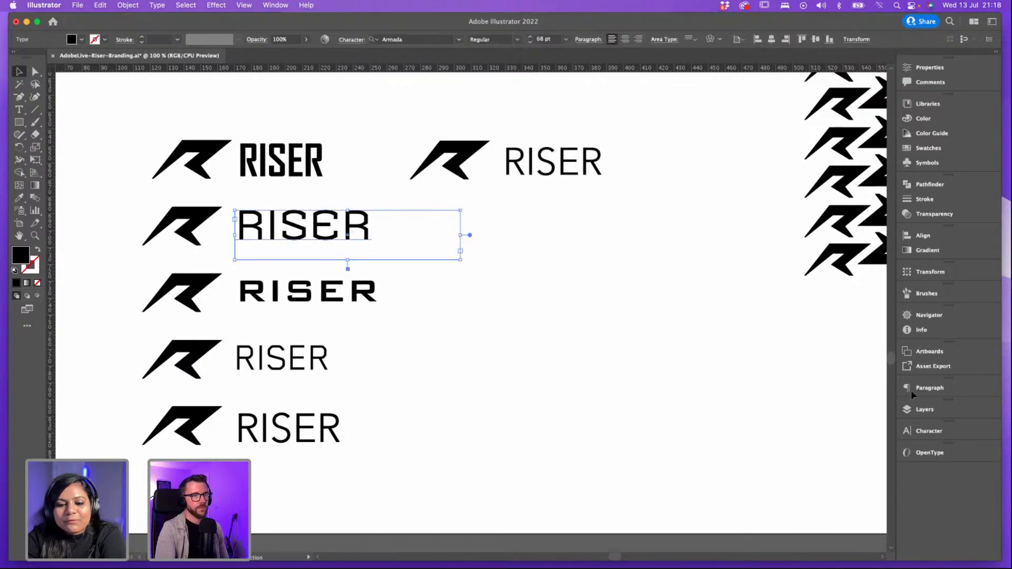
click(617, 250)
Step: Switch to Safari and examine the "Branding that inspires the client" page of the branding project PDF
mouse_move(508, 556)
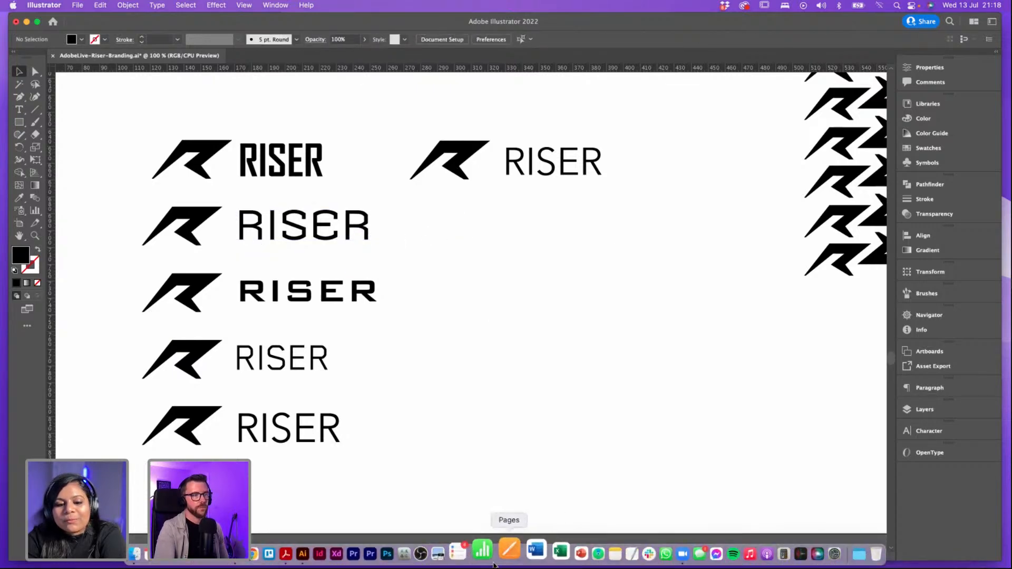
click(259, 556)
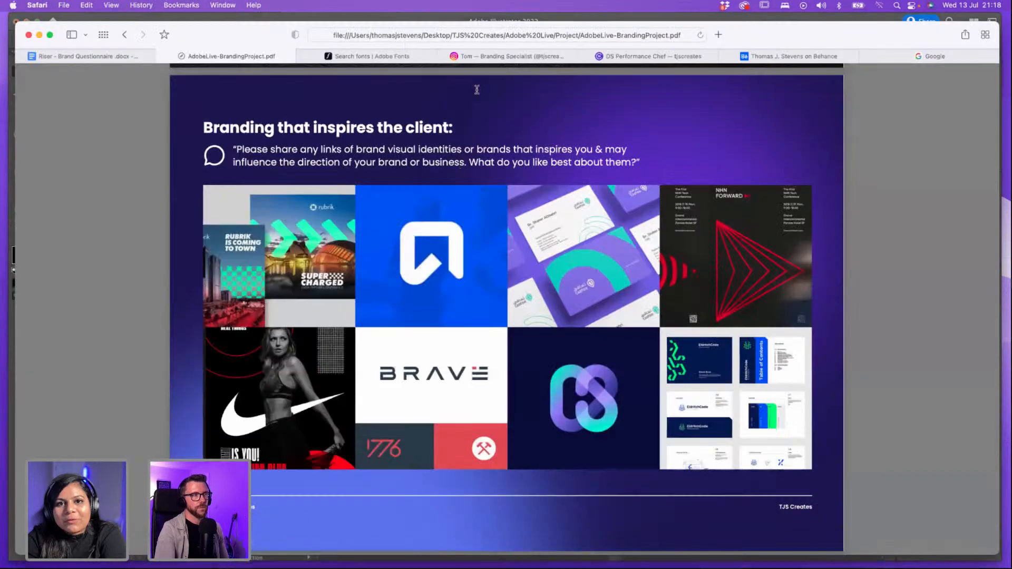
scroll(522, 112, up, 2)
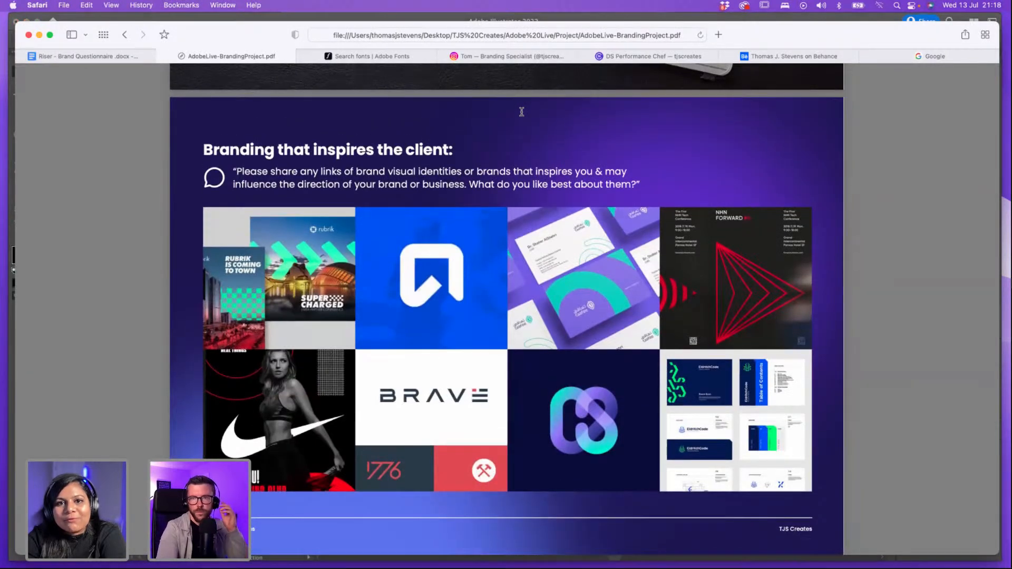
scroll(522, 112, down, 1)
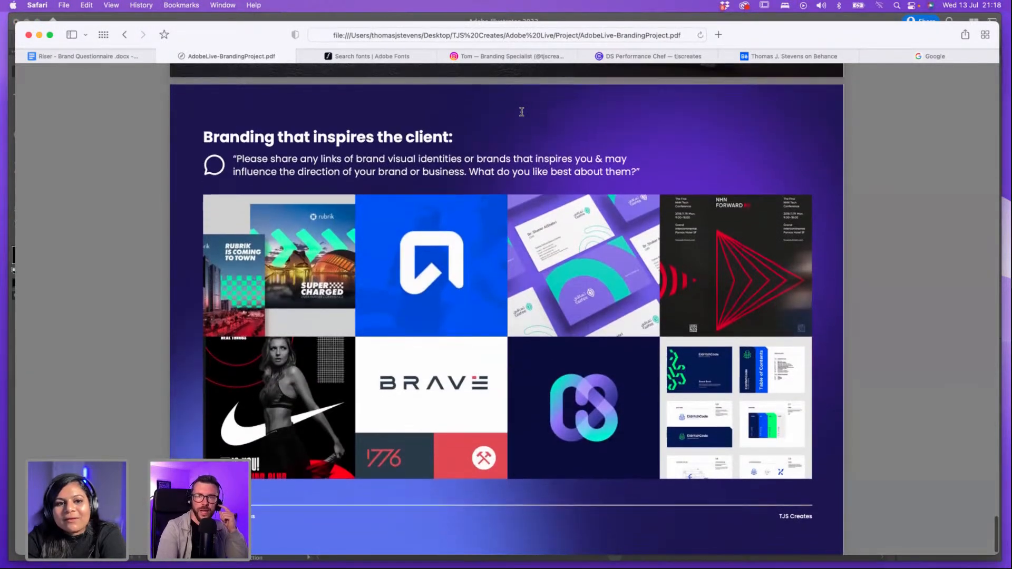
scroll(522, 111, up, 1)
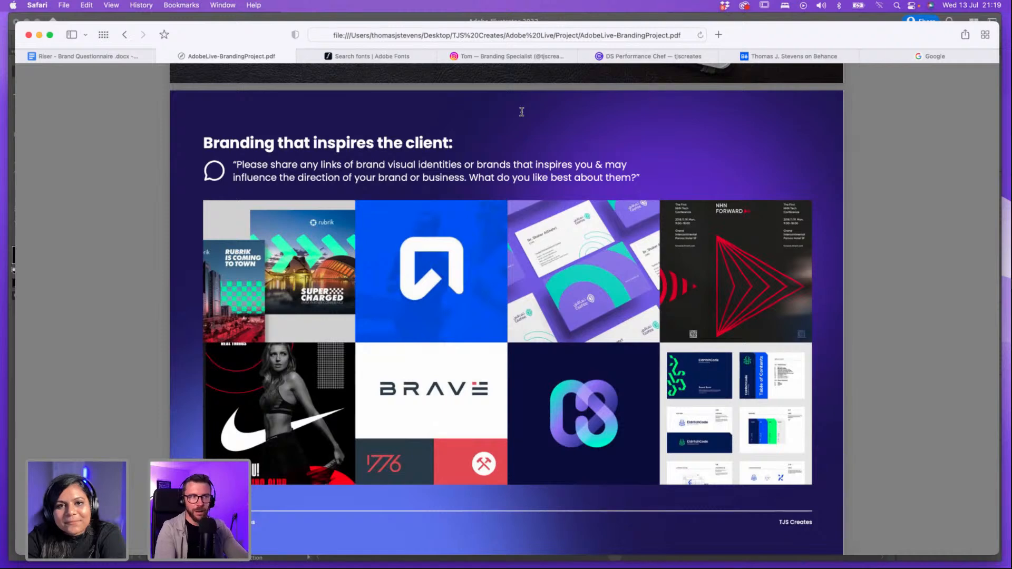
scroll(522, 113, down, 1)
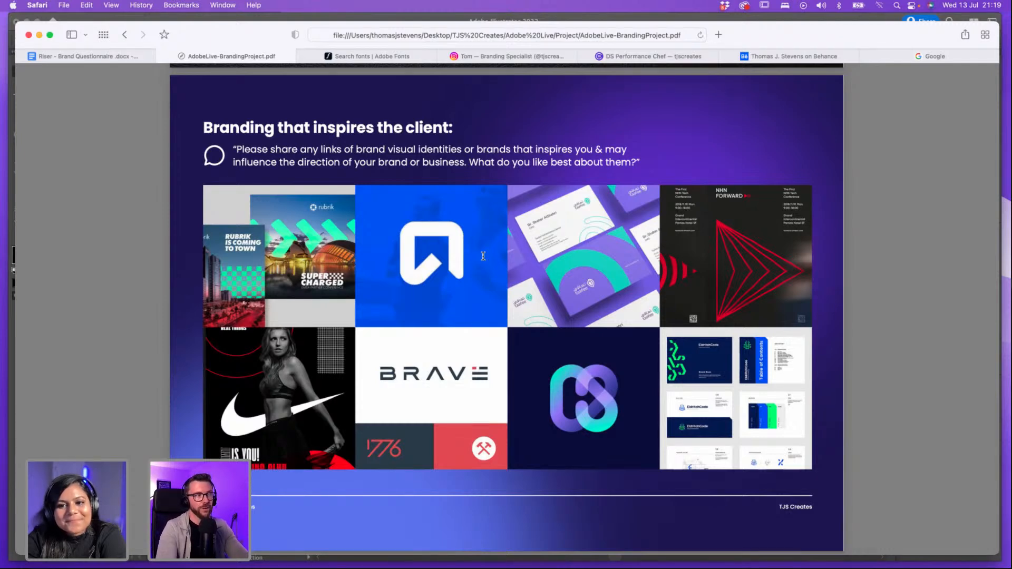
scroll(483, 257, up, 1)
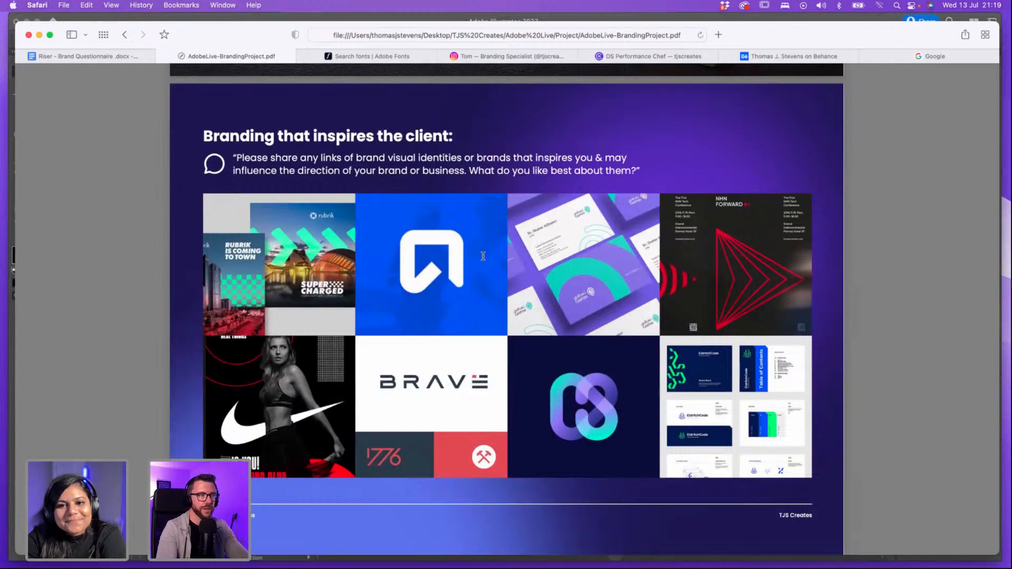
Step: Go back through the branding PDF to the ideal customer page and review the audience traits
scroll(483, 256, up, 10)
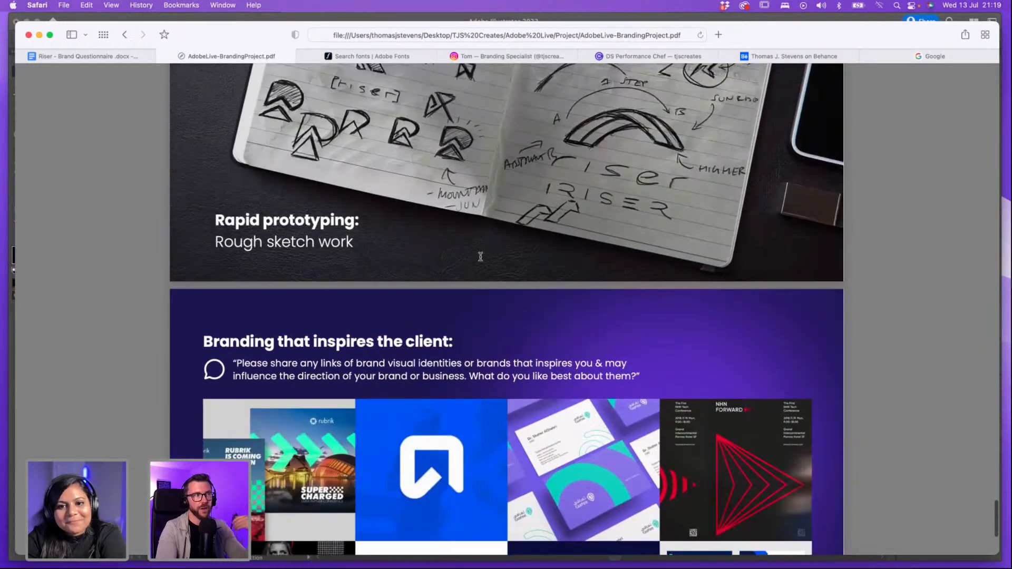
scroll(480, 256, up, 20)
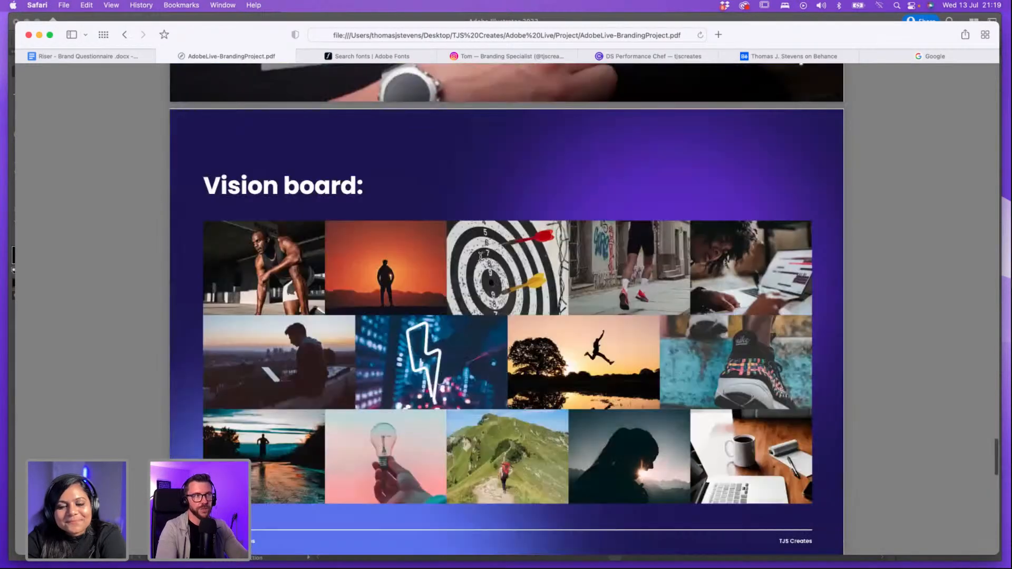
scroll(480, 256, up, 20)
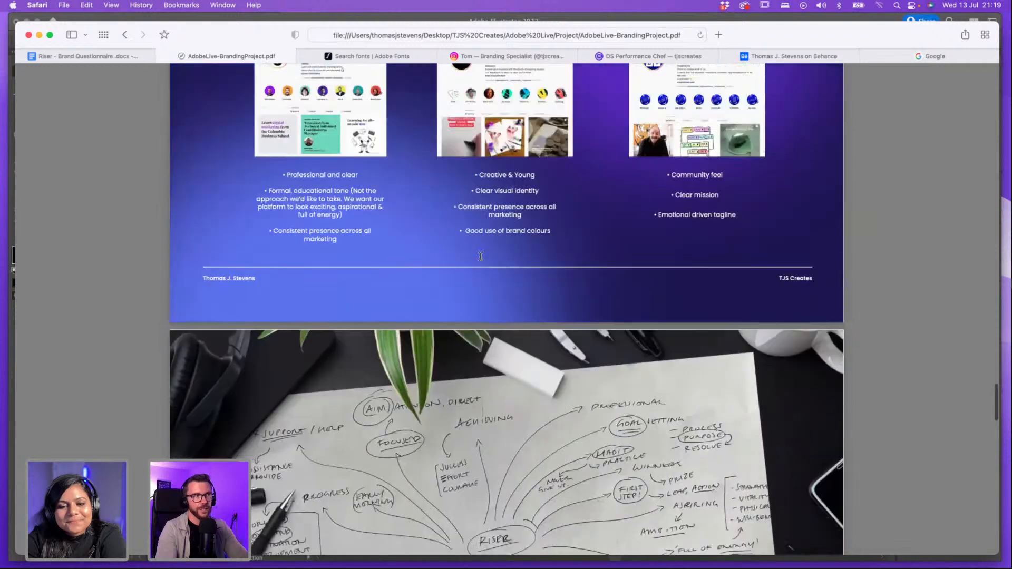
scroll(480, 256, up, 10)
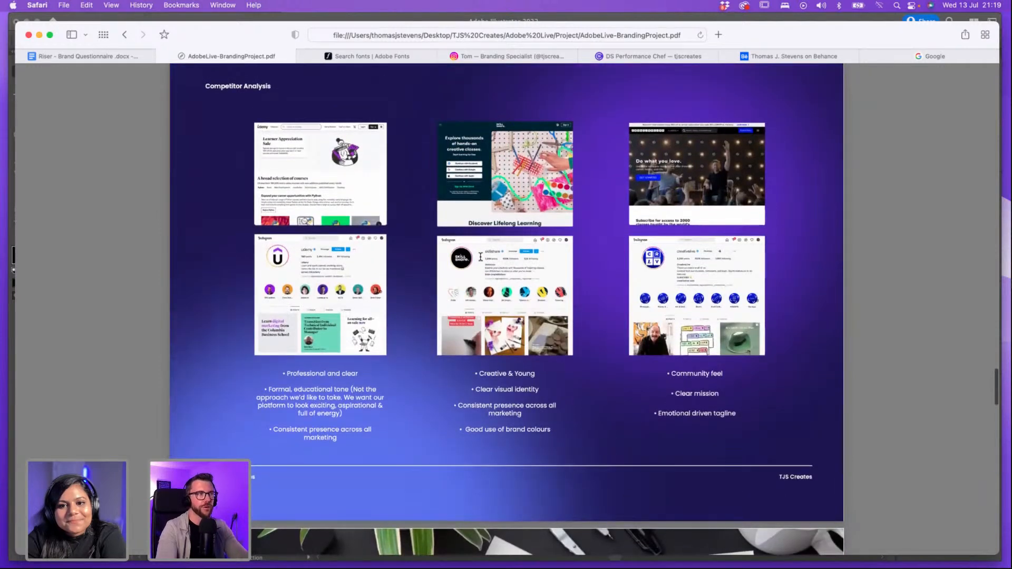
scroll(480, 256, up, 15)
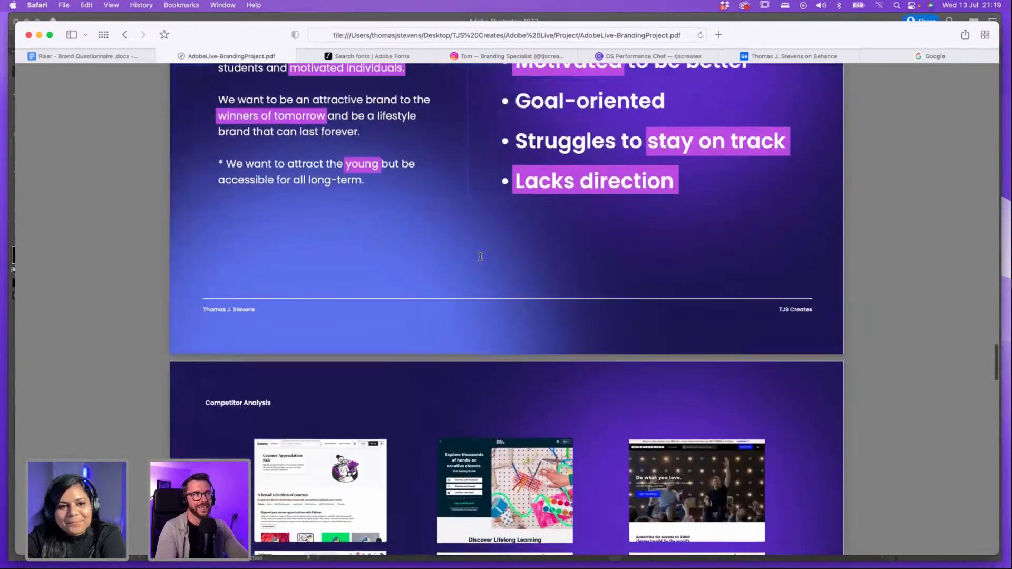
scroll(481, 256, up, 1)
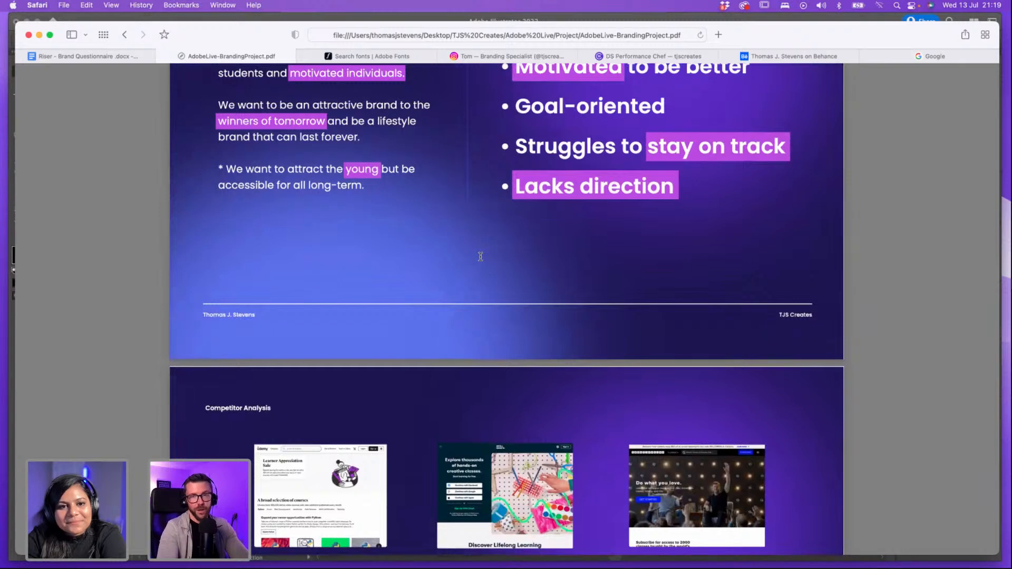
scroll(480, 256, up, 10)
scroll(480, 256, down, 8)
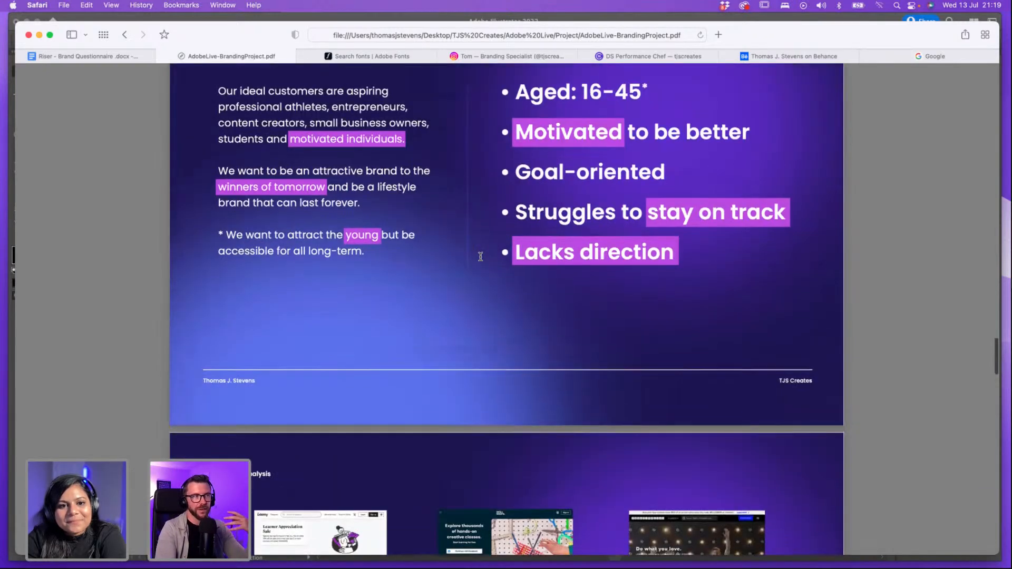
Step: Review the competitor analysis, word association map, vision board and rough sketches, ending on the page of inspiring brands
scroll(480, 257, down, 10)
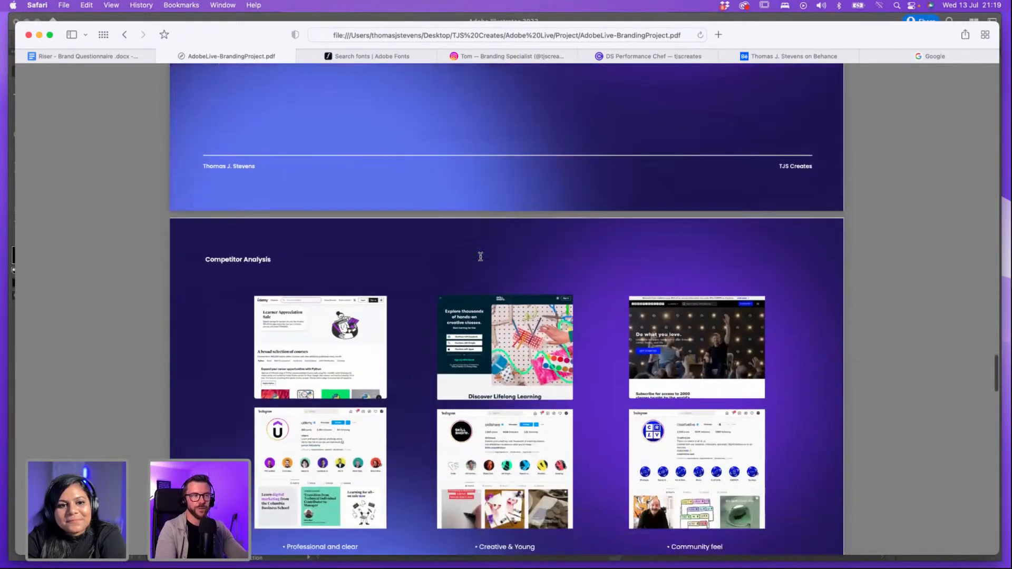
scroll(481, 257, down, 5)
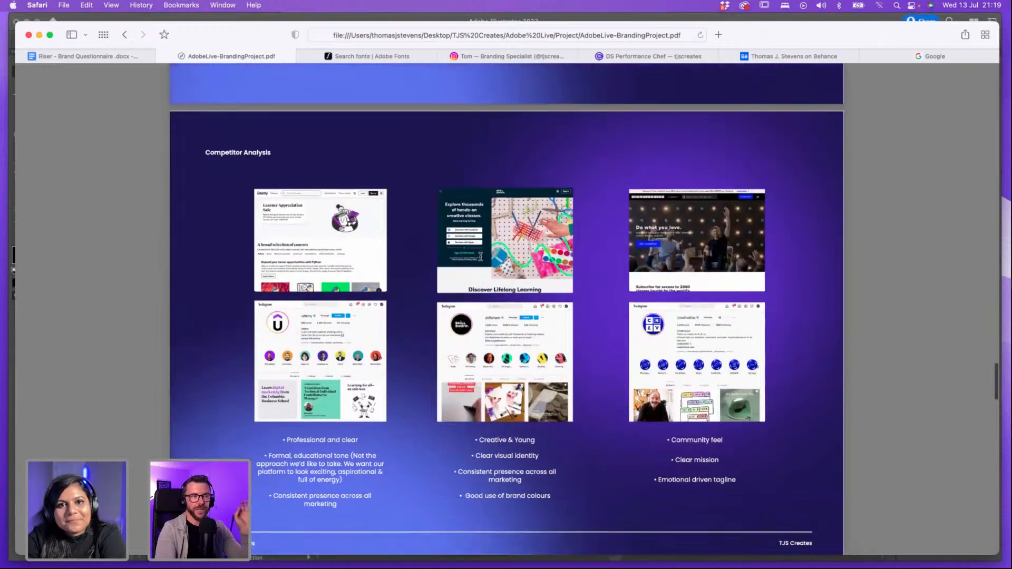
scroll(480, 257, down, 3)
scroll(480, 256, down, 9)
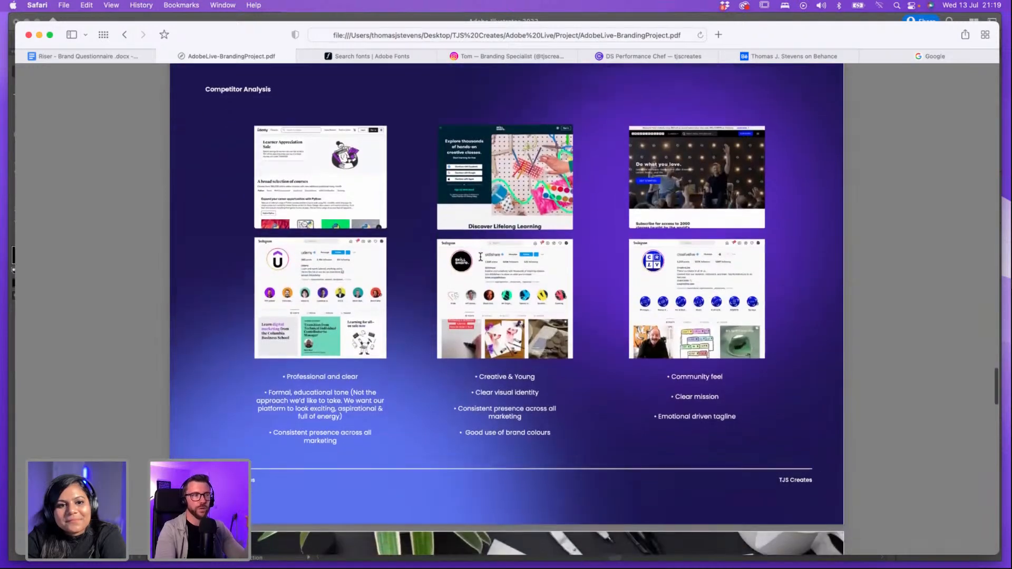
scroll(480, 256, down, 18)
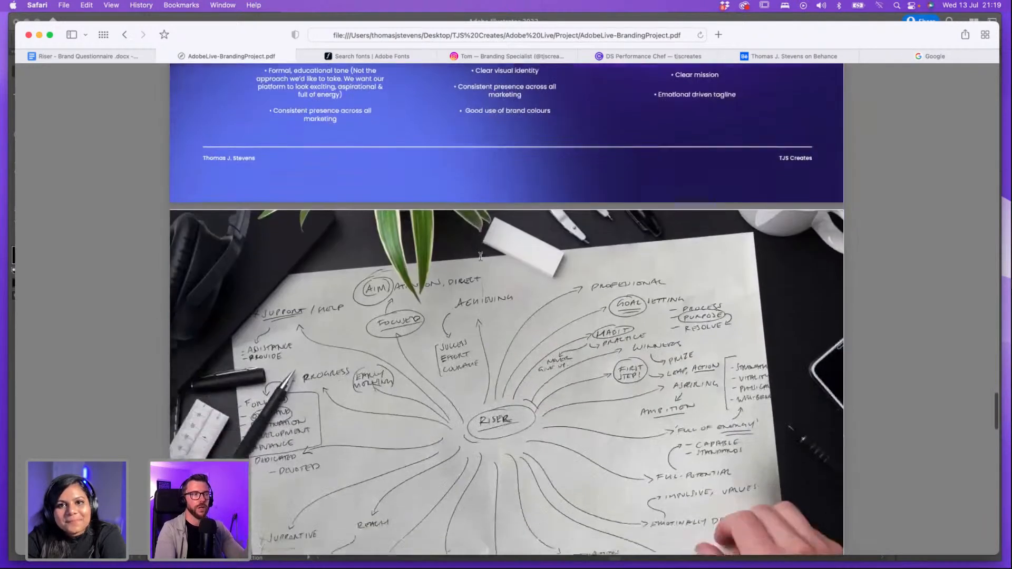
scroll(480, 256, down, 20)
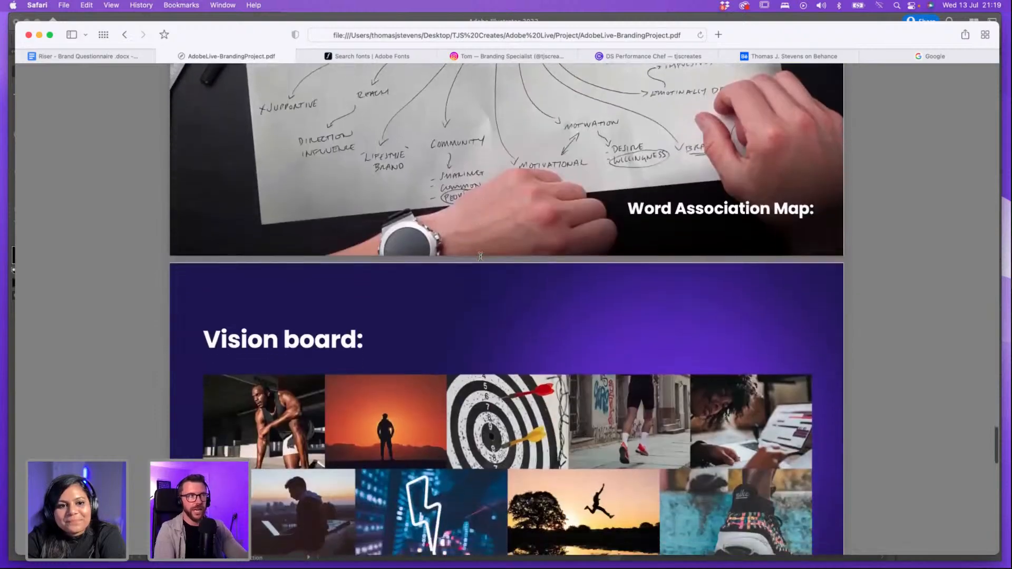
scroll(464, 299, down, 20)
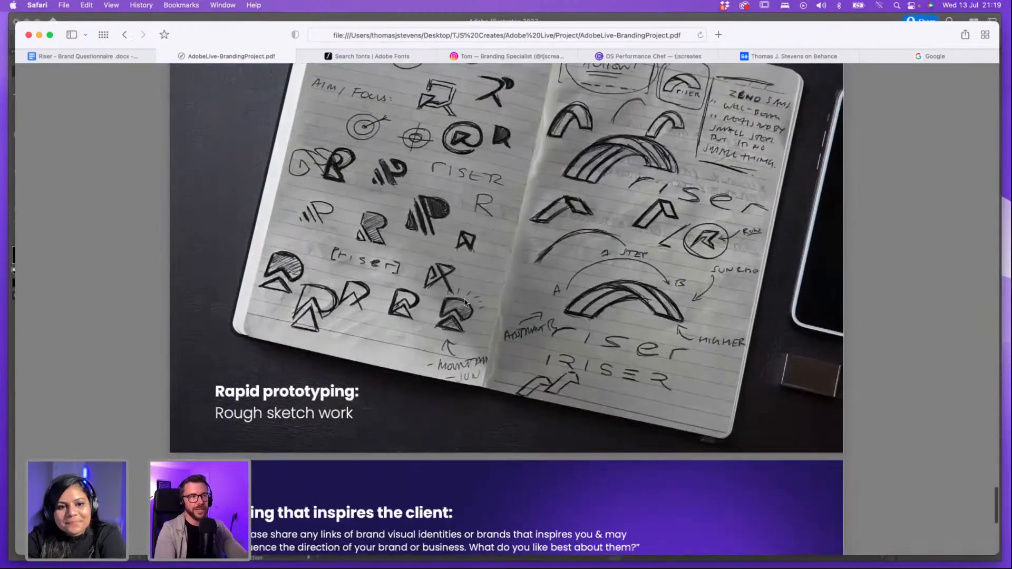
scroll(465, 302, down, 2)
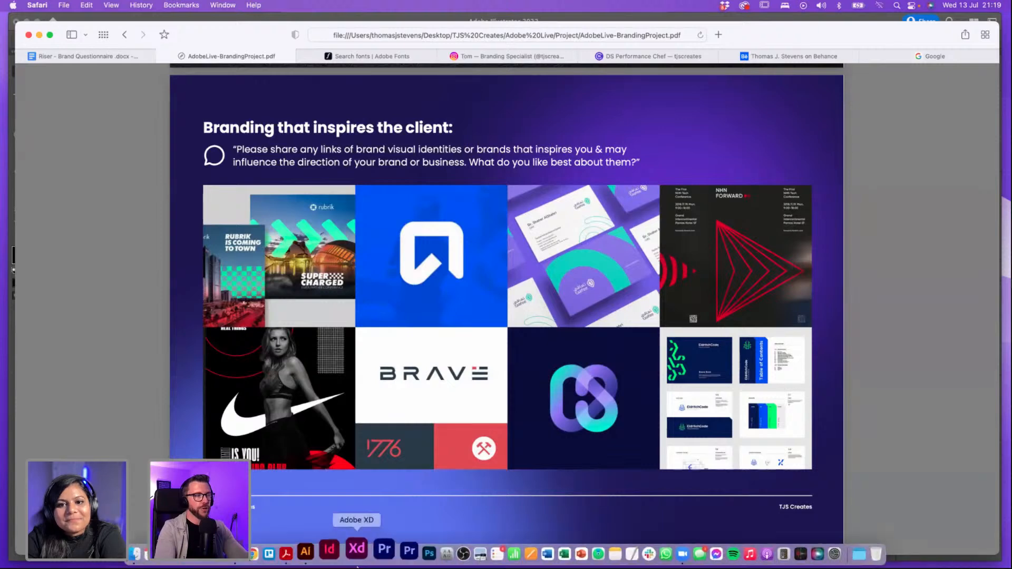
Step: Switch to Illustrator and open the font choices for the second column's RISER wordmark
click(320, 551)
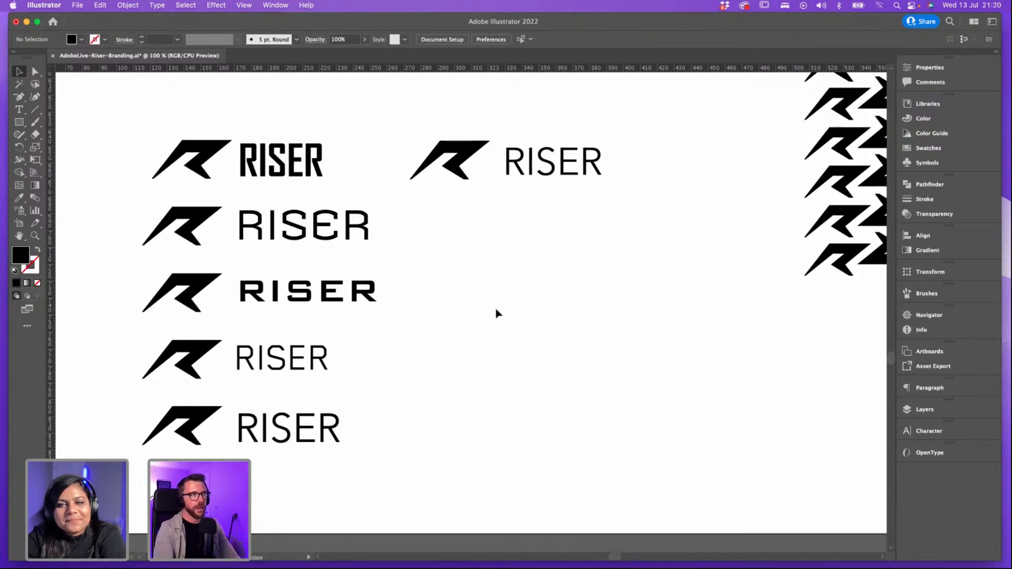
click(548, 174)
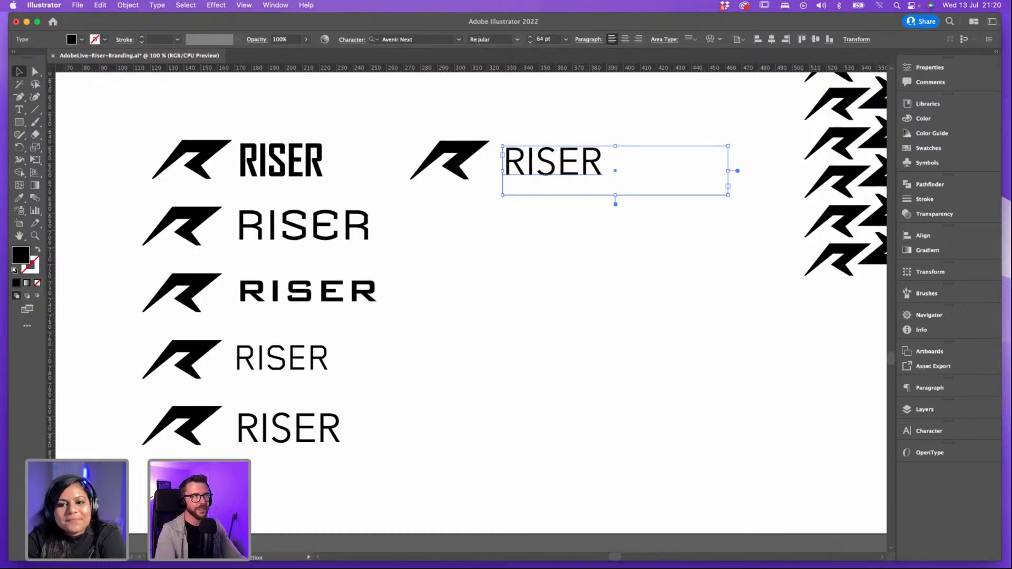
click(460, 40)
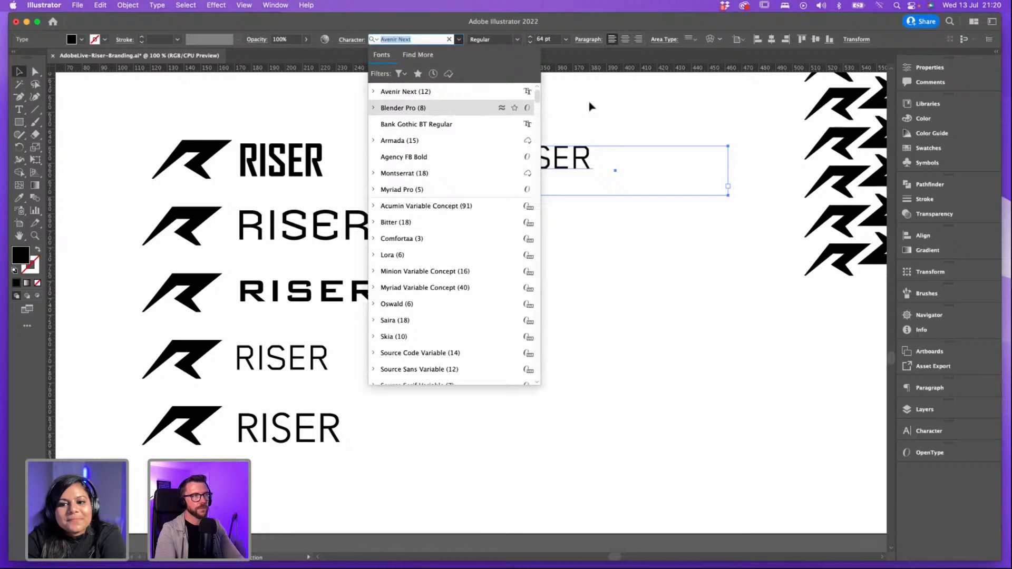
scroll(591, 107, right, 6)
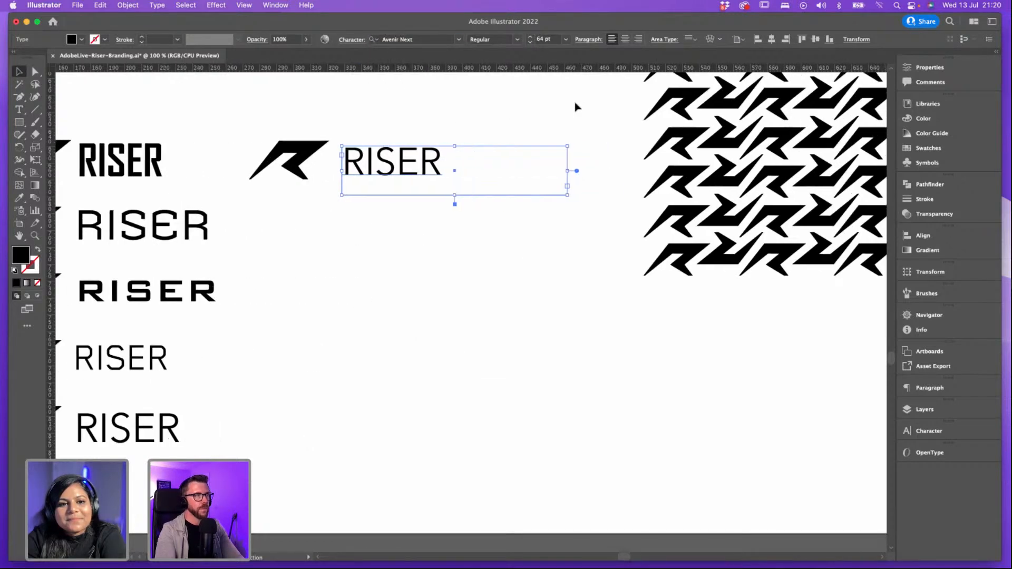
scroll(576, 107, right, 3)
key(super+minus)
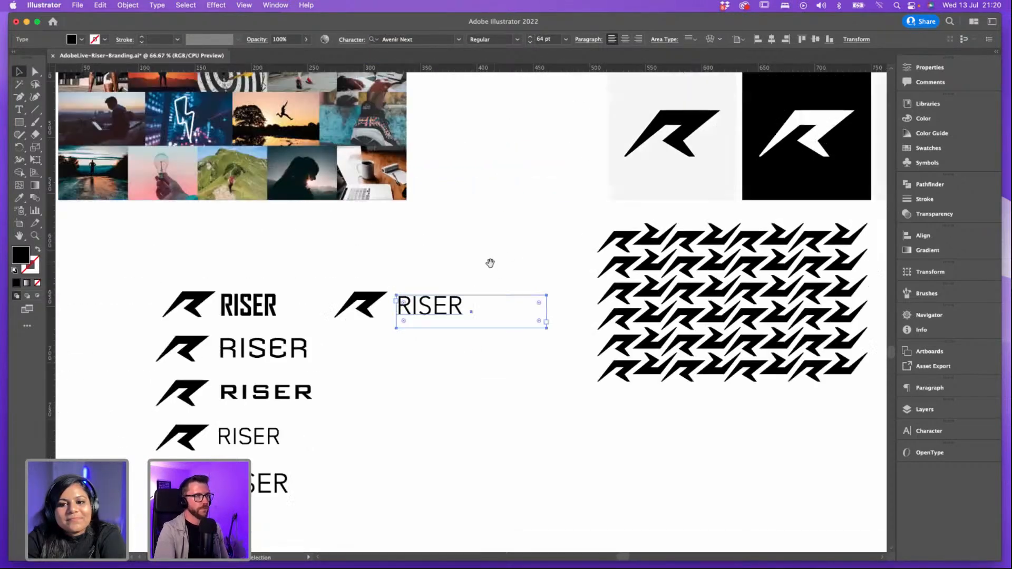
scroll(428, 208, down, 2)
scroll(428, 208, right, 2)
scroll(423, 205, right, 1)
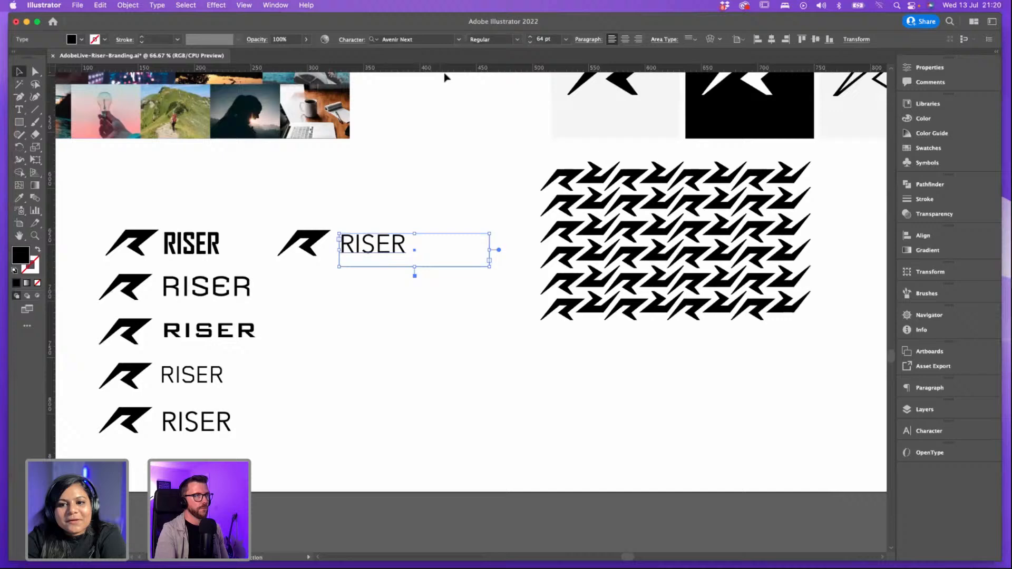
click(459, 39)
key(Escape)
scroll(278, 157, right, 3)
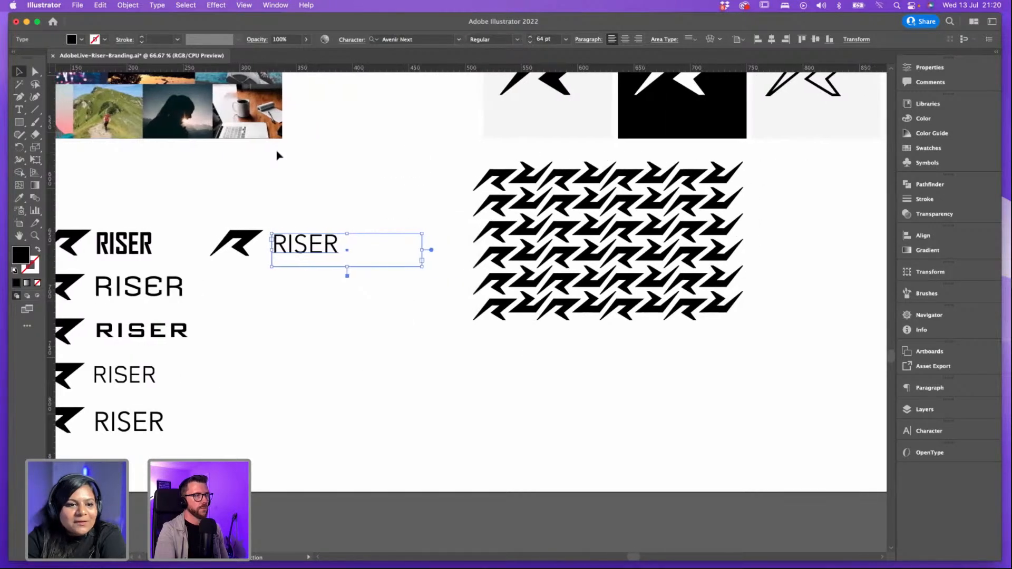
scroll(278, 156, down, 2)
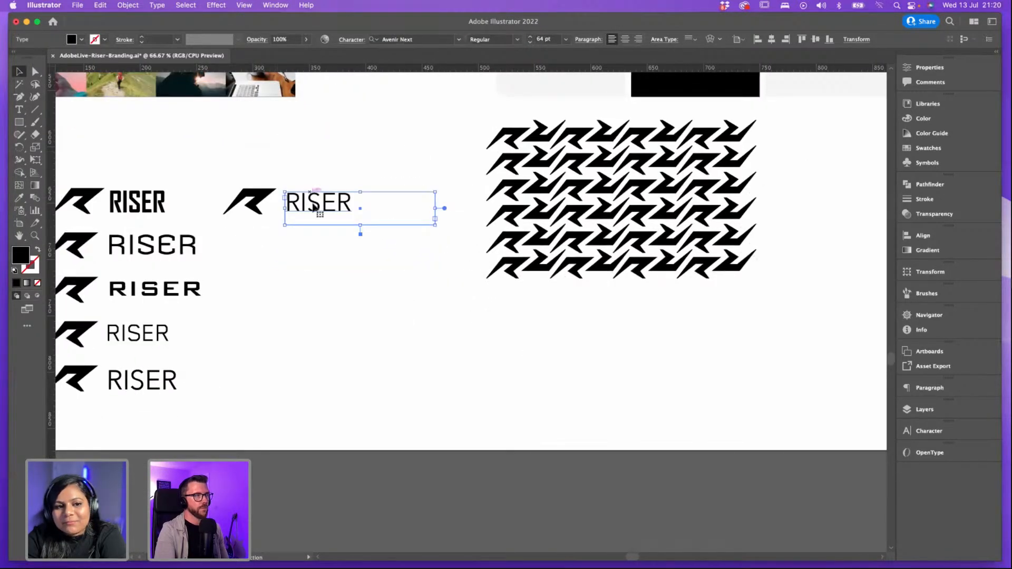
click(463, 41)
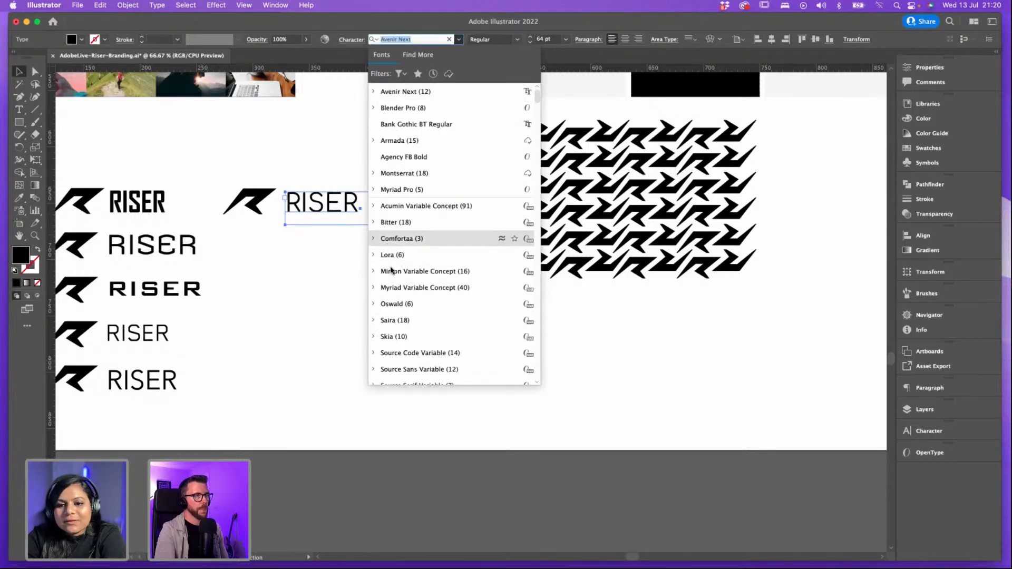
scroll(393, 320, down, 2)
Step: Set the Armada RISER wordmark in the first column's second lockup to the Light style and deselect it
click(196, 257)
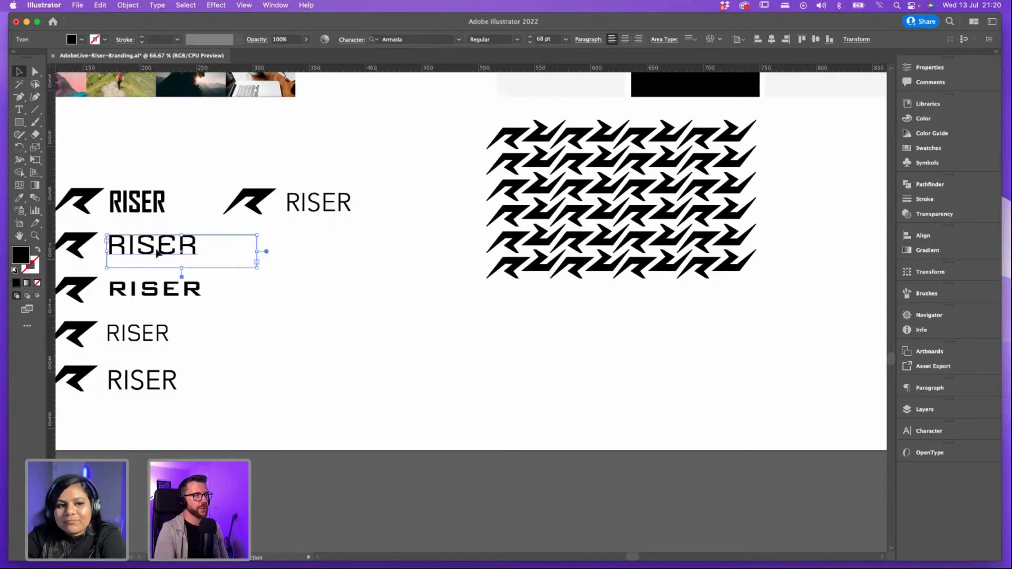
shift+click(159, 290)
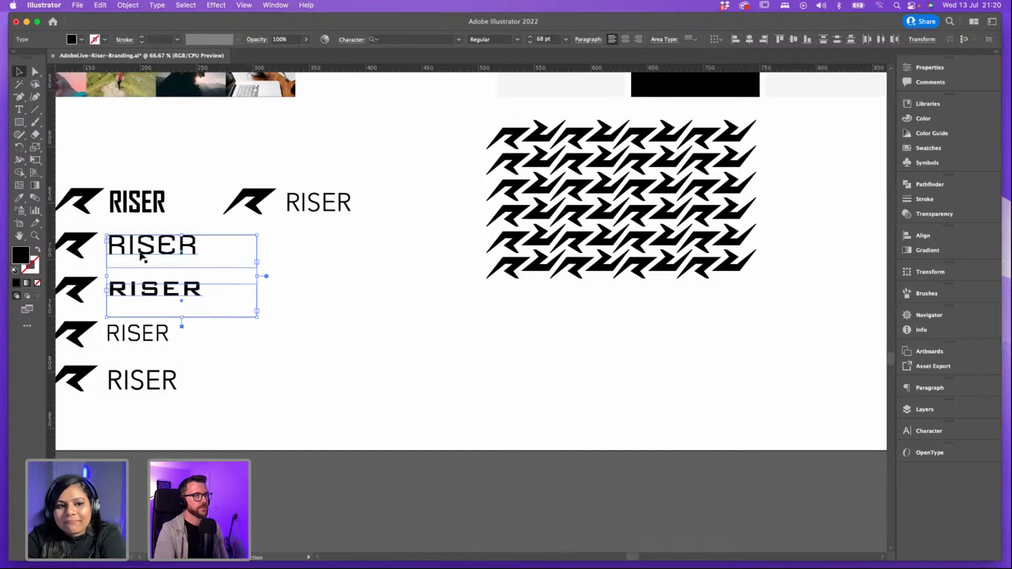
click(143, 256)
click(518, 39)
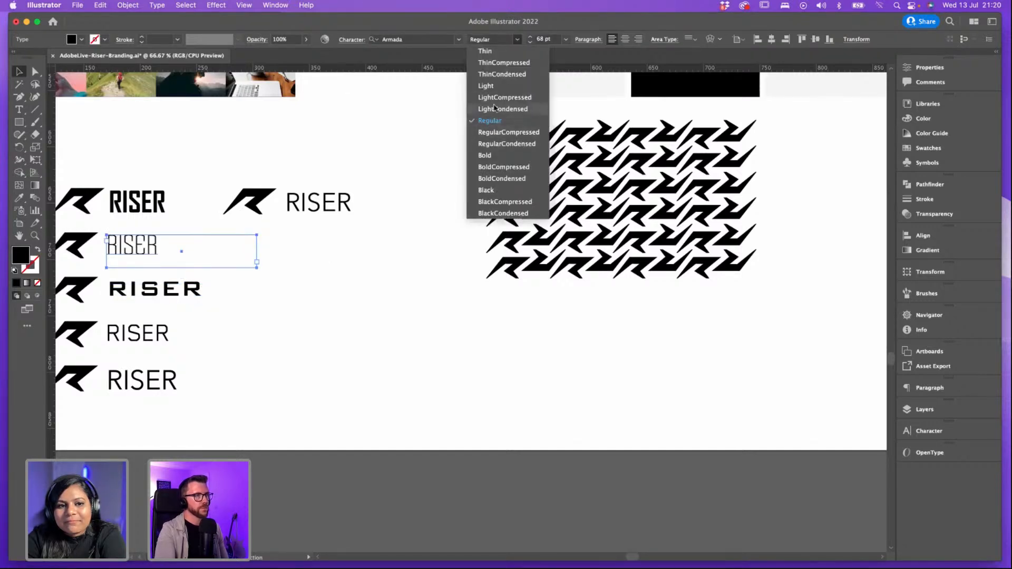
click(493, 86)
click(298, 263)
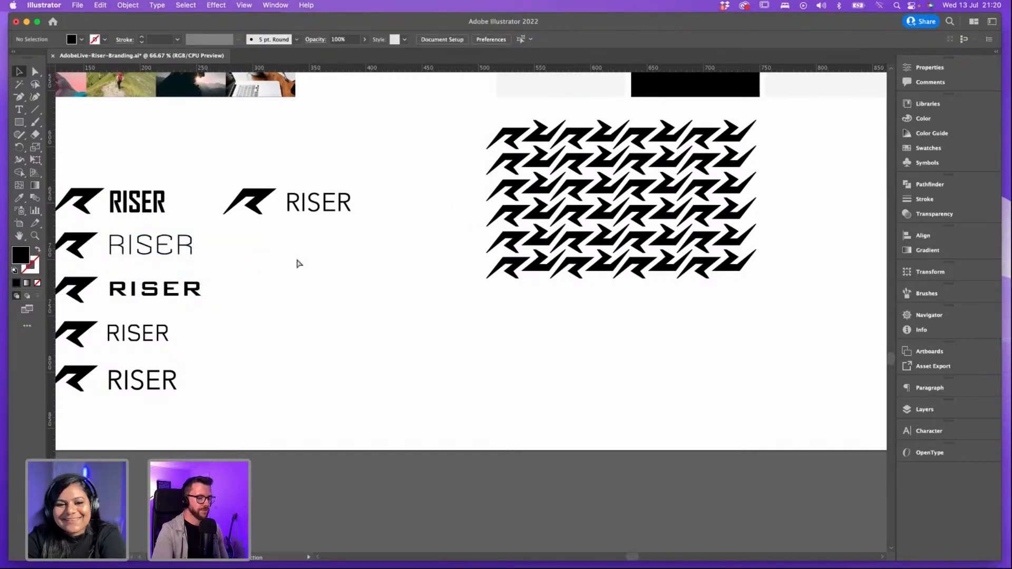
Step: Change the font of the second column's RISER wordmark to Forza Book Italic
key(super+equal)
scroll(305, 258, left, 5)
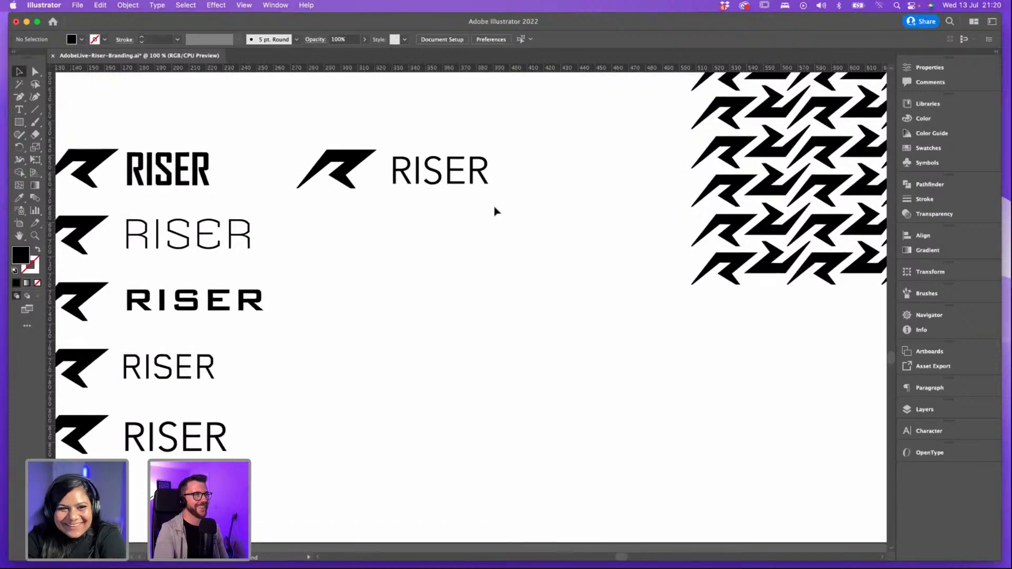
click(461, 181)
scroll(507, 158, down, 3)
scroll(528, 121, left, 5)
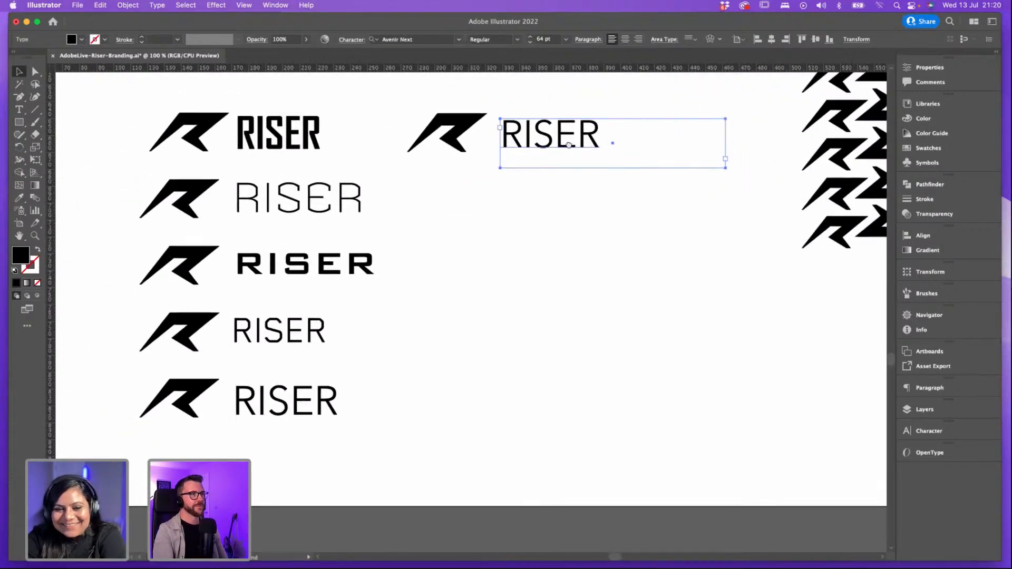
click(549, 180)
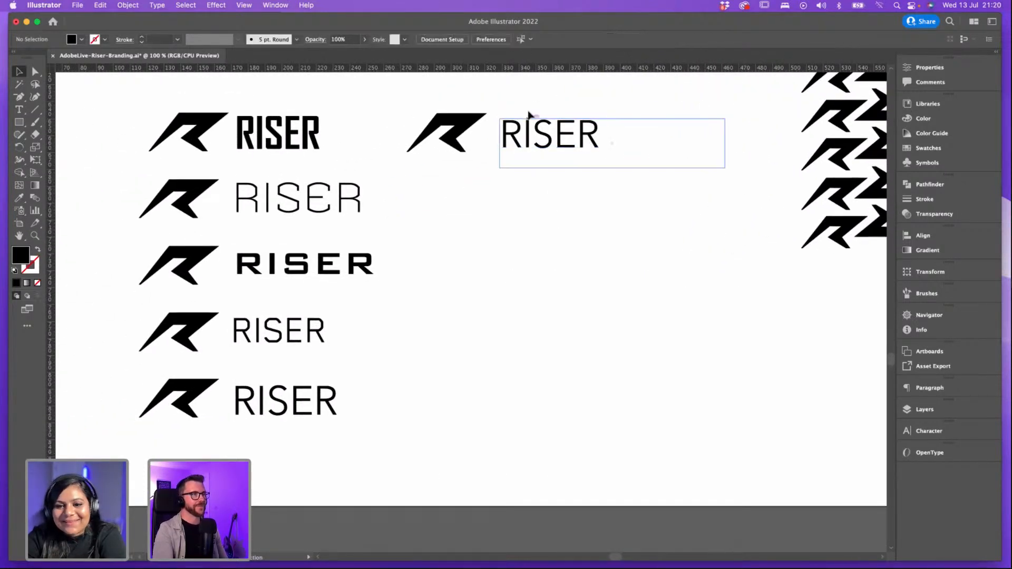
click(530, 123)
click(515, 40)
click(515, 40)
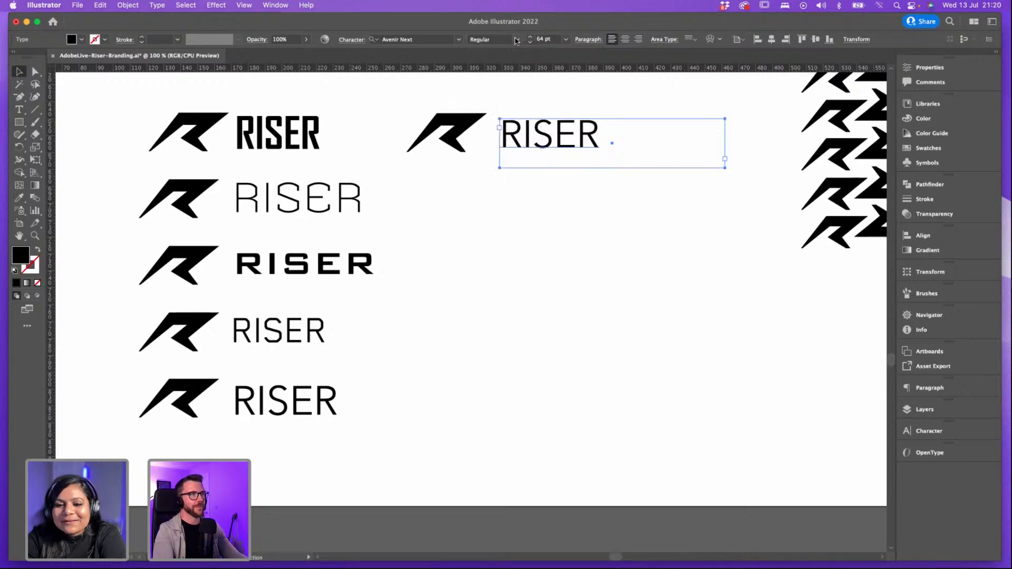
click(458, 40)
key(Escape)
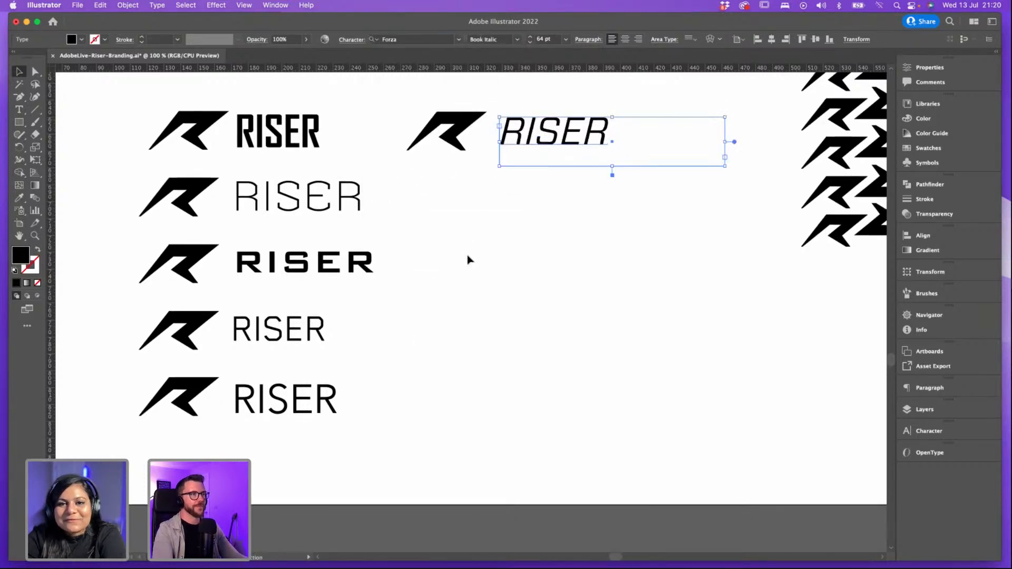
Step: Set the font of the second column's RISER wordmark to Aldrich Regular and deselect it
scroll(470, 257, right, 4)
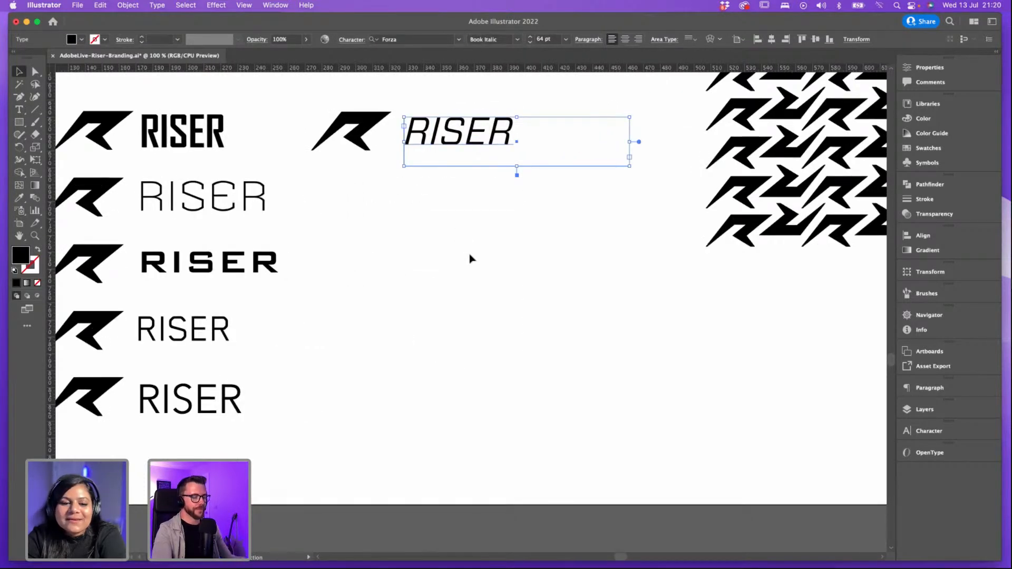
key(super+minus)
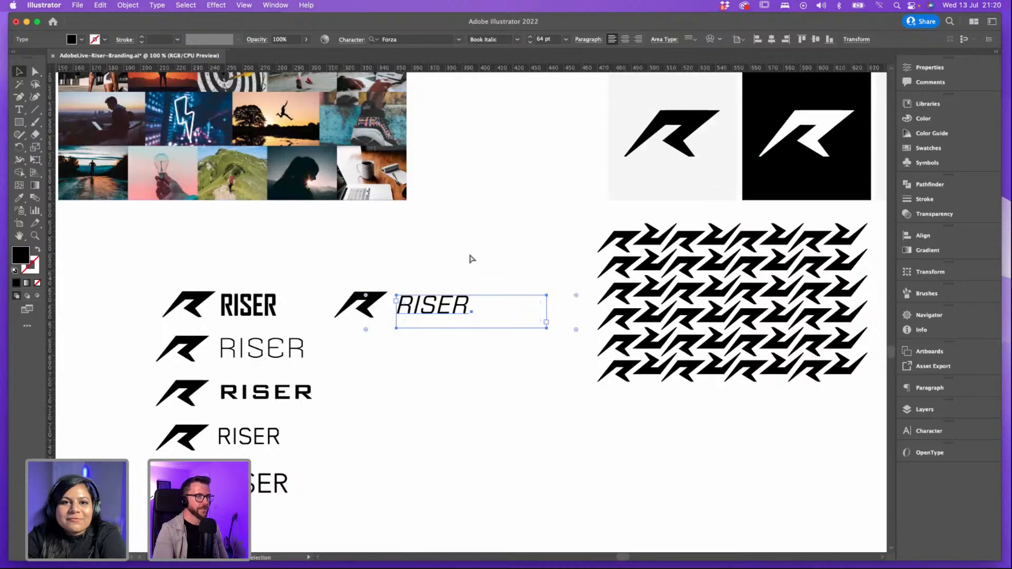
key(super+plus)
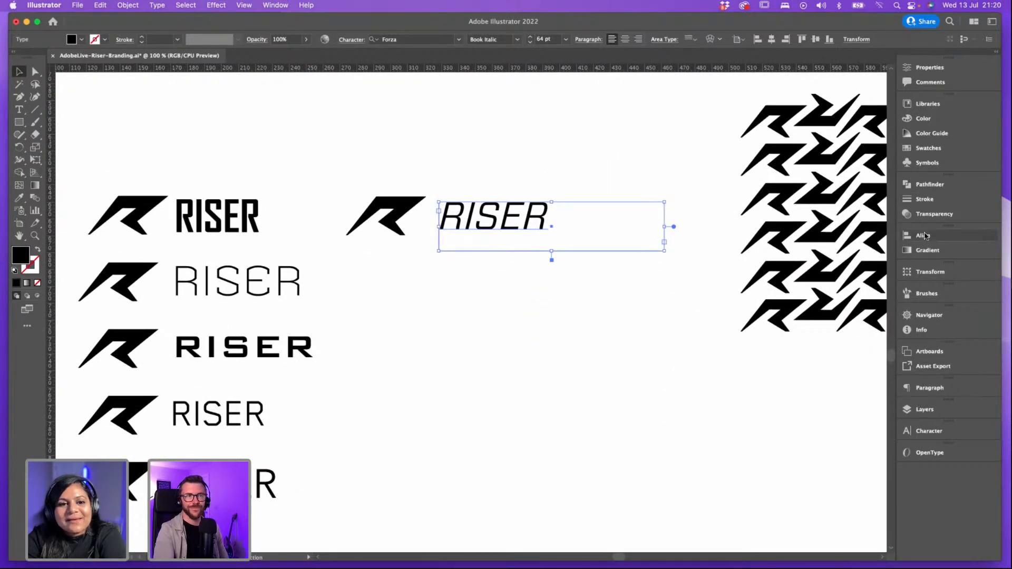
click(920, 453)
click(928, 431)
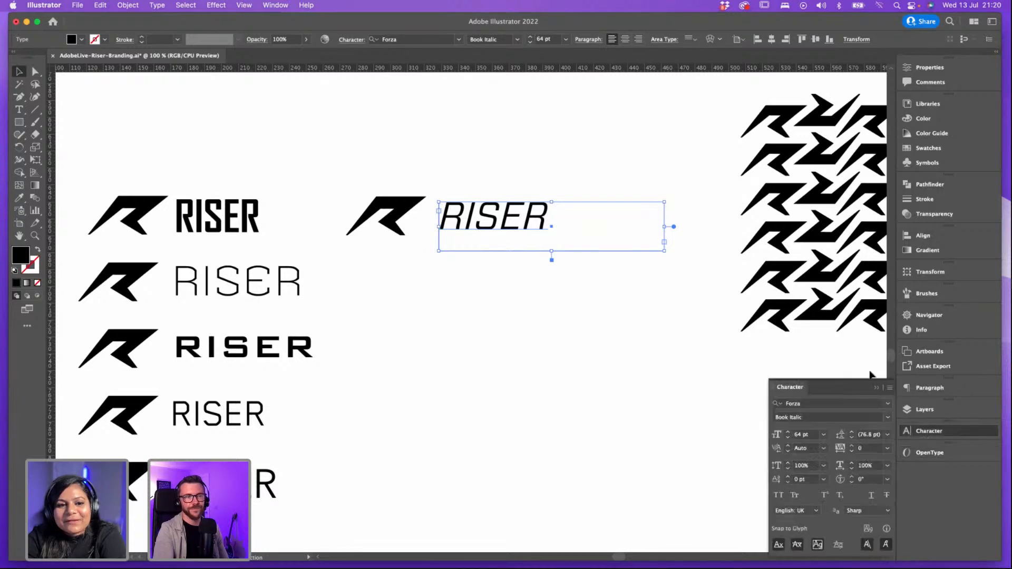
click(888, 404)
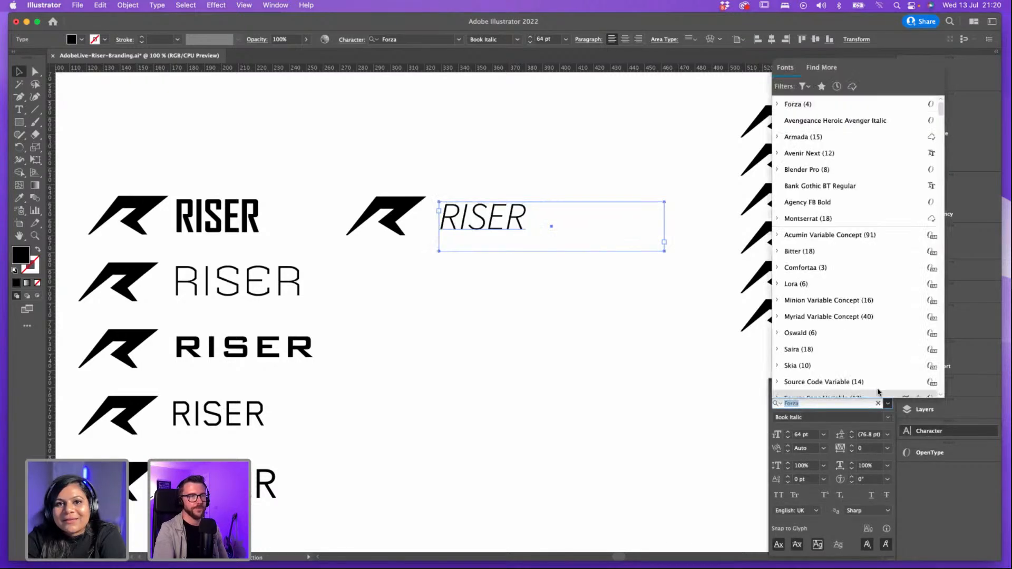
scroll(832, 296, down, 10)
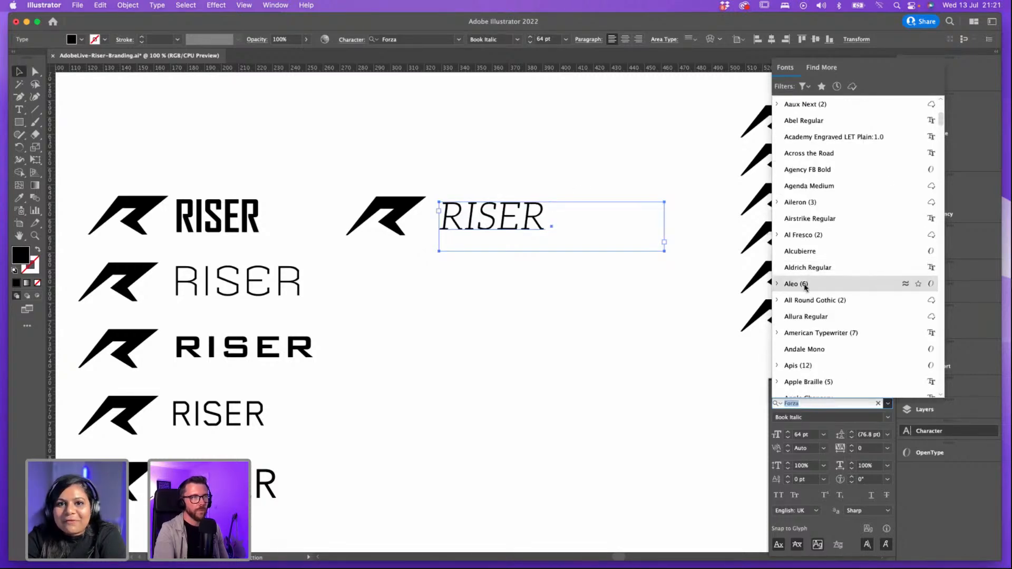
click(811, 267)
click(481, 278)
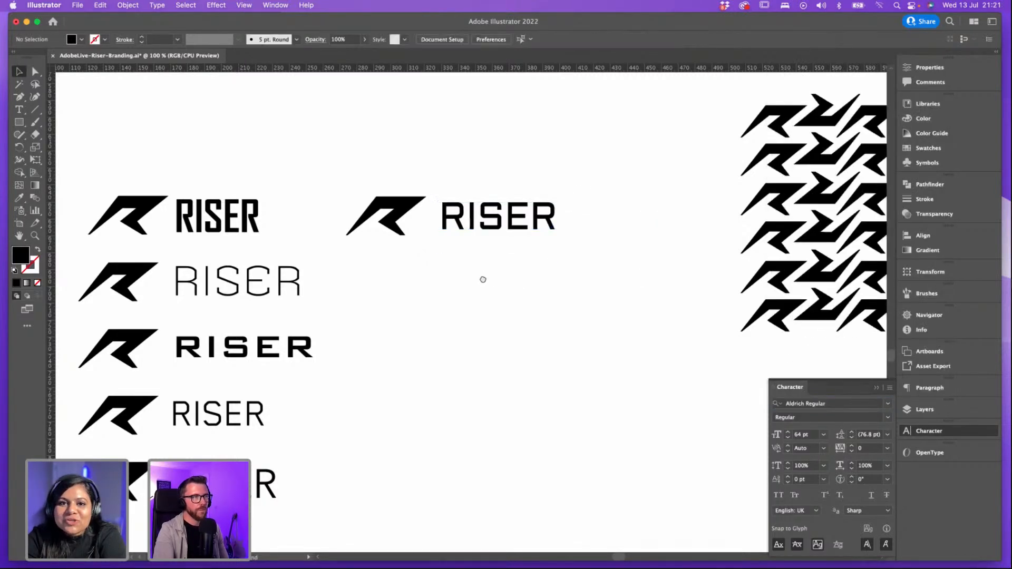
Step: Shrink the text frames of the first column's top three RISER wordmarks and the second column's wordmark to fit their lettering more closely
scroll(485, 274, down, 1)
drag(561, 288, 393, 200)
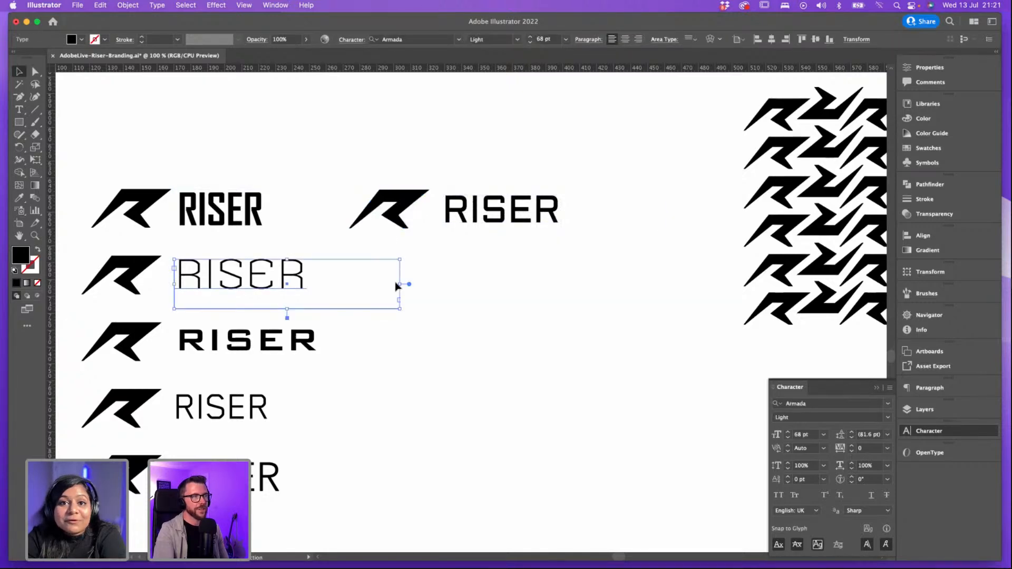
drag(395, 284, 316, 280)
click(490, 214)
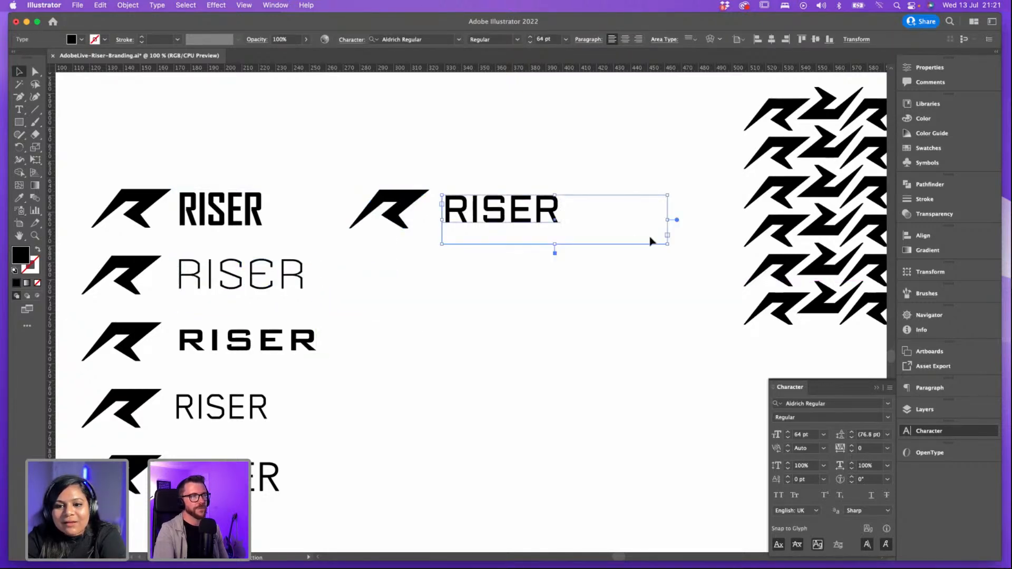
drag(669, 243, 586, 228)
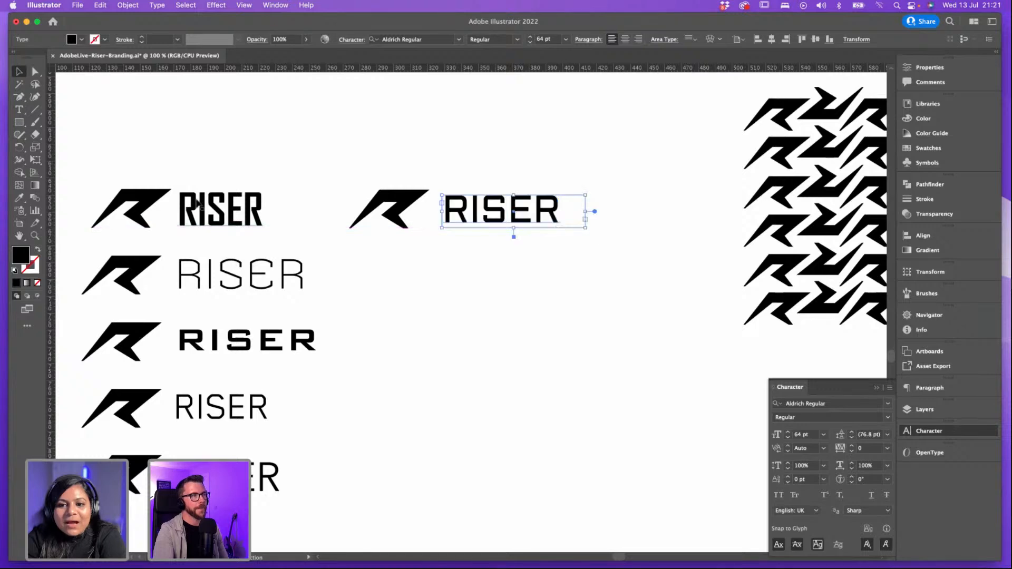
click(293, 215)
drag(343, 227, 309, 228)
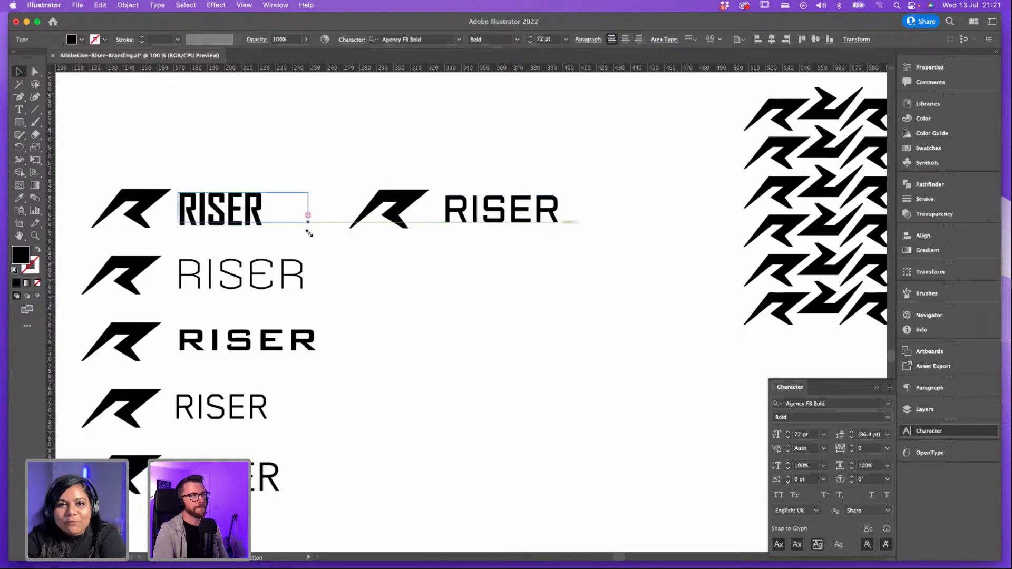
click(316, 337)
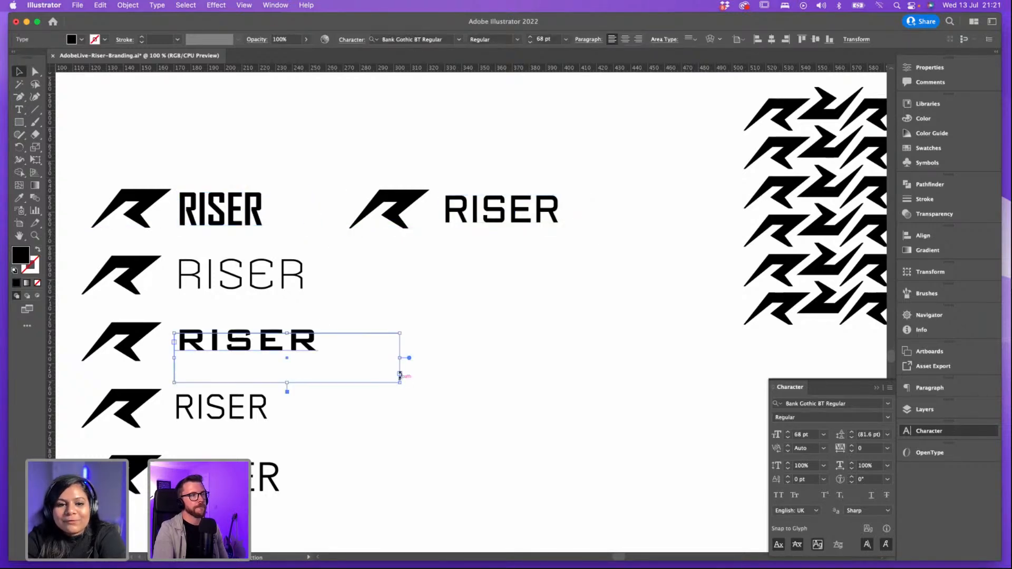
drag(400, 383, 355, 360)
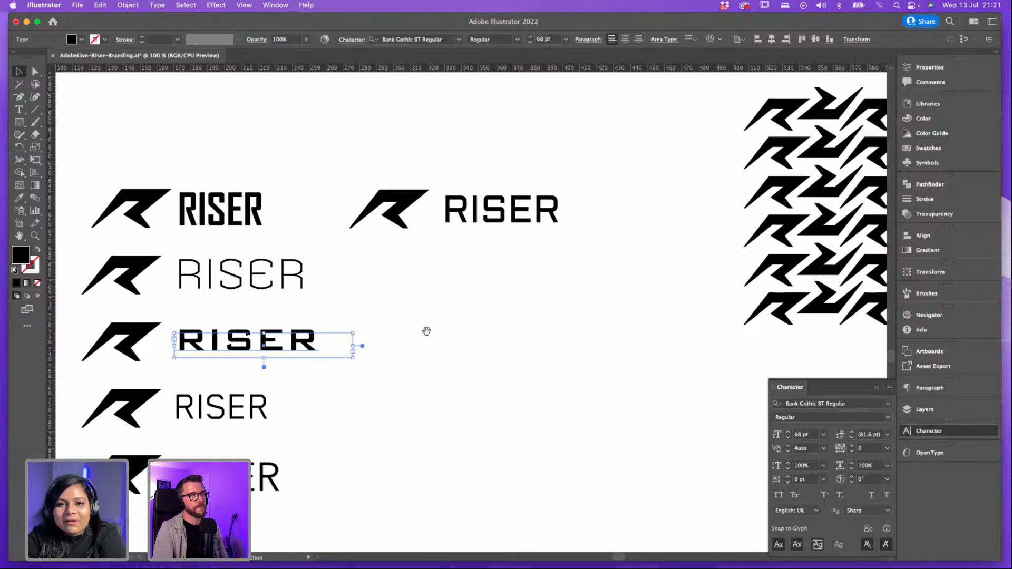
click(430, 328)
Step: Move the second column's logo mark closer to its RISER wordmark and duplicate the whole lockup directly below
scroll(425, 300, down, 5)
scroll(425, 301, right, 5)
scroll(445, 289, down, 2)
scroll(445, 289, left, 3)
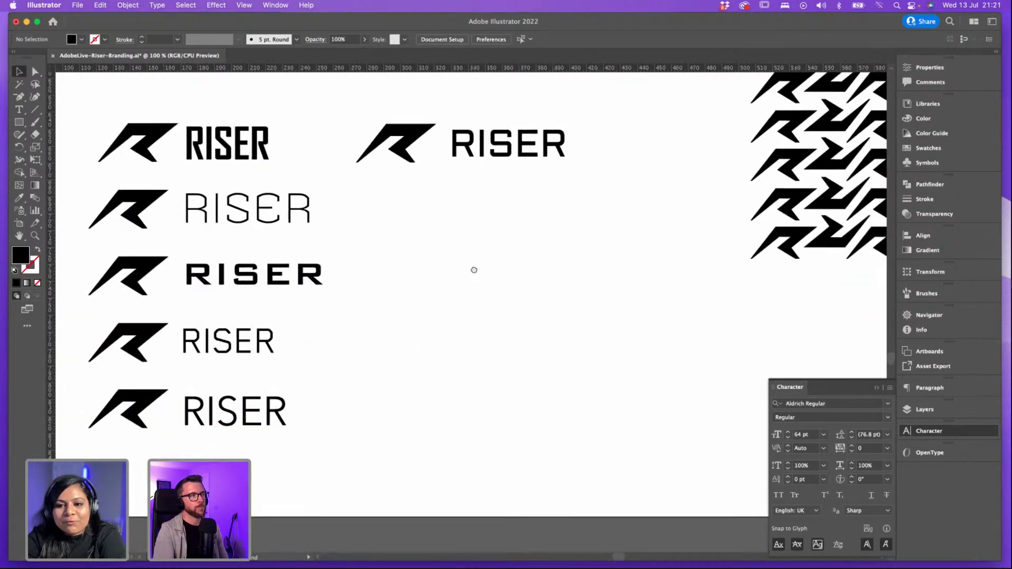
click(512, 154)
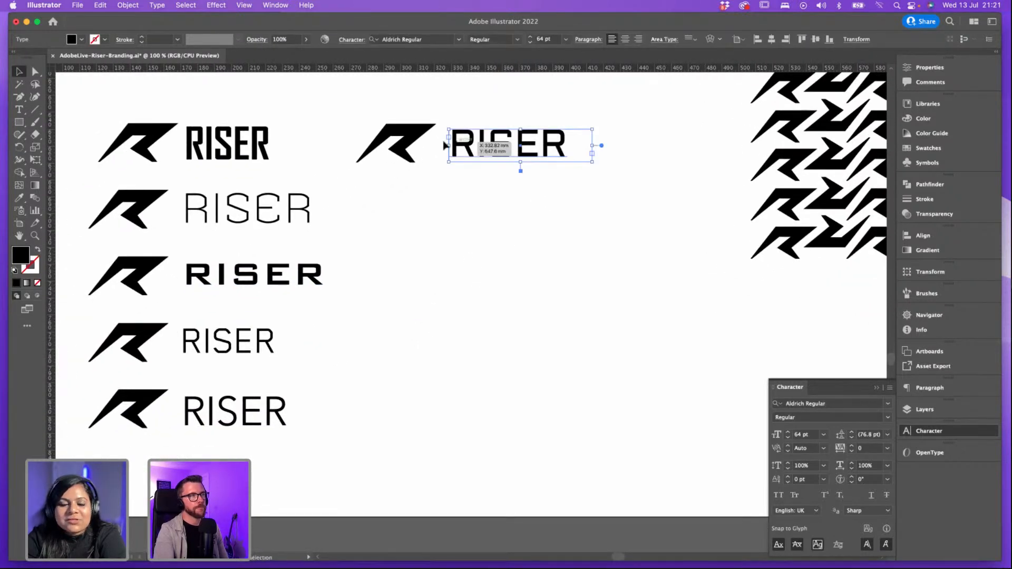
drag(419, 140, 432, 205)
click(524, 179)
click(491, 139)
shift+click(430, 139)
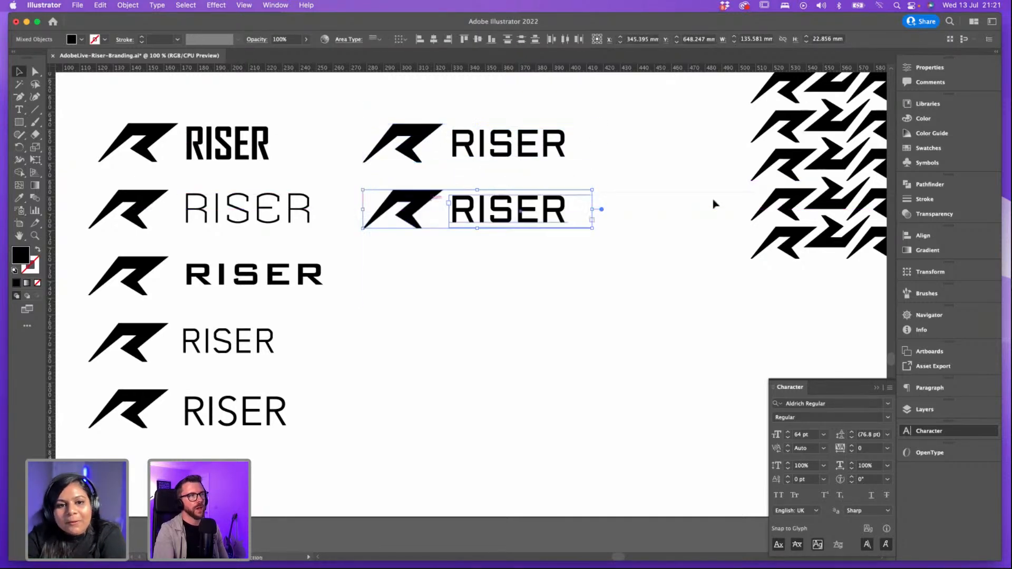
click(675, 206)
click(554, 216)
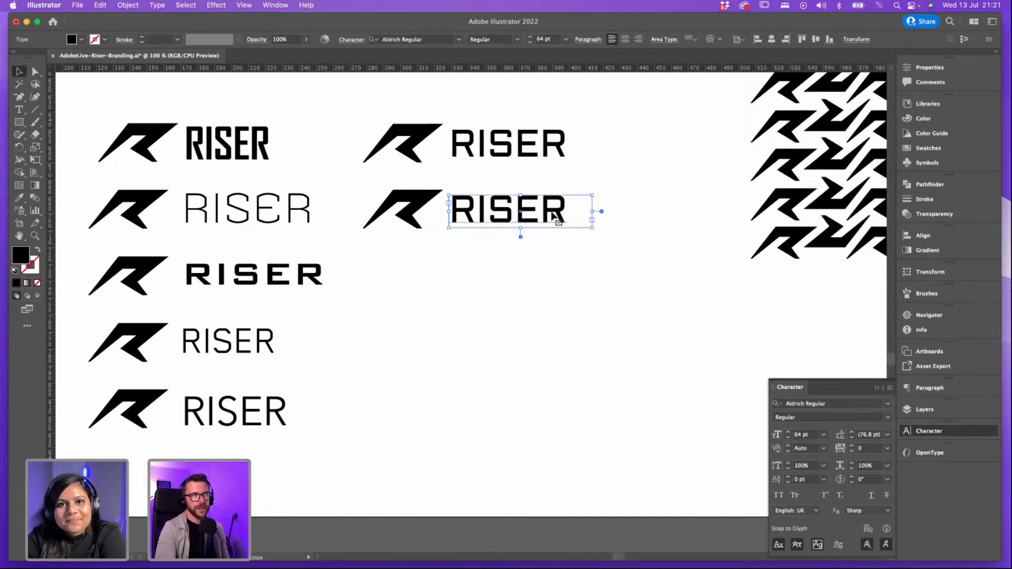
Step: Set the font of the second column's second RISER wordmark to Brandon Grotesque Regular and duplicate that lockup directly below
click(560, 271)
click(535, 226)
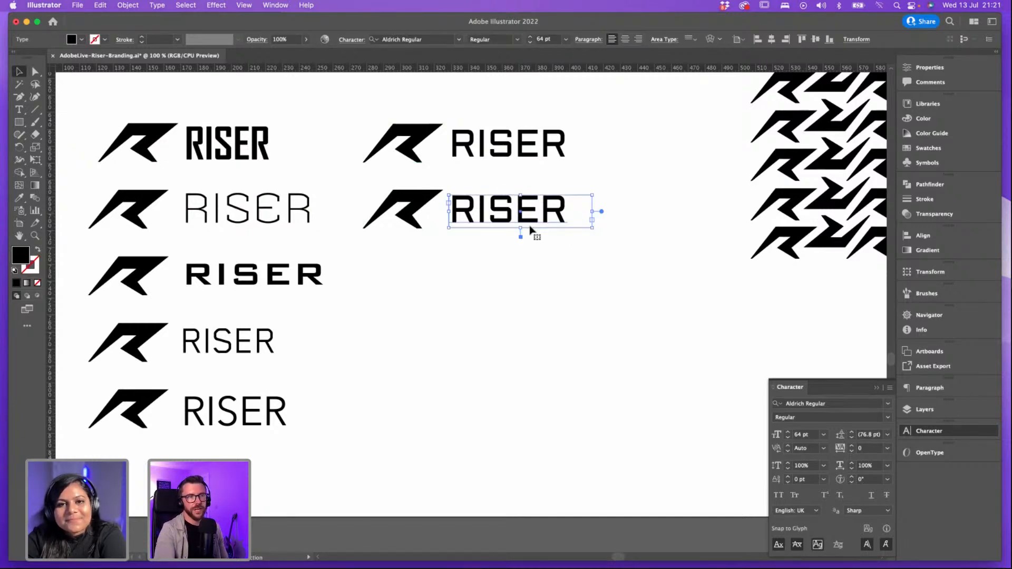
click(889, 406)
scroll(843, 325, down, 3)
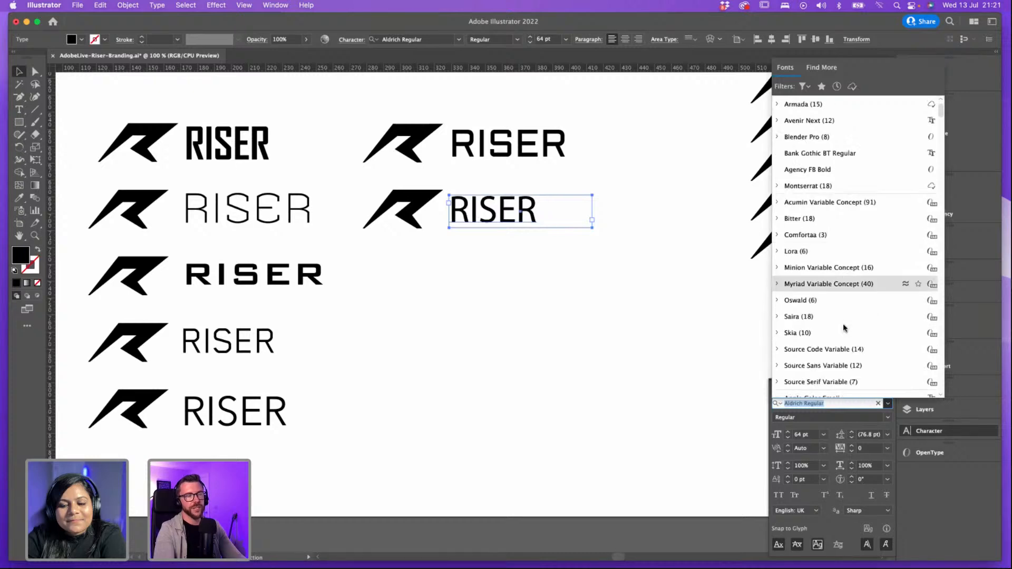
scroll(844, 328, down, 6)
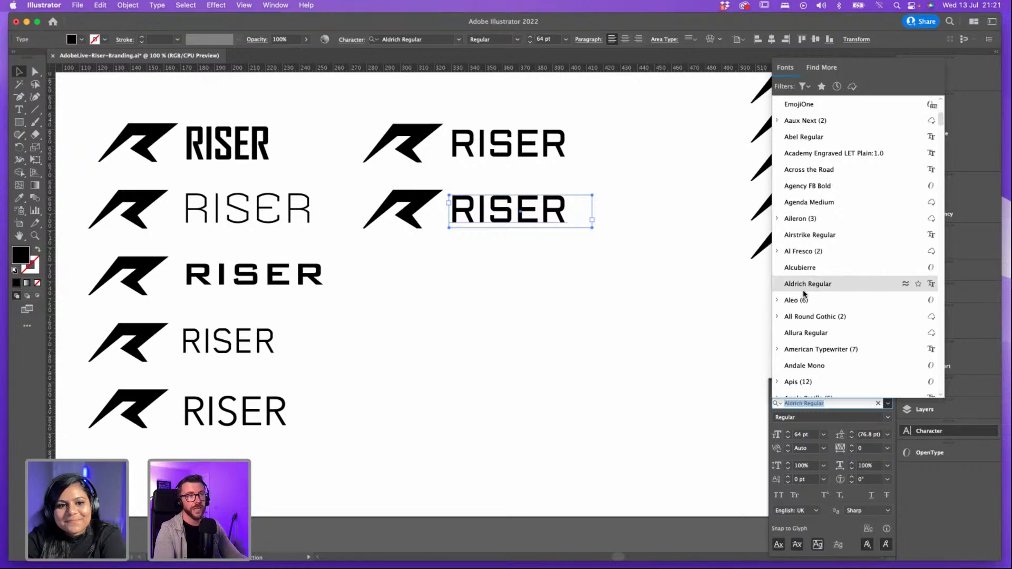
scroll(804, 325, down, 1)
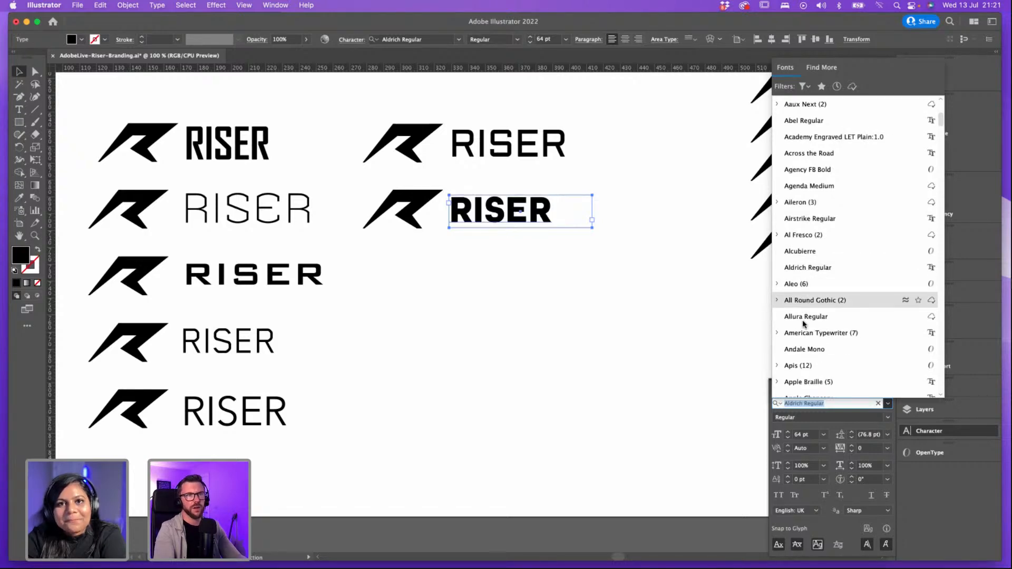
scroll(804, 325, down, 6)
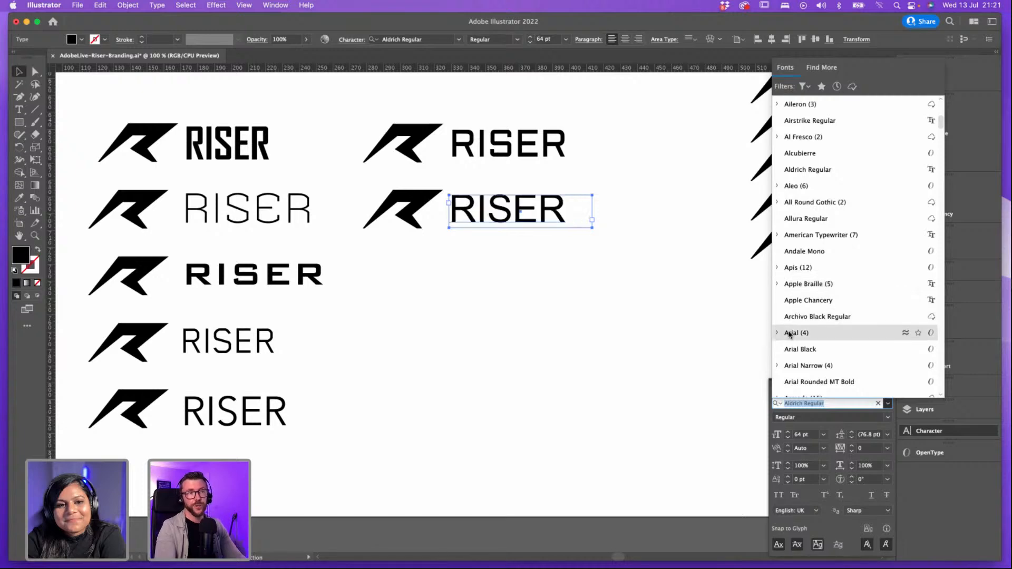
scroll(793, 357, down, 6)
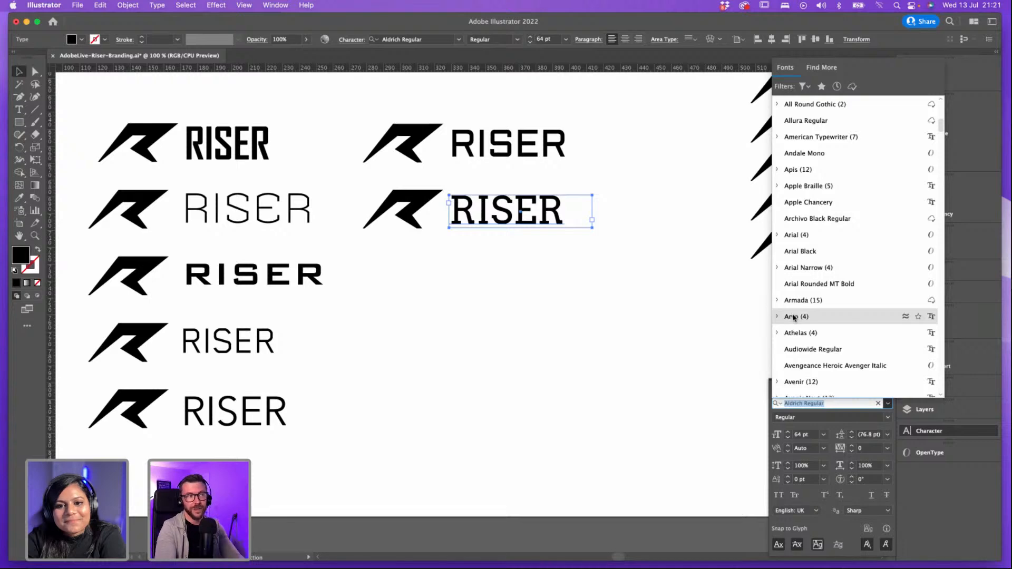
scroll(794, 317, down, 2)
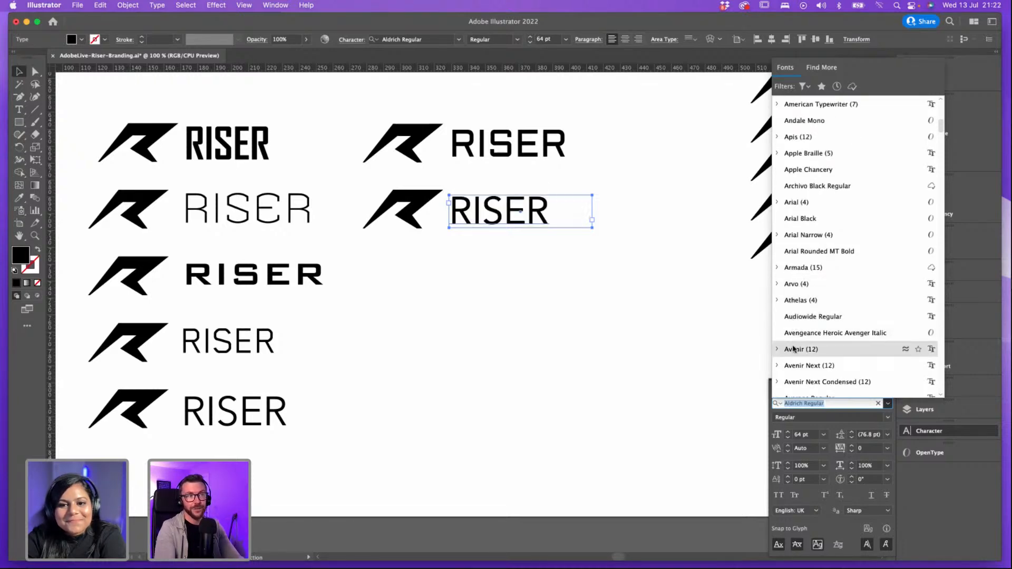
scroll(794, 354, down, 2)
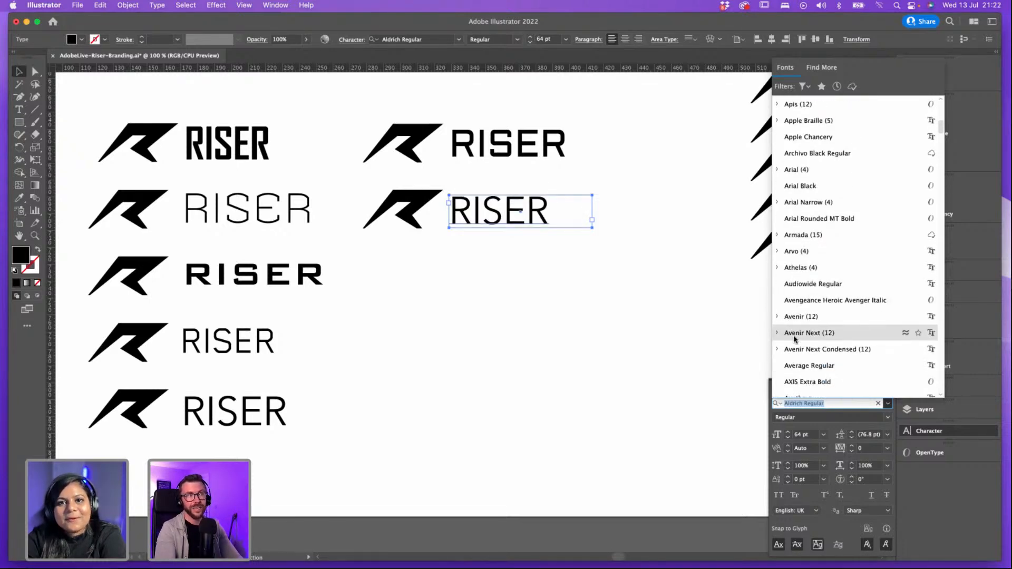
scroll(795, 350, down, 3)
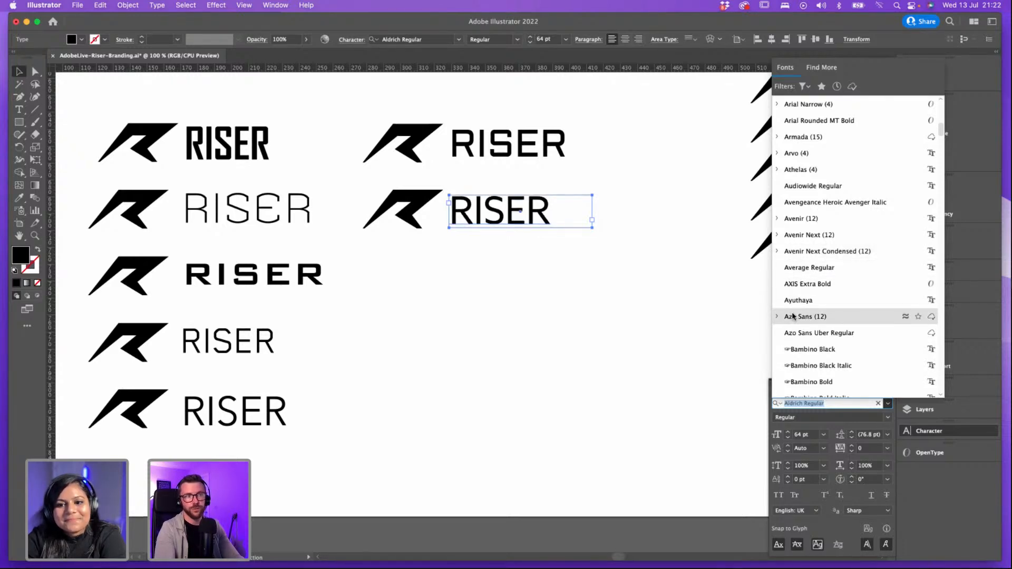
scroll(794, 324, down, 3)
scroll(797, 342, down, 5)
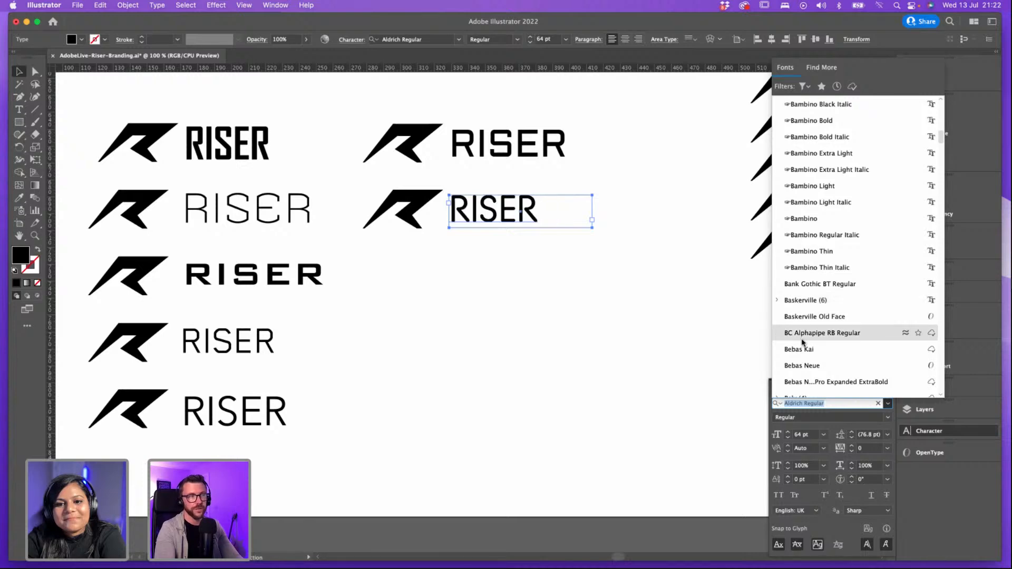
scroll(802, 343, down, 3)
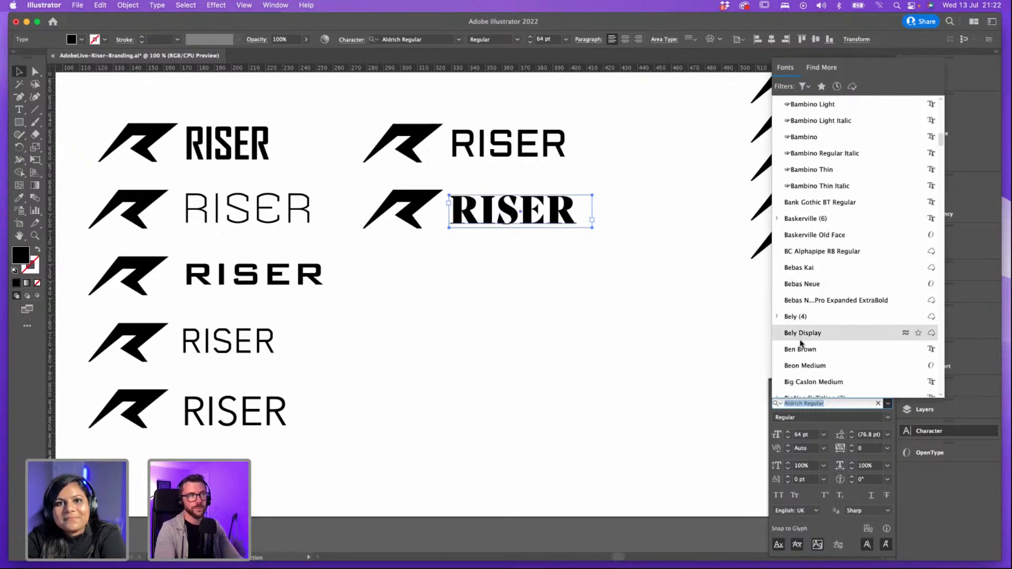
scroll(804, 343, down, 5)
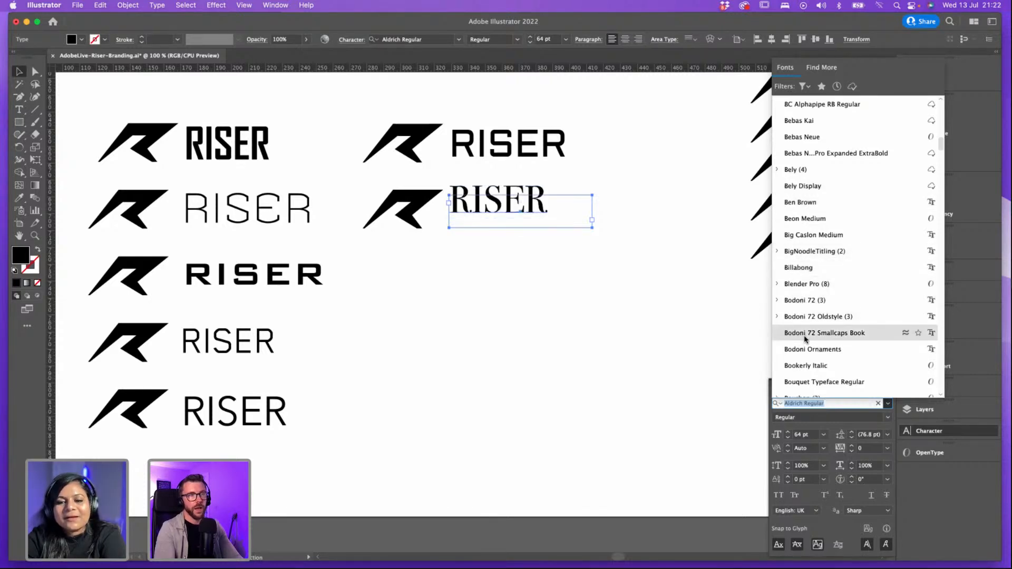
scroll(805, 339, down, 3)
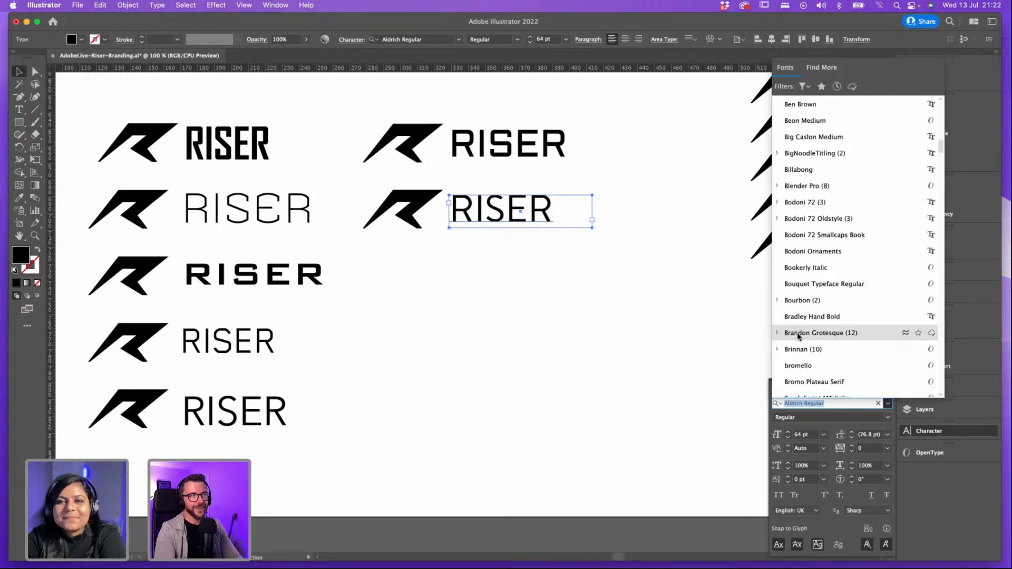
scroll(806, 343, down, 3)
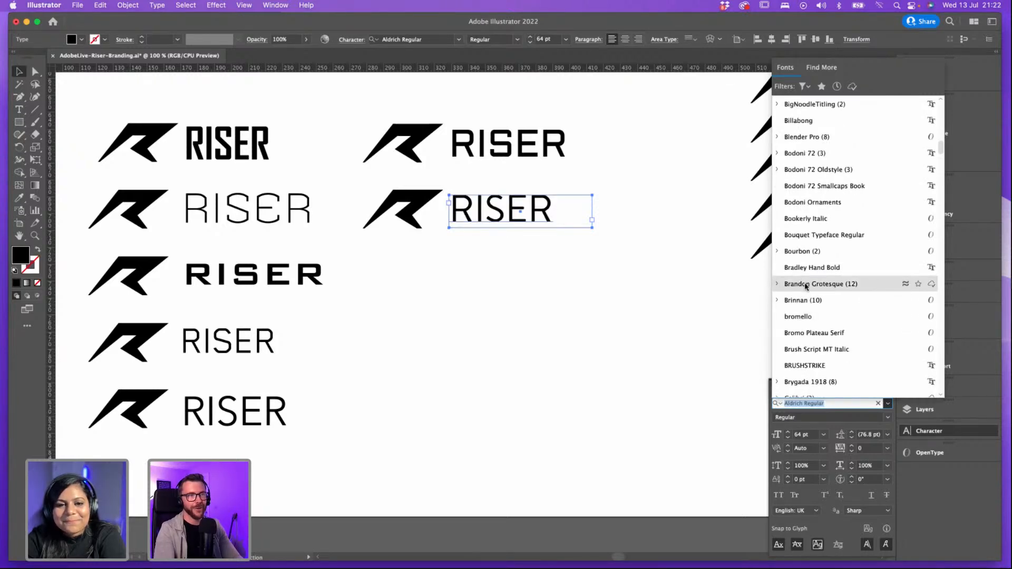
click(785, 283)
drag(551, 266, 419, 270)
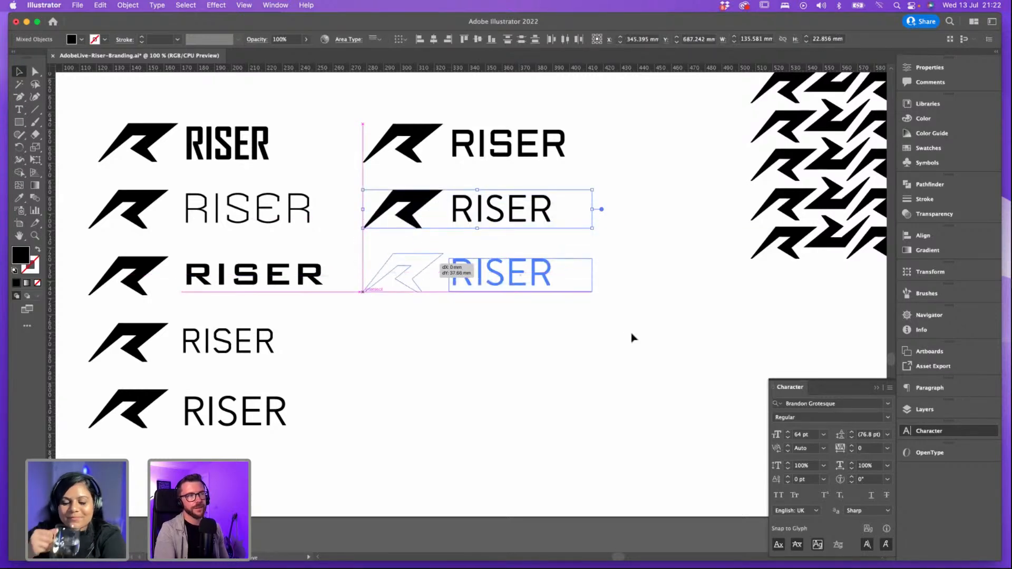
click(590, 299)
Step: Set the font of the second column's third RISER wordmark to DIN Alternate Bold and deselect it
click(551, 288)
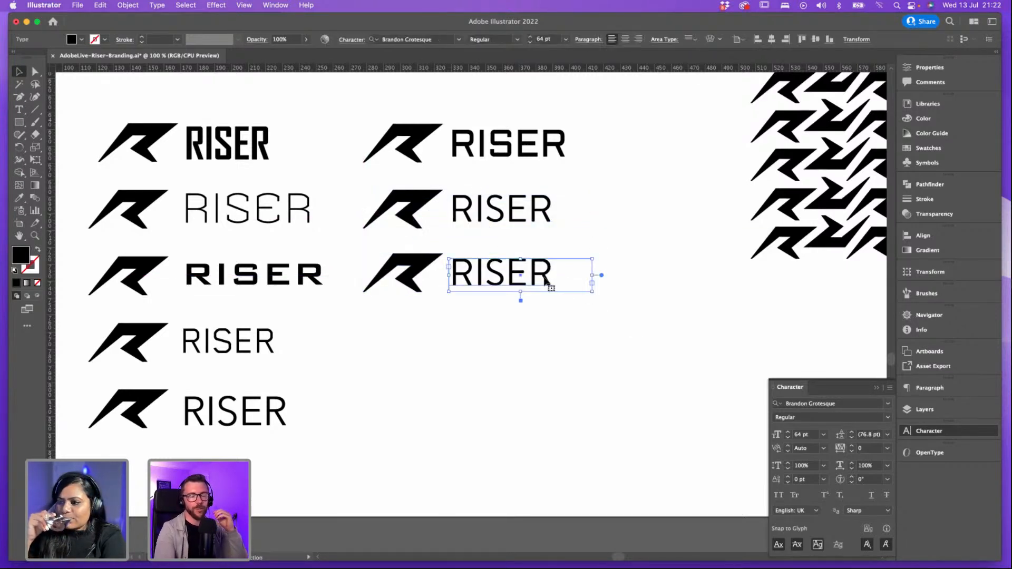
click(889, 403)
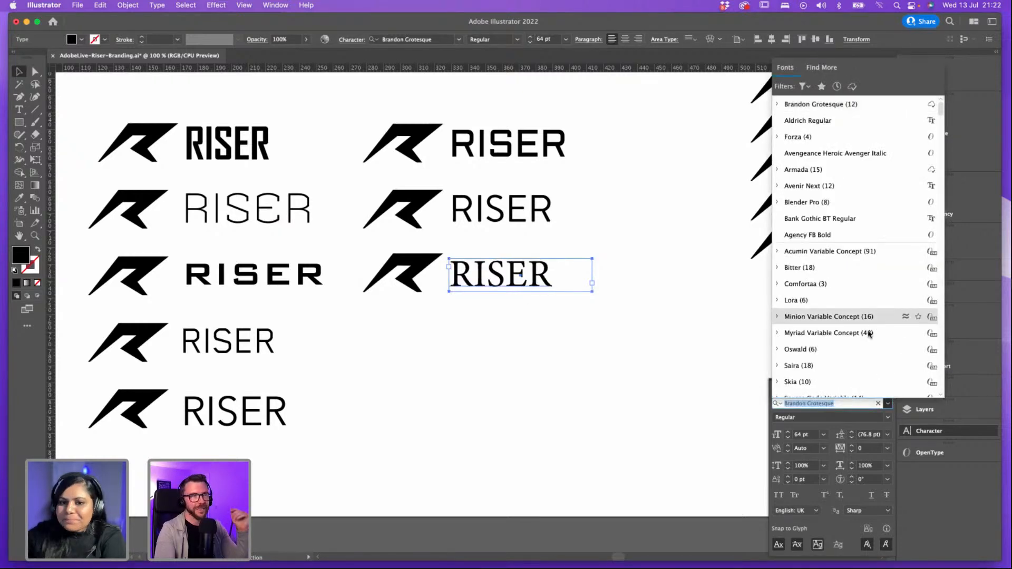
scroll(864, 336, down, 10)
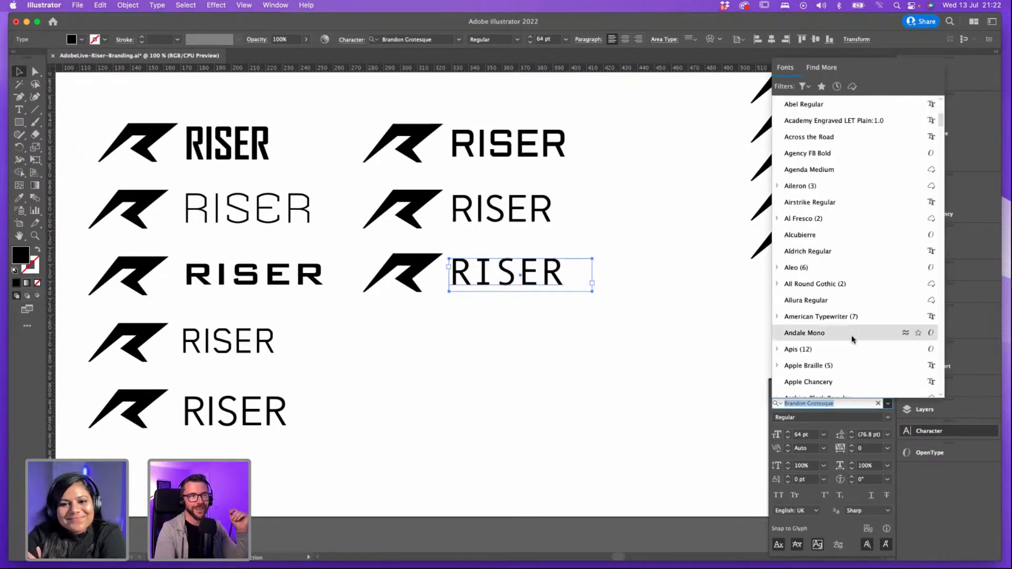
scroll(853, 339, down, 10)
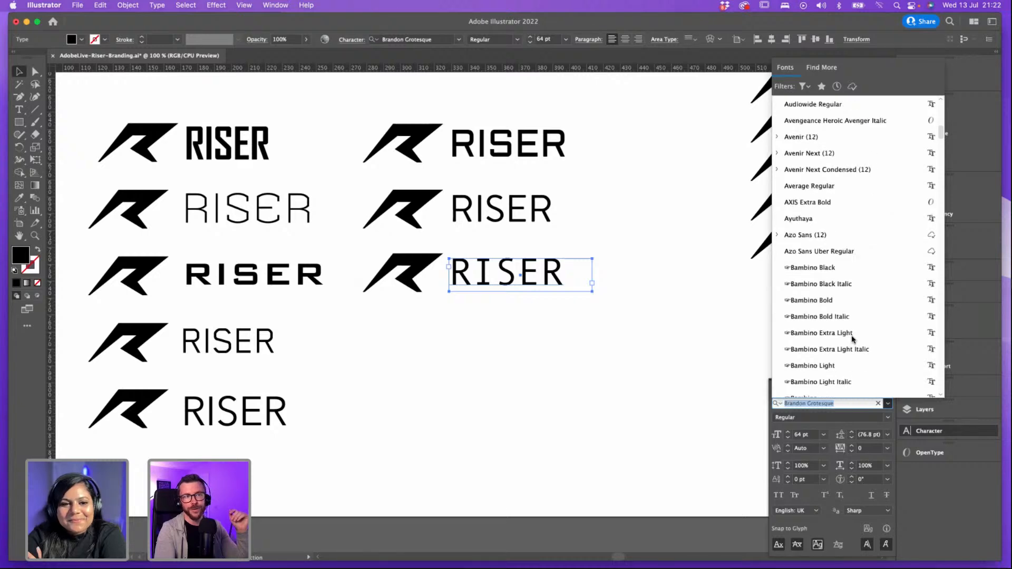
scroll(838, 324, down, 2)
scroll(822, 308, down, 5)
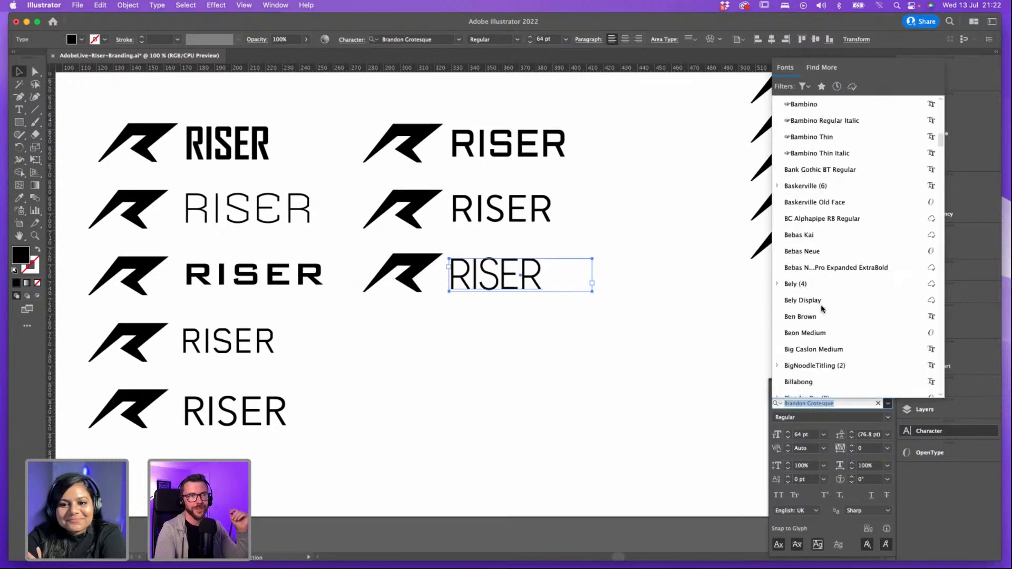
scroll(821, 309, down, 9)
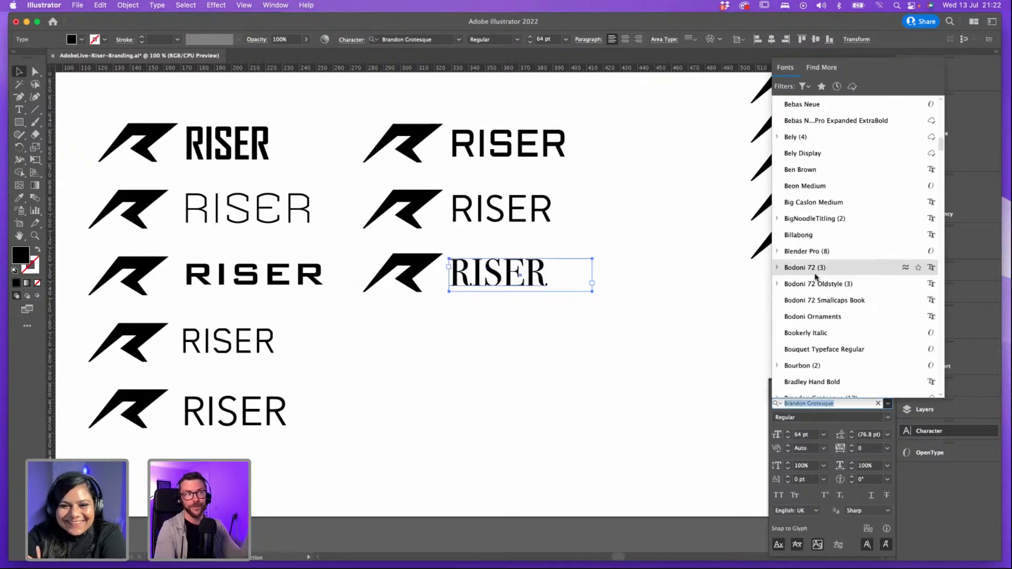
scroll(814, 274, down, 4)
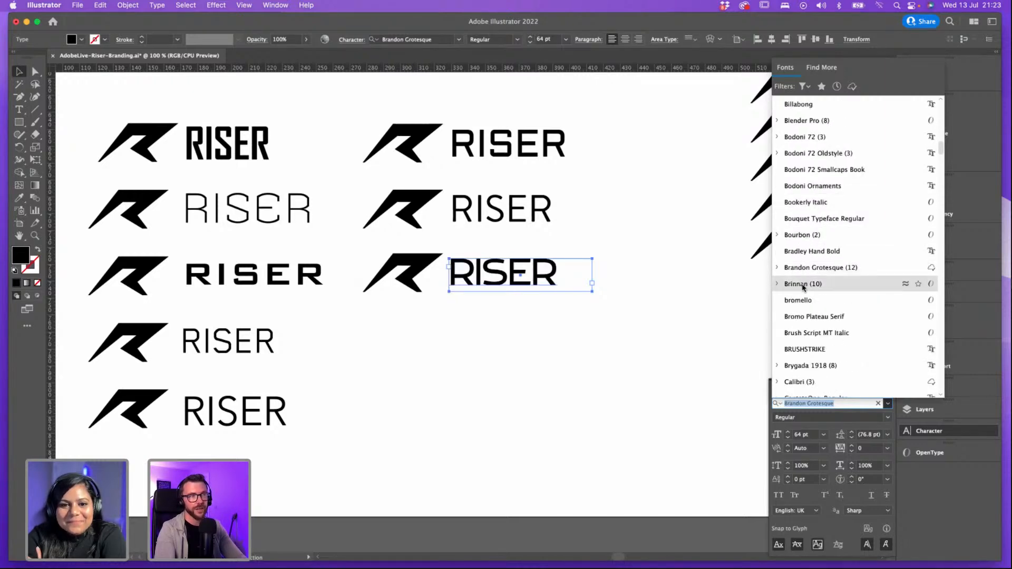
scroll(797, 313, down, 2)
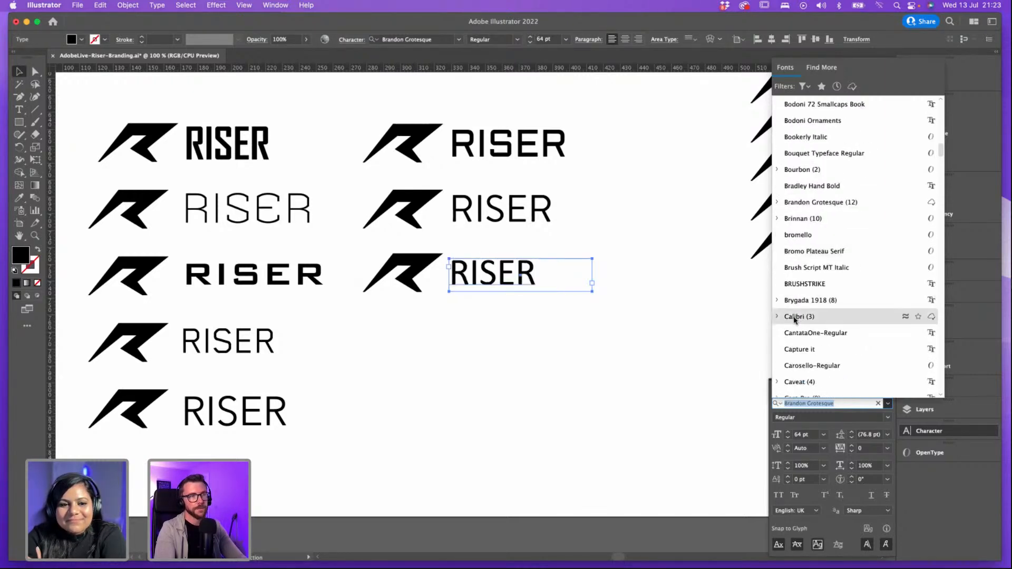
scroll(794, 378, down, 4)
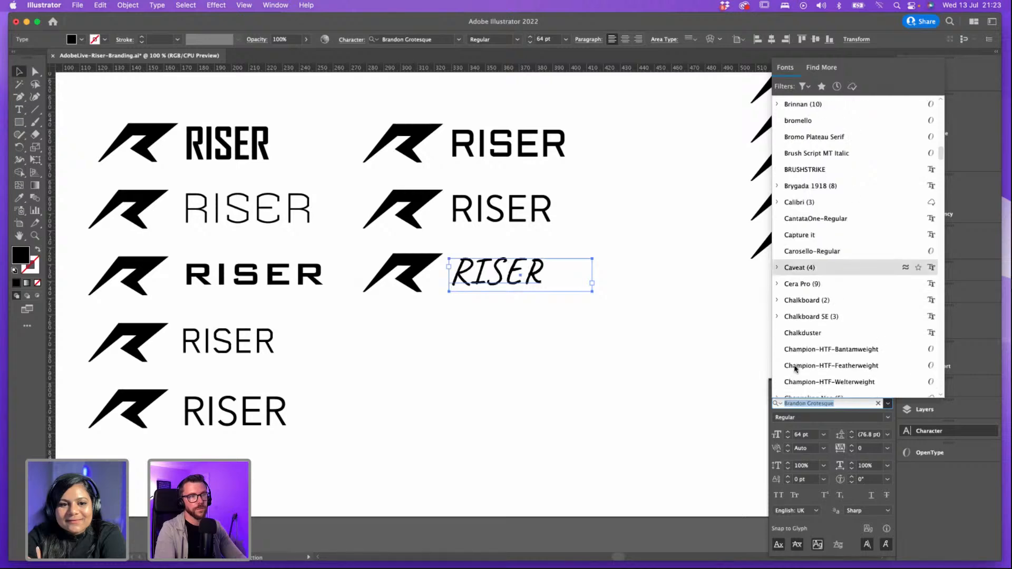
scroll(802, 343, down, 3)
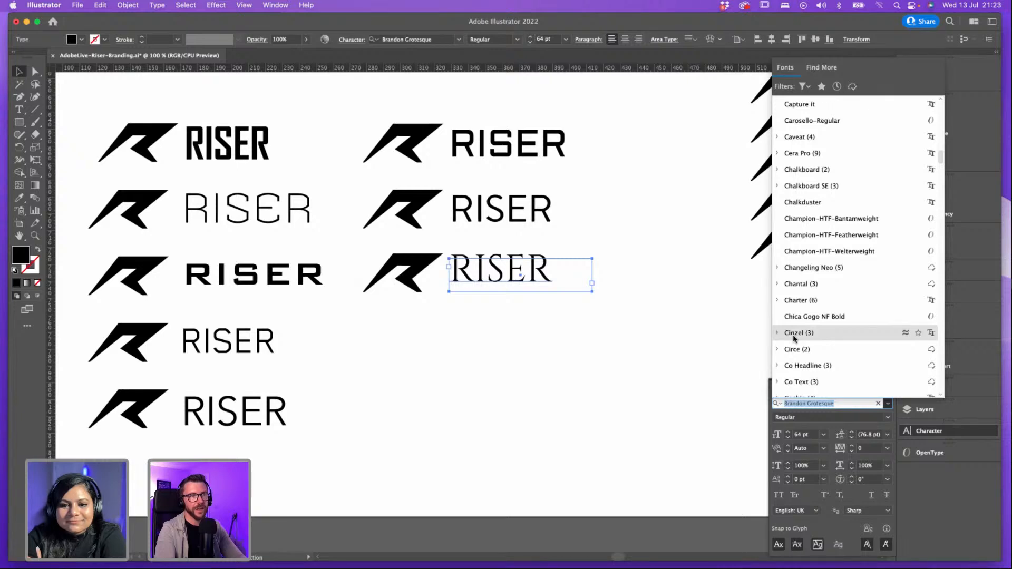
scroll(794, 338, down, 2)
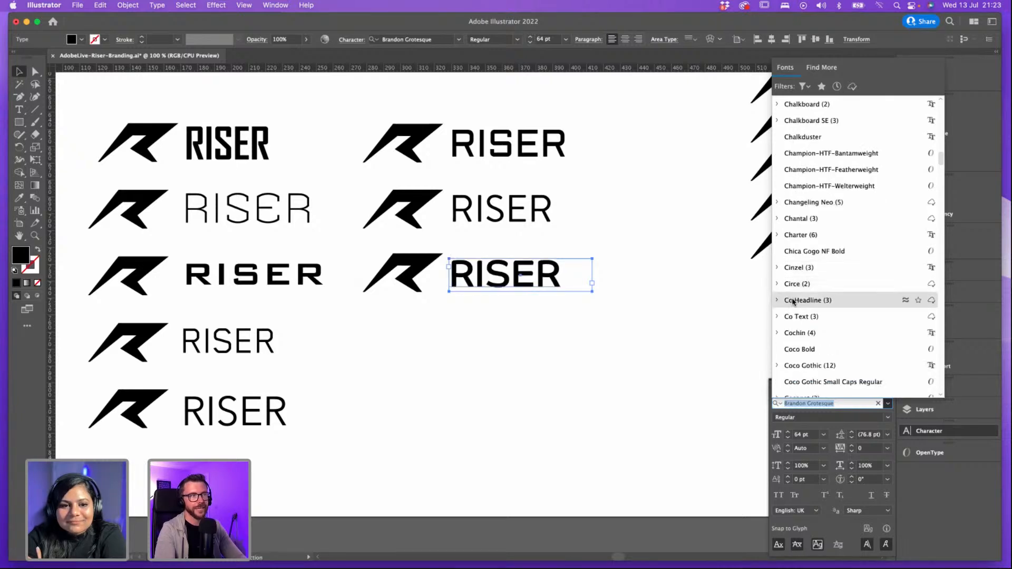
scroll(793, 301, down, 2)
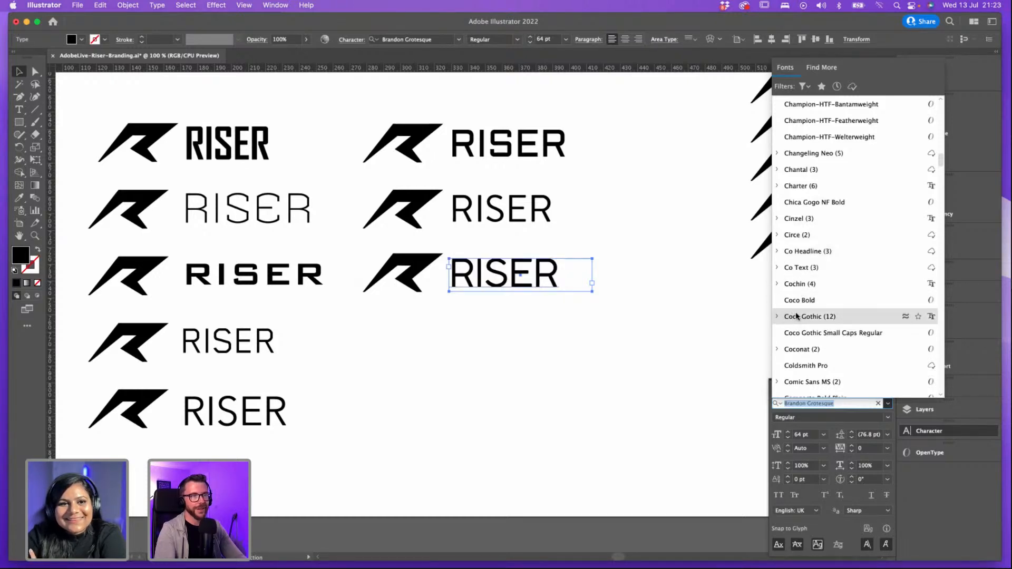
scroll(799, 346, down, 3)
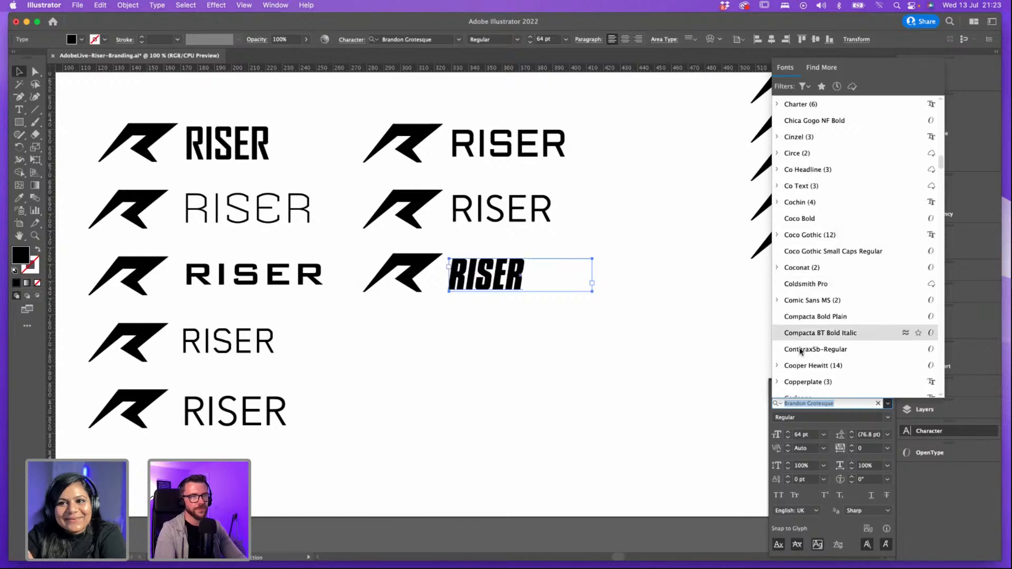
scroll(799, 363, down, 3)
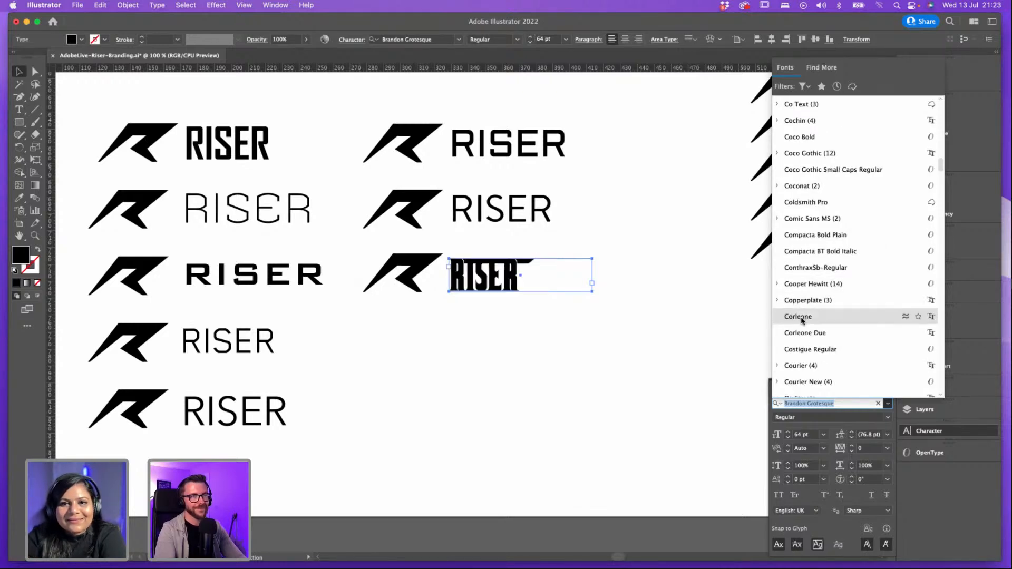
scroll(802, 348, down, 4)
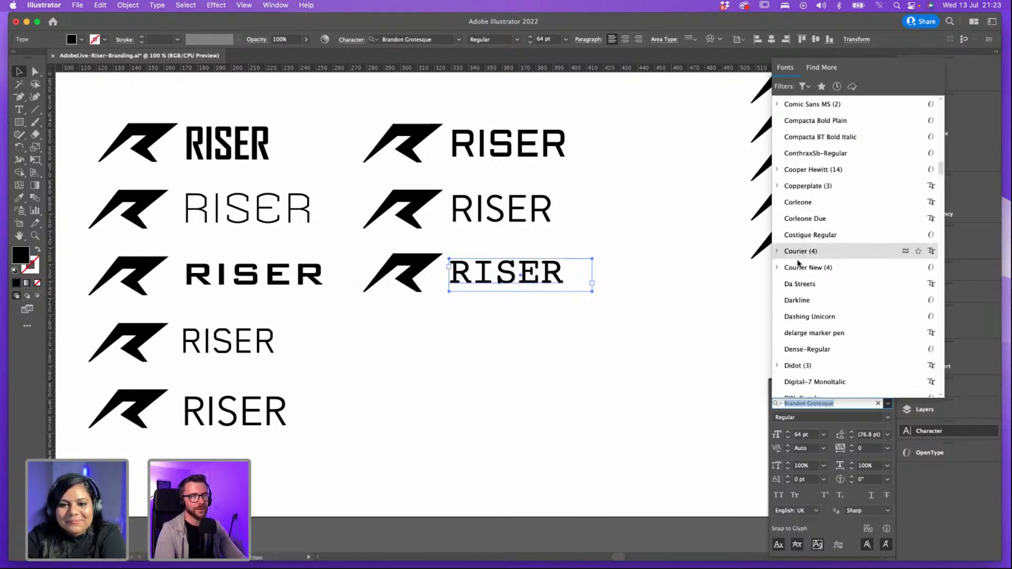
scroll(794, 362, down, 6)
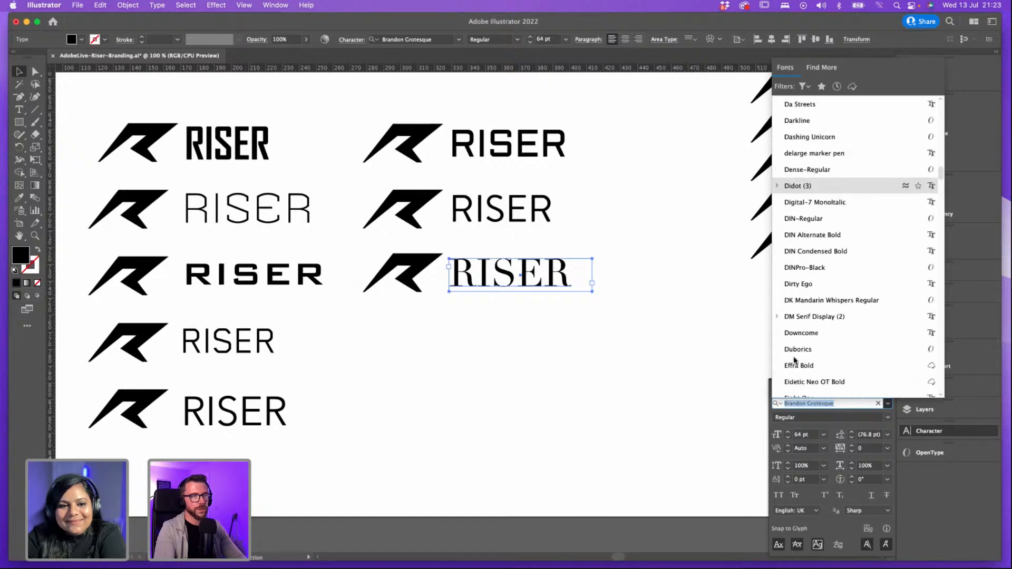
click(808, 235)
click(650, 307)
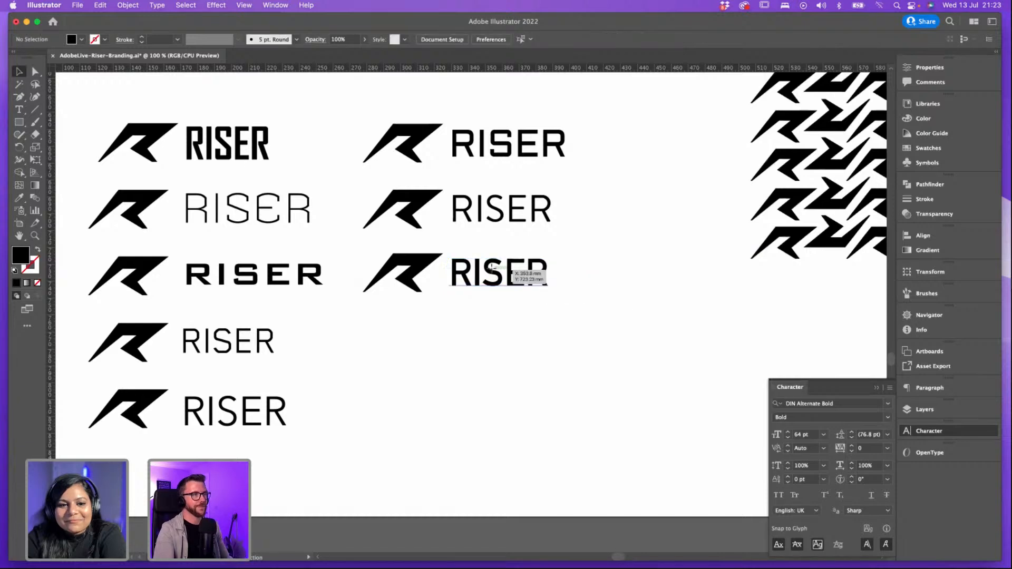
Step: Duplicate the second column's third lockup, logo mark and wordmark together, directly below as a fourth row
click(520, 274)
shift+click(425, 269)
drag(424, 269, 425, 333)
click(661, 272)
Step: Set the font of the second column's fourth RISER wordmark to Montserrat Bold
click(538, 337)
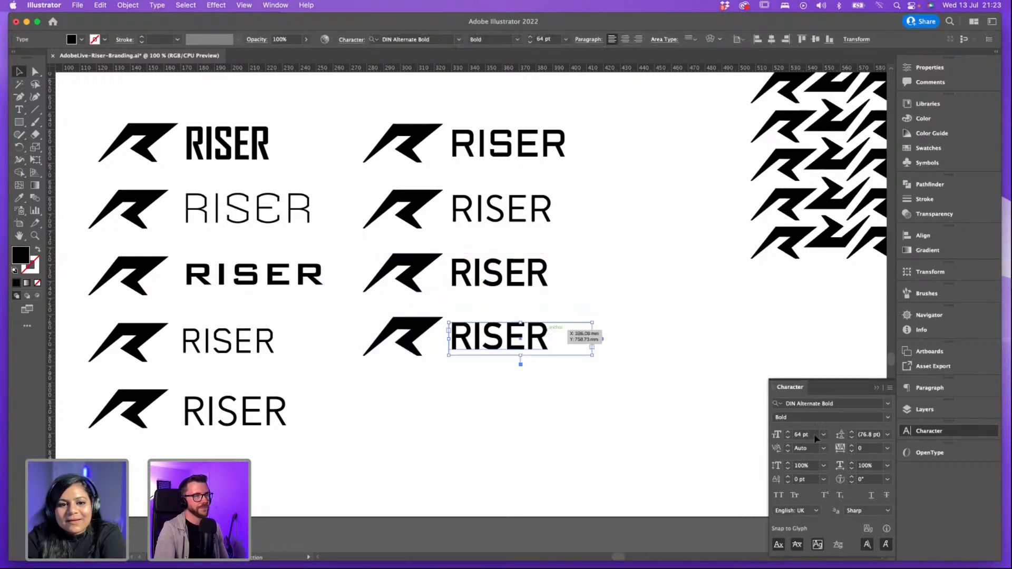
click(888, 408)
scroll(842, 340, down, 15)
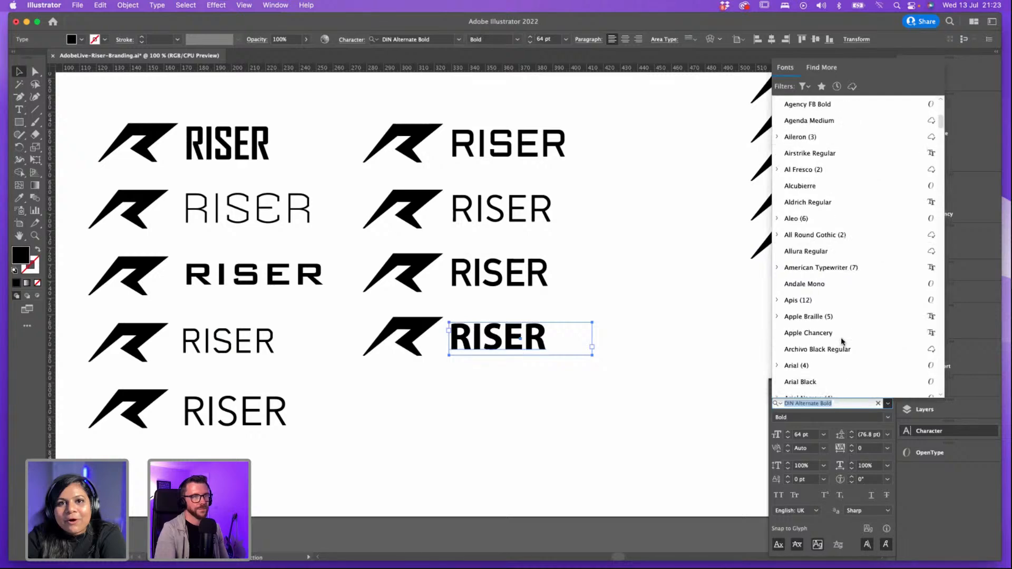
scroll(841, 341, down, 20)
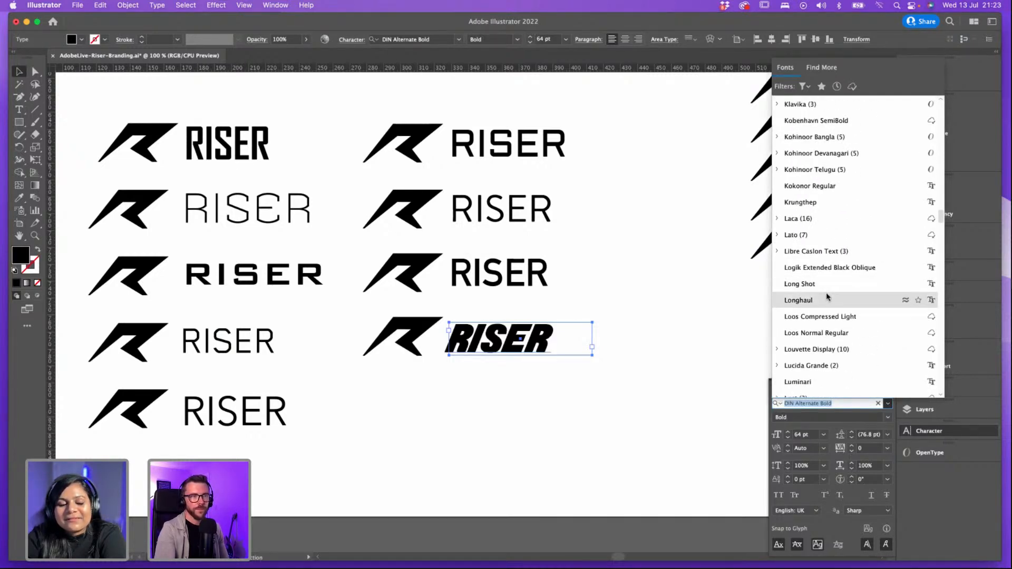
scroll(829, 295, down, 5)
scroll(828, 297, up, 5)
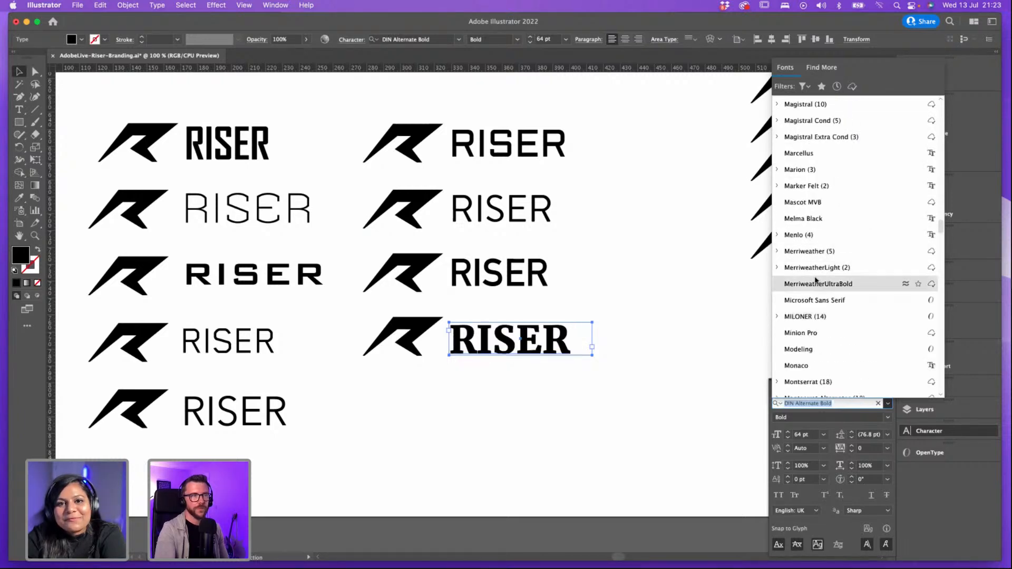
scroll(818, 291, down, 3)
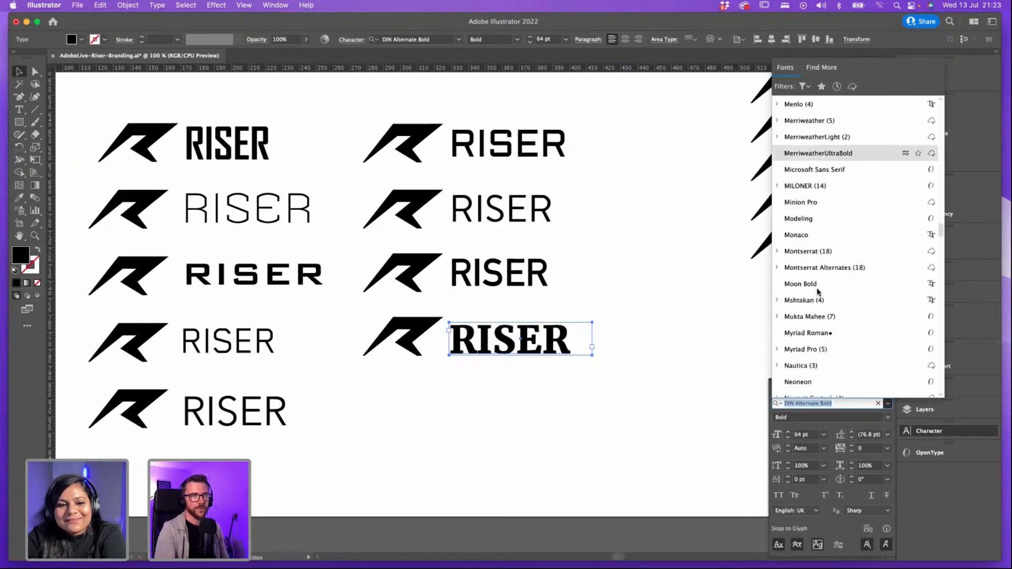
click(808, 251)
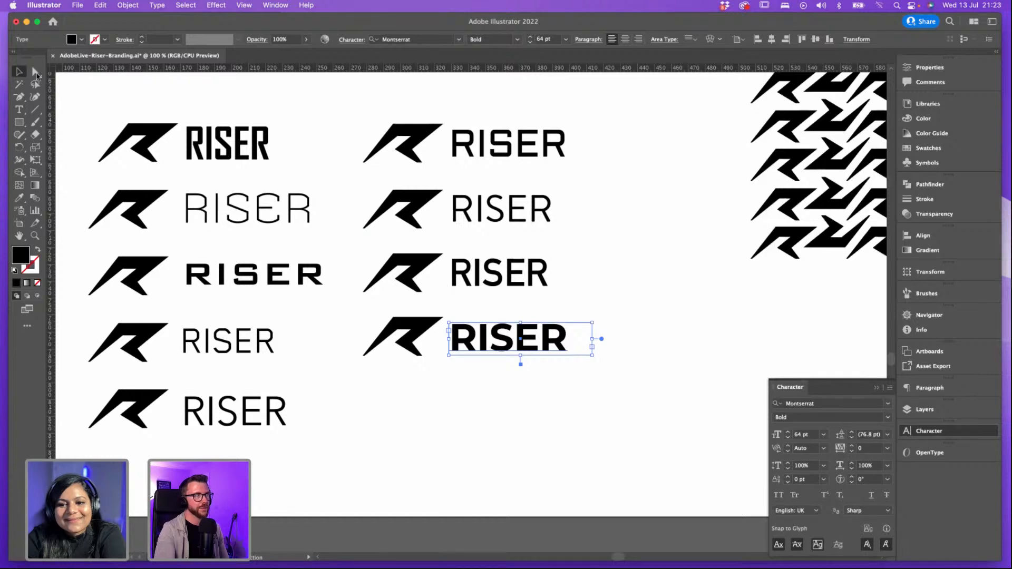
Step: Set the tracking of the second column's fourth RISER wordmark to 75 and its font weight to Medium
click(560, 292)
click(535, 331)
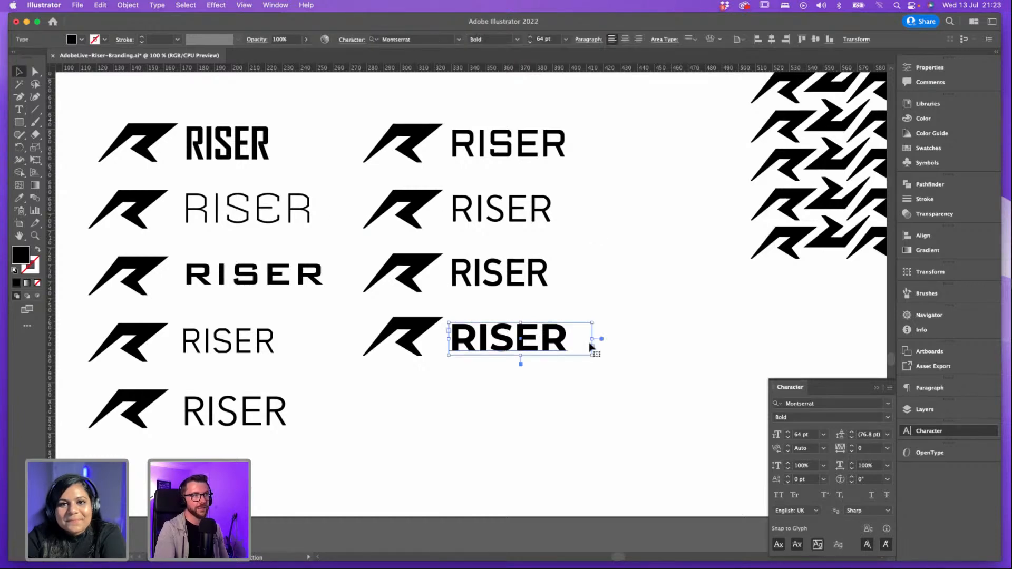
click(887, 449)
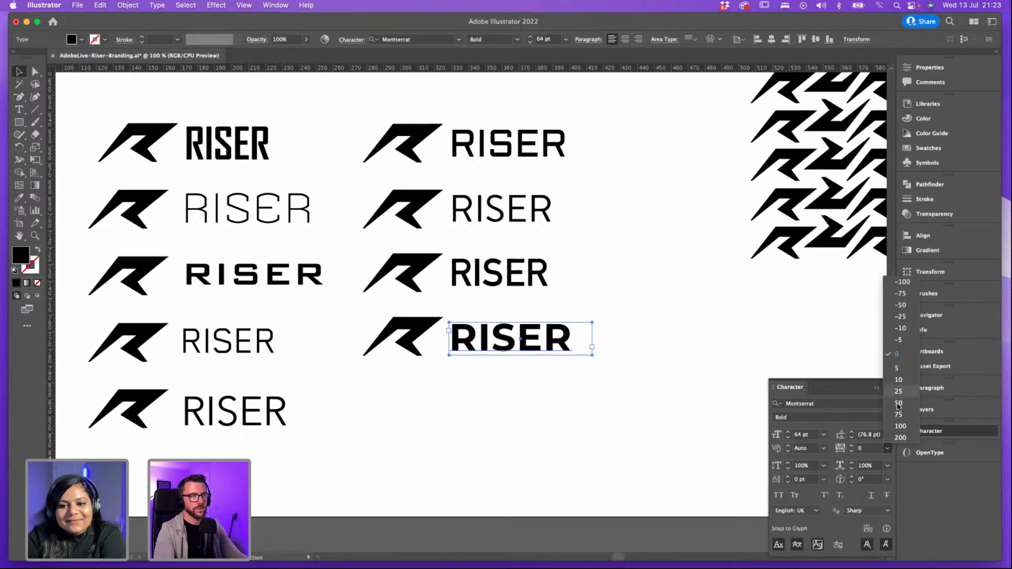
click(899, 415)
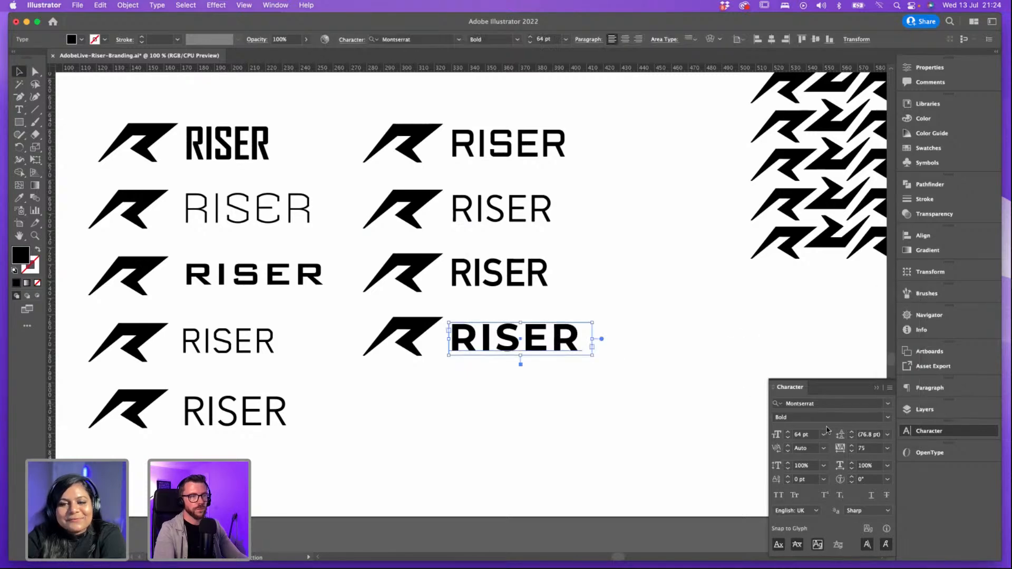
click(887, 420)
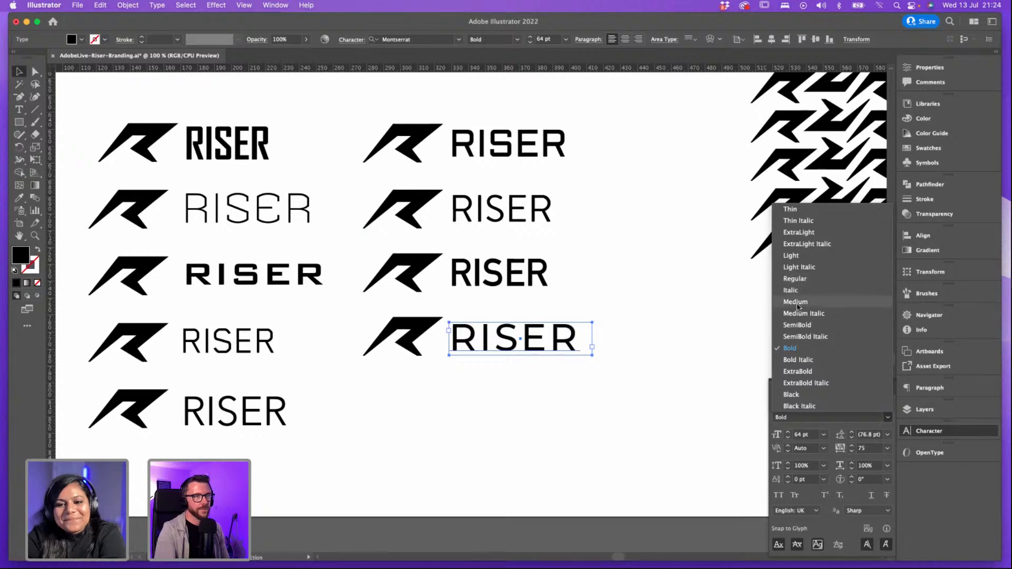
key(Return)
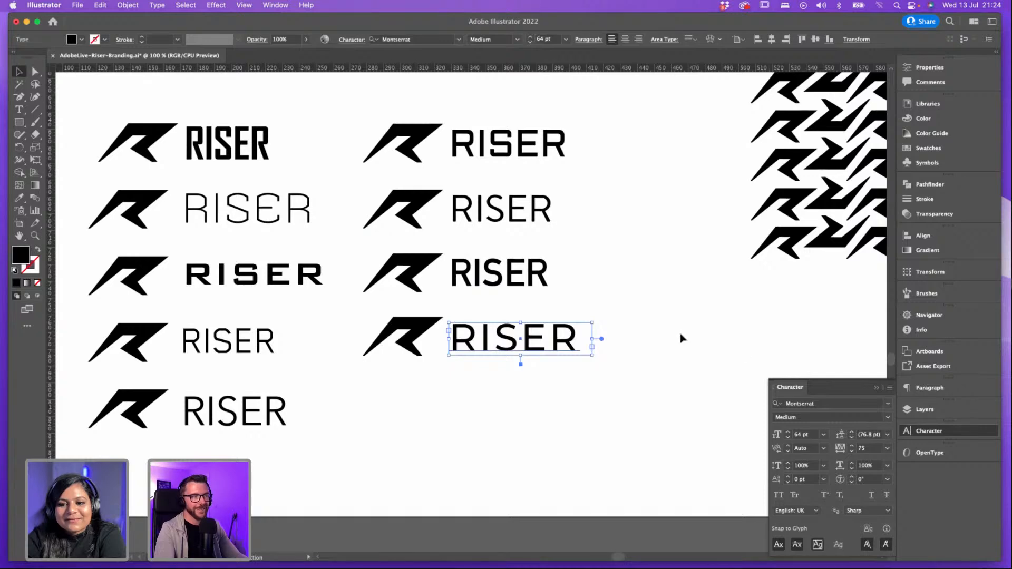
Step: Move the second column's fourth RISER wordmark slightly closer to its logo mark and deselect it
click(600, 340)
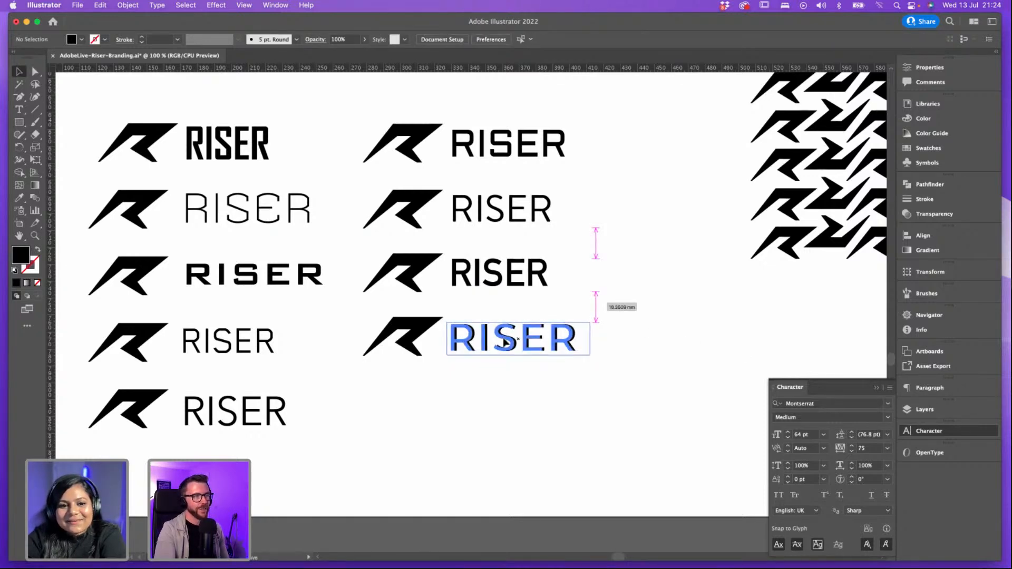
click(505, 342)
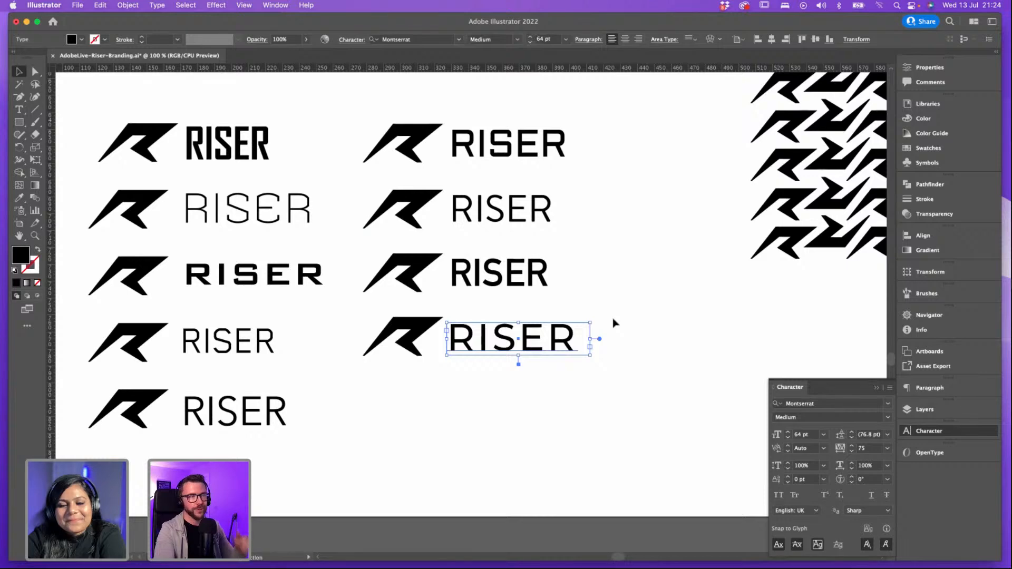
click(656, 317)
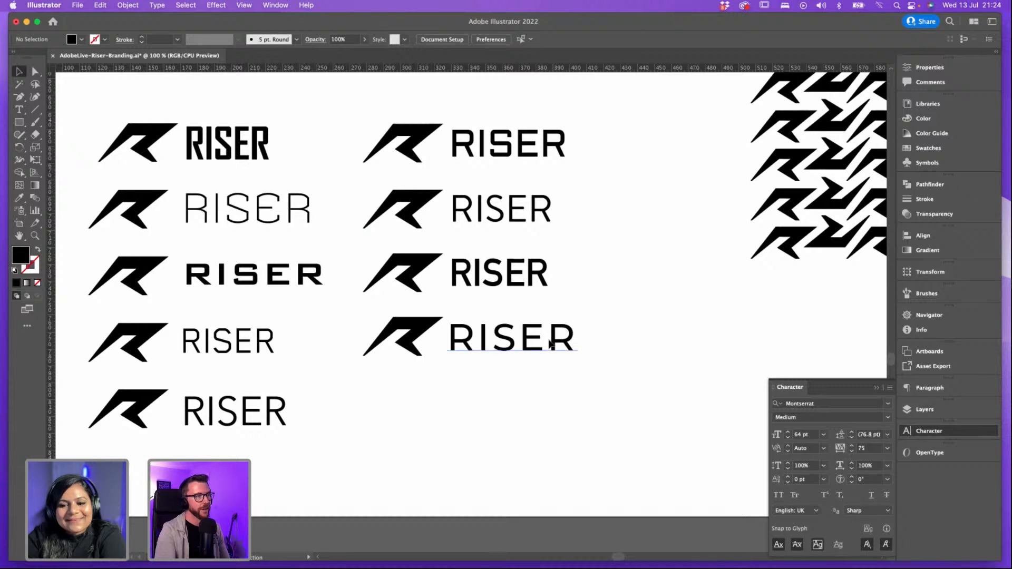
click(557, 340)
scroll(615, 336, down, 1)
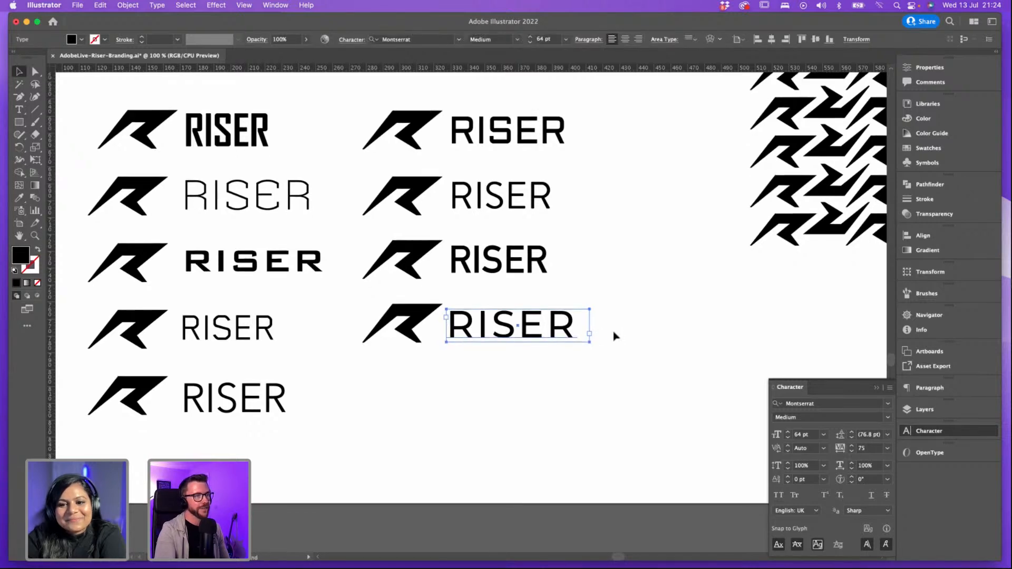
click(720, 357)
click(567, 331)
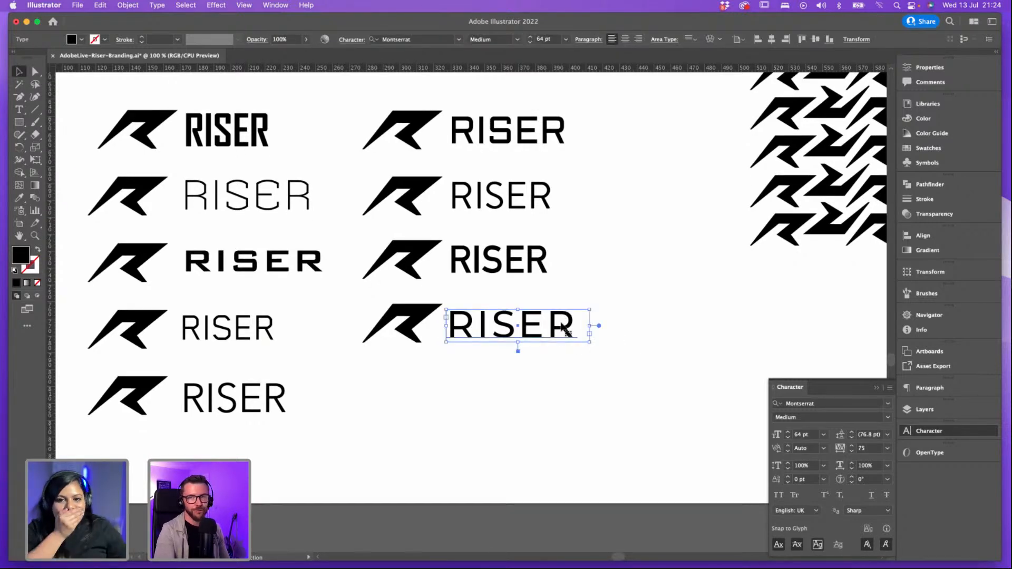
click(611, 316)
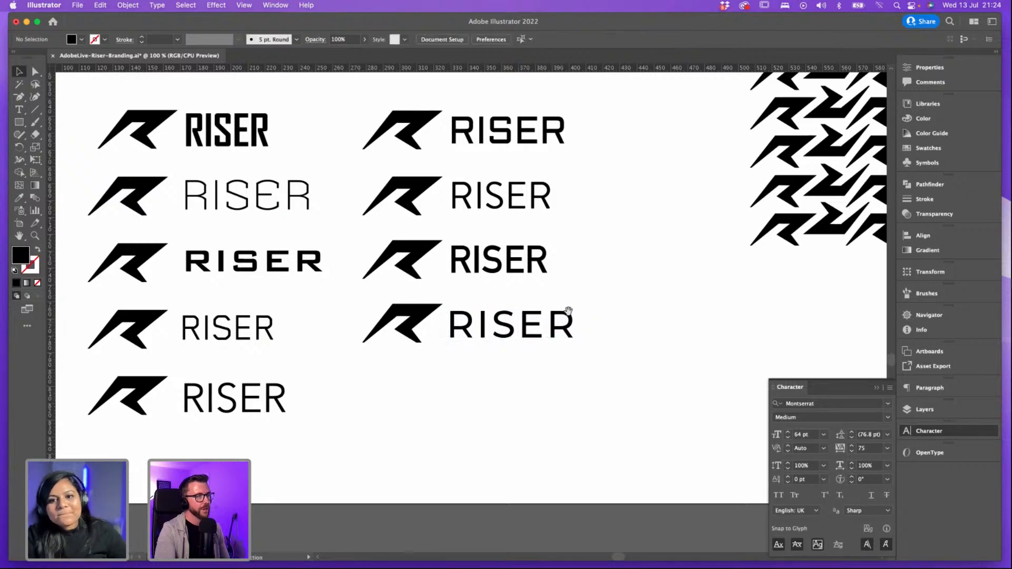
scroll(569, 317, up, 1)
click(595, 330)
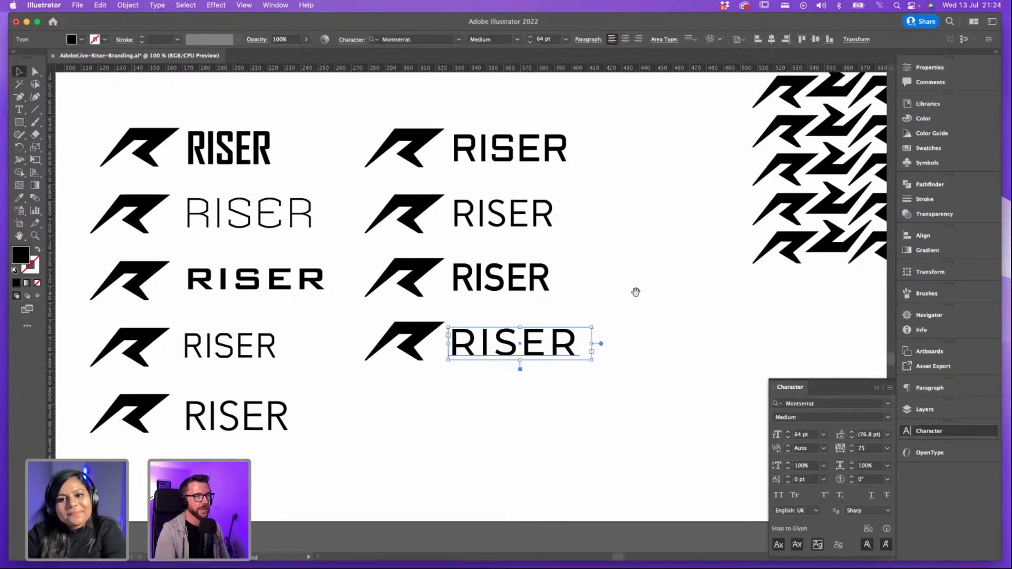
scroll(606, 316, up, 1)
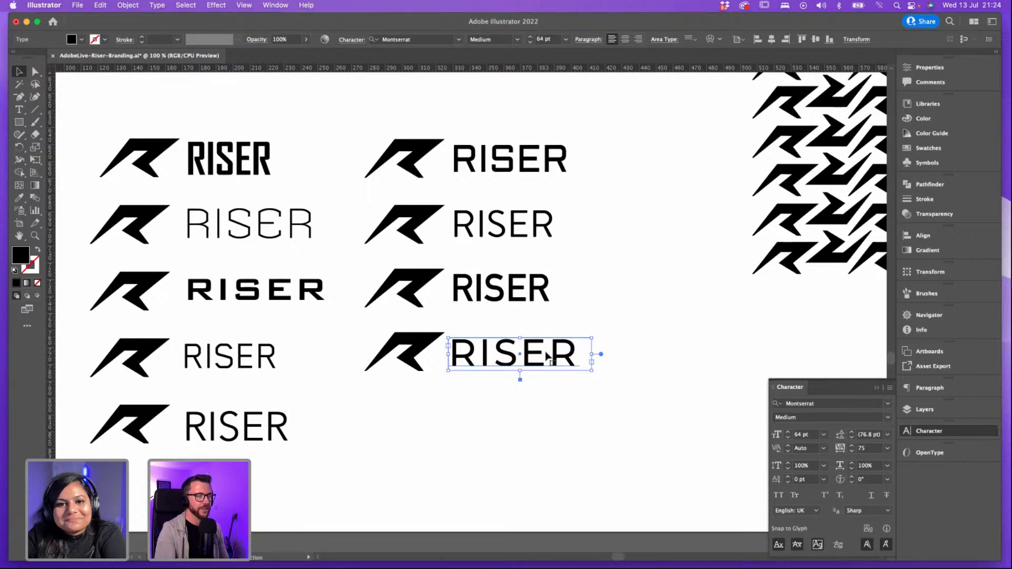
click(587, 324)
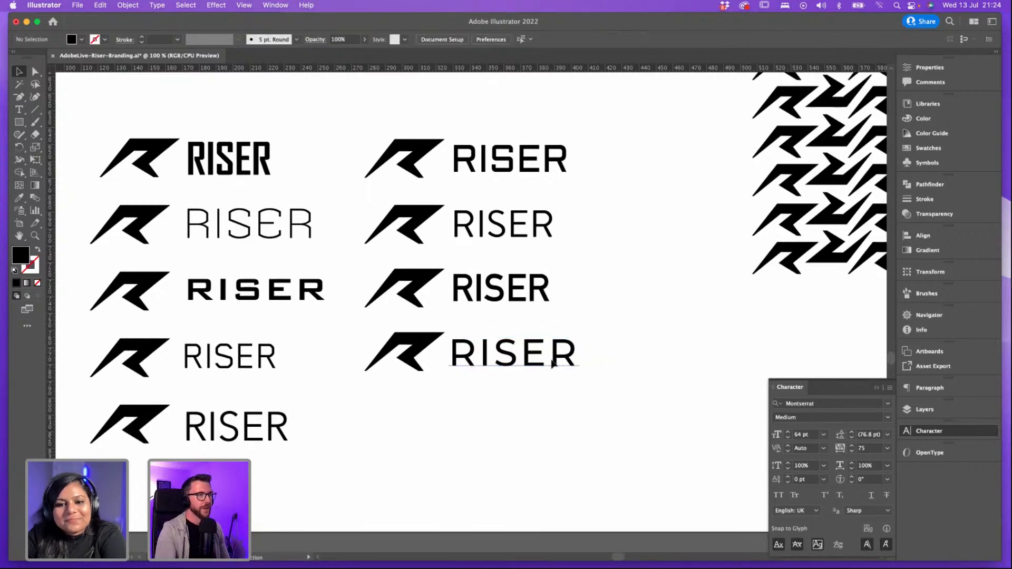
click(552, 360)
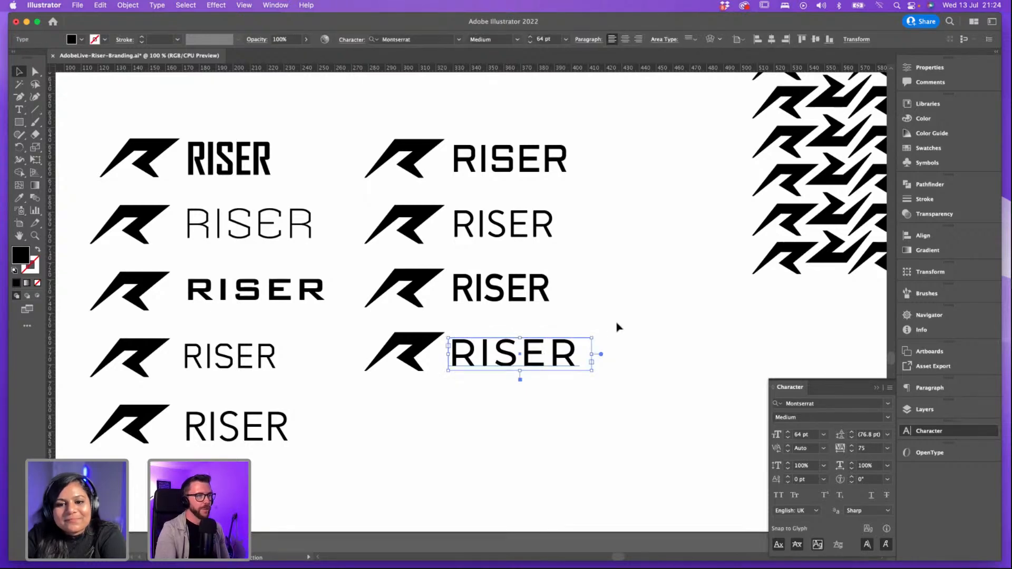
click(596, 356)
click(572, 358)
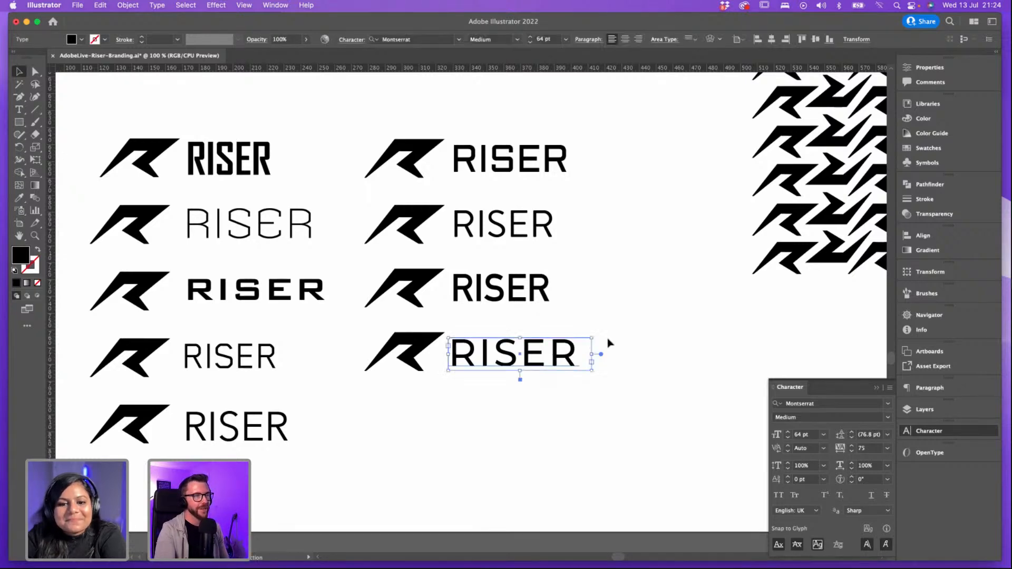
click(612, 348)
scroll(568, 338, down, 1)
Step: Set the tracking of the second column's fourth RISER wordmark to 5 and deselect it
click(568, 338)
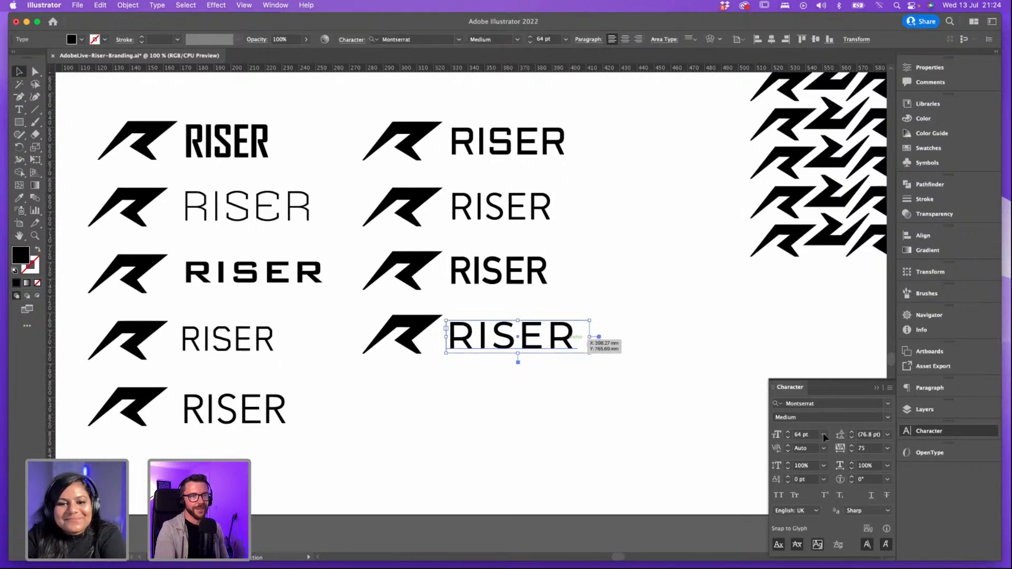
click(888, 449)
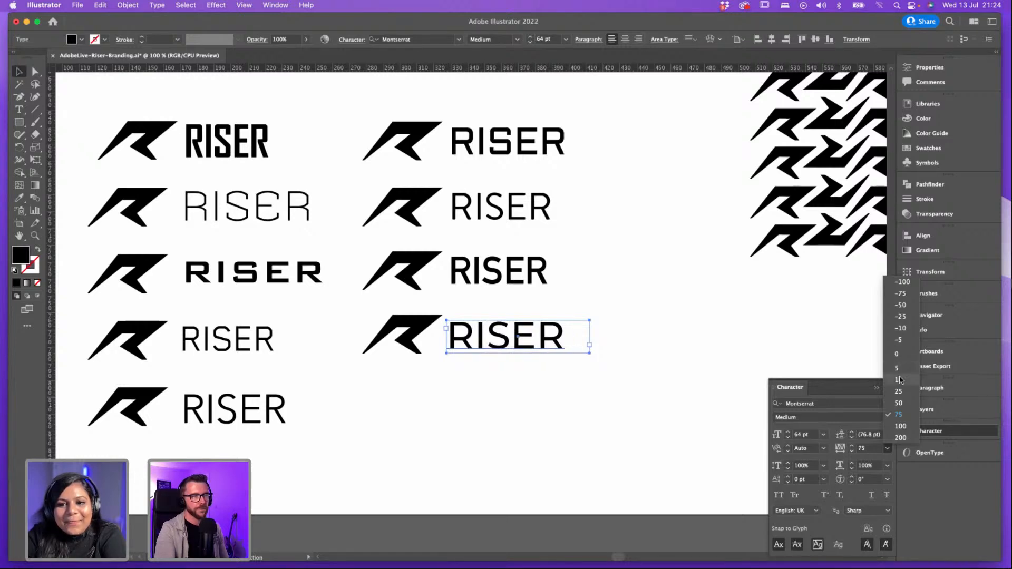
click(898, 368)
click(771, 338)
scroll(564, 290, up, 2)
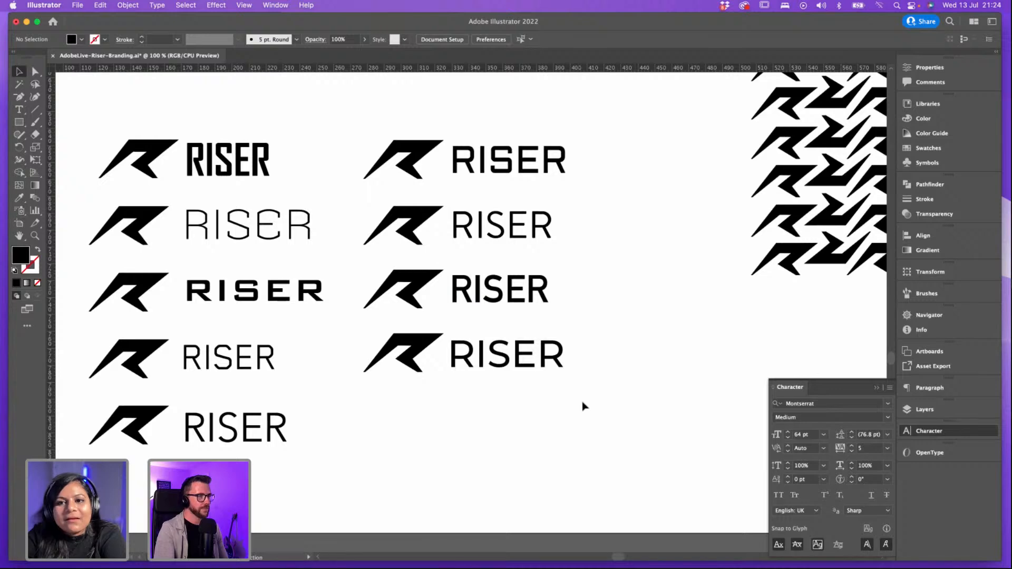
scroll(607, 357, down, 2)
scroll(624, 335, up, 2)
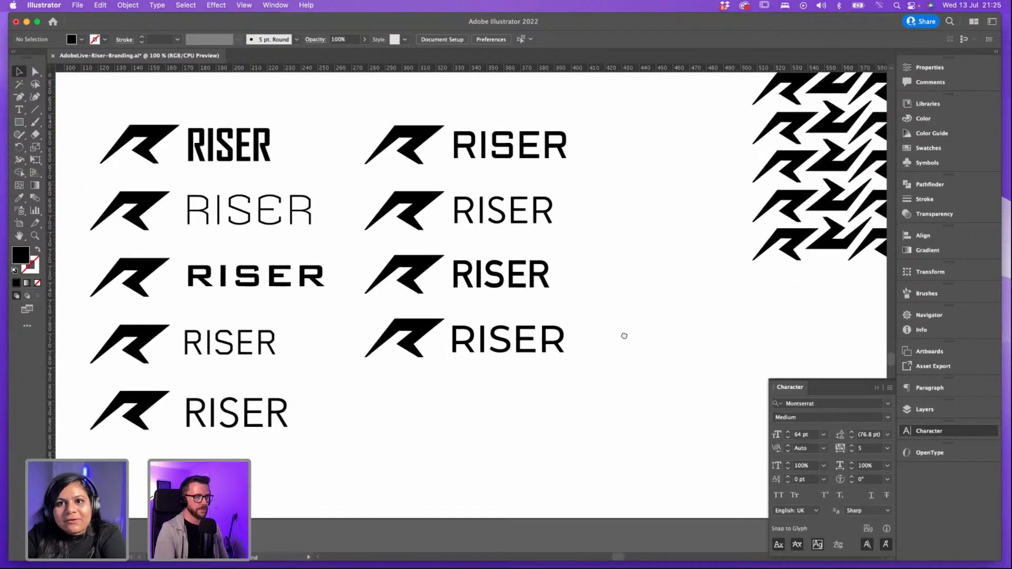
scroll(600, 339, right, 2)
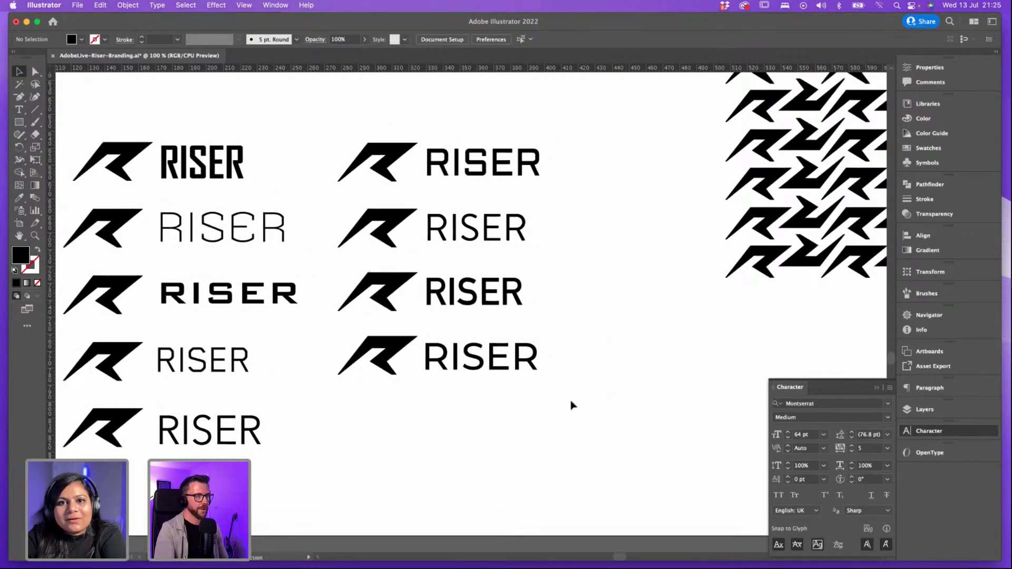
click(454, 353)
drag(535, 395, 396, 389)
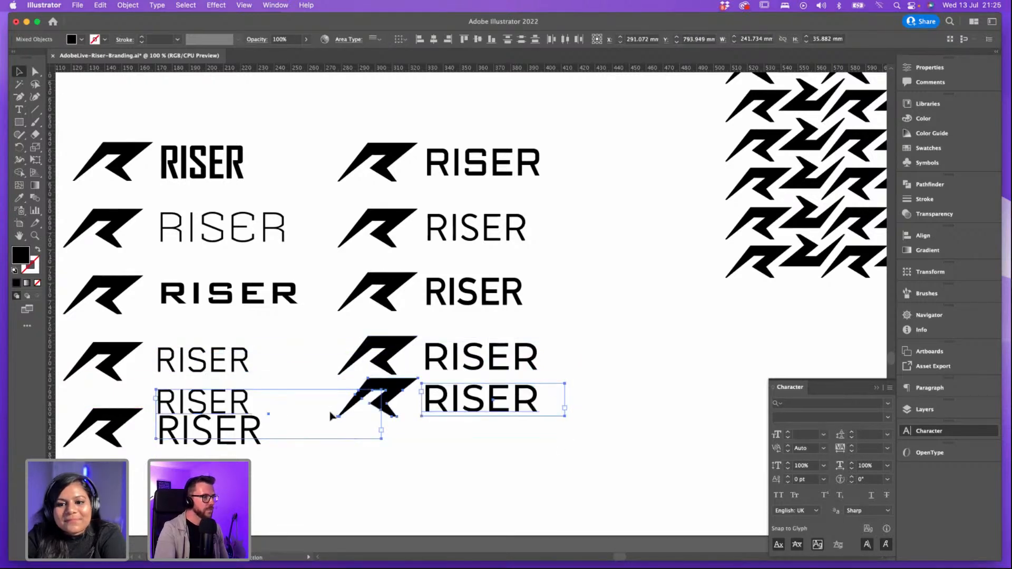
key(super+z)
click(332, 415)
Step: Narrow the text frame of the first column's fourth RISER wordmark so it clears the second column's logo mark
click(295, 371)
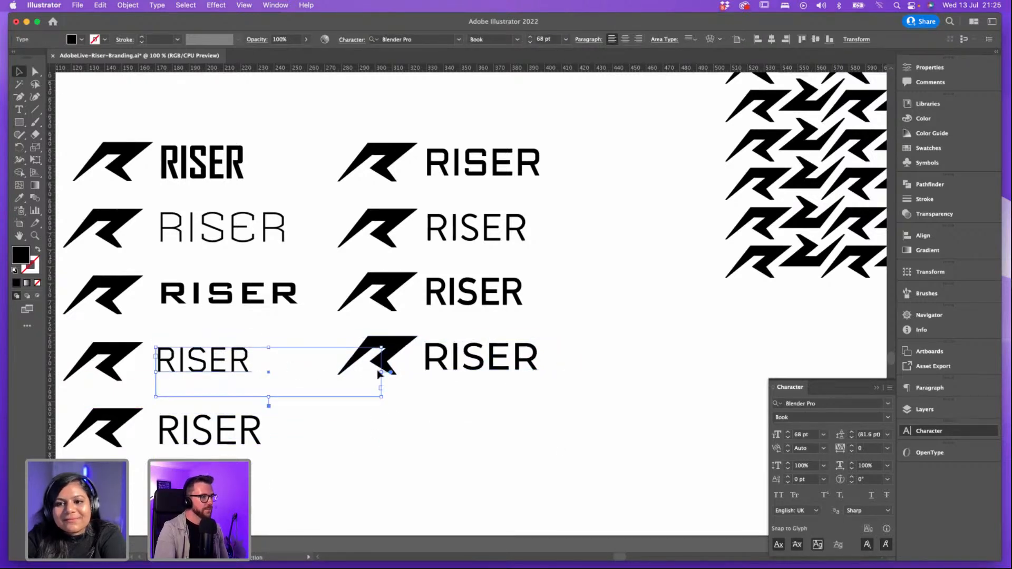
click(382, 376)
click(384, 372)
click(329, 378)
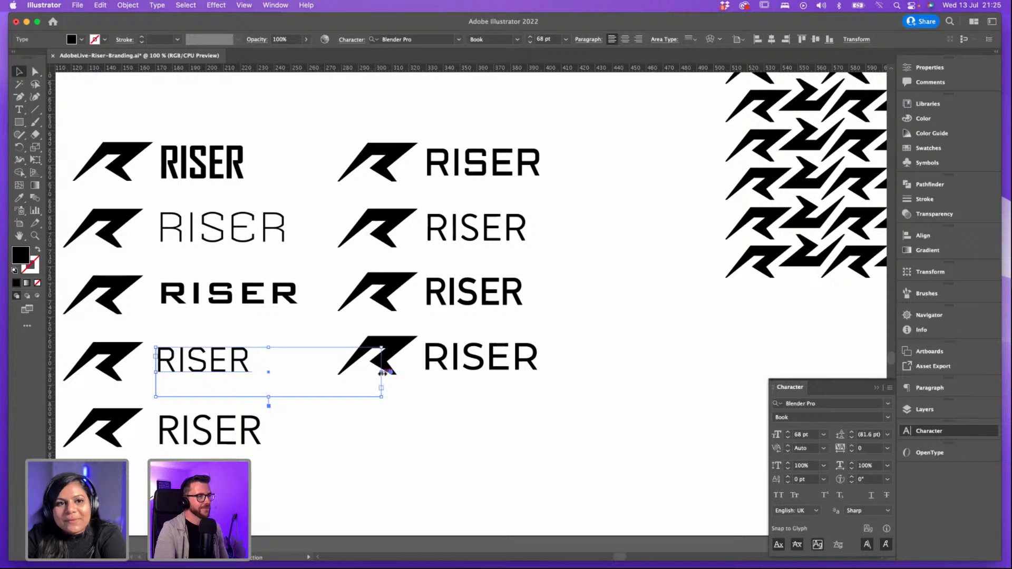
drag(383, 373, 283, 371)
Step: Duplicate the second column's fourth lockup, logo mark and wordmark together, directly below as a fifth row
drag(558, 409, 390, 417)
click(671, 365)
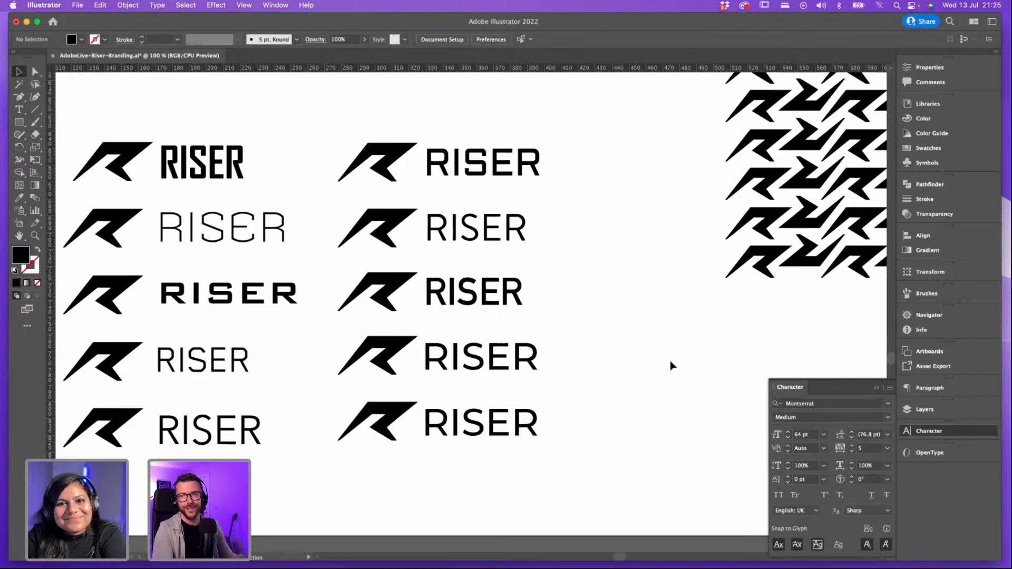
scroll(601, 359, down, 3)
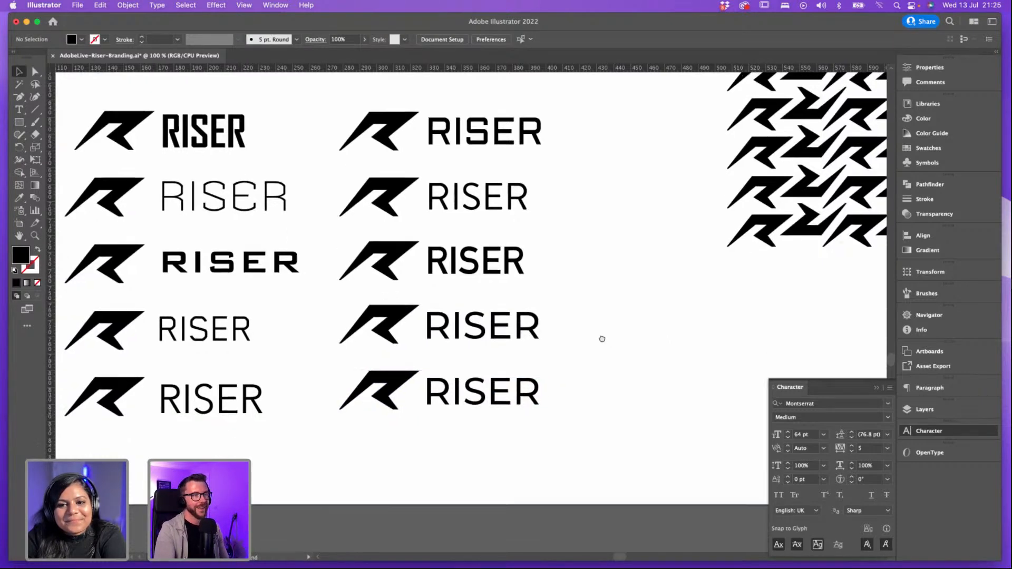
Step: Set the font of the second column's fifth RISER wordmark to Unnamed Regular
click(485, 388)
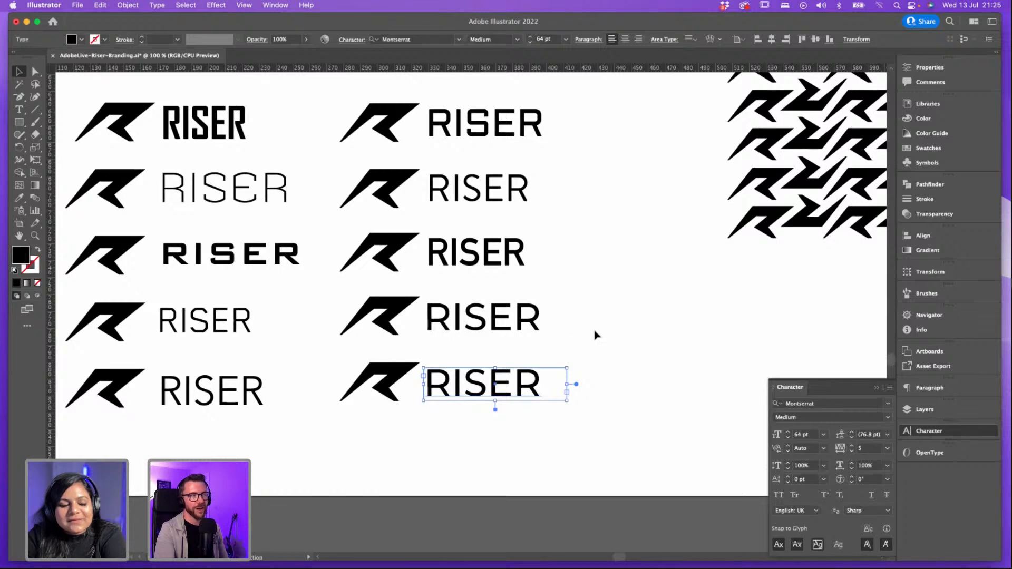
scroll(594, 322, down, 1)
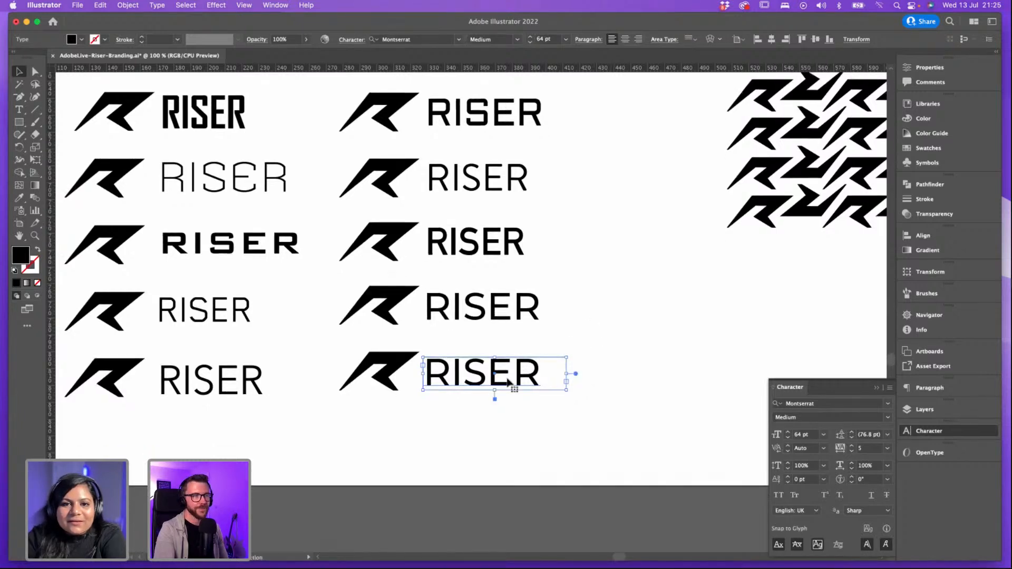
click(889, 404)
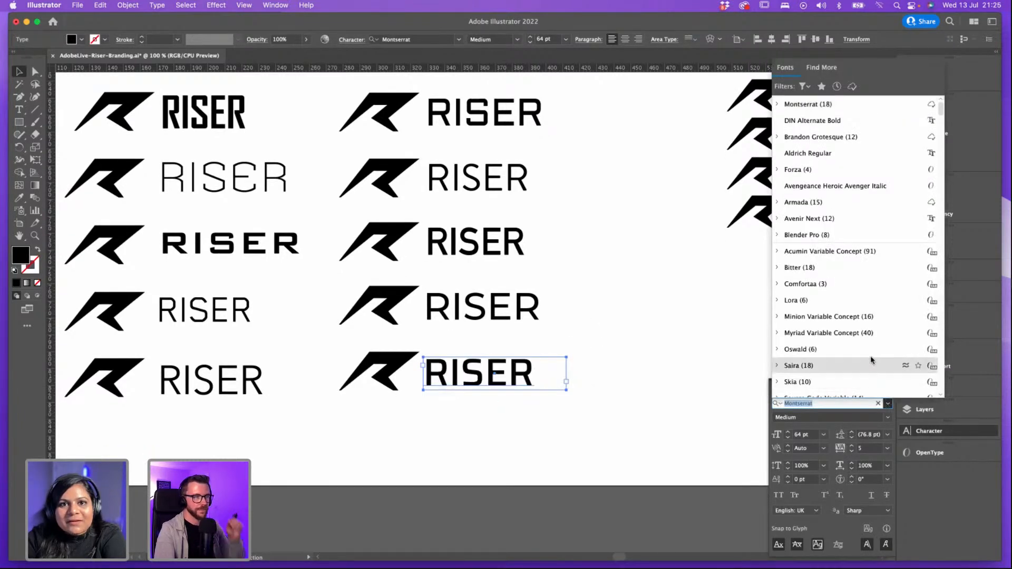
scroll(856, 335, down, 8)
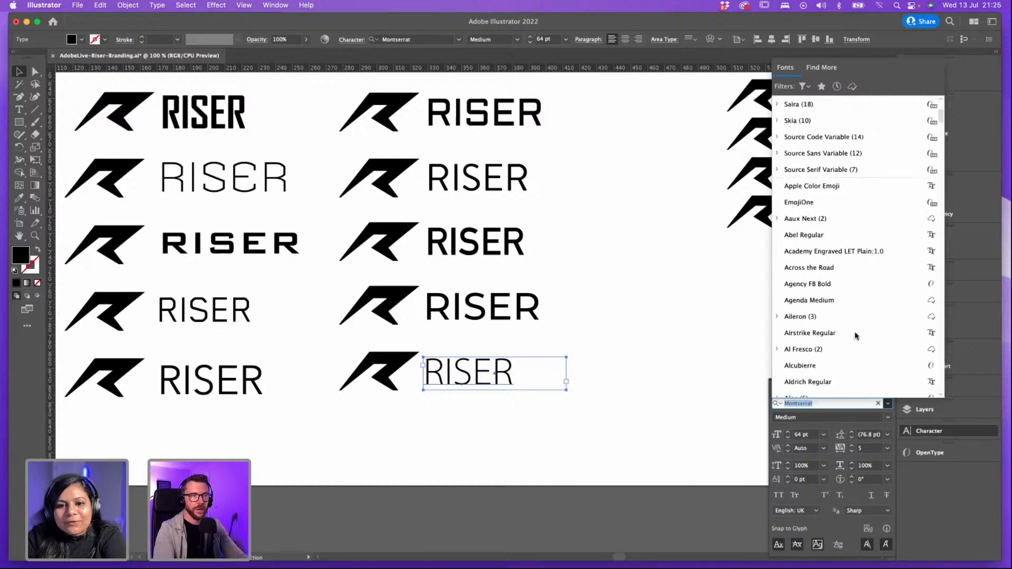
scroll(856, 335, down, 15)
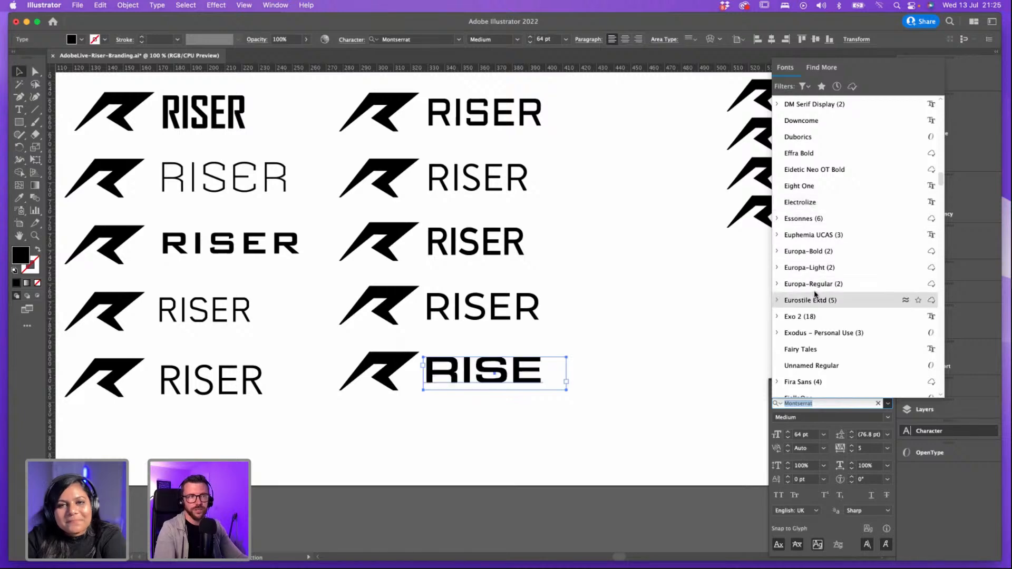
scroll(820, 298, down, 1)
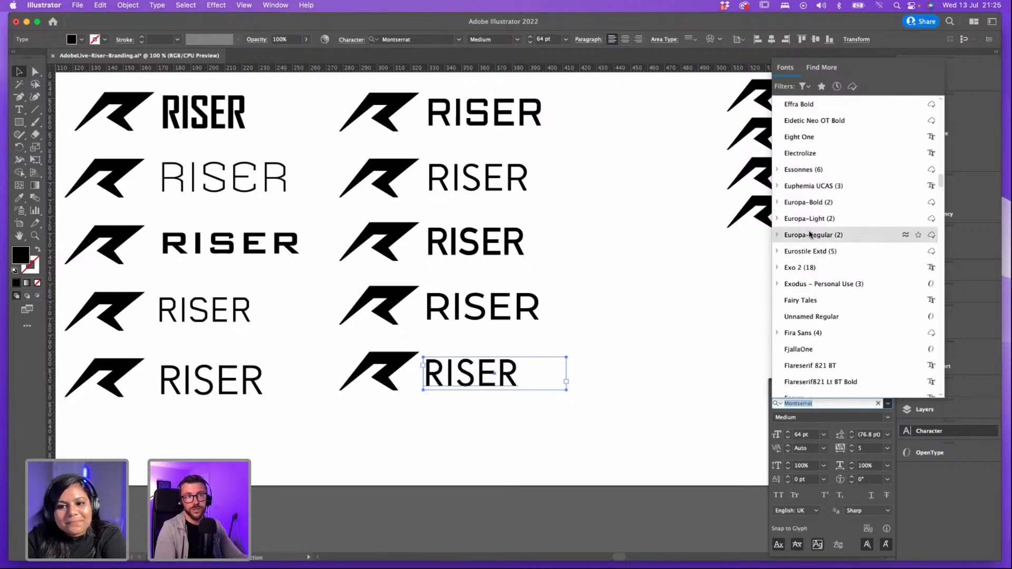
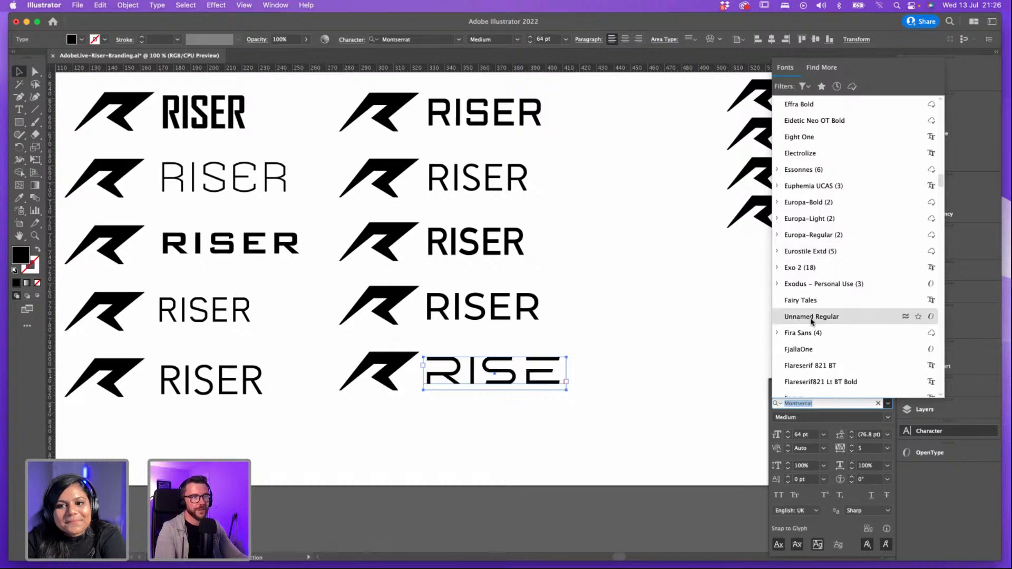
scroll(791, 317, down, 3)
click(796, 221)
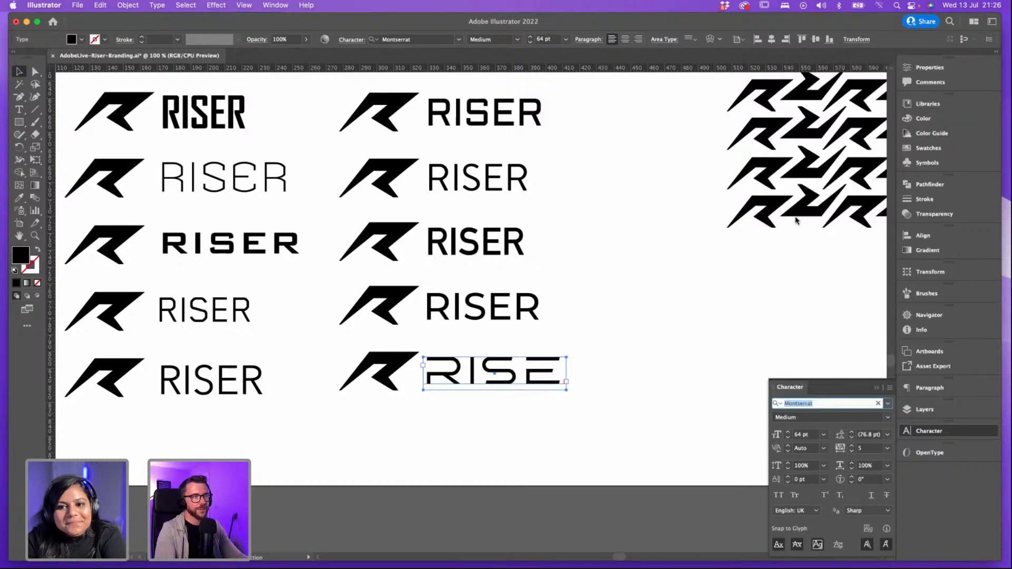
Step: Widen the text frame of the second column's fifth wordmark so all of RISER fits, and deselect it
click(538, 376)
click(523, 376)
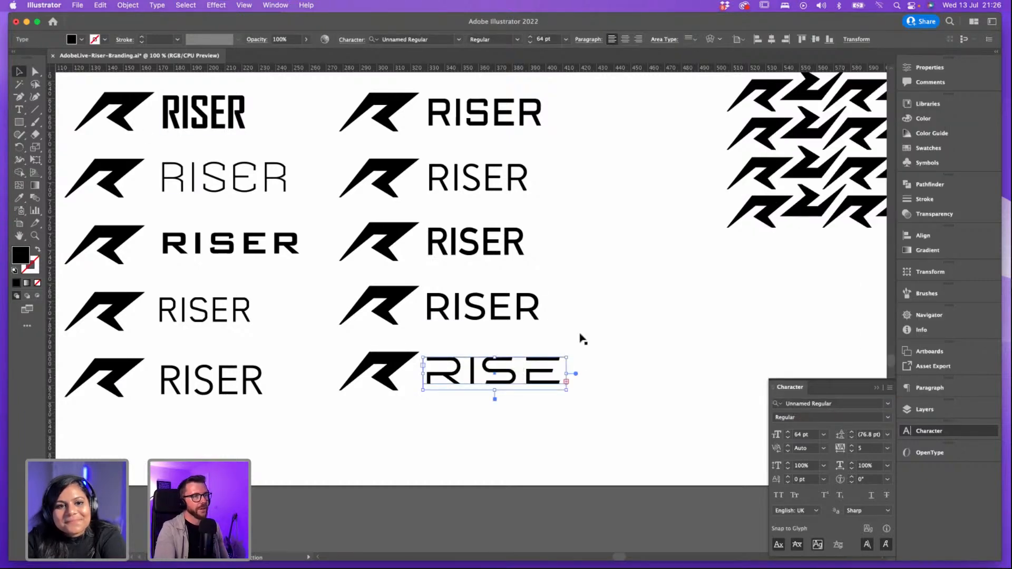
drag(568, 374, 627, 372)
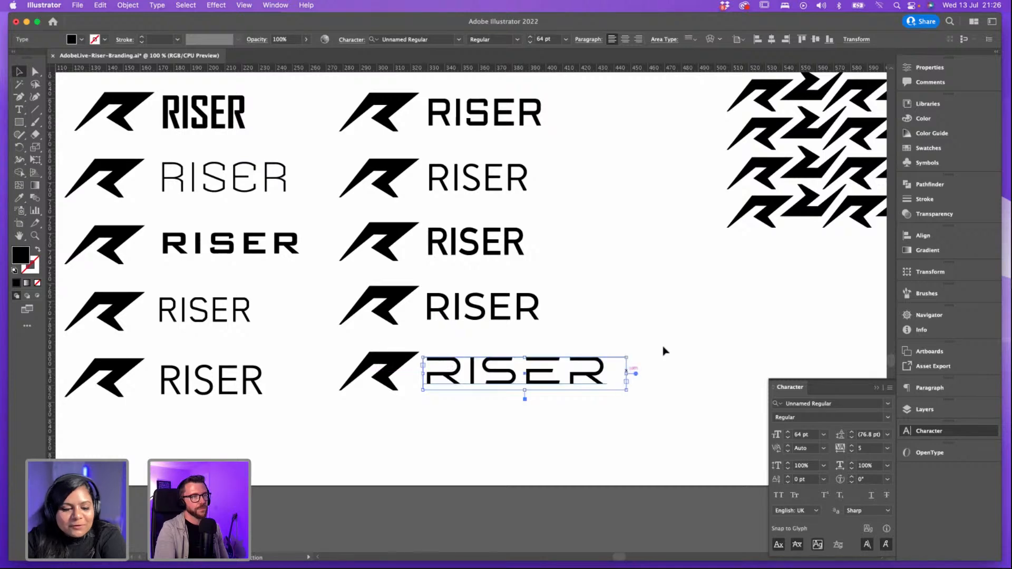
click(664, 349)
Step: Reduce the font size of the second column's fifth RISER wordmark to 53 pt
drag(637, 308, 643, 321)
click(597, 397)
click(788, 438)
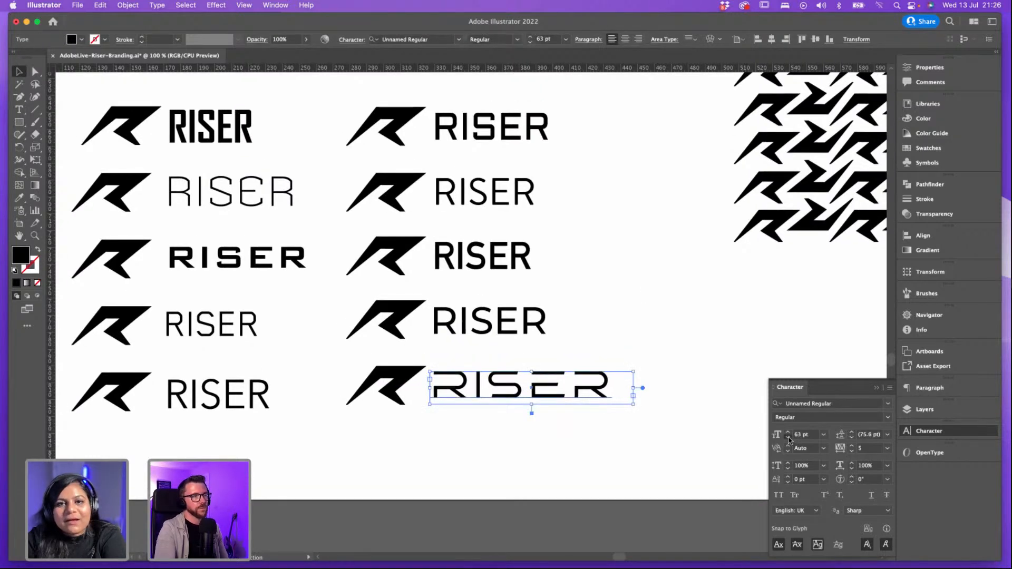
click(788, 438)
click(788, 438)
click(661, 286)
drag(615, 293, 620, 311)
click(571, 402)
Step: Scale the second column's fifth logo mark down slightly about its centre and nudge its wordmark slightly right
click(398, 394)
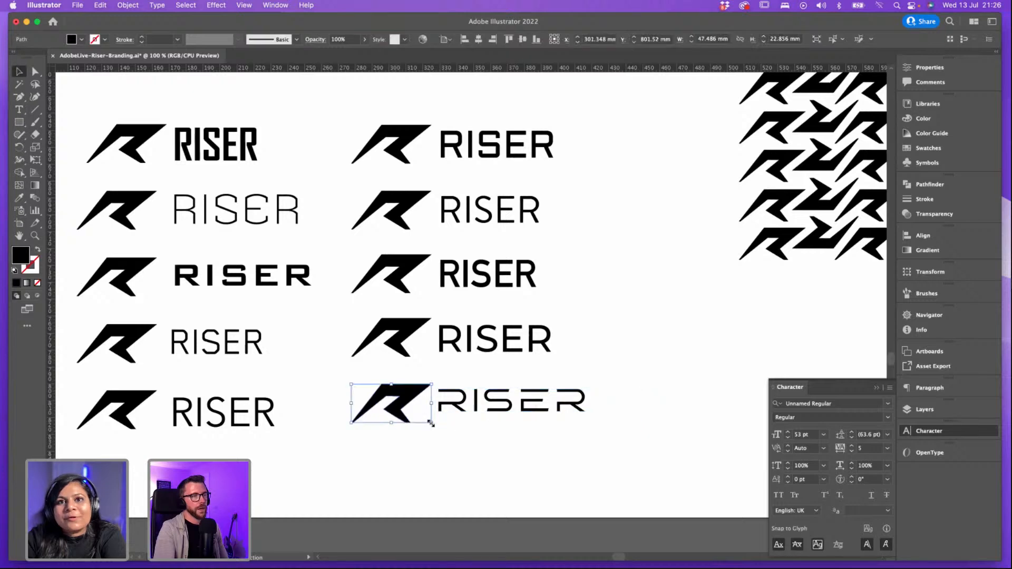
drag(430, 422, 495, 390)
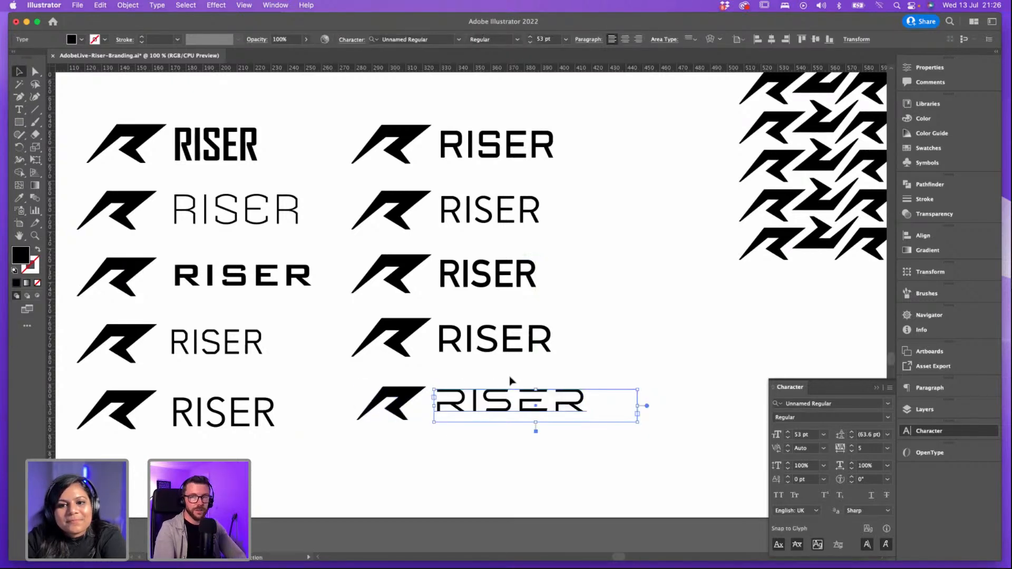
key(Right)
click(632, 343)
Step: Narrow the text frame of the second column's fifth RISER wordmark to fit its letters and deselect it
click(537, 405)
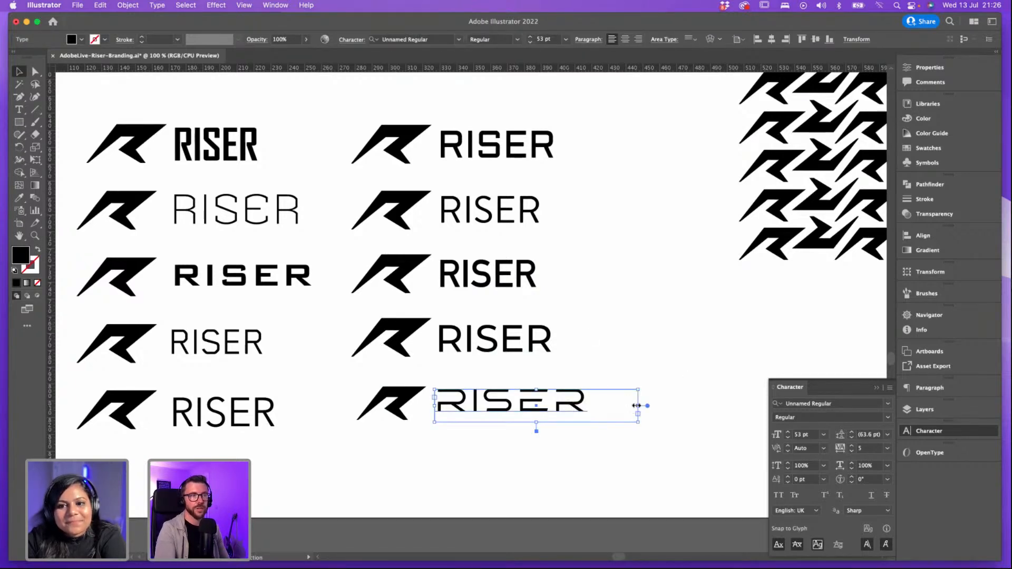
drag(638, 406, 595, 404)
click(615, 364)
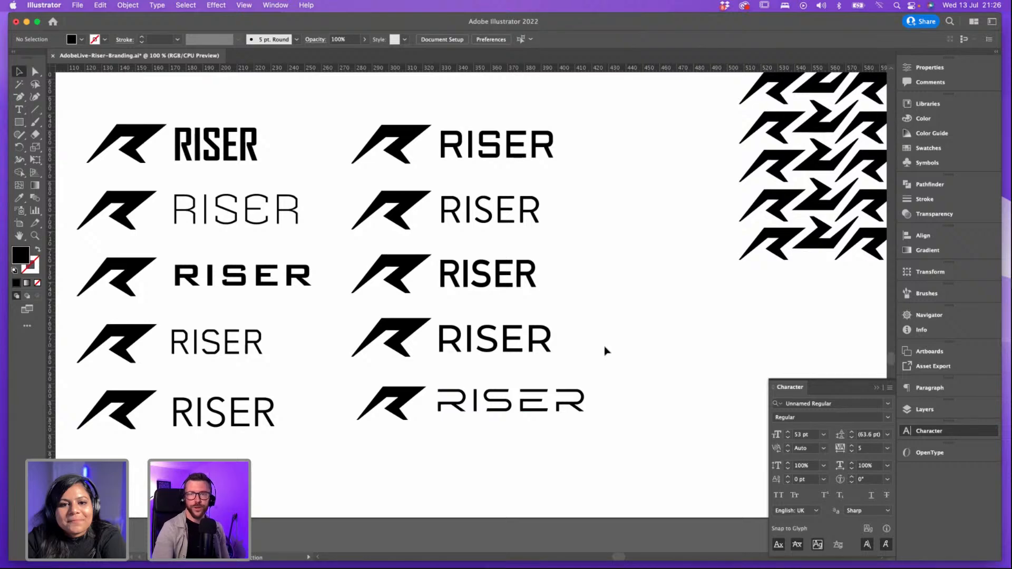
Step: Examine the second column's fourth lockup up close, then compare it with the other lockups in both columns
key(super+equal)
scroll(599, 339, down, 1)
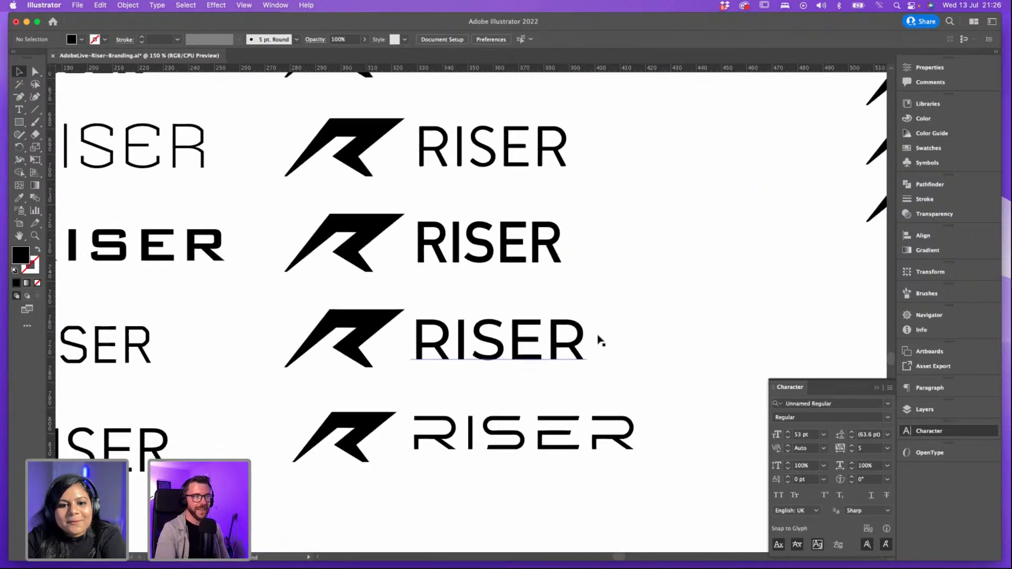
click(564, 348)
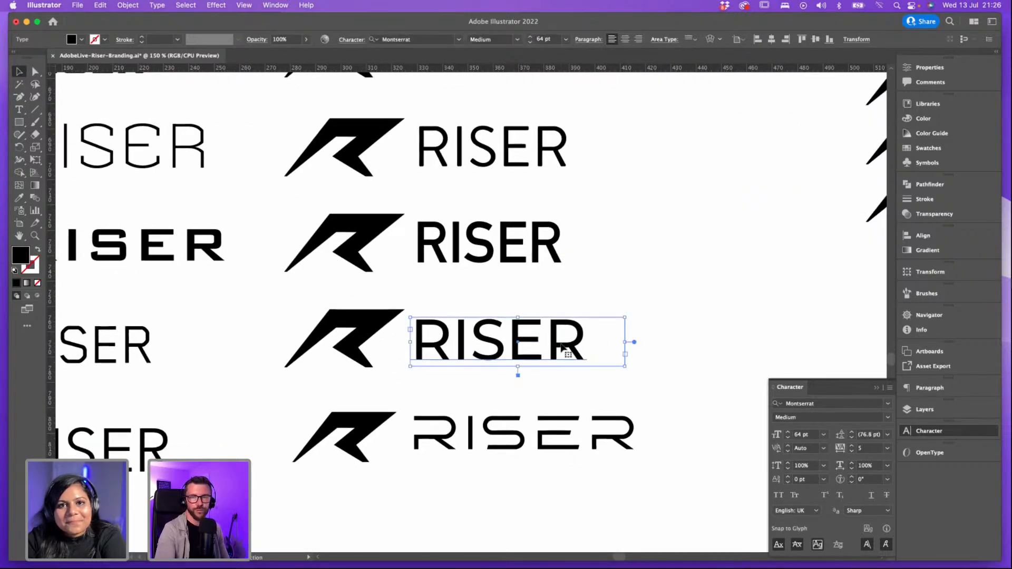
shift+click(390, 323)
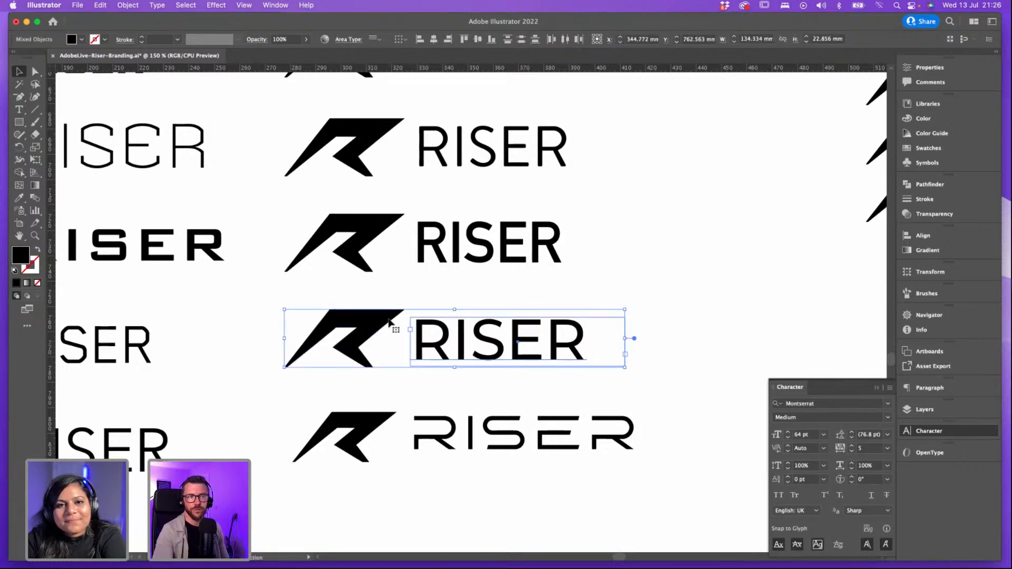
click(592, 311)
click(566, 341)
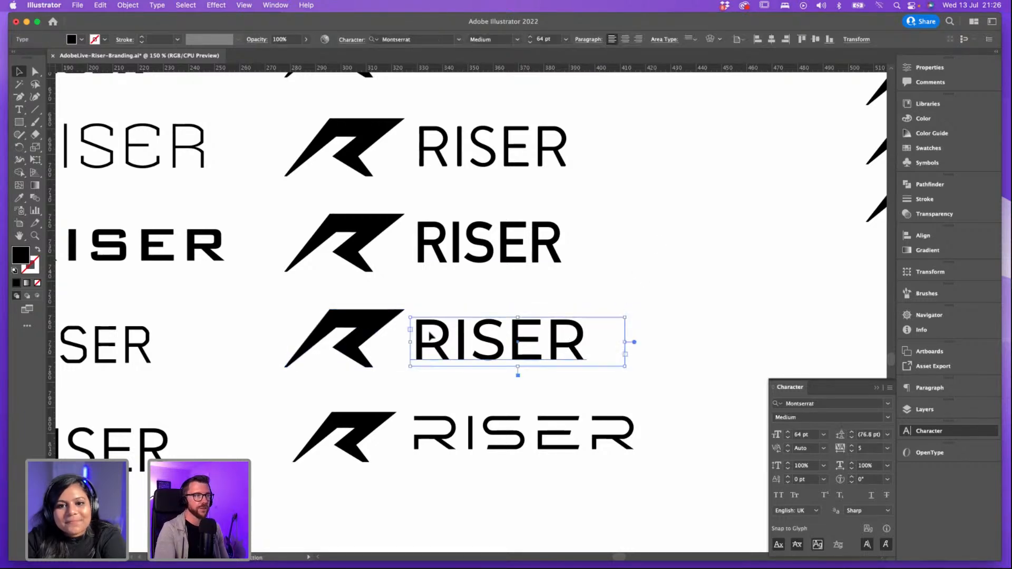
click(388, 323)
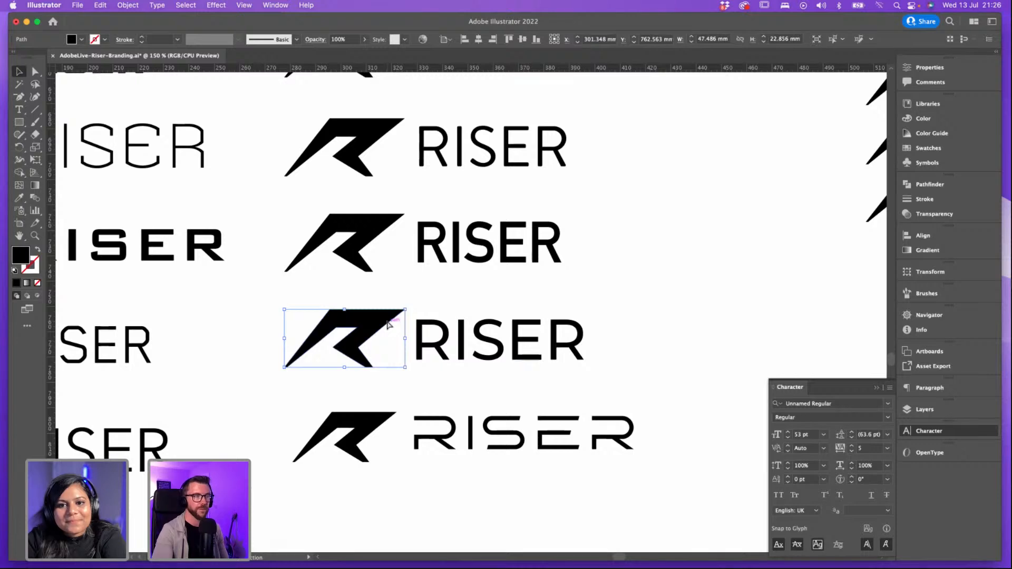
key(super+minus)
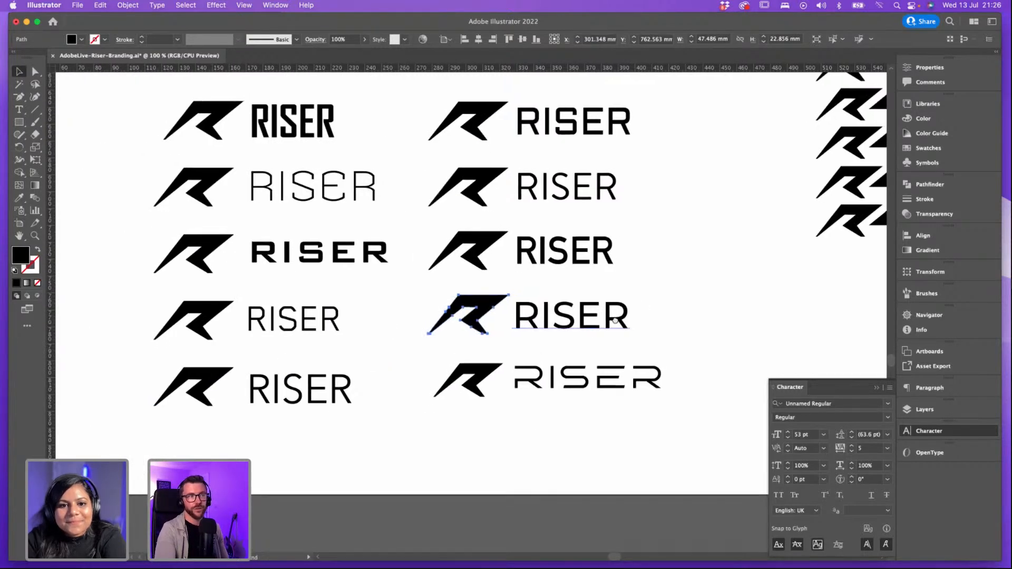
scroll(615, 320, right, 2)
scroll(615, 320, up, 1)
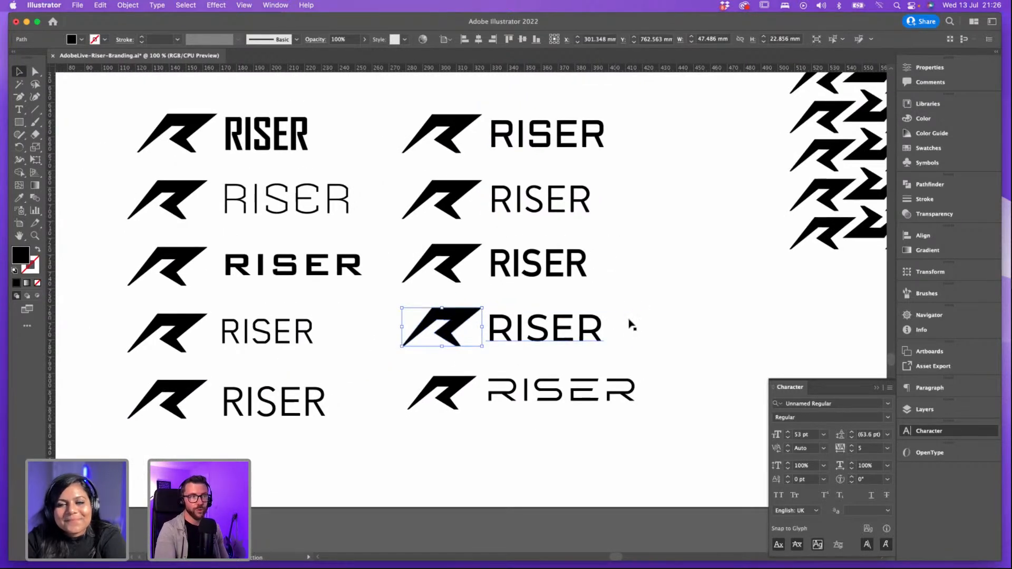
click(628, 325)
click(679, 322)
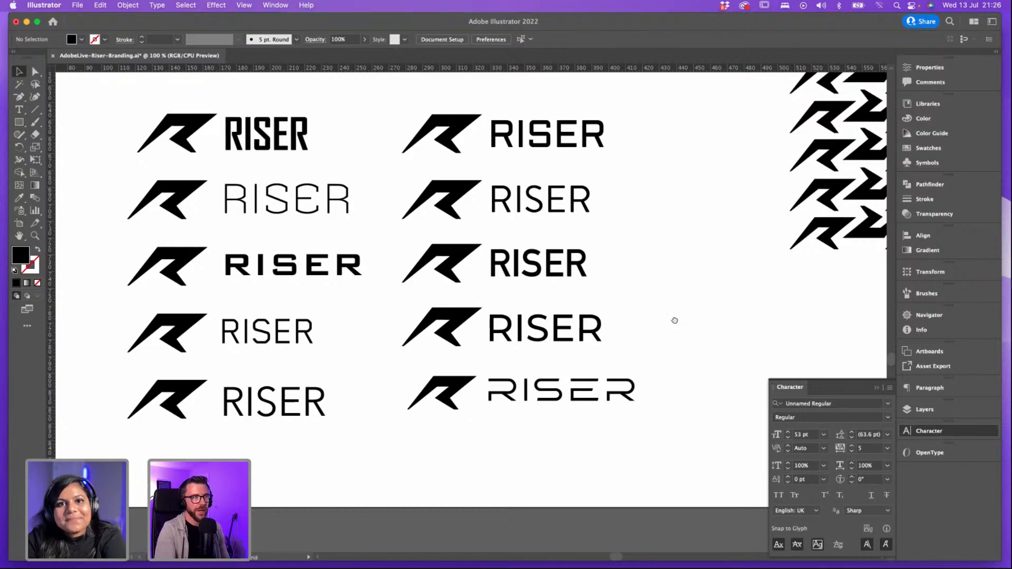
scroll(674, 319, right, 2)
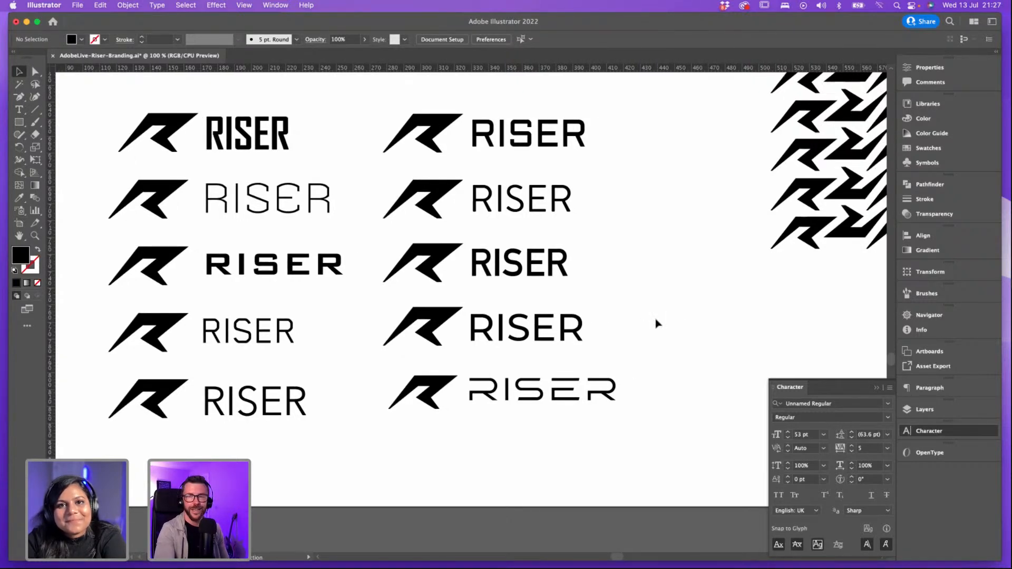
scroll(624, 319, right, 2)
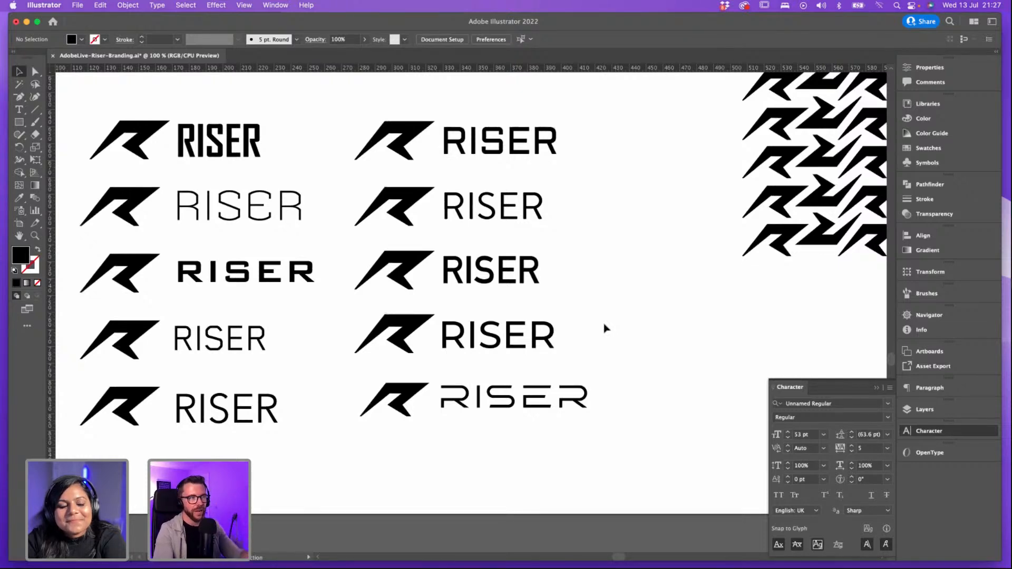
Step: Duplicate the second column's fourth lockup, logo mark and wordmark together, into the empty space to its right and deselect it
drag(617, 317, 580, 339)
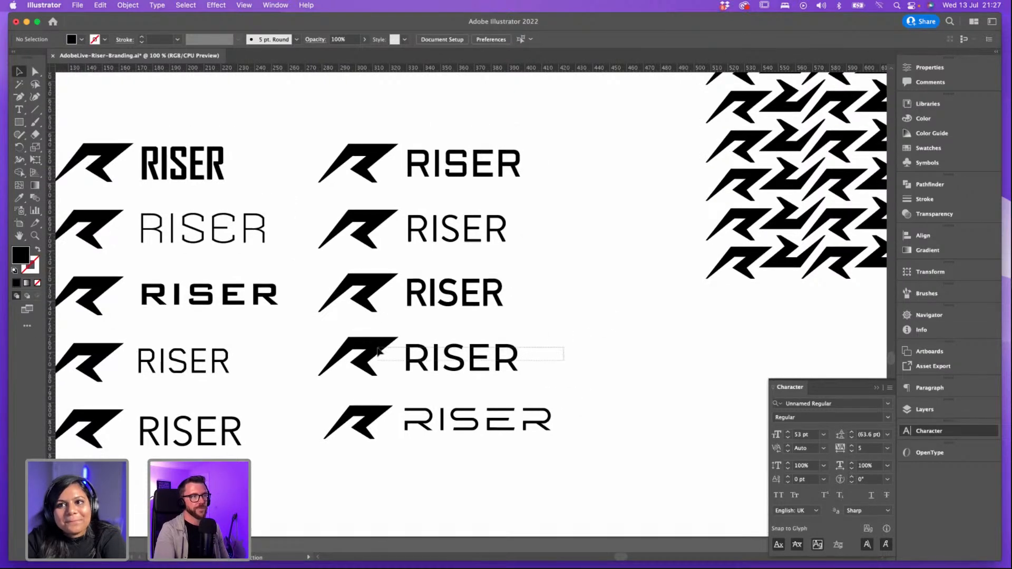
drag(379, 352, 654, 364)
scroll(610, 318, right, 3)
click(618, 323)
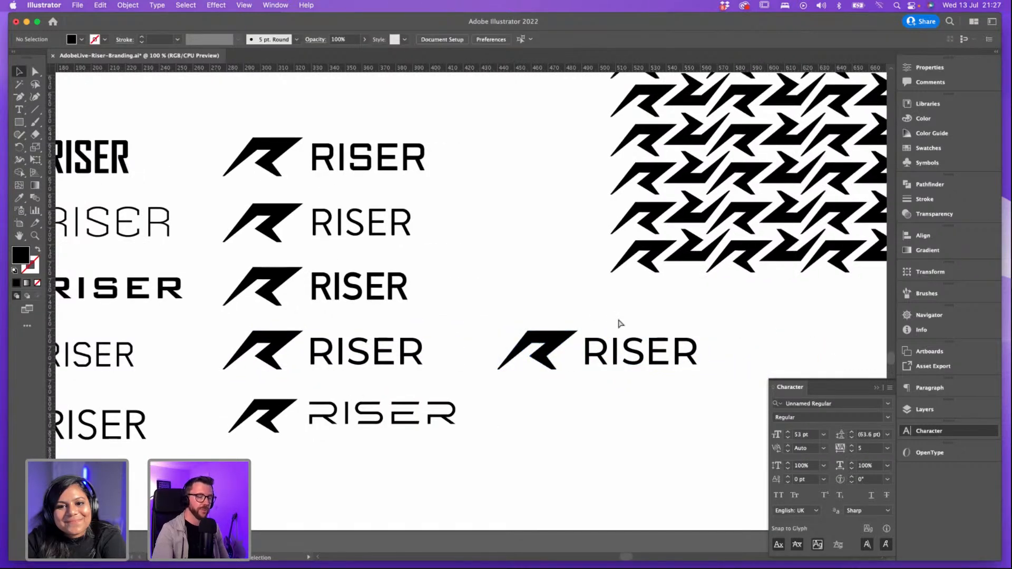
Step: Inspect the separate Montserrat lockup's logo mark and wordmark up close and beside the two columns of lockups
key(super+equal)
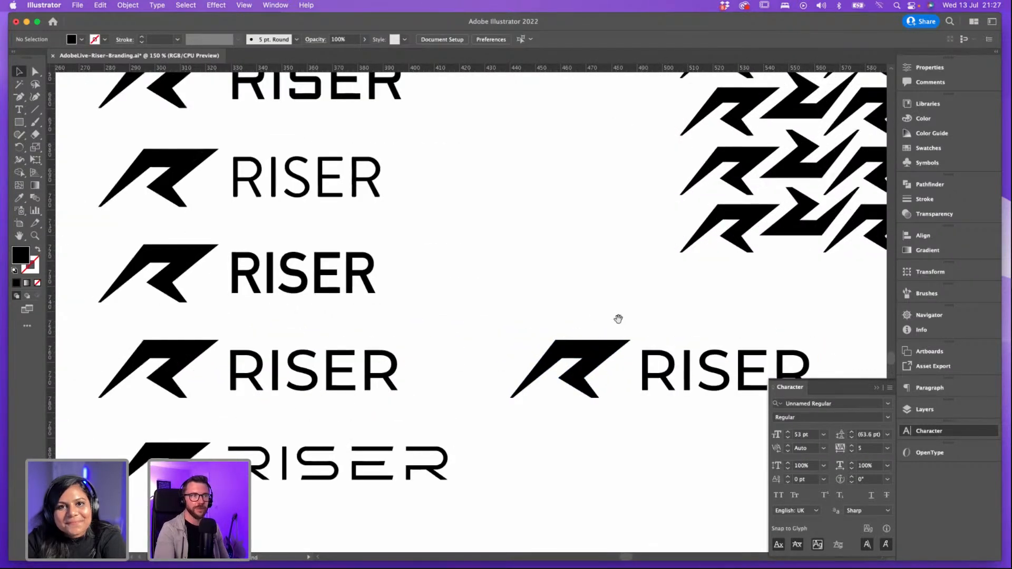
scroll(575, 315, right, 3)
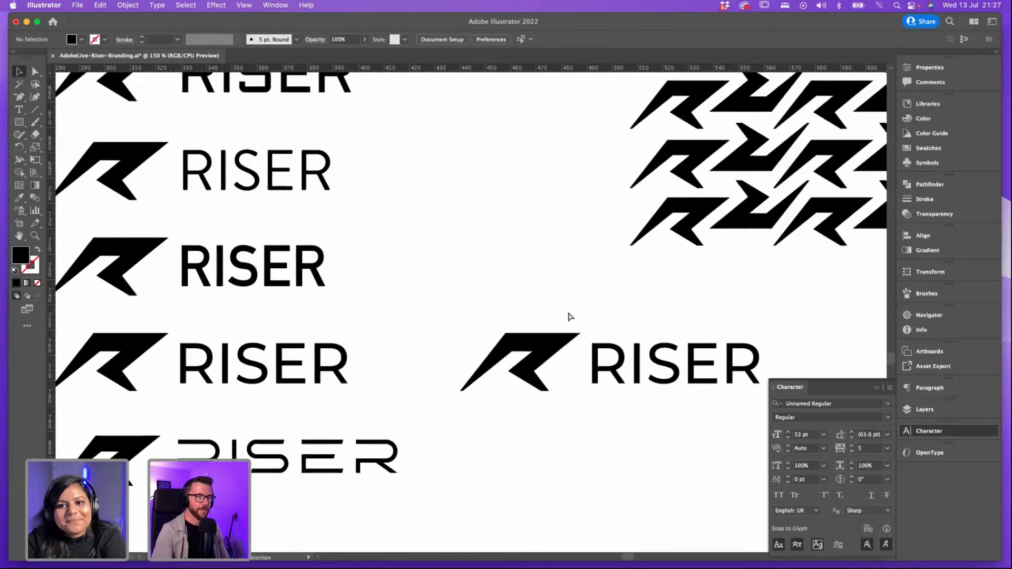
key(super+minus)
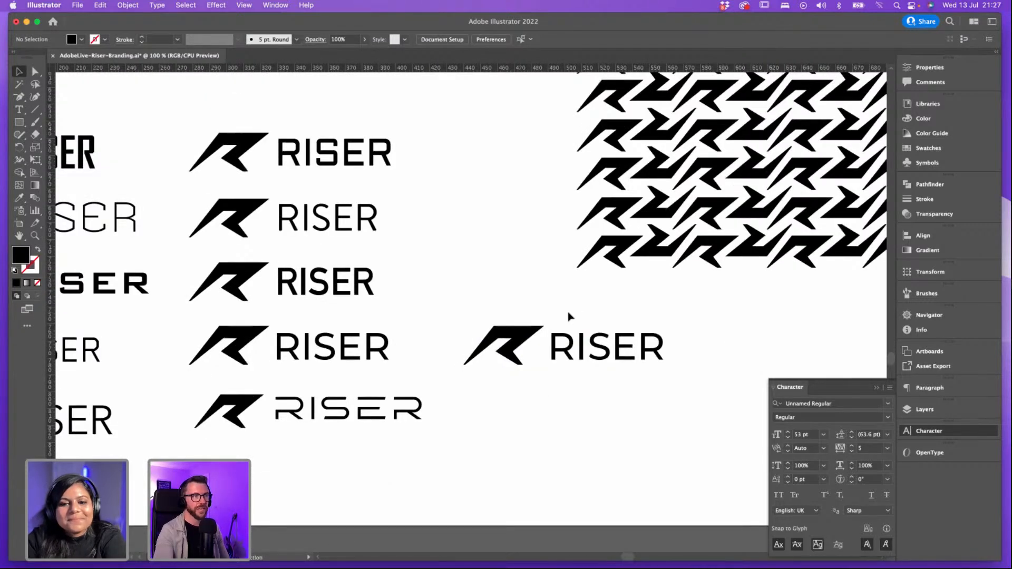
scroll(567, 312, right, 2)
click(510, 332)
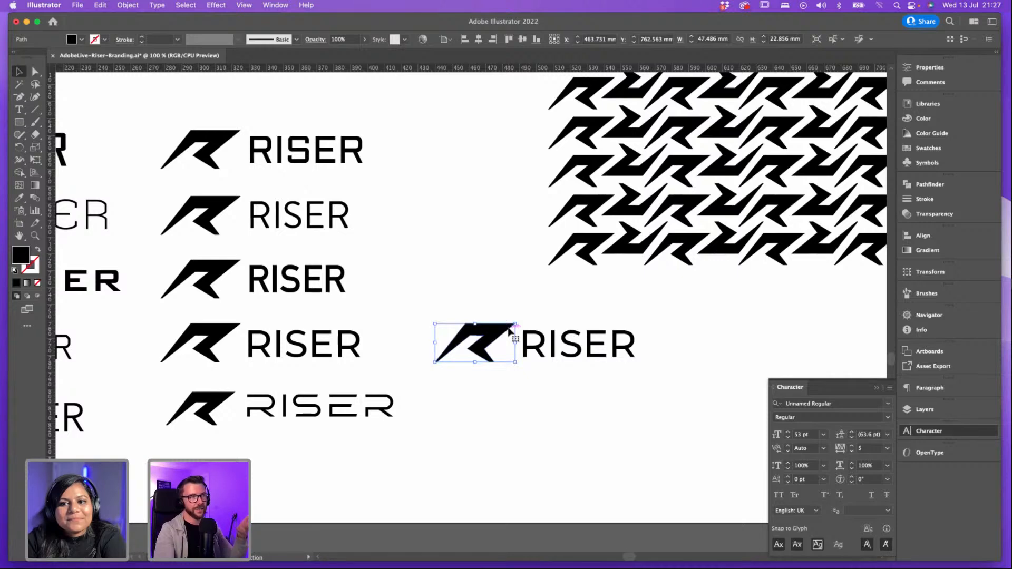
click(533, 322)
click(583, 338)
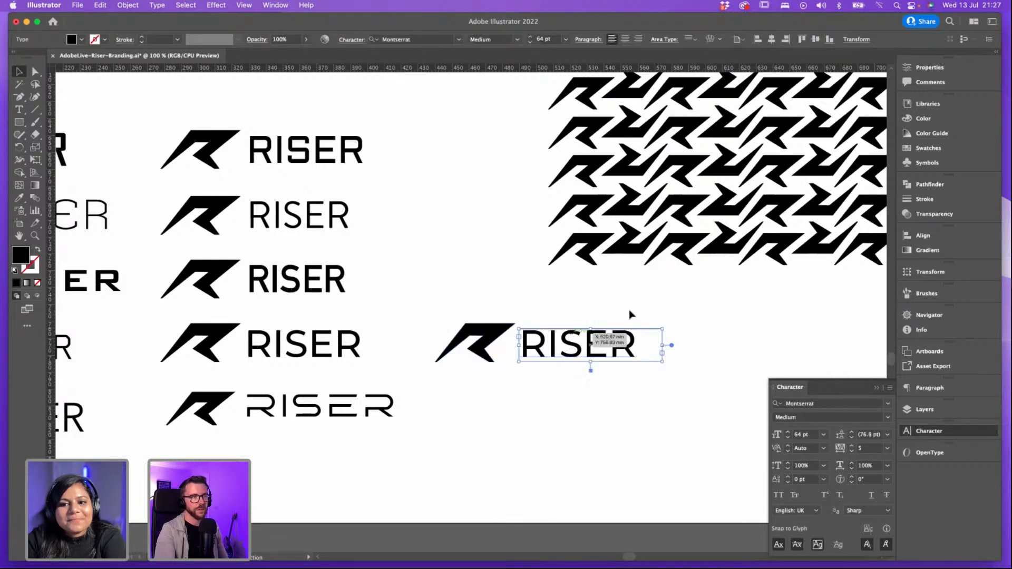
click(630, 315)
scroll(628, 315, up, 5)
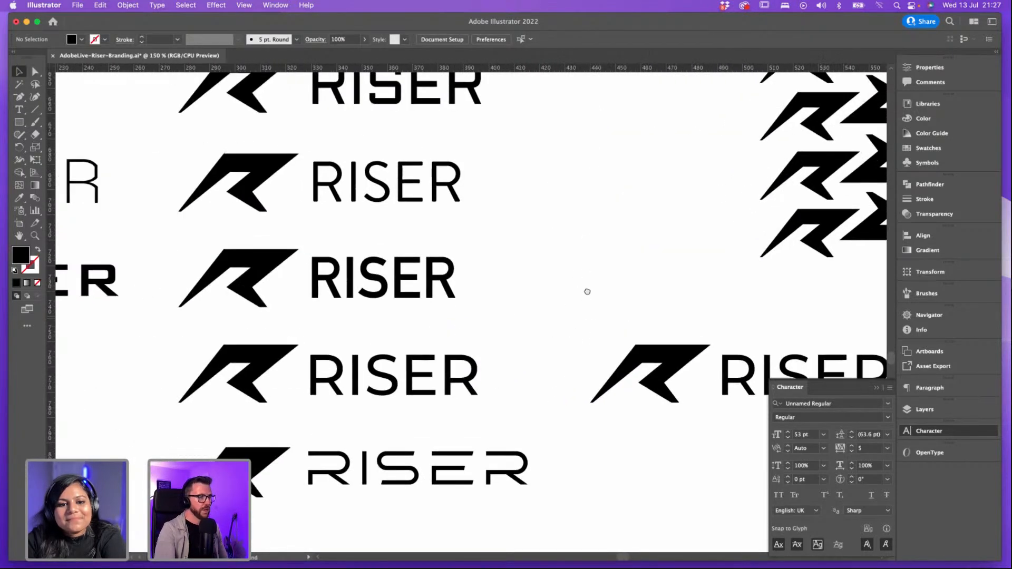
scroll(589, 294, down, 5)
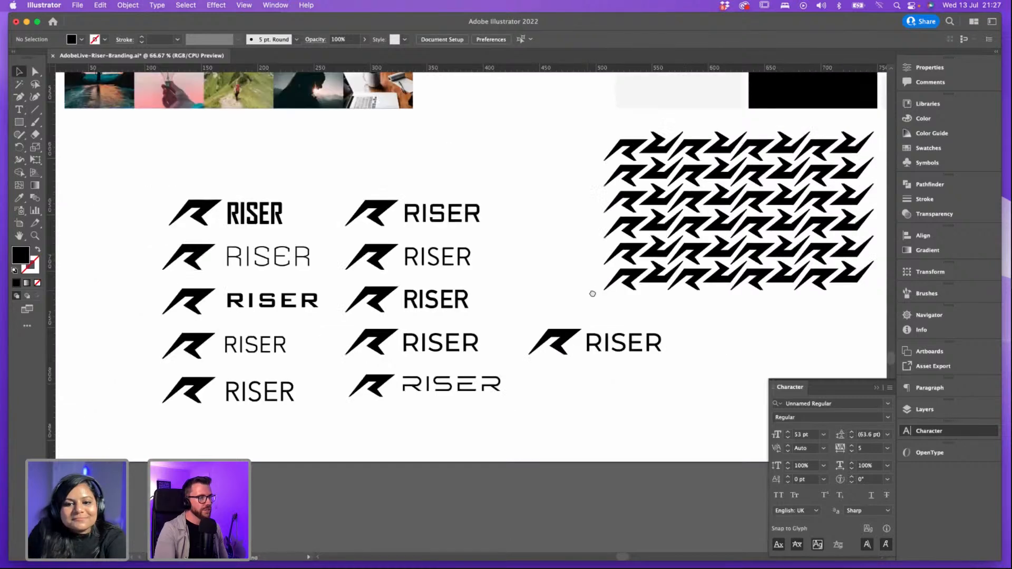
Step: Examine the first column's third and first RISER wordmarks up close and compare them with the second column's lockups
click(322, 310)
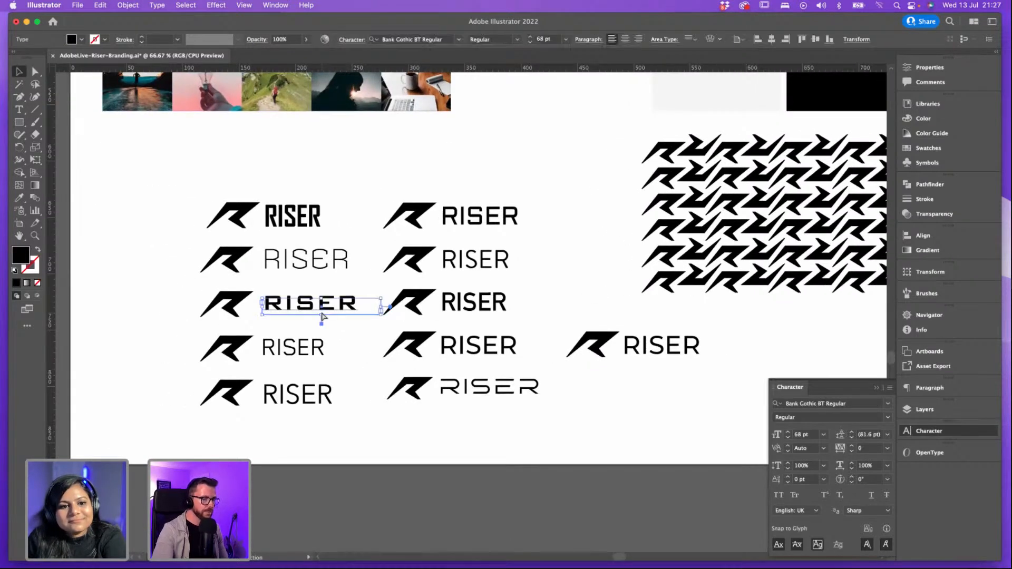
key(super+1)
scroll(558, 282, right, 5)
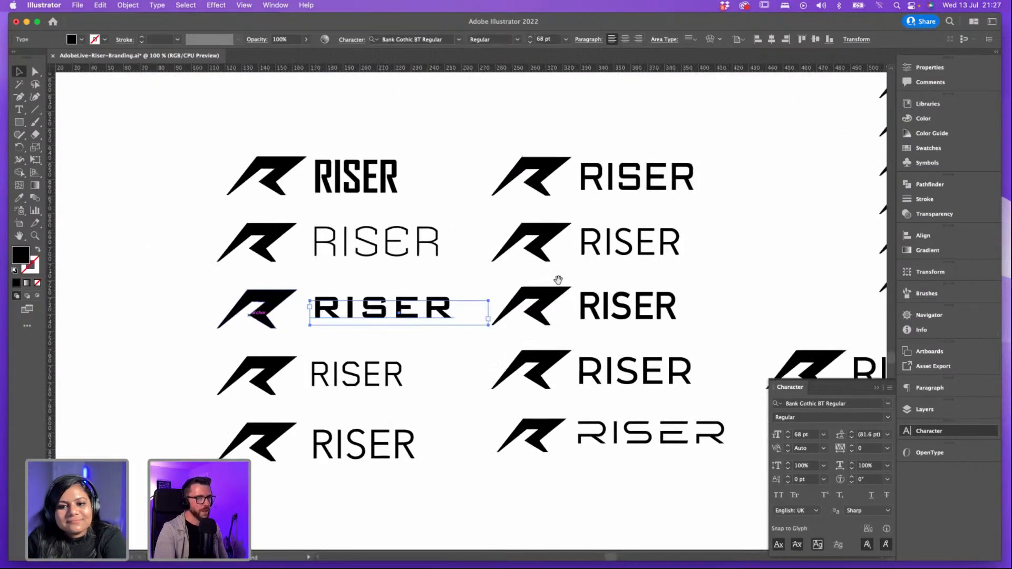
click(628, 262)
scroll(615, 279, right, 3)
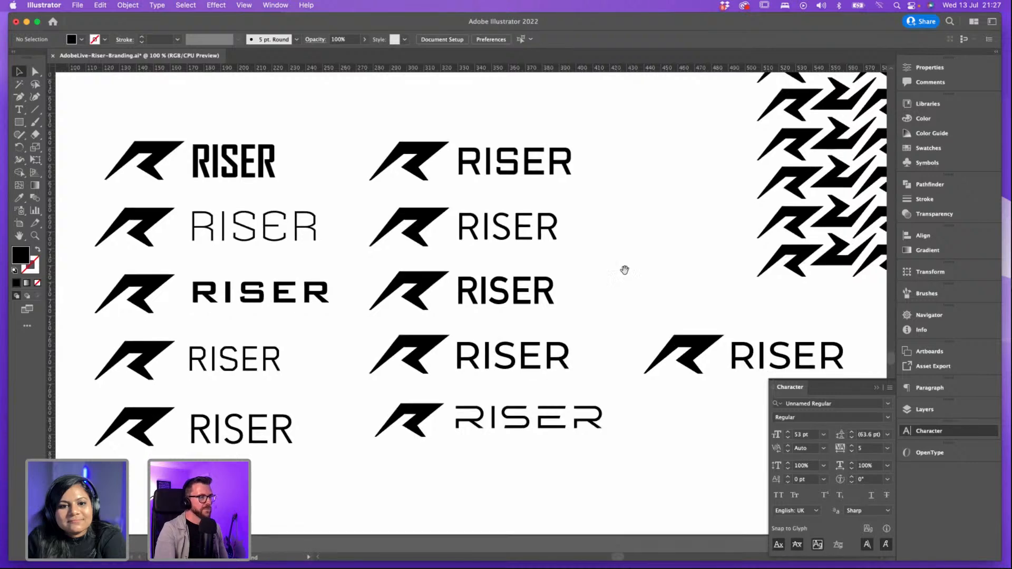
scroll(625, 273, down, 2)
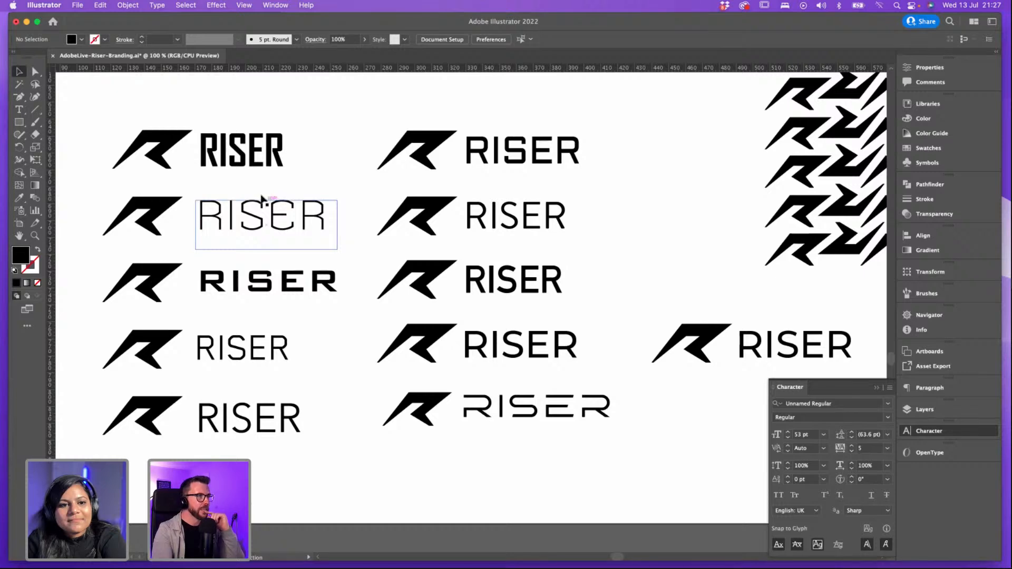
click(242, 164)
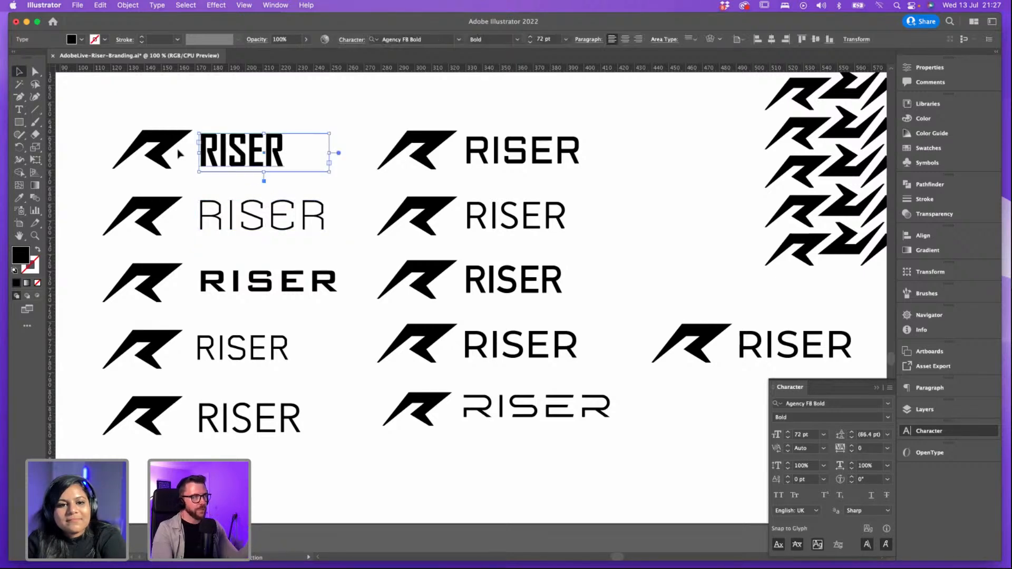
click(200, 127)
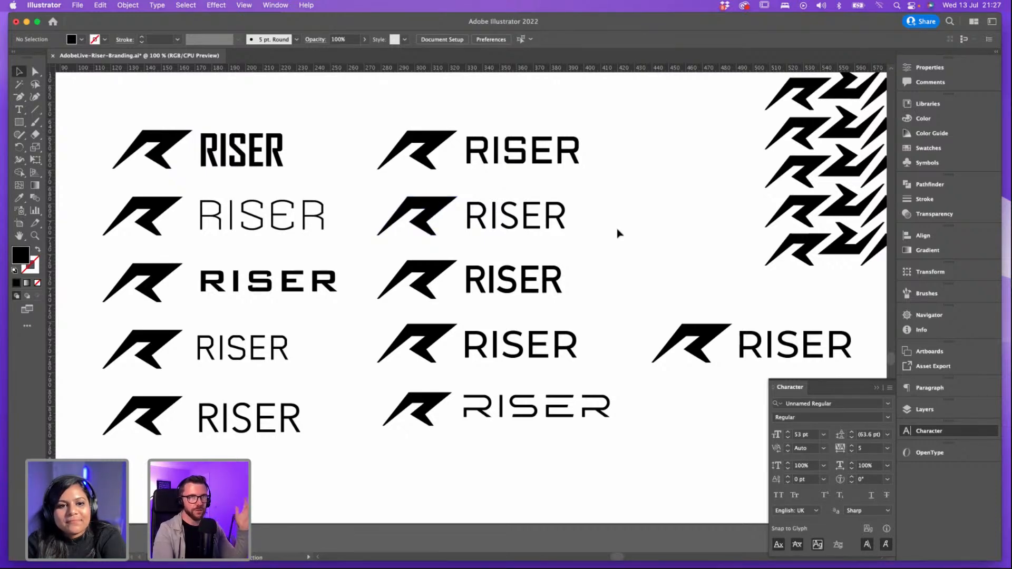
drag(661, 269, 655, 265)
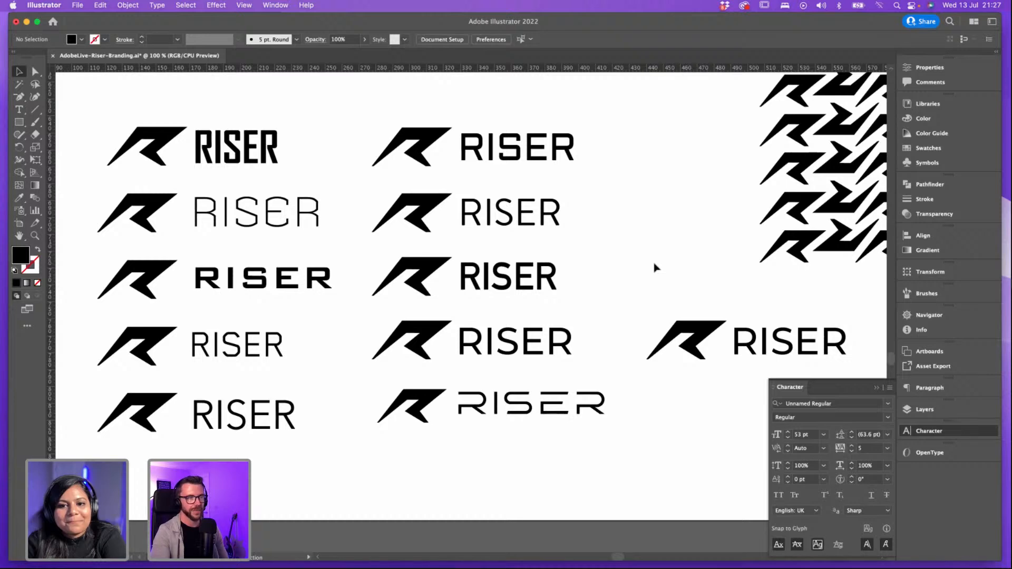
drag(678, 262, 709, 258)
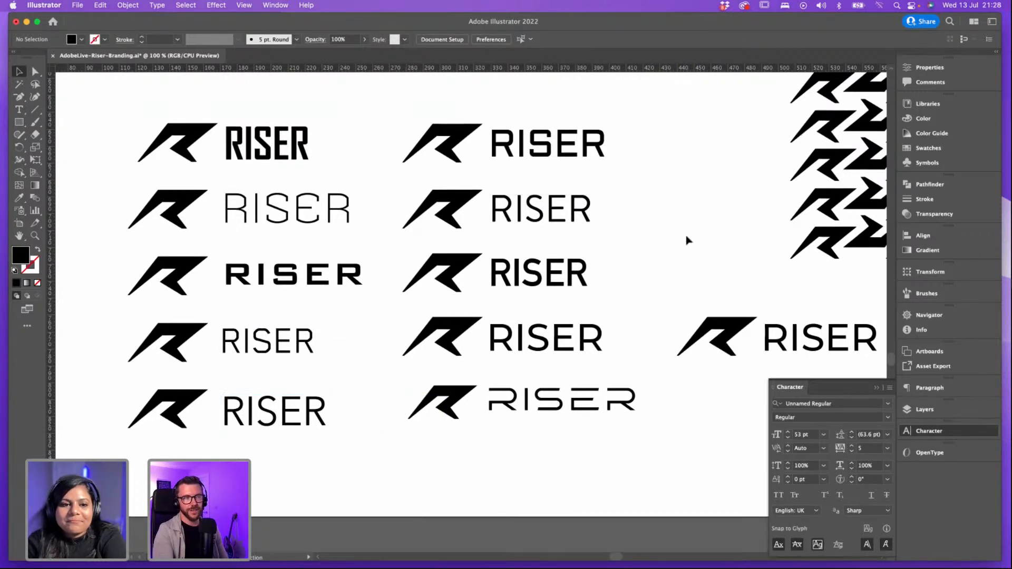
drag(664, 272, 653, 259)
Step: Nudge the second column's fifth RISER wordmark down slightly to centre it beside its logo mark and deselect it
click(569, 397)
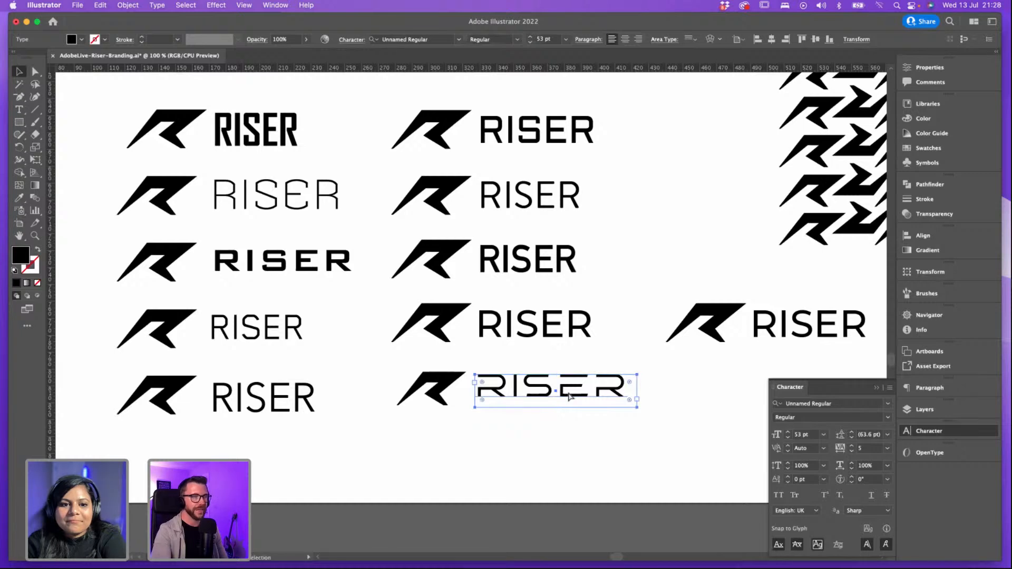
key(super+equal)
drag(545, 360, 552, 396)
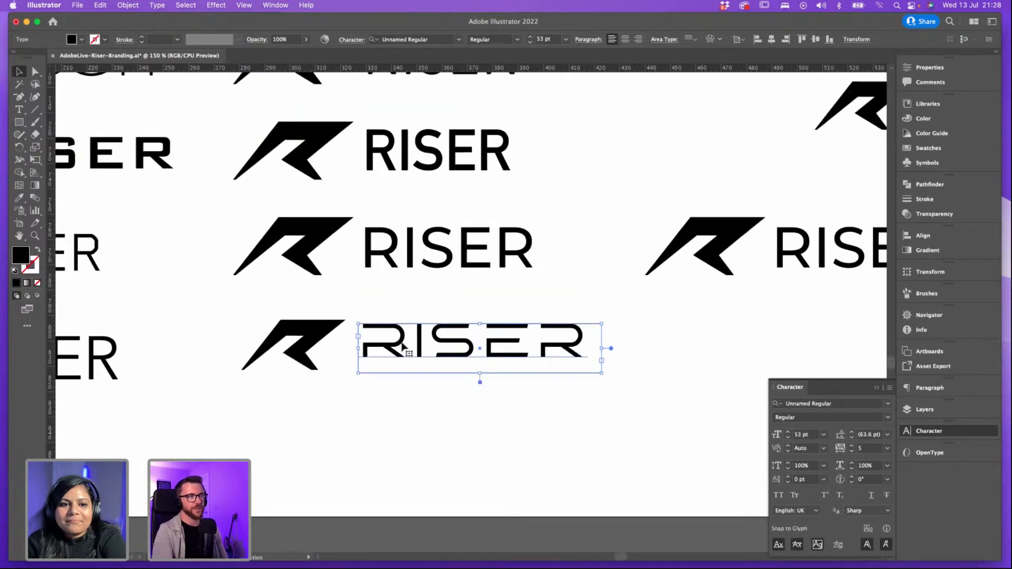
drag(402, 346, 401, 354)
click(563, 300)
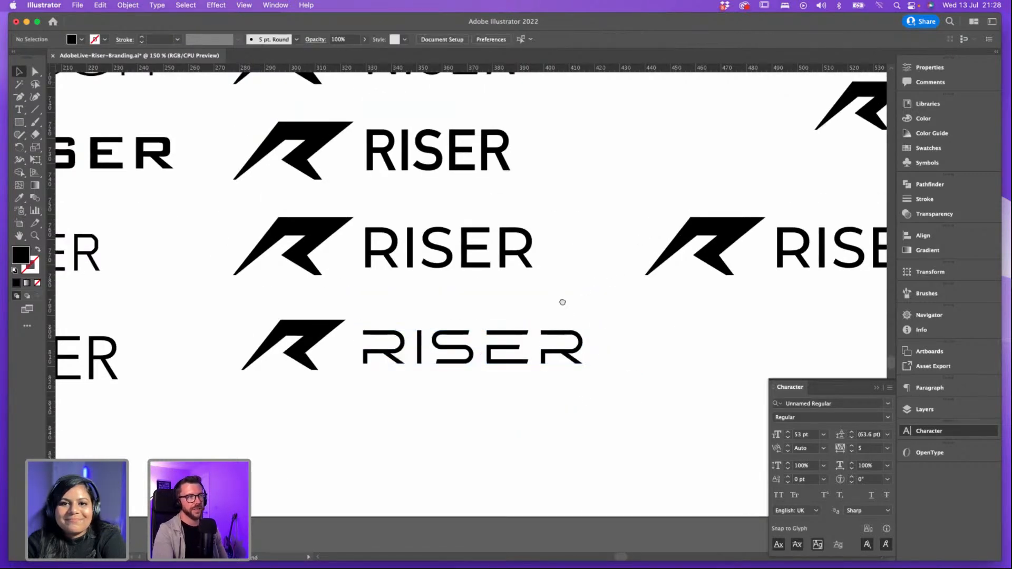
Step: Examine the lockups of both columns up close, including the Aldrich wordmark at the head of the second column
scroll(563, 303, left, 1)
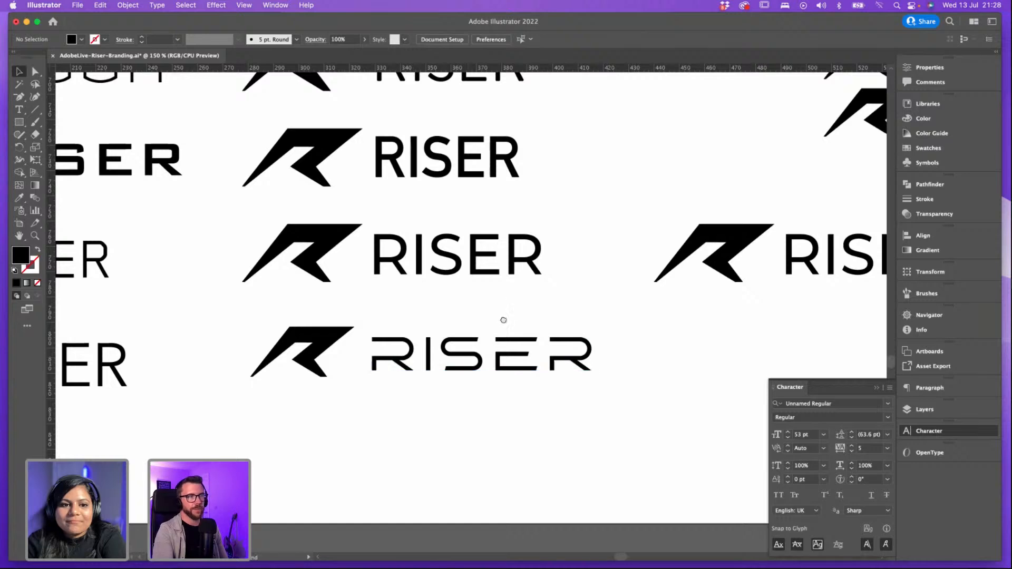
scroll(503, 321, up, 2)
drag(504, 322, 536, 361)
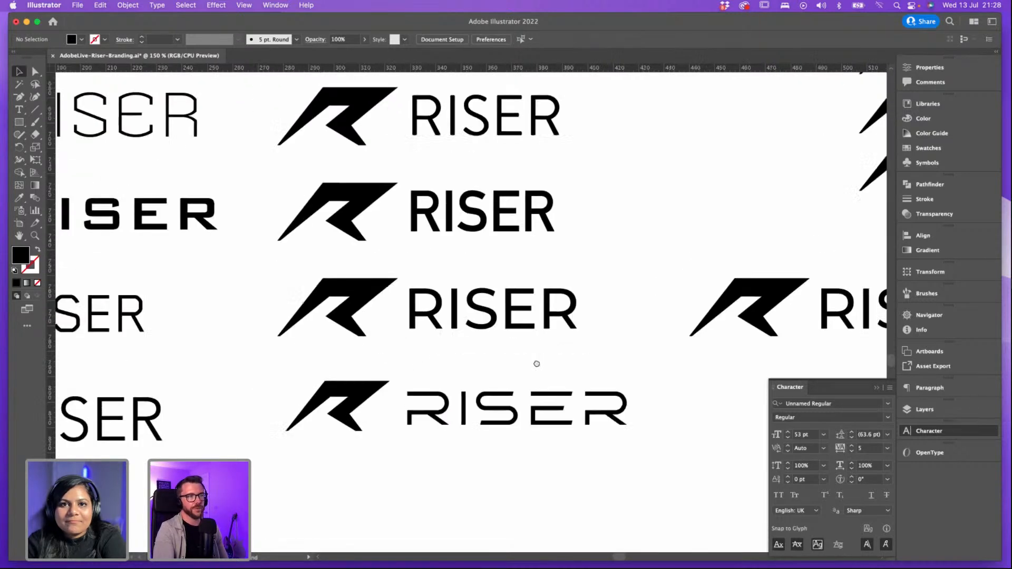
scroll(577, 390, up, 3)
scroll(578, 390, left, 3)
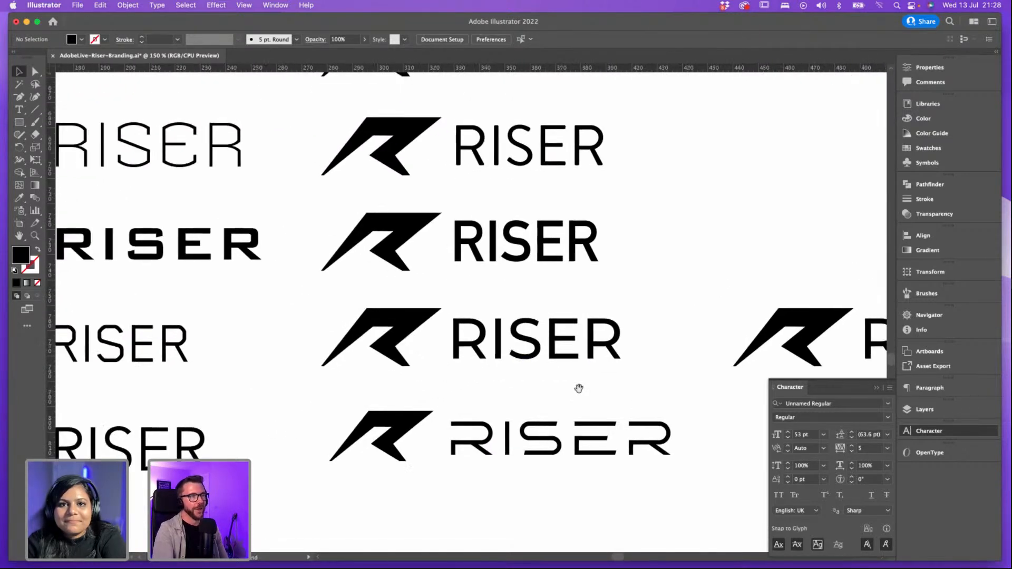
scroll(556, 194, up, 6)
scroll(556, 194, left, 5)
scroll(557, 194, up, 3)
scroll(556, 193, left, 1)
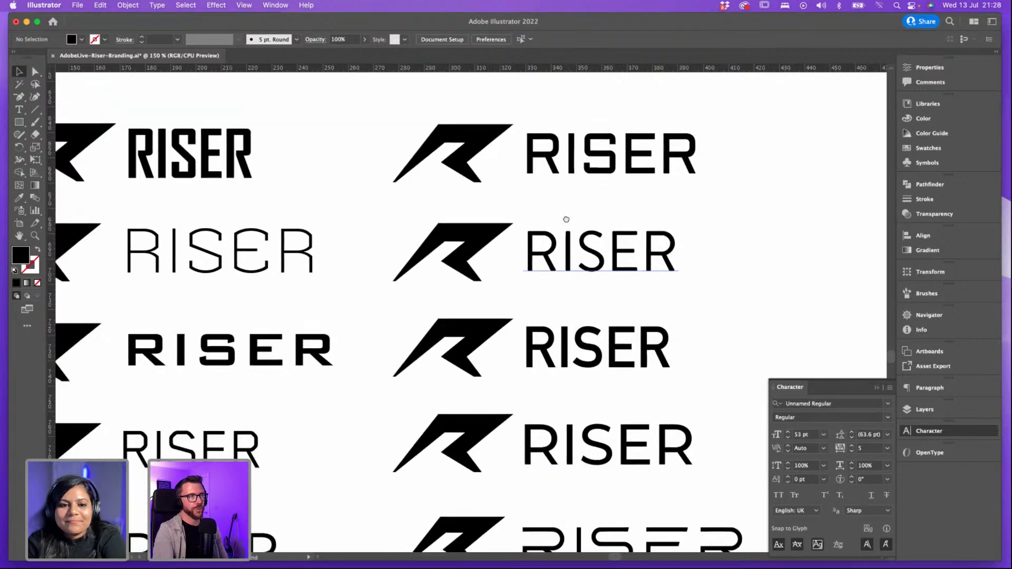
click(621, 137)
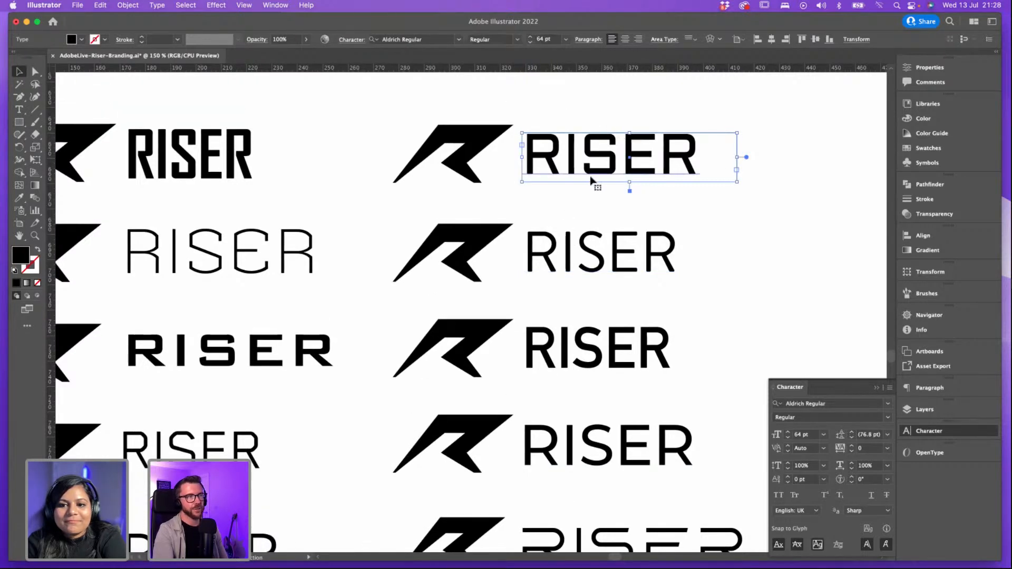
scroll(588, 153, left, 7)
scroll(588, 153, down, 1)
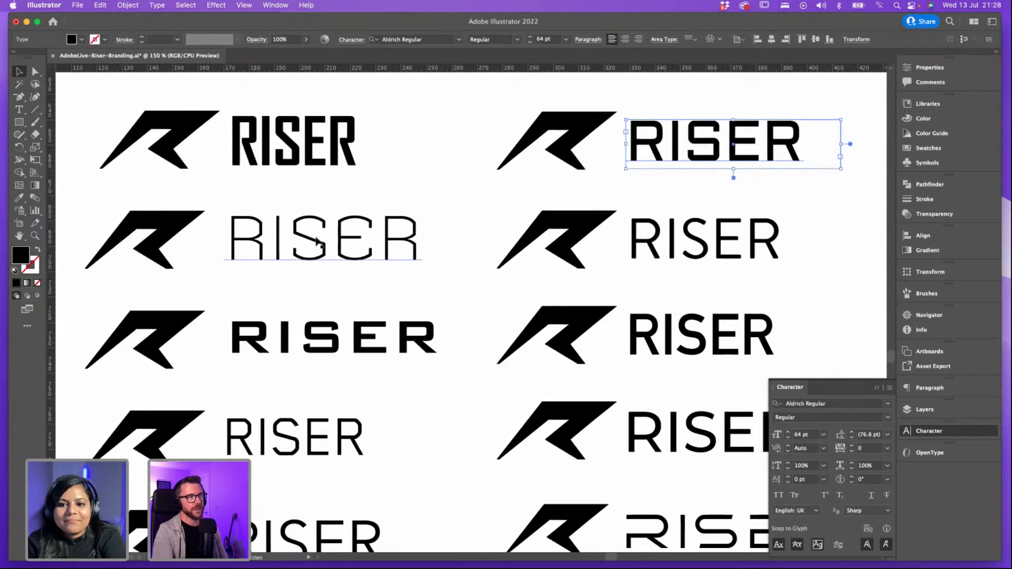
scroll(391, 237, left, 5)
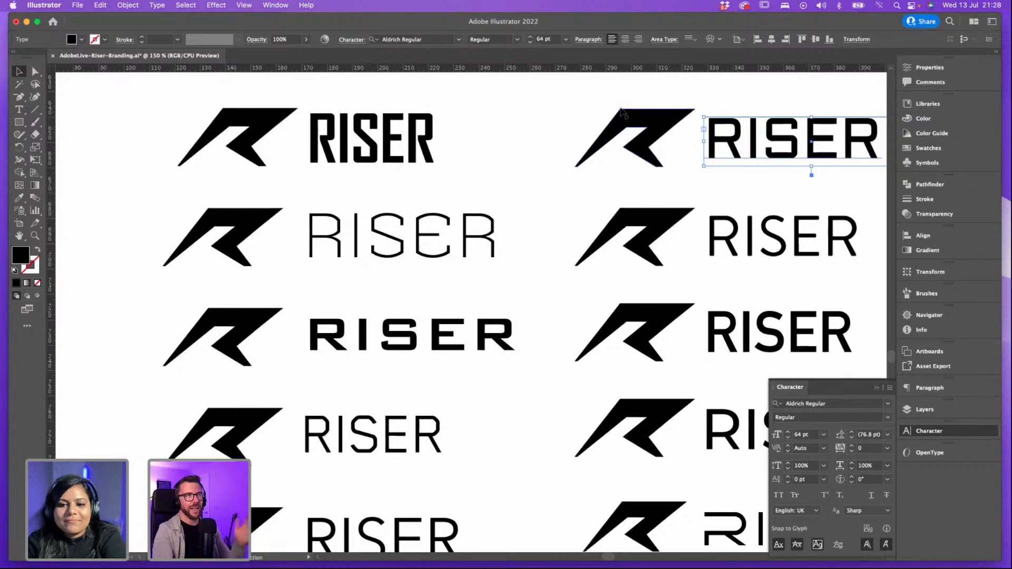
click(488, 235)
scroll(424, 248, down, 1)
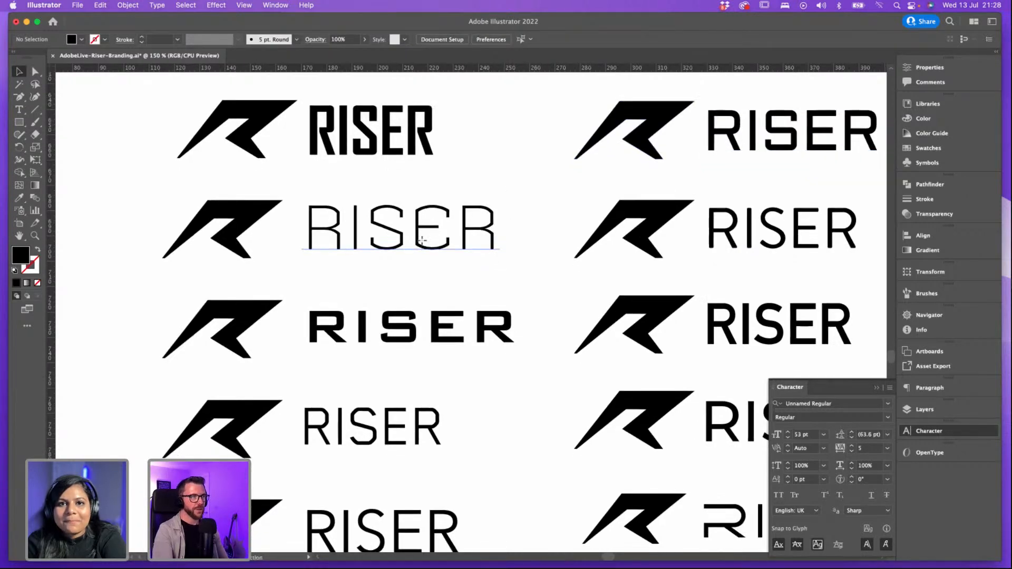
click(511, 176)
Step: Move the first column's second and fourth lockups beneath the separate Montserrat lockup beside the second column and deselect them
key(super+minus)
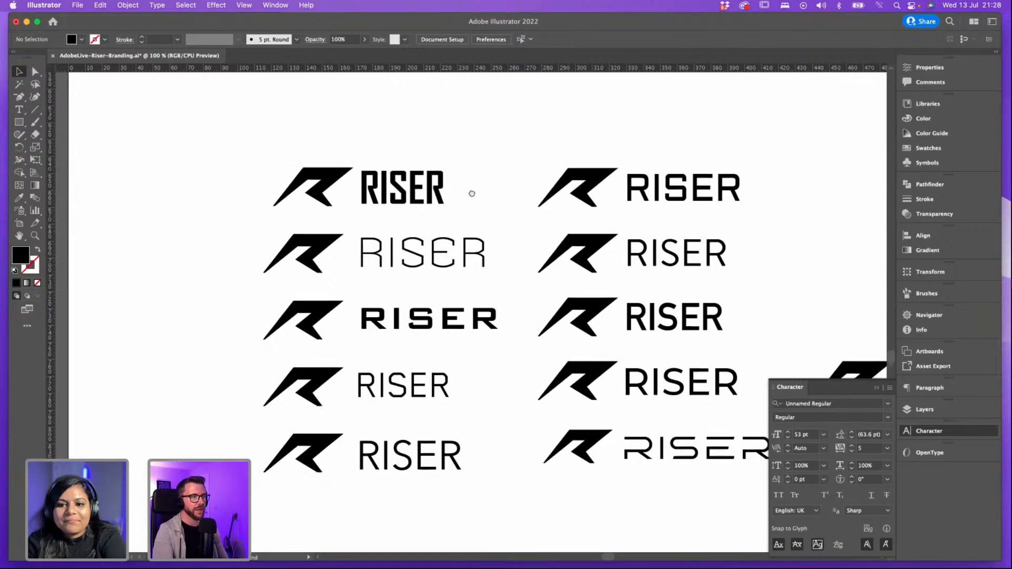
drag(471, 194, 445, 169)
drag(480, 234, 480, 235)
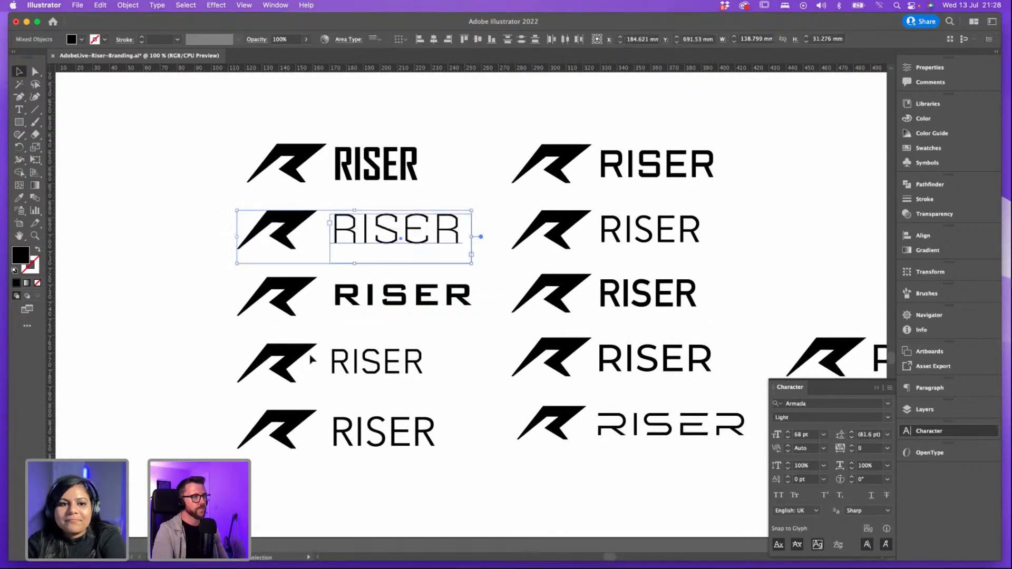
shift+click(302, 353)
shift+click(401, 368)
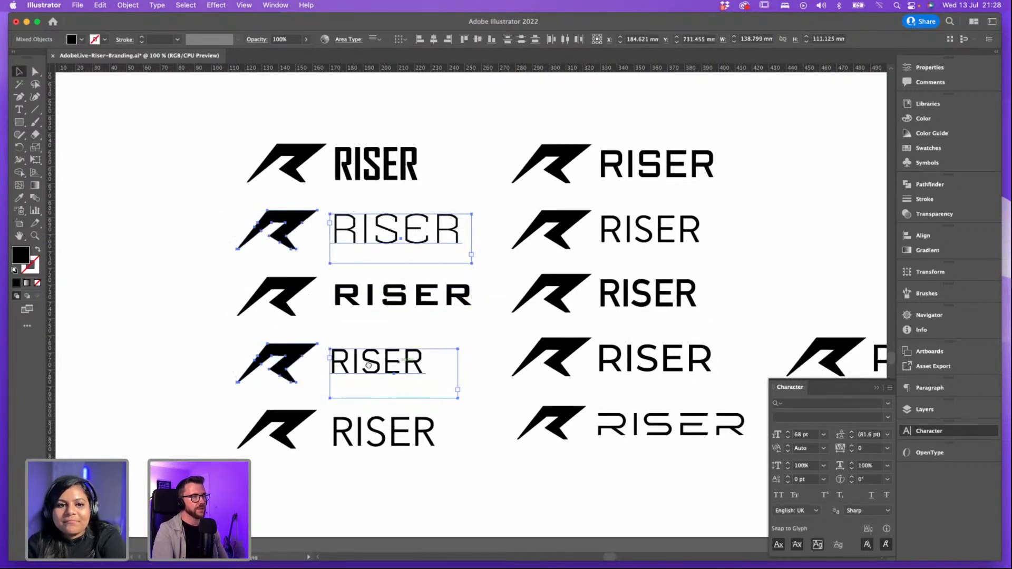
drag(457, 359, 398, 363)
drag(331, 376, 738, 303)
drag(737, 303, 709, 471)
drag(608, 386, 662, 459)
click(707, 425)
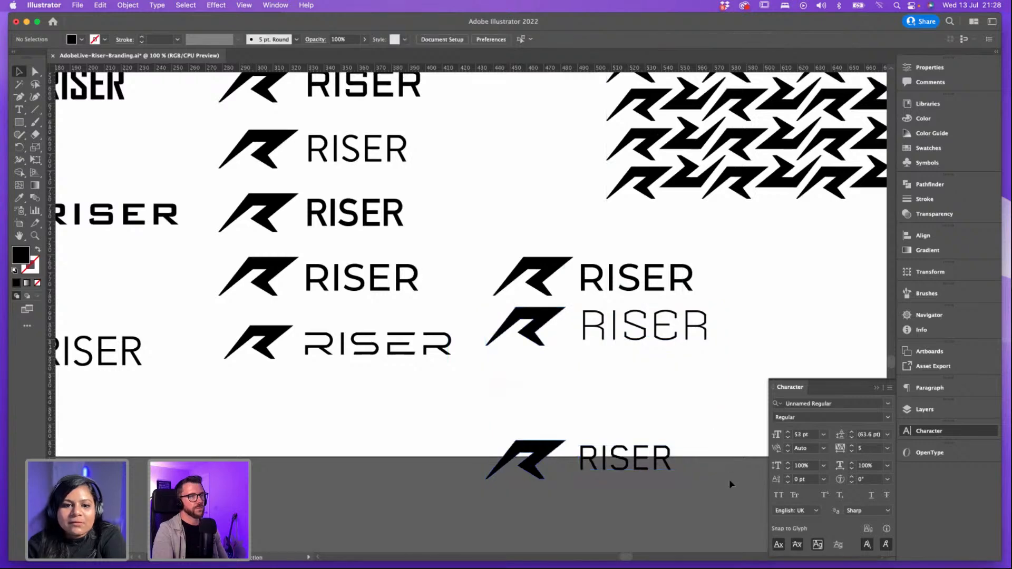
Step: Bring the Blender Pro lockup up onto the artboard and lower the Armada lockup slightly, stacking both beneath the Montserrat one
drag(730, 479, 580, 388)
drag(767, 319, 543, 321)
click(798, 265)
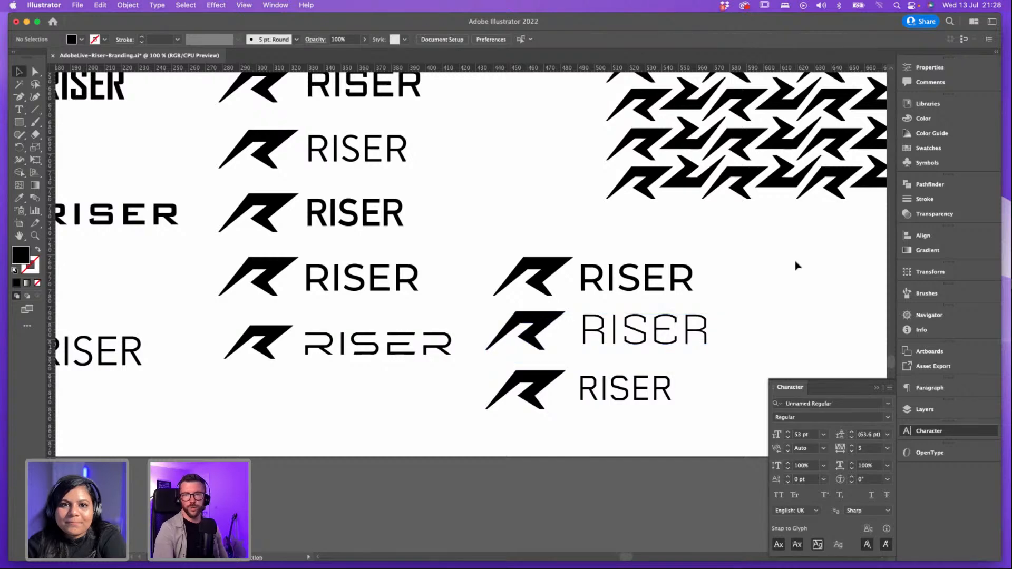
Step: Raise the Montserrat, Armada and Blender Pro lockups of the separate group to space the three of them roughly evenly
drag(762, 278, 538, 235)
click(747, 346)
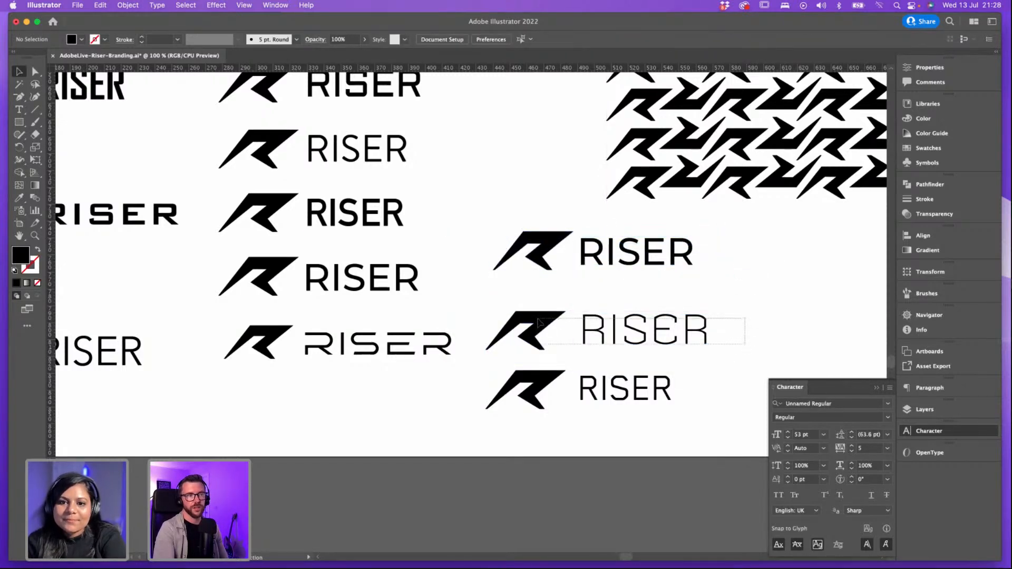
drag(538, 323, 540, 312)
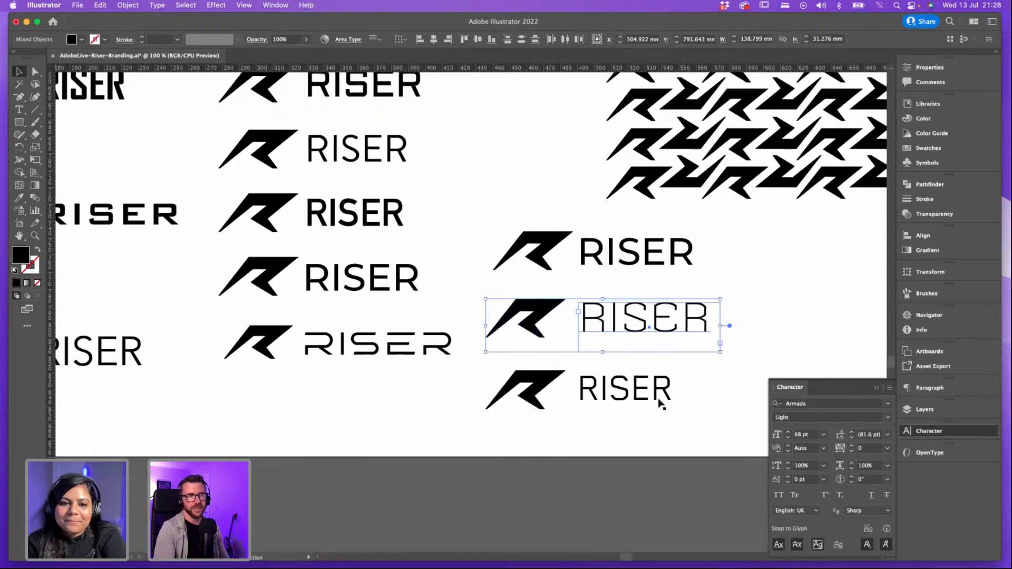
drag(649, 395, 472, 364)
key(super+z)
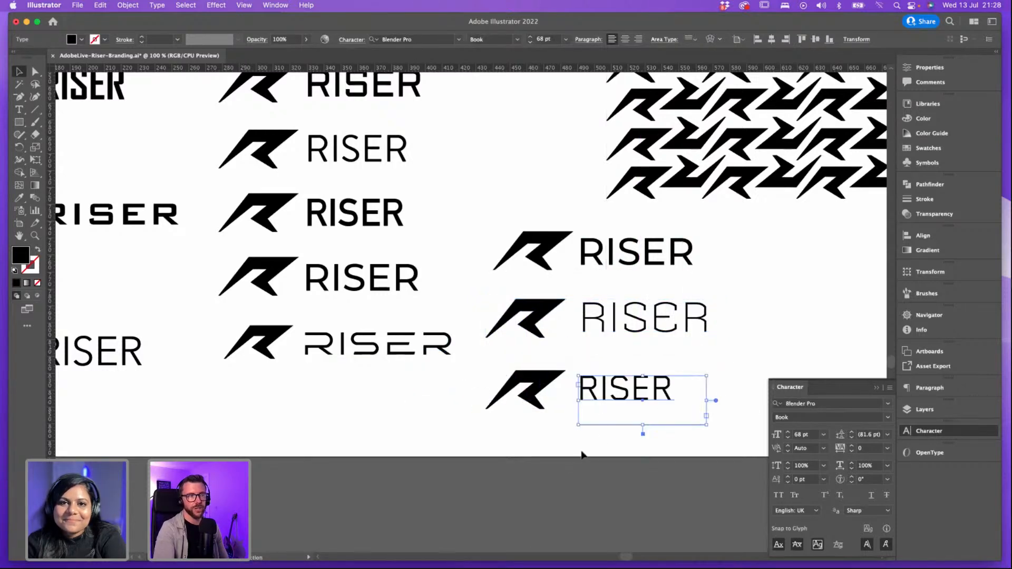
click(478, 396)
drag(669, 405, 667, 387)
click(724, 341)
Step: Inspect the three set-aside lockups up close, then compare them with the two columns and the pattern
drag(775, 320, 666, 321)
key(super+=)
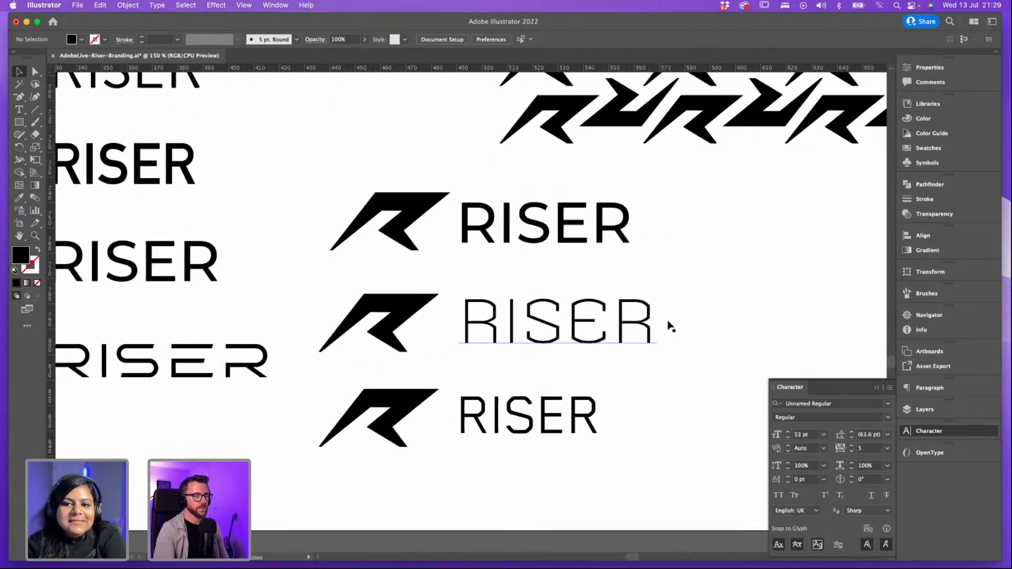
scroll(685, 288, up, 2)
click(530, 255)
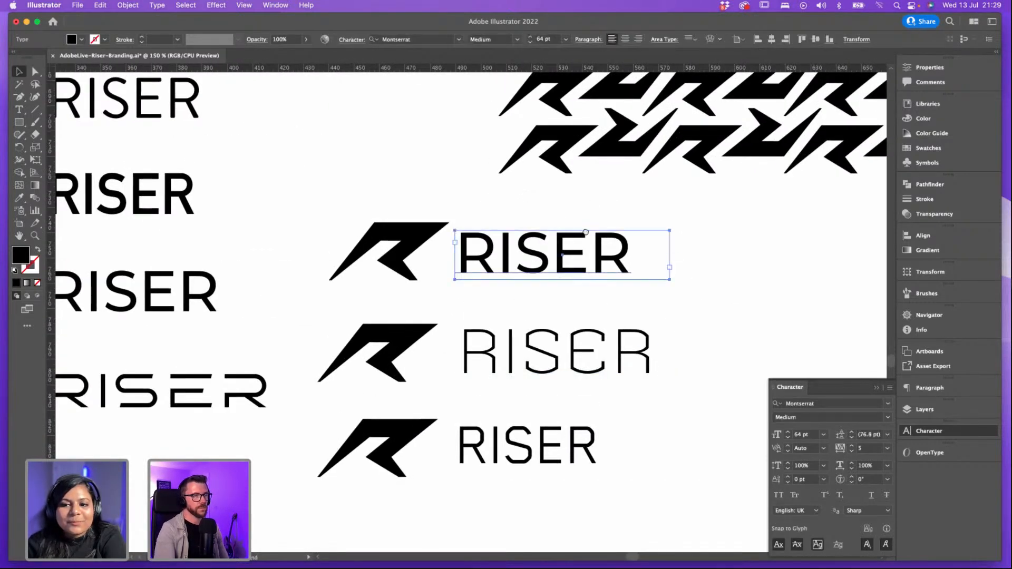
scroll(591, 369, up, 2)
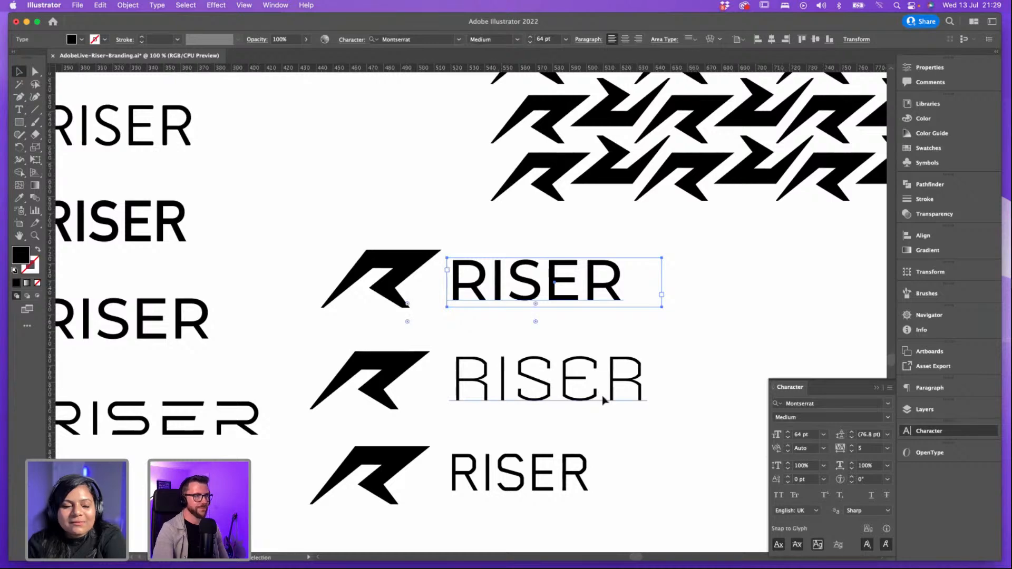
key(super+minus)
key(super+minus)
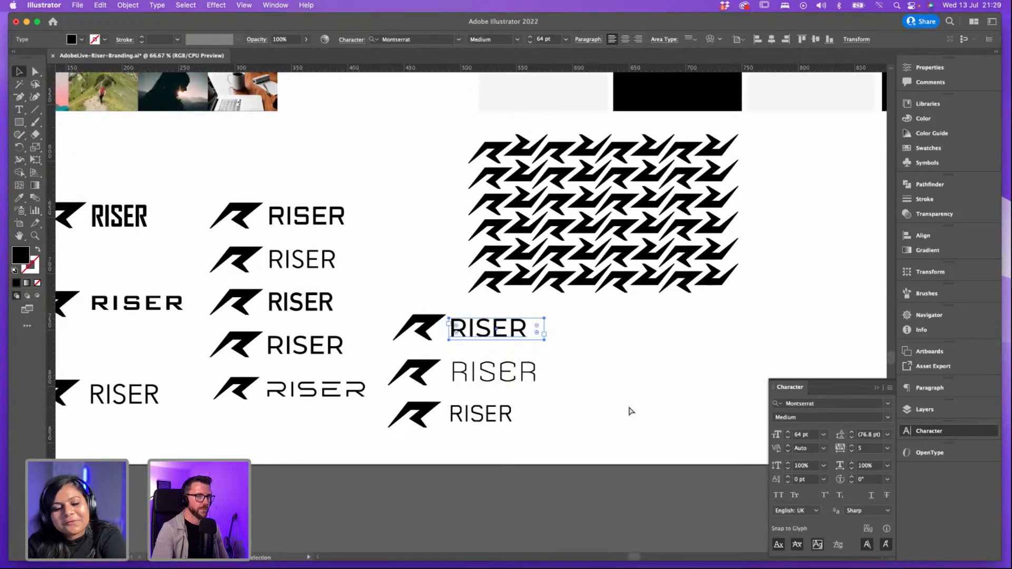
Step: Extend the artboard's lower edge downward to a height of about 1143 mm and return to the Selection tool
key(super+minus)
key(super+minus)
key(super+minus)
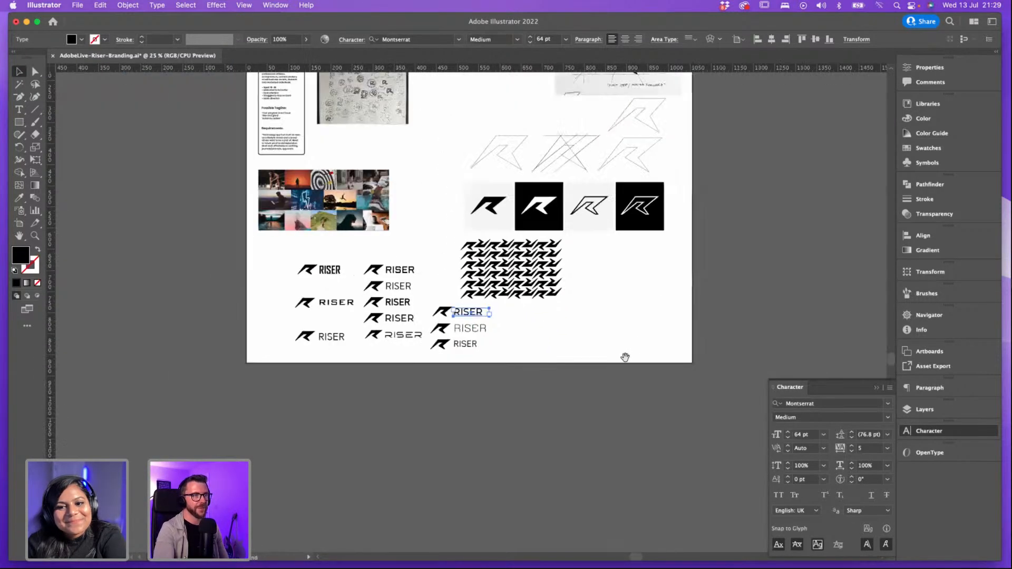
click(17, 223)
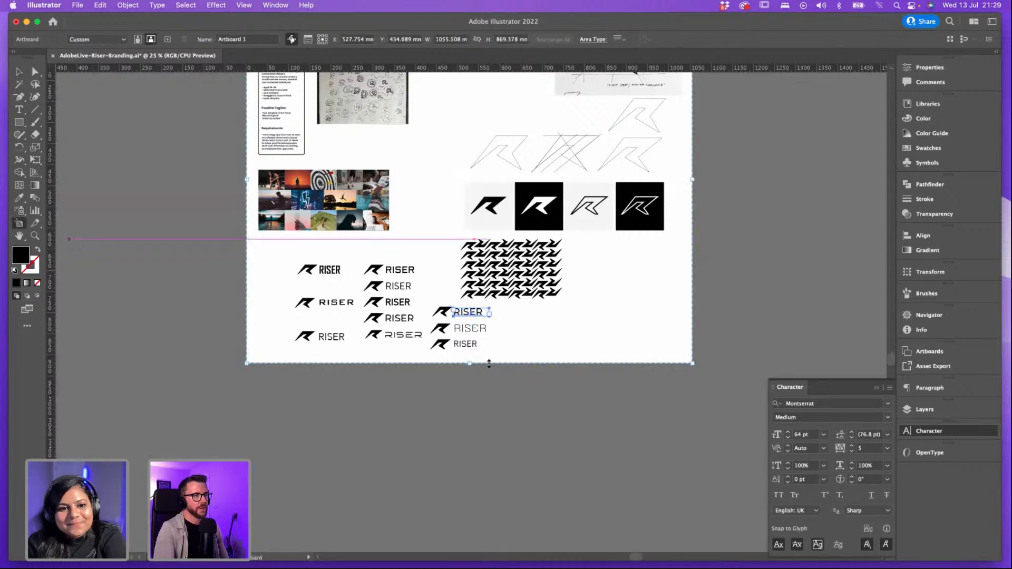
drag(469, 364, 485, 479)
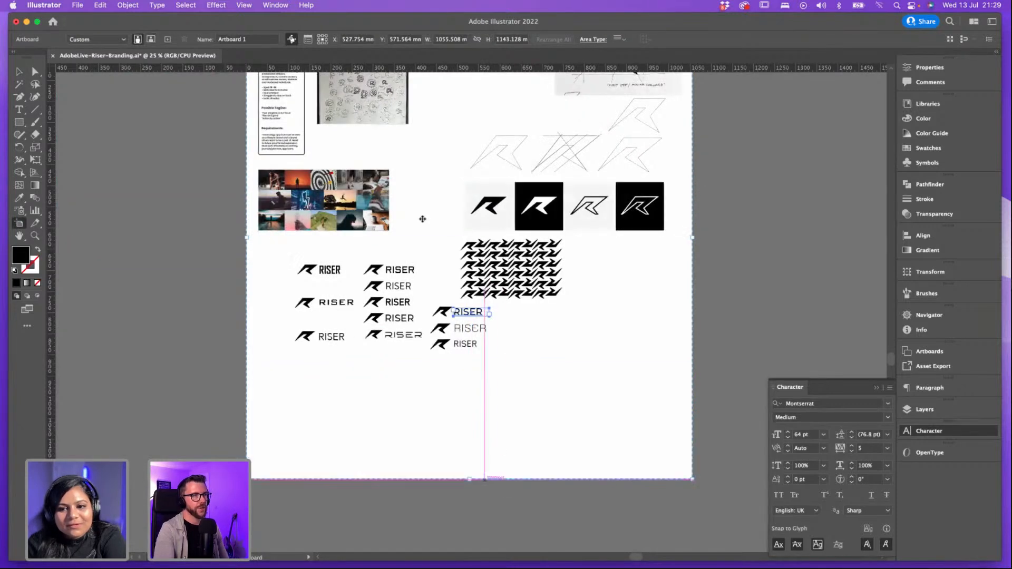
key(v)
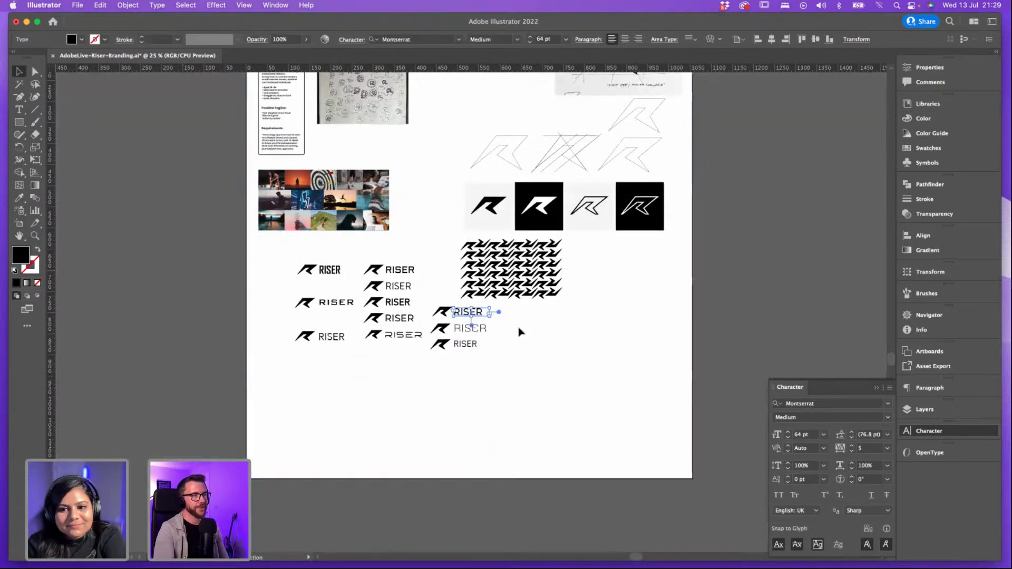
Step: Examine the three set-aside lockups up close and at overview scale against the pattern and the other lockup columns
click(520, 332)
key(super+equal)
key(super+equal)
key(super+equal)
key(super+equal)
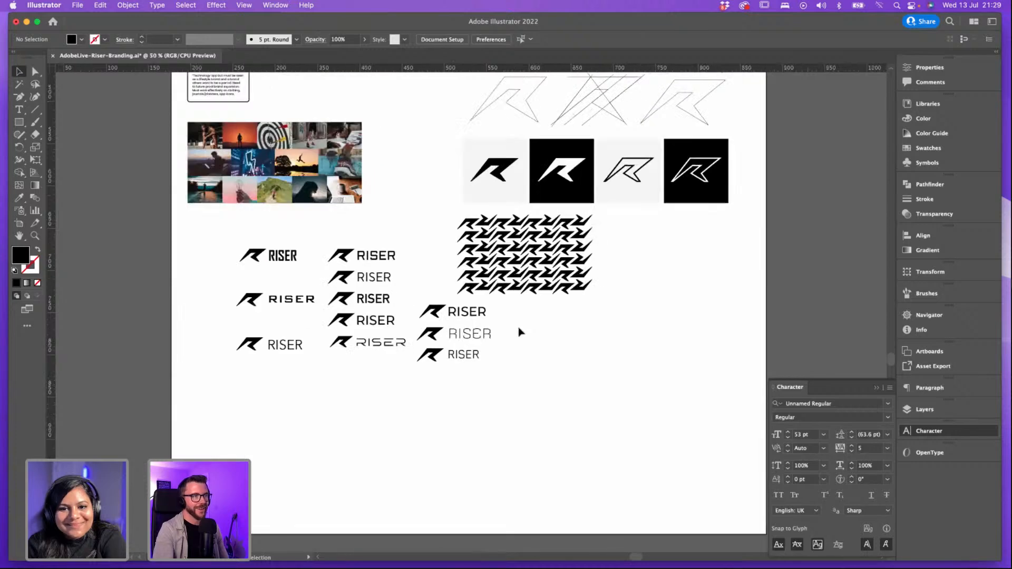
key(super+minus)
key(super+minus)
key(super+minus)
key(super+minus)
key(super+minus)
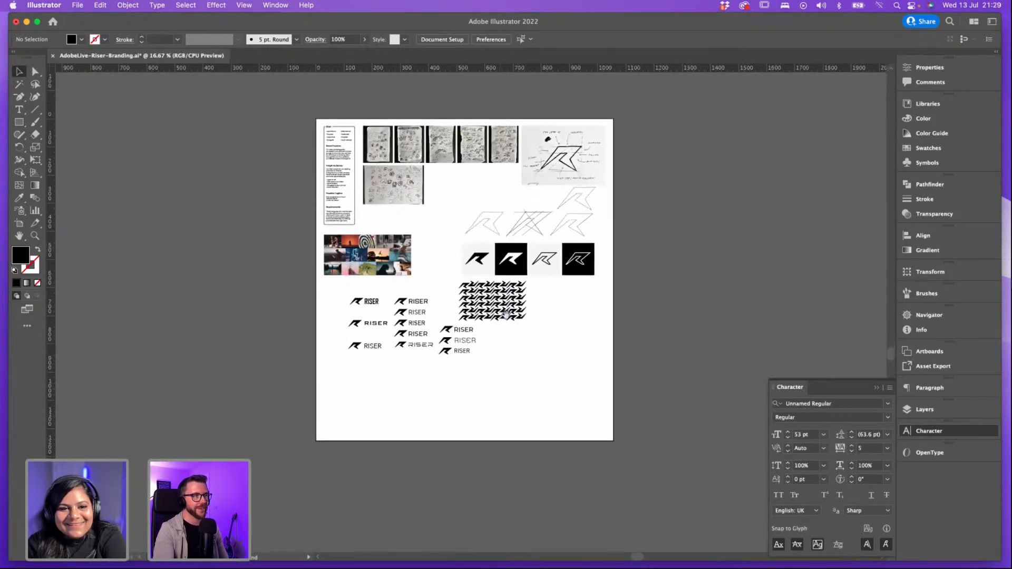
key(super+equal)
key(super+equal)
key(super+equal)
key(super+equal)
key(super+equal)
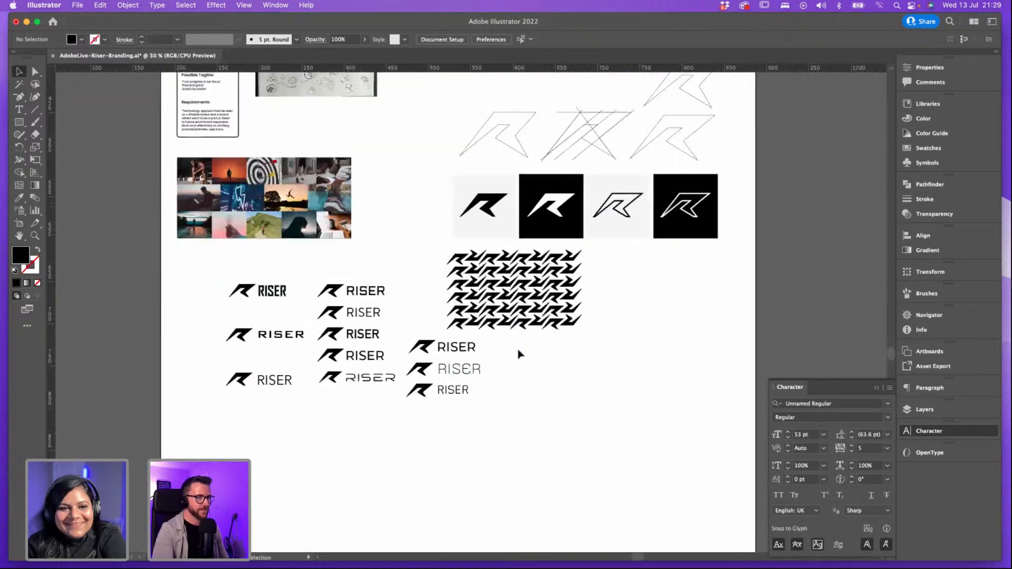
scroll(544, 361, down, 10)
scroll(543, 361, right, 3)
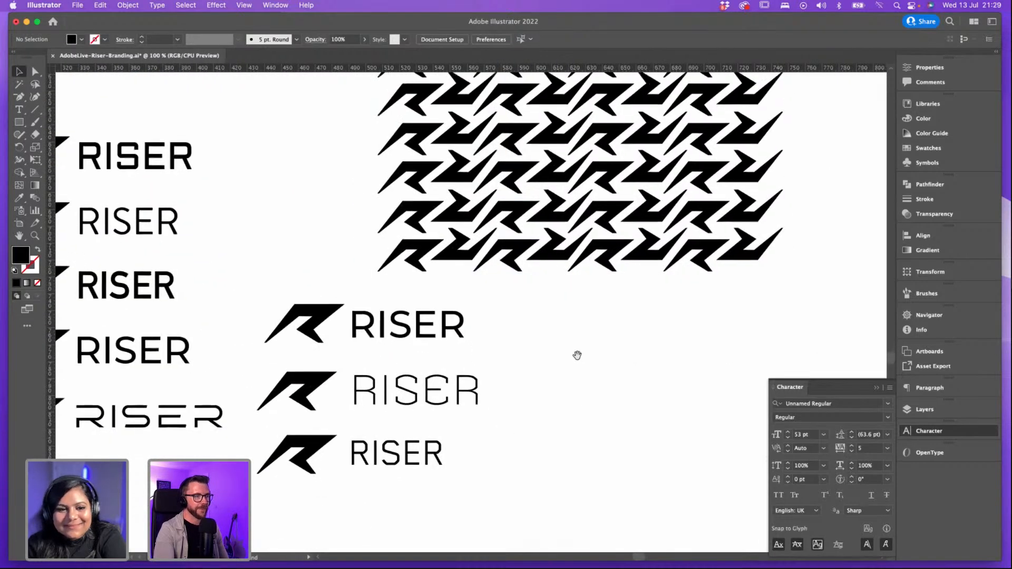
scroll(551, 297, down, 2)
scroll(551, 297, right, 1)
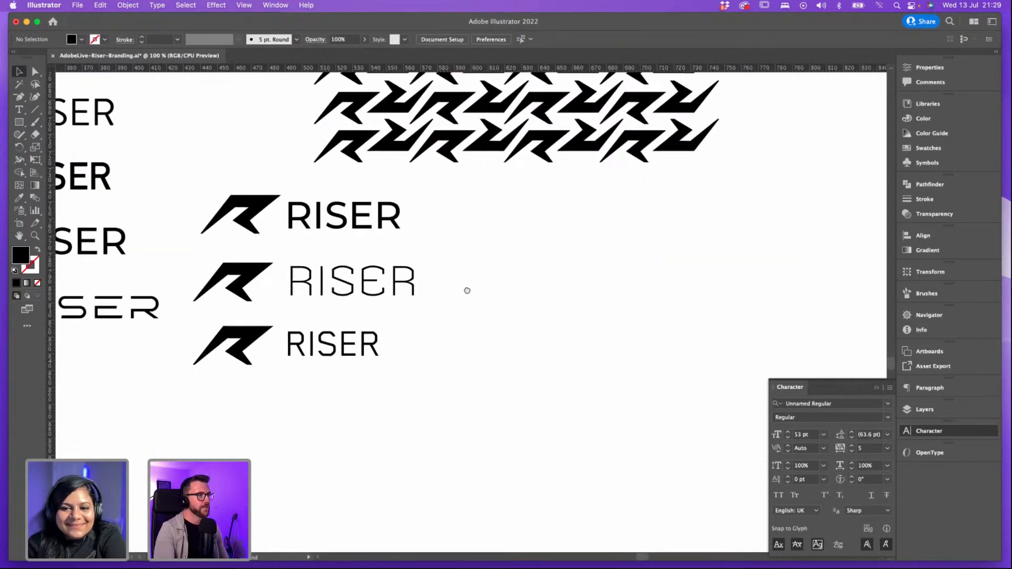
scroll(467, 290, left, 4)
scroll(466, 290, up, 1)
Step: Switch to Safari, review the "Branding that inspires the client" page of the branding project PDF, and return to Illustrator
mouse_move(324, 561)
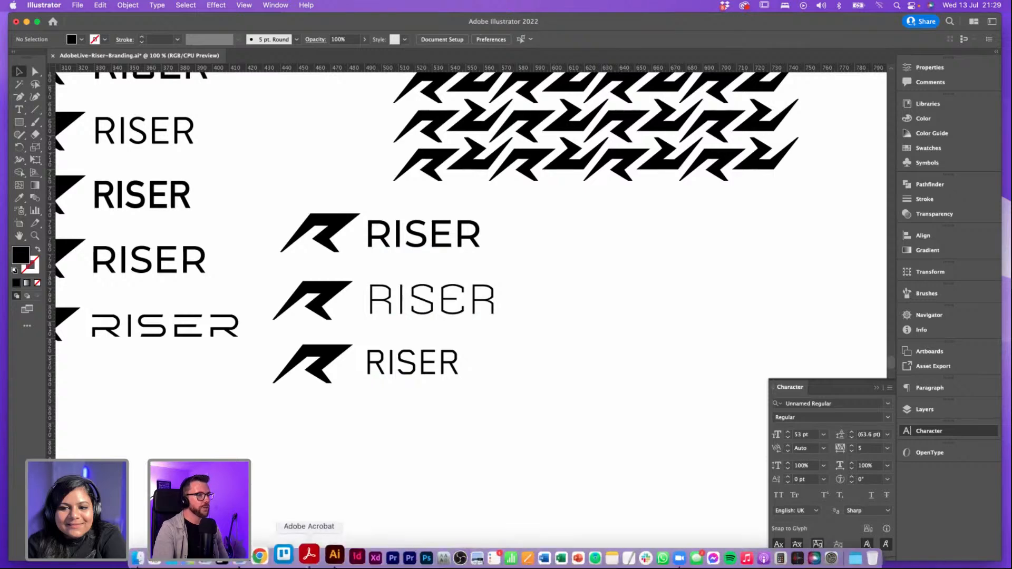
click(257, 550)
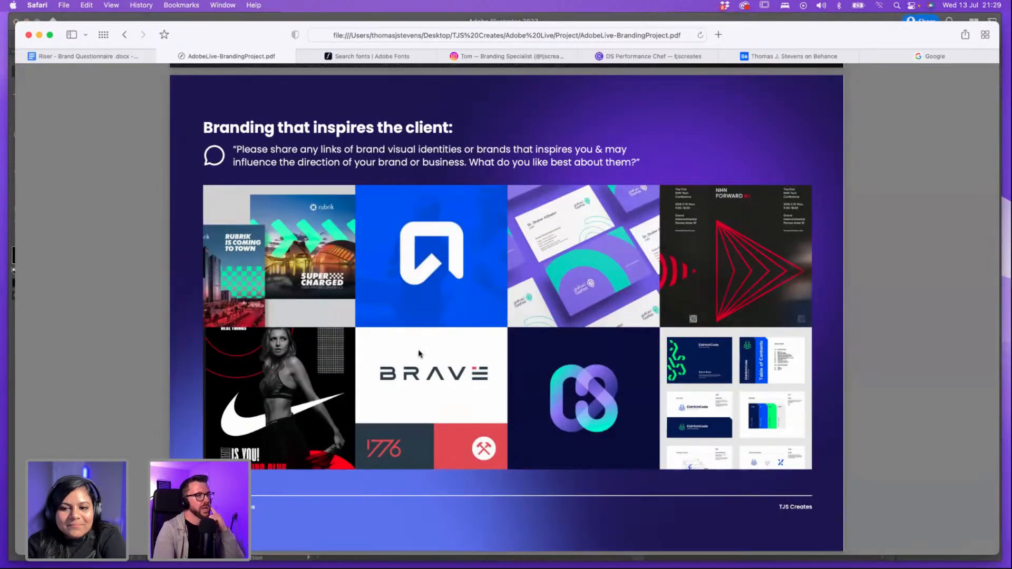
scroll(446, 369, up, 1)
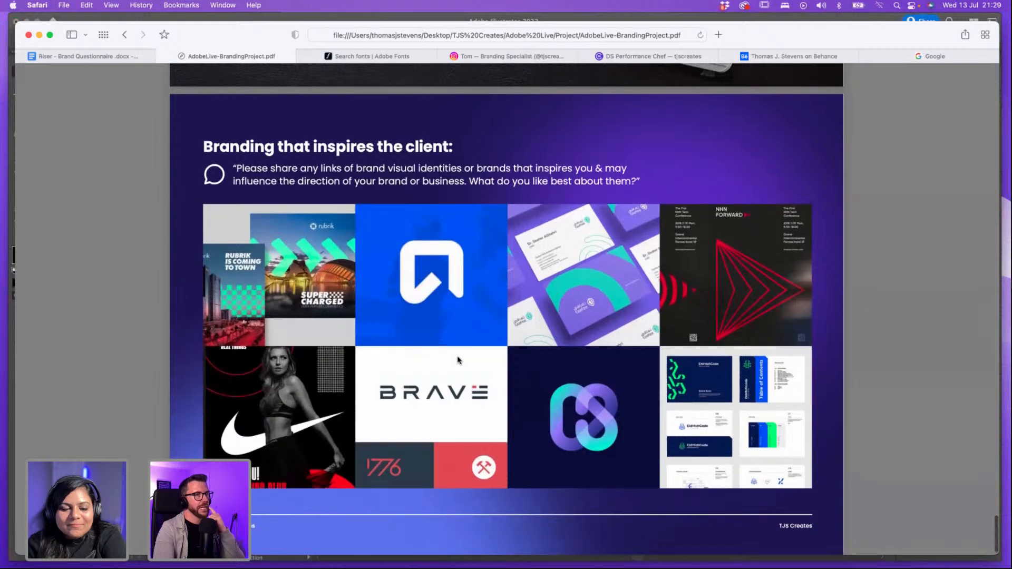
scroll(458, 360, down, 1)
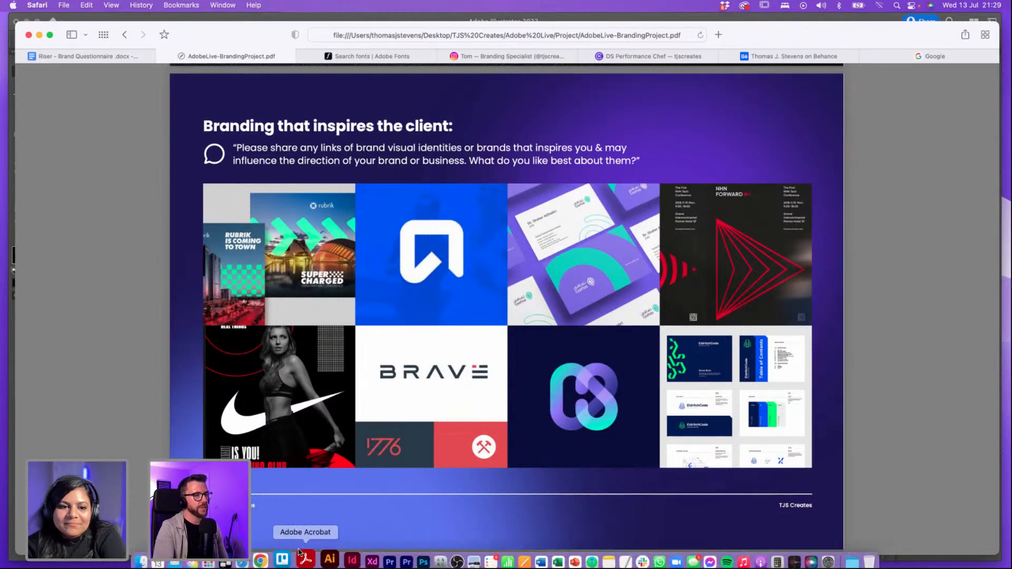
mouse_move(412, 553)
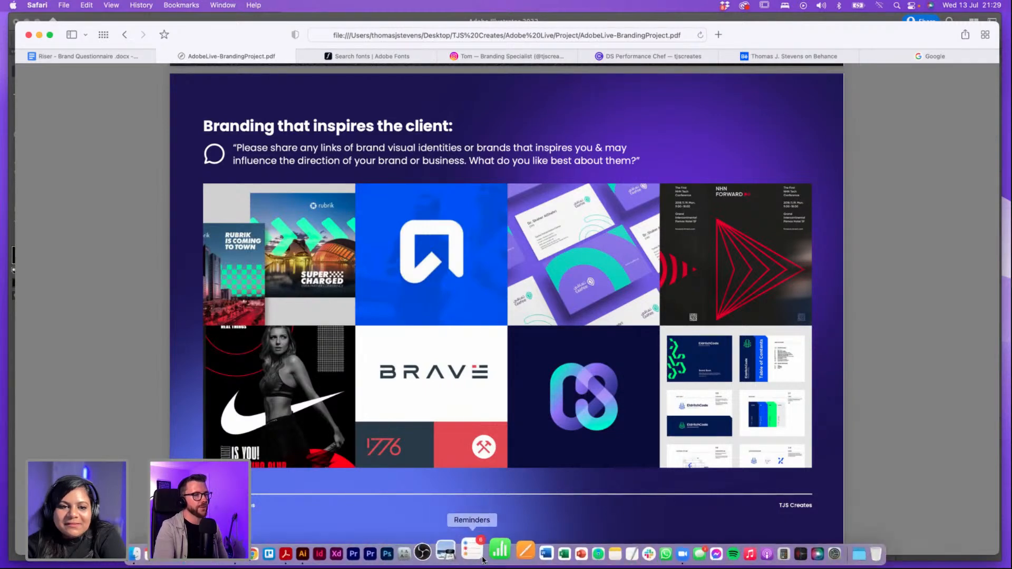
click(331, 552)
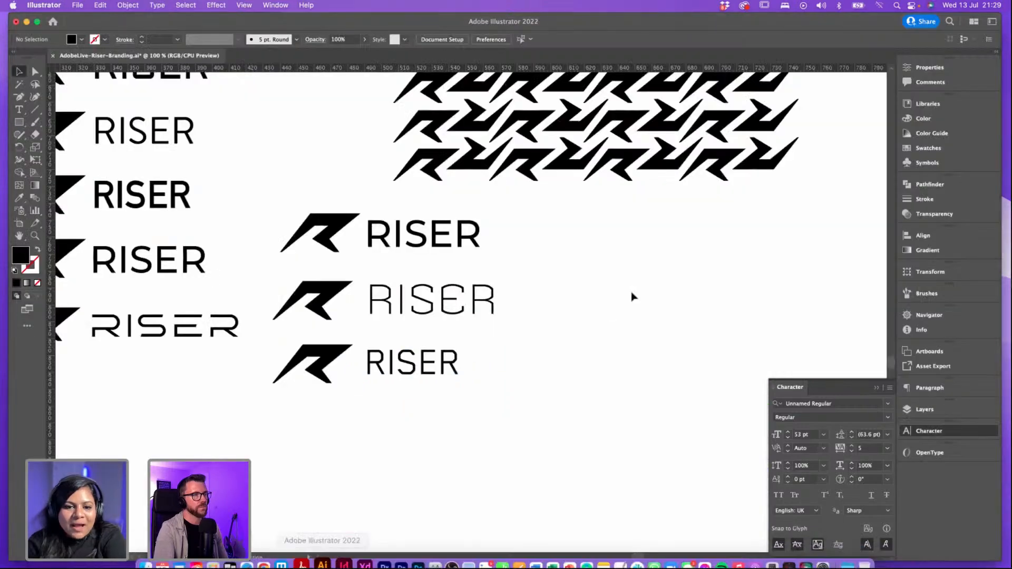
Step: Copy the light and black solid R tiles and the black outlined R tile from the row of logo tiles
key(super+minus)
key(super+minus)
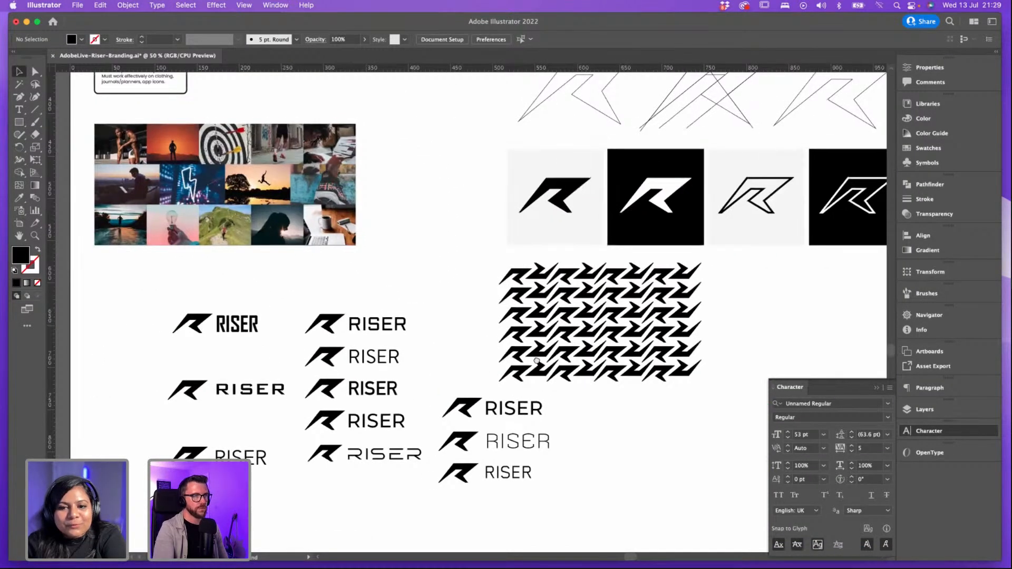
drag(582, 327, 475, 242)
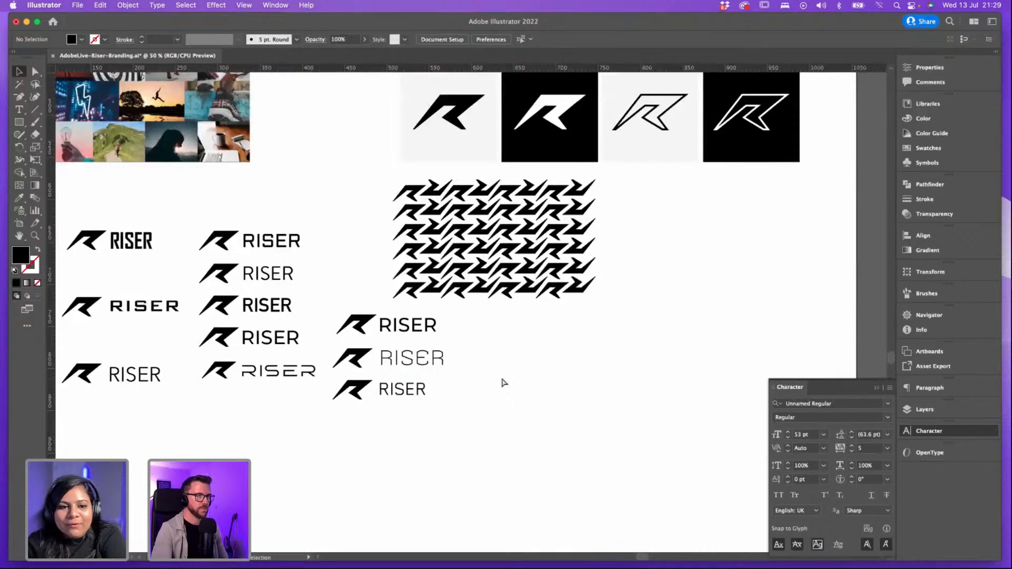
drag(510, 310, 480, 375)
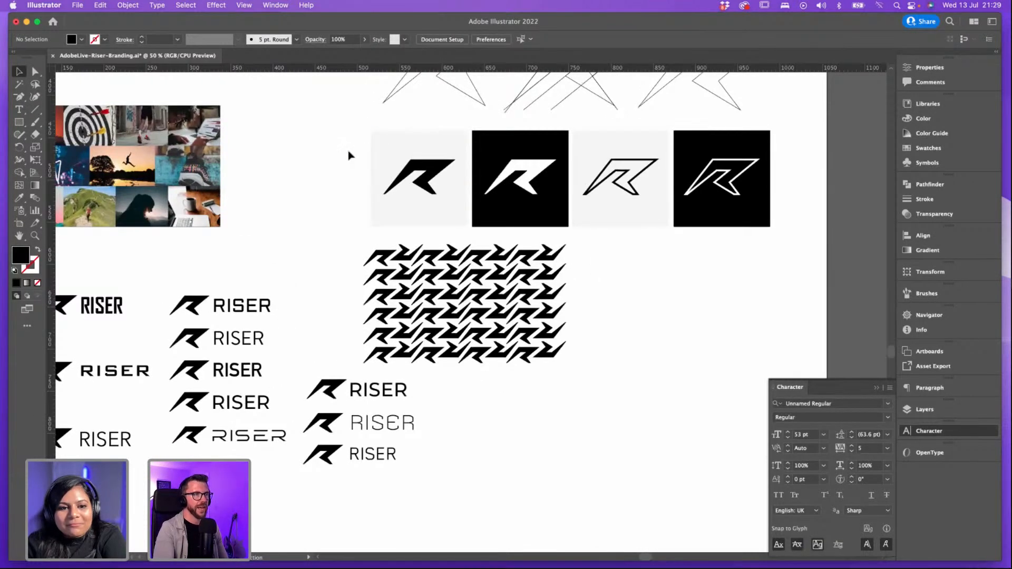
drag(348, 151, 760, 200)
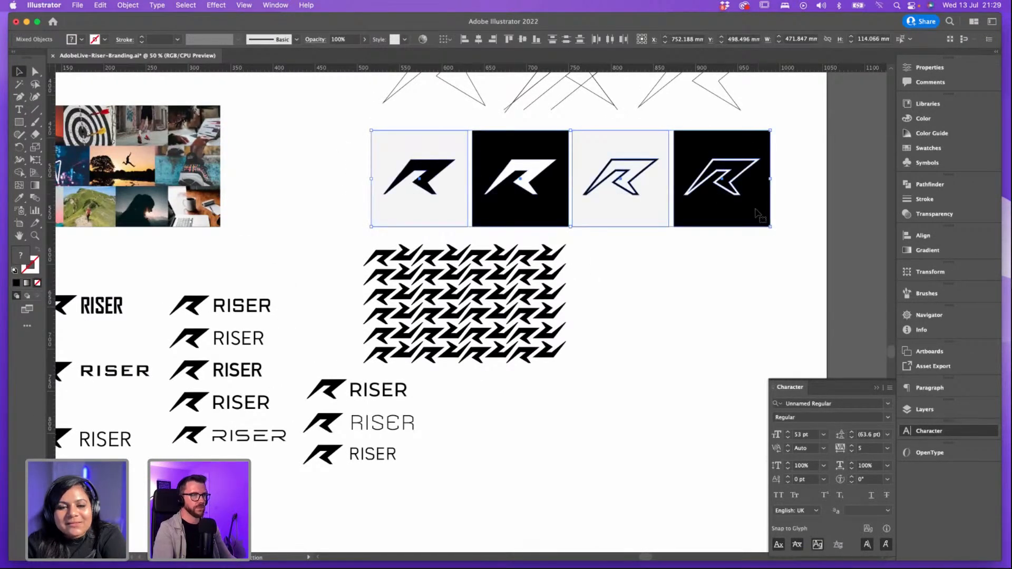
click(326, 157)
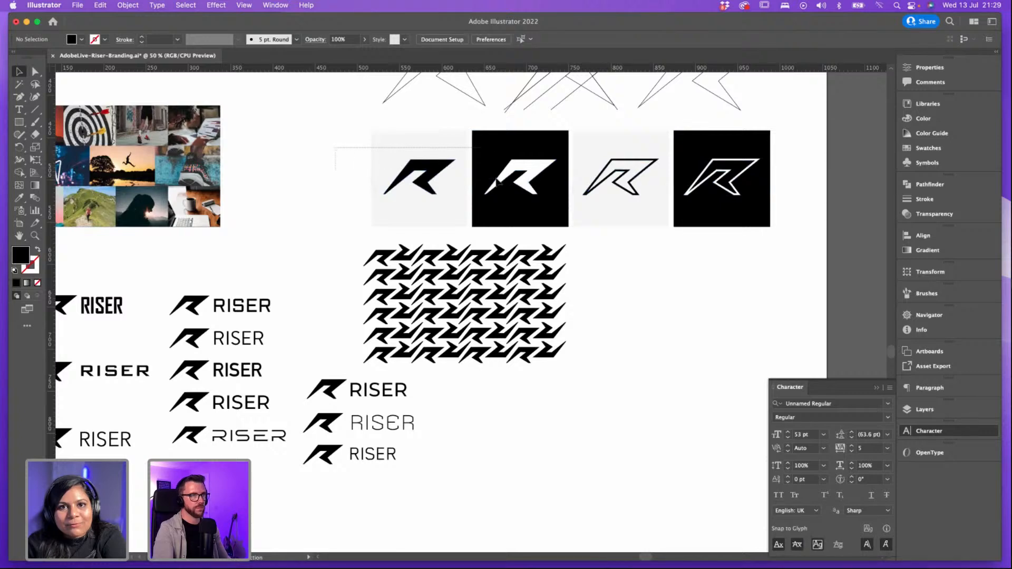
drag(536, 193, 538, 194)
super+click(697, 179)
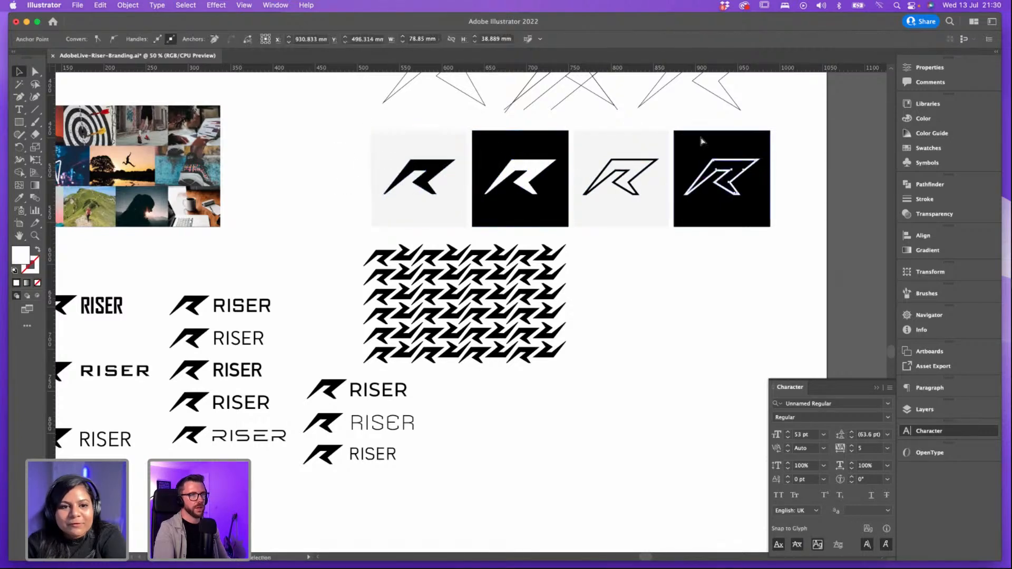
click(702, 141)
click(375, 177)
drag(306, 151, 549, 190)
drag(722, 157, 723, 157)
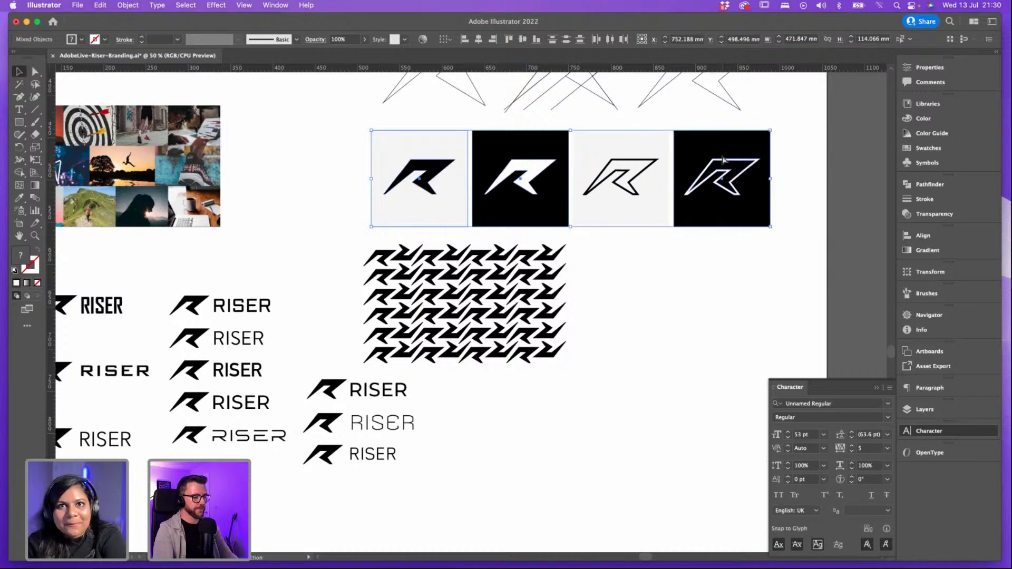
click(545, 429)
Step: Paste the copied R tiles below the pattern and scale them to about 50 mm per tile beside the set-aside lockups
drag(578, 457, 557, 351)
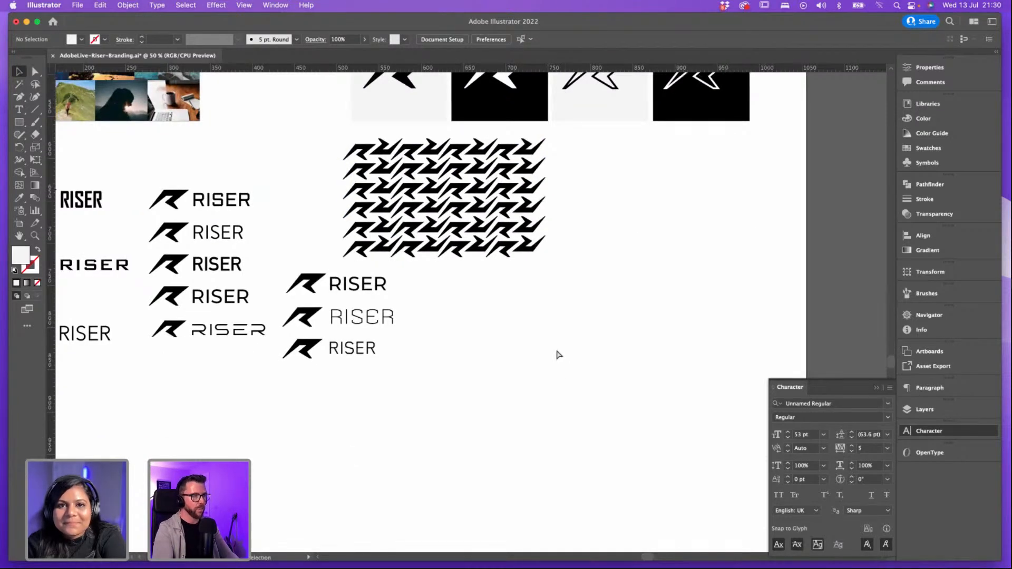
key(cmd+v)
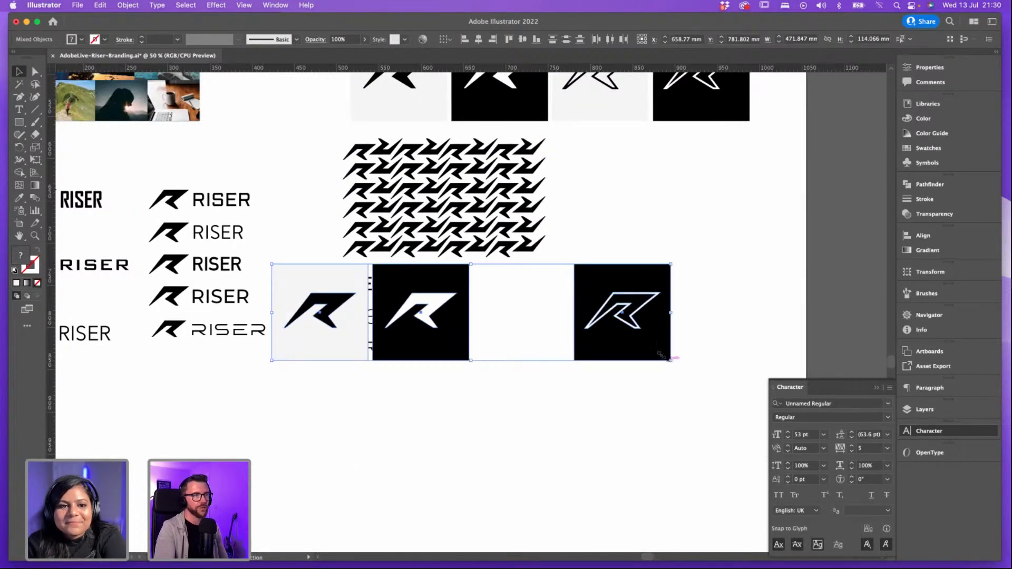
drag(668, 359, 555, 309)
click(578, 368)
Step: Delete the black outlined R tile from the pasted tiles, keeping only the two solid ones
key(super+=)
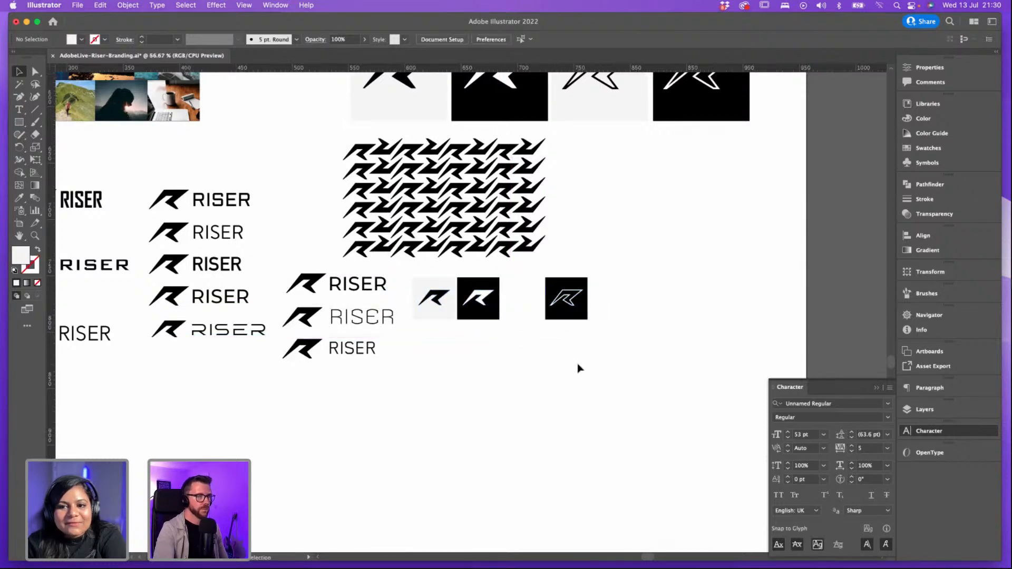
key(super+=)
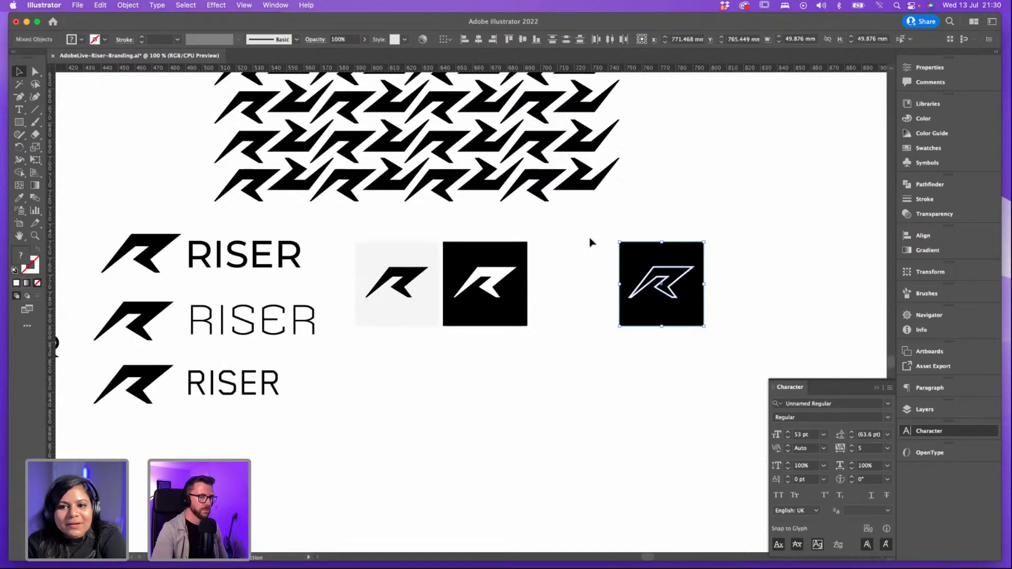
scroll(585, 236, left, 5)
scroll(601, 240, down, 3)
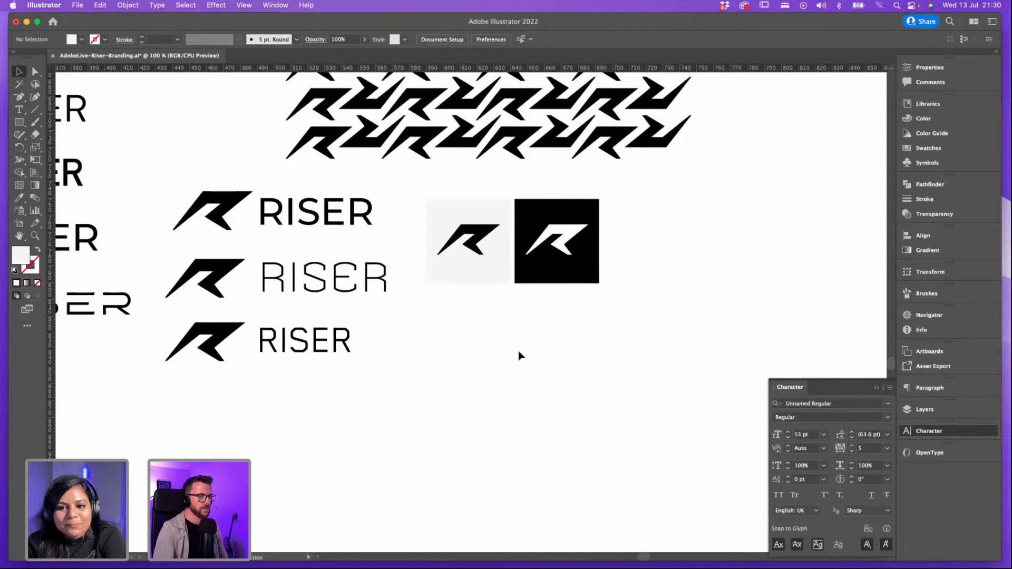
Step: Enlarge the two remaining pasted R tiles slightly and place them a little further from the set-aside lockups
key(super+minus)
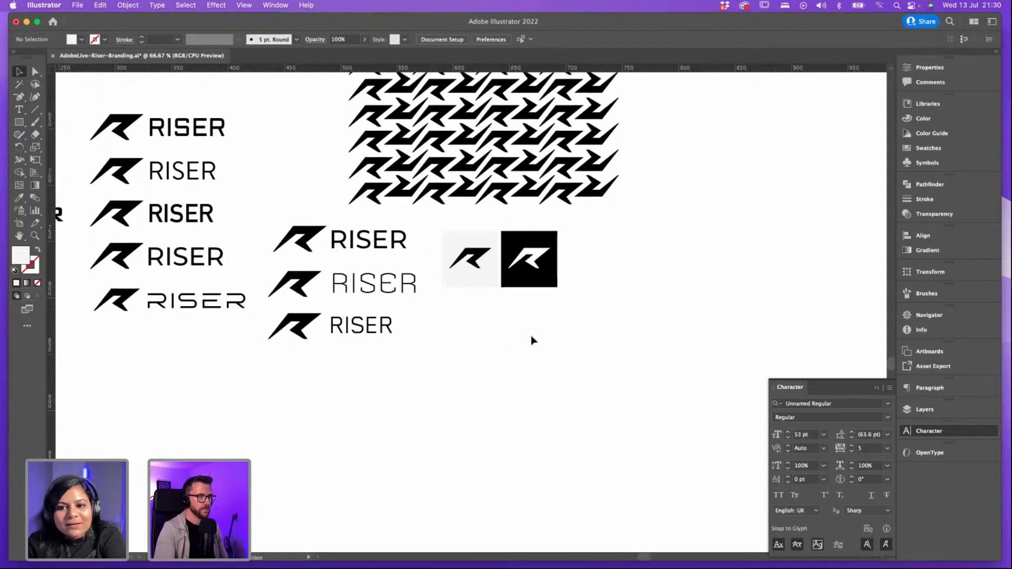
drag(555, 290, 573, 289)
drag(624, 325, 570, 240)
Step: Select the Montserrat, Armada and Blender Pro wordmarks in turn to compare their fonts and fit with the R symbol
click(359, 291)
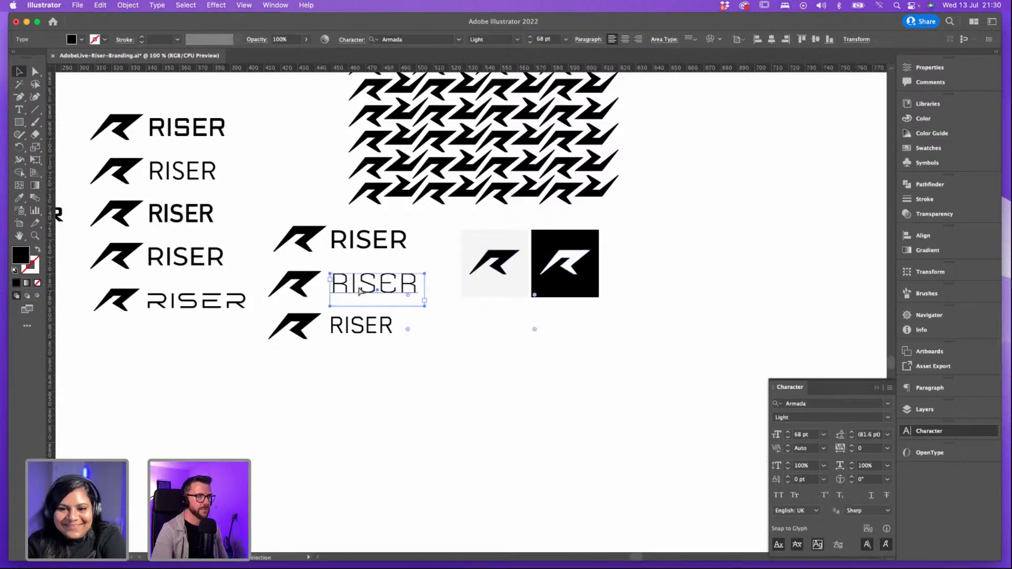
key(super+plus)
key(super+plus)
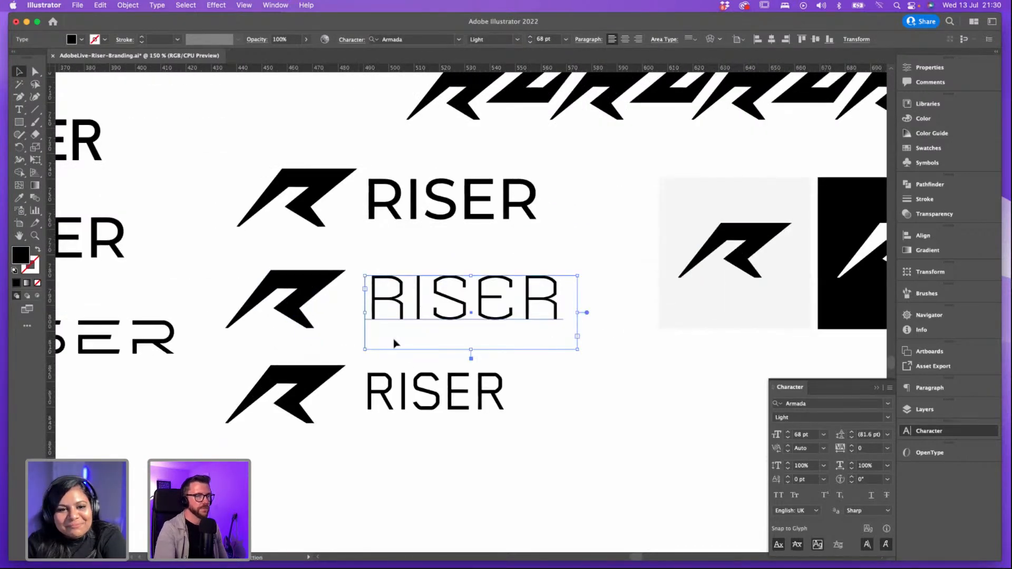
click(415, 399)
click(446, 315)
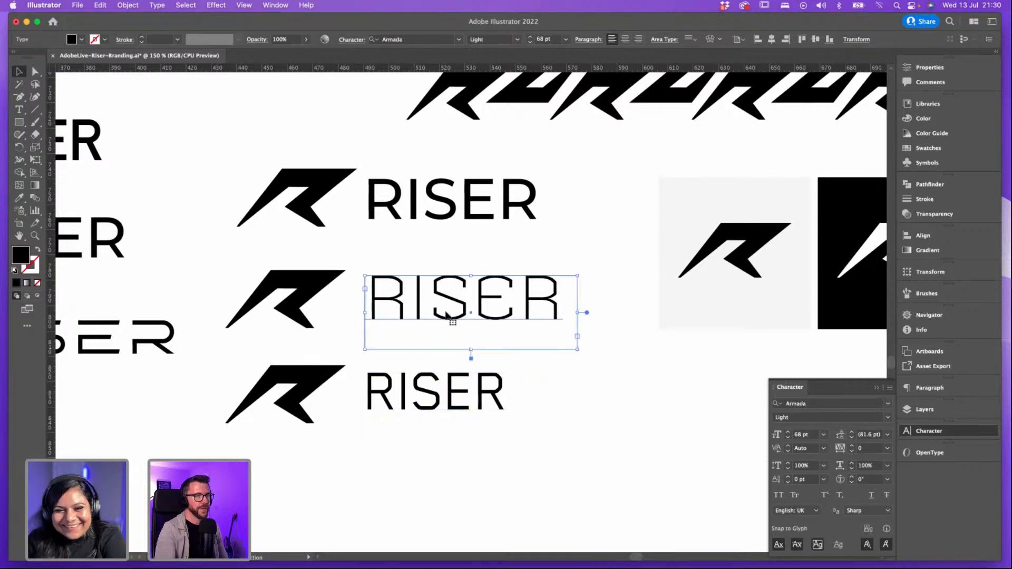
click(451, 386)
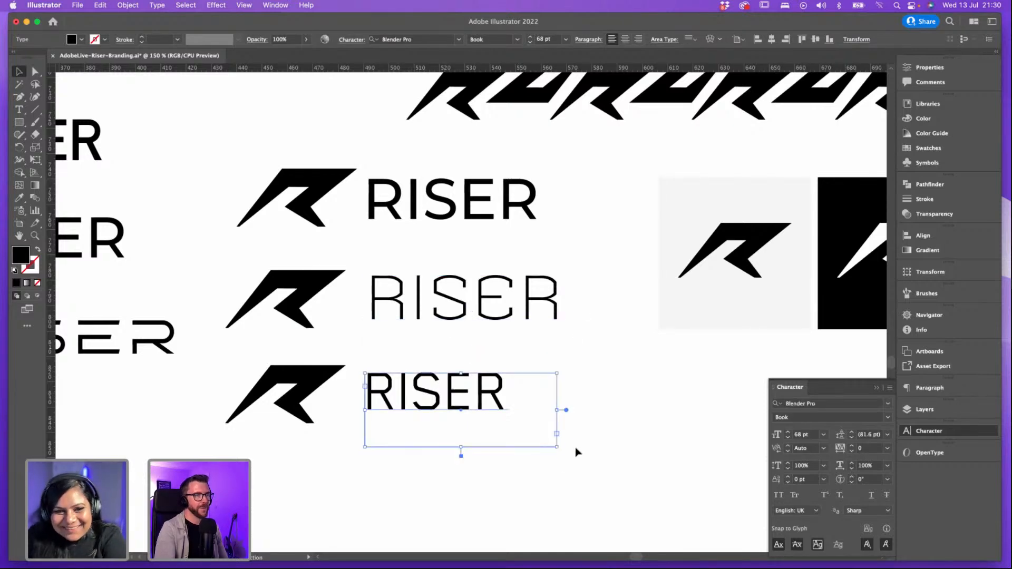
drag(599, 380, 407, 367)
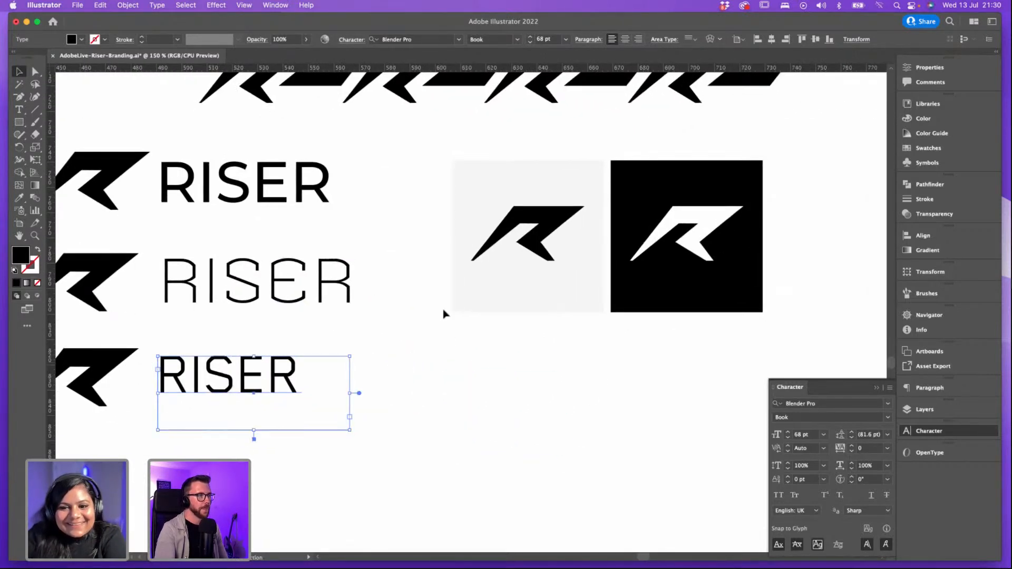
drag(391, 328, 448, 343)
click(333, 306)
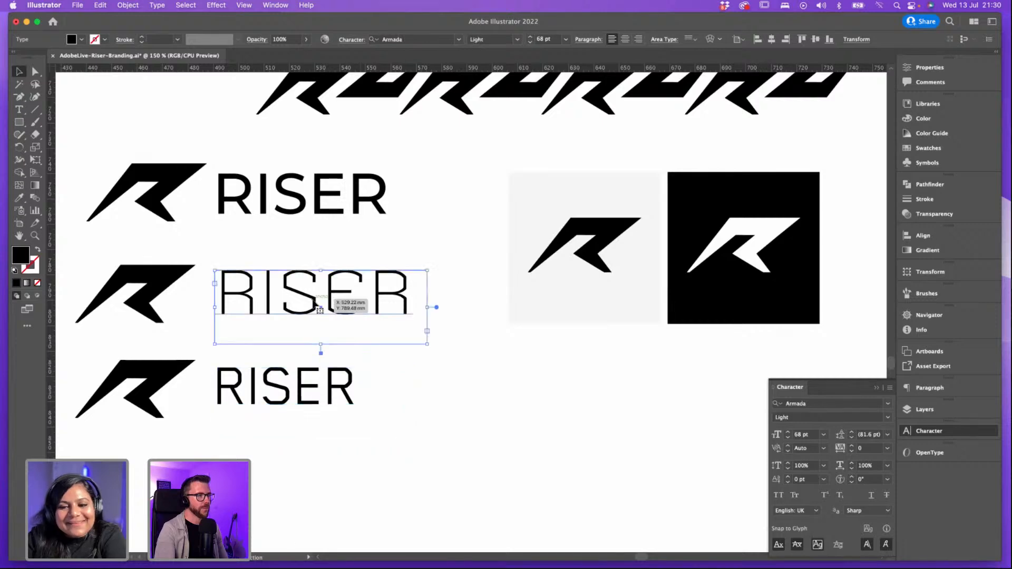
click(366, 217)
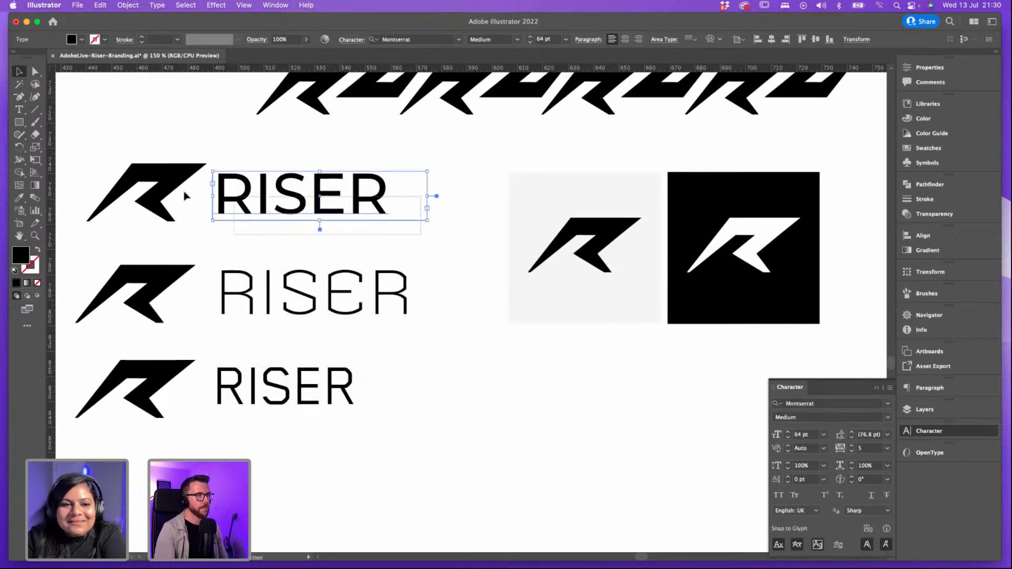
click(427, 345)
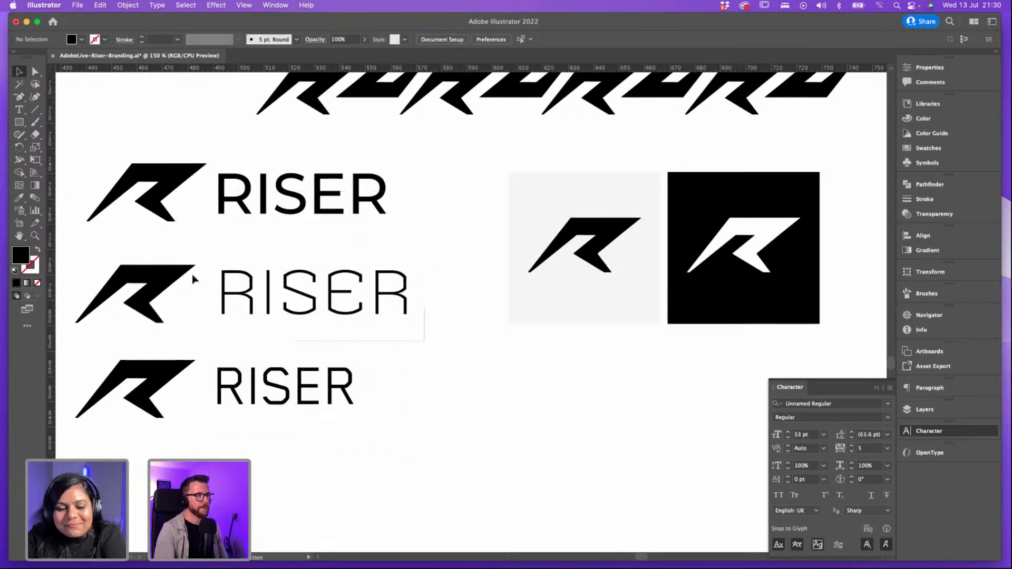
drag(192, 280, 242, 274)
click(523, 366)
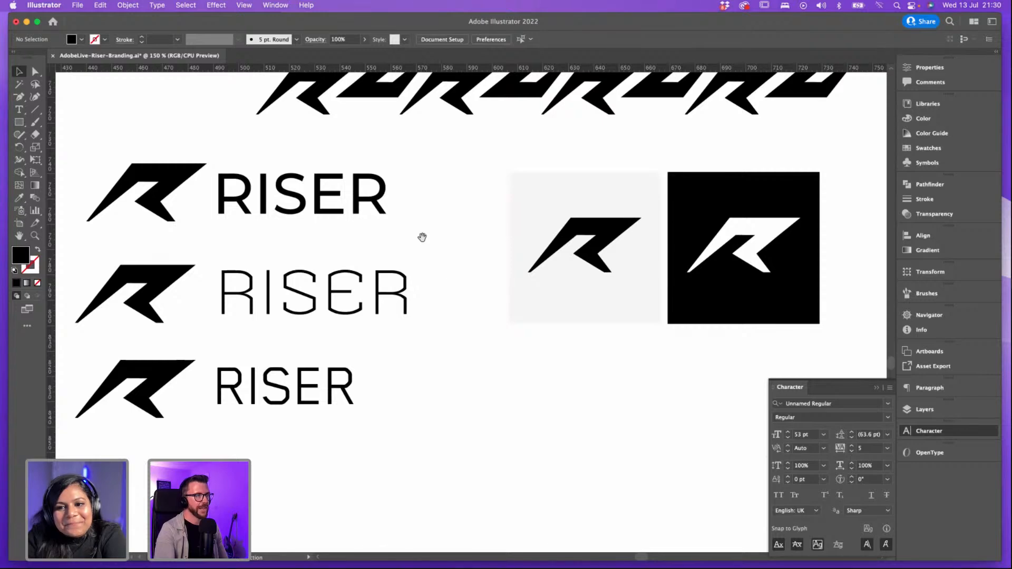
Step: Duplicate the Armada lockup into the empty space below the two R tiles and deselect it
drag(422, 237, 423, 241)
scroll(448, 279, down, 2)
drag(450, 285, 221, 231)
drag(298, 293, 618, 458)
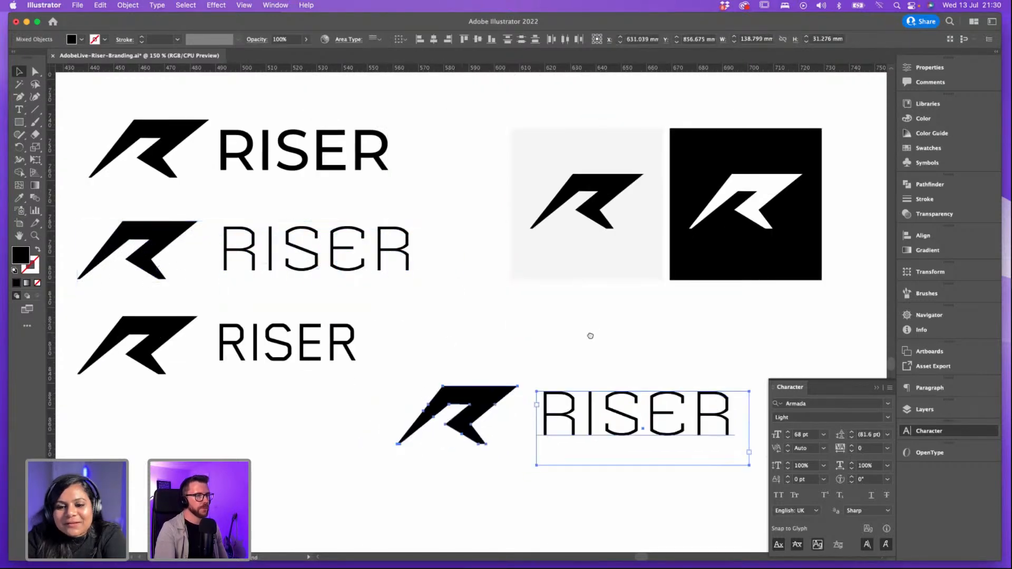
scroll(598, 332, up, 1)
click(366, 113)
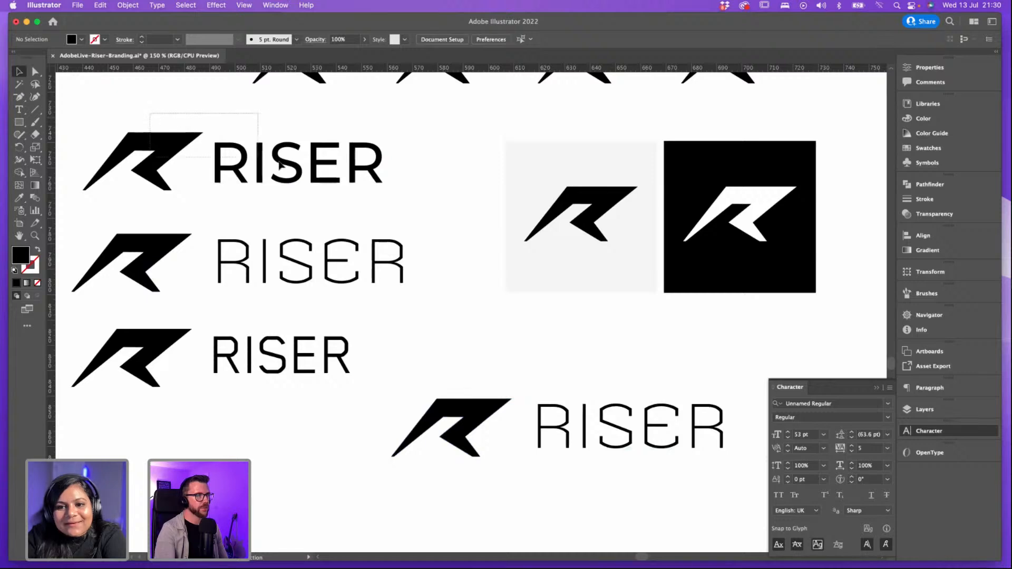
Step: Duplicate the Montserrat lockup into the space just below the R tiles, and move the Armada copy lower to make room
drag(303, 173, 636, 369)
scroll(669, 409, down, 4)
scroll(669, 409, right, 3)
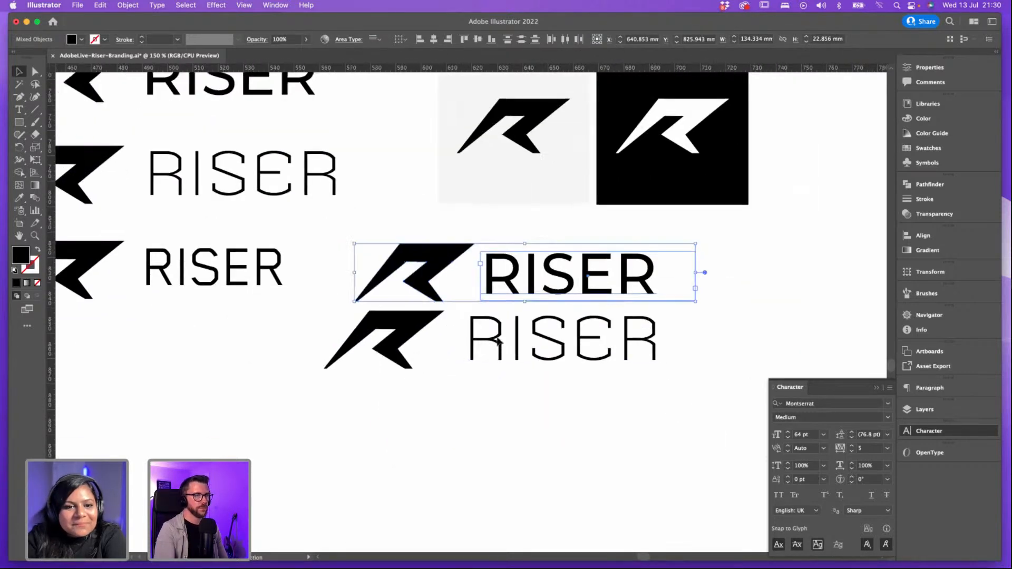
drag(690, 406, 411, 324)
drag(412, 323, 414, 383)
click(696, 242)
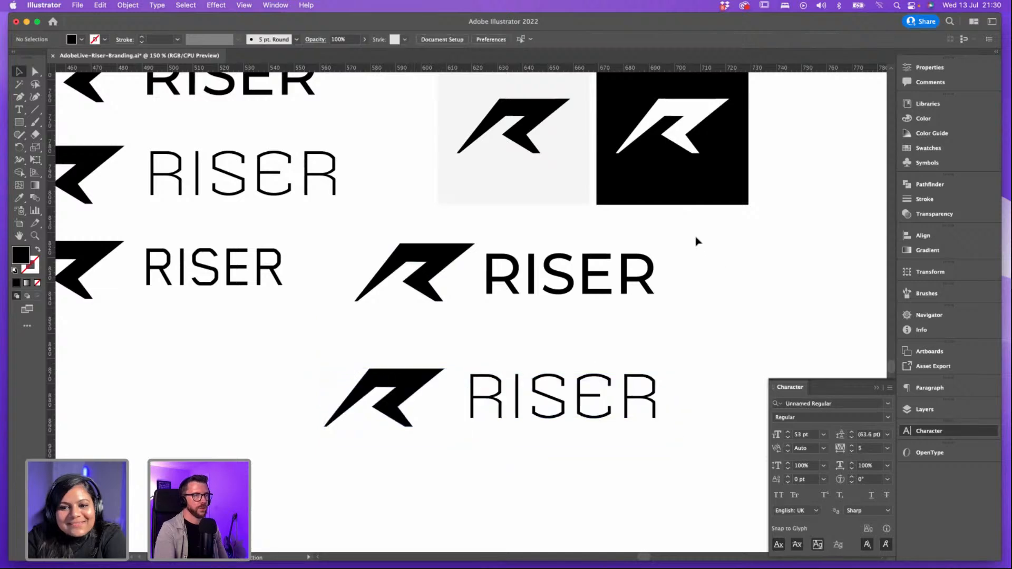
Step: Move the copied Montserrat lockup slightly right and down, closer to the Armada copy
scroll(696, 274, up, 2)
drag(705, 345, 344, 287)
drag(438, 298, 467, 318)
click(569, 266)
scroll(533, 253, down, 2)
scroll(533, 253, right, 3)
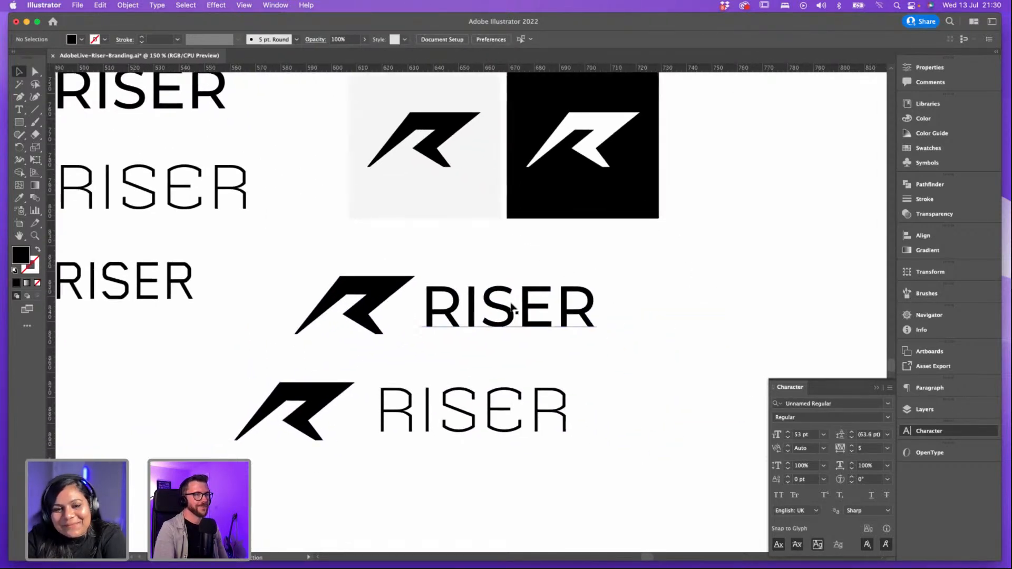
Step: Move the copied Armada lockup right so its wordmark ends in line with the Montserrat wordmark above
click(457, 281)
key(super+equal)
key(super+equal)
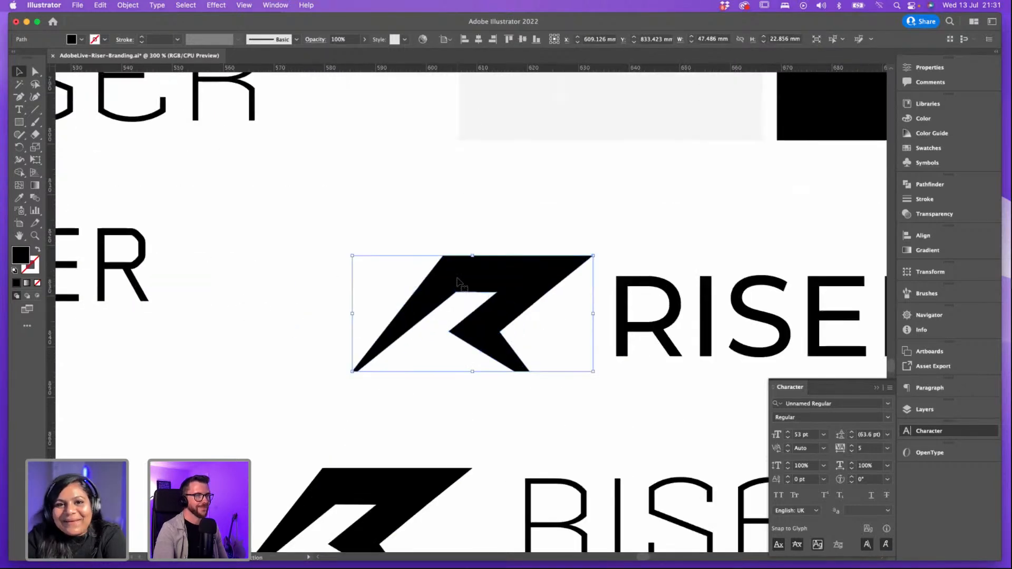
click(666, 210)
drag(666, 210, 528, 213)
key(super+minus)
key(super+minus)
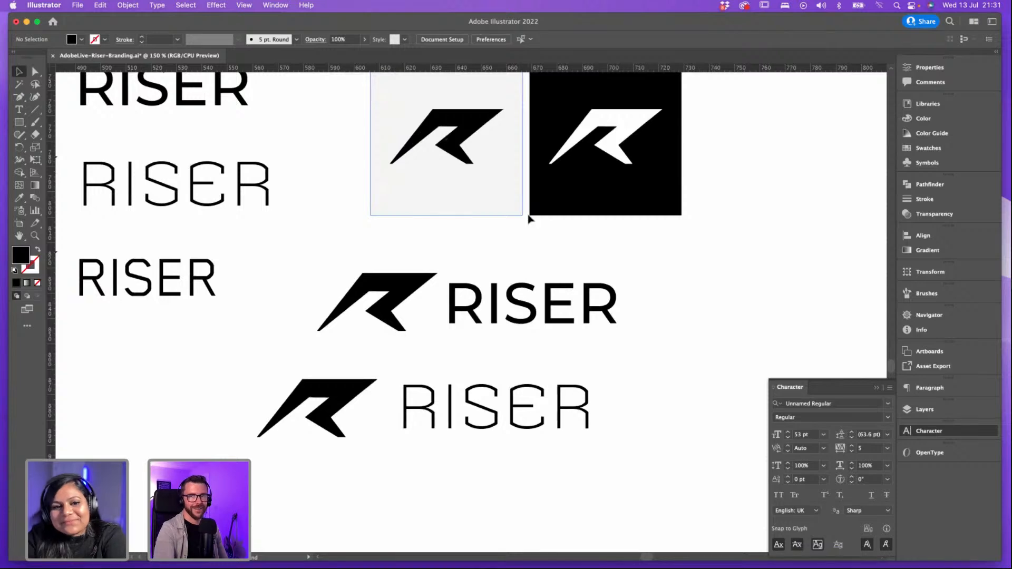
drag(633, 457, 338, 393)
drag(368, 398, 380, 395)
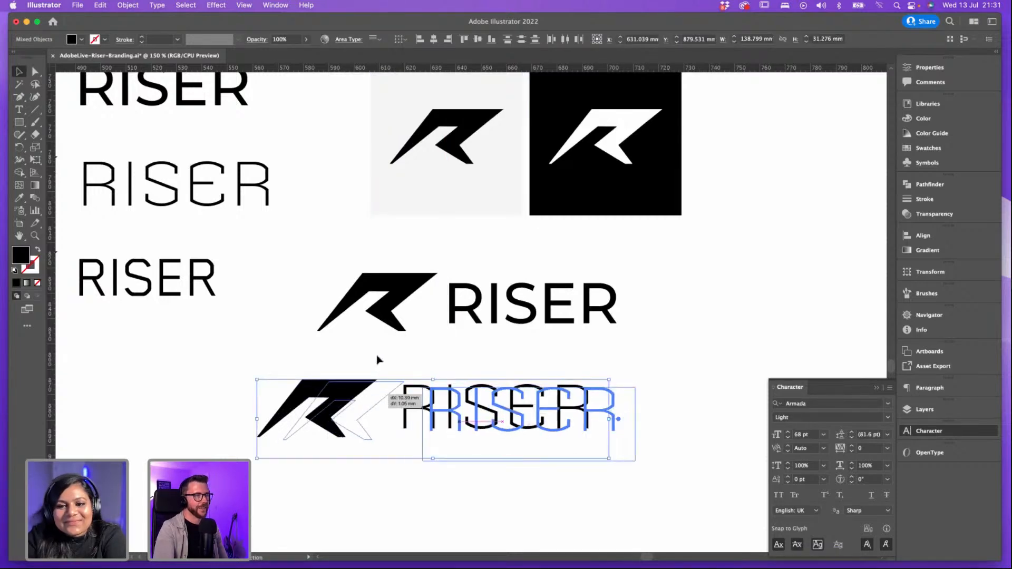
click(438, 331)
Step: Try rounding the upper-left corner of the Montserrat copy's R symbol to about 18.78 mm
click(417, 282)
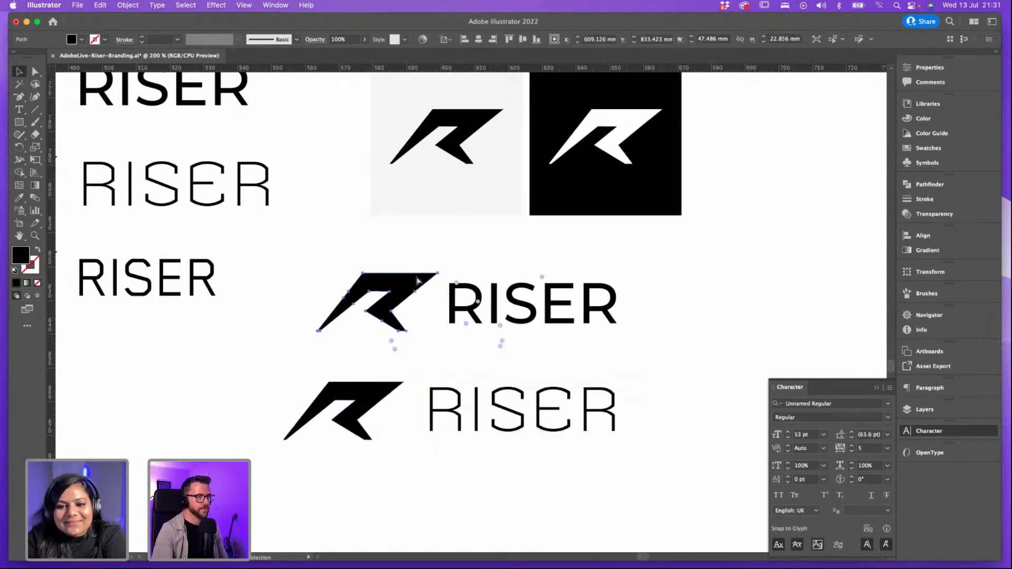
key(super+equal)
key(super+equal)
click(557, 241)
drag(568, 225, 536, 228)
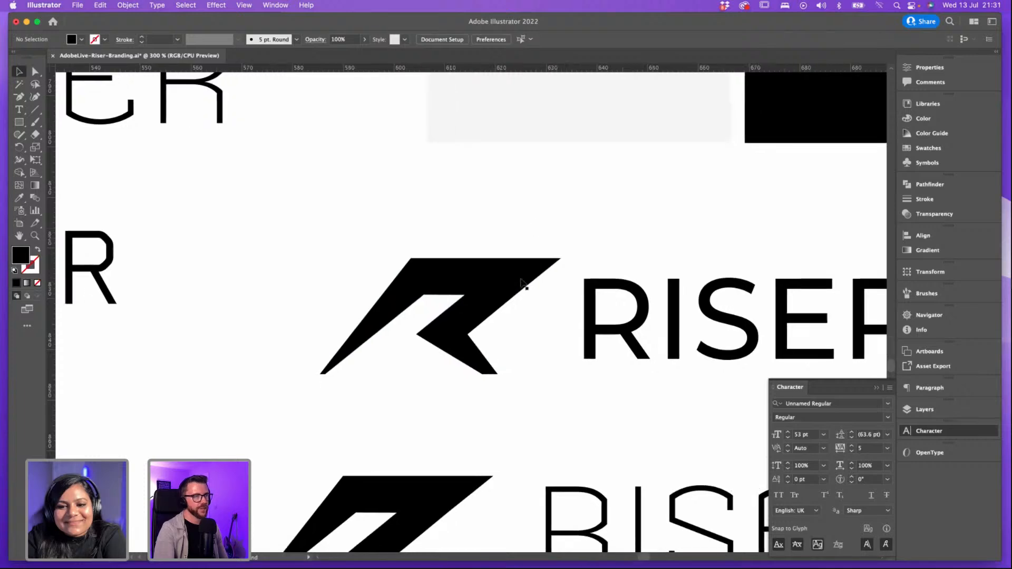
click(524, 283)
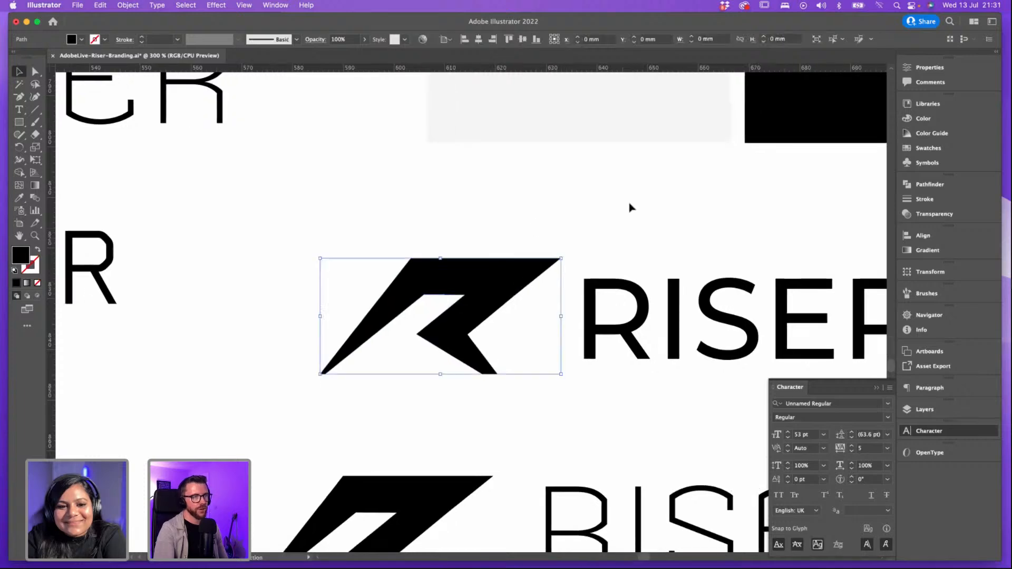
click(35, 72)
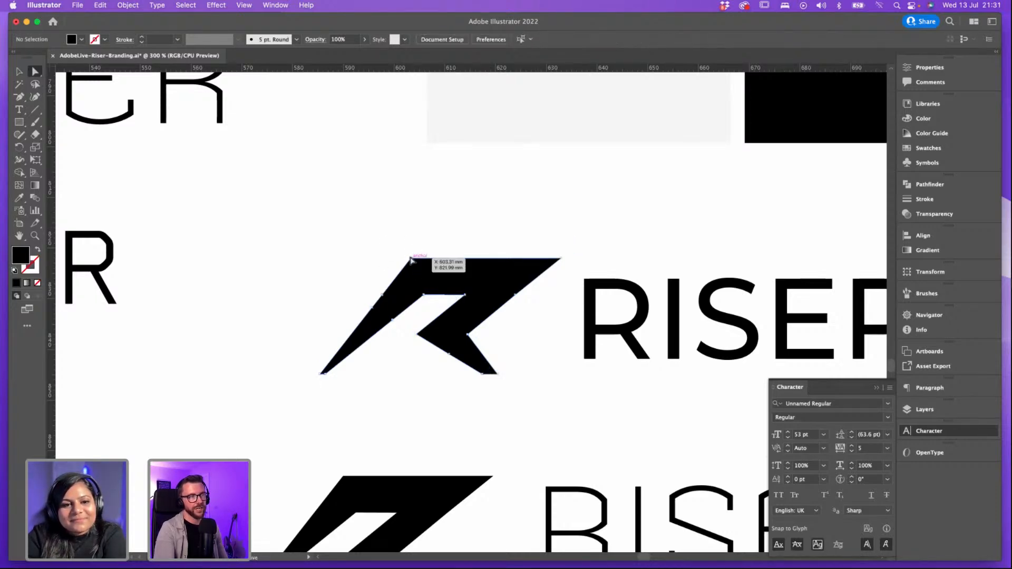
click(411, 259)
key(super+=)
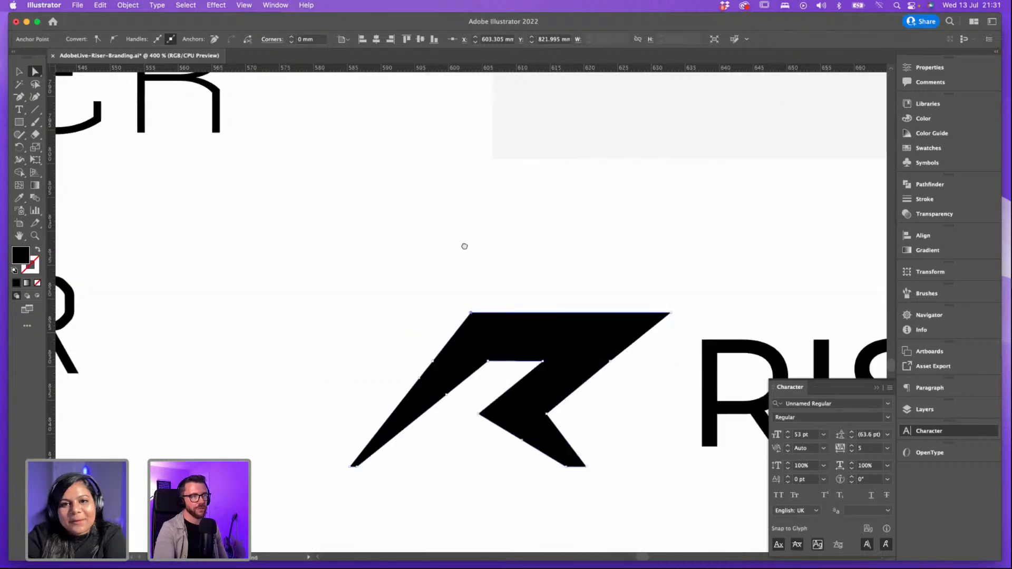
drag(497, 332, 582, 428)
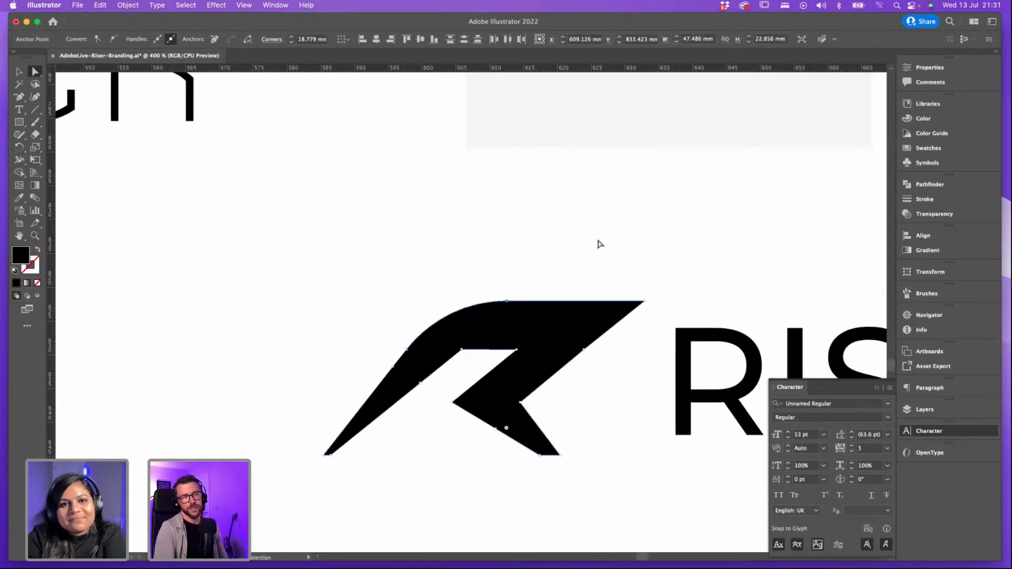
key(super+z)
Step: Try rounding all corners of the Montserrat copy's R symbol together
scroll(497, 162, down, 5)
scroll(497, 163, right, 5)
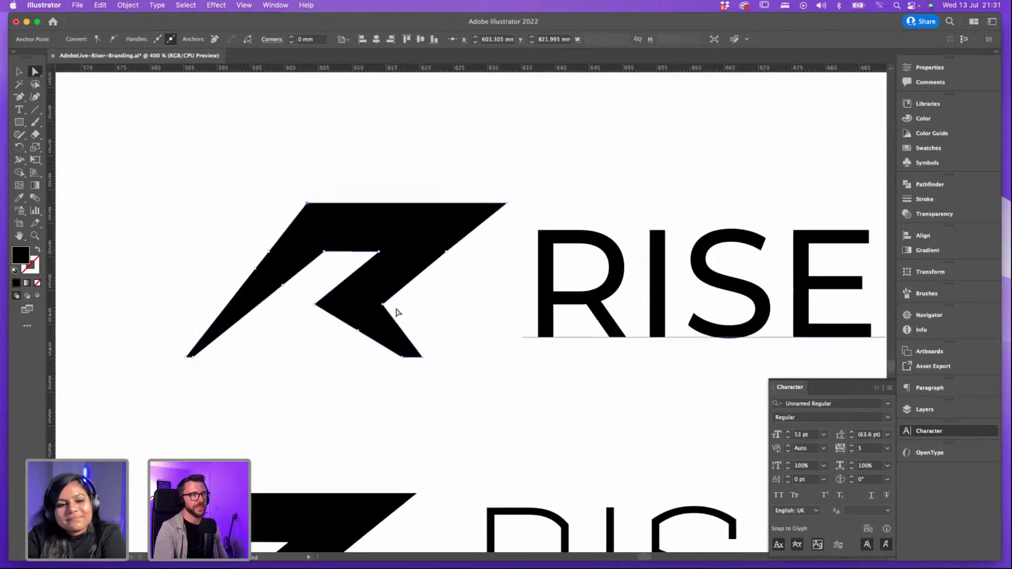
click(389, 325)
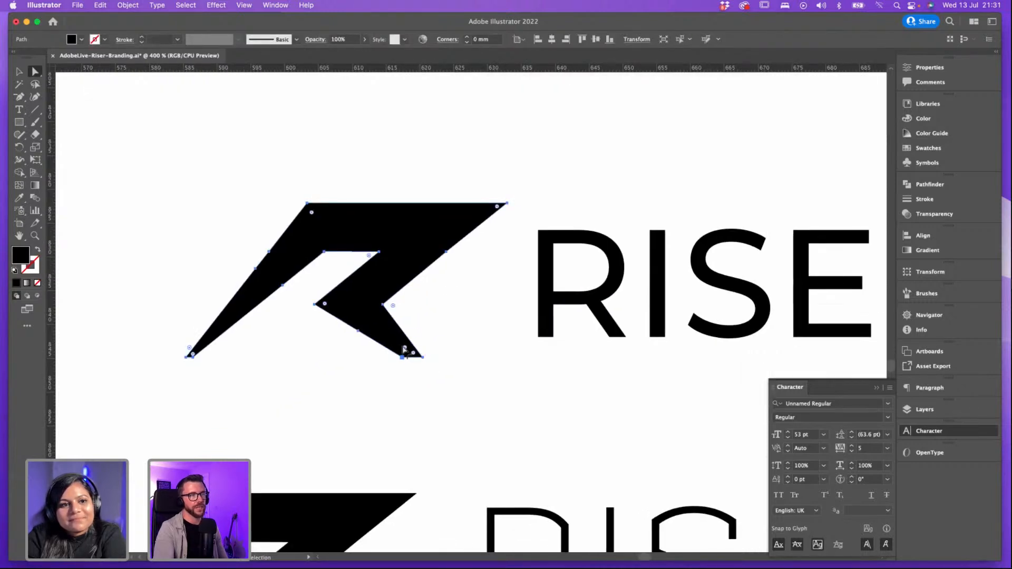
drag(405, 348, 365, 293)
key(super+z)
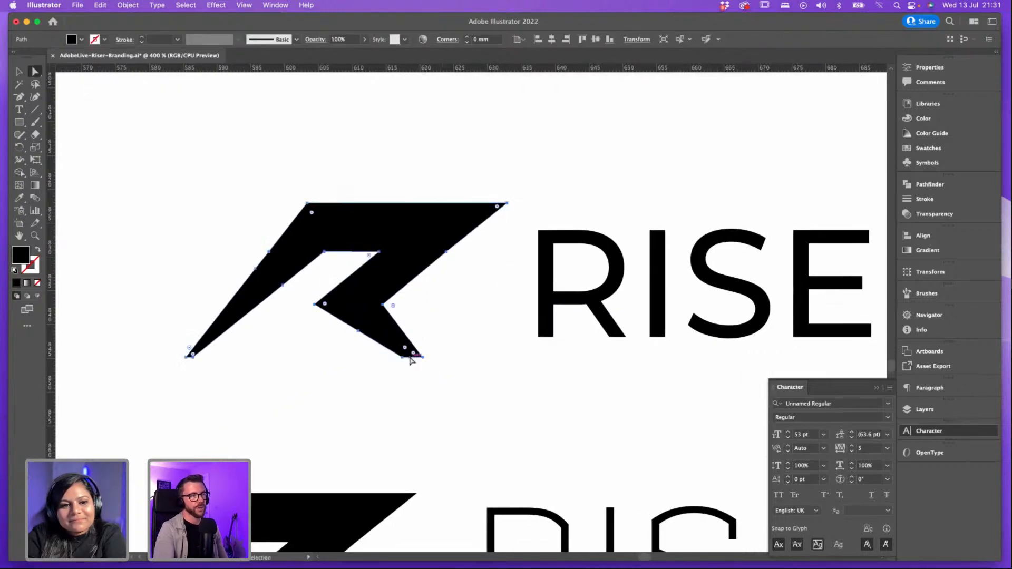
Step: Delete the redundant mid-edge anchor points from the Montserrat copy's R symbol, keeping its corners, and deselect it
click(507, 203)
key(p)
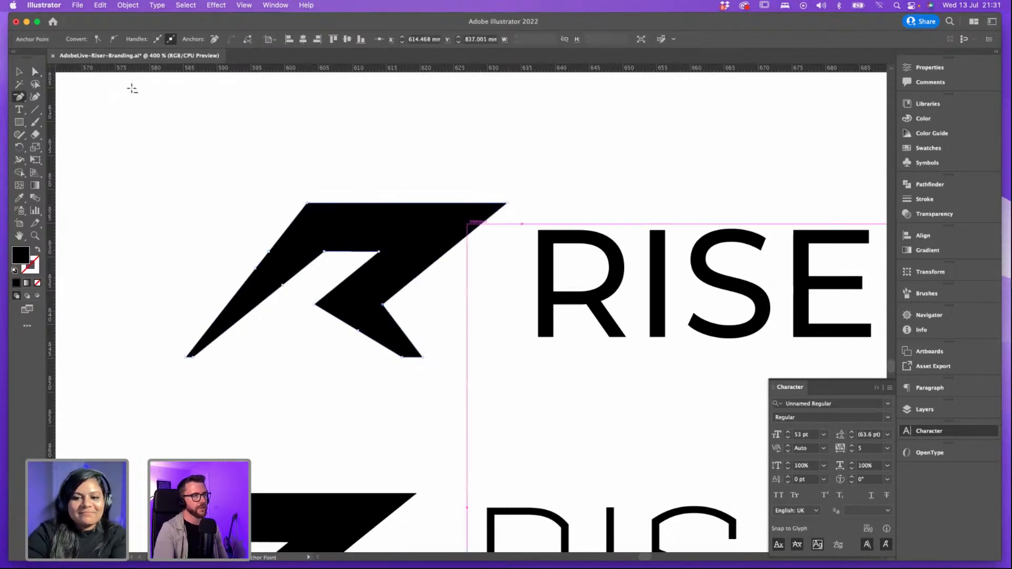
click(282, 286)
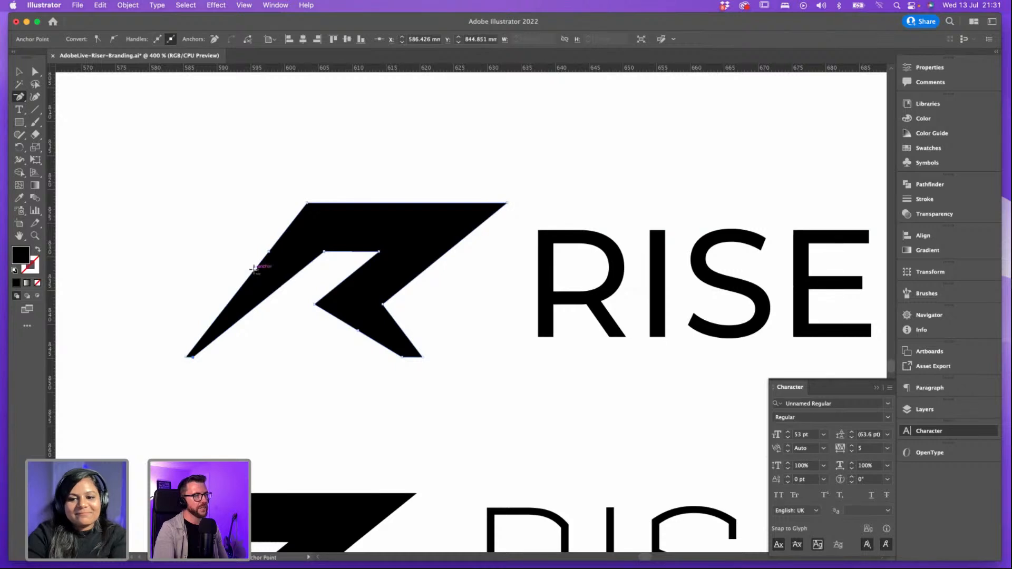
click(256, 269)
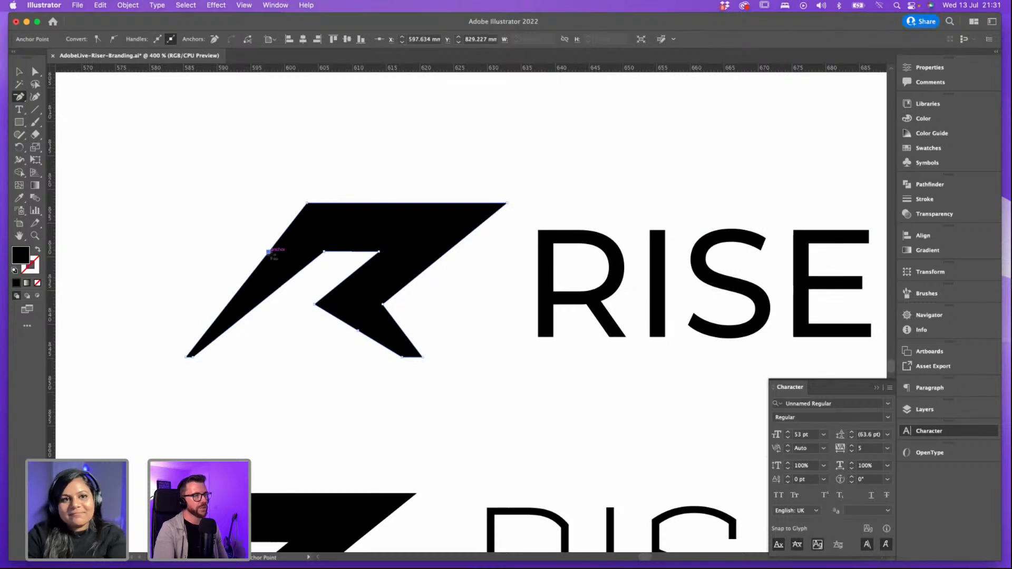
click(375, 340)
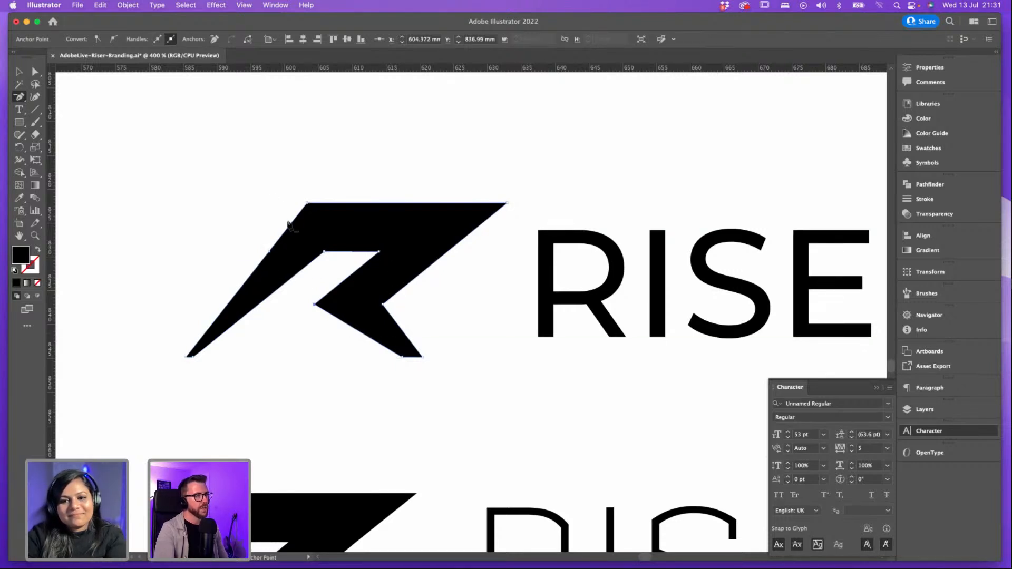
click(268, 250)
click(16, 74)
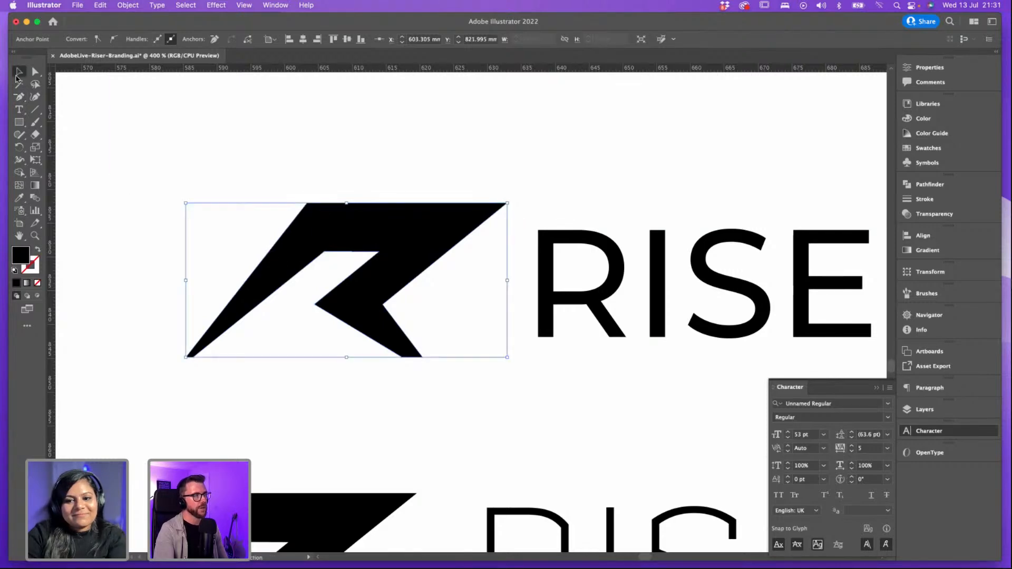
click(536, 202)
Step: Round the upper-right corner of the Montserrat copy's R symbol to a radius of about 5.27 mm
click(495, 211)
key(a)
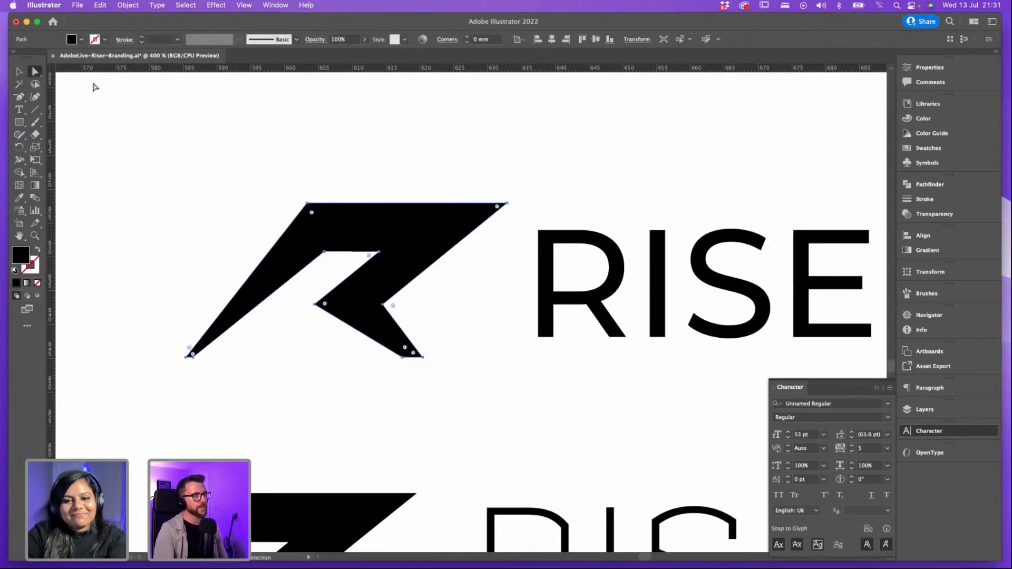
drag(519, 199, 413, 259)
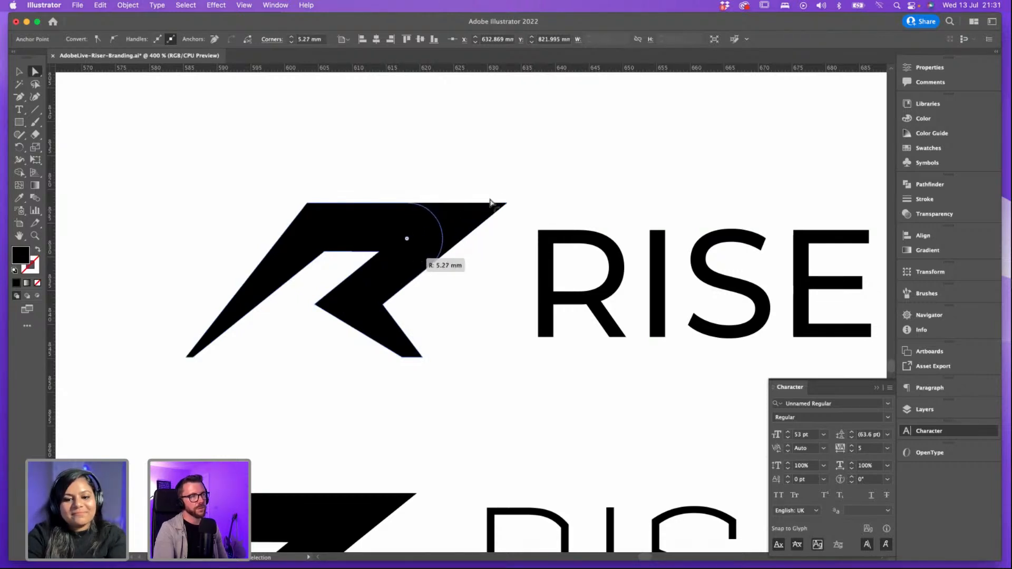
click(491, 203)
key(super+minus)
key(super+minus)
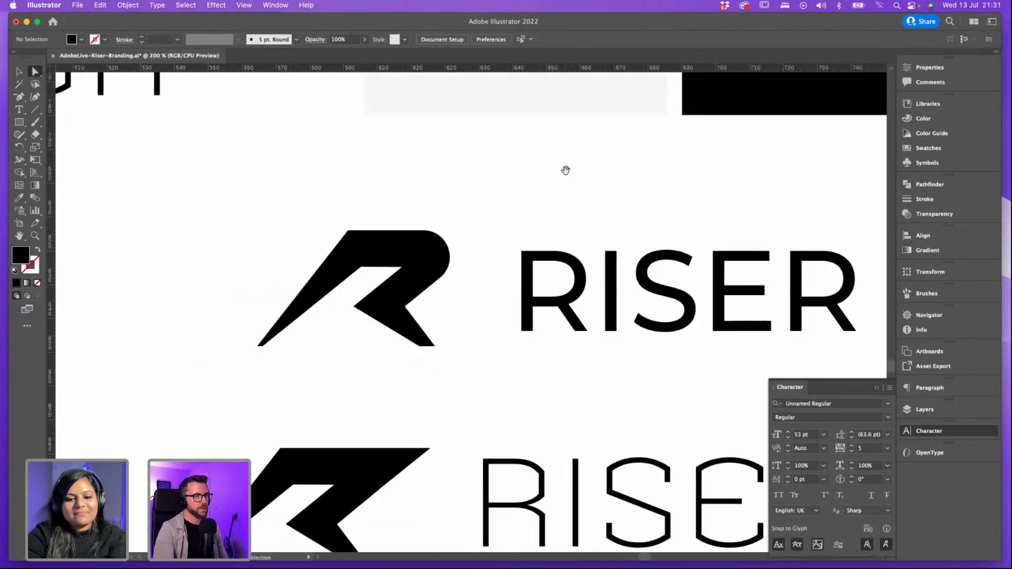
drag(564, 172, 535, 150)
Step: Slightly reduce the radius of the R symbol's rounded upper-right corner and deselect the symbol
click(421, 255)
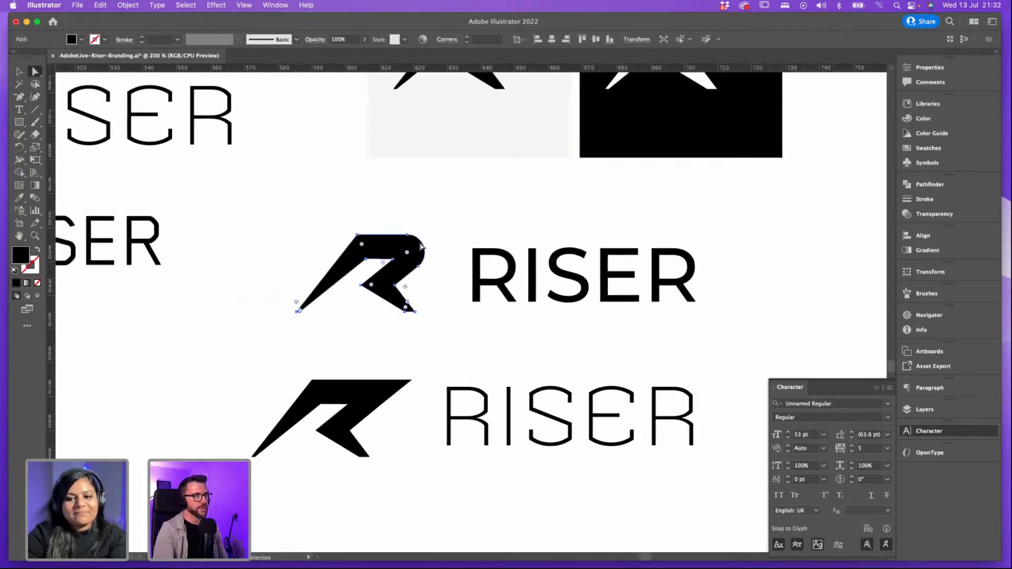
click(431, 241)
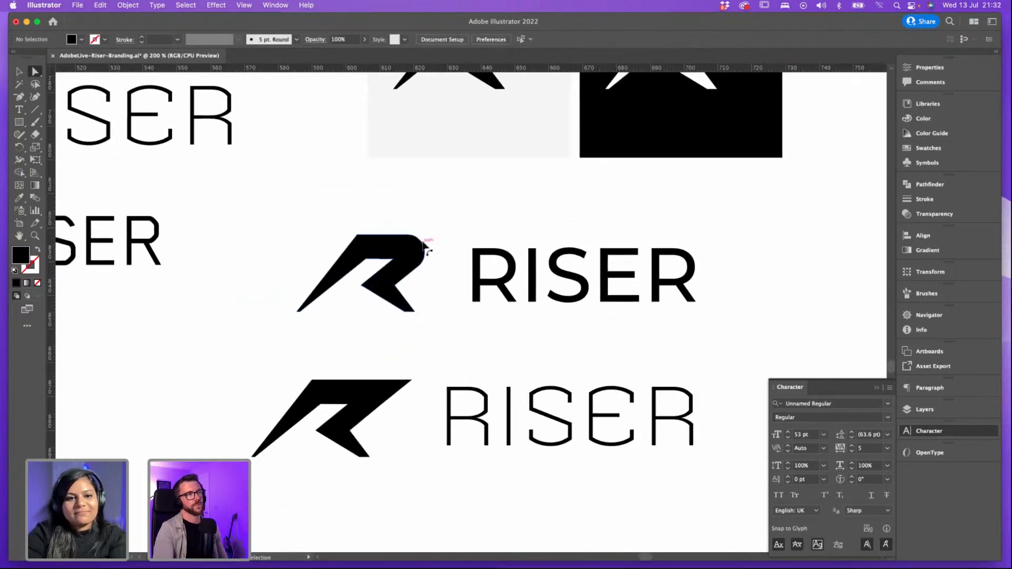
click(424, 247)
key(super+equal)
key(super+equal)
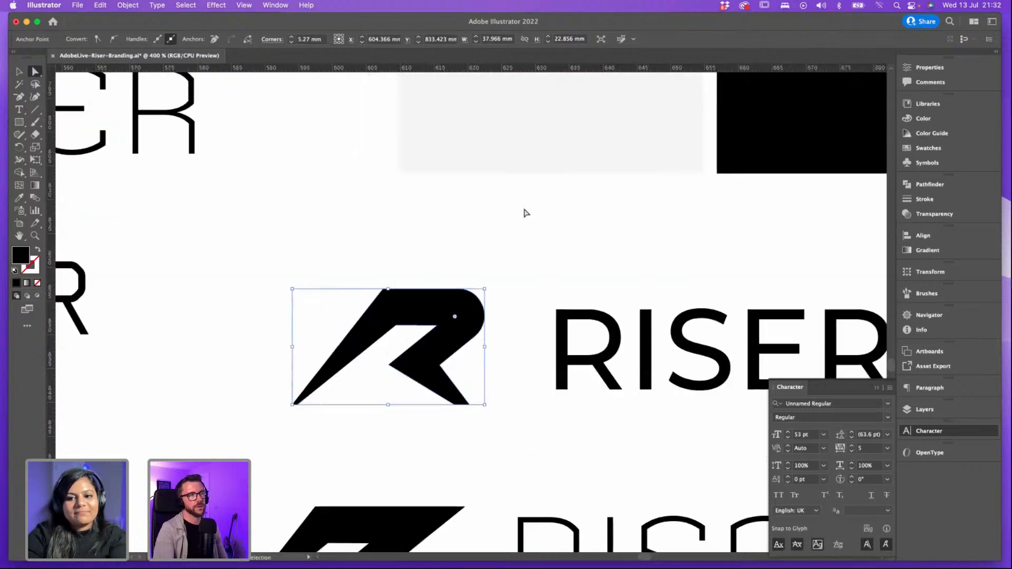
drag(448, 305, 465, 294)
click(554, 260)
key(super+minus)
key(super+minus)
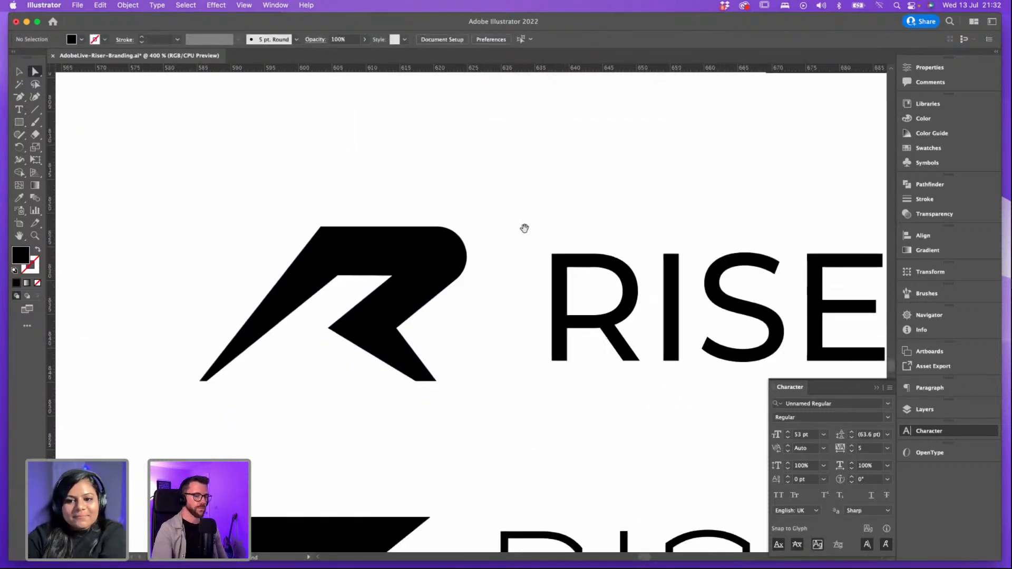
drag(531, 243, 482, 196)
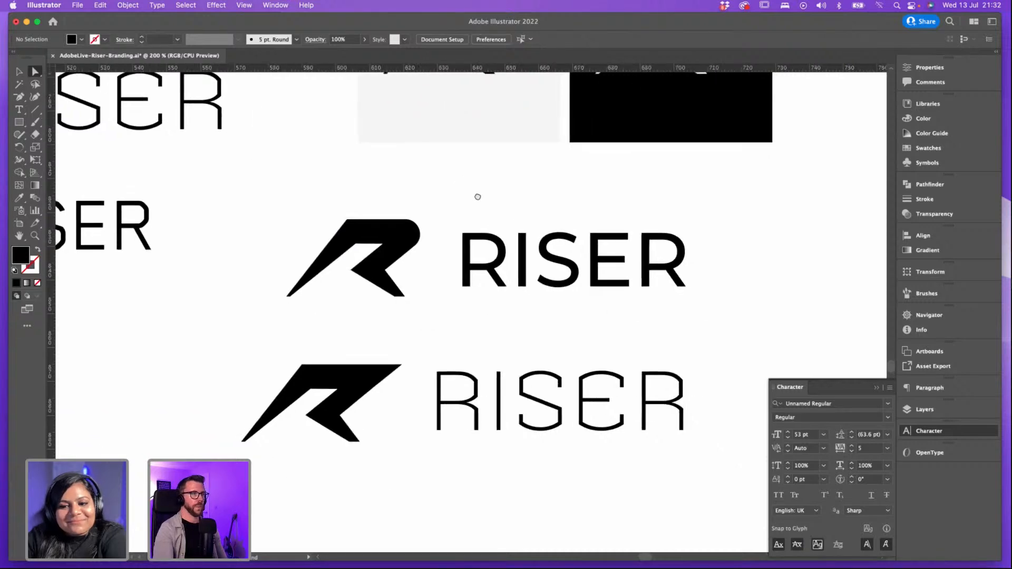
Step: Move the sharp-cornered R symbol slightly right, closer to the copied Armada wordmark
click(20, 71)
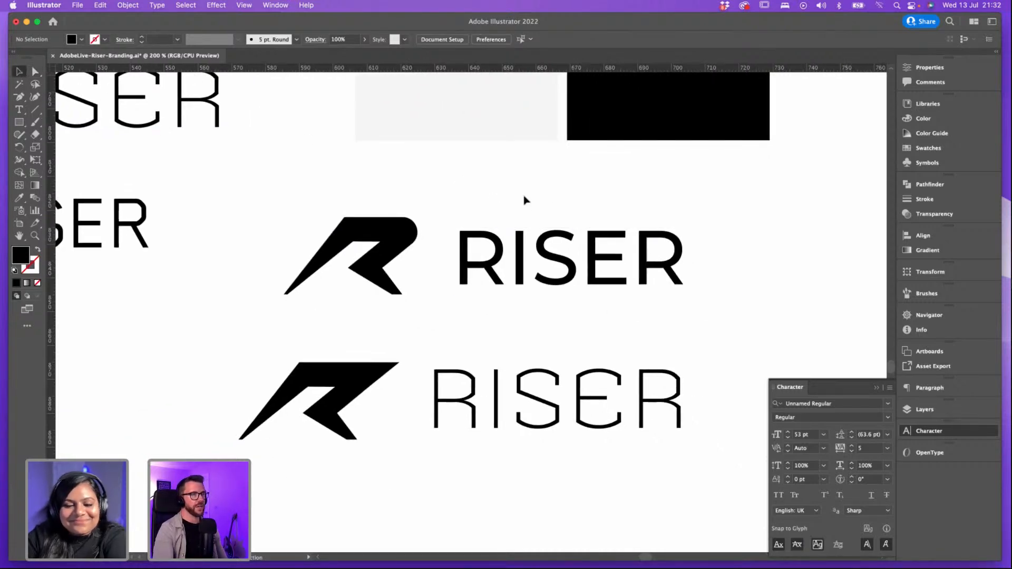
scroll(597, 196, right, 2)
scroll(597, 196, down, 1)
click(466, 275)
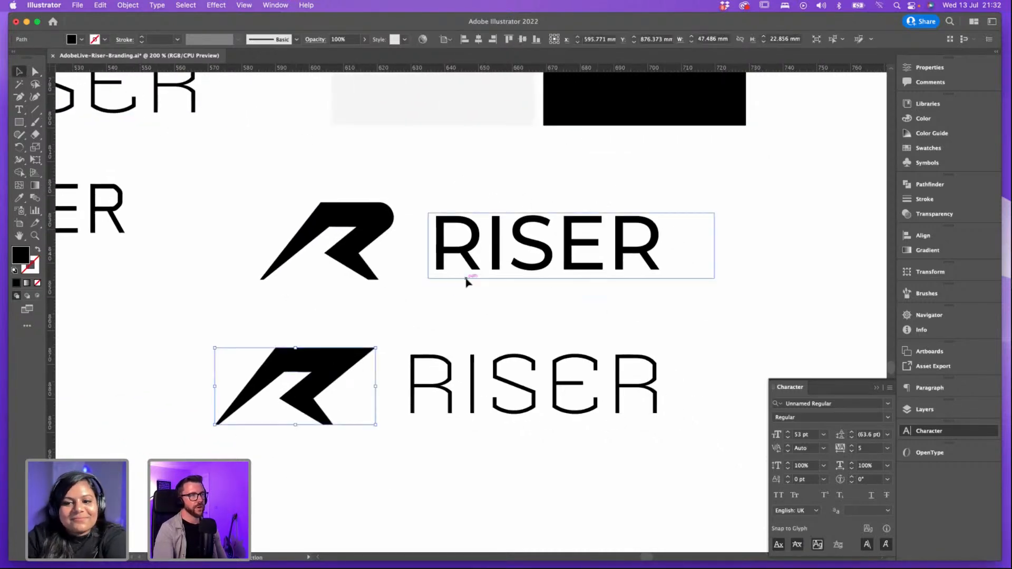
scroll(580, 312, right, 2)
scroll(580, 312, down, 1)
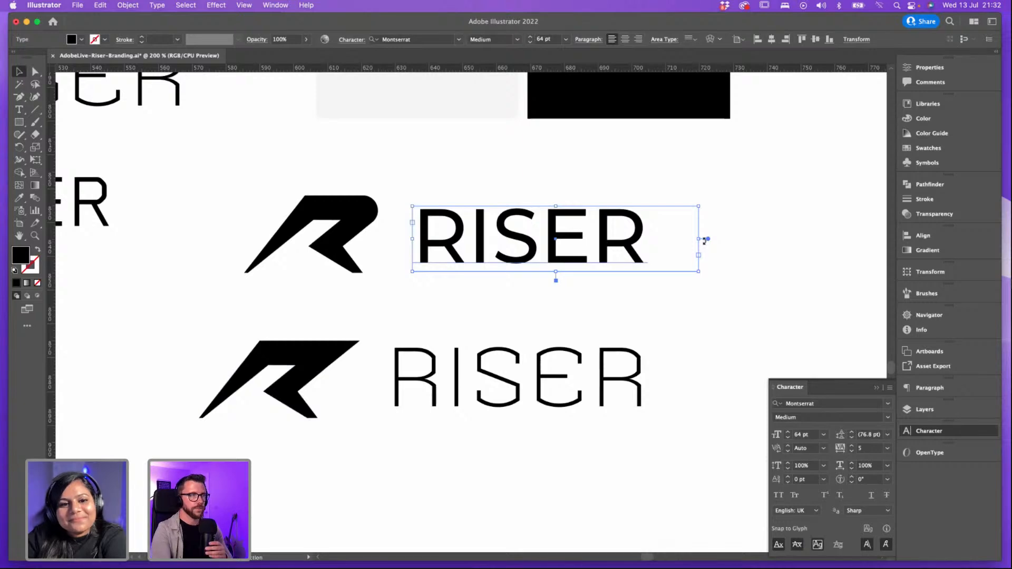
click(385, 156)
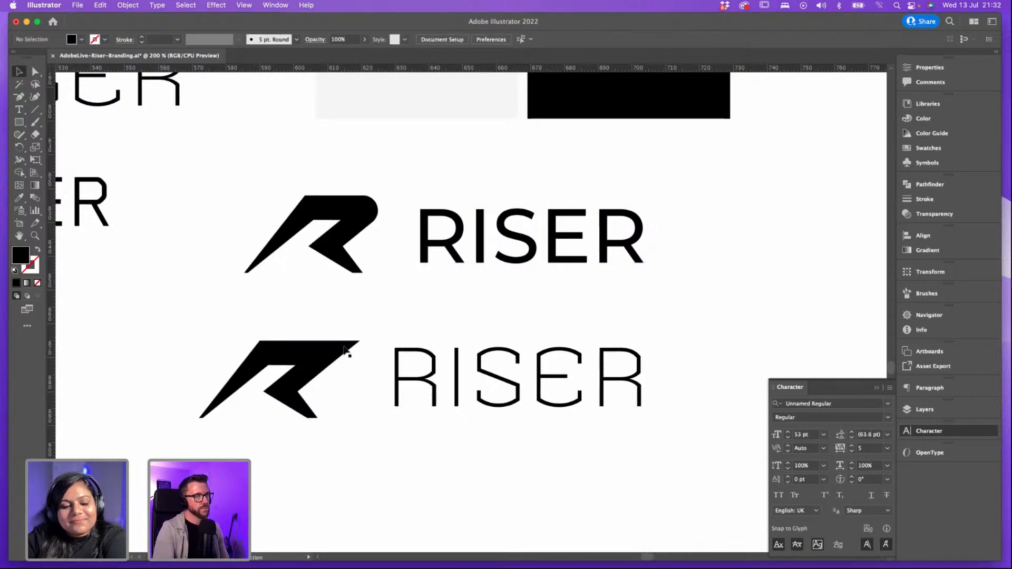
drag(336, 356, 348, 357)
click(423, 306)
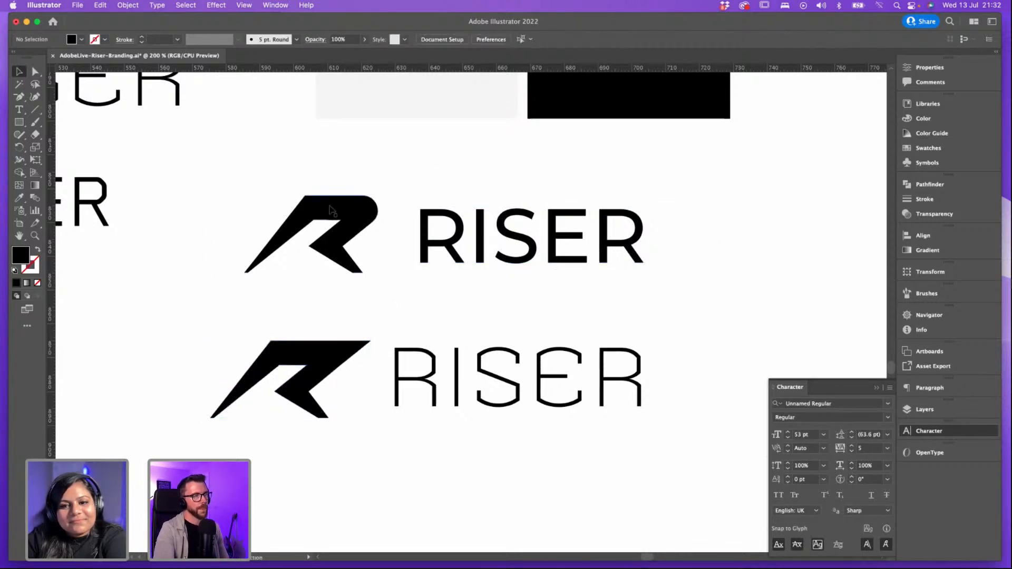
Step: Lower the rounded R symbol slightly beside the Montserrat wordmark and deselect it
drag(357, 218, 359, 228)
click(425, 181)
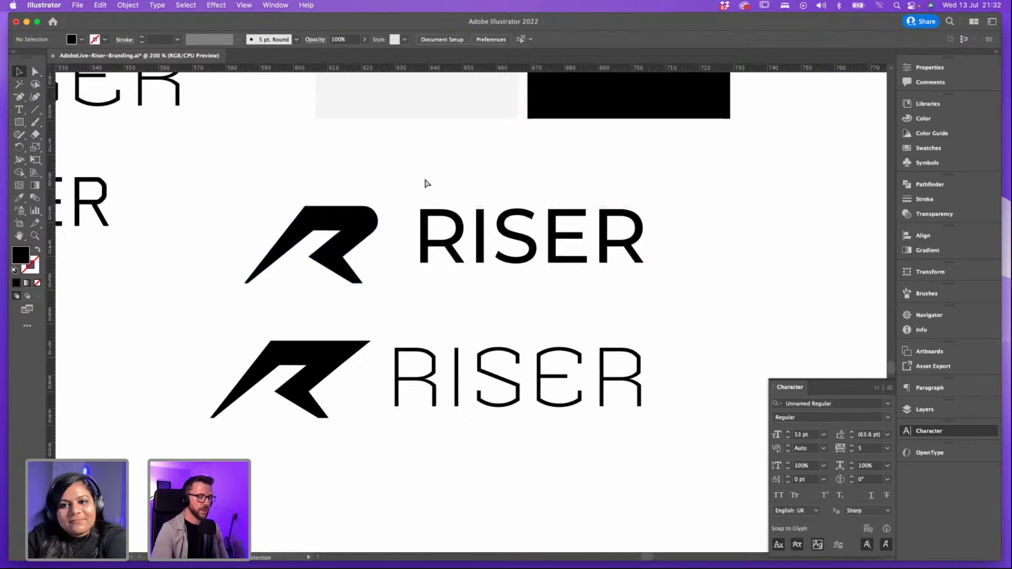
key(super+minus)
key(super+minus)
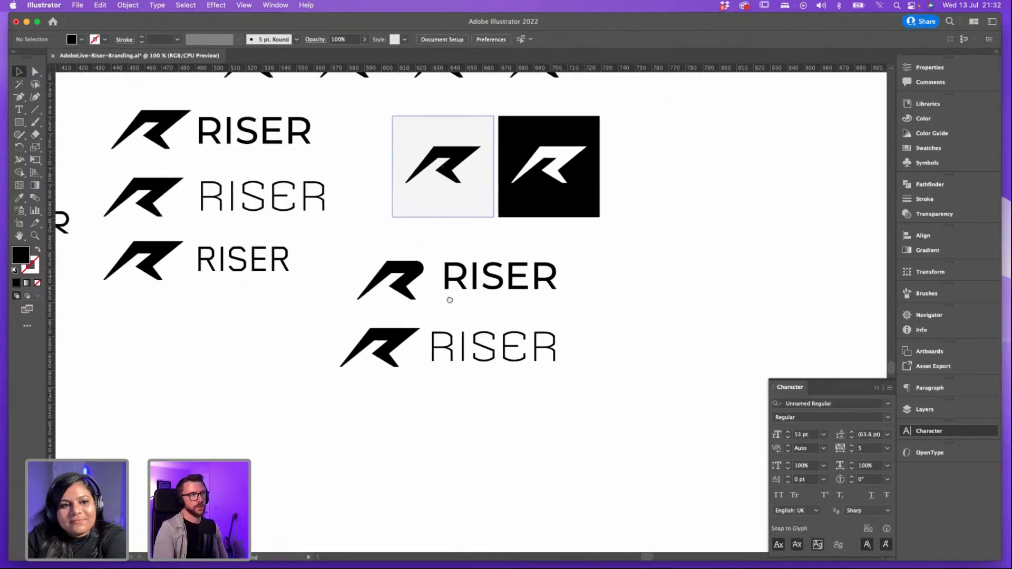
Step: Move the Montserrat RISER wordmark slightly down and closer to the rounded R symbol, and deselect it
scroll(449, 259, up, 3)
scroll(448, 259, down, 2)
key(super+equal)
key(super+equal)
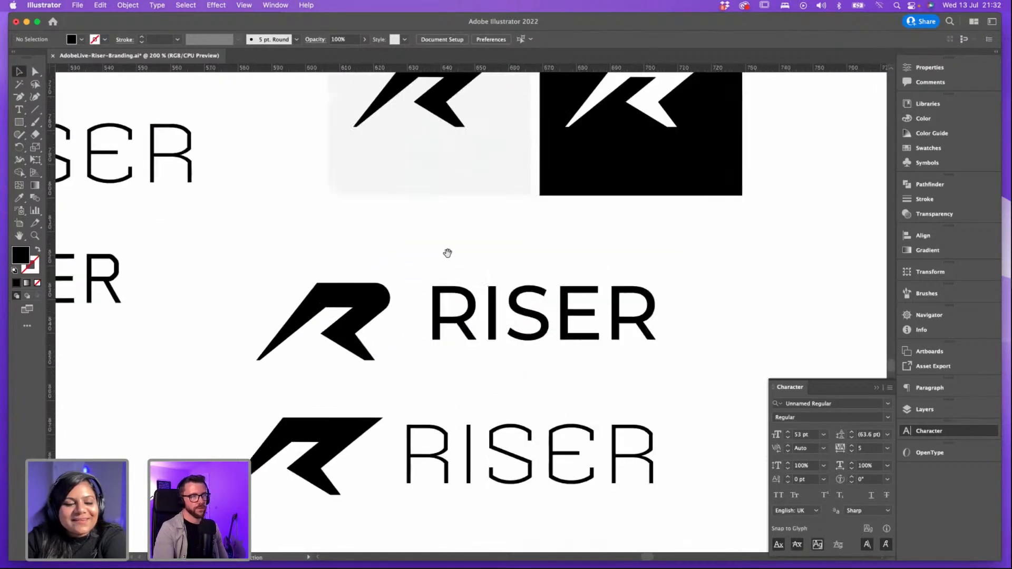
drag(461, 317, 455, 331)
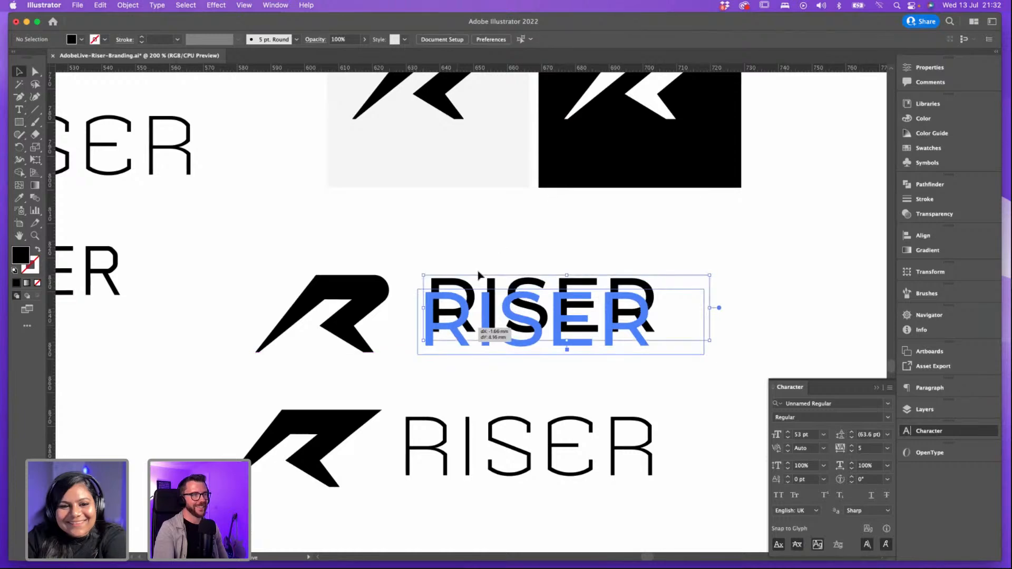
drag(516, 266, 513, 252)
drag(458, 313, 456, 310)
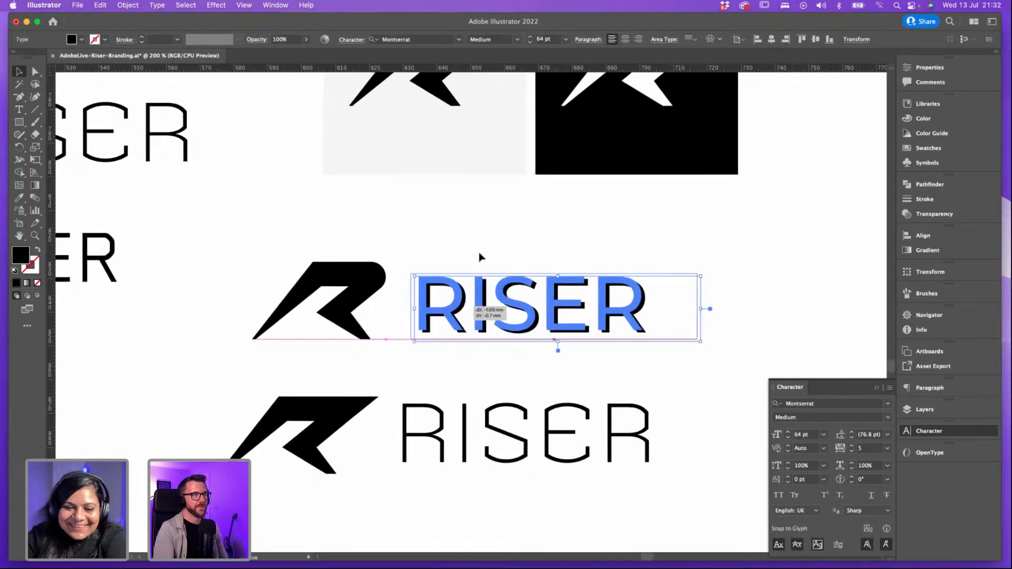
click(482, 258)
drag(487, 256, 483, 251)
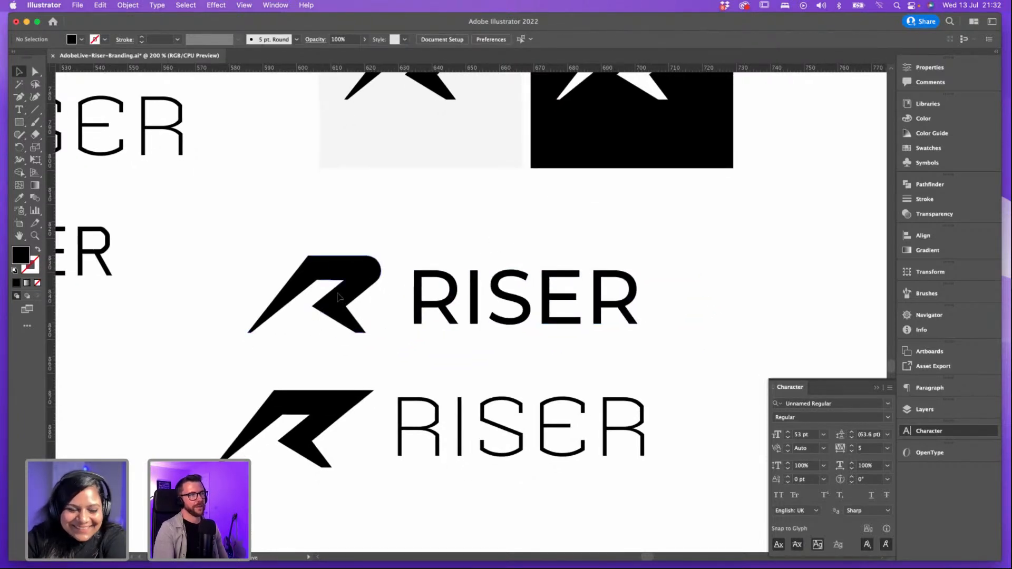
Step: Shift the rounded R symbol slightly left to widen its gap to the Montserrat wordmark, and deselect it
drag(338, 298, 333, 297)
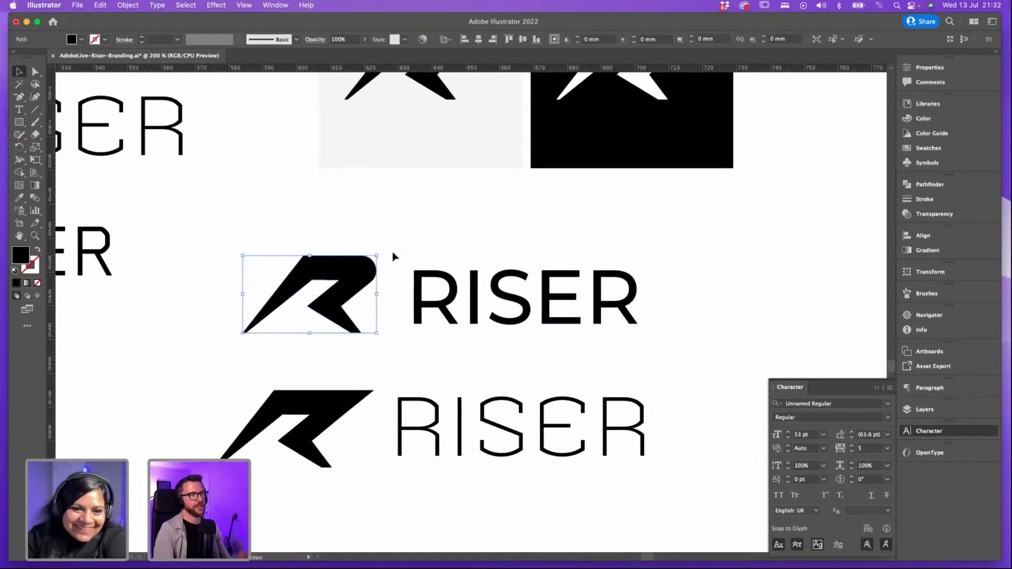
click(37, 71)
click(337, 220)
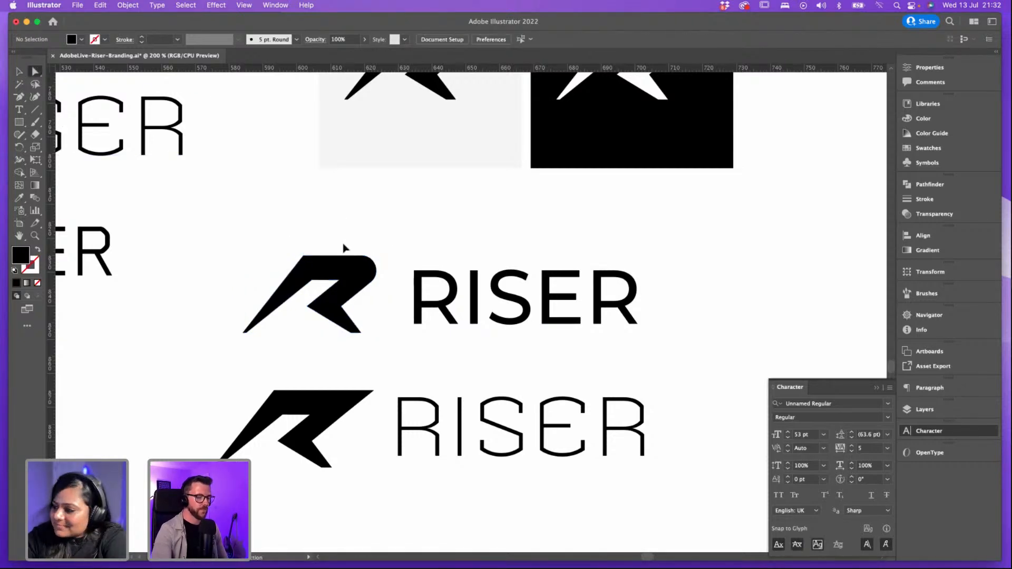
Step: Examine the corner radius and anchor points of the rounded R symbol's upper-right corner up close
key(super+equal)
drag(379, 211, 387, 203)
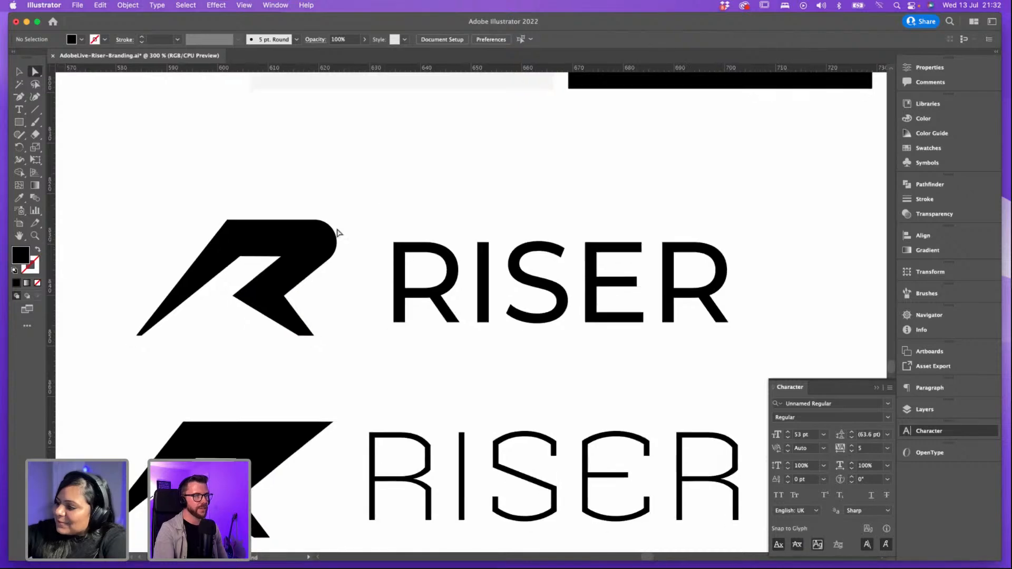
click(333, 238)
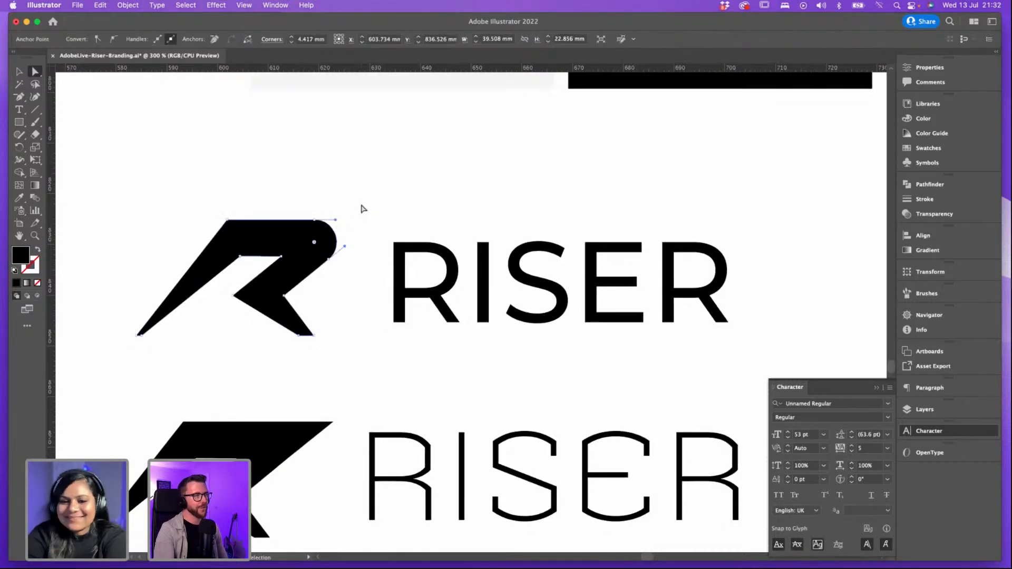
click(373, 207)
key(super+minus)
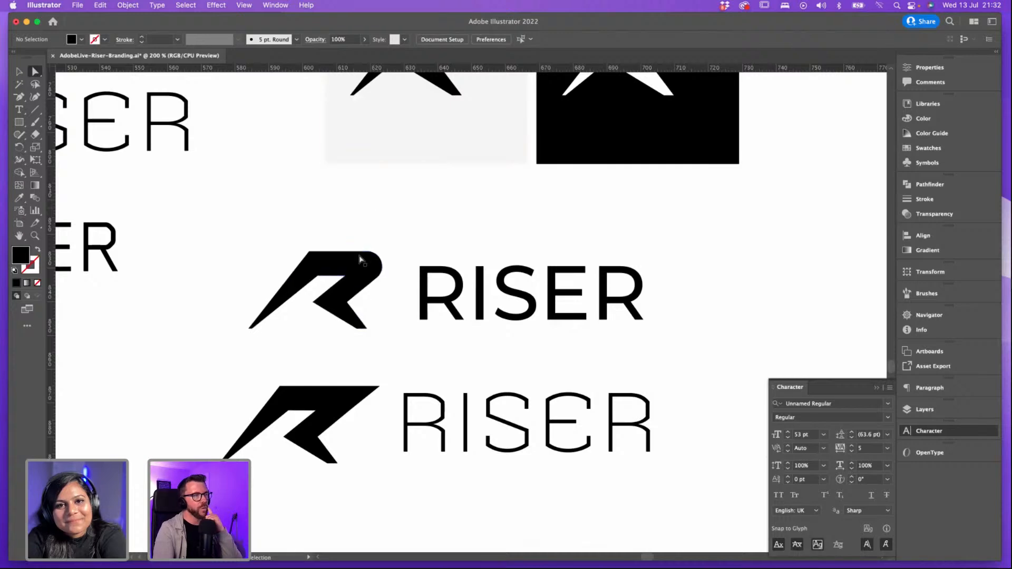
key(v)
click(360, 144)
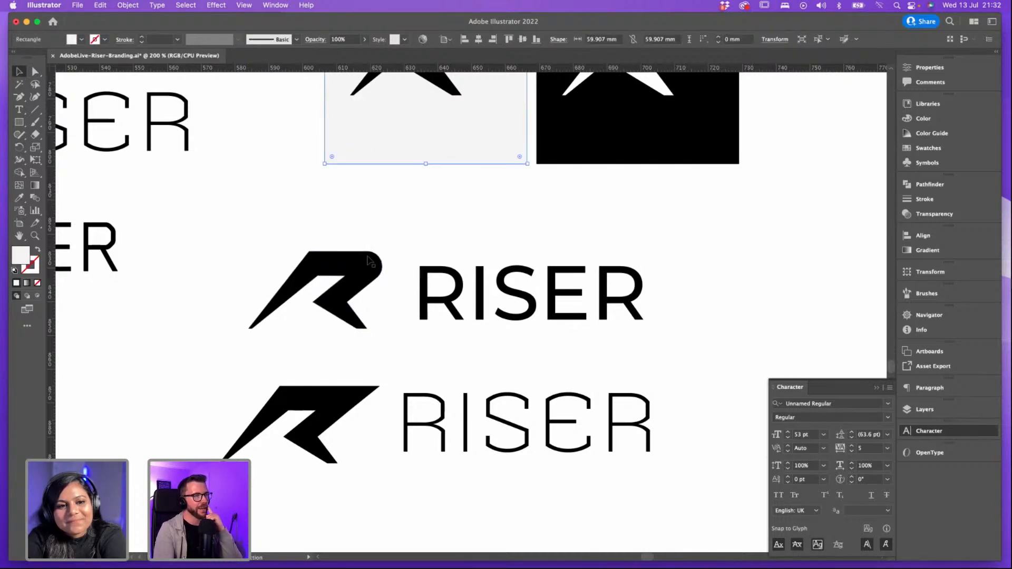
click(248, 263)
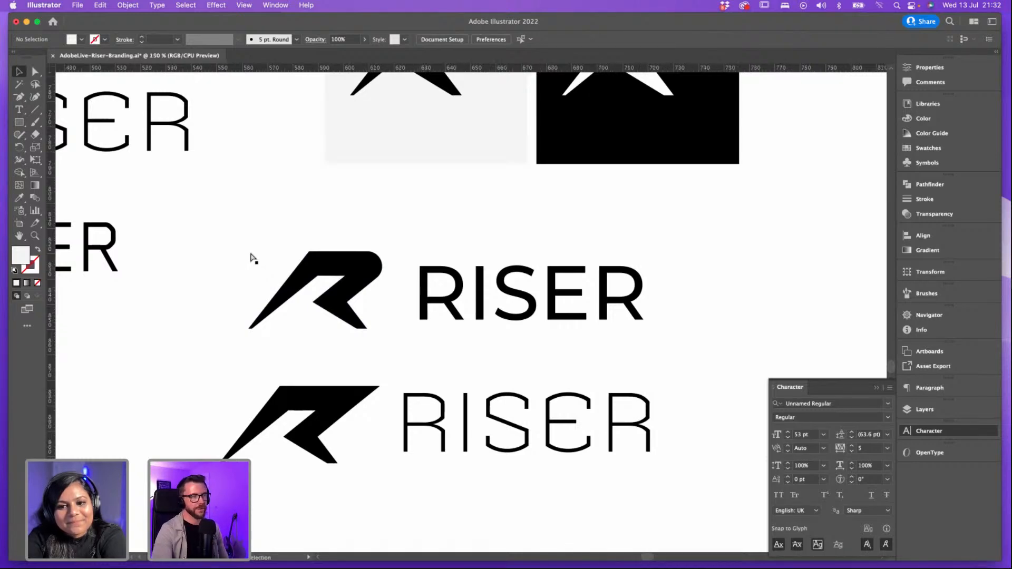
Step: Compare the rounded R lockup with the sharp-cornered Armada lockup and the boxed R symbols above
scroll(251, 257, down, 1)
scroll(261, 260, down, 1)
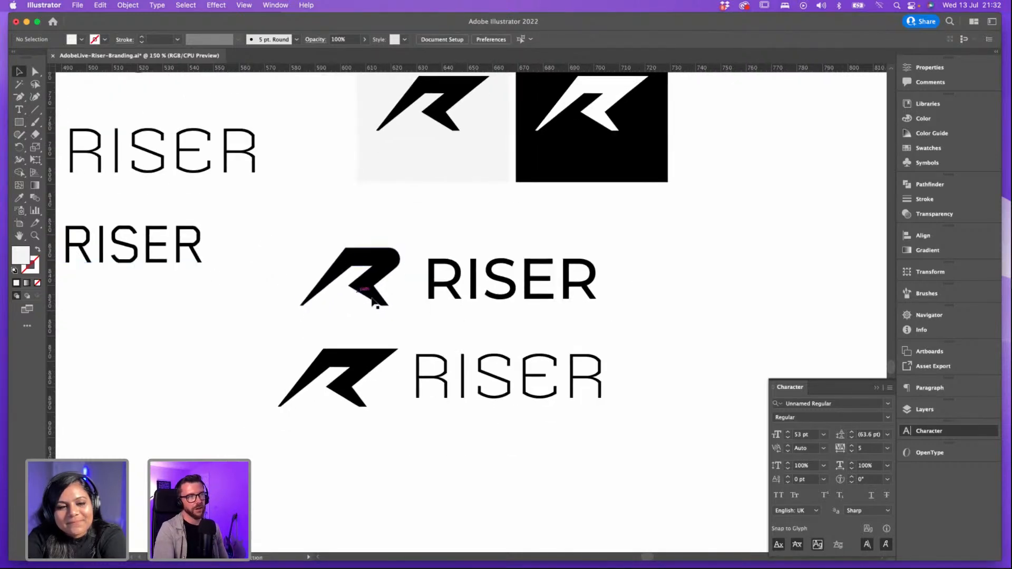
scroll(396, 274, down, 2)
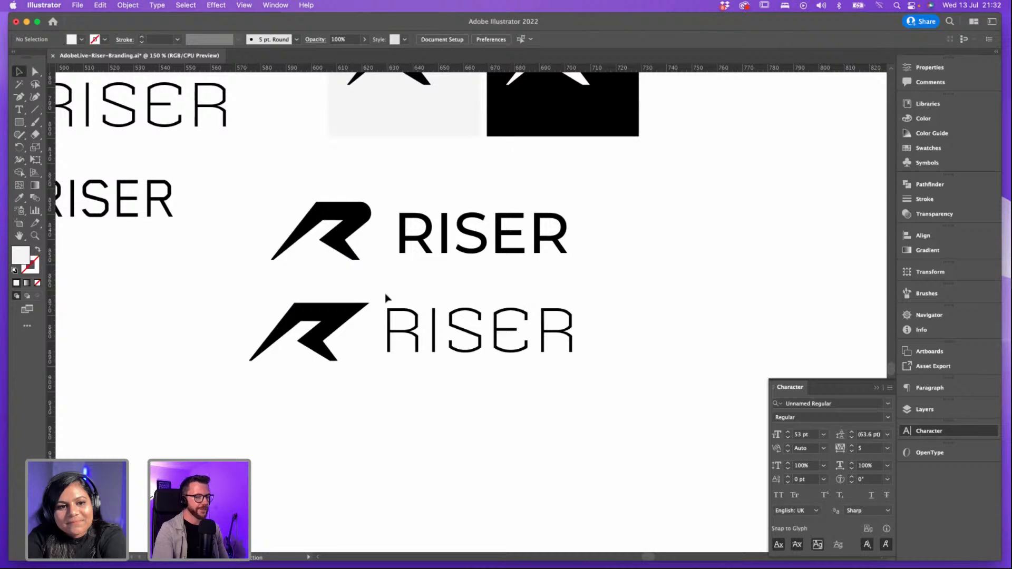
scroll(386, 298, down, 1)
scroll(380, 282, up, 1)
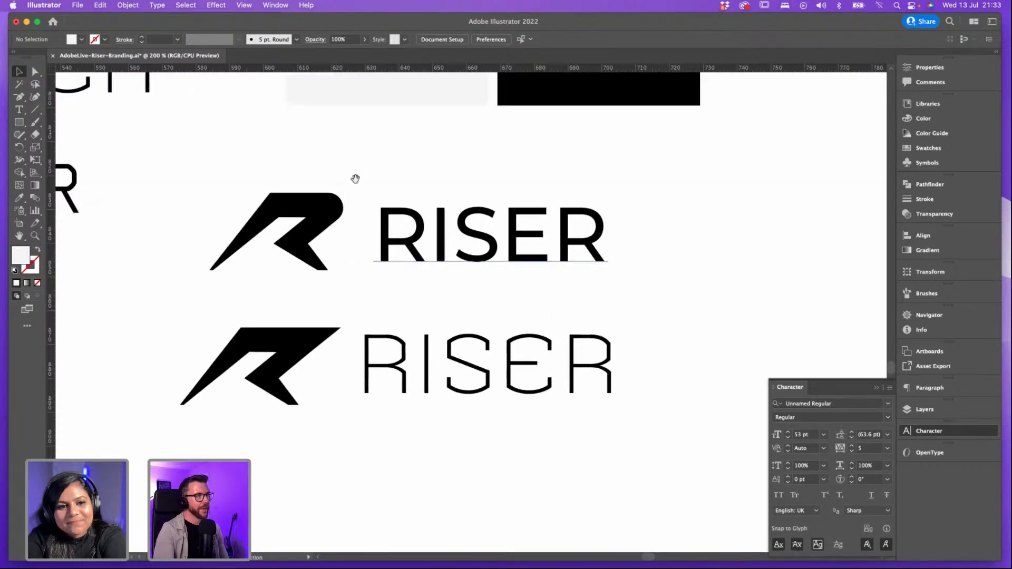
scroll(390, 247, up, 1)
click(327, 272)
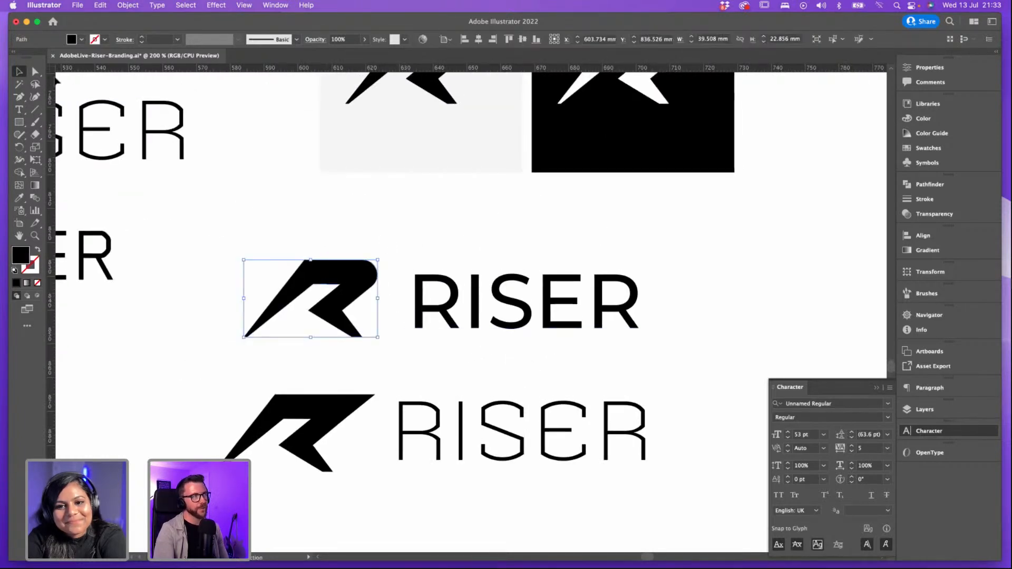
click(35, 71)
click(369, 221)
scroll(414, 345, up, 3)
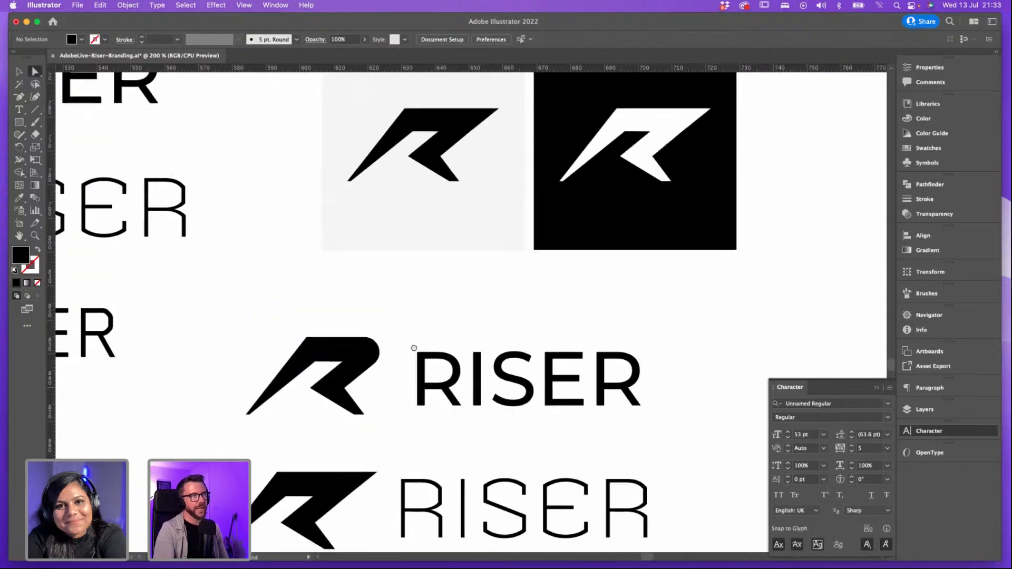
scroll(414, 348, up, 2)
scroll(412, 343, down, 4)
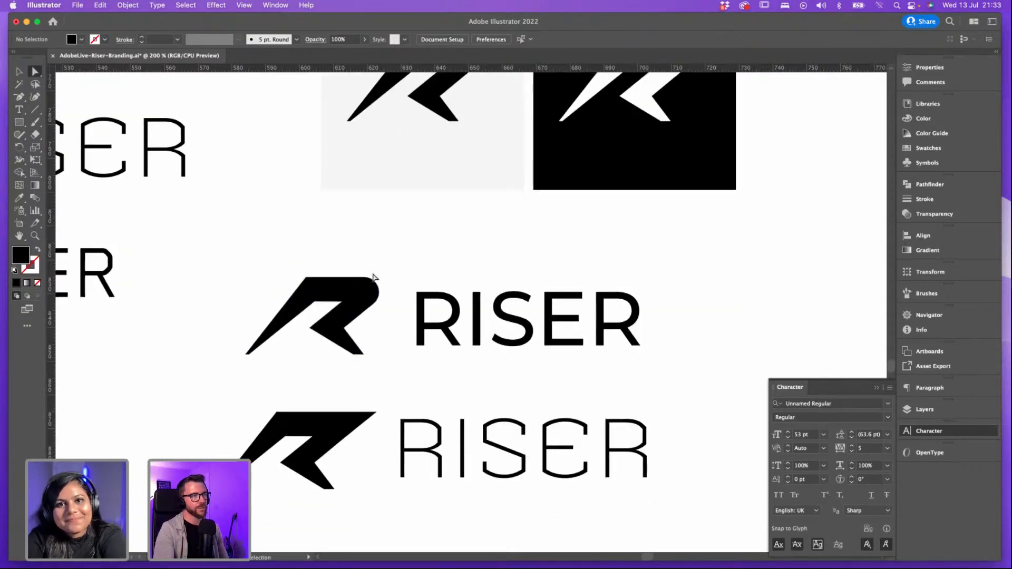
scroll(409, 263, up, 3)
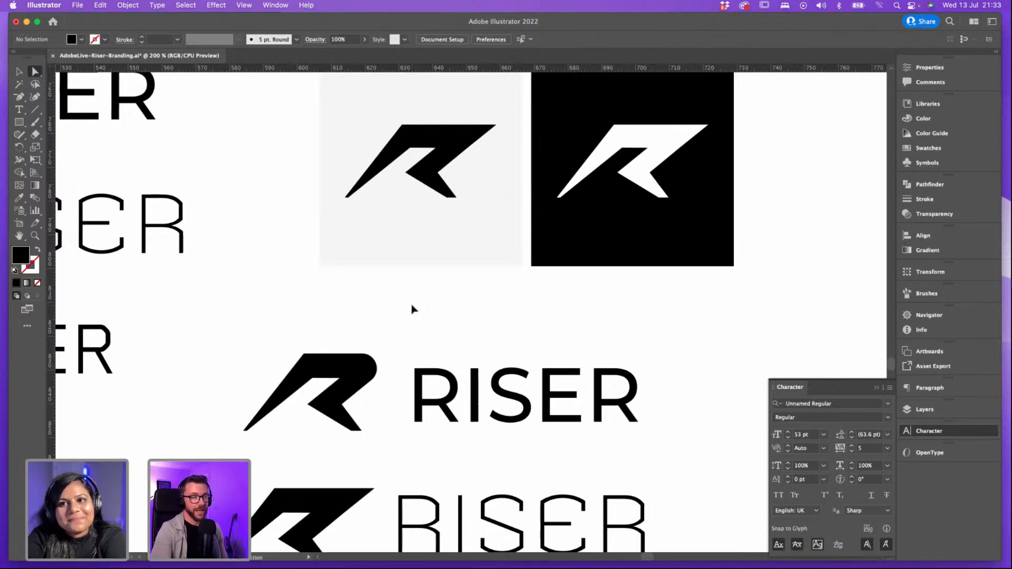
Step: Inspect all corner points of the rounded R symbol up close and review its shape against the wordmark
key(super+minus)
key(super+equal)
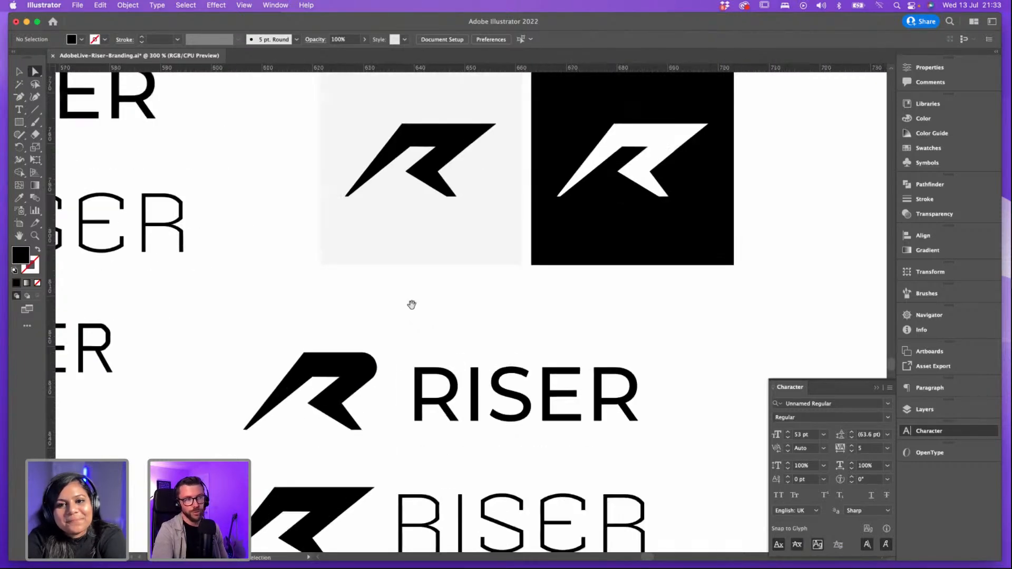
key(super+equal)
scroll(370, 285, down, 3)
click(312, 327)
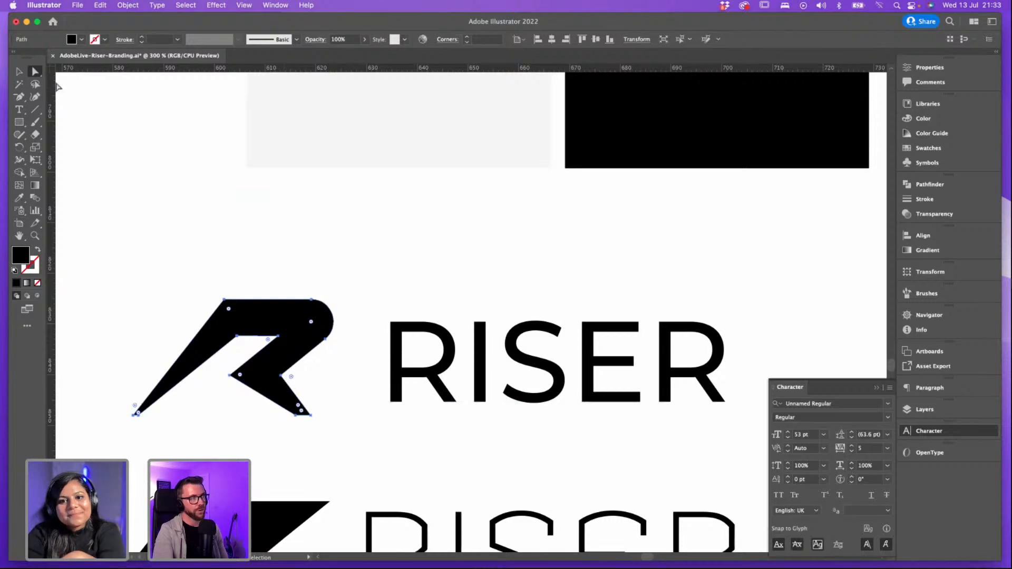
click(169, 167)
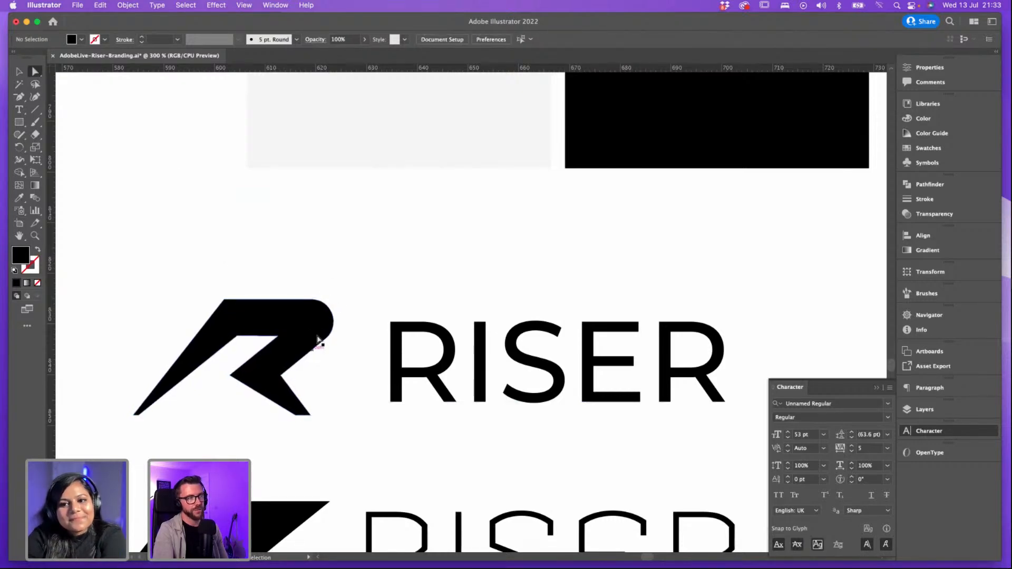
scroll(337, 321, down, 3)
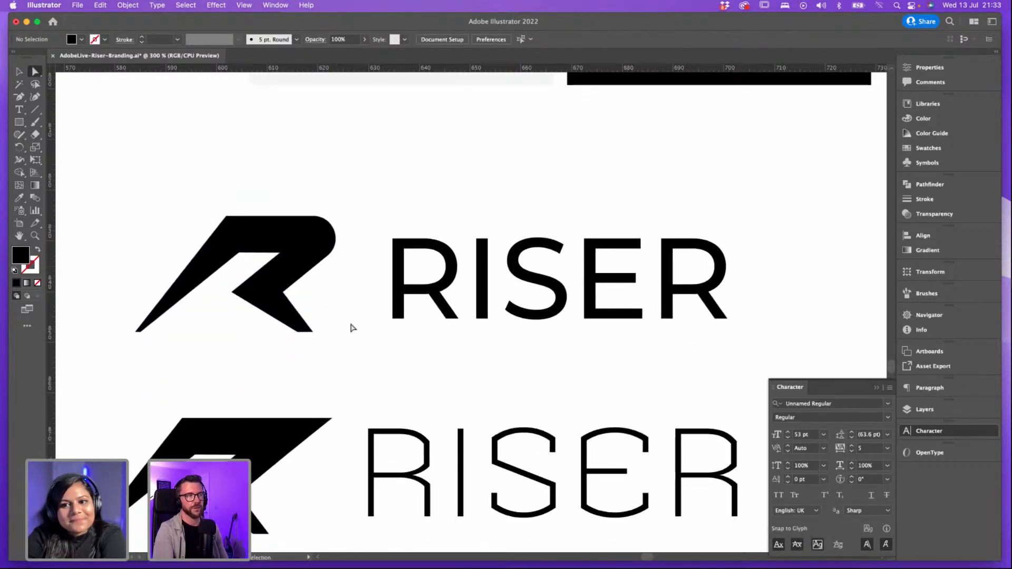
key(super+minus)
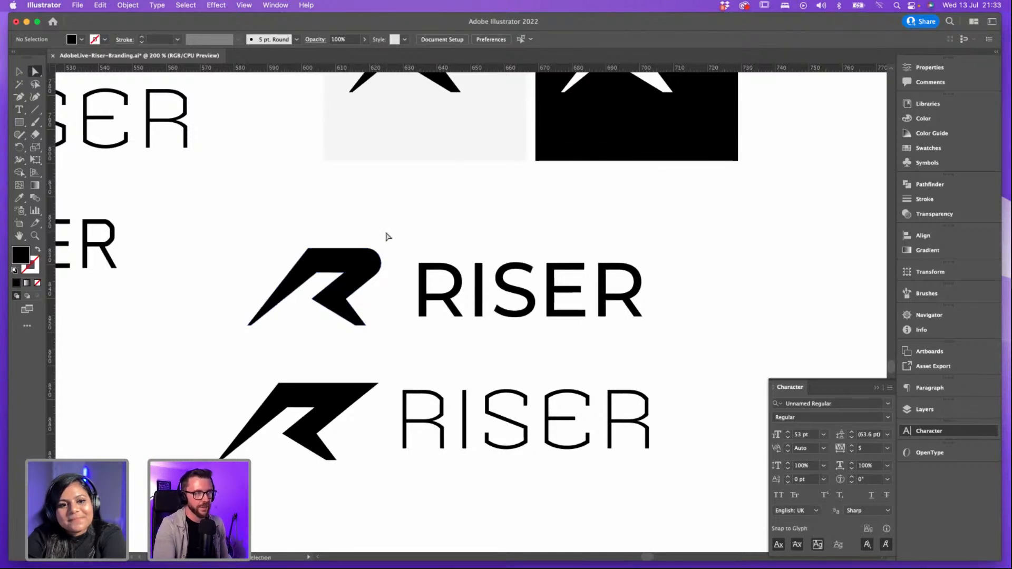
scroll(395, 239, down, 2)
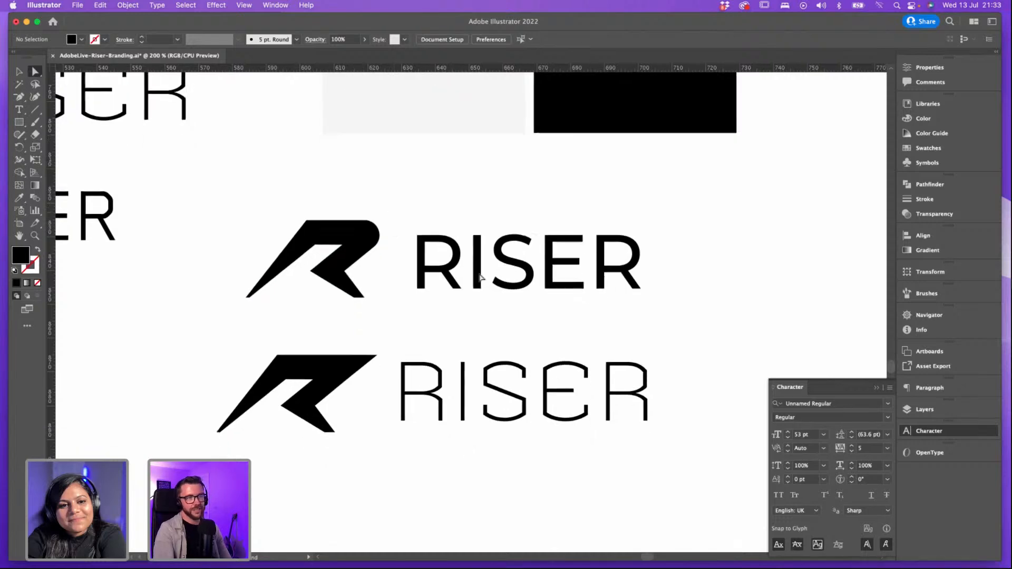
Step: Move the sharp-cornered R and Armada wordmark down together to widen the gap below the Montserrat lockup, and deselect them
key(v)
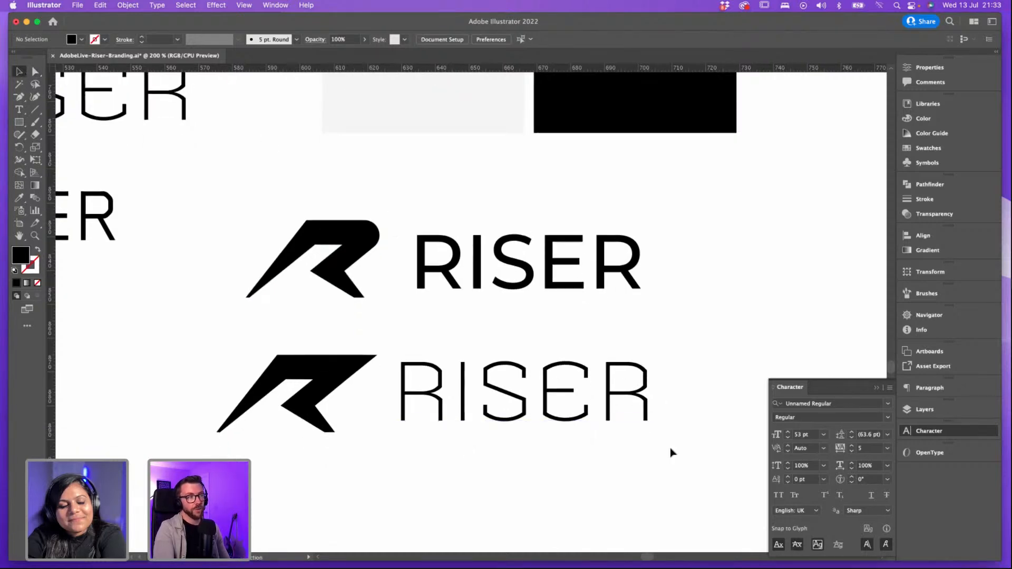
drag(393, 389, 344, 396)
click(487, 332)
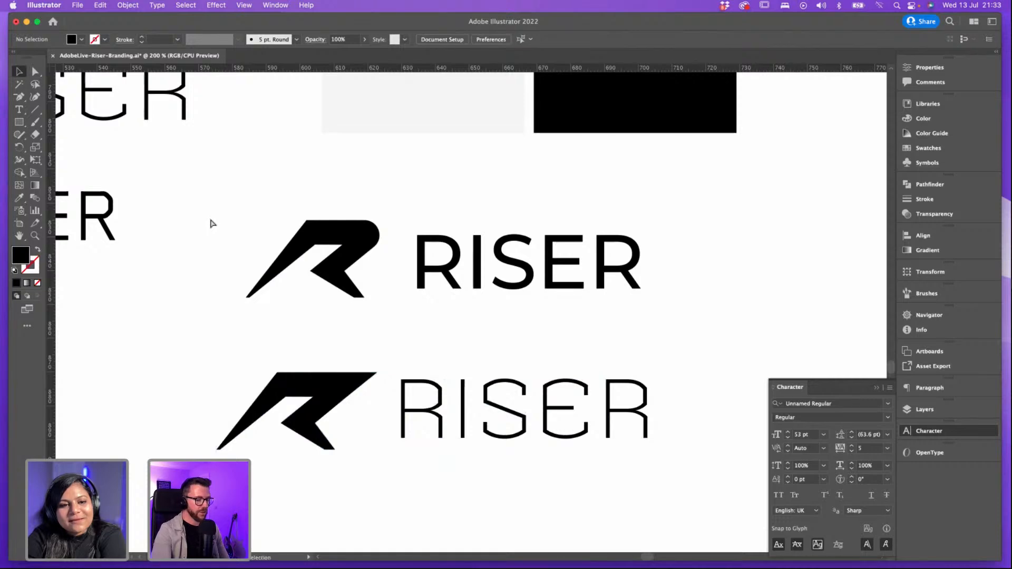
Step: Select the rounded R symbol beside the Montserrat wordmark
key(super+minus)
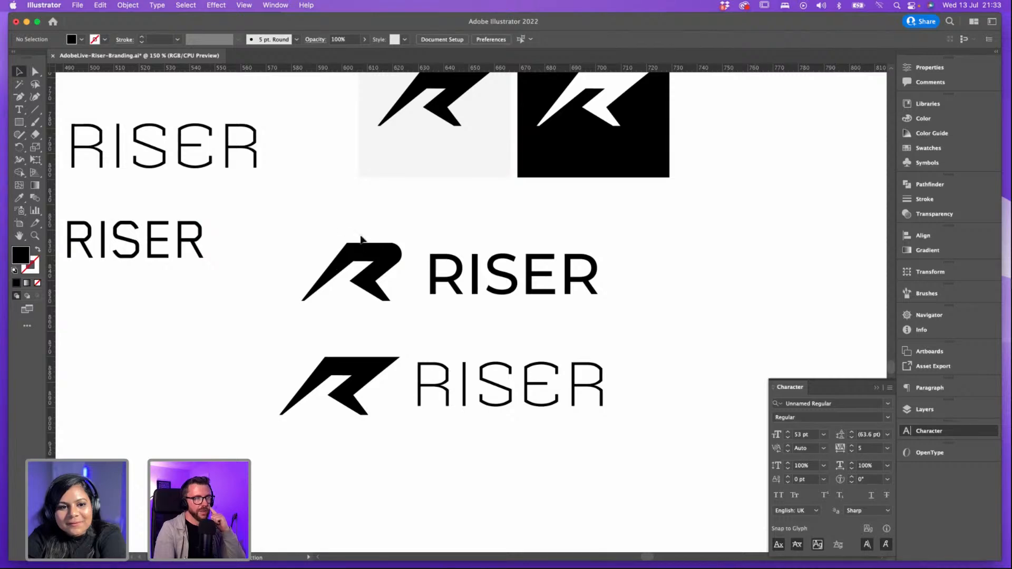
click(398, 248)
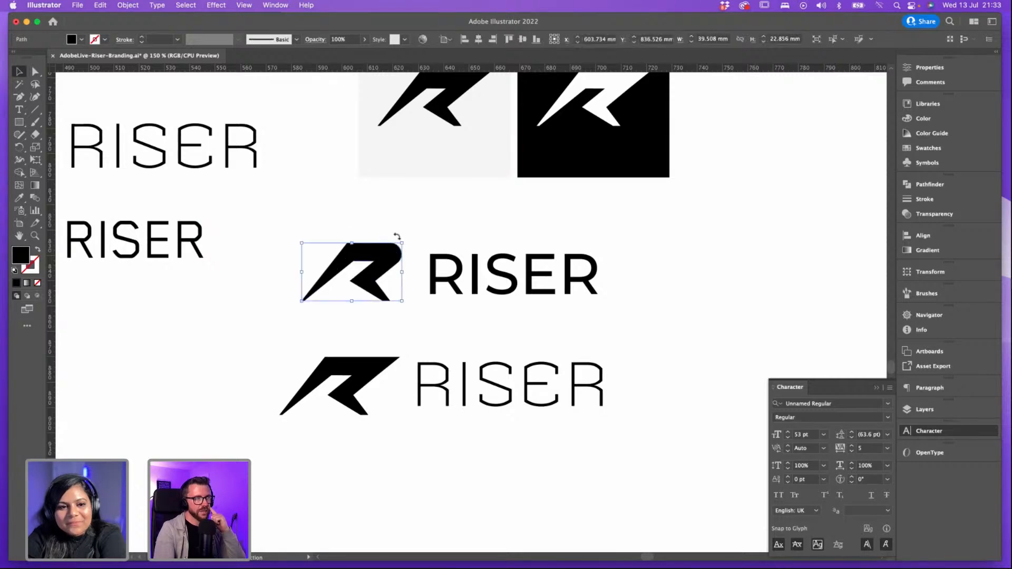
Step: Move both RISER wordmarks together to the right, well clear of the rounded and sharp-cornered R marks
click(304, 365)
click(370, 363)
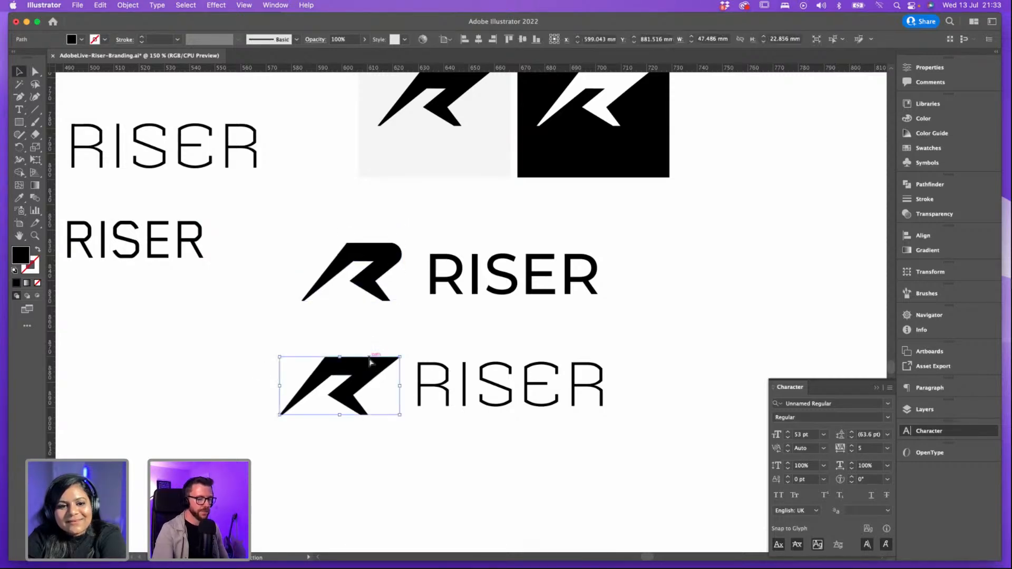
key(super+equal)
drag(314, 343, 205, 407)
click(413, 197)
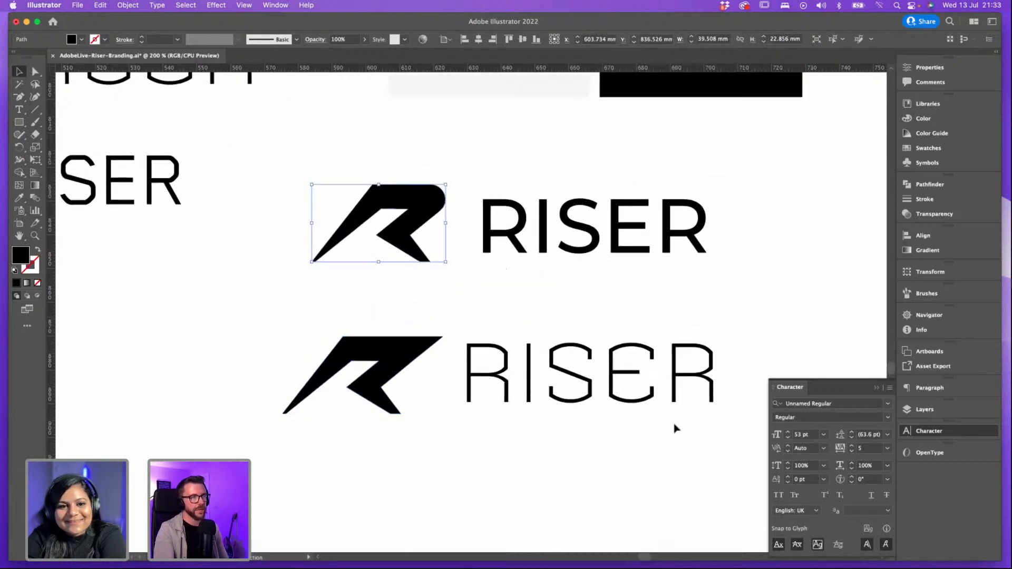
drag(677, 450, 494, 195)
drag(518, 228, 722, 226)
click(523, 213)
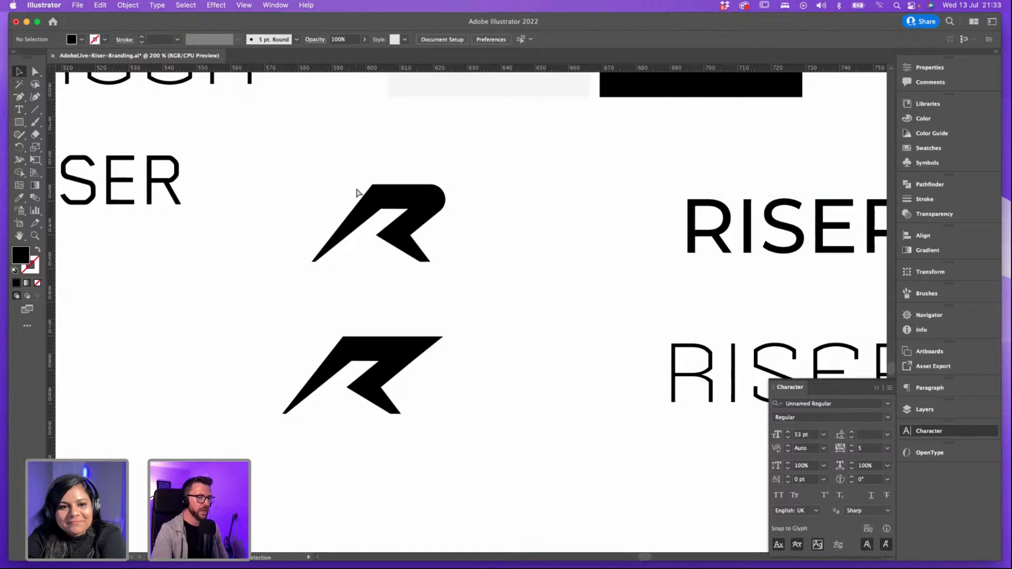
Step: Move the sharp-cornered R mark straight up about 8 mm, closer to the rounded R mark
key(super+minus)
key(super+minus)
key(super+plus)
key(super+plus)
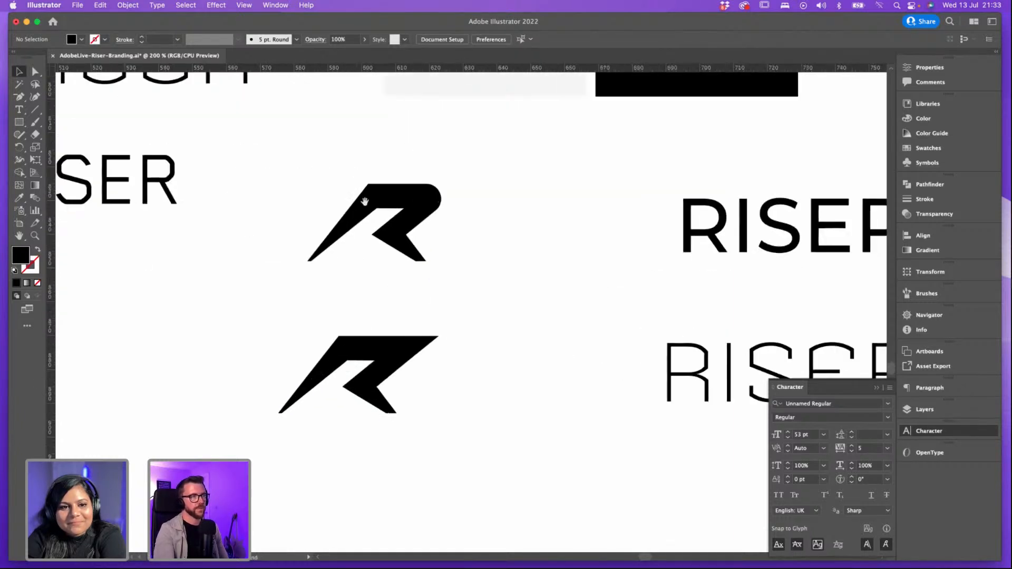
drag(369, 369, 369, 343)
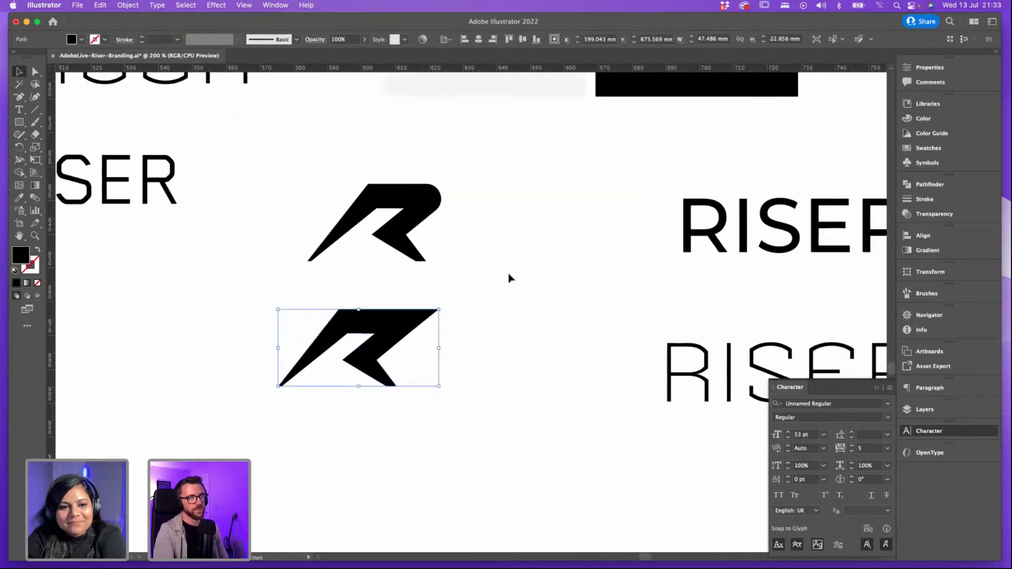
click(509, 278)
drag(509, 279, 438, 319)
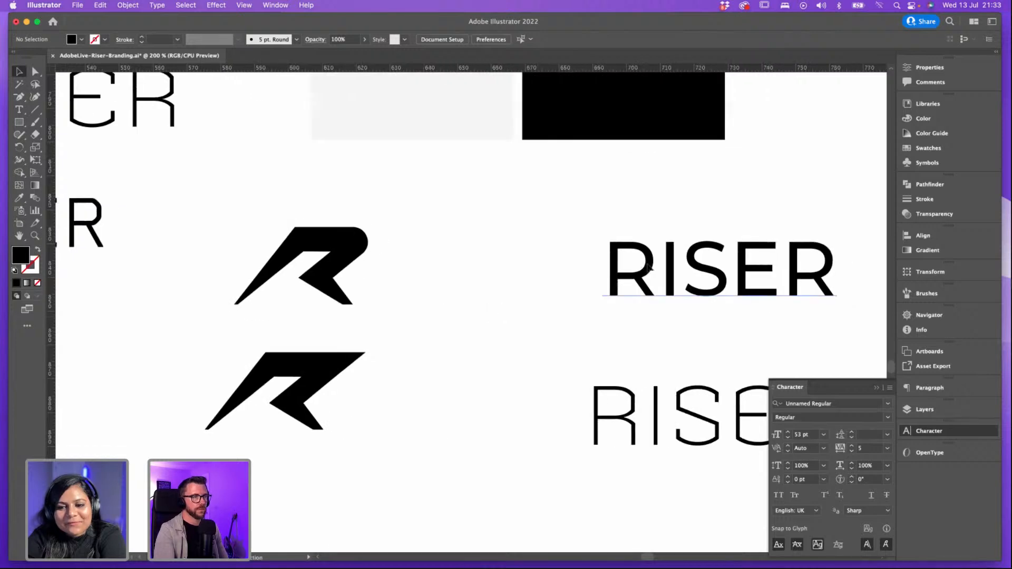
Step: Move the Montserrat RISER wordmark about 47 mm left towards the marks and place the Armada wordmark roughly beneath it
drag(649, 268, 488, 273)
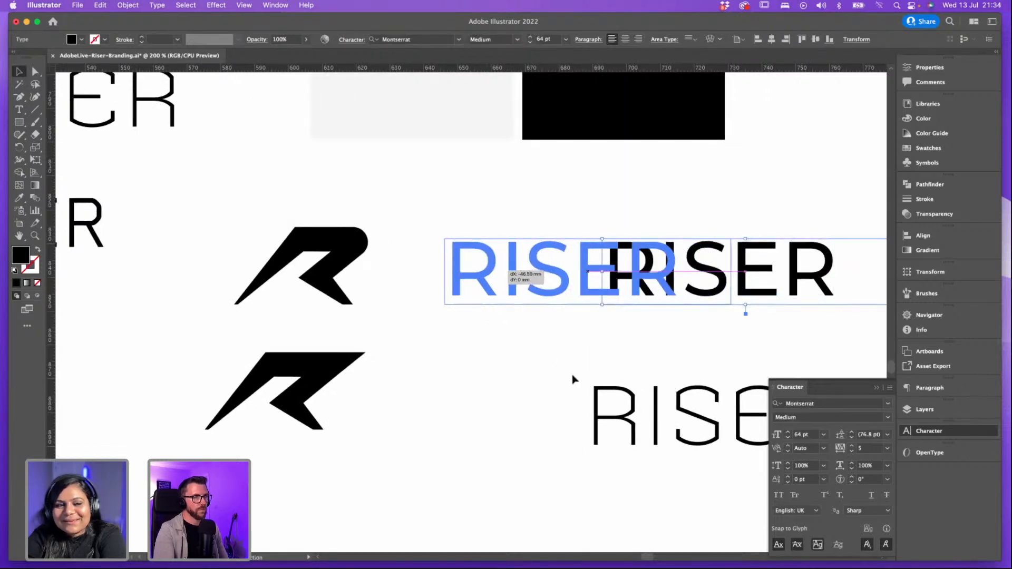
drag(574, 378, 574, 378)
drag(617, 416, 467, 411)
click(504, 270)
click(540, 414)
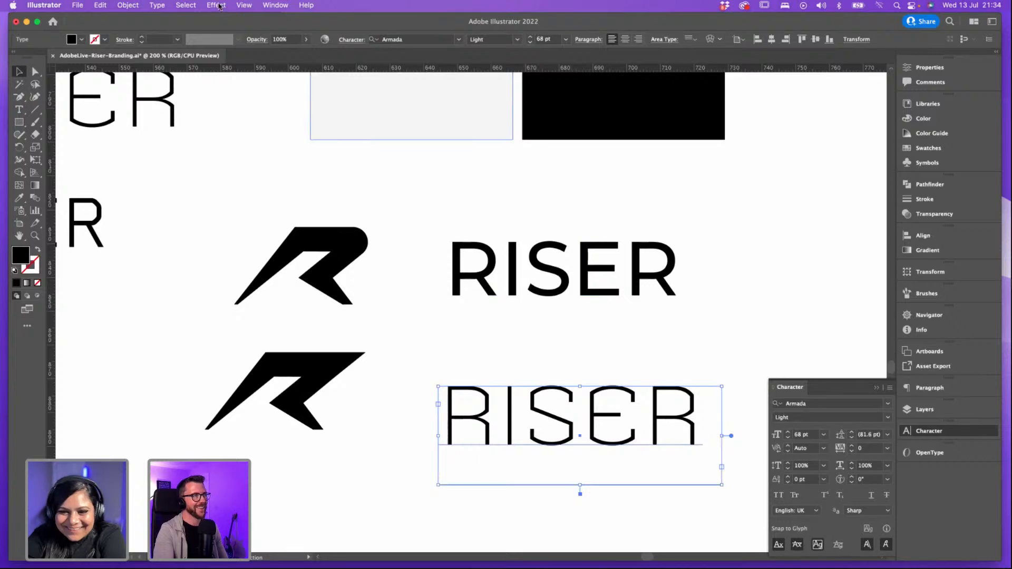
click(156, 5)
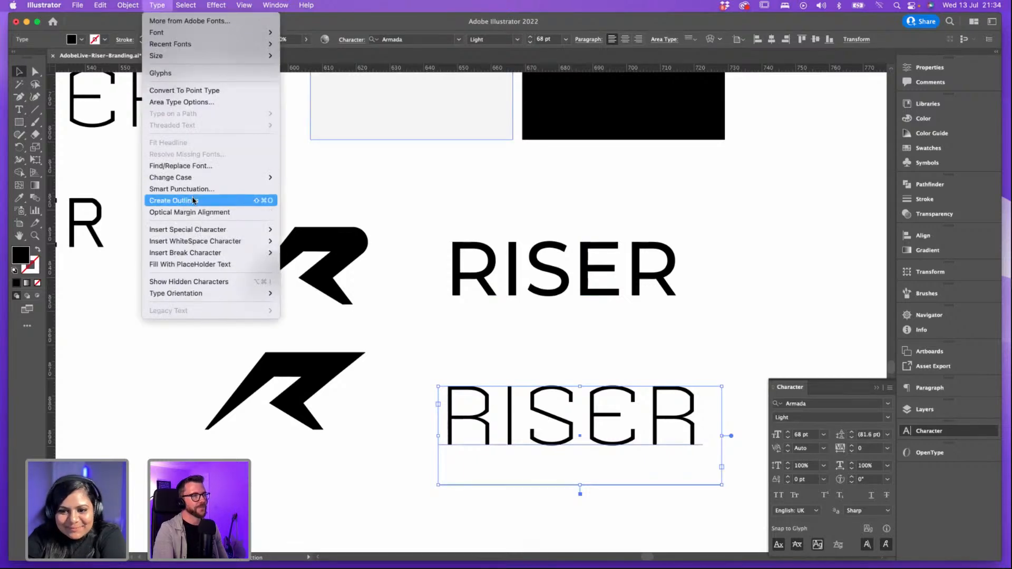
click(230, 201)
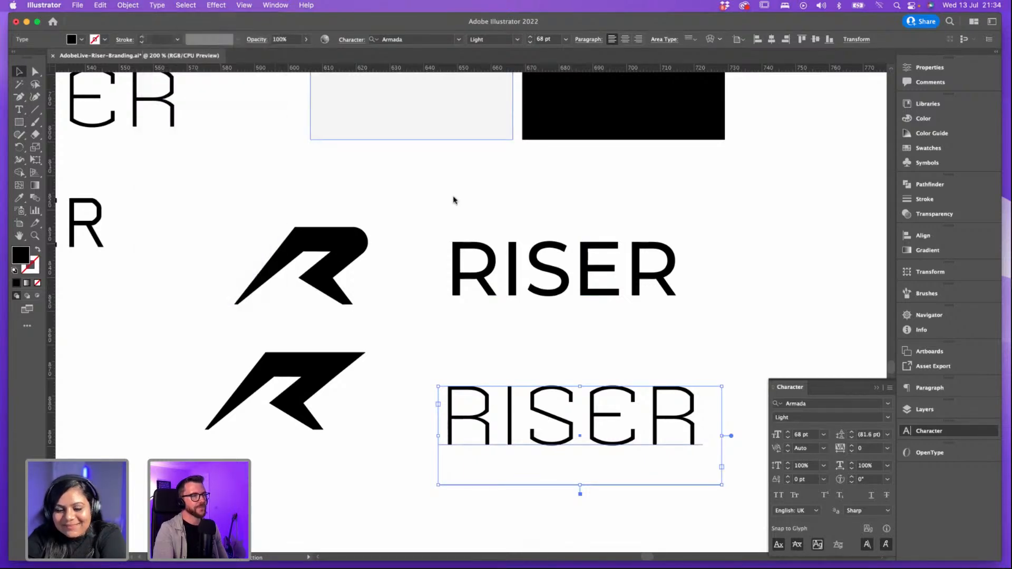
click(505, 204)
Step: Review the artboard's earlier logo work: the sketches, outline constructions, tile versions, repeat pattern and wordmark pairings
scroll(506, 204, down, 2)
scroll(506, 204, right, 2)
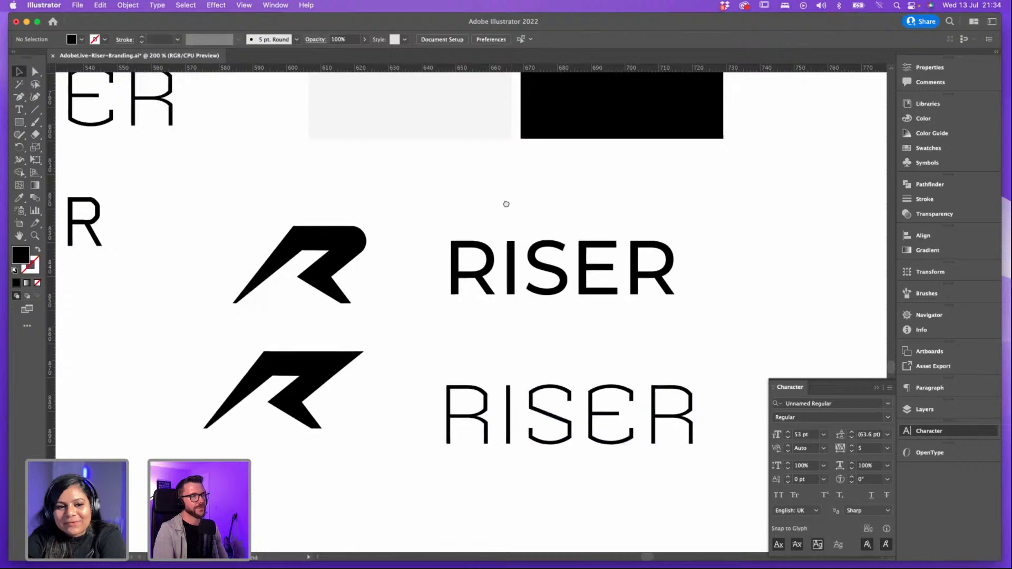
key(super+minus)
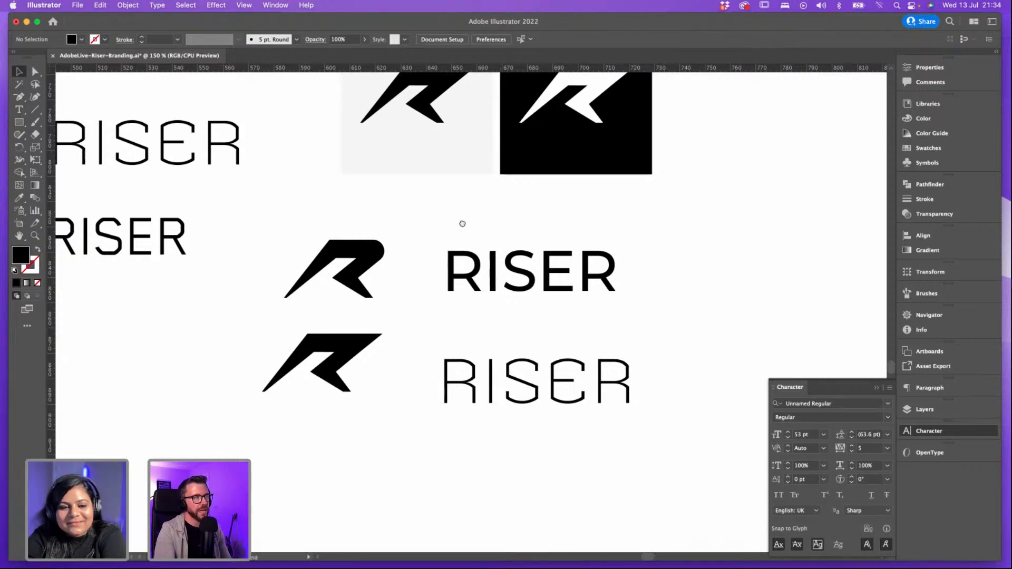
drag(463, 223, 482, 237)
key(super+minus)
key(super+minus)
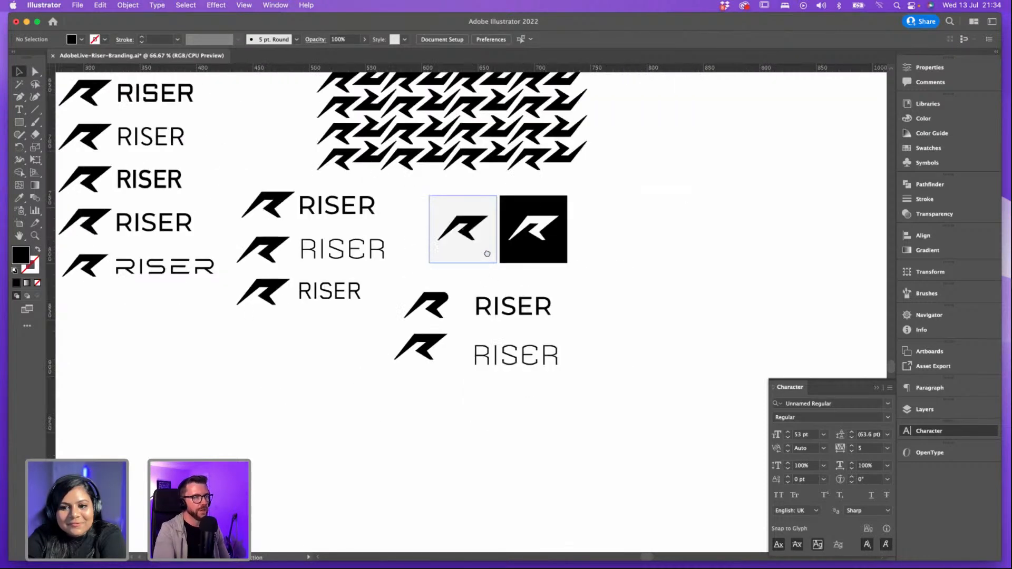
scroll(482, 238, up, 4)
scroll(420, 224, up, 5)
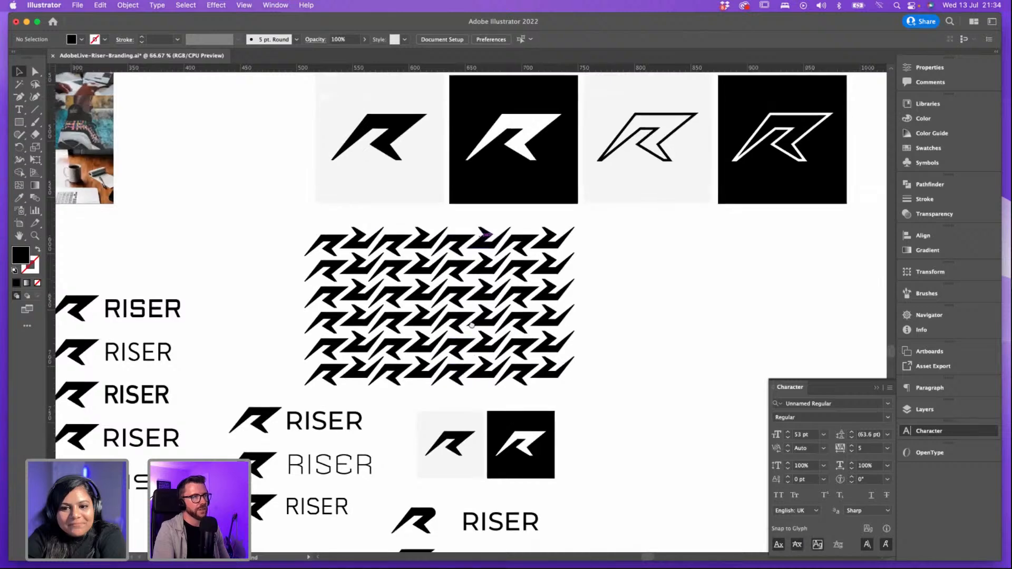
scroll(421, 223, up, 3)
scroll(467, 150, down, 7)
scroll(579, 425, up, 10)
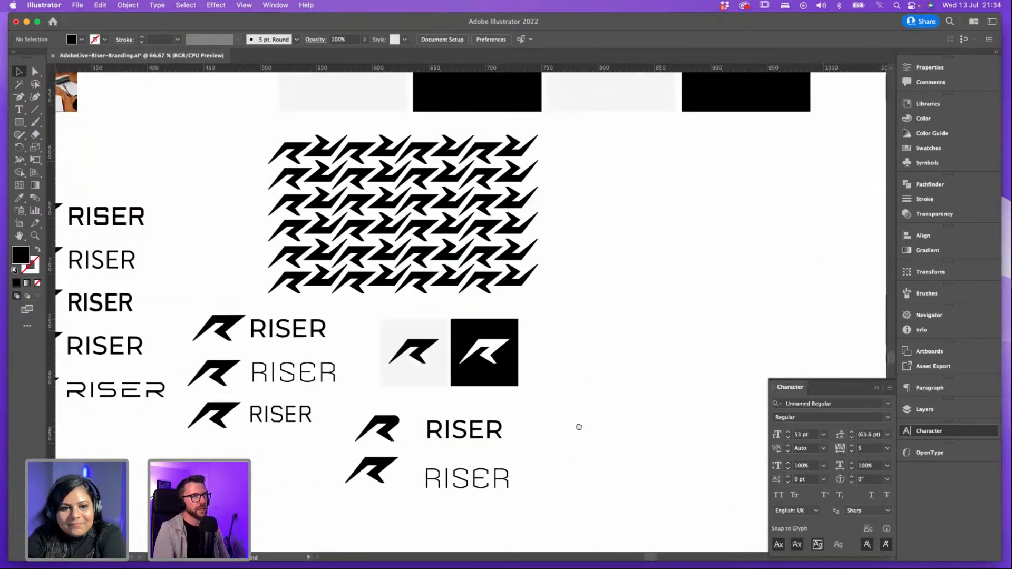
scroll(556, 460, right, 2)
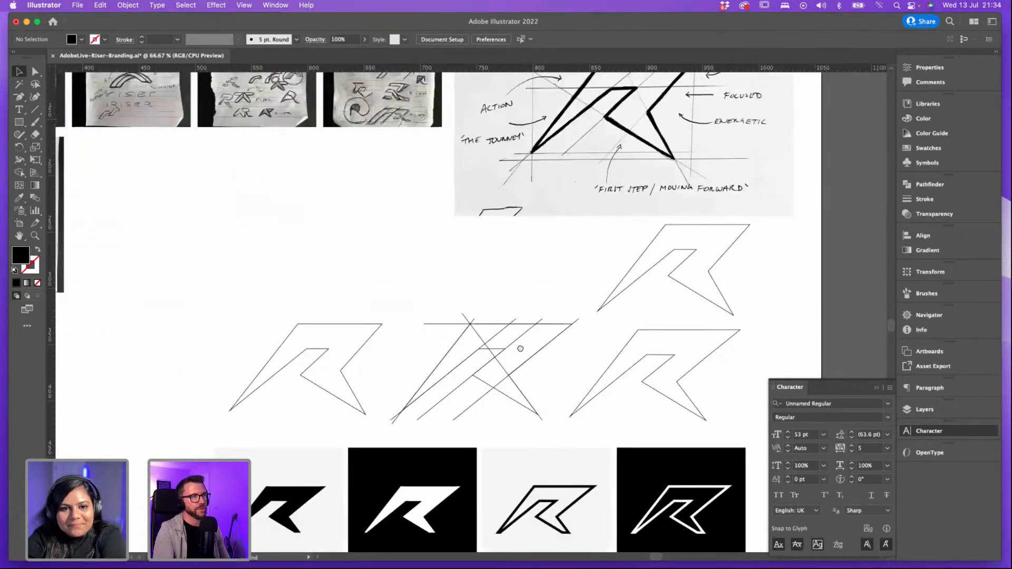
scroll(524, 346, up, 5)
scroll(524, 346, left, 3)
scroll(596, 279, down, 15)
scroll(596, 280, right, 3)
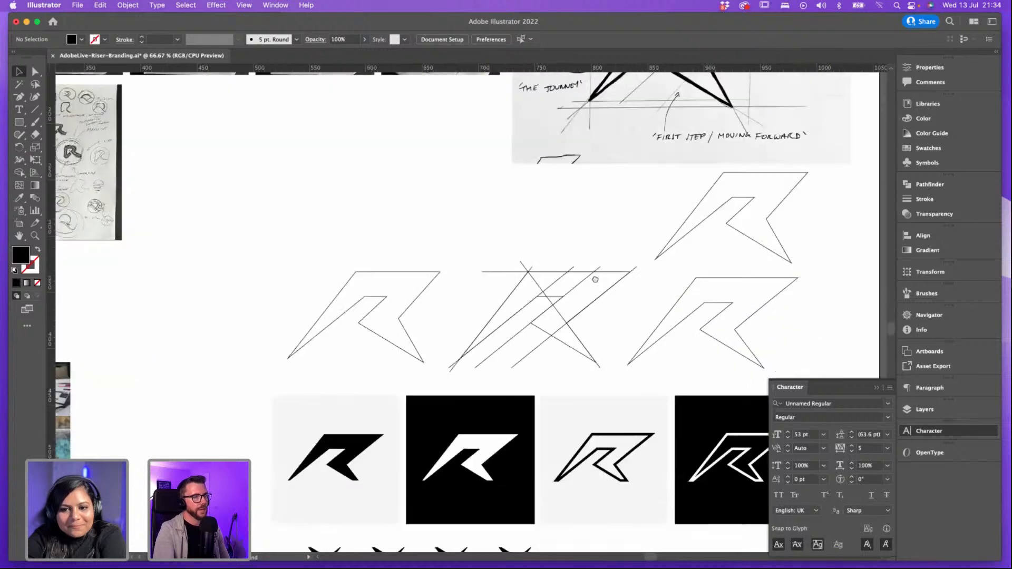
scroll(593, 290, down, 3)
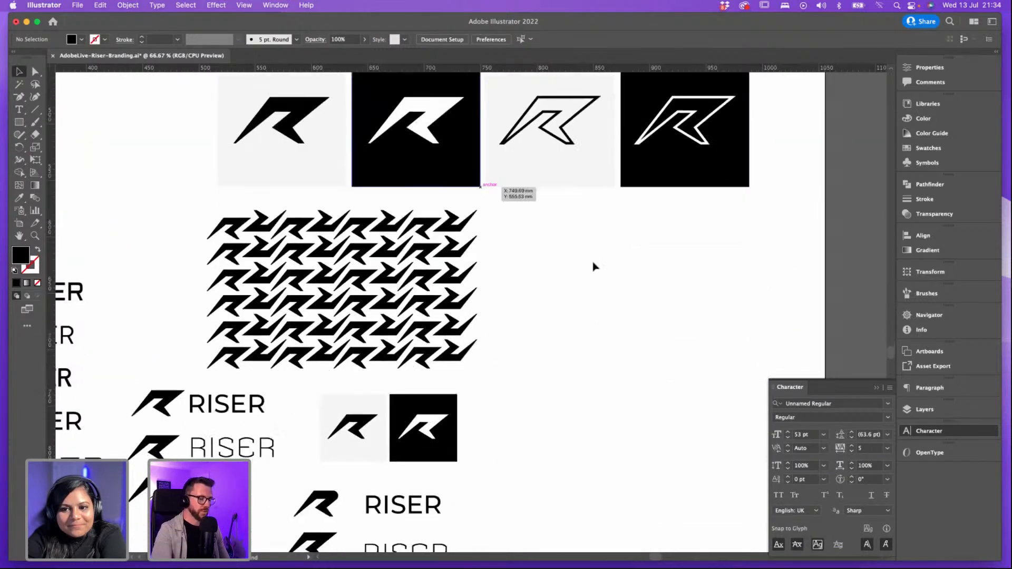
key(super+minus)
scroll(580, 279, down, 1)
scroll(568, 276, down, 3)
scroll(567, 276, right, 1)
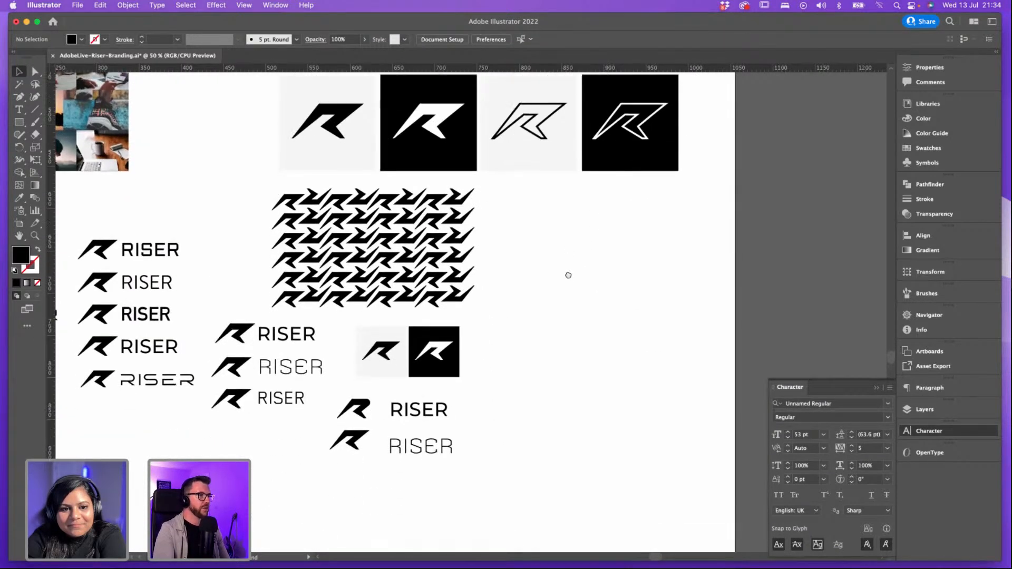
Step: Copy the rounded R mark into the empty area beside the small tiles and enlarge the copy
click(359, 394)
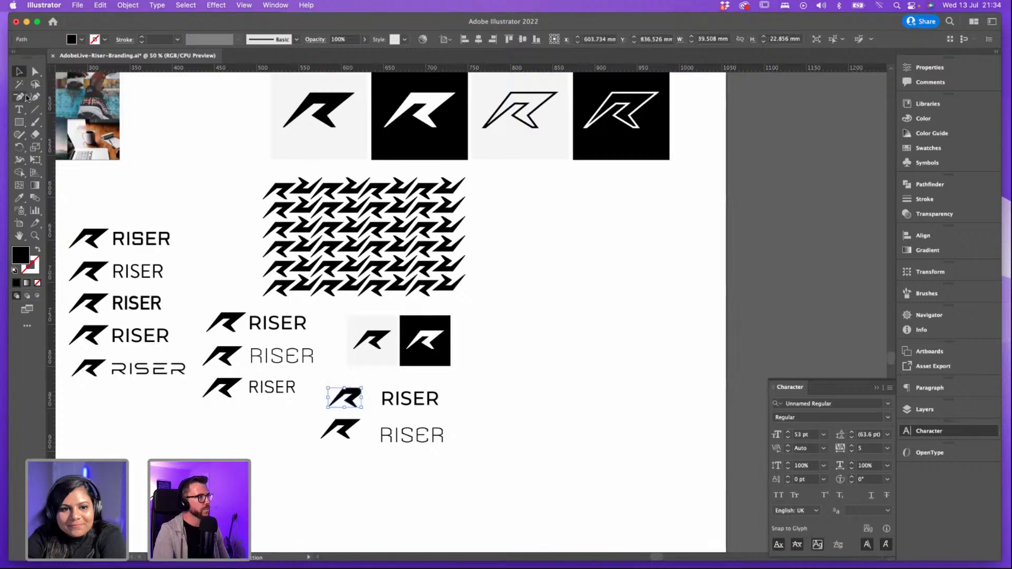
click(578, 351)
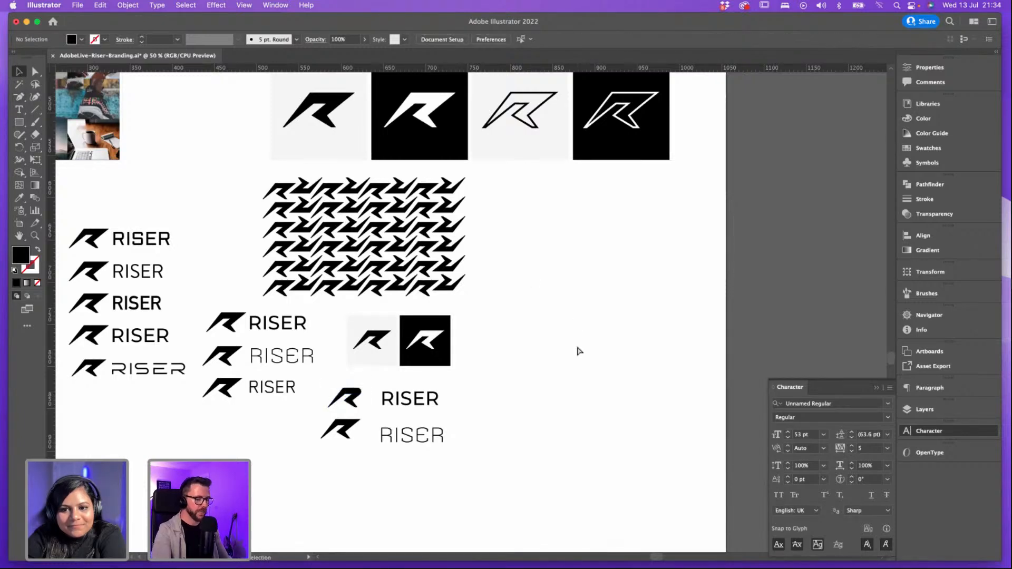
scroll(578, 351, up, 1)
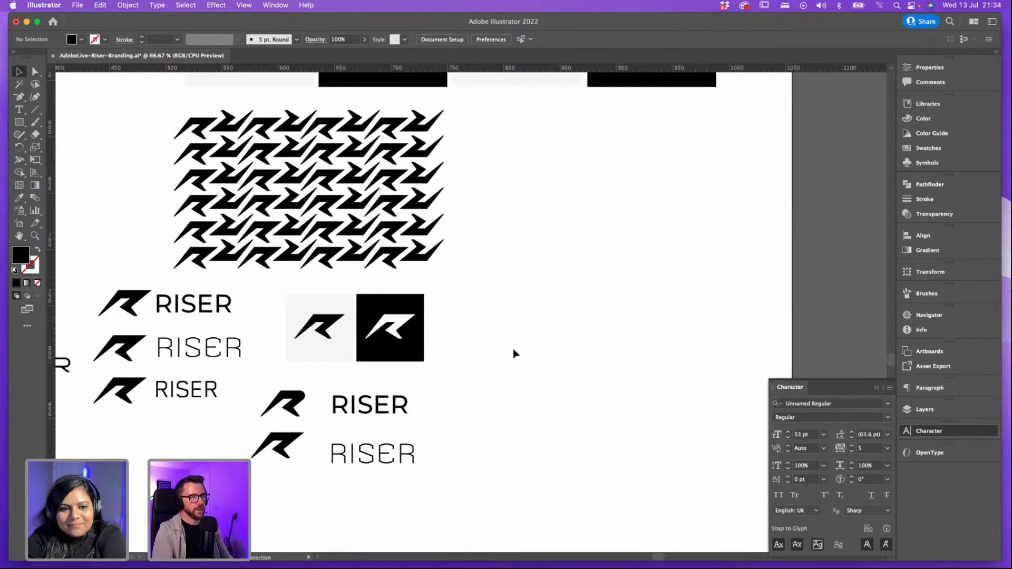
key(super+v)
drag(495, 327, 593, 402)
click(625, 316)
key(space)
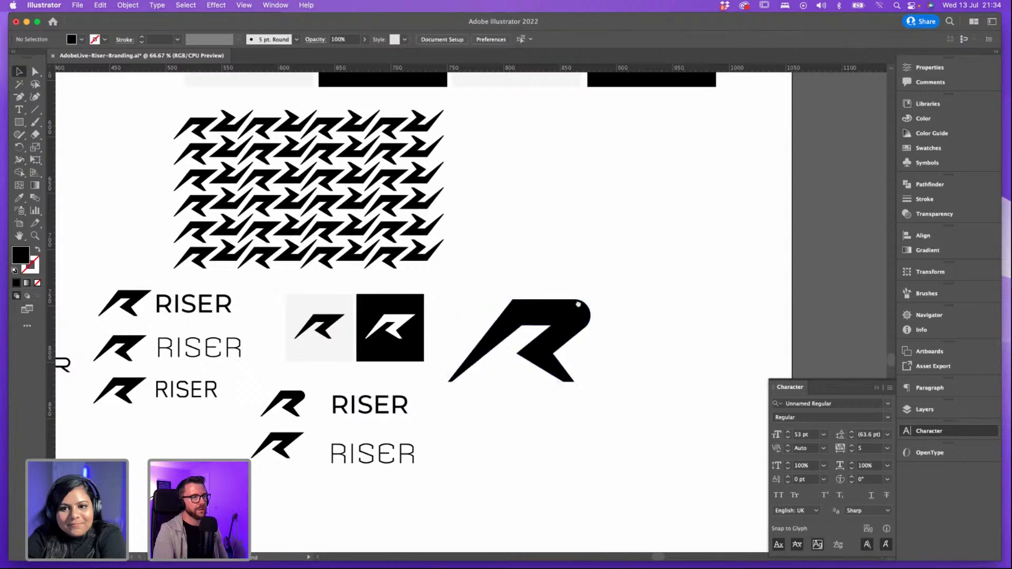
Step: Scale the enlarged R copy down slightly and move it about 15 mm lower
drag(579, 305, 561, 287)
click(573, 401)
drag(584, 402, 578, 397)
click(649, 364)
key(space)
drag(648, 364, 617, 328)
drag(525, 302, 531, 319)
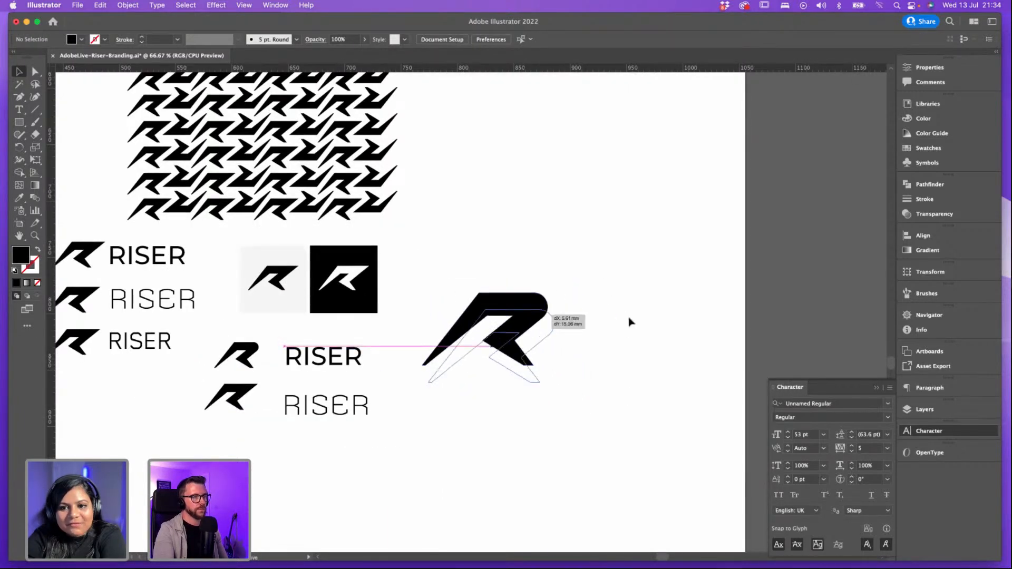
click(628, 319)
Step: Draw a rectangle about 141 × 136 mm over the enlarged R mark and fill it with the small tile's light grey
click(21, 123)
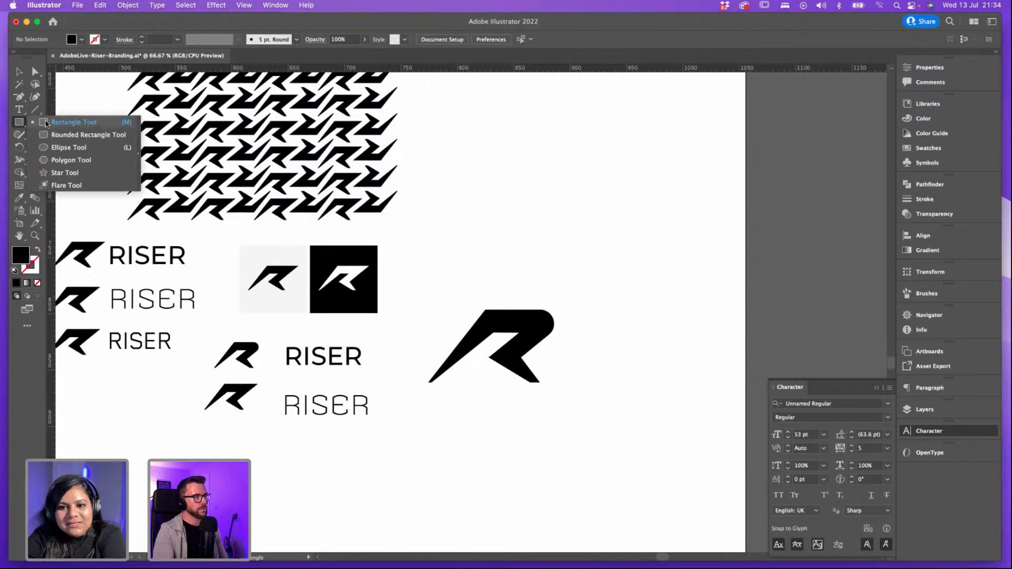
drag(418, 279, 575, 432)
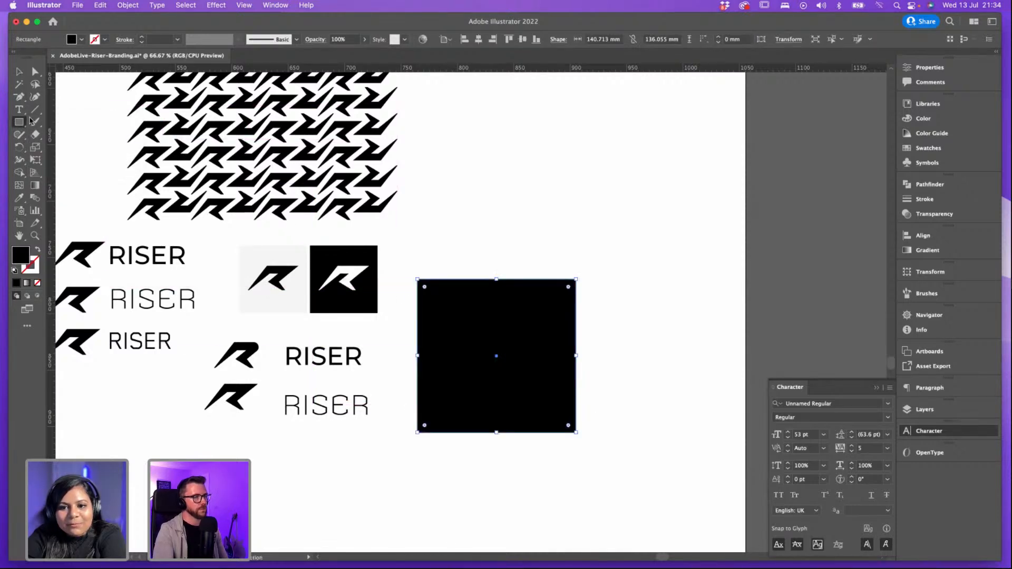
click(18, 73)
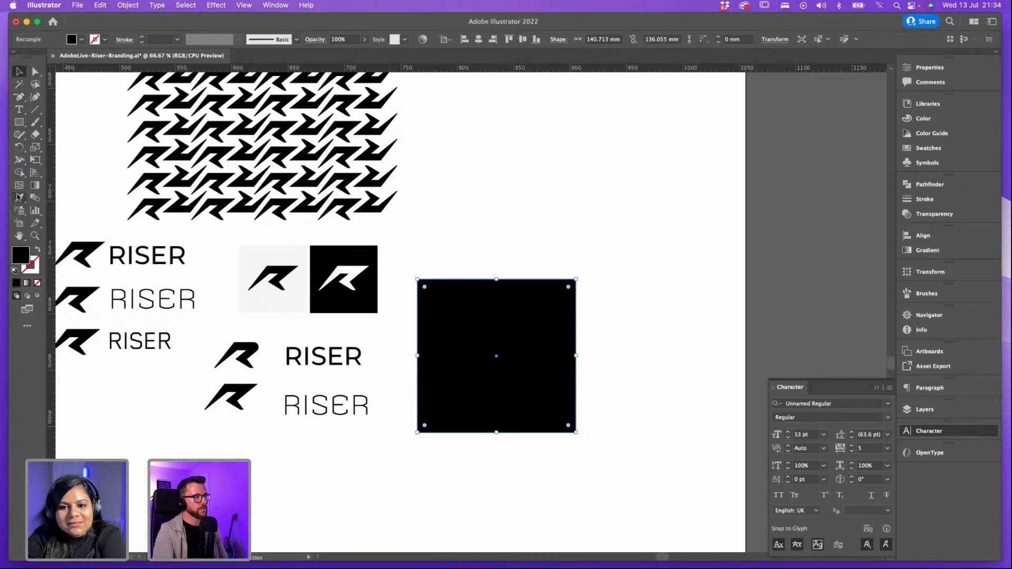
click(18, 197)
click(261, 253)
click(18, 72)
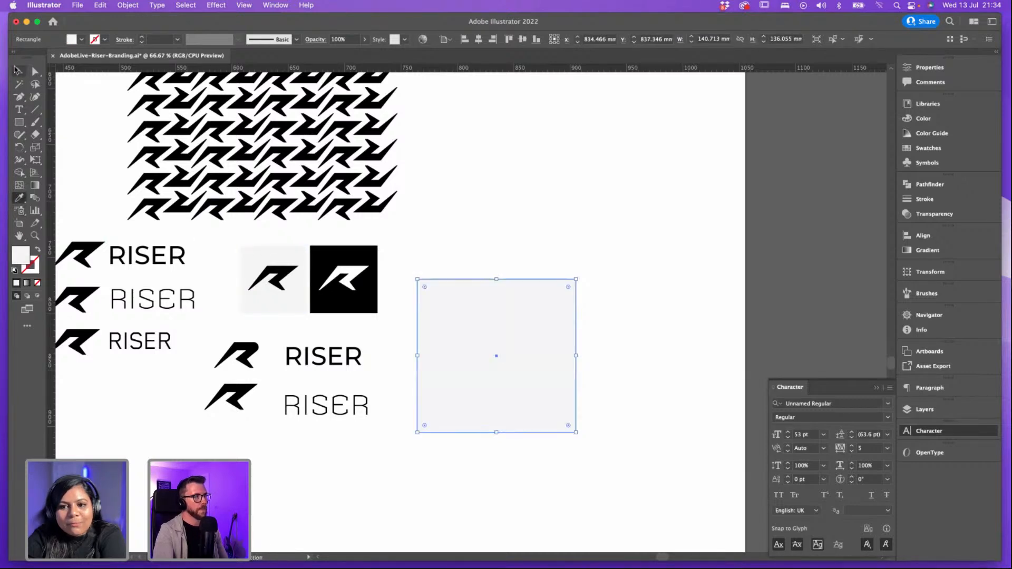
Step: Send the light grey rectangle to the back, behind the enlarged R mark
click(208, 7)
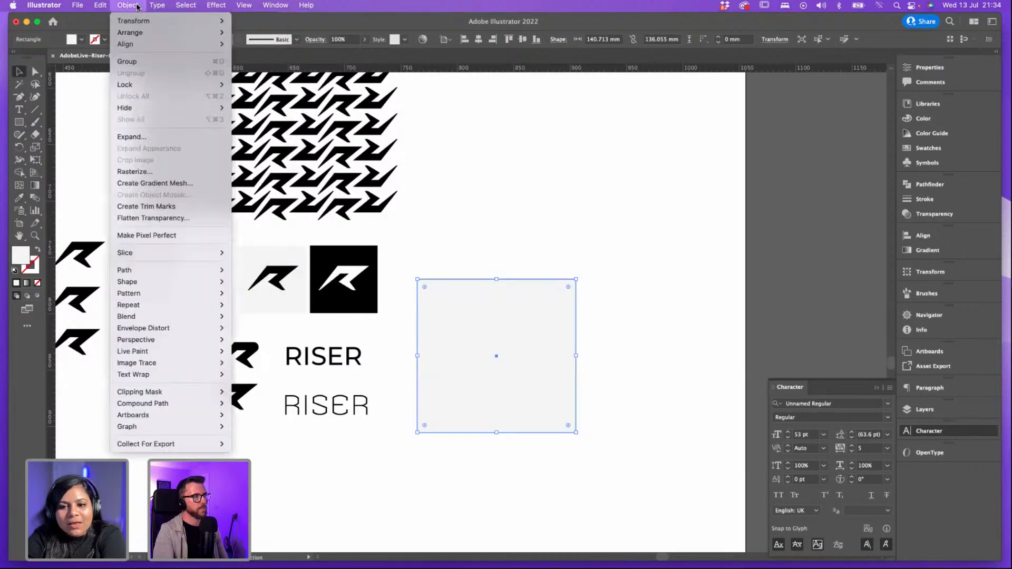
mouse_move(158, 32)
click(272, 67)
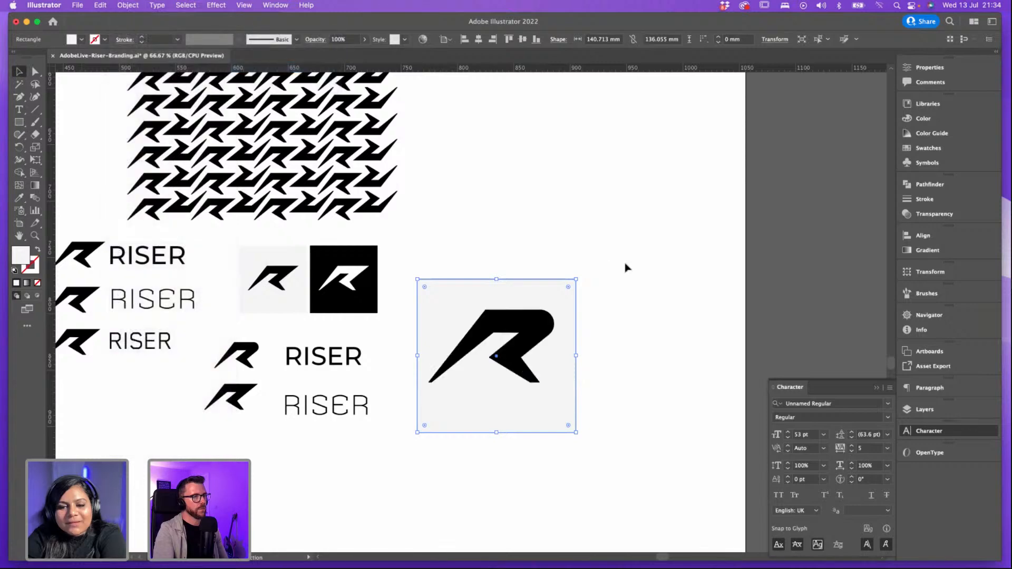
click(627, 267)
Step: Centre the R mark vertically on the grey square and scale it down to about 99 mm wide
drag(533, 344, 534, 357)
drag(554, 393, 547, 390)
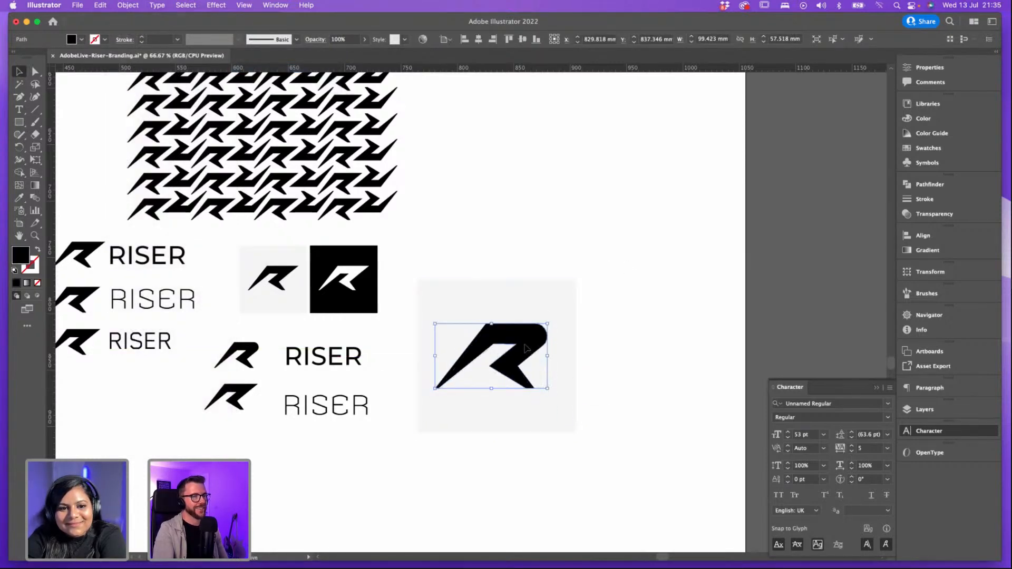
drag(529, 347, 529, 346)
click(610, 370)
Step: Scale the grey square and its R mark down together from their centre
scroll(610, 370, down, 1)
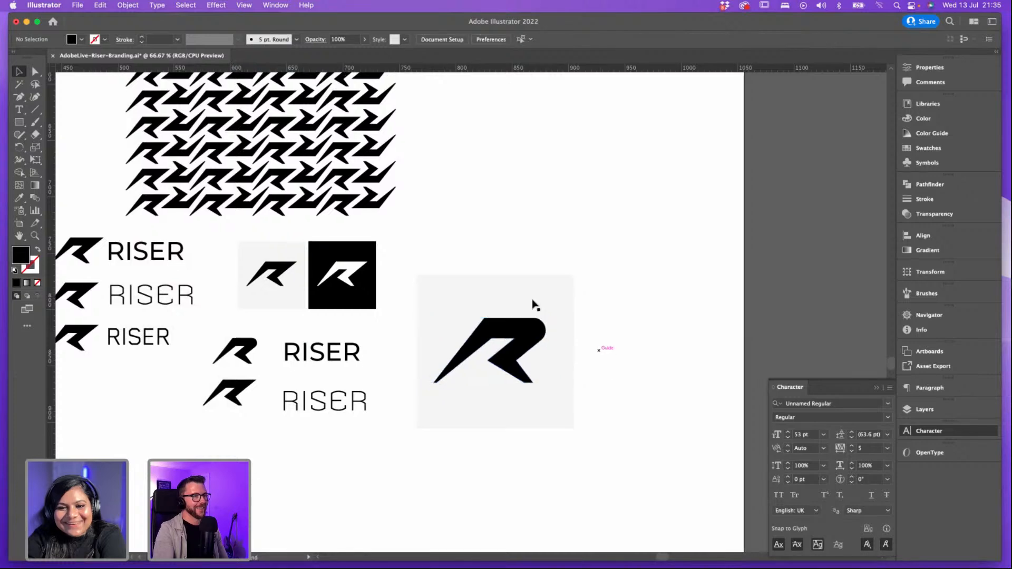
click(535, 306)
shift+click(532, 336)
alt+drag(574, 276, 558, 290)
click(602, 320)
scroll(601, 320, down, 1)
scroll(601, 320, down, 1)
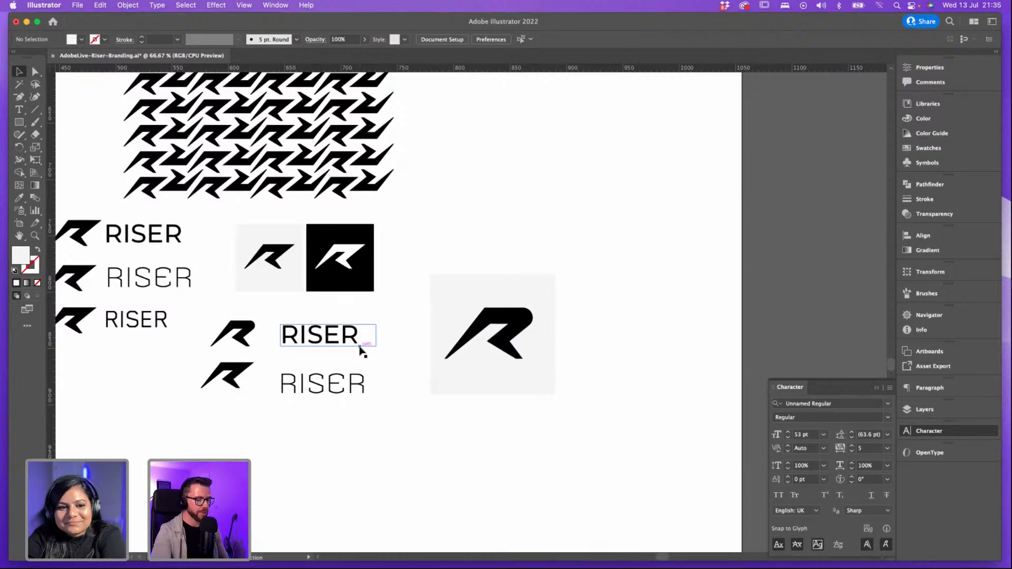
key(super+1)
scroll(536, 289, left, 5)
scroll(536, 289, down, 2)
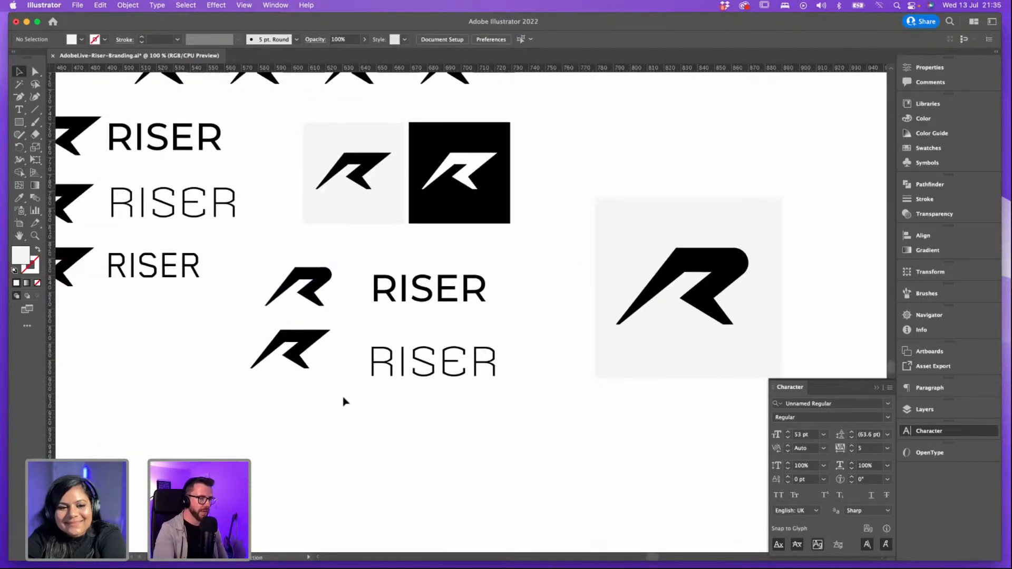
key(super+minus)
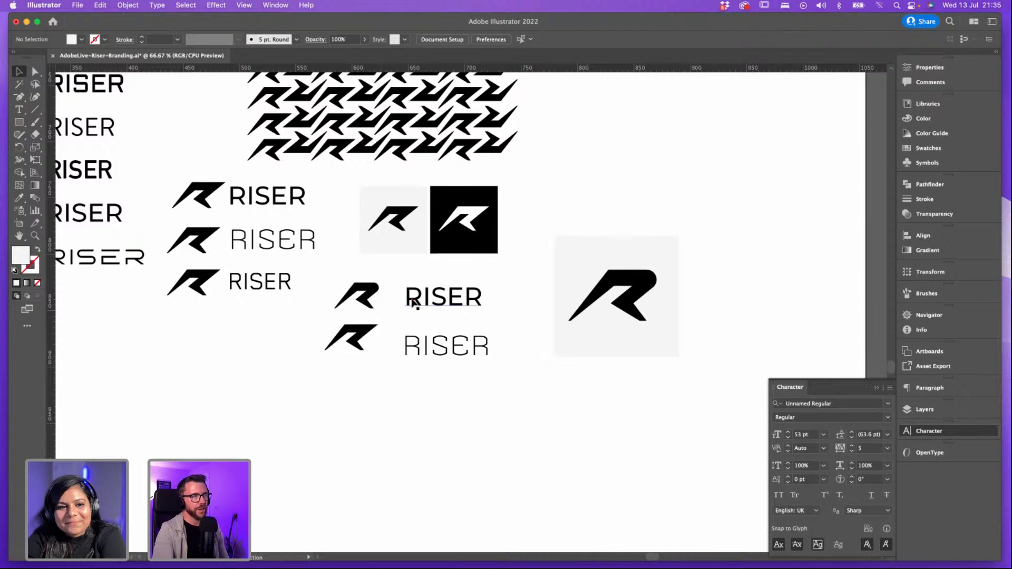
Step: Move the upper Montserrat RISER wordmark closer to the rounded R mark
click(479, 309)
key(super+equal)
key(super+equal)
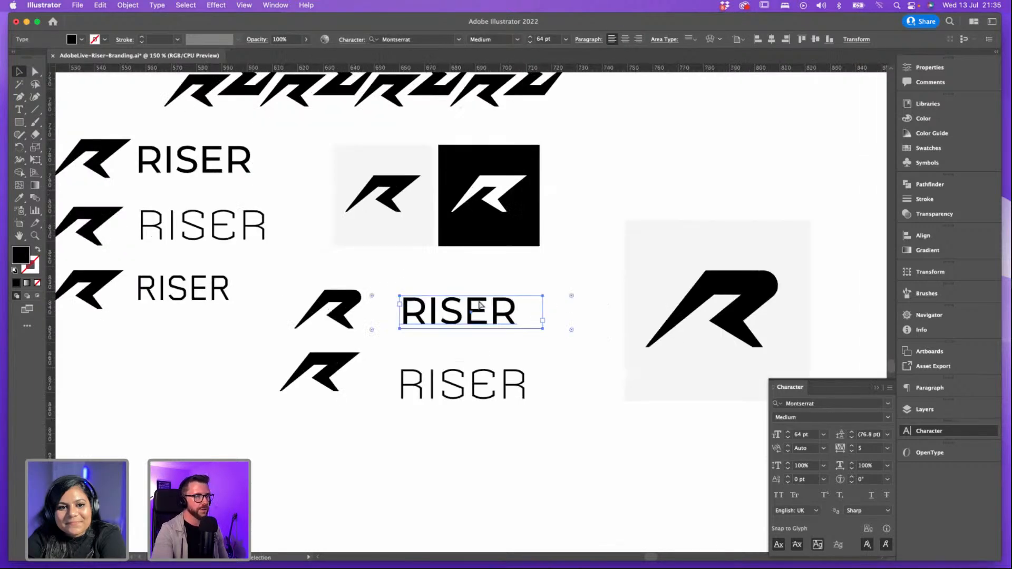
scroll(478, 298, down, 1)
drag(478, 298, 443, 296)
click(613, 294)
drag(532, 259, 563, 257)
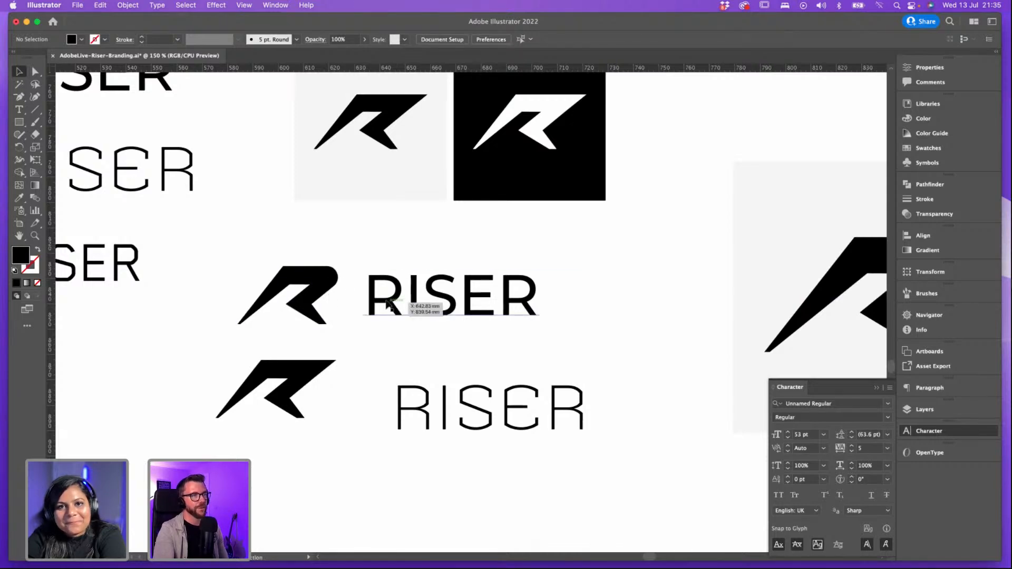
Step: Nudge the sharp-cornered R mark slightly down, away from the rounded mark above it
scroll(583, 355, down, 3)
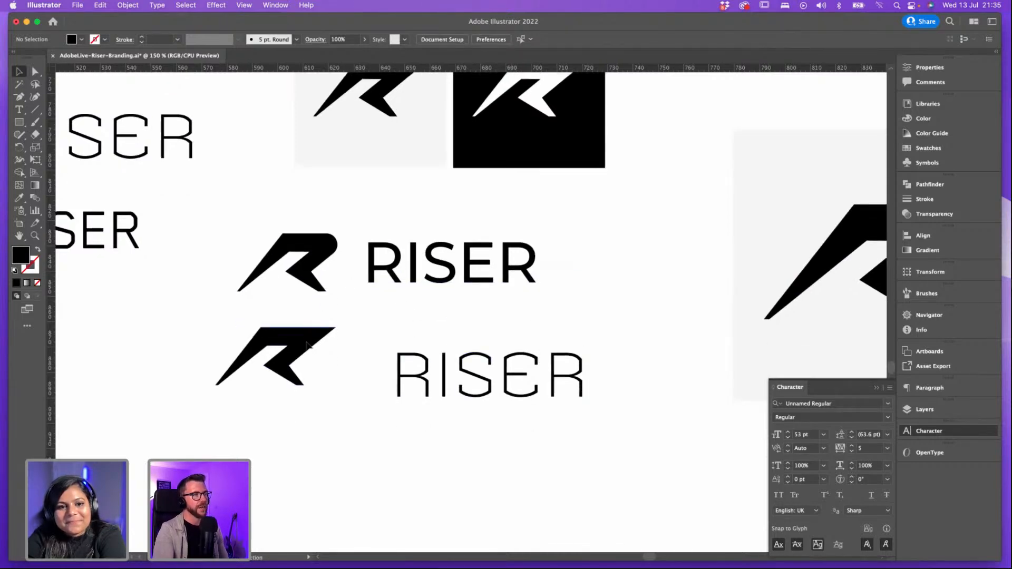
drag(307, 346, 308, 351)
click(567, 328)
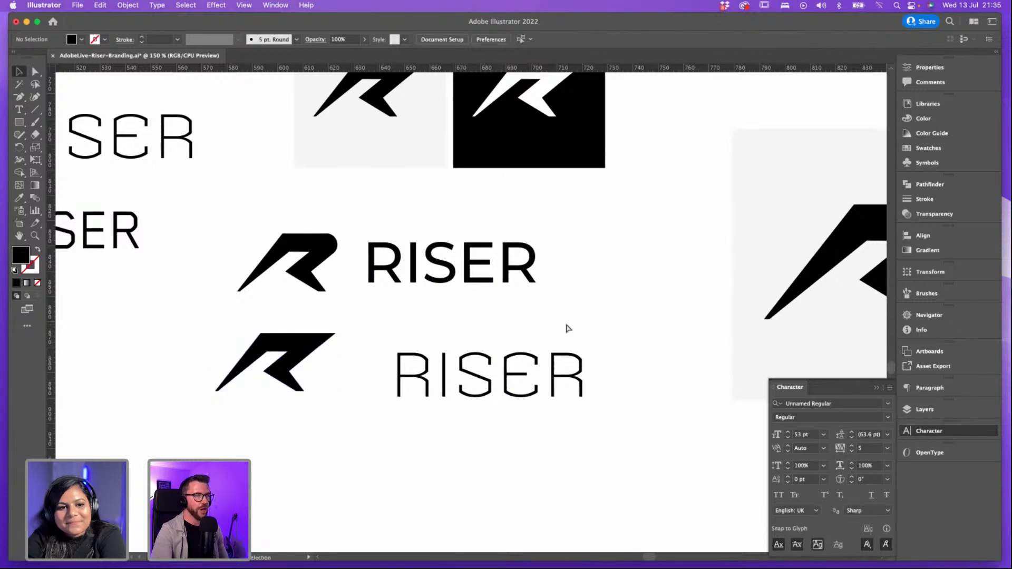
key(super+minus)
drag(296, 275, 266, 283)
drag(344, 247, 341, 270)
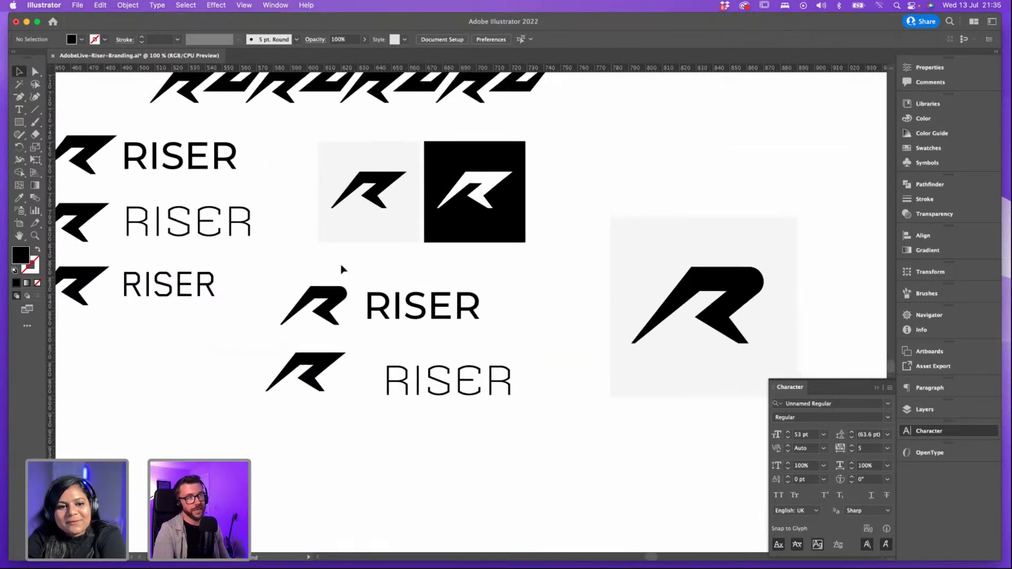
drag(534, 370, 467, 370)
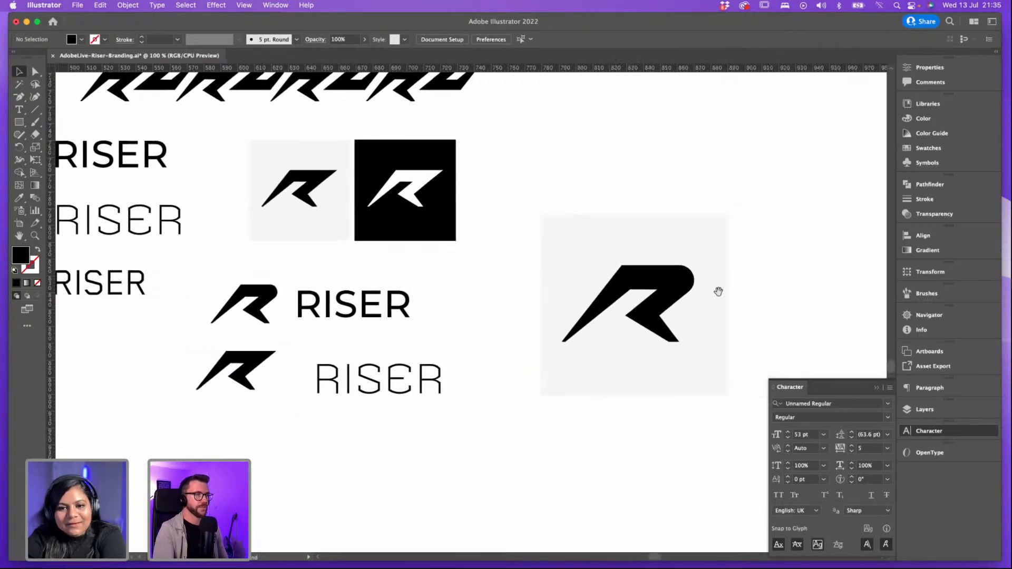
Step: Scale the large grey square and its R mark down to about 95 × 92 mm and move them closer to the wordmarks
click(719, 293)
drag(737, 327, 598, 269)
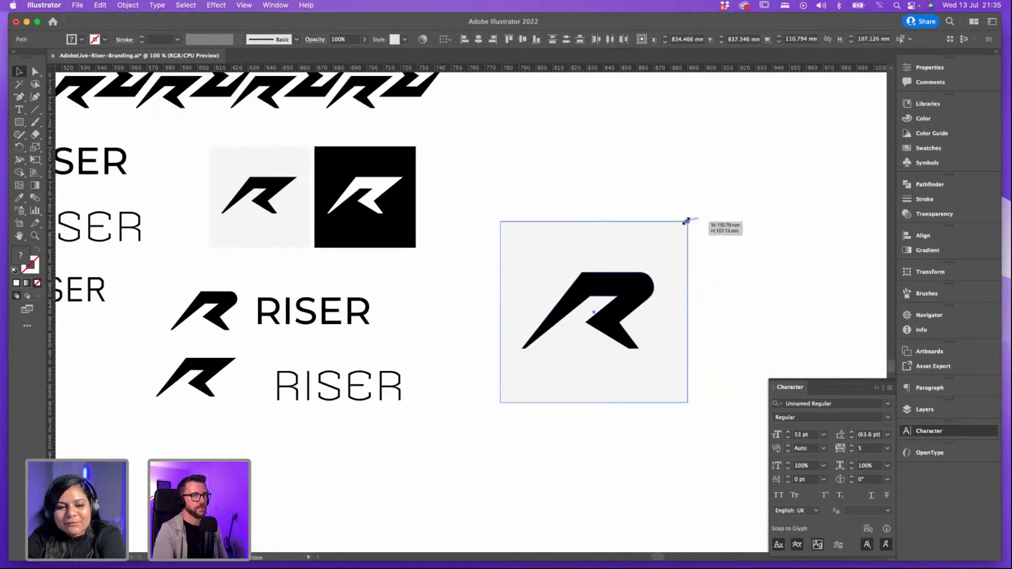
drag(688, 221, 673, 229)
click(709, 296)
scroll(686, 293, down, 1)
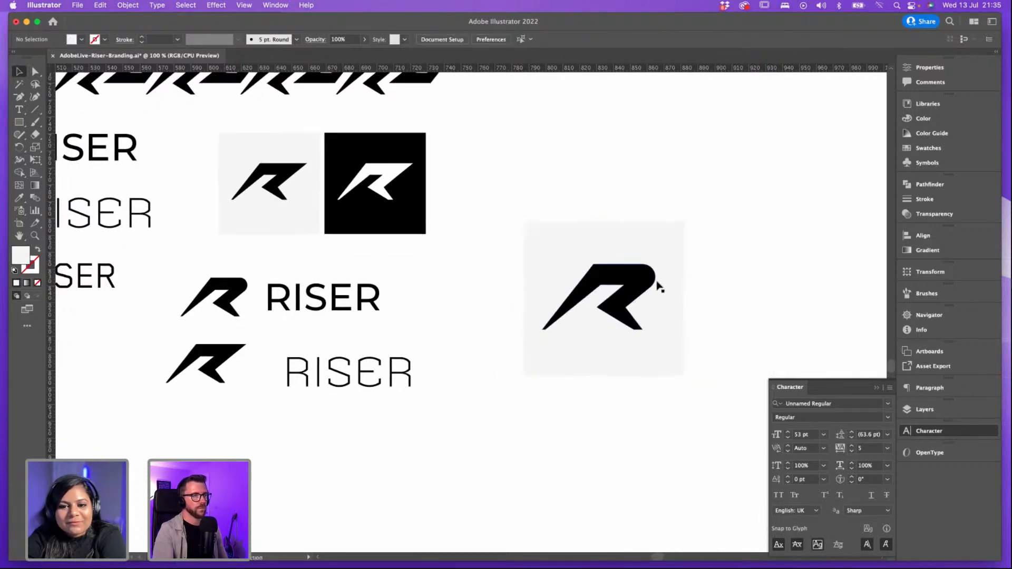
click(632, 296)
drag(631, 296, 600, 314)
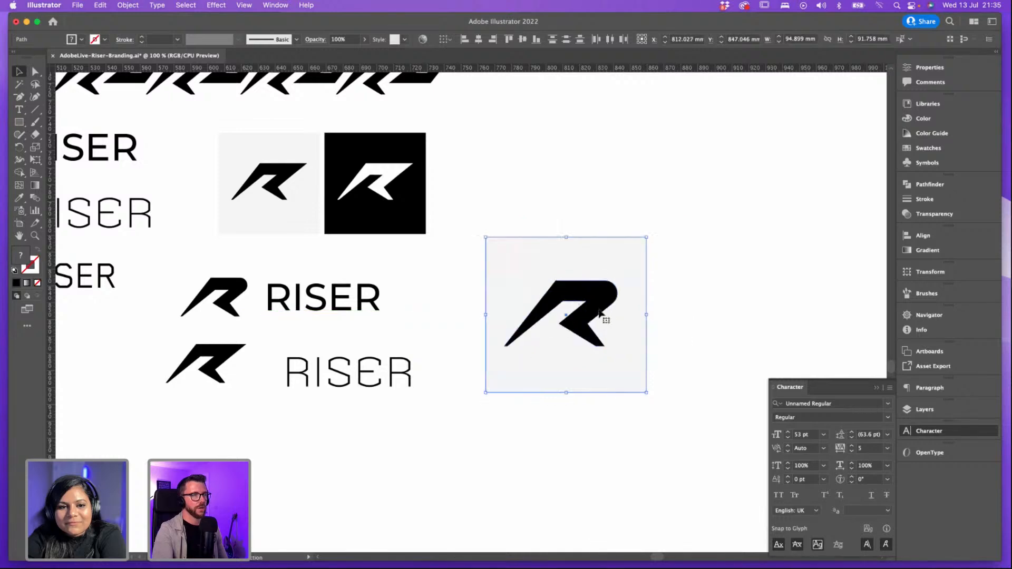
Step: Duplicate the grey square with its R mark directly to the right, leaving a narrow gap
click(344, 384)
click(335, 373)
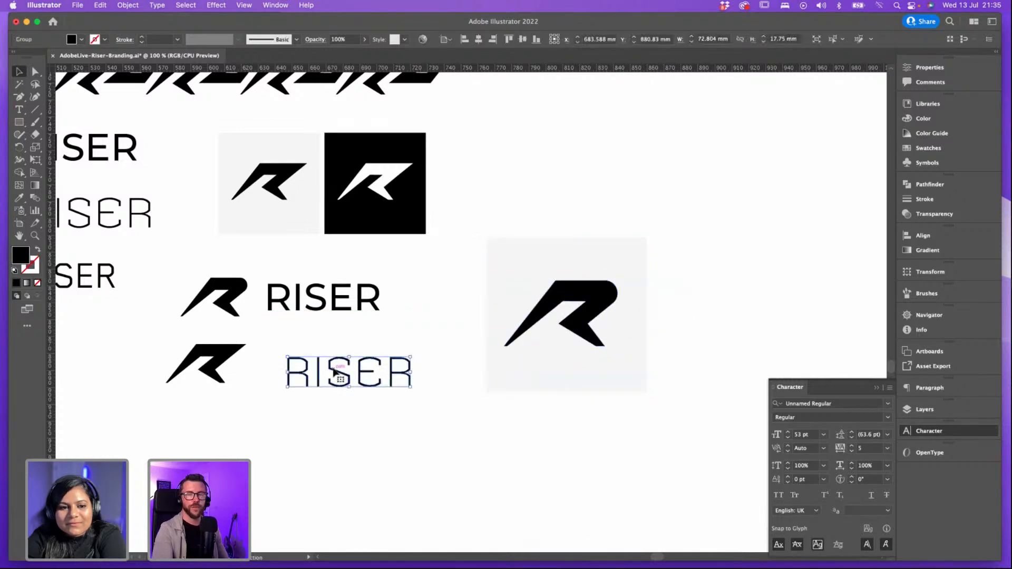
click(621, 346)
click(680, 322)
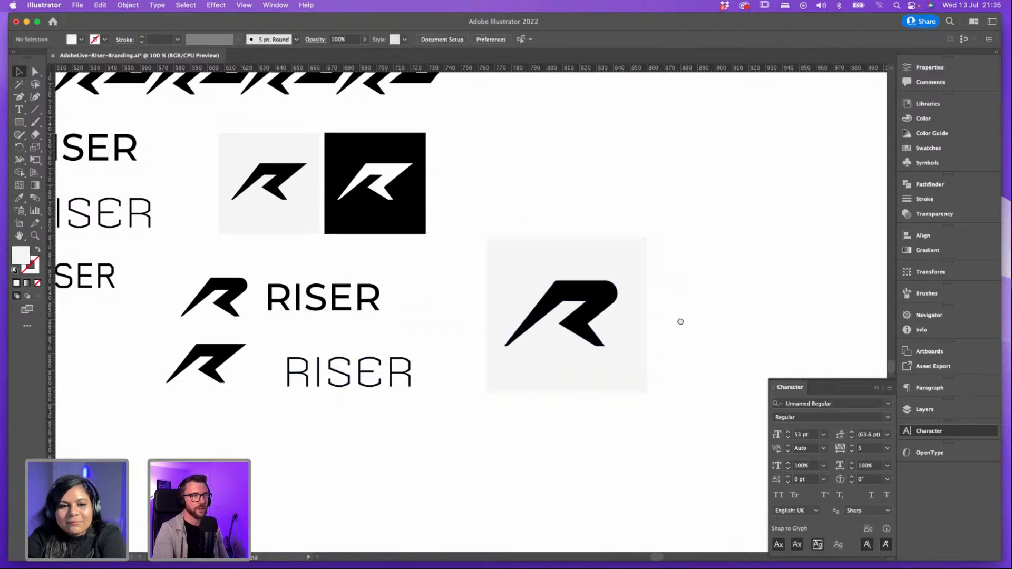
scroll(559, 280, right, 1)
drag(522, 269, 691, 269)
click(399, 275)
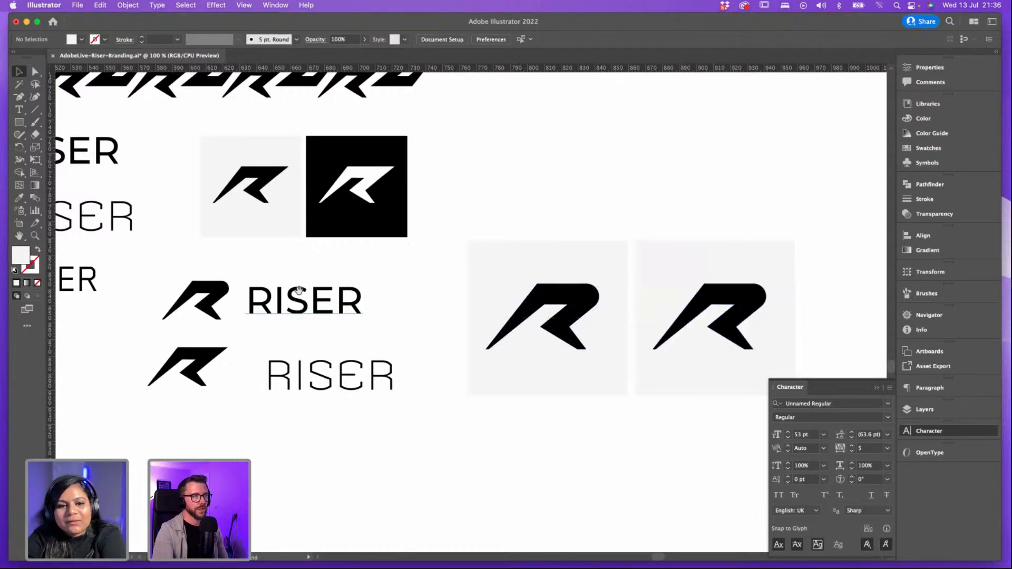
Step: Move the thin RISER wordmark down and place a copy of the Montserrat wordmark beside the sharp-cornered R mark
drag(299, 290, 356, 279)
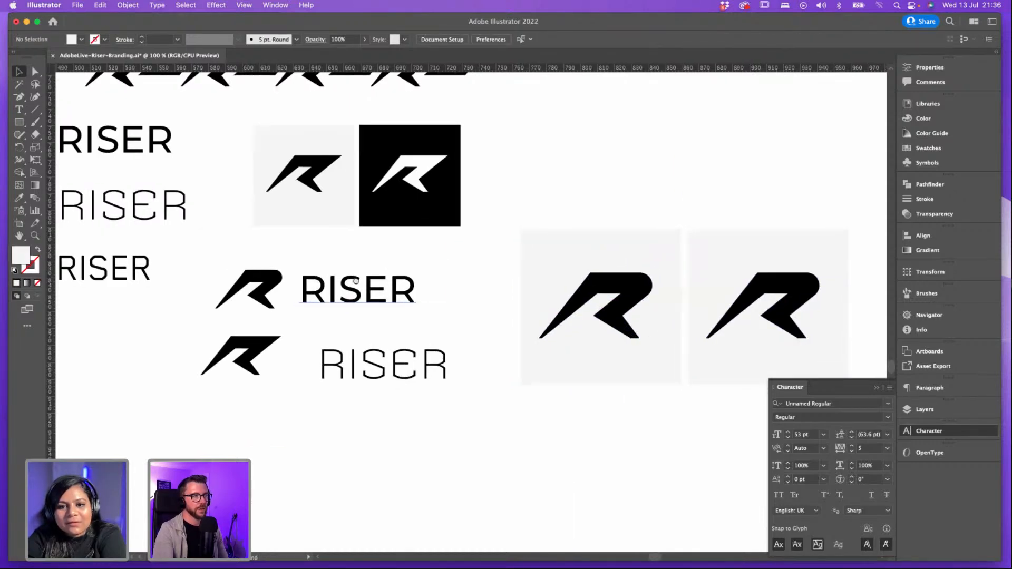
click(359, 363)
drag(421, 369, 422, 453)
drag(356, 306, 351, 368)
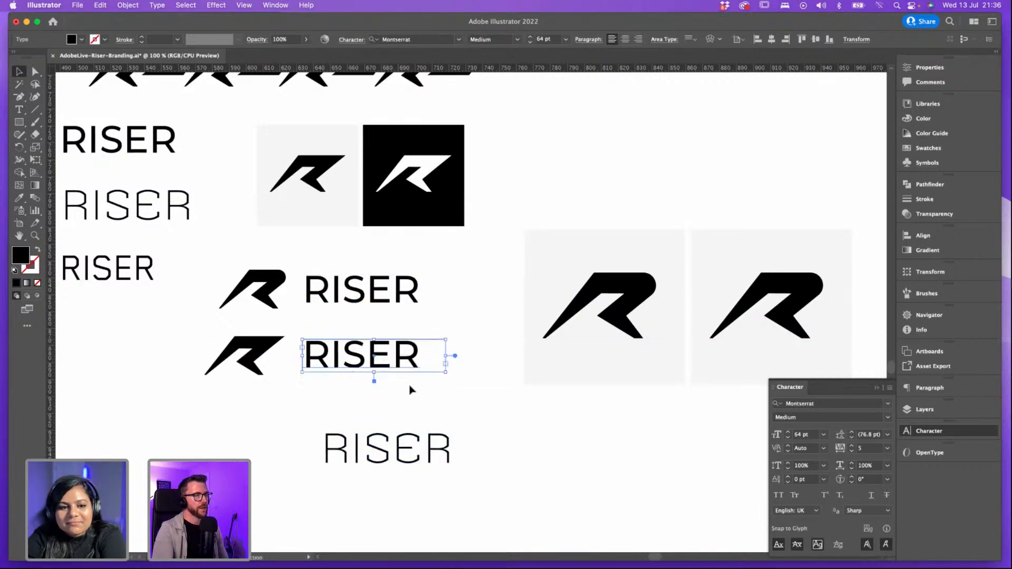
click(409, 389)
key(super+equal)
drag(449, 386, 491, 380)
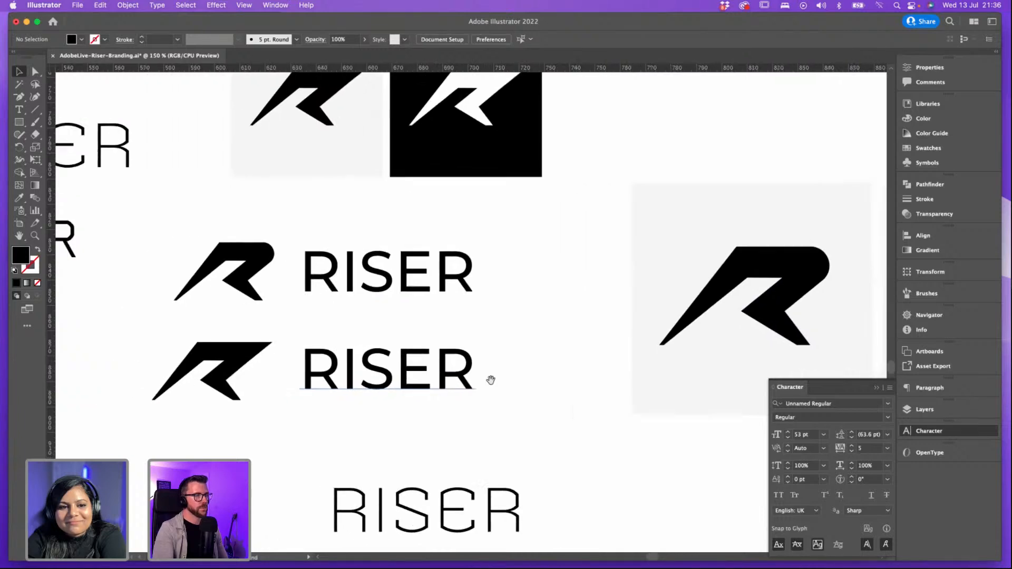
Step: Shift the rounded and sharp-cornered R marks together slightly right, closer to their wordmarks
click(244, 351)
shift+click(258, 261)
drag(258, 262, 263, 262)
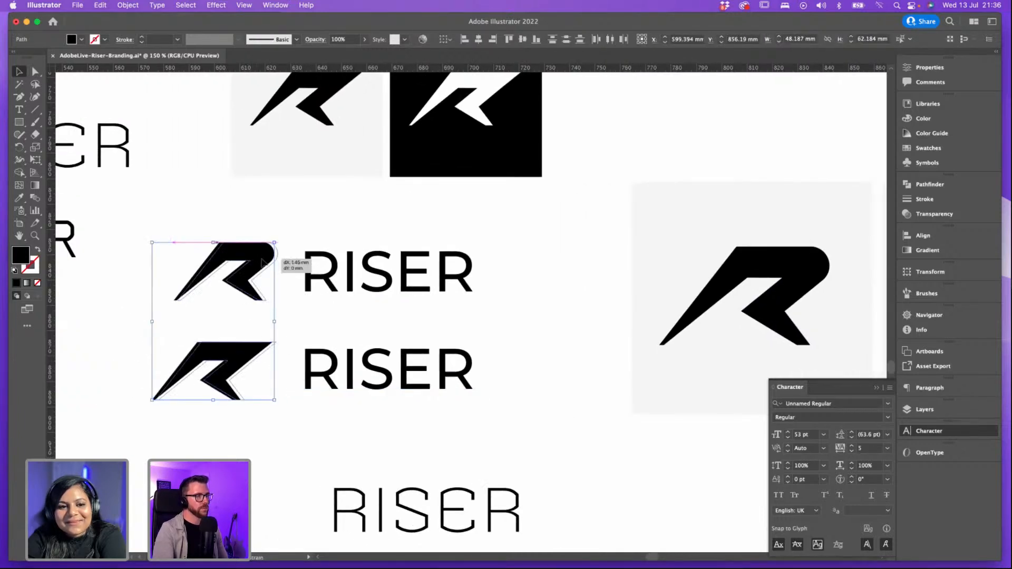
click(395, 228)
drag(396, 227, 396, 223)
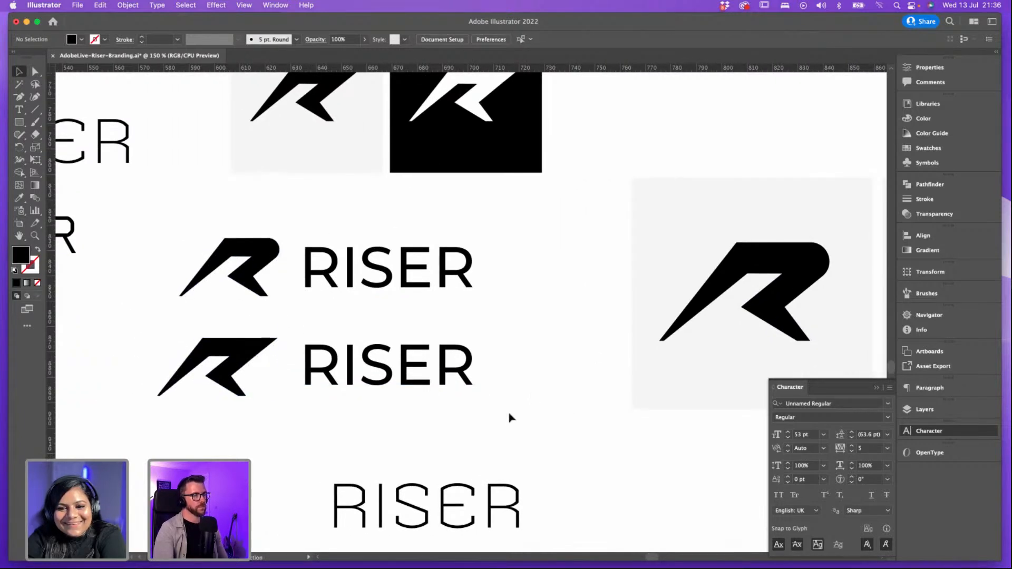
Step: Move the sharp-cornered R mark and its wordmark down together to widen the gap below the rounded logo
drag(509, 416, 261, 355)
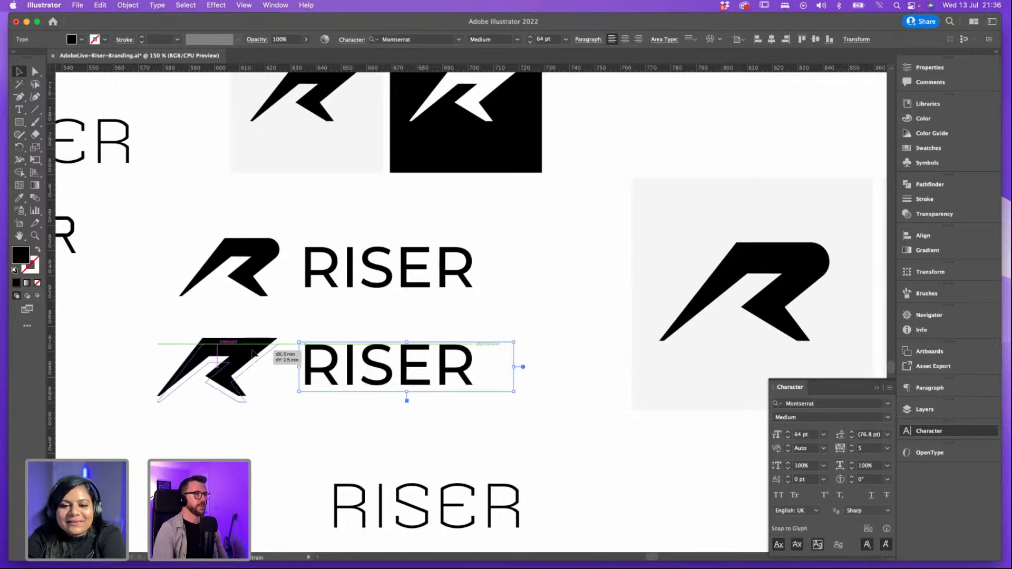
click(248, 351)
shift+click(332, 368)
drag(332, 368, 335, 404)
click(556, 389)
drag(557, 389, 563, 411)
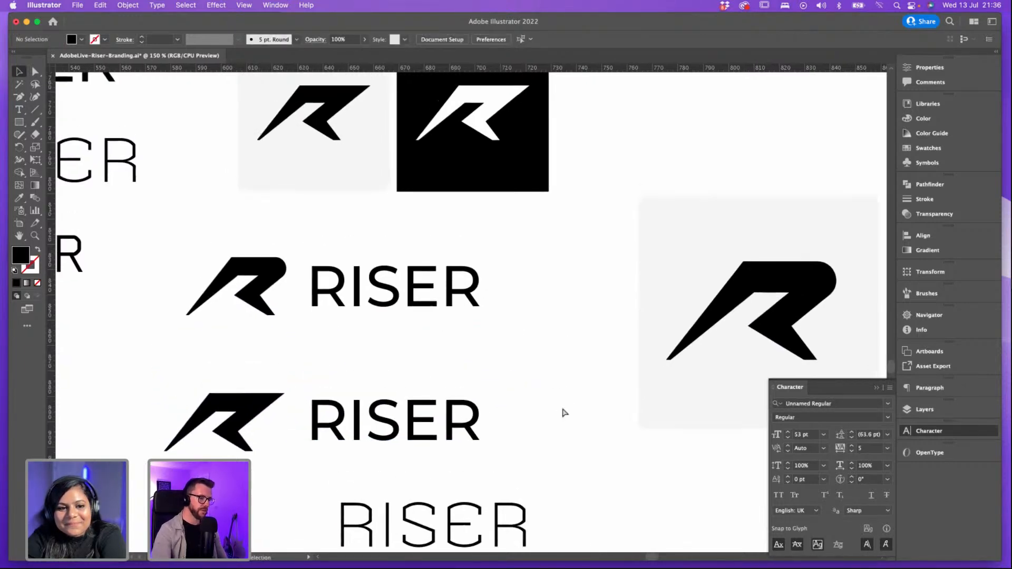
key(super+minus)
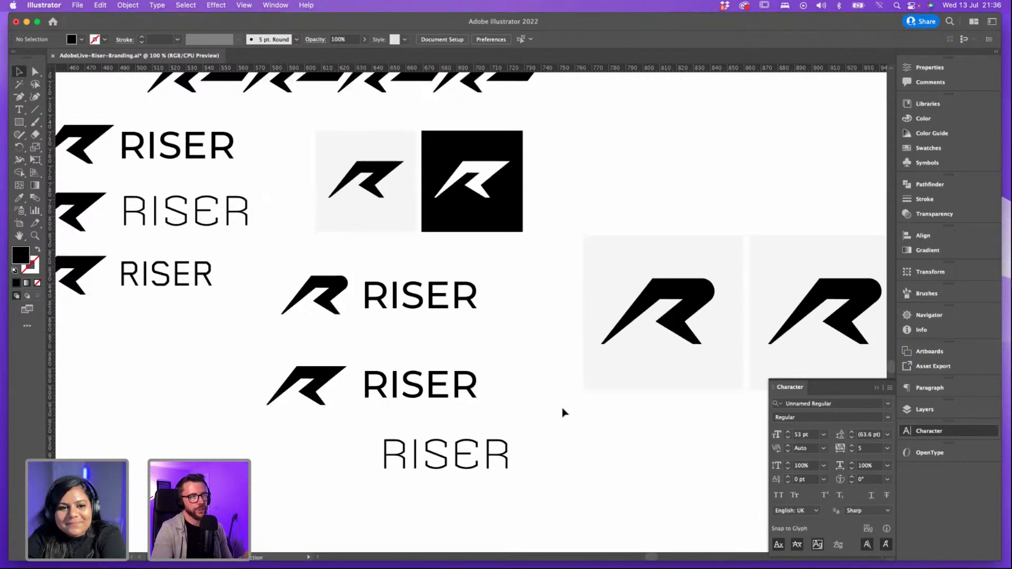
click(325, 376)
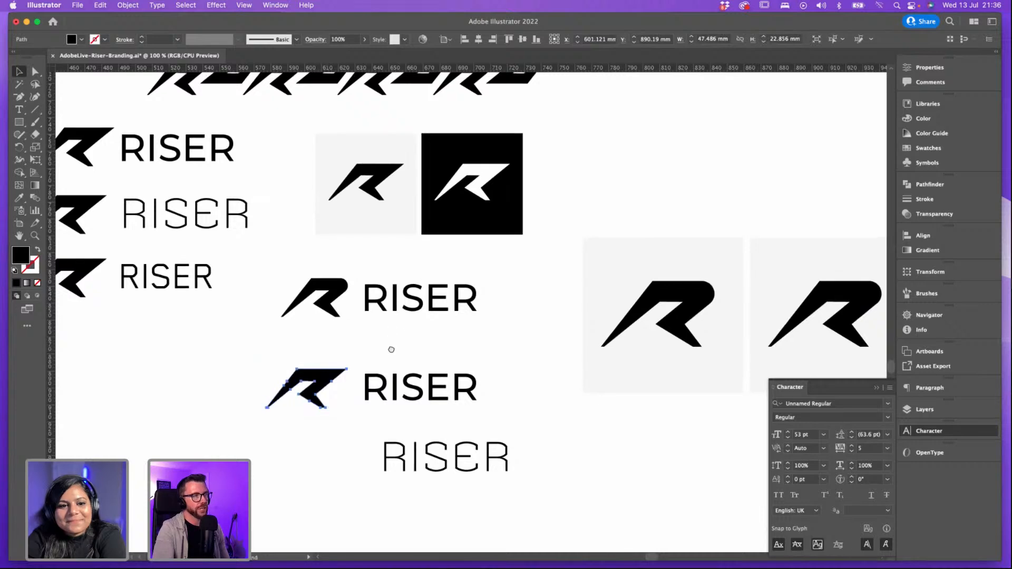
scroll(391, 351, up, 1)
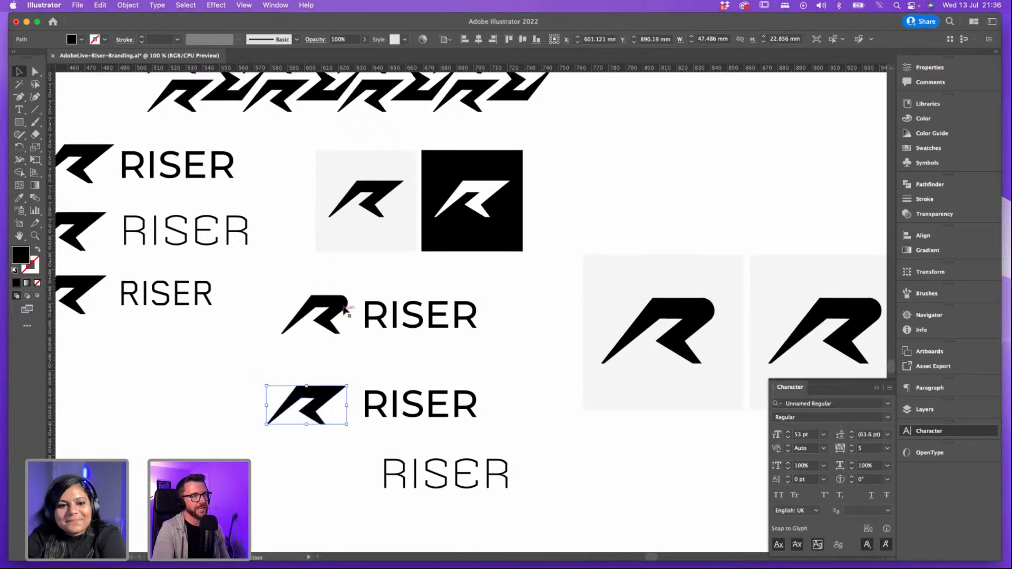
click(411, 280)
Step: Fill the duplicated grey square with the black sampled from the small black tile
scroll(403, 273, right, 5)
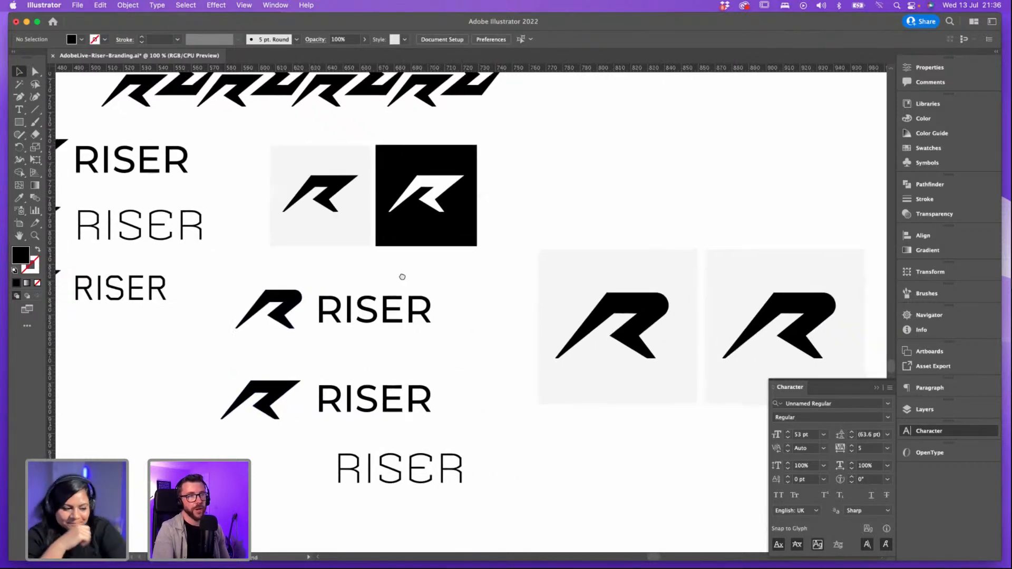
scroll(619, 219, right, 1)
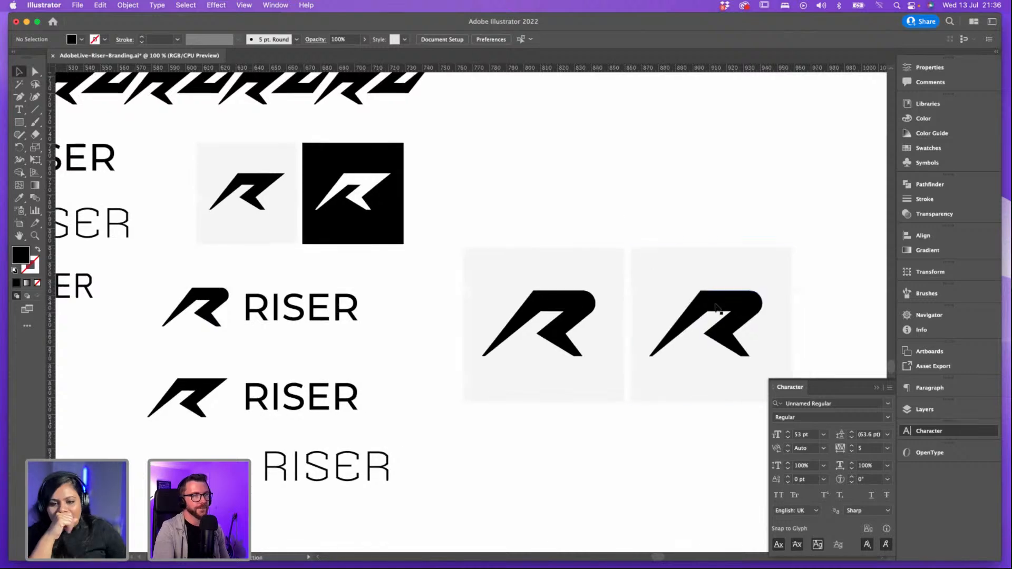
scroll(666, 219, right, 2)
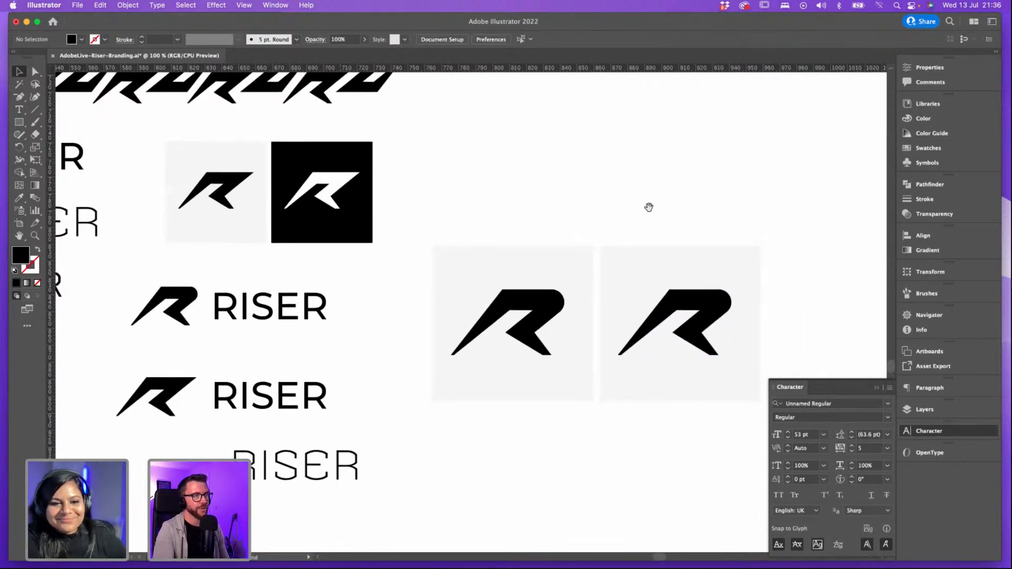
scroll(678, 237, up, 1)
click(690, 283)
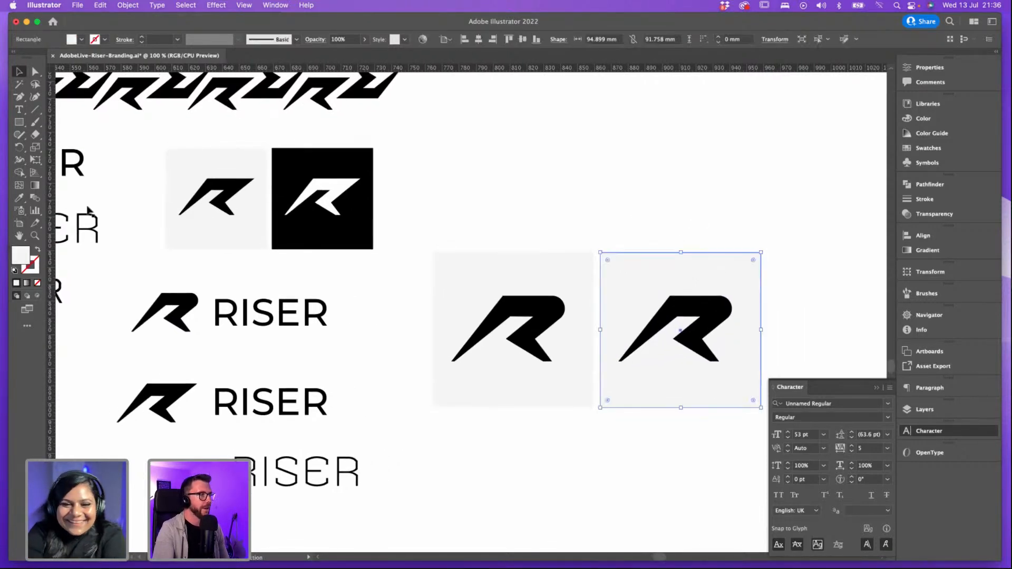
click(18, 199)
click(310, 153)
key(v)
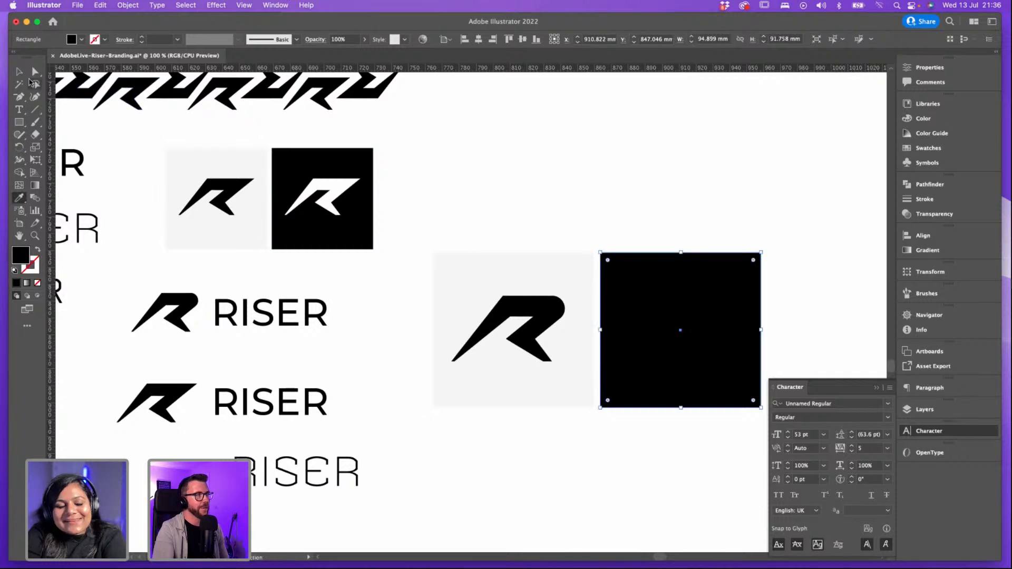
click(703, 185)
Step: Send the large black square to the back, behind its R mark
click(683, 269)
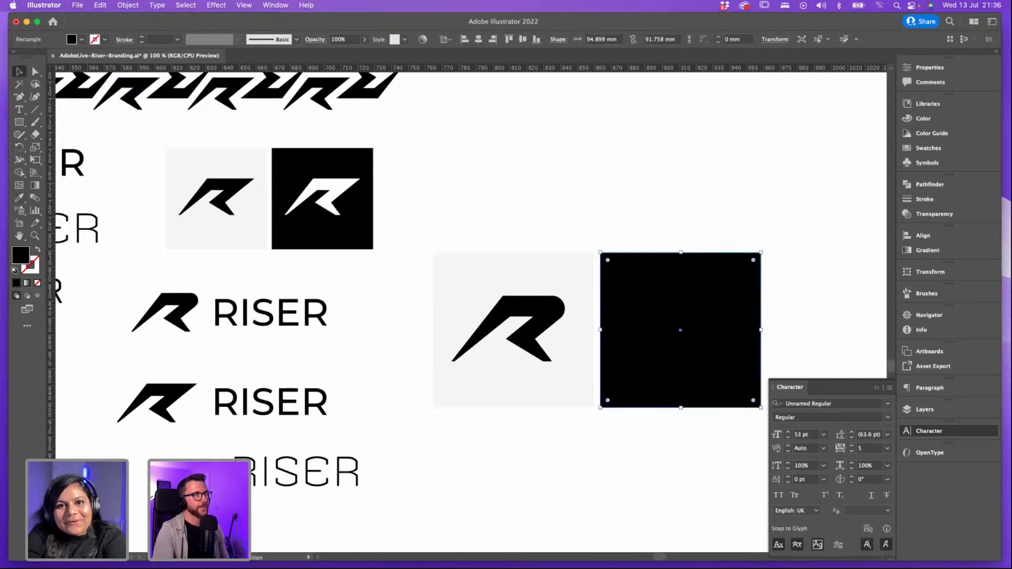
click(128, 5)
mouse_move(182, 33)
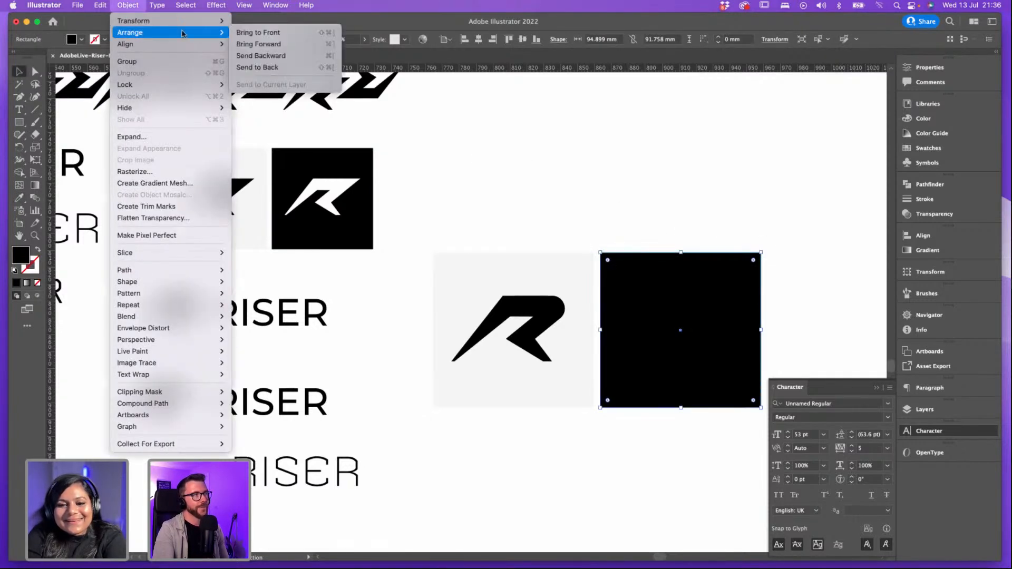
click(258, 67)
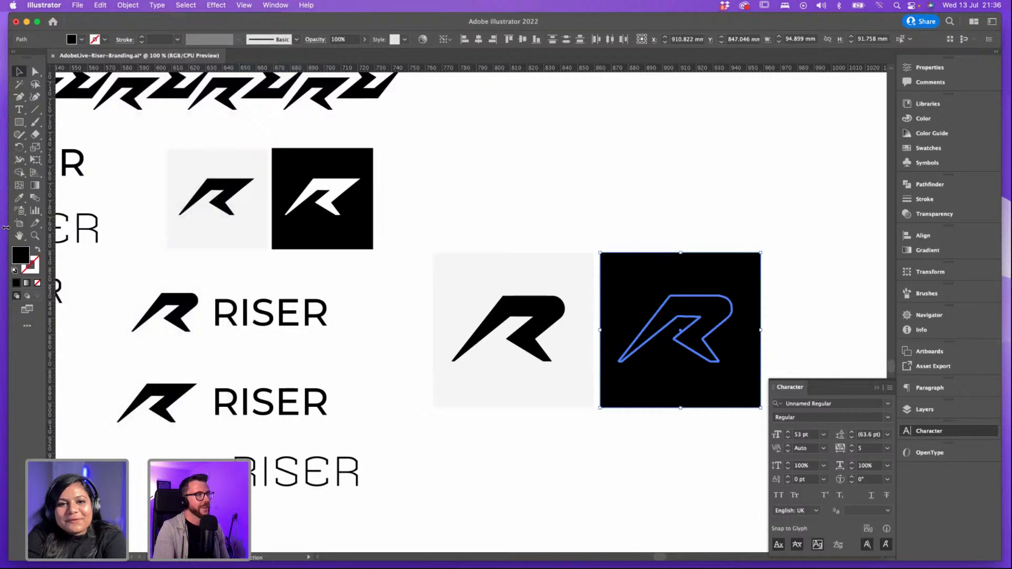
Step: Try to recolour the selected black square and R mark with a sampled colour, and undo it
click(19, 198)
click(568, 275)
key(cmd+z)
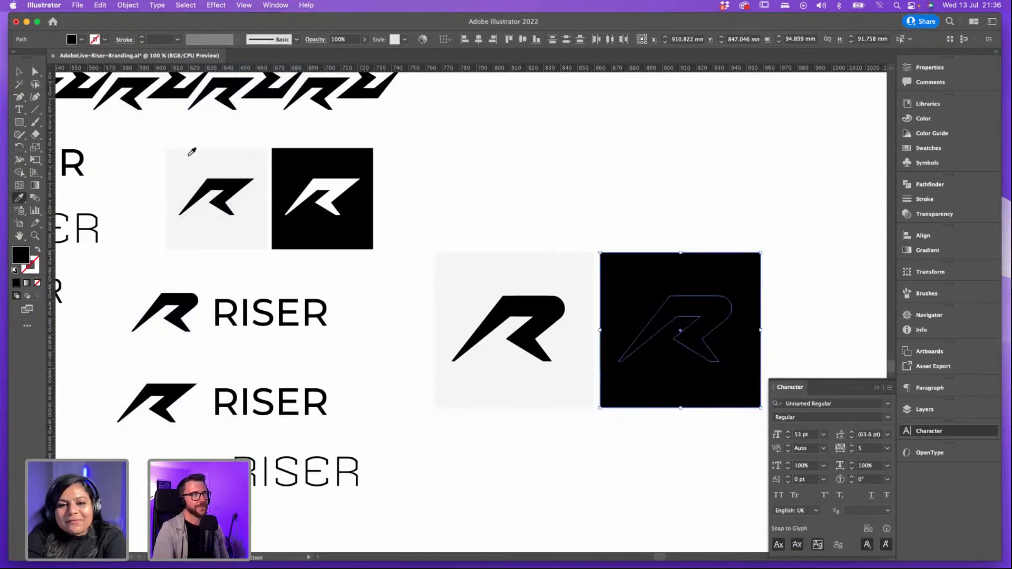
click(19, 71)
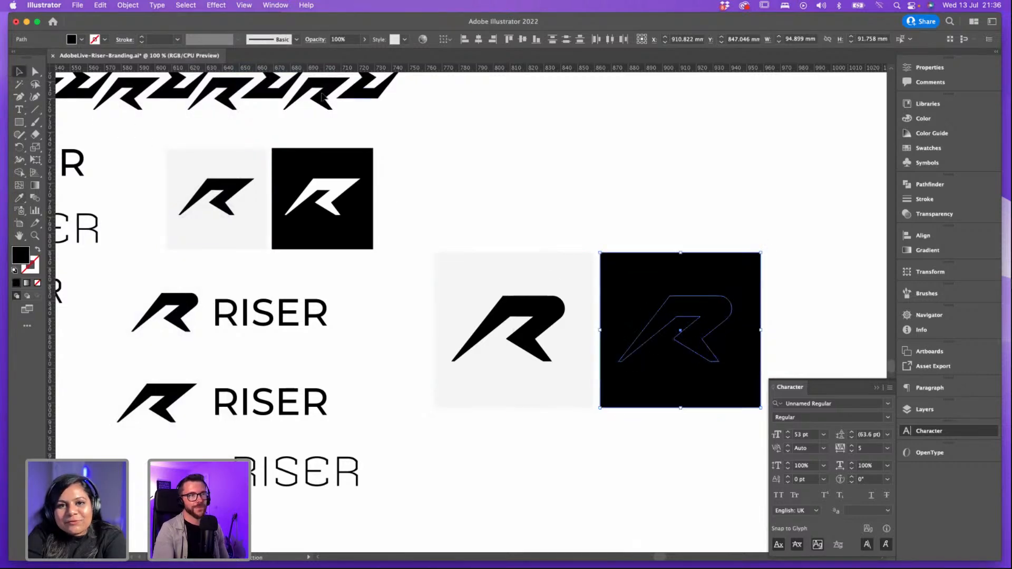
Step: Select only the black square and send it to the back again
click(683, 244)
click(677, 262)
click(127, 6)
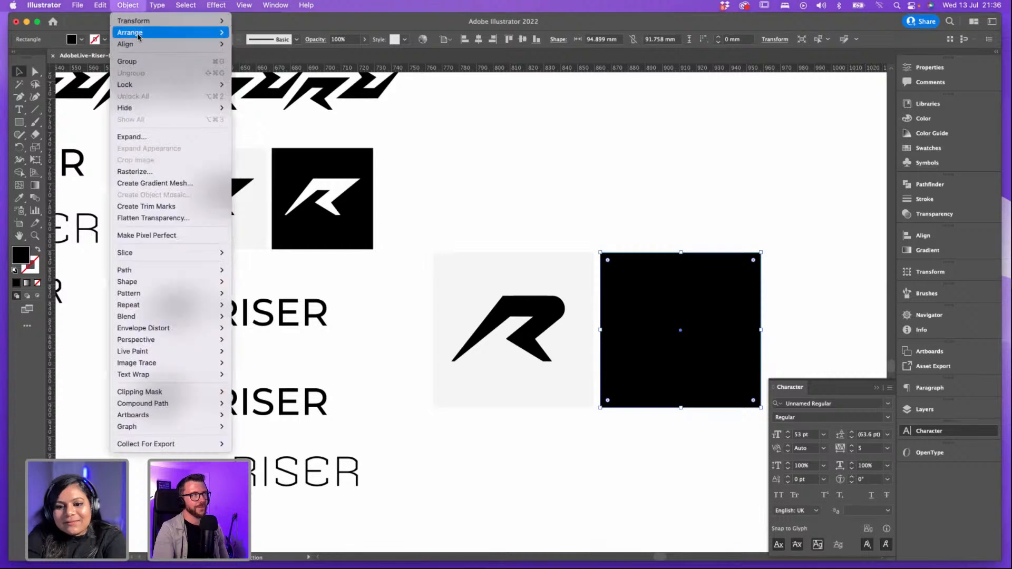
mouse_move(142, 33)
click(267, 67)
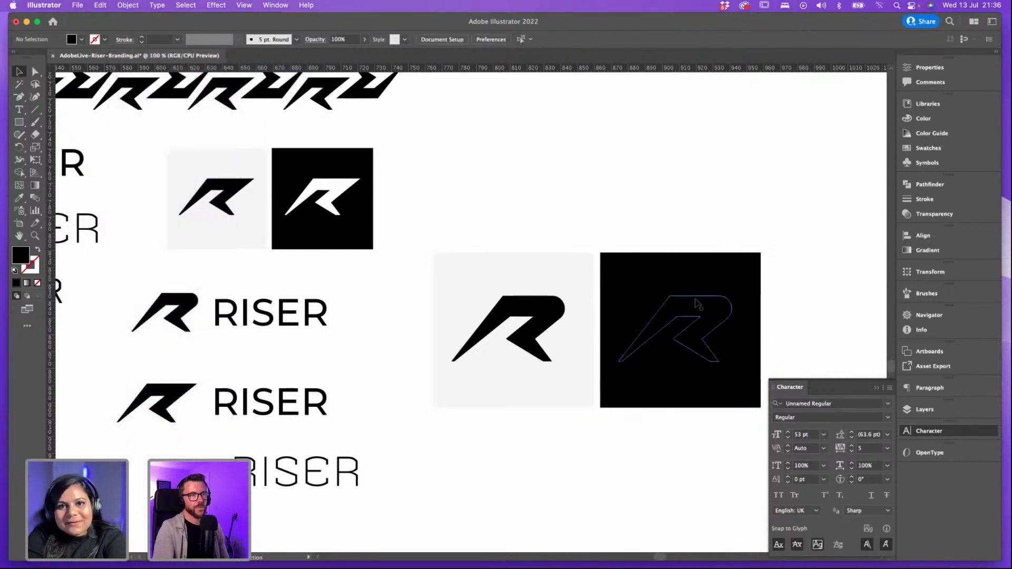
Step: Fill the R mark on the black square with white sampled from the blank canvas
click(697, 303)
click(18, 198)
click(584, 200)
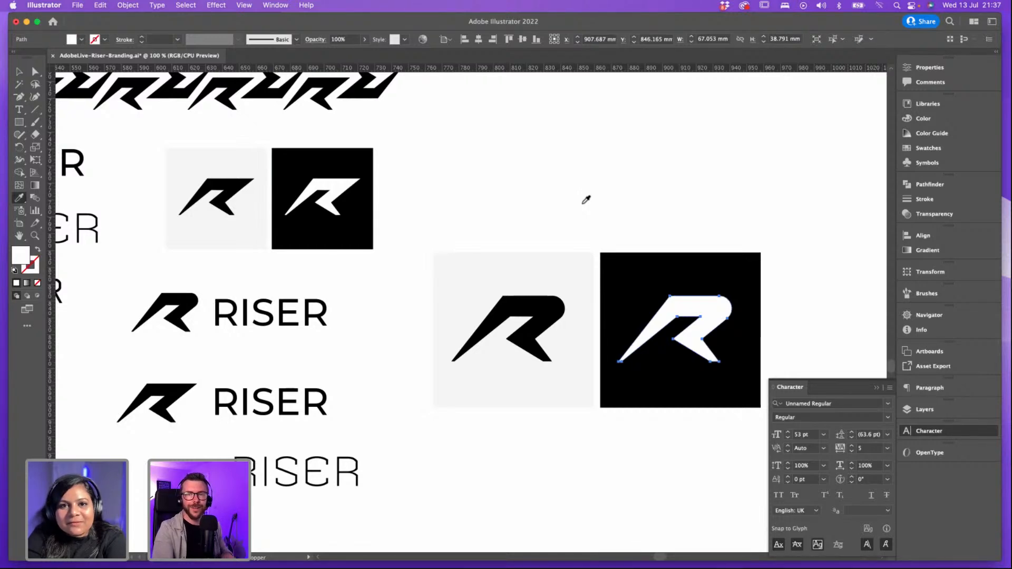
Step: Try to resize the white R mark on the large black tile
click(19, 71)
click(634, 239)
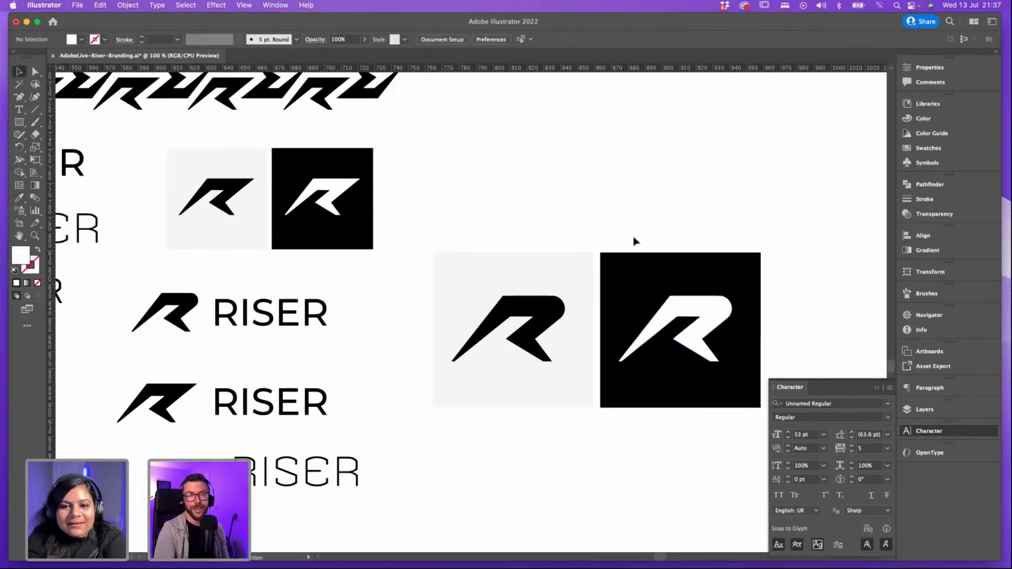
click(722, 320)
drag(734, 363, 732, 362)
click(560, 305)
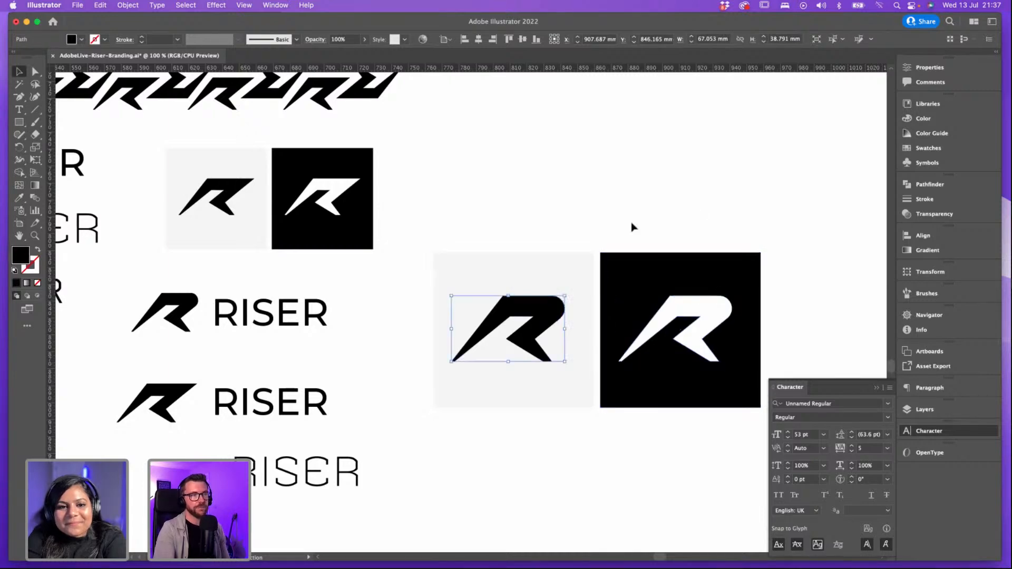
click(632, 227)
Step: Move the large black tile together with its white R mark slightly right to widen the gap from the grey tile
drag(639, 193, 631, 124)
key(super+minus)
key(super+minus)
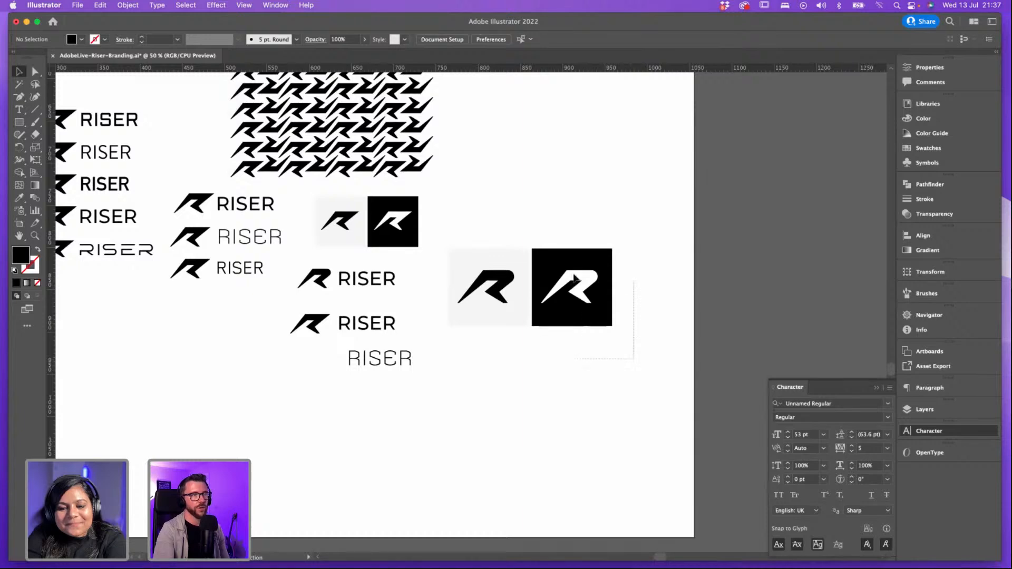
drag(575, 278, 600, 268)
click(676, 300)
drag(666, 292, 668, 310)
drag(662, 353, 585, 285)
click(676, 301)
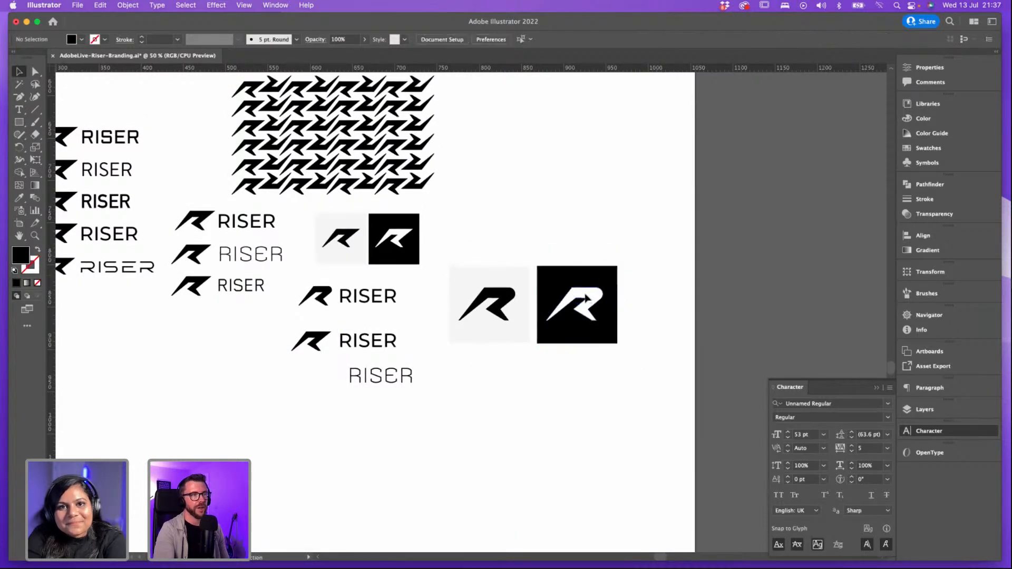
Step: Scale down the R marks on both large tiles around their centres to about 52 mm wide
click(585, 298)
drag(603, 321, 596, 317)
click(665, 313)
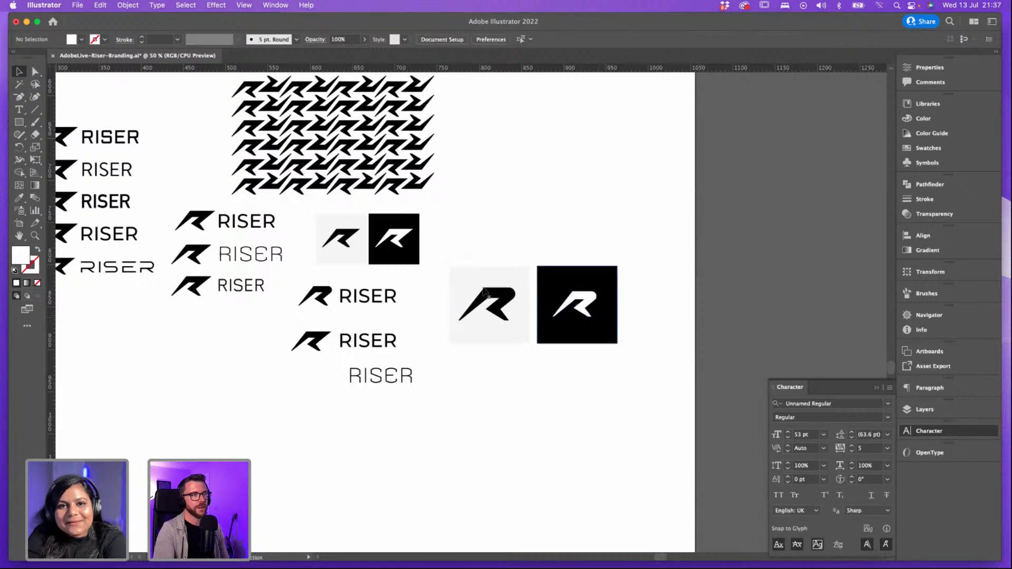
click(488, 304)
drag(515, 319, 514, 321)
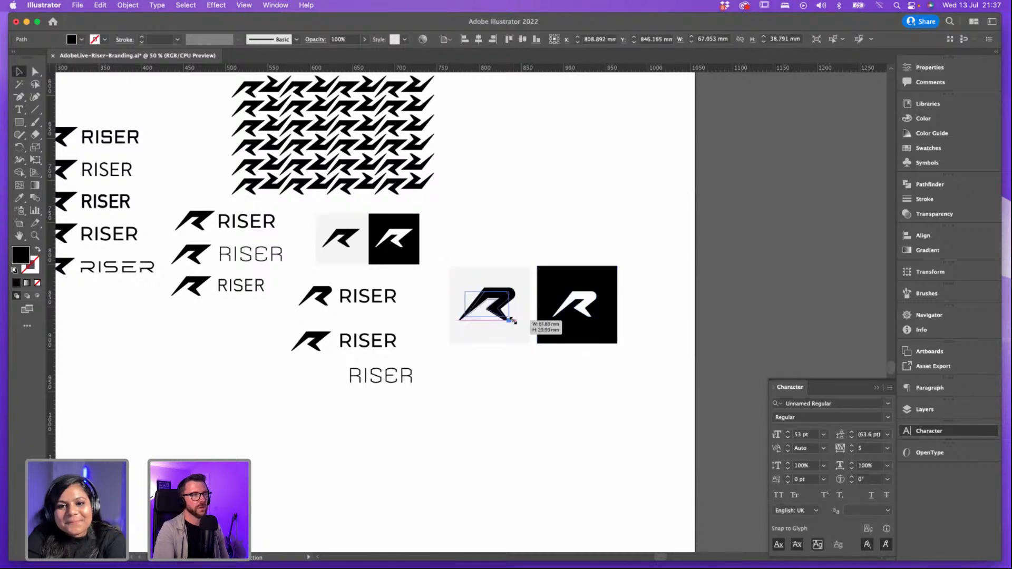
click(597, 373)
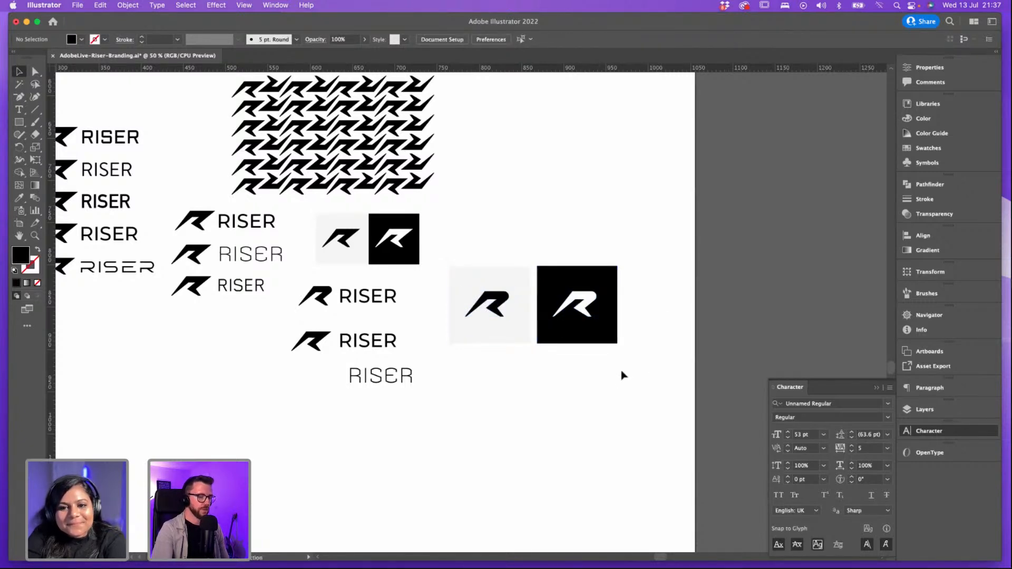
Step: Duplicate the rounded R mark with its RISER wordmark below the large tiles, enlarged to about 33 mm high
key(super+equal)
scroll(606, 344, down, 2)
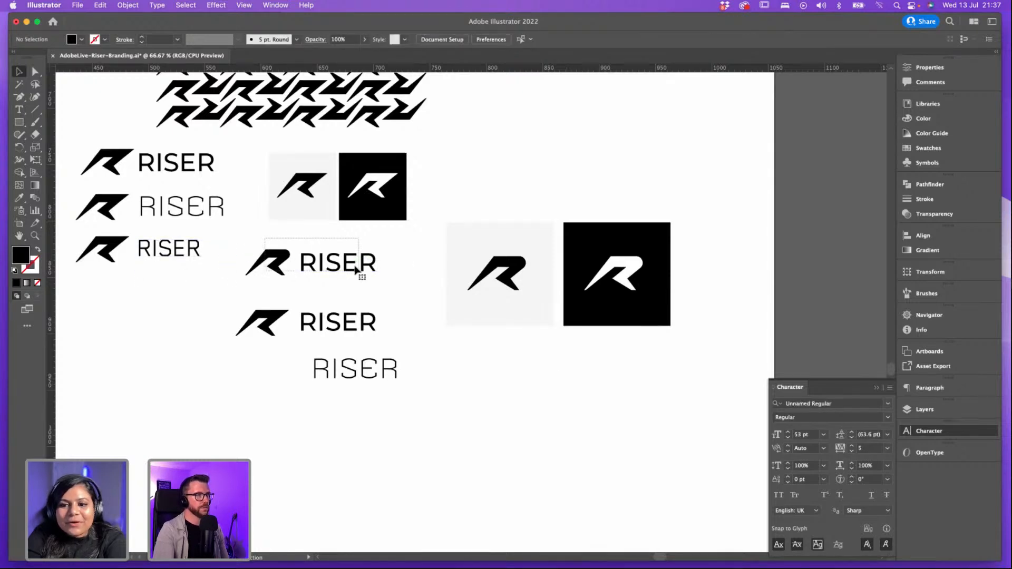
drag(357, 271, 670, 407)
drag(601, 380, 607, 381)
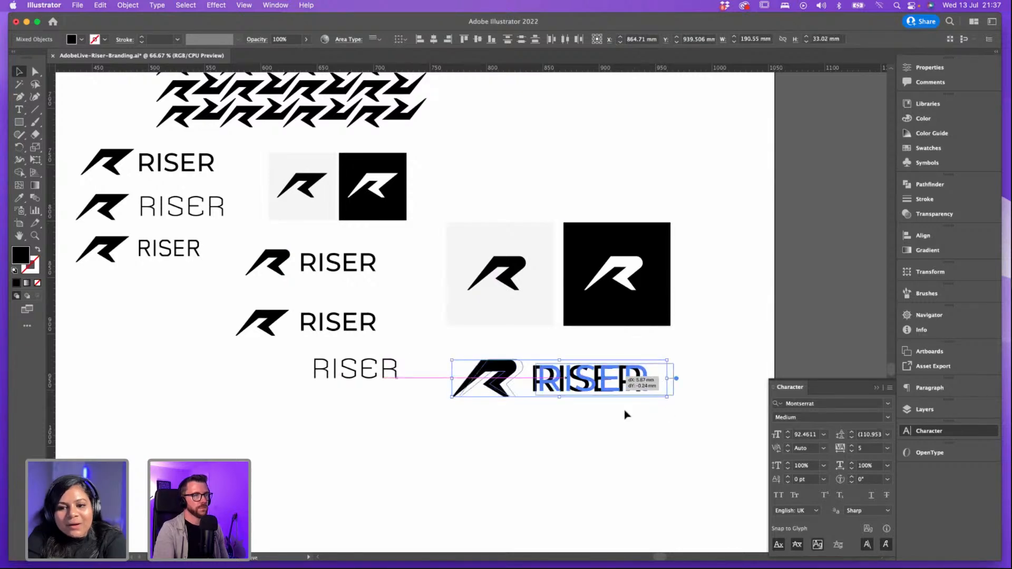
click(656, 429)
Step: Try the sharp-cornered R mark above the large tiles and return it to its place beside the smaller wordmark
key(super+equal)
scroll(686, 396, right, 3)
scroll(685, 396, down, 1)
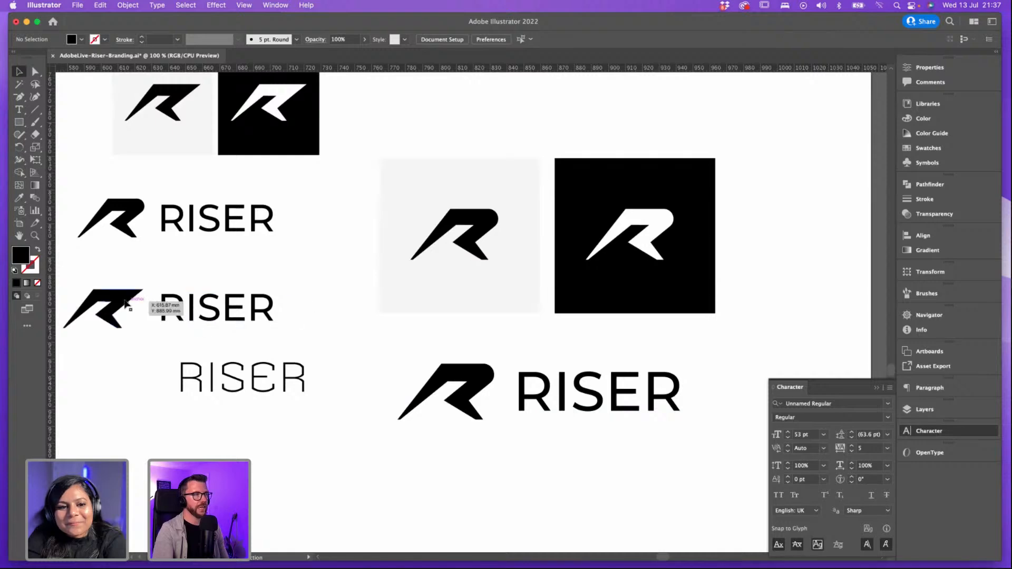
drag(127, 305, 705, 121)
click(705, 129)
scroll(705, 135, up, 1)
scroll(705, 134, right, 1)
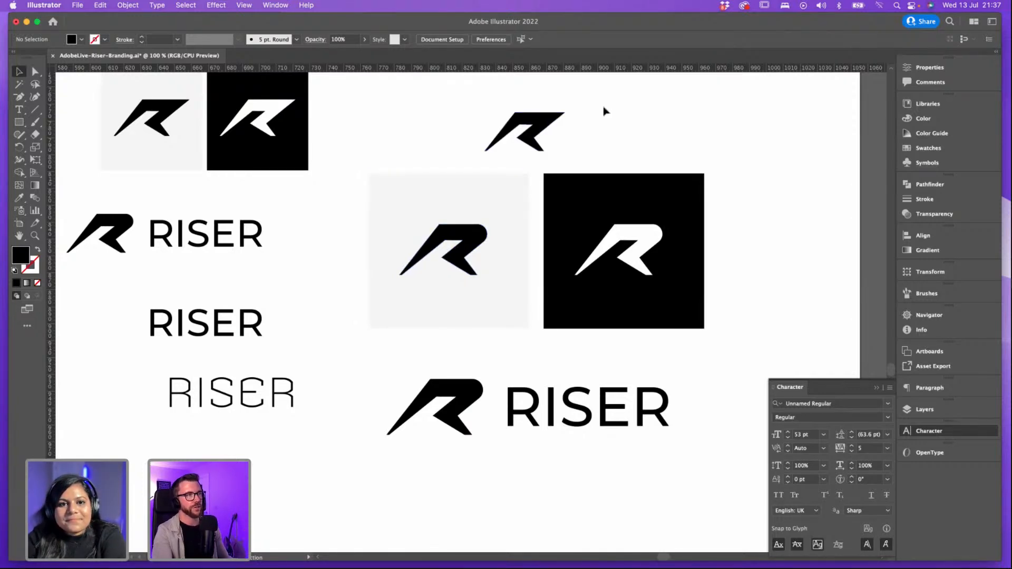
click(546, 126)
click(597, 140)
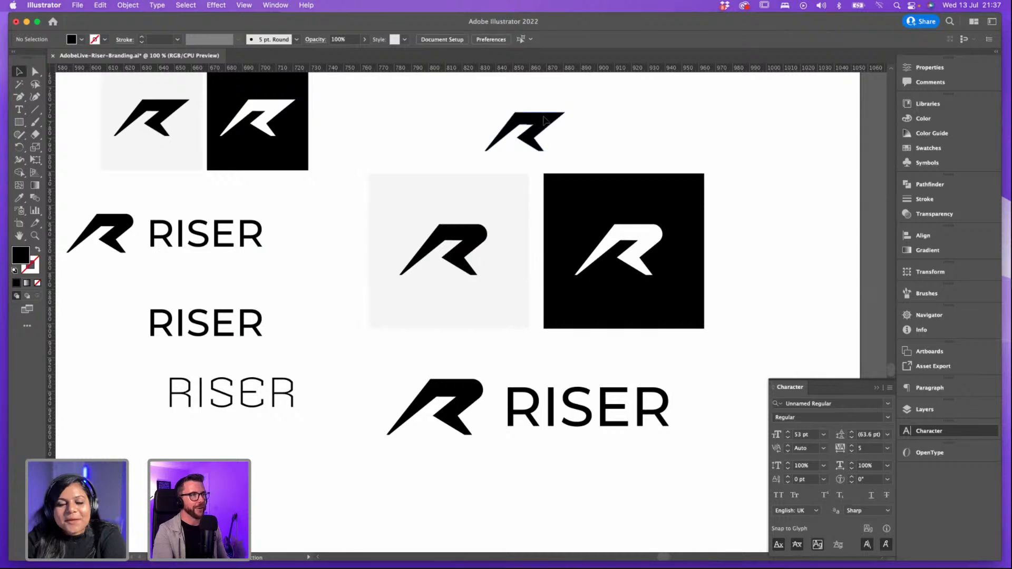
drag(546, 129, 121, 287)
Step: Set the tracking of the enlarged RISER wordmark below the tiles to 75
scroll(243, 290, right, 2)
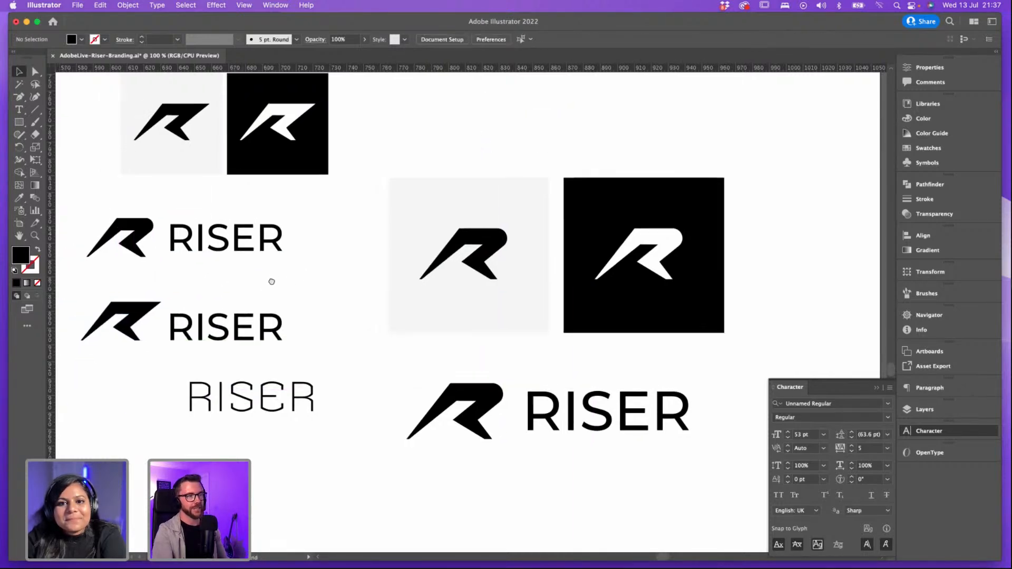
click(557, 403)
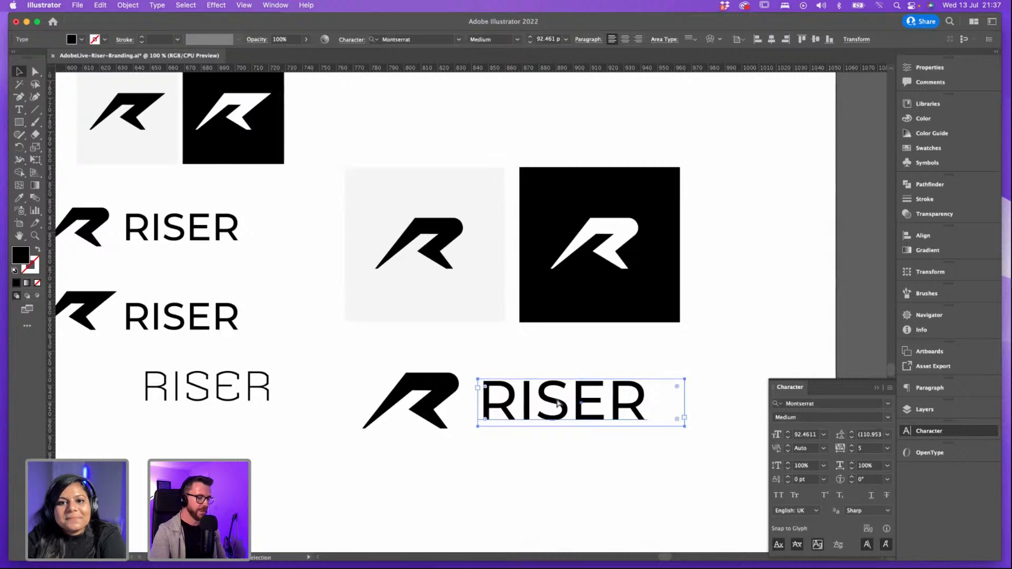
key(super+equal)
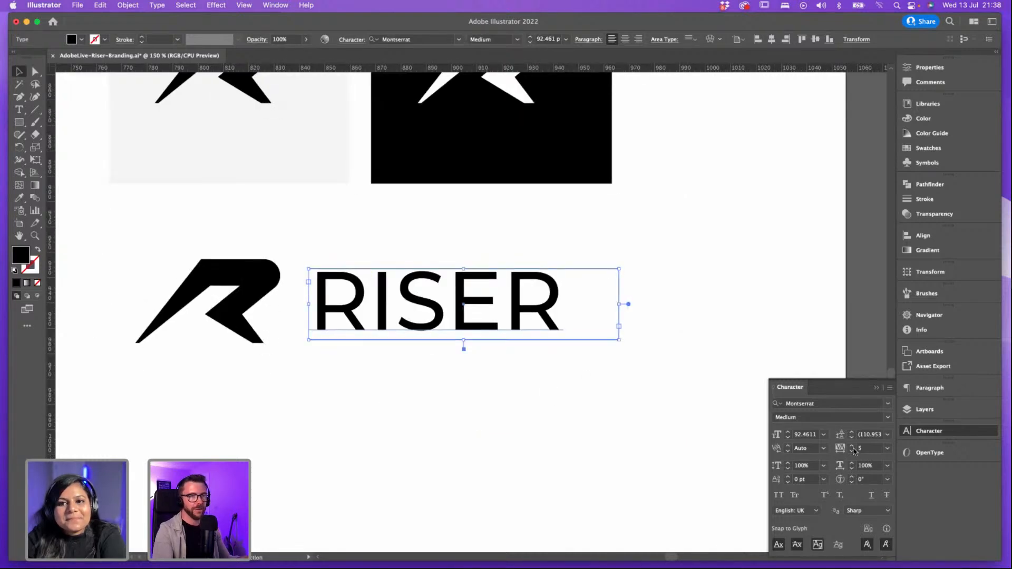
click(888, 449)
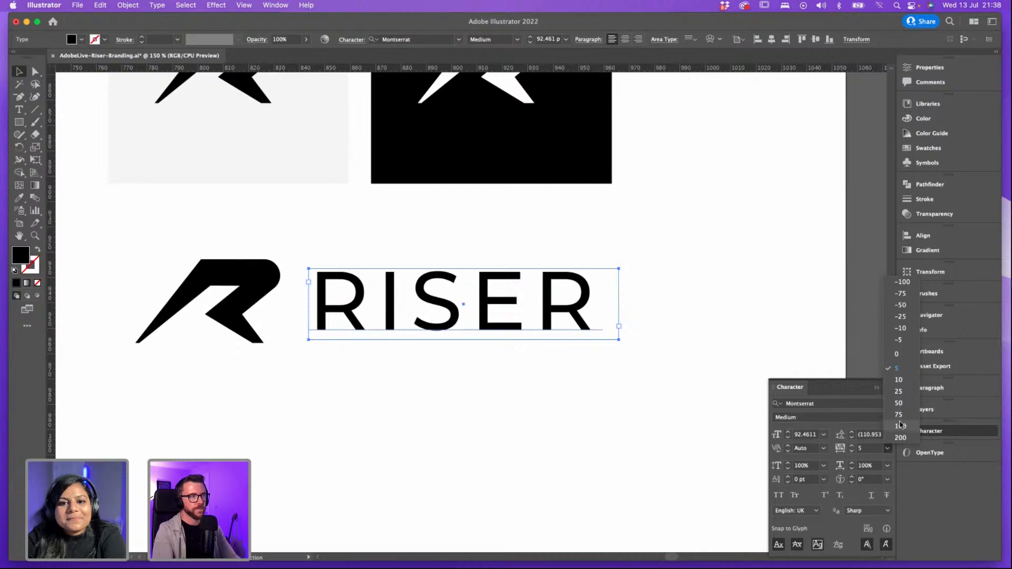
click(900, 415)
click(656, 364)
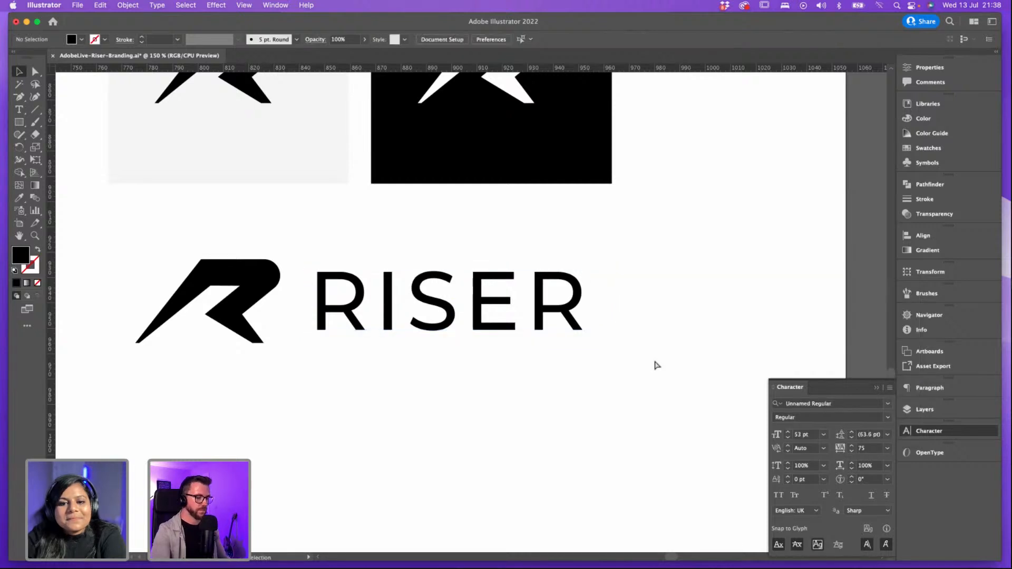
Step: Convert the enlarged RISER wordmark to outlines
key(super+minus)
click(481, 318)
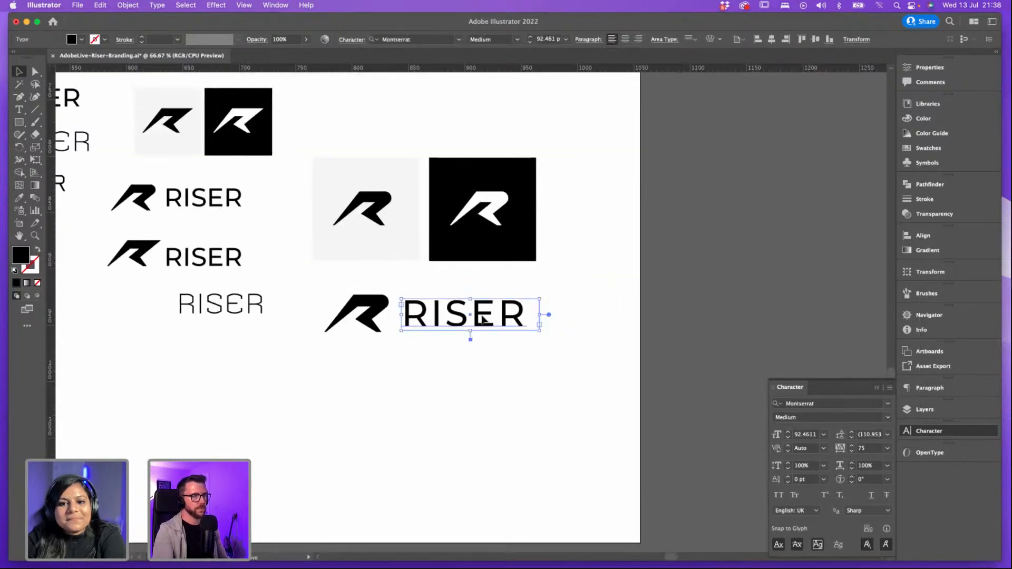
click(618, 315)
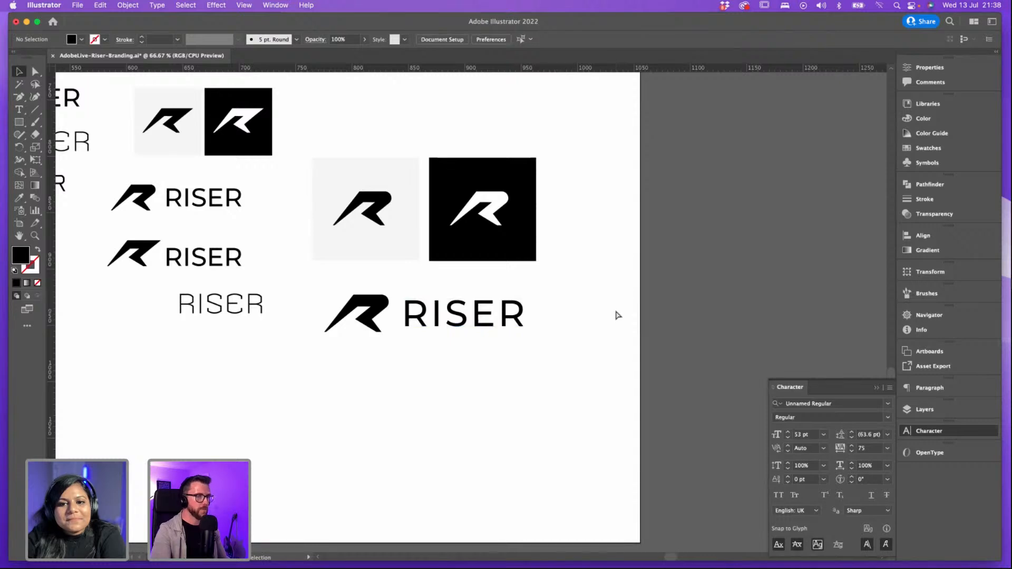
key(super+plus)
click(464, 315)
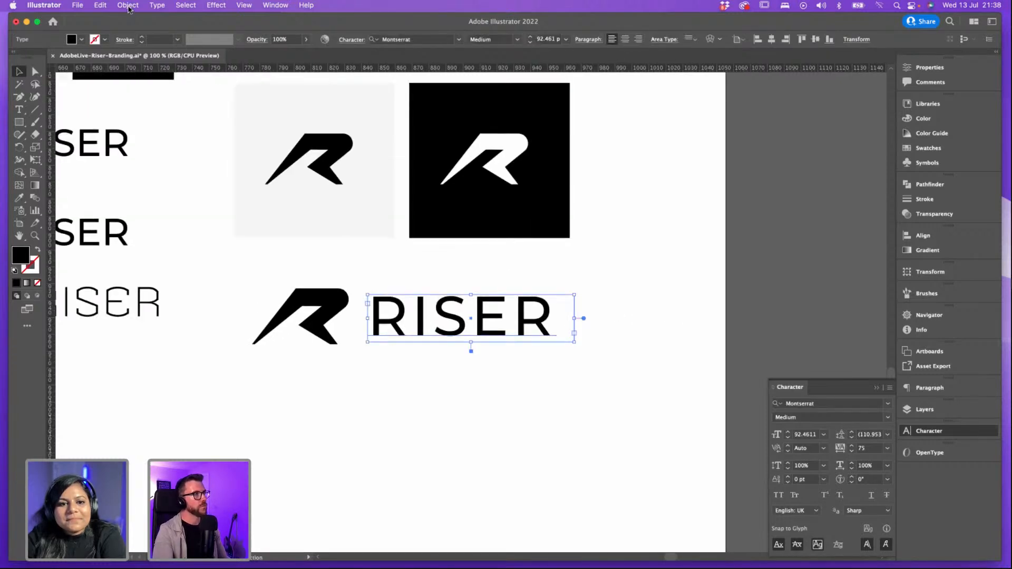
click(157, 6)
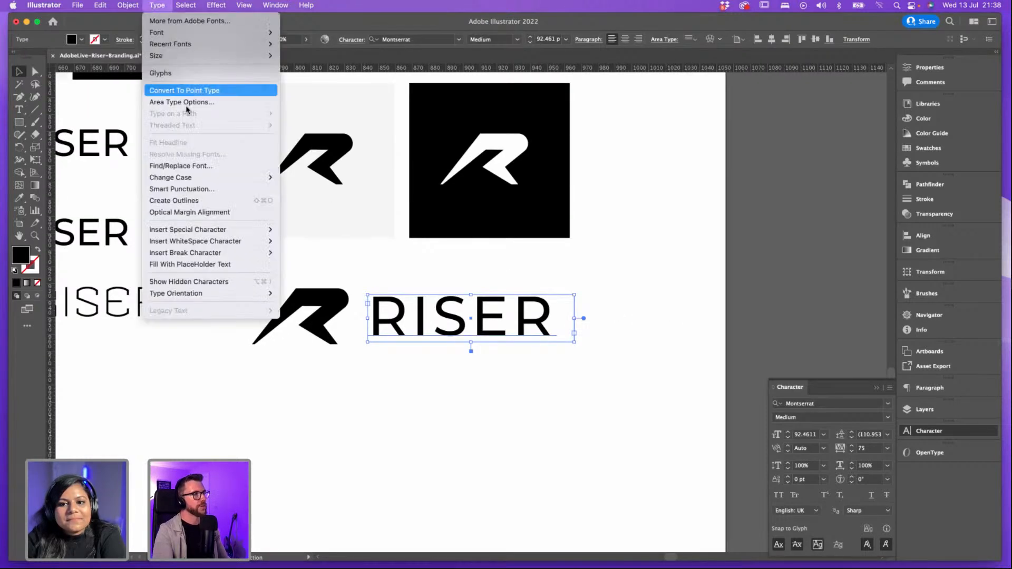
click(179, 202)
click(516, 261)
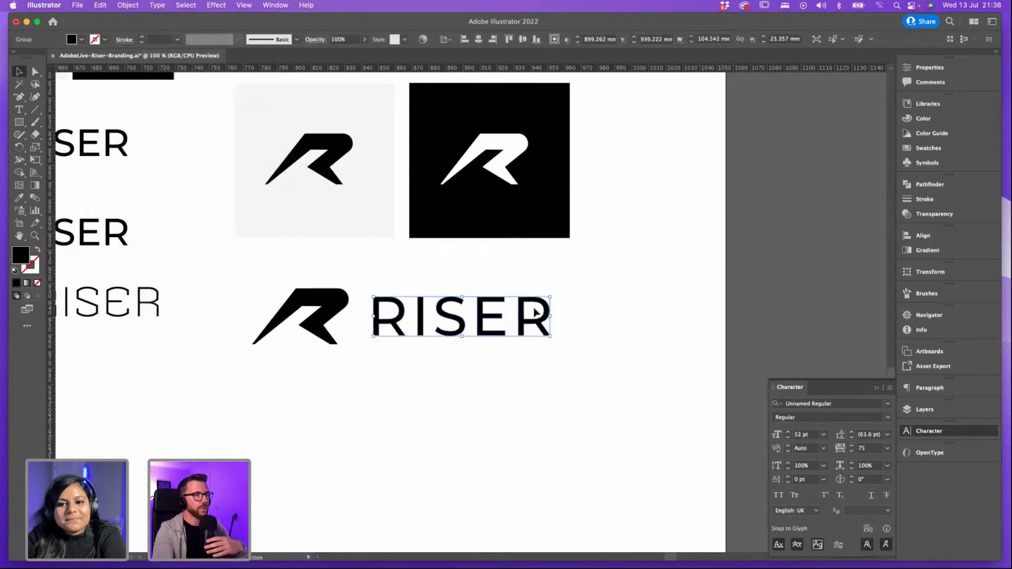
click(536, 323)
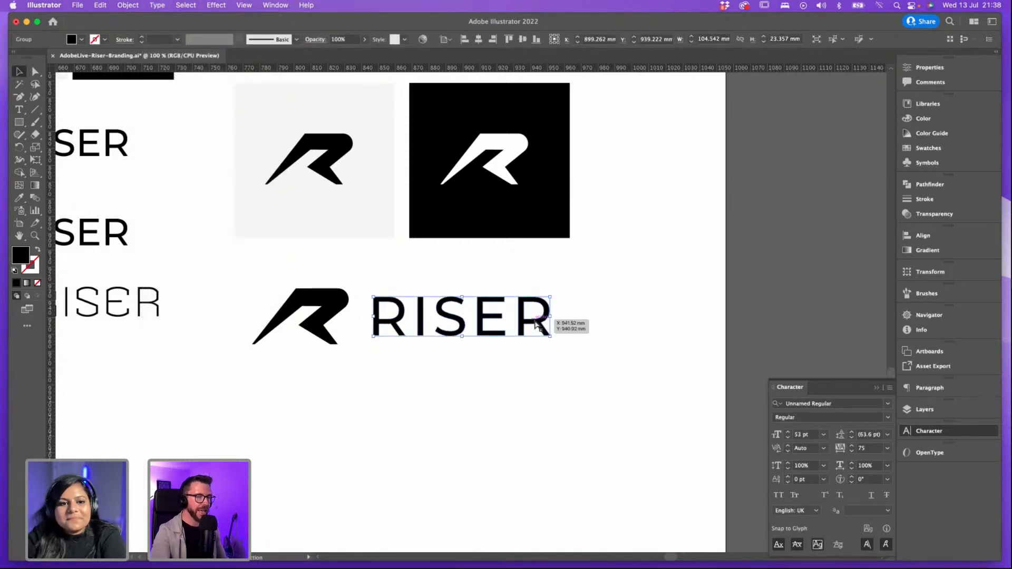
Step: Examine the outlined RISER wordmark beside the rounded R mark at several magnifications, checking letter shapes and spacing
key(super+equal)
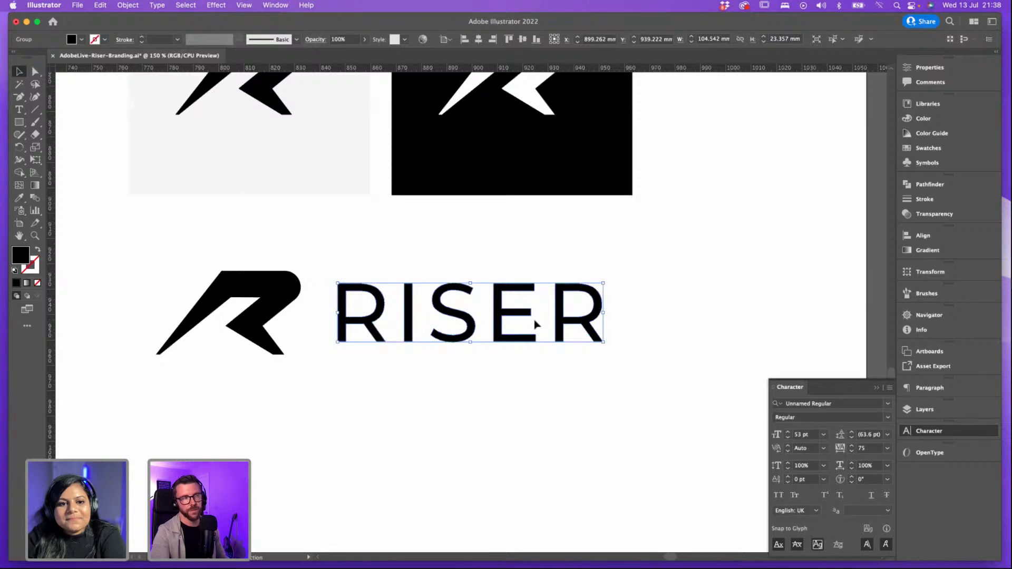
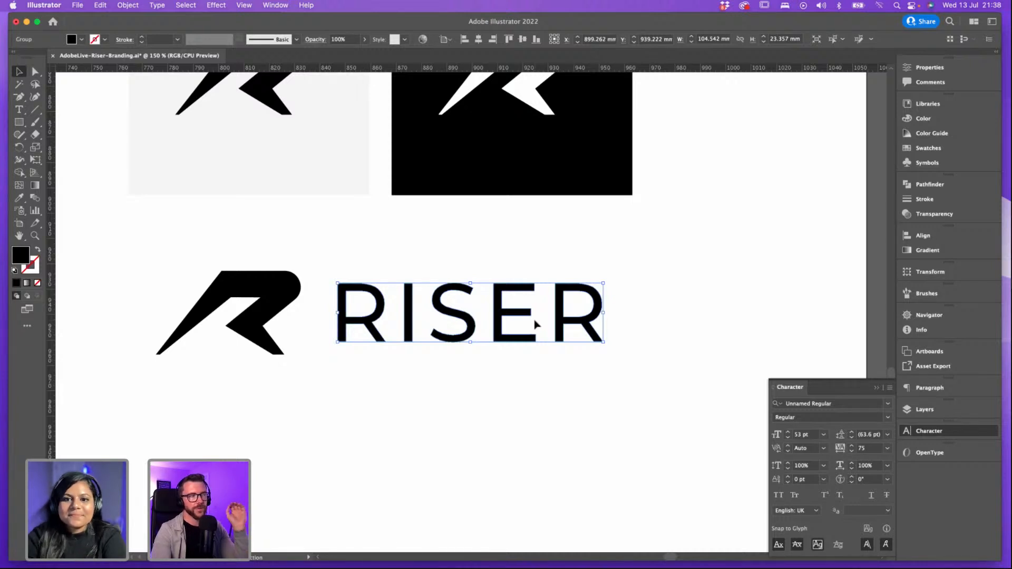
key(super+minus)
key(super+minus)
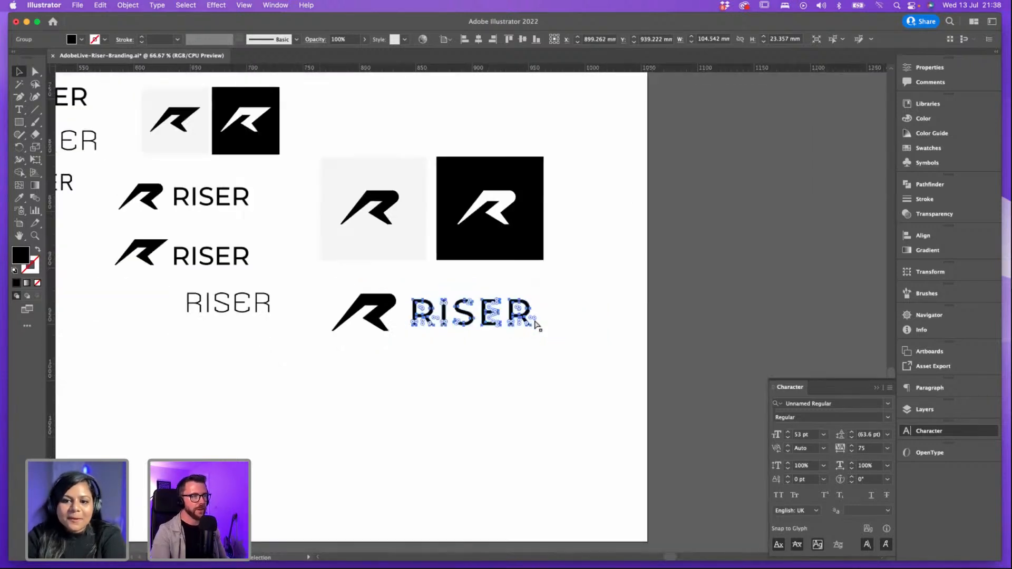
key(super+equal)
key(super+equal)
drag(512, 245, 540, 244)
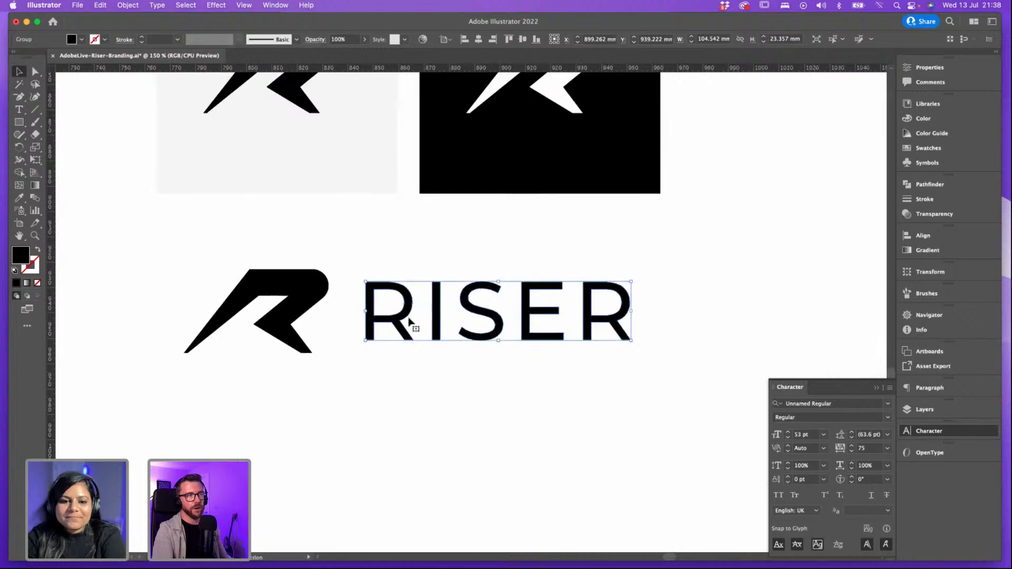
click(402, 269)
click(389, 319)
click(389, 271)
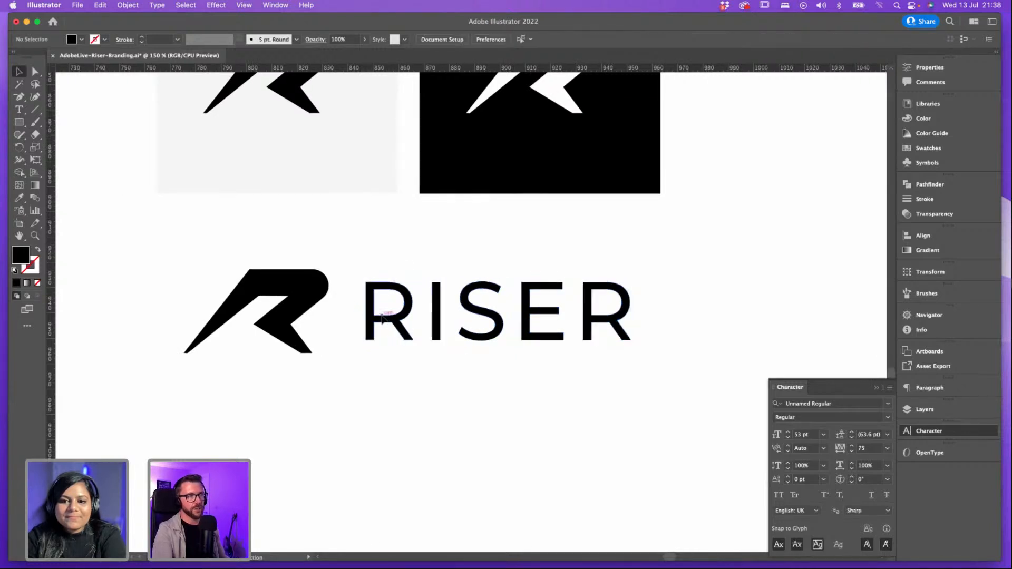
click(383, 319)
key(super+equal)
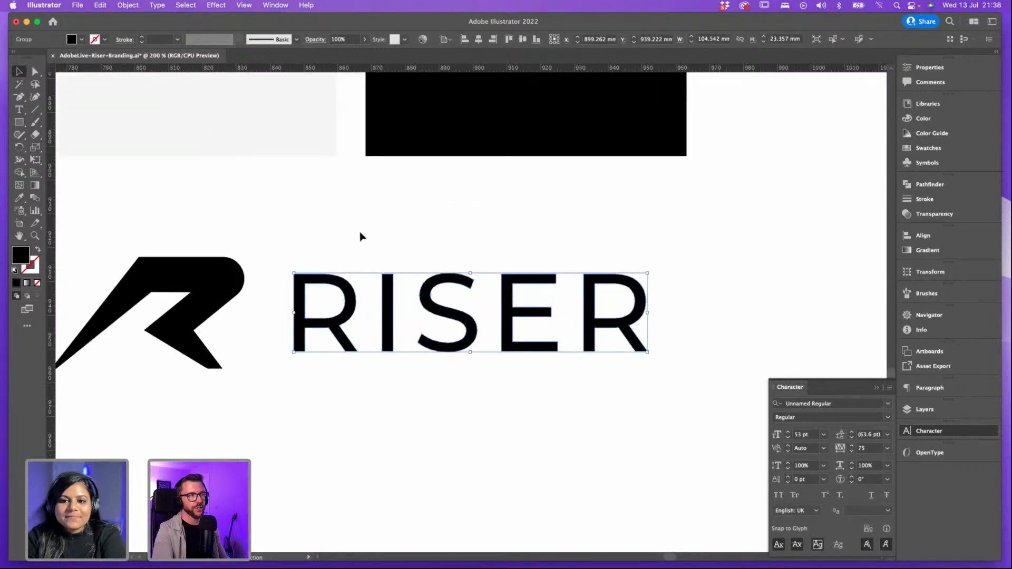
click(358, 236)
scroll(359, 239, left, 2)
Step: Compare the stem of the wordmark's first R with the rounded R mark at different magnifications
drag(19, 122, 51, 124)
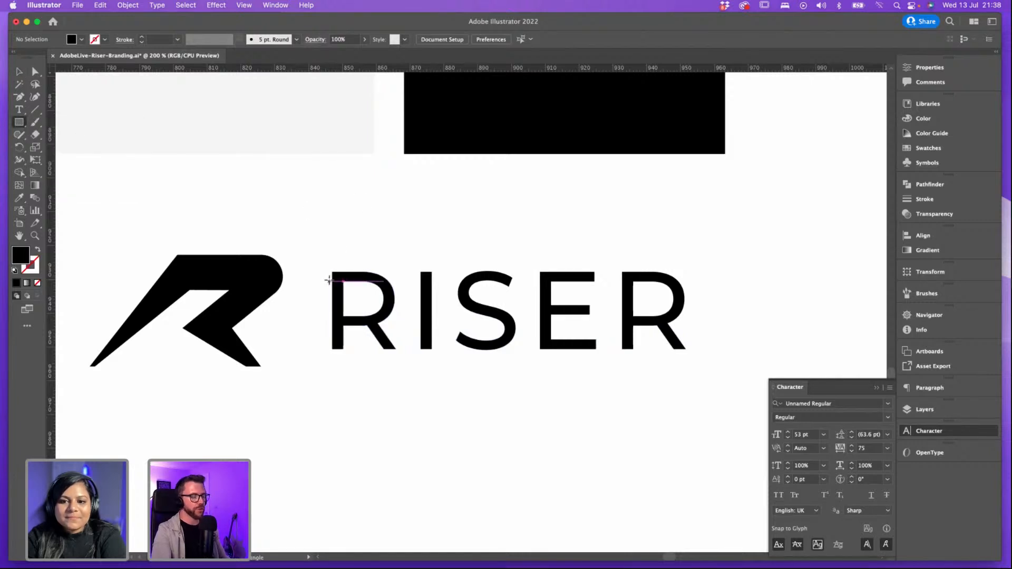
key(super+equal)
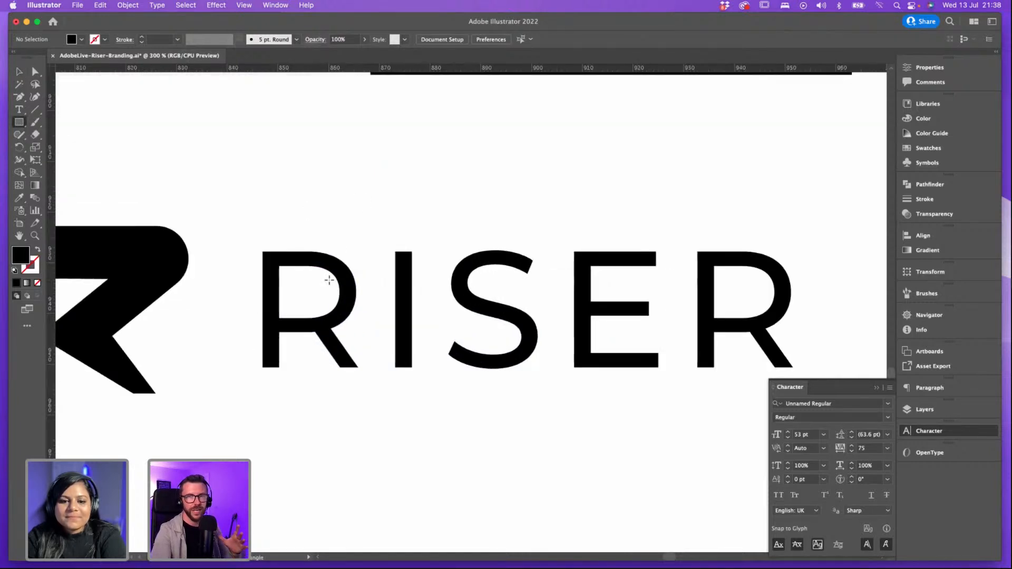
key(super+minus)
key(super+minus)
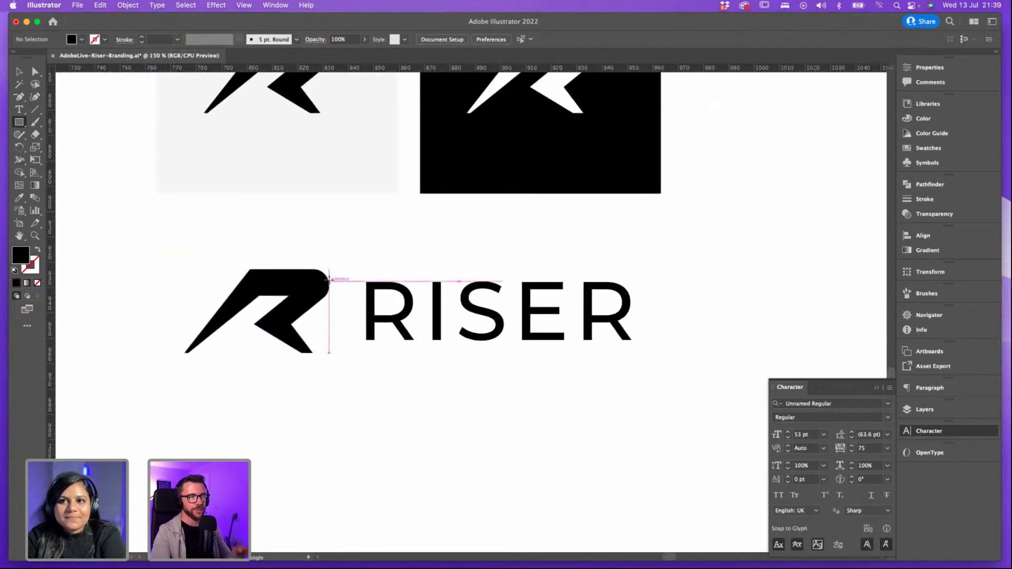
key(super+plus)
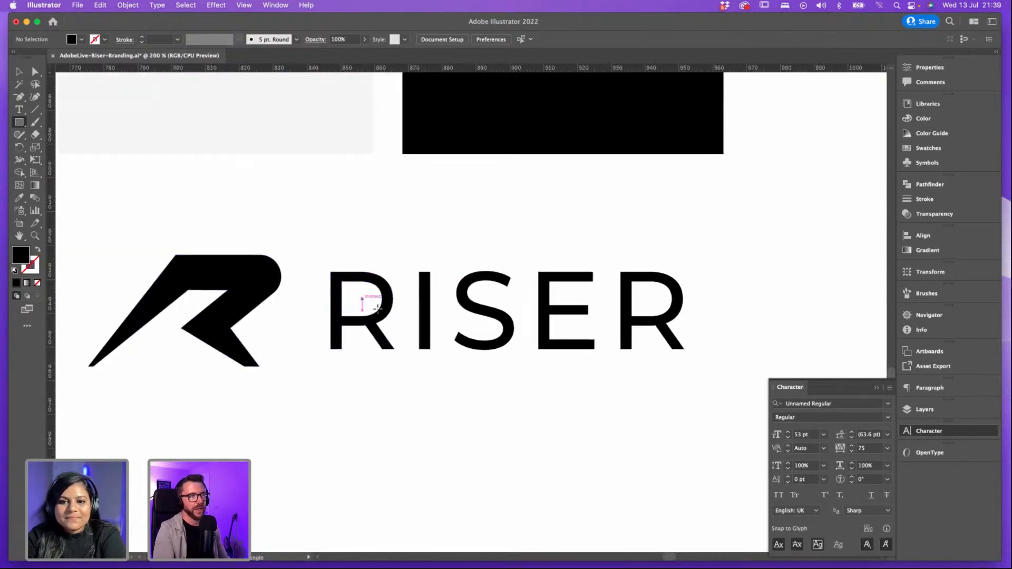
key(v)
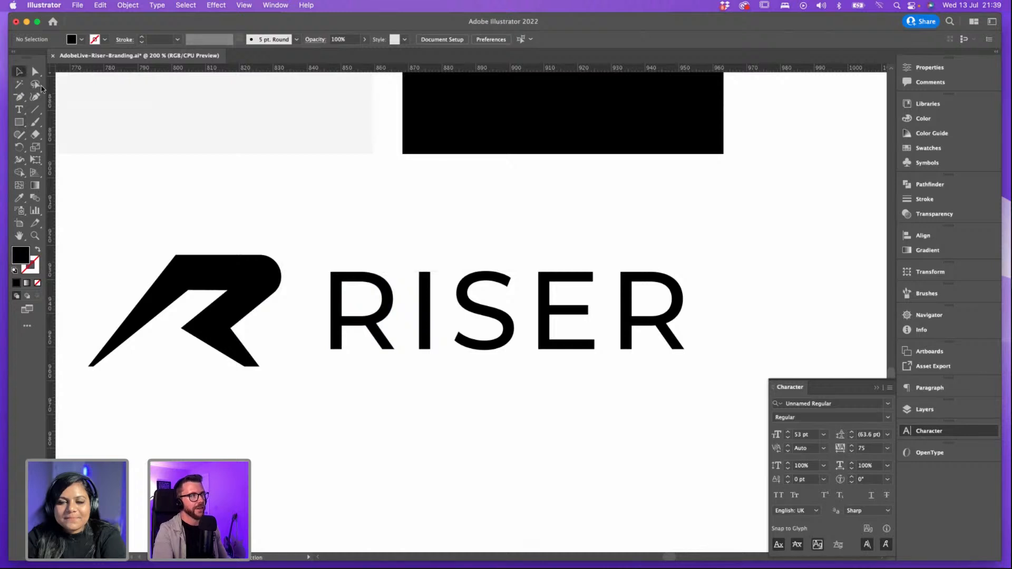
click(210, 272)
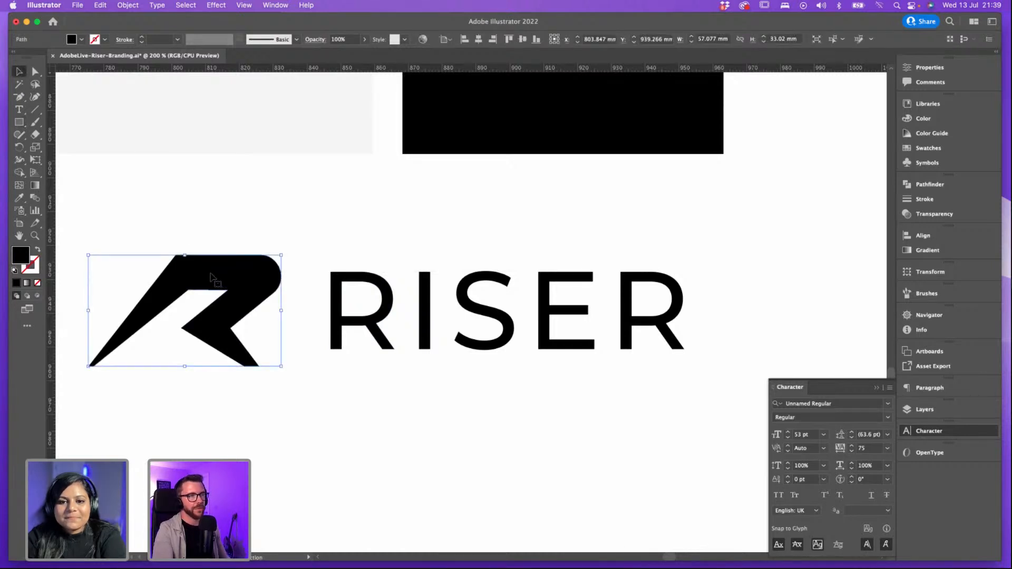
click(363, 194)
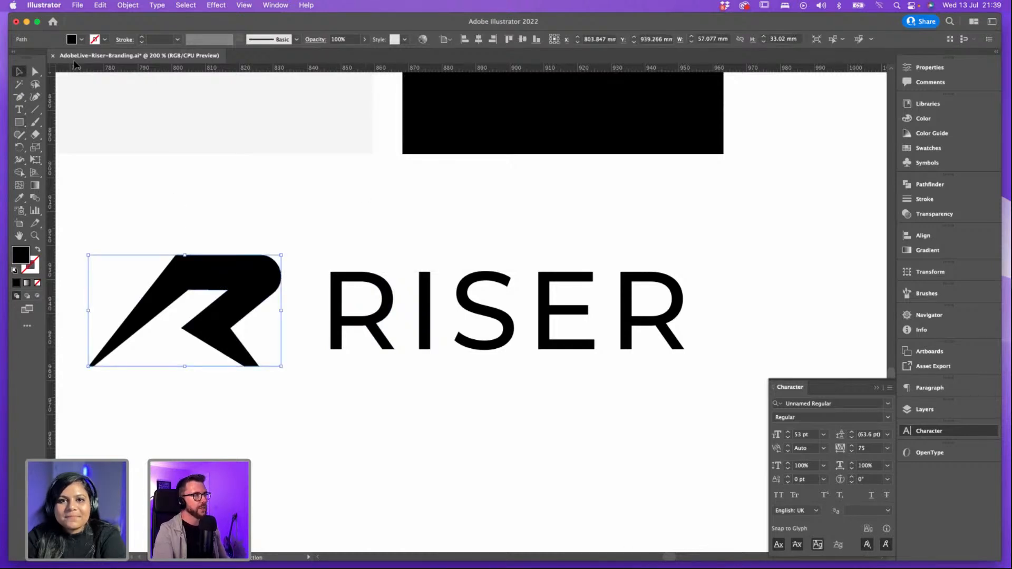
Step: Cover the stem between the first R's two bars with a rectangle about 7.6 by 10.3 mm, filled with the artboard's white
click(19, 122)
drag(324, 283, 253, 235)
click(20, 198)
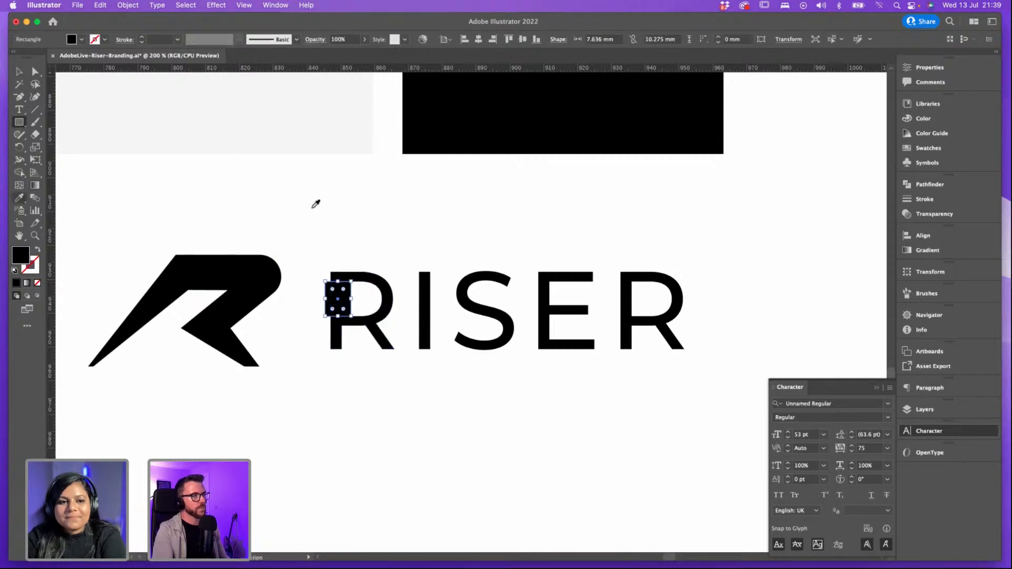
click(349, 210)
key(v)
click(395, 228)
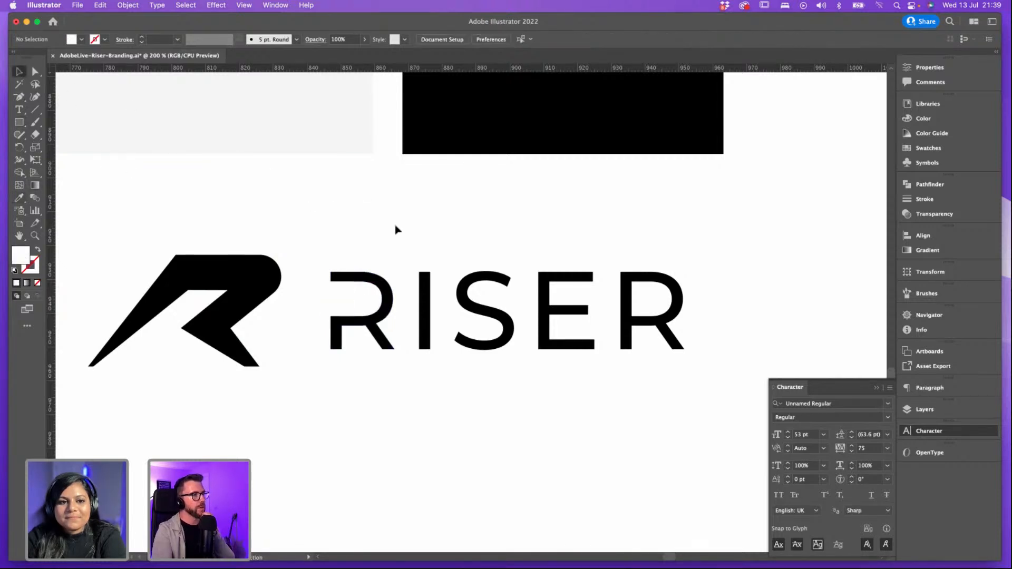
key(super+minus)
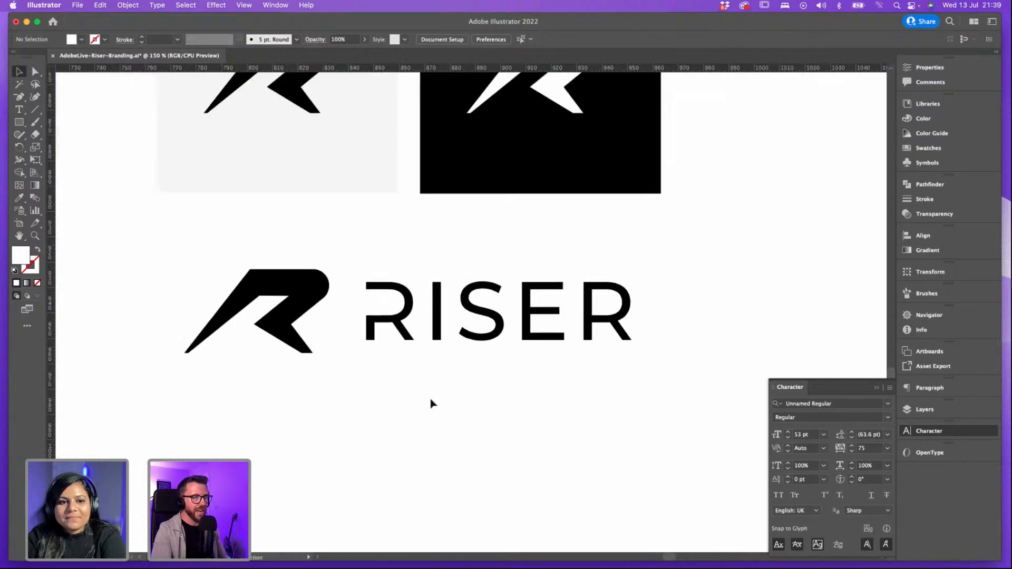
key(super+equal)
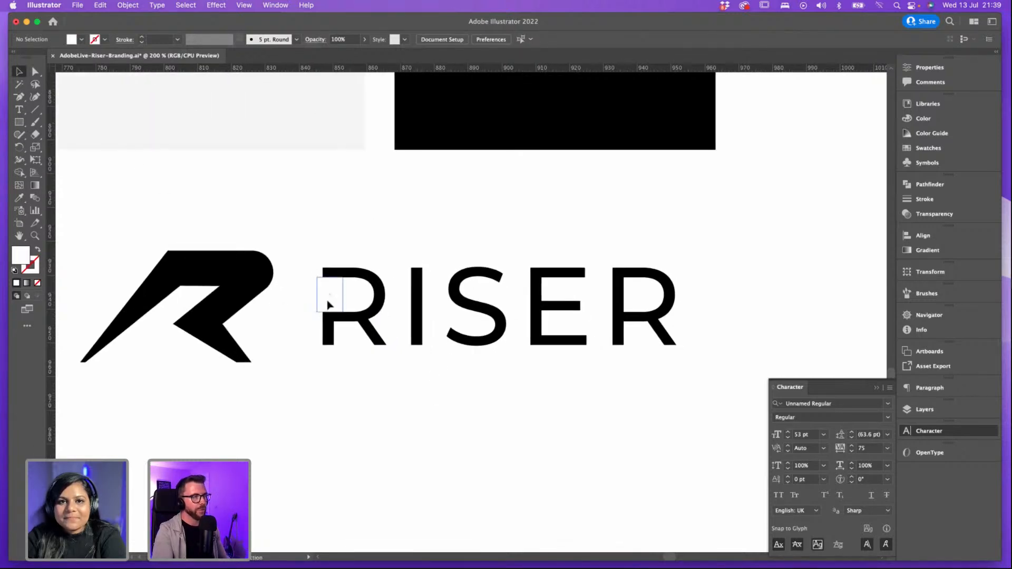
Step: Duplicate the white rectangle straight down to cover the lower part of the first R's stem
click(331, 305)
mouse_move(335, 327)
mouse_down()
mouse_move(337, 363)
mouse_move(332, 343)
mouse_up()
key(super+equal)
key(super+equal)
key(super+equal)
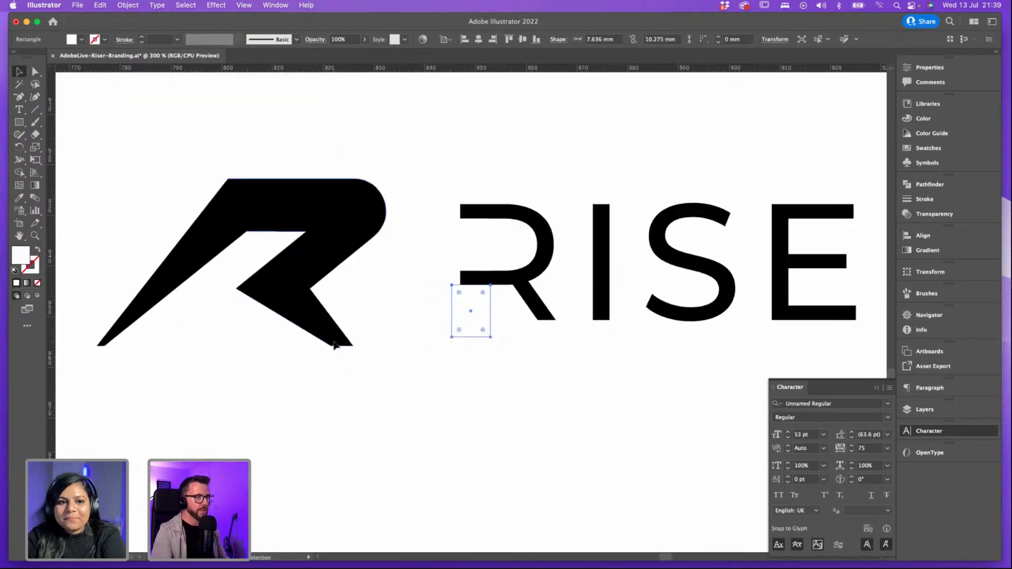
click(522, 327)
scroll(503, 326, up, 2)
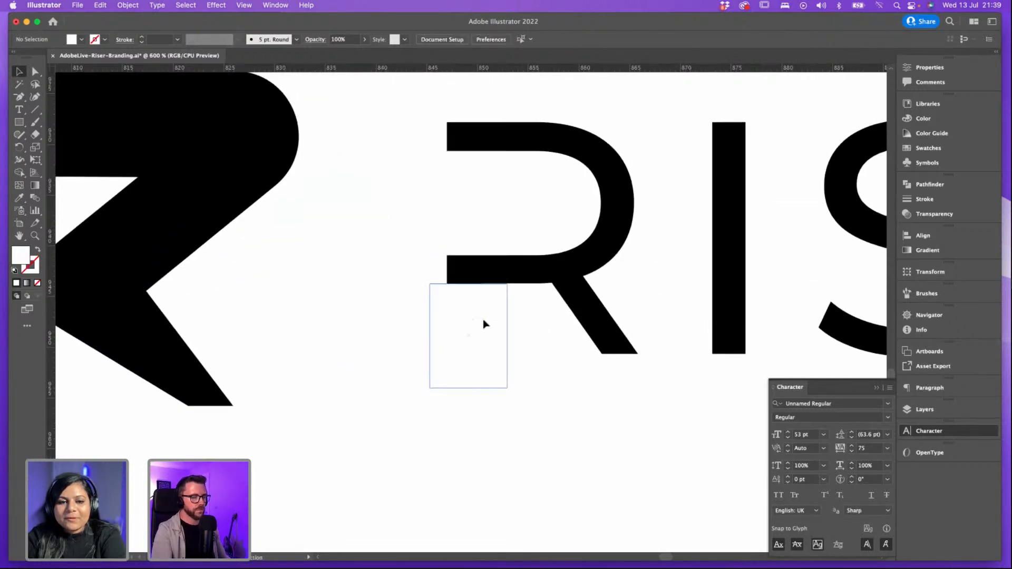
Step: Align the top edge of the lower white rectangle with the underside of the first R's middle bar
click(485, 323)
key(super+equal)
scroll(501, 324, up, 2)
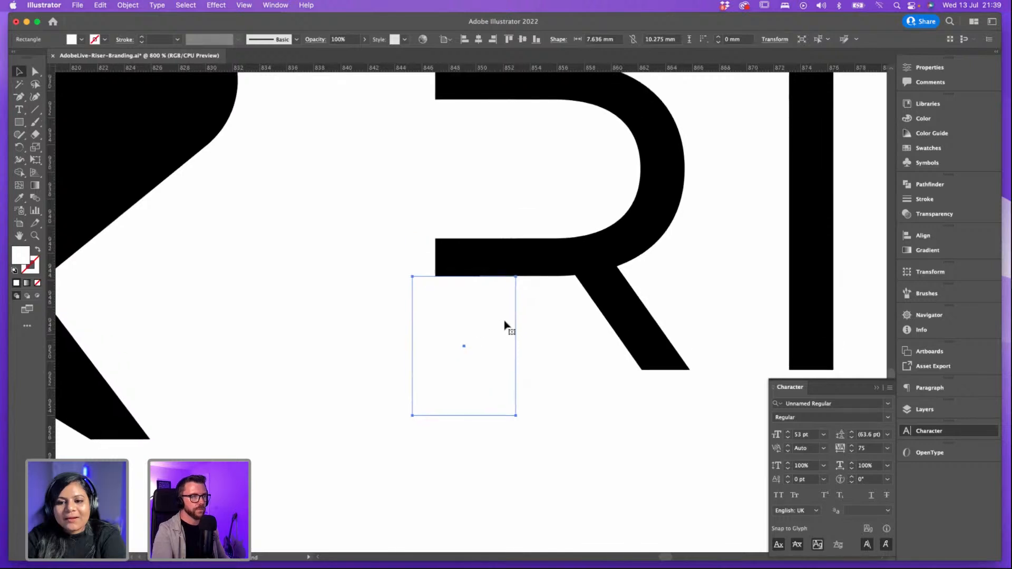
drag(497, 316, 498, 303)
key(super+equal)
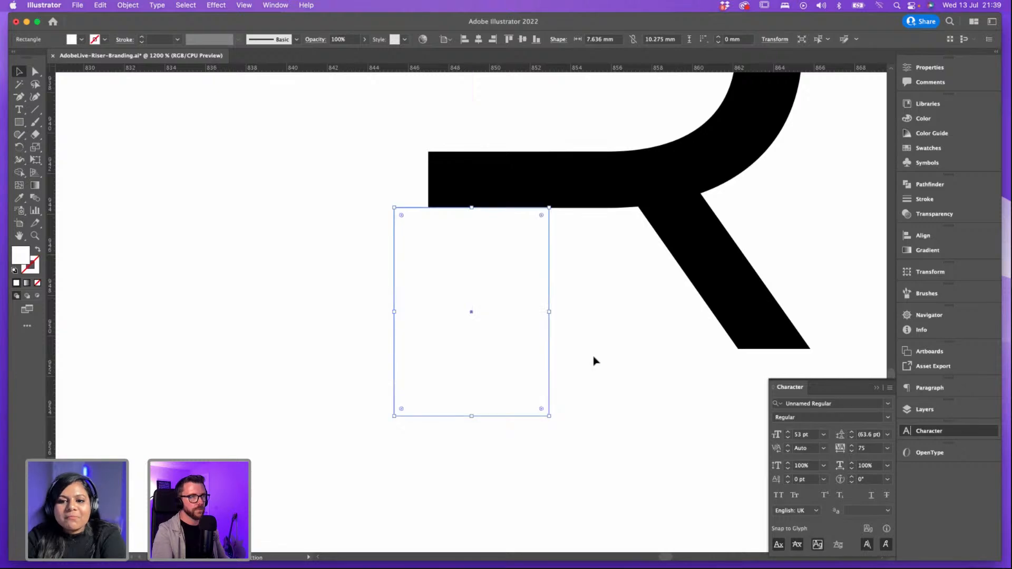
click(595, 359)
Step: Examine the wordmark with its stemless first R beside the rounded mark, up close and alongside the other logo variations
key(super+minus)
key(super+minus)
key(super+minus)
key(super+minus)
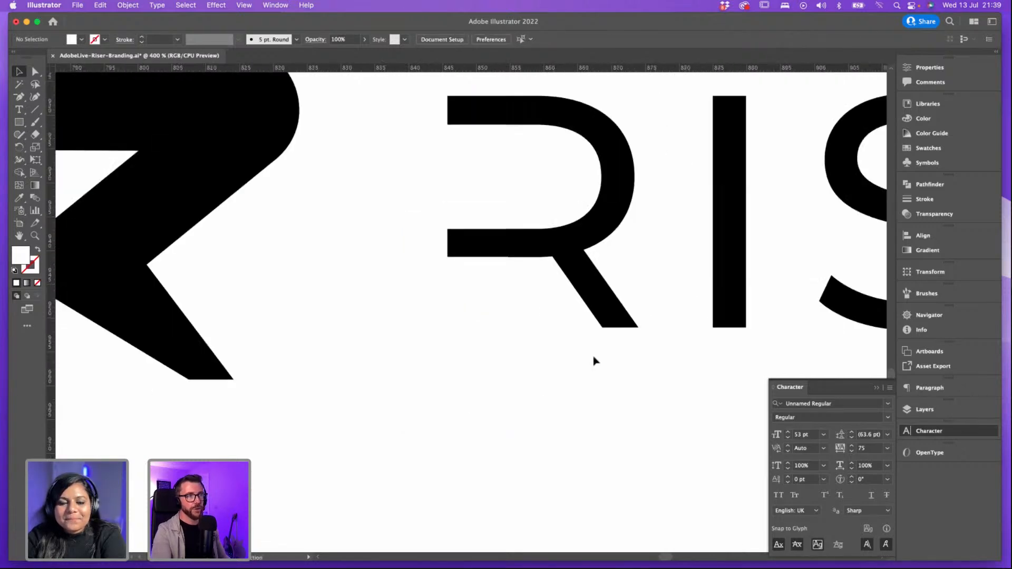
click(464, 247)
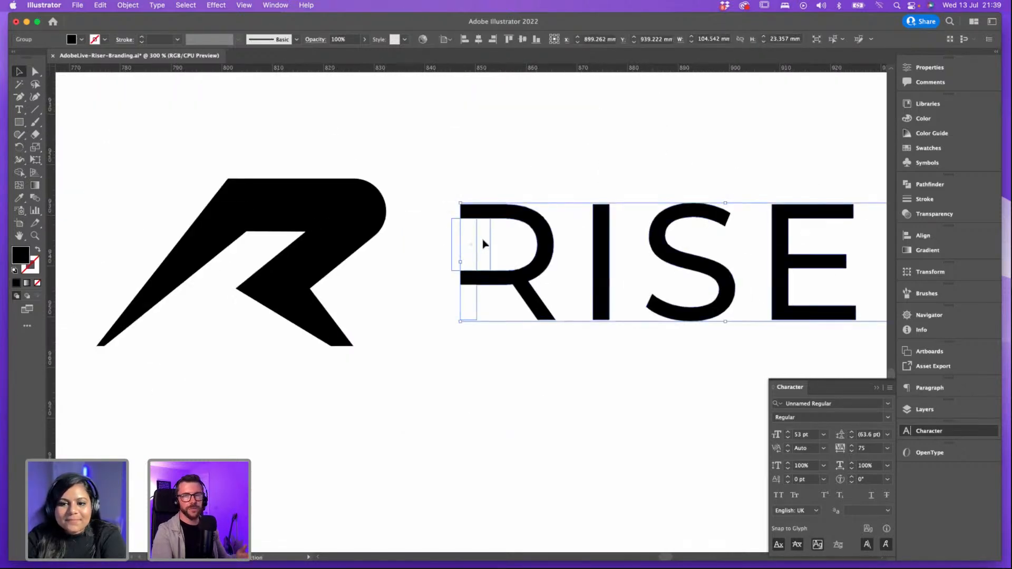
click(502, 199)
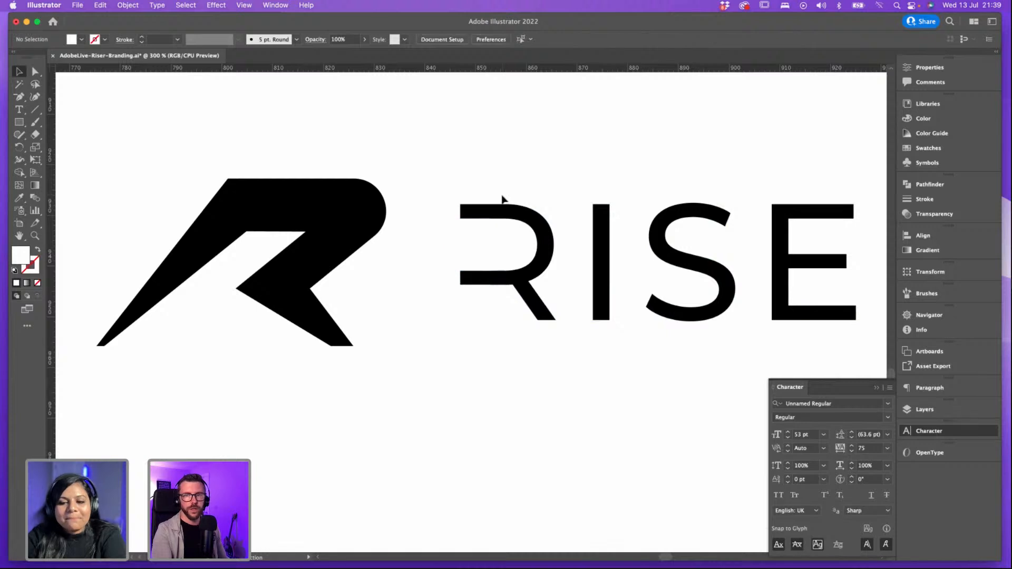
click(468, 255)
key(super+minus)
key(super+minus)
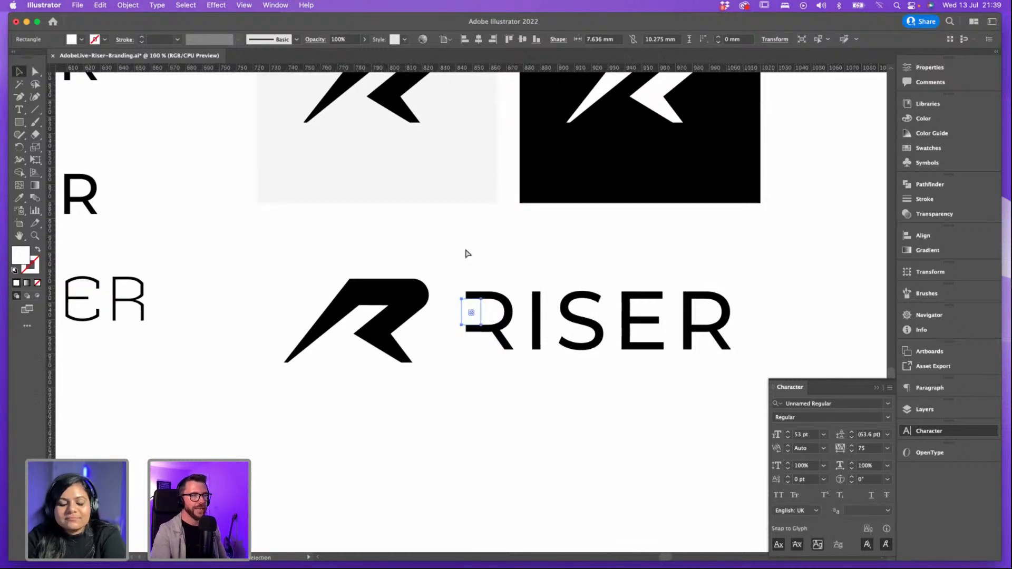
key(super+minus)
key(super+minus)
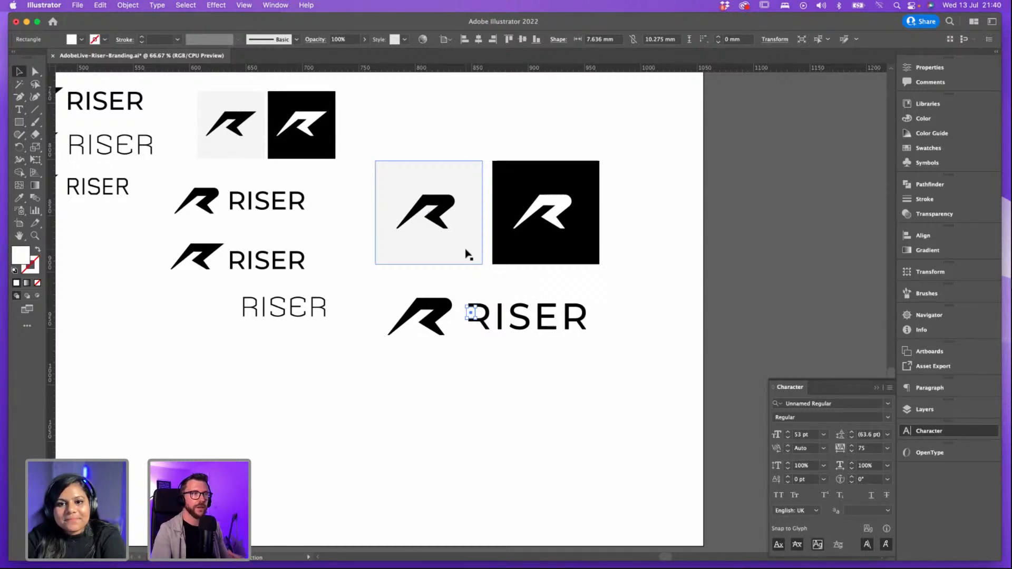
key(super+equal)
key(super+equal)
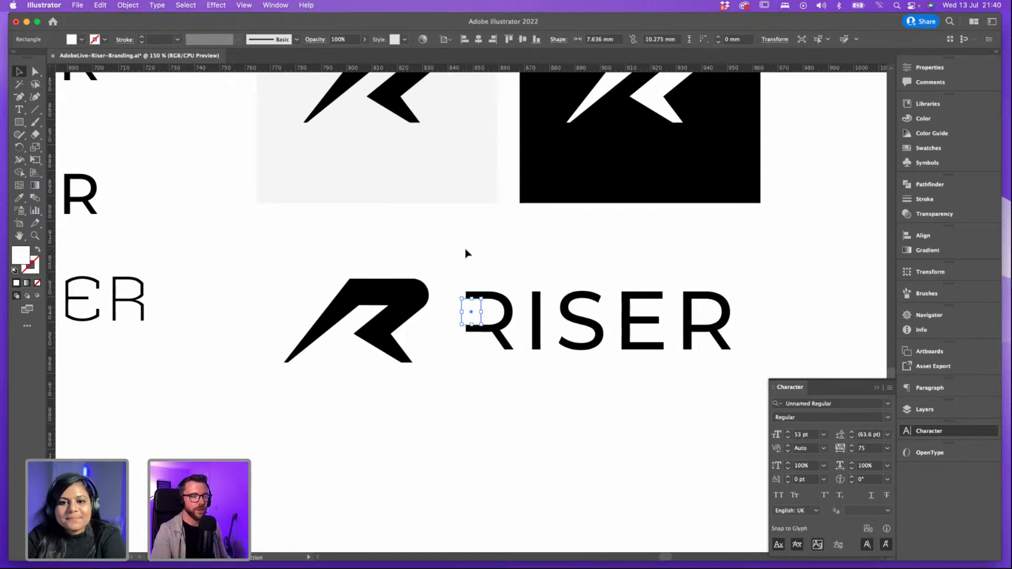
key(super+equal)
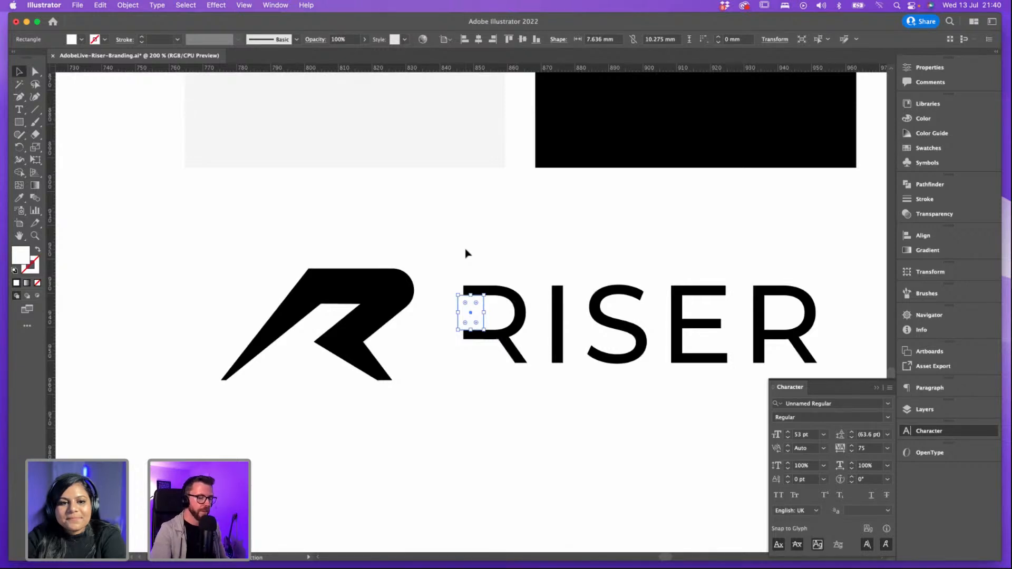
key(super+minus)
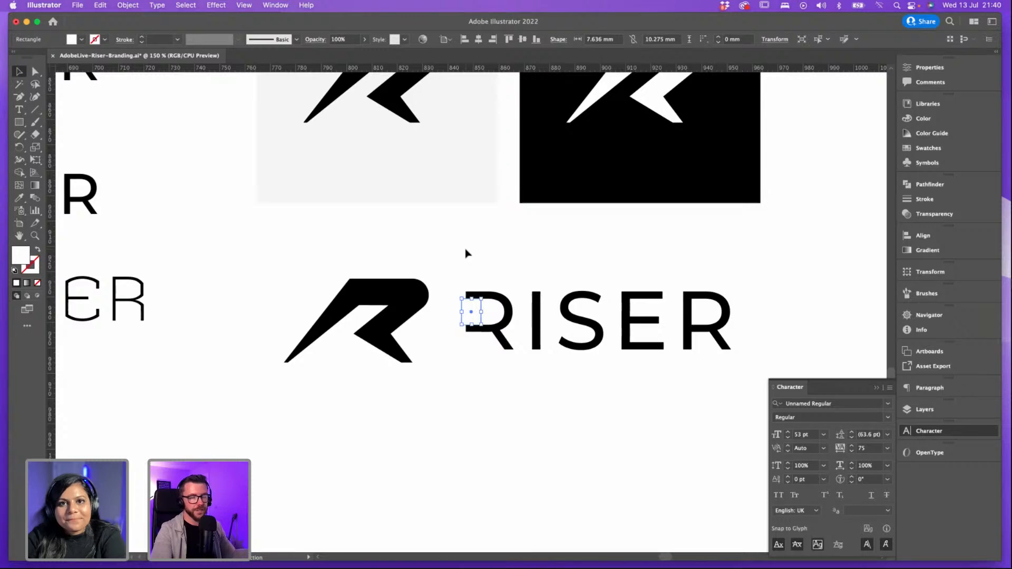
key(super+minus)
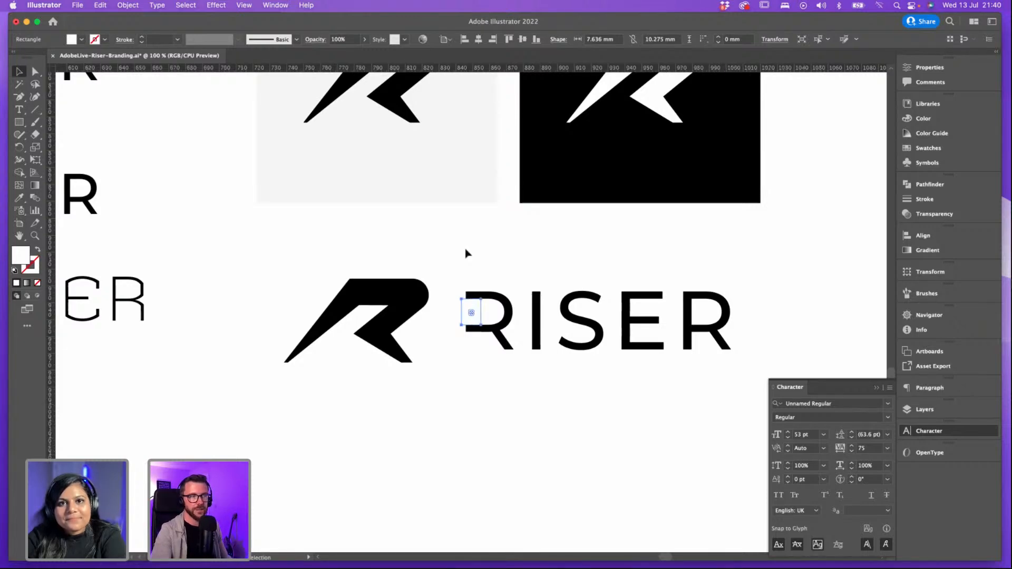
key(super+minus)
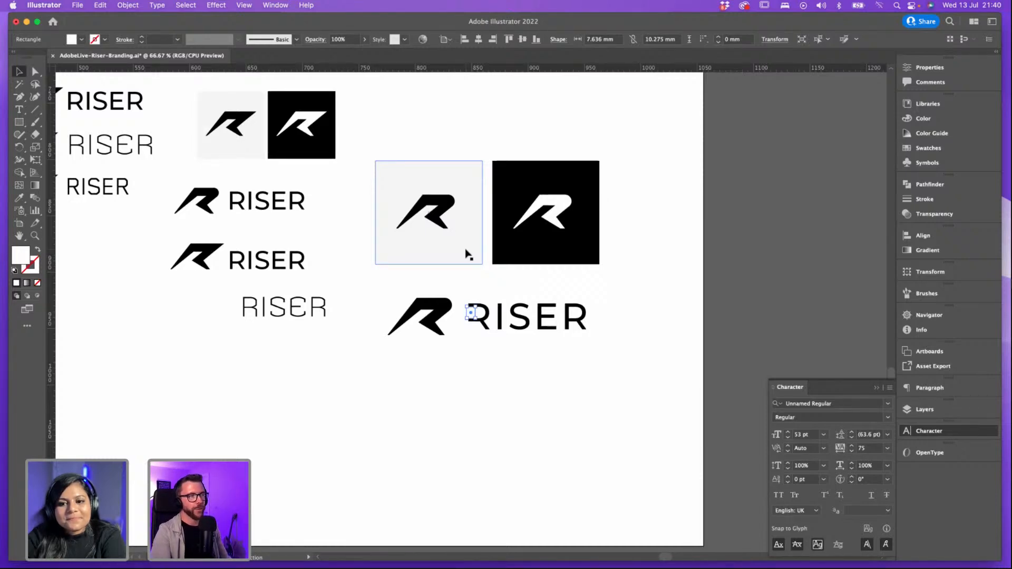
key(super+plus)
key(super+plus)
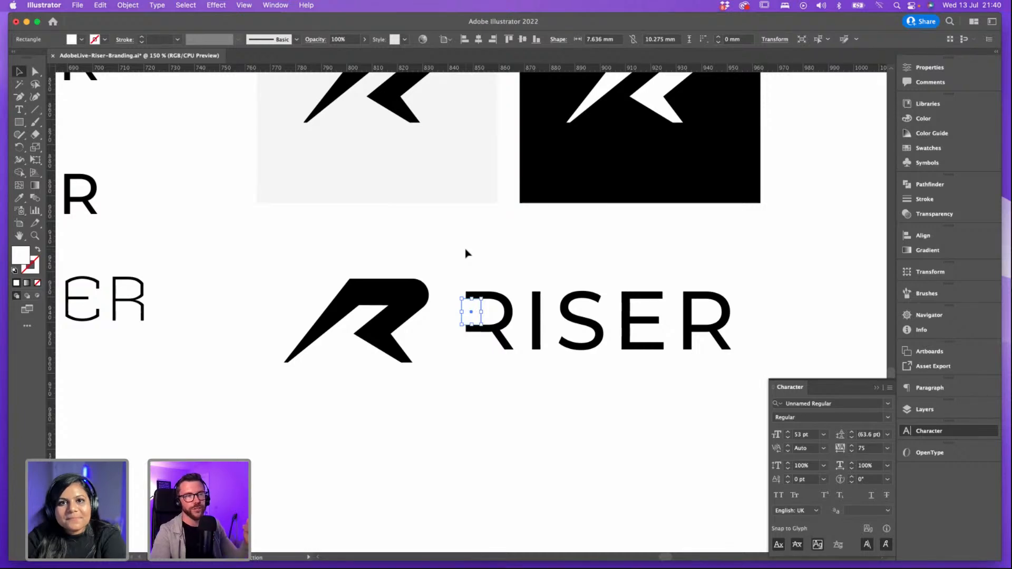
key(super+minus)
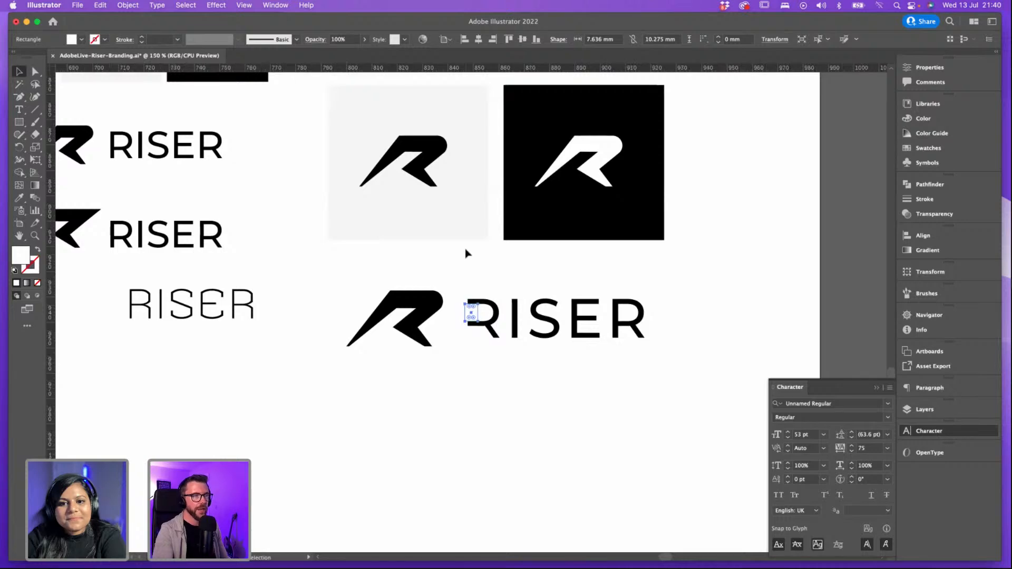
key(super+plus)
Step: Widen the lower white rectangle toward the first R's leg to about 11.7 mm
drag(466, 251, 453, 242)
drag(469, 293, 471, 331)
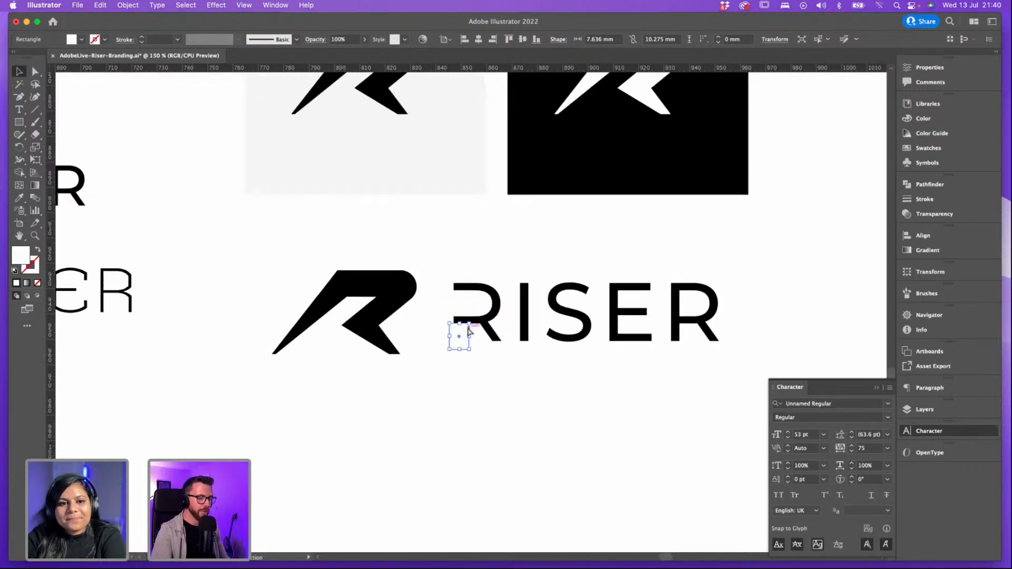
key(super+plus)
key(super+plus)
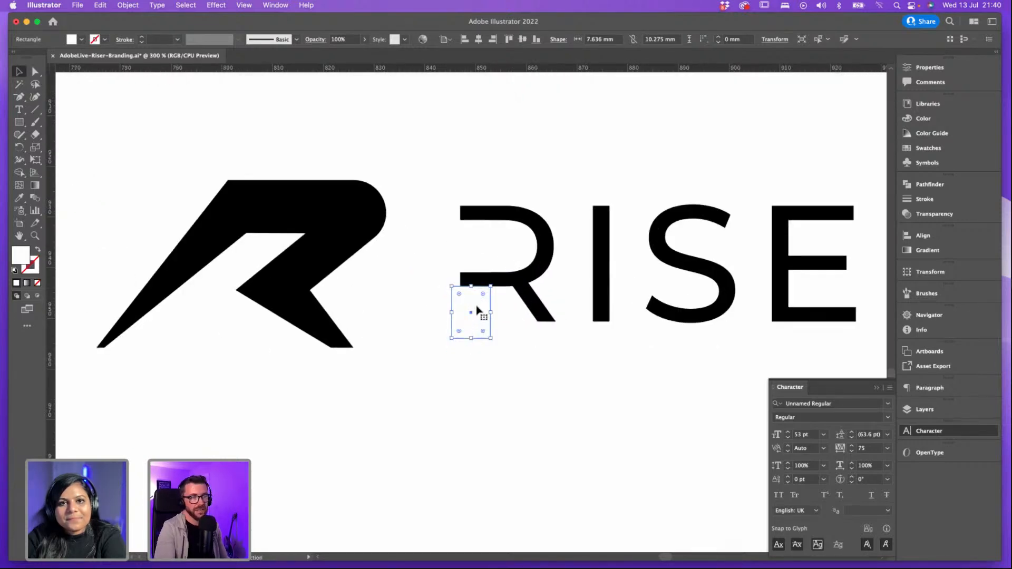
mouse_move(492, 313)
mouse_down()
mouse_move(521, 313)
mouse_move(512, 313)
mouse_up()
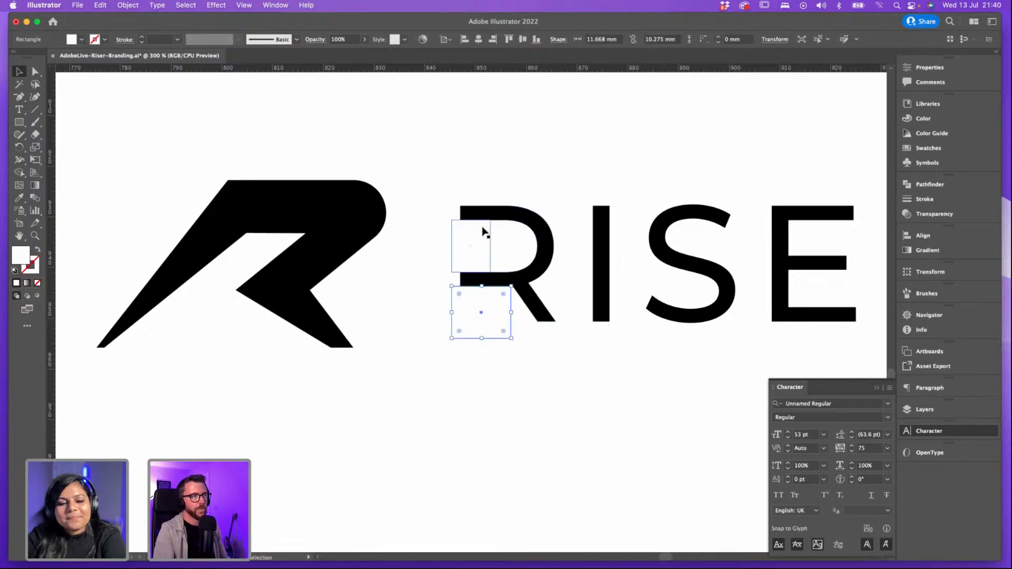
Step: Duplicate the whole mark-and-wordmark lockup, including its white cover rectangles, directly below the original
shift+click(479, 240)
shift+click(521, 215)
click(526, 474)
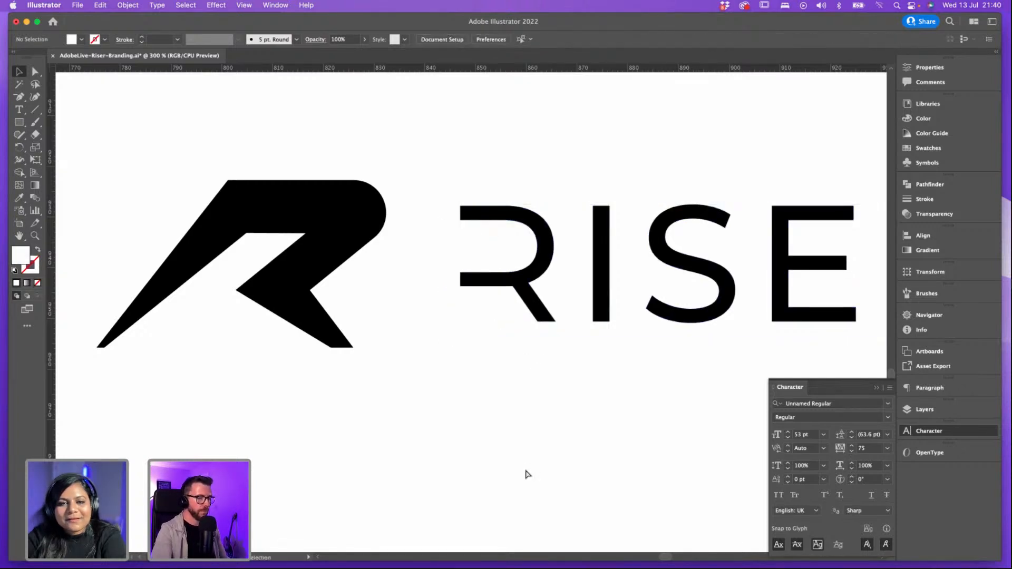
key(super+minus)
key(super+minus)
drag(426, 274, 414, 465)
click(493, 269)
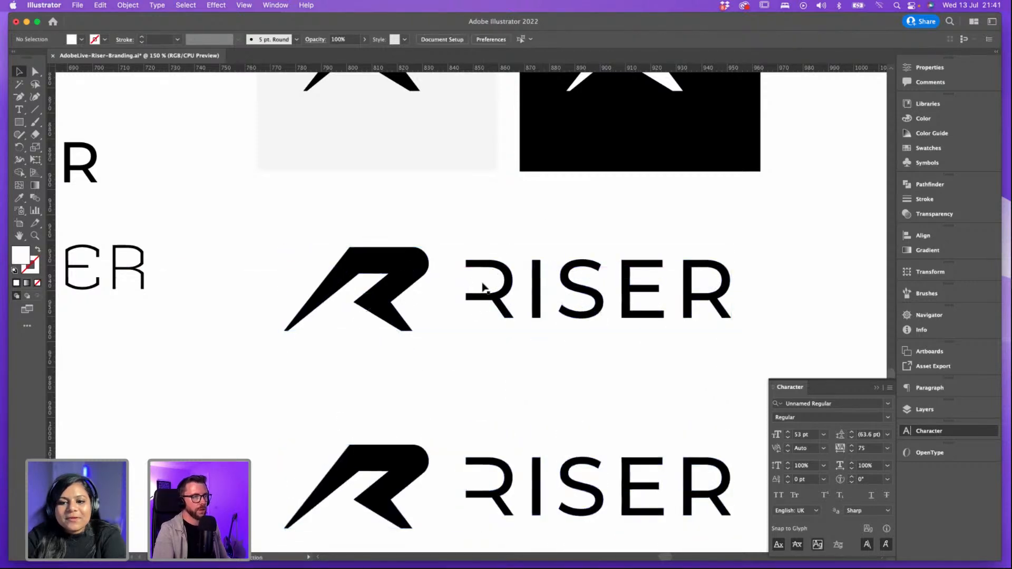
Step: Cut the covered stem sections out of the upper lockup's first R with the Shape Builder, using both white rectangles and the wordmark
click(477, 281)
key(super+plus)
key(super+plus)
shift+click(468, 372)
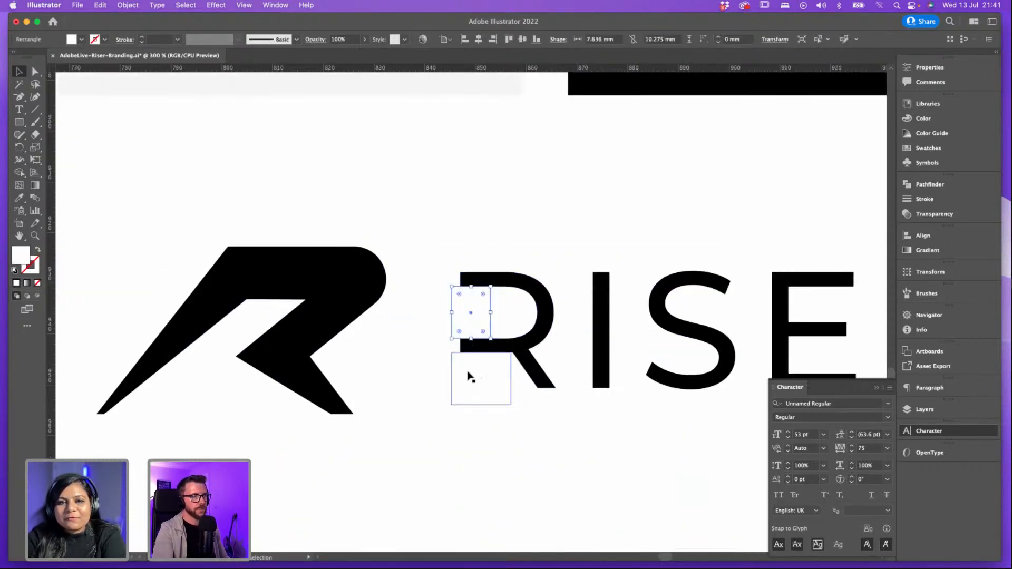
shift+click(529, 370)
click(19, 172)
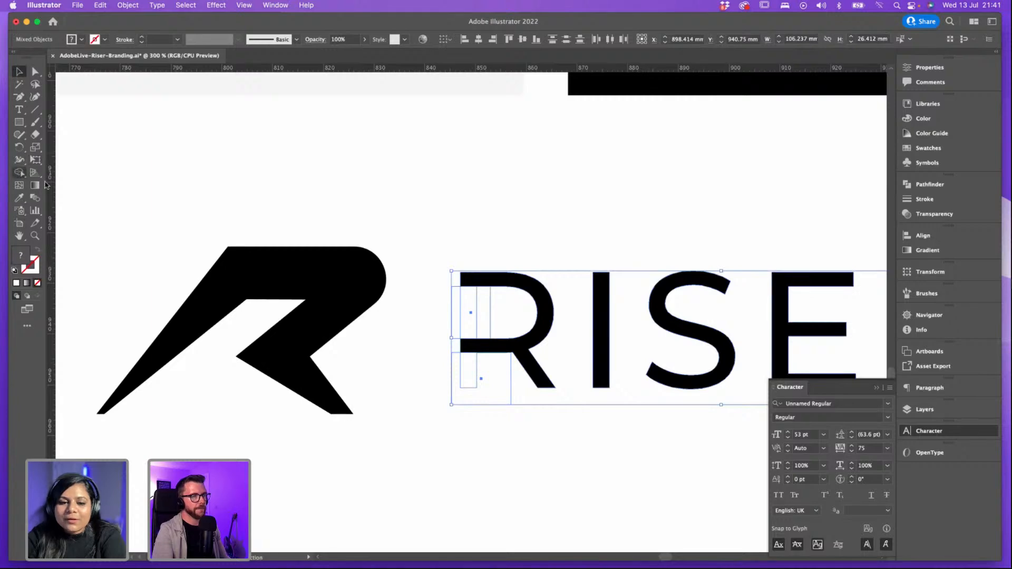
drag(452, 368, 501, 371)
click(19, 71)
click(590, 222)
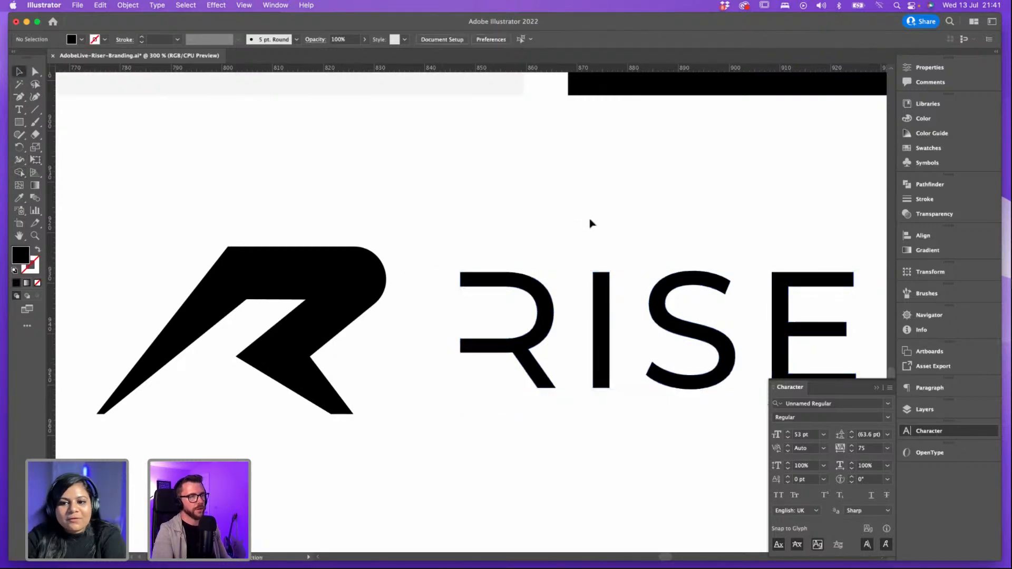
Step: Draw a black rectangle about 5.8 × 10.3 mm over the upper stem of the last R in the upper wordmark
drag(574, 219, 545, 200)
drag(621, 206, 446, 199)
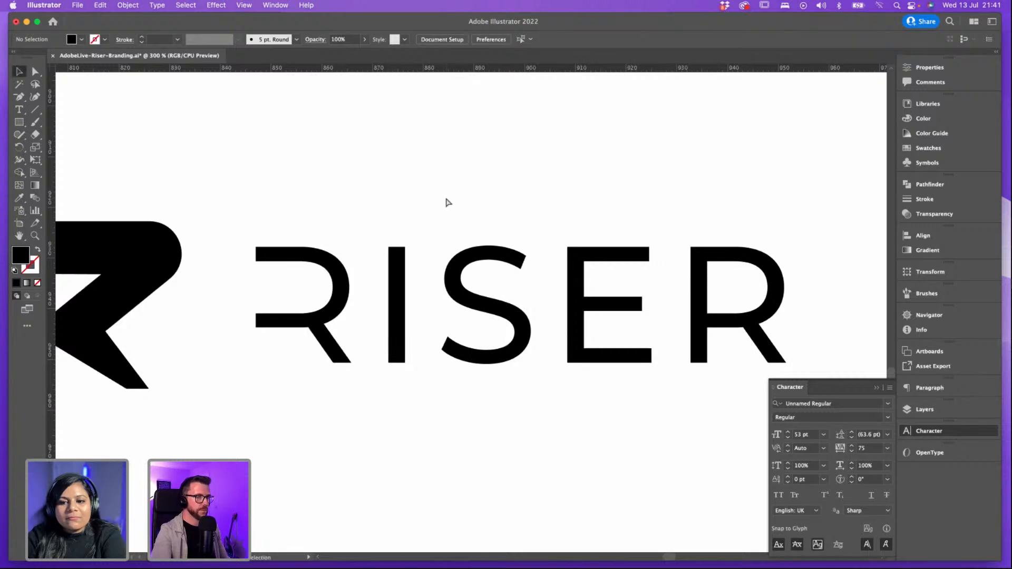
key(super+minus)
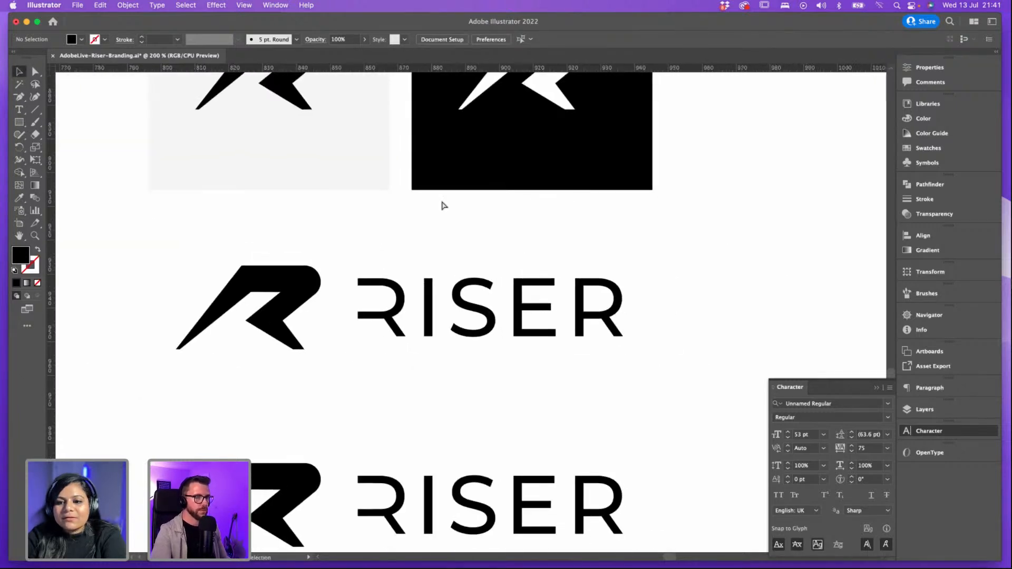
key(super+plus)
drag(455, 228, 452, 225)
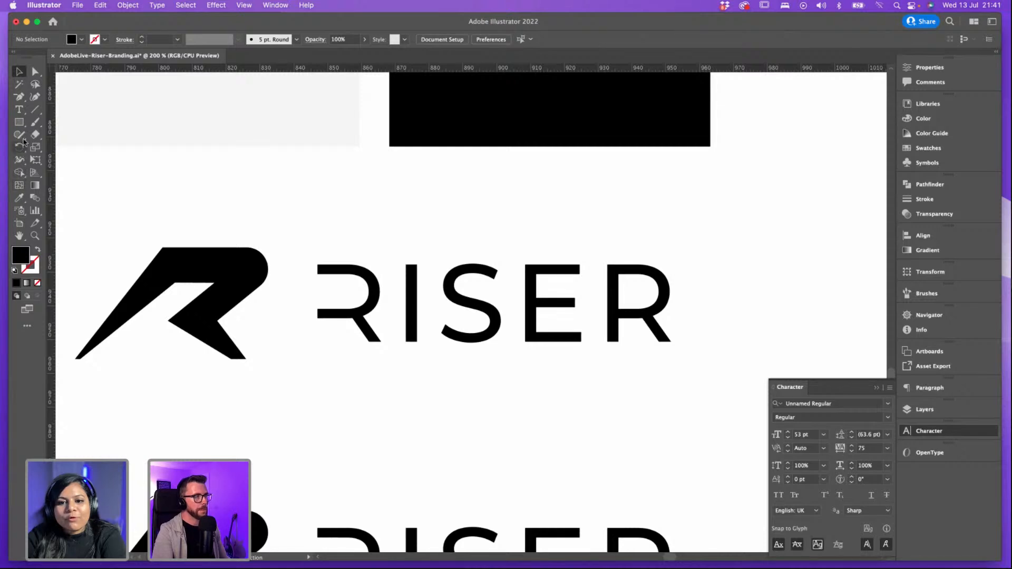
click(20, 122)
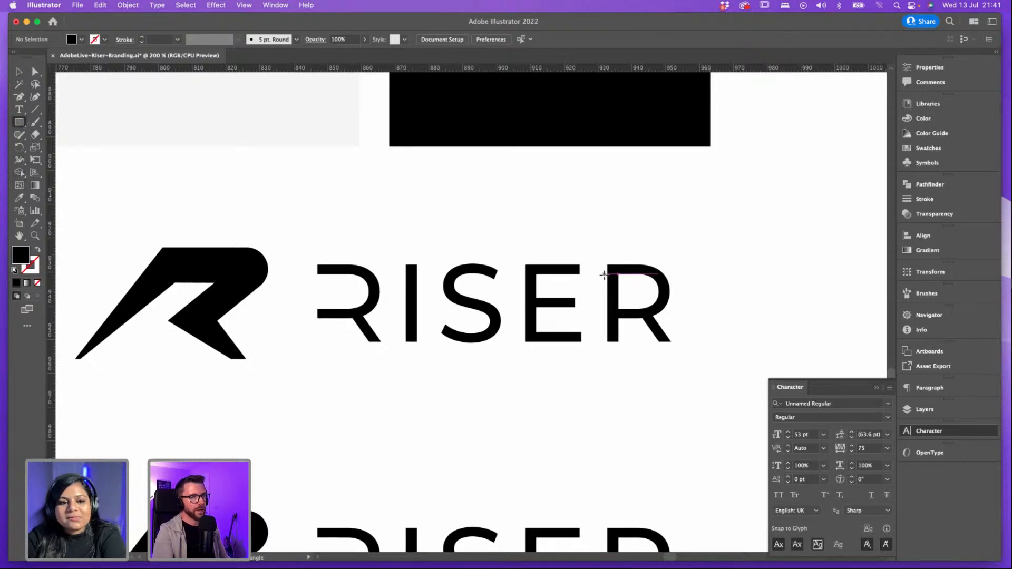
drag(604, 275, 624, 308)
click(19, 71)
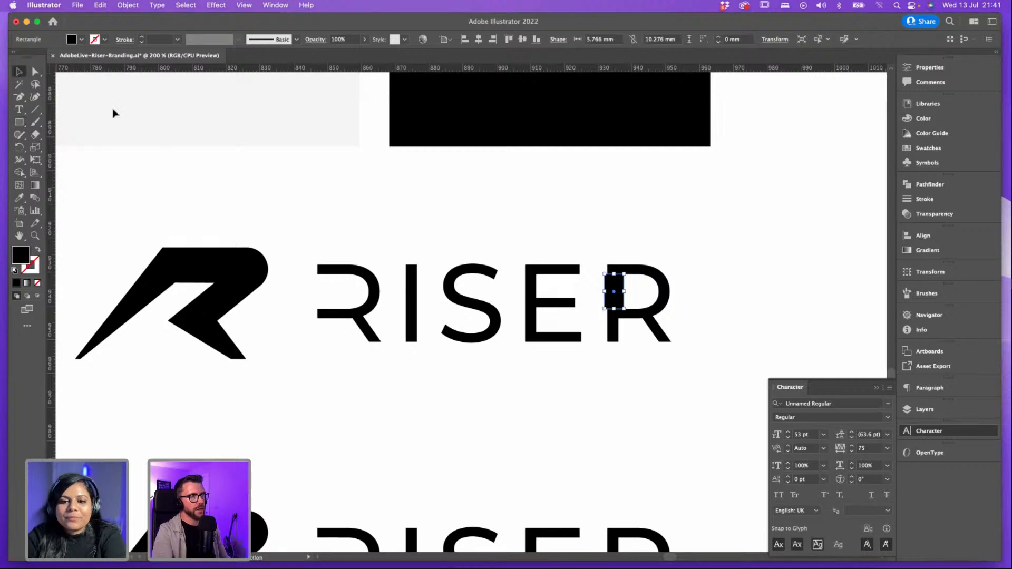
Step: Cut the covered upper stem section out of the last R with the Shape Builder, using the rectangle and the wordmark
shift+click(648, 267)
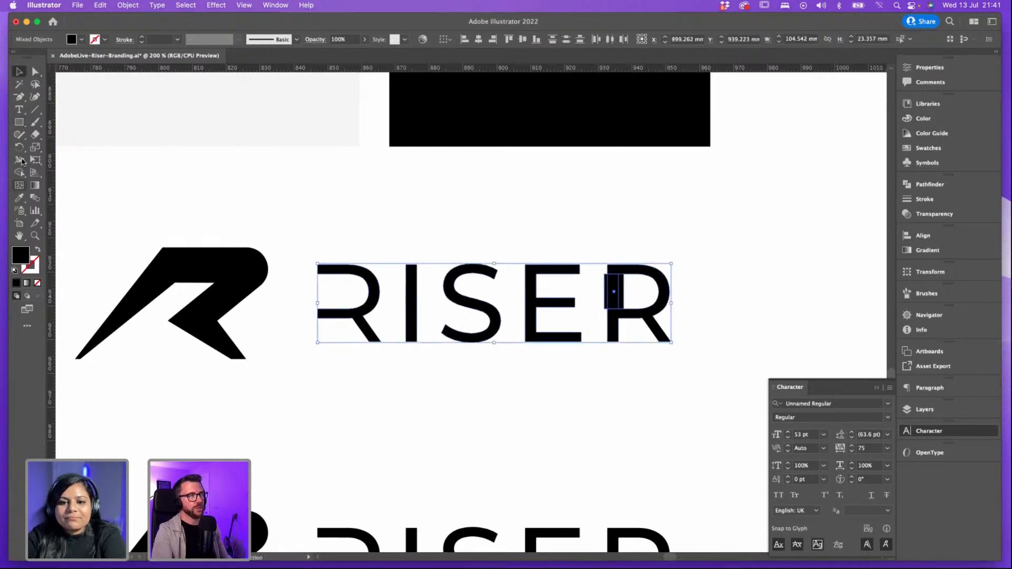
click(19, 175)
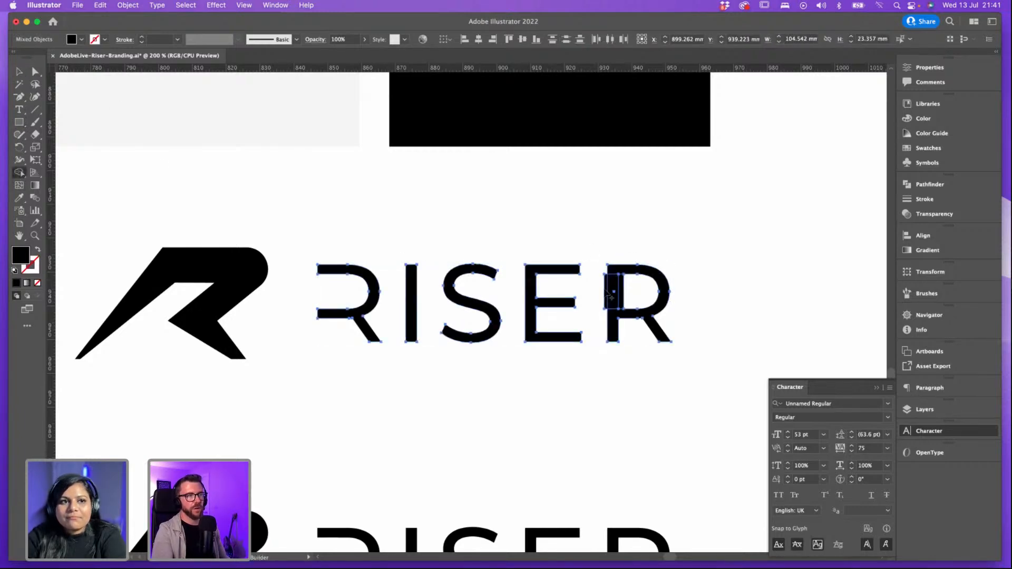
click(639, 287)
key(v)
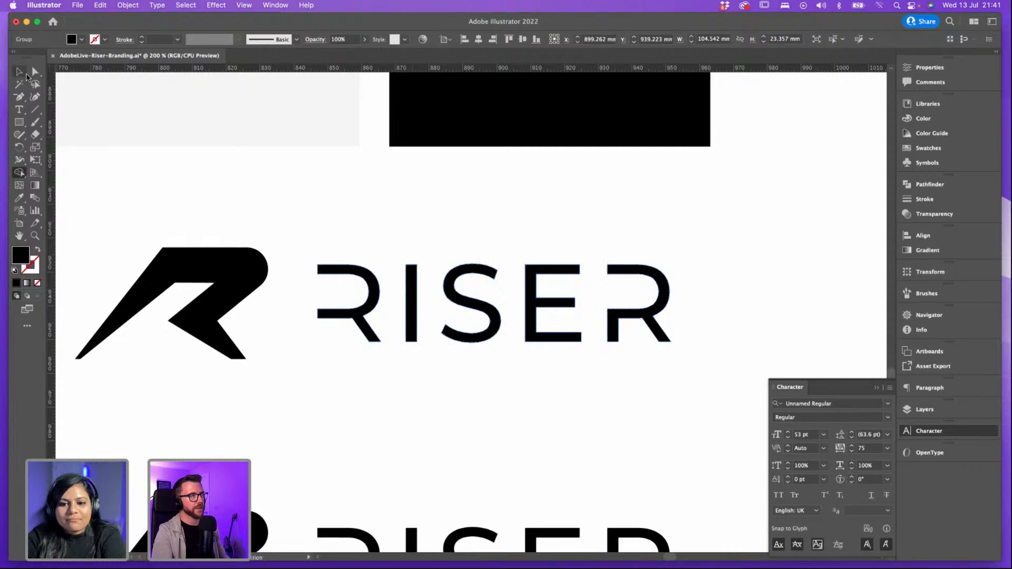
click(616, 211)
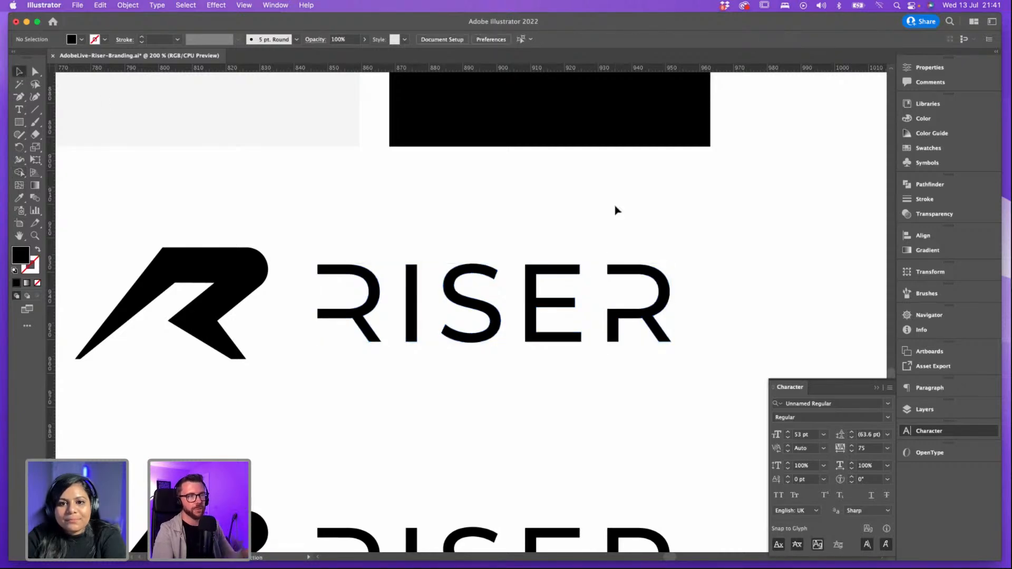
Step: Examine the upper lockup with both modified Rs, up close and next to its duplicate and the other logo variations
key(super+minus)
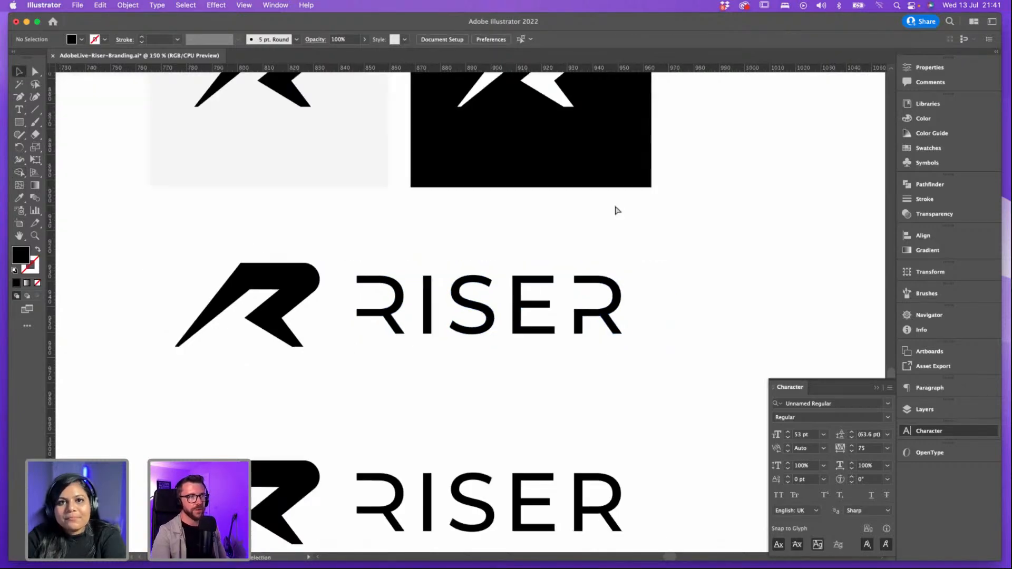
key(super+minus)
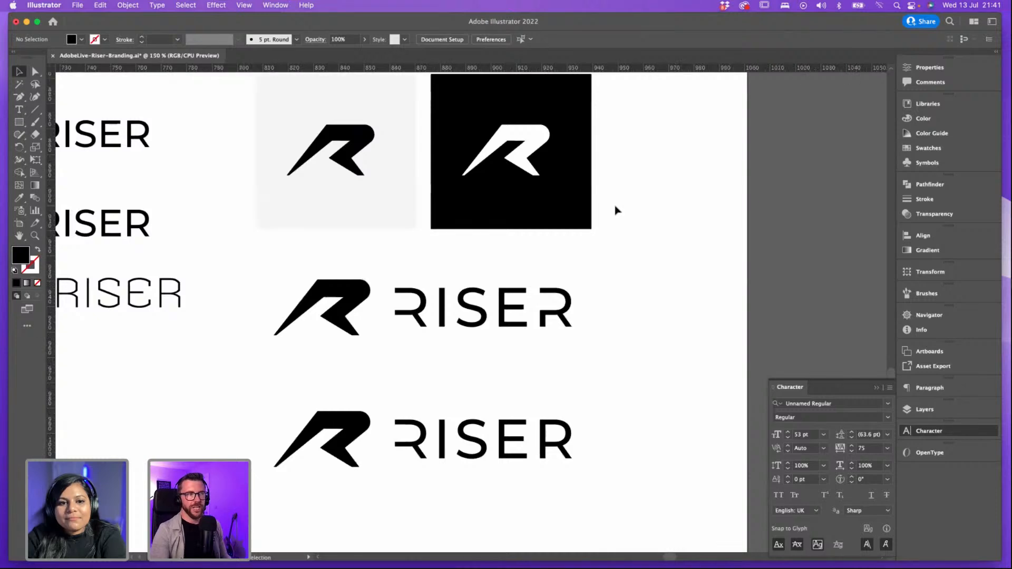
key(super+plus)
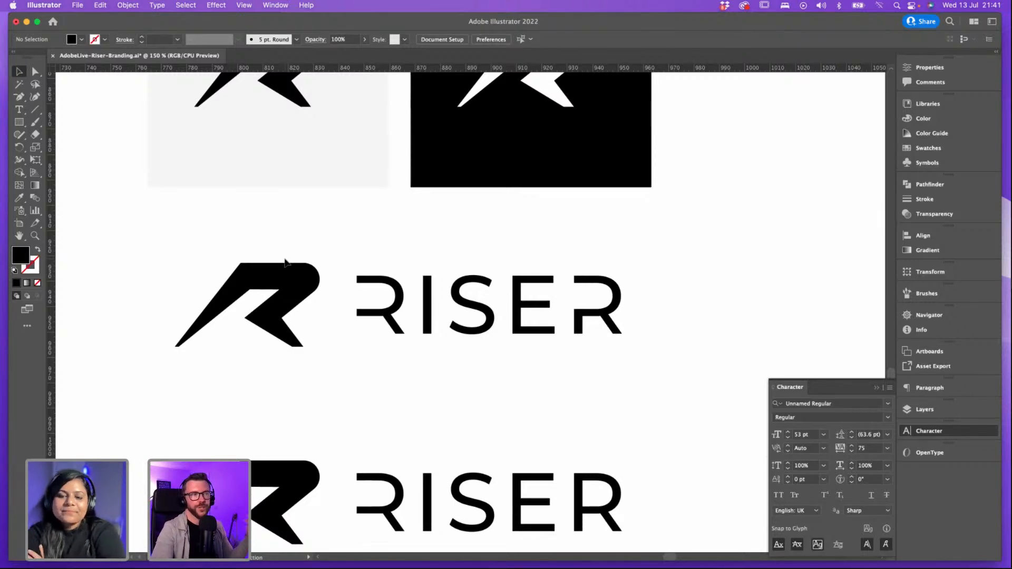
key(super+equal)
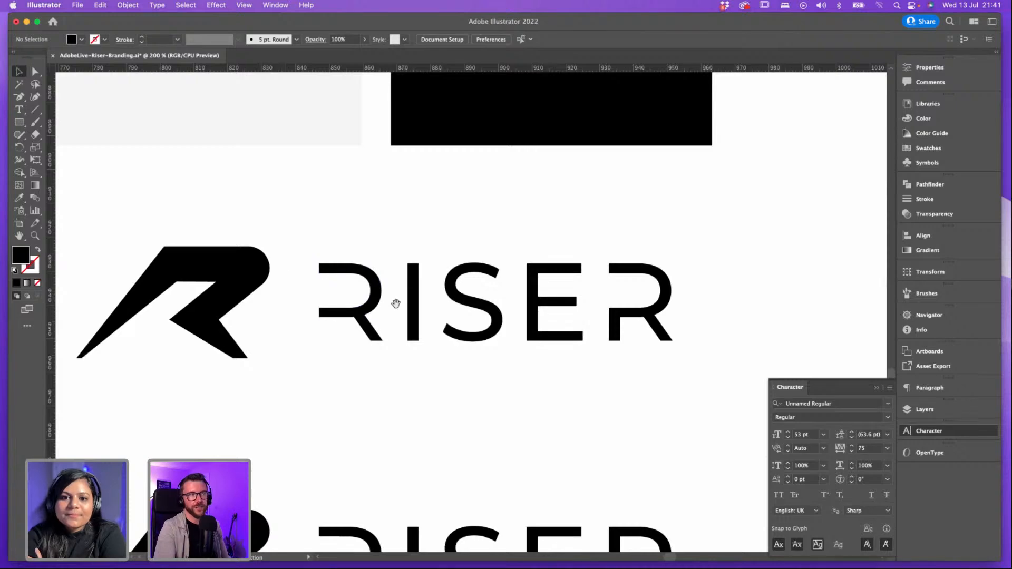
drag(395, 302, 386, 289)
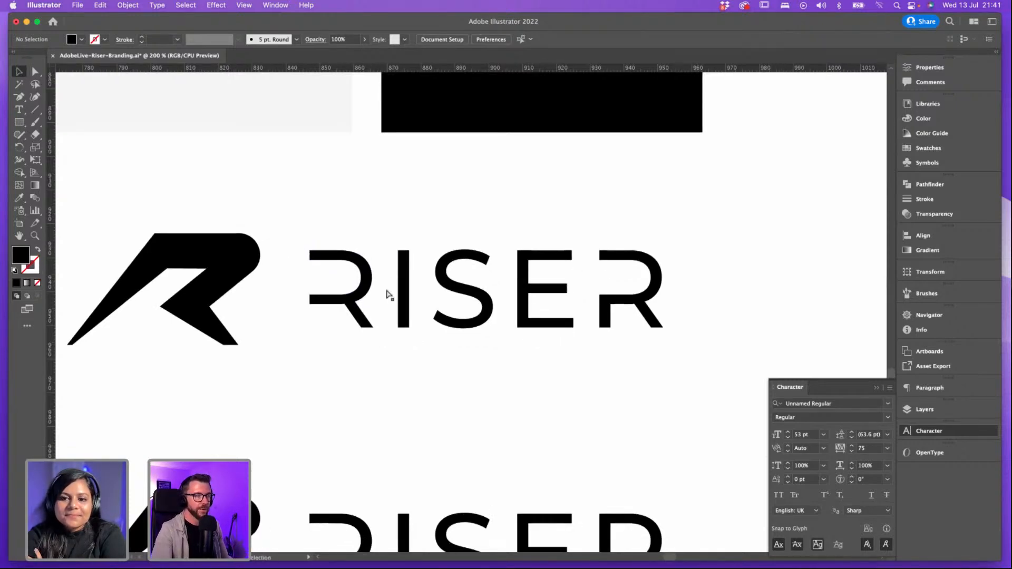
key(super+minus)
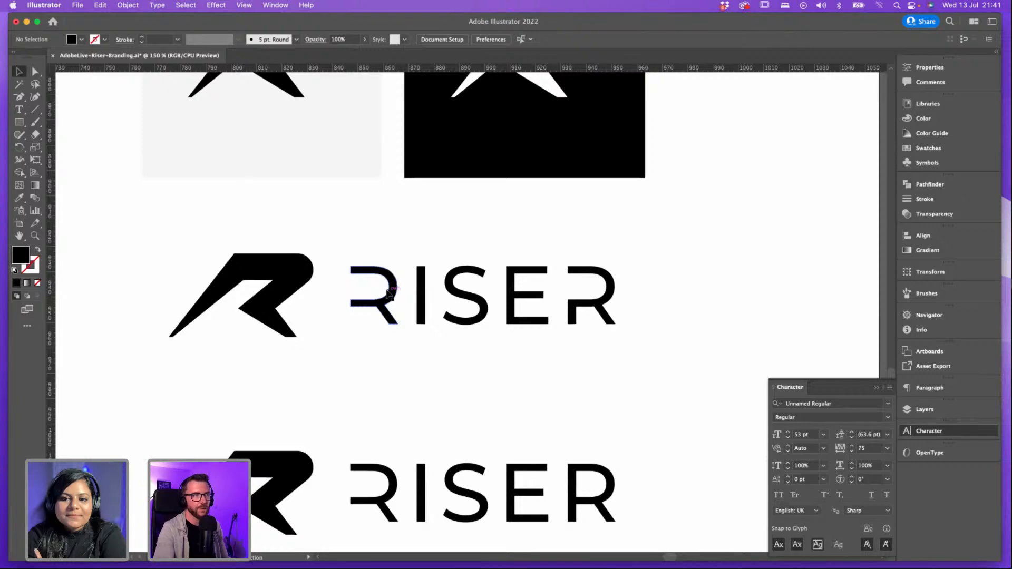
key(super+equal)
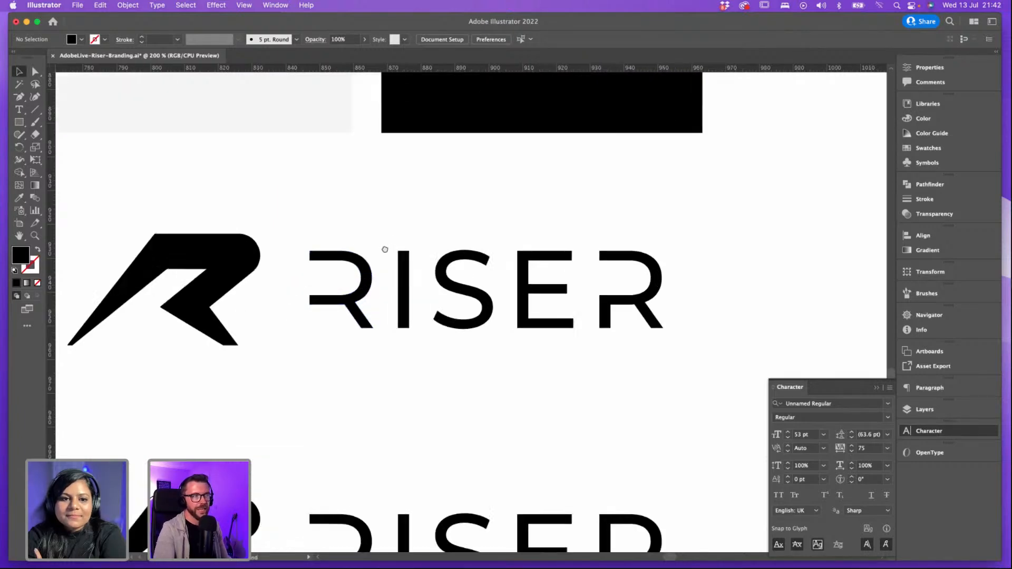
drag(385, 251, 397, 241)
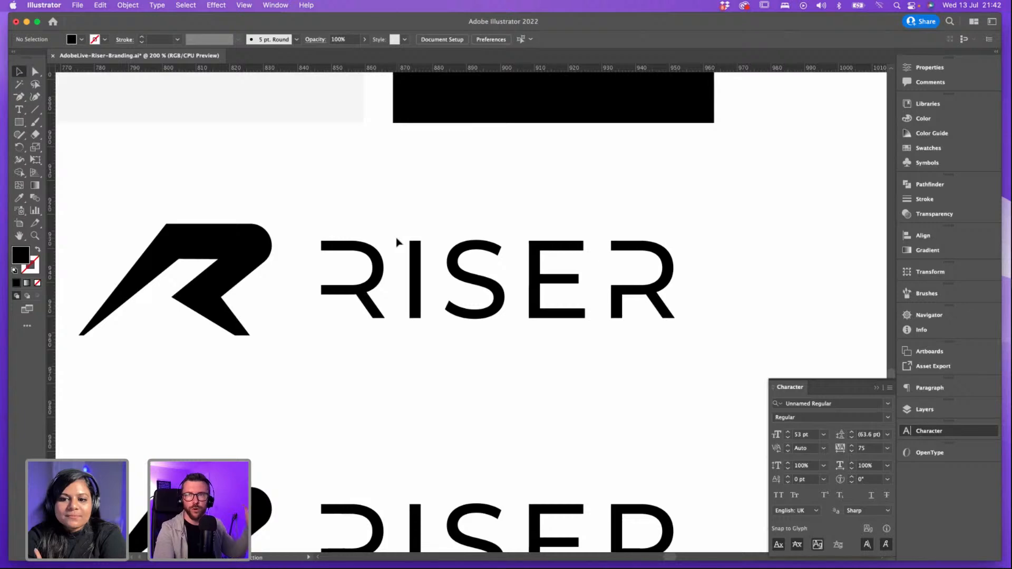
click(205, 248)
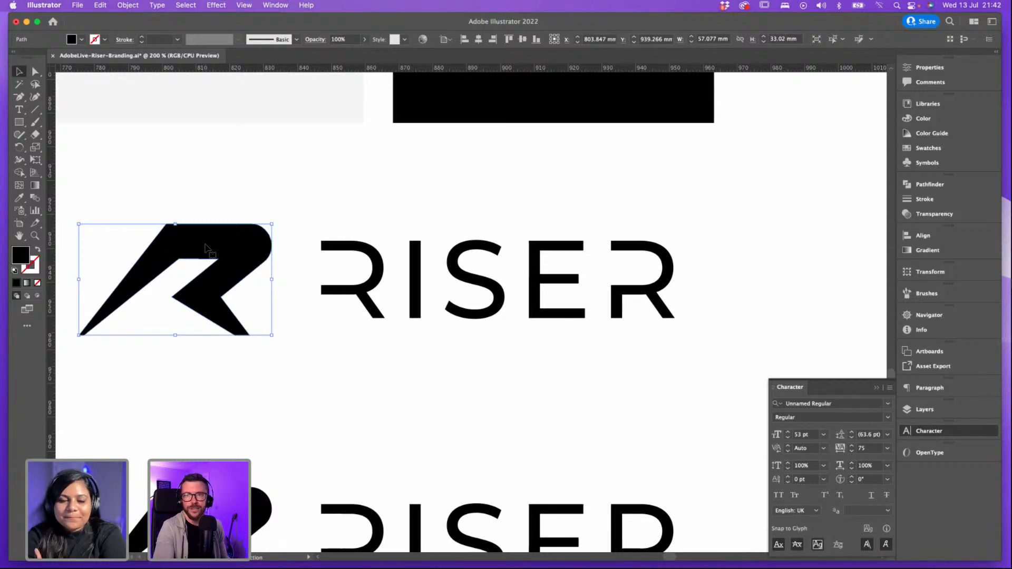
drag(205, 244, 379, 245)
key(super+equal)
key(super+equal)
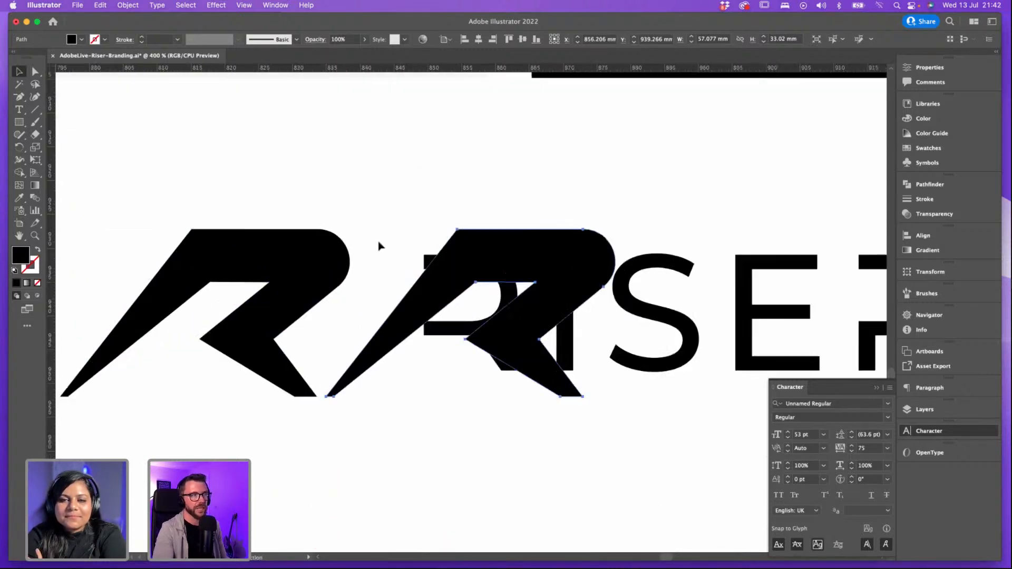
click(488, 233)
click(563, 189)
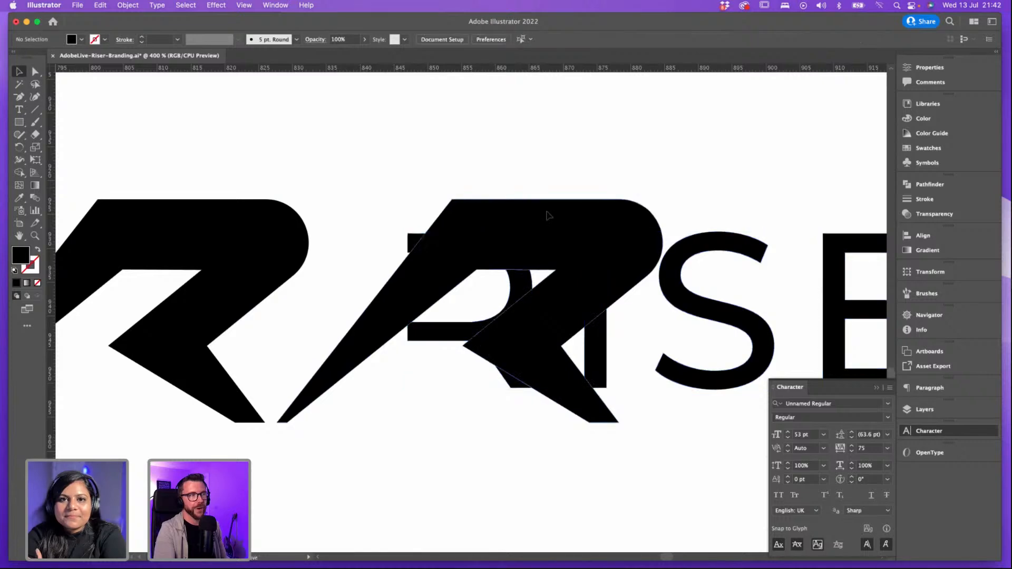
drag(550, 212, 547, 212)
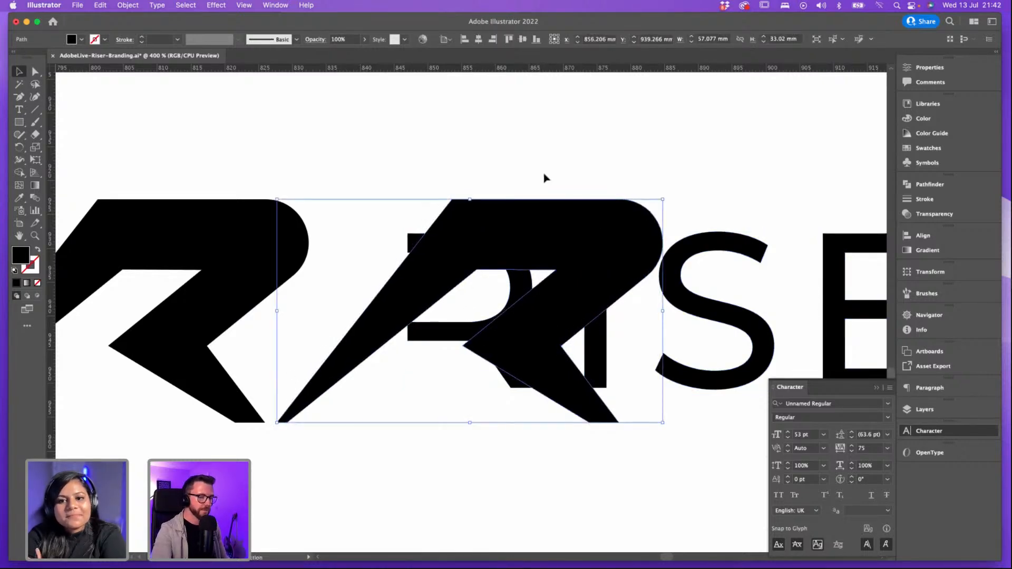
key(Delete)
Step: Draw a diagonal line about 46.6 × 37.5 mm along the inner edge of the rounded mark's long leg, with a 1 pt black stroke
scroll(242, 161, left, 5)
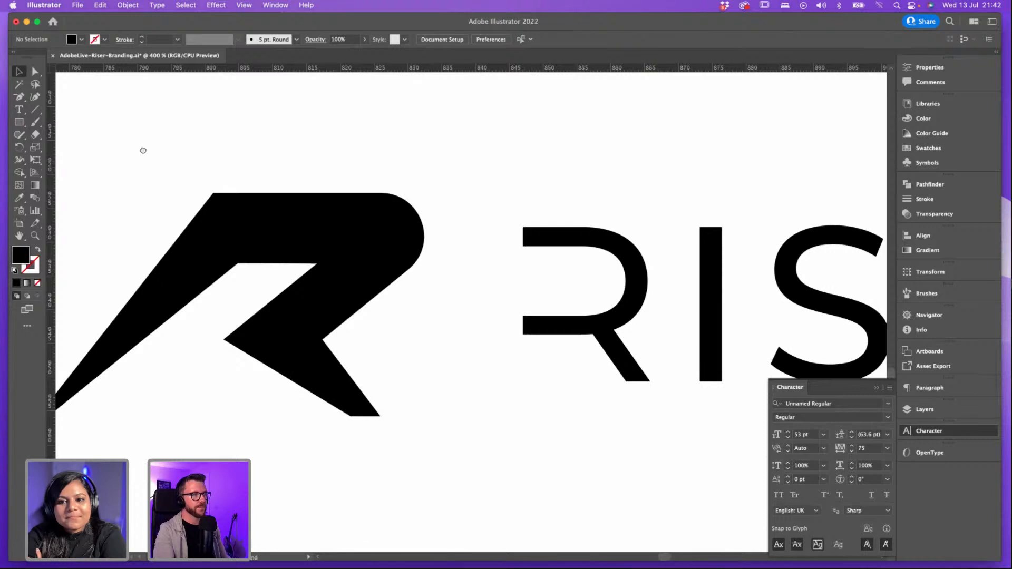
scroll(143, 150, left, 3)
click(35, 109)
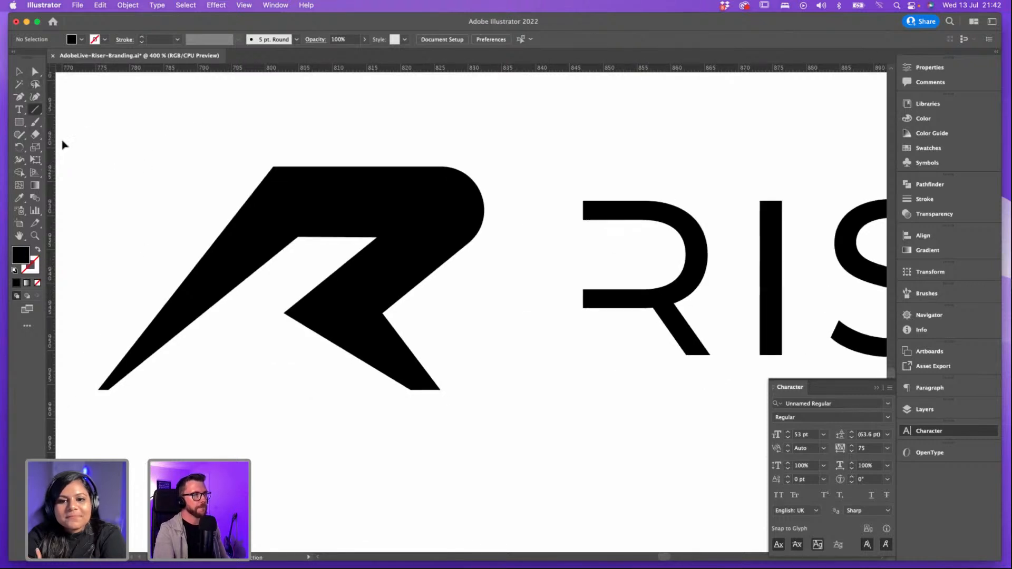
drag(99, 390, 424, 135)
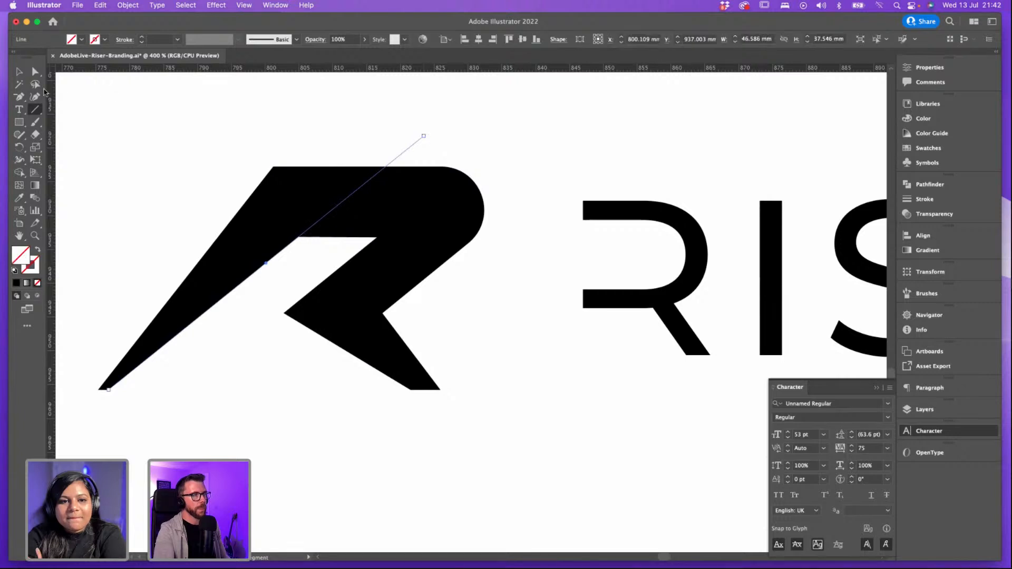
click(19, 71)
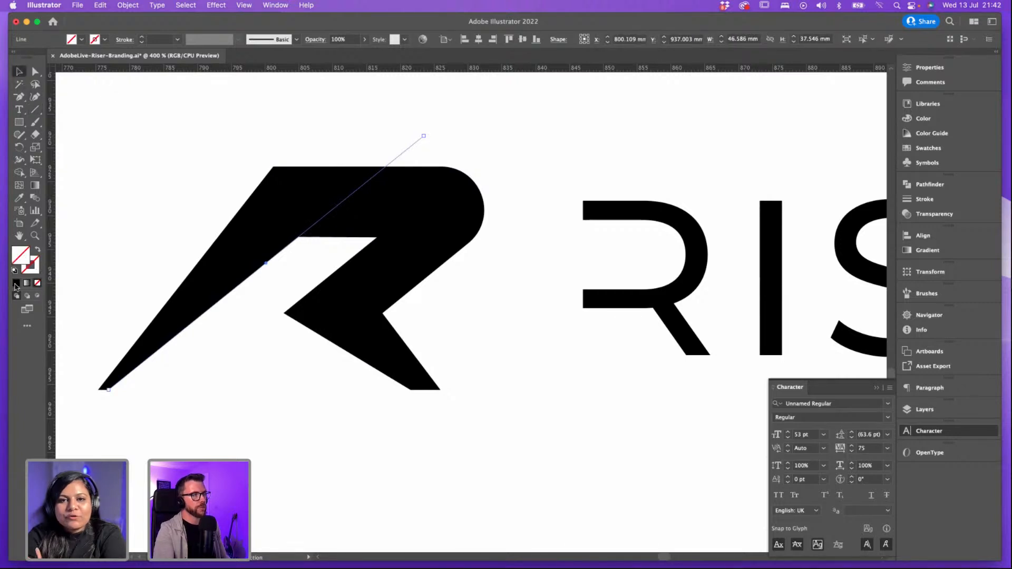
click(29, 271)
click(17, 282)
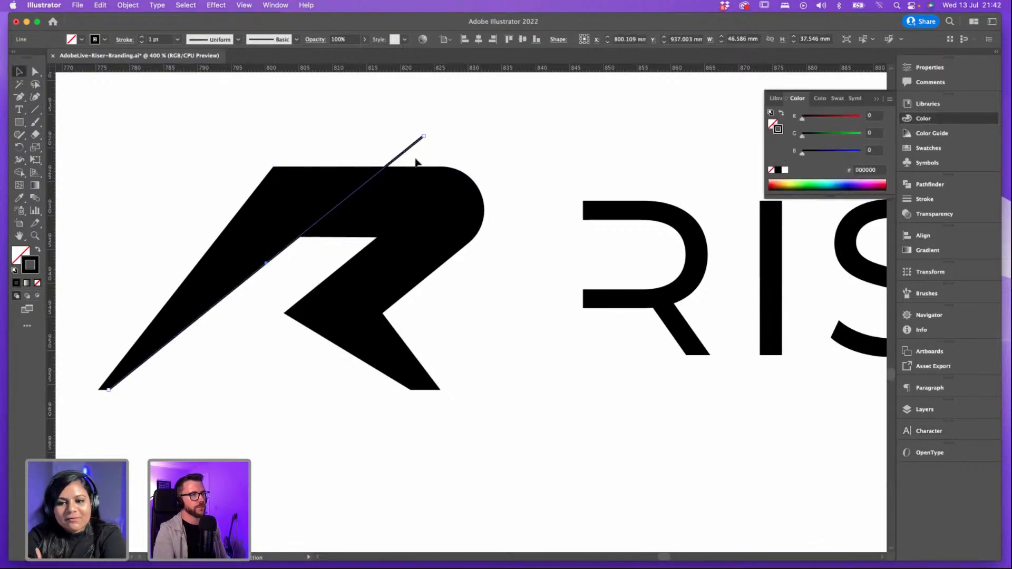
Step: Move the diagonal line horizontally onto the wordmark so it crosses the open end of the first R's top bar
drag(402, 156, 668, 167)
scroll(538, 181, right, 5)
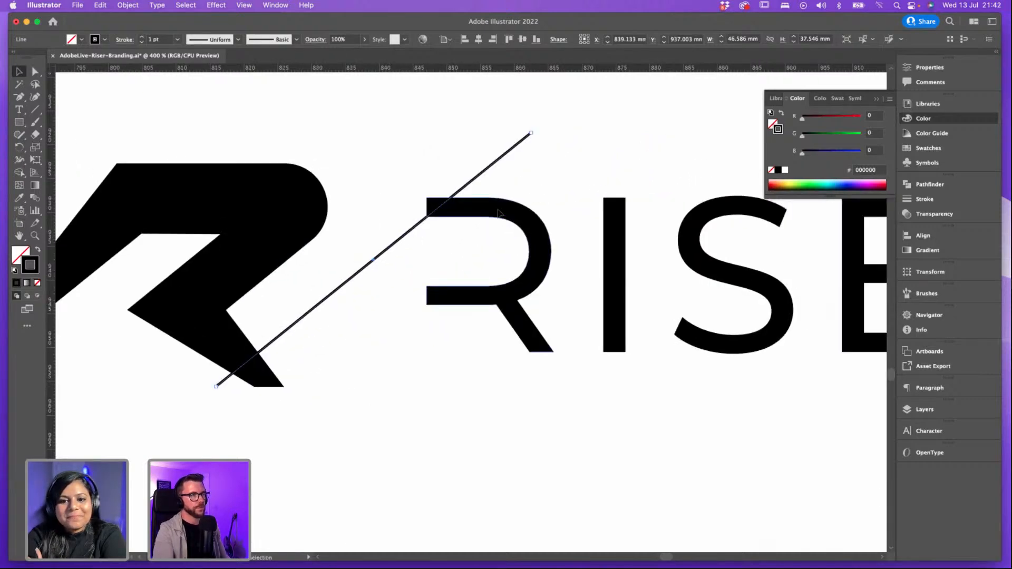
click(324, 309)
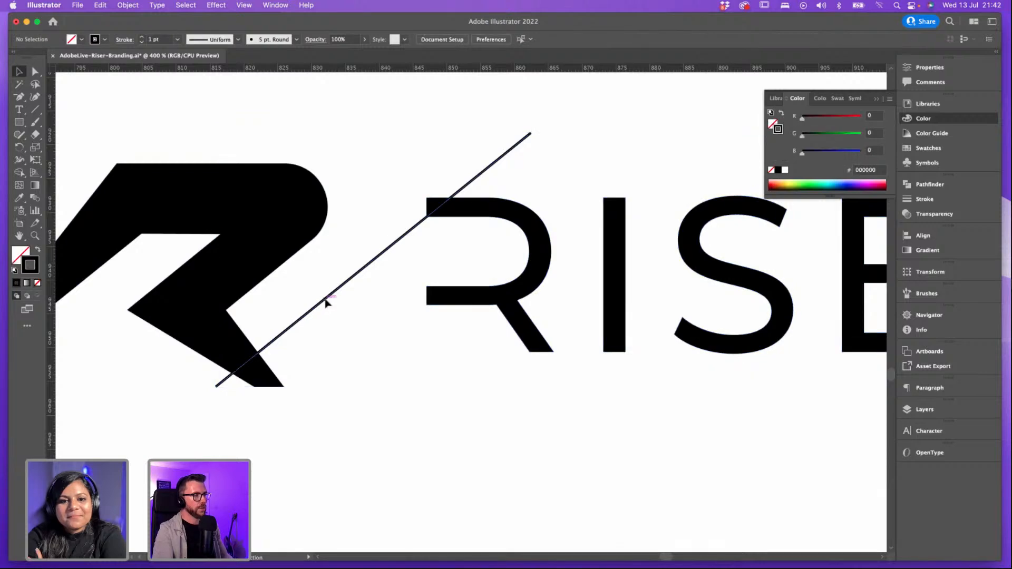
Step: Trim the corner off the open end of the first R's top bar along the diagonal line with the Shape Builder
click(457, 193)
shift+click(475, 208)
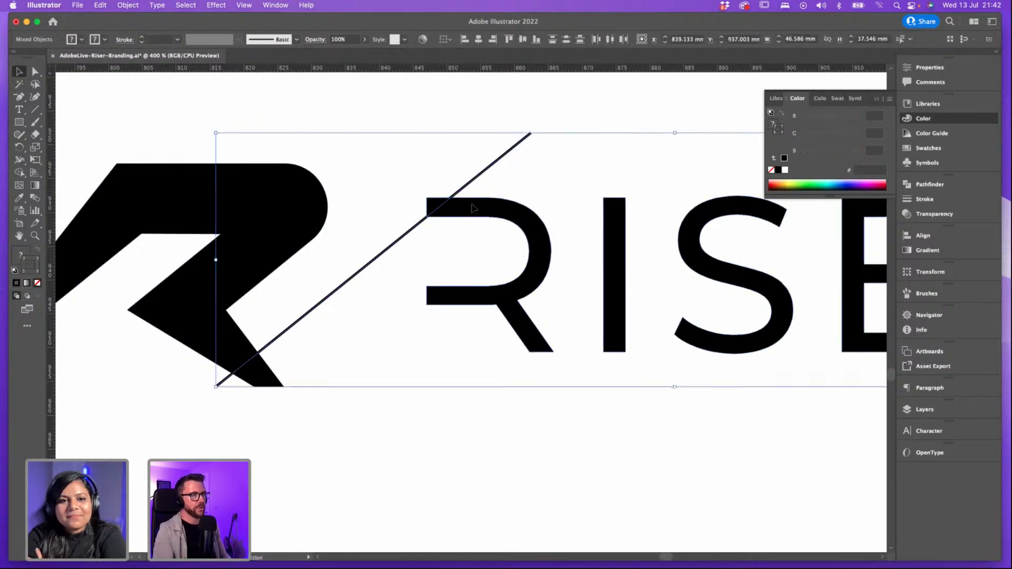
click(19, 176)
drag(426, 167, 437, 206)
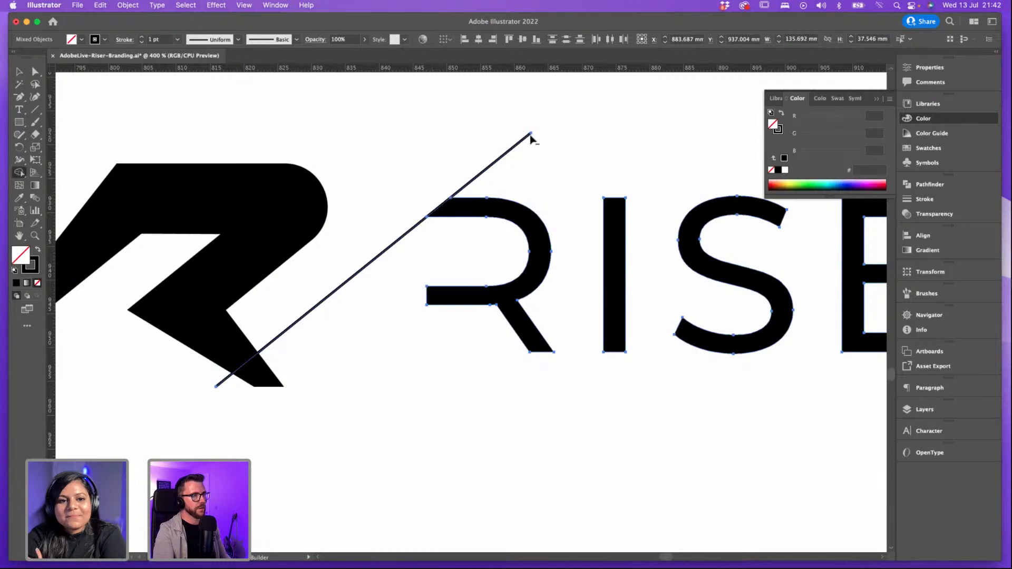
click(18, 72)
click(393, 373)
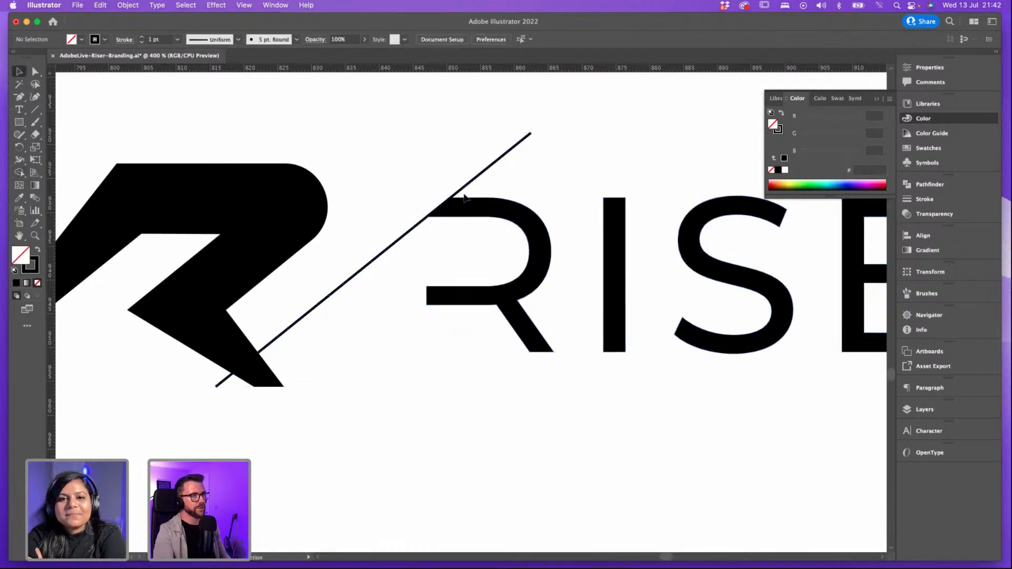
Step: Move the diagonal line down so it crosses the open end of the first R's middle bar
drag(466, 186, 418, 289)
scroll(416, 370, down, 1)
scroll(417, 369, right, 1)
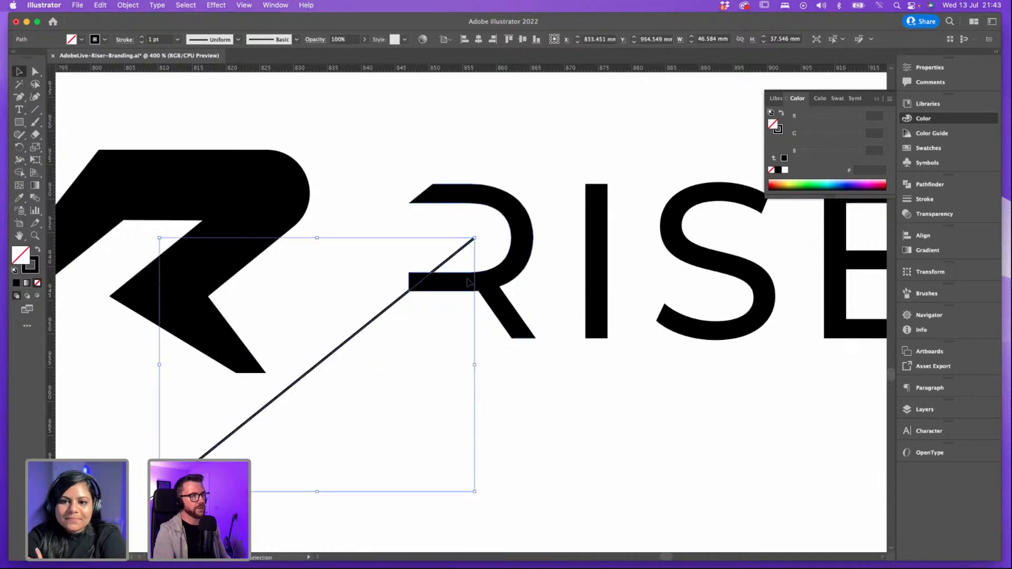
Step: Trim the middle bar's open end along the diagonal with the Shape Builder and remove the remaining line segments
key(super+a)
click(19, 172)
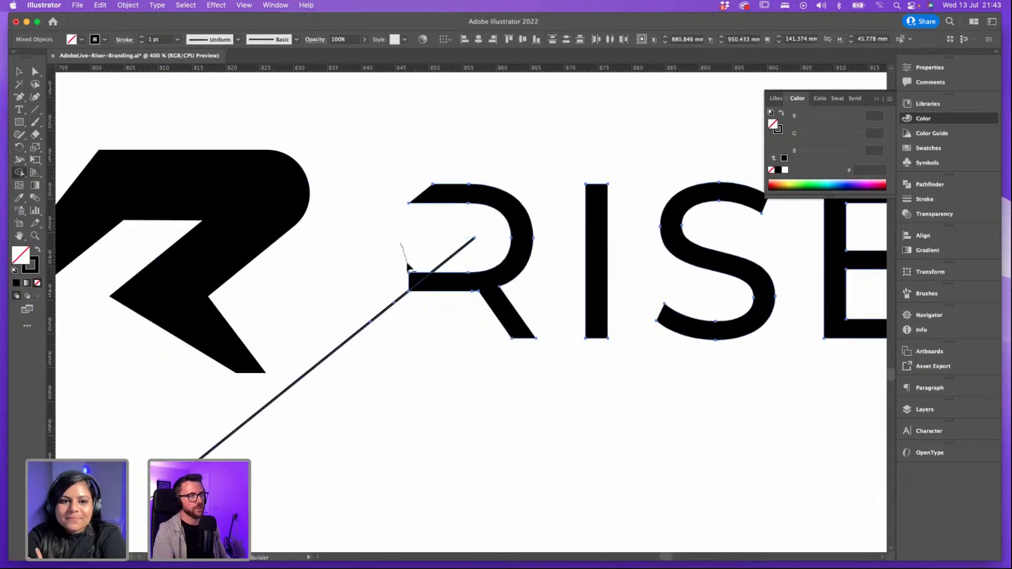
drag(407, 263, 417, 280)
drag(438, 252, 453, 271)
drag(391, 289, 392, 309)
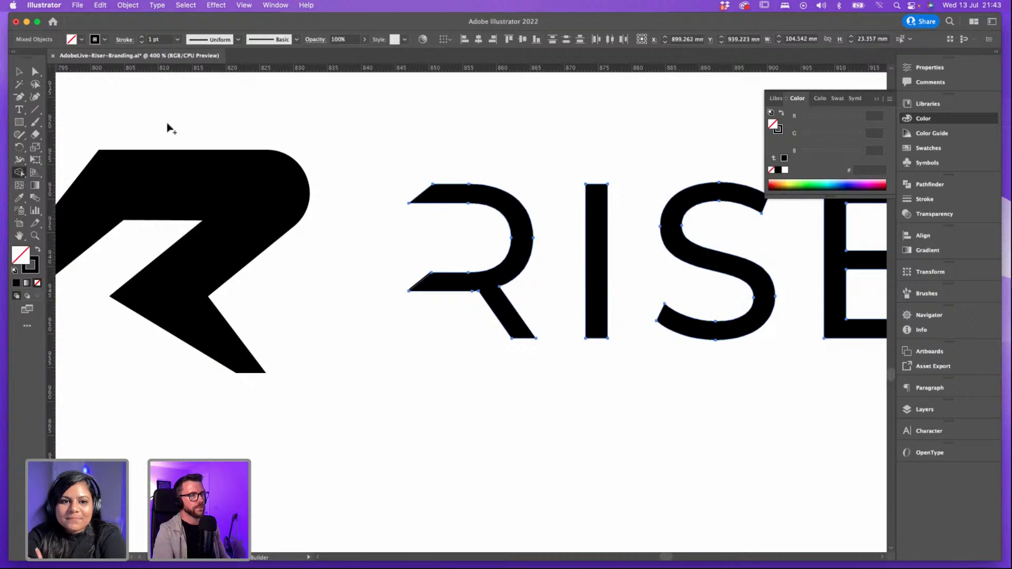
click(19, 71)
click(425, 297)
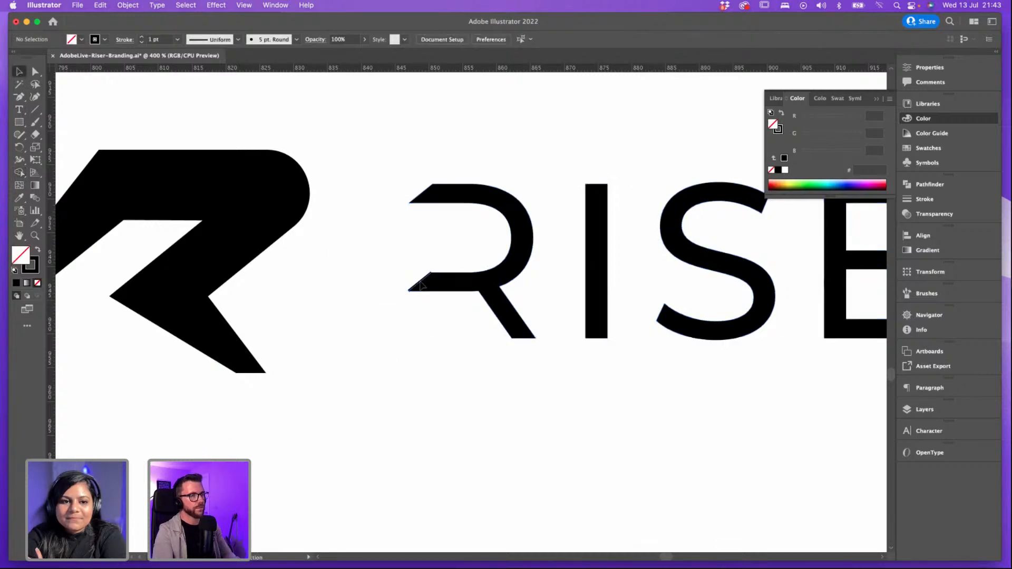
Step: Move the rounded R mark slightly closer to the upper RISER wordmark and check the spacing in the overall layout
click(429, 288)
key(Delete)
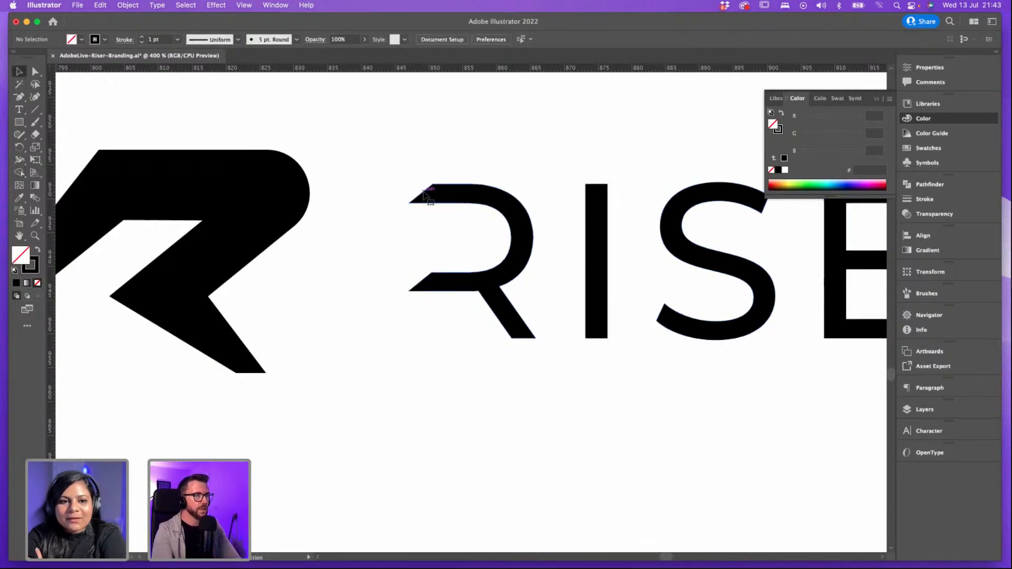
click(428, 198)
click(484, 385)
alt+scroll(484, 385, down, 3)
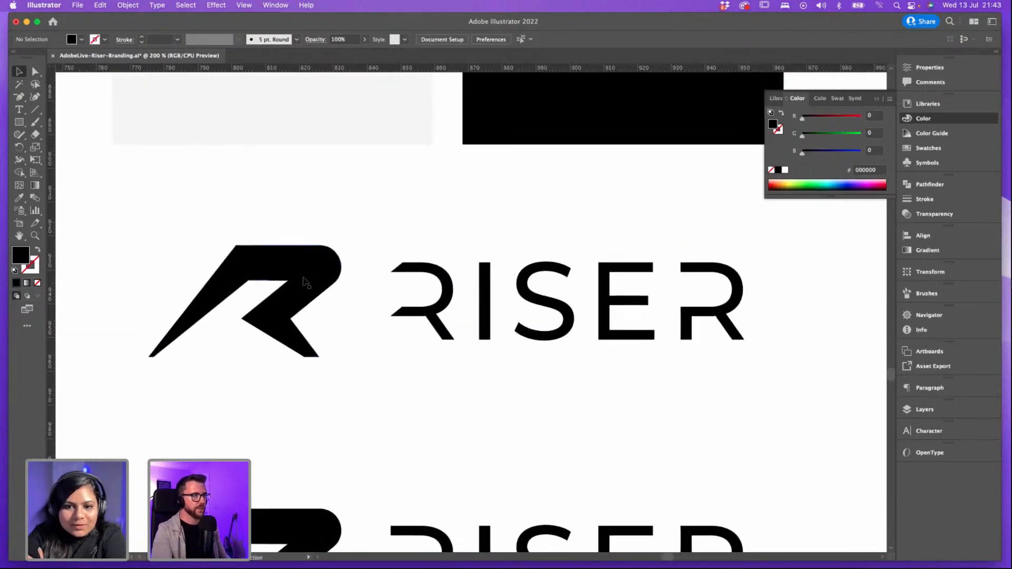
drag(320, 285, 405, 250)
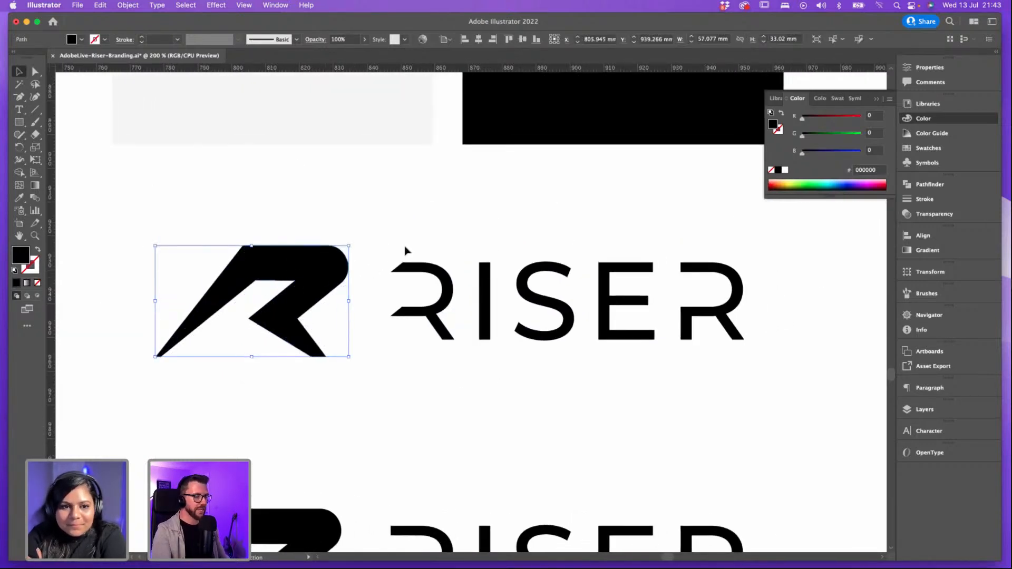
click(405, 250)
key(super+minus)
key(super+minus)
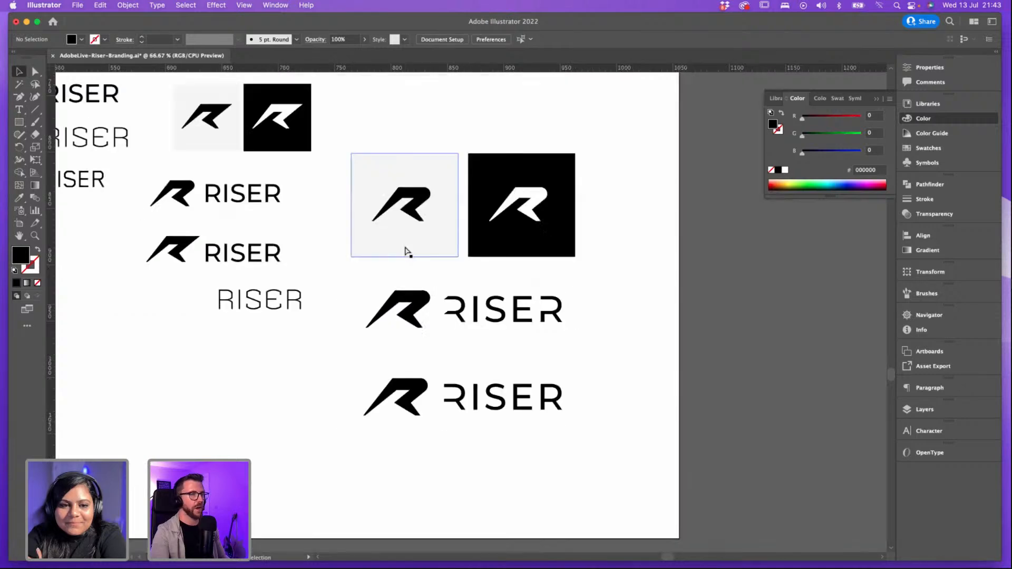
key(super+plus)
key(super+plus)
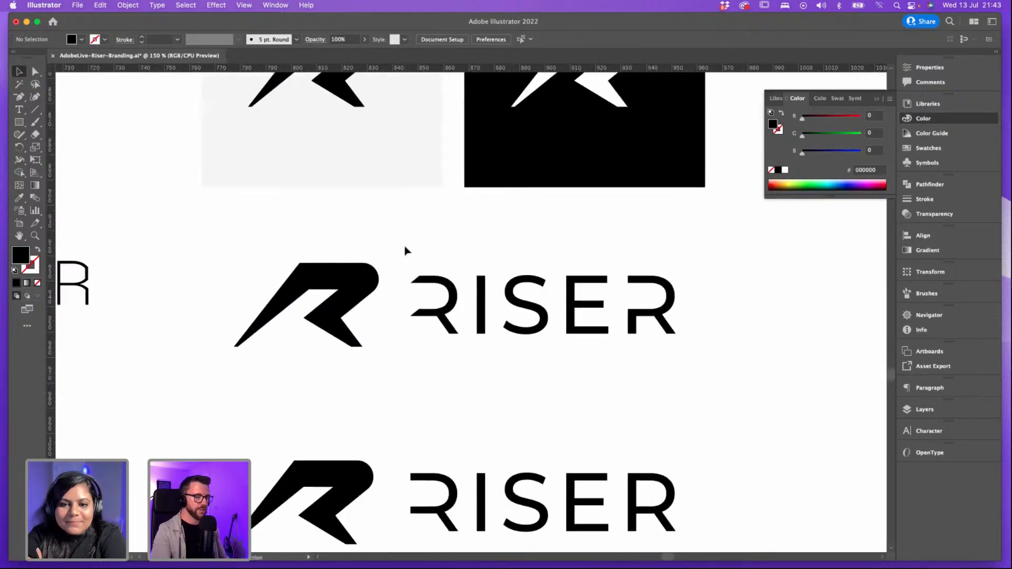
key(super+plus)
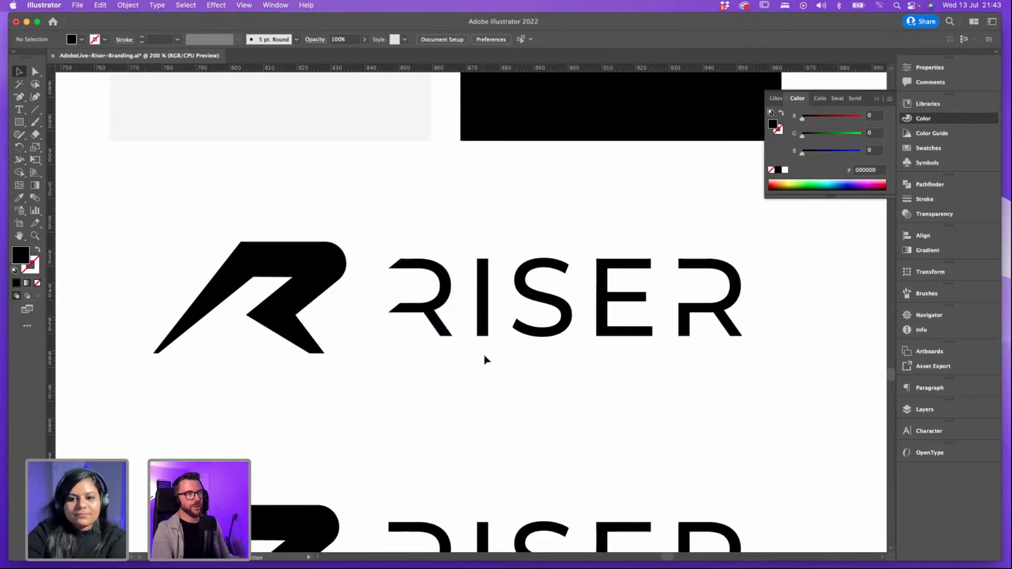
Step: Draw a diagonal line about 48 mm wide and 39 mm high along the inner edge of the mark's long leg
click(257, 254)
click(216, 398)
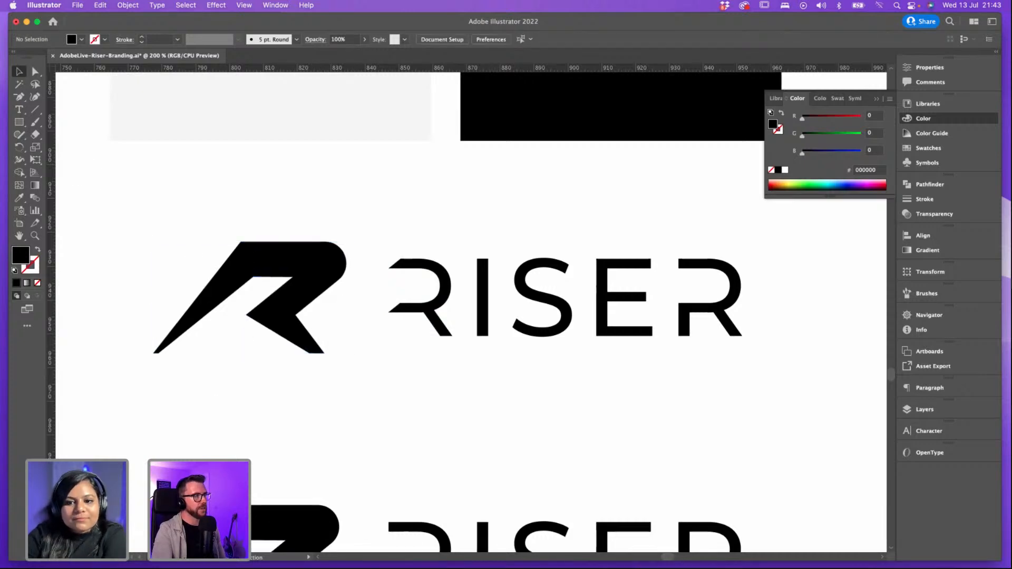
click(34, 109)
drag(158, 353, 322, 221)
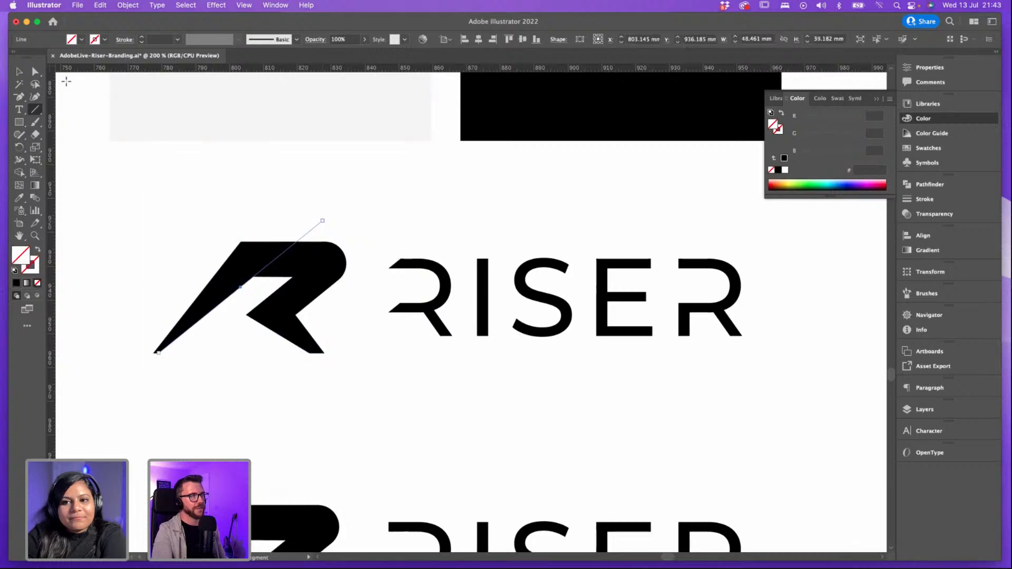
Step: Move the diagonal line onto the S so it runs through the outer corner of its upper end
key(v)
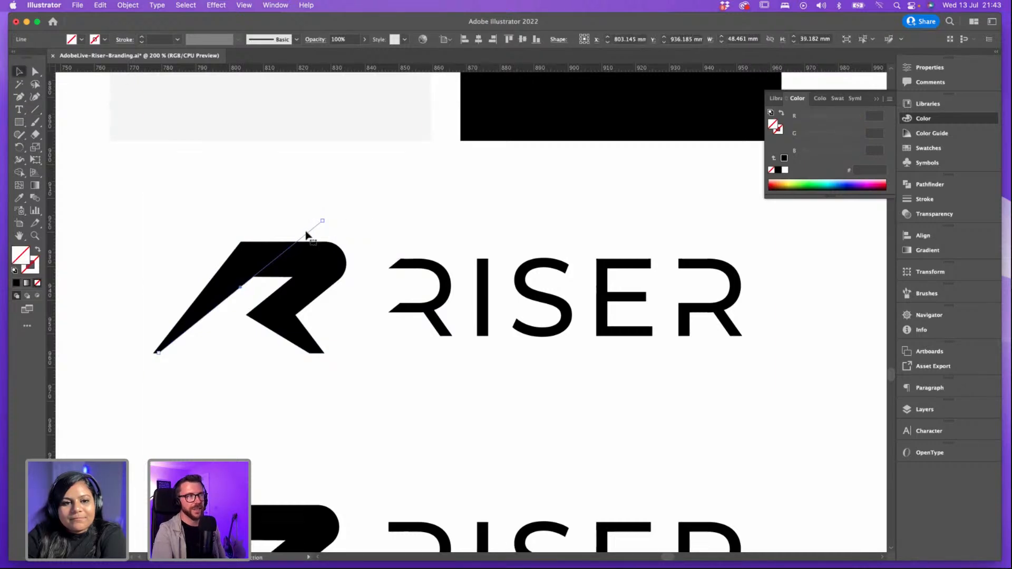
drag(340, 232, 594, 246)
key(super+=)
key(super+=)
key(super+=)
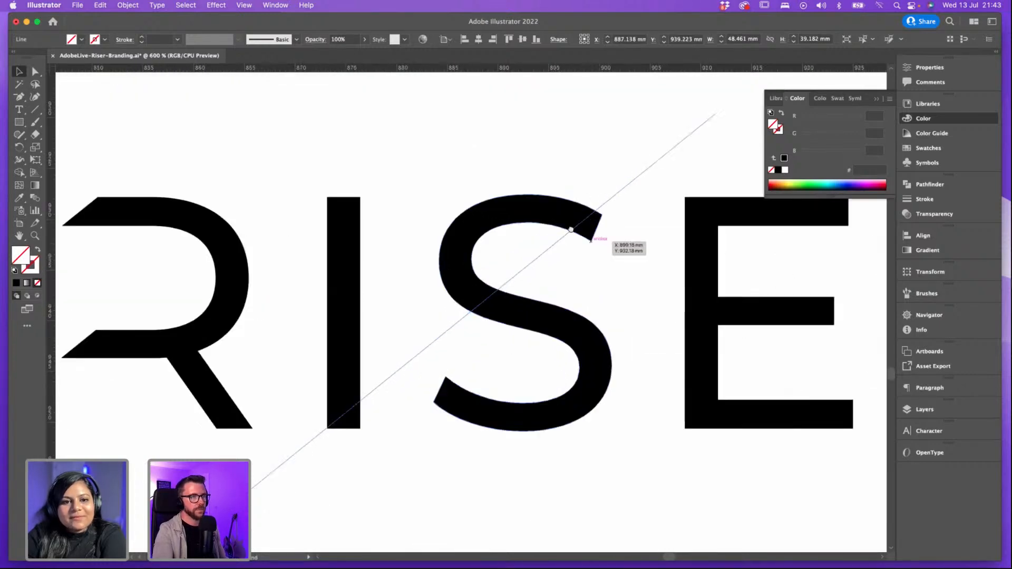
drag(614, 202, 616, 209)
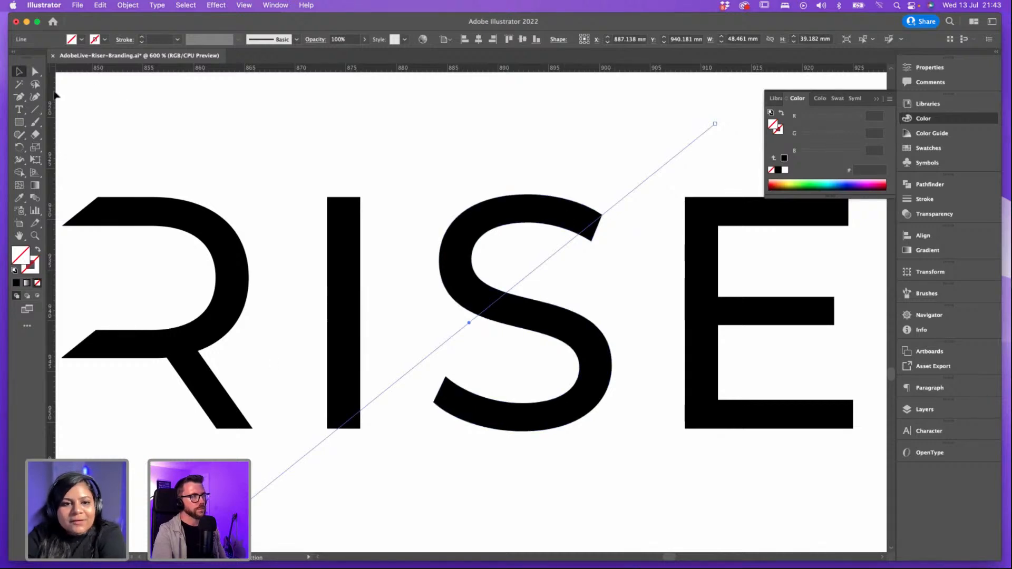
Step: Shorten the diagonal line from its lower end so it stops between the I and the S
click(35, 71)
drag(232, 514, 405, 377)
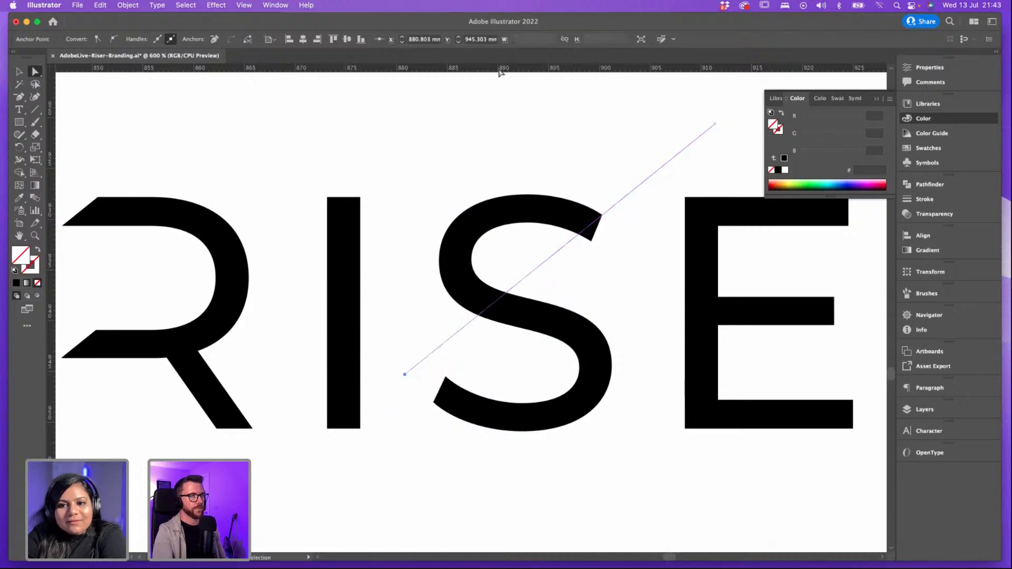
click(19, 72)
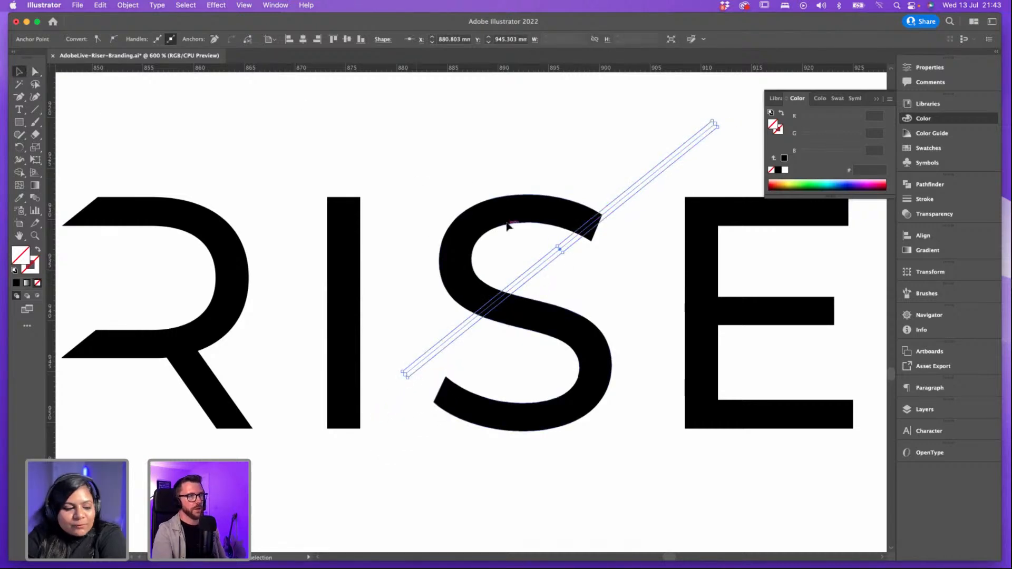
Step: Trim the S's upper end along the diagonal with the Shape Builder and remove the leftover line segments outside the letter
key(super+a)
click(20, 173)
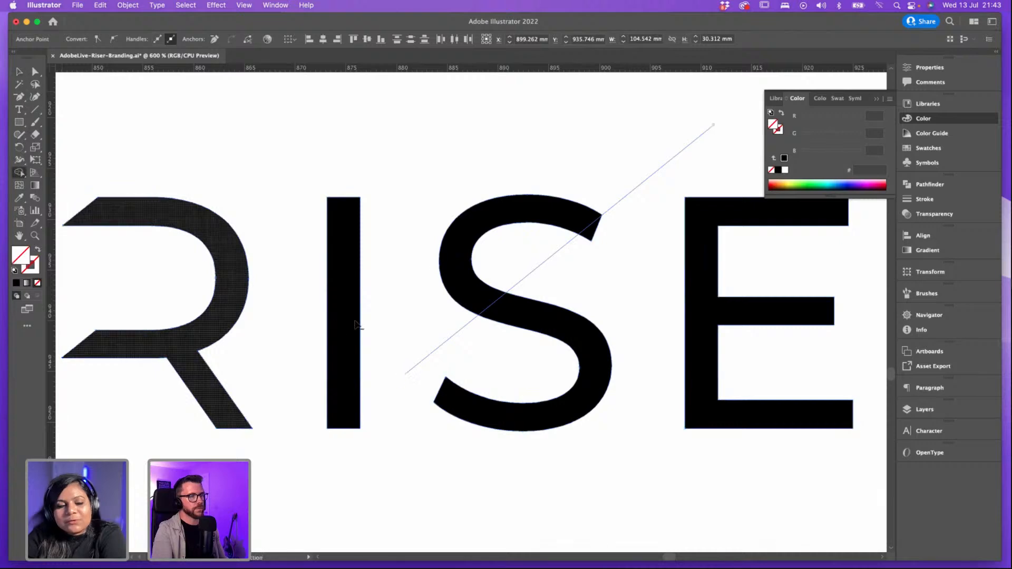
drag(579, 266, 538, 259)
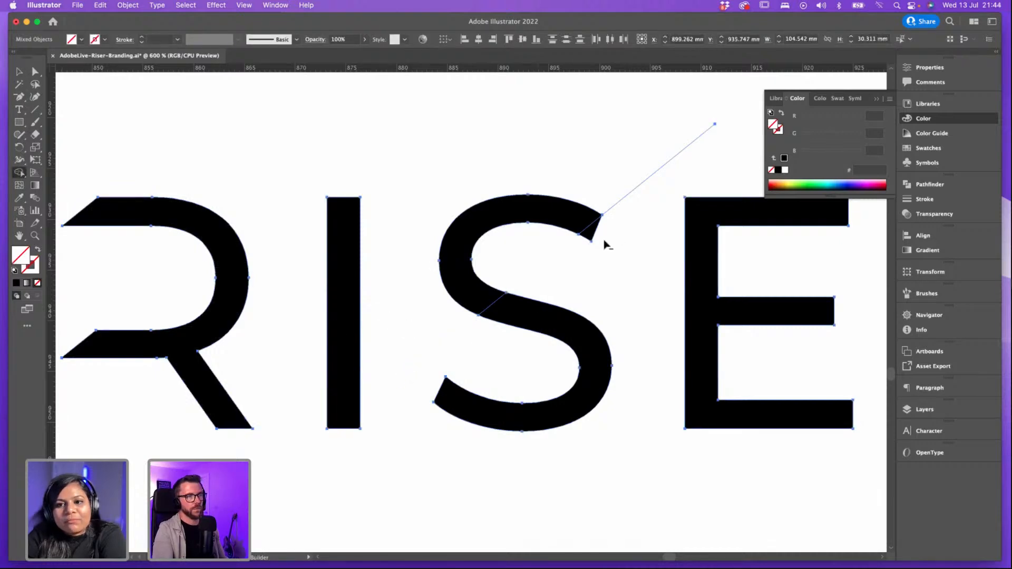
alt+click(591, 230)
alt+click(618, 202)
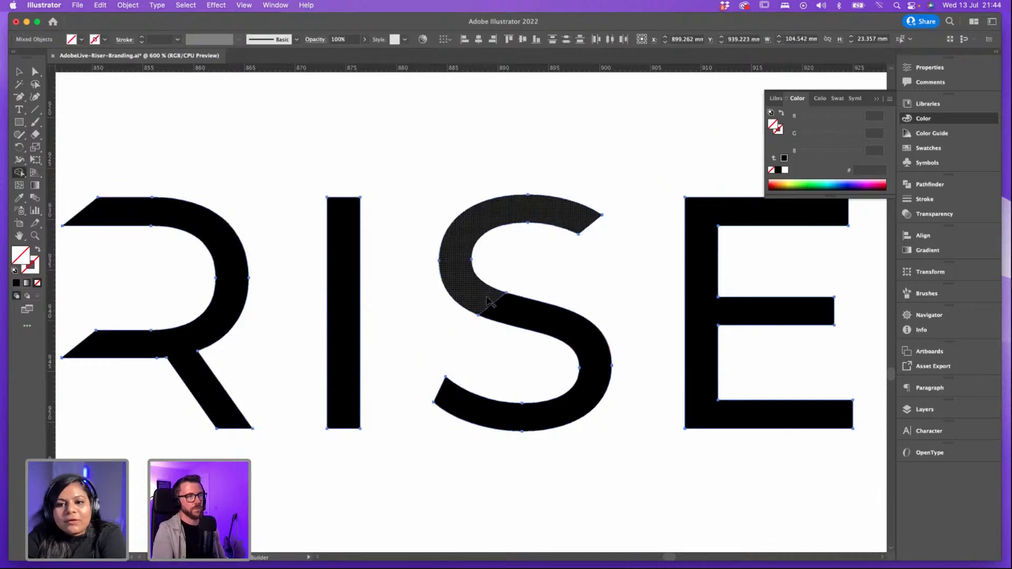
drag(487, 297, 518, 317)
key(super+z)
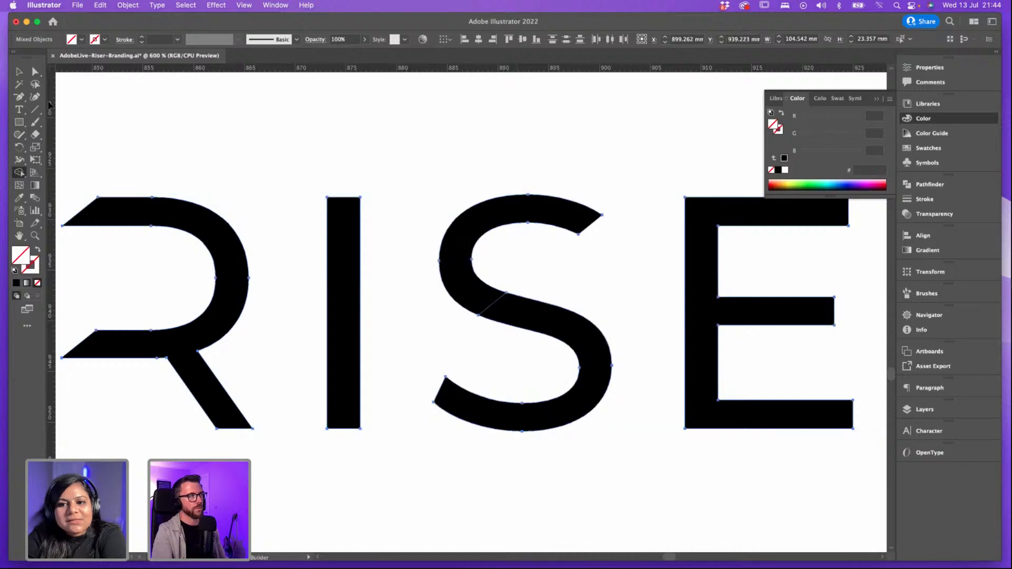
click(19, 72)
click(530, 120)
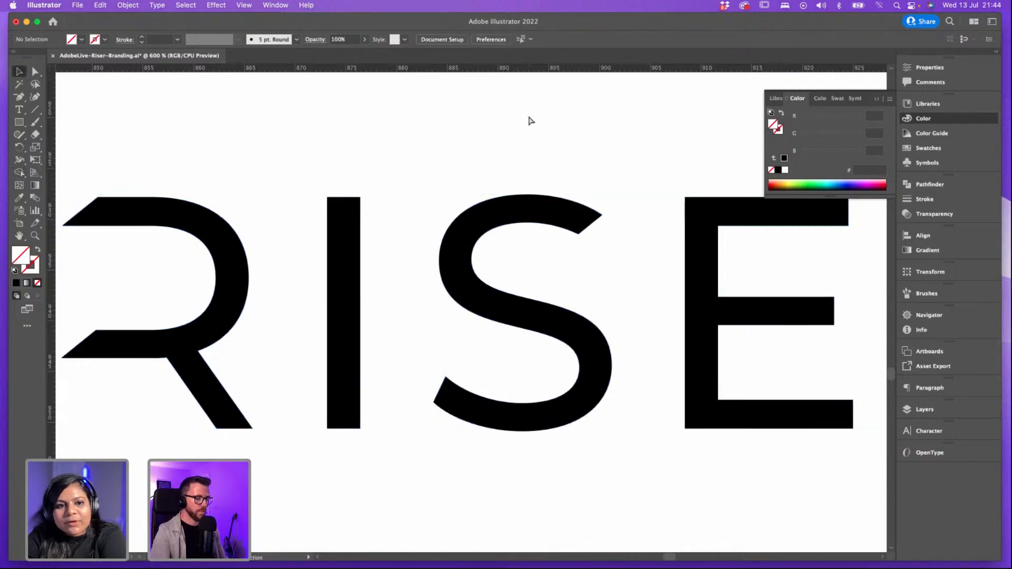
Step: Draw a new diagonal line about 46 mm wide and 37 mm high along the inner edge of the mark's long leg
key(super+minus)
key(super+minus)
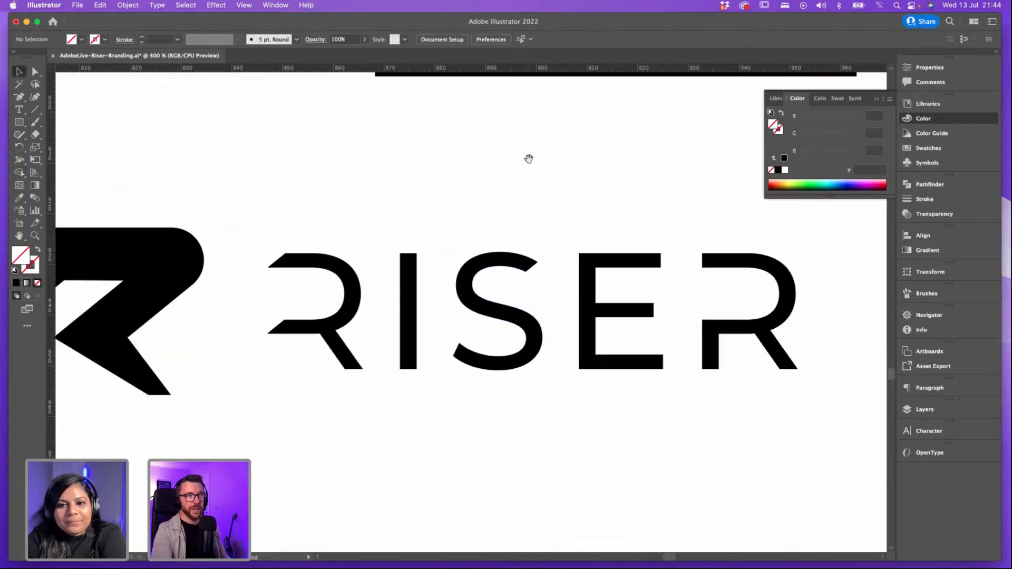
scroll(233, 122, down, 1)
key(backslash)
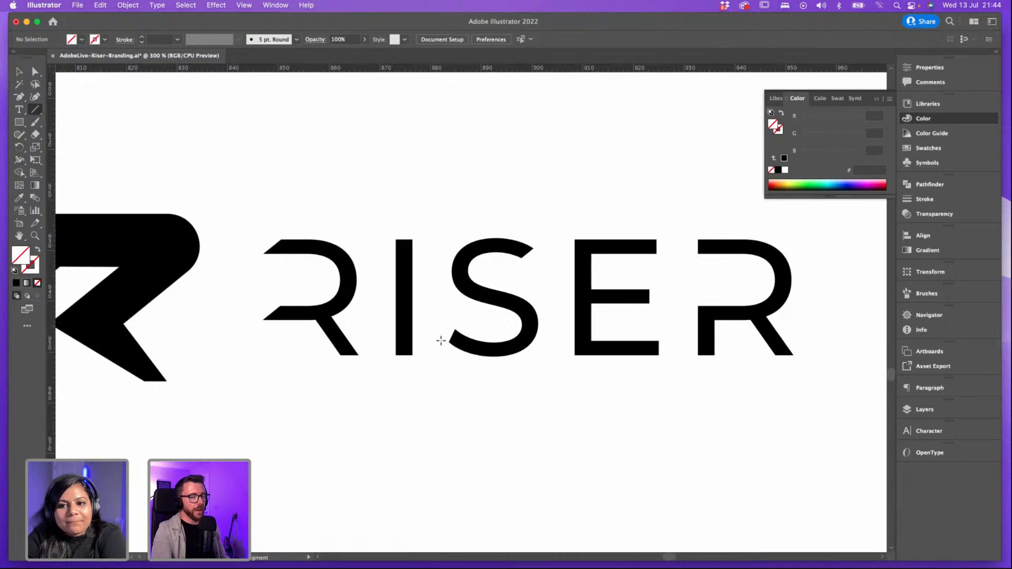
scroll(440, 345, up, 1)
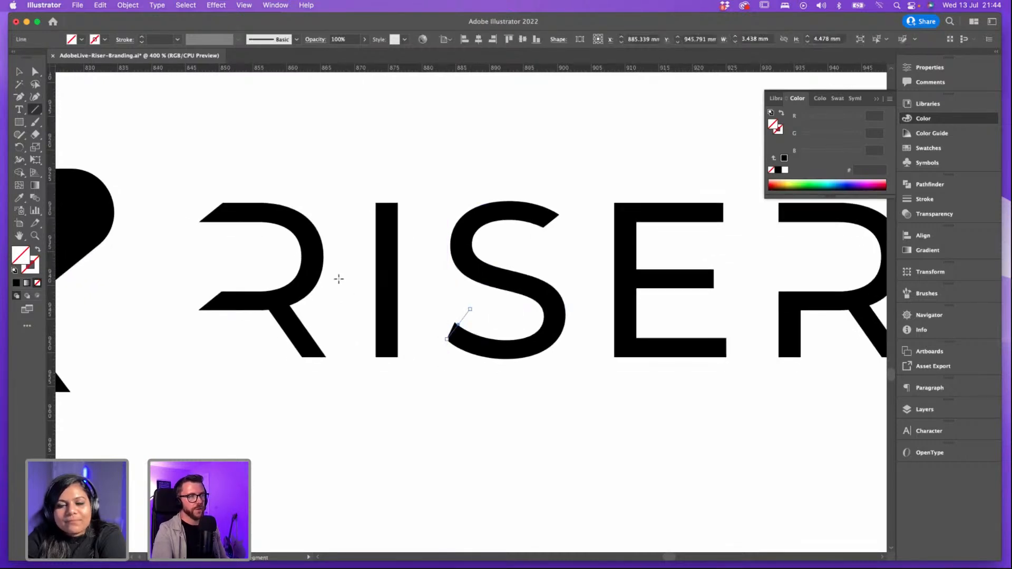
scroll(268, 268, left, 5)
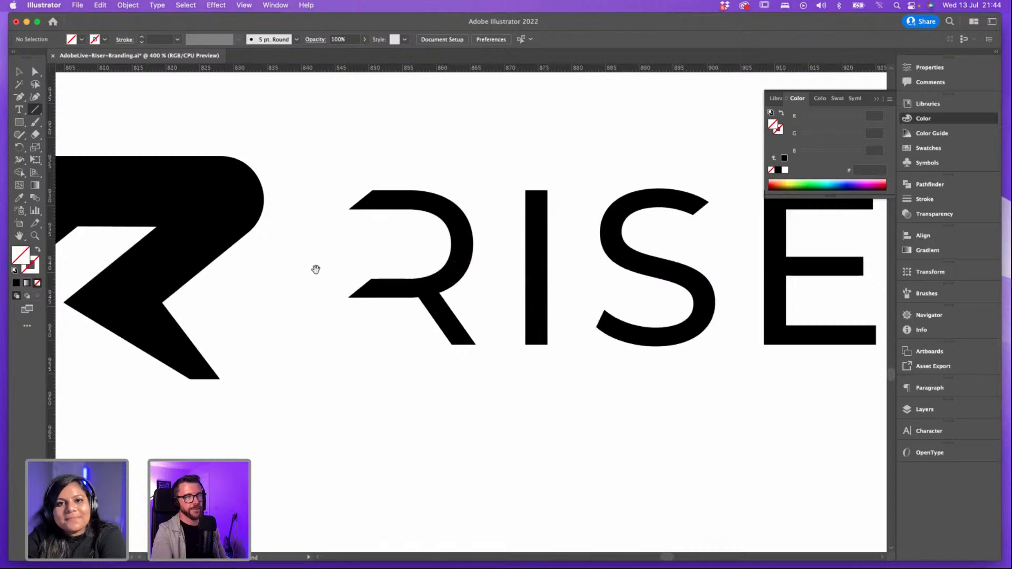
scroll(317, 269, left, 3)
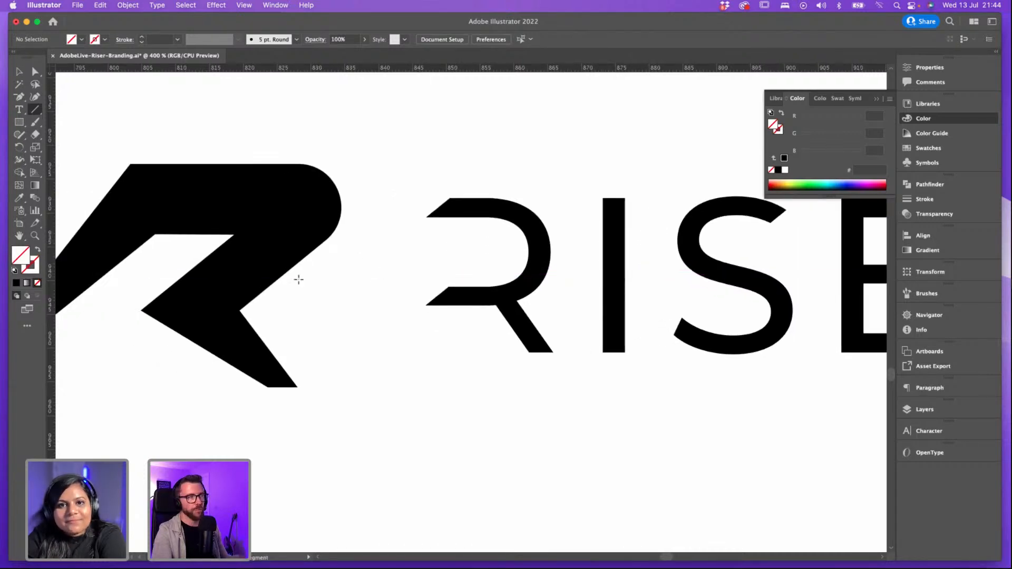
scroll(299, 303, left, 3)
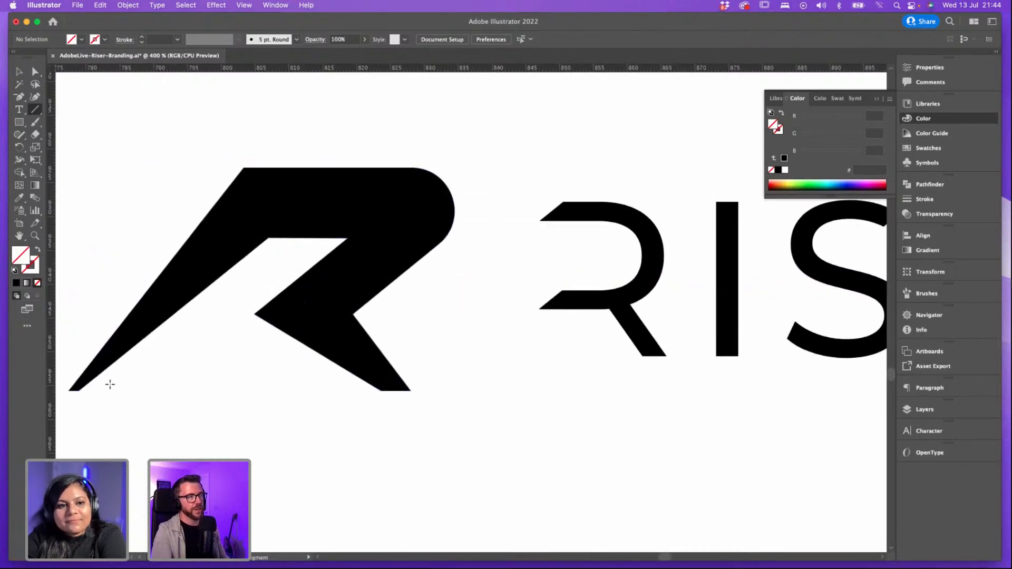
drag(78, 390, 387, 141)
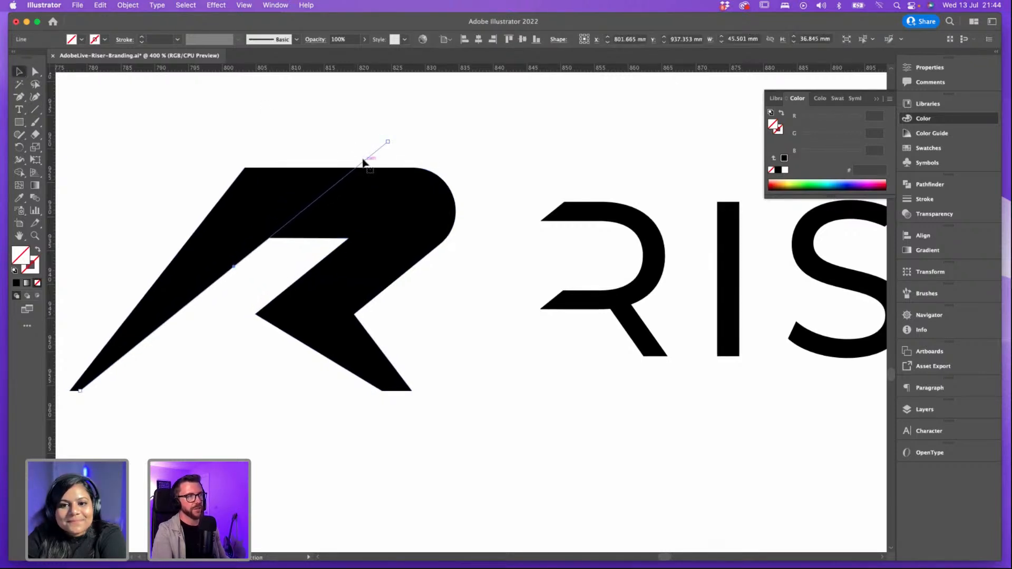
Step: Move the new diagonal line onto the wordmark so it crosses the S's lower end through its outer corner
drag(476, 199, 391, 299)
key(space)
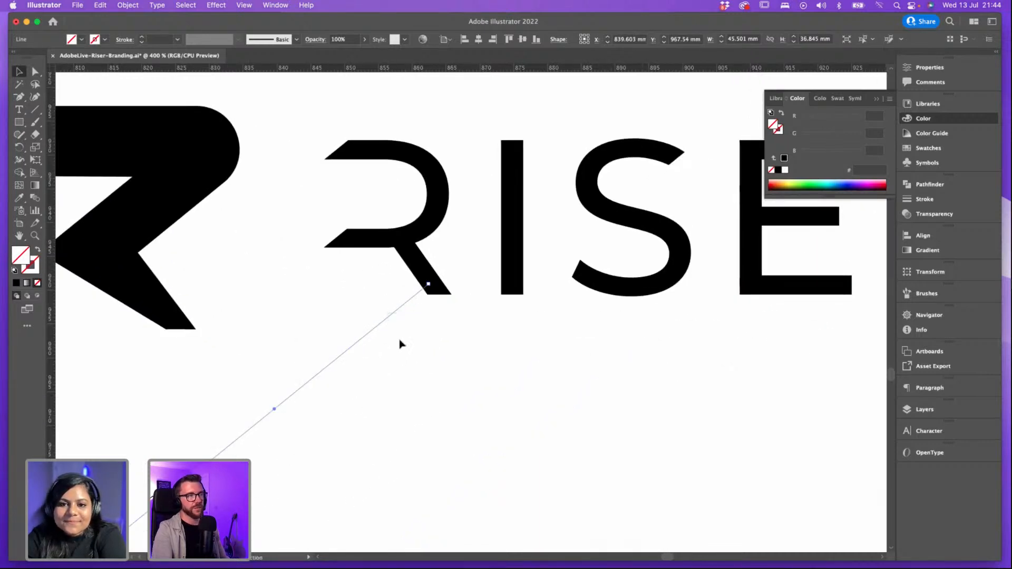
drag(368, 333, 549, 294)
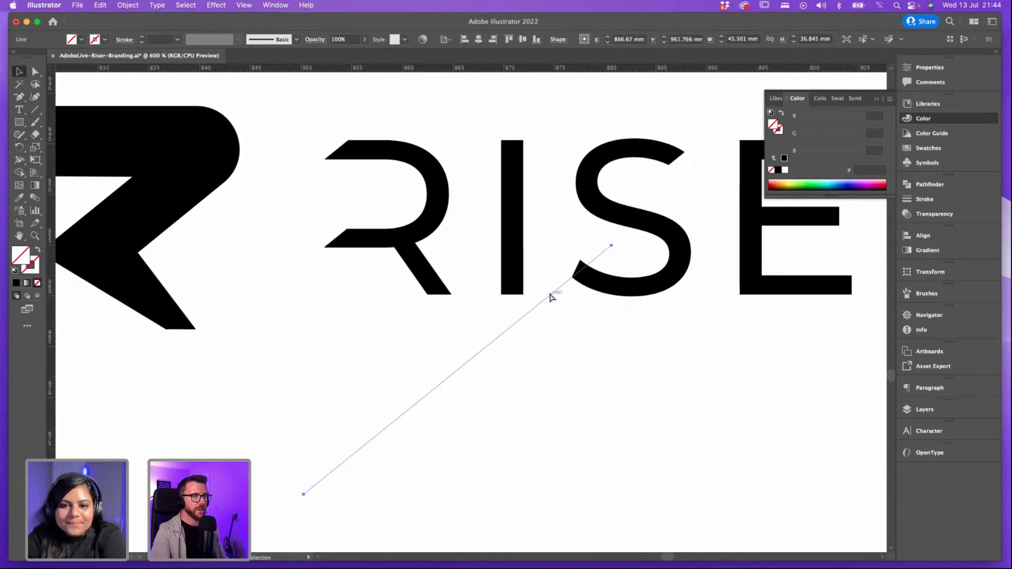
key(super+equal)
key(super+equal)
scroll(606, 230, up, 5)
scroll(606, 231, right, 5)
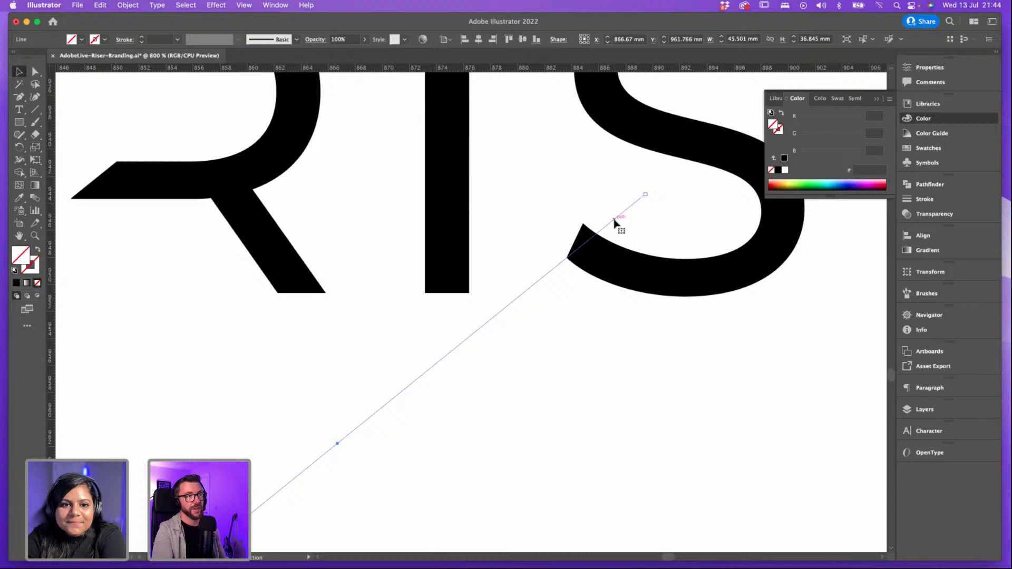
Step: Trim the S's lower end along the diagonal with the Shape Builder, remove the remaining line, and deselect the wordmark
shift+click(606, 256)
key(super+minus)
scroll(607, 255, up, 3)
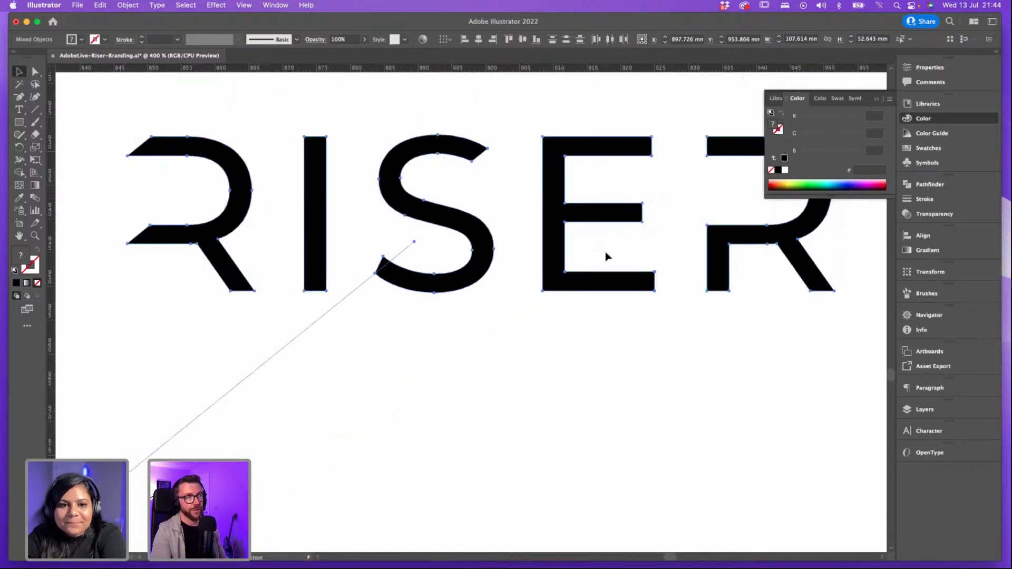
drag(537, 212, 539, 216)
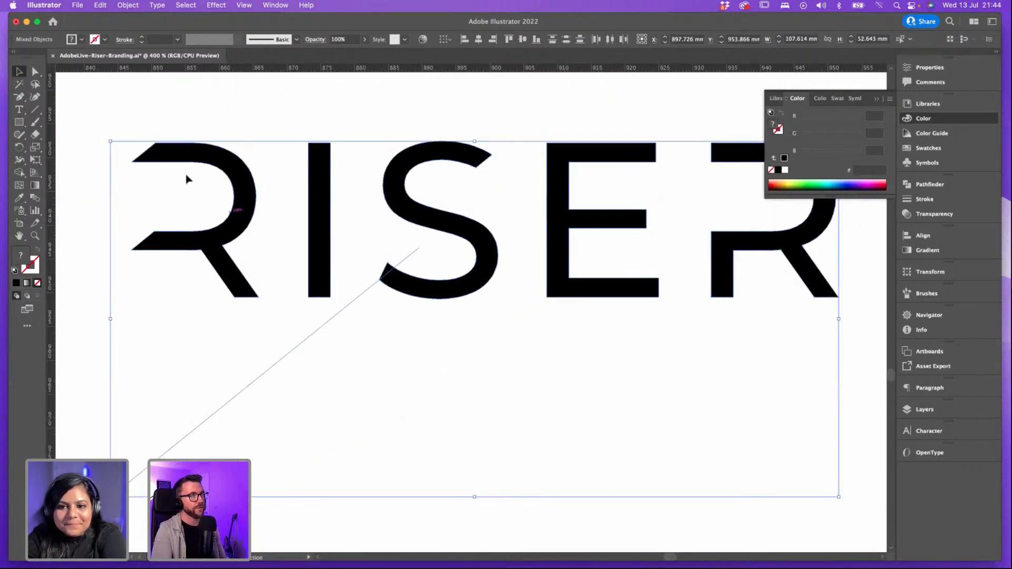
click(19, 172)
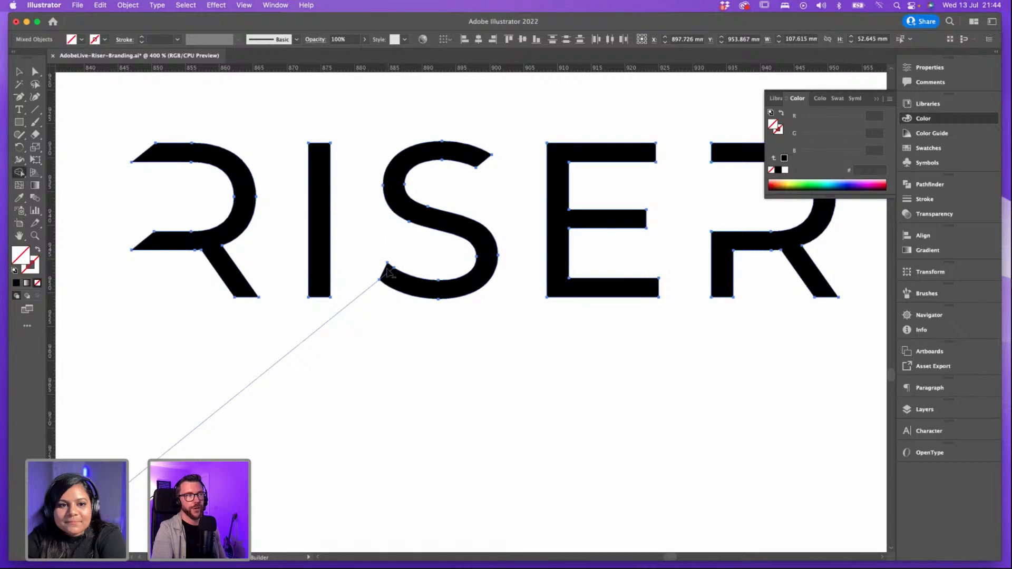
drag(387, 271, 372, 295)
key(v)
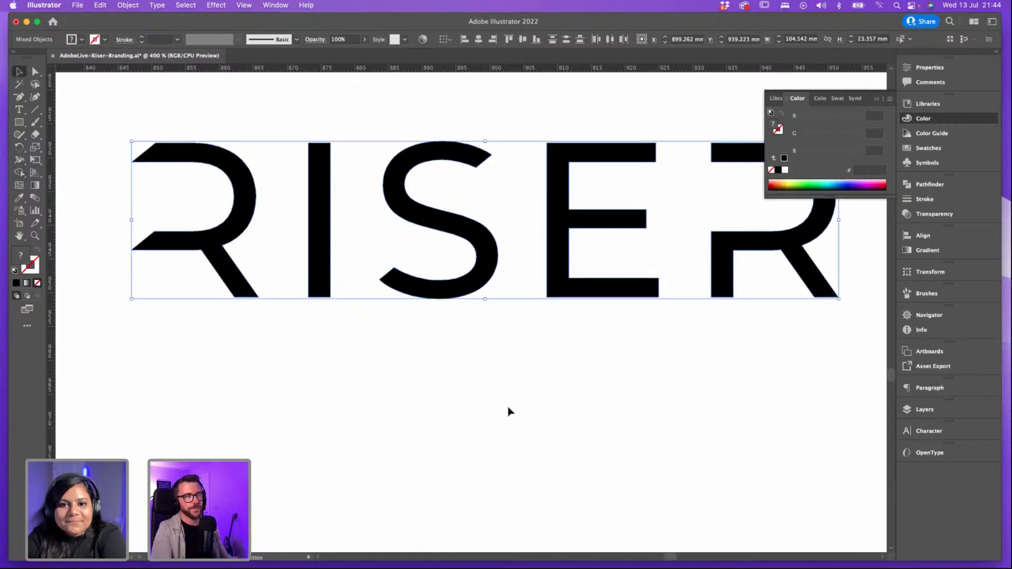
click(510, 414)
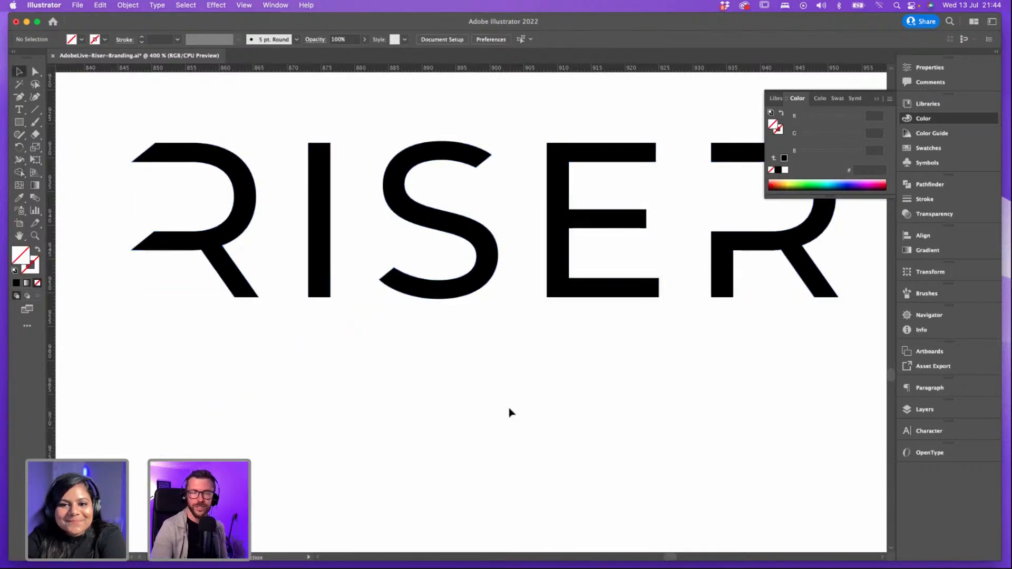
key(super+minus)
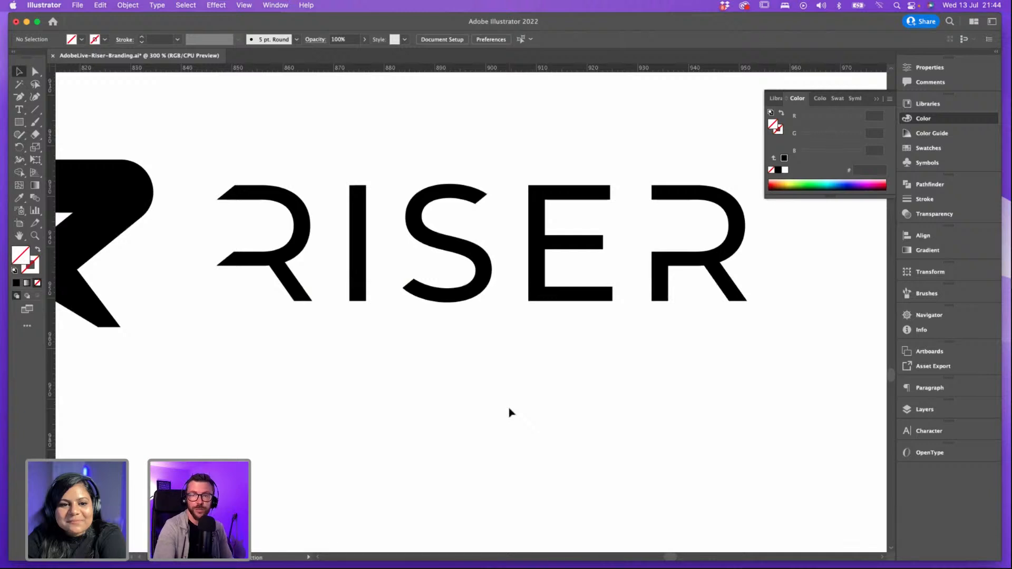
scroll(503, 362, up, 1)
scroll(503, 362, right, 1)
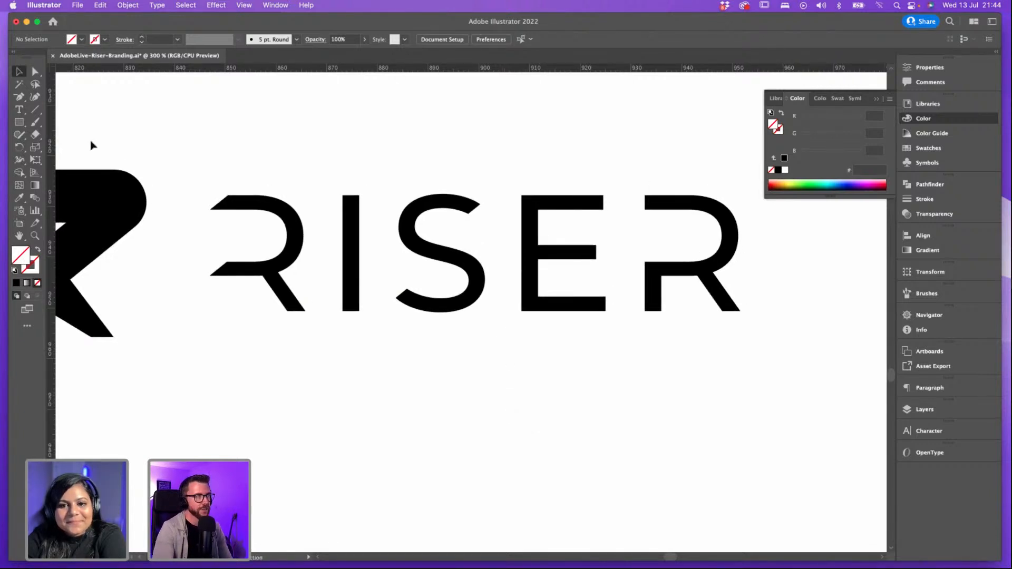
Step: Draw a diagonal line about 29 mm wide and 24 mm high and place it across the E's upper arm through its outer corner
click(36, 109)
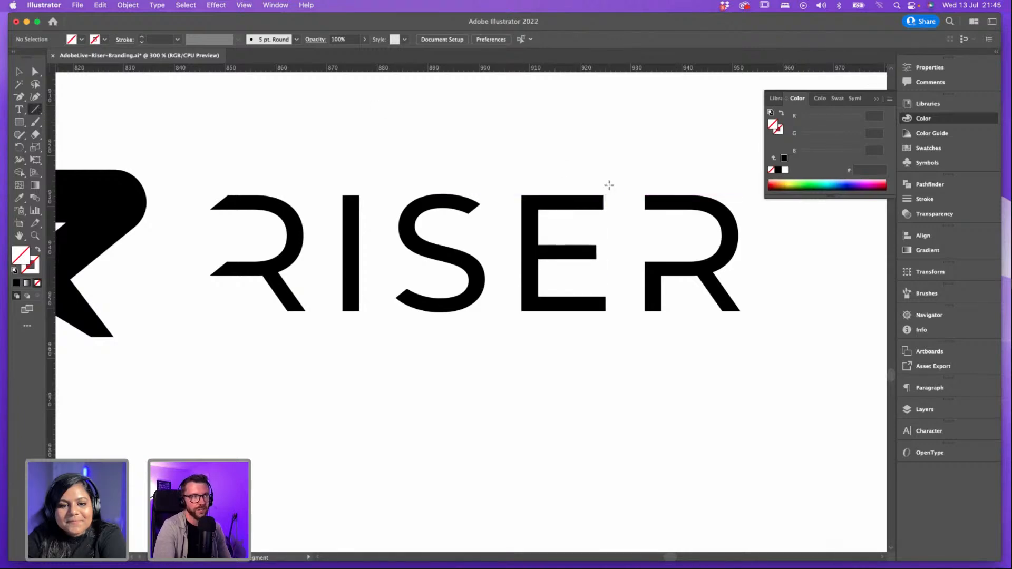
drag(212, 208, 617, 189)
key(v)
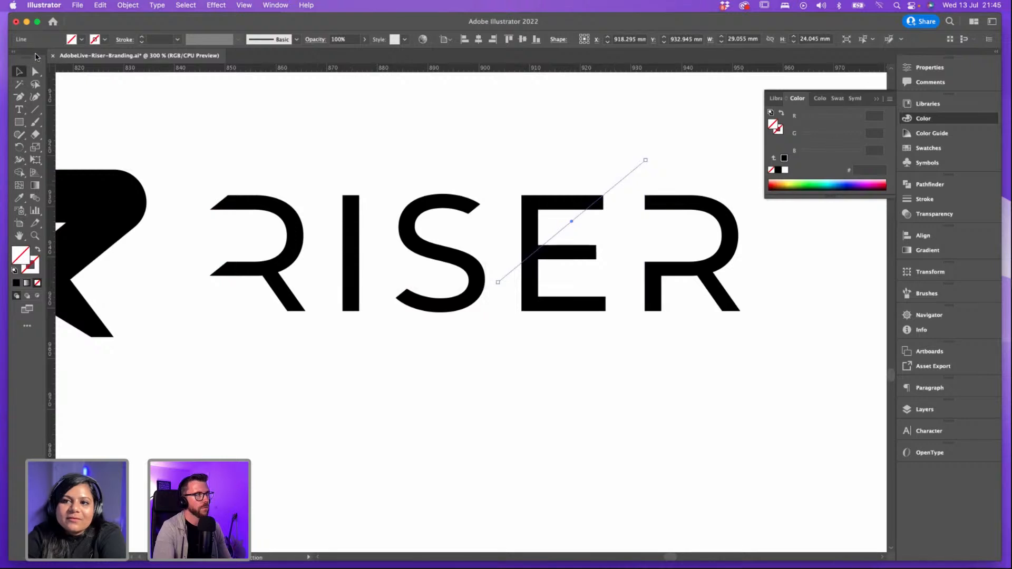
key(a)
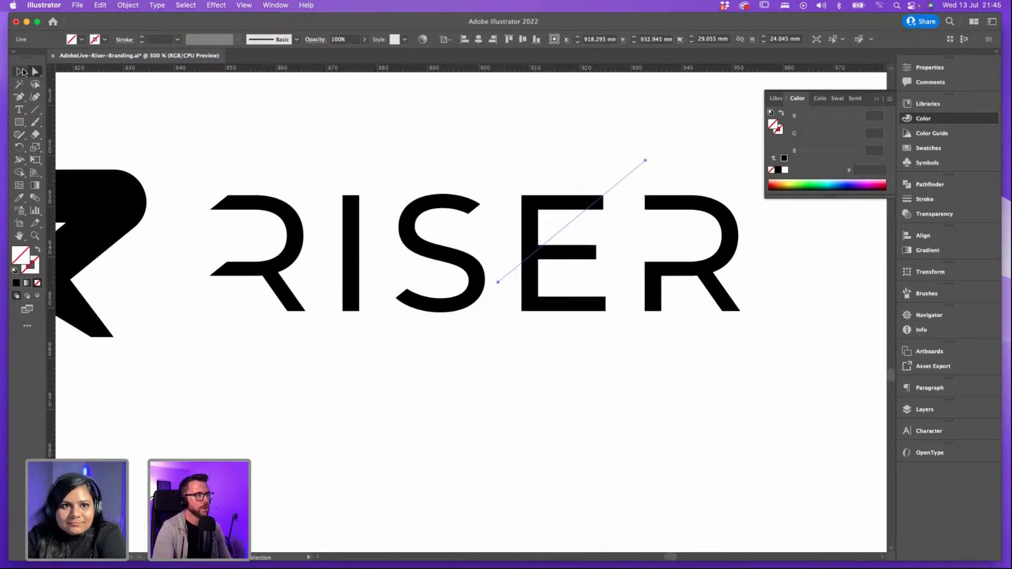
click(21, 71)
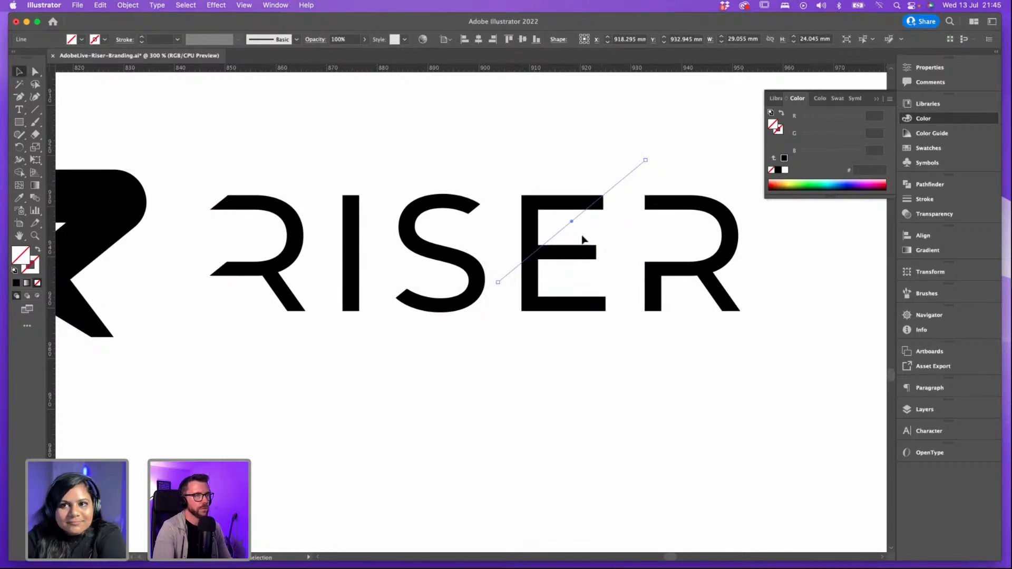
Step: Trim the E's upper arm along the diagonal with the Shape Builder, remove the leftover line, and deselect the wordmark
key(super+a)
click(19, 173)
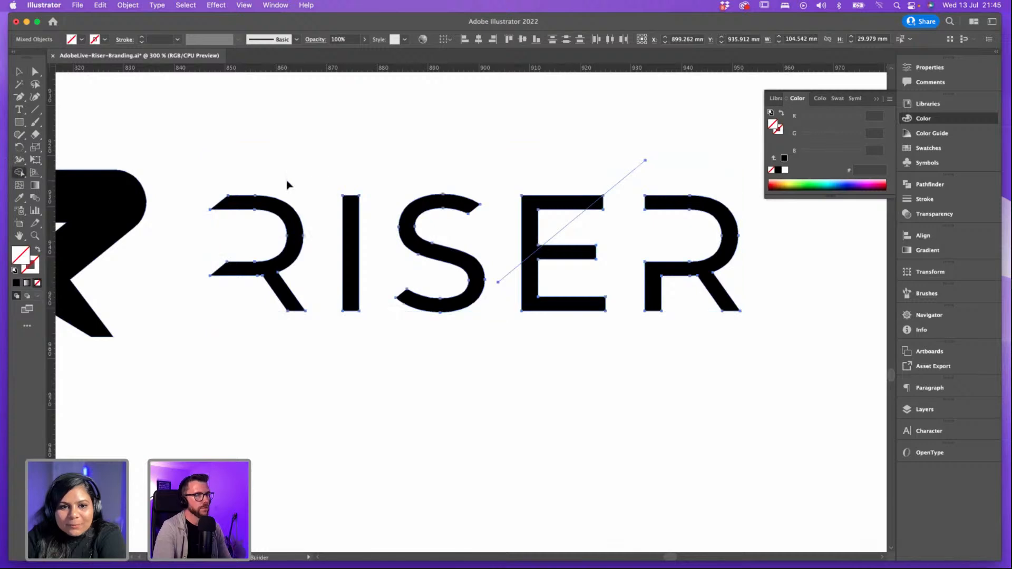
drag(614, 204, 601, 212)
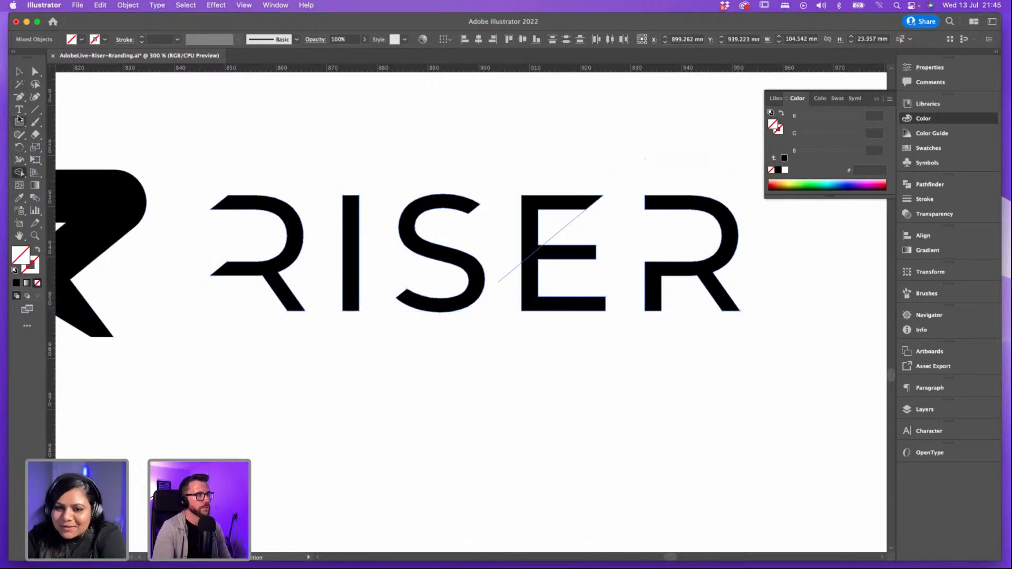
drag(497, 255, 515, 283)
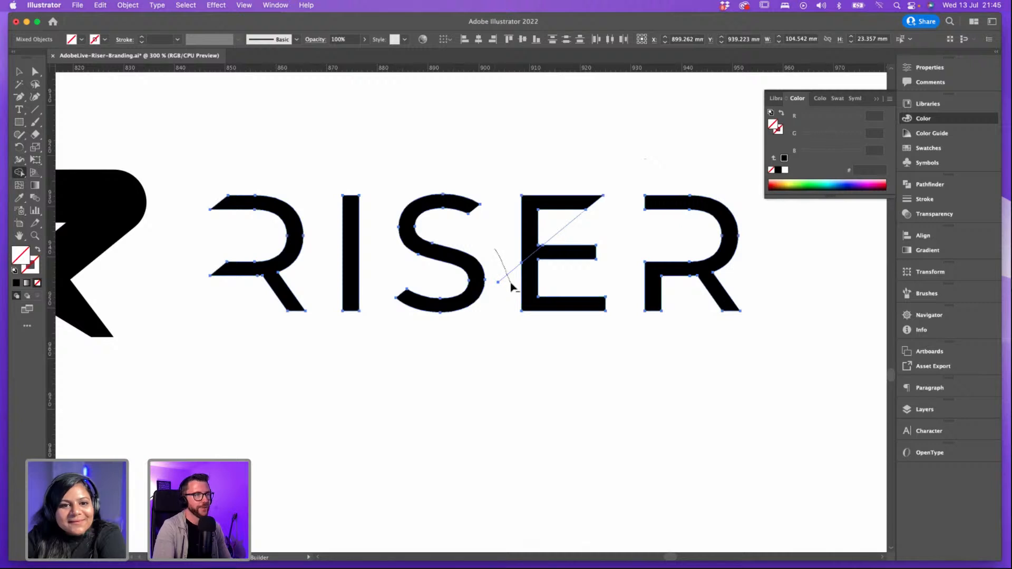
click(19, 72)
click(540, 368)
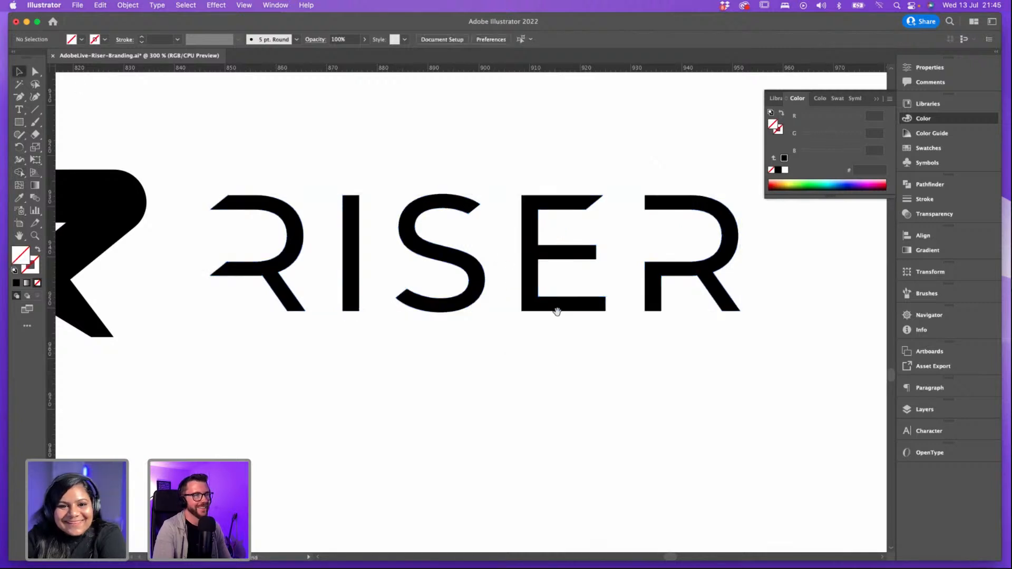
Step: Draw a diagonal line about 16 mm wide and 14 mm high along the upper arm's cut and move it across the E's middle arm
scroll(544, 228, right, 1)
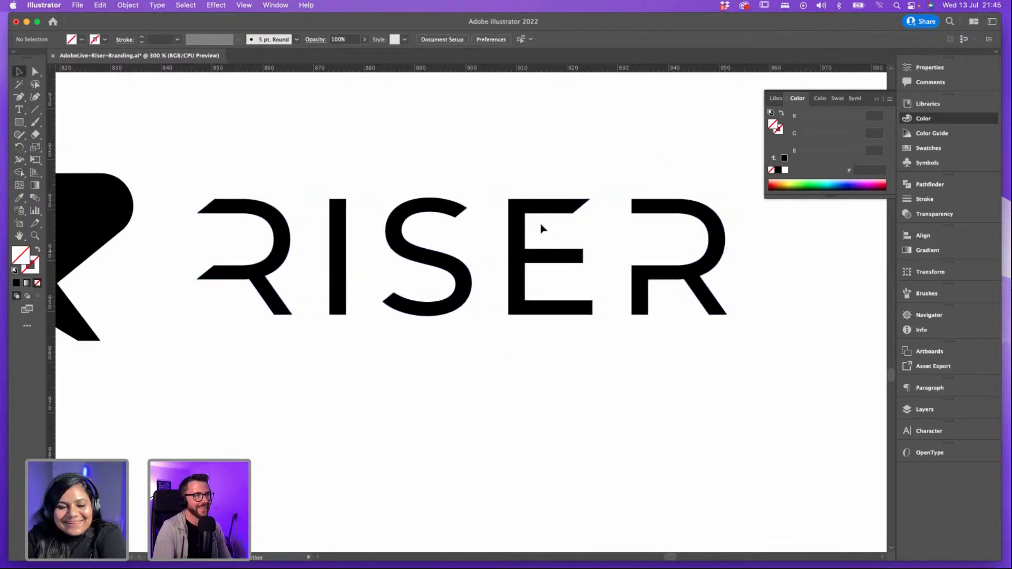
click(35, 109)
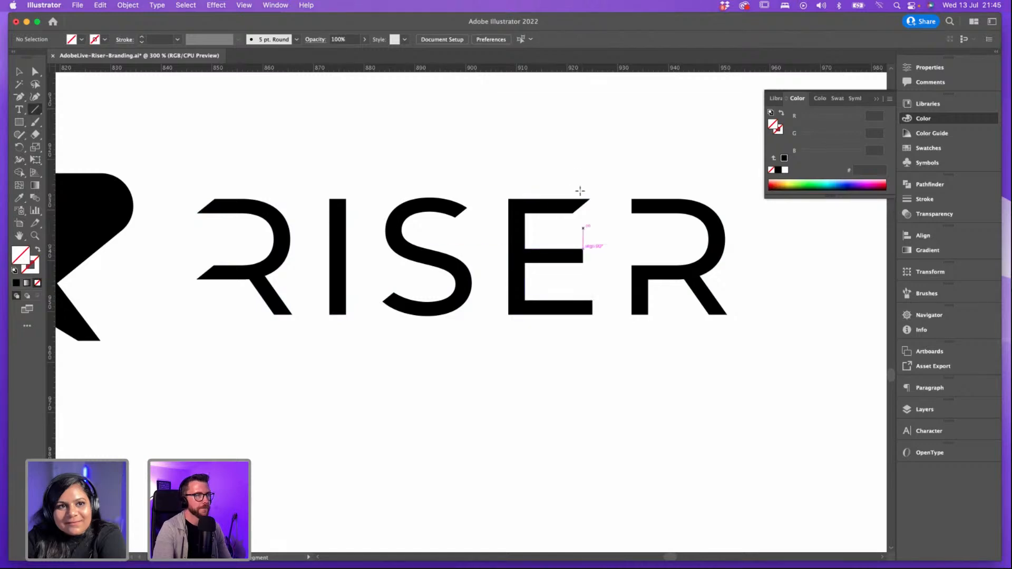
drag(574, 213, 614, 178)
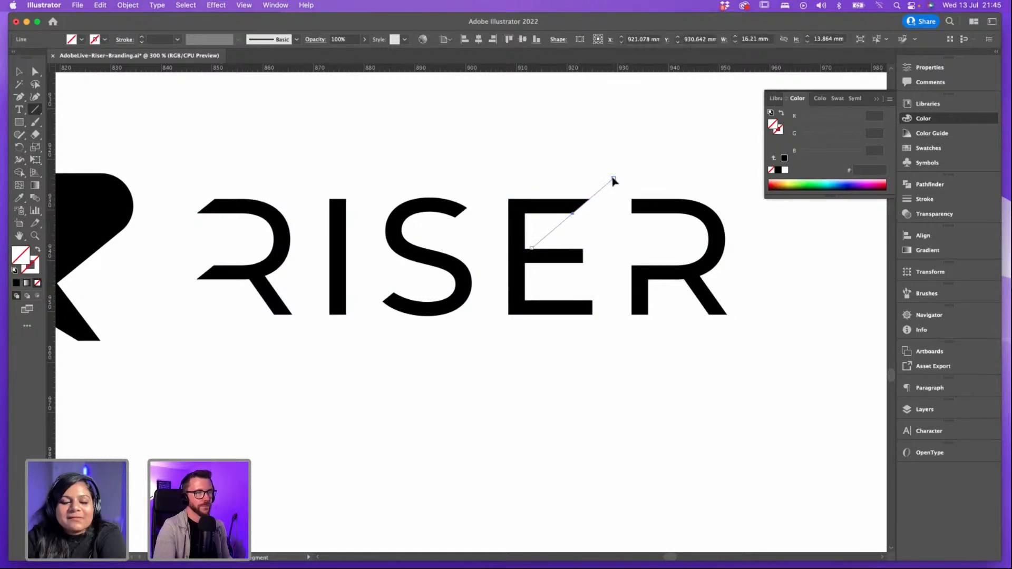
key(v)
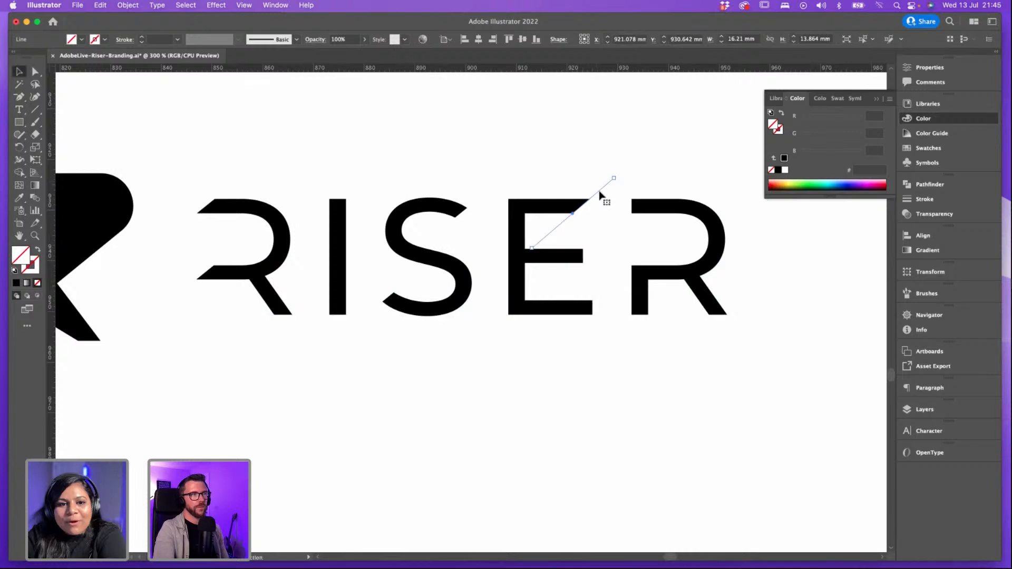
drag(599, 203, 595, 243)
Step: Trim the E's middle arm along the diagonal with the Shape Builder, remove the remaining line, and deselect the wordmark
key(super+a)
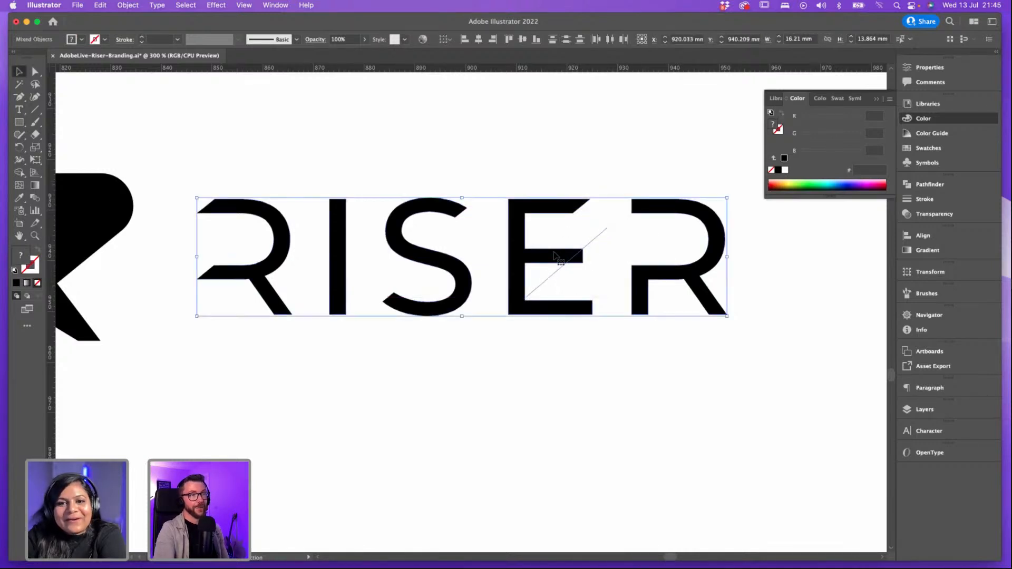
click(19, 173)
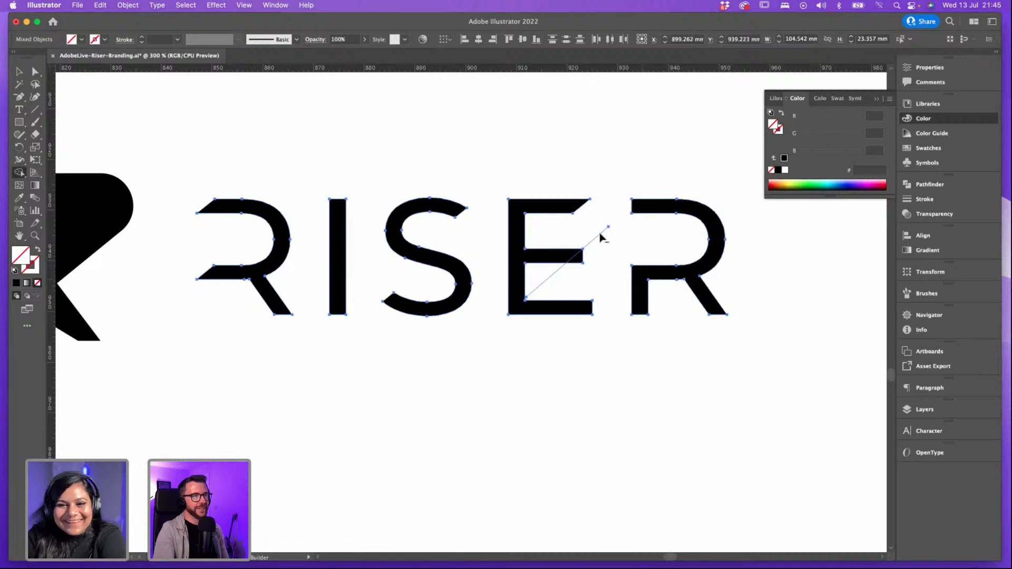
alt+click(578, 258)
alt+click(546, 280)
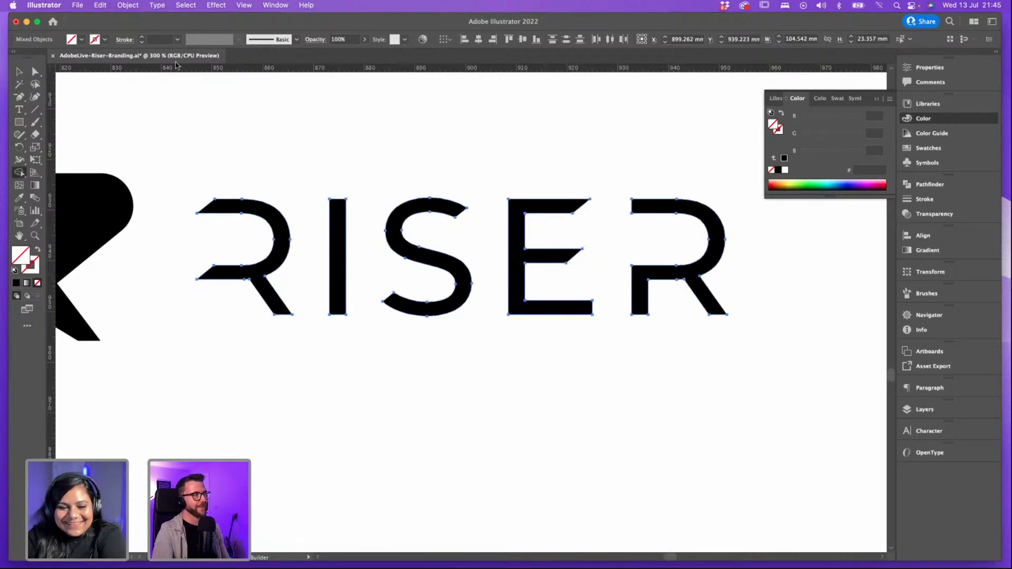
click(19, 71)
click(551, 147)
Step: Draw another diagonal line about 16 mm wide and 13 mm high and place it across the E's lower arm through its upper outer corner
scroll(92, 176, down, 1)
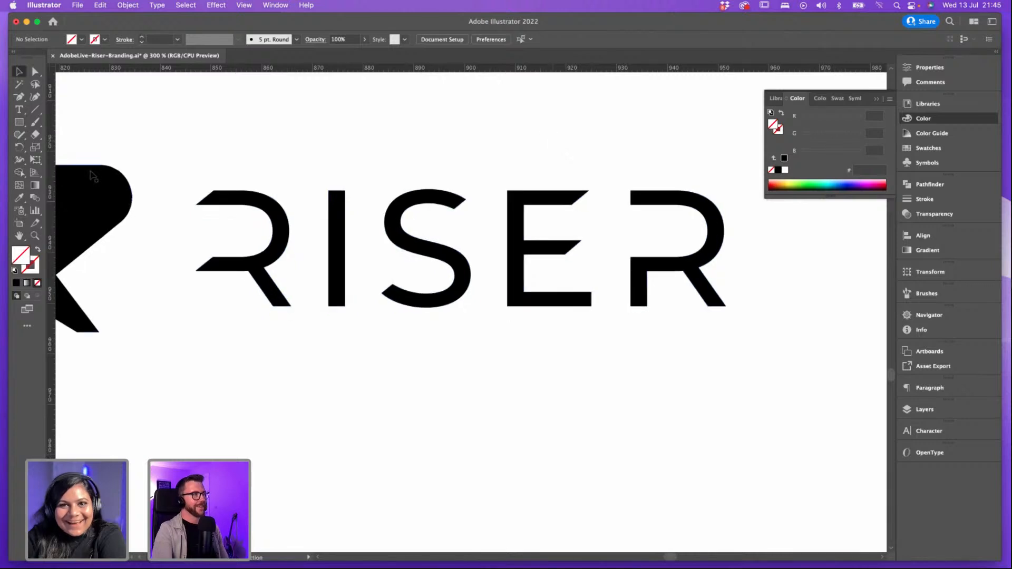
click(35, 109)
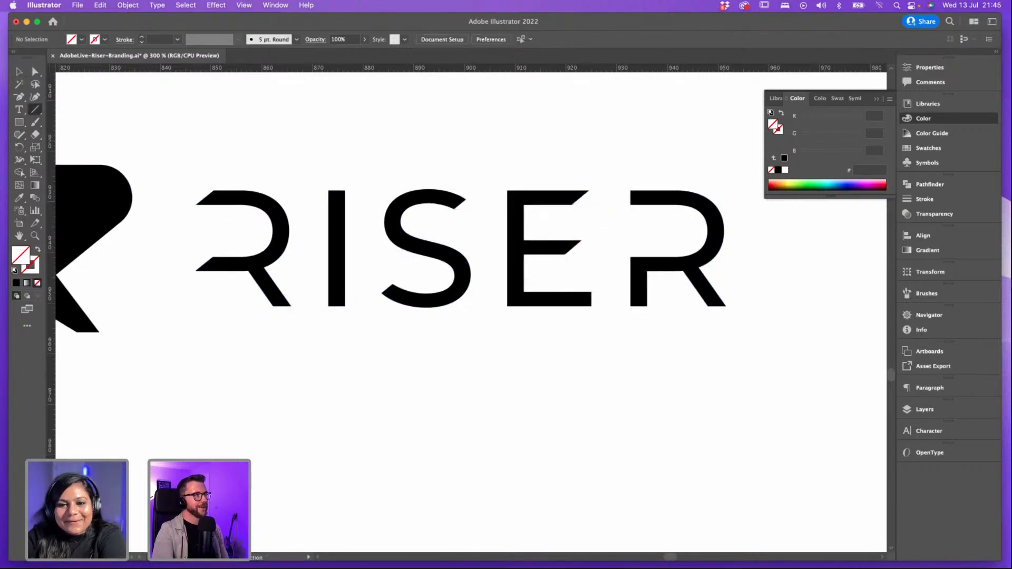
key(v)
drag(565, 218, 592, 299)
scroll(592, 289, up, 3)
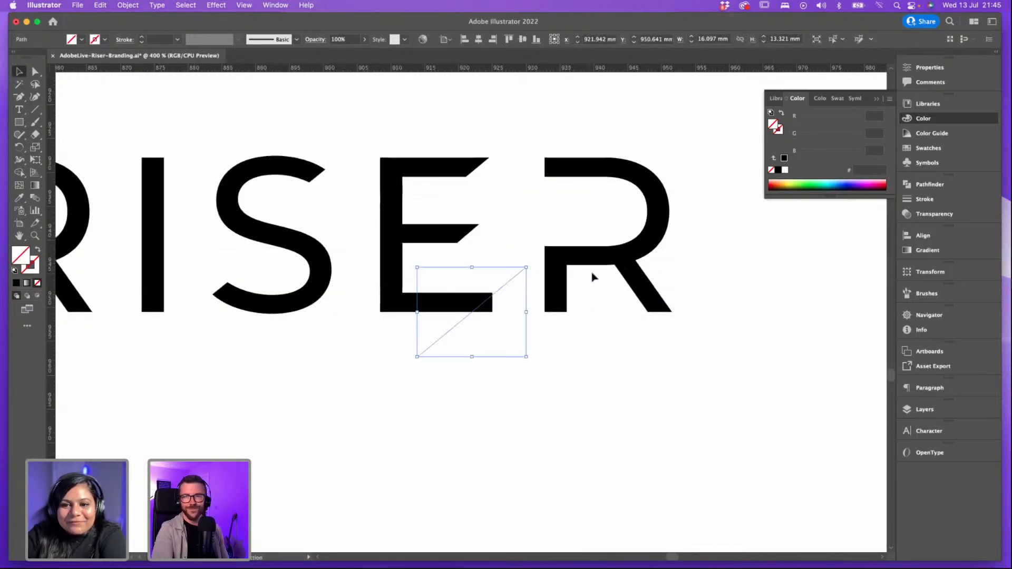
drag(592, 265, 590, 259)
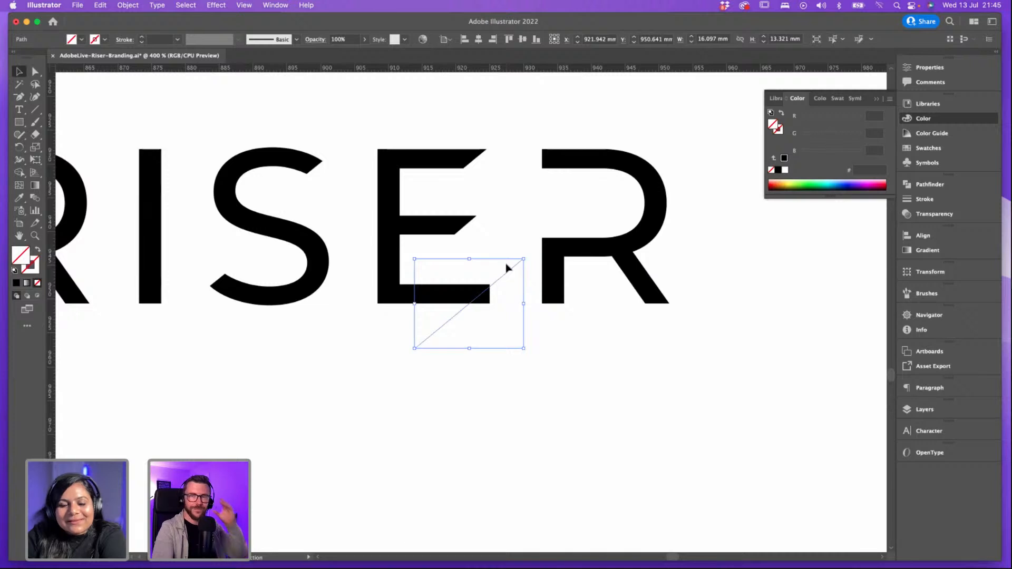
drag(505, 274, 505, 275)
Step: Trim the E's lower arm along the diagonal with the Shape Builder, clear the line outside it, and deselect the wordmark
key(super+a)
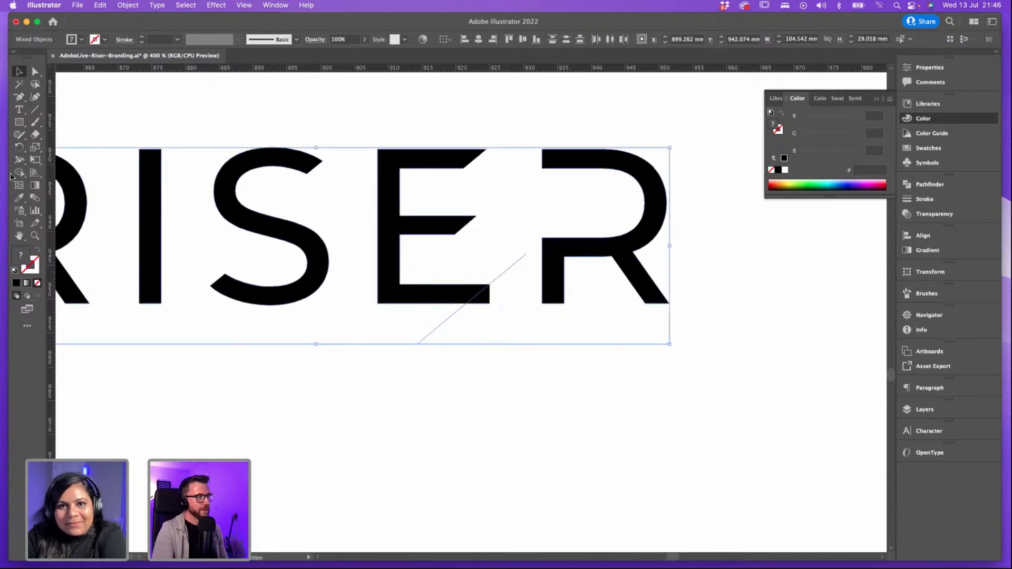
click(17, 174)
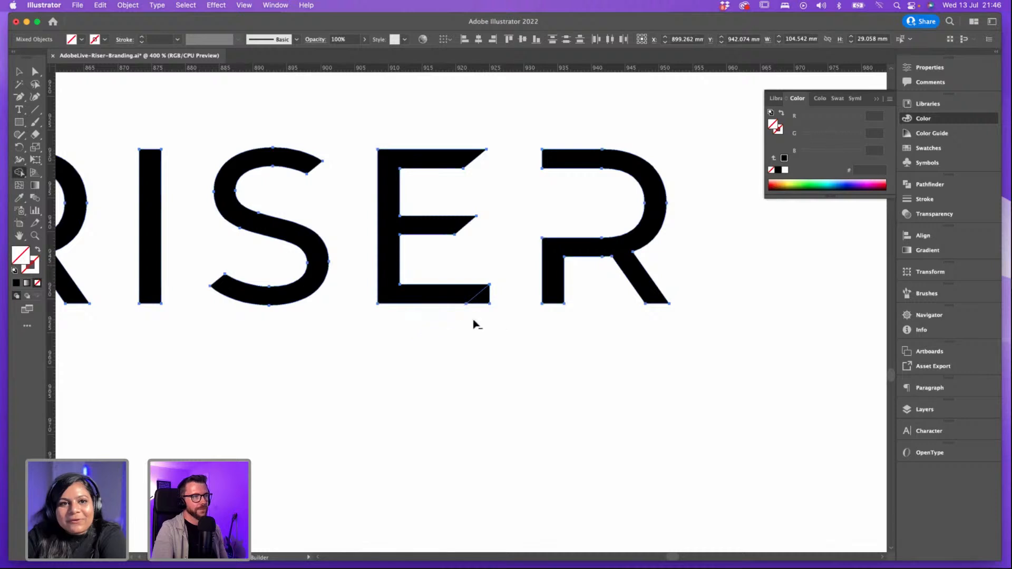
alt+click(481, 299)
key(v)
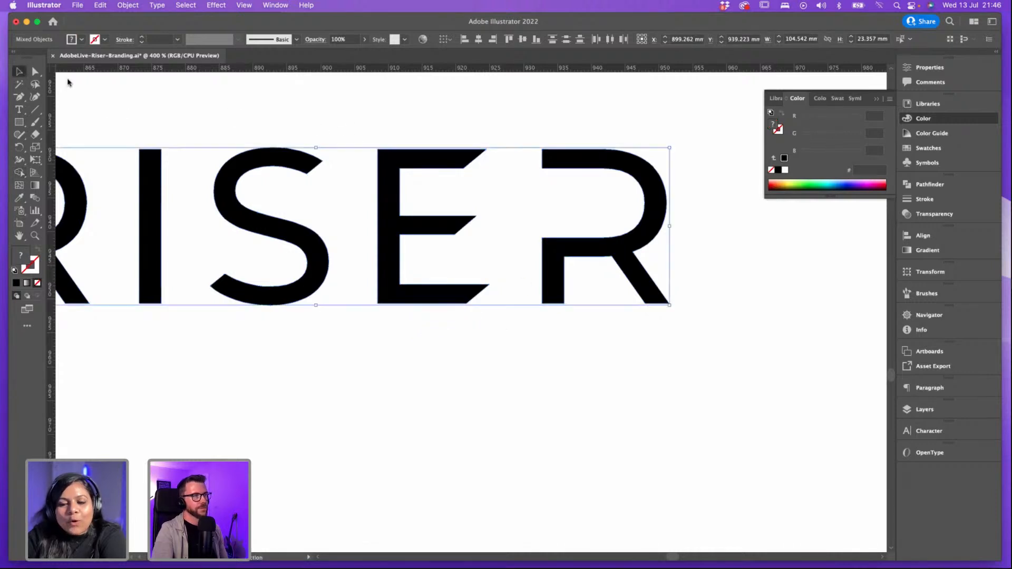
click(324, 106)
Step: Ungroup the customised RISER wordmark into separate letters and deselect them
key(super+minus)
key(super+minus)
key(super+minus)
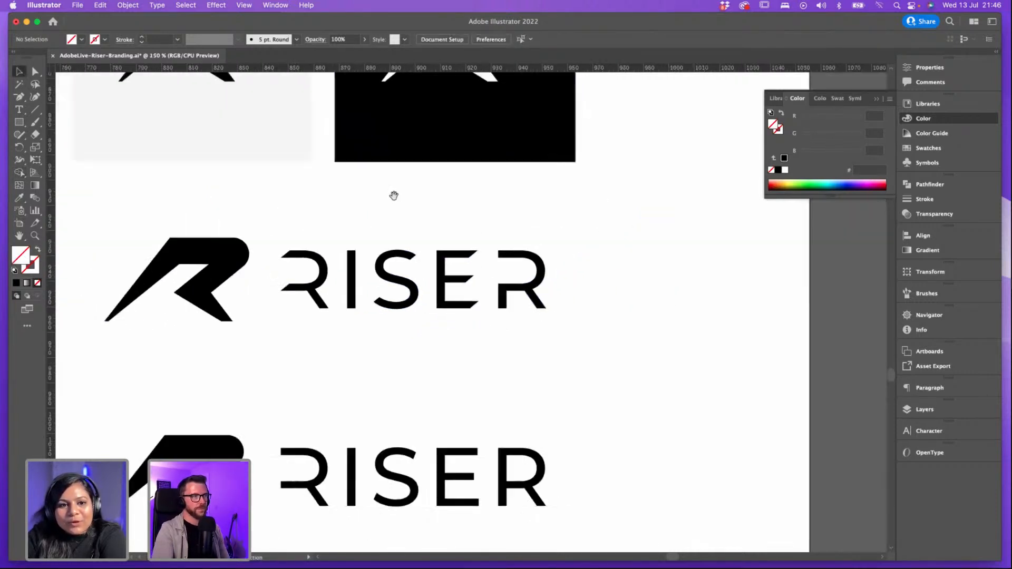
drag(394, 197, 433, 195)
scroll(431, 201, down, 1)
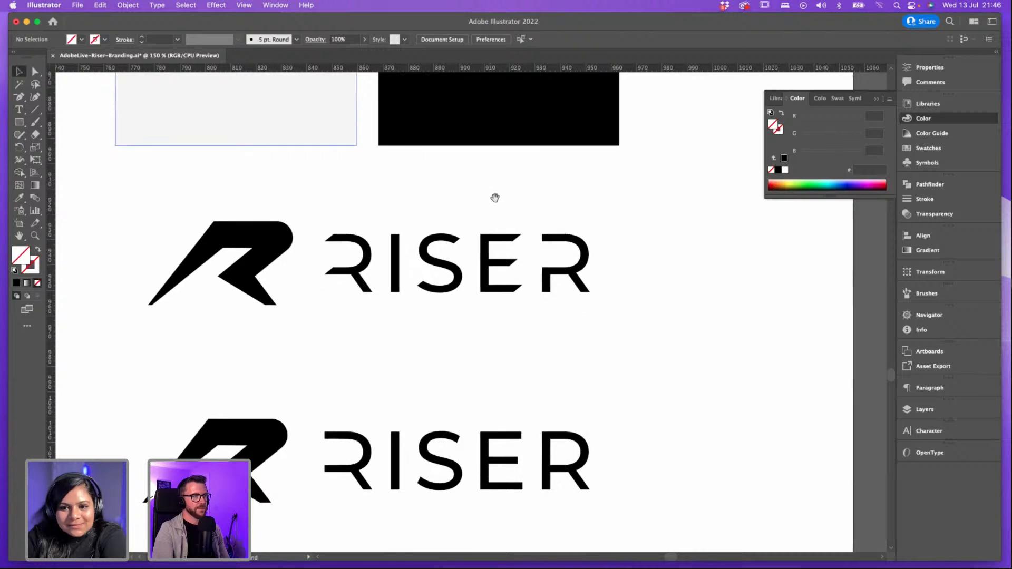
key(super+equal)
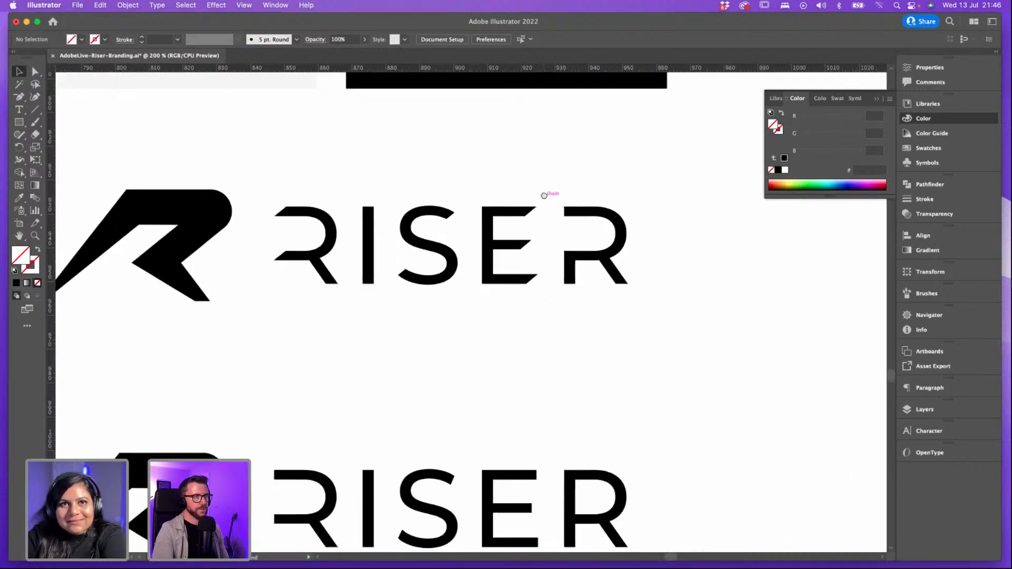
click(303, 211)
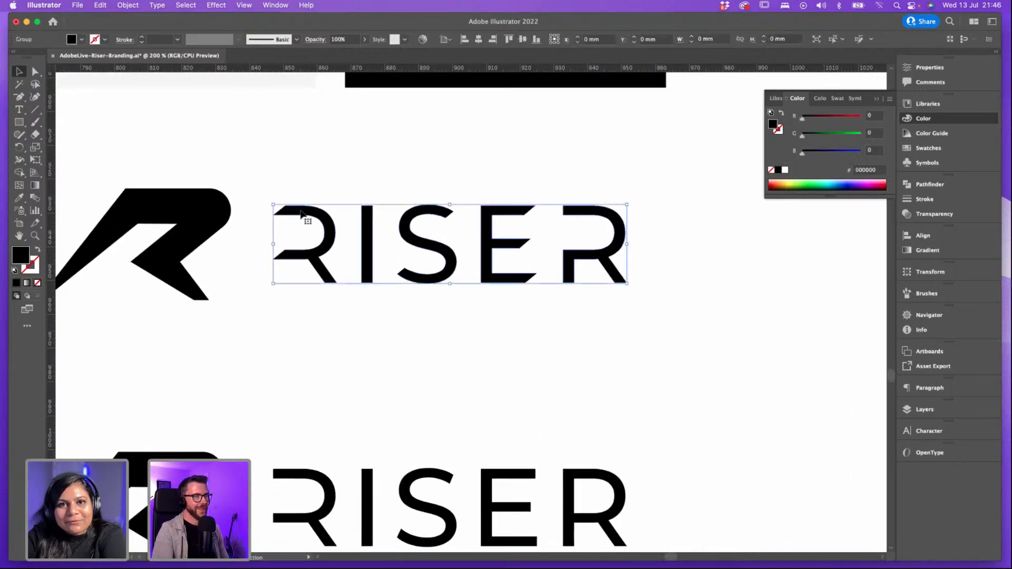
click(315, 208)
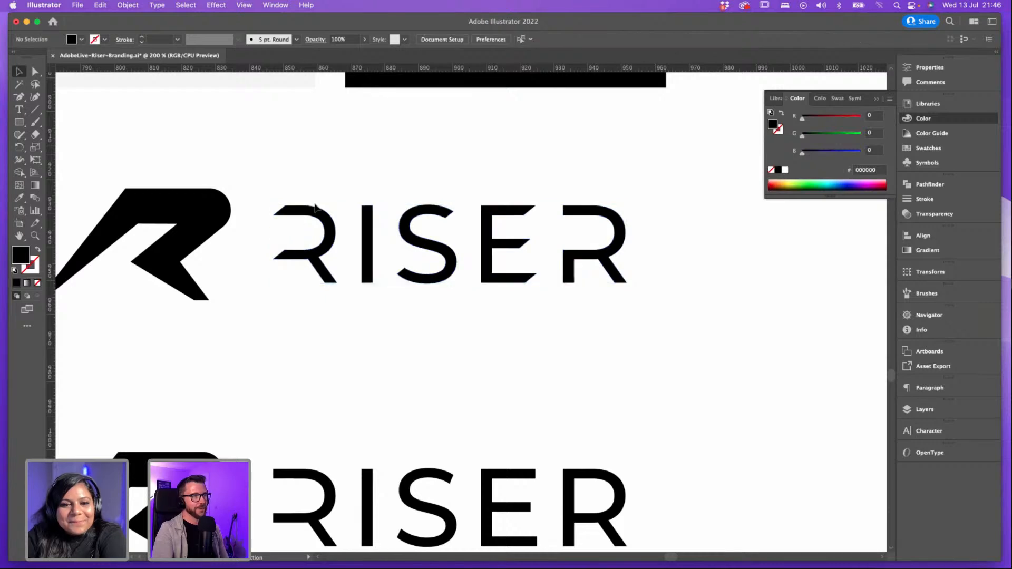
click(339, 213)
click(128, 5)
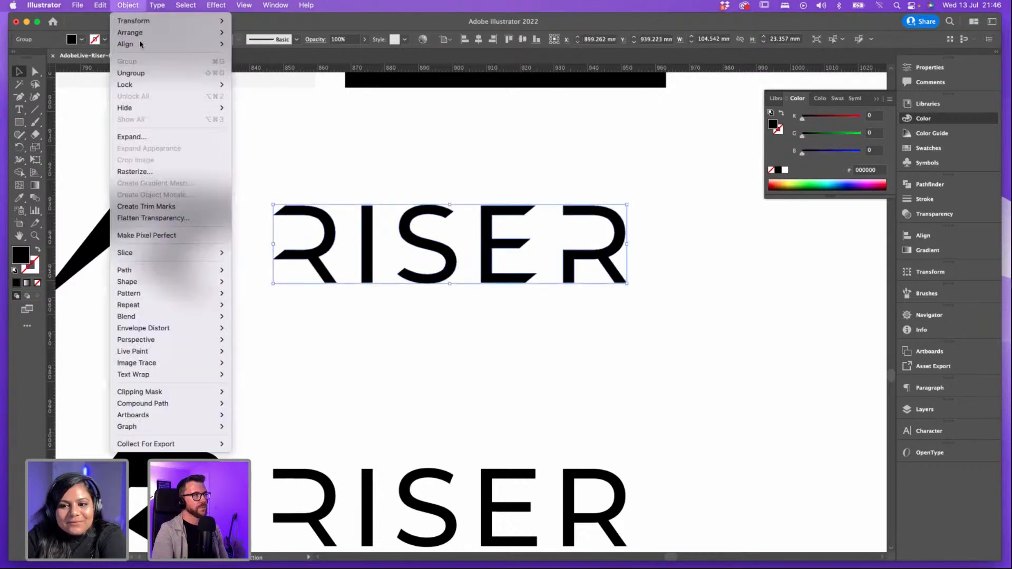
click(180, 74)
click(387, 239)
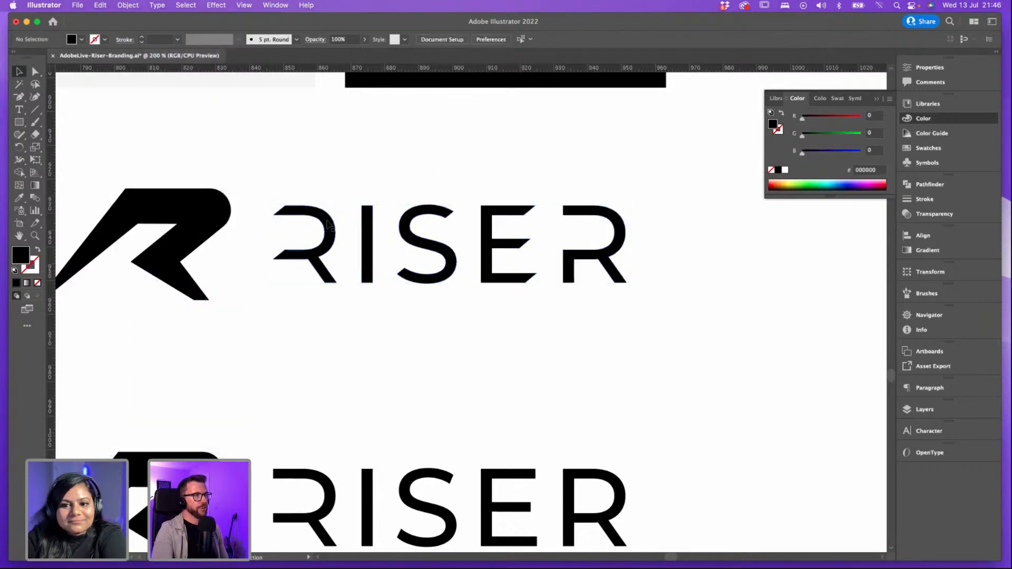
Step: Replace the wordmark's last R with a copy of the customised first R, deleting the original letter
click(327, 223)
click(595, 212)
click(313, 214)
drag(313, 214, 605, 221)
click(570, 201)
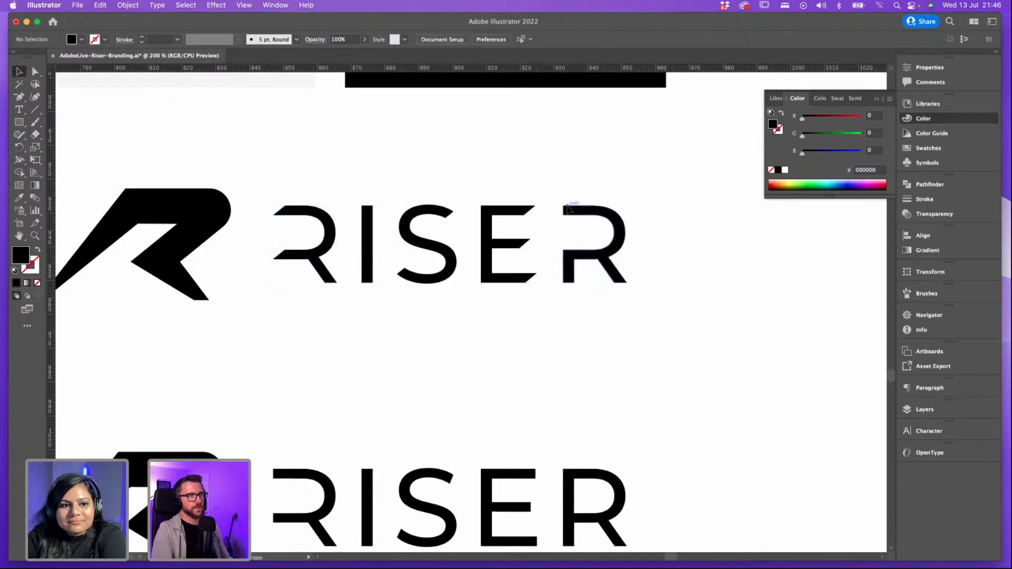
click(568, 207)
key(Delete)
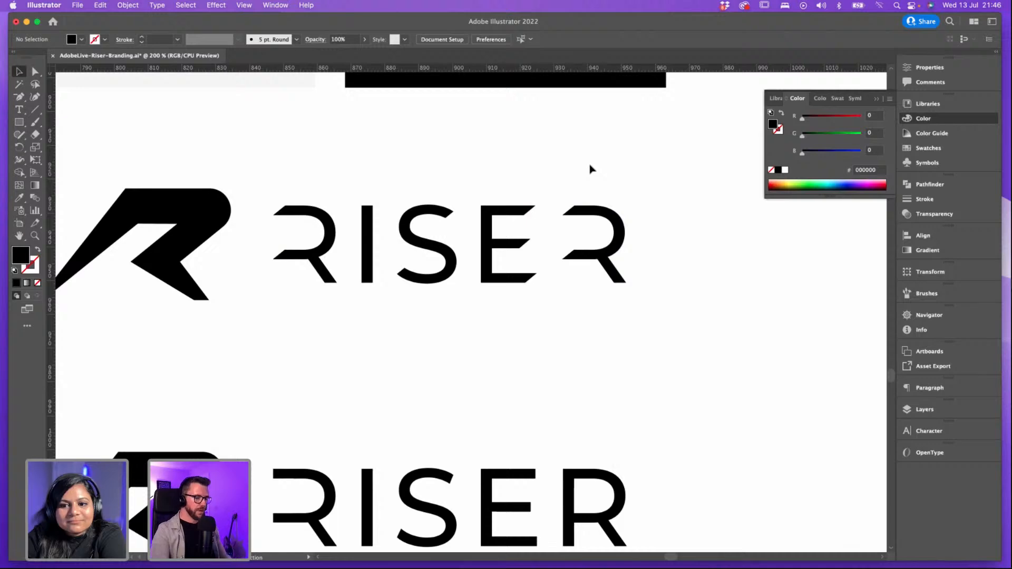
Step: Move the older mark and RISER wordmark from beneath the customised version to the empty area below the thin RISER wordmark
key(super+minus)
key(super+minus)
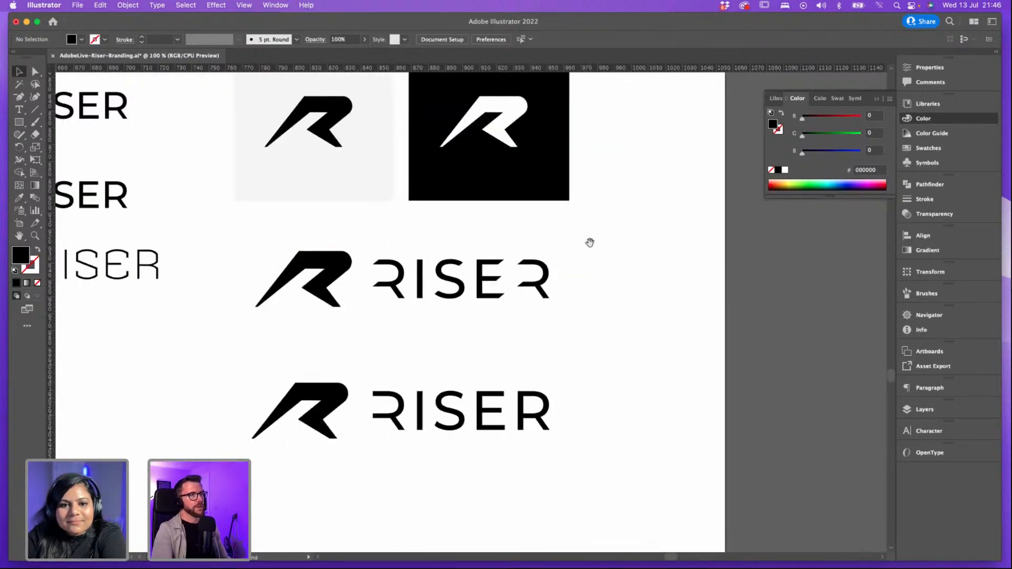
scroll(590, 243, down, 2)
click(317, 344)
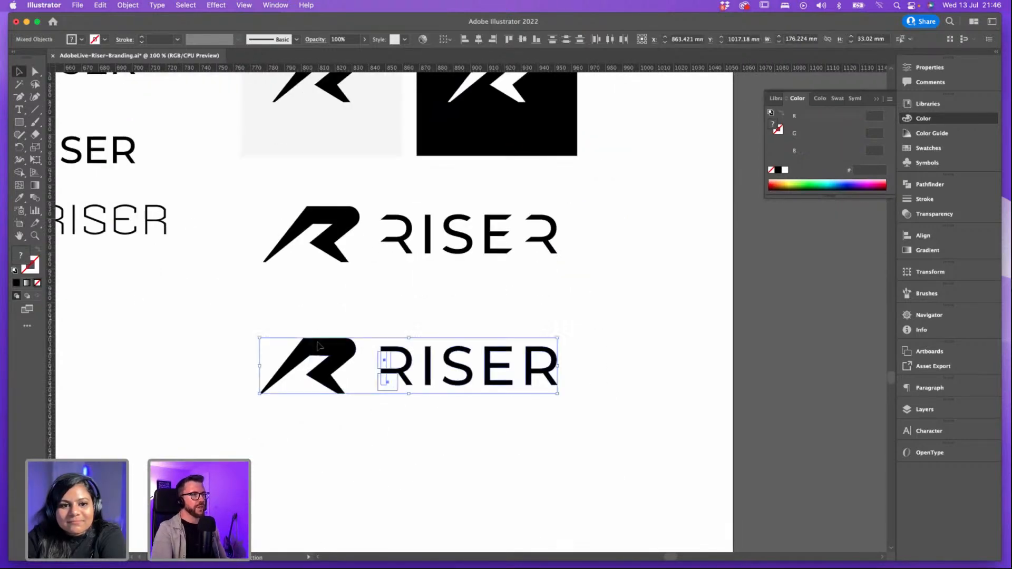
drag(431, 350, 341, 313)
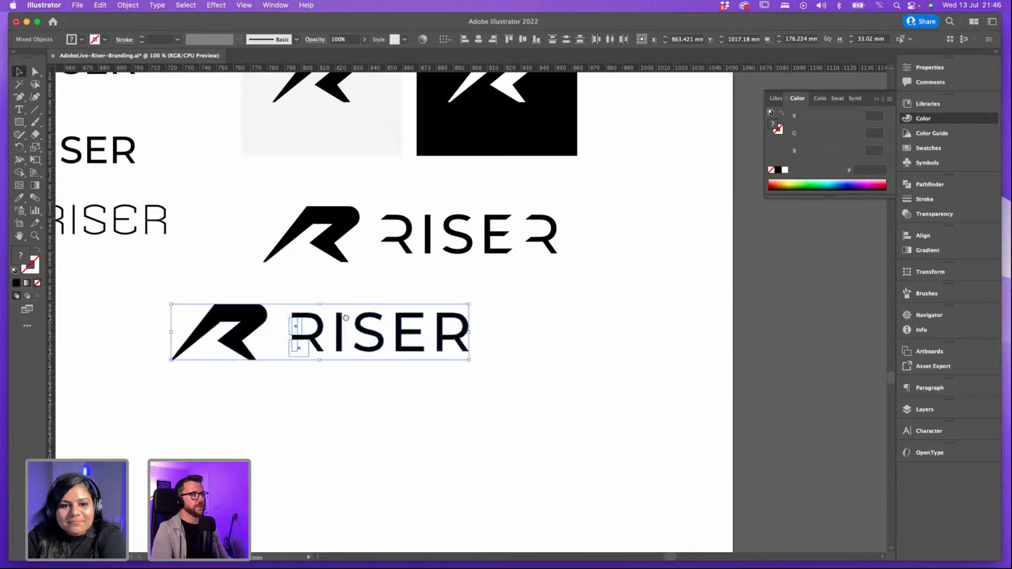
drag(236, 320, 203, 328)
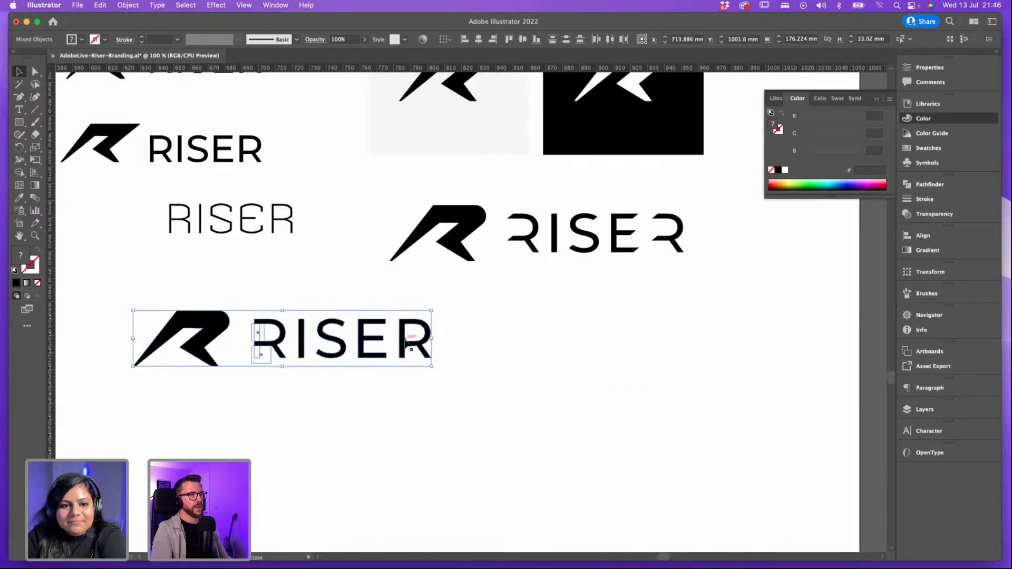
Step: Shift the older lockup up and left, and scale the customised mark and wordmark down as a group to about 105 mm wide
drag(375, 322, 295, 310)
click(554, 323)
drag(773, 290, 398, 275)
drag(601, 313, 496, 318)
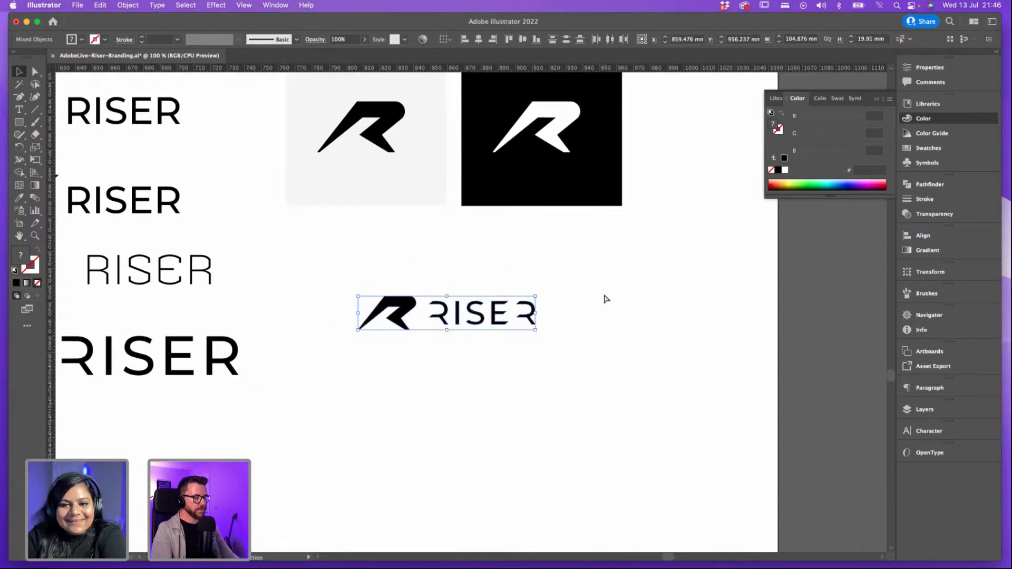
click(582, 306)
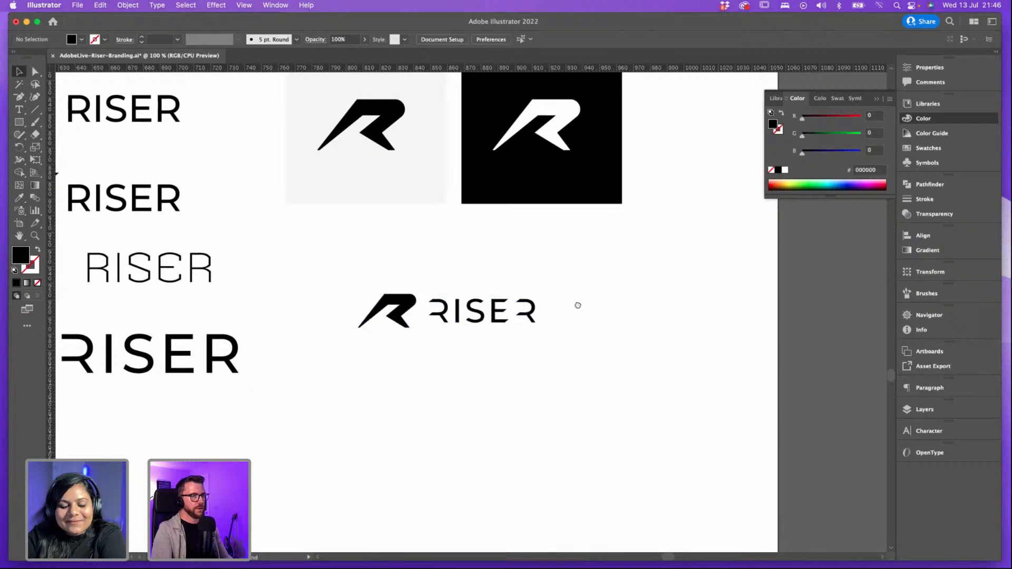
Step: Isolate the scaled-down lockup's group, move the wordmark's last R slightly closer to the E, and leave isolation
scroll(578, 306, down, 2)
click(522, 287)
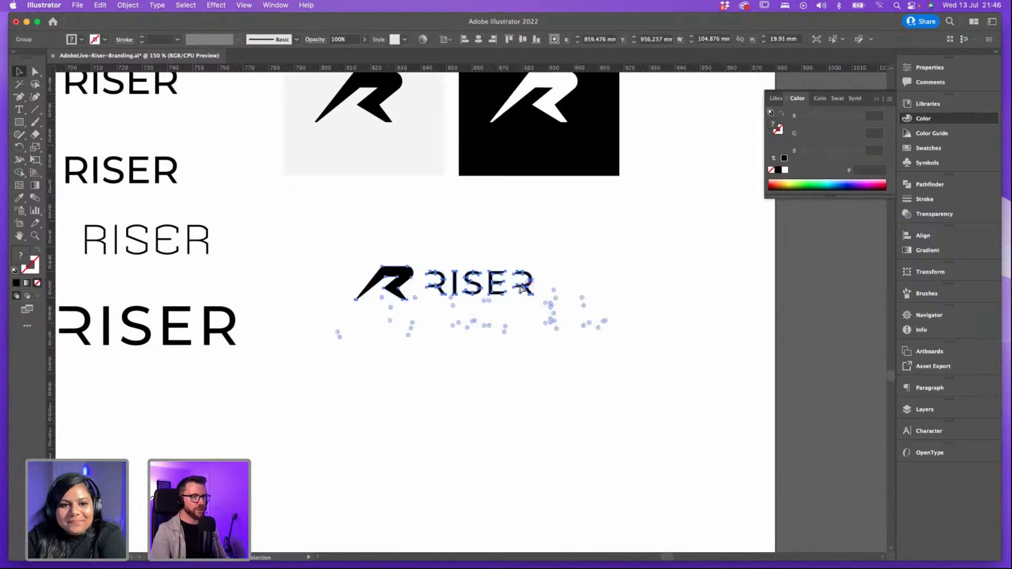
key(super+equal)
double_click(636, 320)
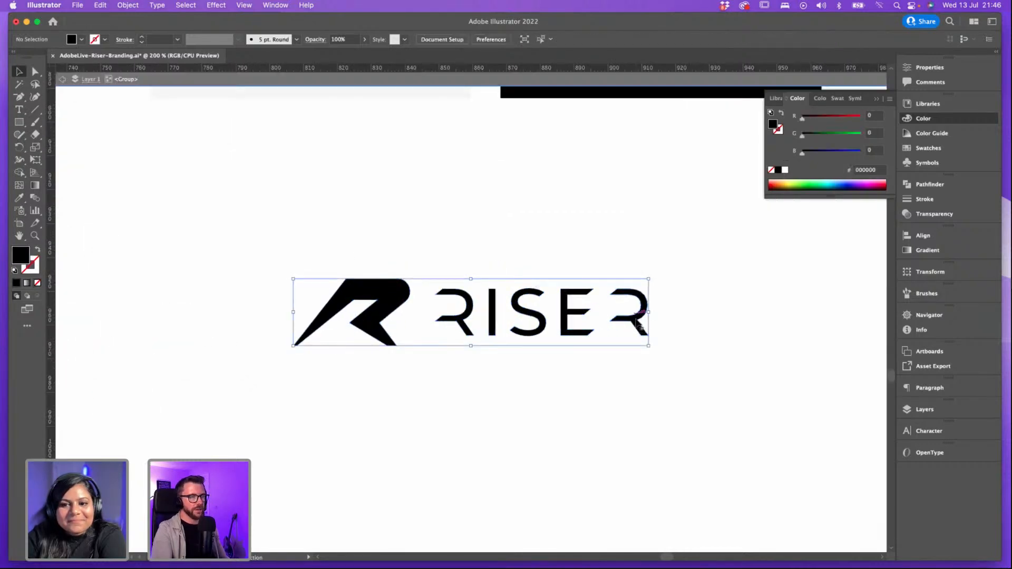
drag(636, 320, 631, 319)
click(706, 312)
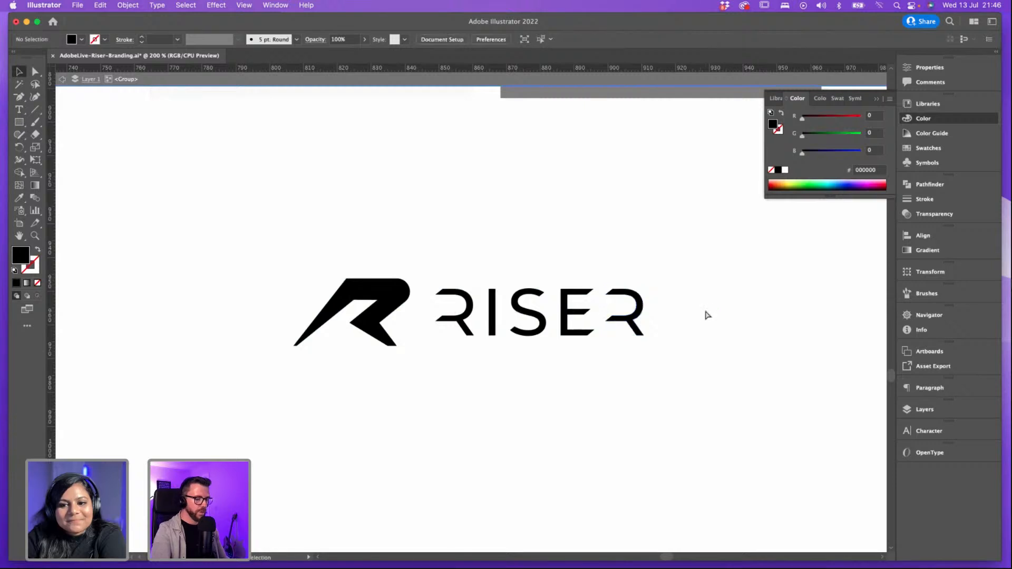
key(super+minus)
key(super+minus)
key(super+minus)
double_click(610, 287)
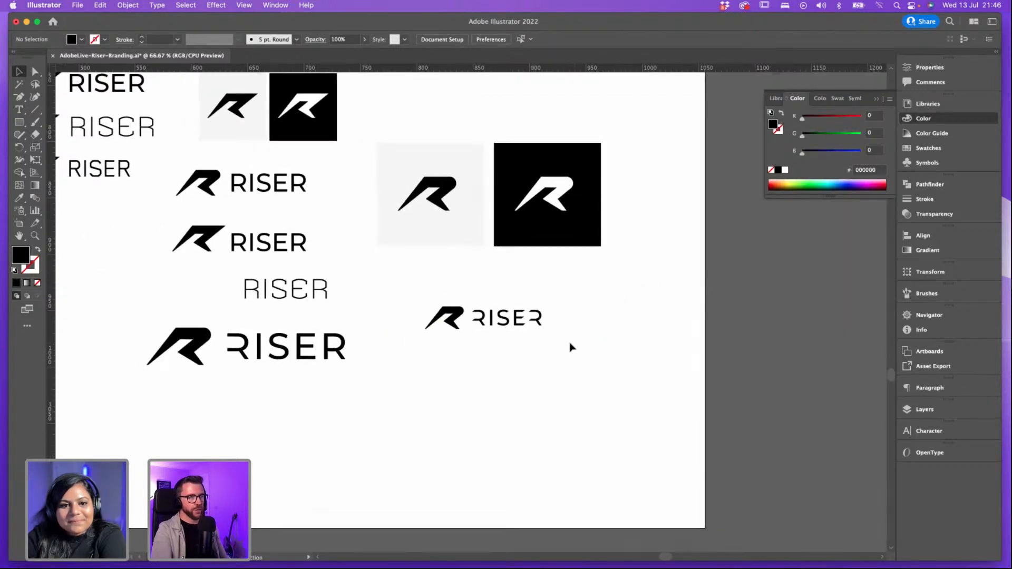
Step: Duplicate the customised lockup directly below itself, and move the original up and left to just beneath the light grey square
drag(454, 308, 455, 362)
click(562, 327)
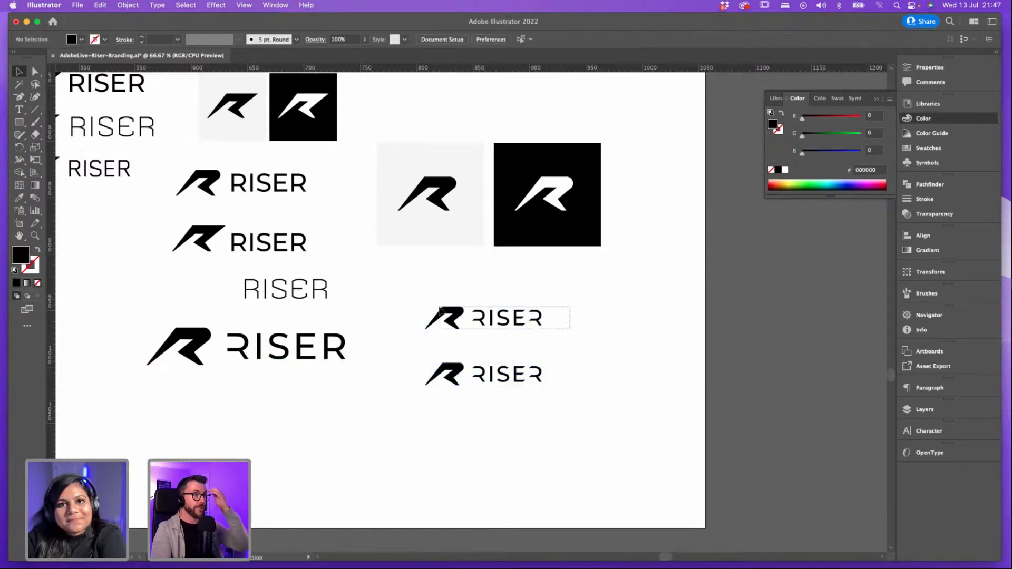
click(442, 313)
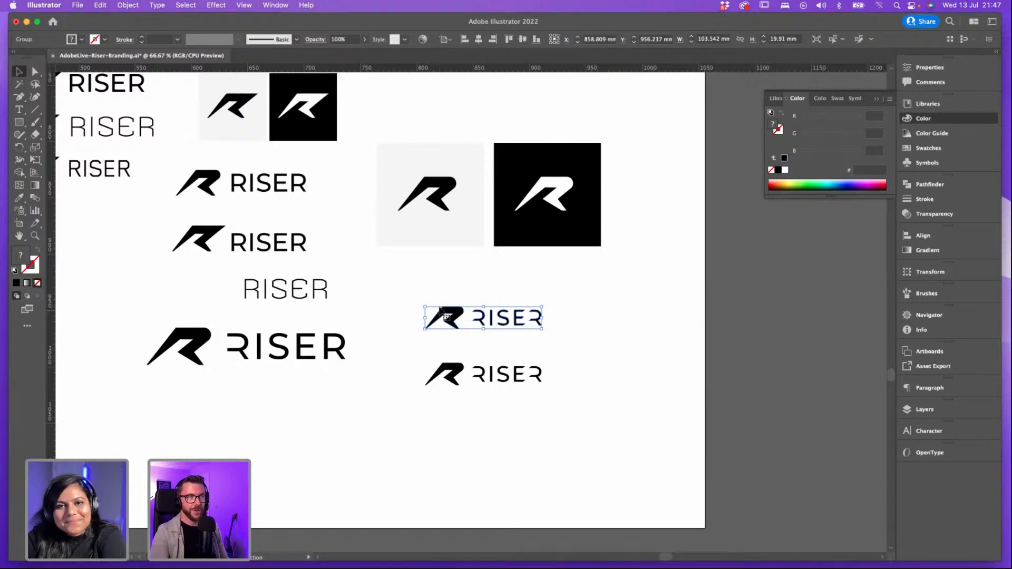
drag(443, 314, 409, 285)
click(567, 323)
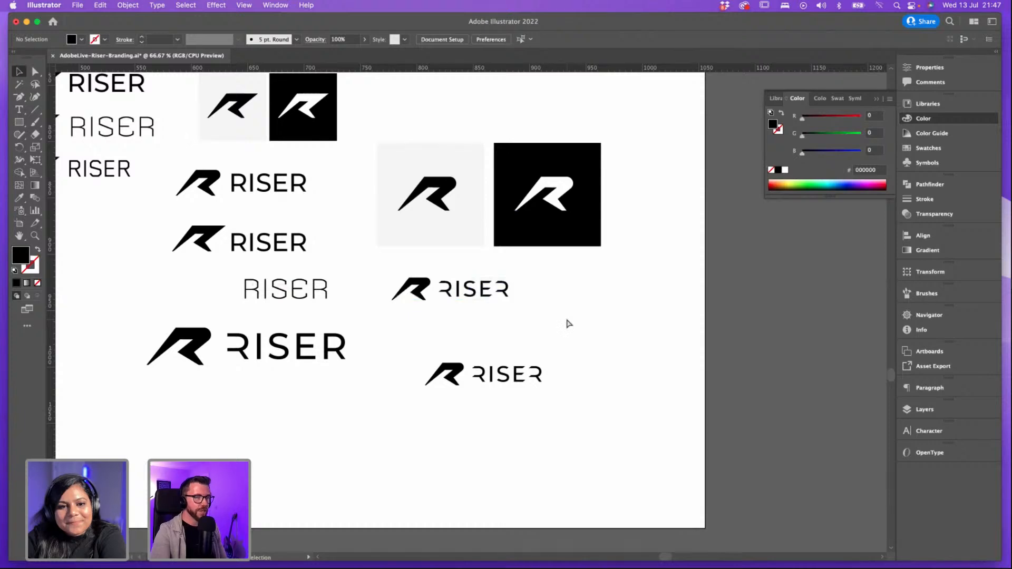
Step: Move the duplicate lockup up and left so it sits closer beneath the upper lockup, and deselect it
key(super+equal)
scroll(548, 292, down, 3)
scroll(548, 291, right, 2)
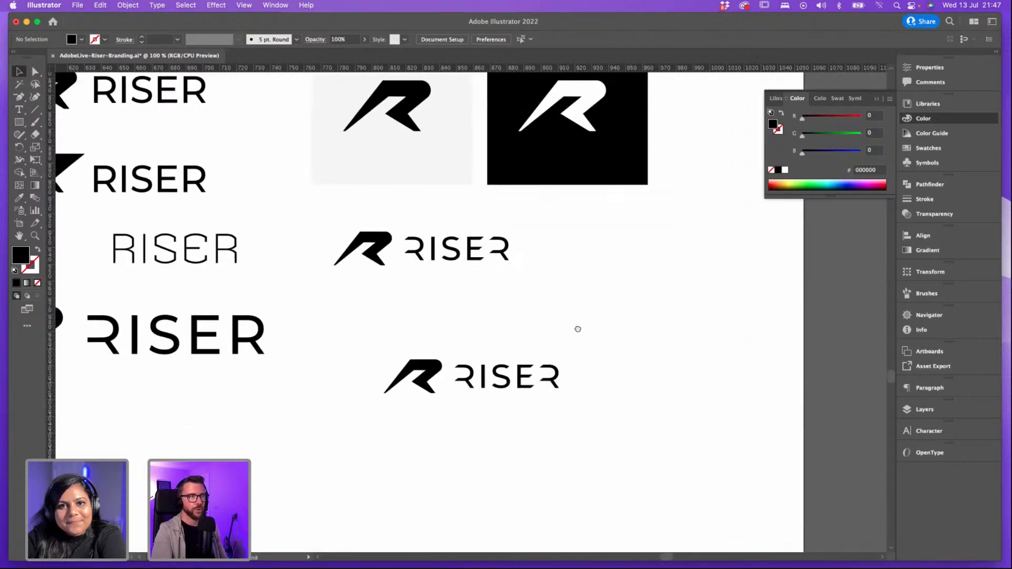
scroll(578, 329, down, 2)
scroll(578, 329, right, 1)
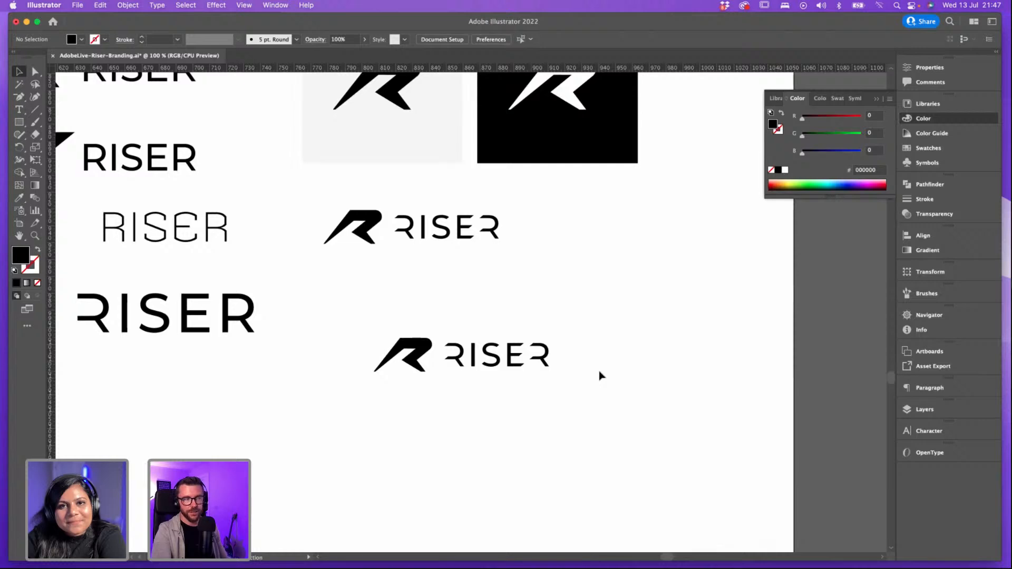
drag(590, 381, 376, 334)
key(super+equal)
key(super+minus)
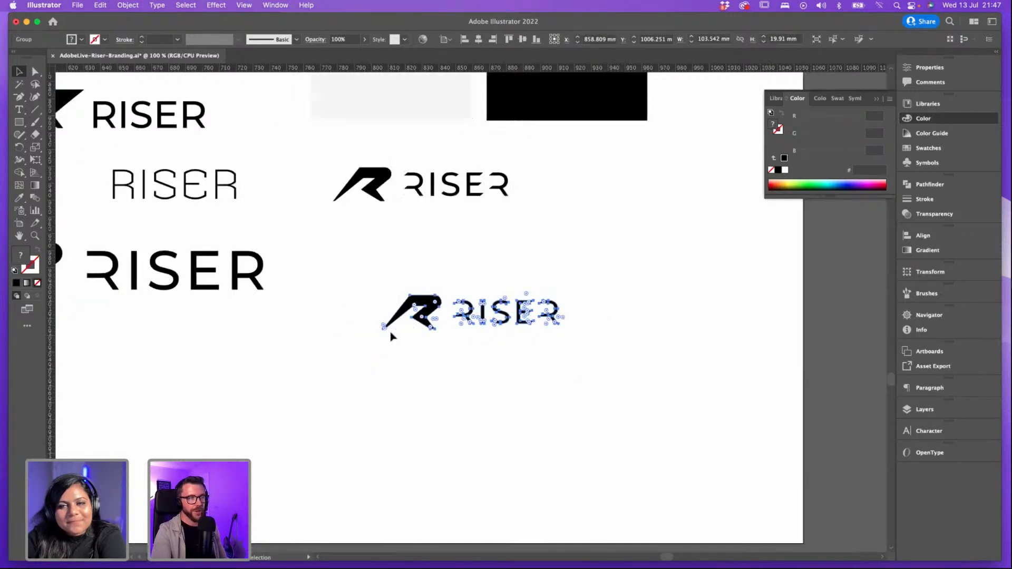
click(519, 357)
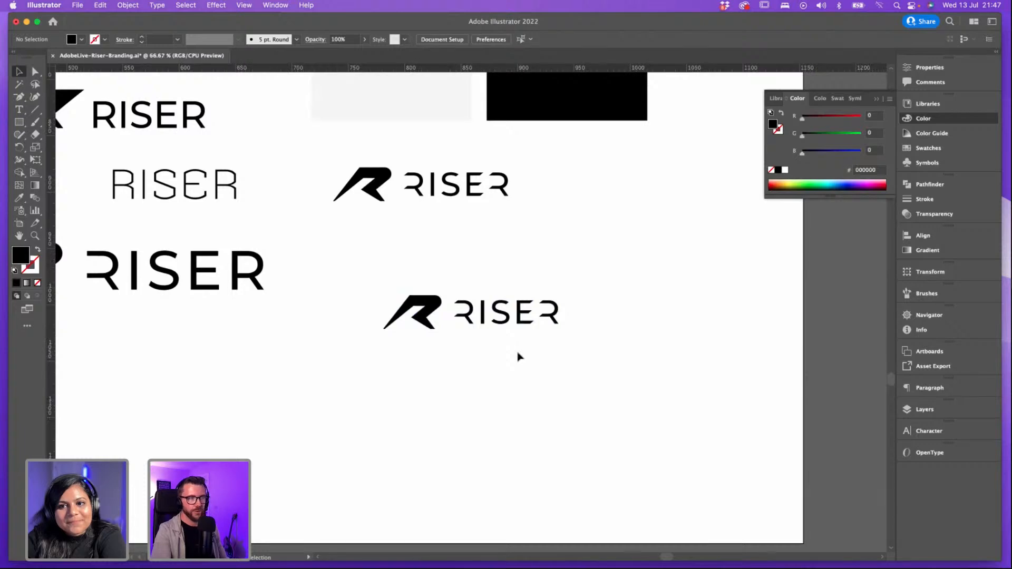
key(super+minus)
scroll(553, 332, up, 1)
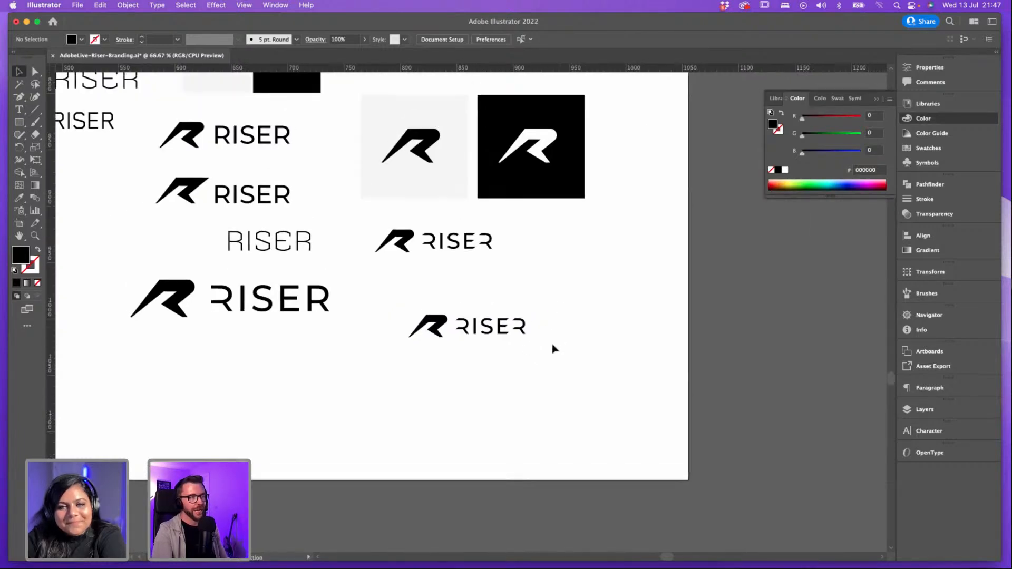
drag(554, 349, 418, 299)
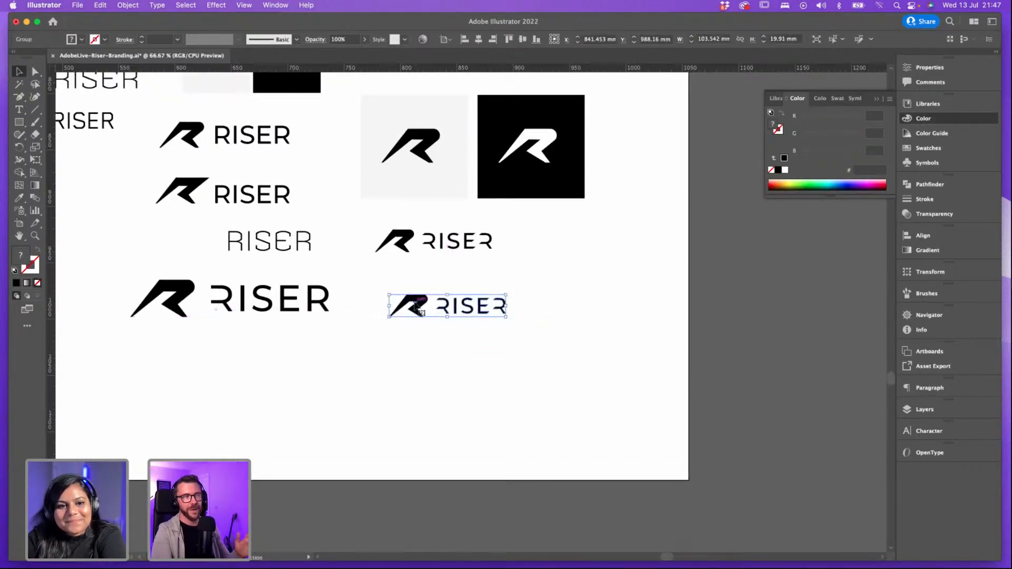
click(529, 319)
Step: Examine the lower lockup's proportions and letter spacing, isolating its last R to check the alignment with the other letters
drag(540, 308, 543, 299)
key(super+1)
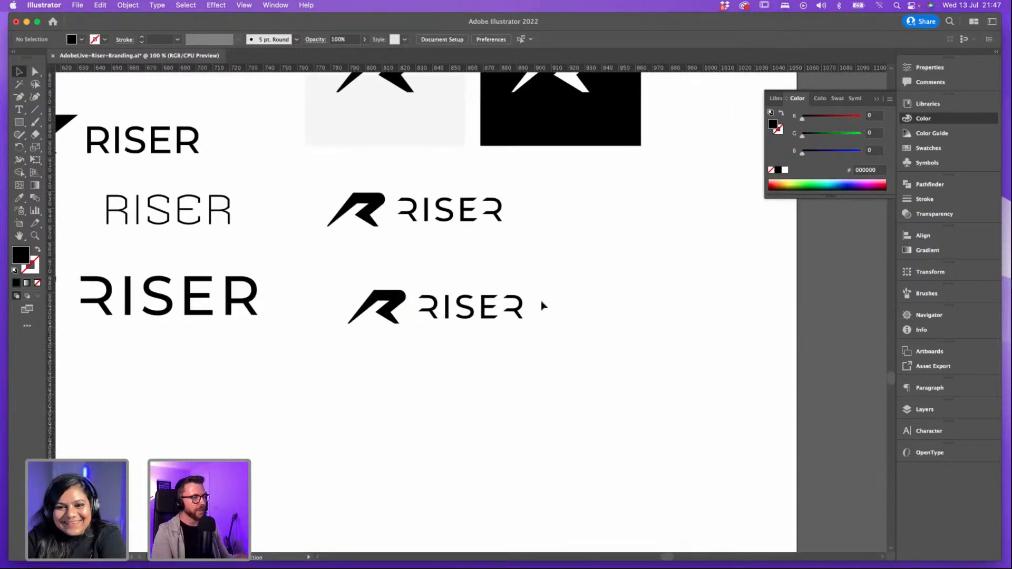
click(403, 300)
click(470, 280)
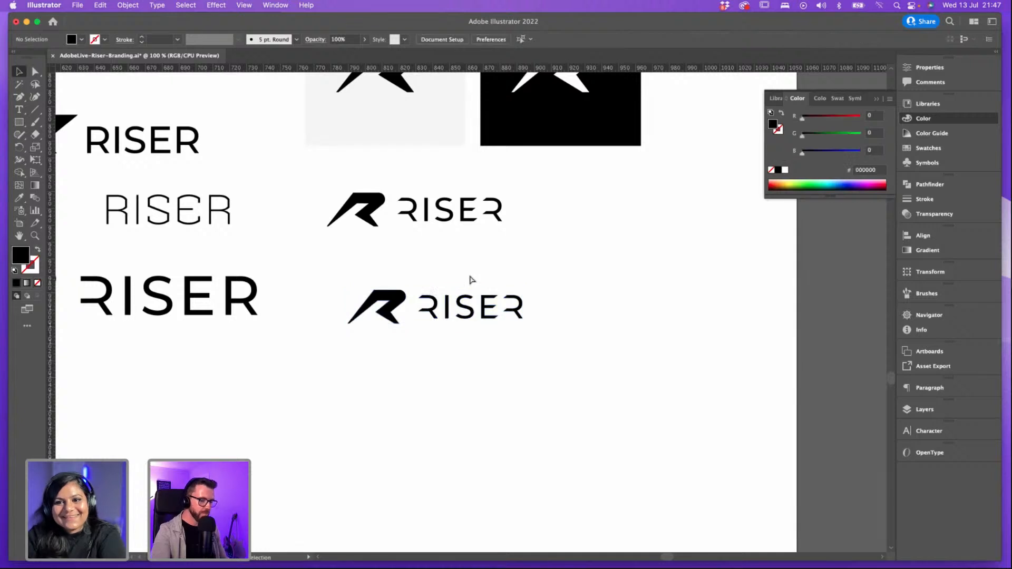
key(super+plus)
drag(470, 266, 468, 259)
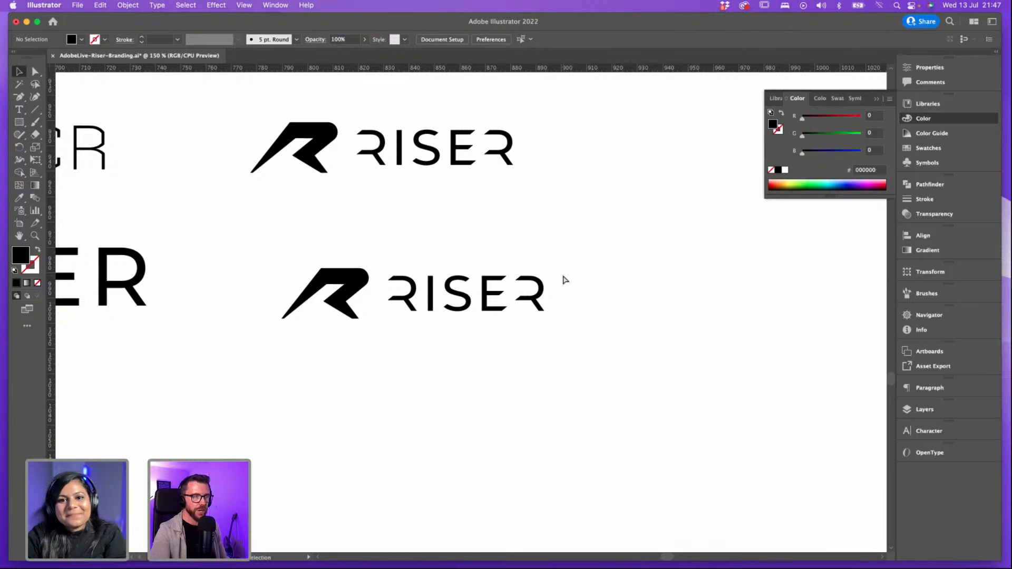
key(super+minus)
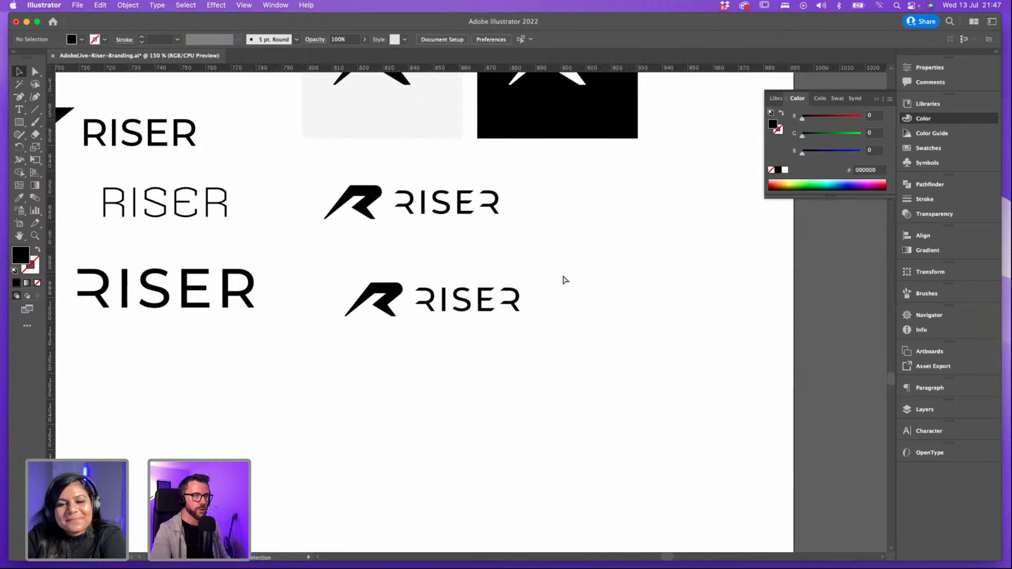
key(super+equal)
double_click(558, 295)
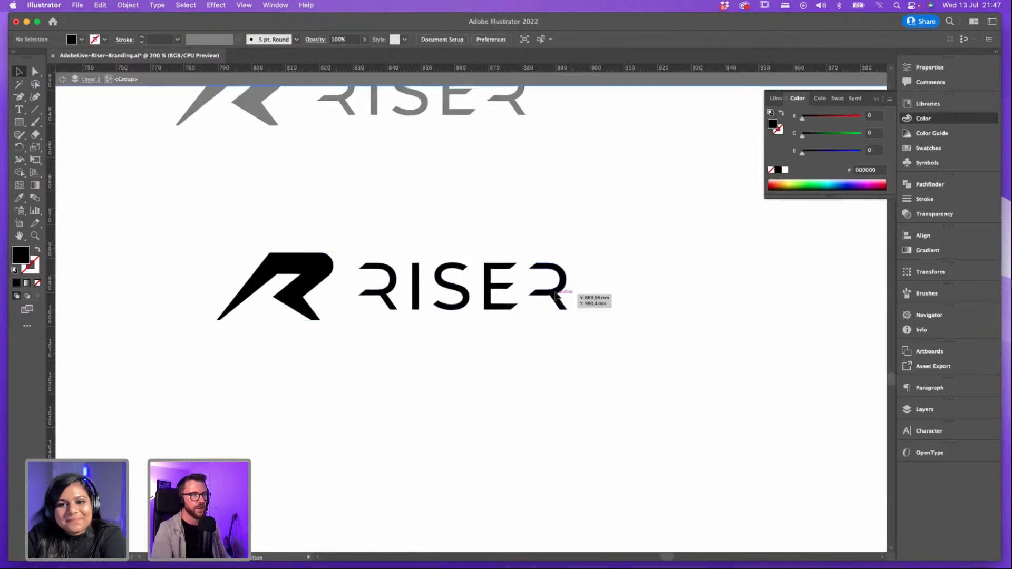
drag(558, 295, 558, 294)
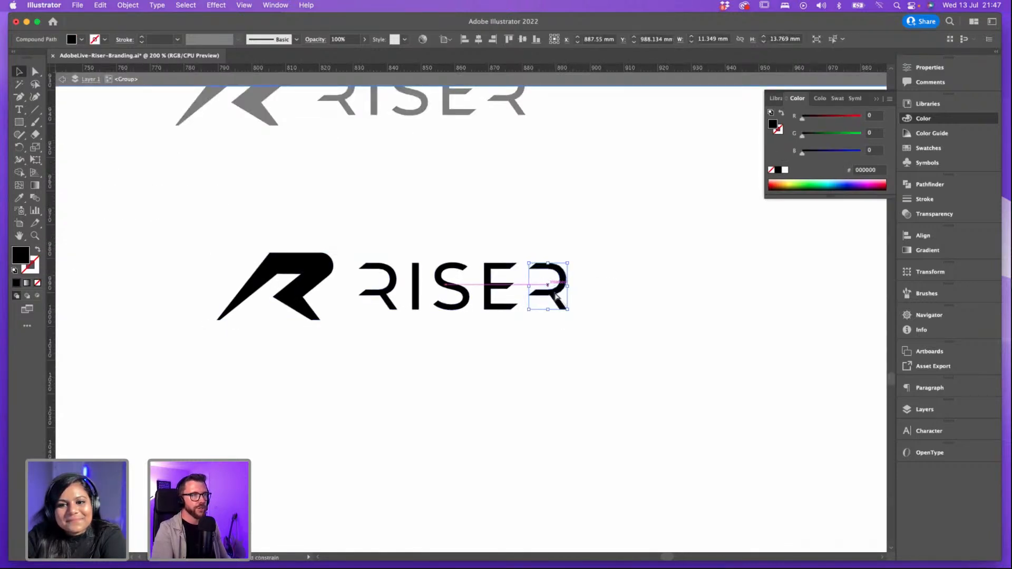
click(595, 297)
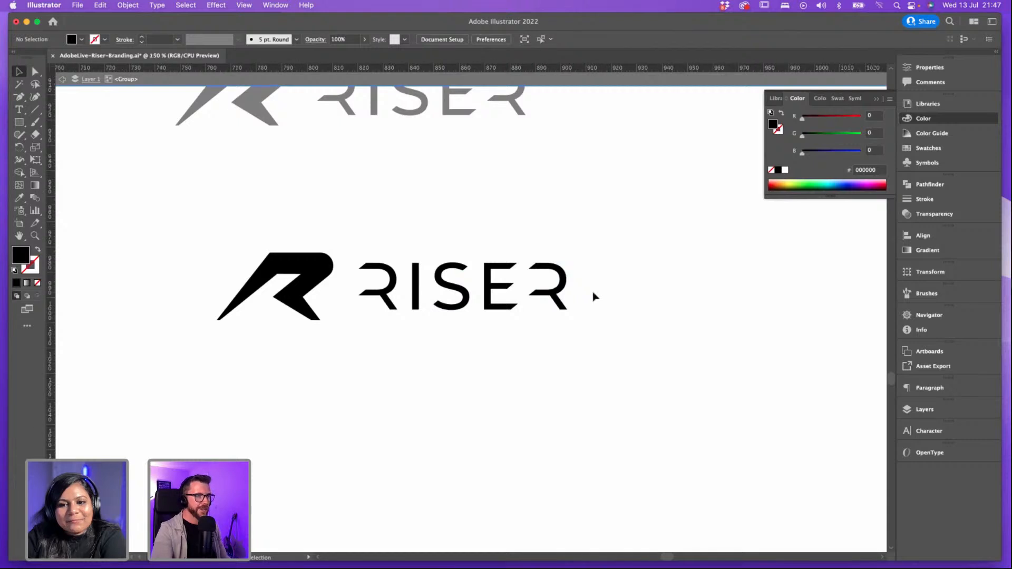
key(super+minus)
key(Escape)
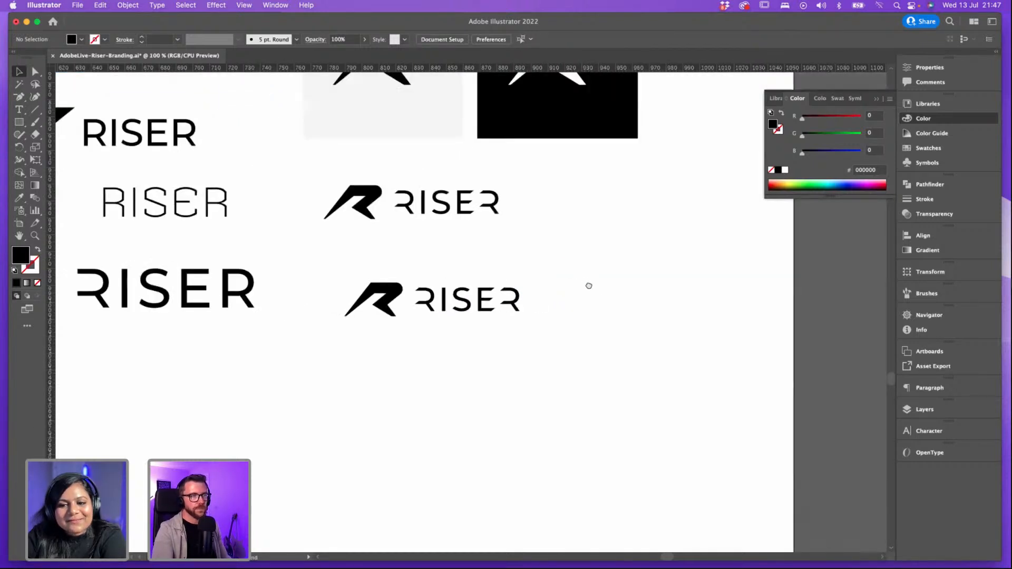
Step: Duplicate the light grey square into the empty area below the lower lockup and deselect it
scroll(589, 286, up, 1)
scroll(589, 285, left, 1)
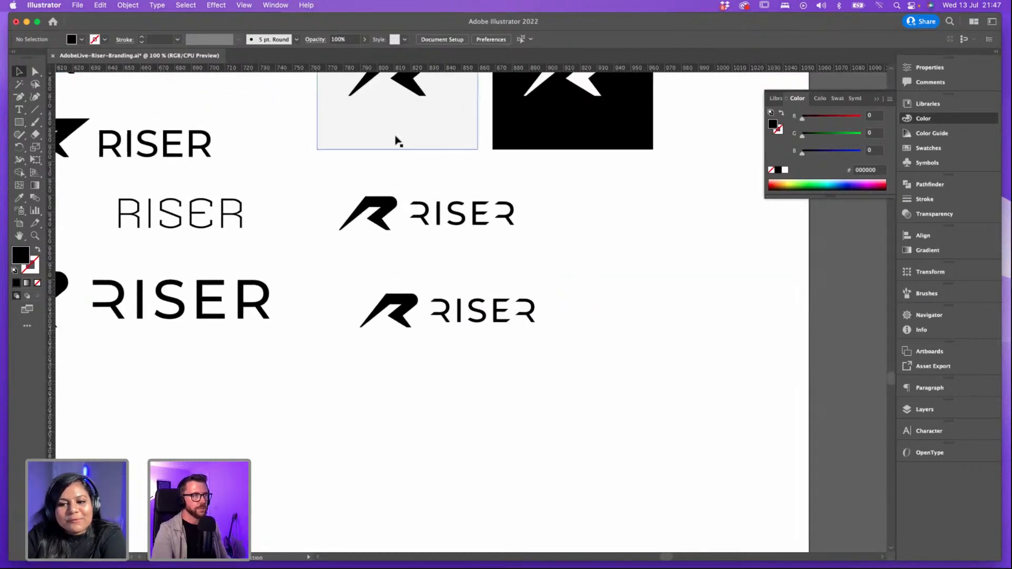
drag(426, 144, 439, 408)
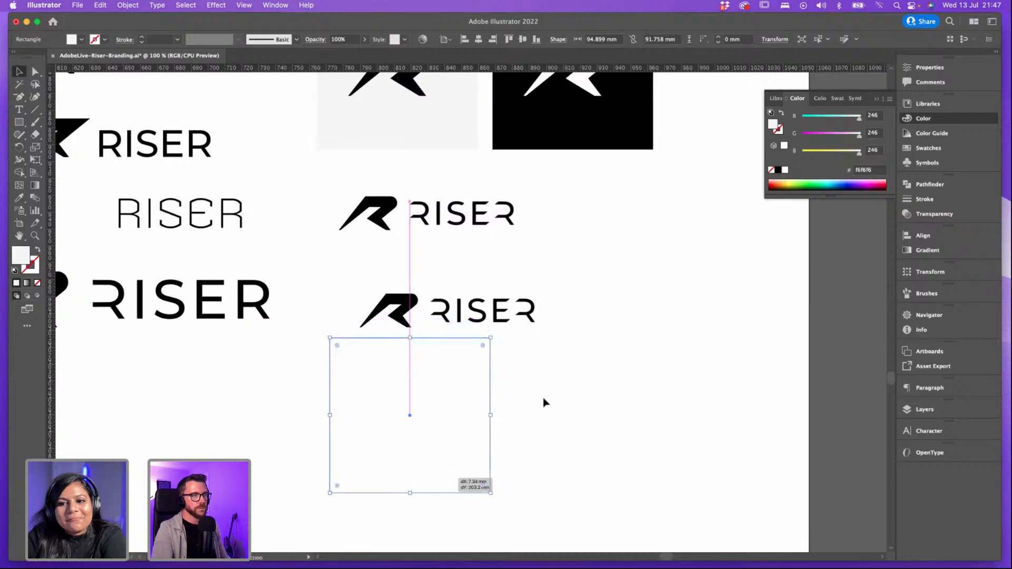
click(568, 327)
Step: Place the lower lockup in front of the grey square copy and scale it to about 64 mm wide, centred on the square
drag(405, 303, 388, 393)
click(127, 5)
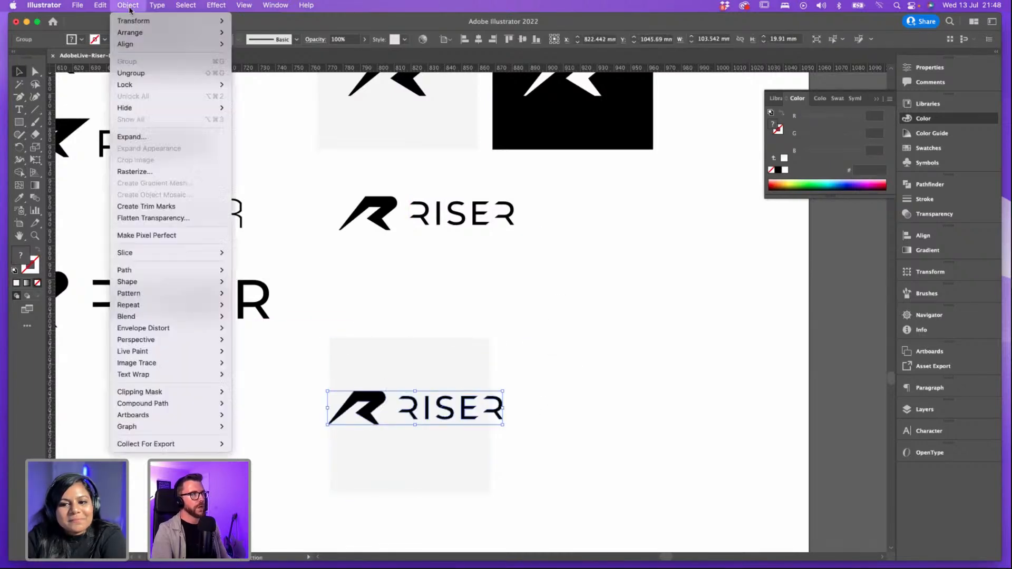
mouse_move(190, 32)
click(258, 32)
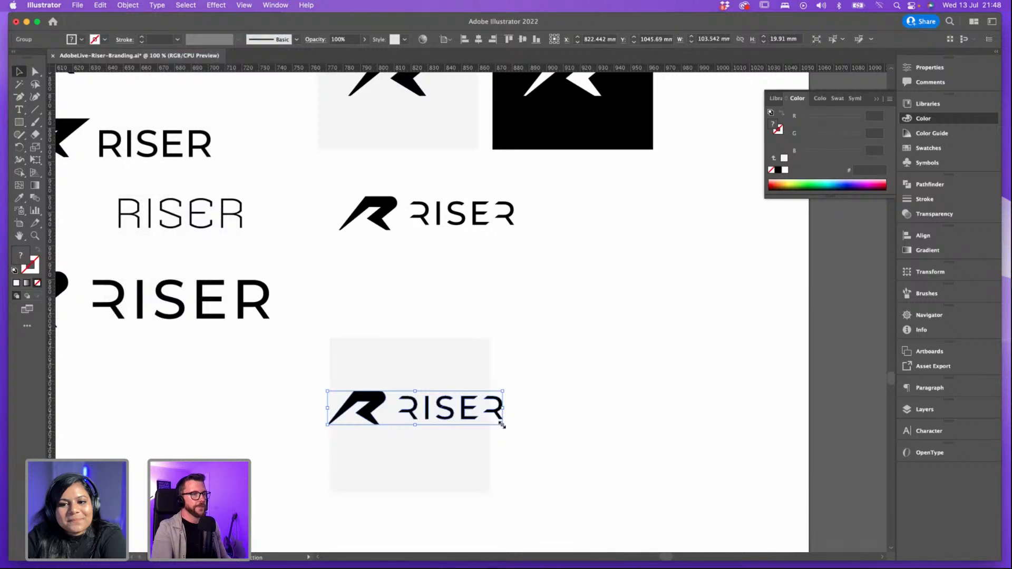
drag(503, 425, 466, 428)
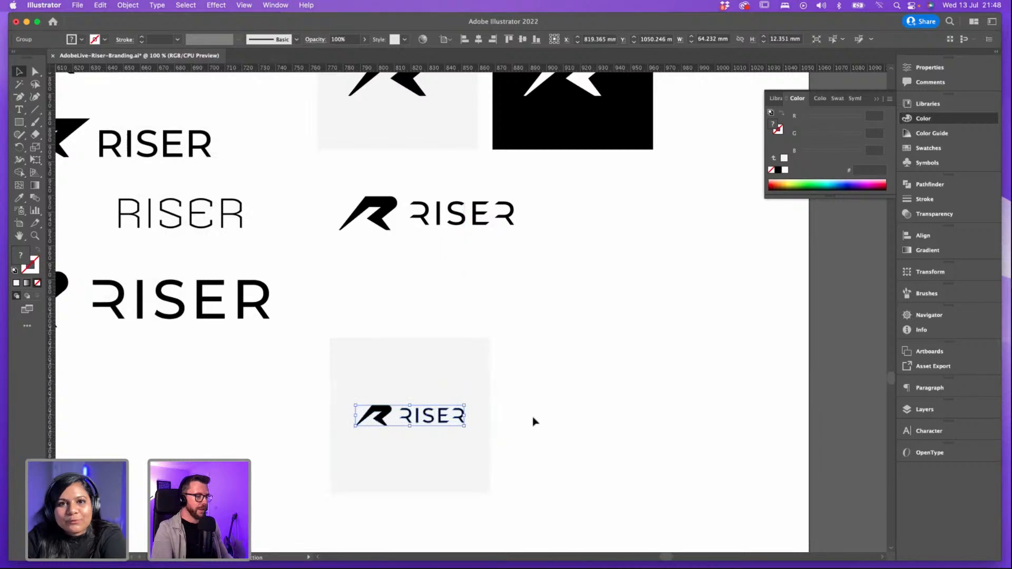
click(542, 328)
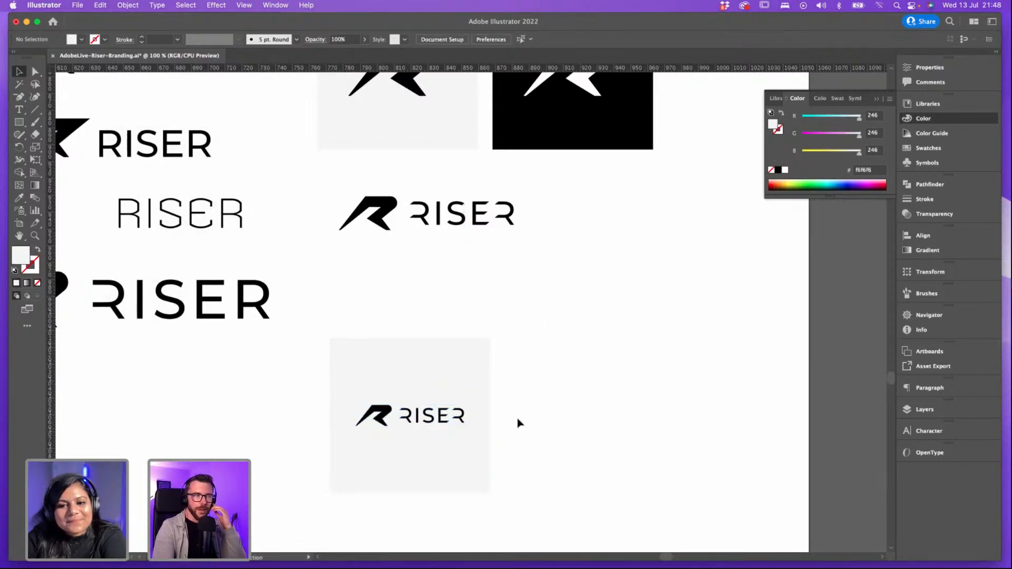
Step: Isolate the lockup on the grey square, nudge its mark slightly upward relative to the wordmark, and leave isolation
key(super+plus)
drag(518, 422, 524, 362)
click(341, 377)
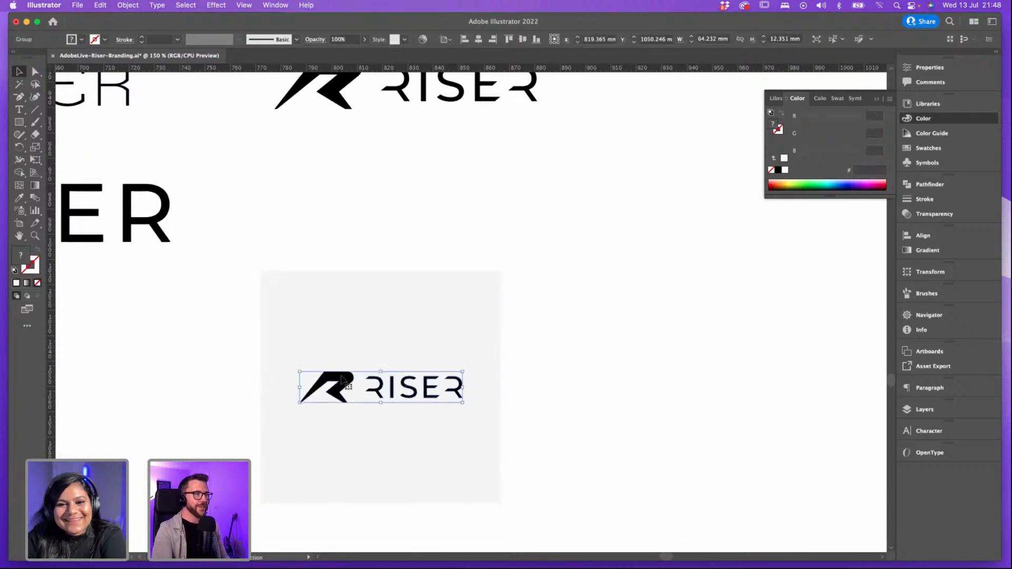
double_click(343, 380)
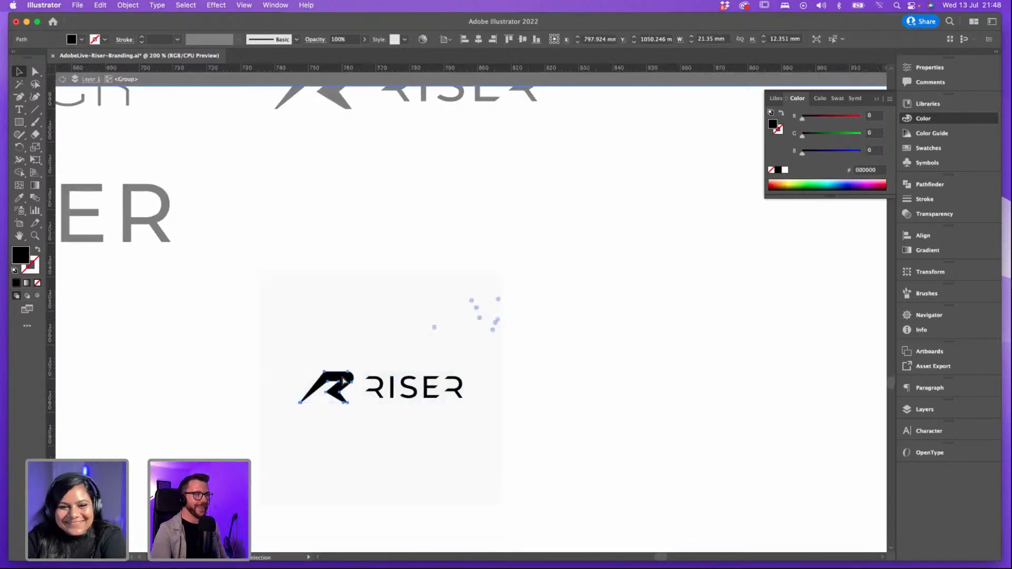
key(super+plus)
drag(505, 306, 504, 306)
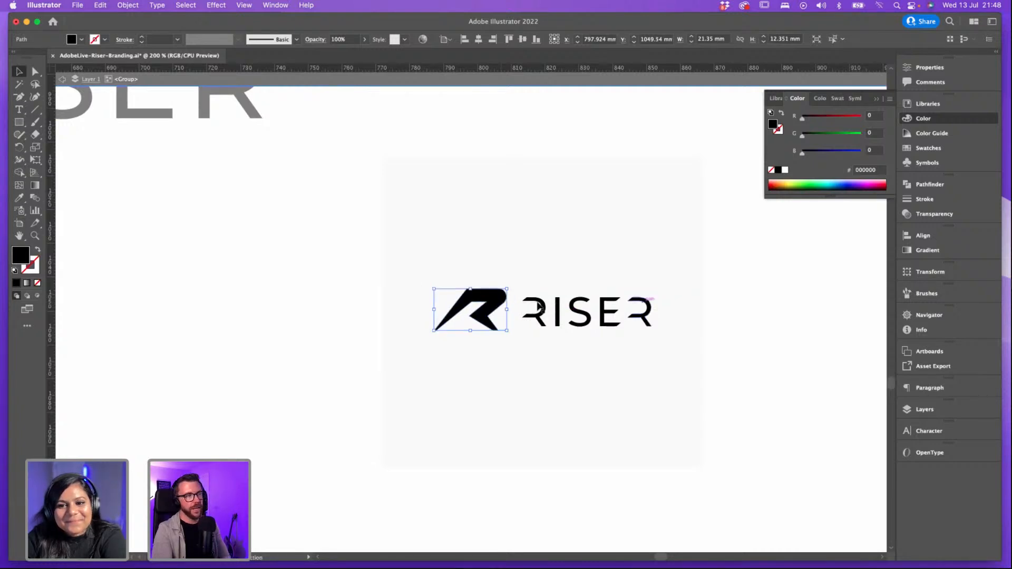
double_click(742, 296)
click(650, 308)
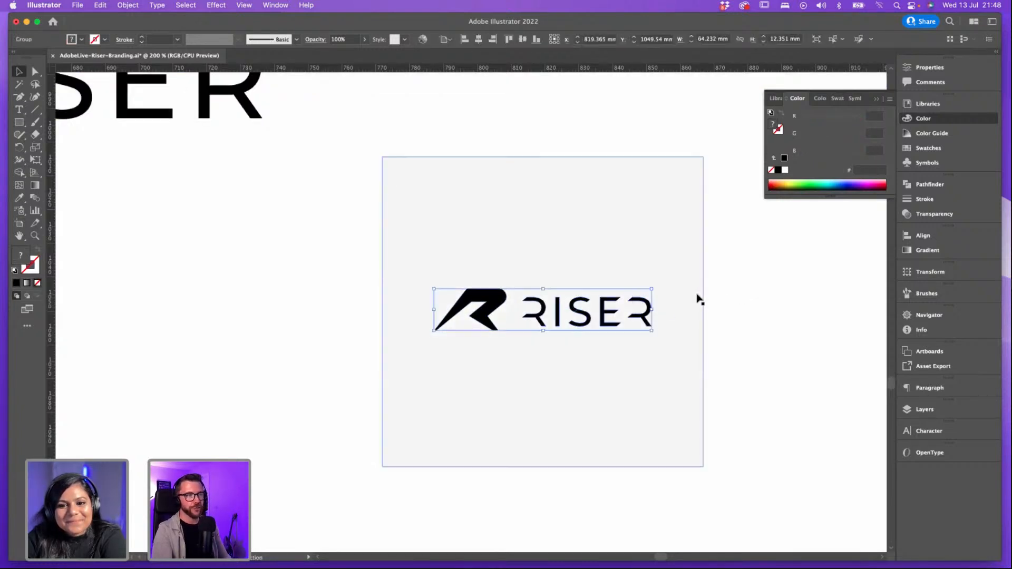
click(753, 312)
Step: Duplicate the light grey square together with its lockup, placing the copy directly beside the original with a narrow gap
key(super+minus)
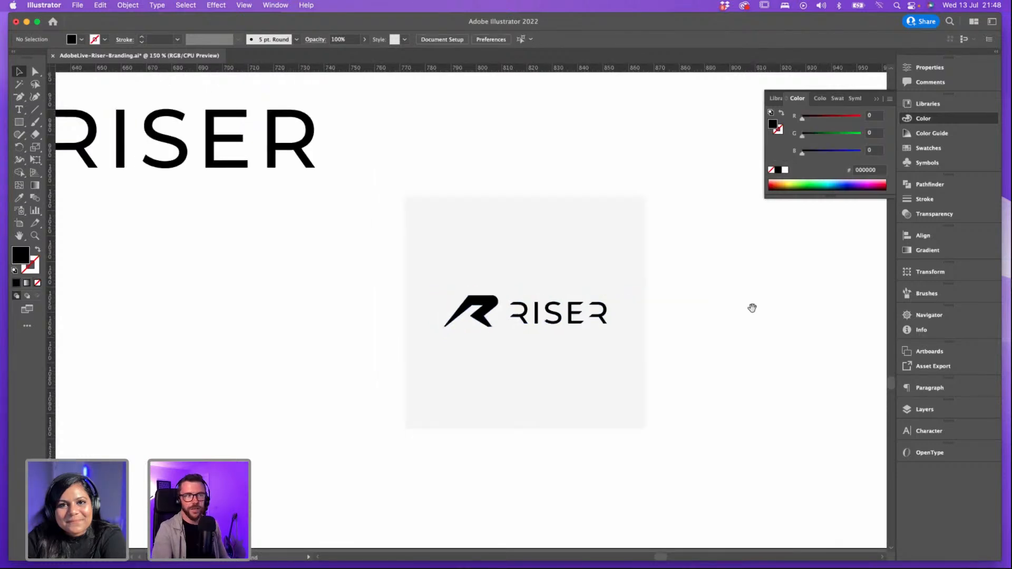
drag(707, 323, 389, 275)
key(super+minus)
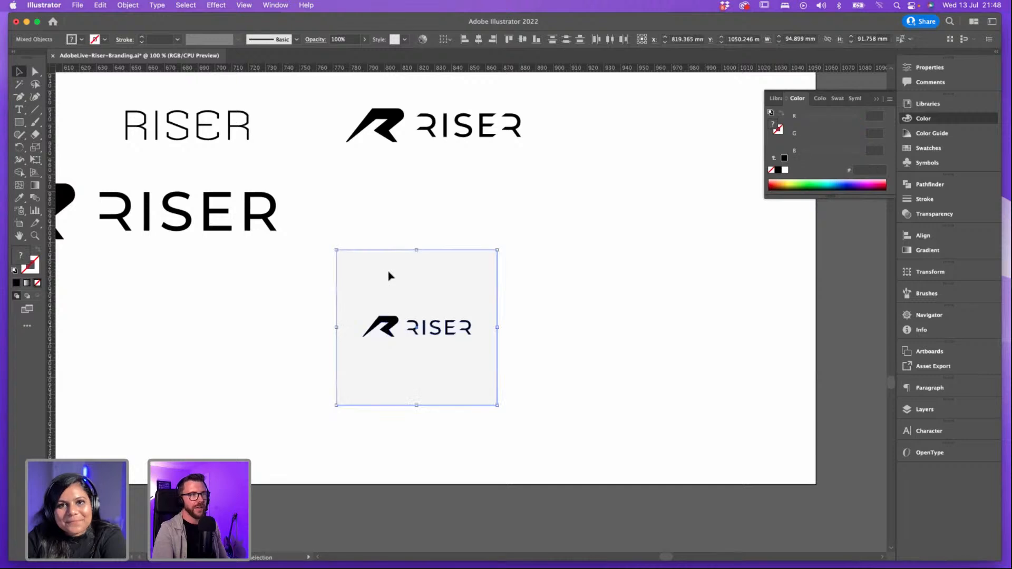
drag(549, 389, 549, 256)
click(606, 196)
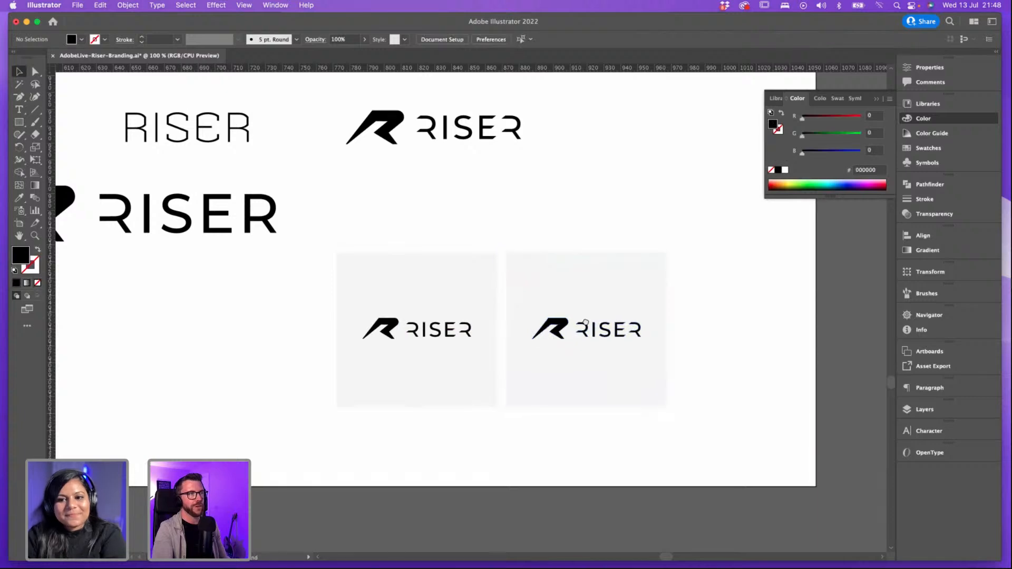
Step: Delete the lockup from the duplicated grey square, keeping only the square
scroll(580, 294, up, 5)
scroll(567, 210, down, 4)
scroll(567, 210, right, 2)
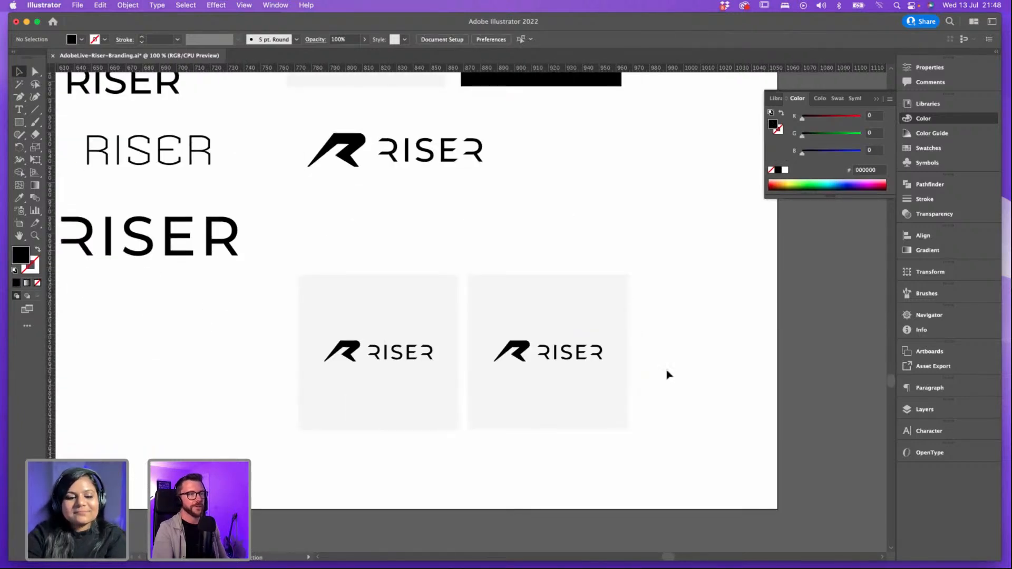
click(557, 358)
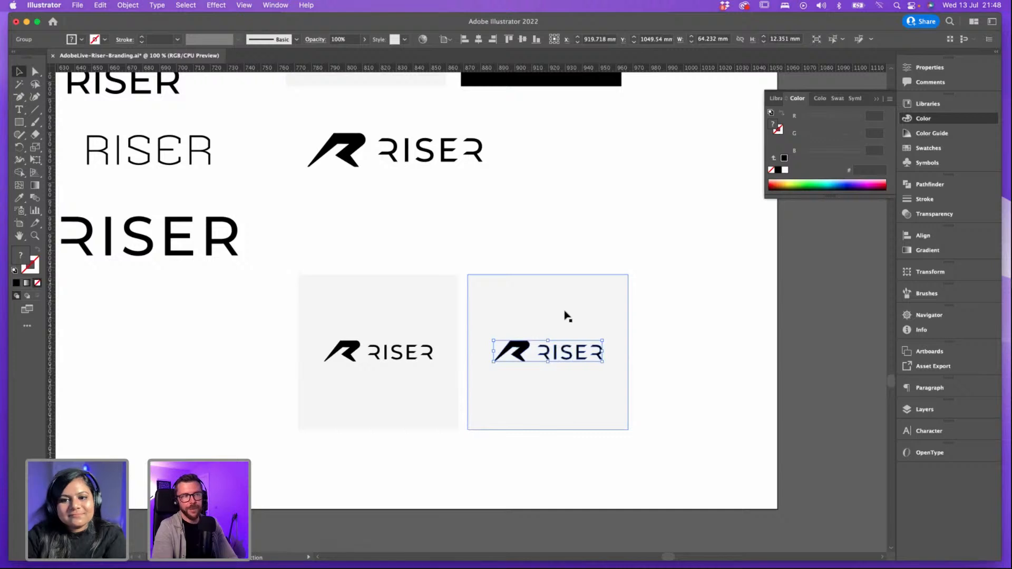
key(Delete)
Step: Fill the empty duplicated square with black sampled from the black square above using the Eyedropper, and deselect it
scroll(559, 222, up, 2)
click(547, 346)
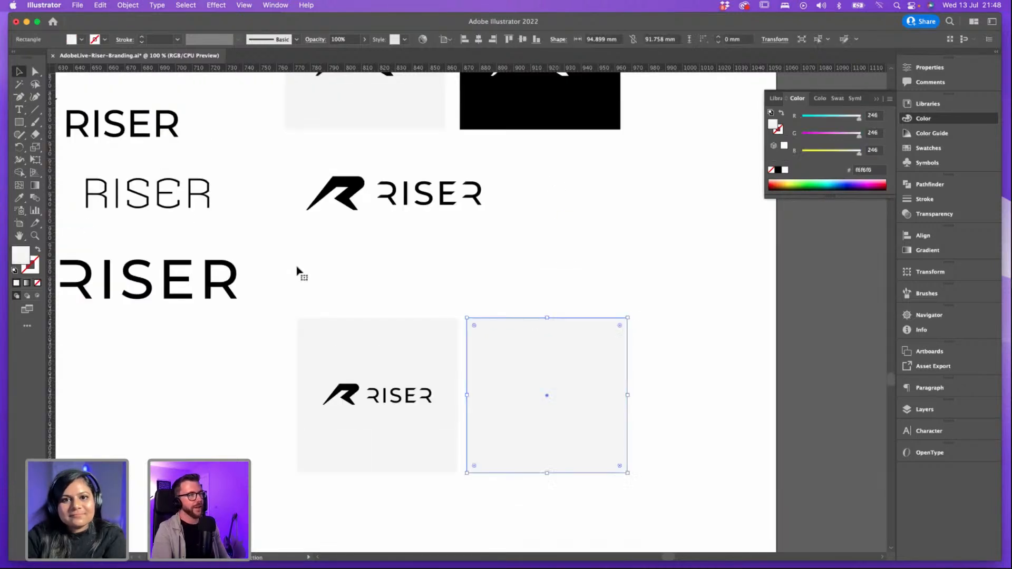
click(19, 197)
click(467, 123)
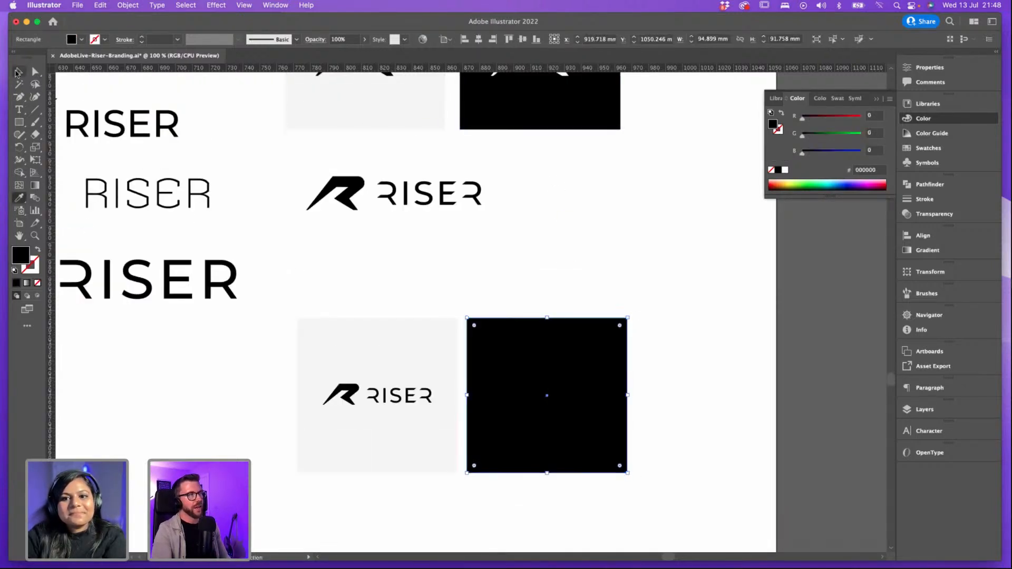
click(17, 72)
click(532, 204)
Step: Duplicate the black lockup from the light grey square onto the neighbouring black square
scroll(561, 245, up, 3)
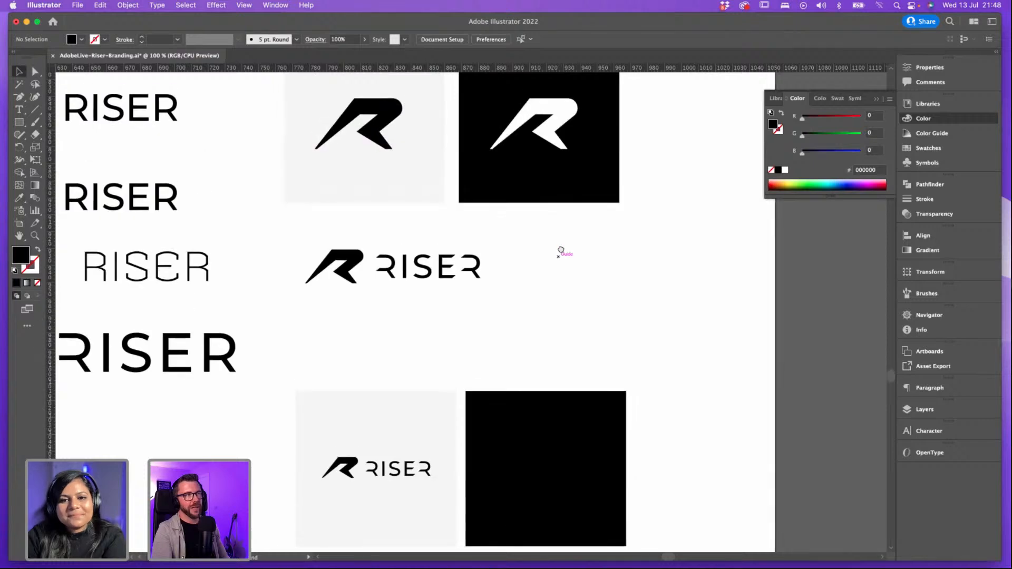
scroll(561, 252, down, 2)
scroll(558, 253, up, 2)
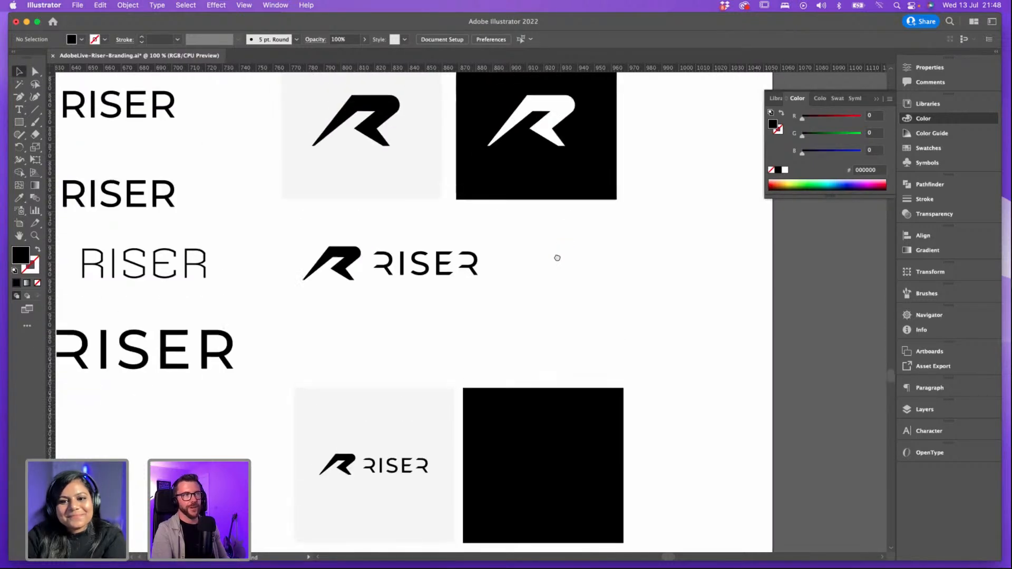
scroll(557, 261, up, 1)
scroll(553, 238, down, 2)
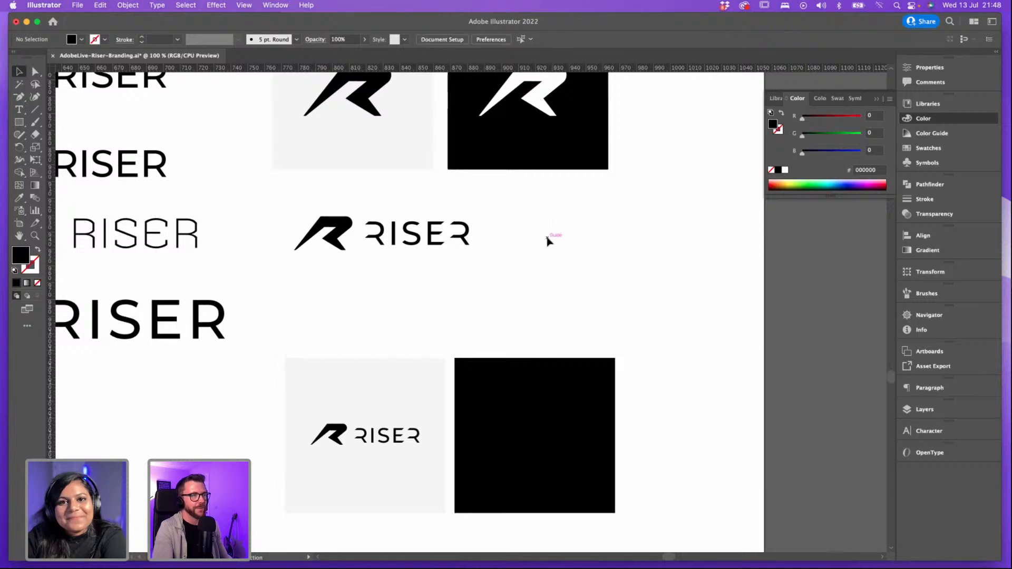
key(space)
scroll(541, 198, down, 2)
drag(237, 323, 411, 376)
click(414, 386)
drag(483, 388, 580, 385)
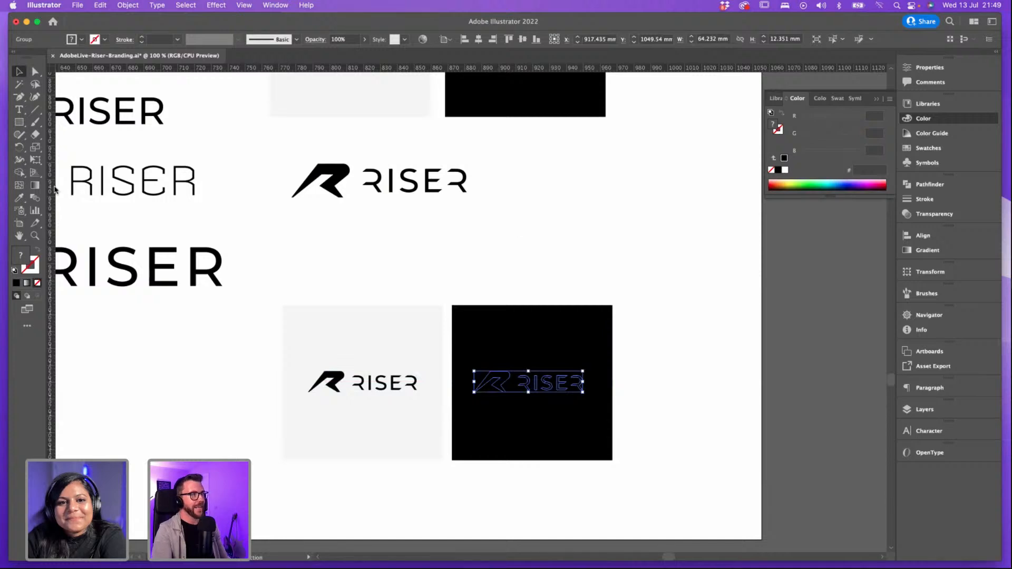
Step: Recolour the lockup copy on the black square to white with the Eyedropper and bring it to the front
click(20, 198)
click(536, 285)
click(16, 72)
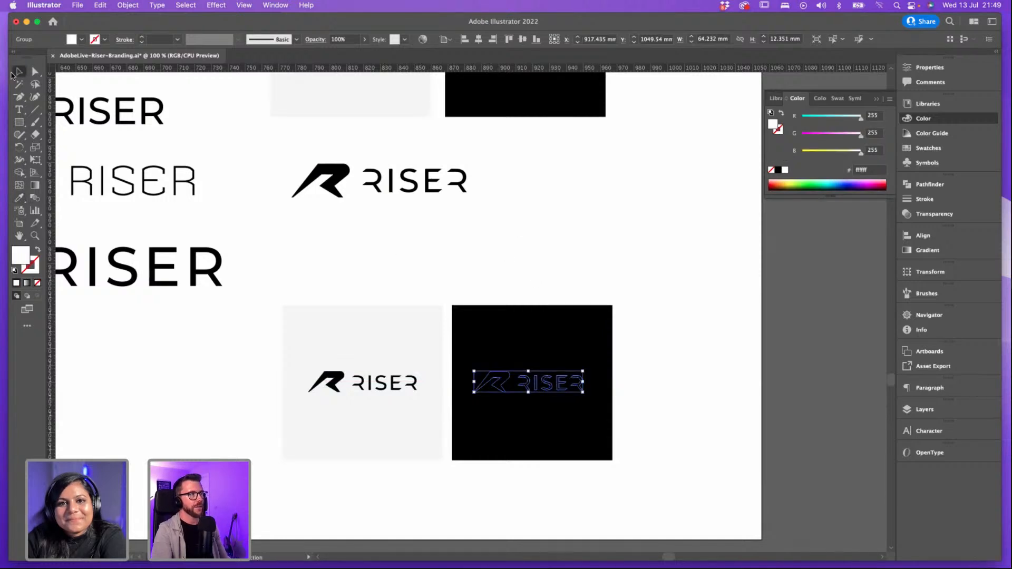
click(126, 5)
mouse_move(132, 32)
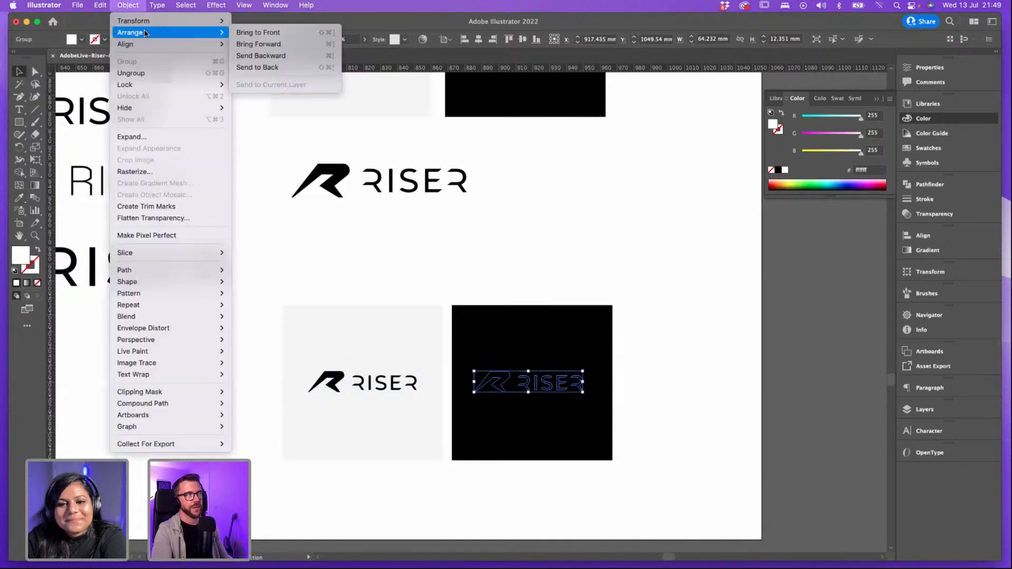
click(260, 33)
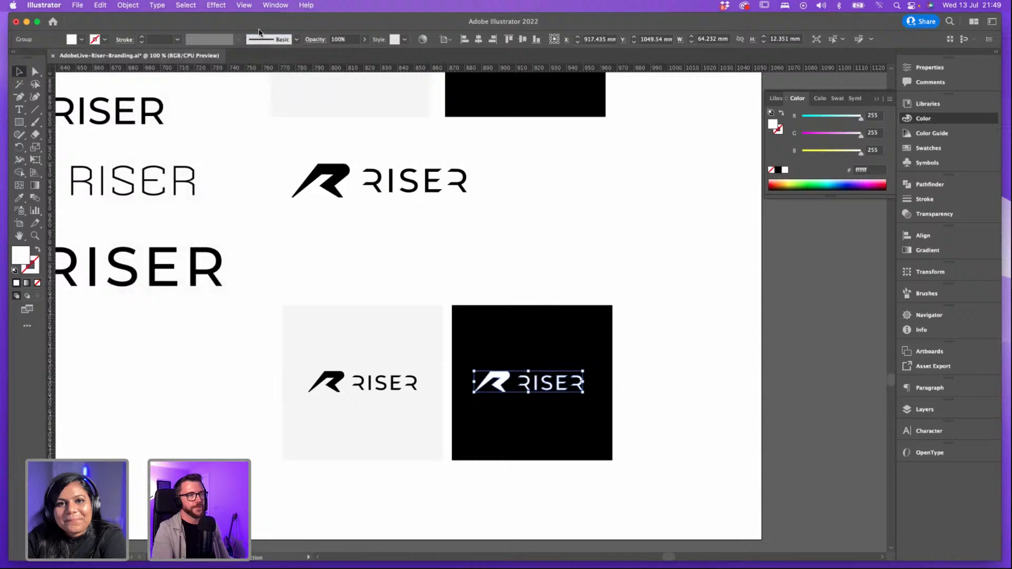
click(510, 206)
Step: Shift the white lockup slightly to the right to centre it horizontally on the black square, and deselect it
key(super+equal)
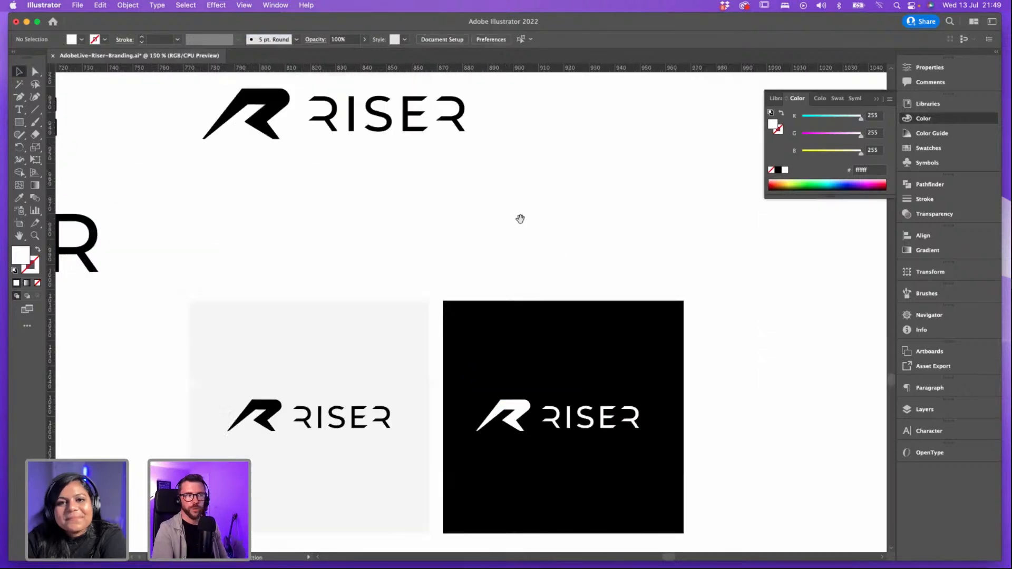
scroll(622, 272, down, 2)
scroll(622, 272, right, 1)
drag(680, 312, 680, 286)
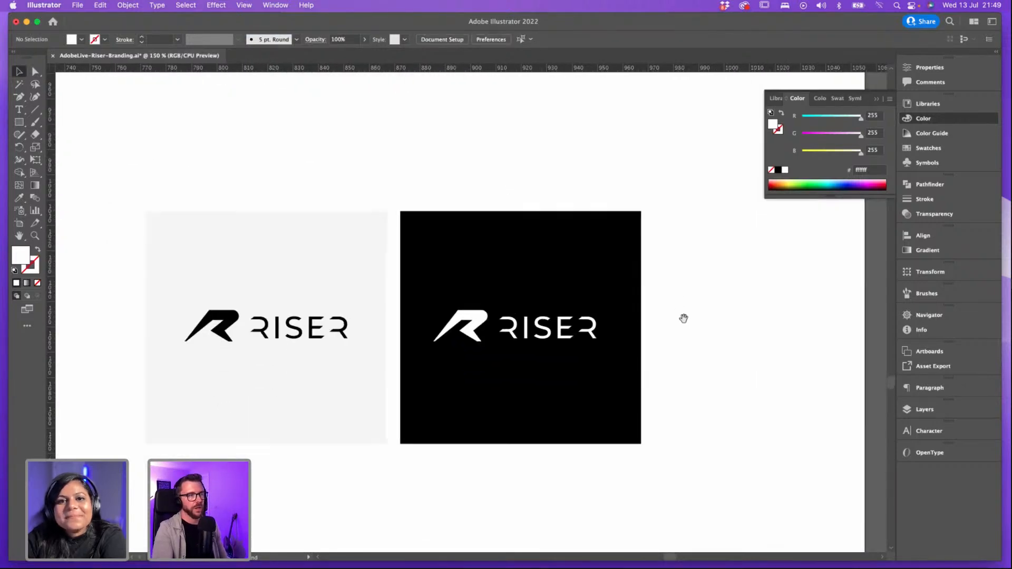
drag(692, 376, 471, 285)
shift+click(471, 286)
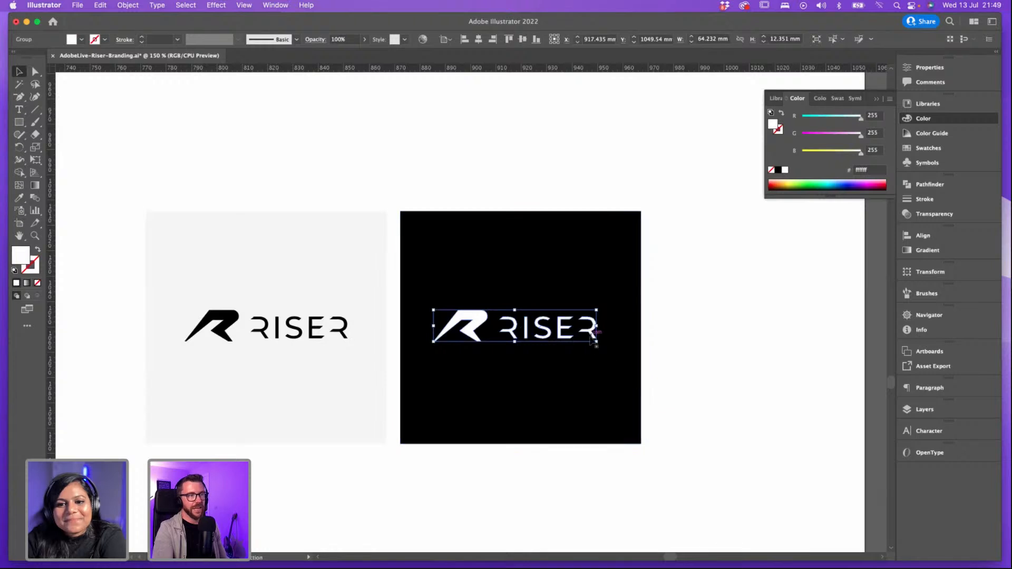
drag(591, 330, 594, 330)
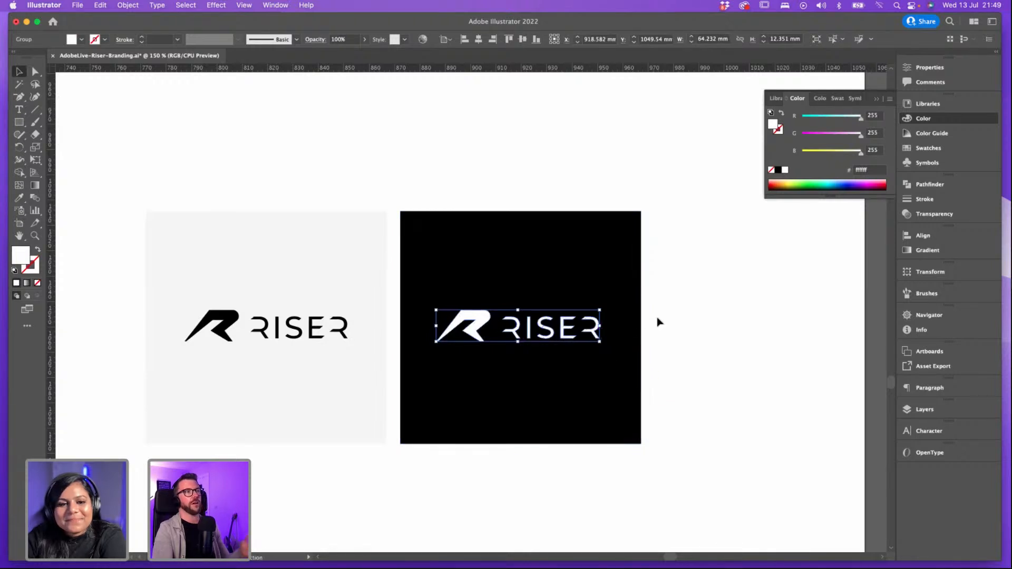
click(658, 322)
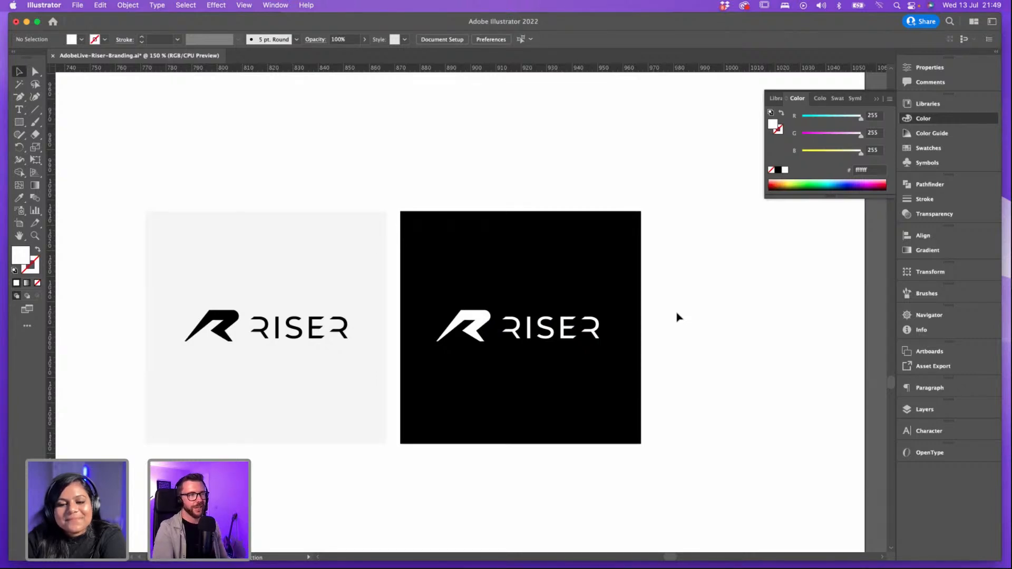
Step: Move both background squares with their lockups up beneath the standalone lockup and scale them down together proportionally
key(super+minus)
drag(655, 358, 554, 237)
click(632, 328)
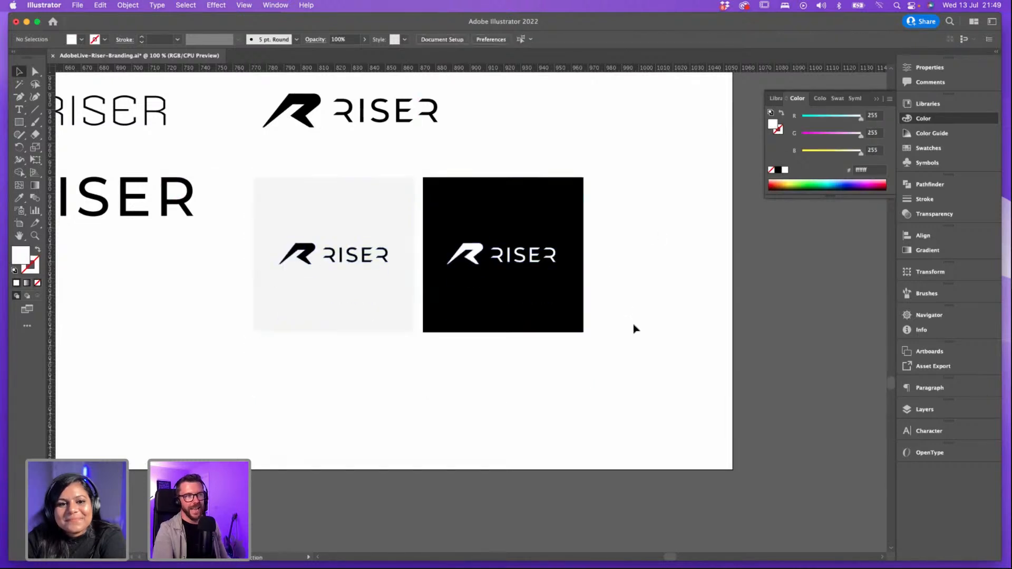
drag(304, 180, 293, 178)
drag(584, 332, 587, 298)
click(560, 232)
scroll(562, 235, up, 1)
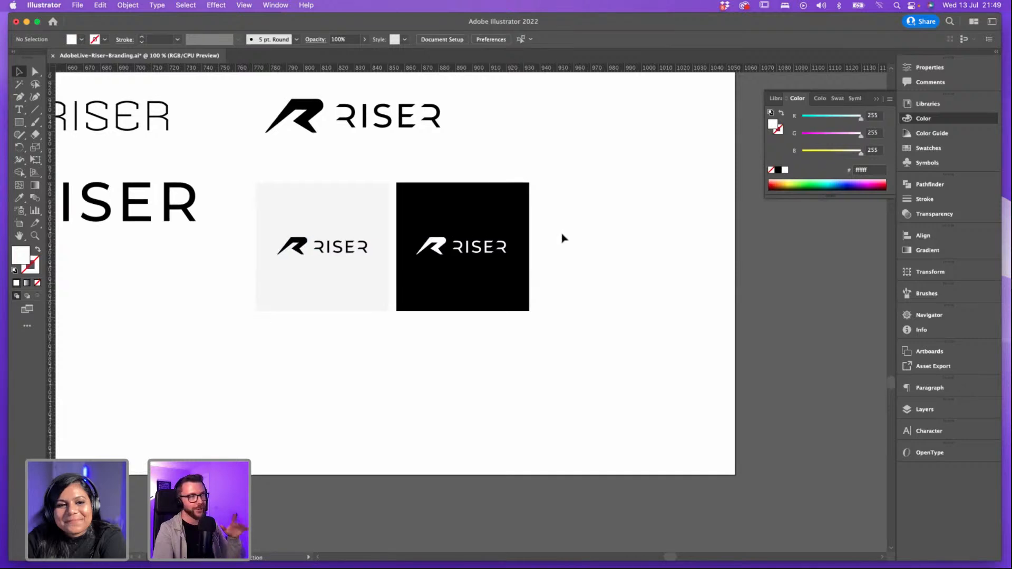
Step: Examine the light and dark lockup squares up close and alongside the other RISER logo variants on the artboard
scroll(384, 351, up, 1)
scroll(385, 352, left, 1)
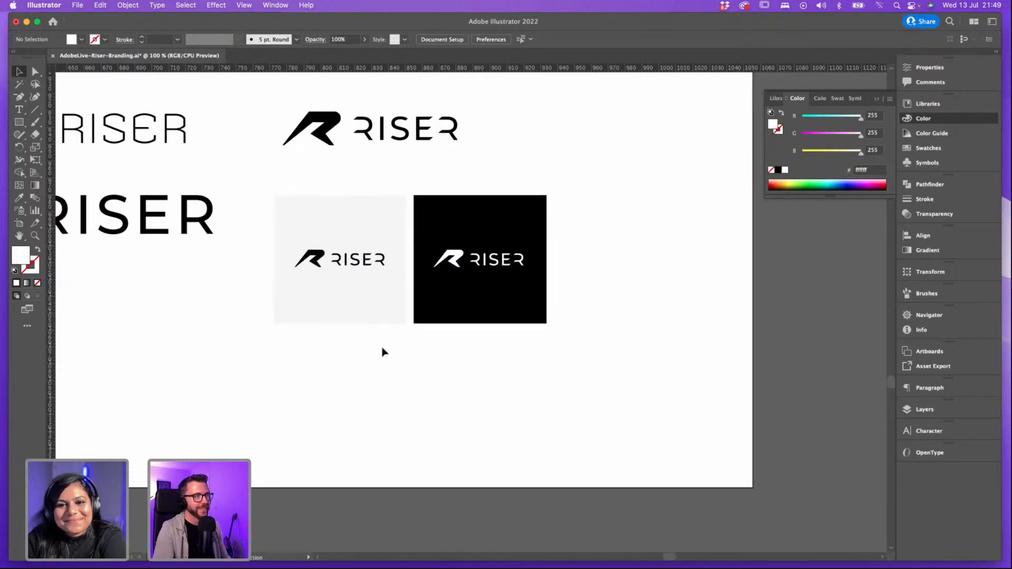
scroll(384, 351, down, 2)
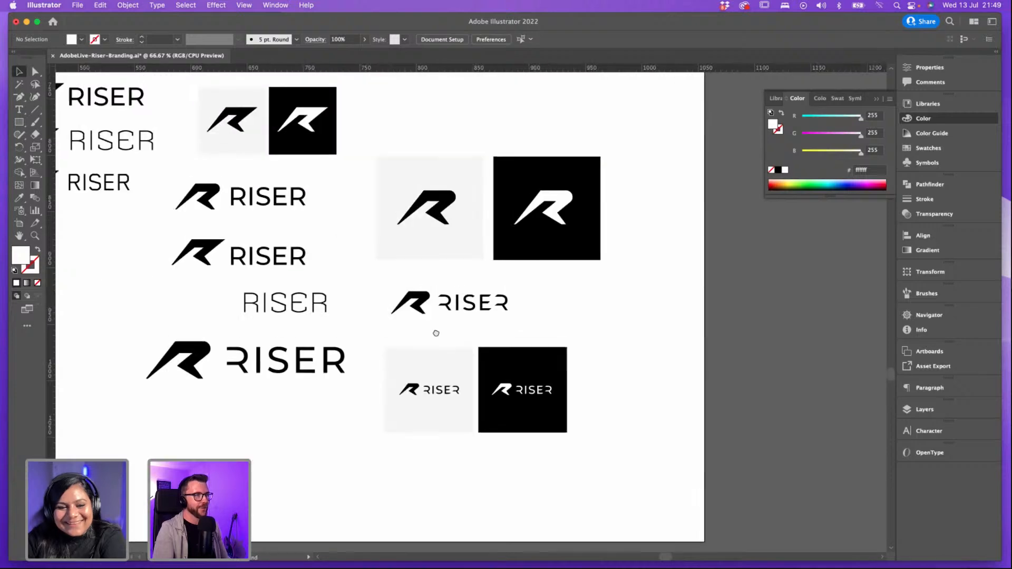
scroll(451, 308, down, 1)
scroll(451, 308, right, 1)
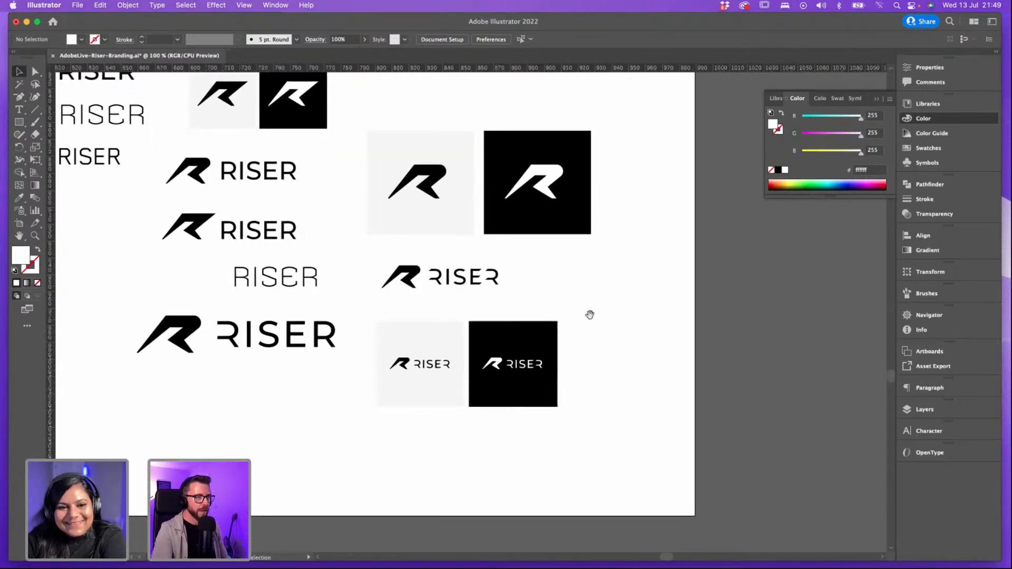
scroll(589, 316, up, 3)
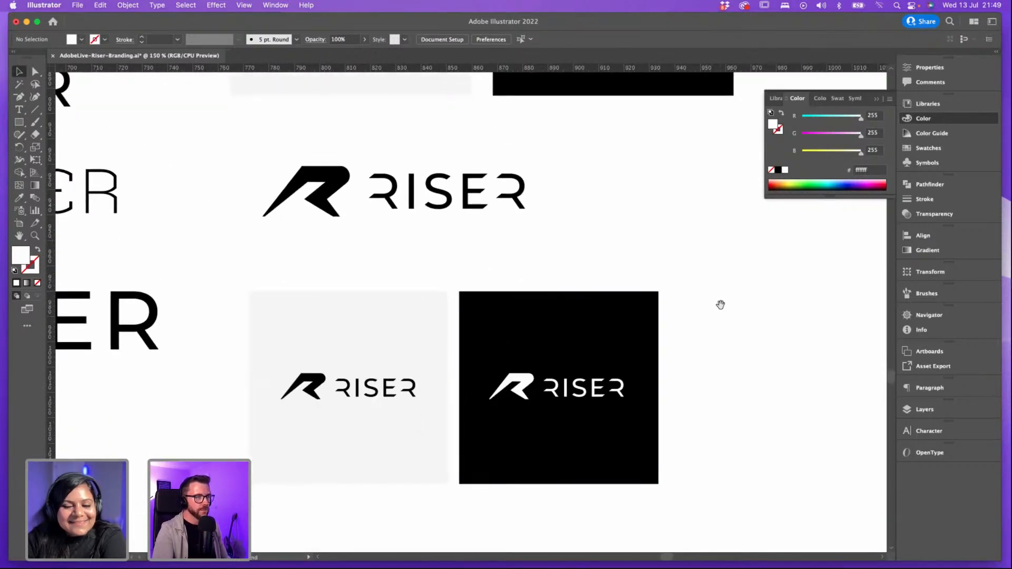
scroll(697, 275, down, 2)
scroll(697, 274, right, 1)
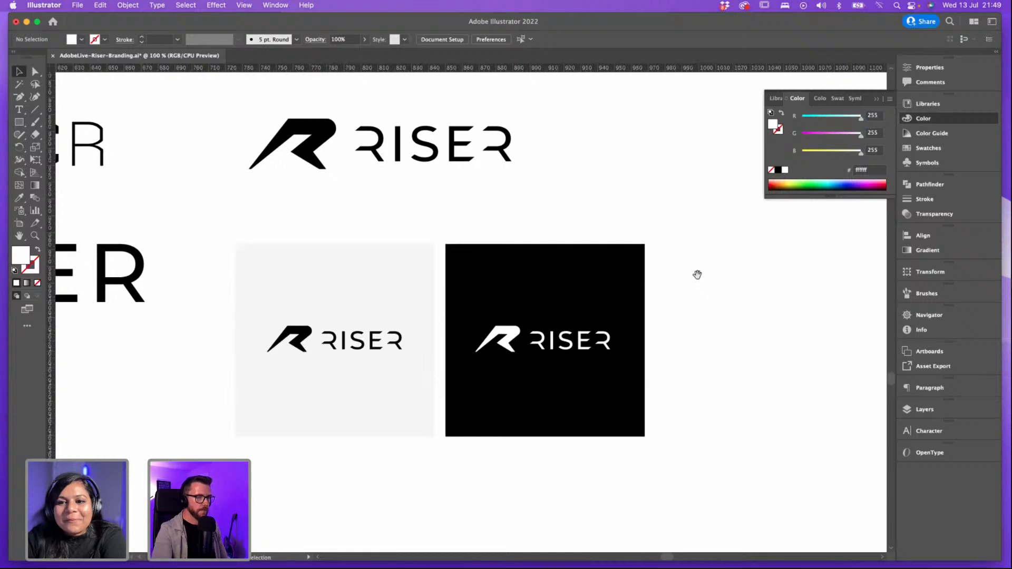
scroll(628, 231, down, 2)
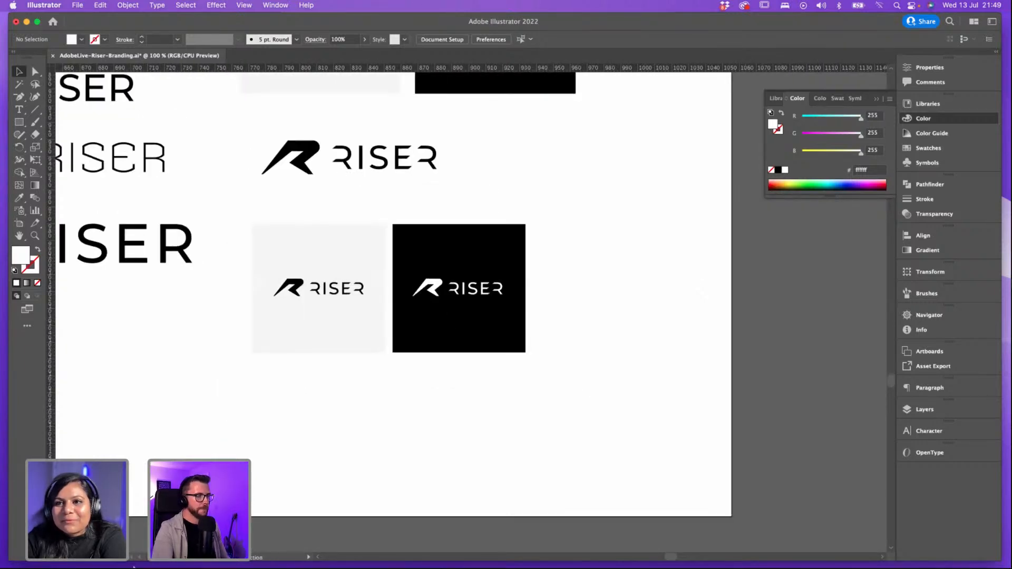
Step: Switch to Finder and open the Images folder inside the Assets folder of Adobe Live
mouse_move(176, 566)
click(152, 553)
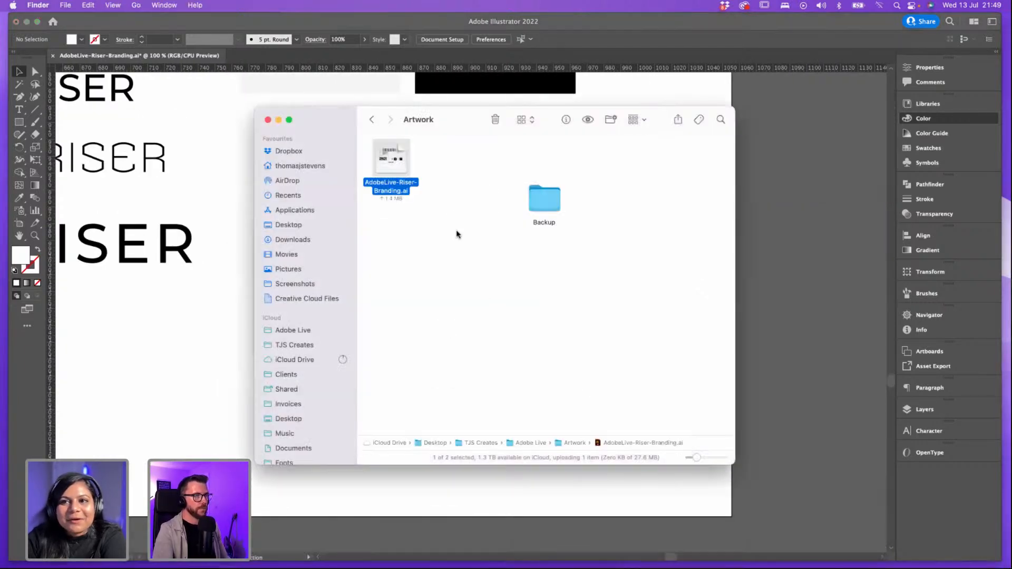
click(373, 121)
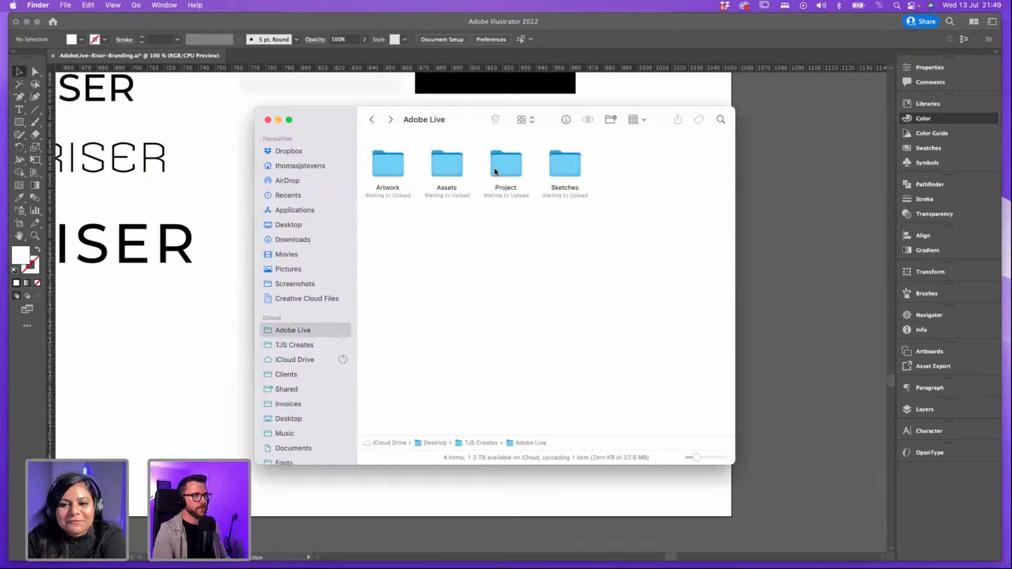
double_click(454, 168)
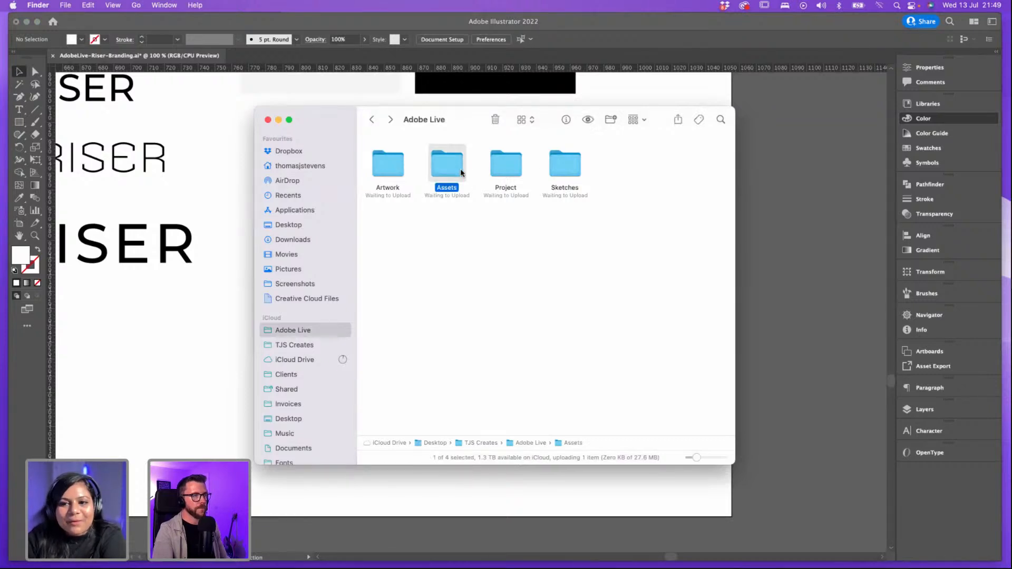
double_click(482, 177)
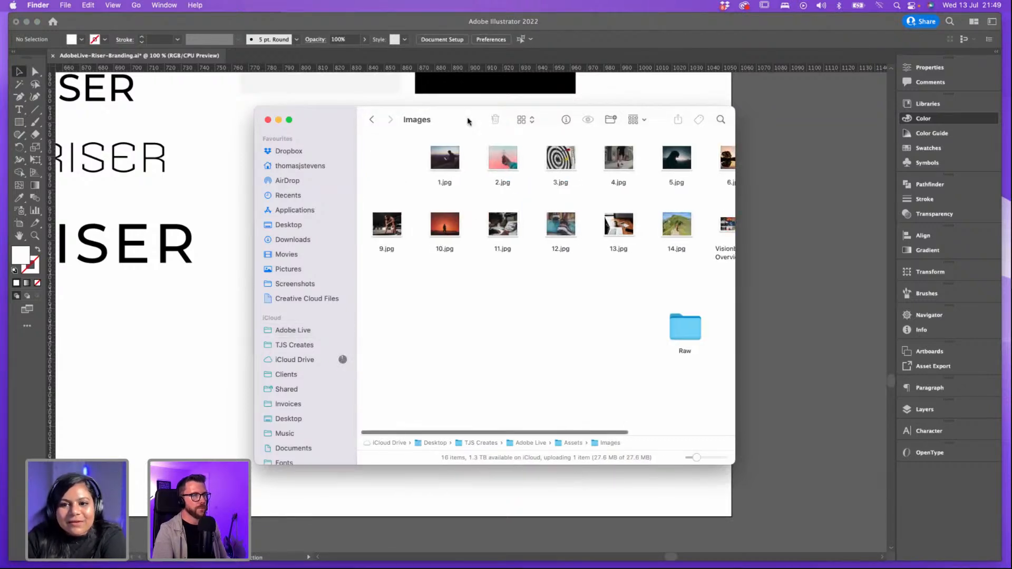
Step: Place 1.jpg from the Images folder onto the artboard and shift it so its upper edge is in view
drag(466, 119, 548, 156)
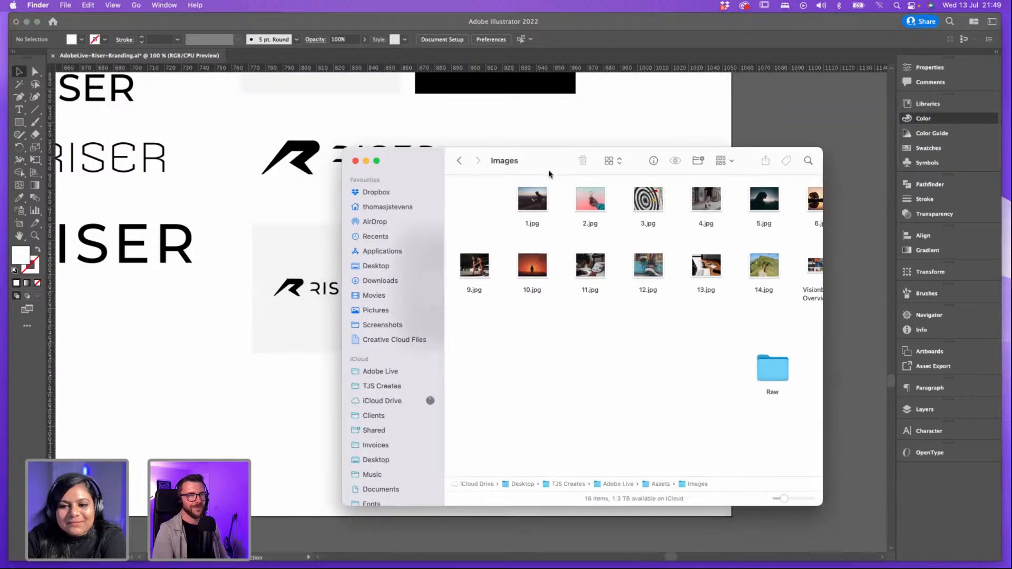
click(543, 205)
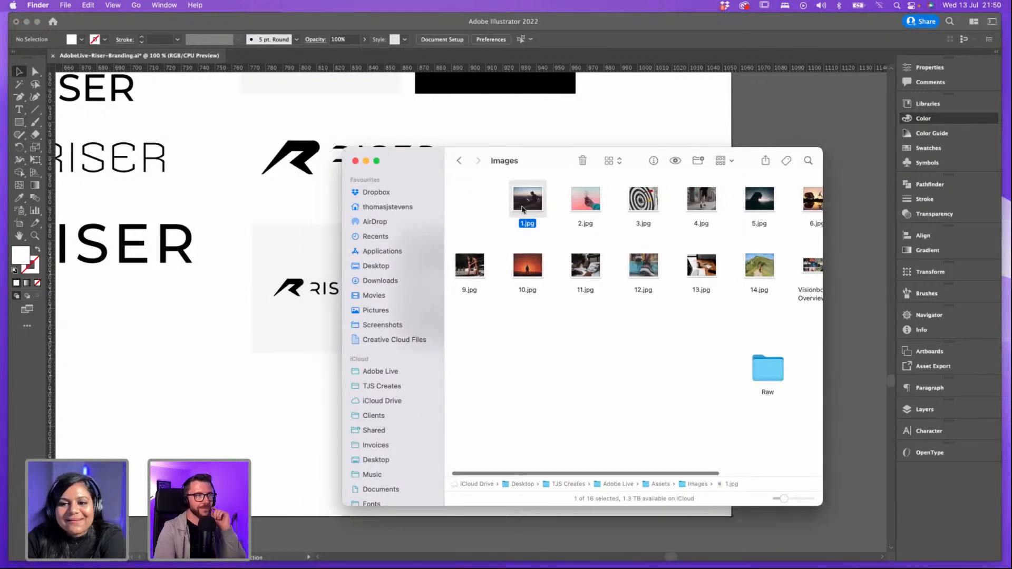
drag(530, 202, 310, 353)
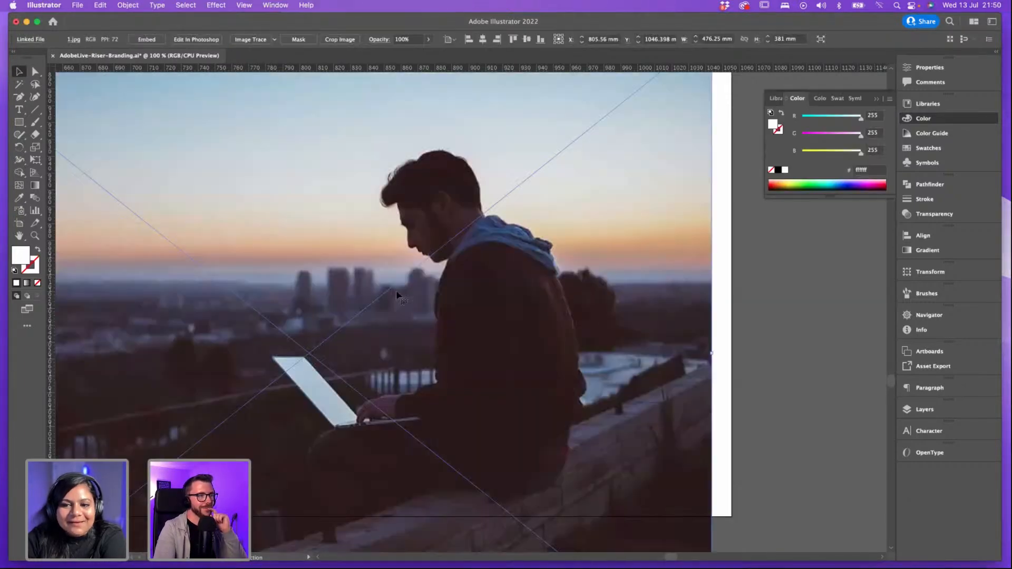
drag(401, 292, 479, 345)
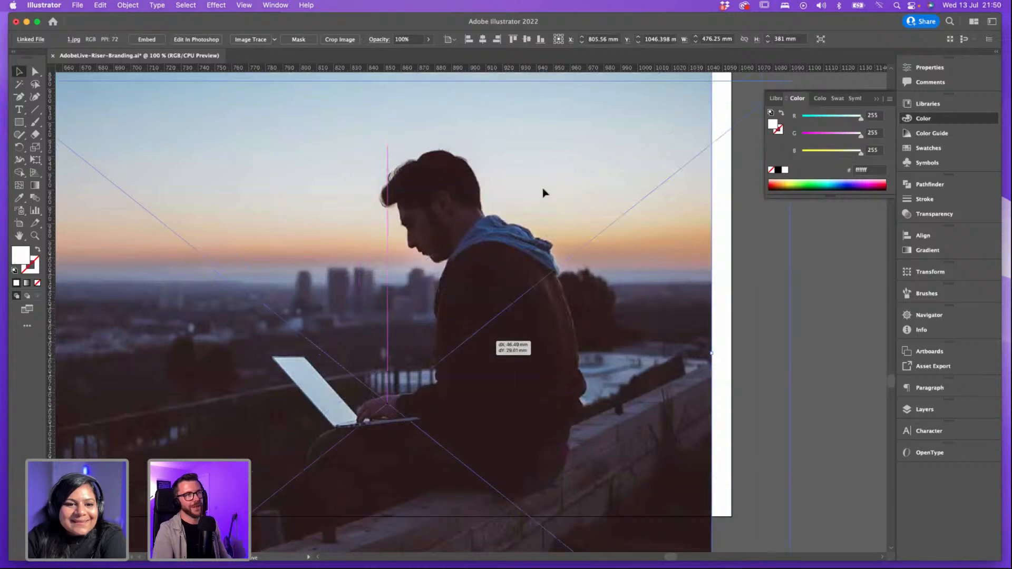
drag(543, 193, 544, 224)
drag(416, 148, 526, 135)
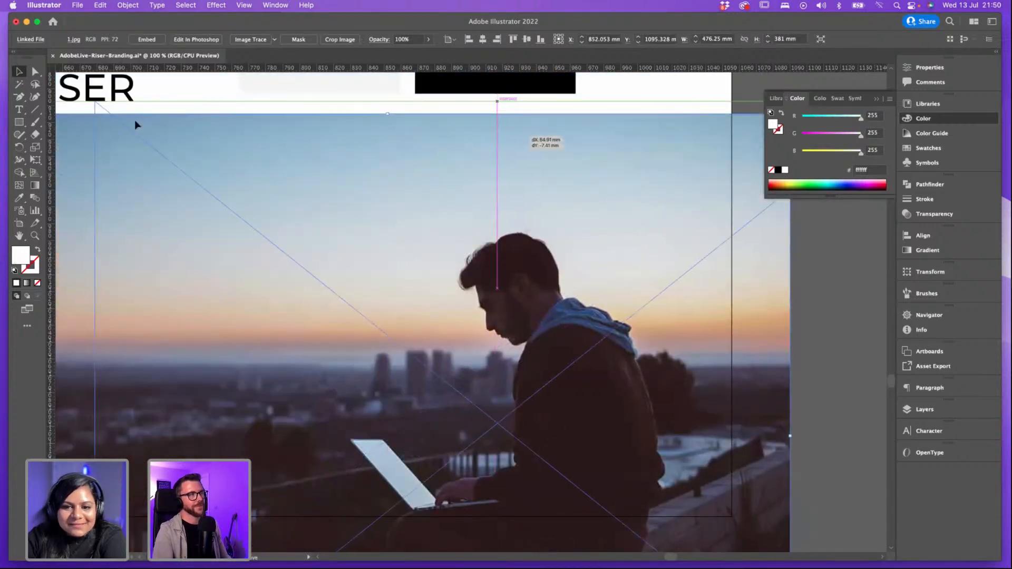
Step: Scale the placed photo down to about 94.5 × 75.6 mm, matching the black square's height, and position it directly to the right of that square
drag(95, 101, 608, 307)
drag(653, 335, 579, 250)
drag(763, 413, 693, 349)
drag(633, 287, 634, 284)
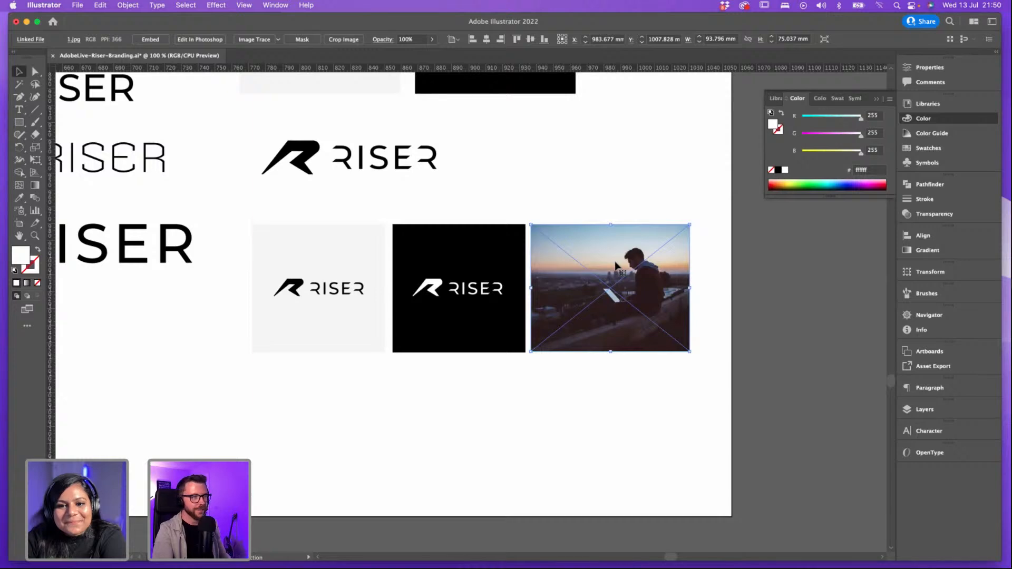
key(super+=)
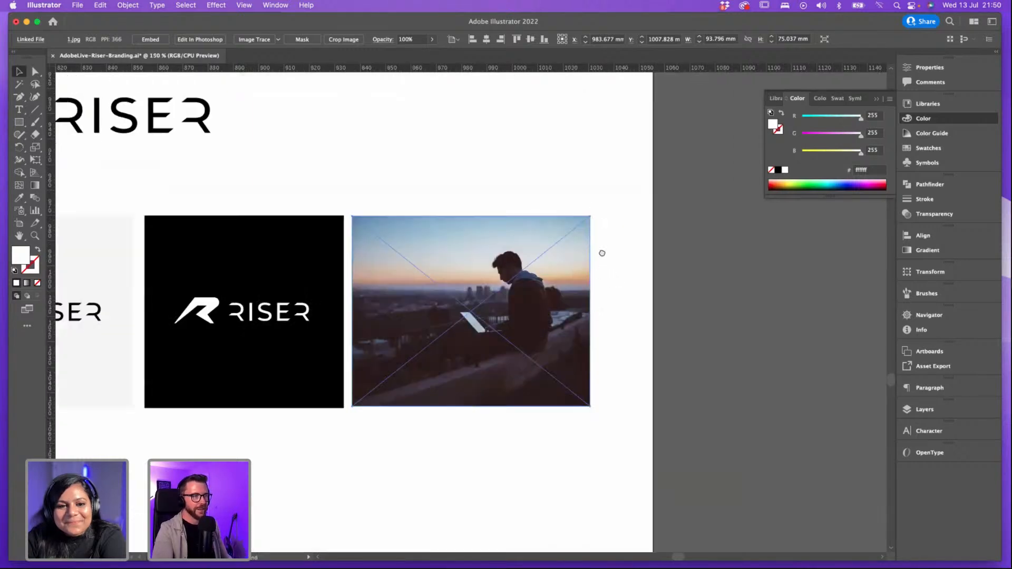
scroll(601, 253, down, 1)
drag(590, 383, 594, 386)
click(461, 397)
drag(465, 395, 565, 336)
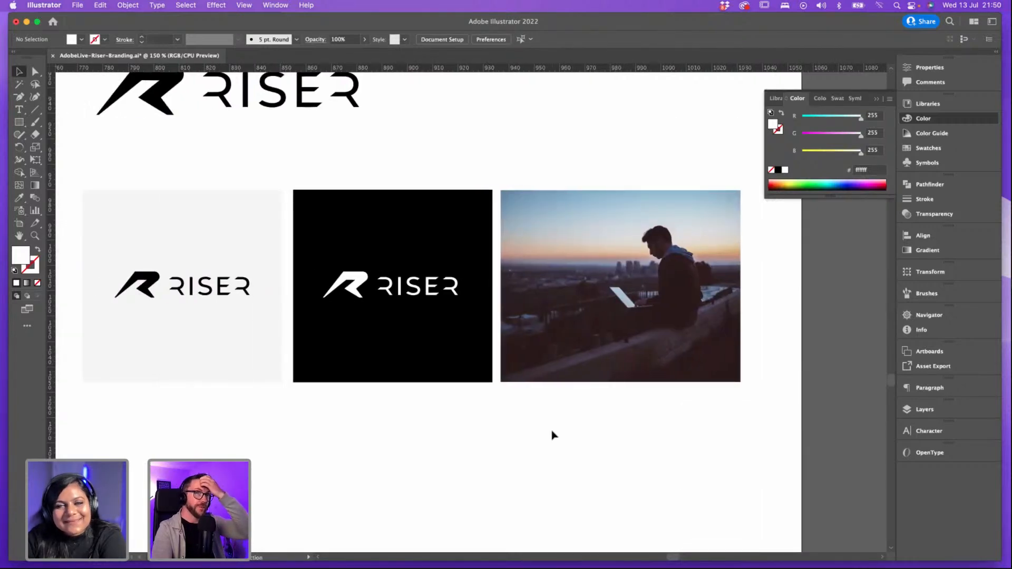
Step: Duplicate the black square over the photo and widen the copy to 94.536 mm to cover the photo's full width
click(555, 340)
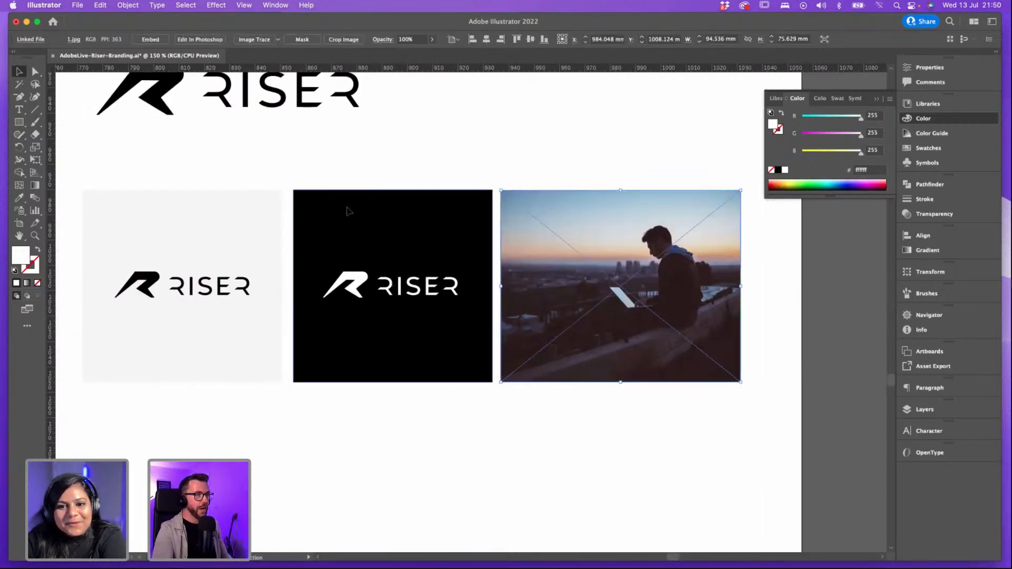
drag(350, 219, 555, 219)
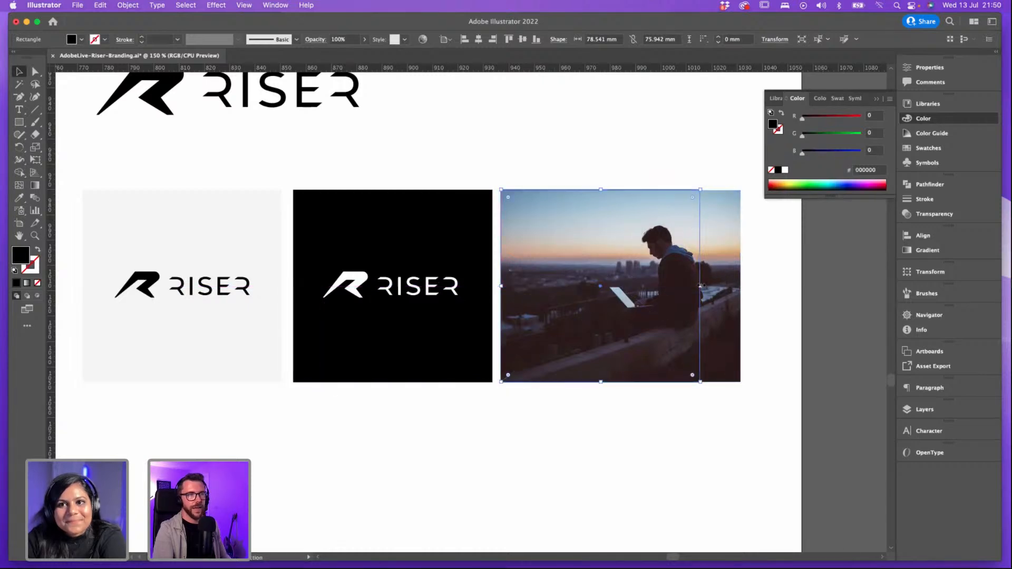
drag(701, 286, 741, 285)
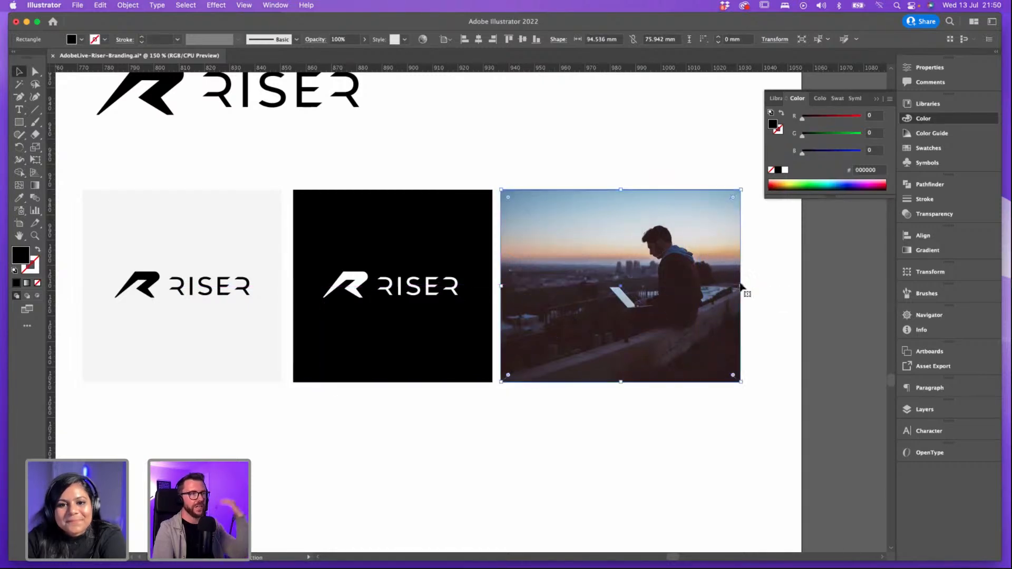
Step: Bring the black rectangle copy to the front so it covers the photo
click(314, 39)
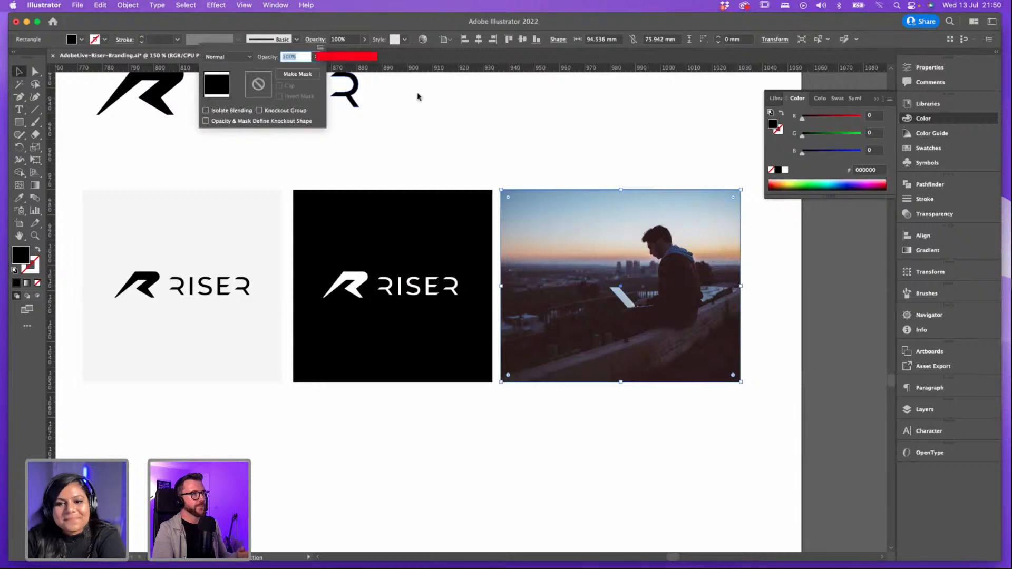
click(128, 5)
mouse_move(137, 32)
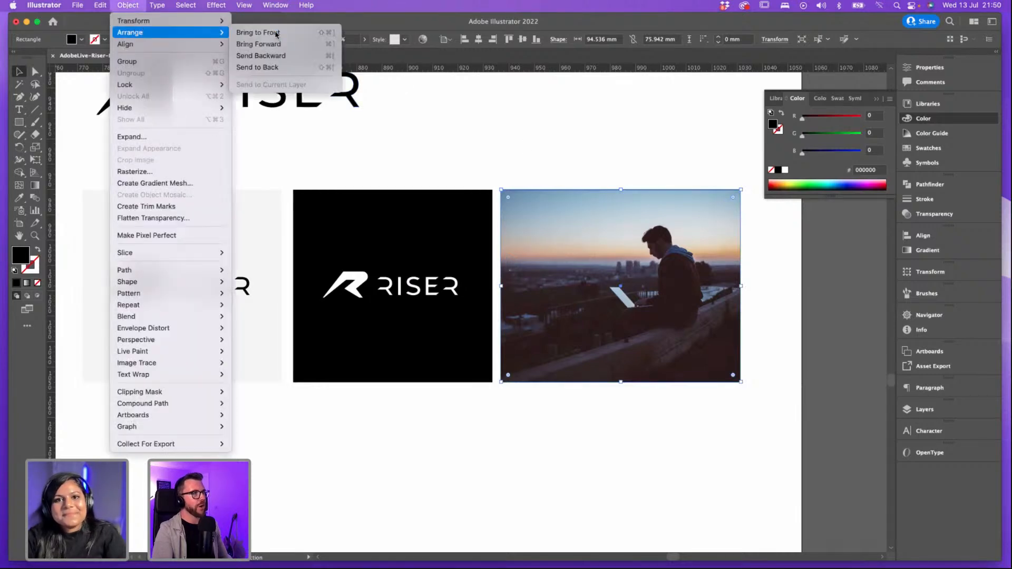
click(254, 32)
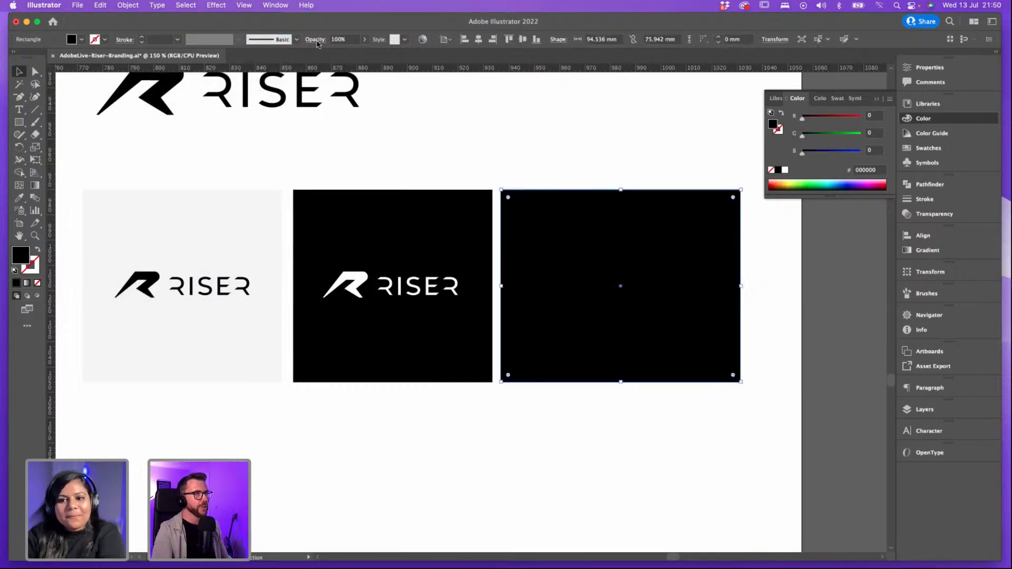
Step: Try the Overlay blending mode on the black rectangle over the photo, settle on Color instead, and deselect it
click(313, 40)
click(232, 57)
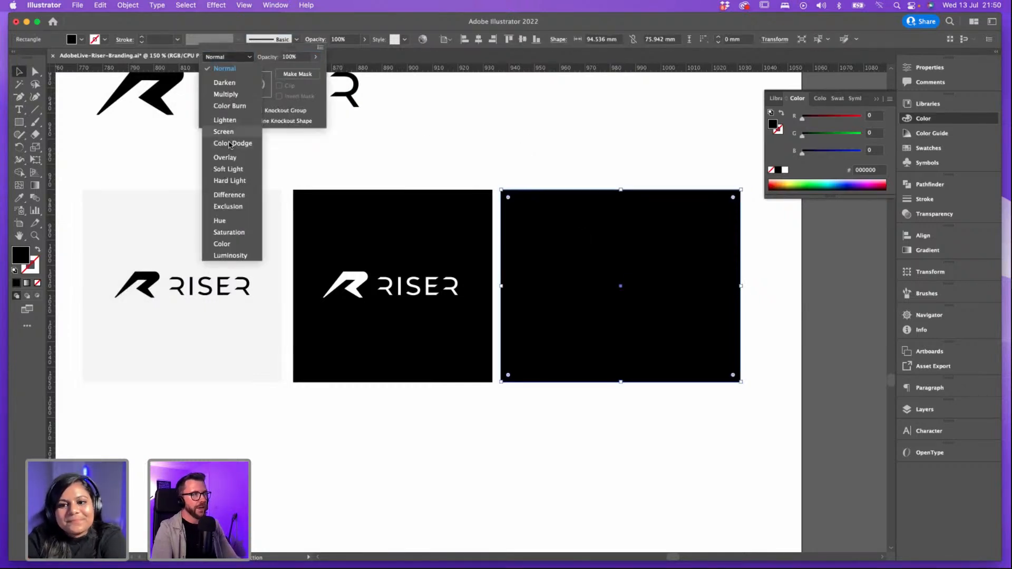
click(228, 159)
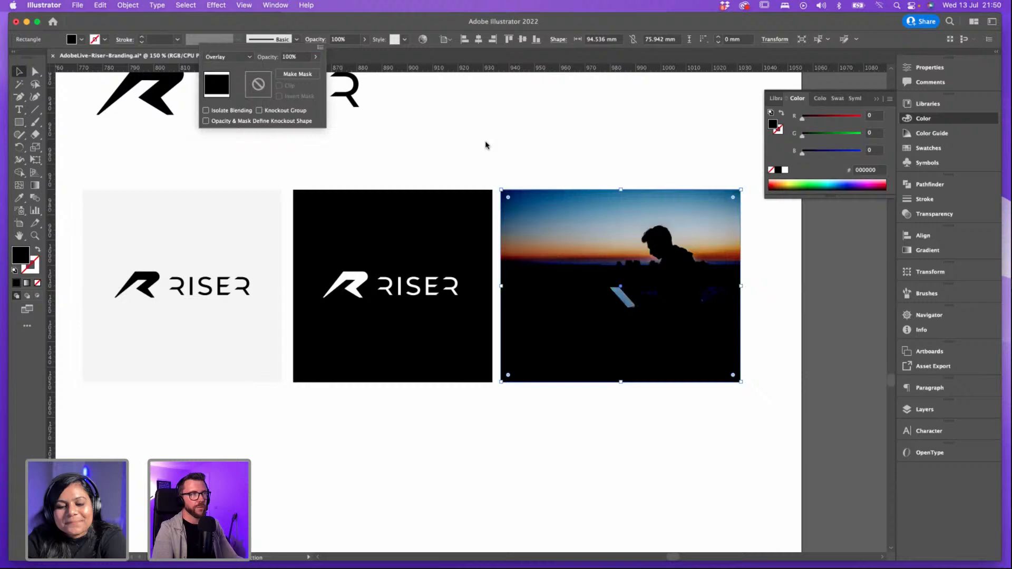
click(232, 57)
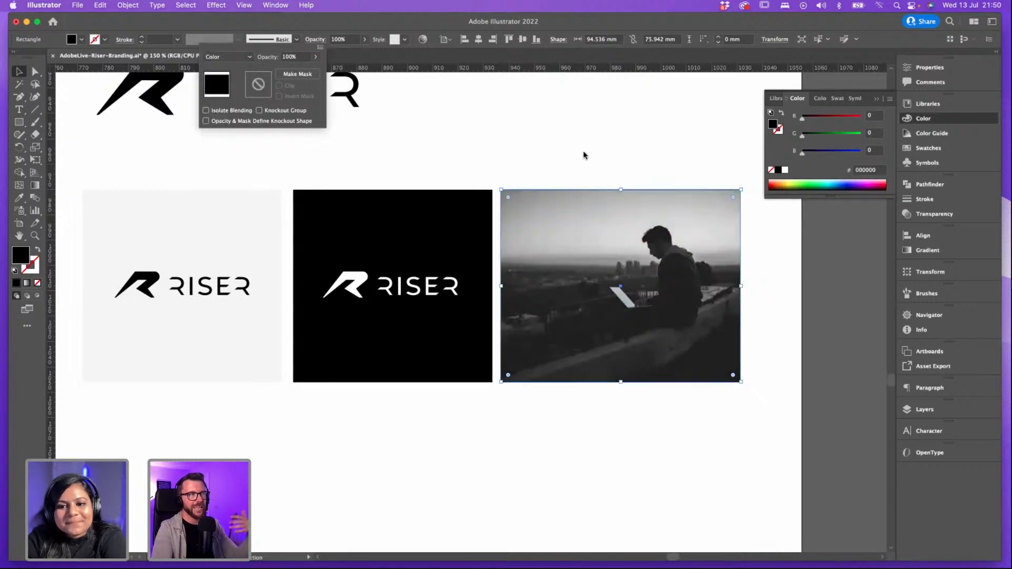
click(560, 143)
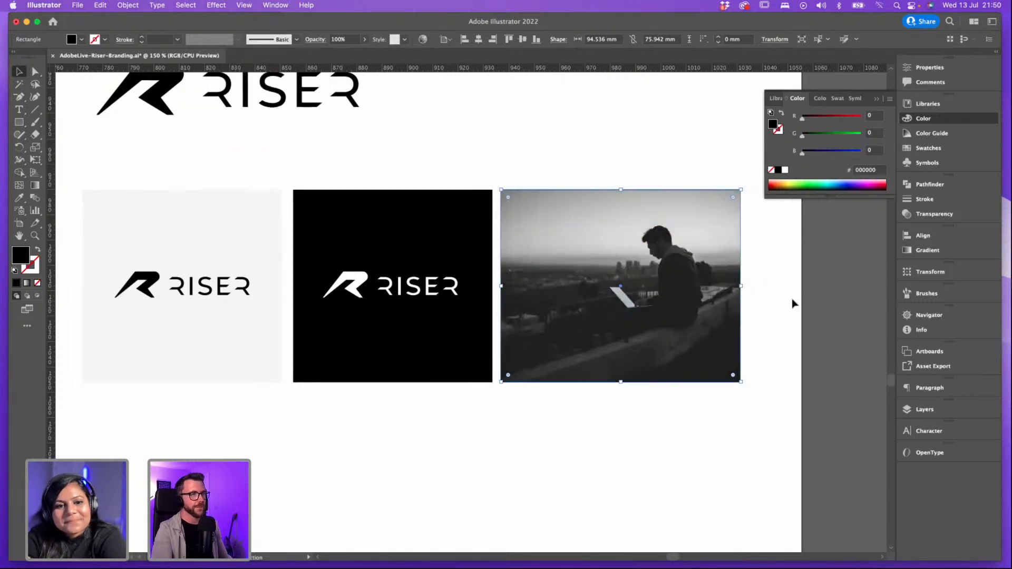
click(793, 302)
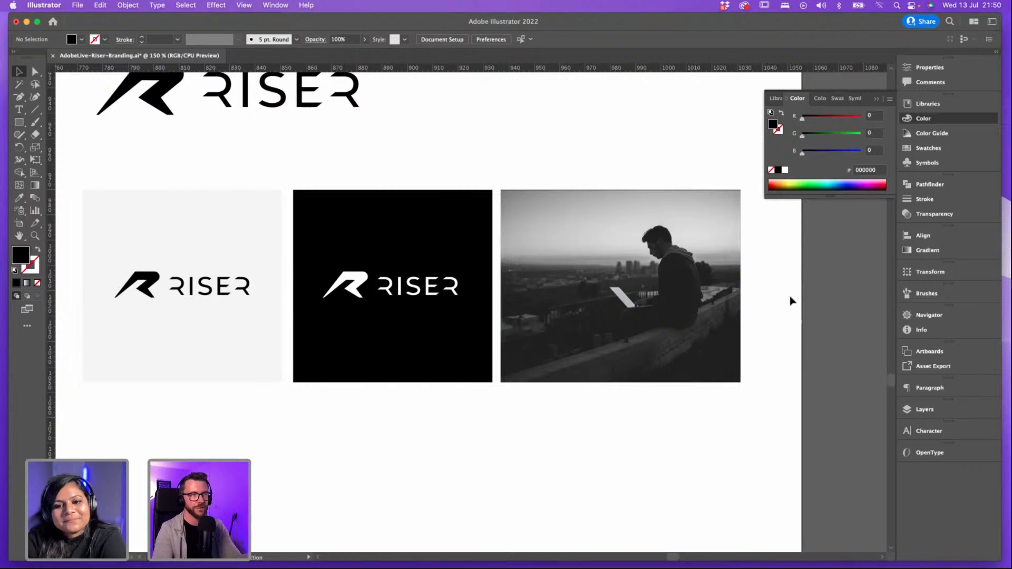
Step: Bring the blended rectangle to the front again, try moving it down off the photo, and undo the move
click(692, 250)
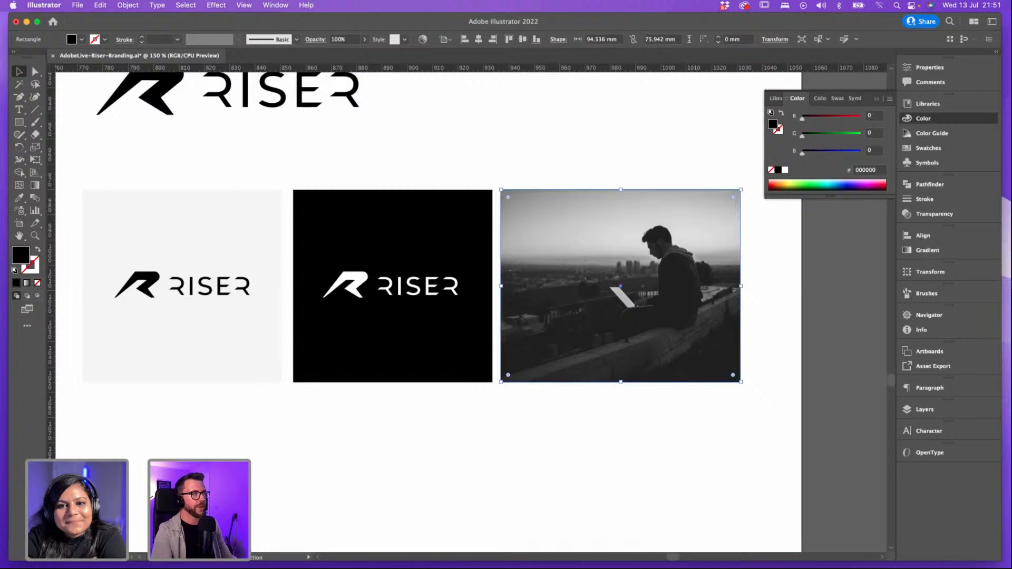
click(128, 5)
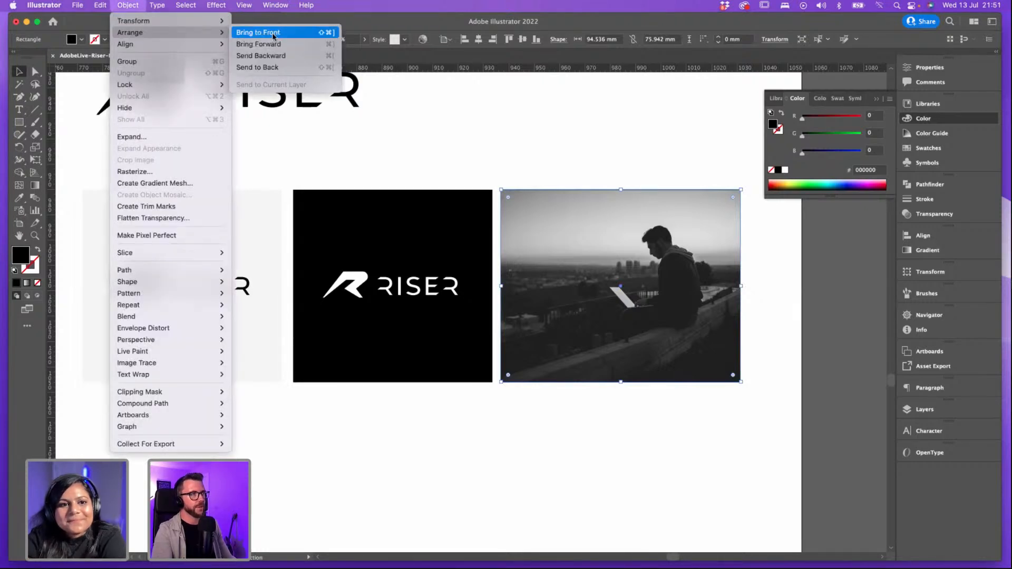
click(261, 32)
click(811, 310)
drag(540, 274, 551, 373)
key(super+z)
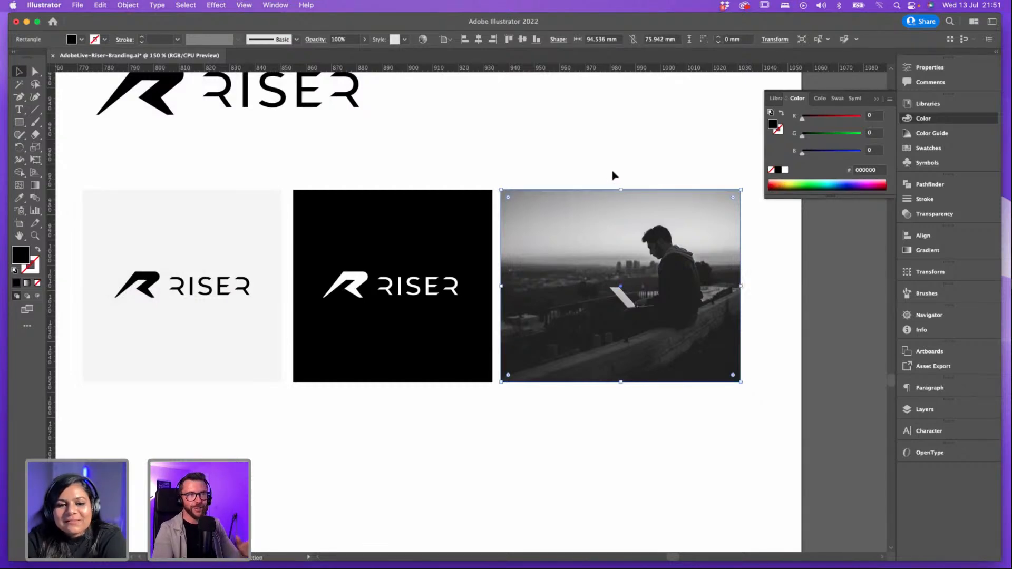
Step: Paste a copy of the blended black rectangle in front over the photo and set its blending mode to Normal
click(100, 6)
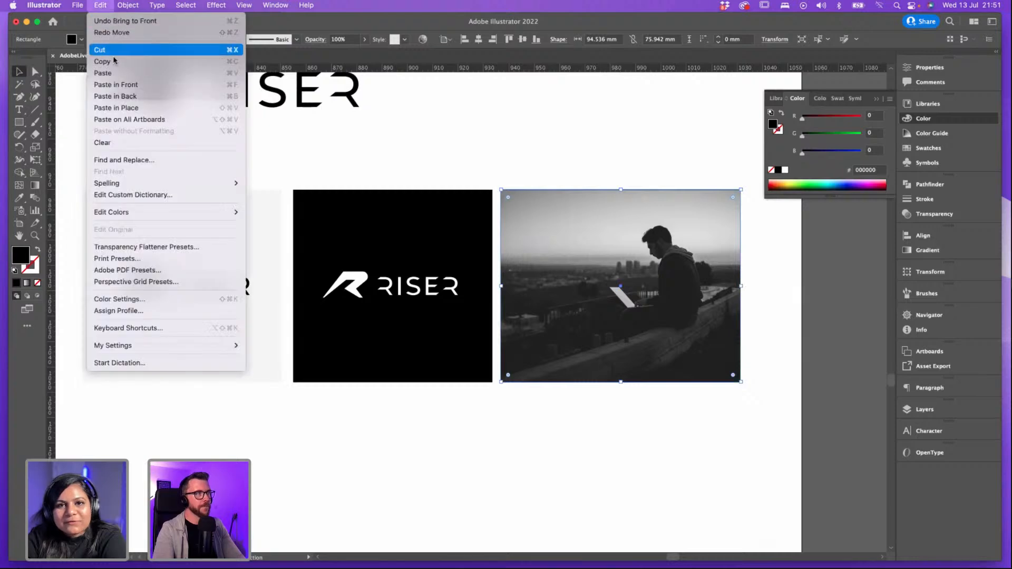
click(131, 84)
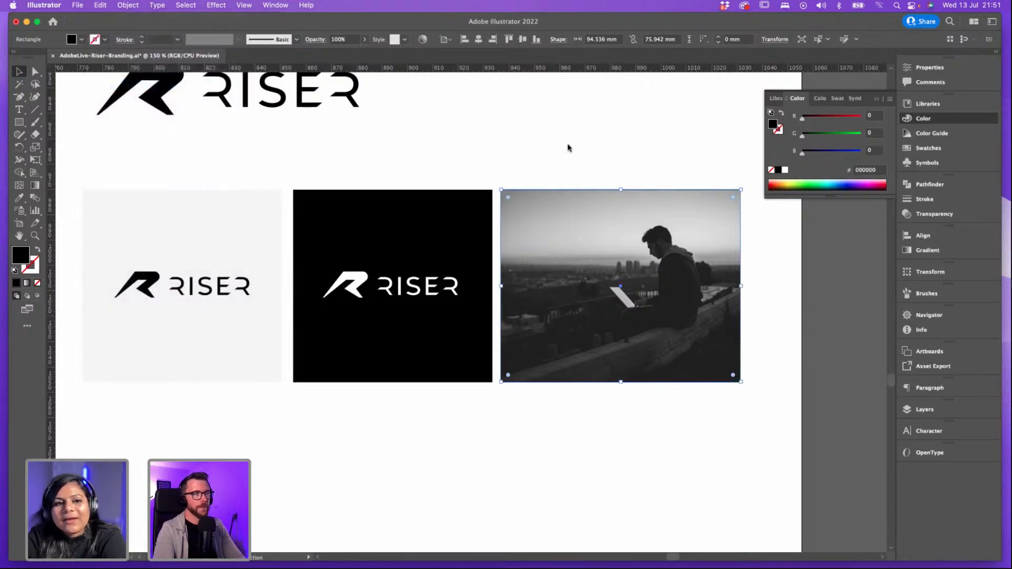
click(317, 42)
click(232, 57)
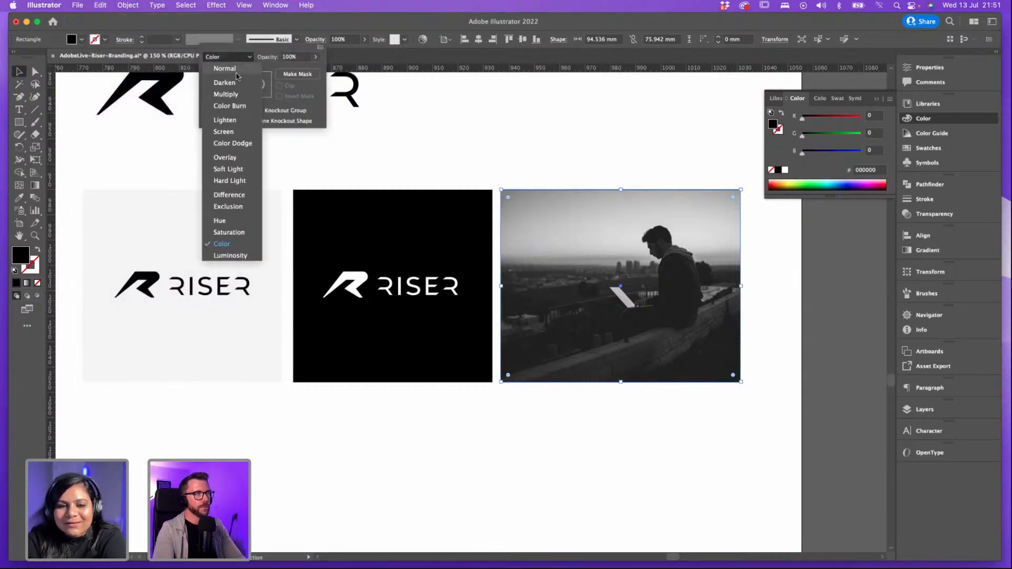
click(227, 69)
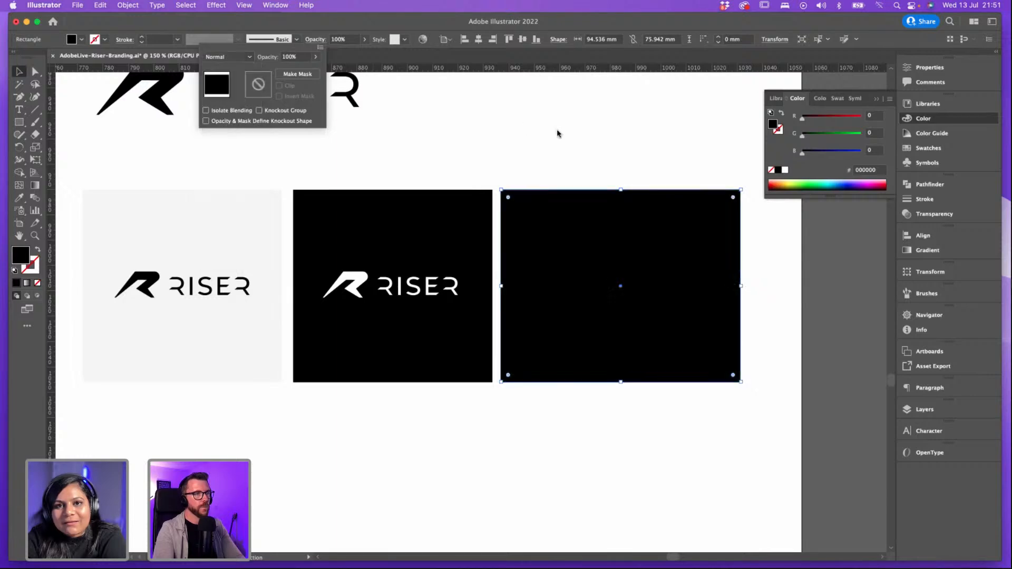
click(542, 128)
Step: Reduce the opacity of the upper black rectangle over the photo to 37% and deselect it
click(364, 39)
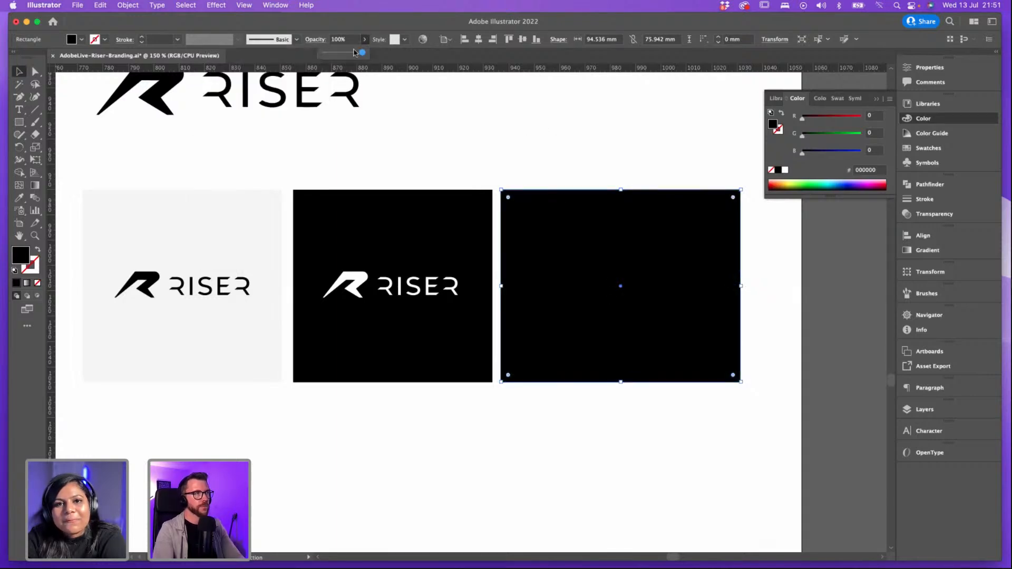
drag(364, 53, 341, 54)
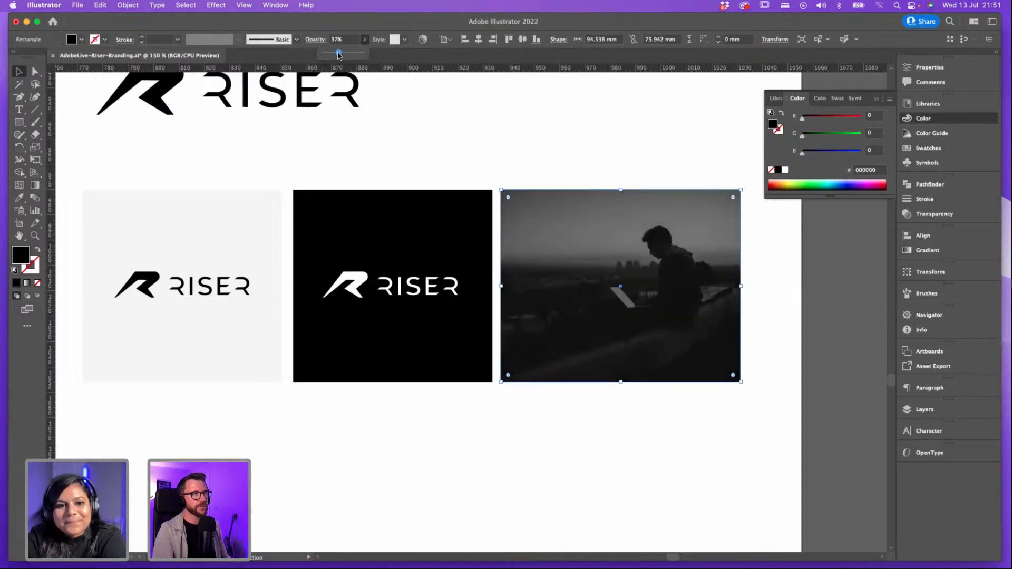
click(472, 126)
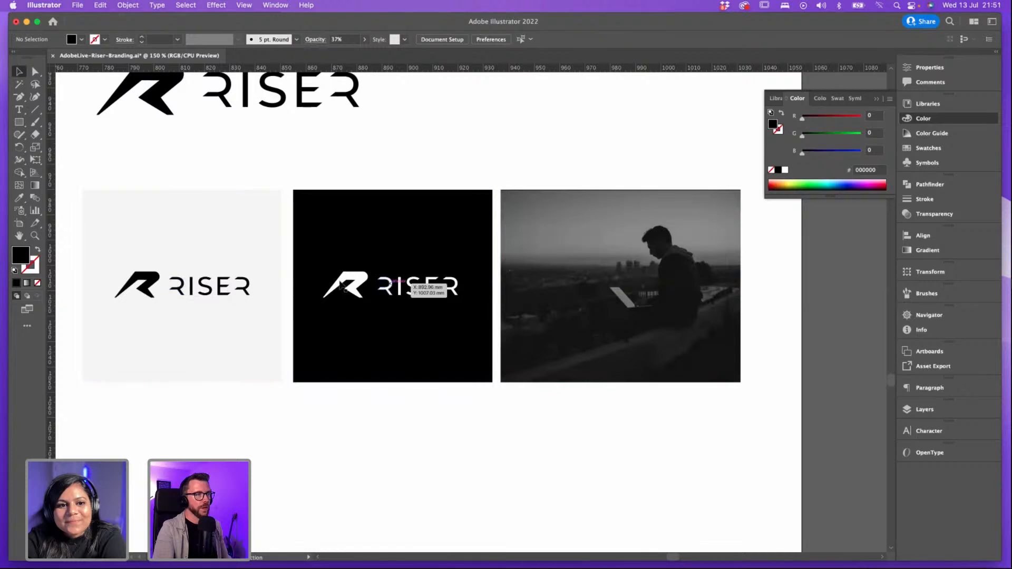
Step: Duplicate the white RISER lockup from the black square onto the centre of the darkened photo, bring it to the front, and deselect it
click(343, 287)
click(613, 290)
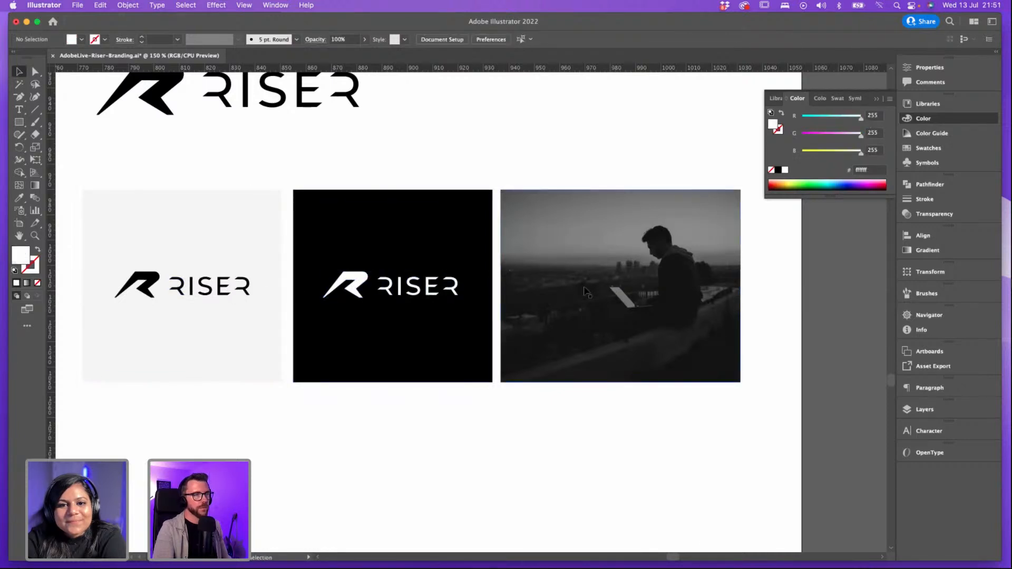
drag(347, 289, 576, 291)
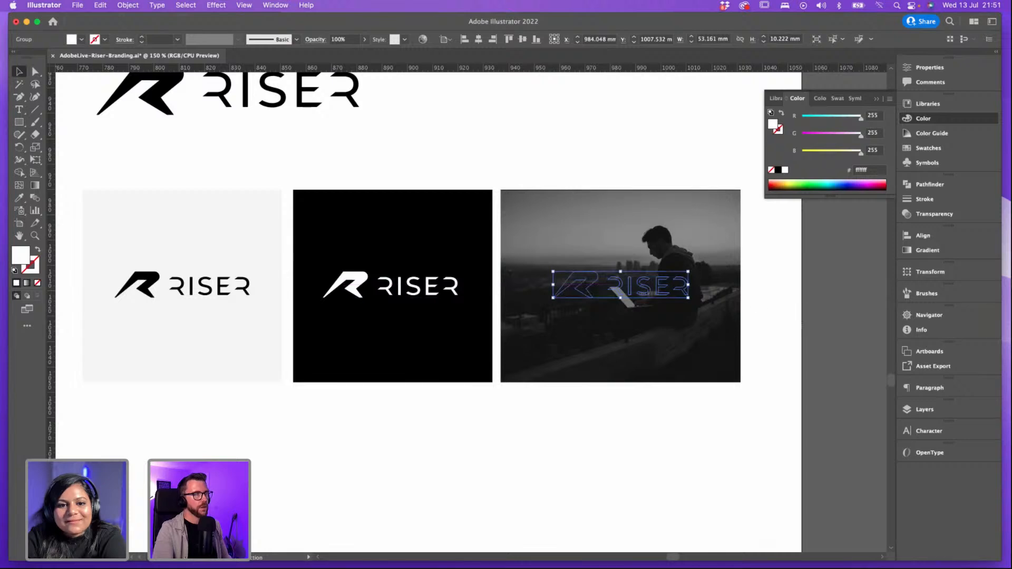
click(128, 5)
mouse_move(132, 33)
click(253, 32)
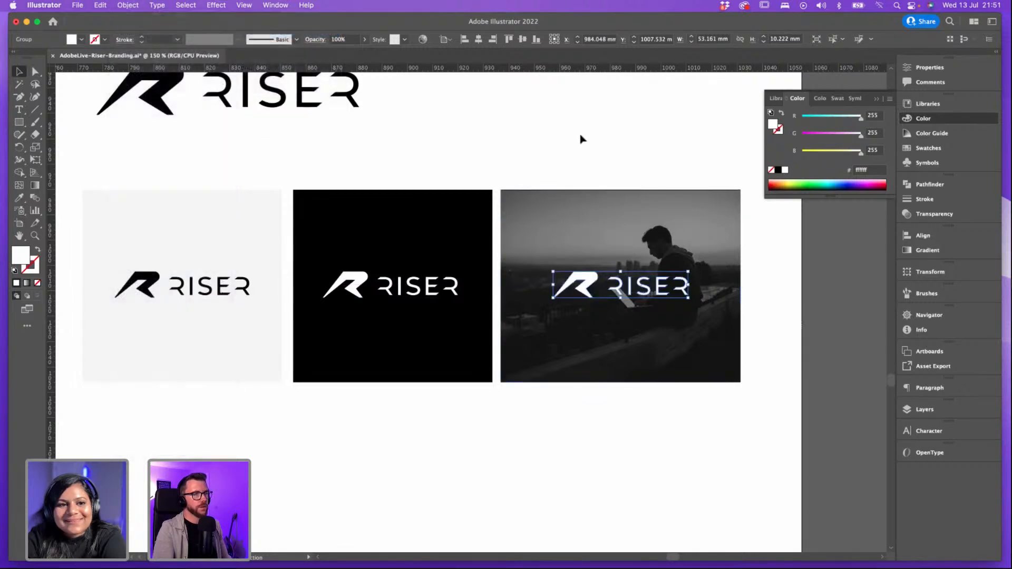
click(607, 125)
key(super+minus)
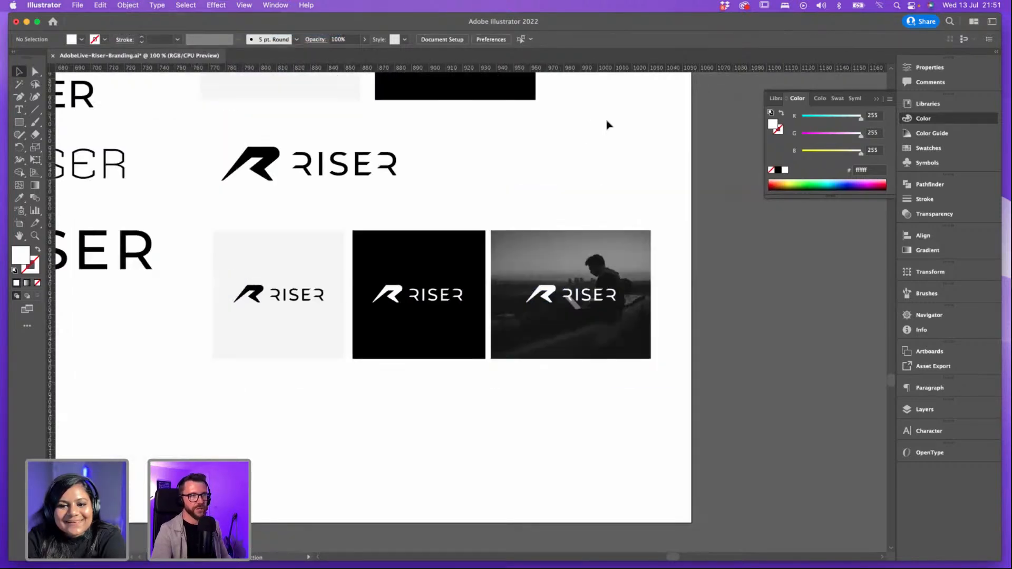
key(super+equal)
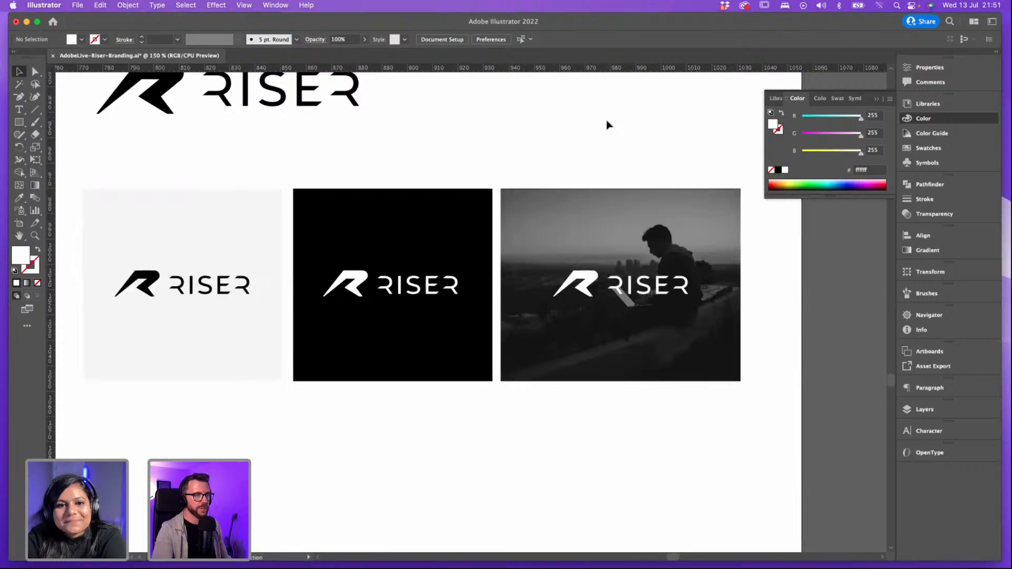
key(super+equal)
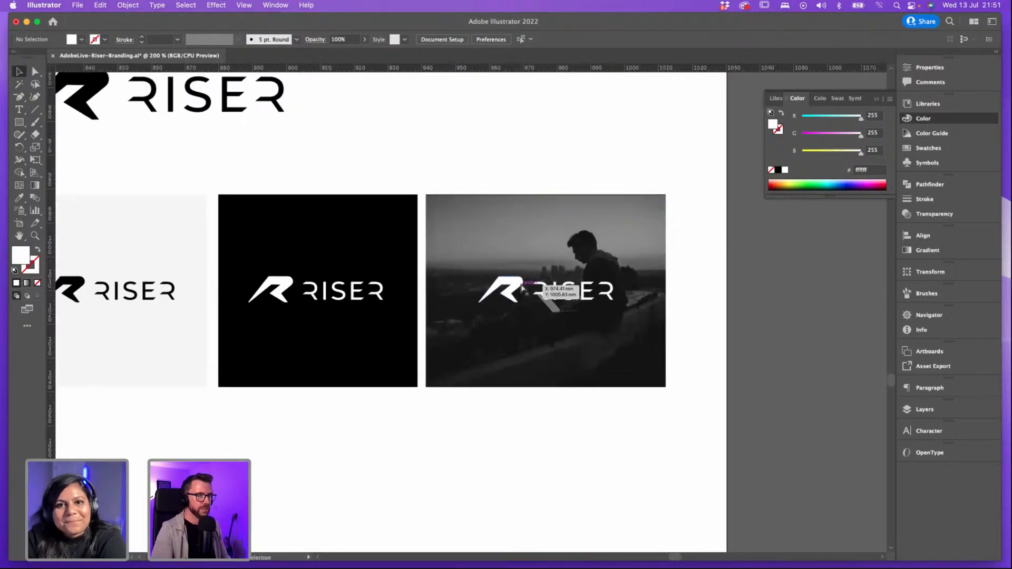
Step: Look over the earlier RISER logo variations and the repeating mark pattern on the artboard
key(super+minus)
key(super+minus)
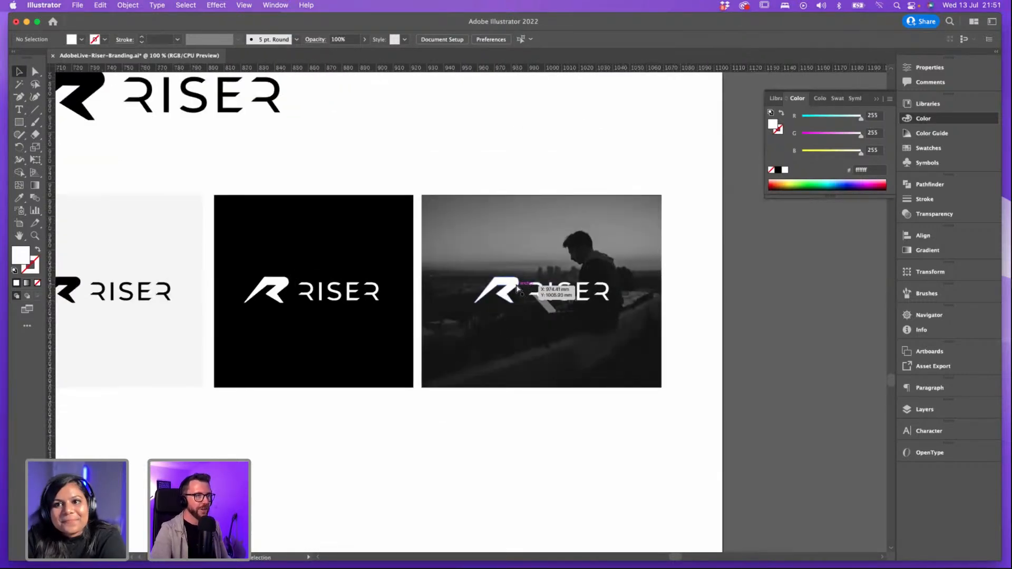
key(super+minus)
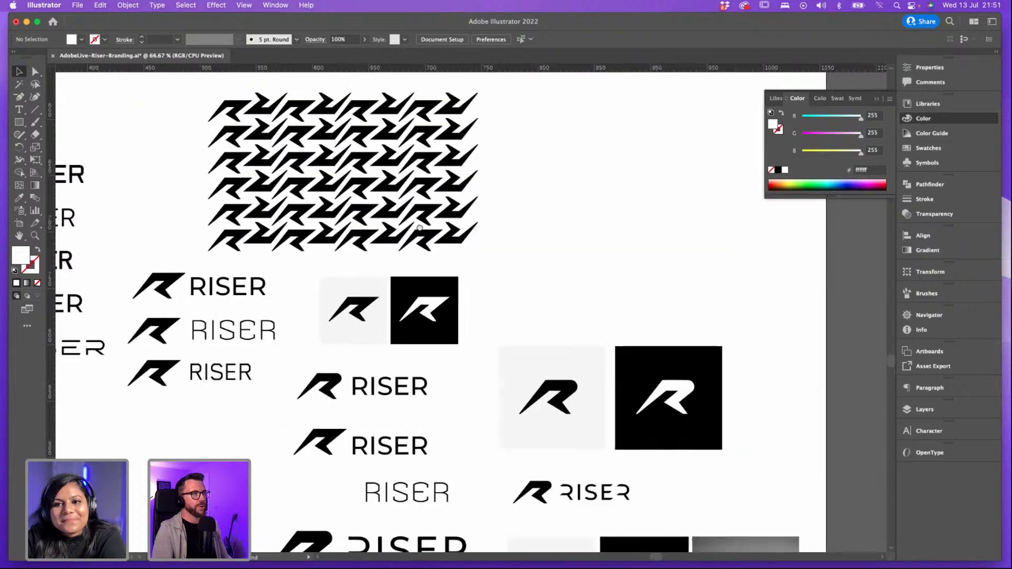
scroll(420, 227, up, 3)
scroll(420, 228, left, 3)
Step: Switch to Safari and review the Discovery Call and Client Questions pages of AdobeLive-BrandingProject.pdf
mouse_move(260, 558)
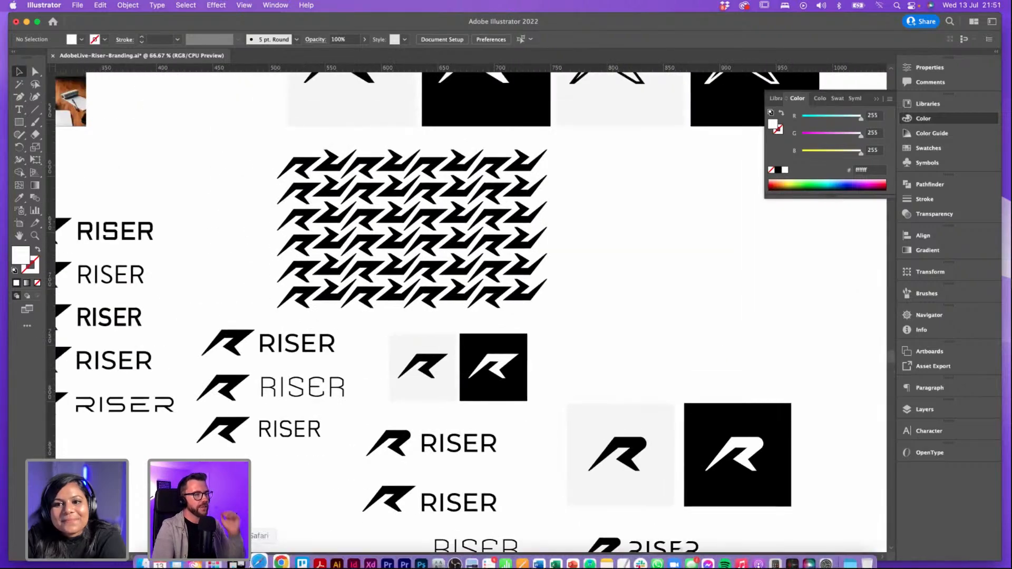
click(259, 555)
scroll(444, 128, up, 10)
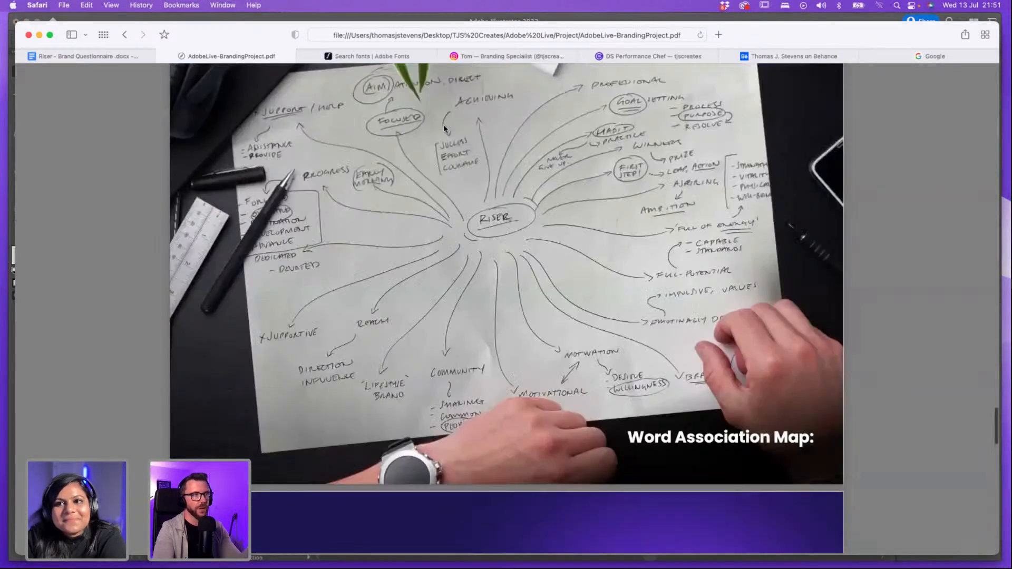
scroll(444, 128, up, 20)
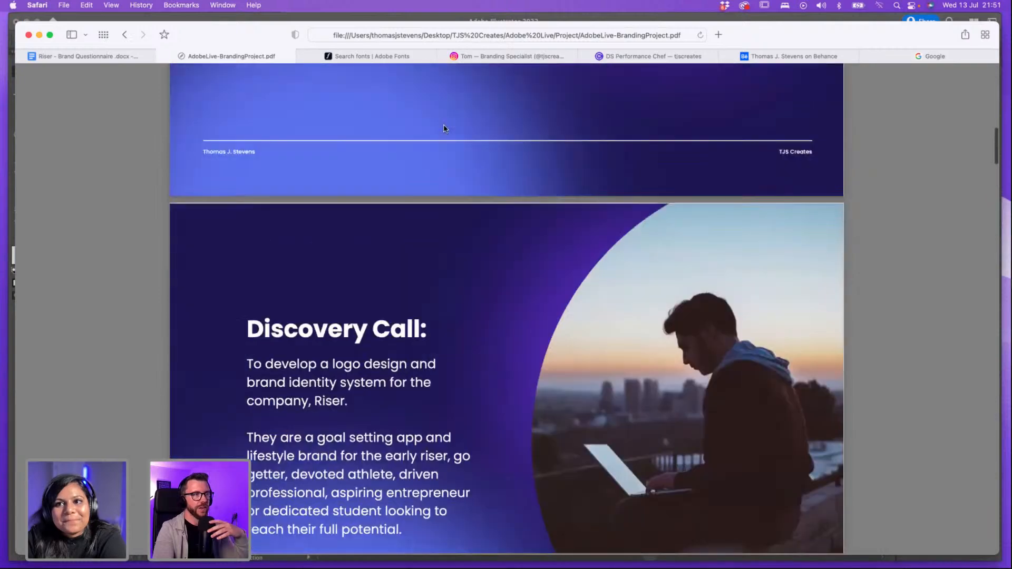
scroll(445, 128, down, 5)
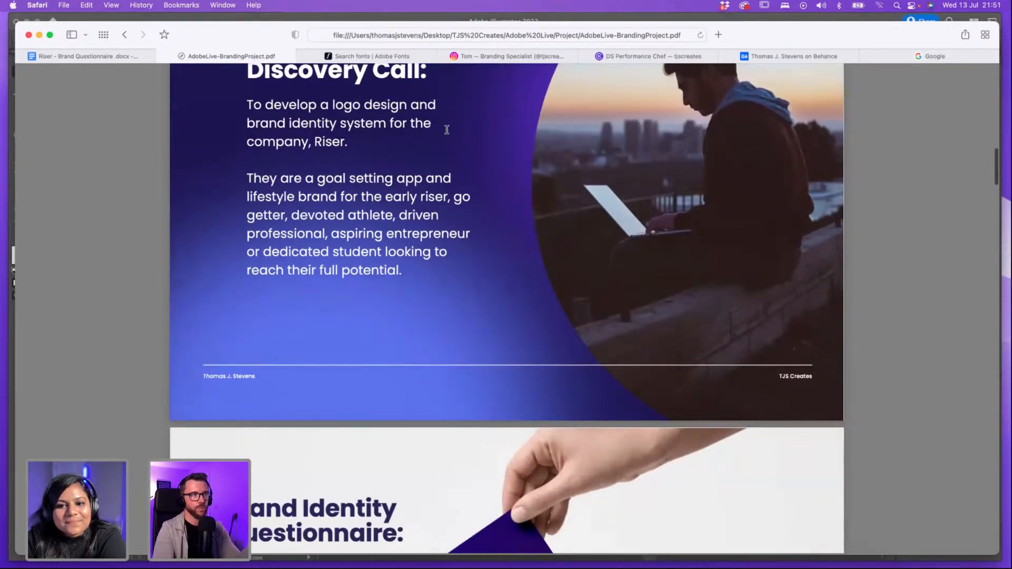
scroll(447, 129, down, 12)
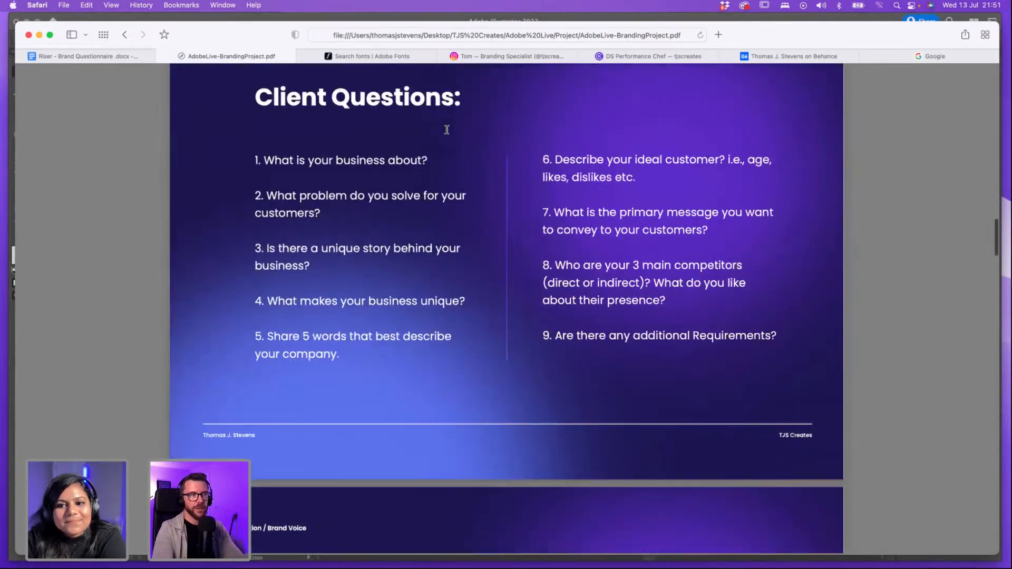
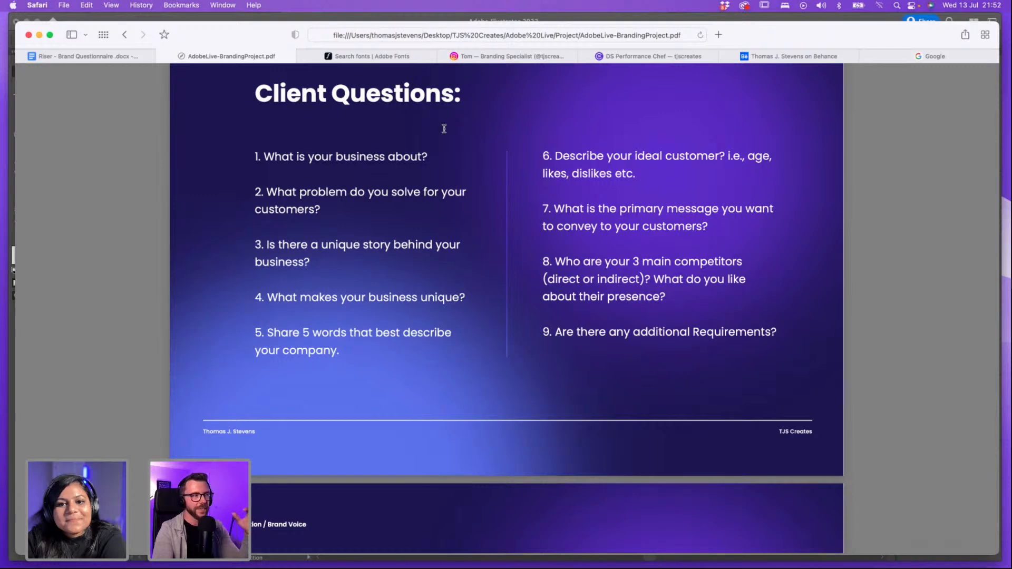
Step: Review the Word Association / Brand Voice and Brand Purpose pages of the branding project PDF
scroll(445, 128, down, 7)
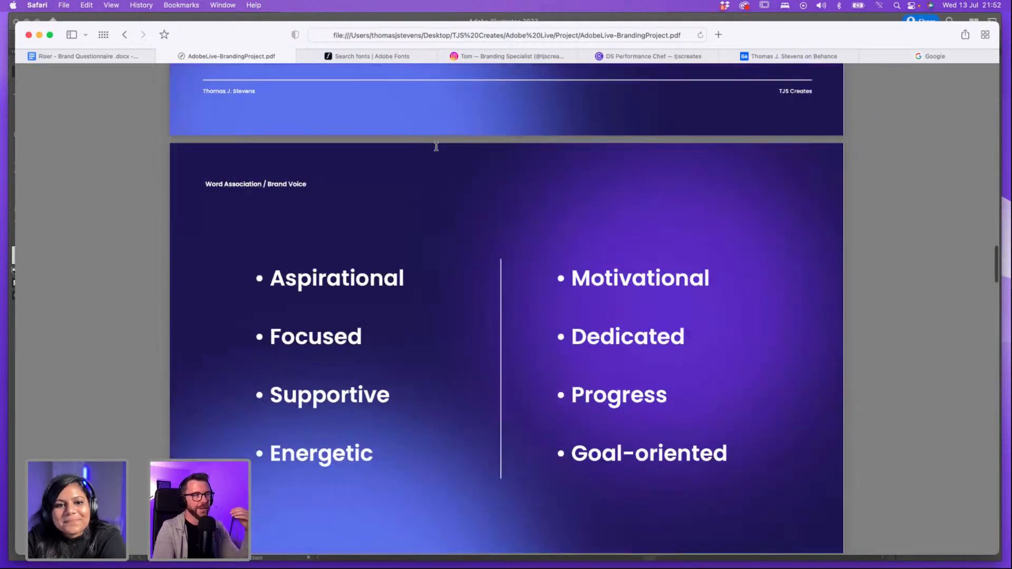
scroll(437, 147, down, 5)
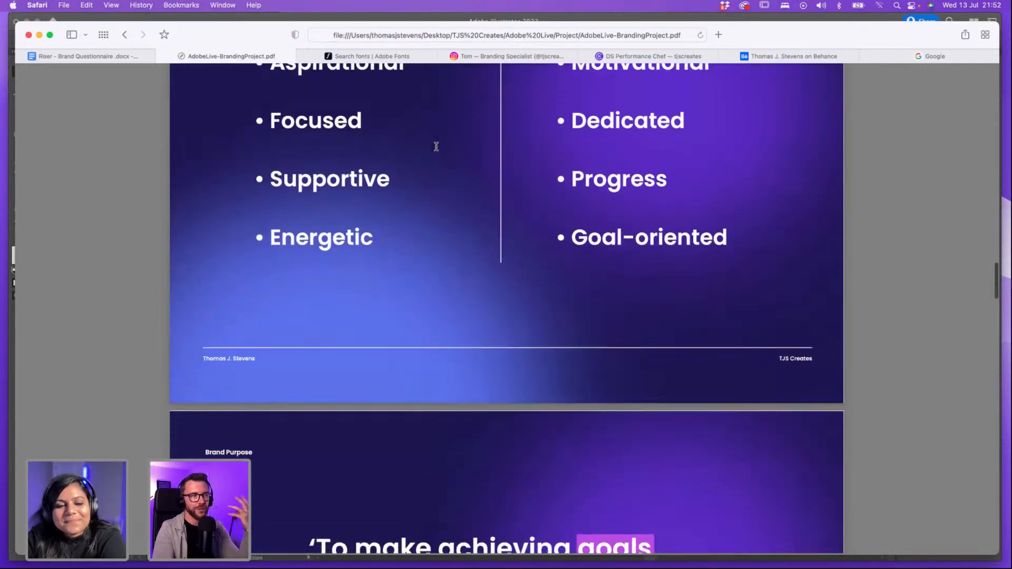
scroll(436, 147, down, 3)
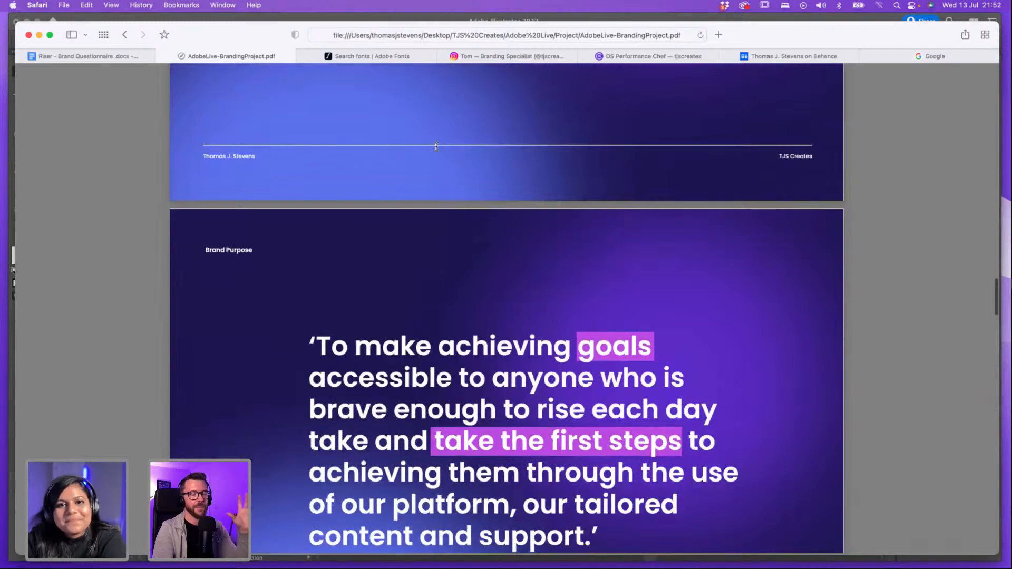
scroll(437, 146, down, 3)
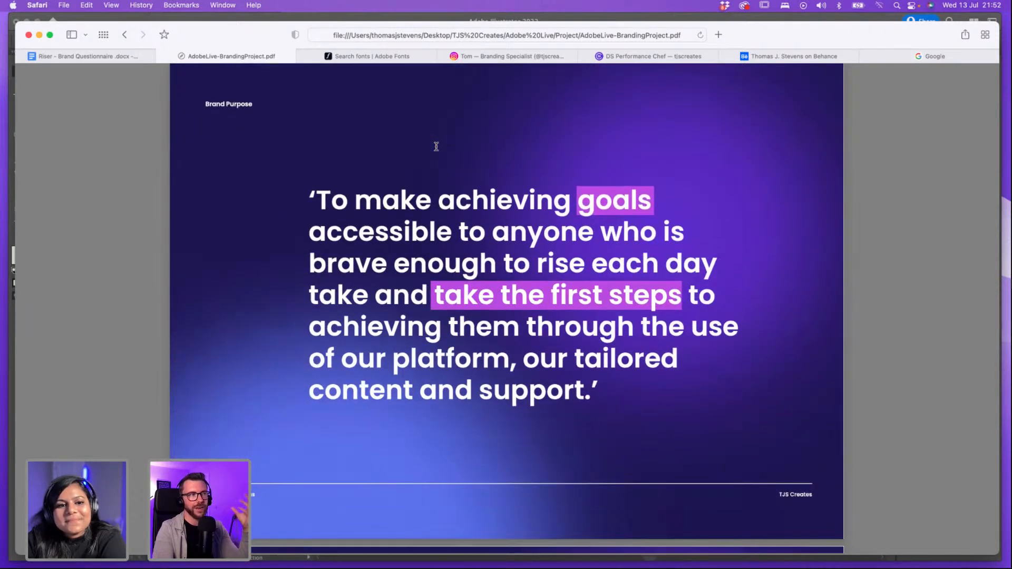
scroll(436, 147, down, 2)
scroll(436, 147, down, 1)
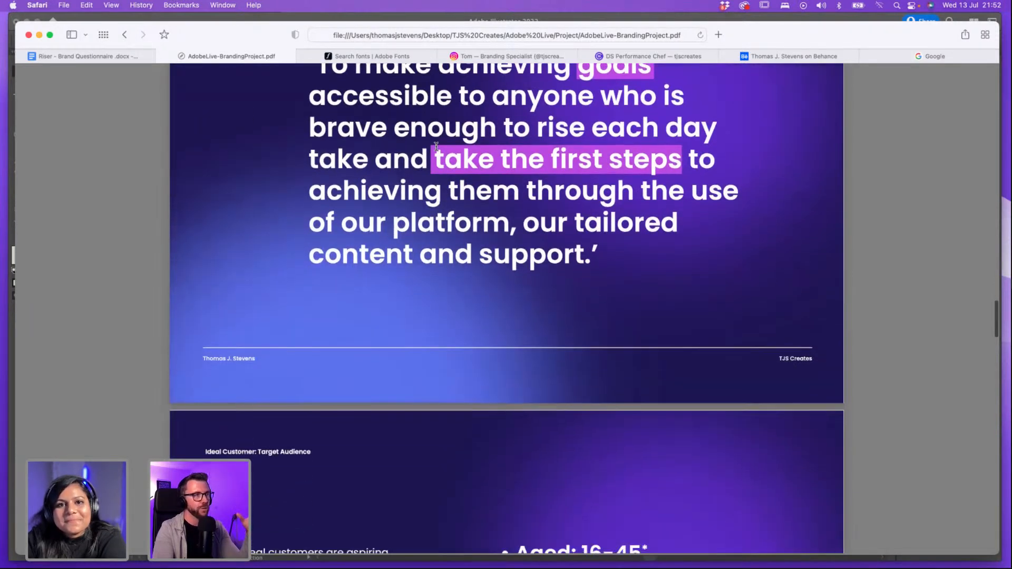
scroll(459, 169, up, 1)
scroll(575, 197, down, 1)
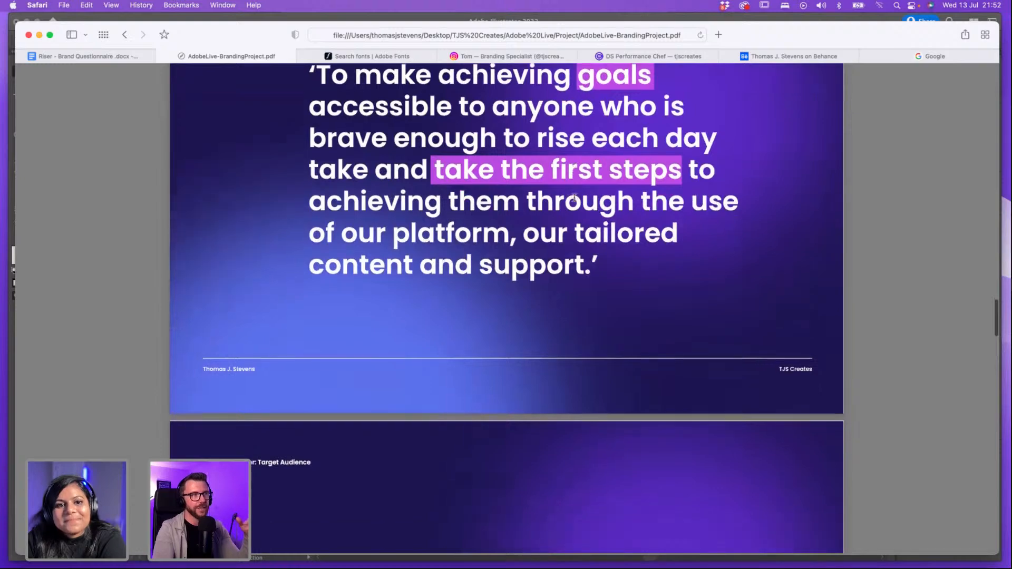
scroll(575, 196, up, 1)
Step: Review the Ideal Customer: Target Audience and Competitor Analysis pages of the branding project PDF
scroll(575, 197, down, 6)
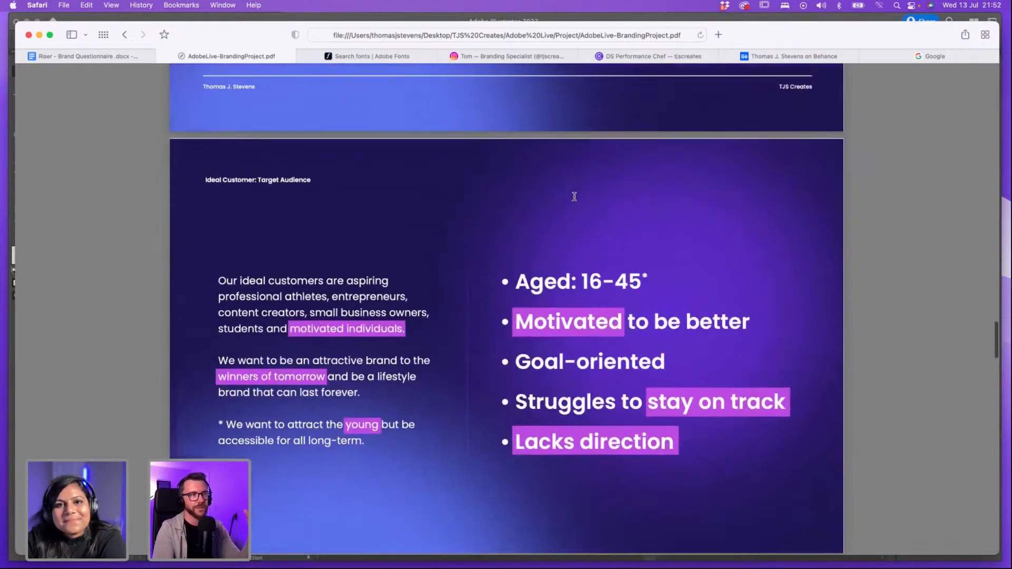
scroll(575, 197, down, 4)
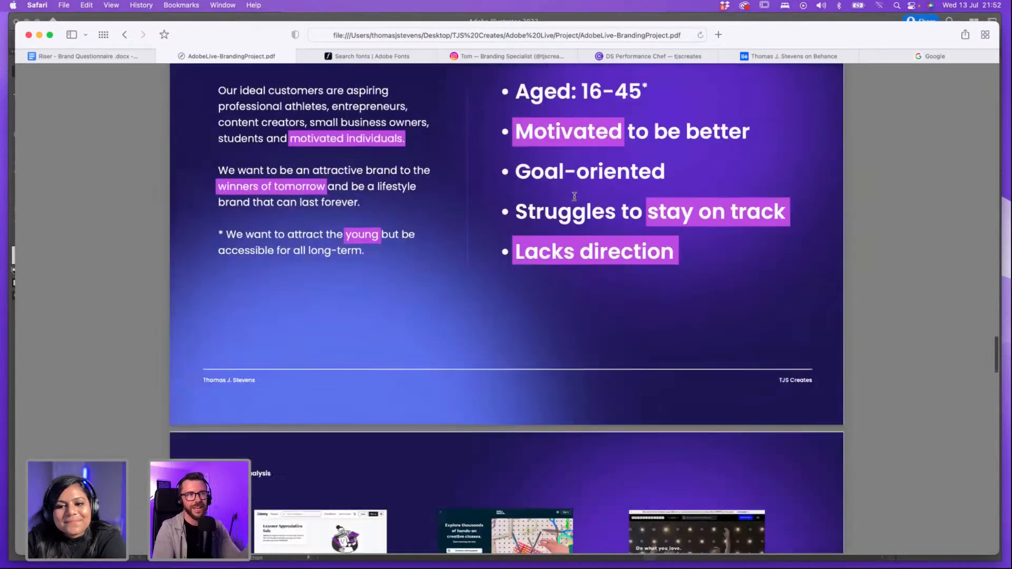
scroll(574, 197, up, 1)
scroll(575, 196, down, 5)
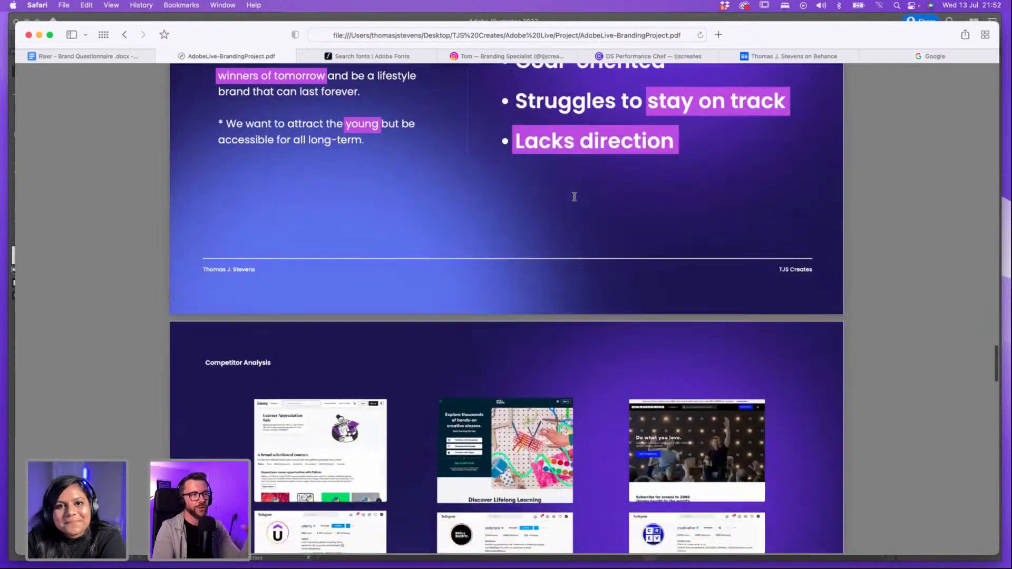
scroll(575, 197, down, 3)
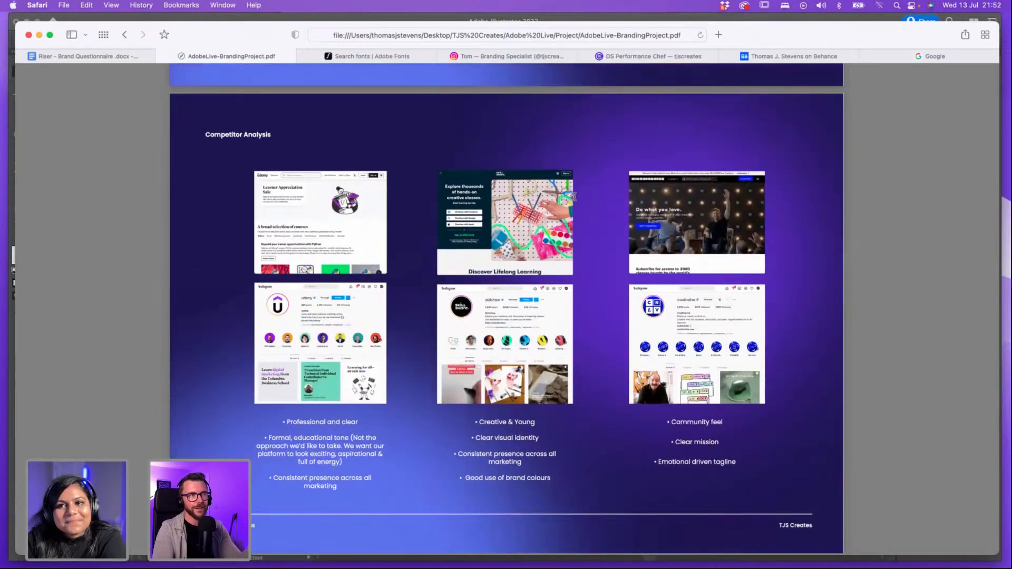
scroll(574, 197, down, 2)
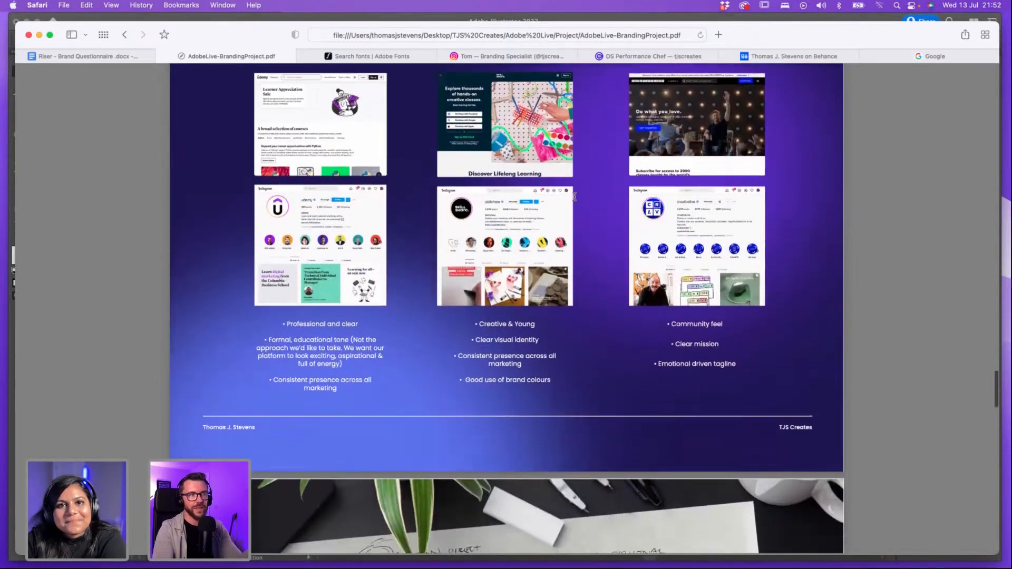
scroll(575, 196, down, 3)
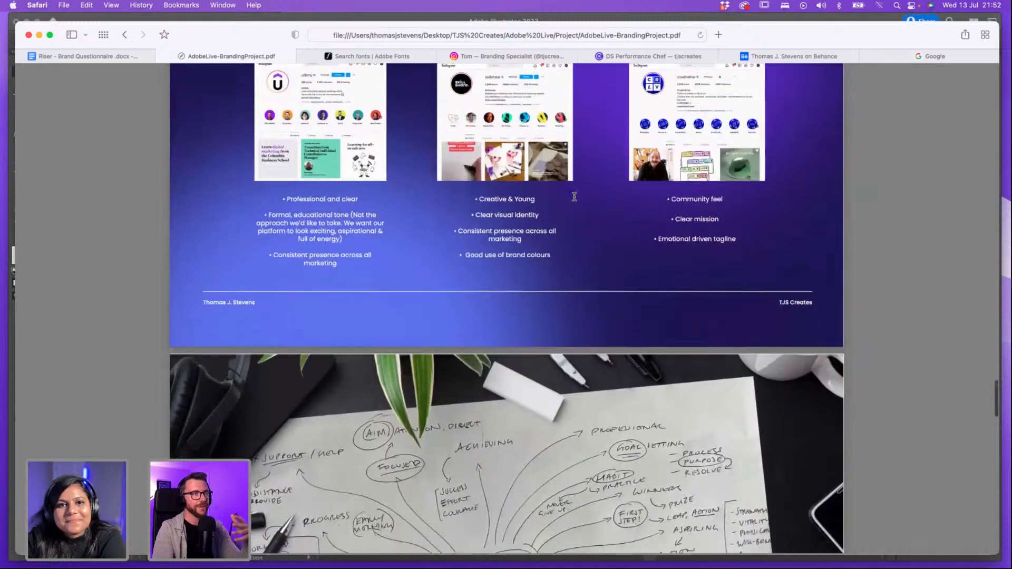
Step: Examine the handwritten Word Association Map and the Vision board images in the branding project PDF
scroll(575, 197, down, 4)
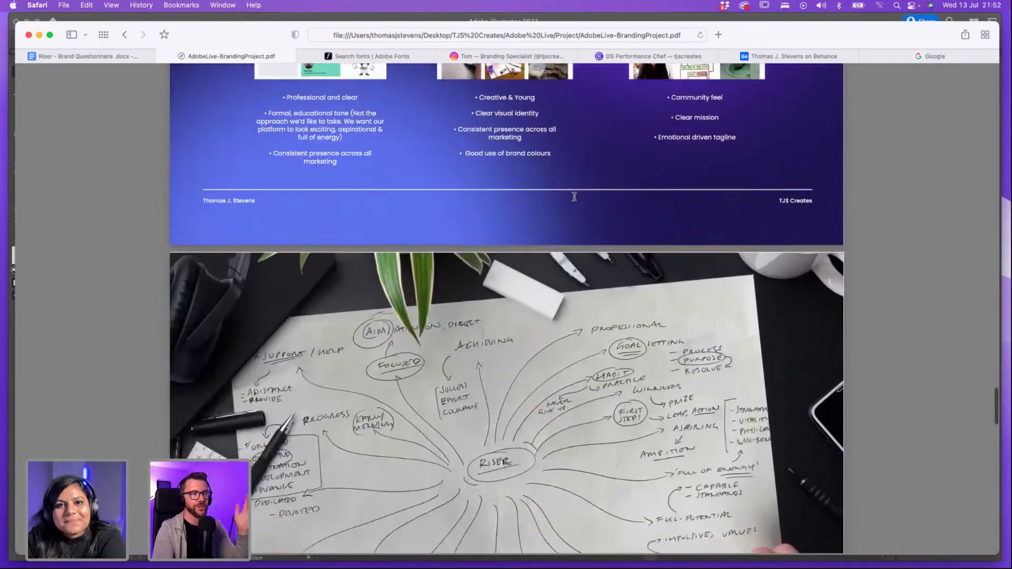
scroll(574, 196, down, 3)
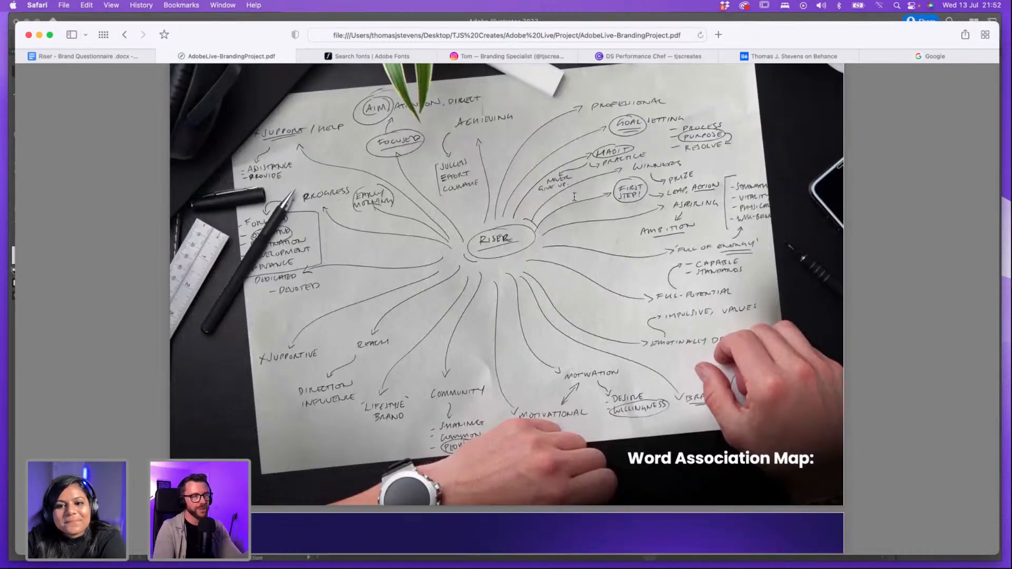
scroll(575, 197, down, 6)
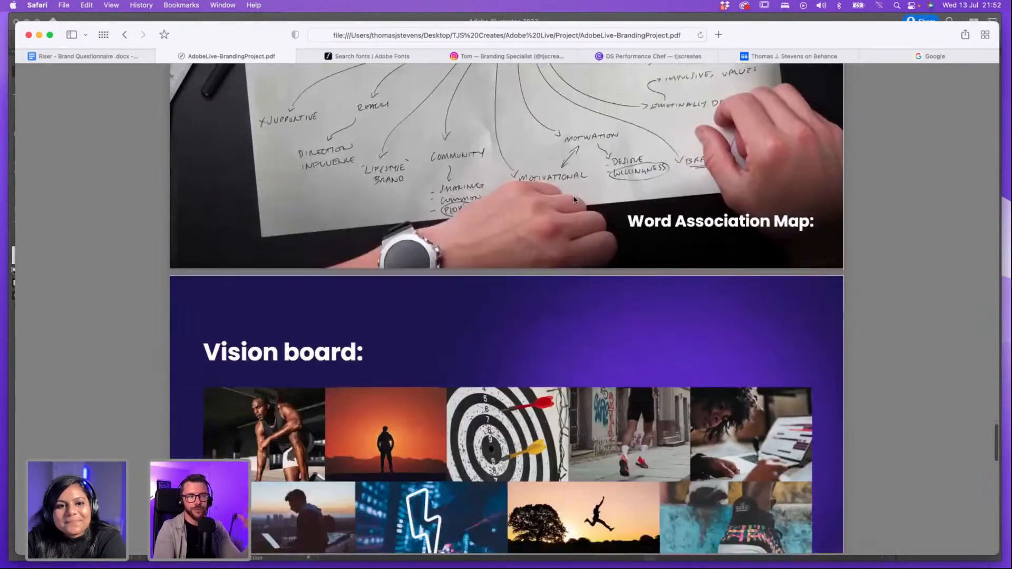
scroll(575, 199, down, 3)
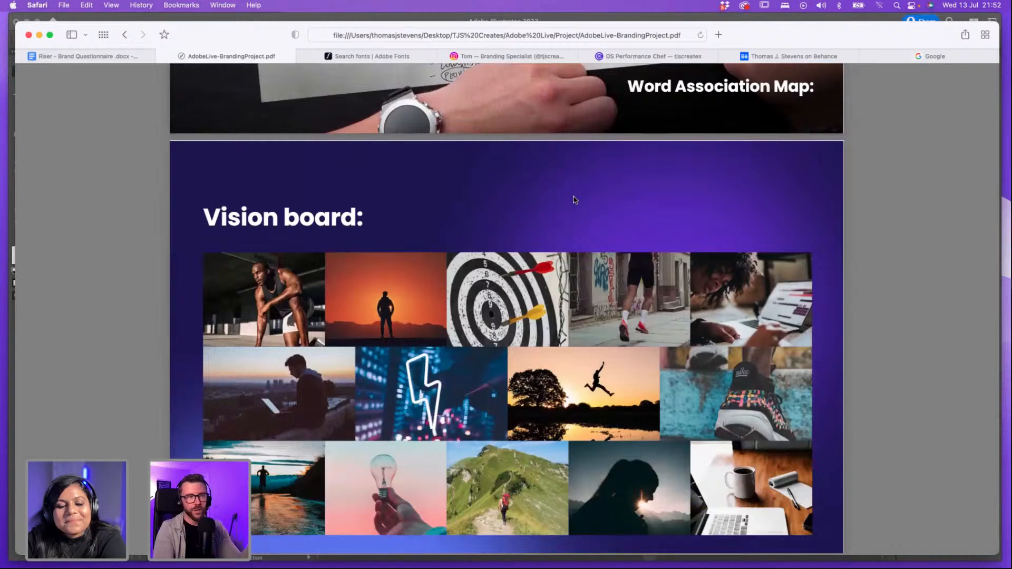
scroll(575, 200, down, 1)
scroll(574, 200, down, 1)
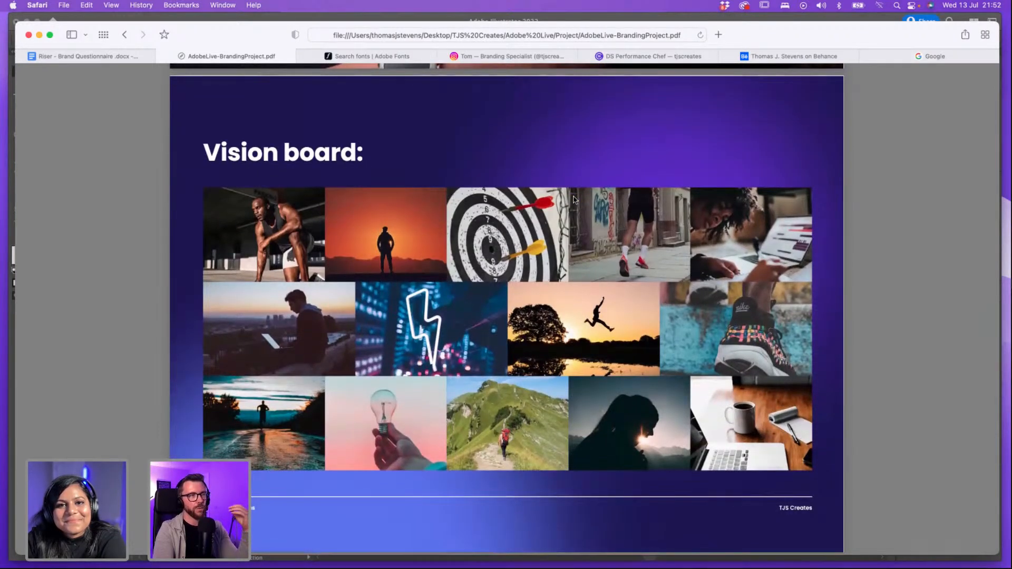
scroll(574, 199, down, 3)
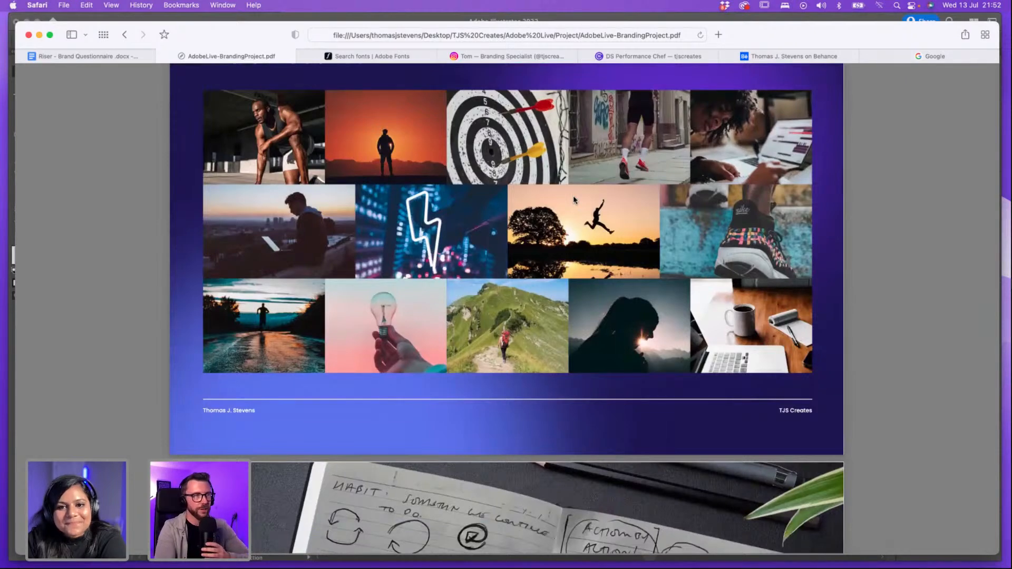
scroll(574, 199, down, 4)
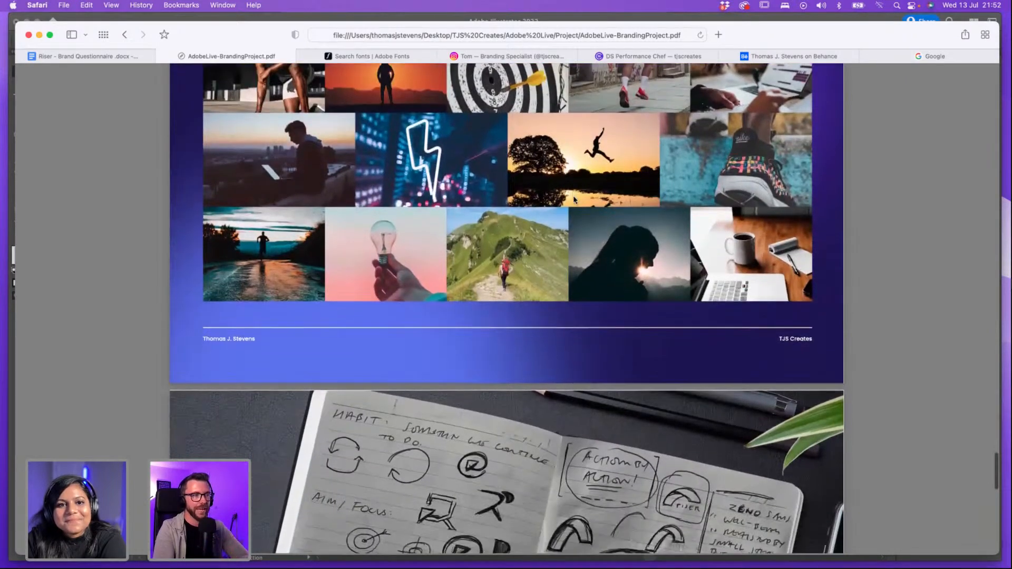
Step: Examine the Rapid prototyping sketch page and the client's inspirational branding examples in the branding project PDF
scroll(574, 199, down, 7)
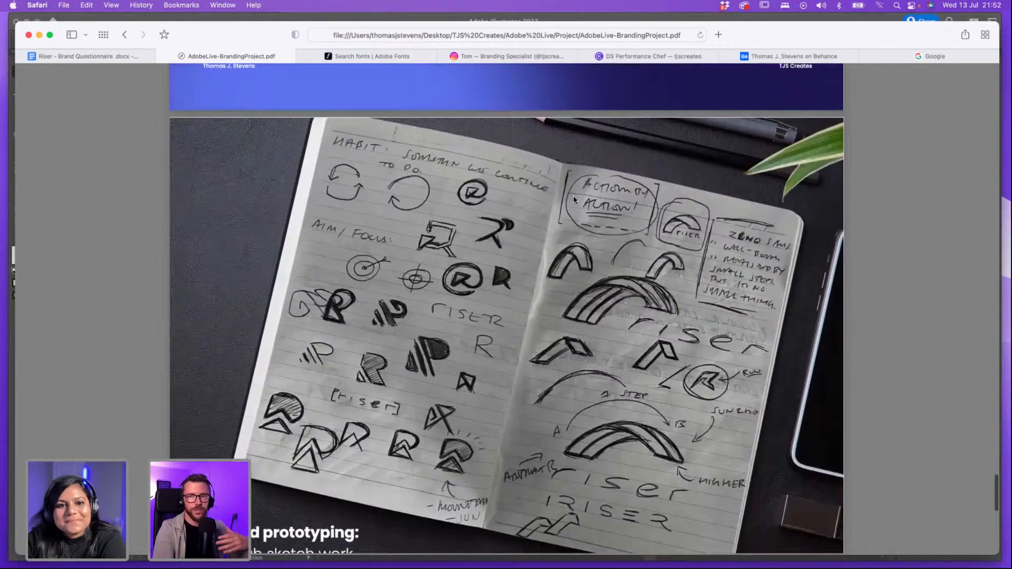
scroll(574, 200, down, 1)
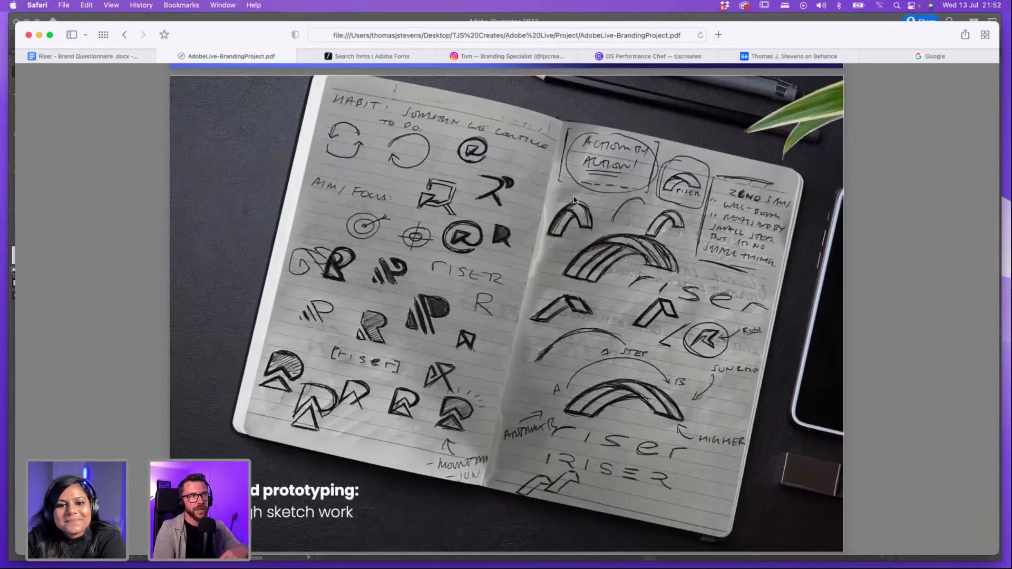
scroll(573, 200, down, 2)
scroll(574, 200, up, 3)
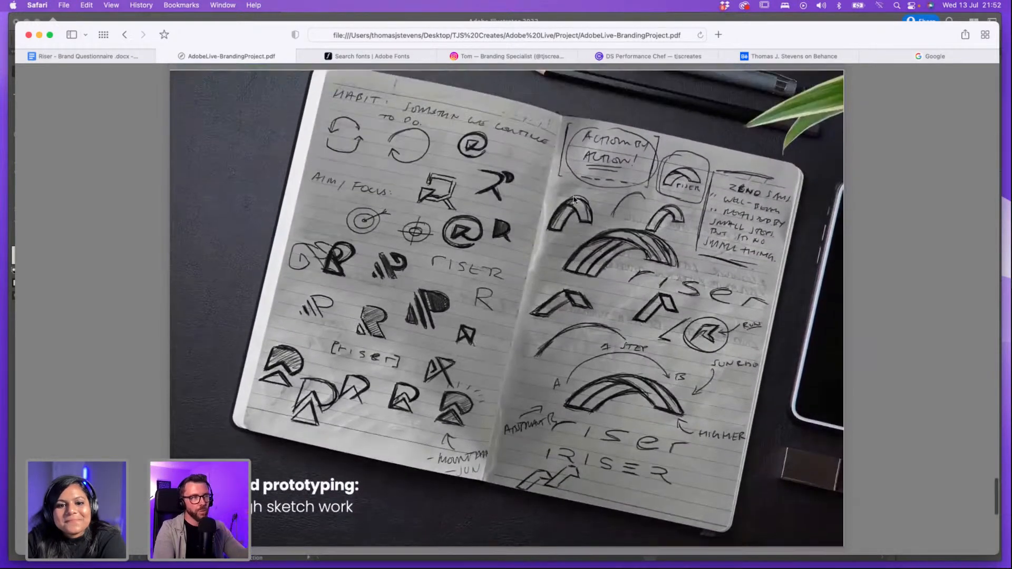
scroll(574, 199, down, 2)
scroll(574, 200, down, 1)
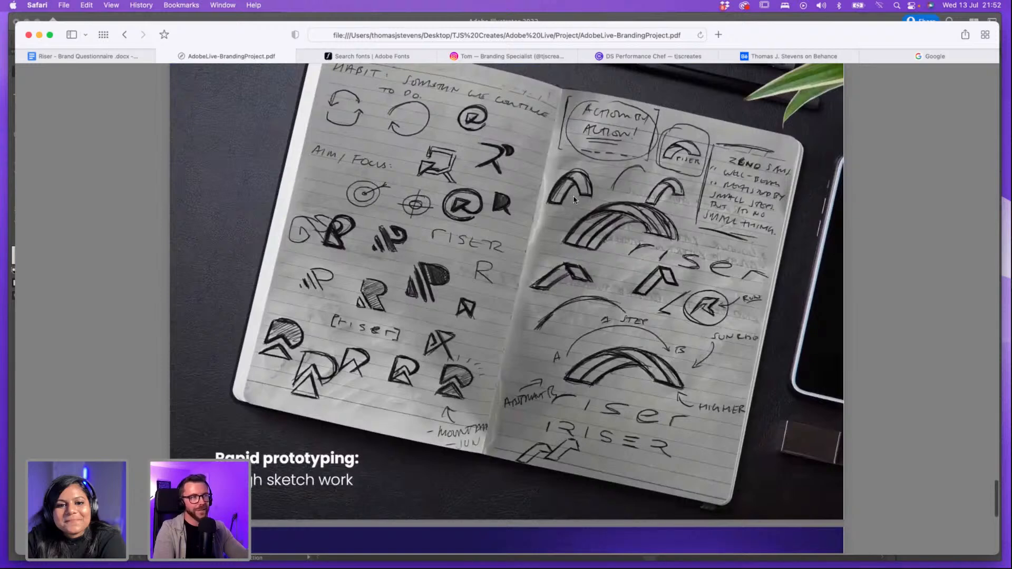
scroll(574, 199, down, 4)
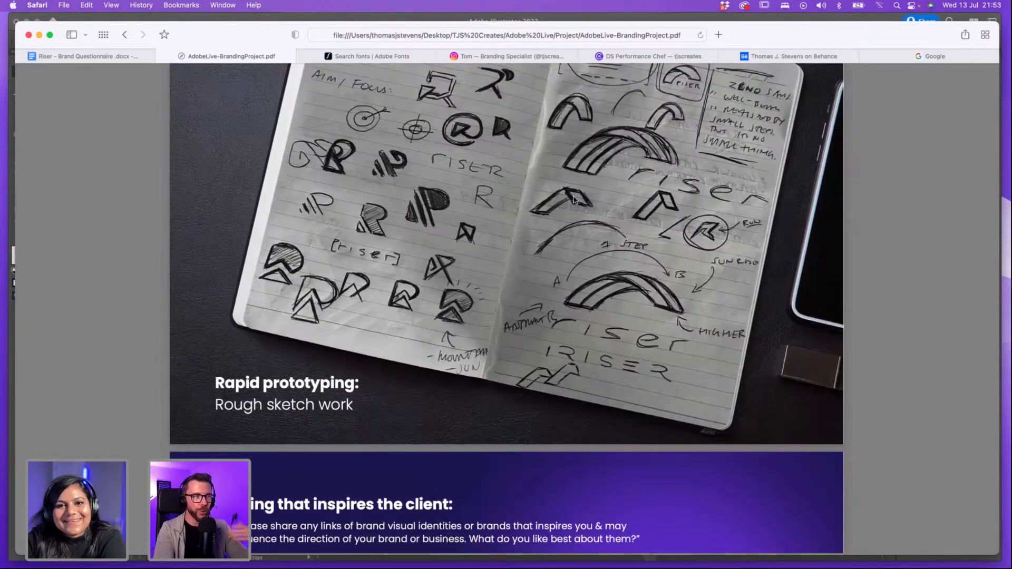
scroll(574, 199, down, 7)
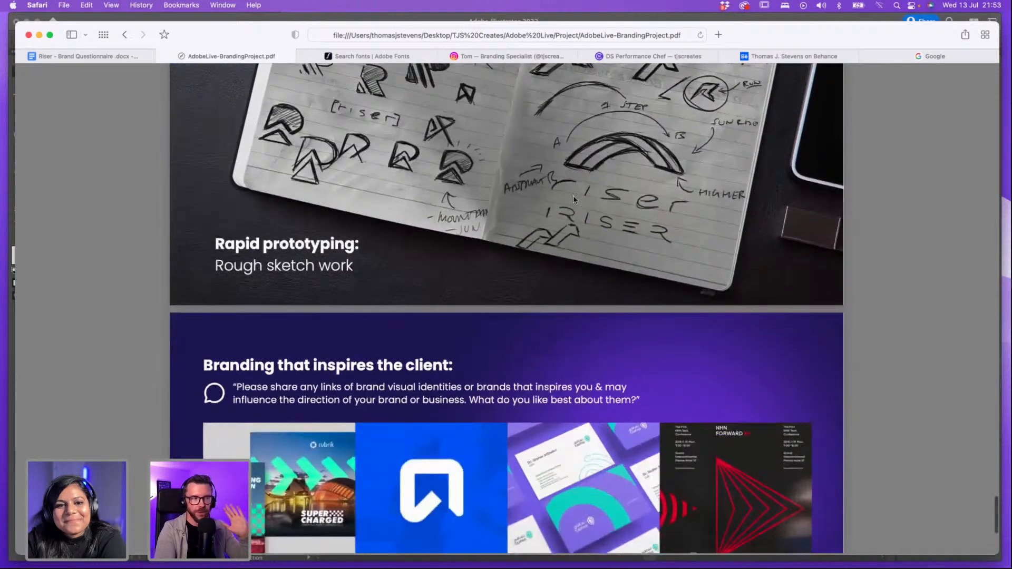
scroll(574, 199, down, 1)
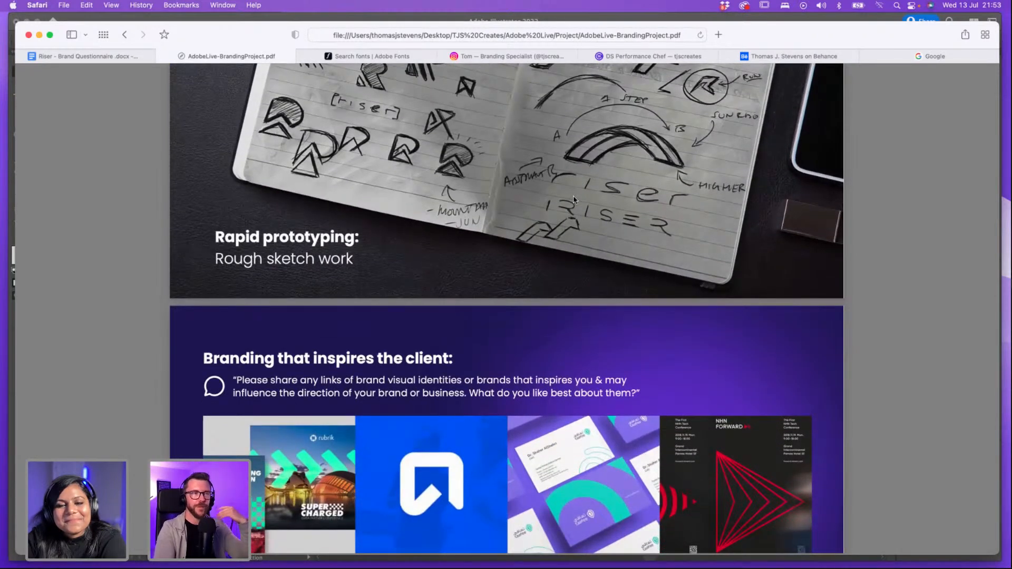
scroll(574, 199, down, 10)
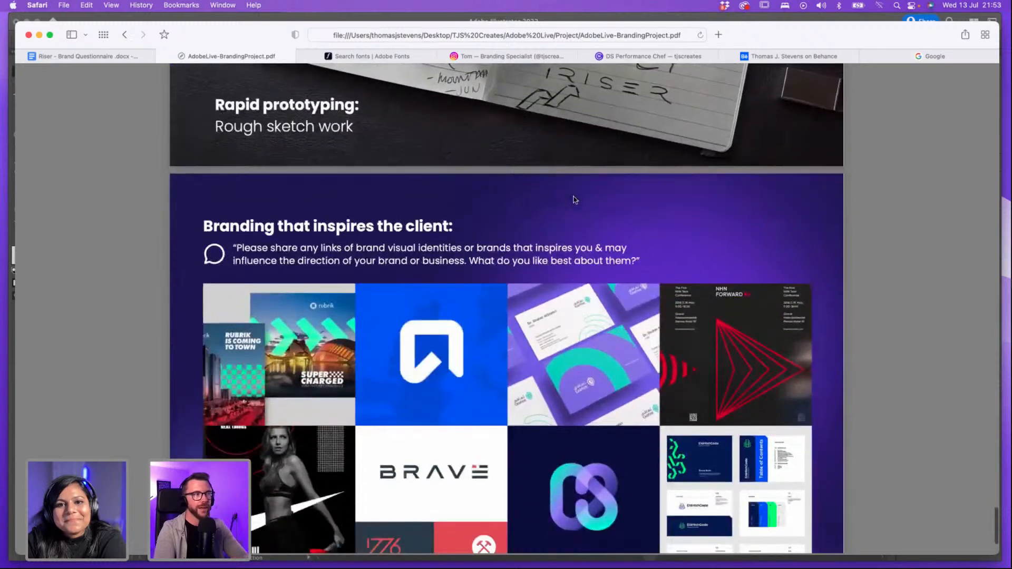
Step: Review the full grid of brand examples on the "Branding that inspires the client" page of the project PDF
scroll(574, 199, down, 2)
scroll(574, 200, up, 2)
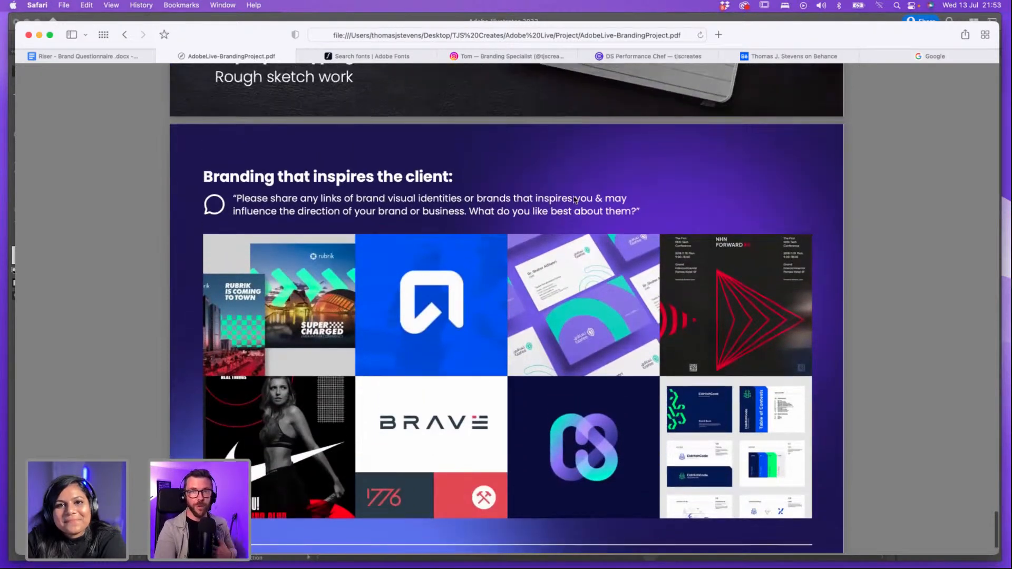
scroll(574, 199, down, 2)
scroll(574, 199, up, 1)
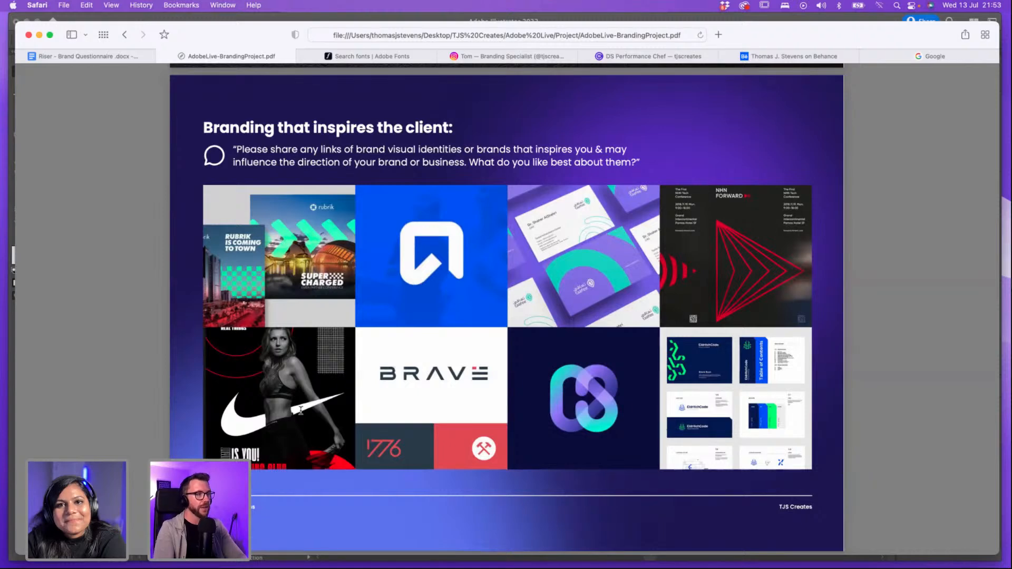
Step: Switch to Illustrator and look over the RISER artboard from the logo explorations up to the brief and scanned sketches
mouse_move(259, 562)
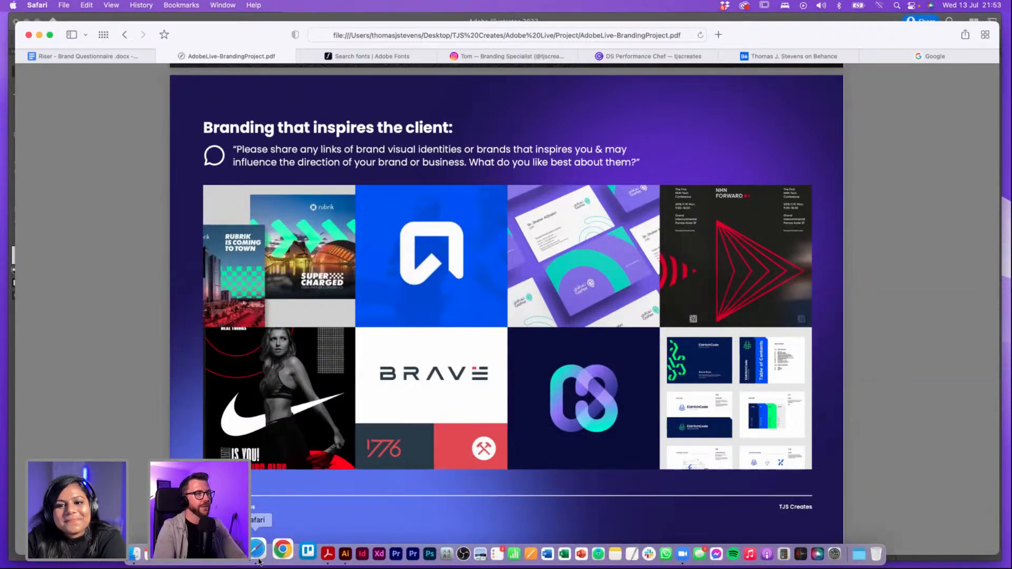
click(345, 553)
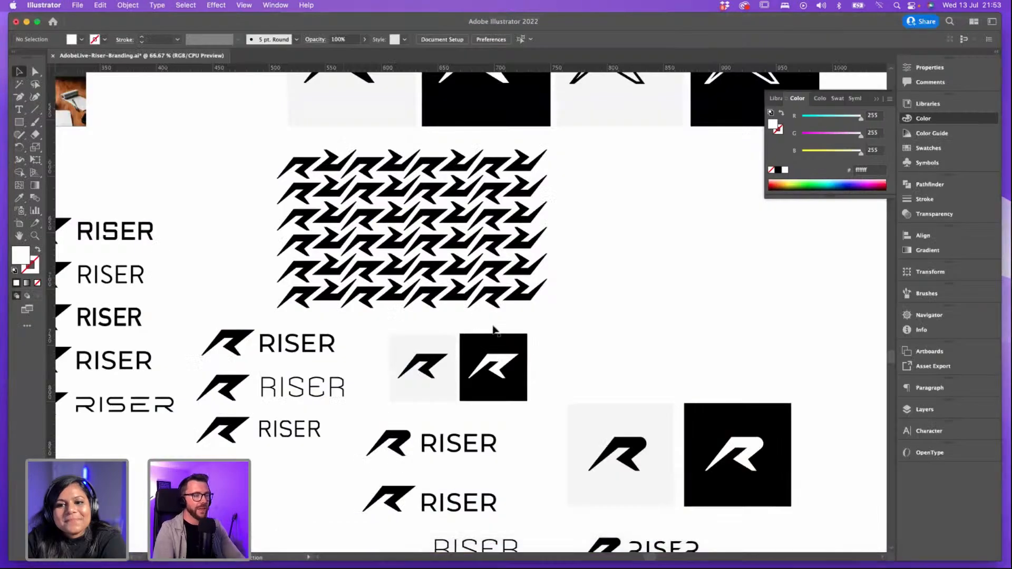
scroll(494, 331, up, 1)
key(super+minus)
key(super+minus)
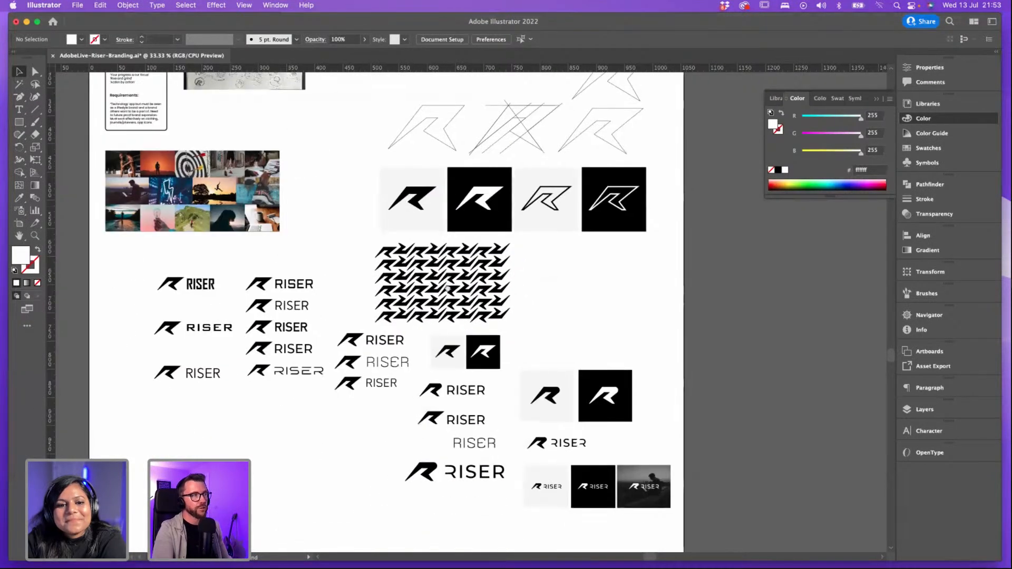
scroll(403, 270, up, 5)
scroll(403, 270, left, 2)
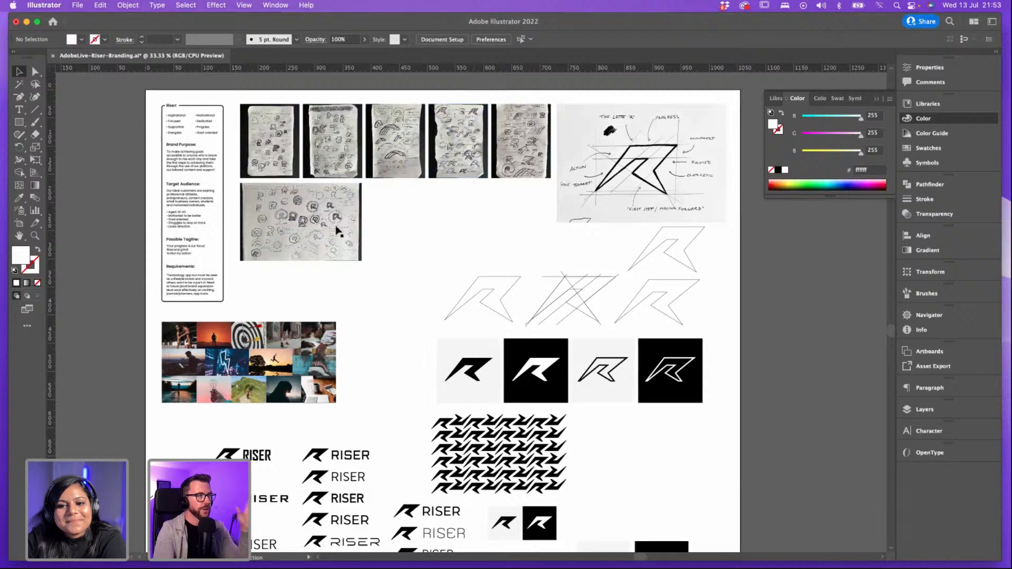
Step: Examine the annotated R sketch with its handwritten concept notes beside the scanned notebook pages
click(628, 191)
key(super+equal)
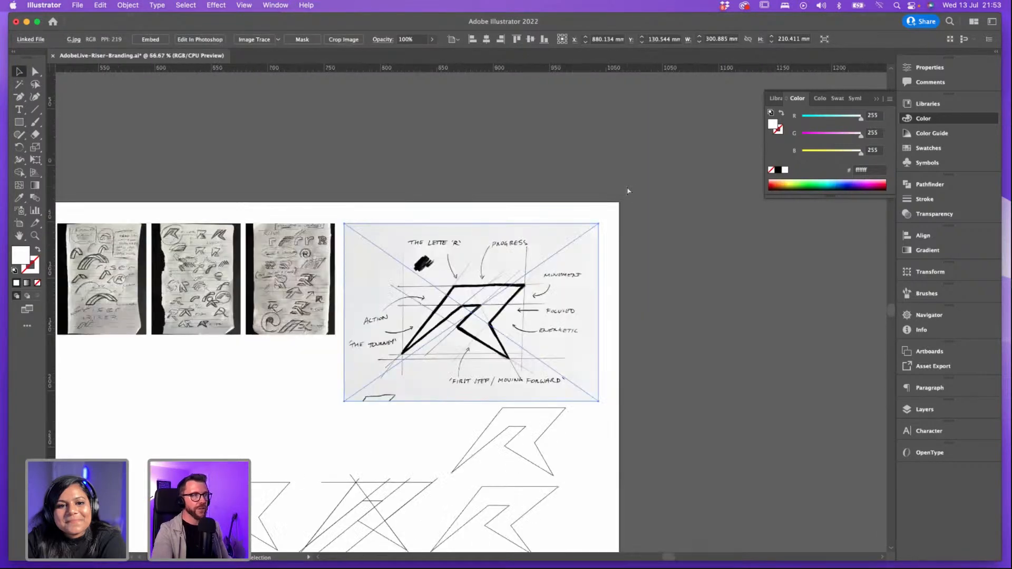
scroll(443, 293, down, 2)
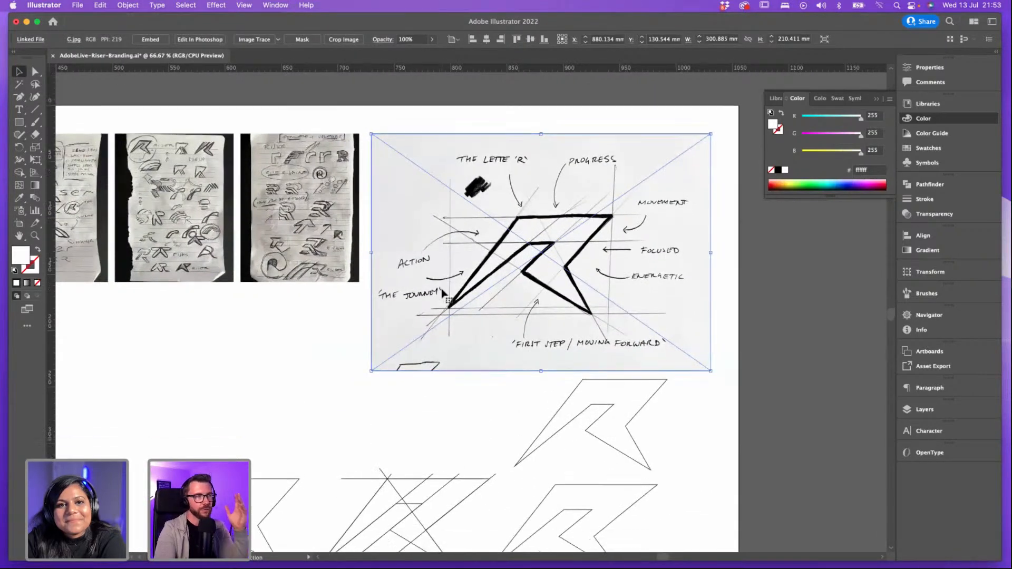
click(318, 346)
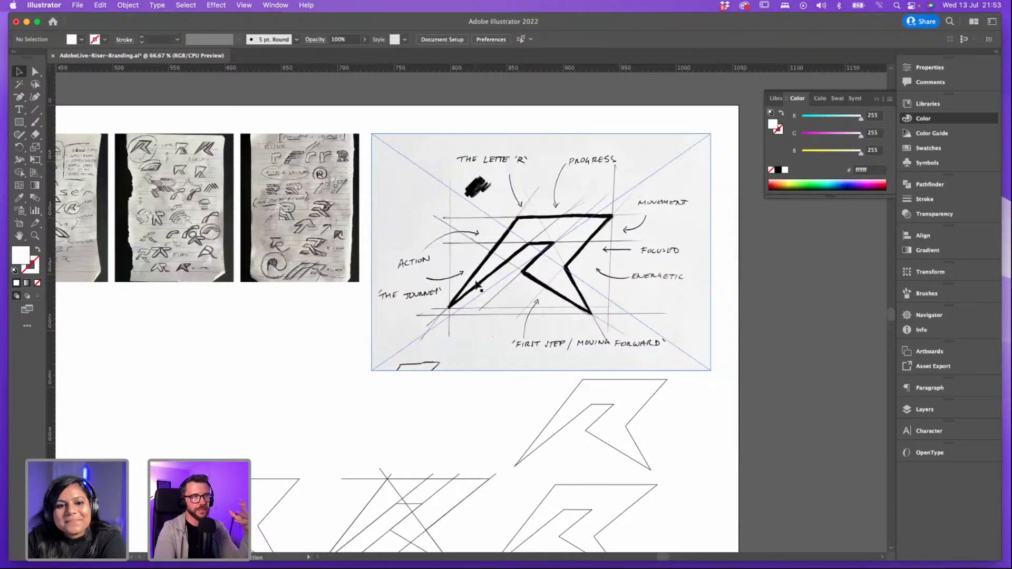
Step: Examine the vector line constructions of the R mark beneath the annotated sketch
scroll(477, 286, down, 2)
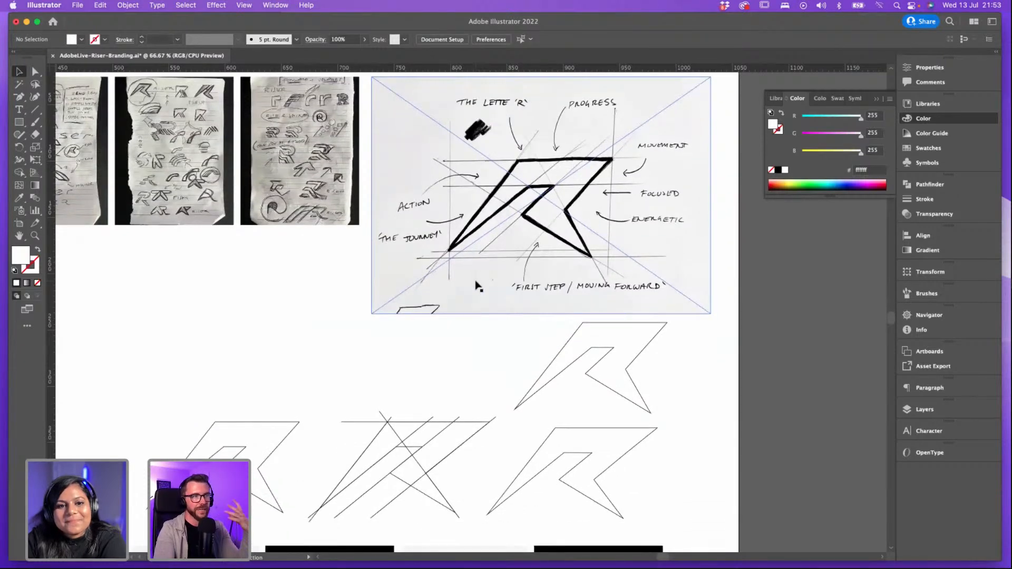
scroll(477, 286, down, 2)
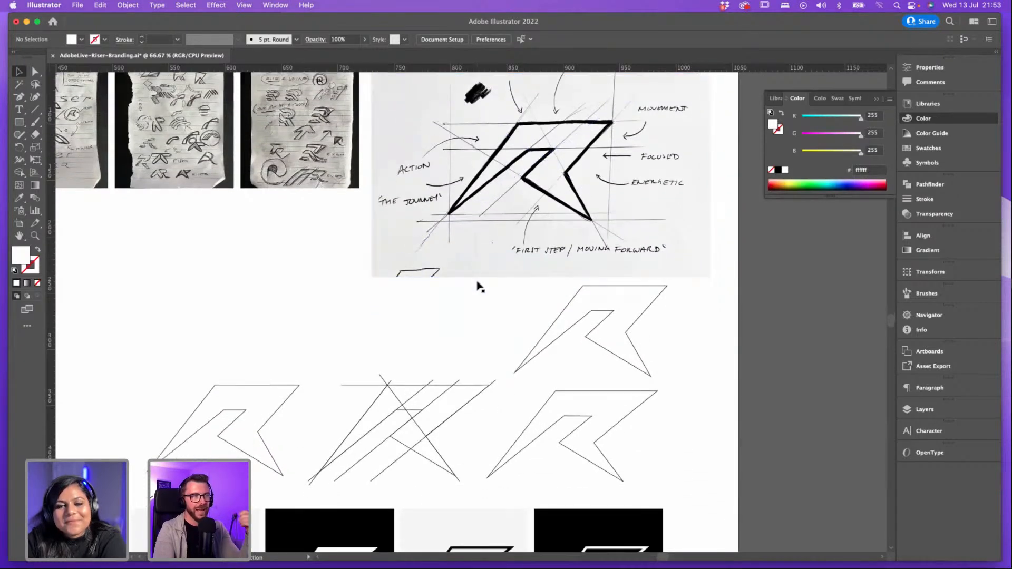
scroll(477, 286, up, 2)
scroll(478, 286, down, 6)
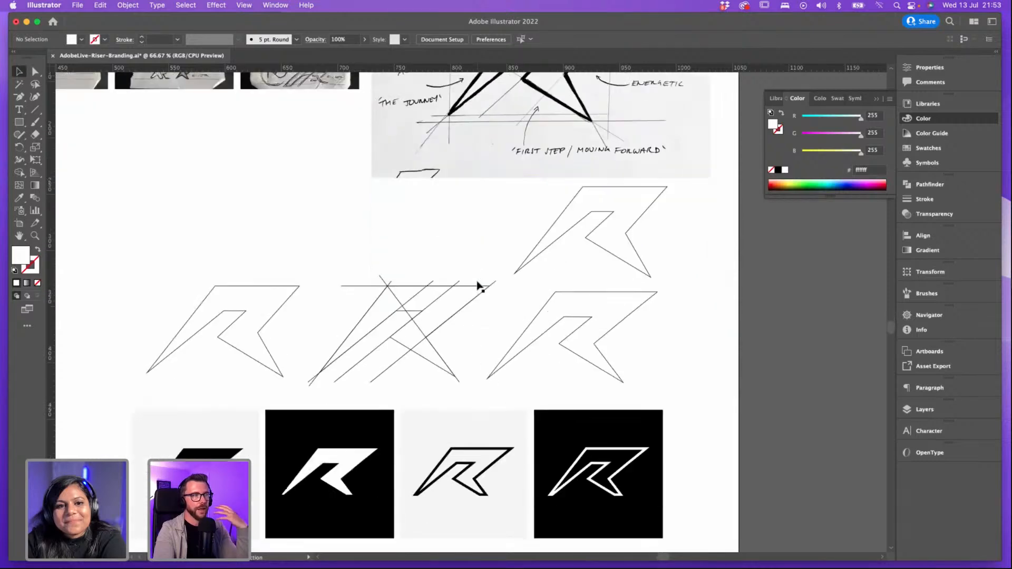
scroll(478, 286, down, 4)
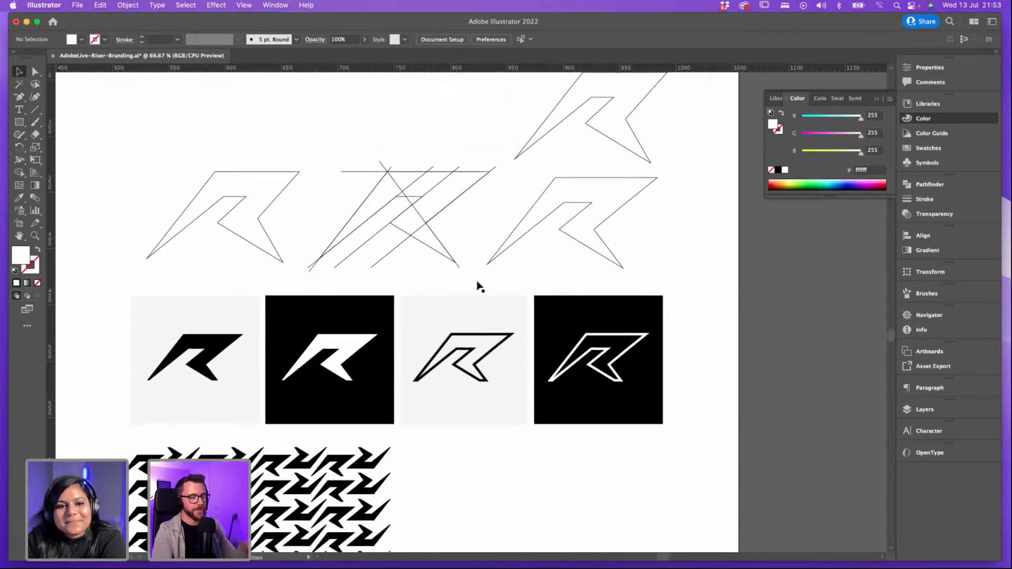
Step: Review the solid and outlined R icons on light and black tiles, together with the repeating R pattern
key(super+minus)
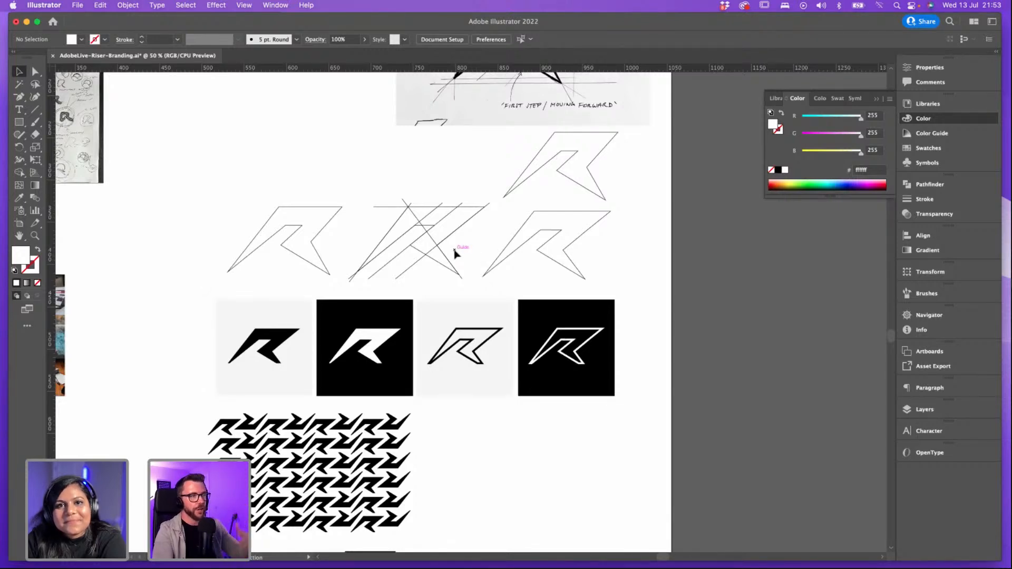
drag(471, 232, 505, 184)
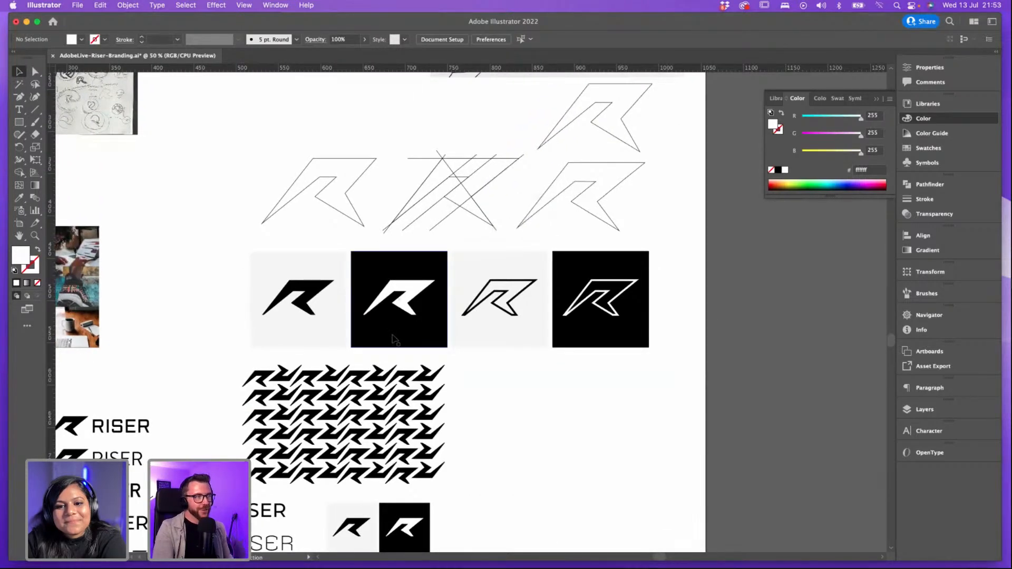
scroll(451, 272, down, 5)
scroll(451, 271, left, 5)
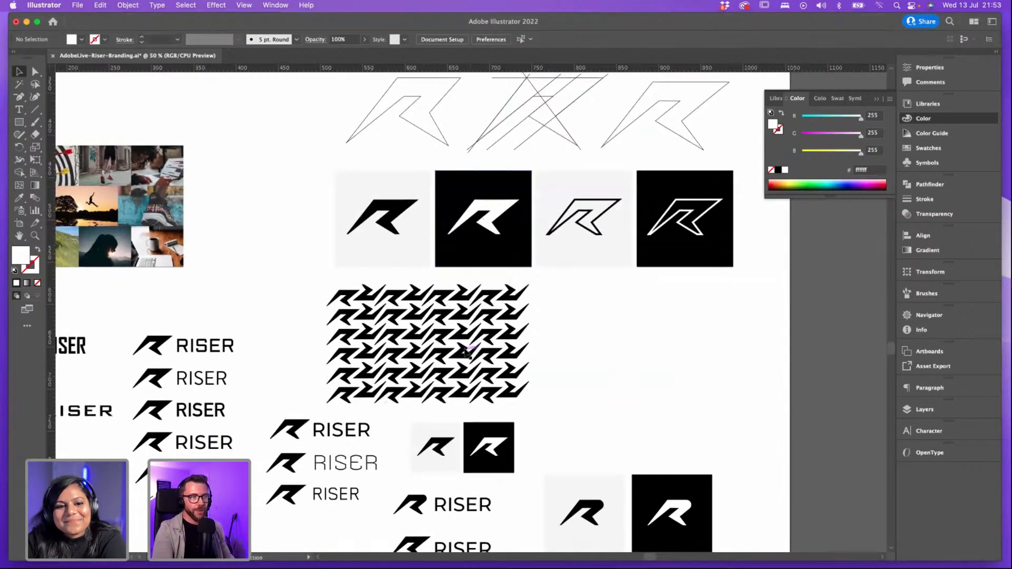
scroll(471, 341, down, 5)
scroll(470, 340, left, 2)
drag(491, 316, 500, 239)
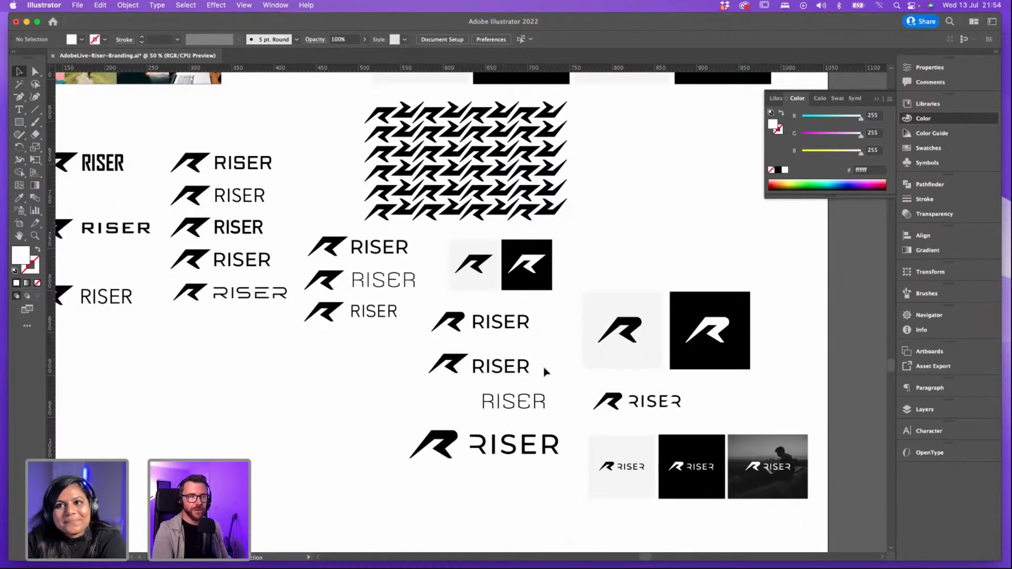
Step: Compare the RISER wordmark explorations and the rounded R lockups near the end of the artboard
scroll(481, 342, down, 5)
scroll(481, 341, right, 3)
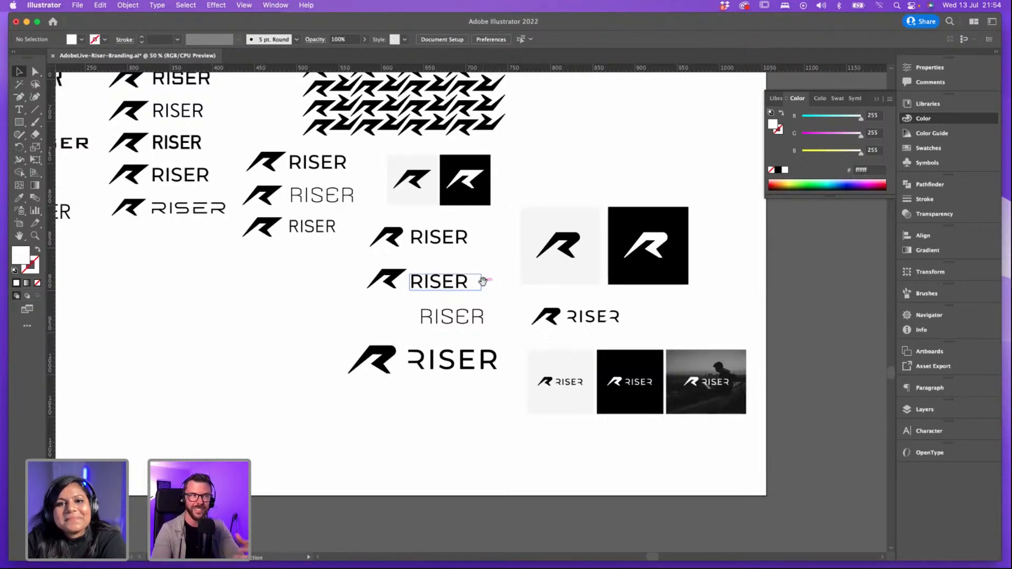
scroll(482, 281, up, 3)
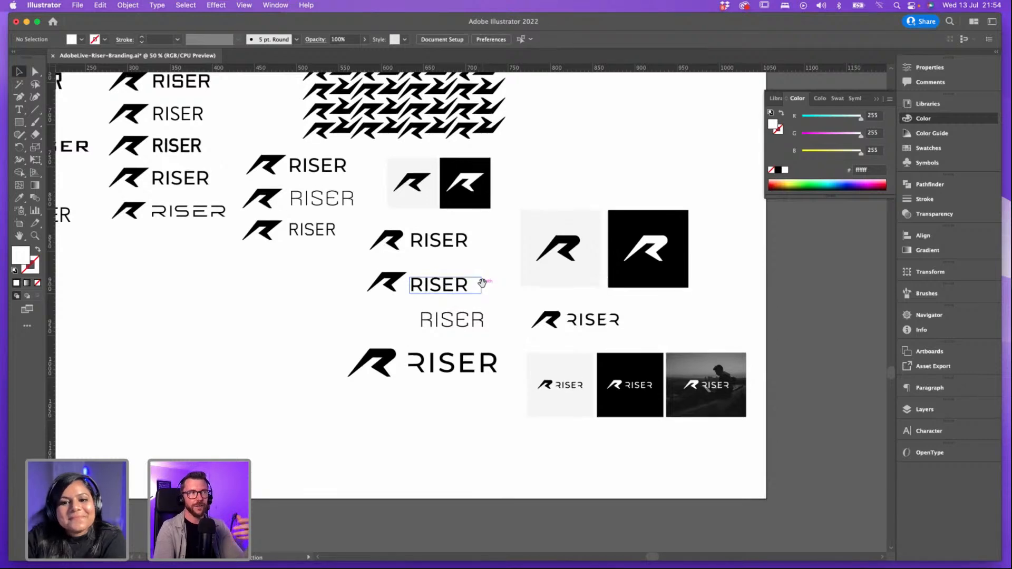
scroll(482, 283, down, 6)
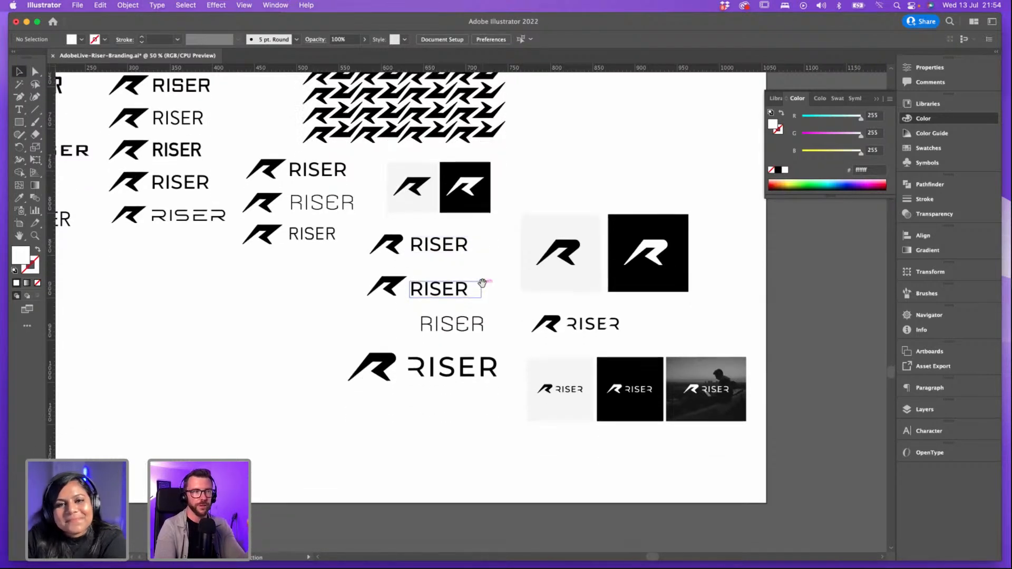
Step: Show the final RISER lockups on light, black and photo backgrounds in close-up, with the floating Color panel collapsed
key(super+=)
key(super+=)
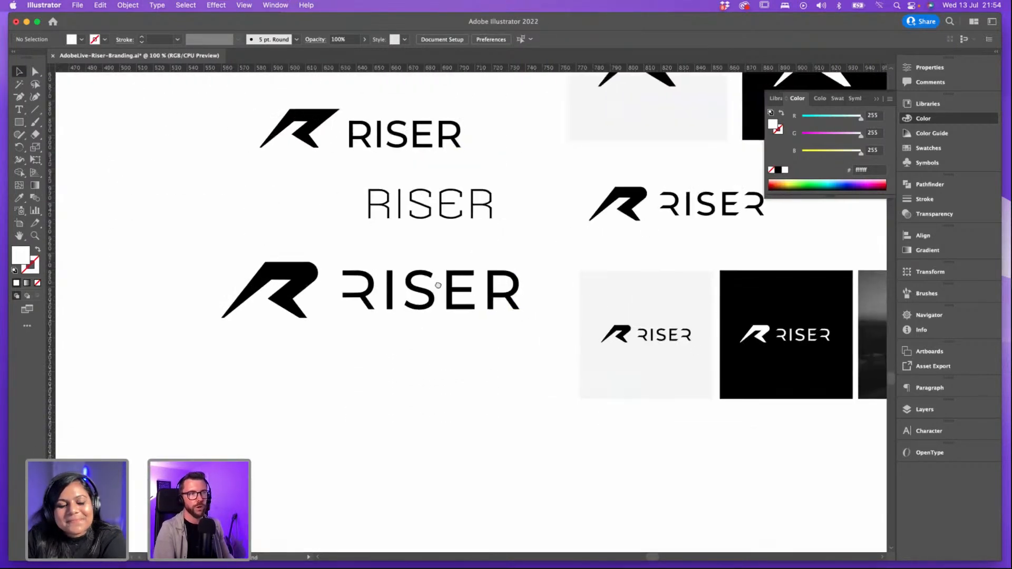
drag(732, 319, 449, 284)
scroll(449, 283, right, 2)
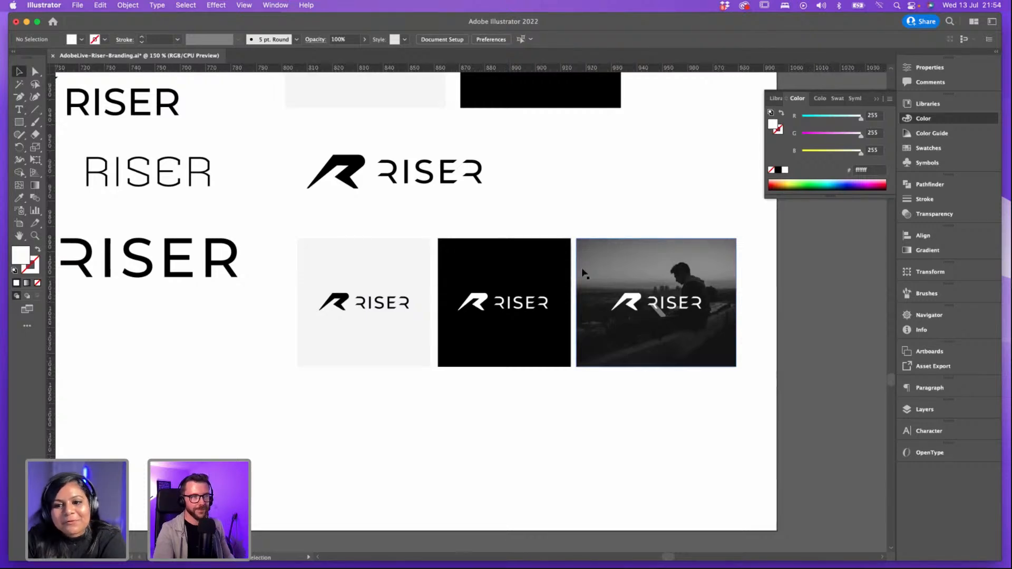
scroll(583, 272, up, 5)
scroll(500, 269, right, 1)
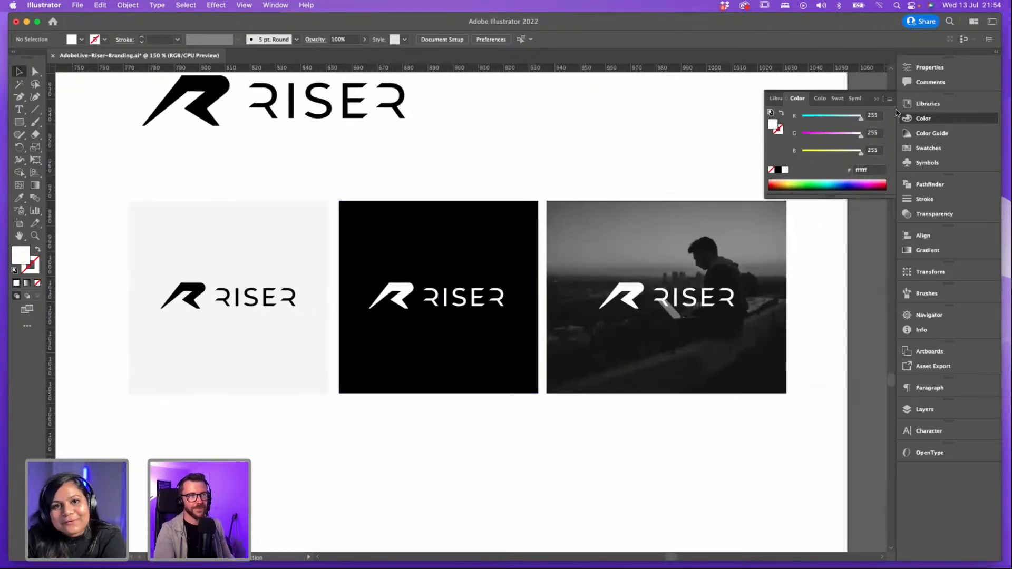
click(879, 100)
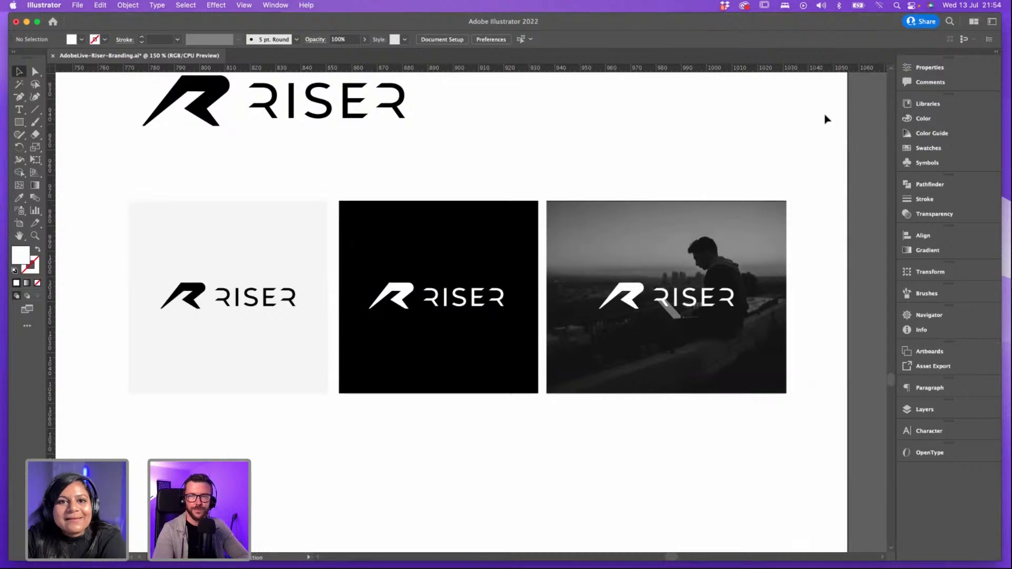